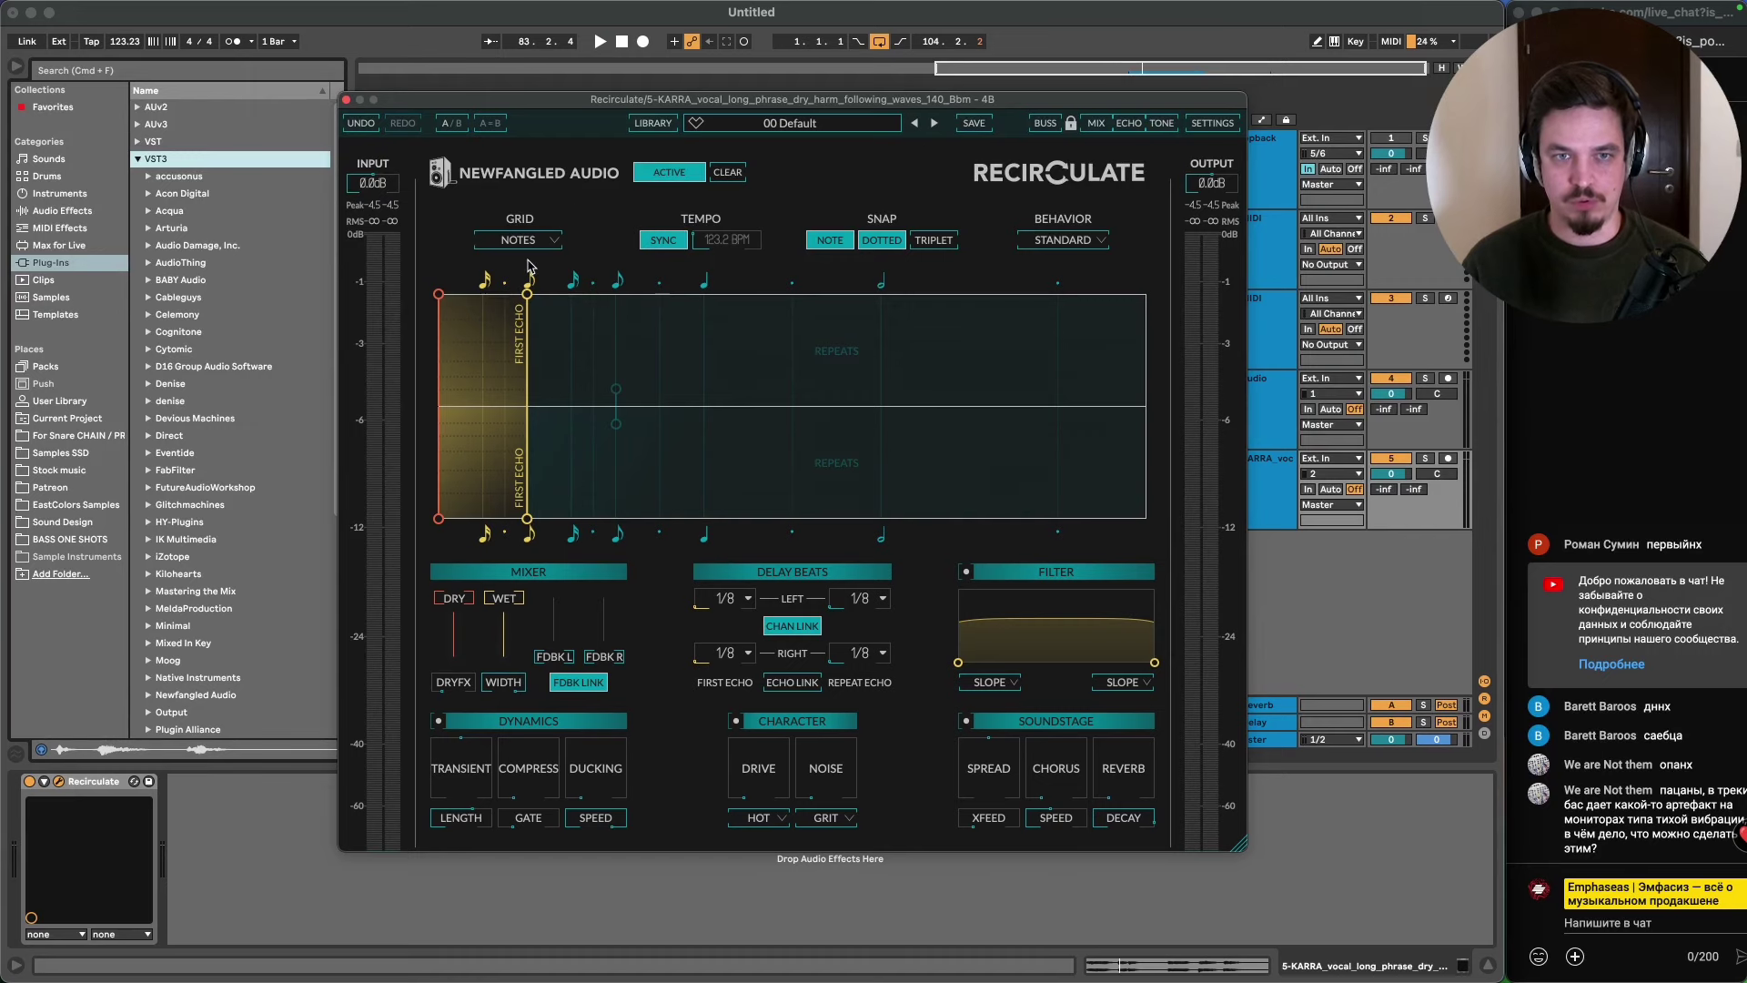
- Play the vocal clip with Recirculate bypassed to hear it dry, and reactivate the plugin
left_click_drag(662, 105, 641, 616)
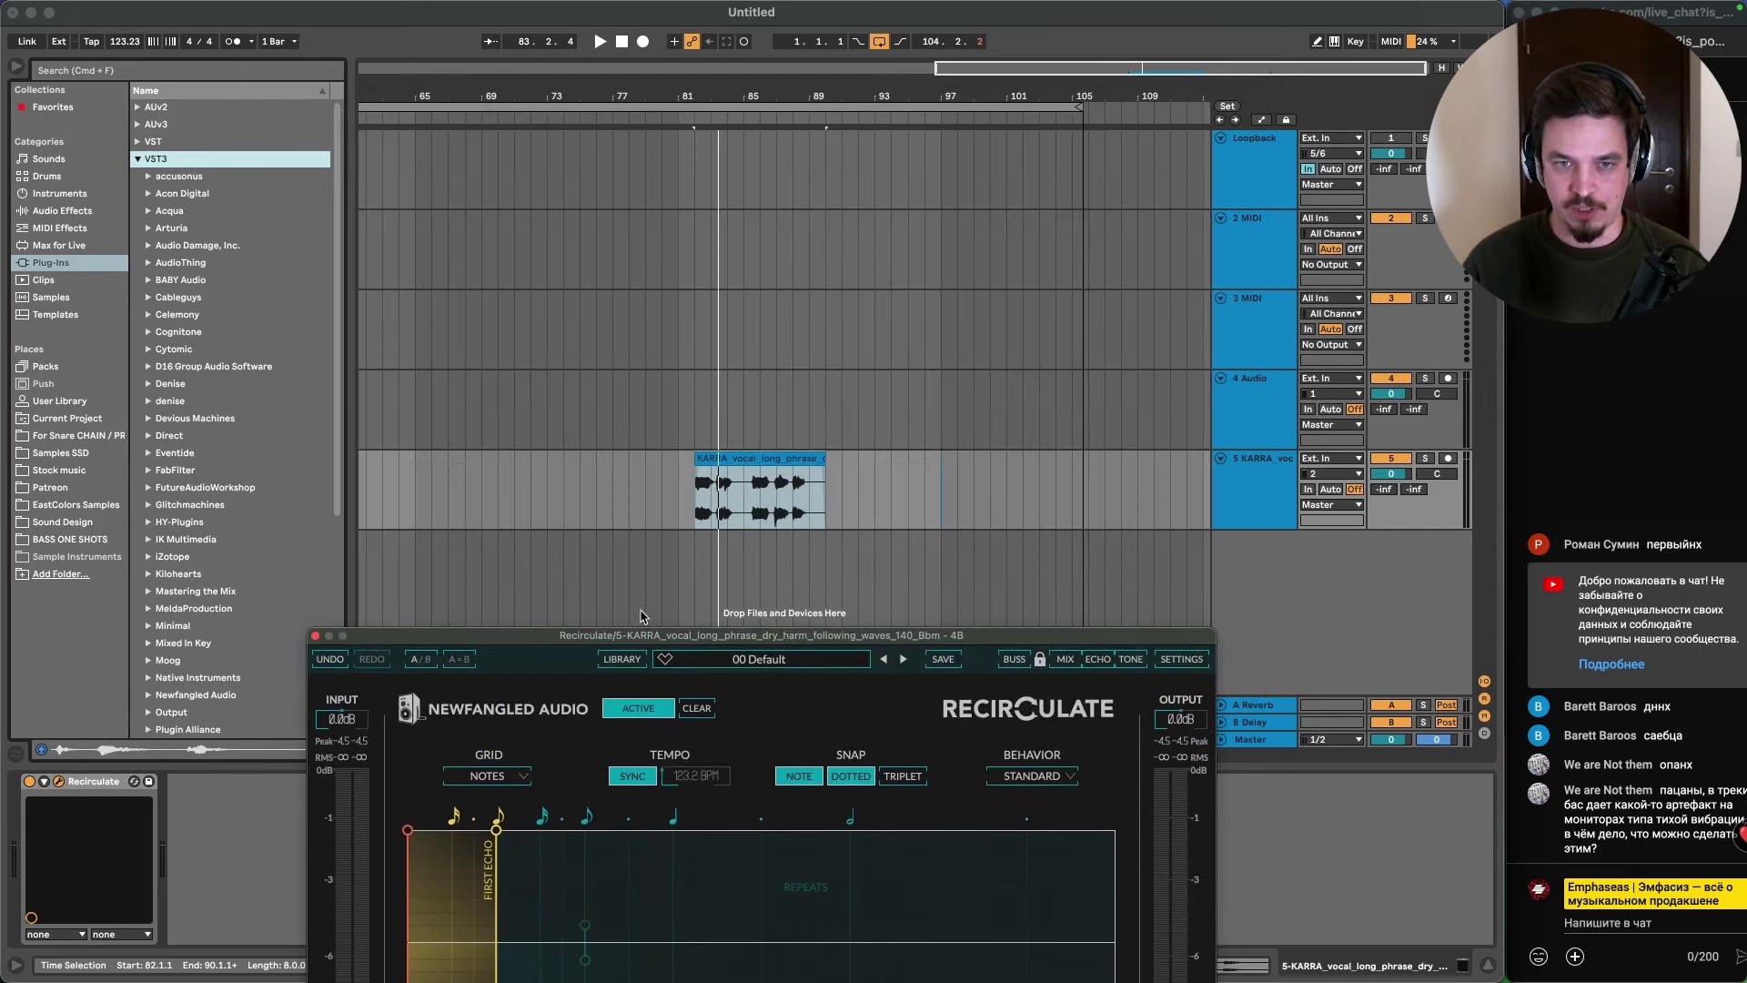
scroll(738, 489, "up", 3)
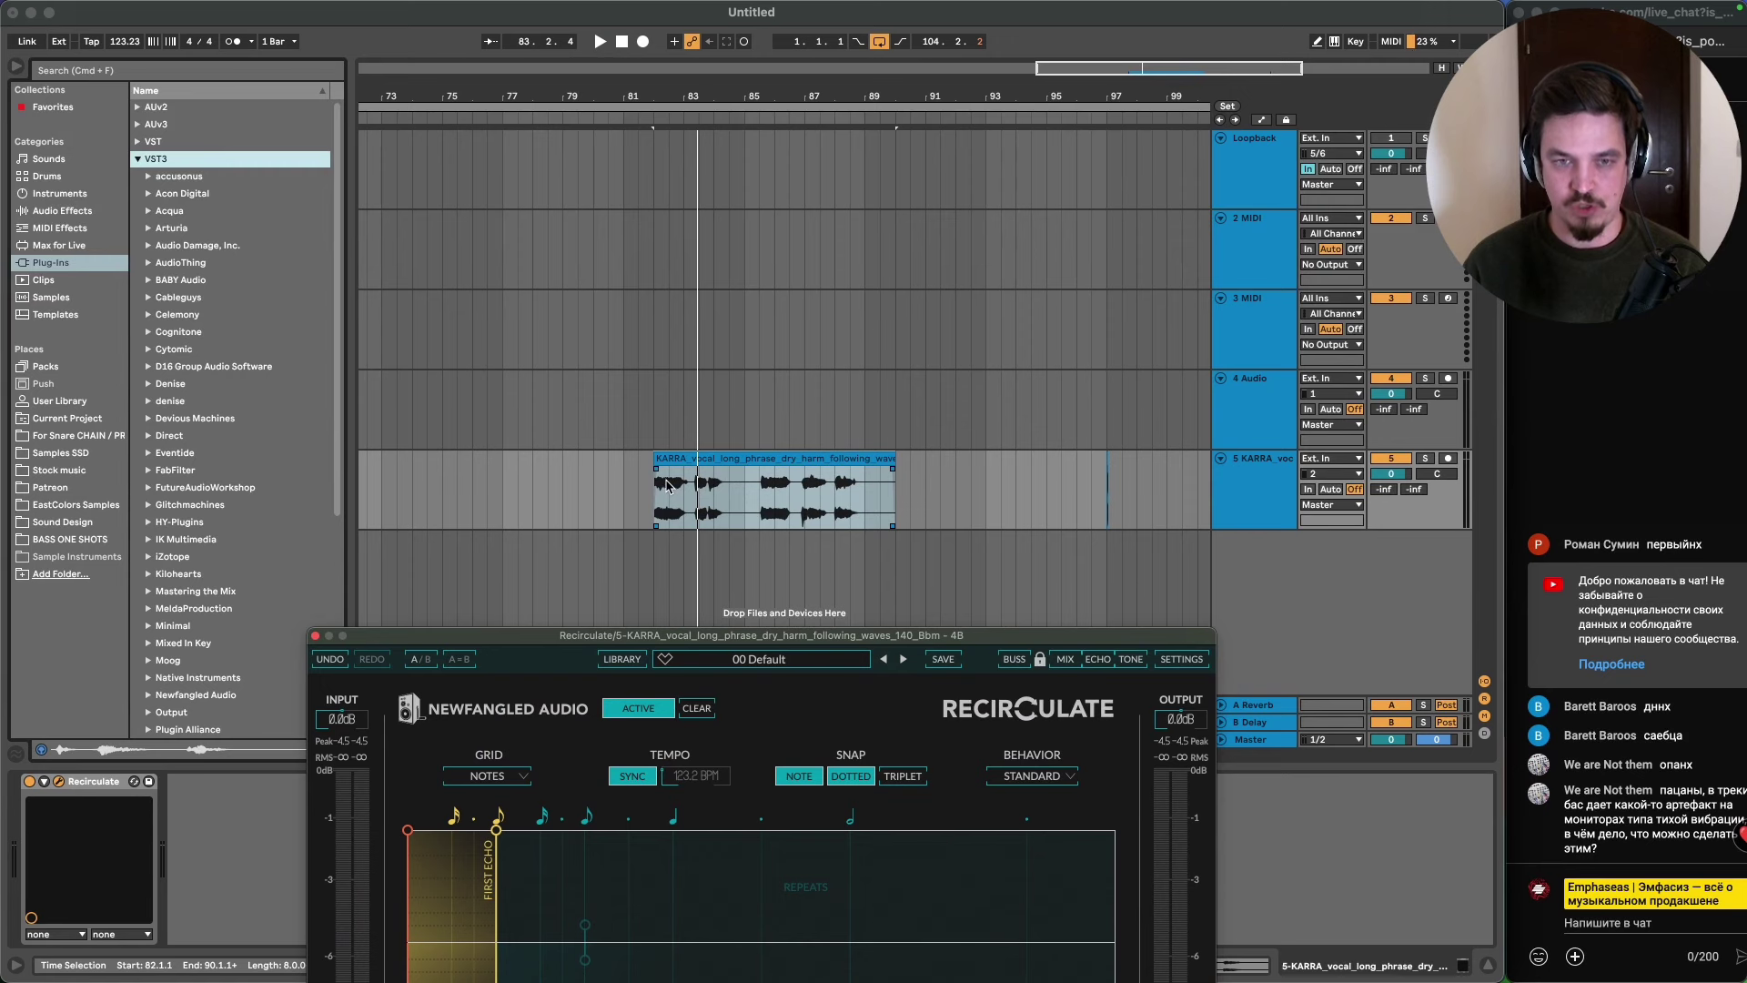
key("space")
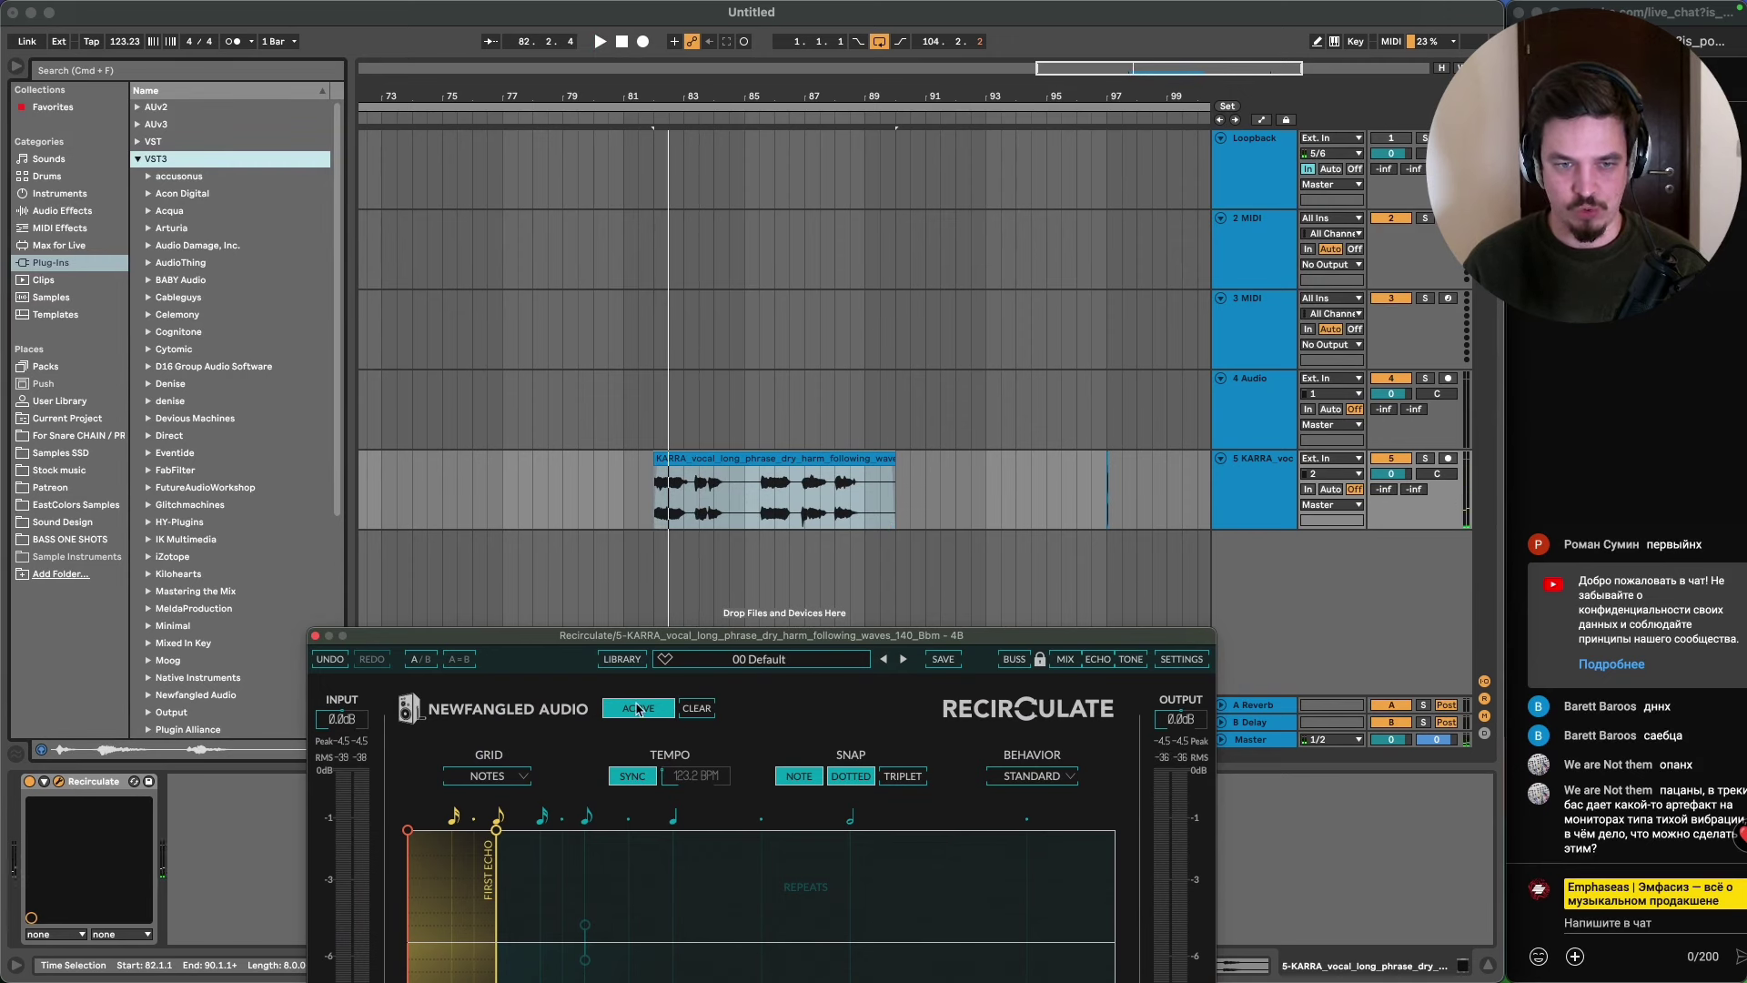
left_click(638, 708)
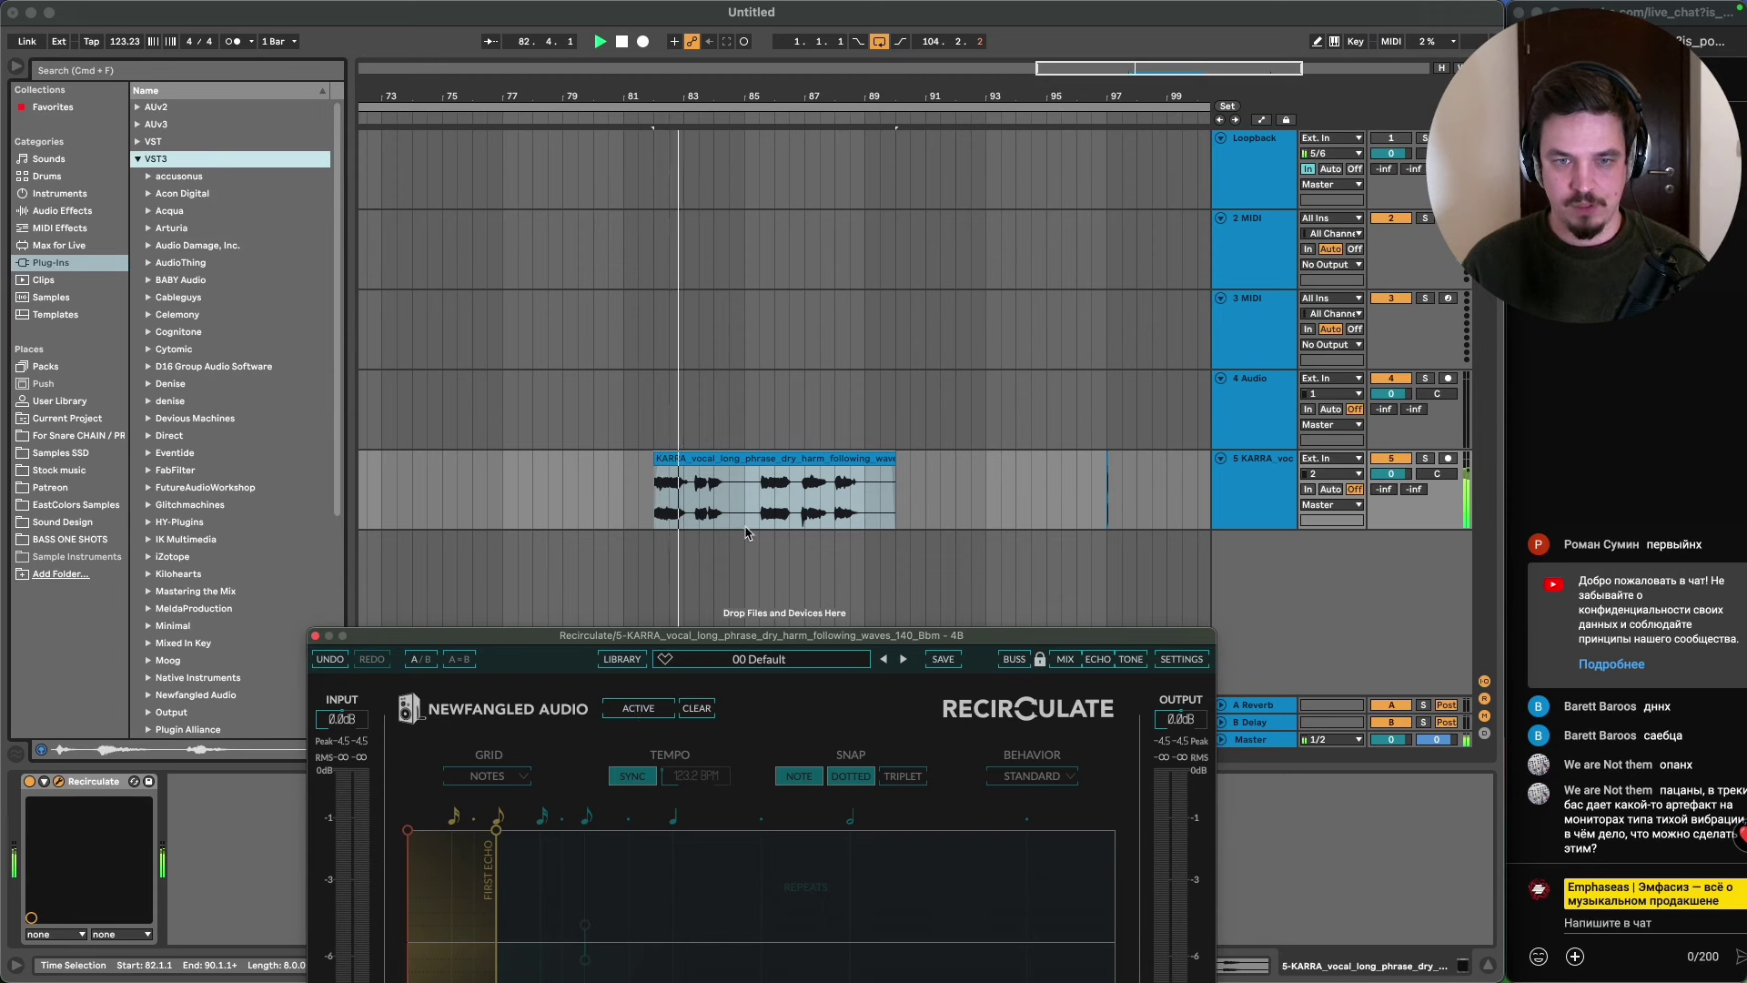
left_click(759, 503)
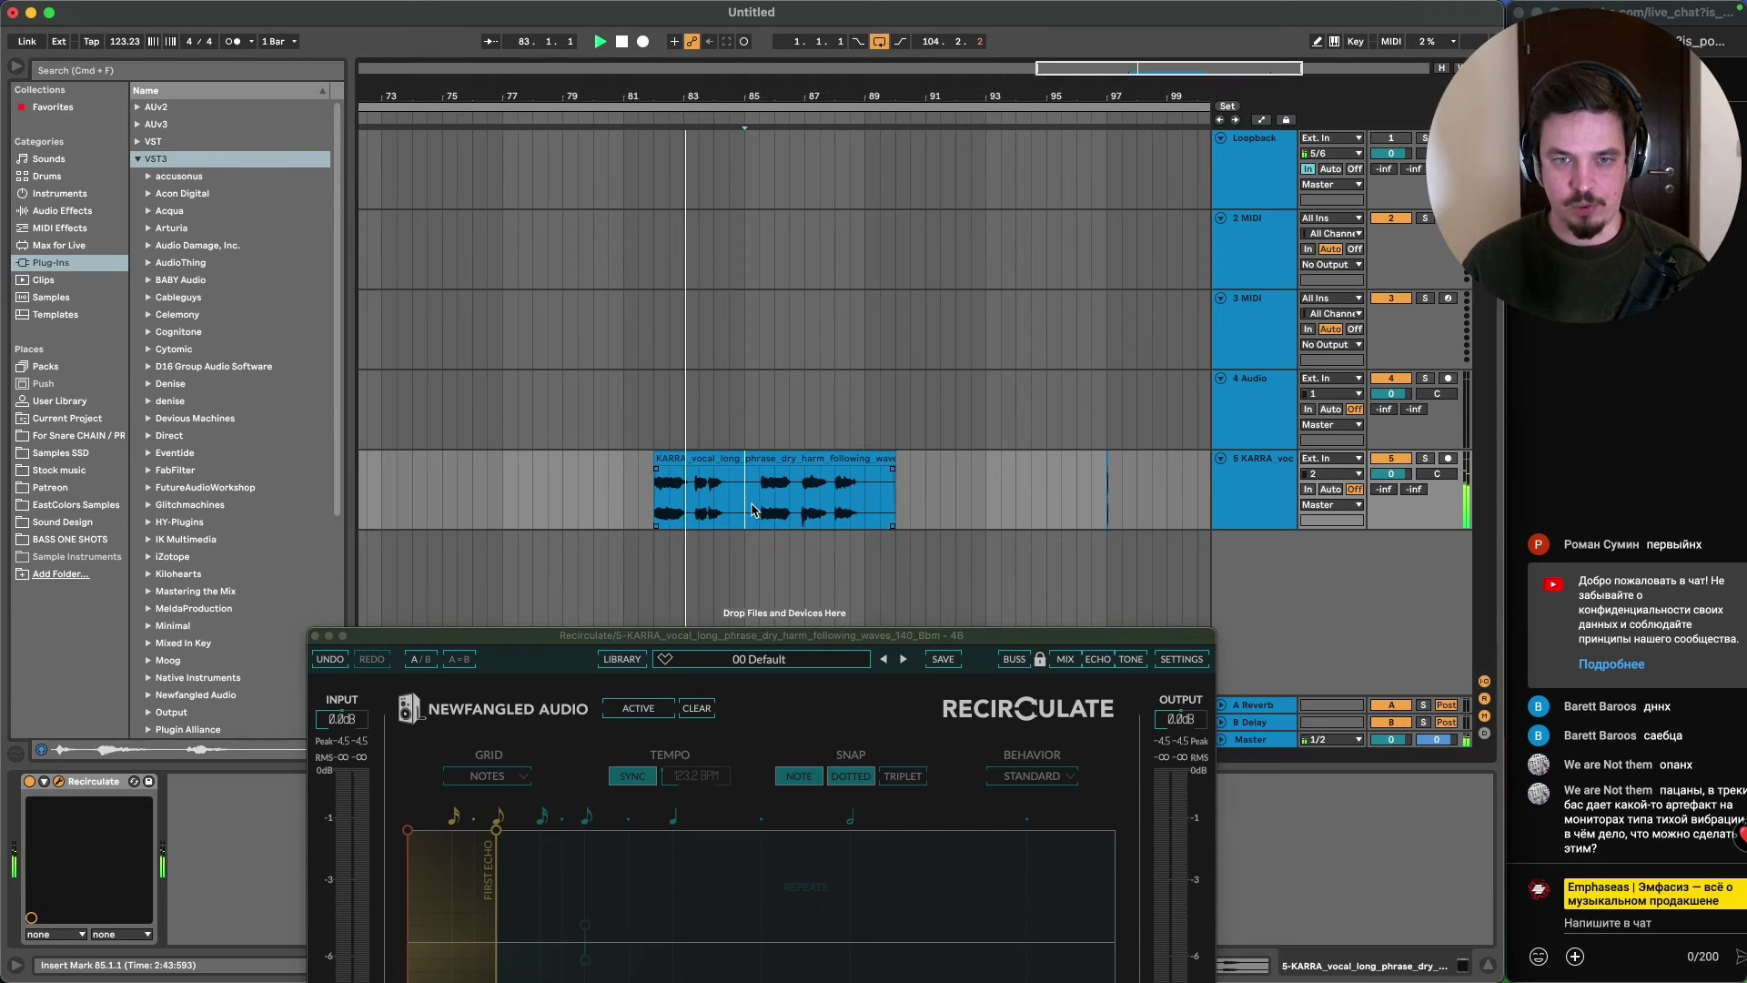
left_click(1106, 482)
key("space")
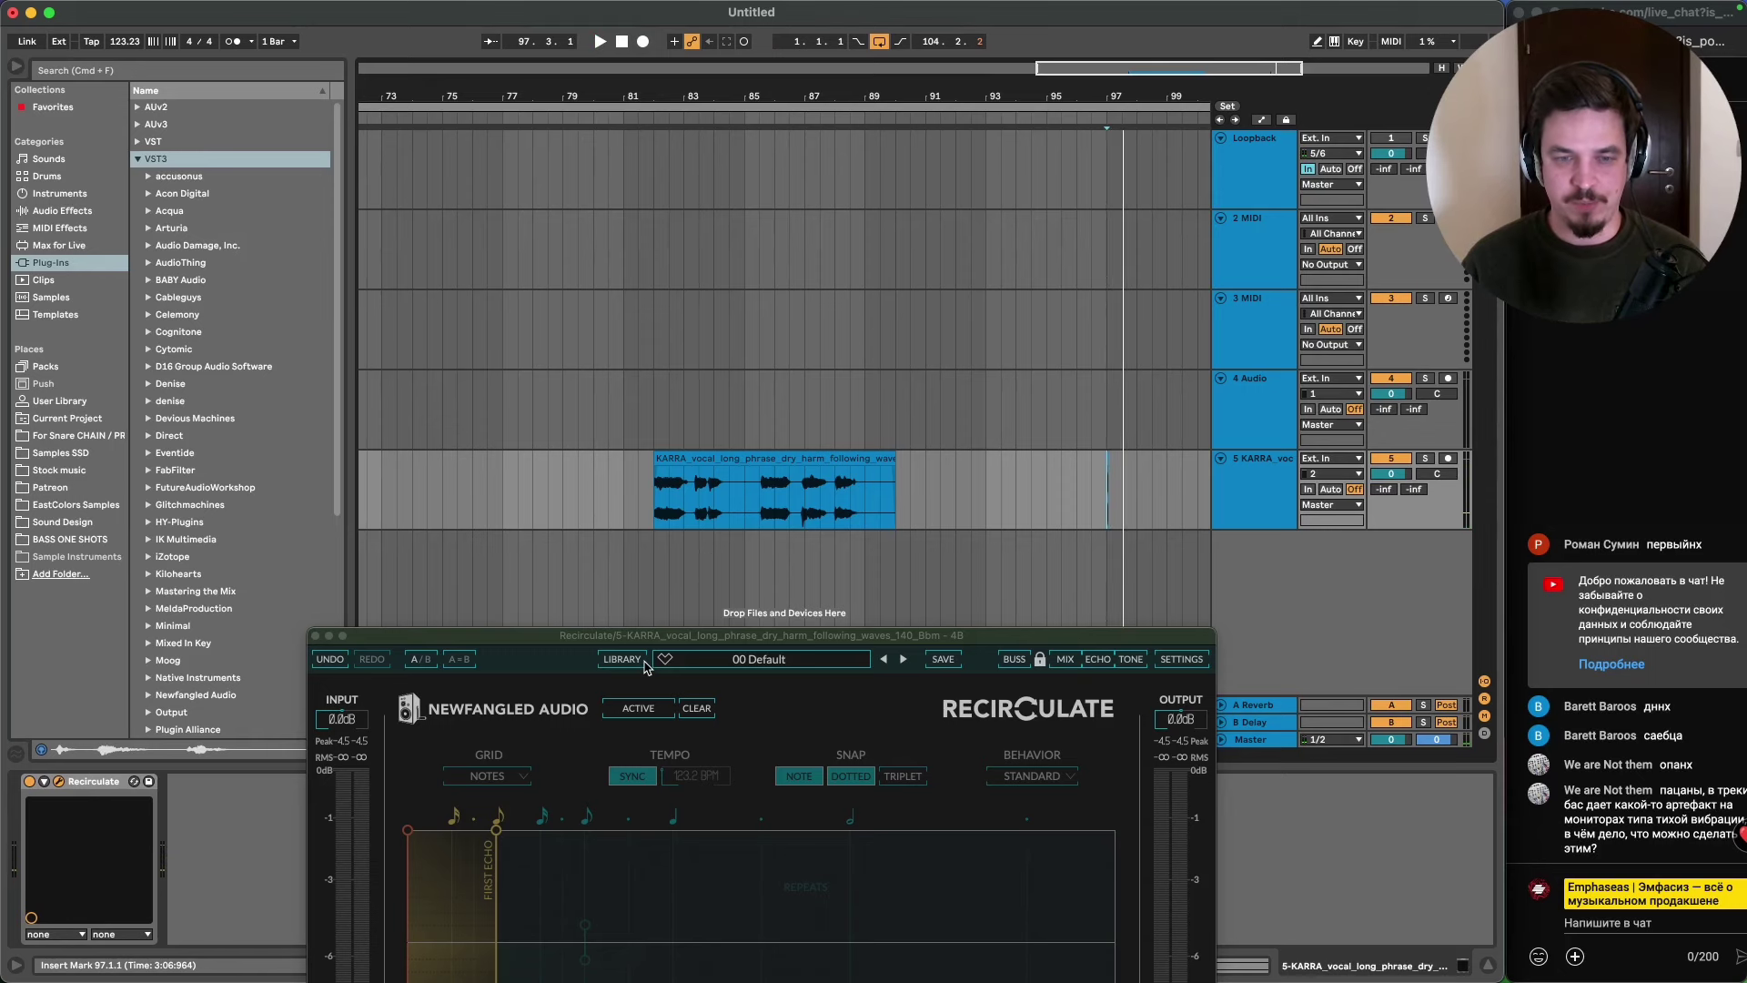
left_click(637, 709)
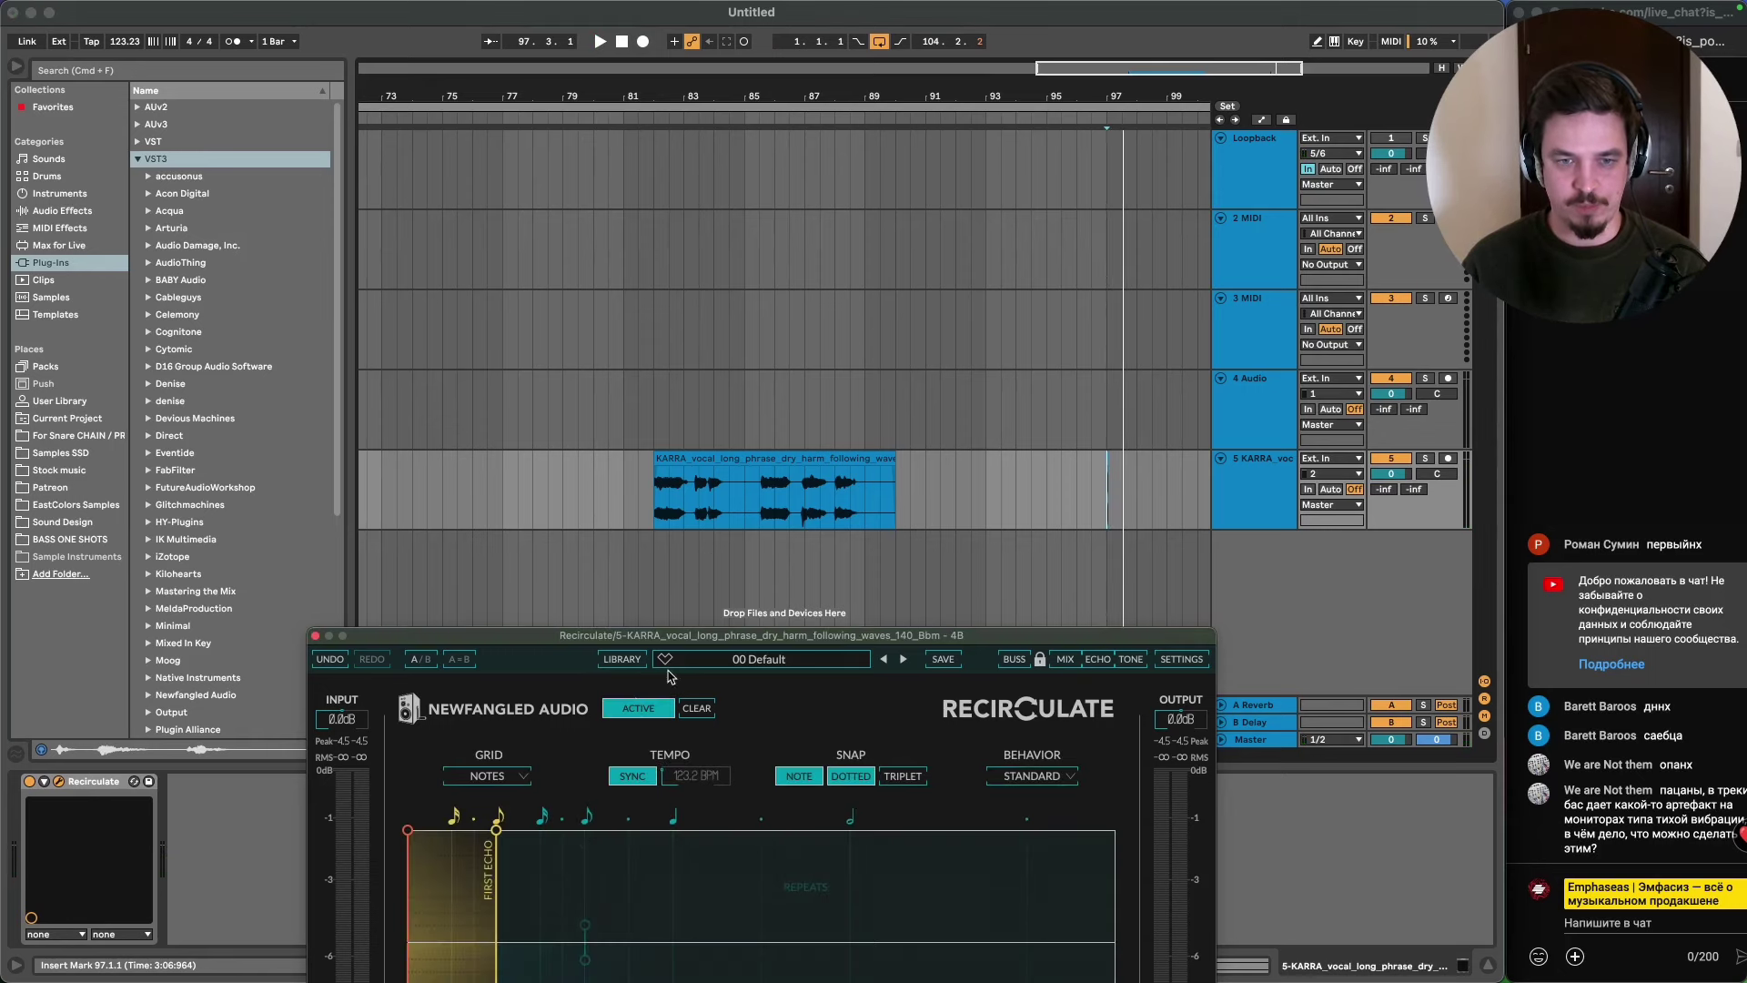
- Slightly lower the first echo's level in Recirculate's delay display and listen to the result
left_click_drag(682, 639, 666, 176)
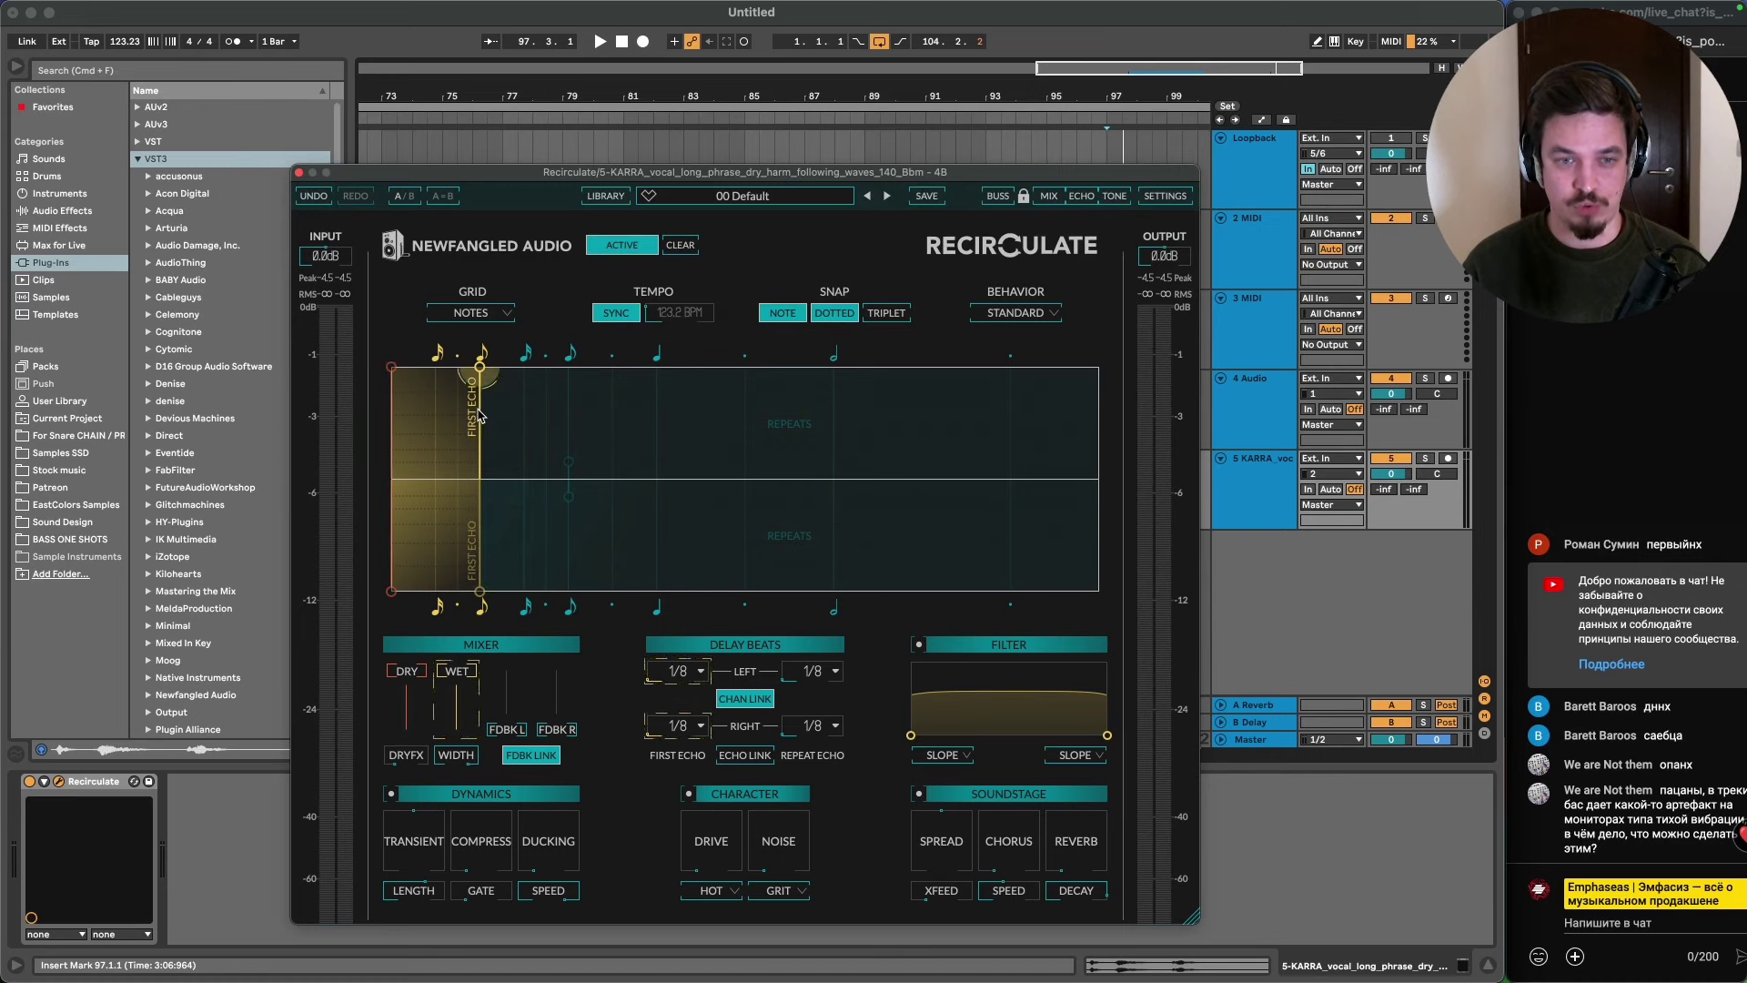
mouse_move(479, 421)
left_mouse_down()
mouse_move(594, 420)
mouse_move(460, 424)
mouse_move(746, 426)
mouse_move(480, 434)
mouse_move(567, 405)
mouse_move(479, 410)
left_mouse_up()
key("space")
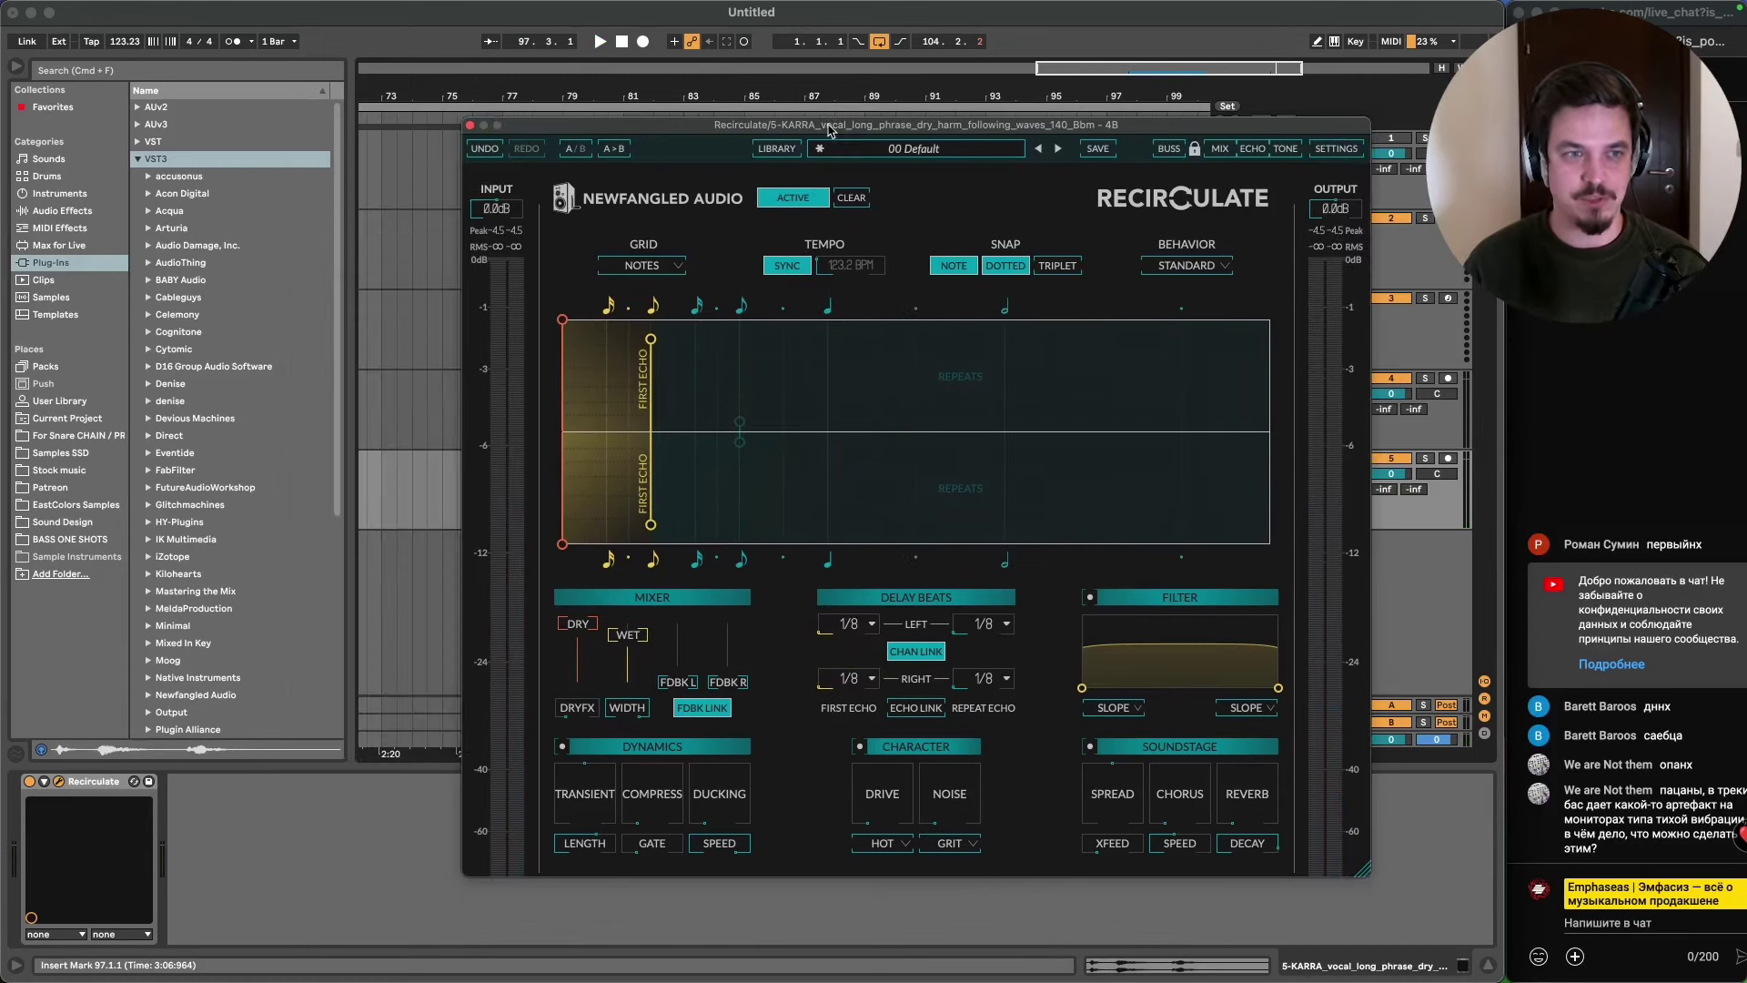
- Add the Echo effect from the Delay & Loop audio effects after Recirculate on the vocal track
left_click_drag(655, 173, 826, 126)
left_click(95, 212)
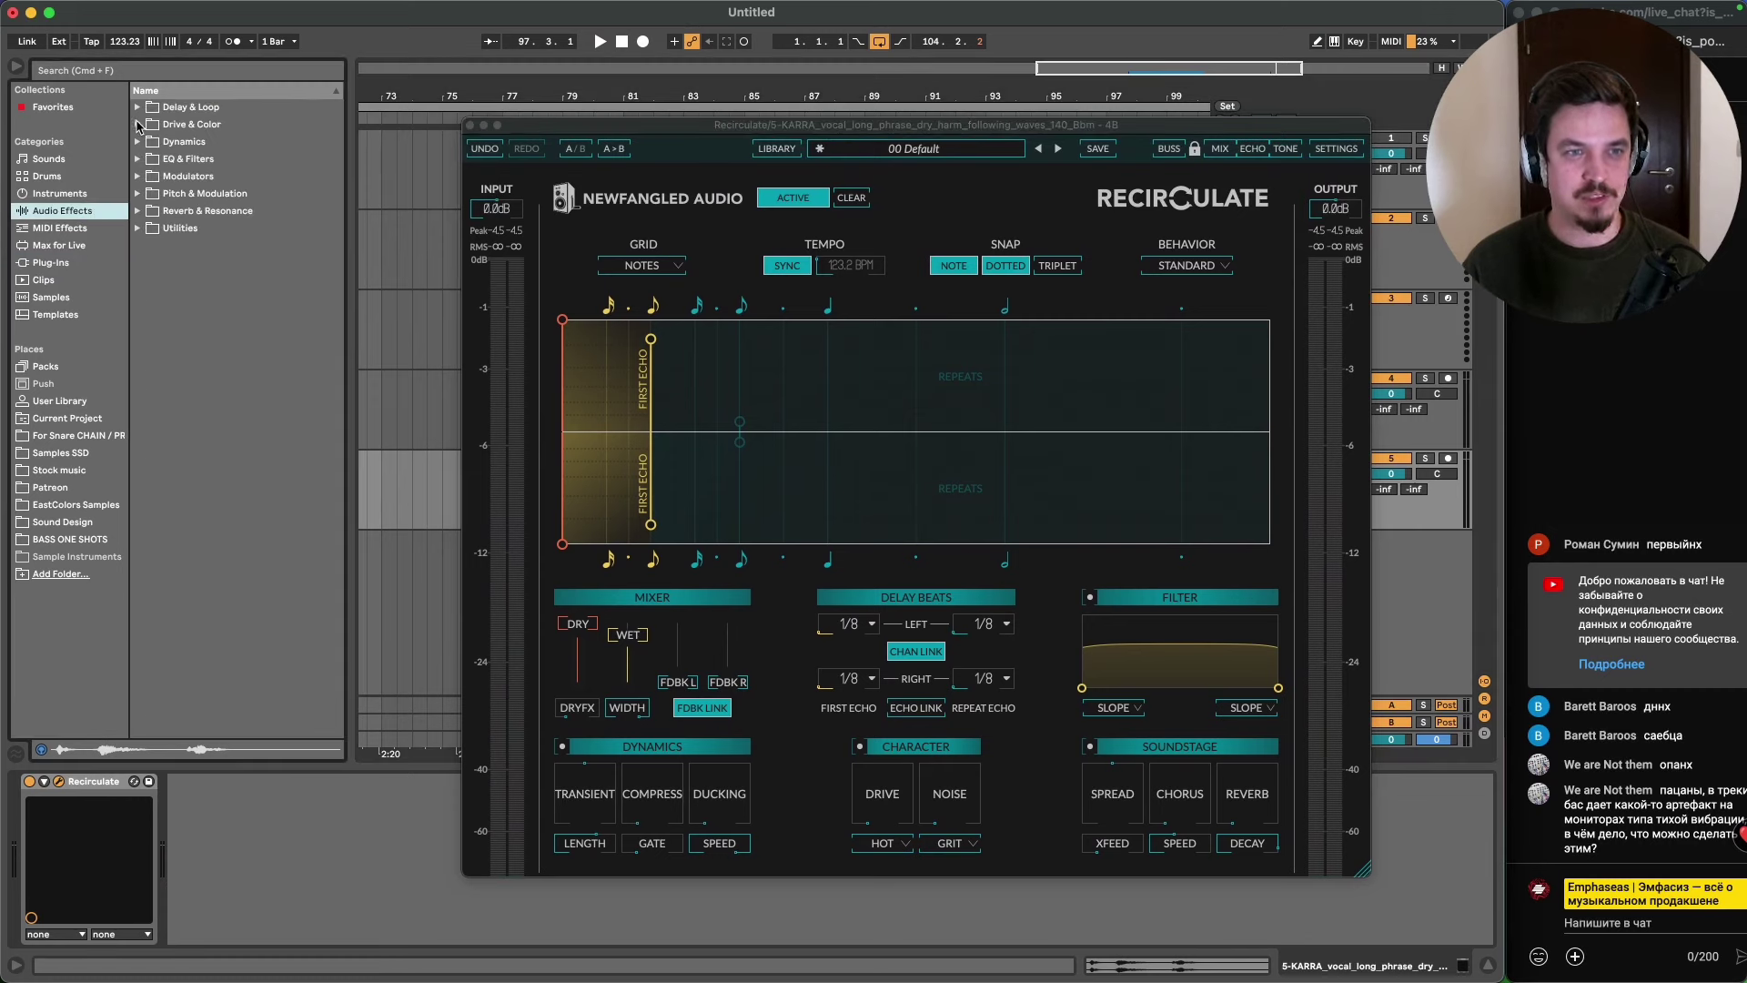
left_click(137, 109)
left_click_drag(177, 165, 268, 869)
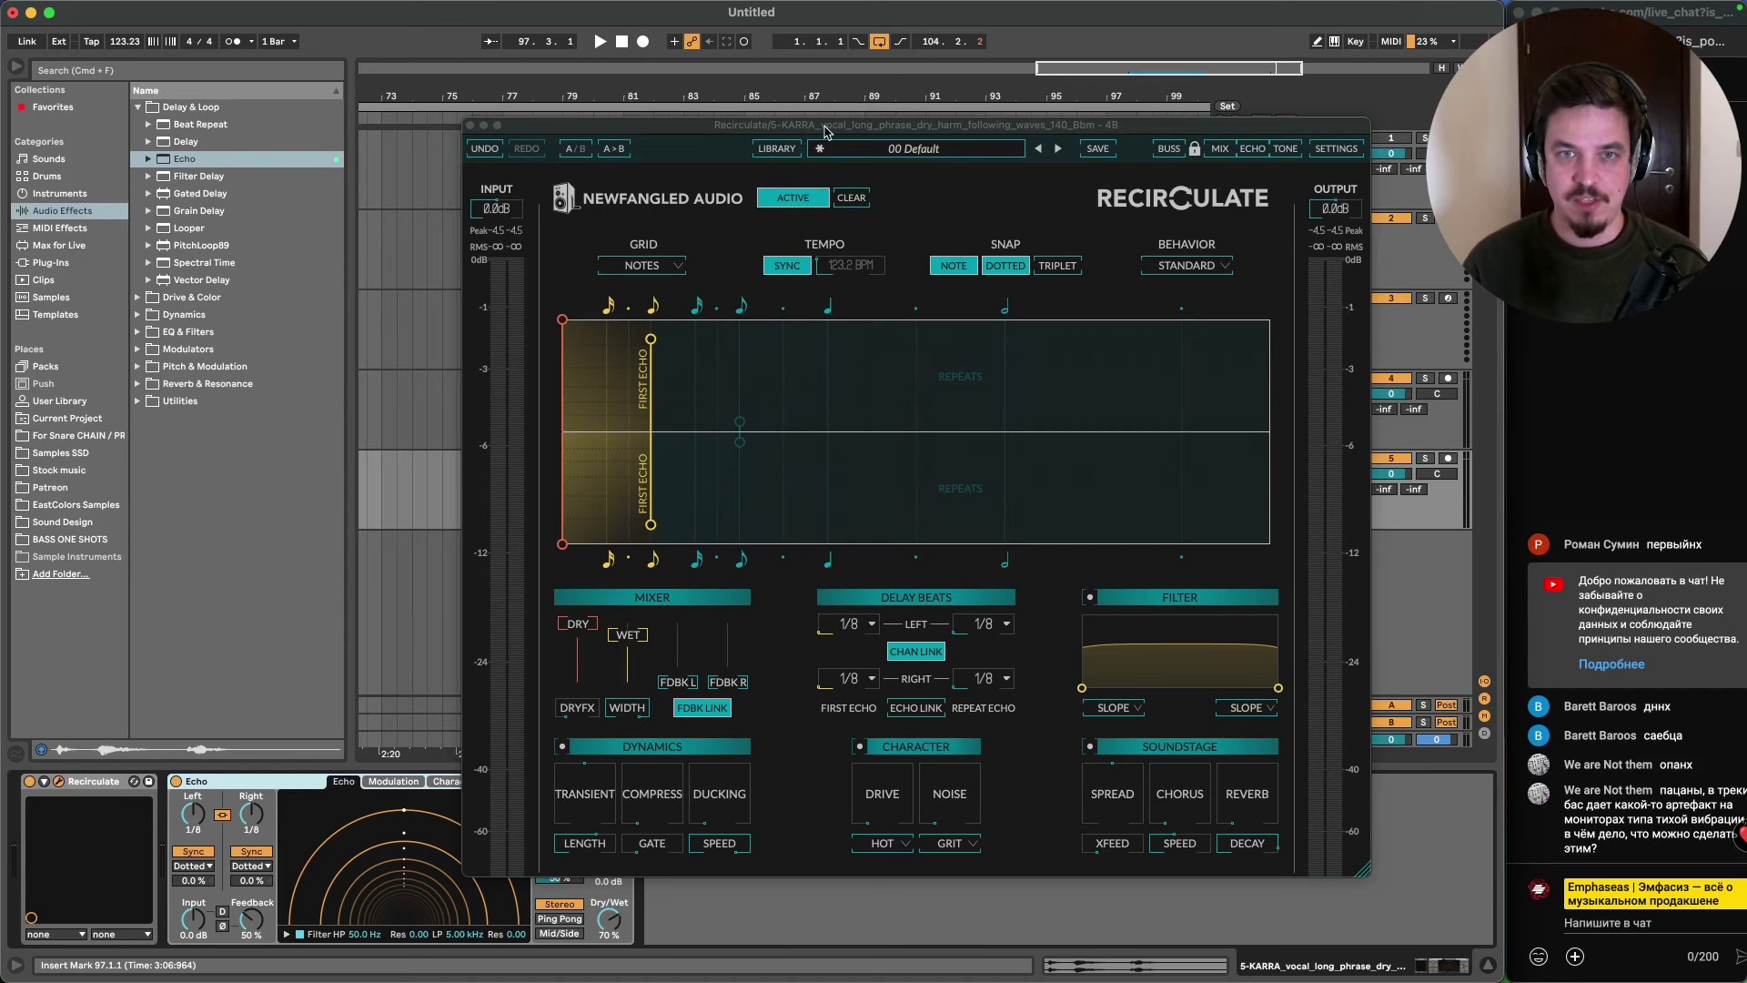
- Check the left first echo's beat options without changing them, and slightly raise the first echo's level
left_click_drag(825, 130, 910, 29)
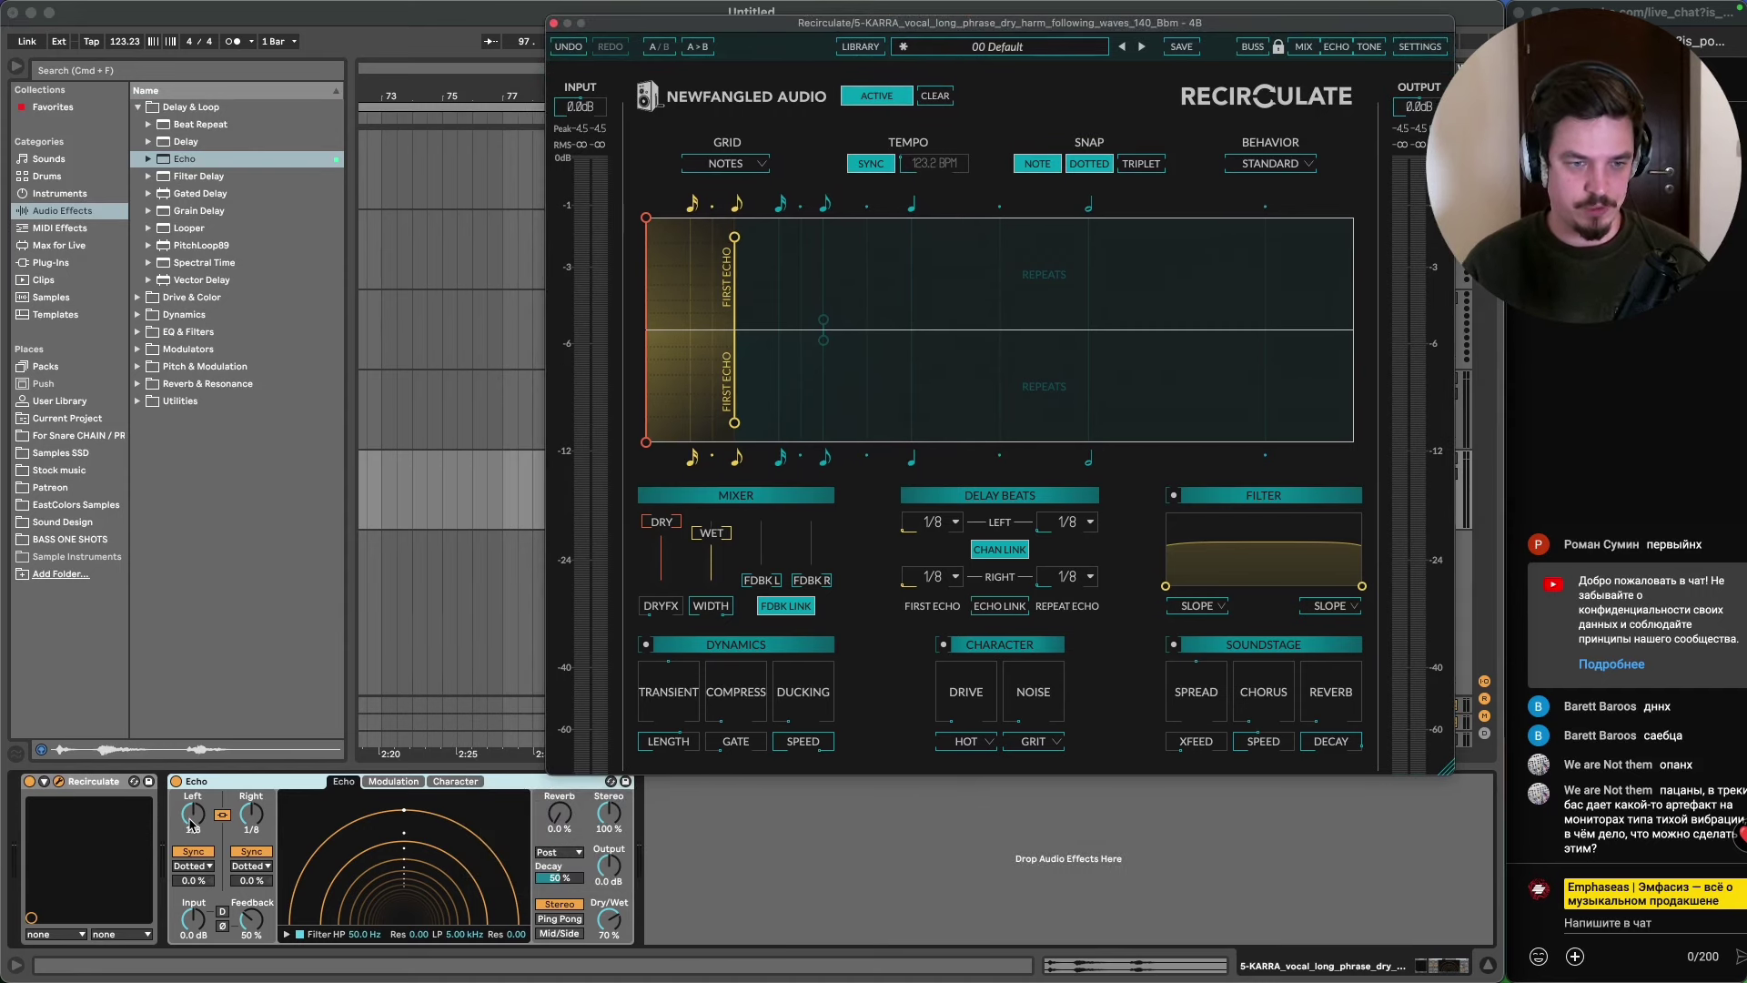
left_click(956, 522)
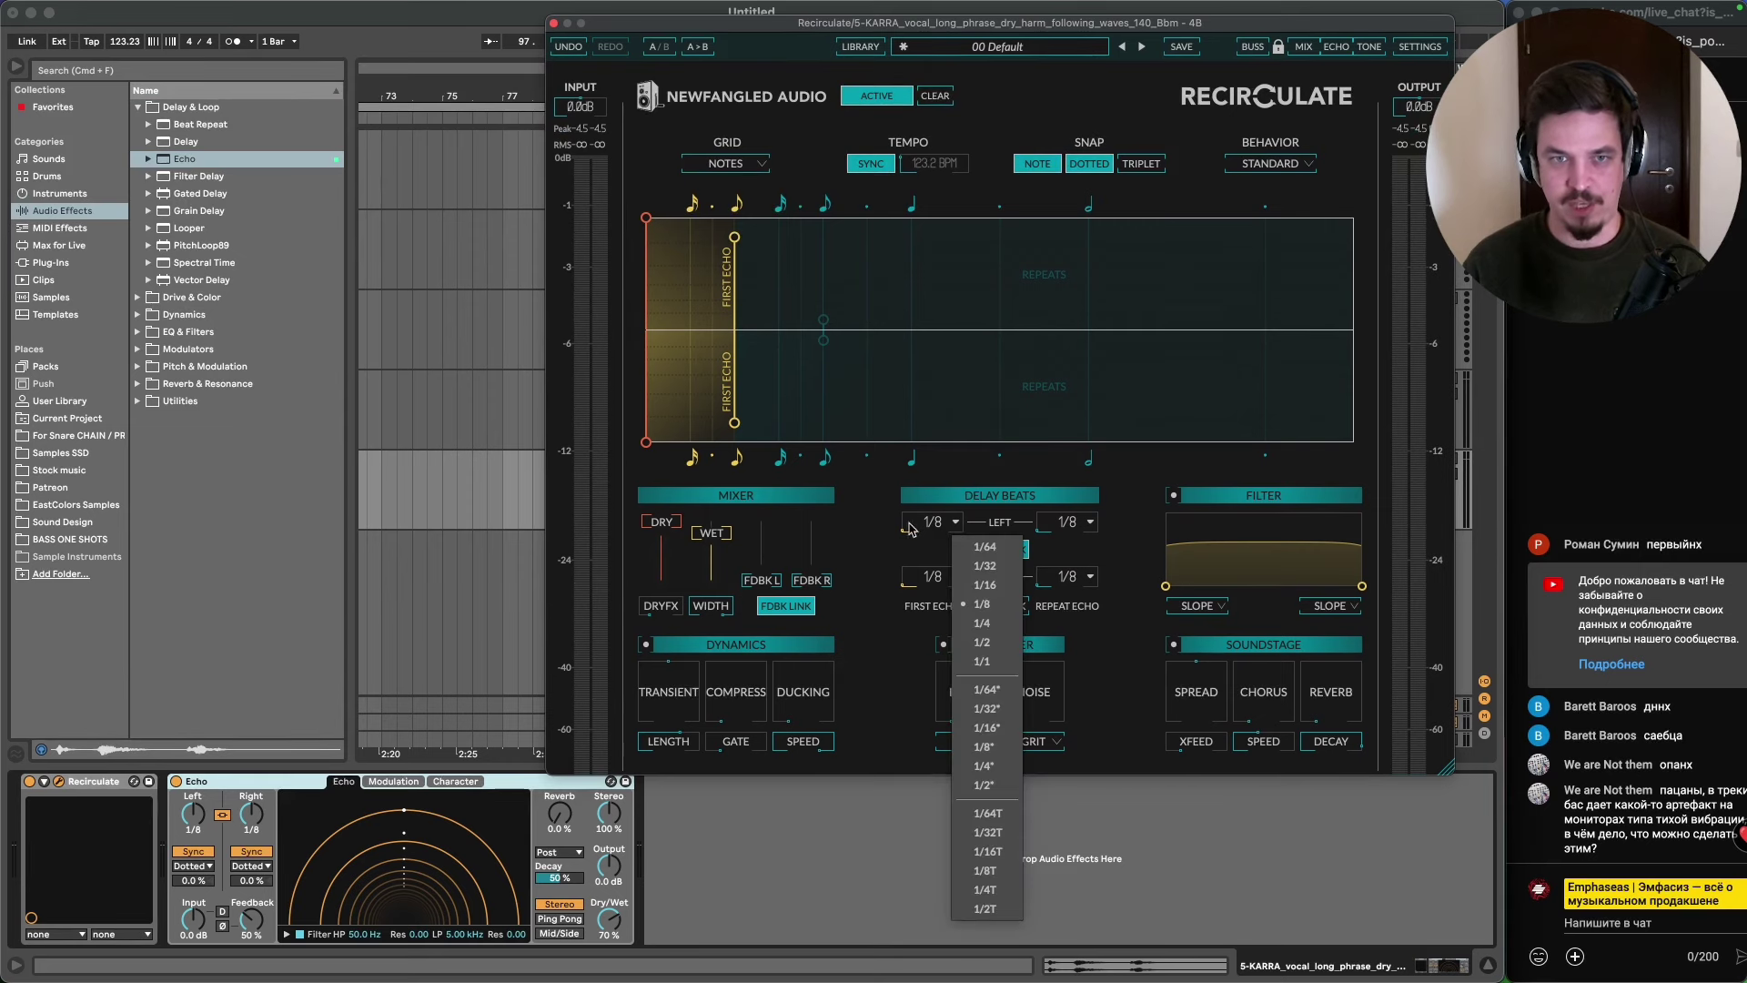
left_click(751, 312)
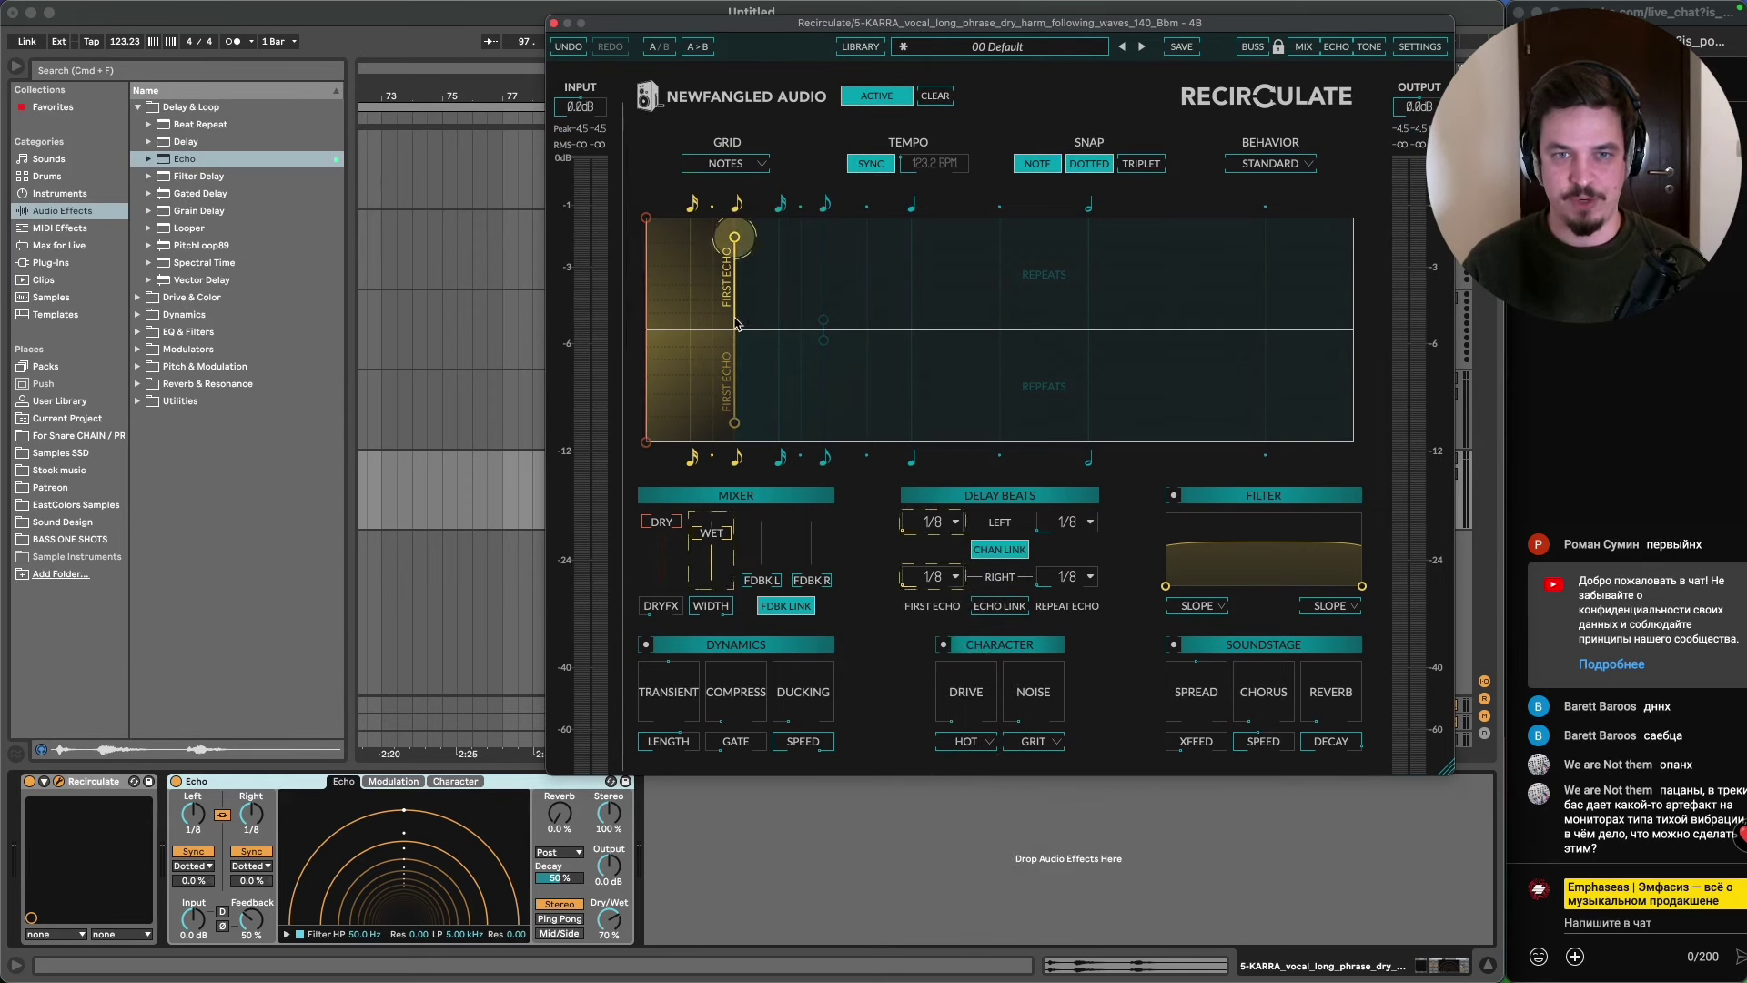
mouse_move(734, 237)
left_mouse_down()
mouse_move(734, 312)
mouse_move(735, 225)
left_mouse_up()
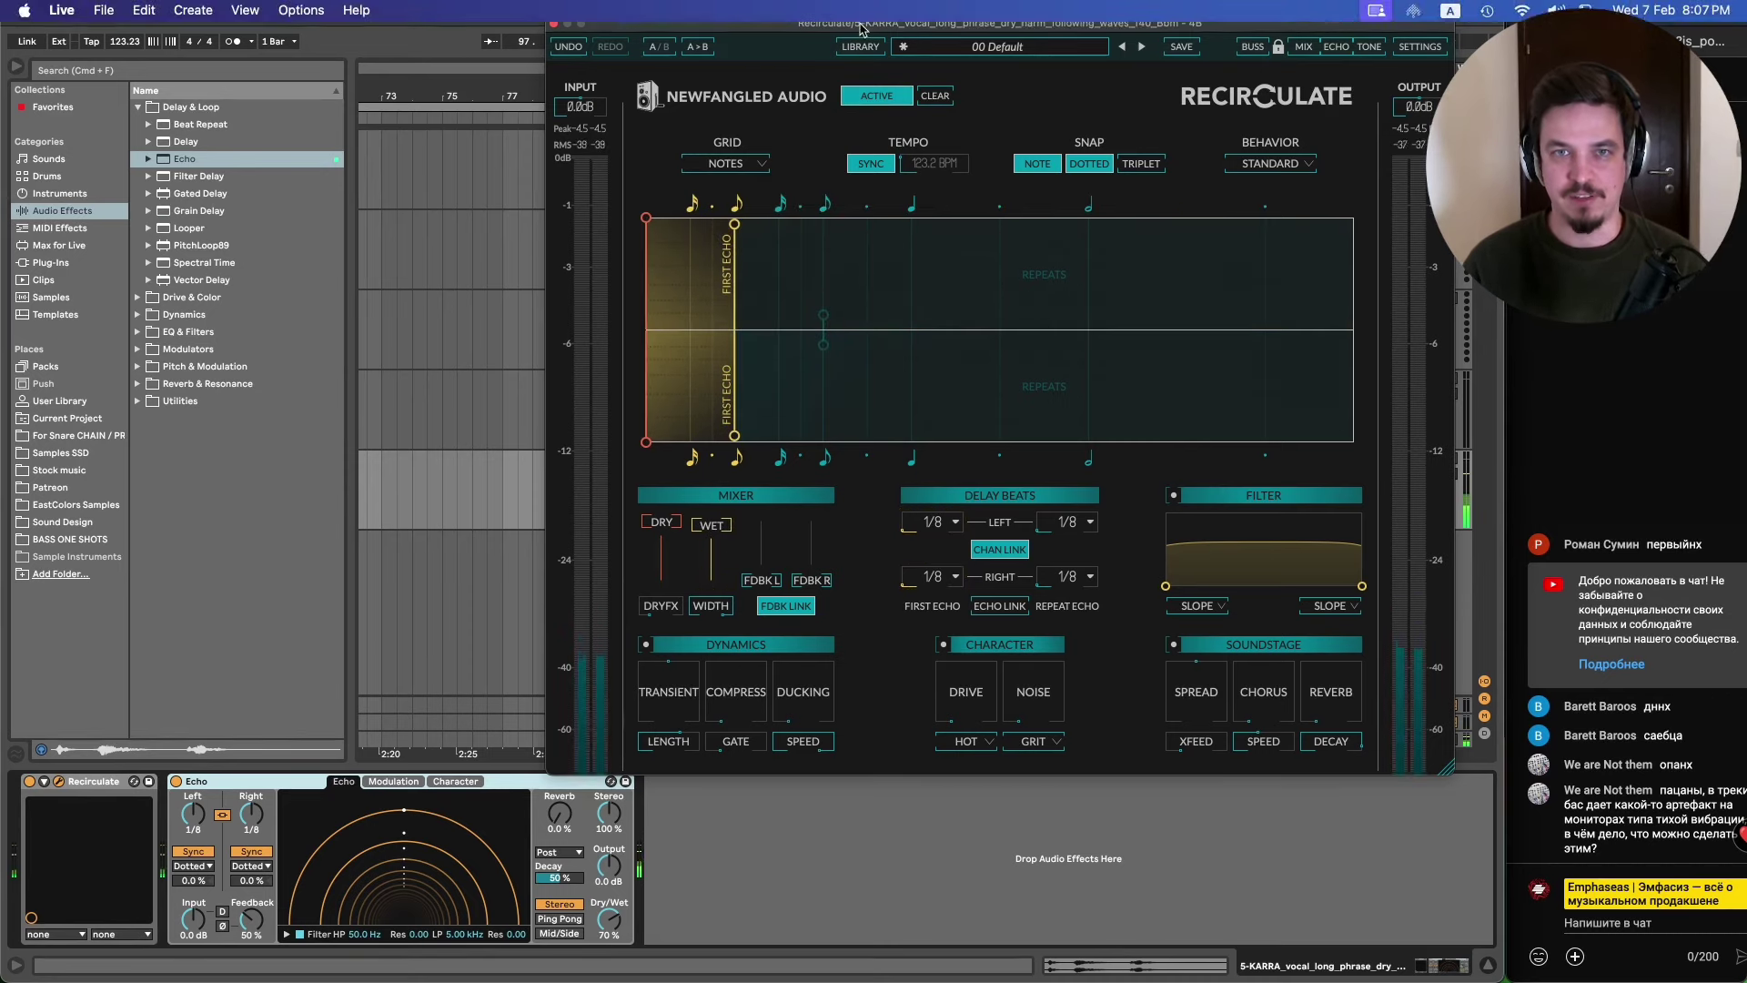
- Loop the second part of the vocal clip from 85.3.1 to 90.1.1
left_click_drag(861, 29, 799, 575)
left_click_drag(760, 496, 896, 502)
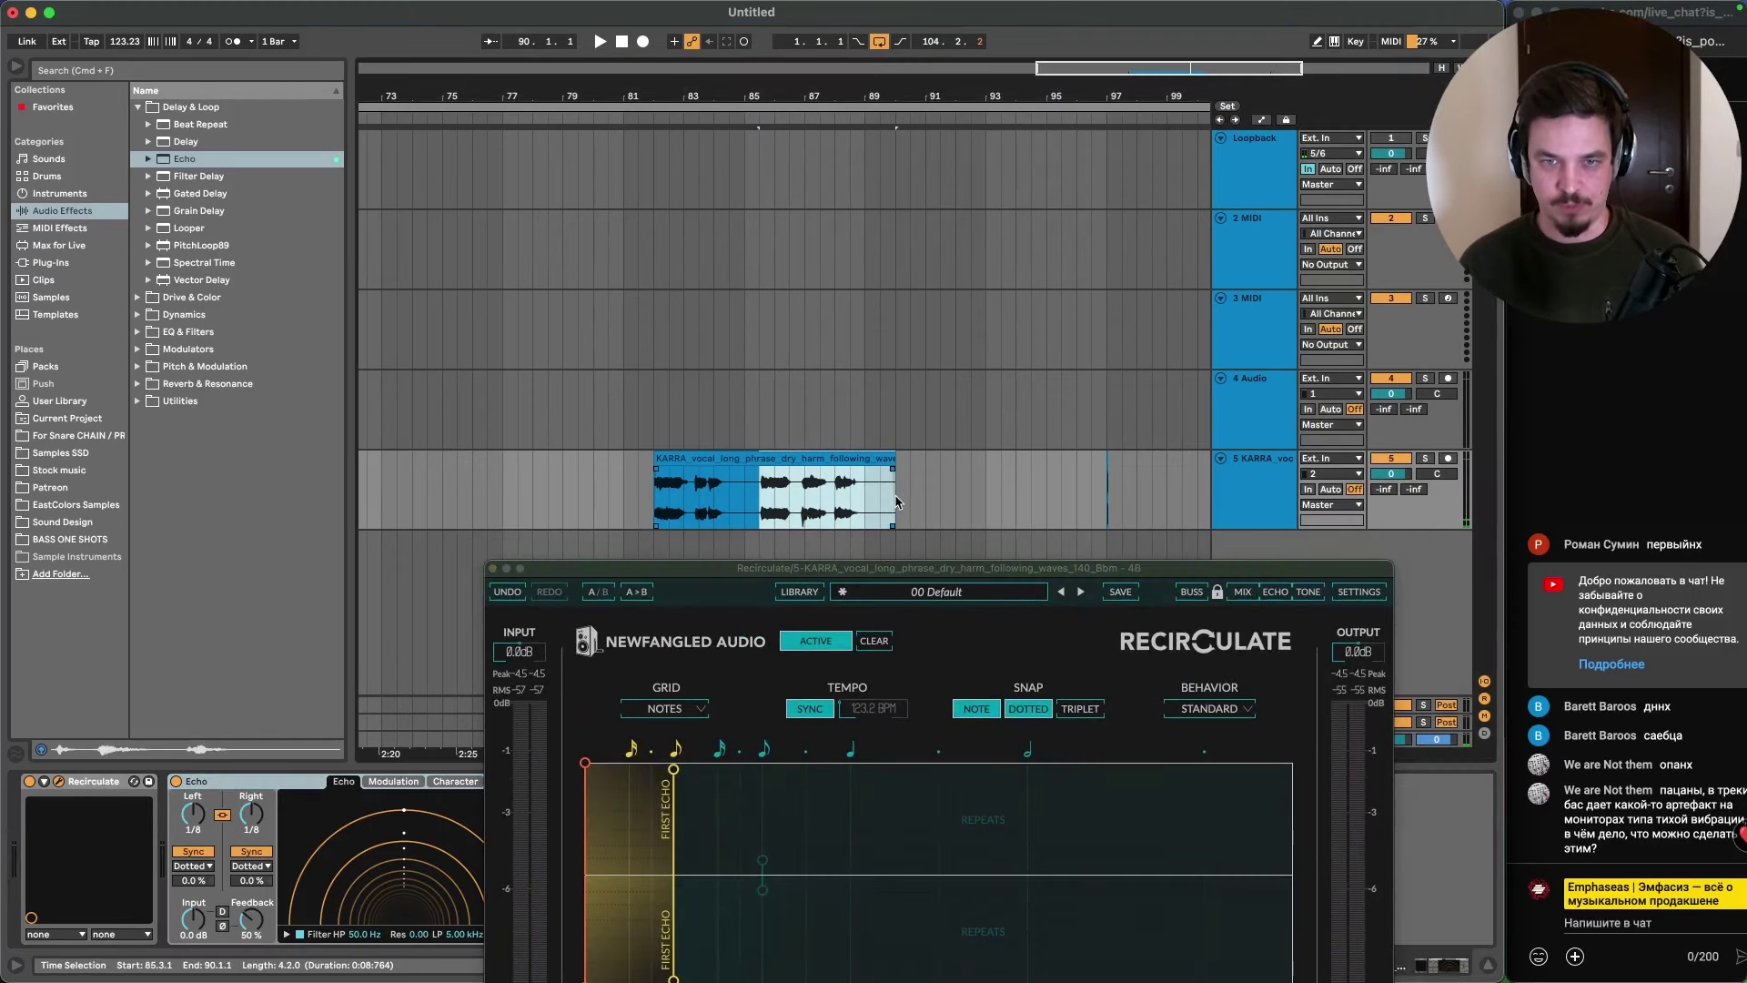
key("super+l")
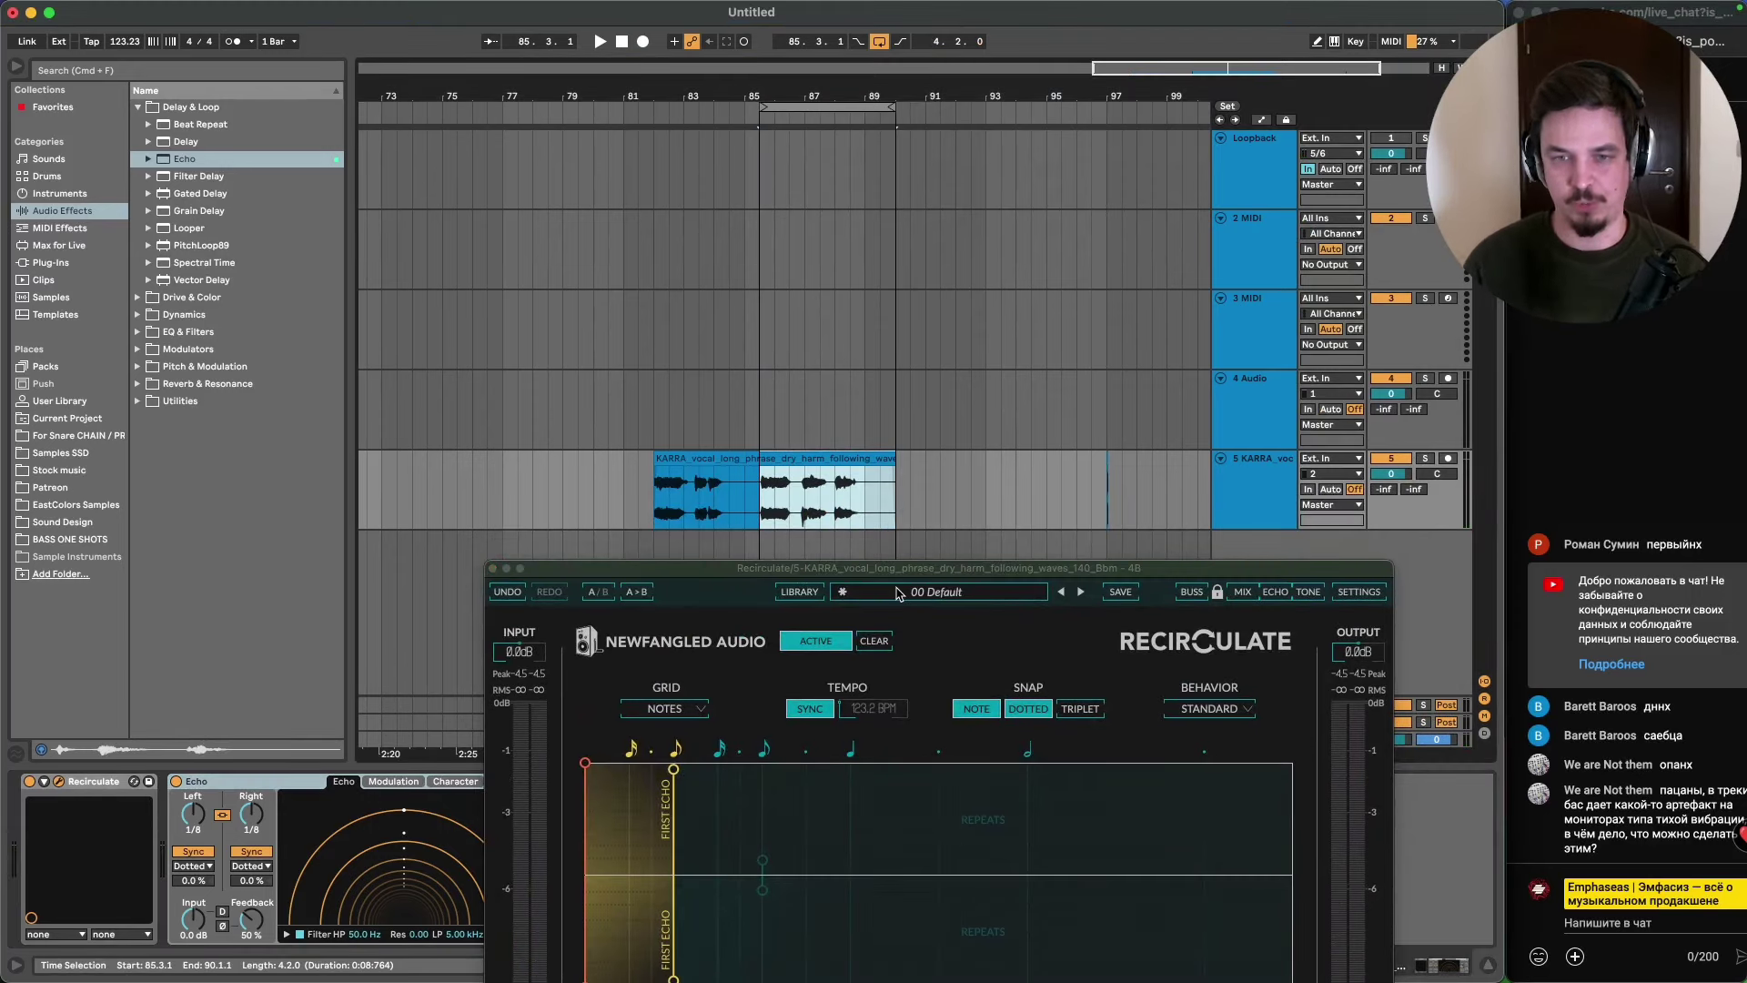
left_click_drag(896, 567, 792, 43)
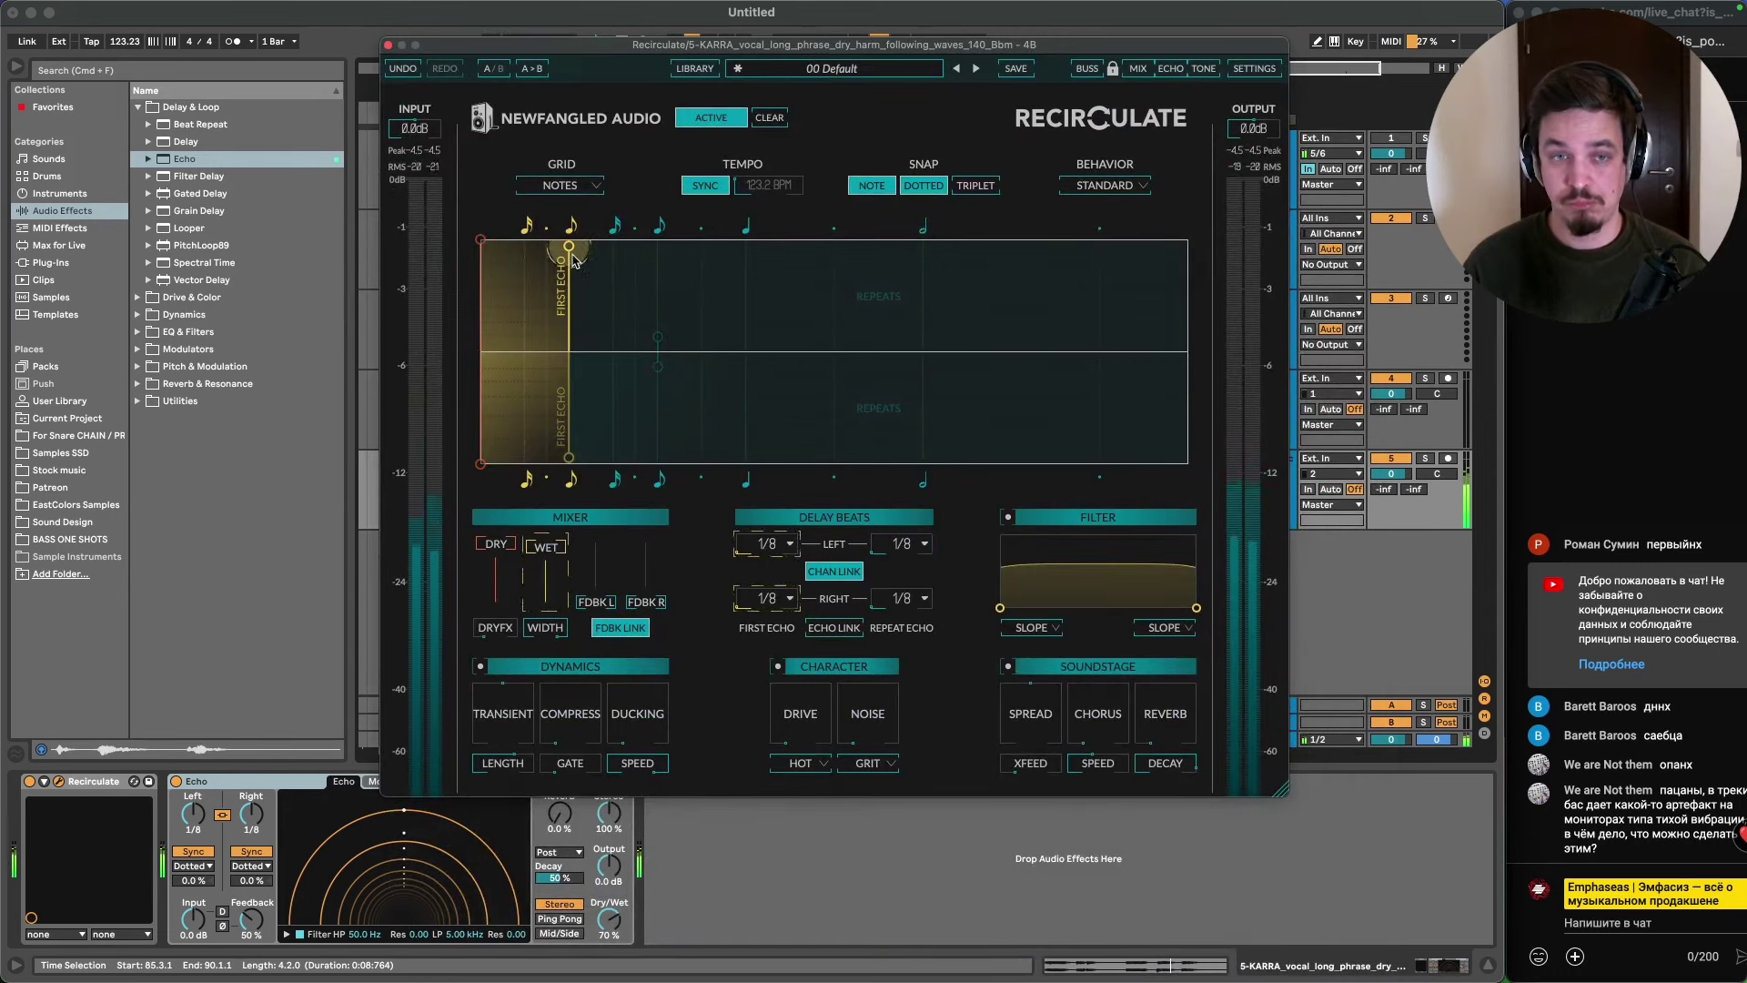
- Turn off the Echo device and set Recirculate's first echo to 1.50 beats with the wet level at -7 dB
left_click_drag(572, 260, 745, 261)
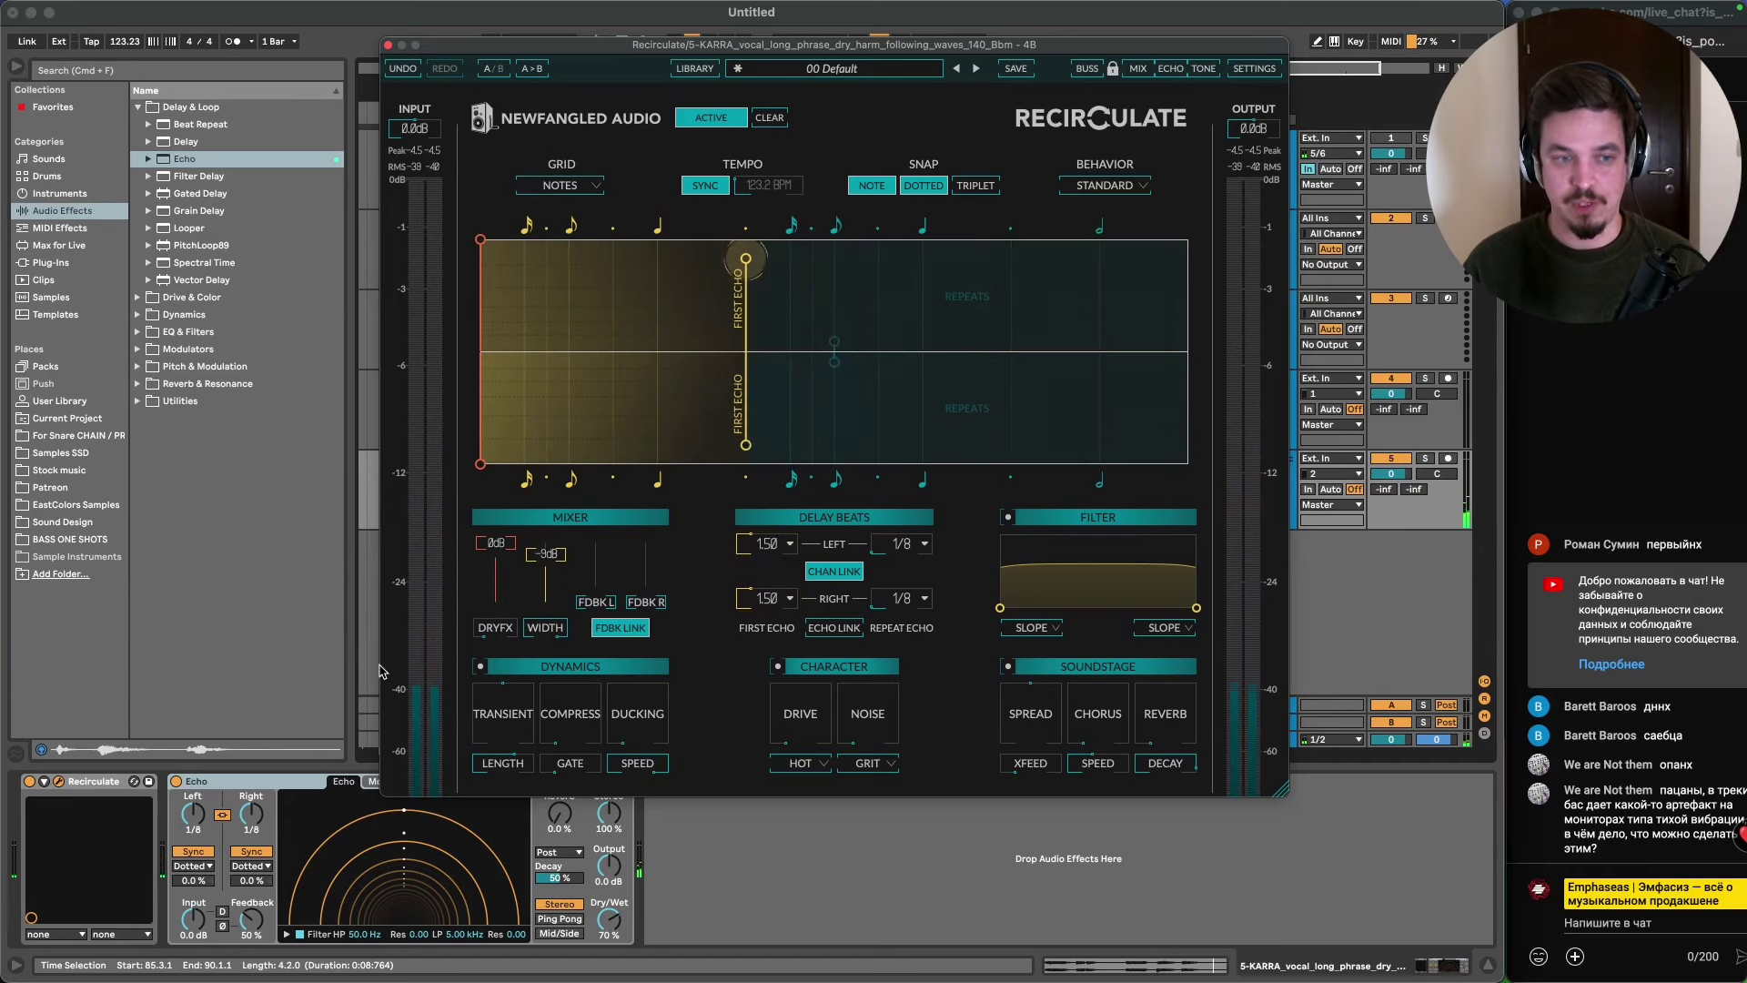
left_click(169, 805)
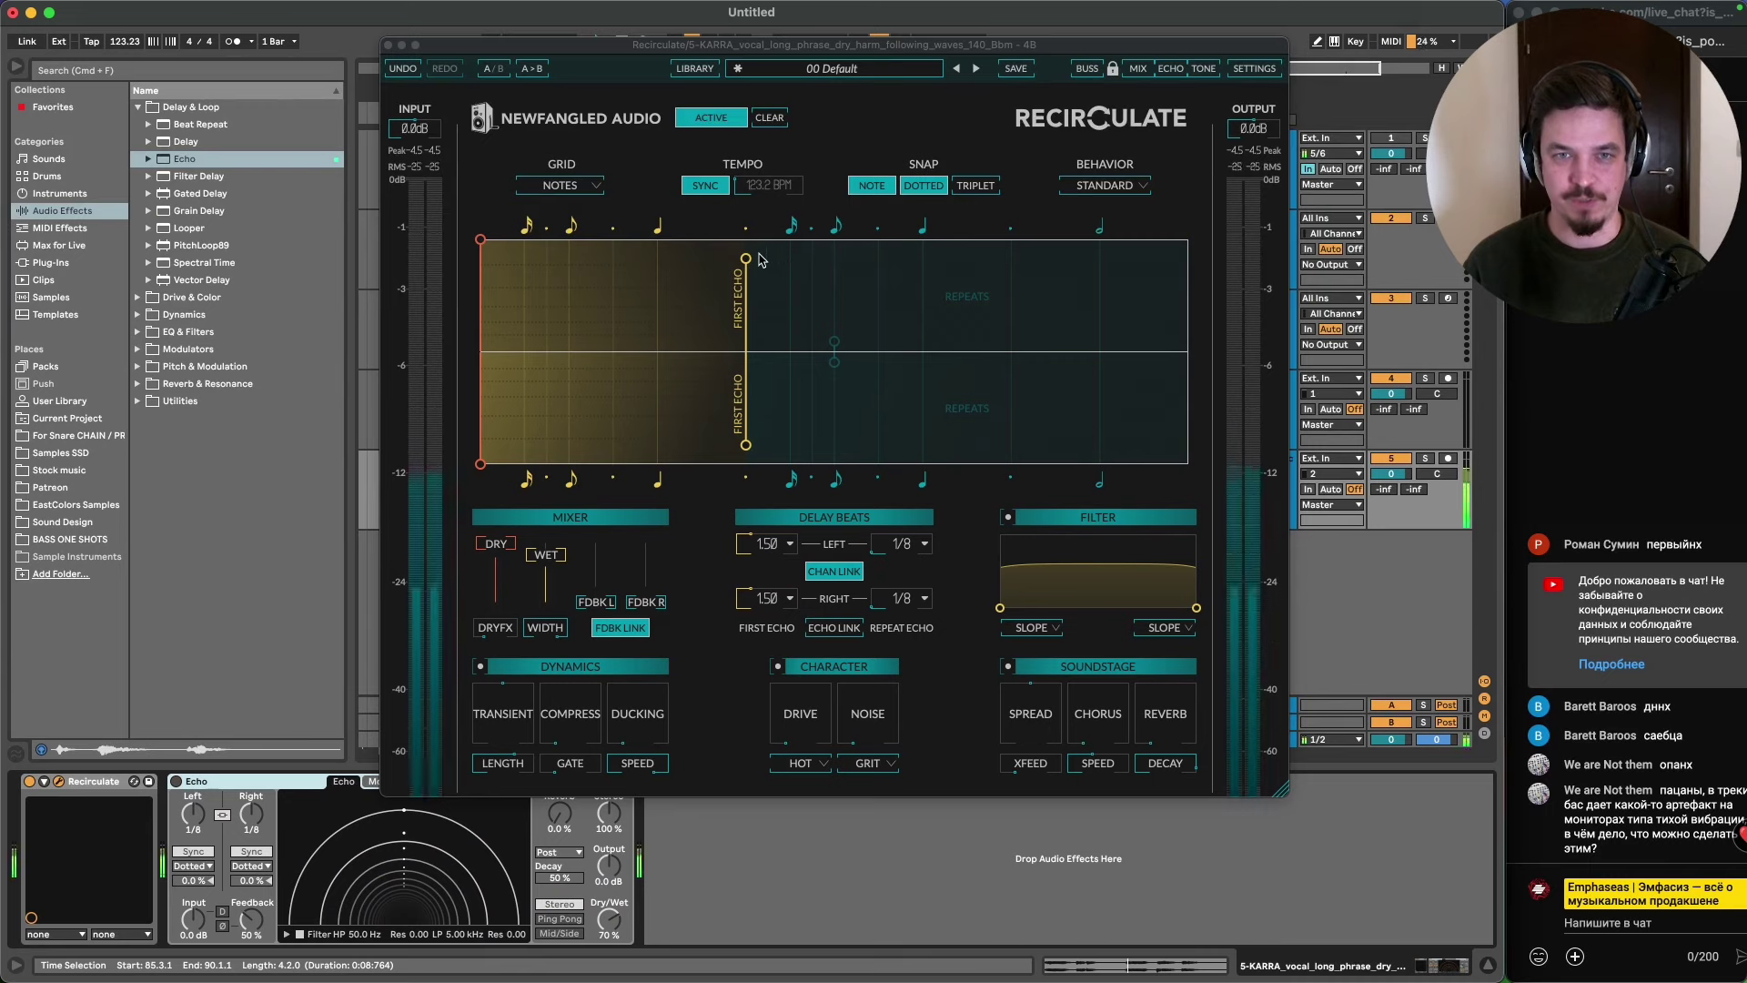
mouse_move(746, 259)
left_mouse_down()
mouse_move(822, 264)
mouse_move(547, 269)
mouse_move(494, 252)
mouse_move(866, 265)
mouse_move(827, 346)
mouse_move(792, 282)
mouse_move(745, 255)
left_mouse_up()
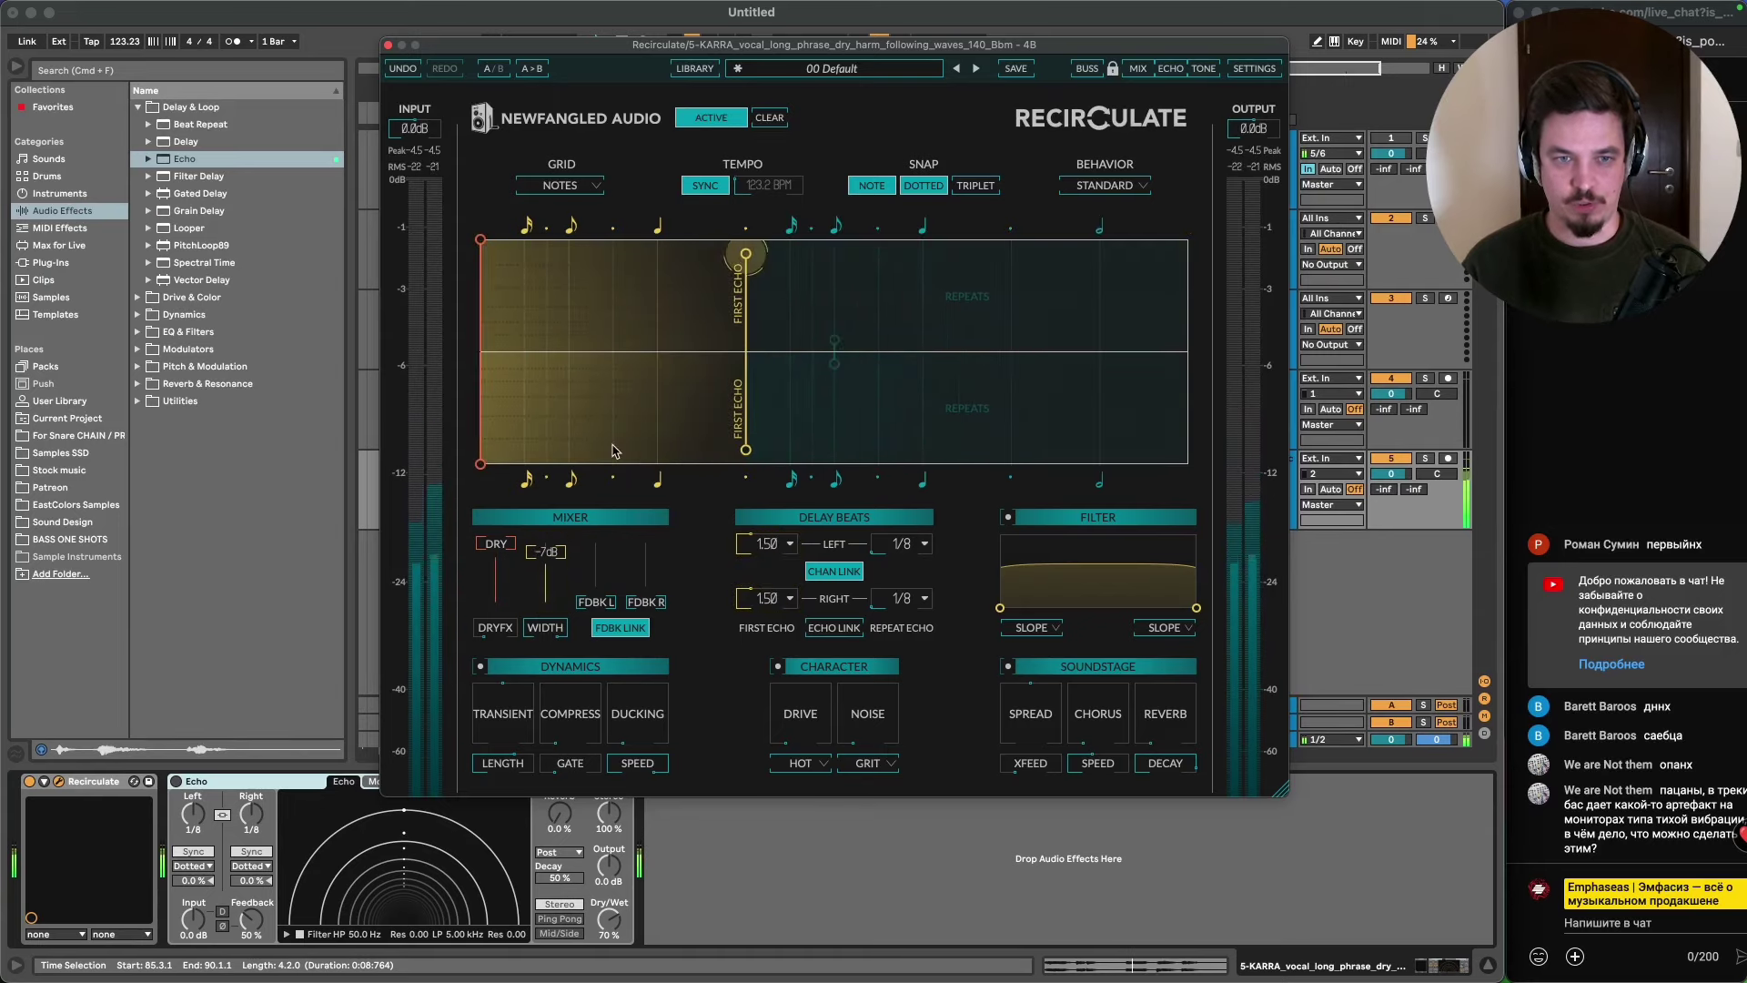
- Reset the wet level to 0 dB, and shift the first echo to 0.38 beats at about -13 dB
double_click(546, 551)
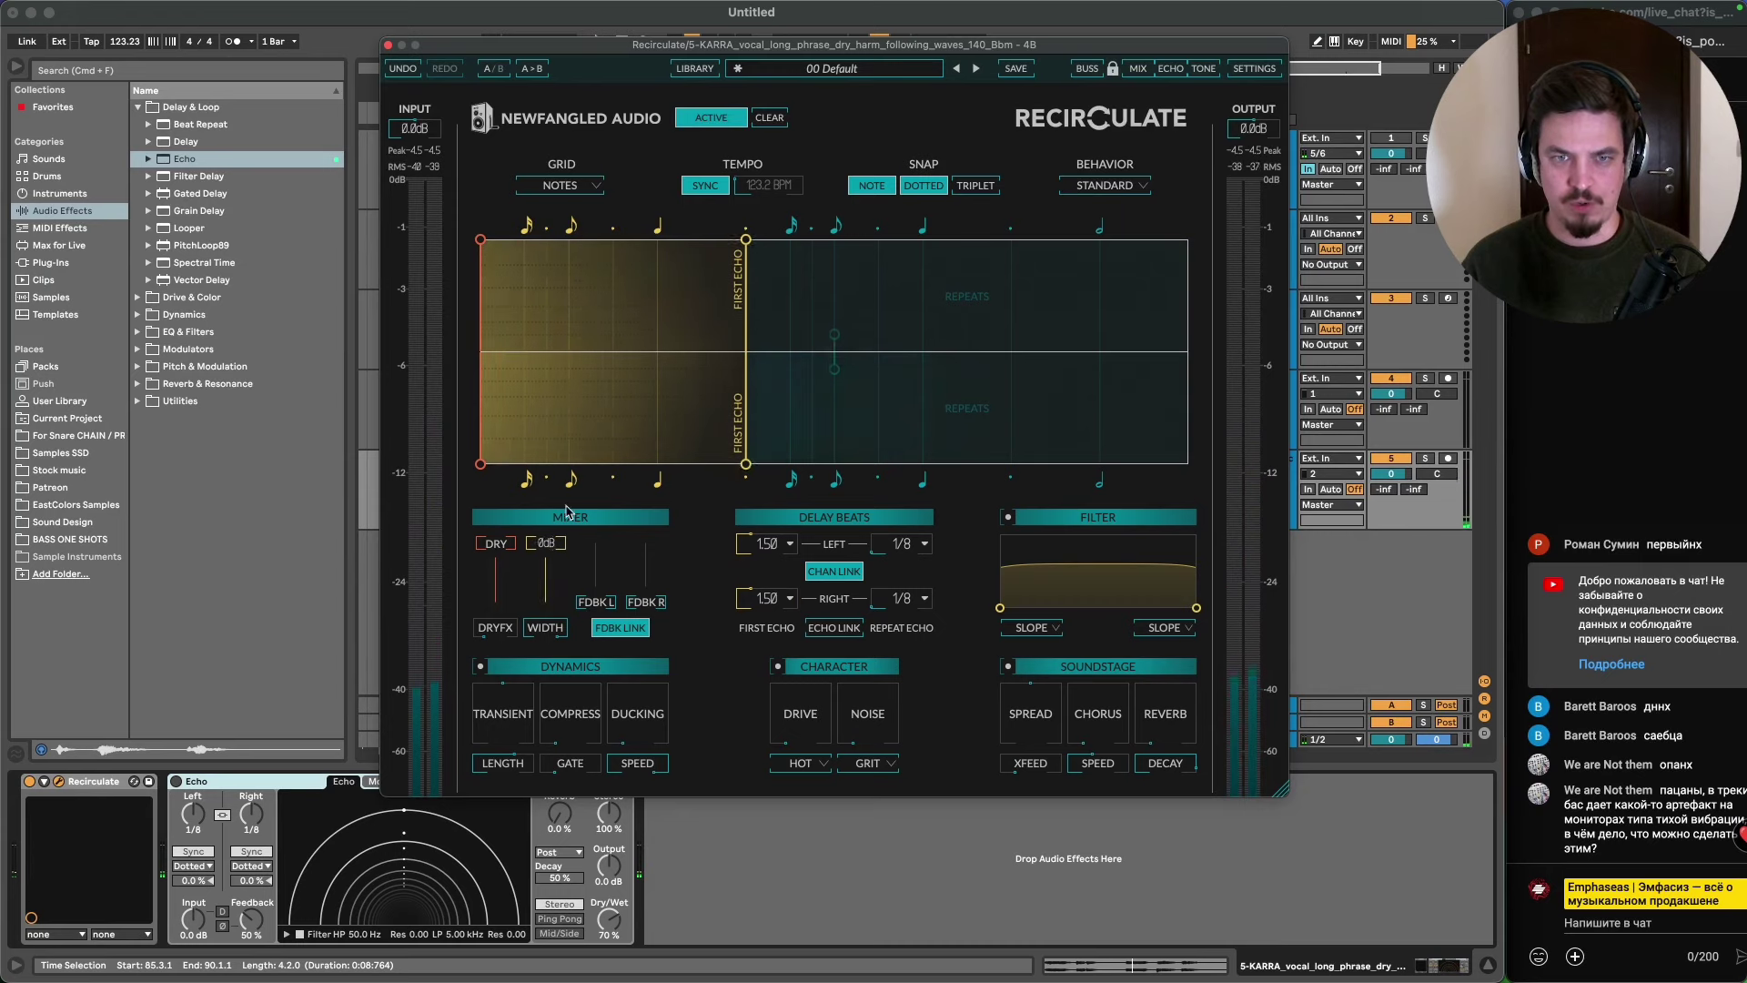
left_click_drag(745, 241, 562, 267)
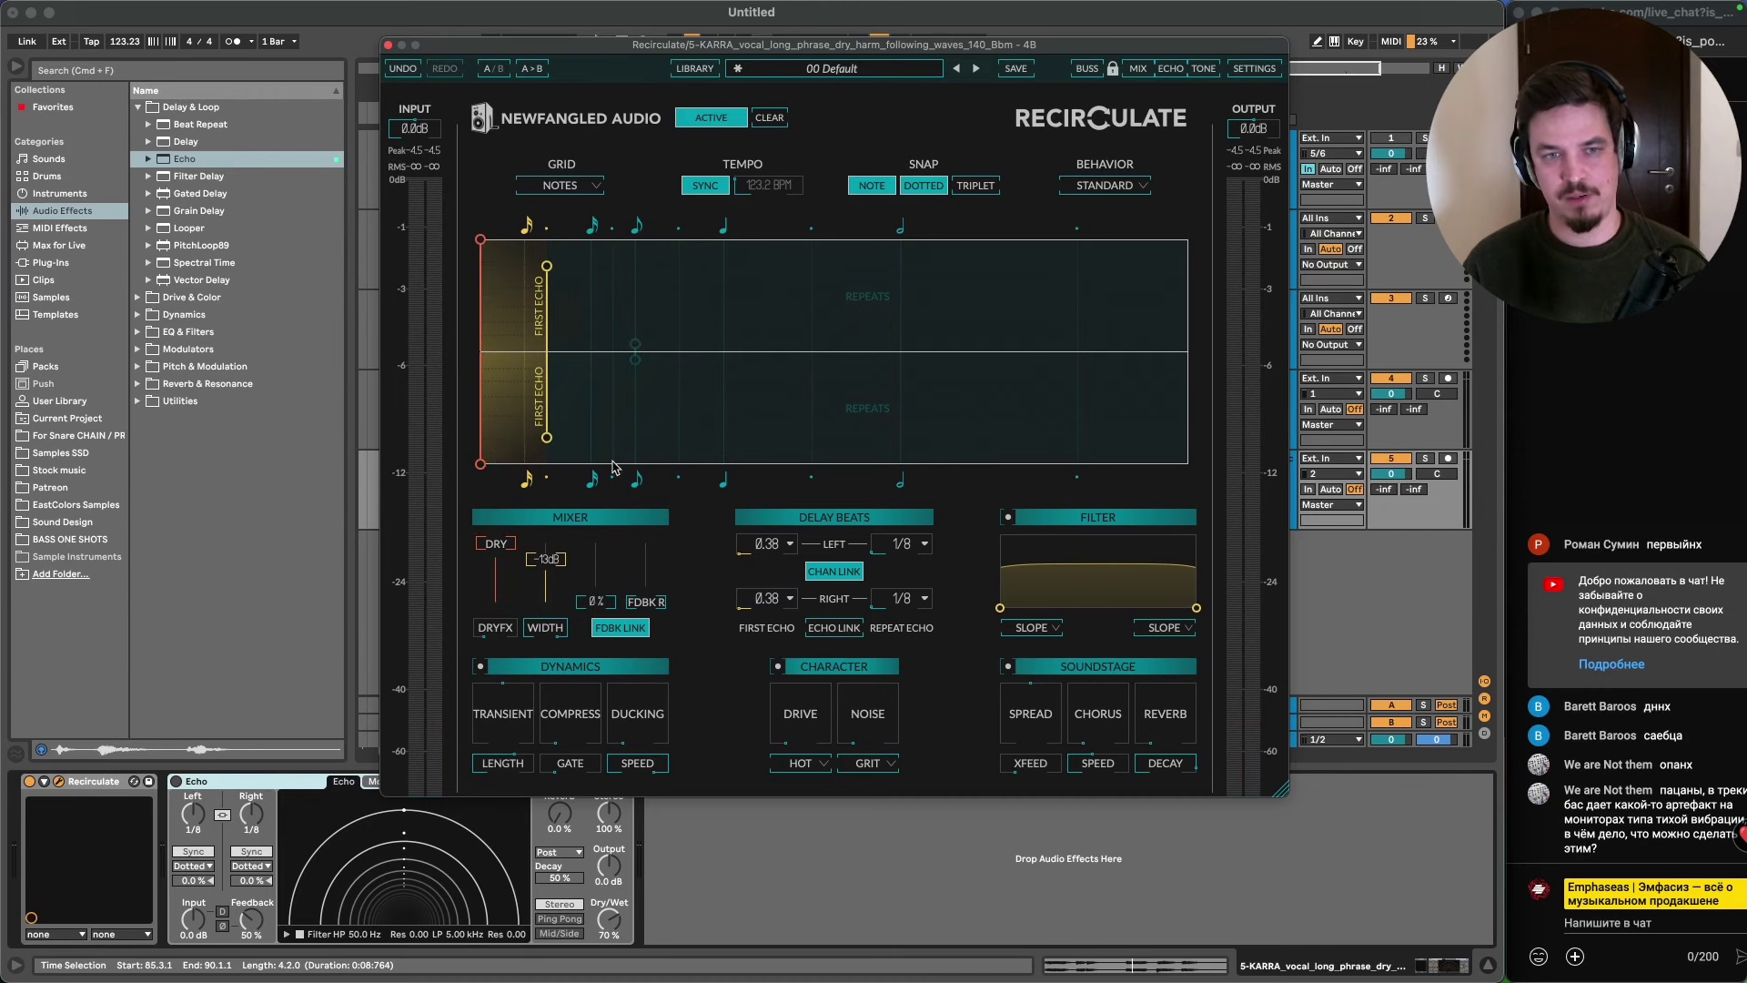
- Raise the linked feedback to 95% and place the first echo at 1.50 beats, lifting its wet level above -11 dB
left_click_drag(635, 351, 636, 287)
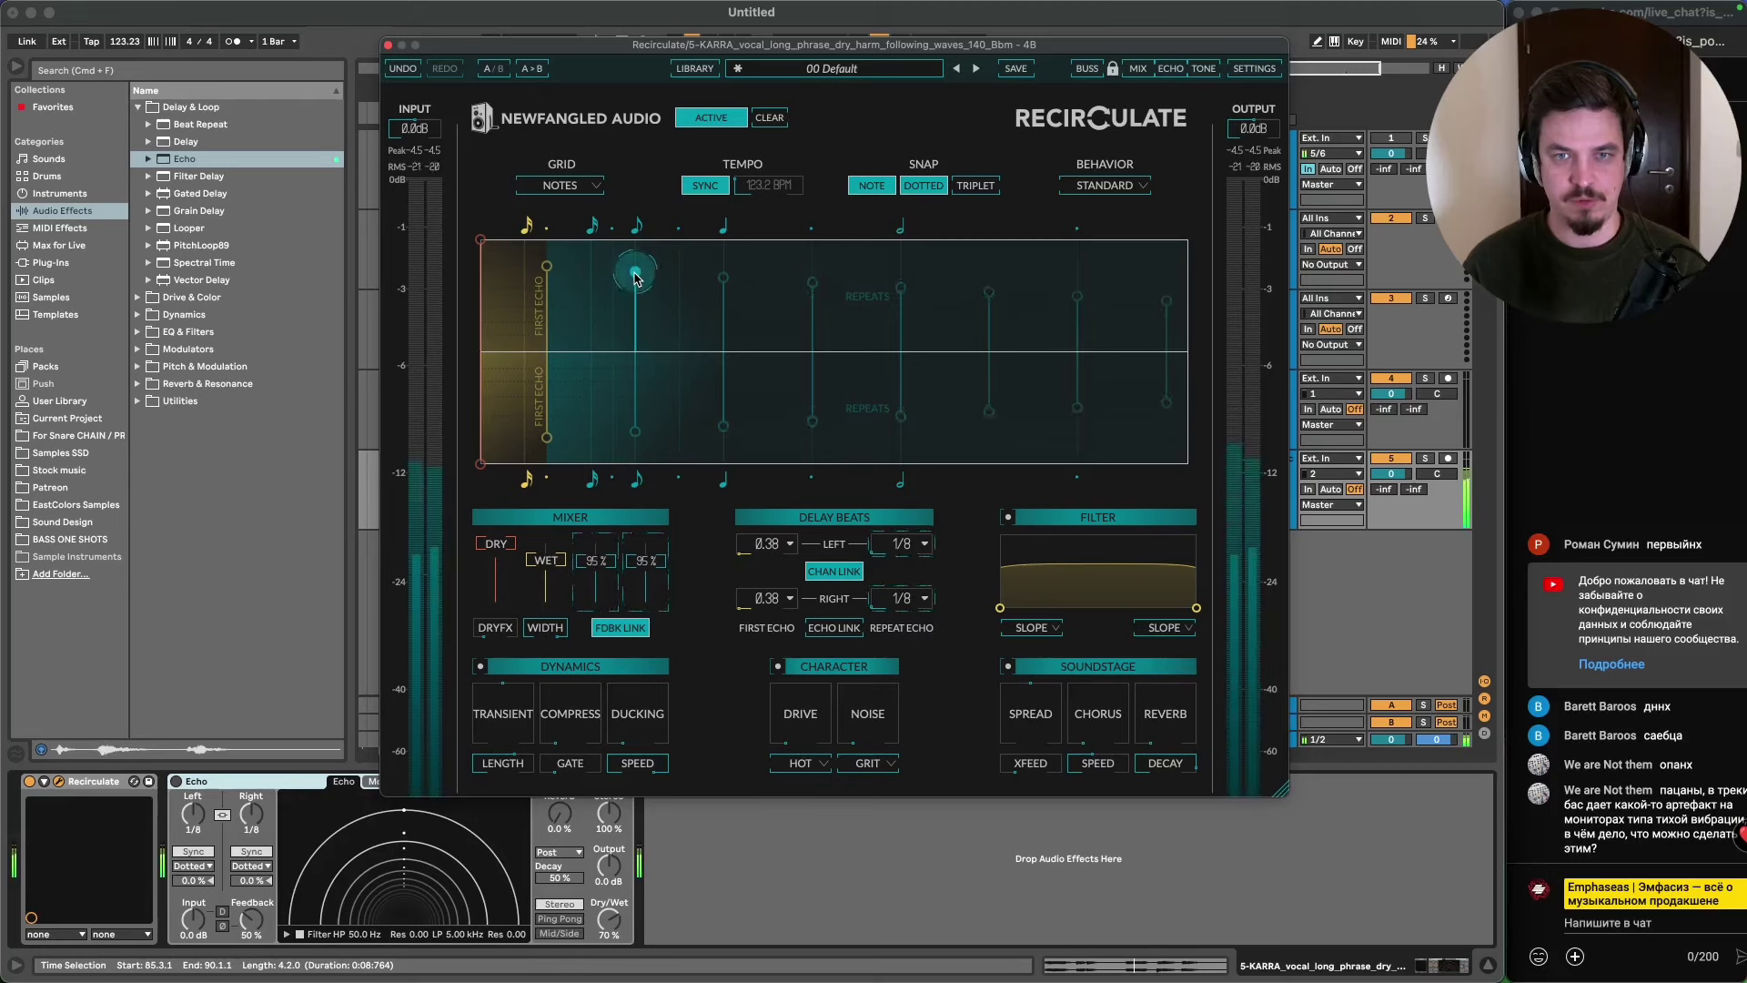
left_click_drag(525, 440, 526, 443)
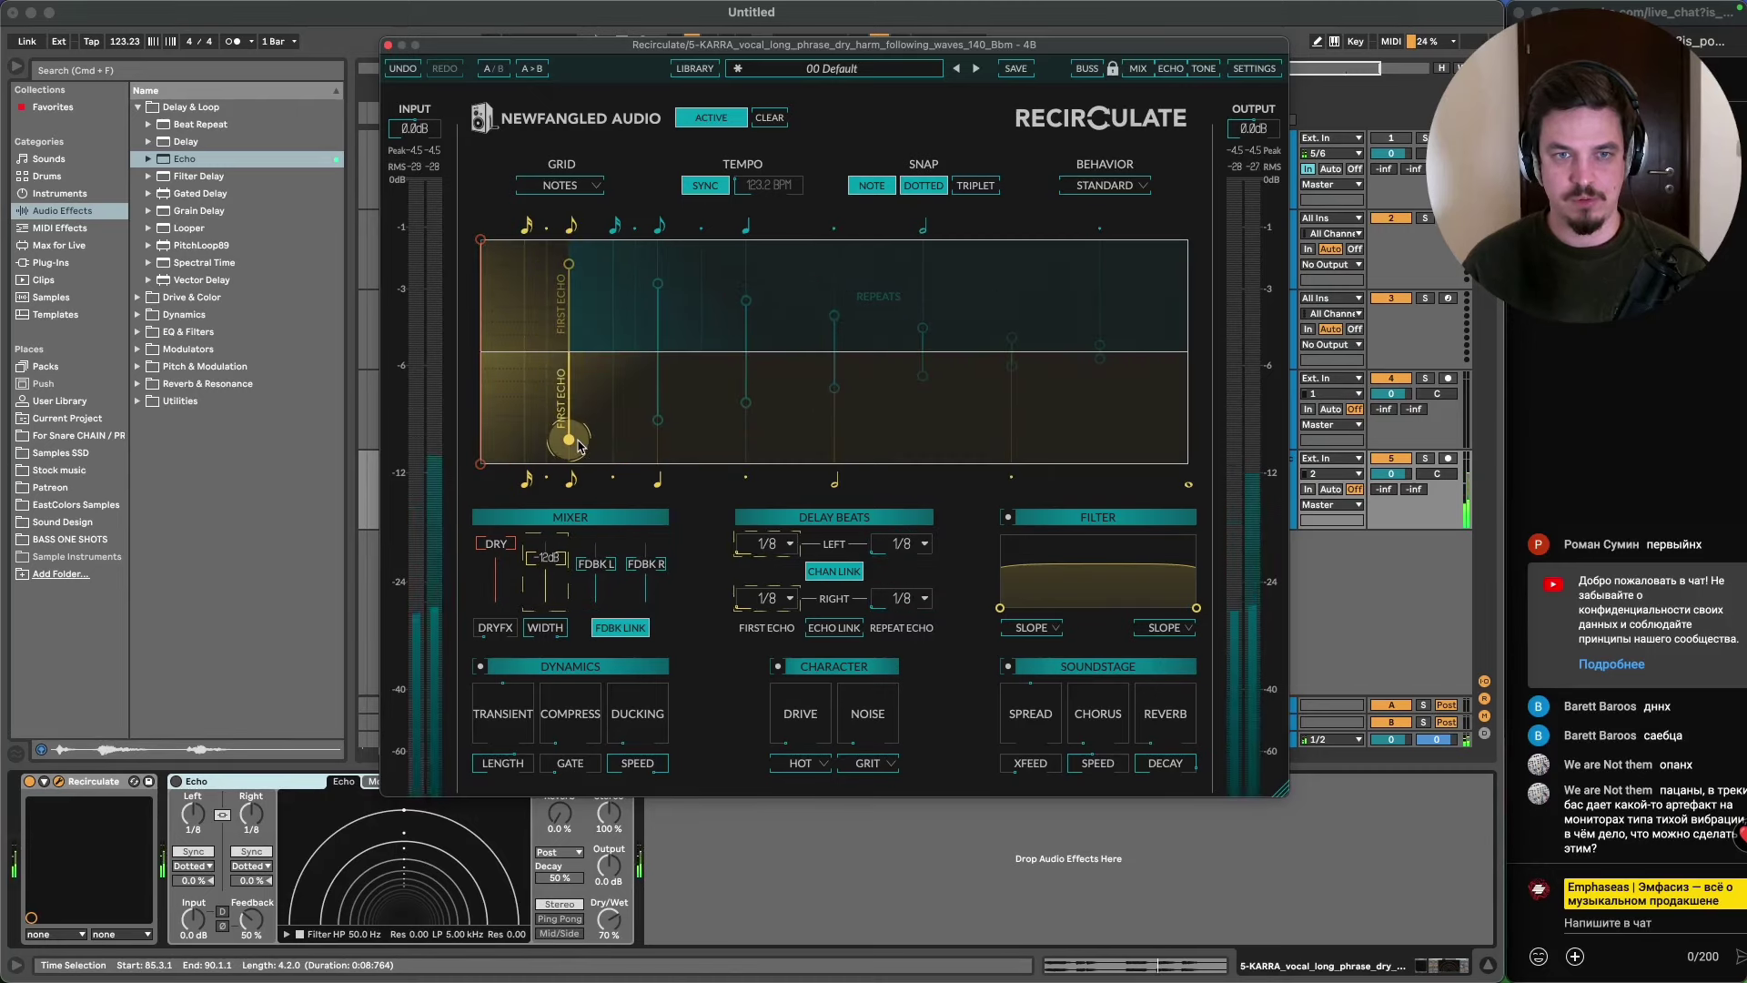
left_click_drag(634, 416, 748, 444)
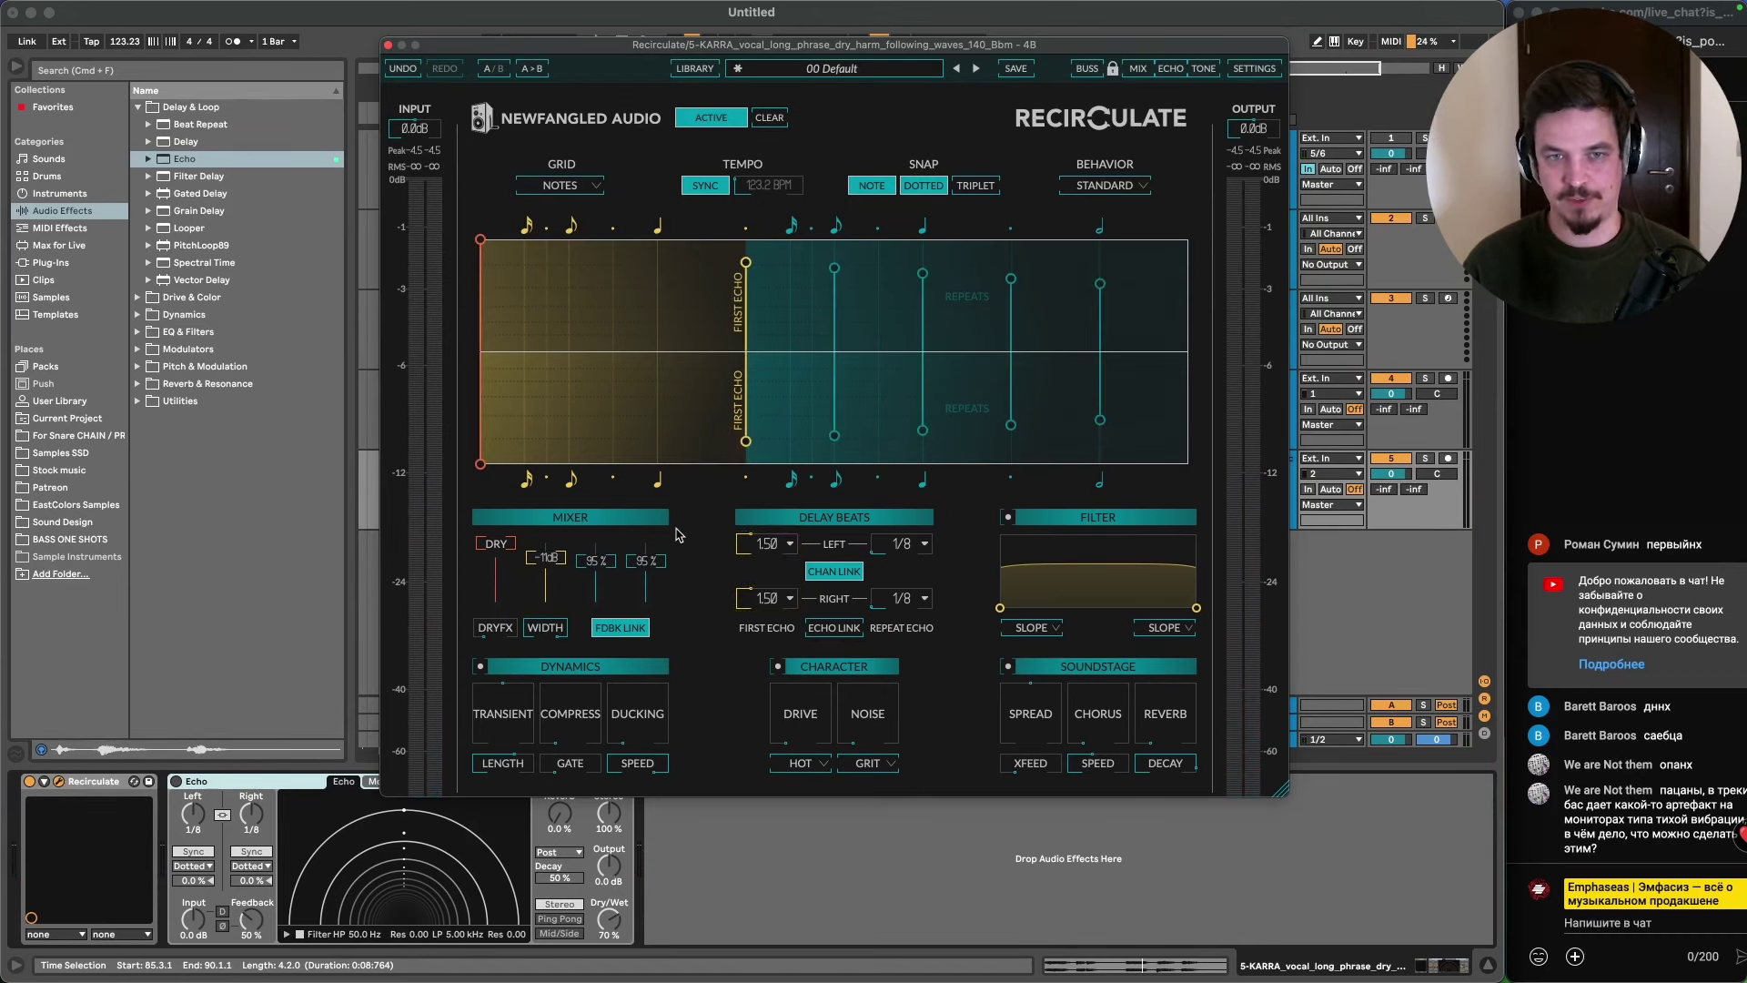
mouse_move(747, 444)
left_mouse_down()
mouse_move(834, 452)
mouse_move(746, 448)
left_mouse_up()
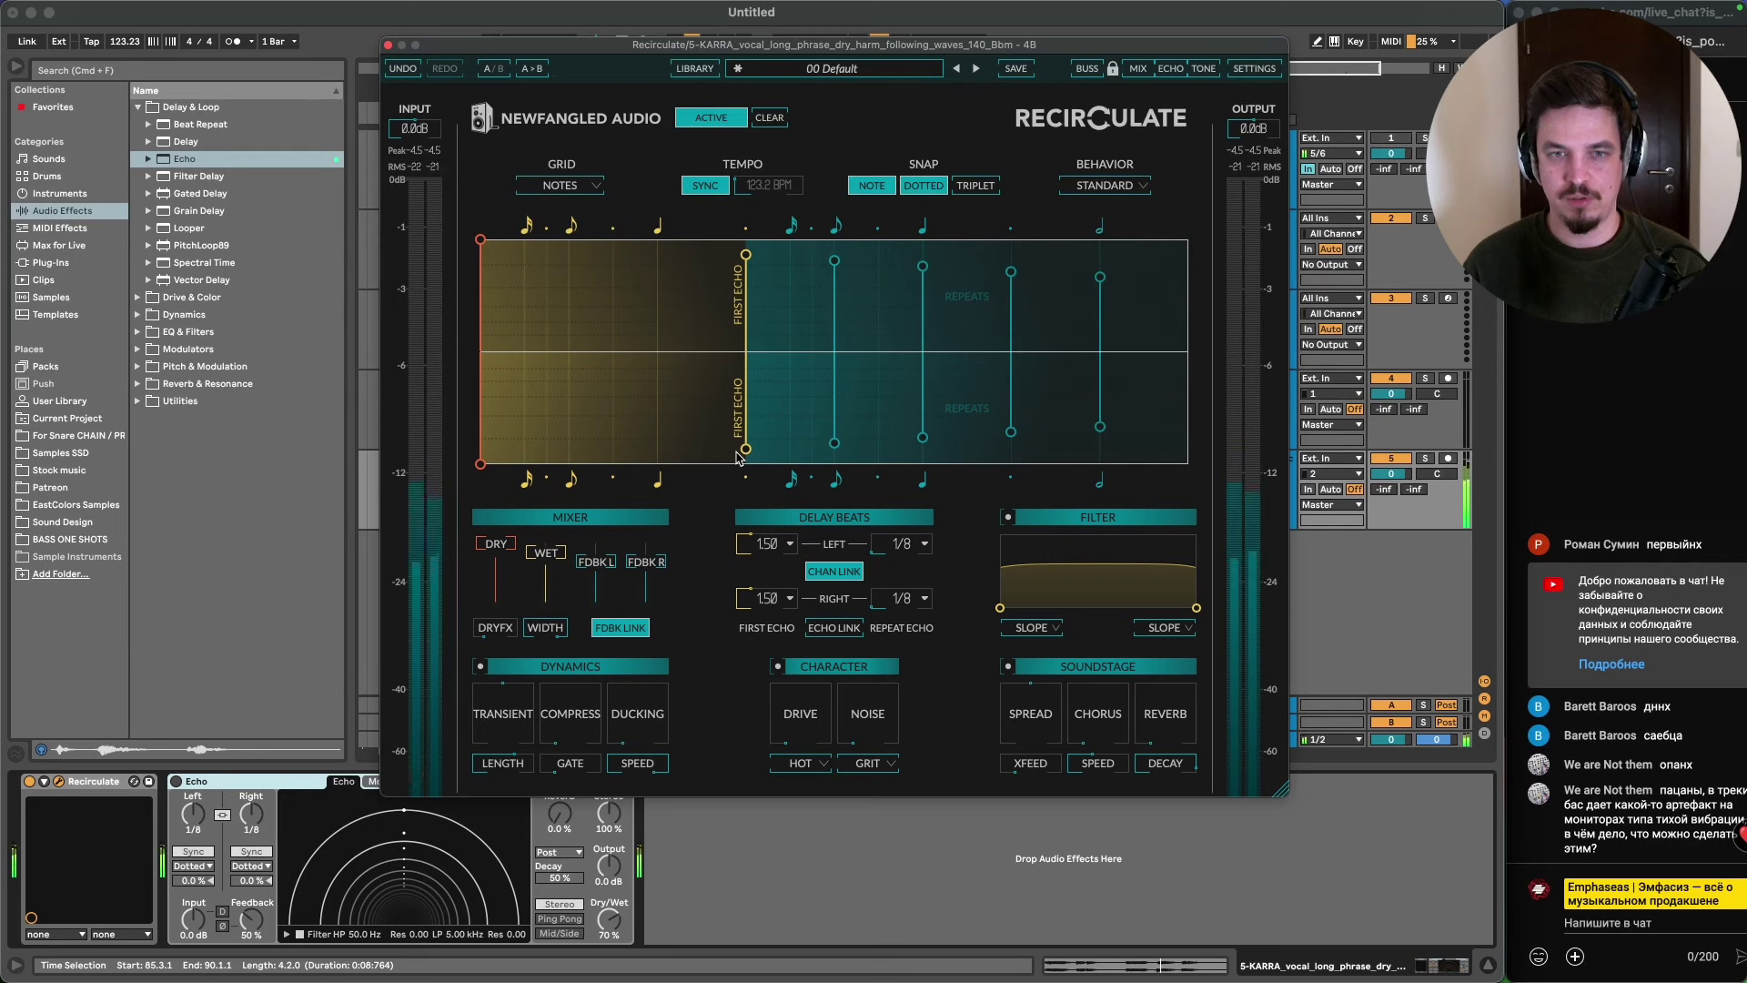
- Try the repeat echoes at a spacing of 0.15 beats, and return them to 1/8
left_click_drag(839, 449, 772, 441)
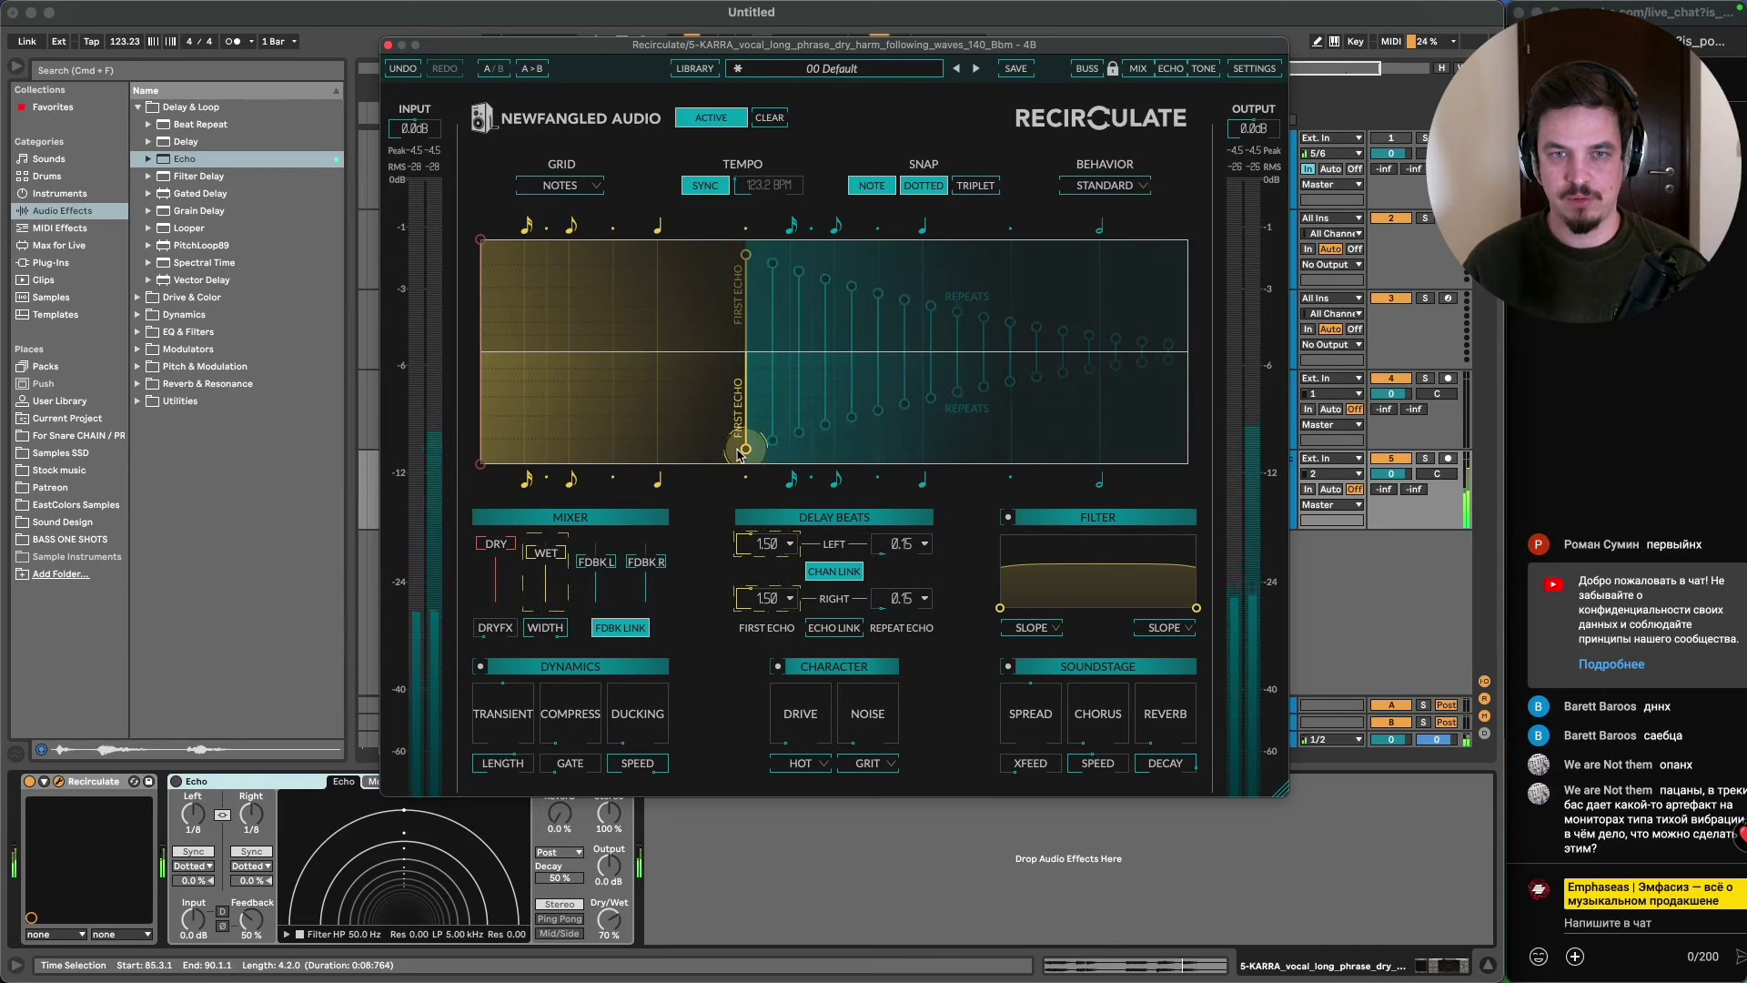
left_click_drag(770, 445, 830, 445)
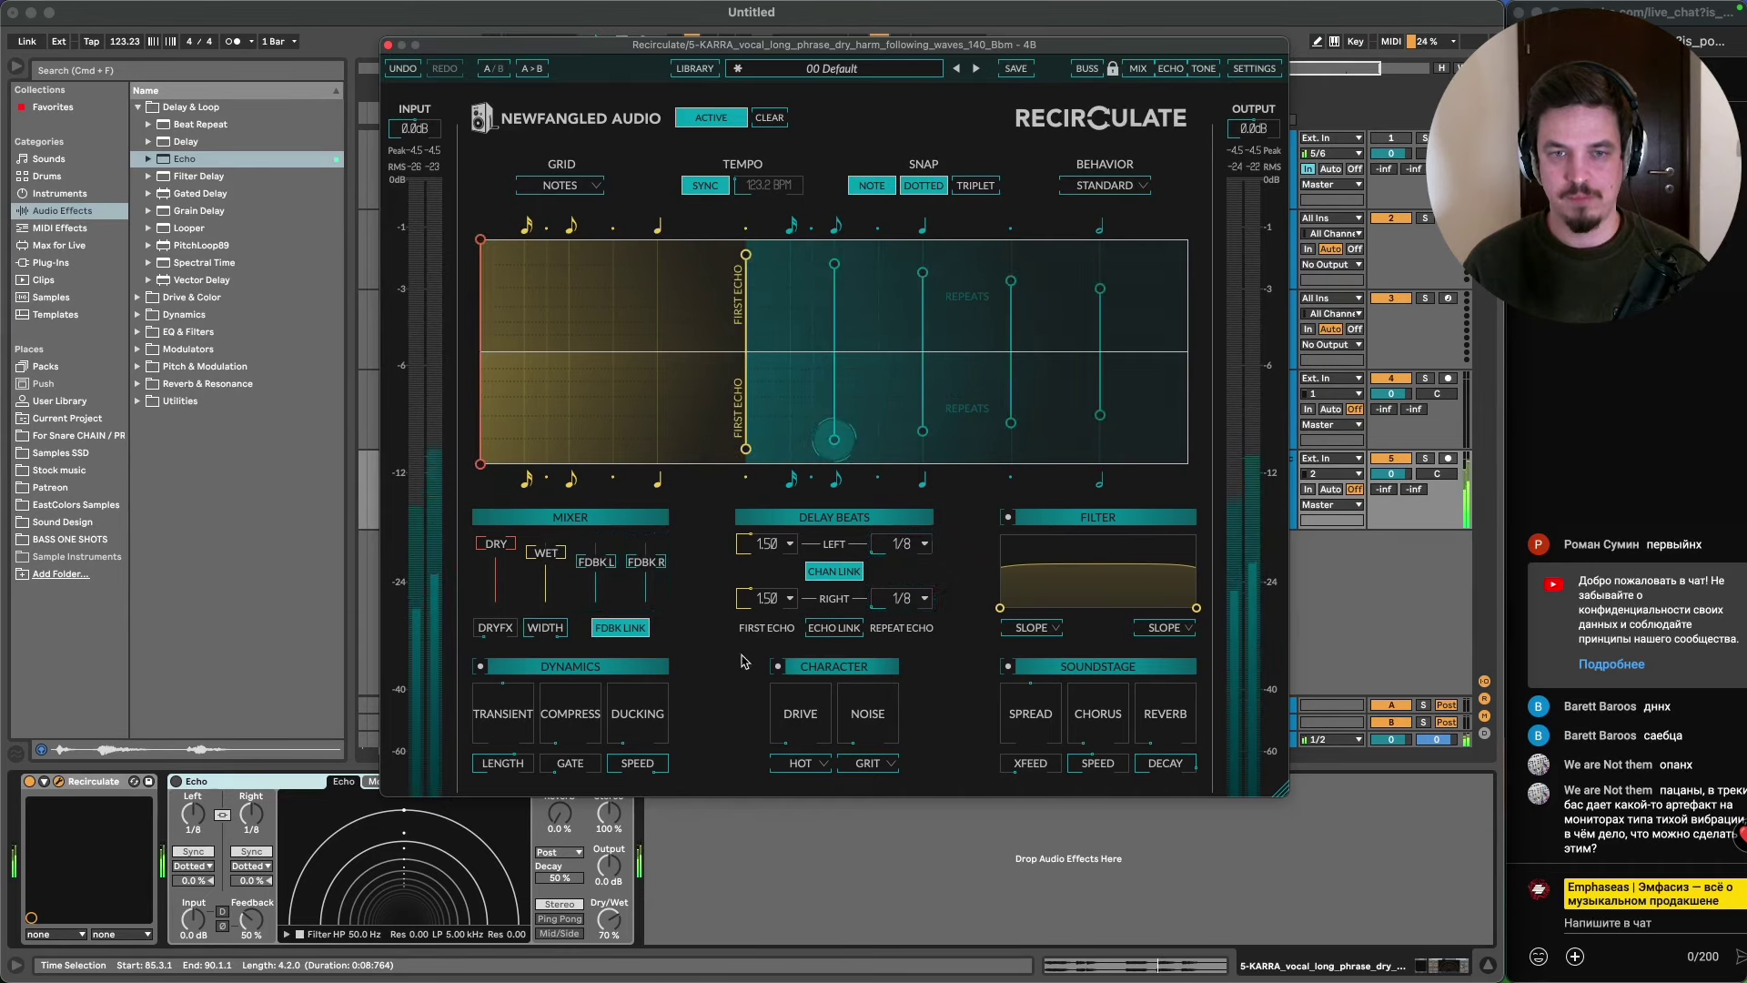
- Switch to the browser and examine the feature descriptions and example presets on the Recirculate product page
mouse_move(639, 955)
left_click(579, 949)
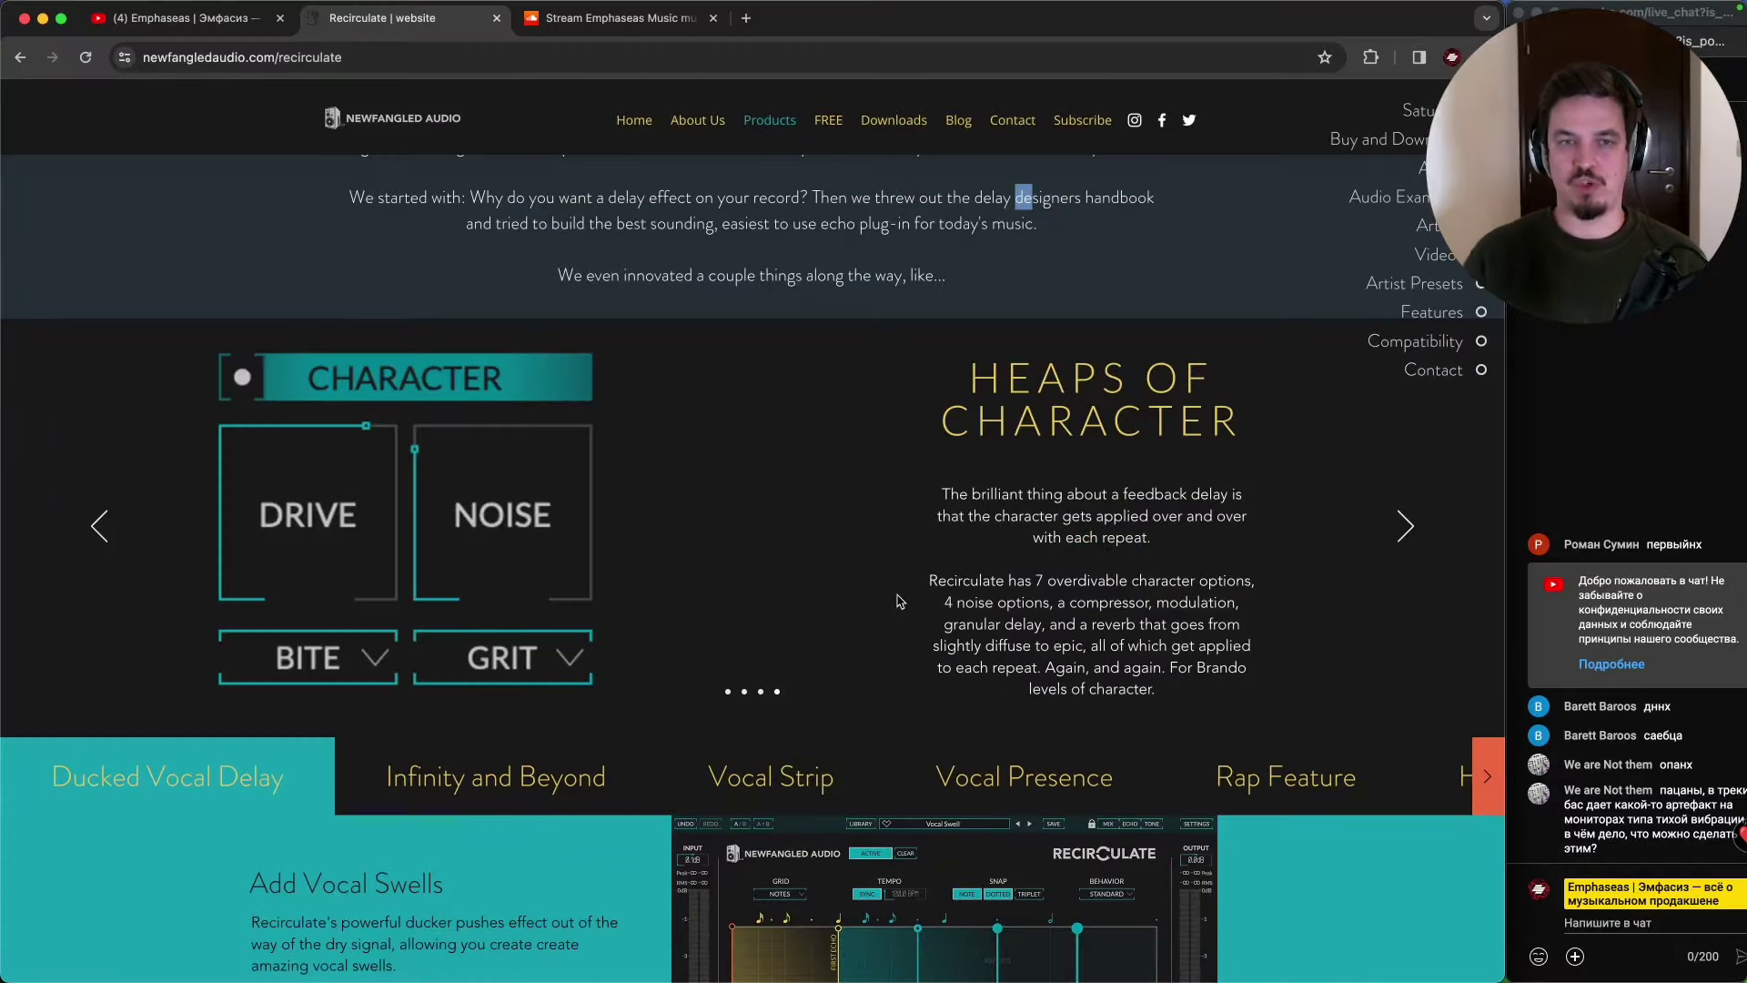
scroll(933, 574, "up", 5)
scroll(932, 573, "down", 9)
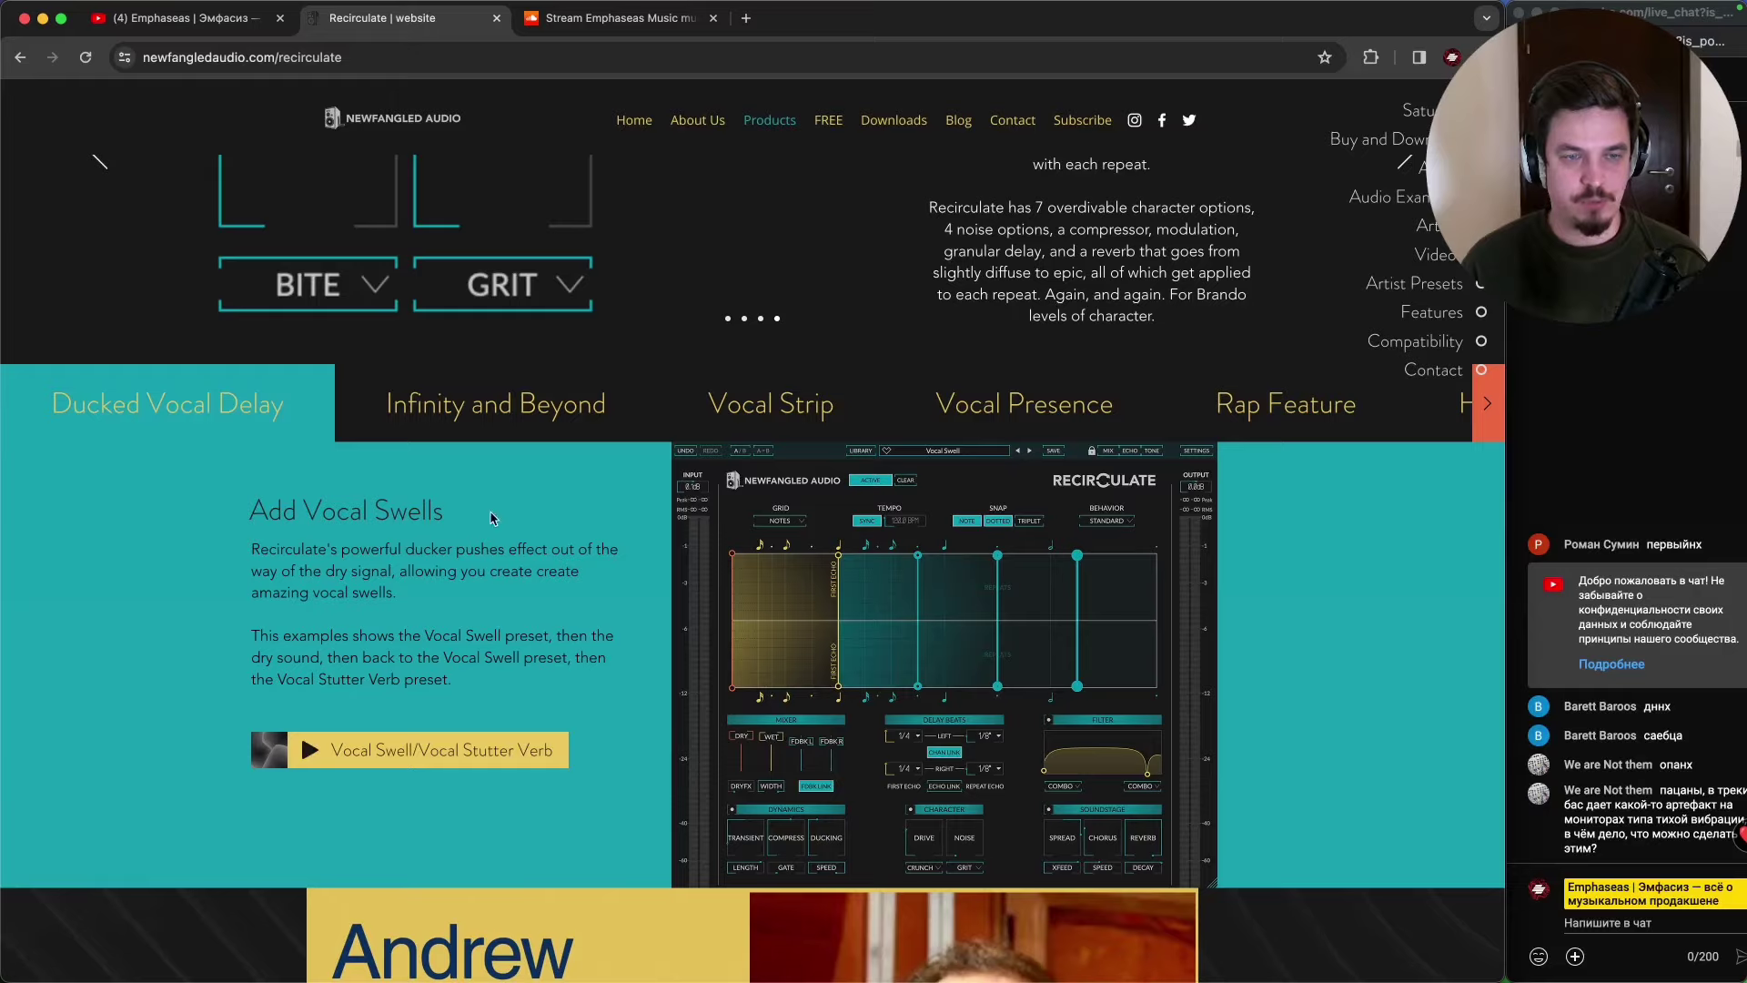
scroll(450, 467, "up", 9)
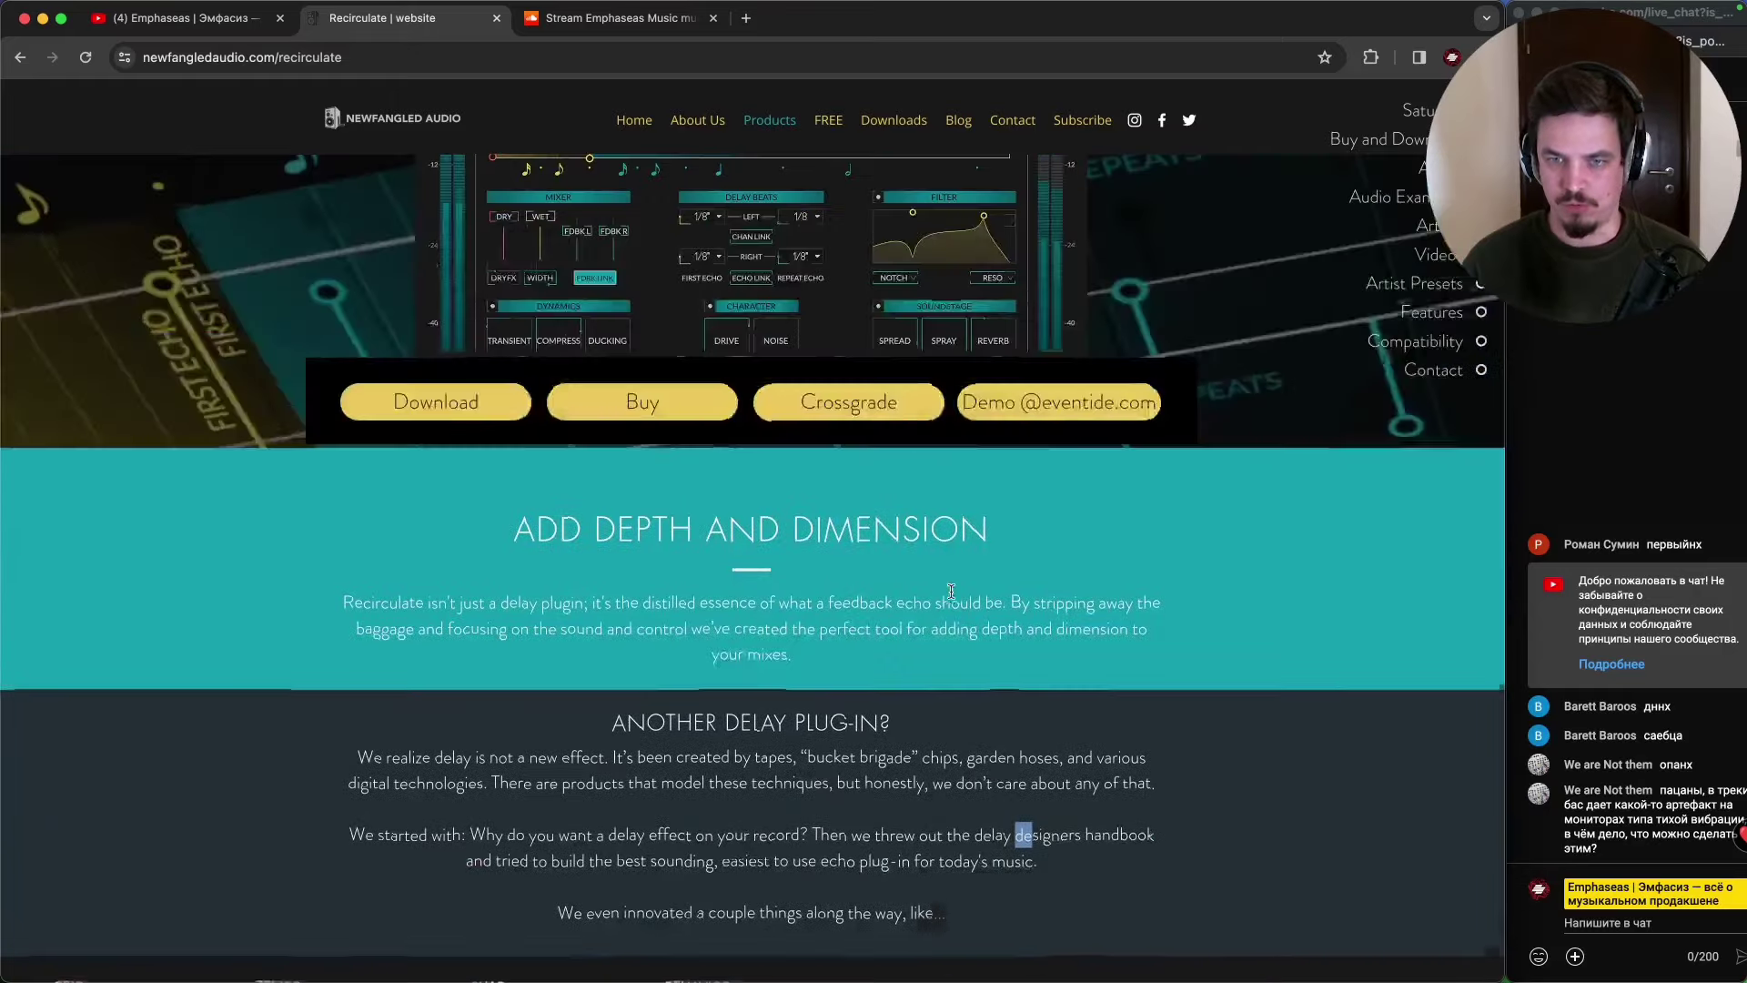
scroll(949, 593, "down", 3)
scroll(949, 593, "down", 5)
scroll(267, 450, "up", 2)
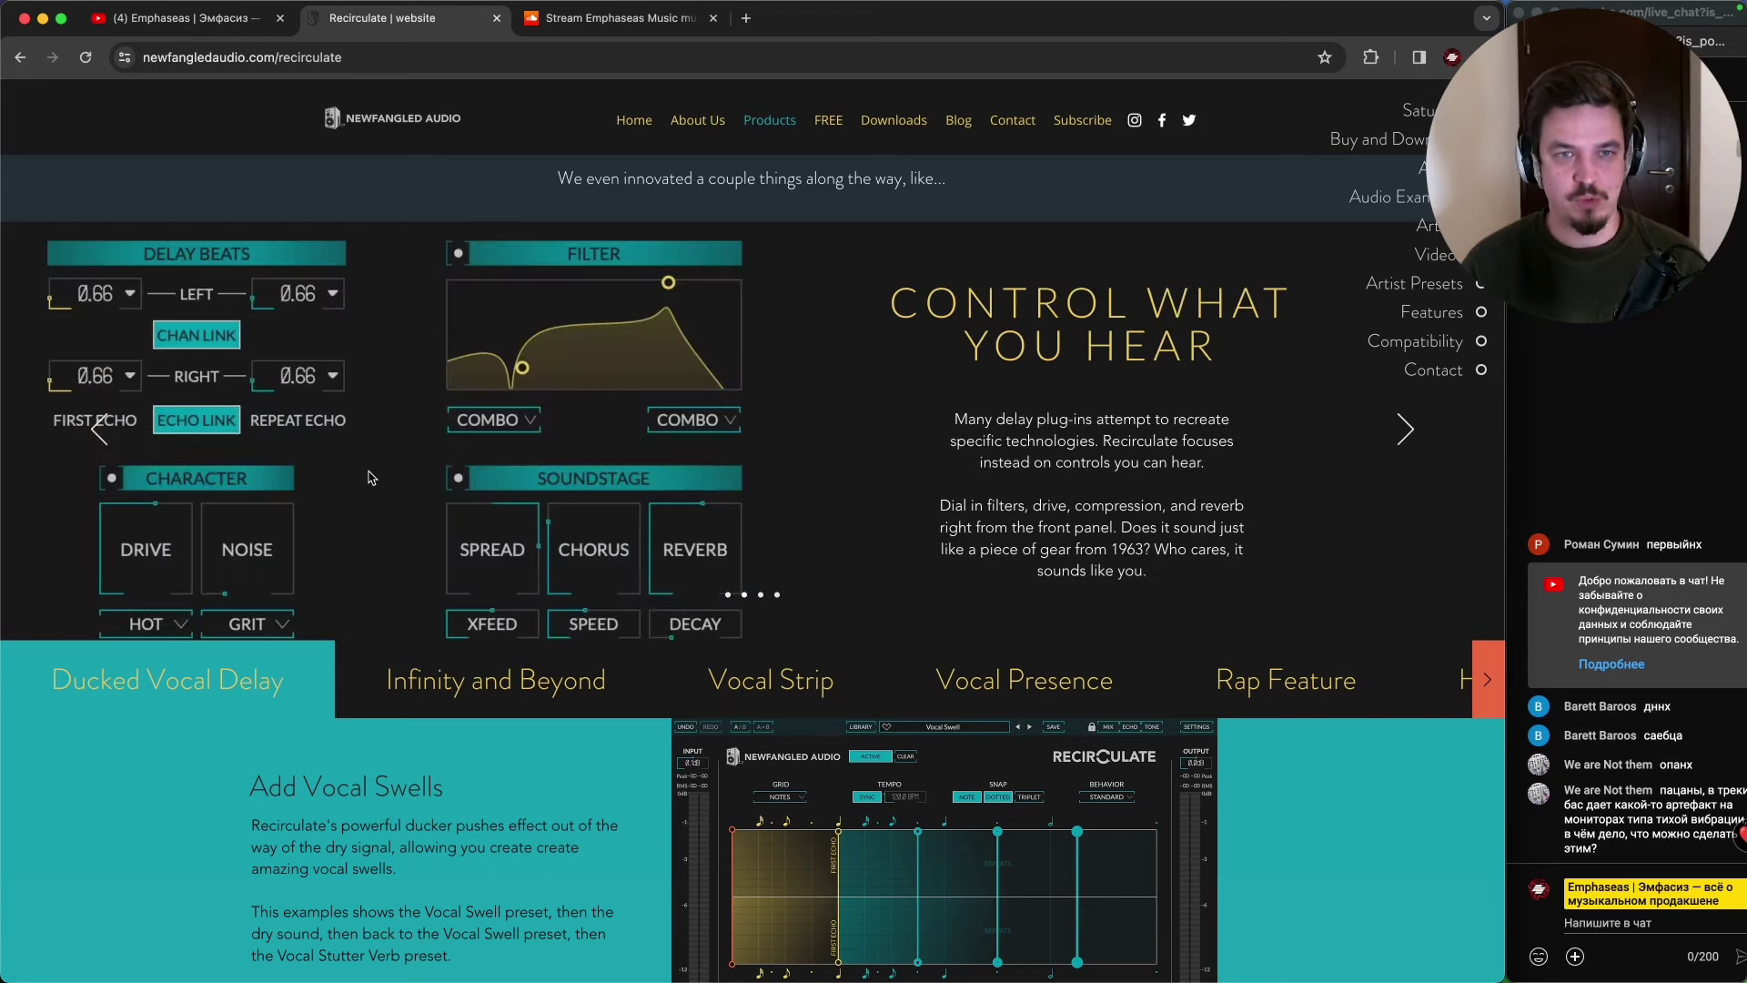
- Switch back to Ableton Live and move the Recirculate window clear of the Echo device
key("super+Tab")
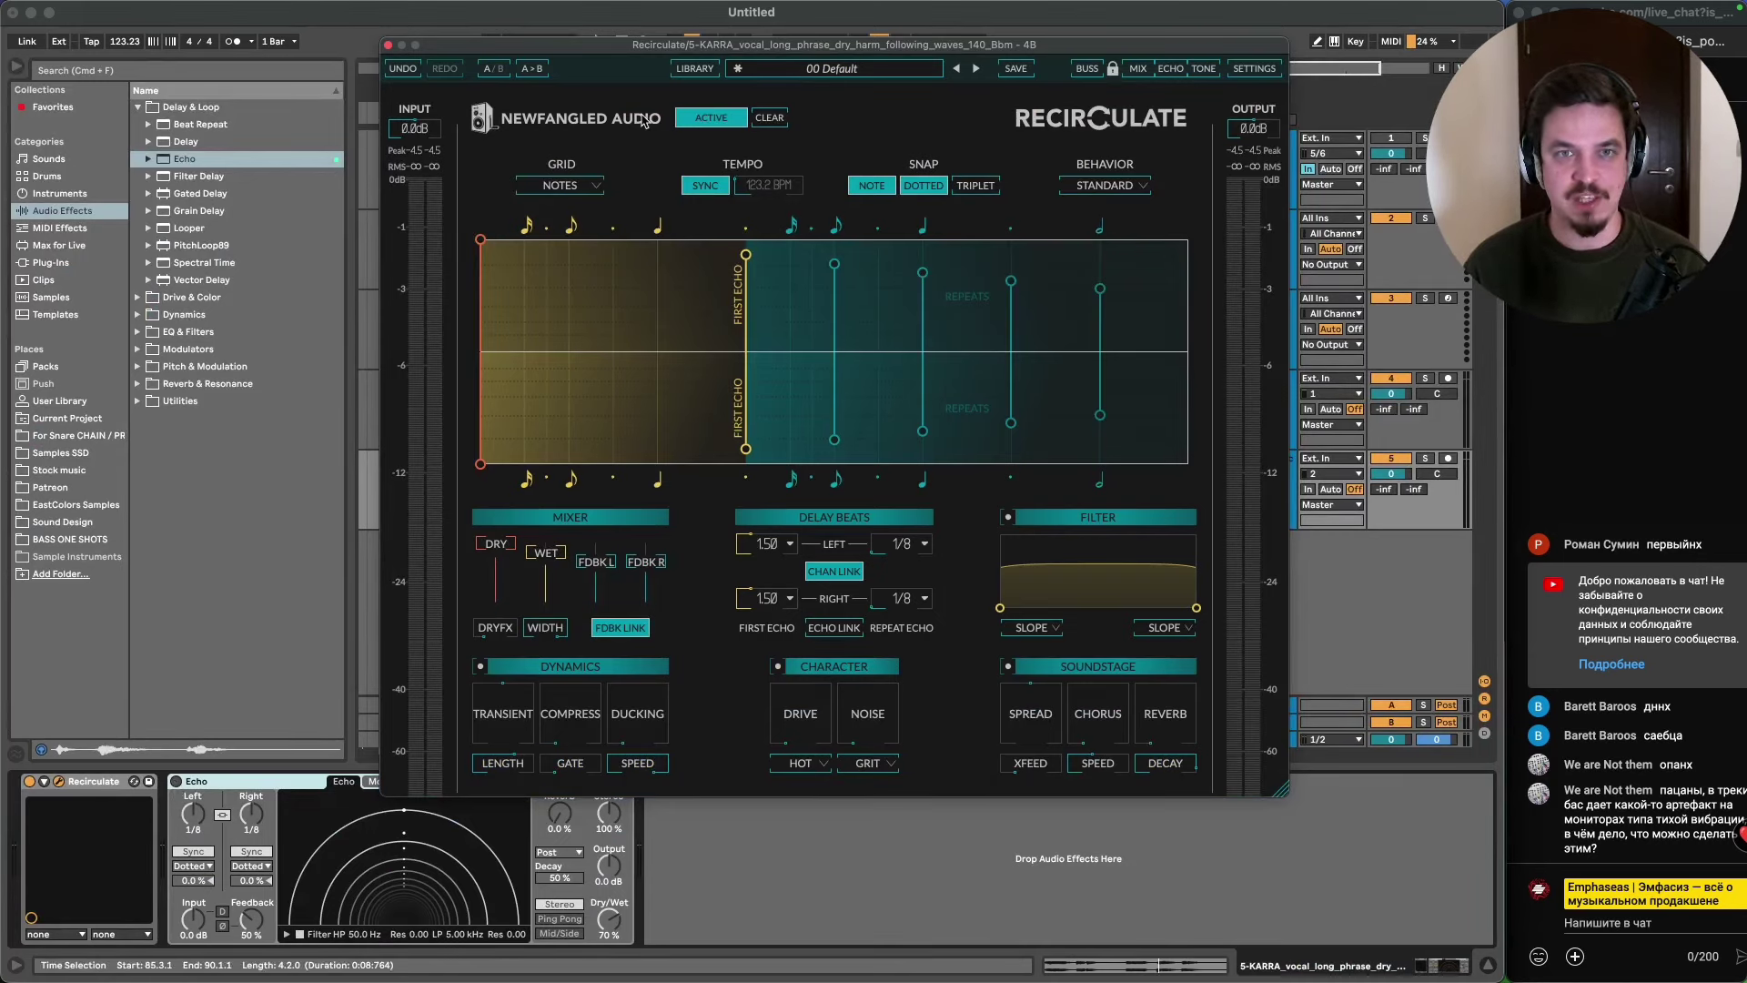
left_click_drag(668, 53, 755, 17)
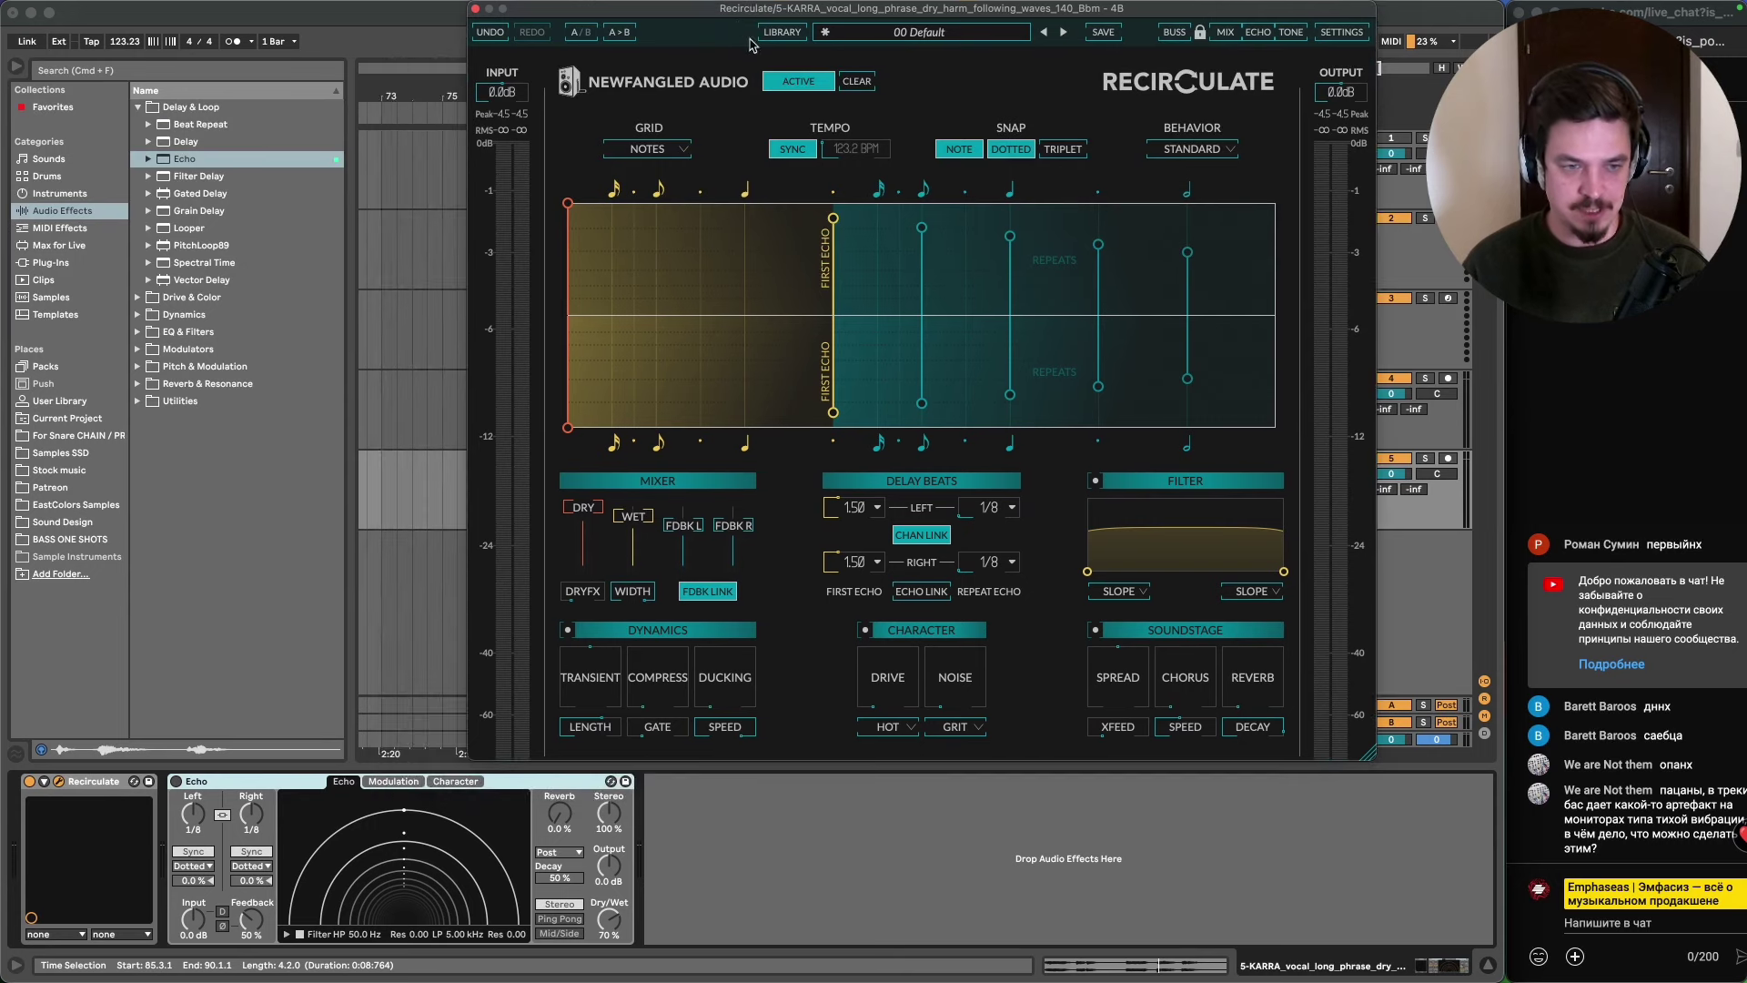
- Bypass Recirculate, enable Echo in its place, and set Echo's linked delay time to 1/16 dotted
left_click(29, 780)
left_click(175, 781)
left_click_drag(198, 822, 198, 833)
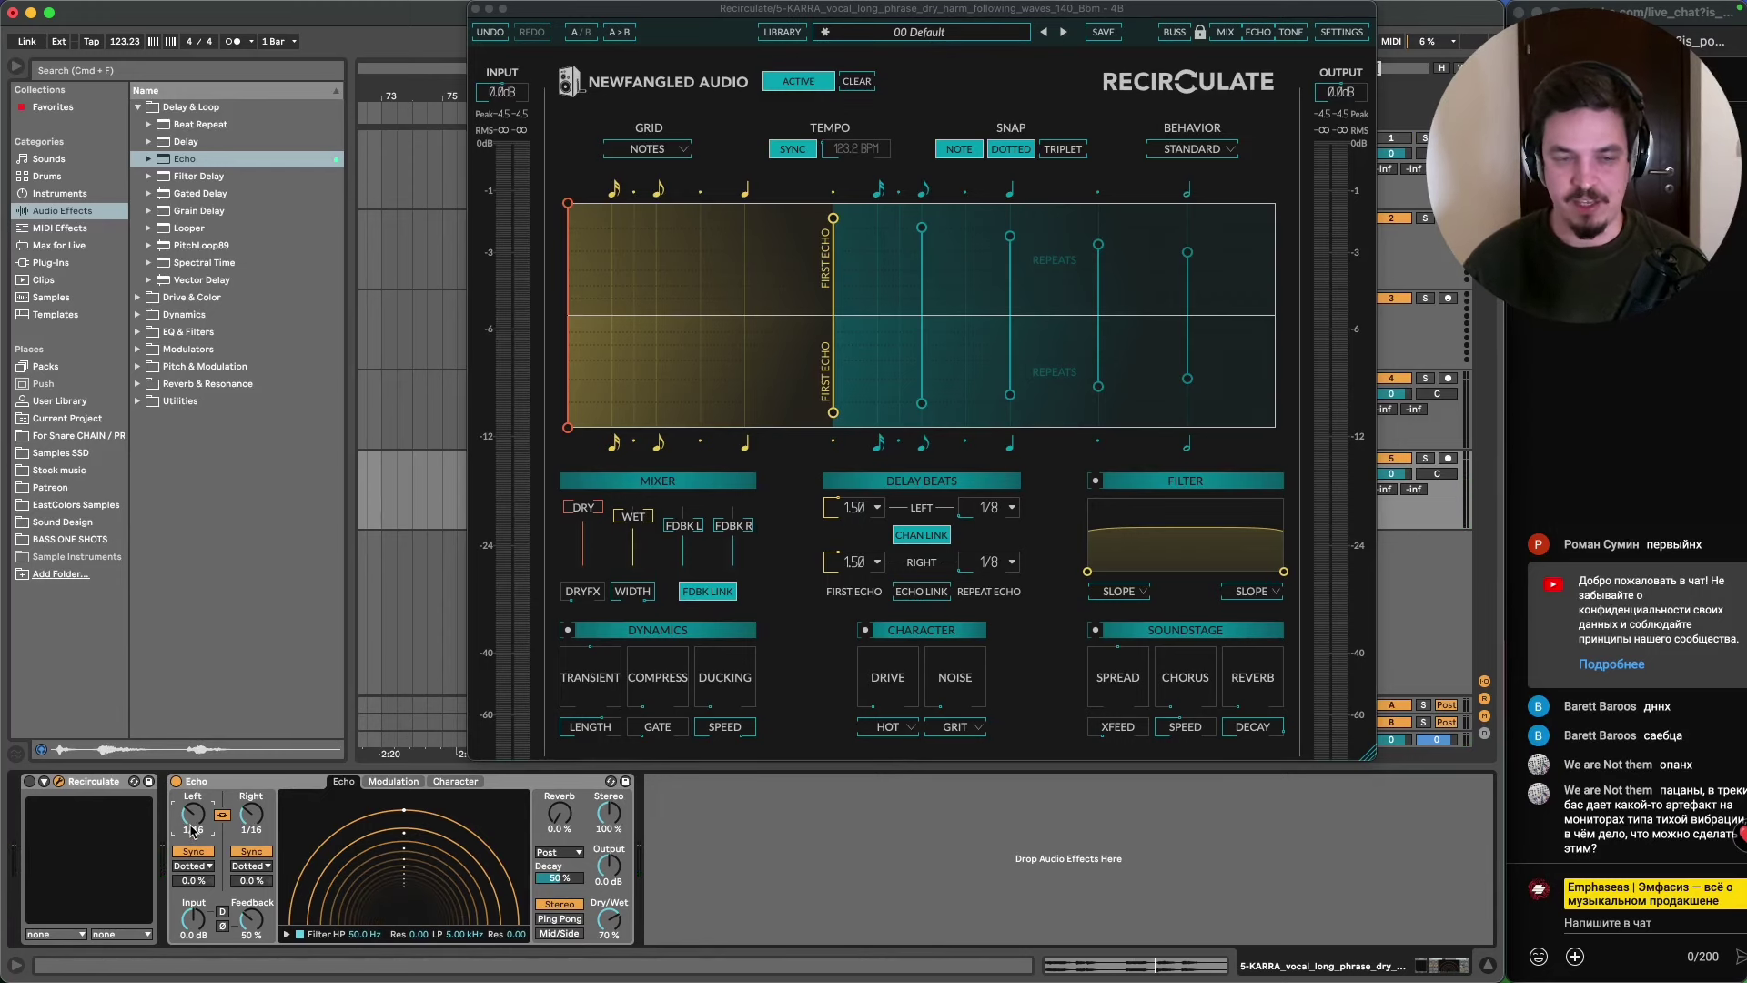
- Turn Echo off, reactivate Recirculate, and set its repeat echoes to a spacing of 0.38 beats
left_click(177, 783)
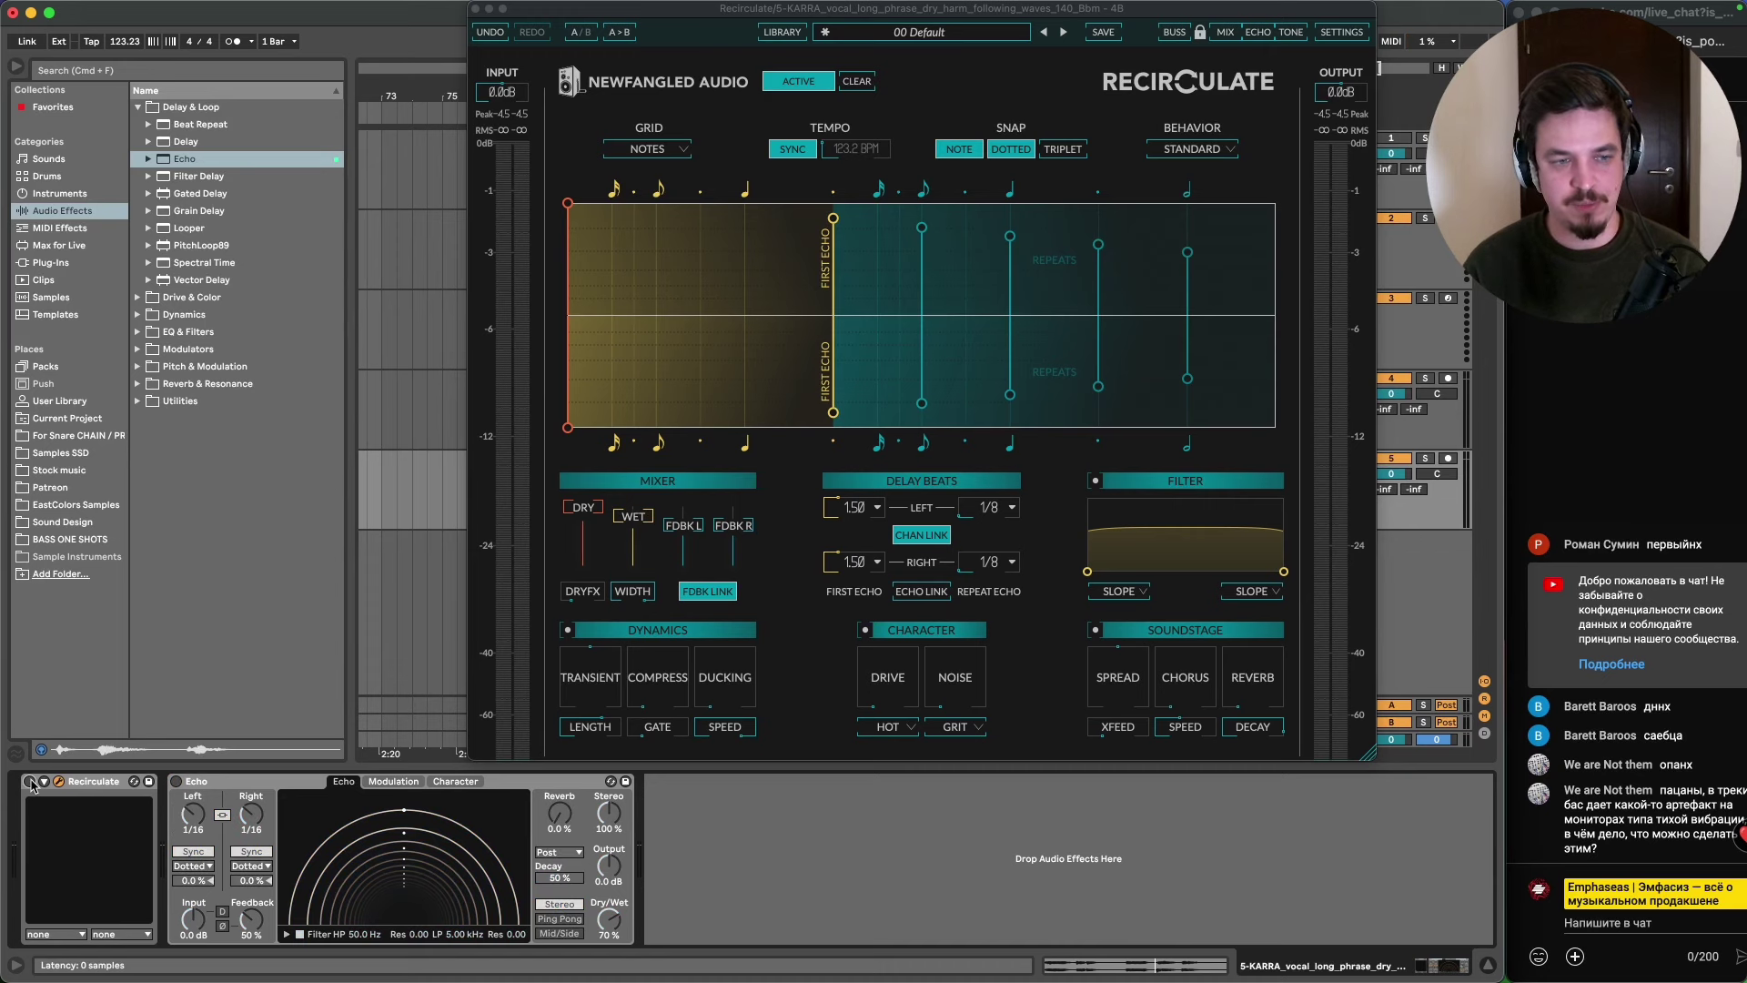
left_click(30, 782)
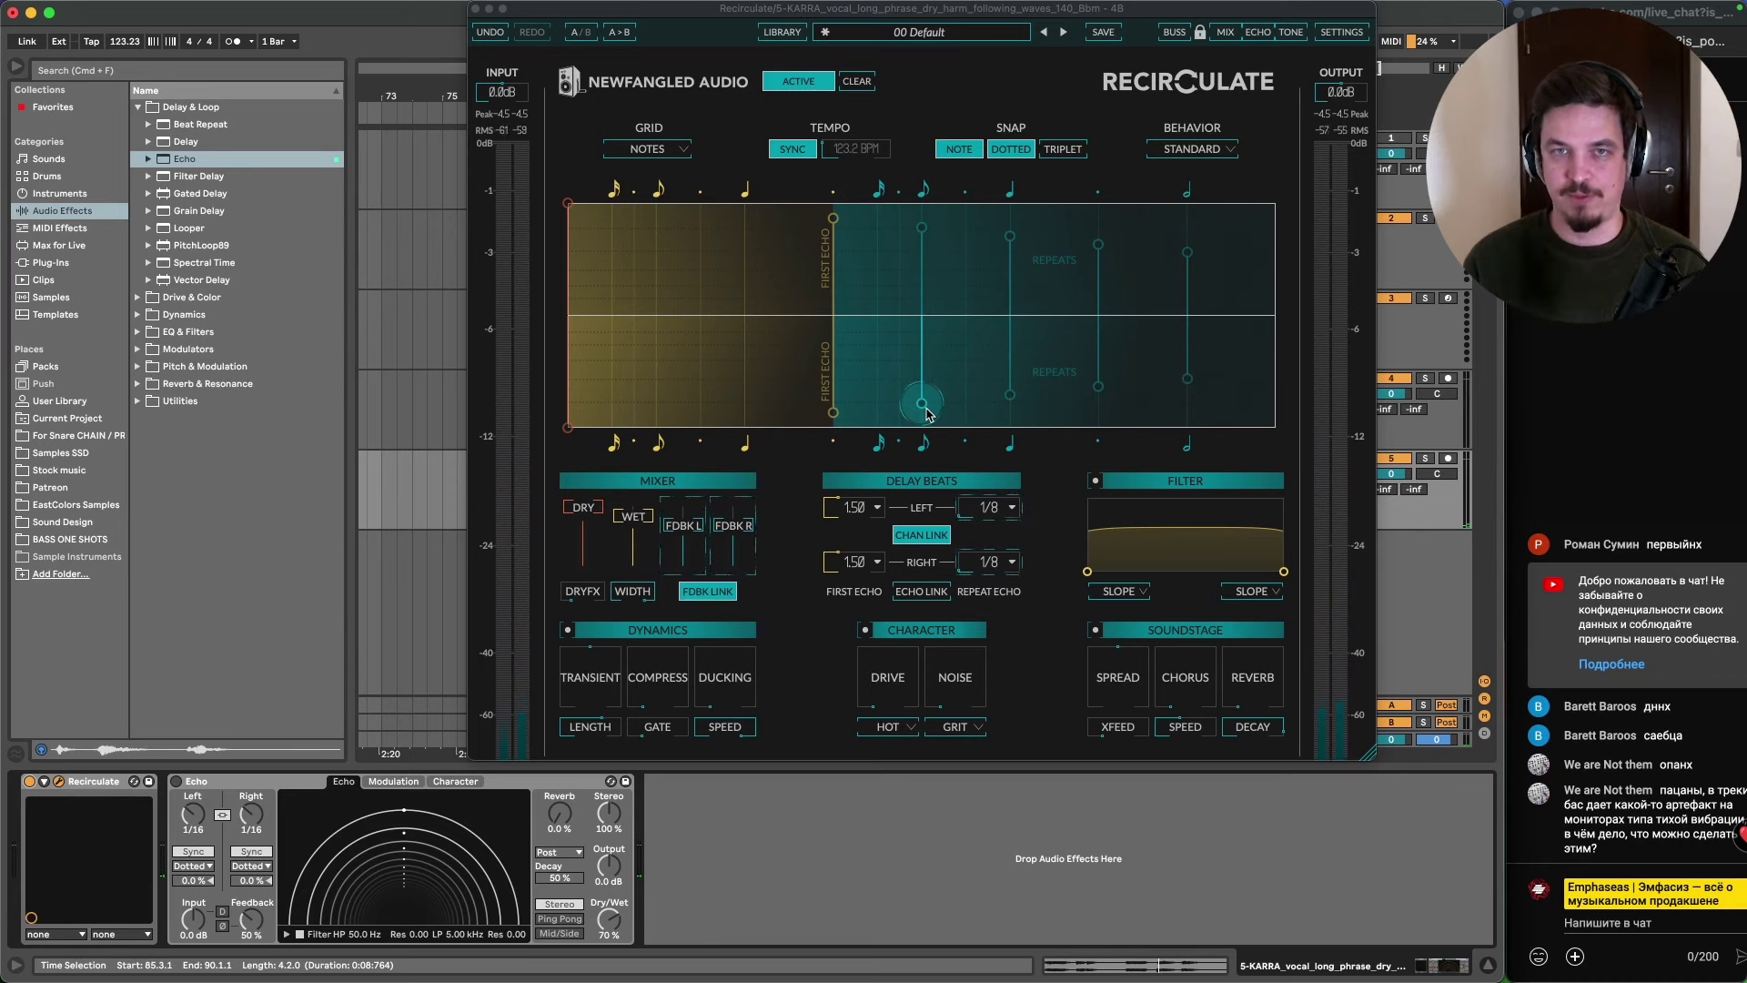
left_click_drag(928, 414, 896, 403)
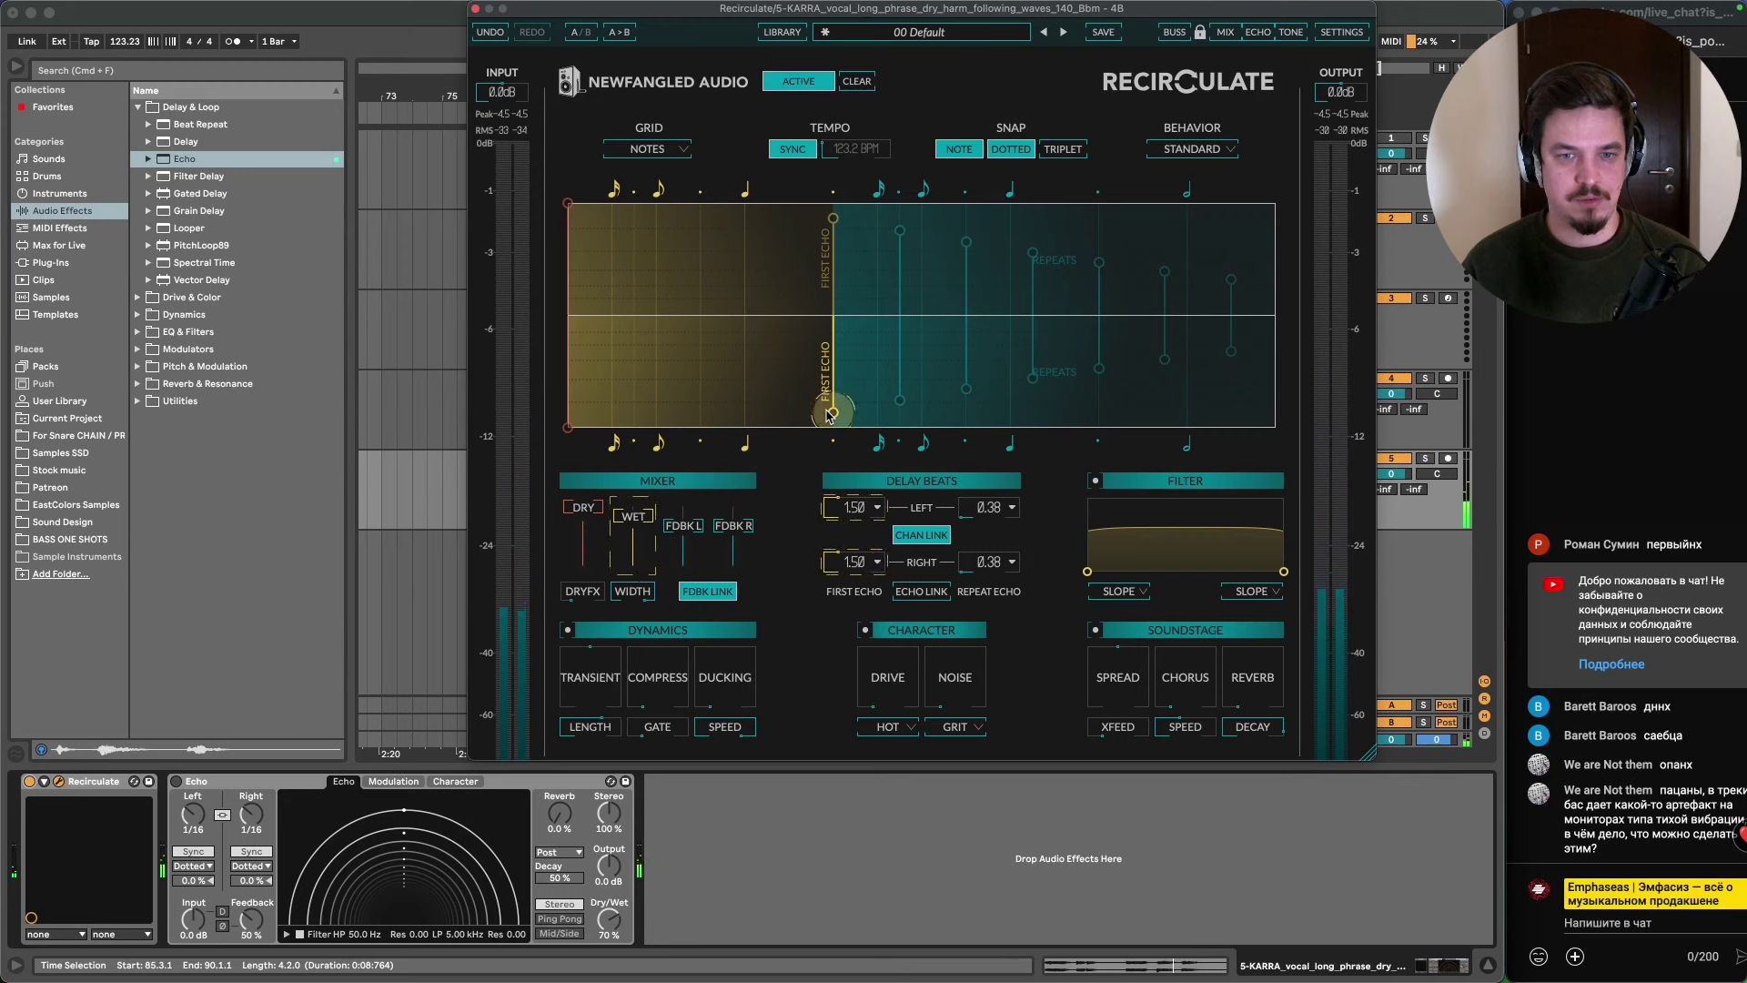
- Collapse the Vocals folder in Samples SSD and open the Hip-Hop Melodies folder inside Music
left_click(90, 456)
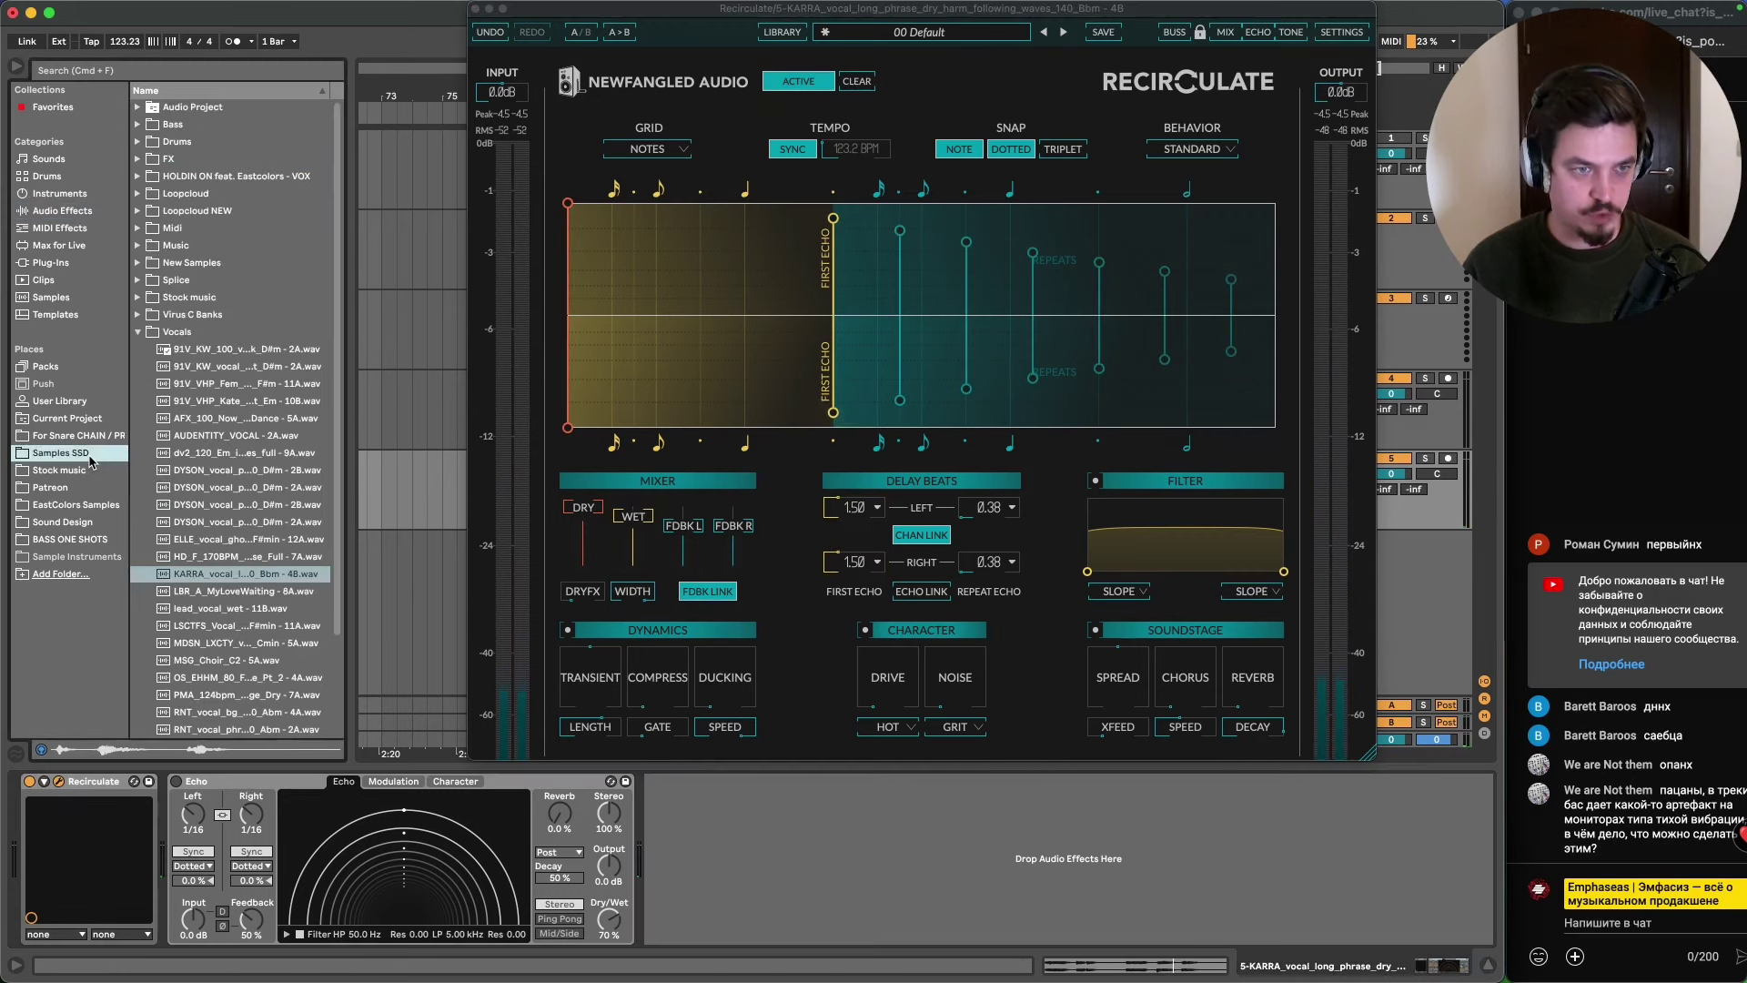
left_click(140, 332)
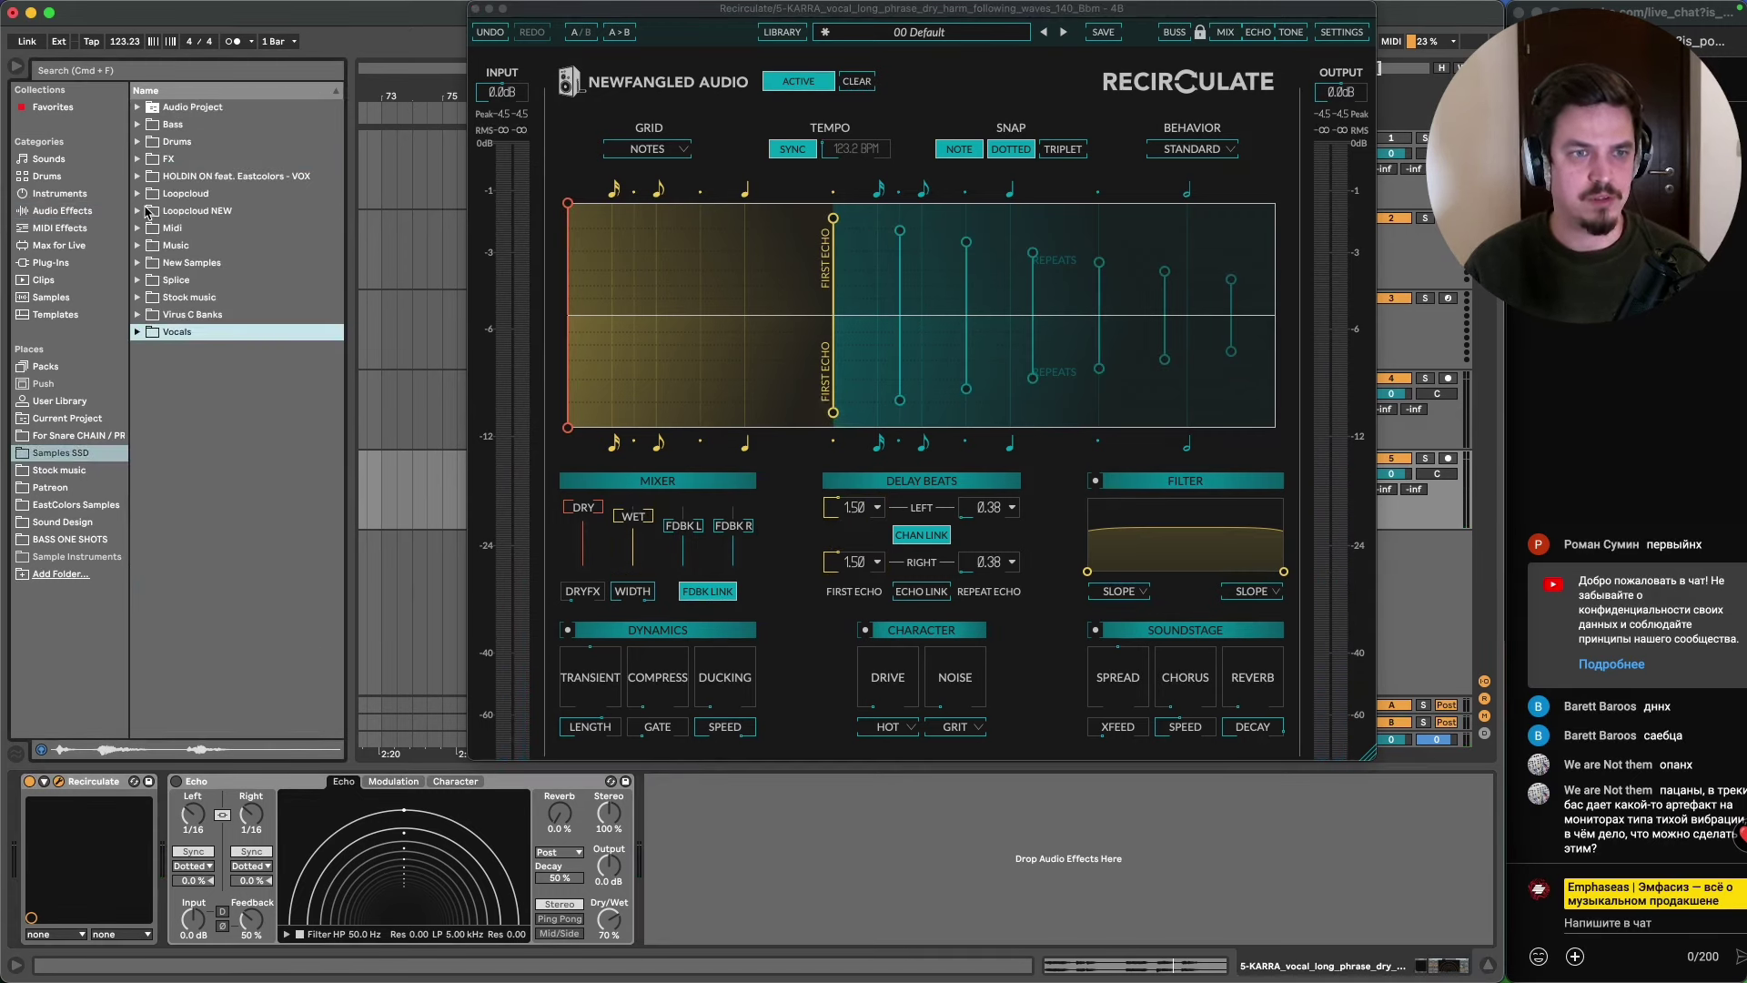
left_click(139, 263)
left_click(139, 263)
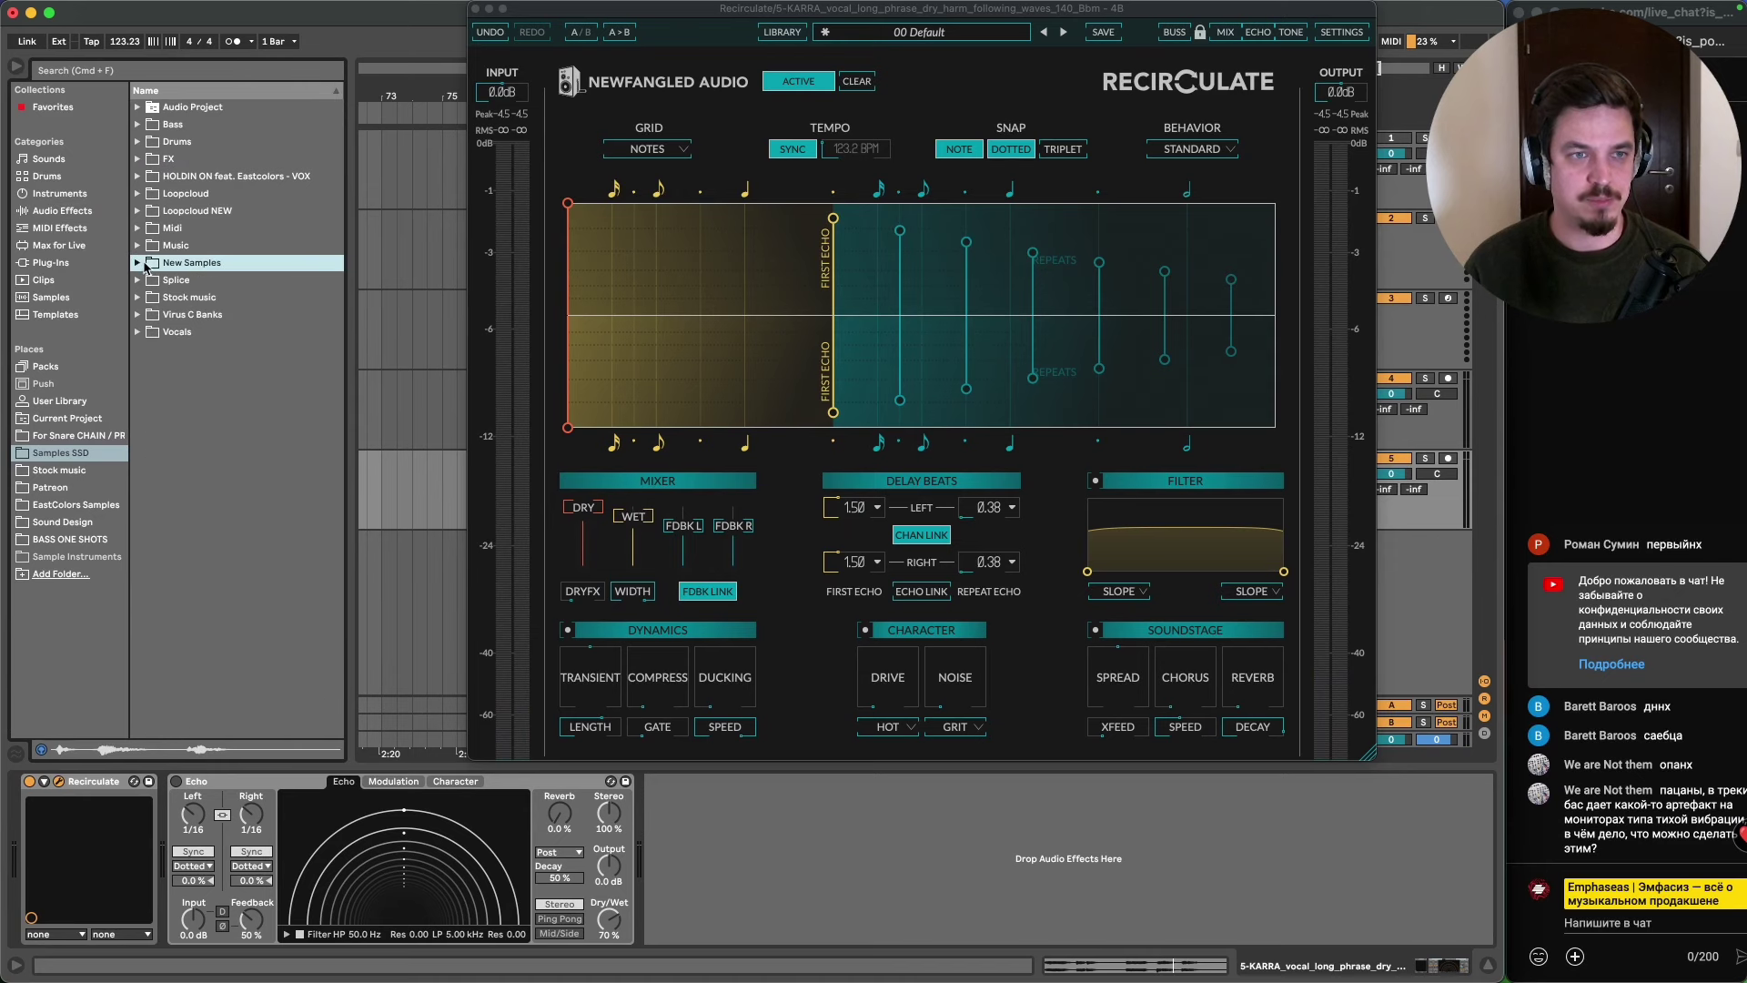
left_click(138, 244)
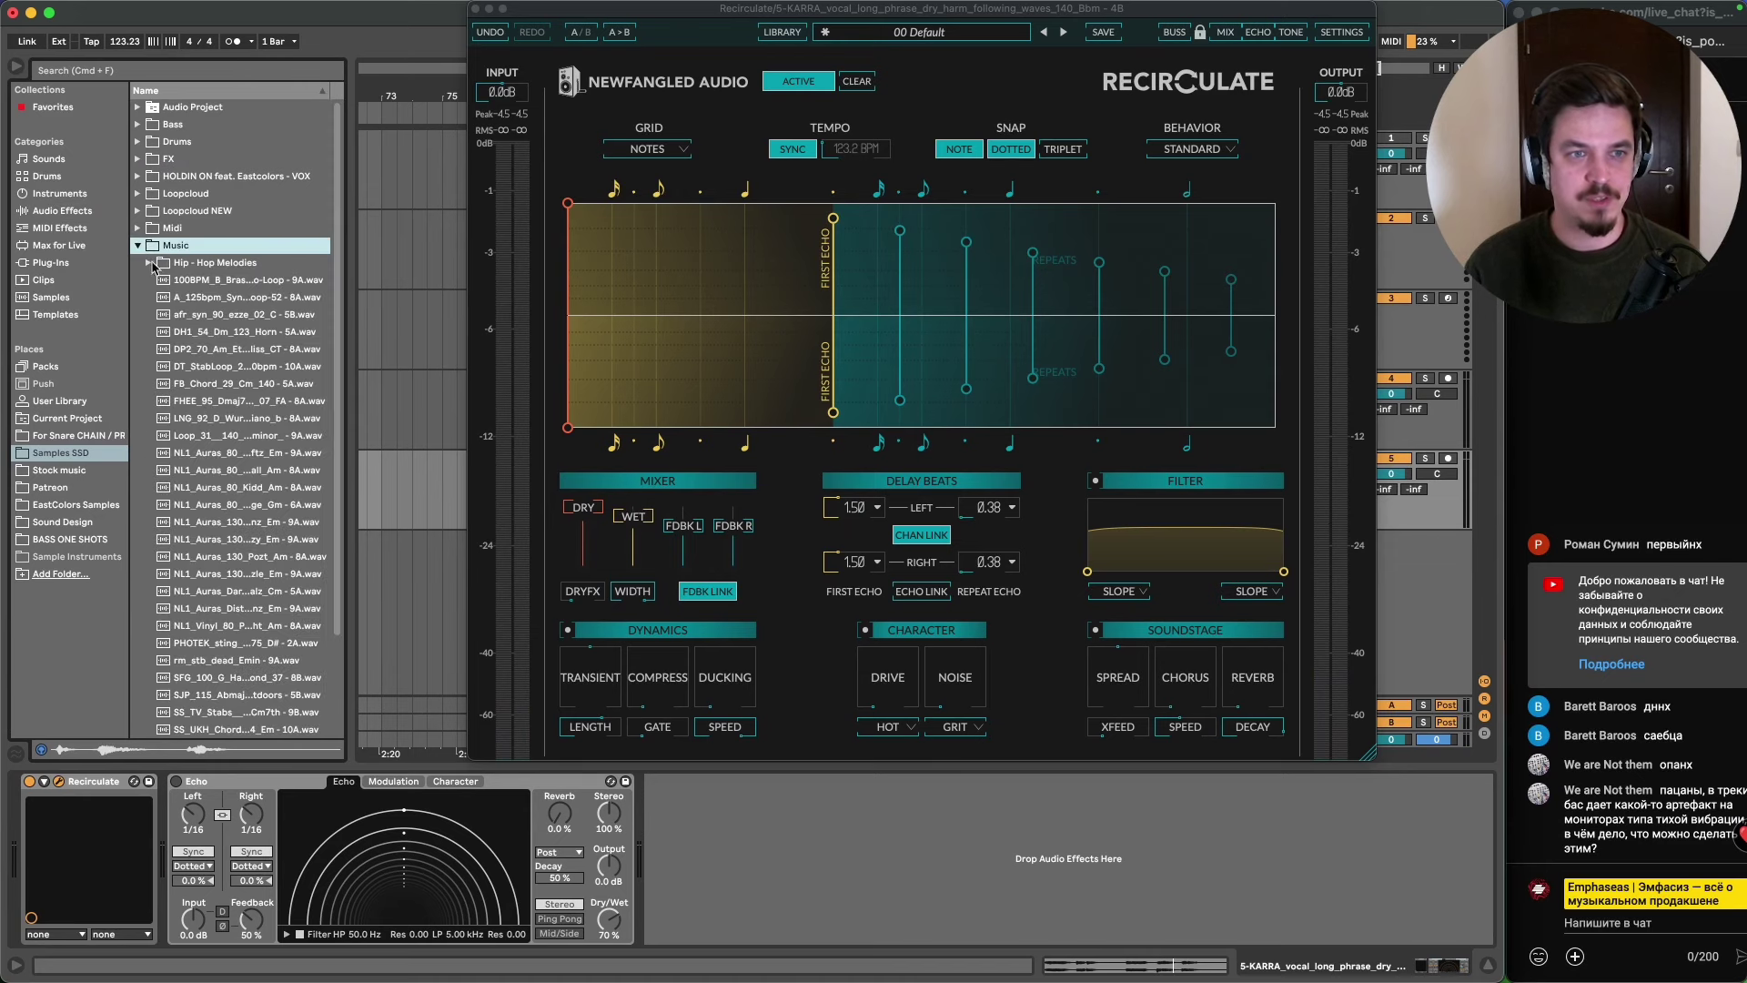
left_click(149, 263)
- Preview the Cymatics melody loops and place Oracle Classic Melody Loop 6 on the KARRA vocal track at bar 73
left_click(227, 314)
left_click(240, 385)
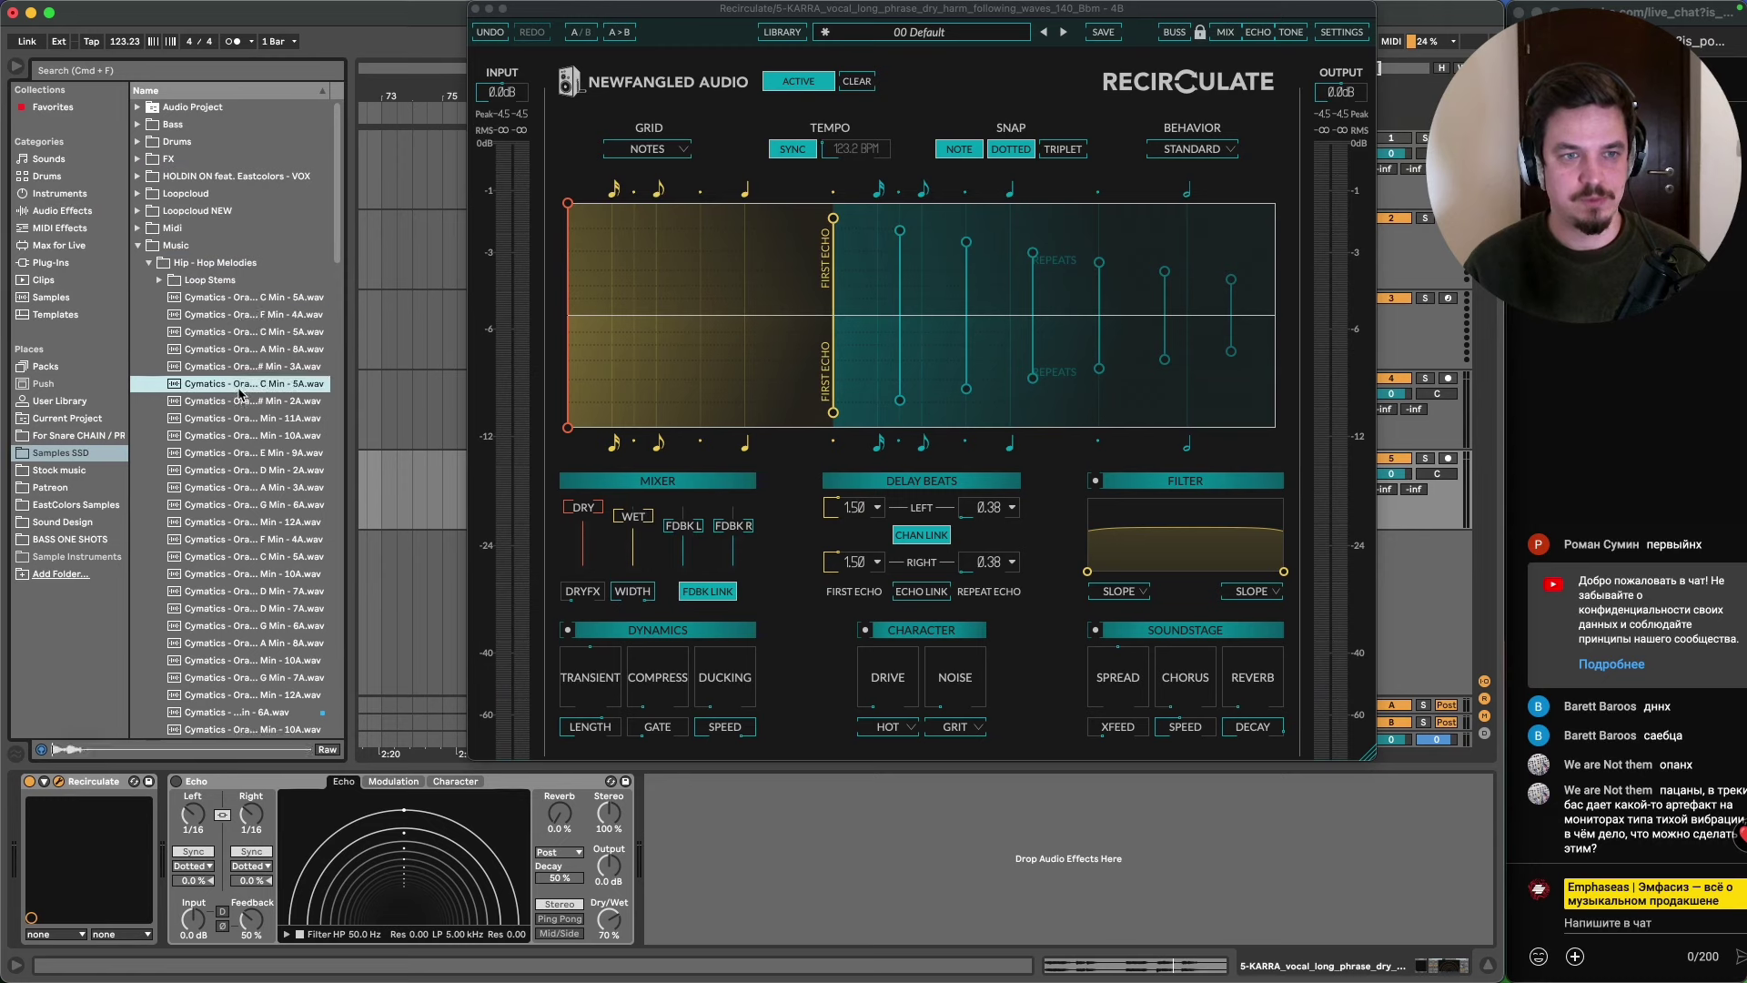
left_click_drag(221, 388, 380, 496)
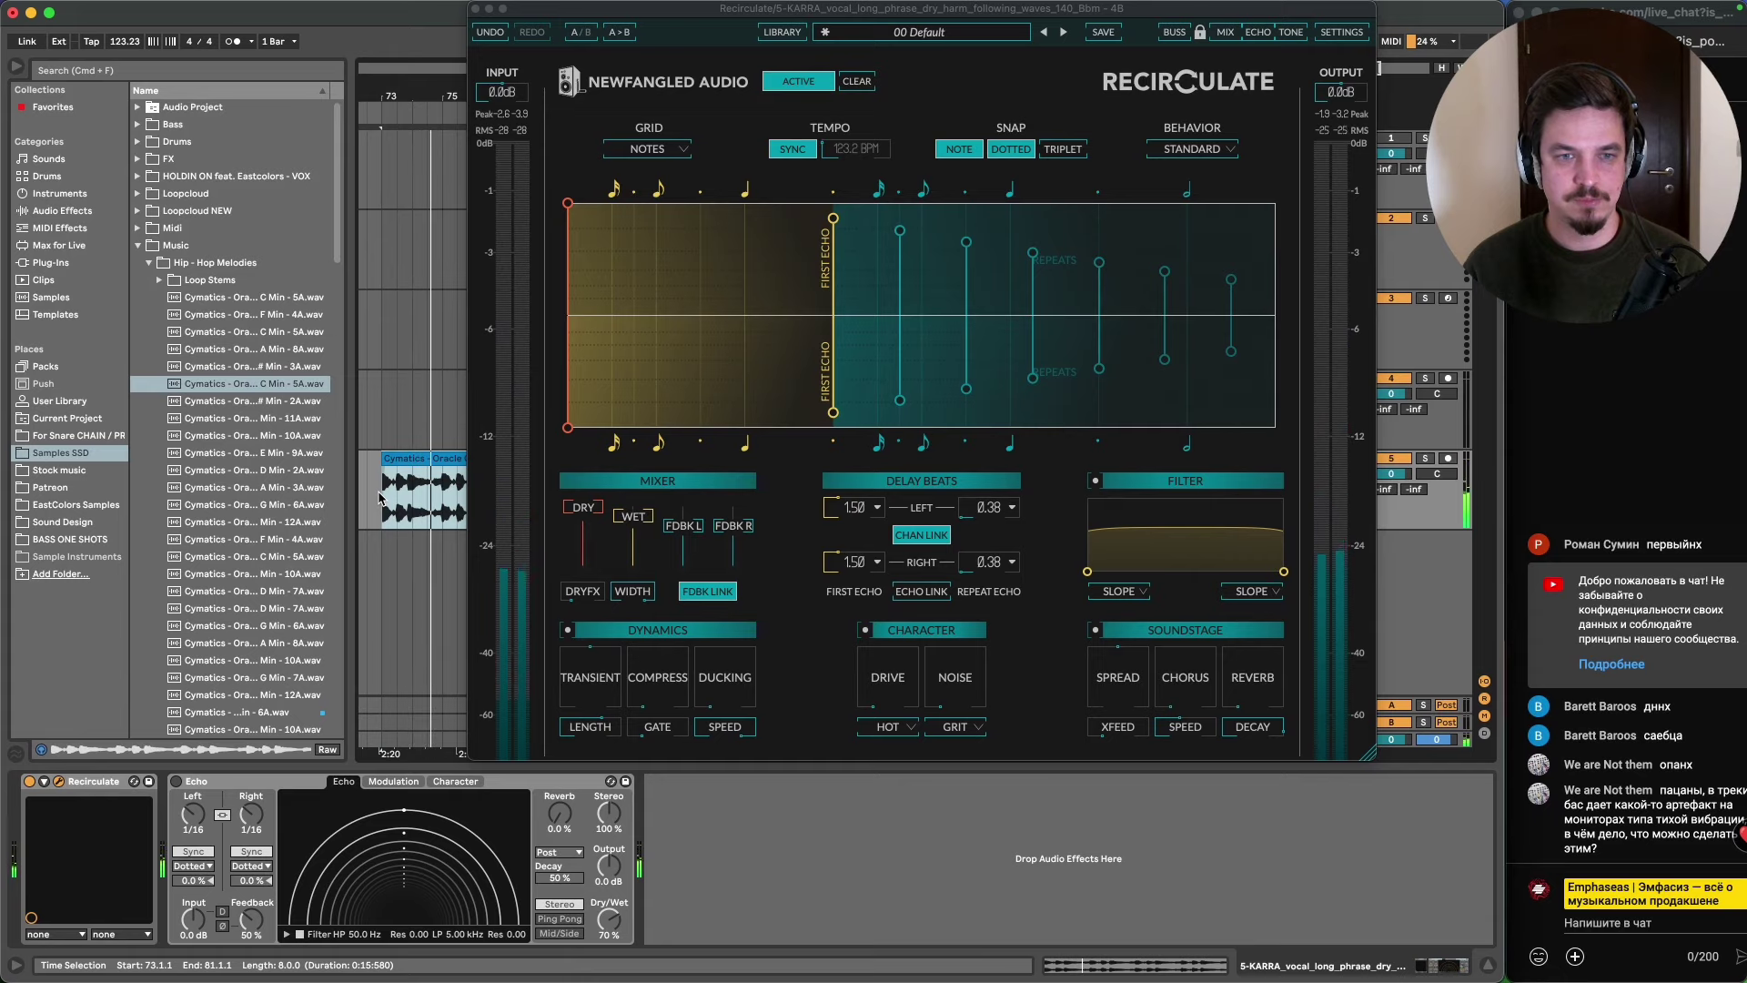
- Play the melody loop through Recirculate, turn off its warping, and raise the clip gain to 1.88 dB
key("space")
key("space")
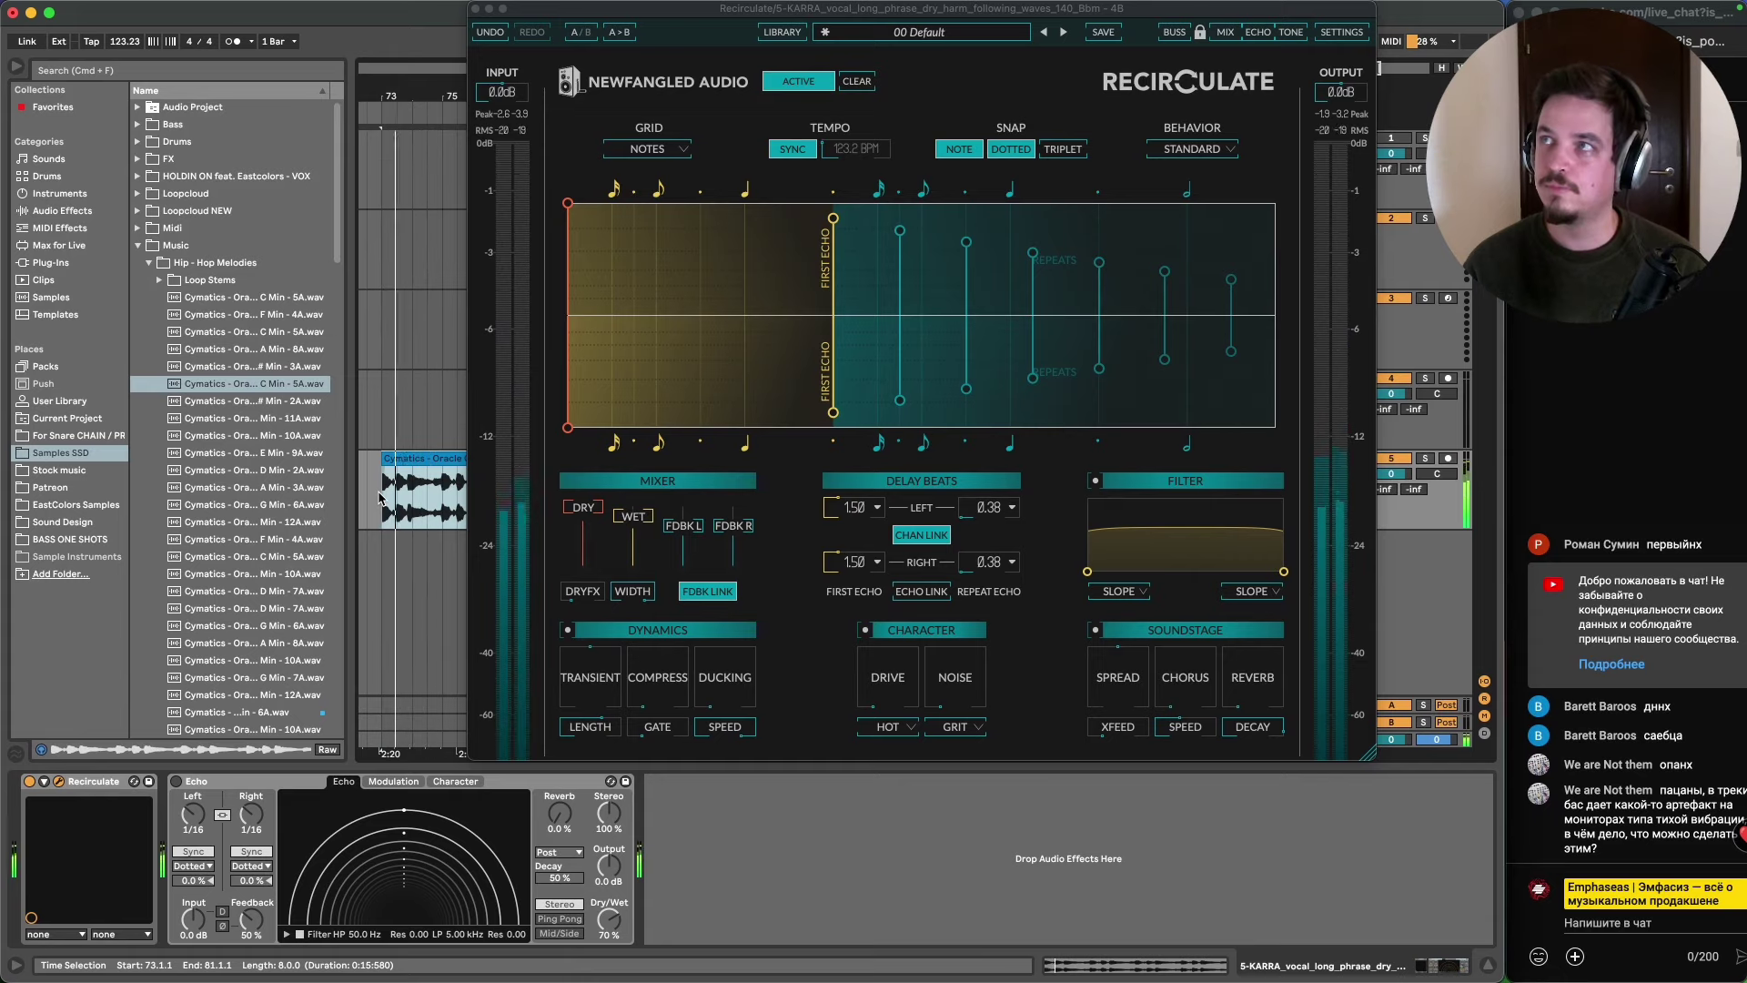
double_click(429, 475)
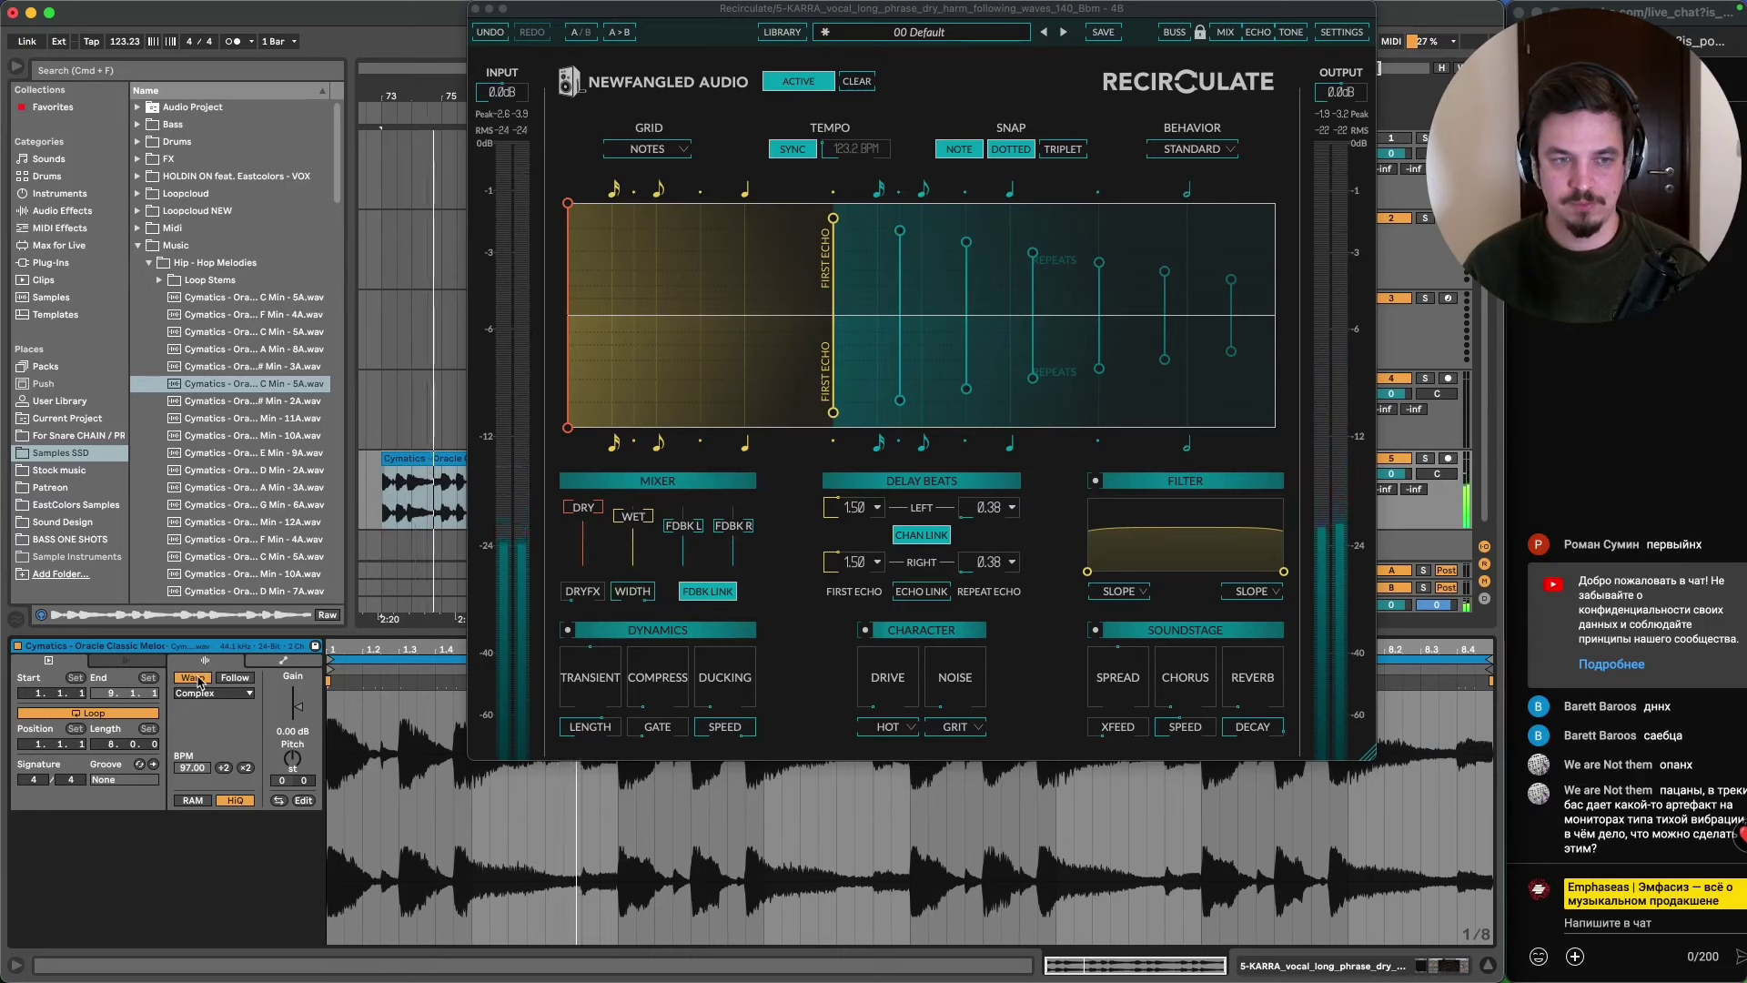
left_click_drag(304, 719, 298, 714)
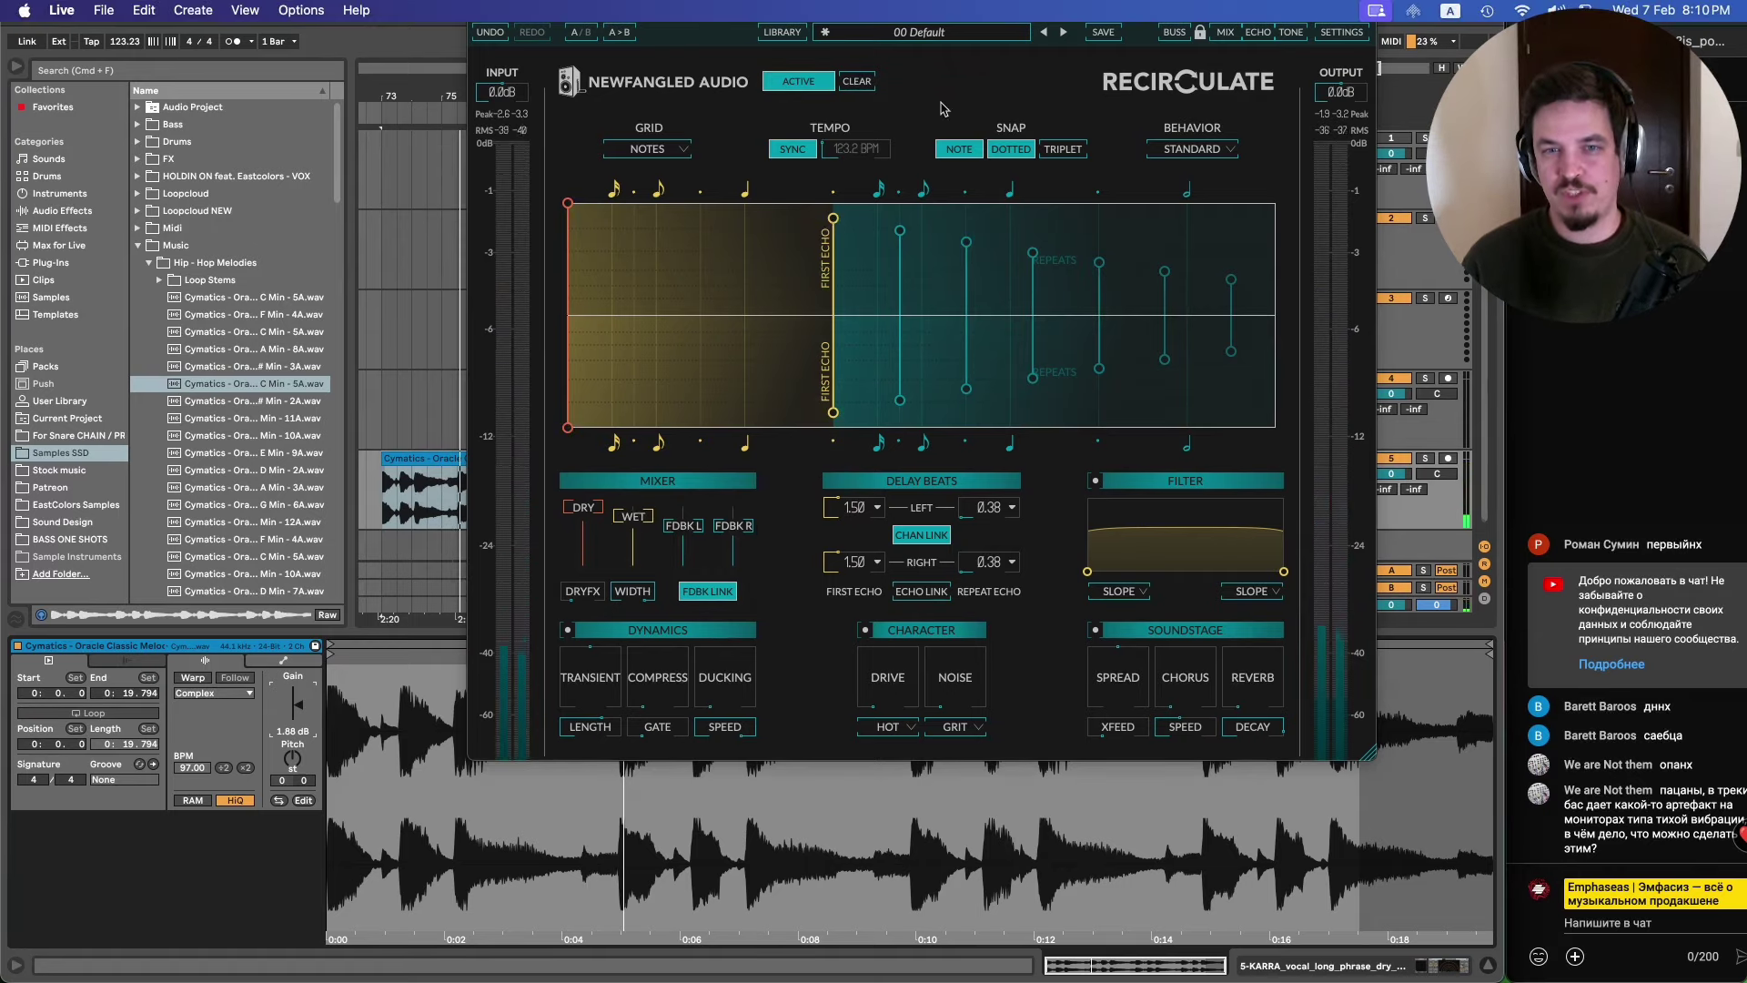
- Move the Recirculate window clear of the arrangement, shift the melody loop earlier, and place the KARRA vocal clip at 85.3.1
left_click_drag(909, 13, 833, 551)
left_click_drag(573, 456, 467, 458)
left_click(722, 459)
left_click_drag(722, 461, 808, 481)
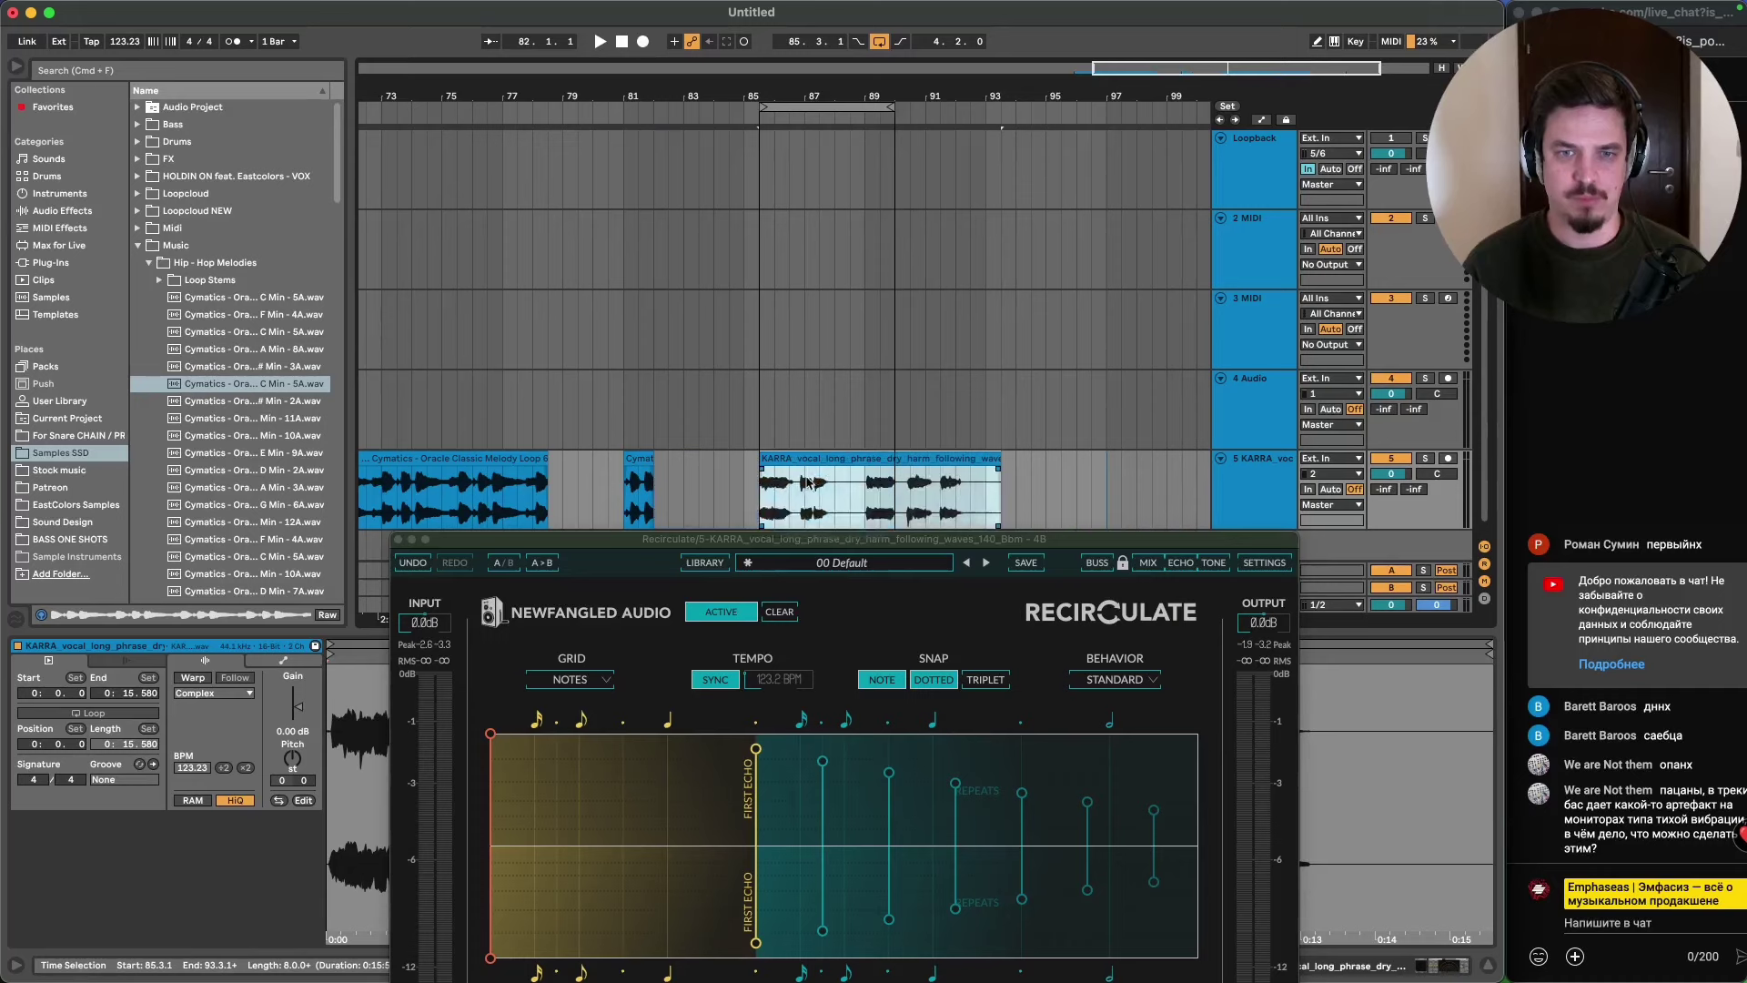
- Start playback from 89.1.1 with the loop extended to 8.2.0, and bring the Recirculate window fully back into view
left_click(865, 502)
left_click_drag(886, 111, 1012, 111)
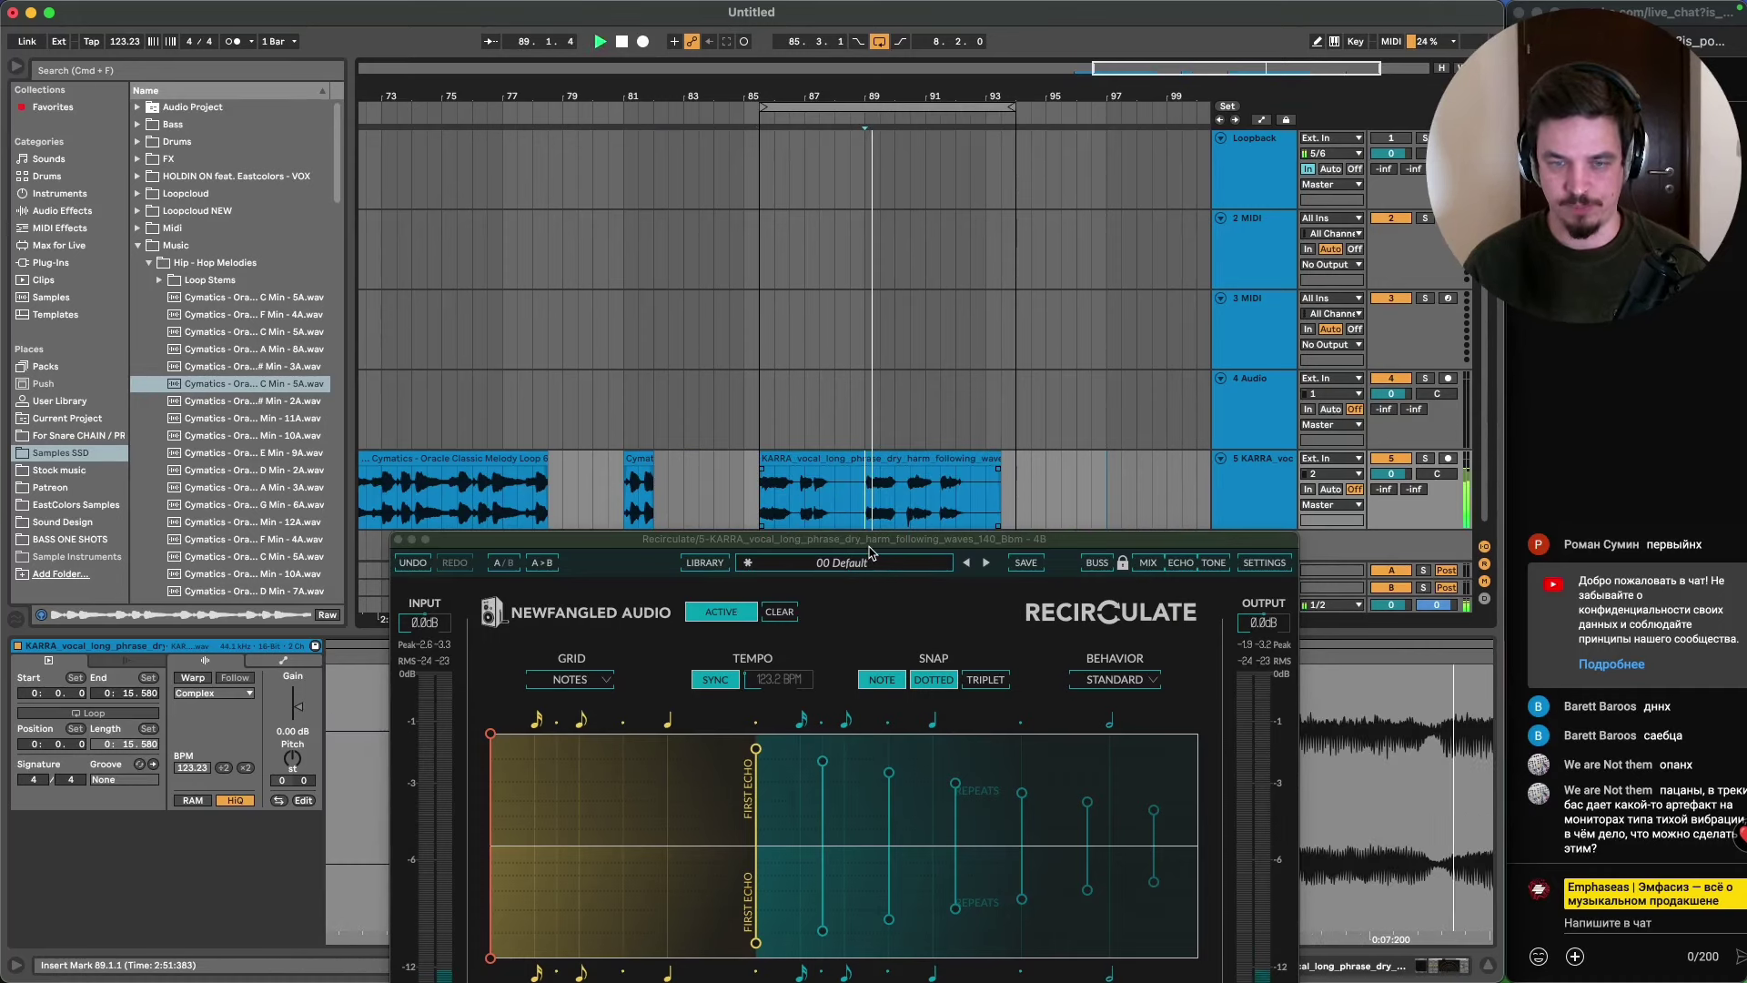
left_click_drag(873, 543, 741, 83)
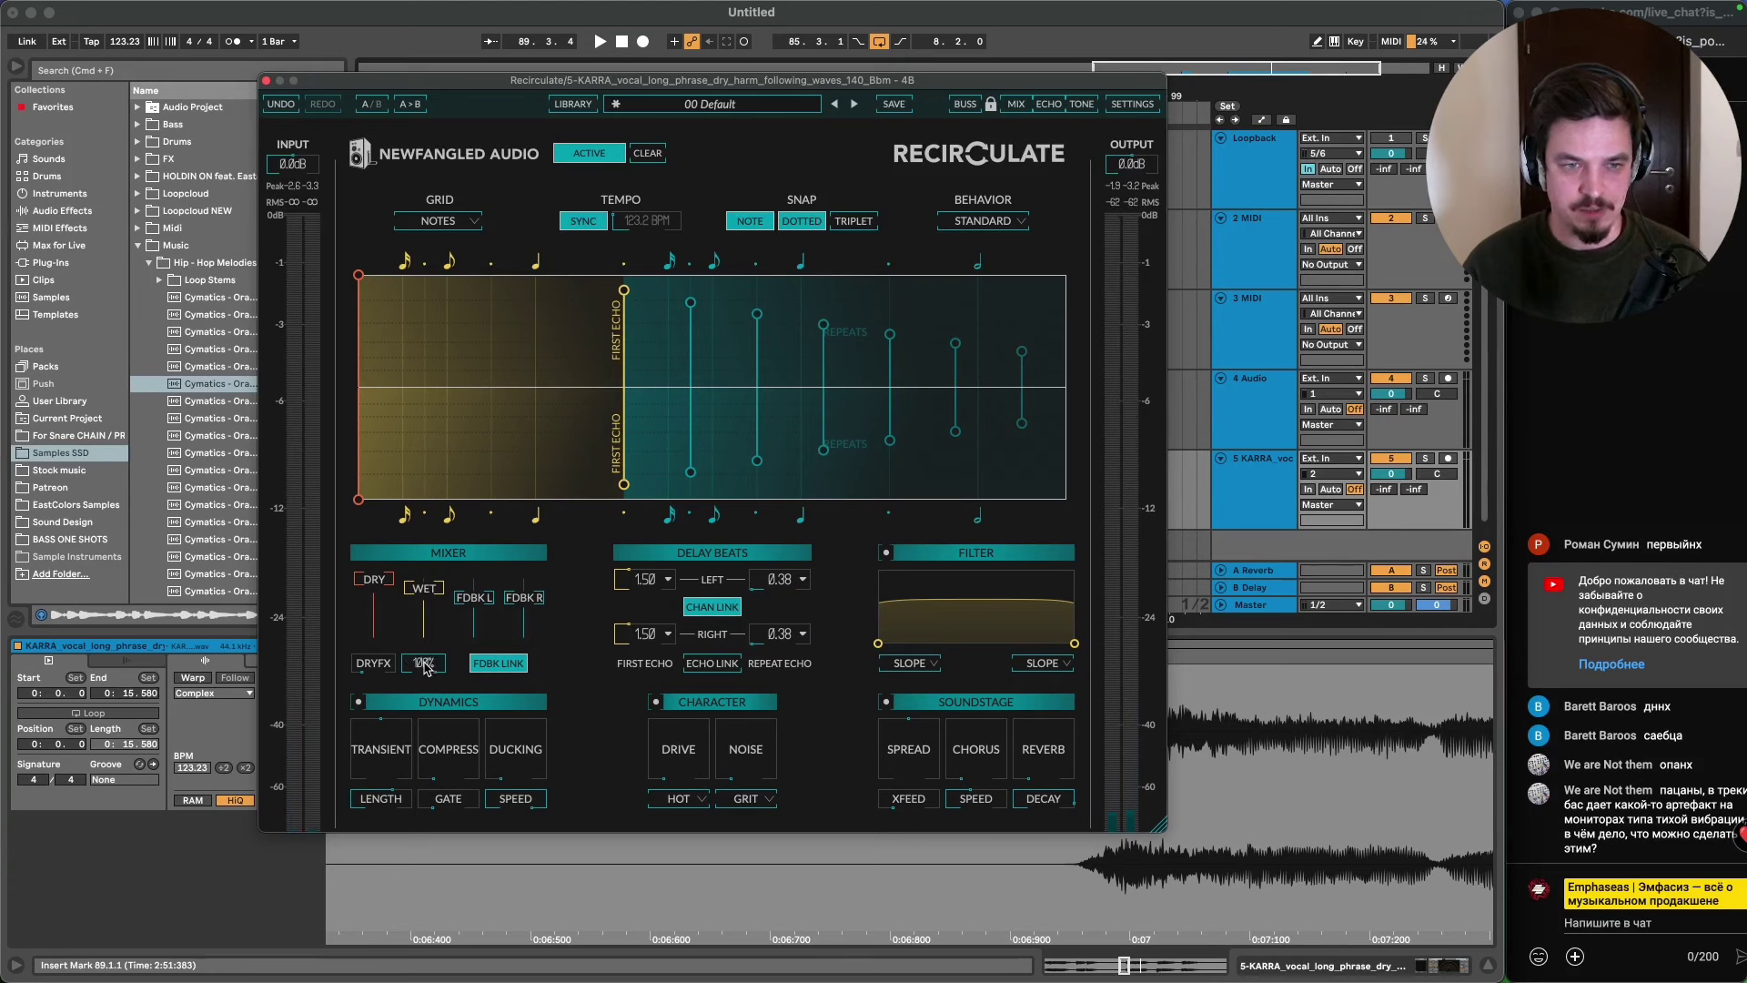
- Lower Recirculate's linked feedback to nearly zero and audition different echo widths during playback, ending at 100%
scroll(421, 663, "up", 6)
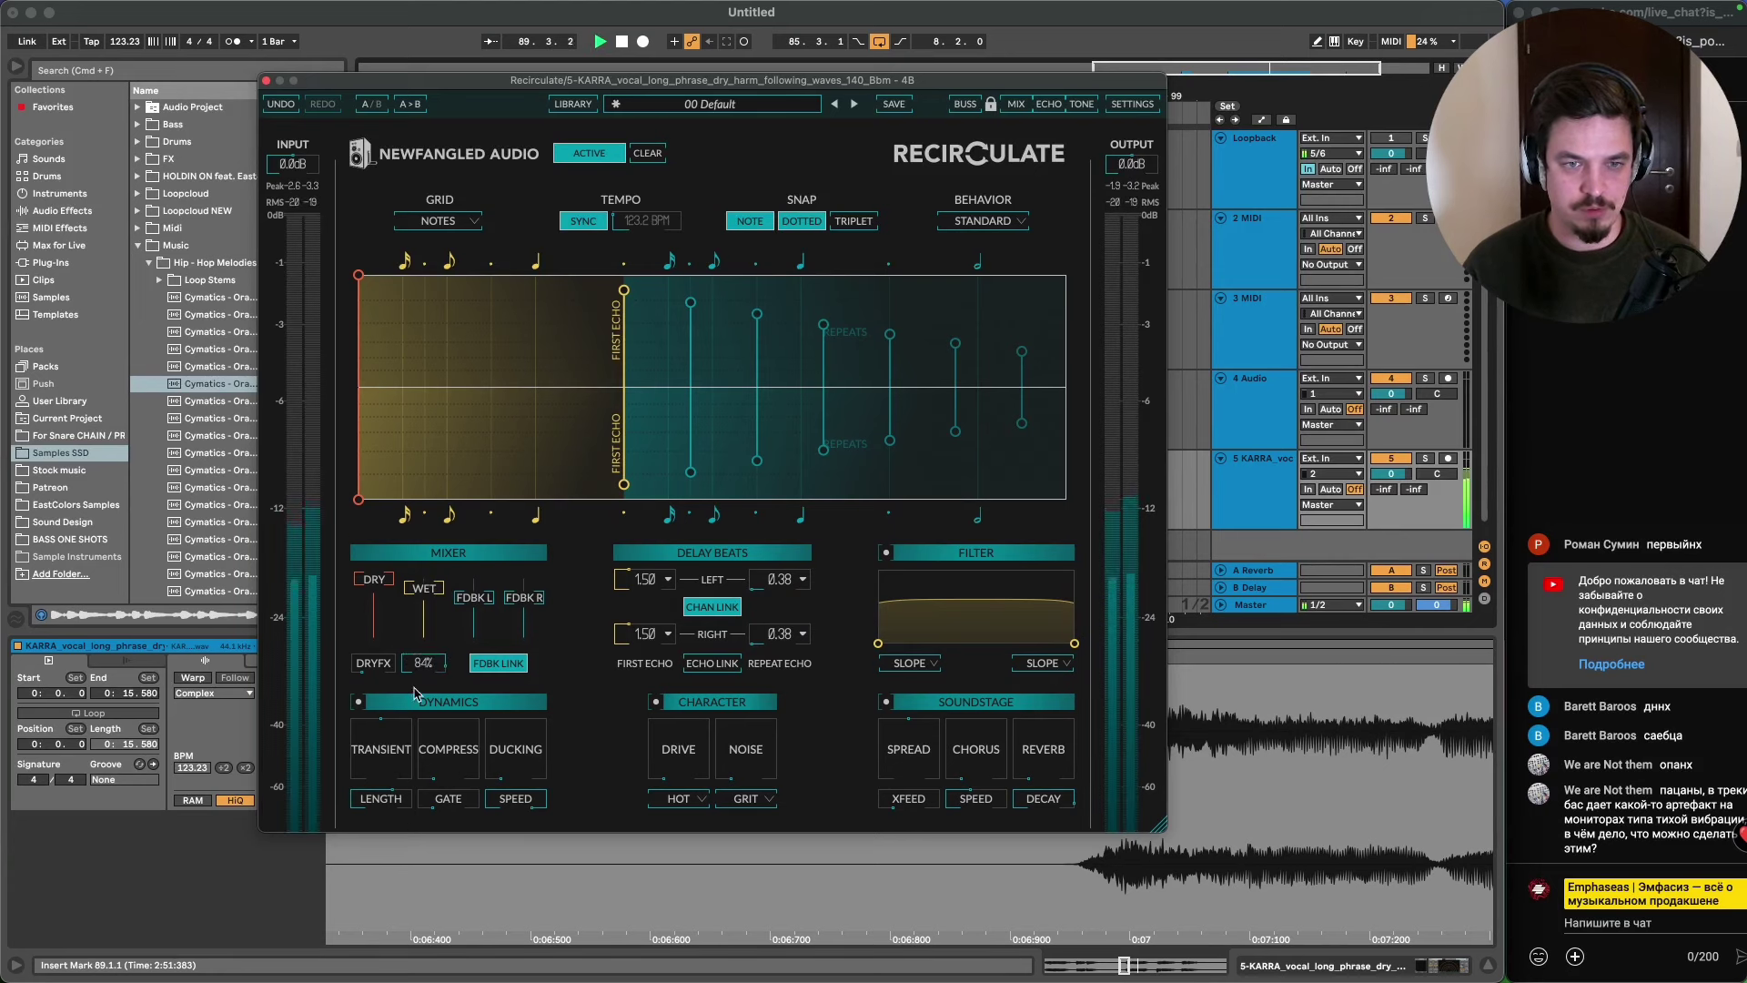
scroll(421, 665, "down", 1)
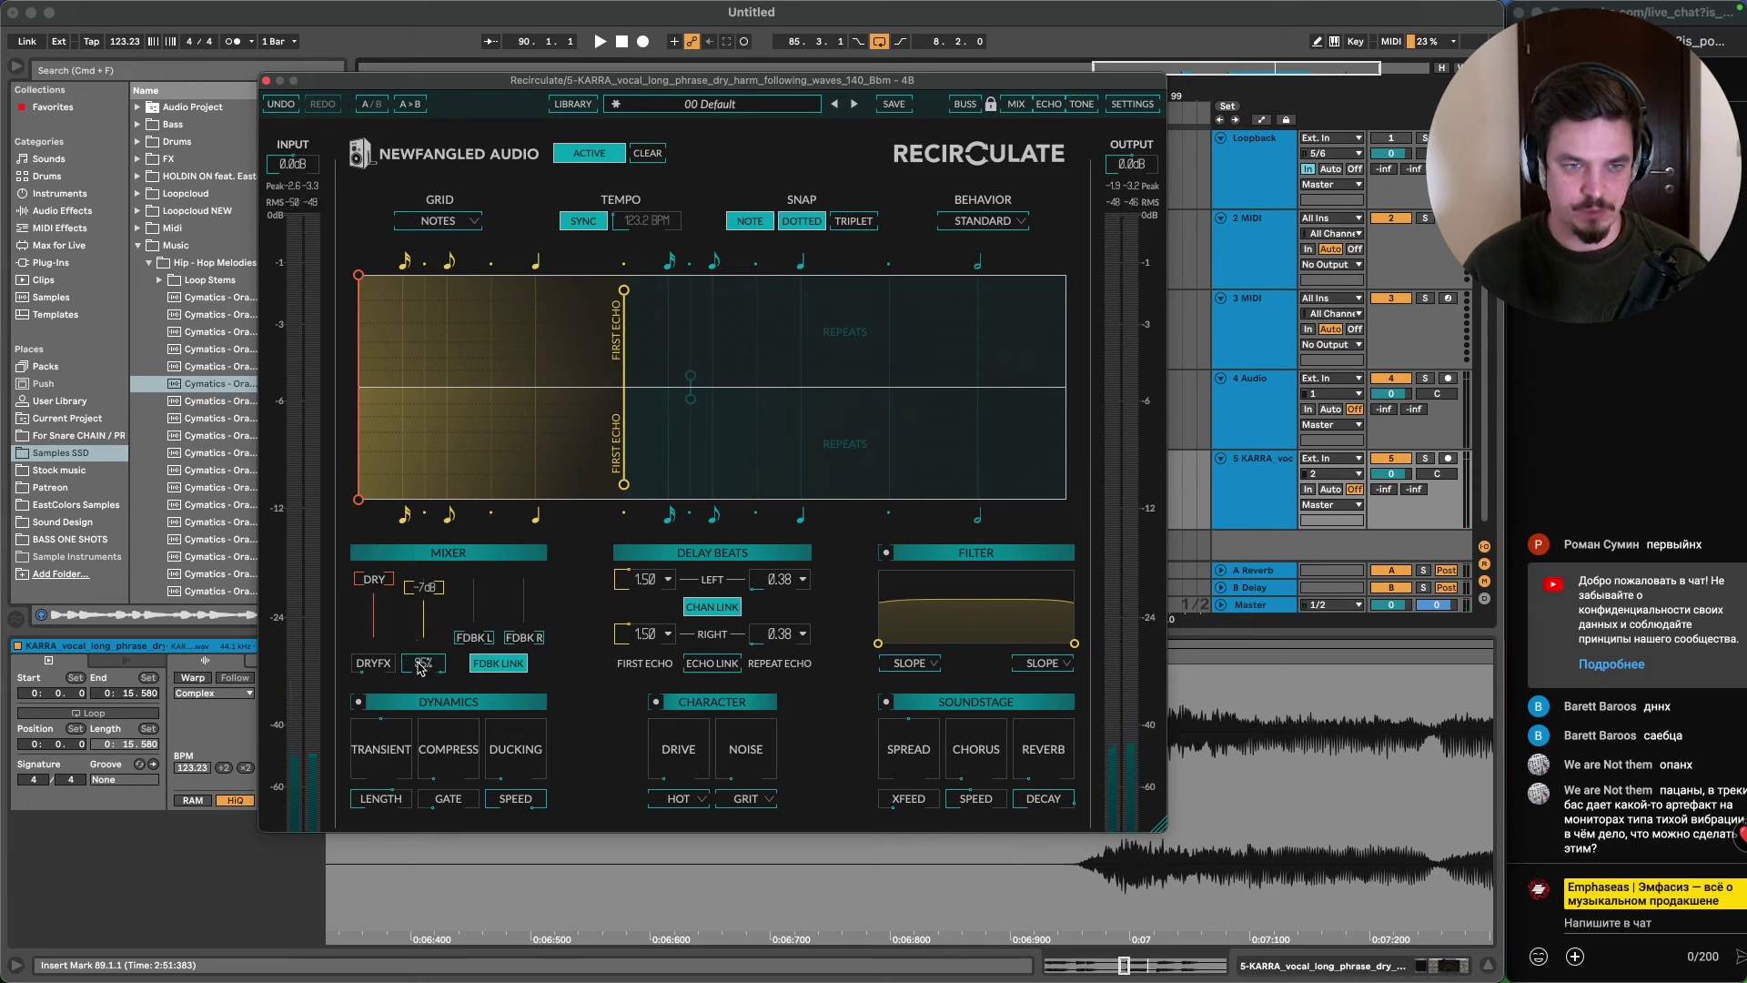
key("space")
scroll(426, 654, "up", 2)
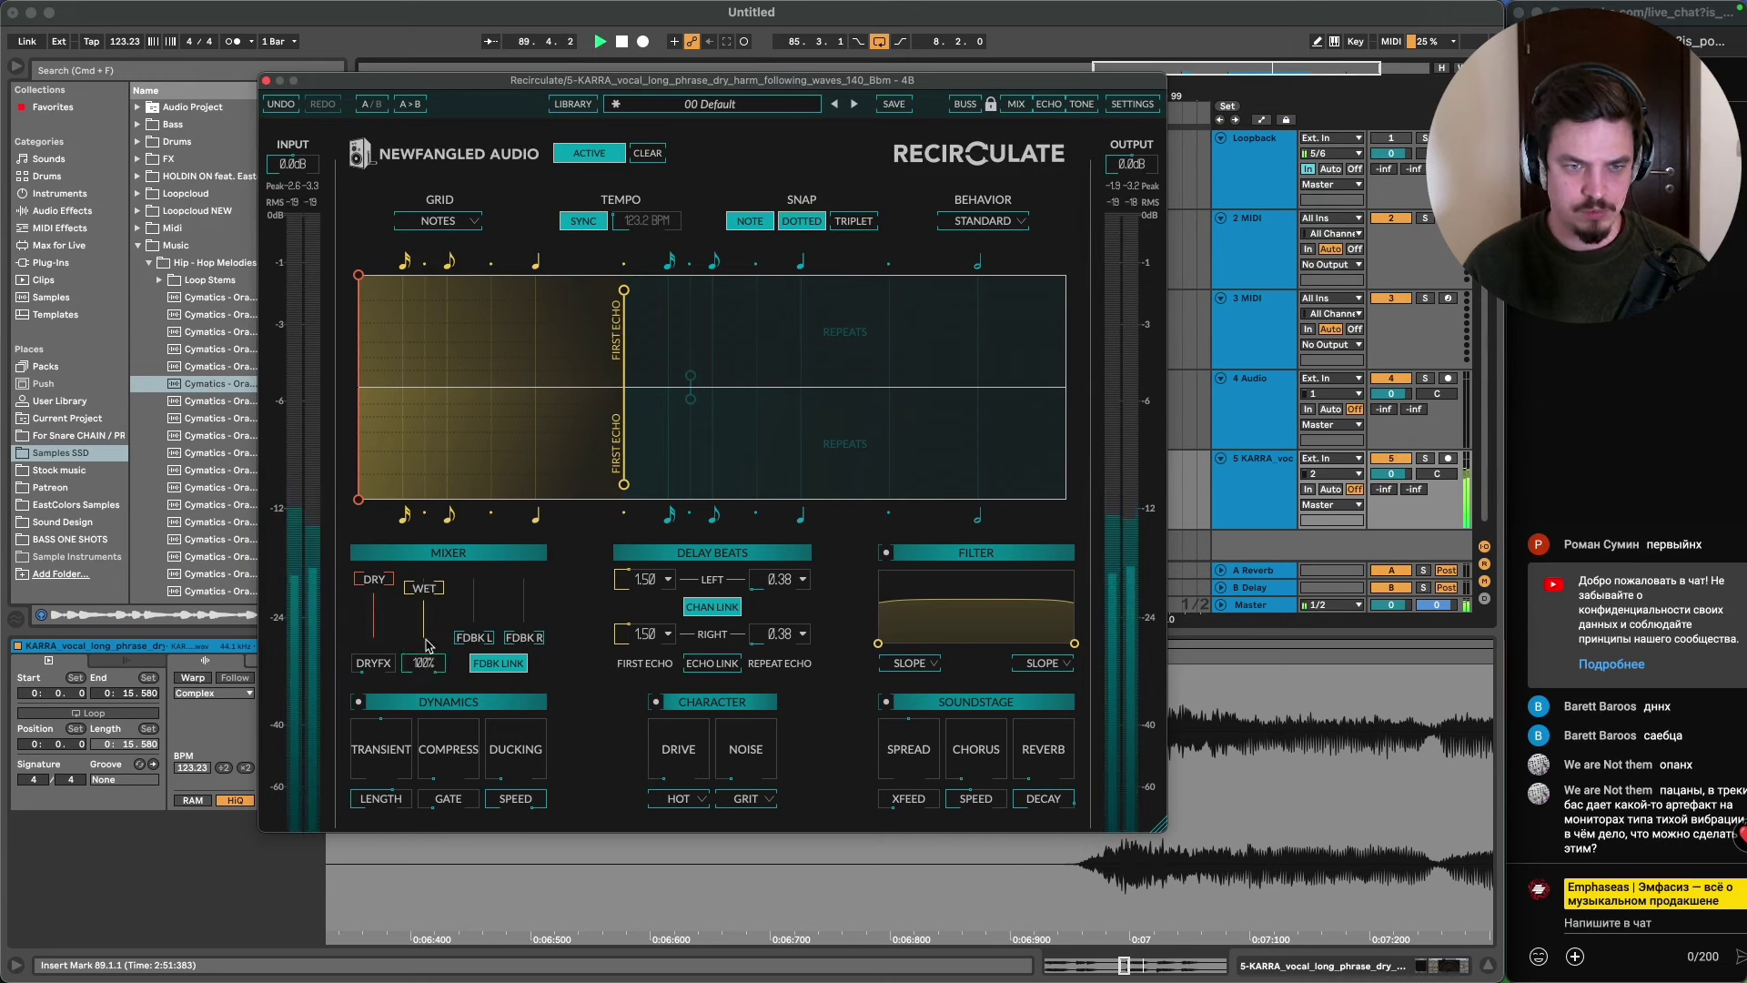
left_click_drag(426, 644, 417, 878)
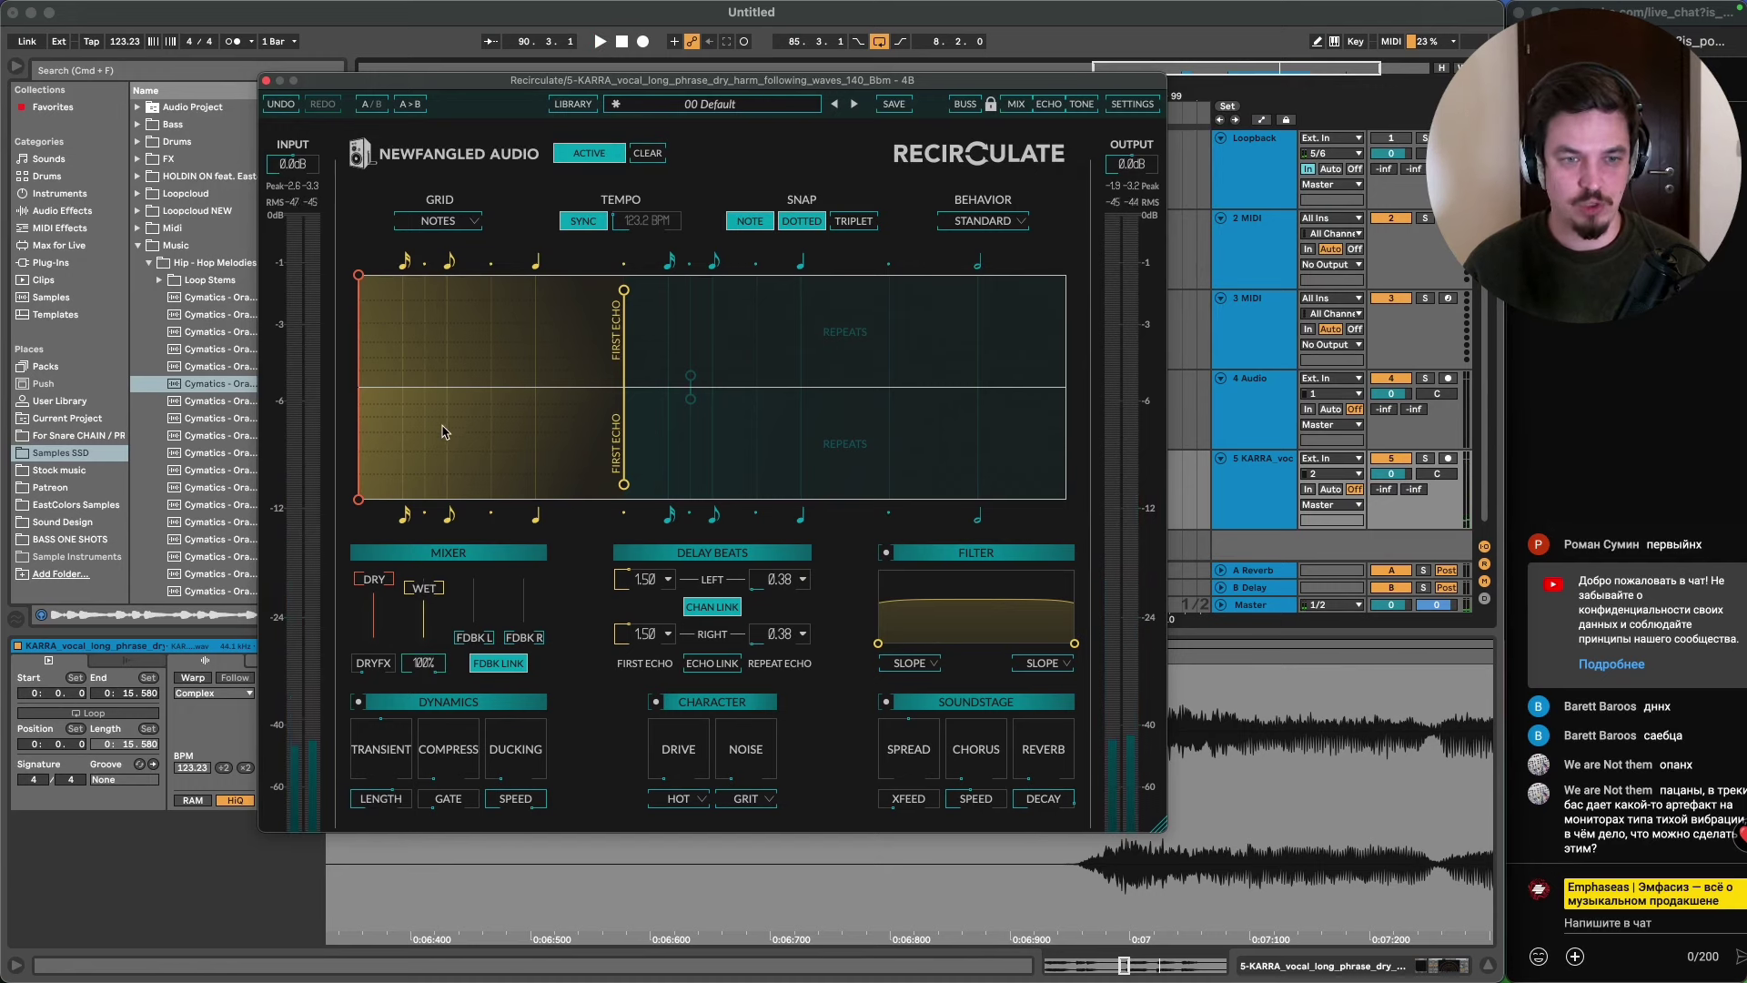
- Show the track's devices clear of the Recirculate window, enable Echo, and view its Character and Modulation settings
left_click(1167, 489)
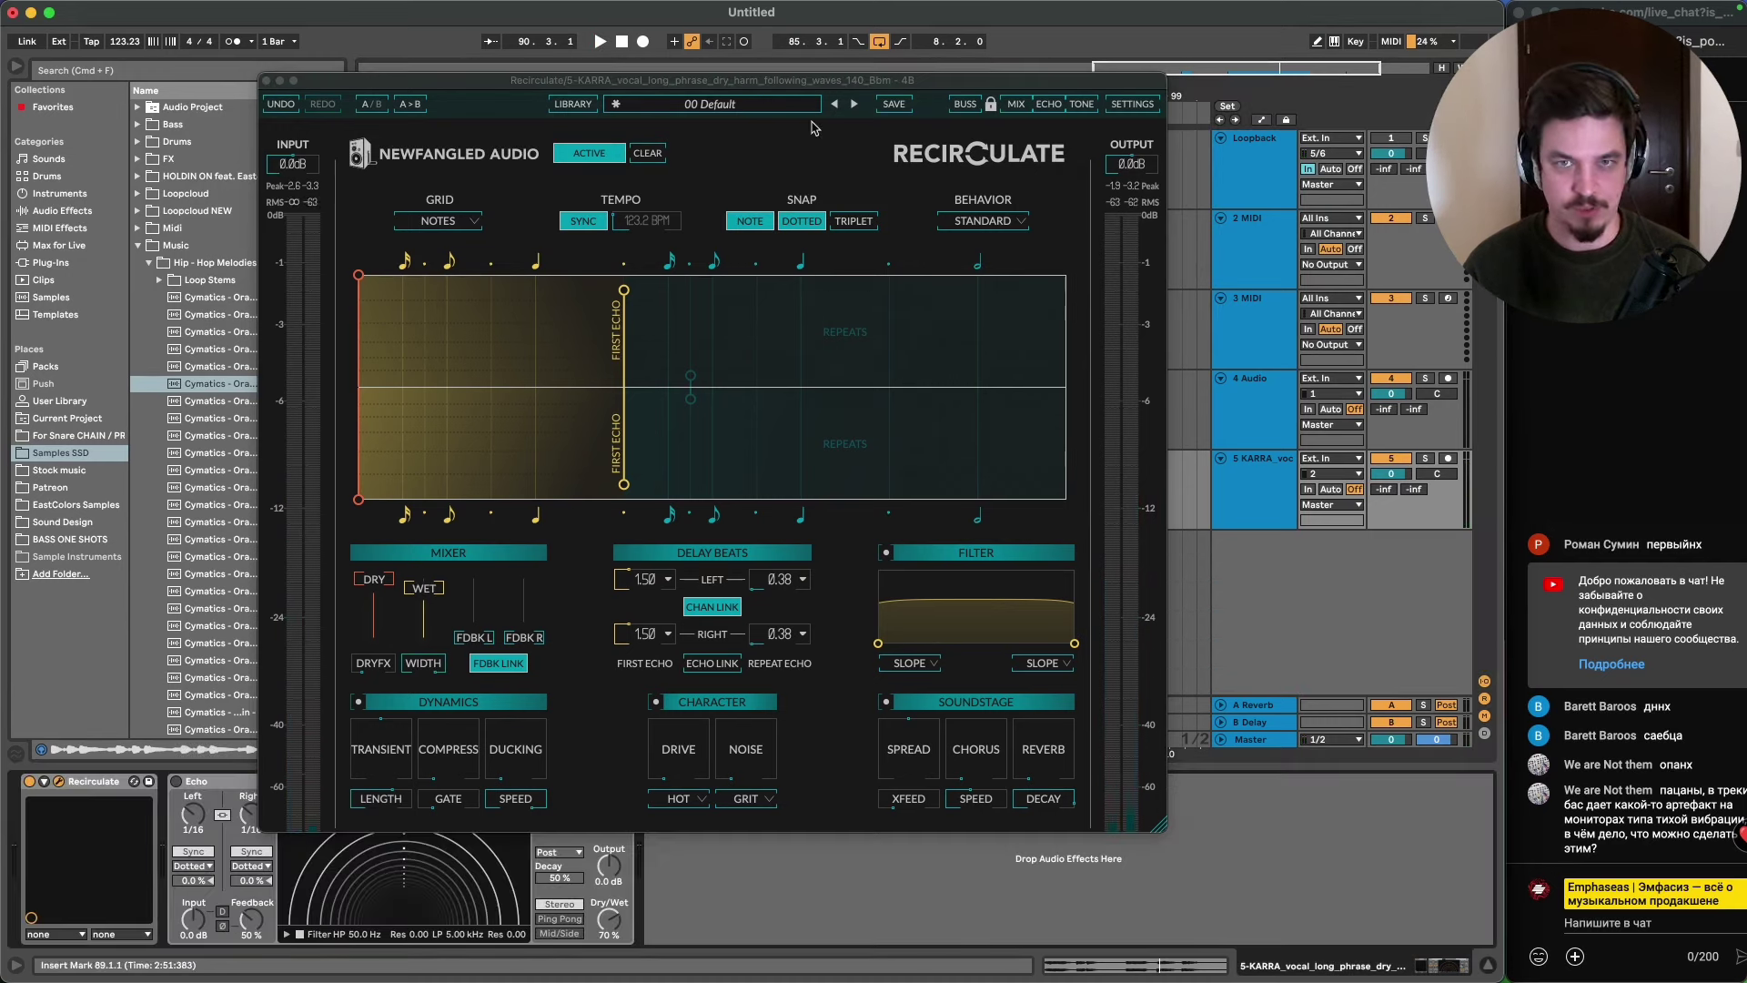
left_click_drag(829, 81, 1042, 9)
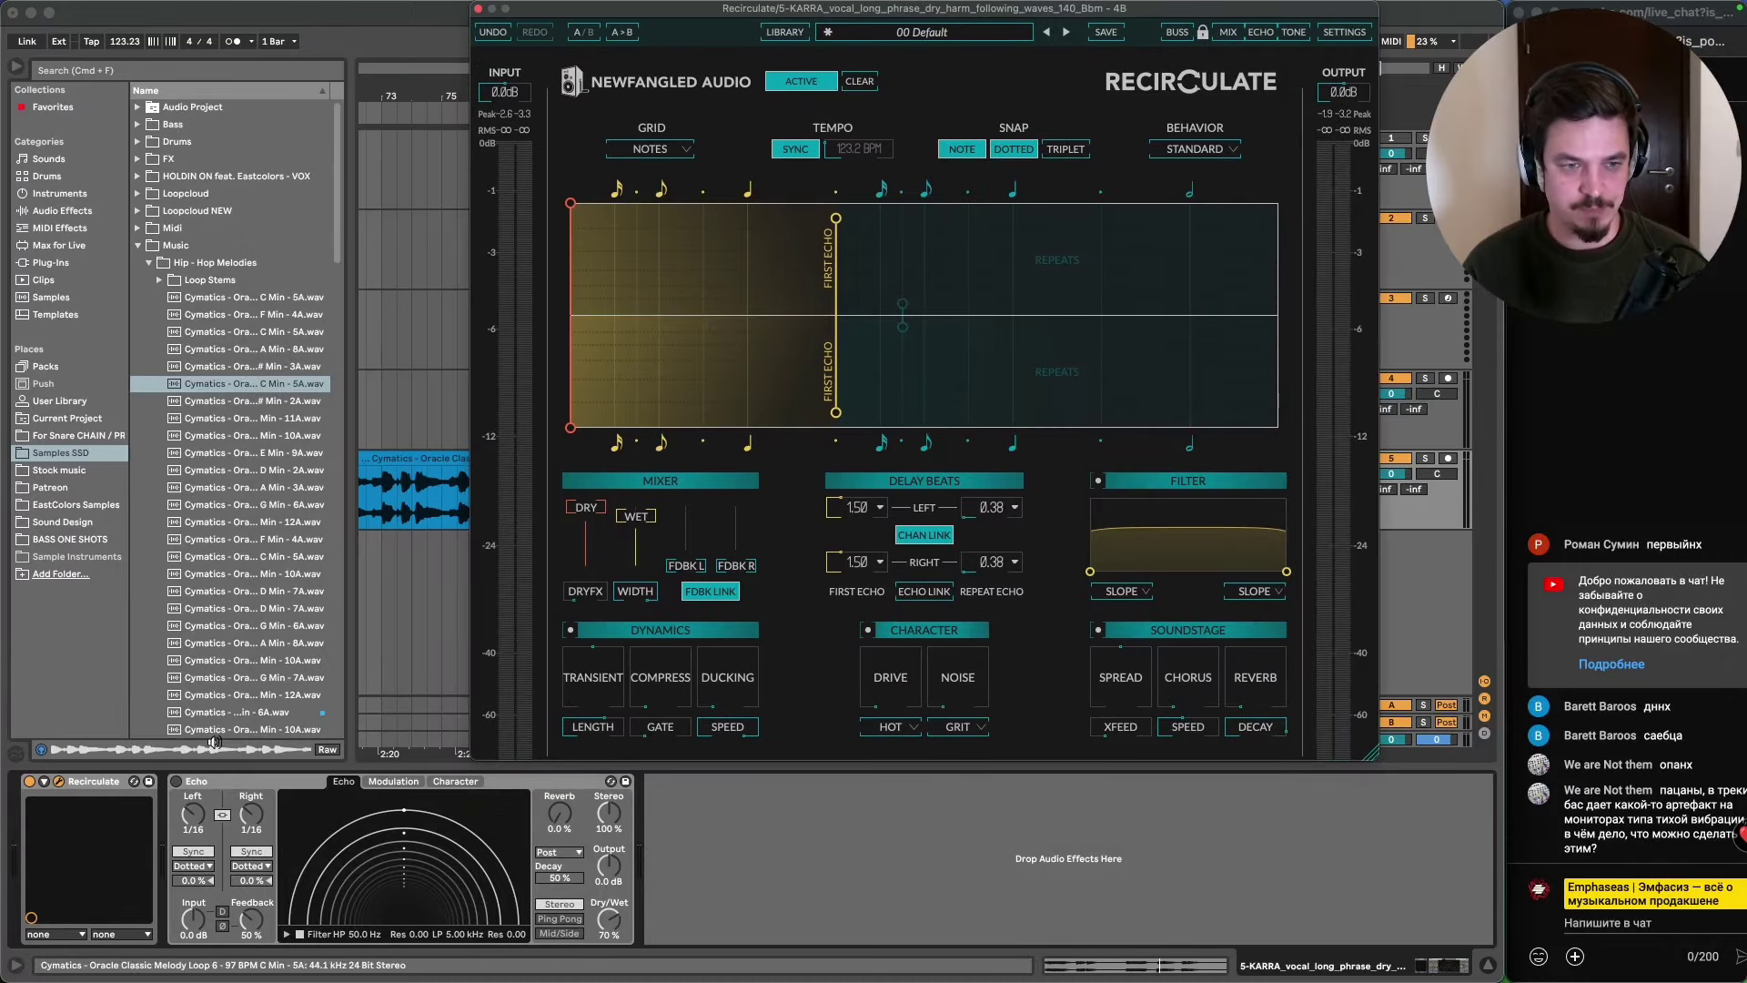
left_click(176, 783)
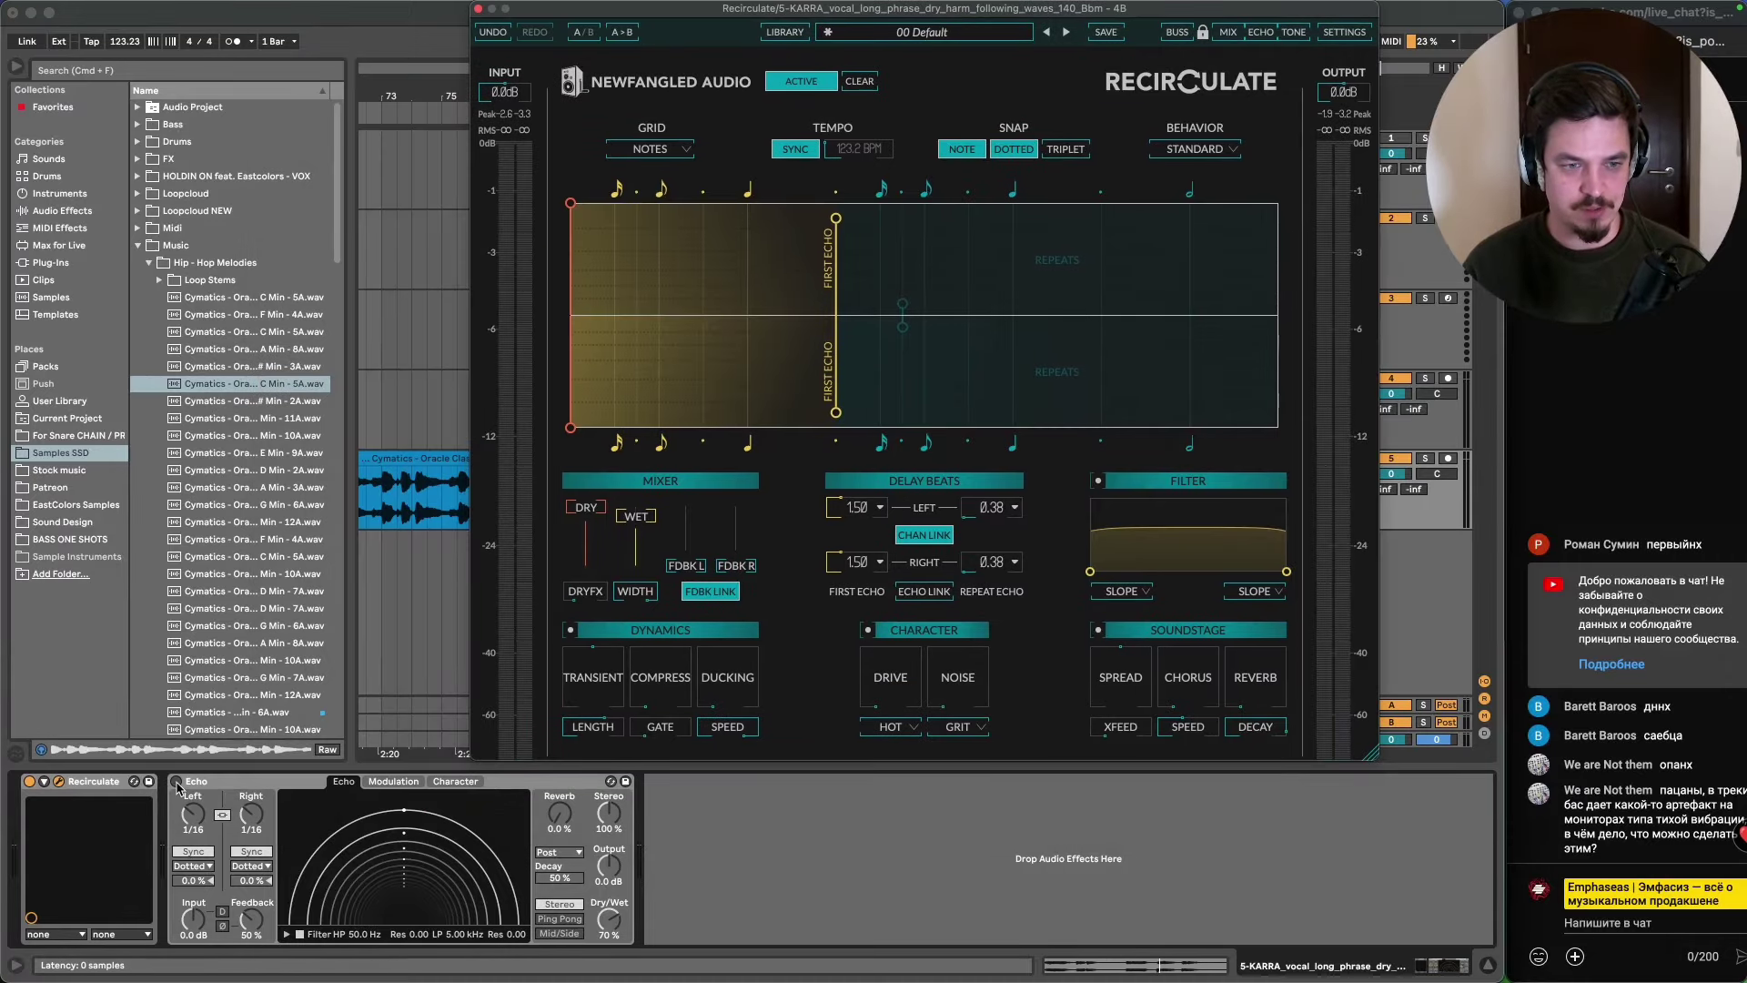
left_click(458, 782)
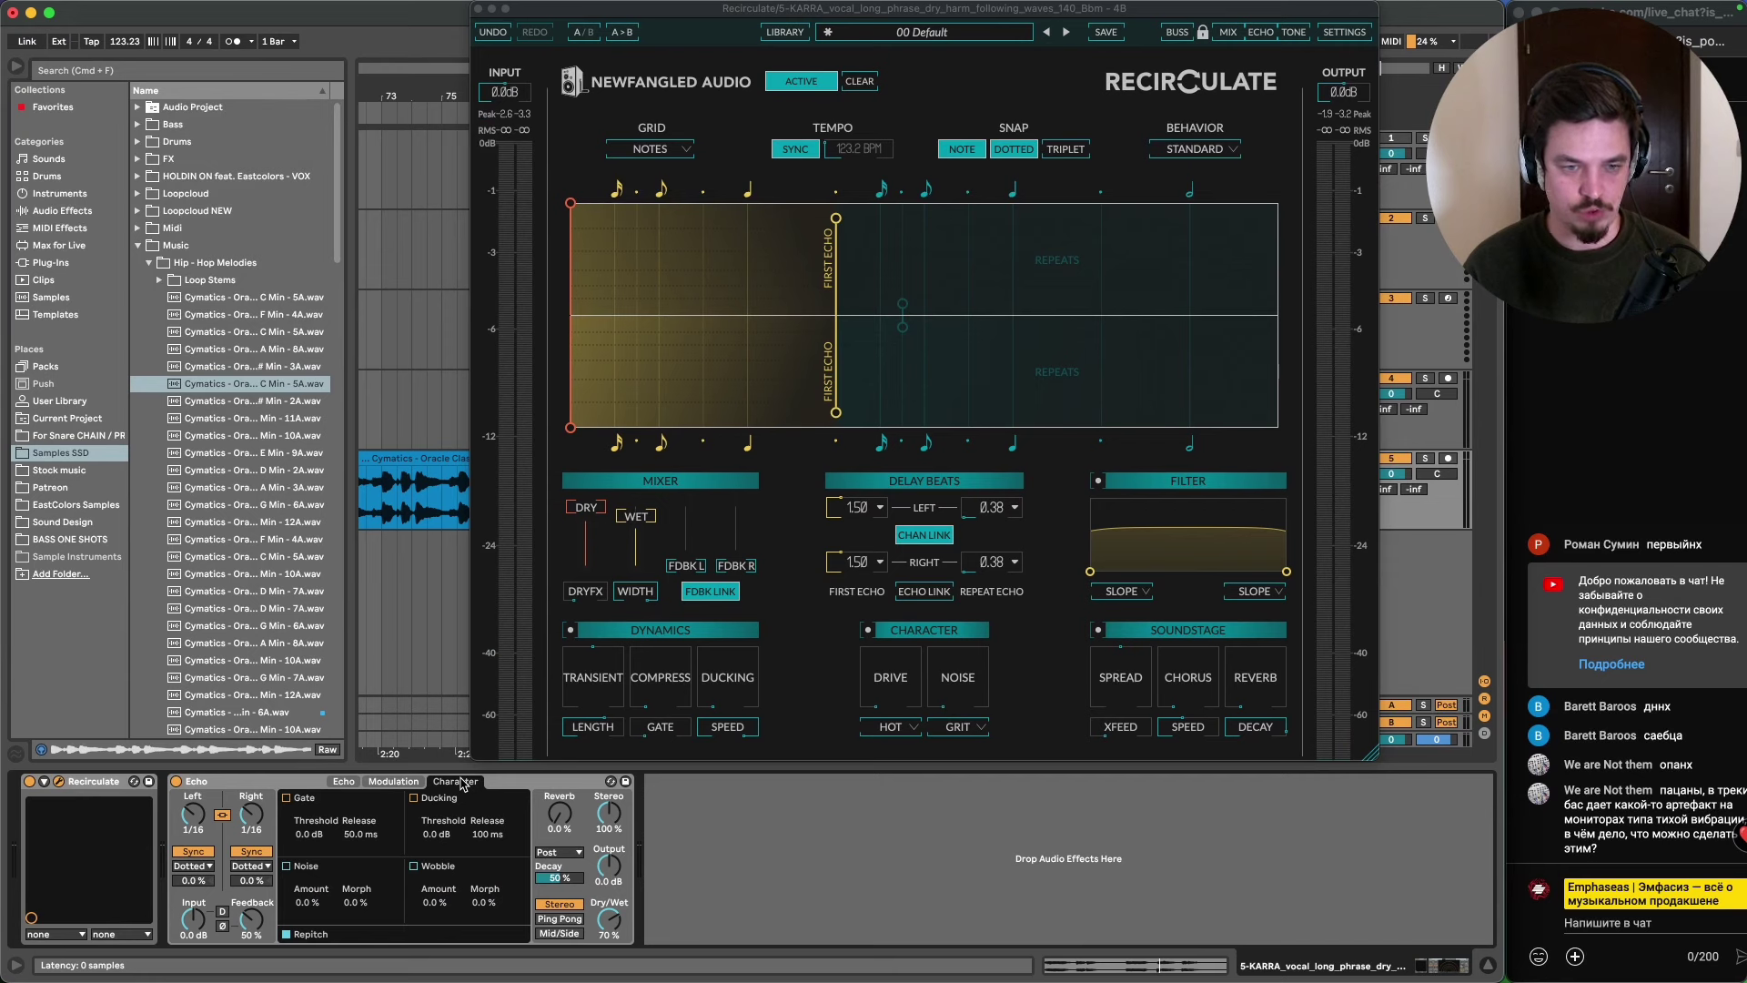
left_click(393, 781)
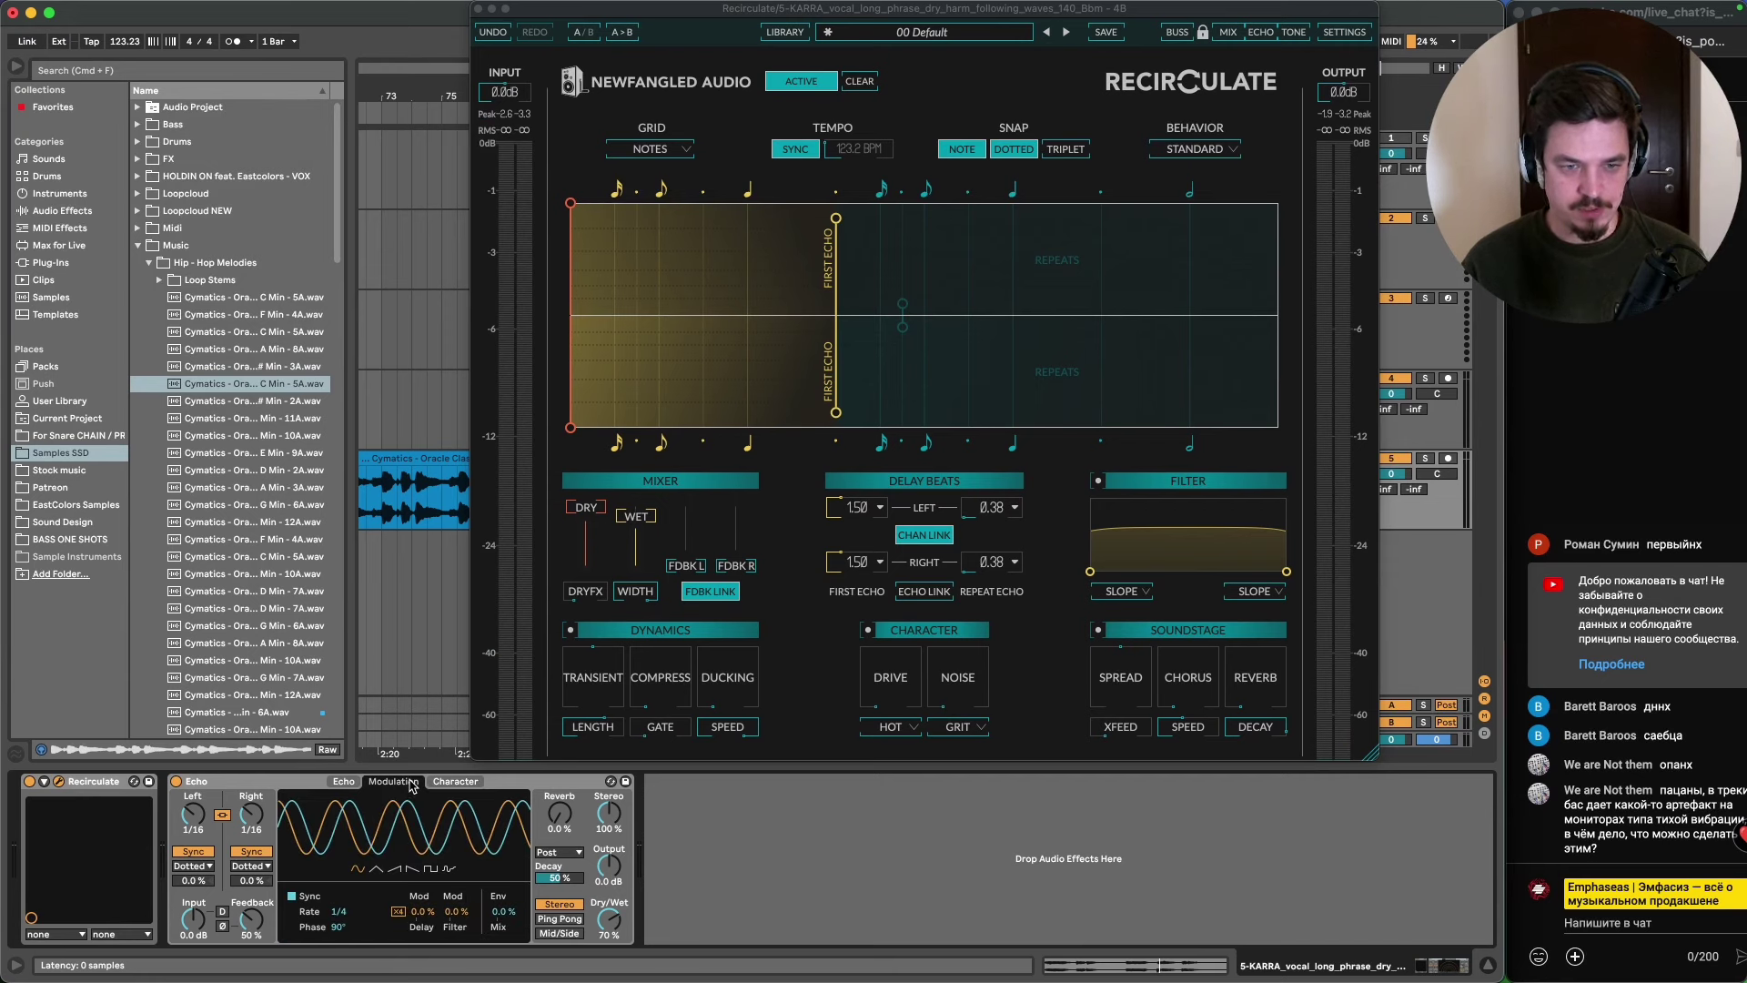
- Try Echo's stereo width at 17% in Stereo mode, and reset it to 100%
left_click(568, 906)
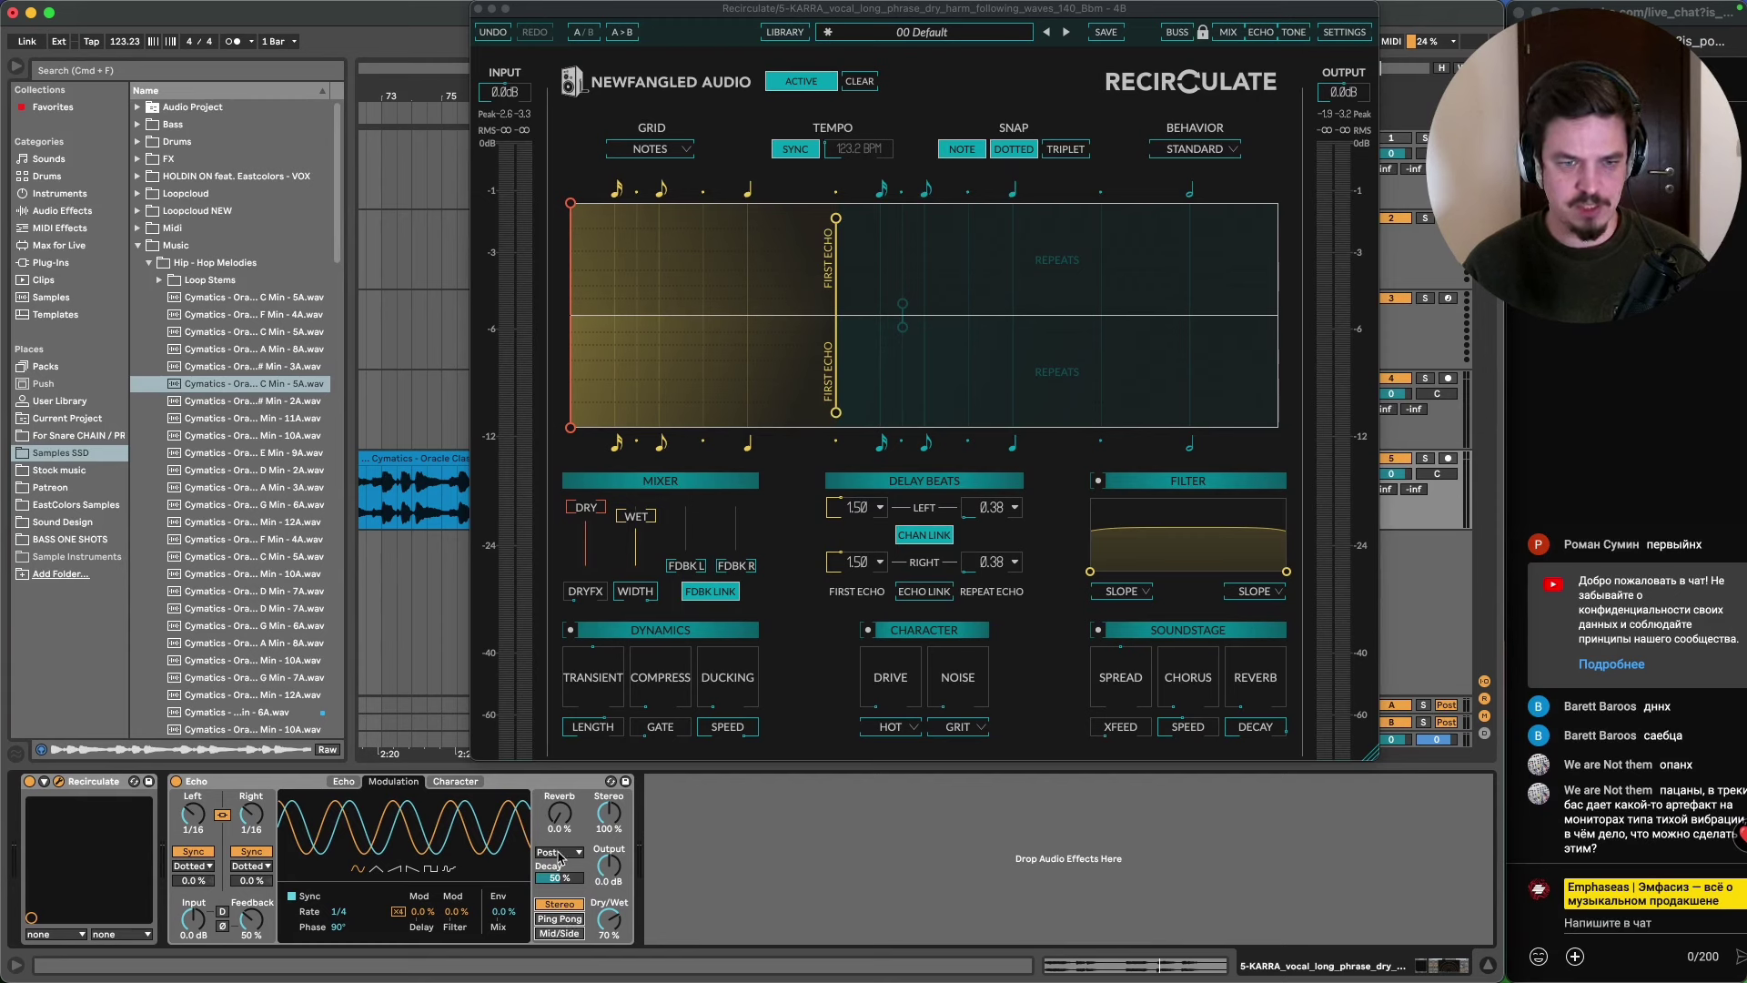
left_click_drag(624, 814, 624, 873)
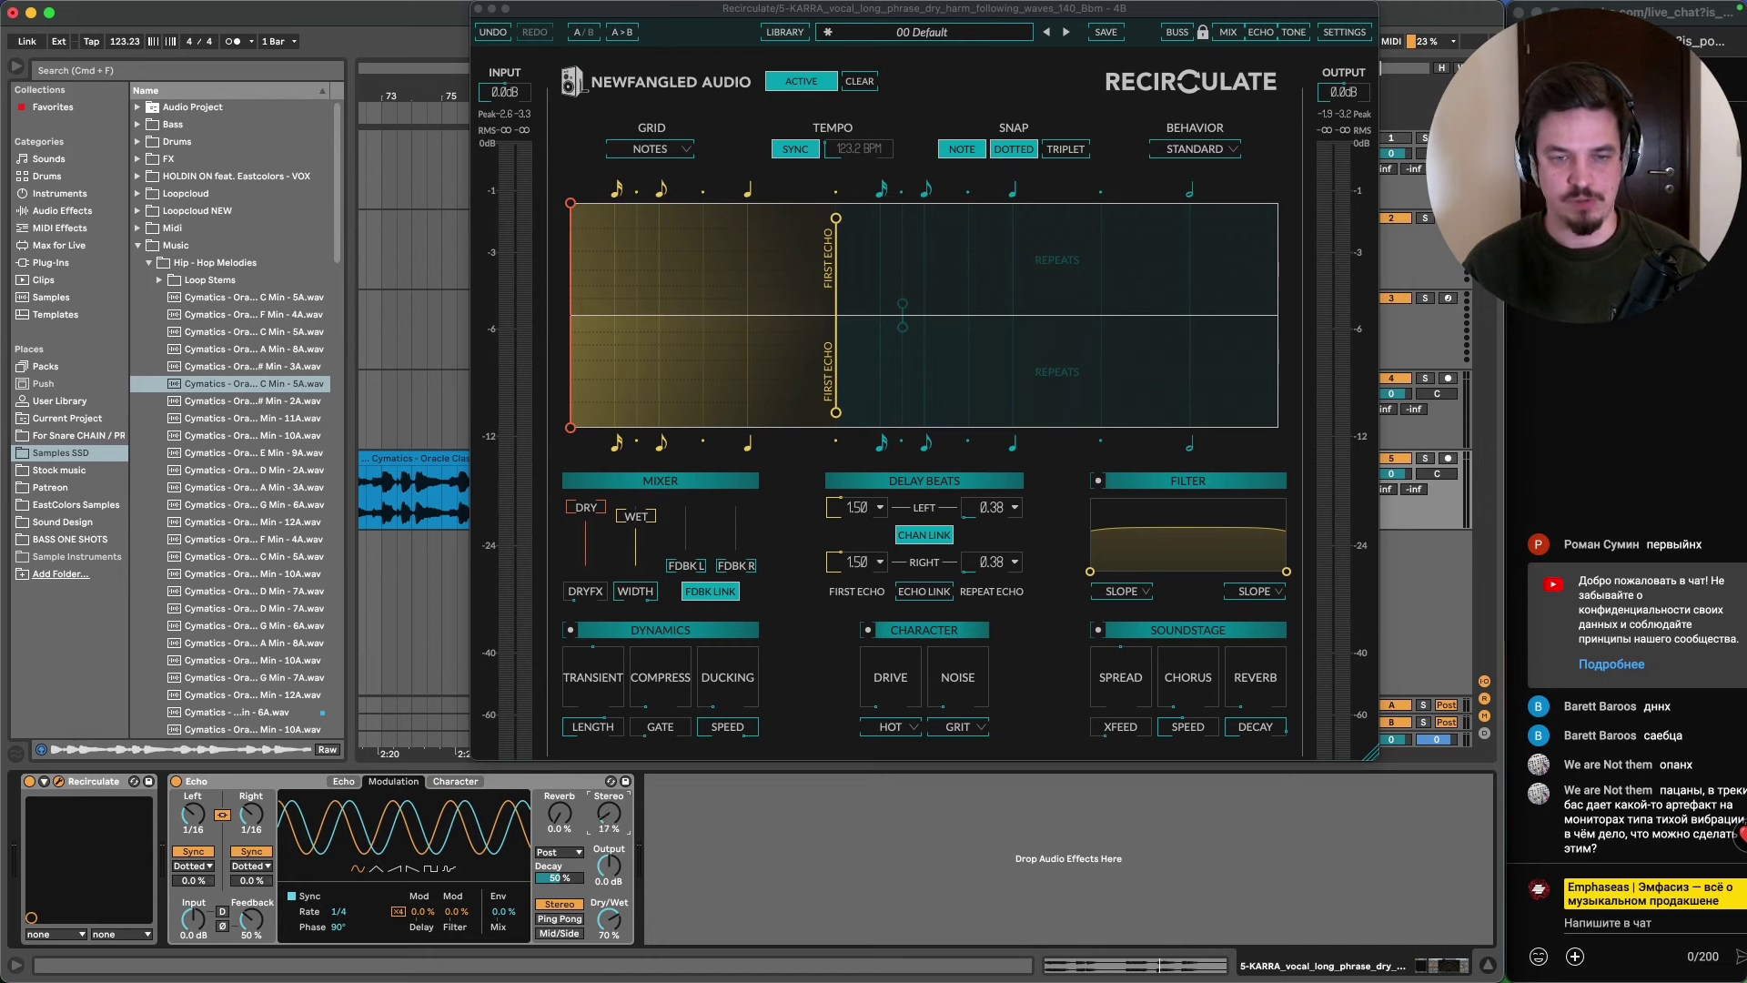
double_click(608, 817)
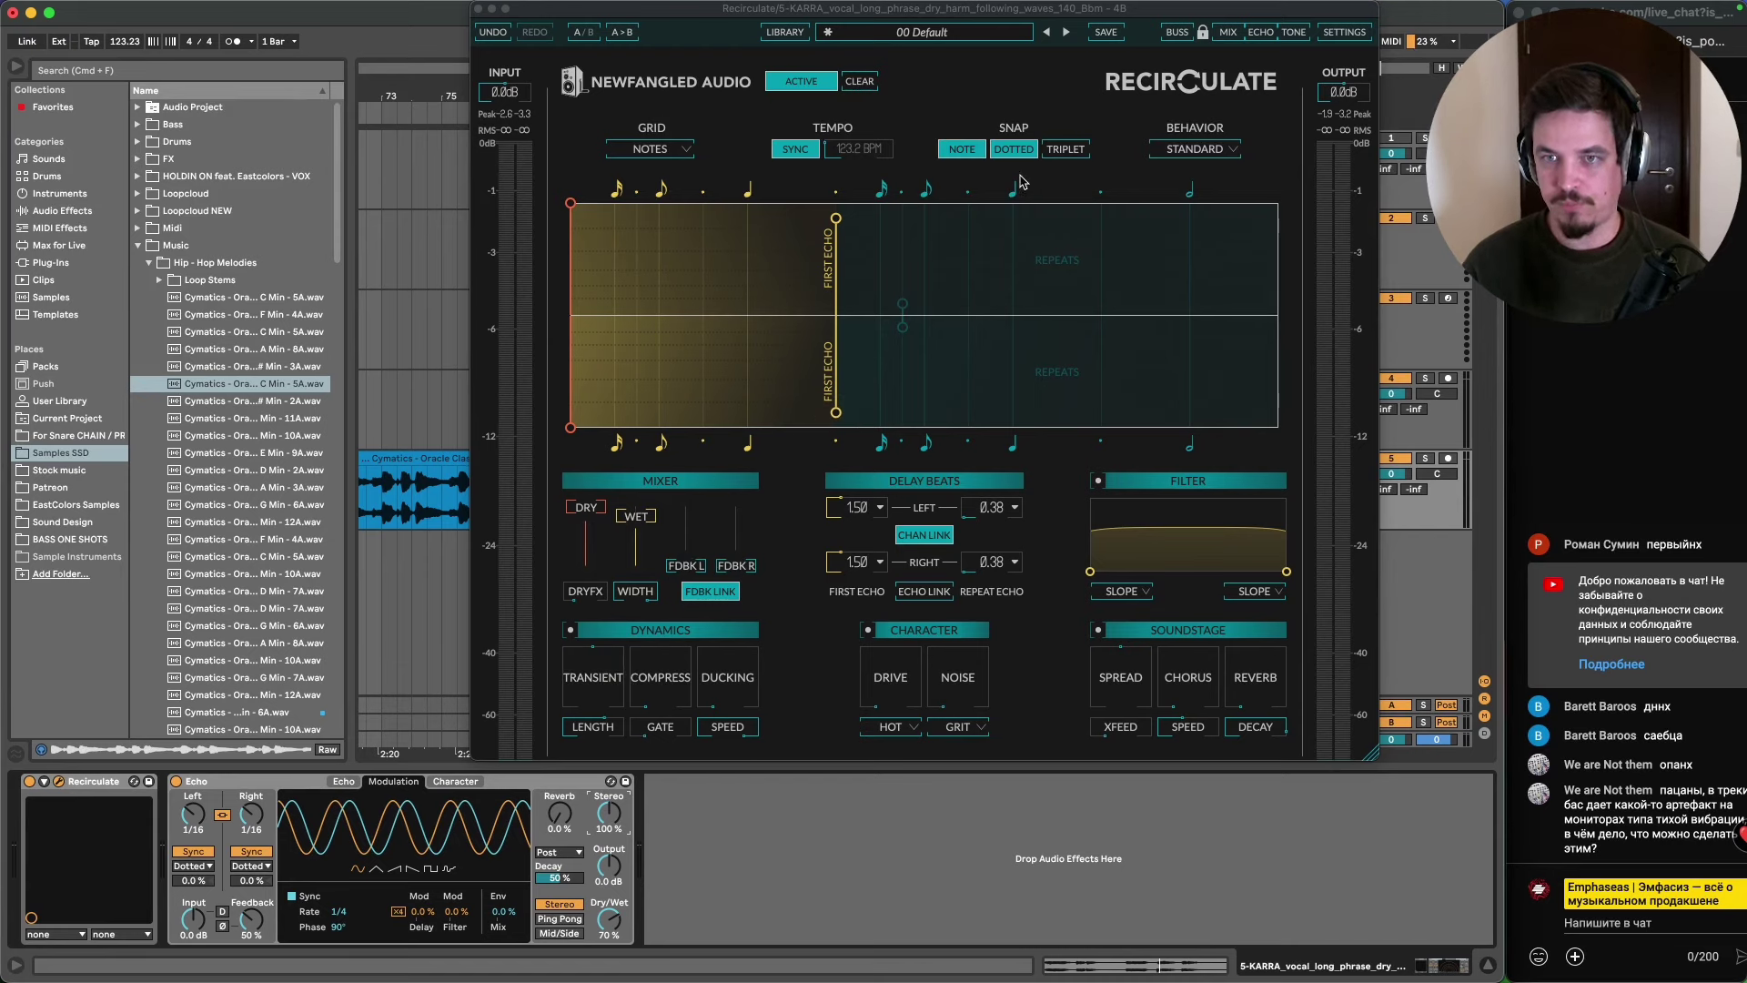
- Review Recirculate's behavior modes and switch from Standard to Pitch Warp
left_click(1194, 151)
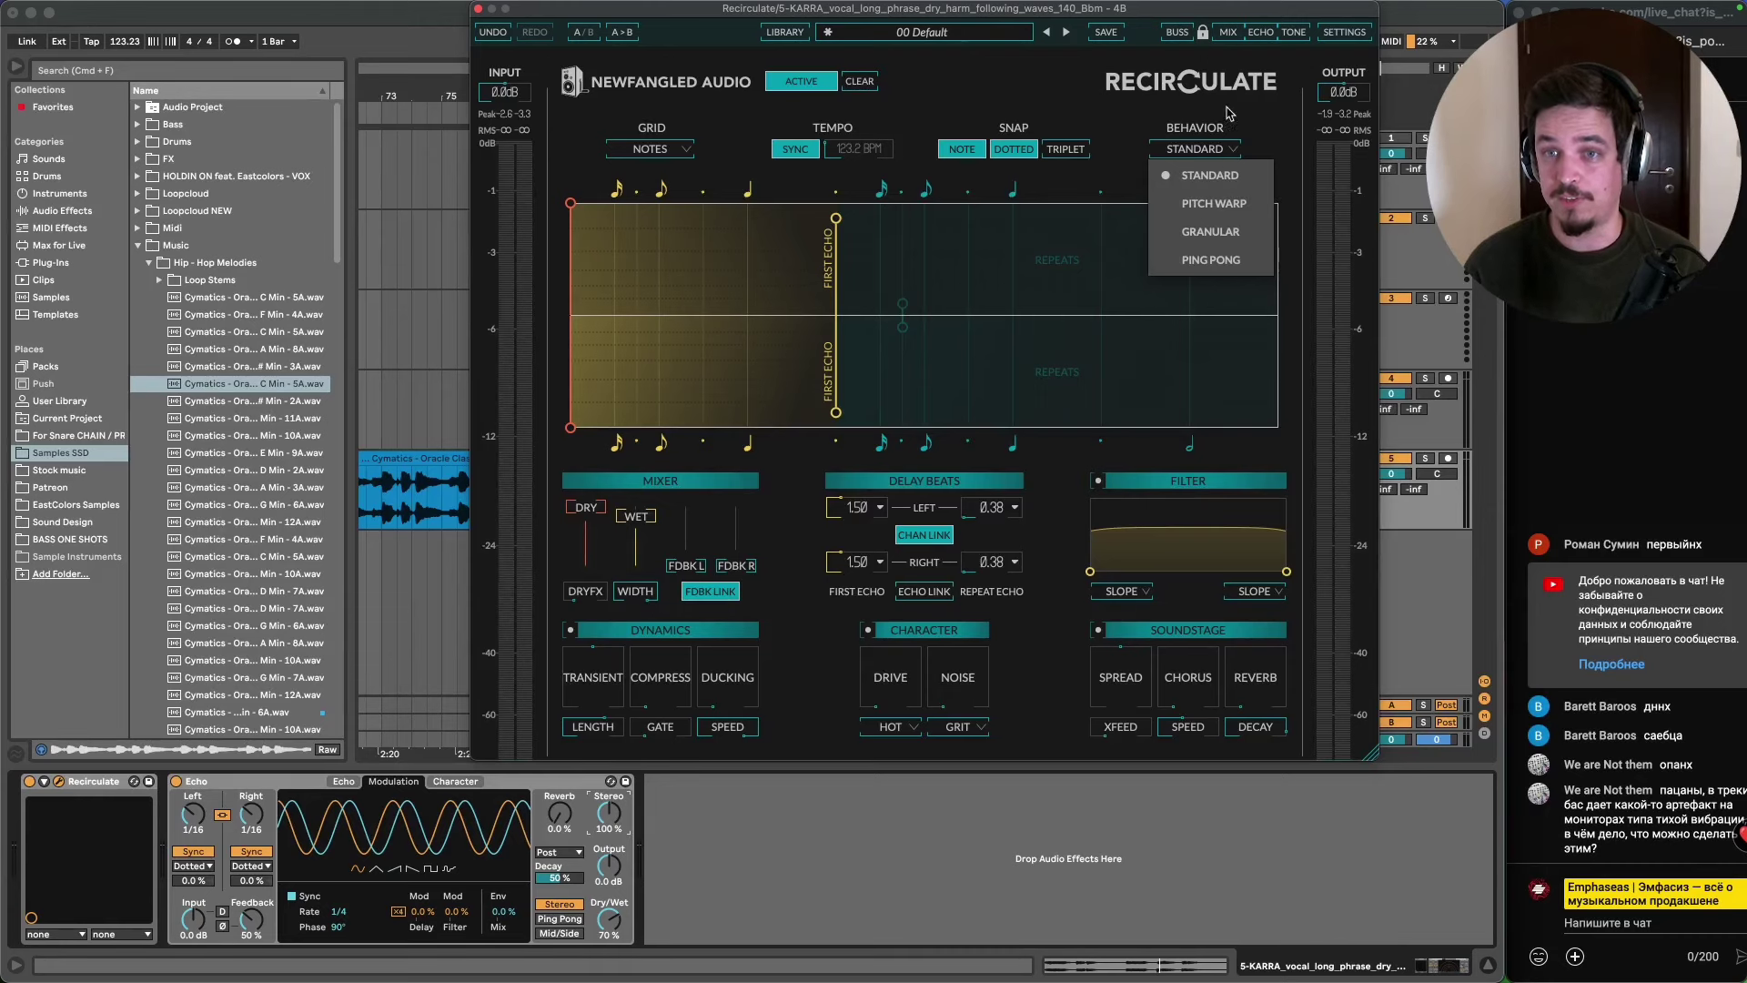
left_click(1208, 173)
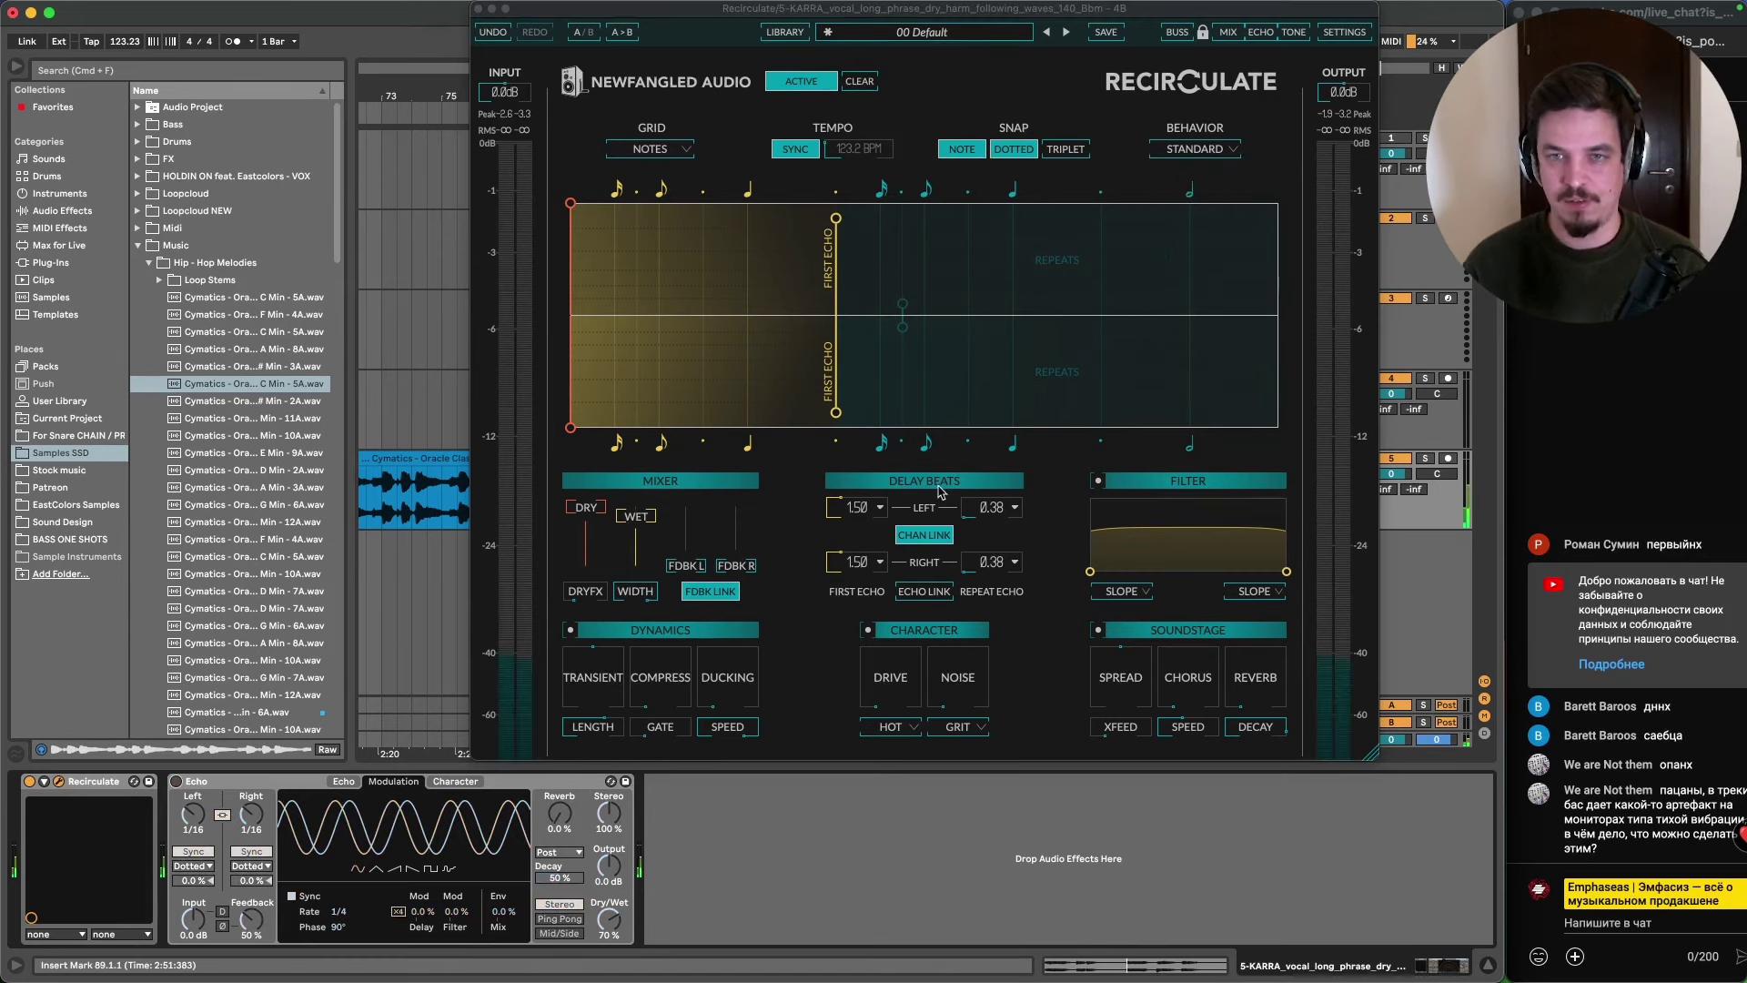
left_click(1203, 147)
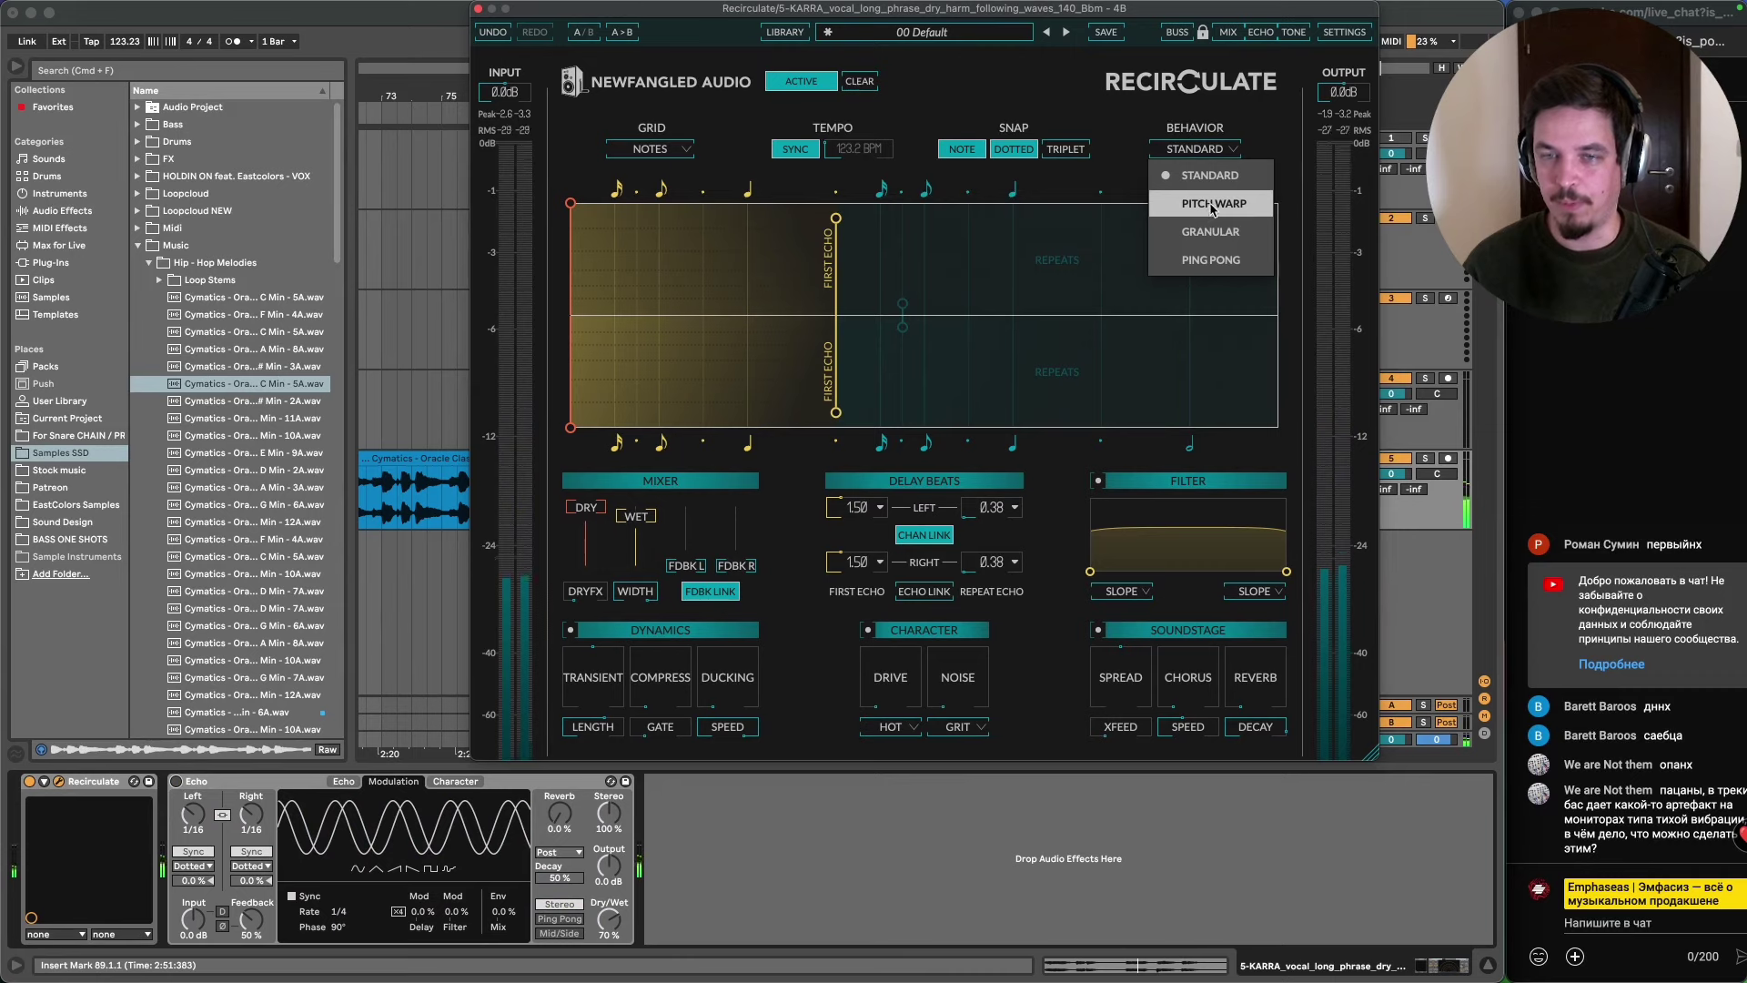
left_click(1212, 204)
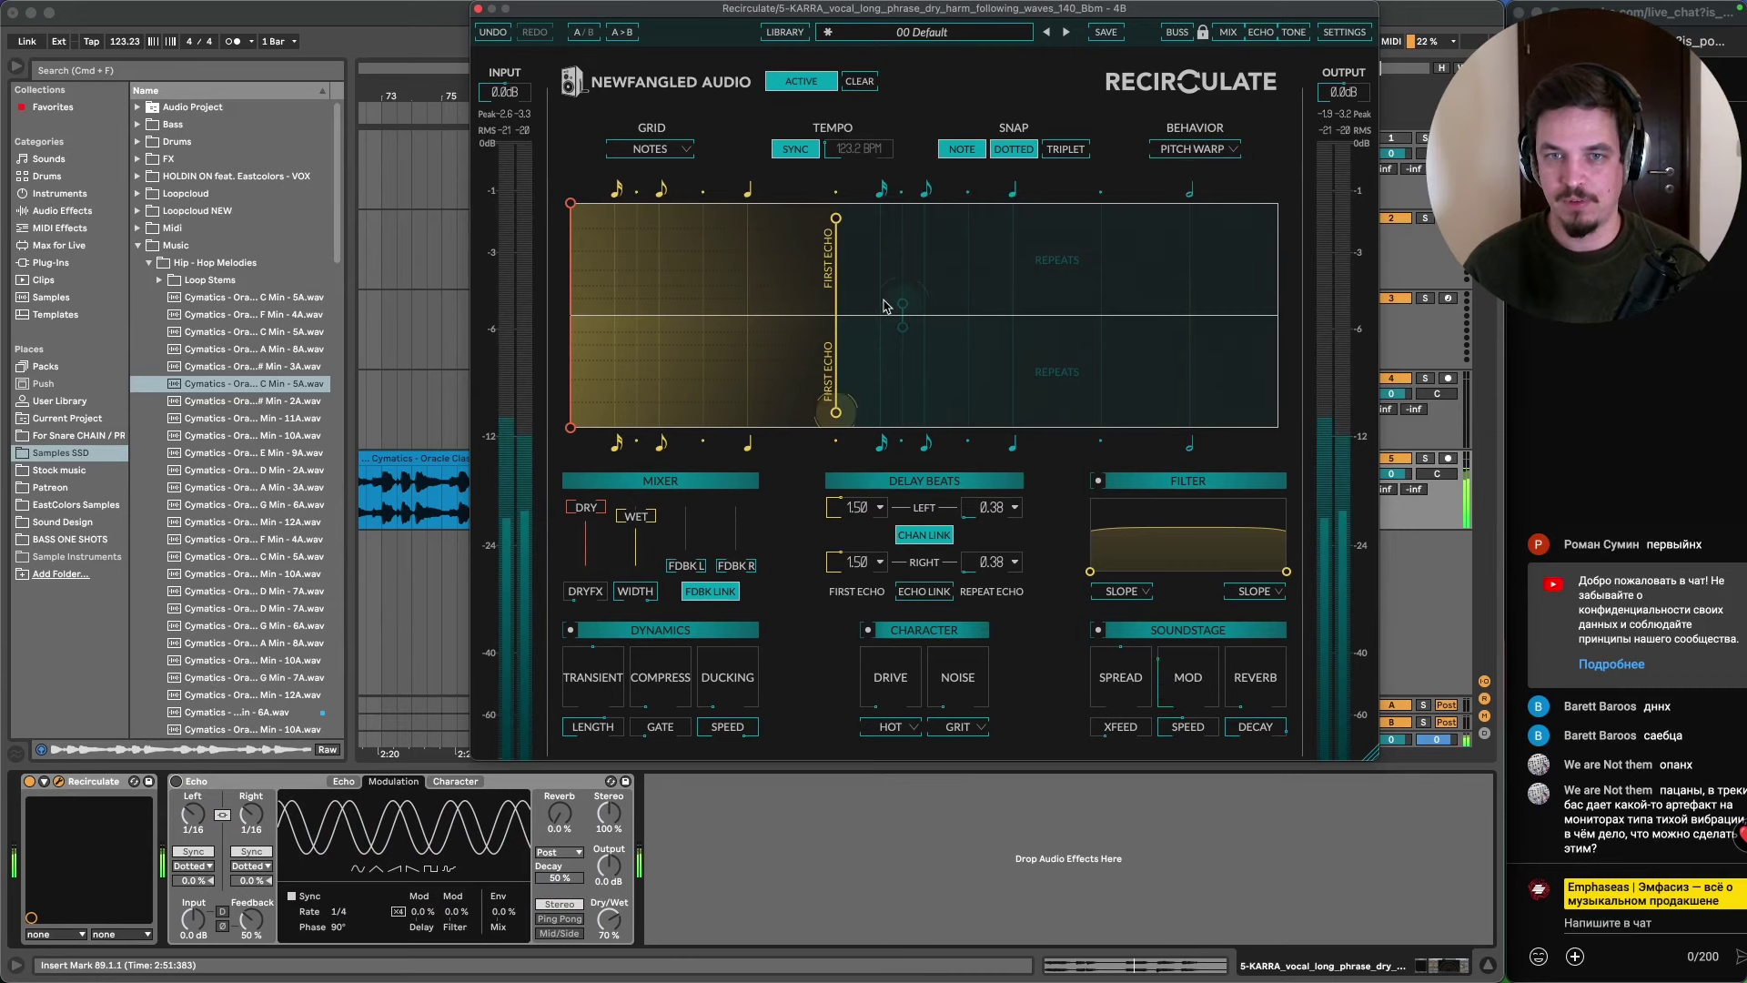
- Set Recirculate to 1/16 repeats with more feedback and a 1/8 first echo at -1 dB wet, with the dry signal fully down
left_click_drag(902, 304, 875, 244)
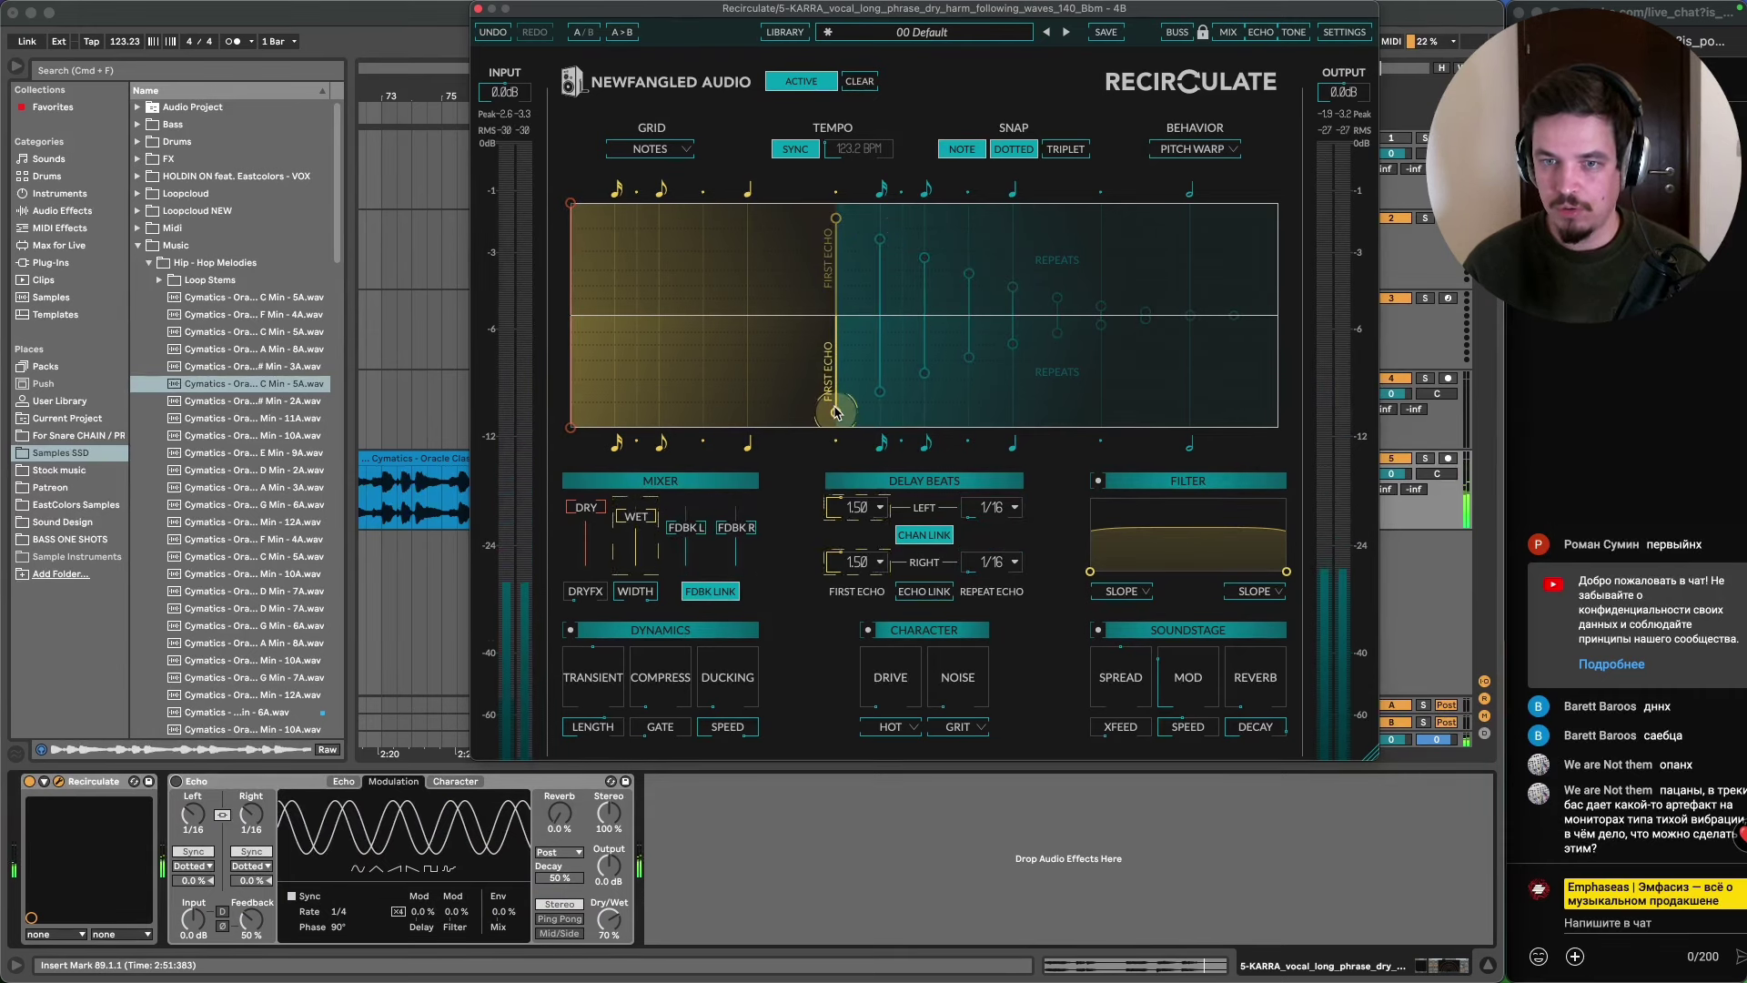
left_click_drag(835, 412, 659, 429)
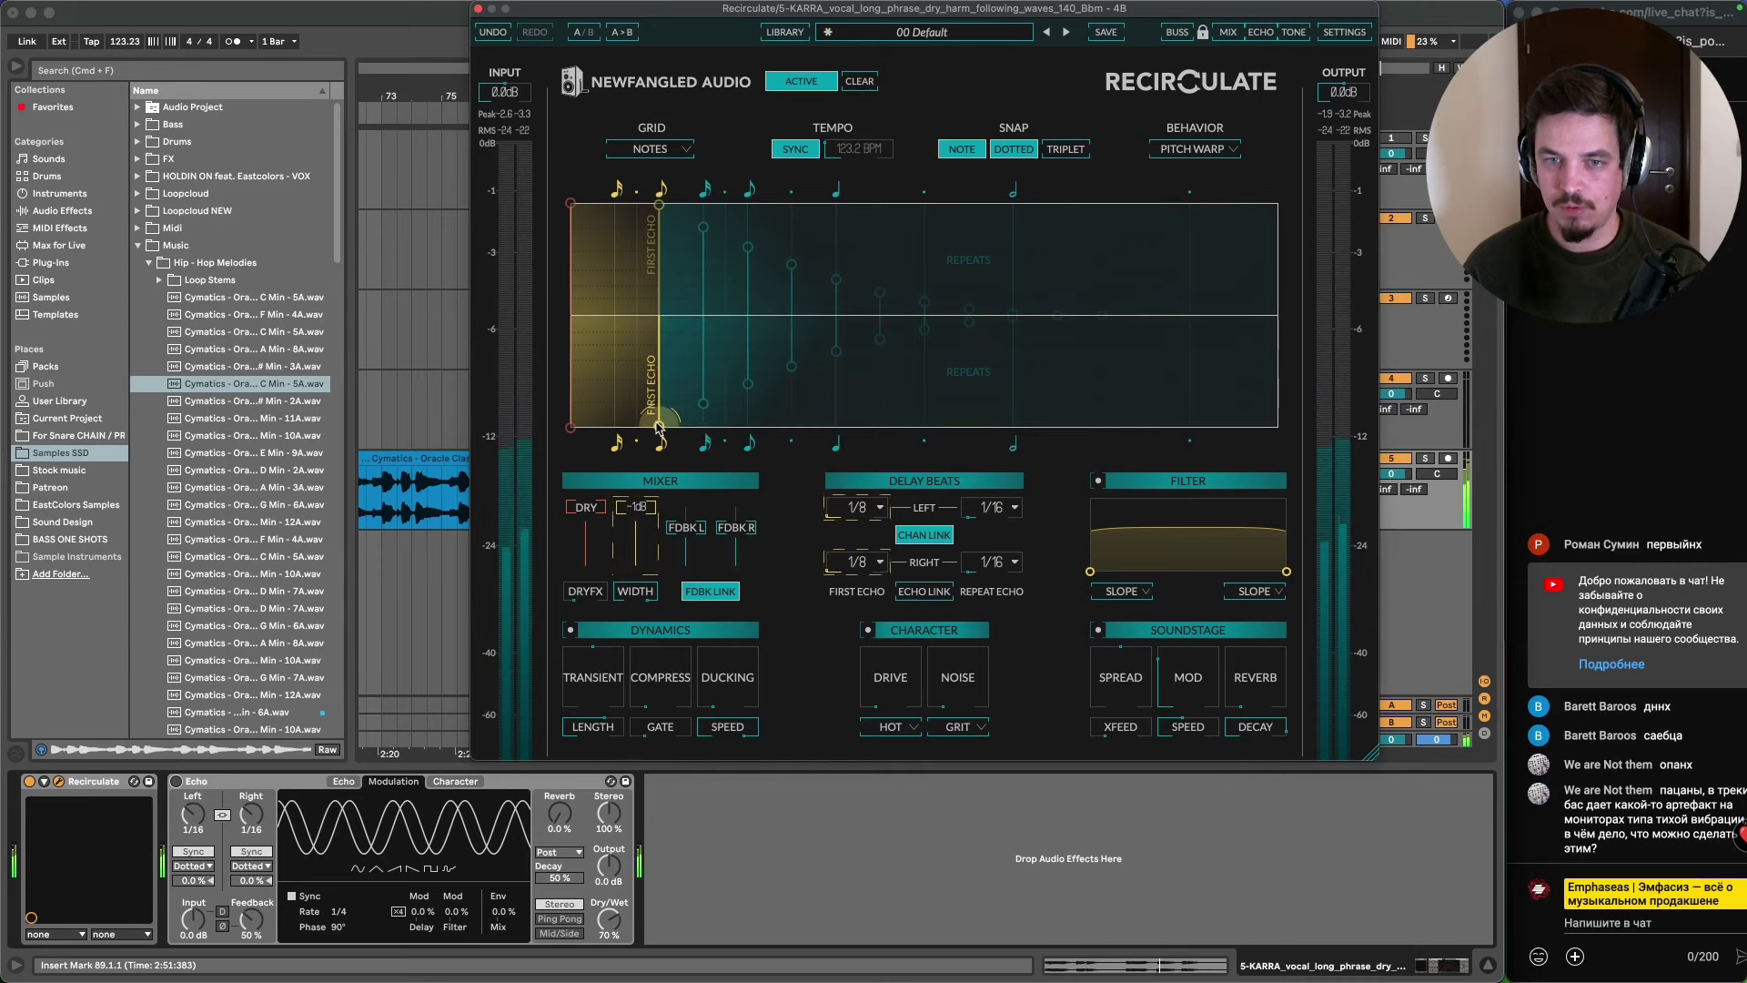
left_click_drag(585, 526, 585, 572)
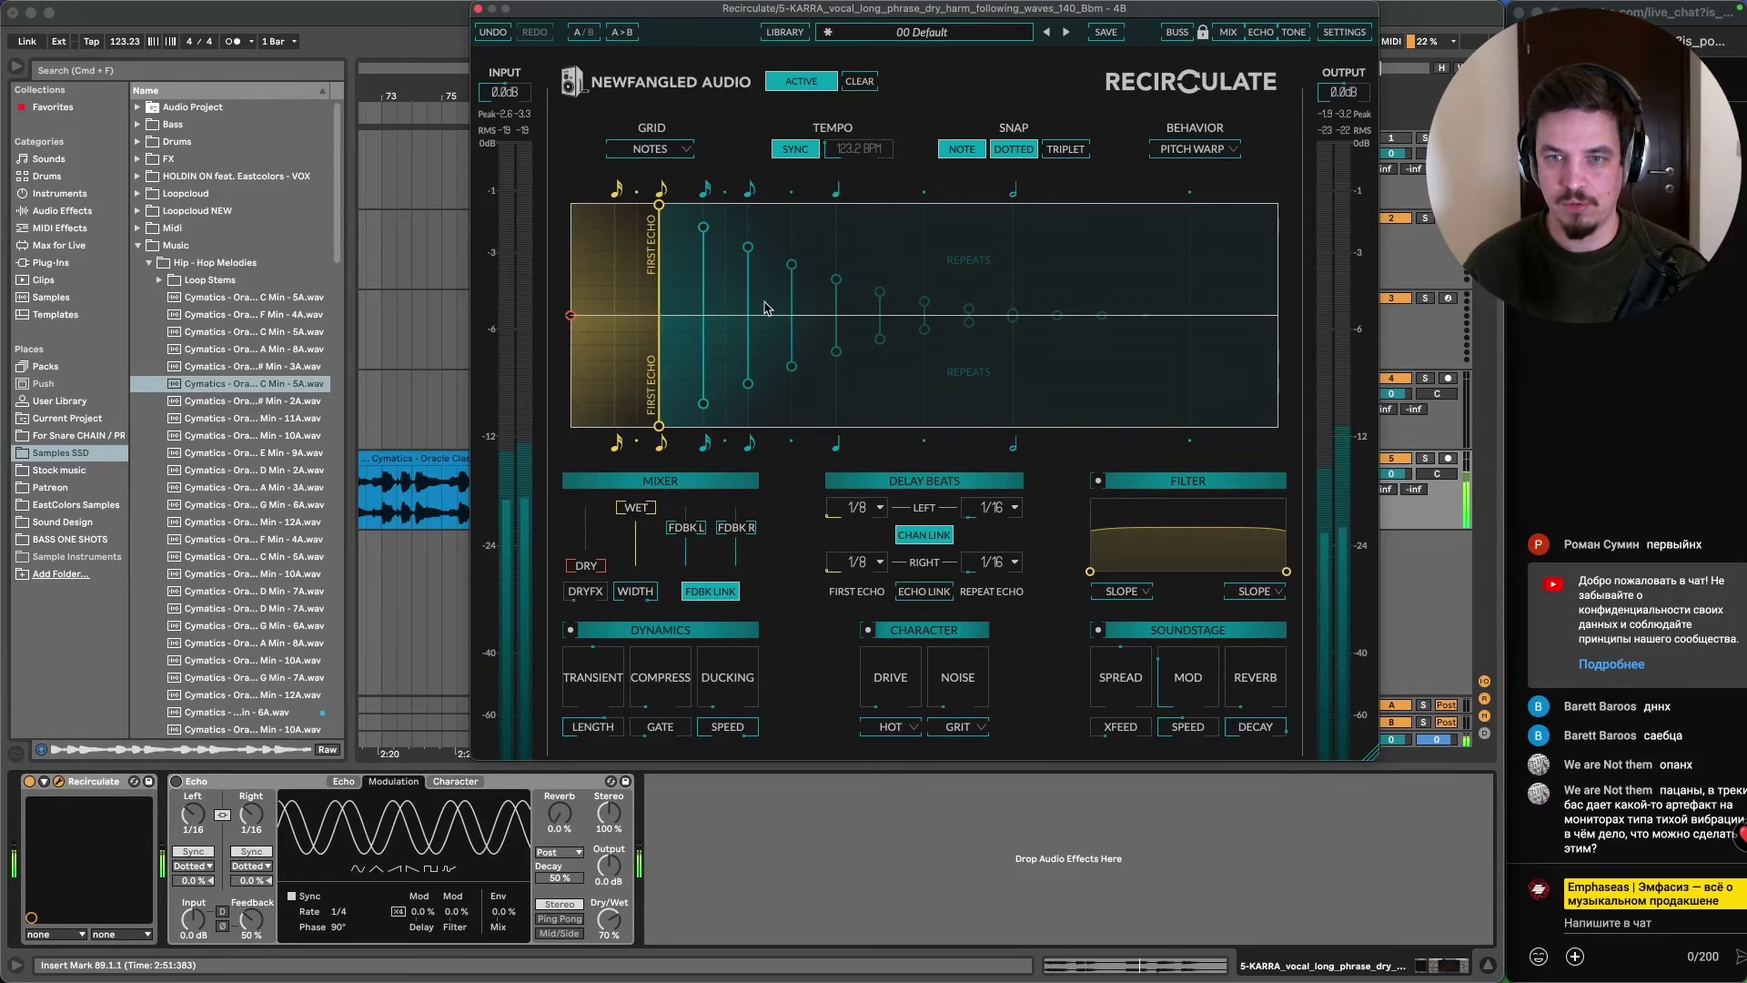
- Audition Recirculate's Pitch Warp repeats at 0.12, 0.83 and 1.42 beats, and bring them back to 0.15 beats during playback
left_click_drag(704, 401, 684, 430)
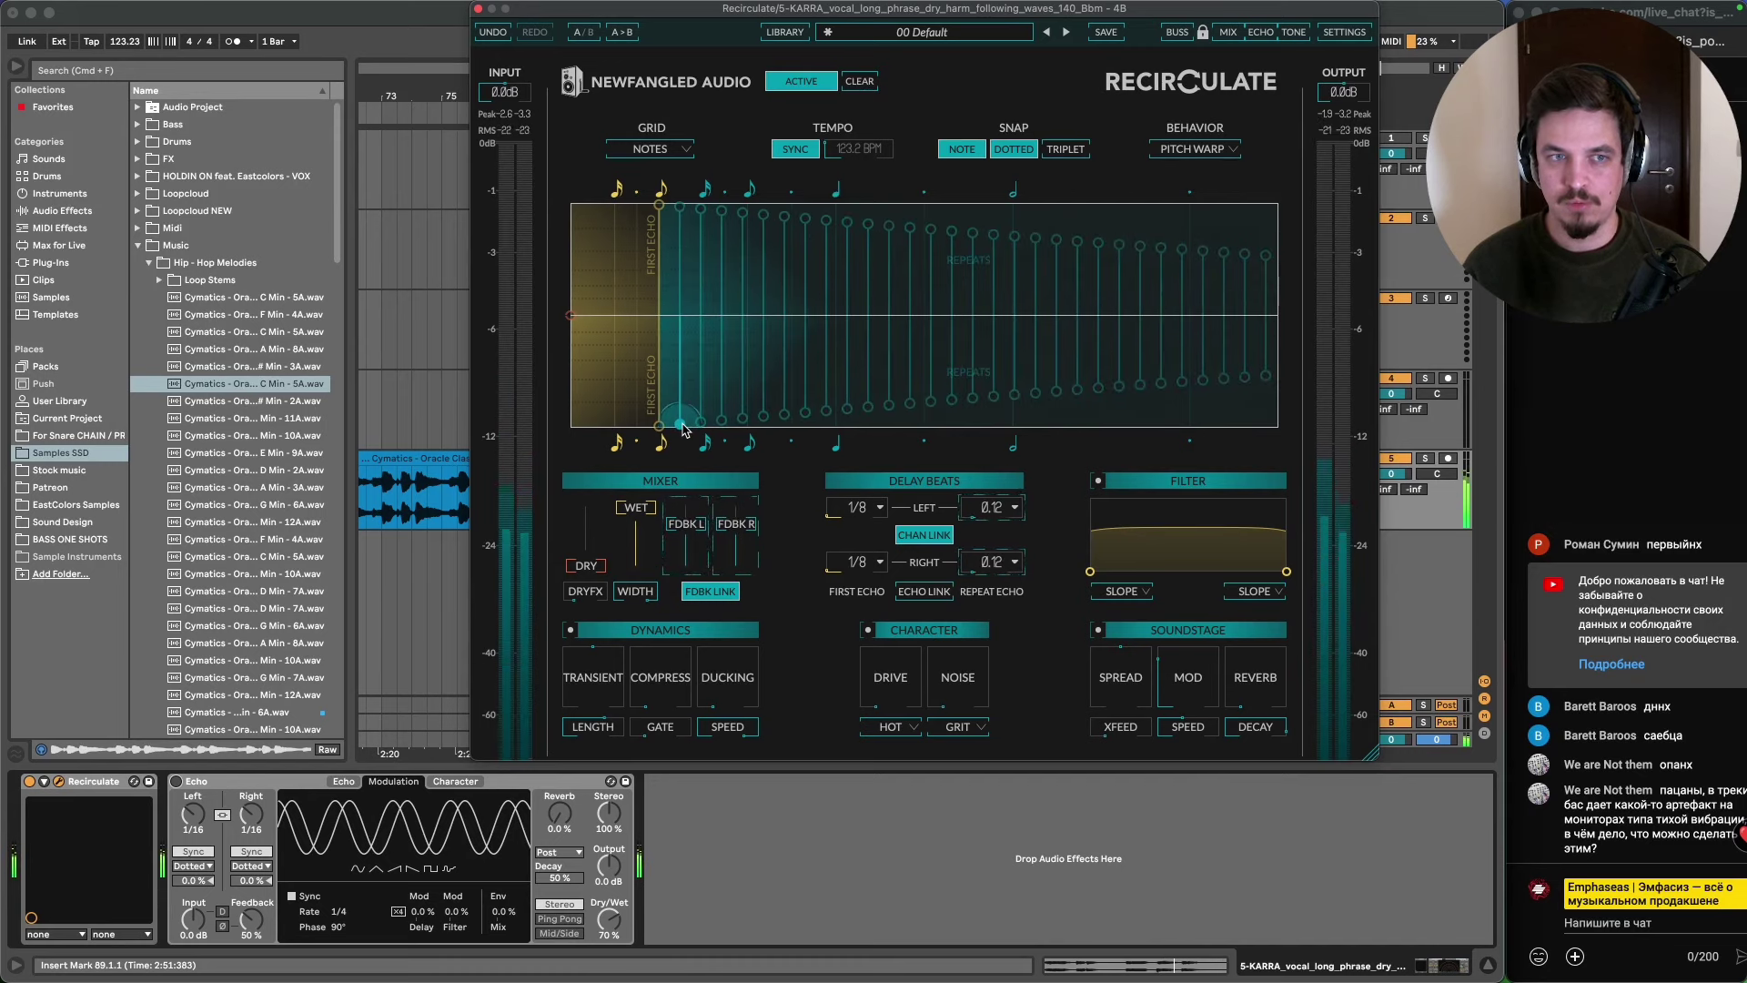
left_click_drag(684, 429, 821, 414)
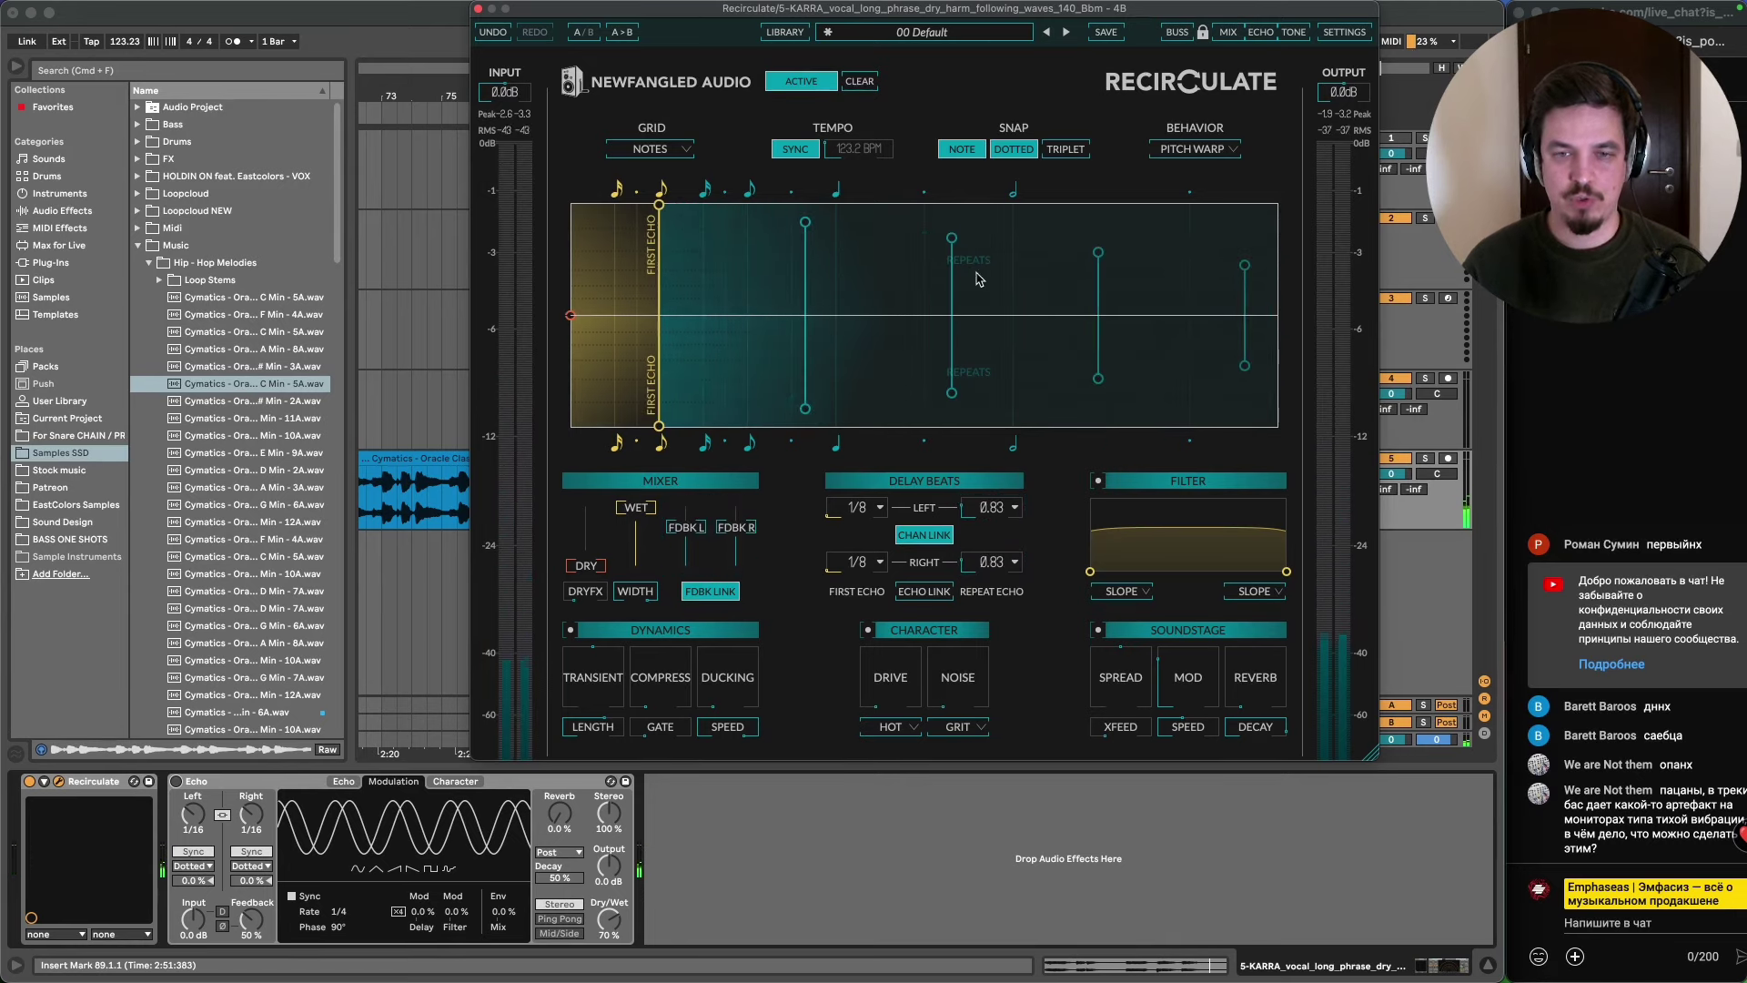
key("space")
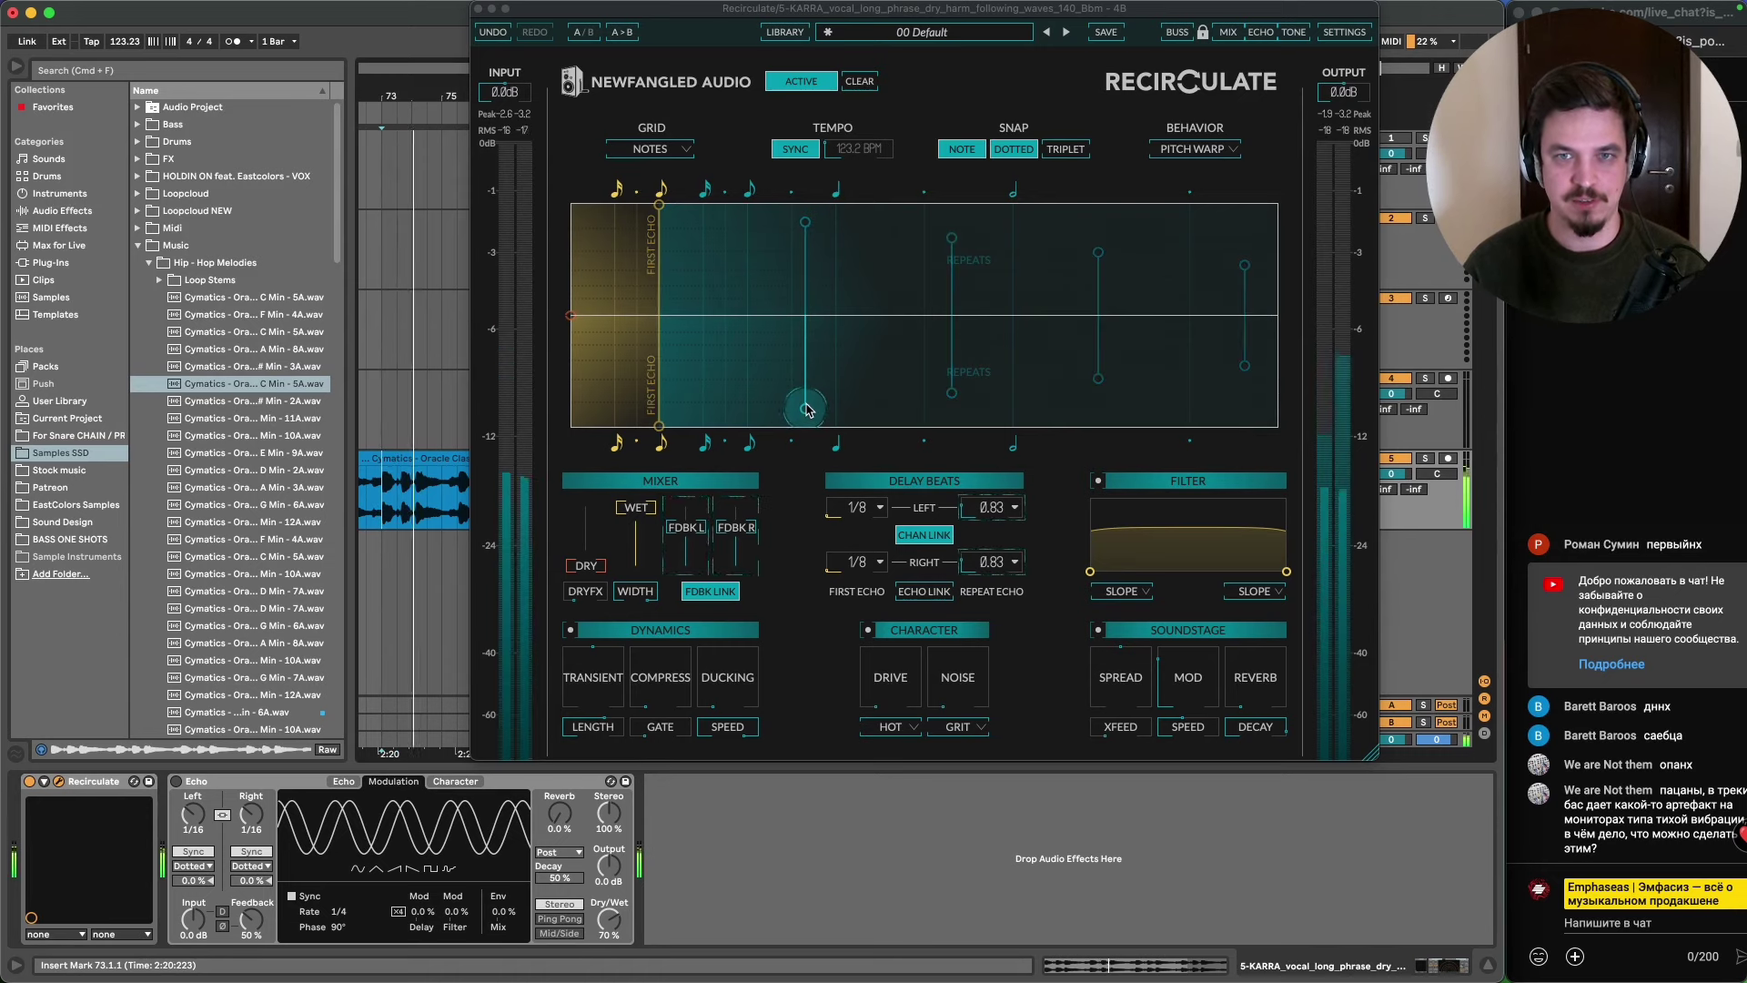
left_click_drag(806, 410, 911, 370)
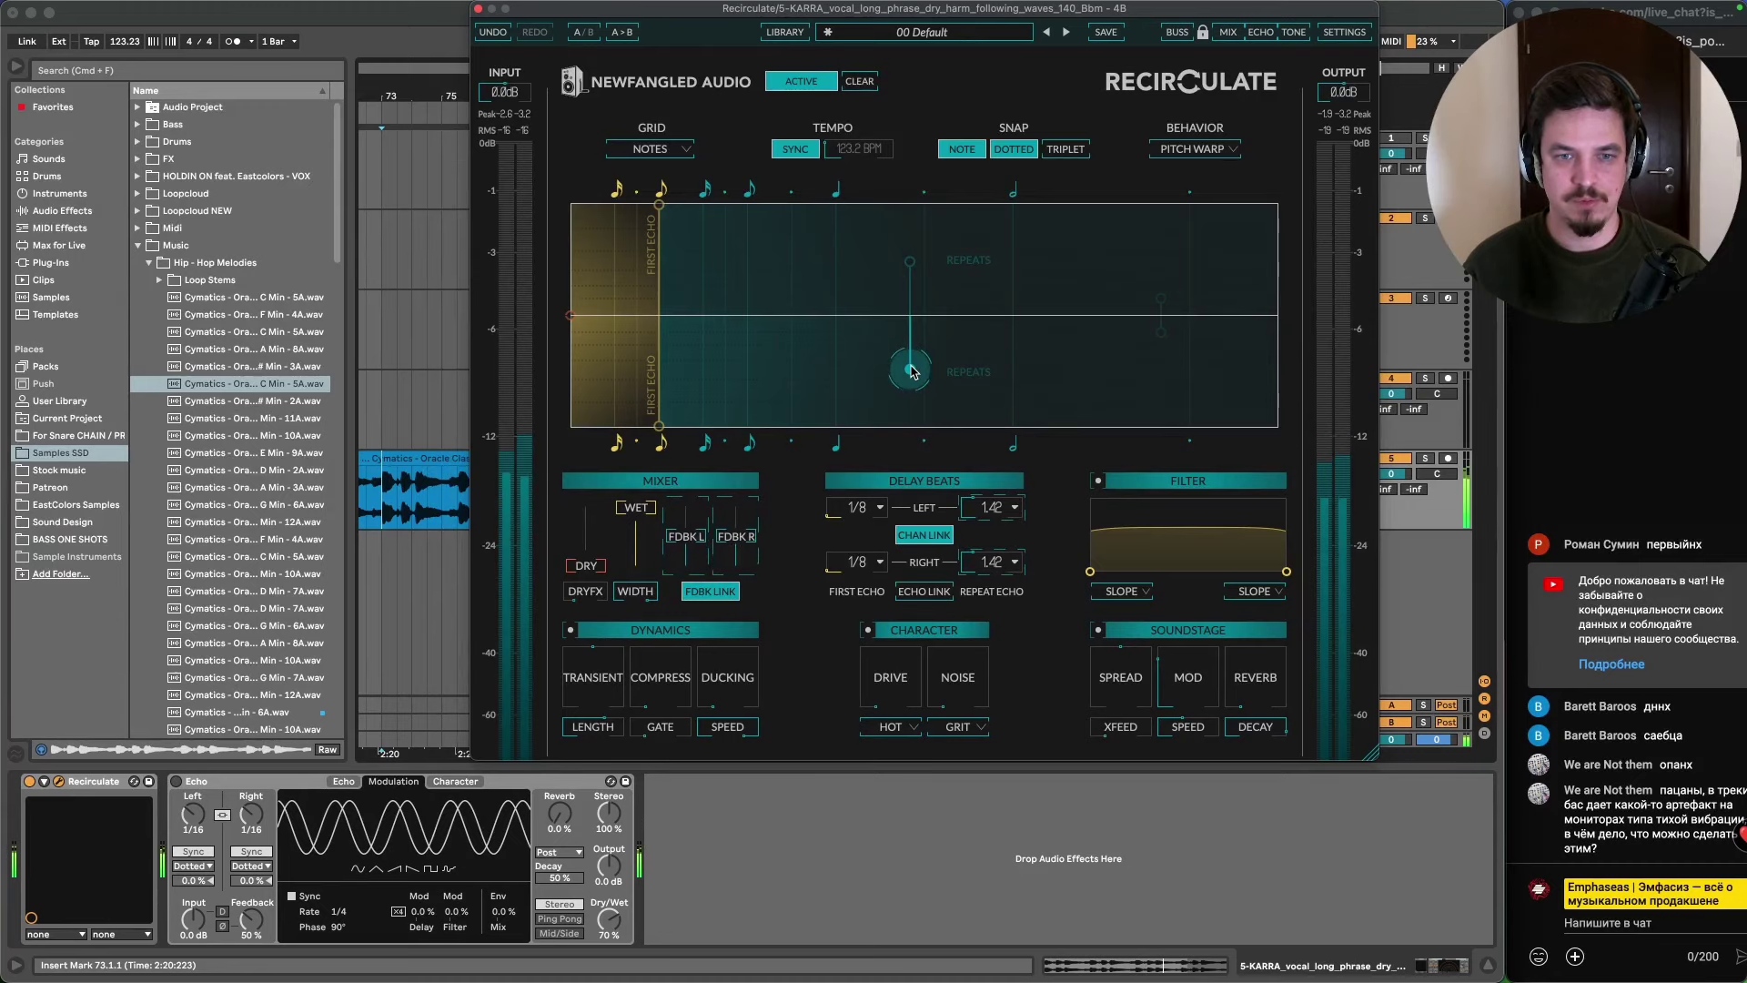
left_click_drag(912, 371, 795, 360)
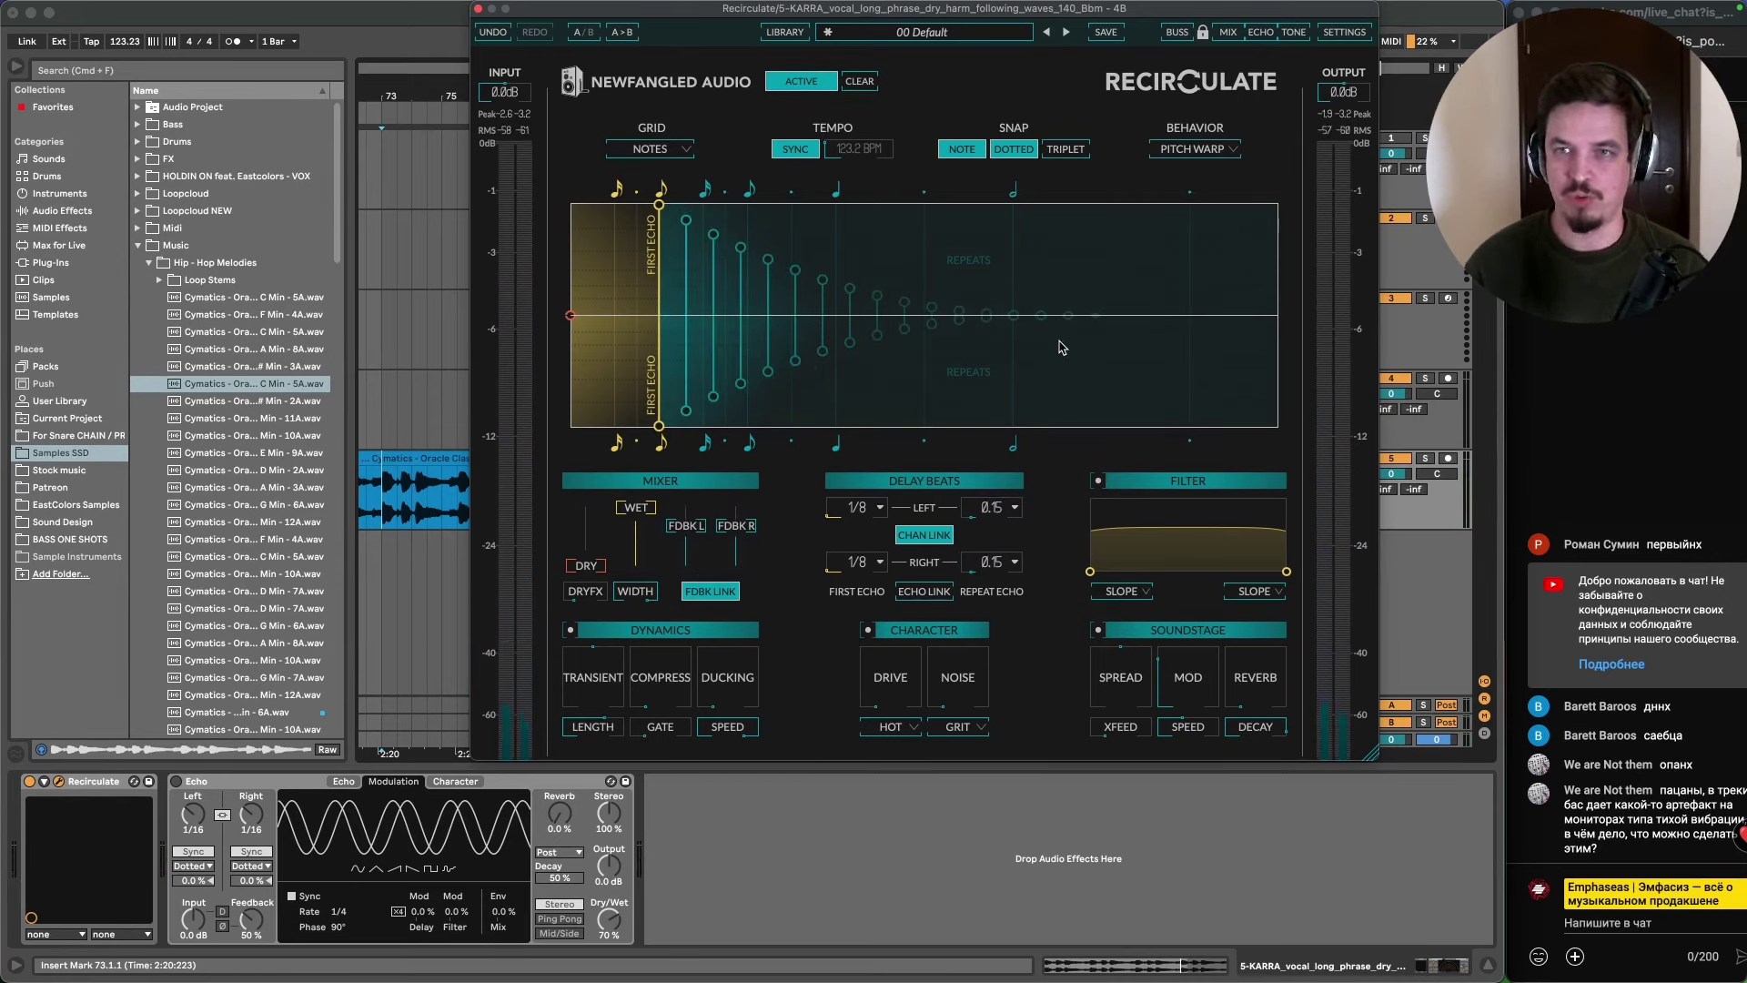
- Switch Recirculate to Granular behavior and, with the vocal clip looping, set the repeats to dotted 1/8 with full feedback
left_click(1210, 153)
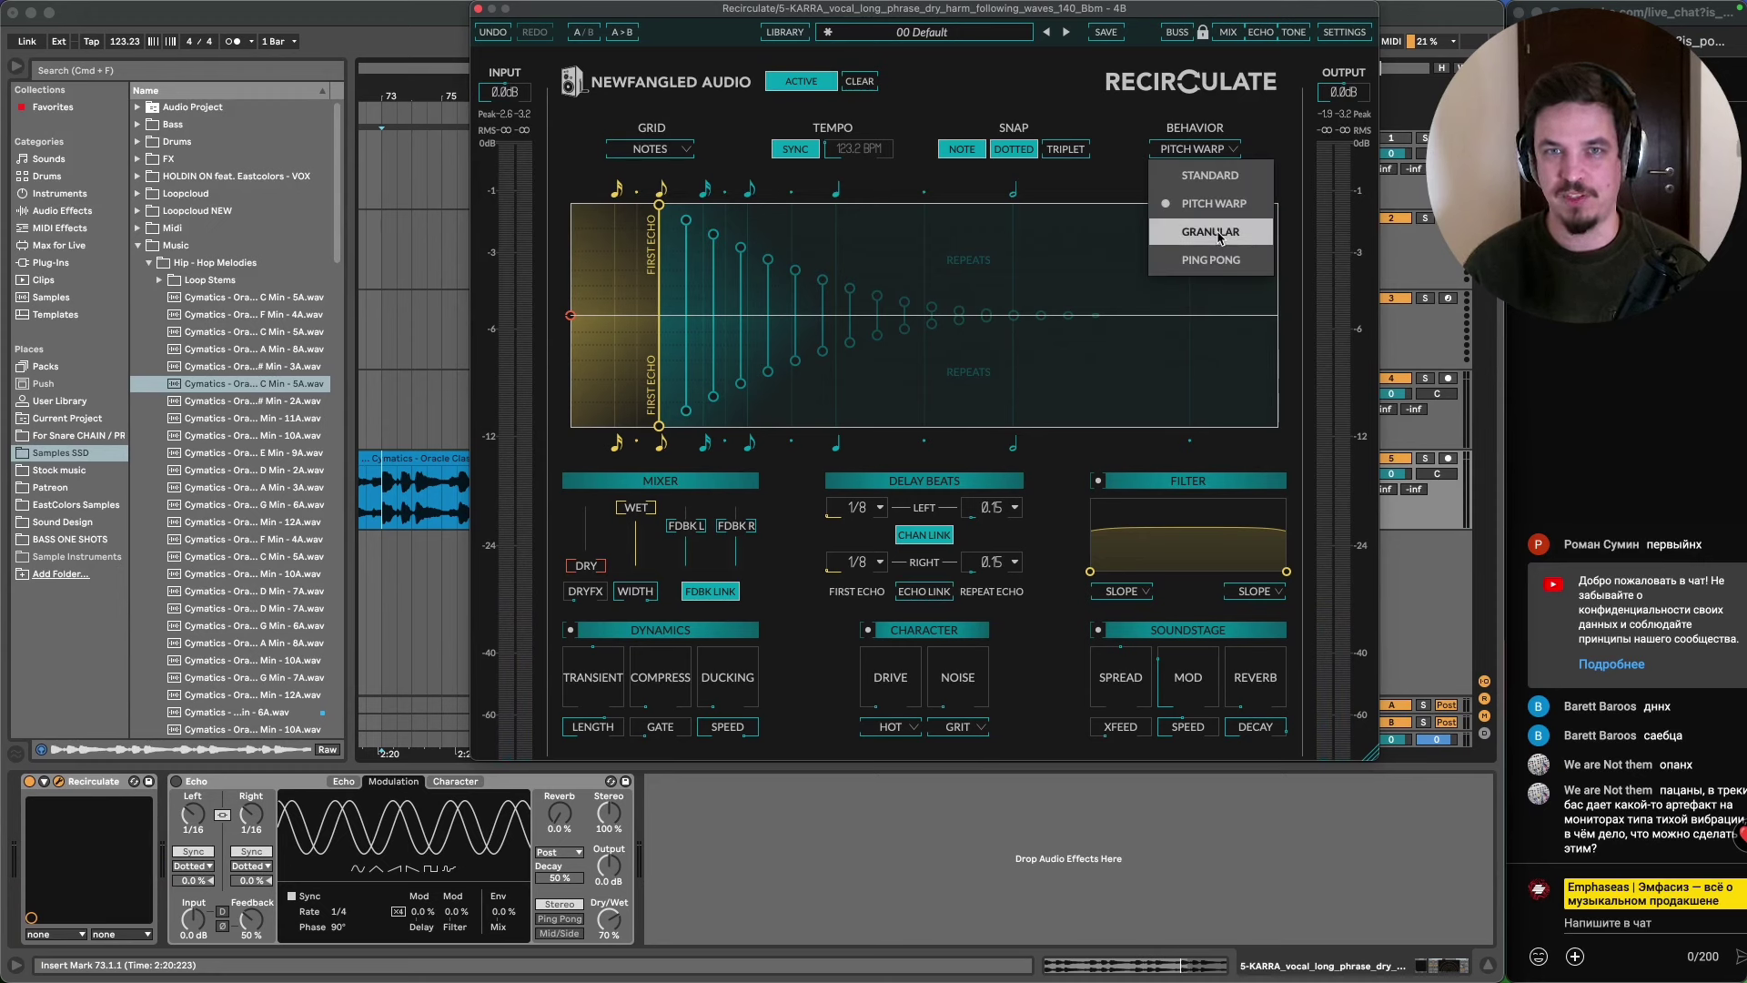
left_click(1219, 235)
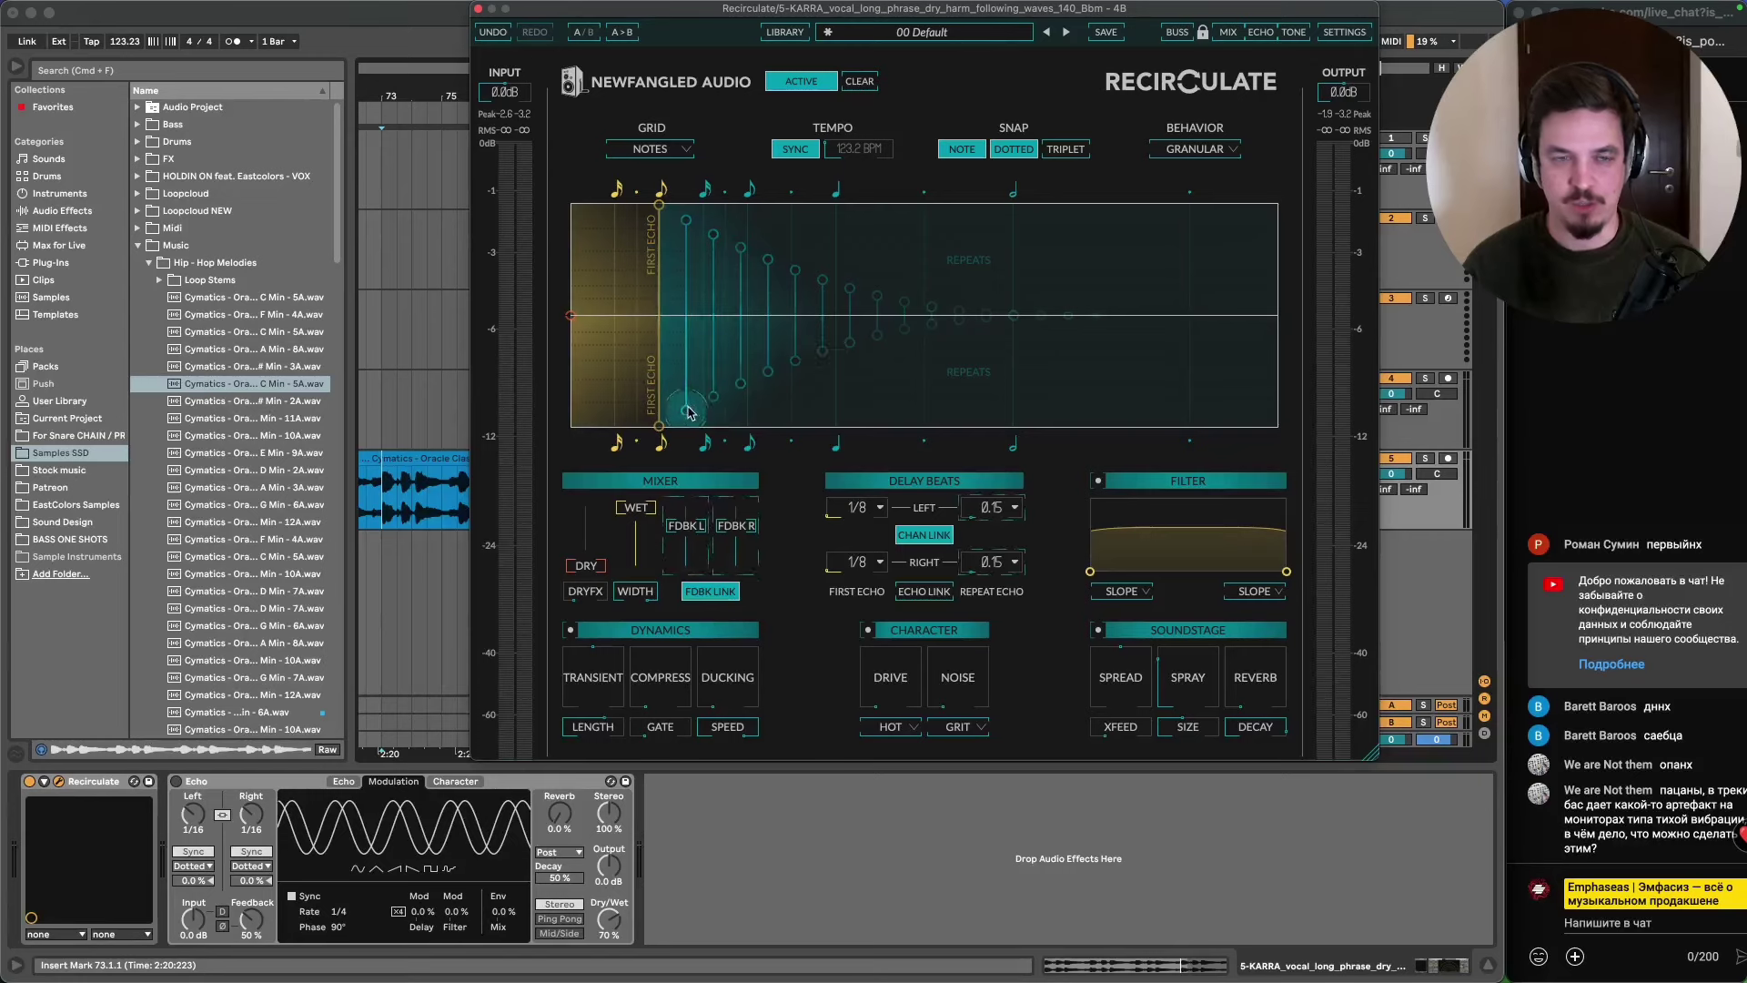
mouse_move(688, 412)
left_mouse_down()
mouse_move(748, 405)
mouse_move(702, 417)
left_mouse_up()
left_click_drag(831, 15, 814, 139)
left_click(789, 453)
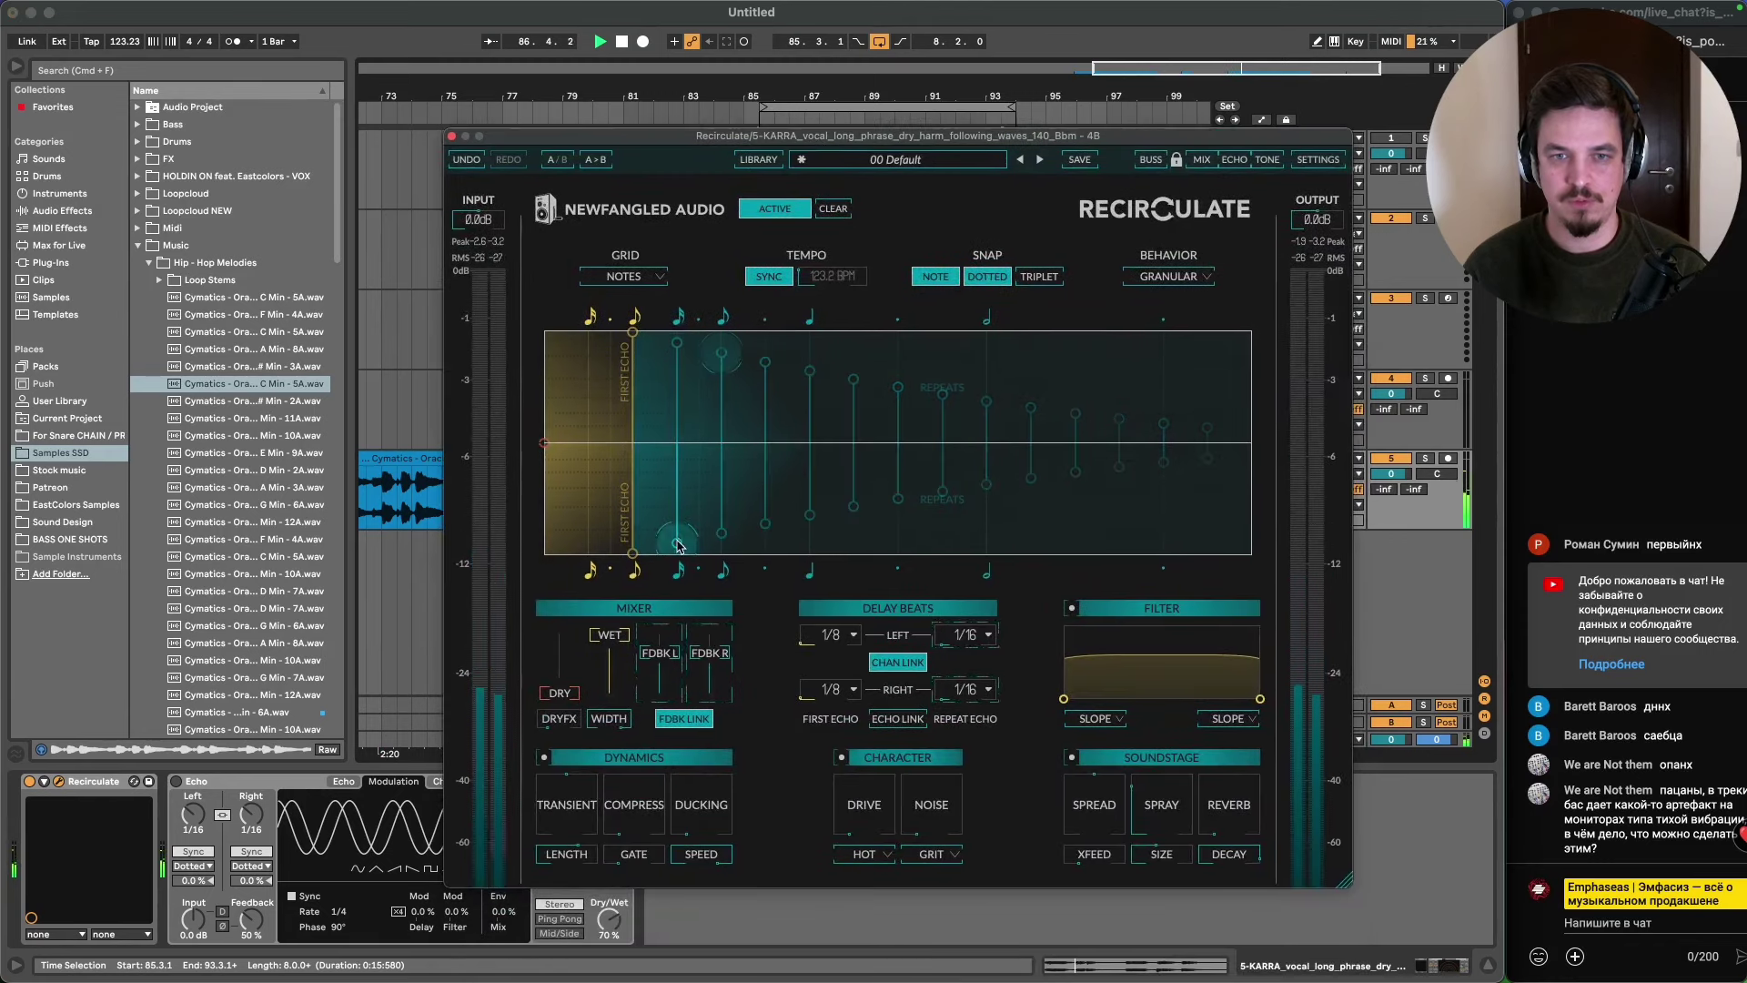
left_click_drag(677, 542, 765, 564)
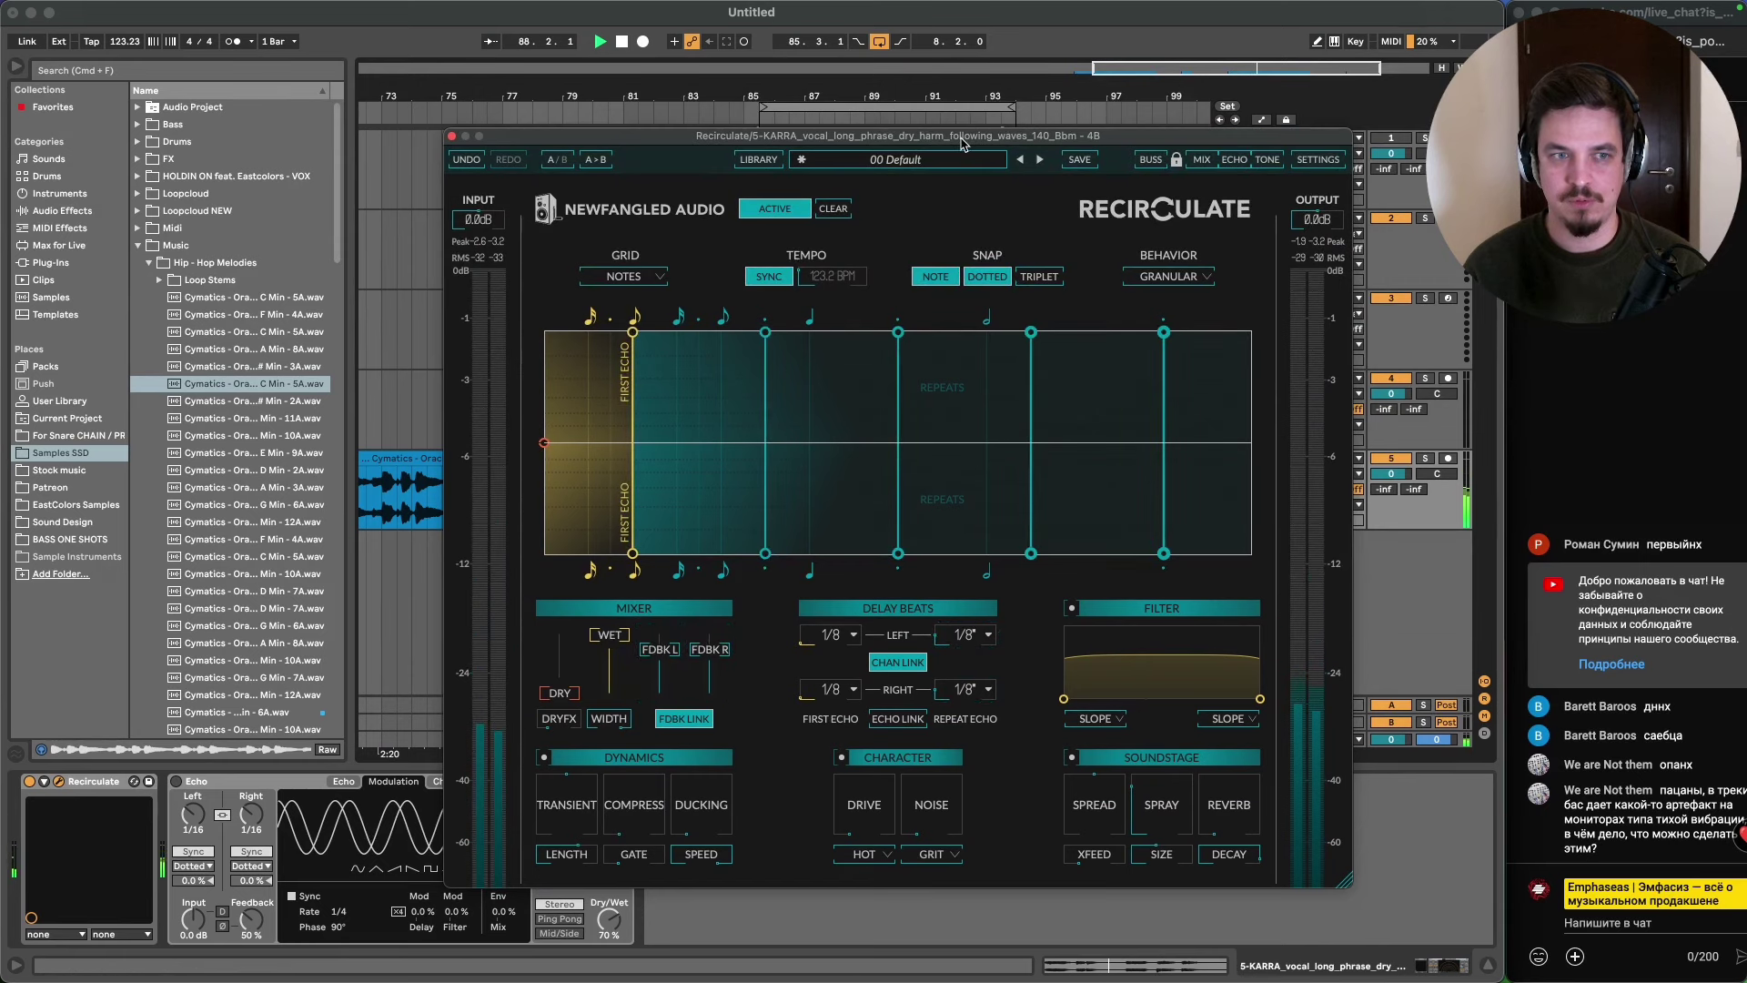
- Try the Standard behavior on the looped vocal for comparison and return to Granular
left_click(1170, 274)
left_click(1180, 300)
key("space")
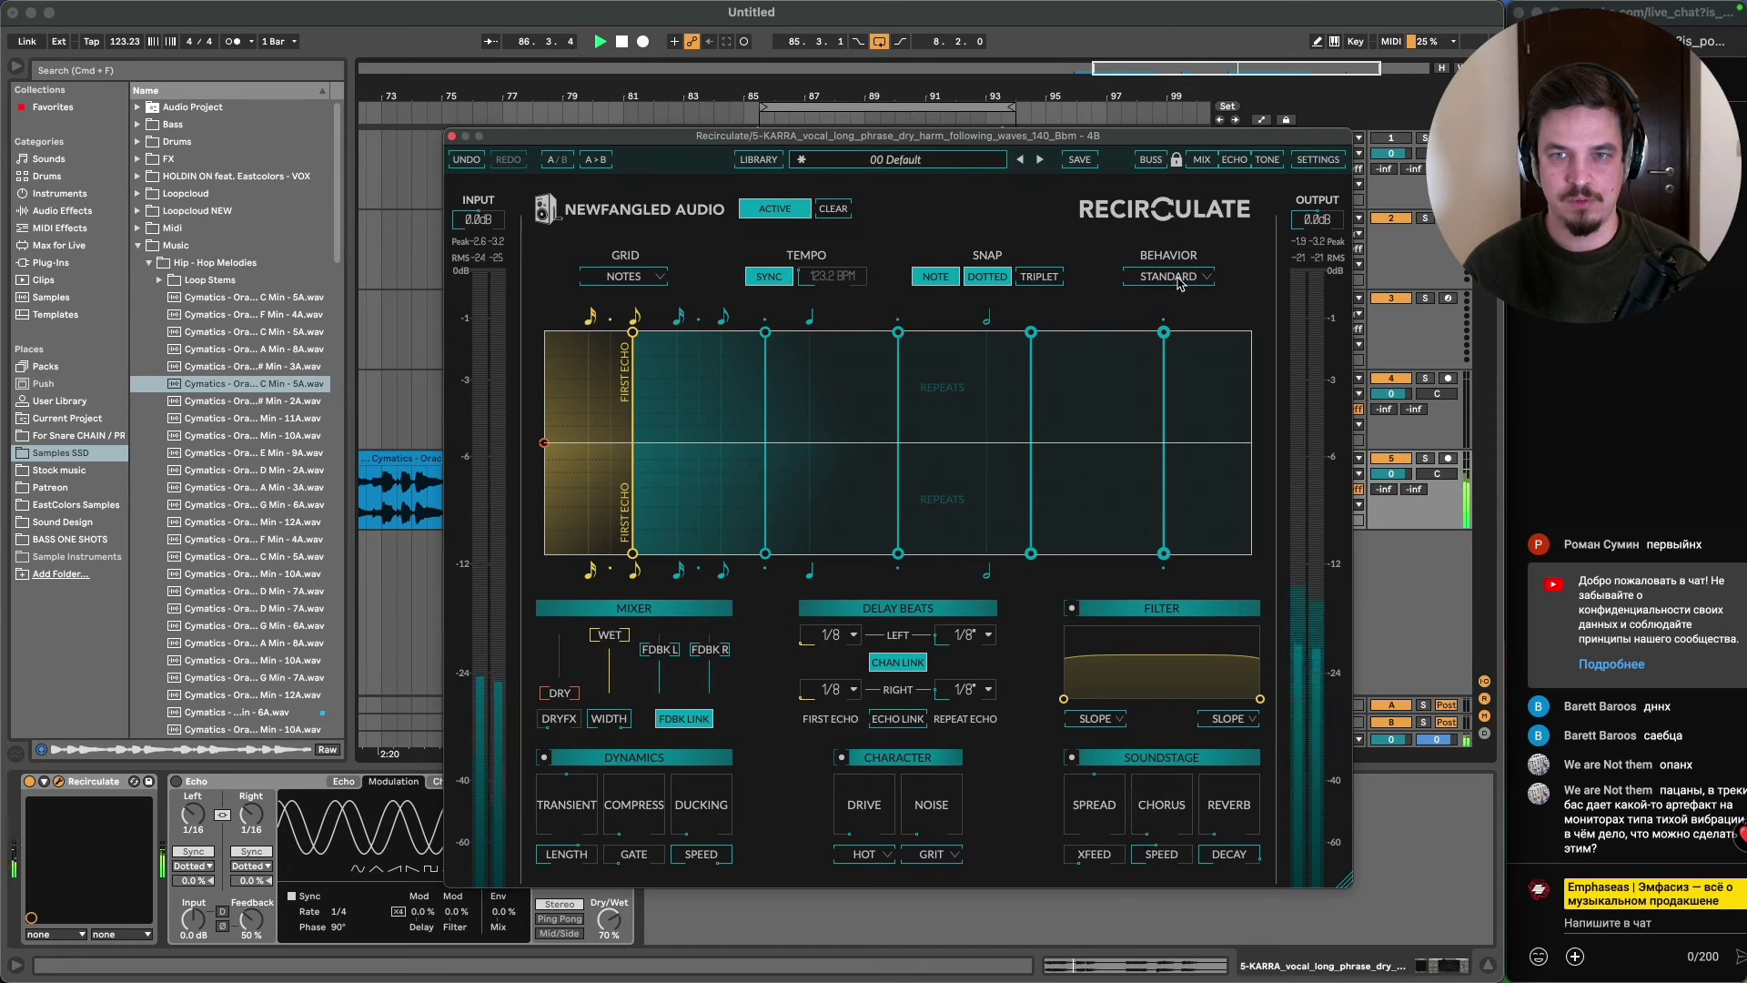
left_click(1178, 278)
left_click(1182, 359)
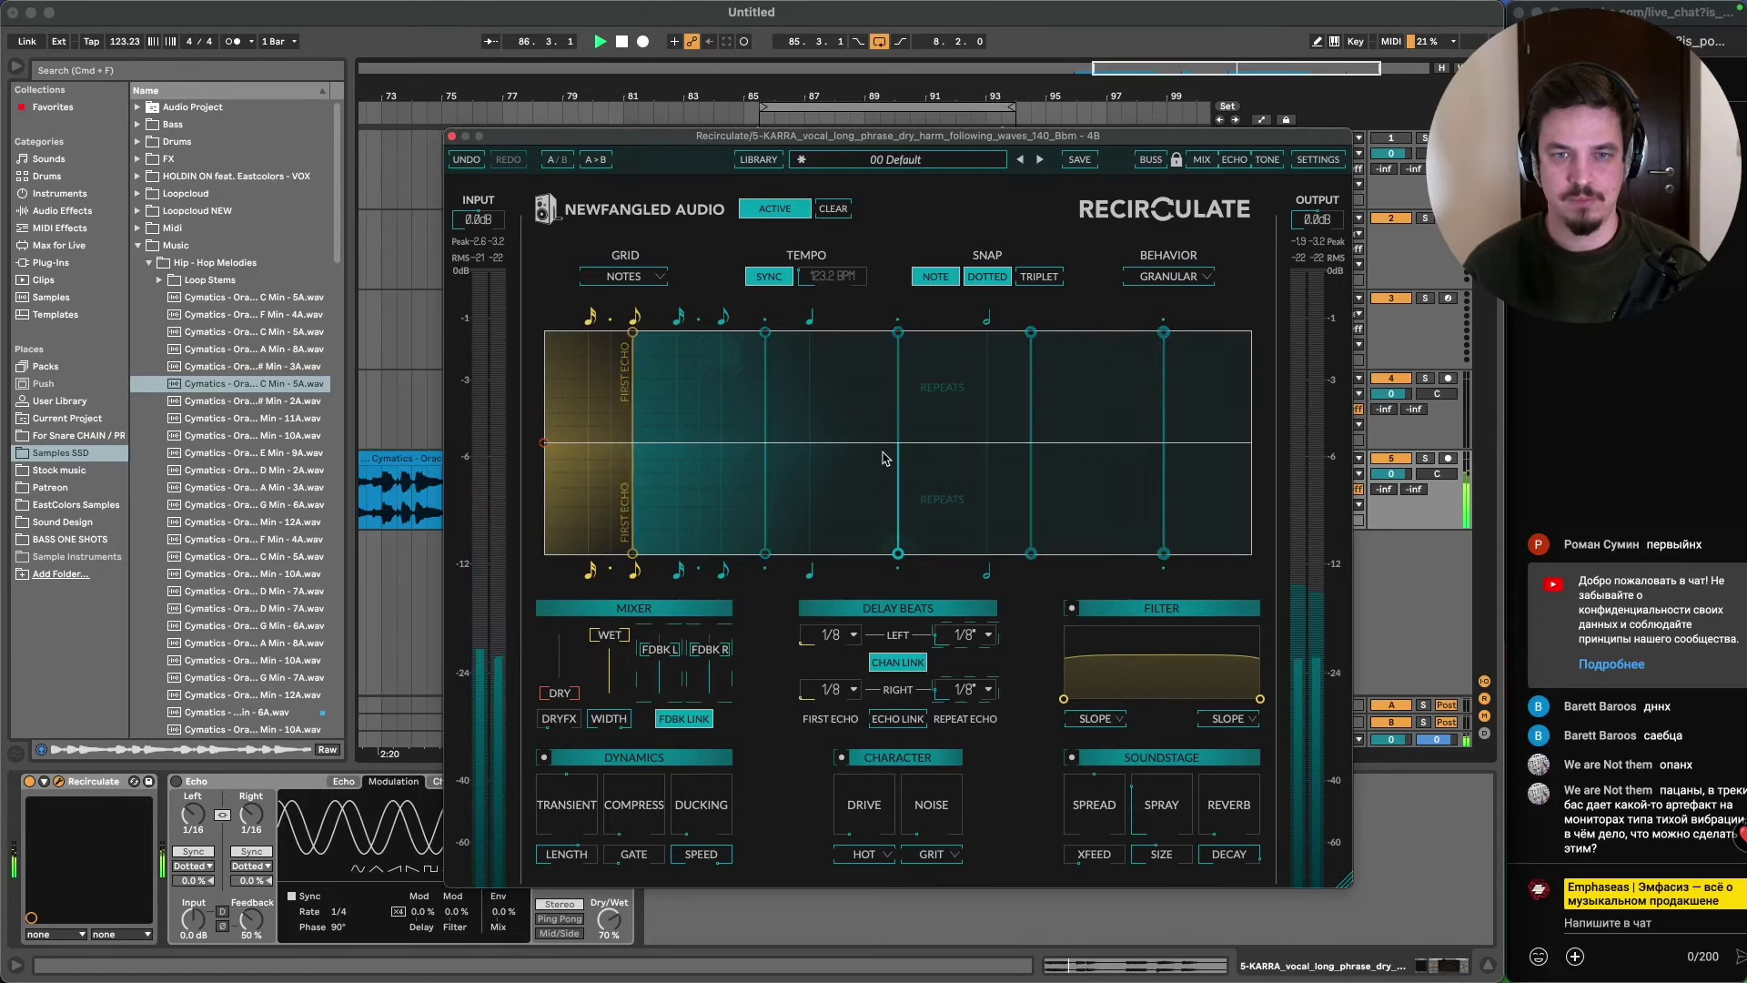
- Move Recirculate's first echo to 1/4 and try a higher dry level
left_click_drag(634, 553, 719, 552)
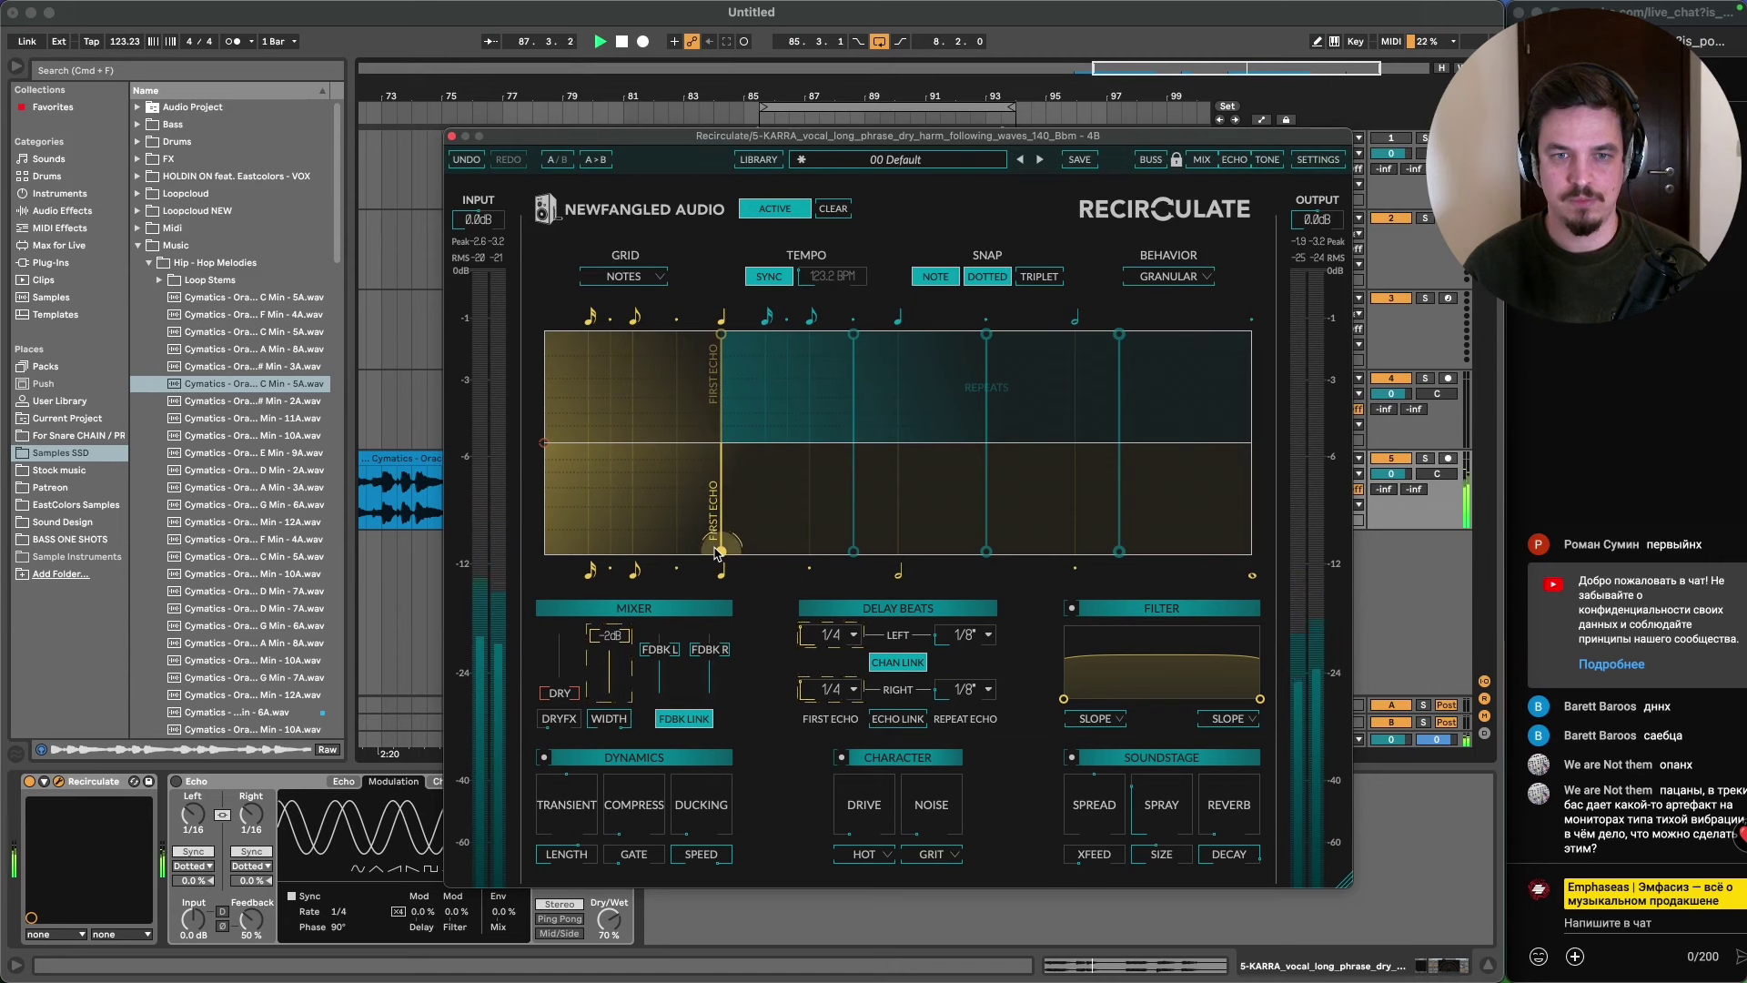
left_click(716, 552)
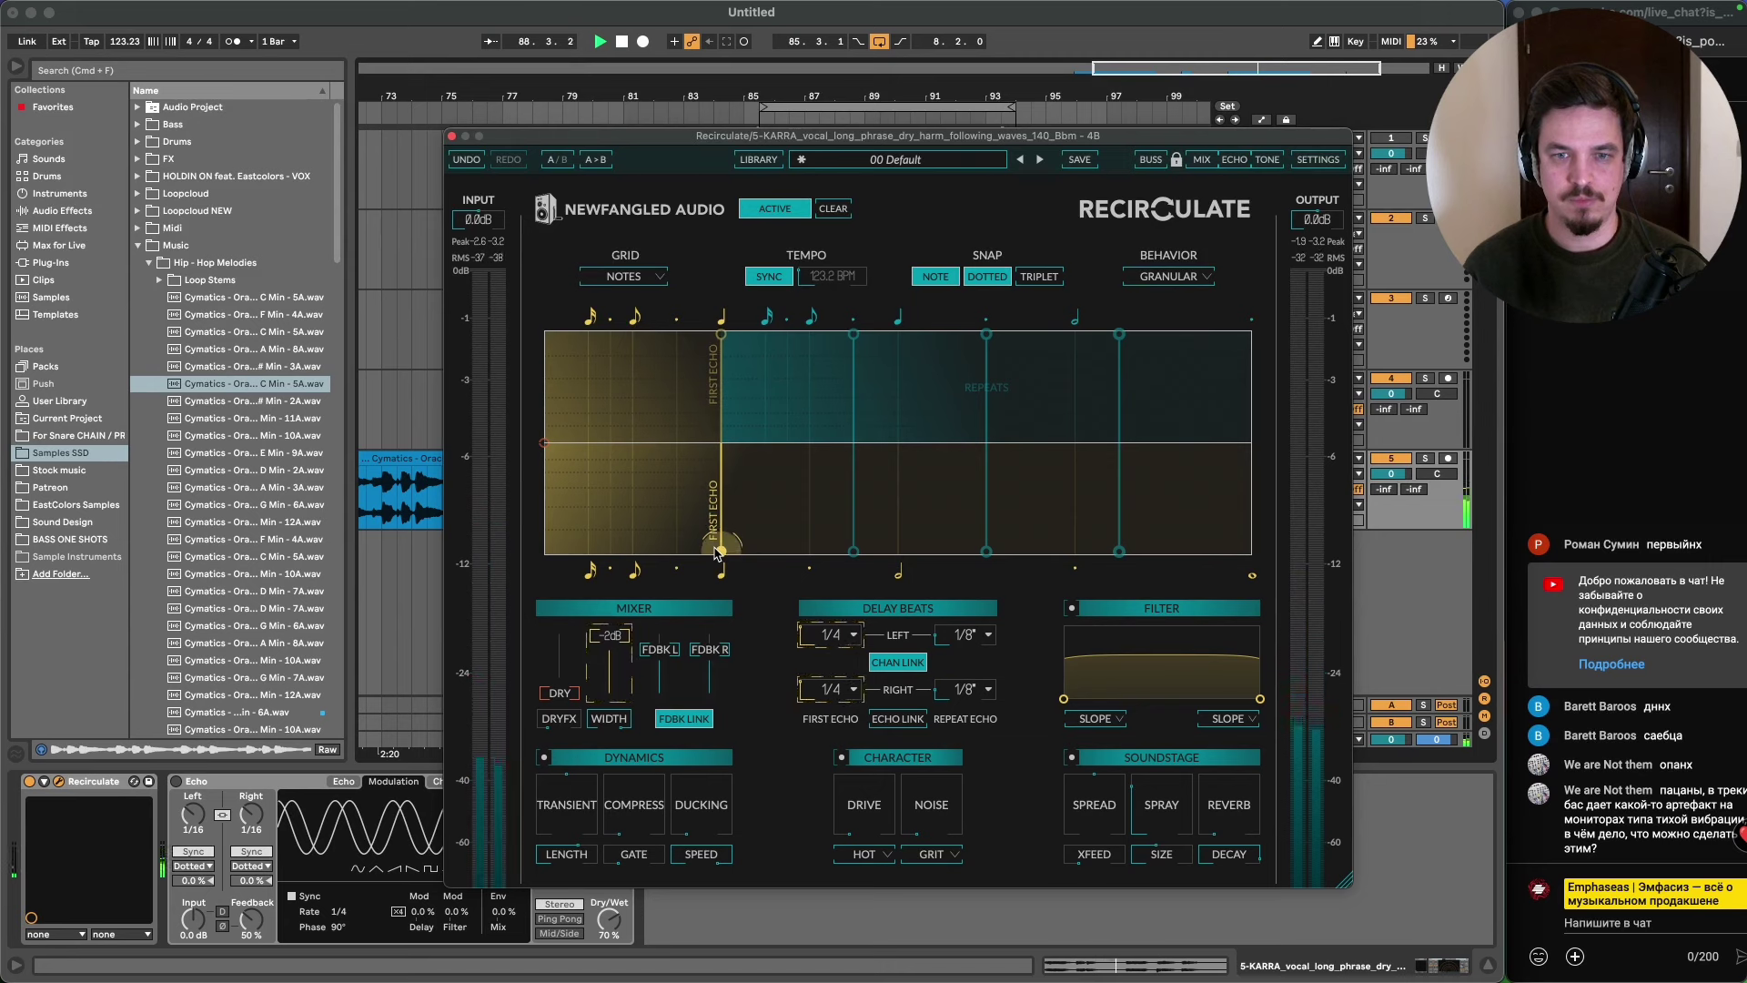
left_click_drag(544, 509, 545, 535)
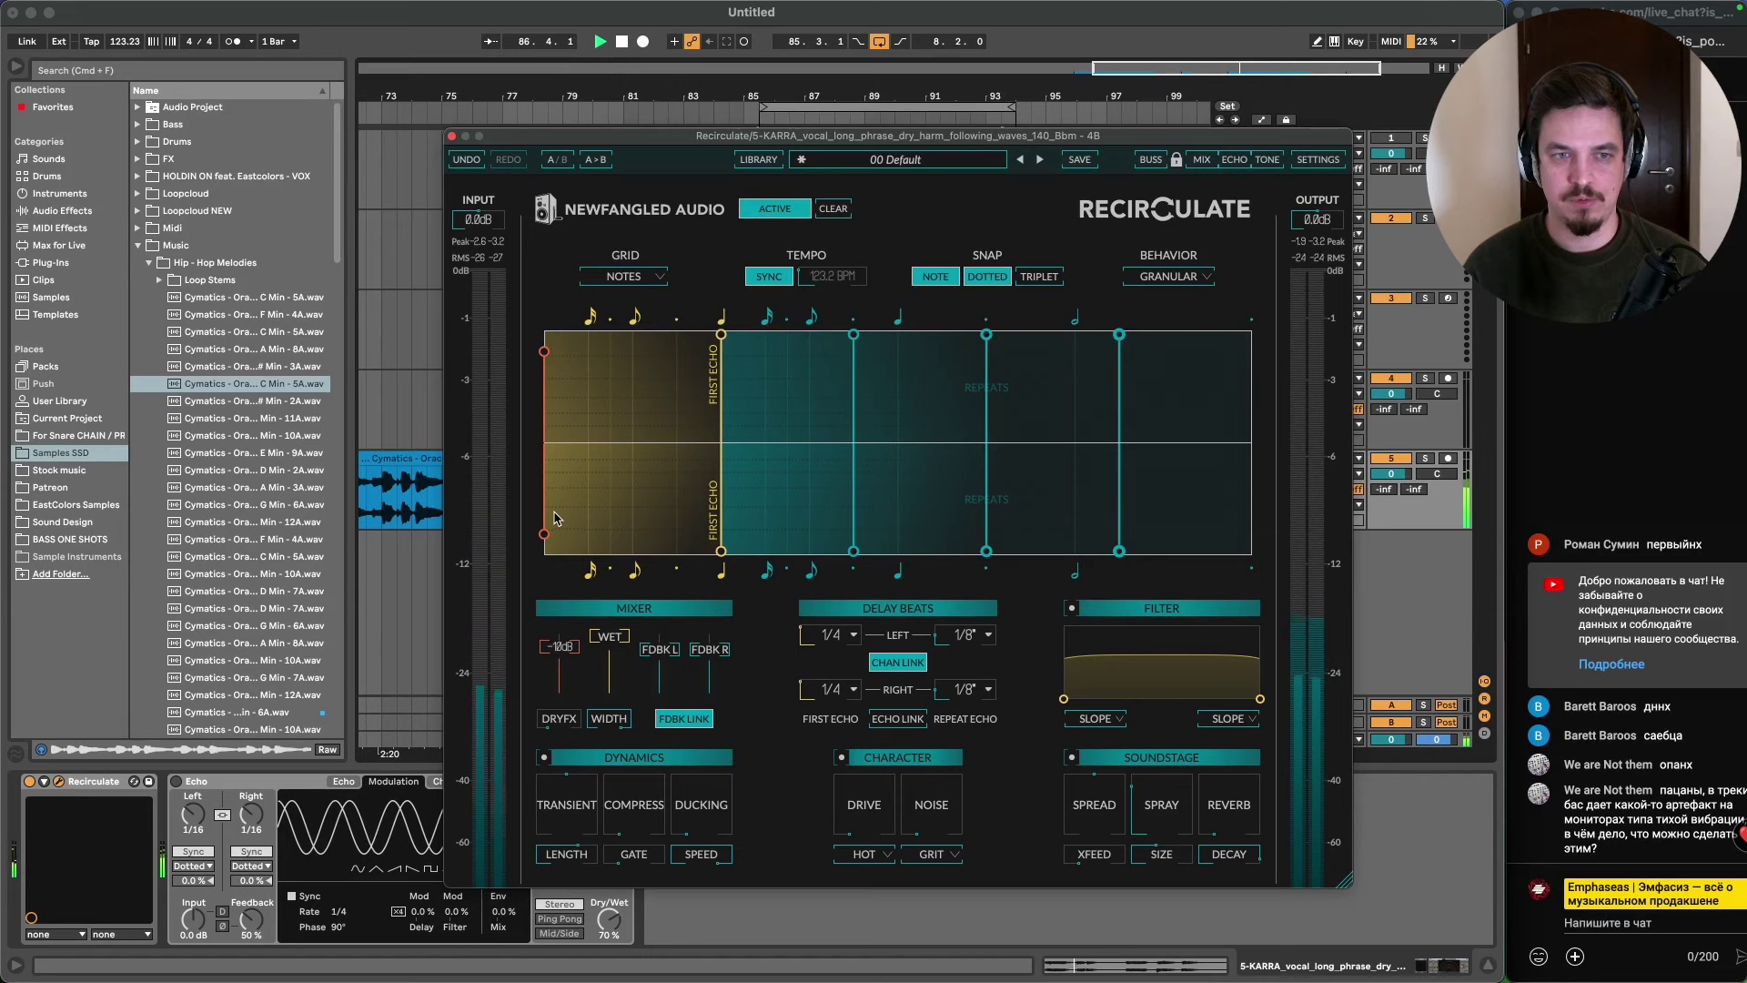
- Audition the melody clip from bar 74 with the Recirculate window moved aside, and bring the window back into view
left_click_drag(564, 135, 538, 570)
key("space")
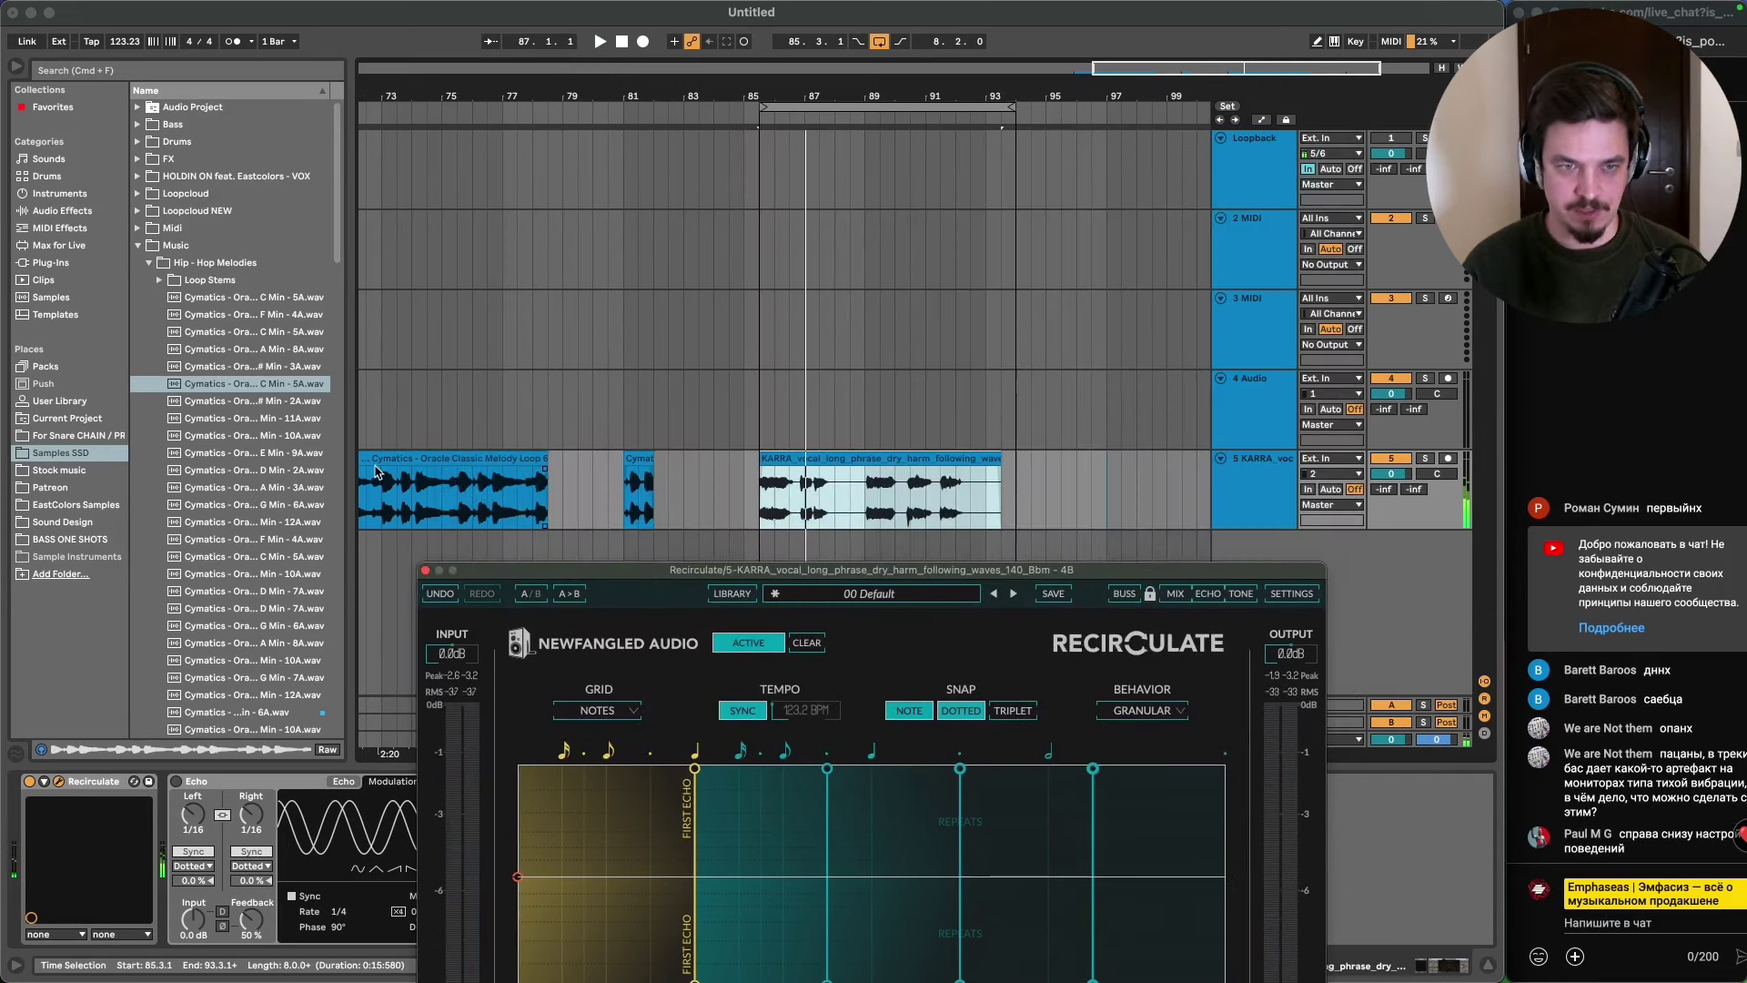
left_click(418, 493)
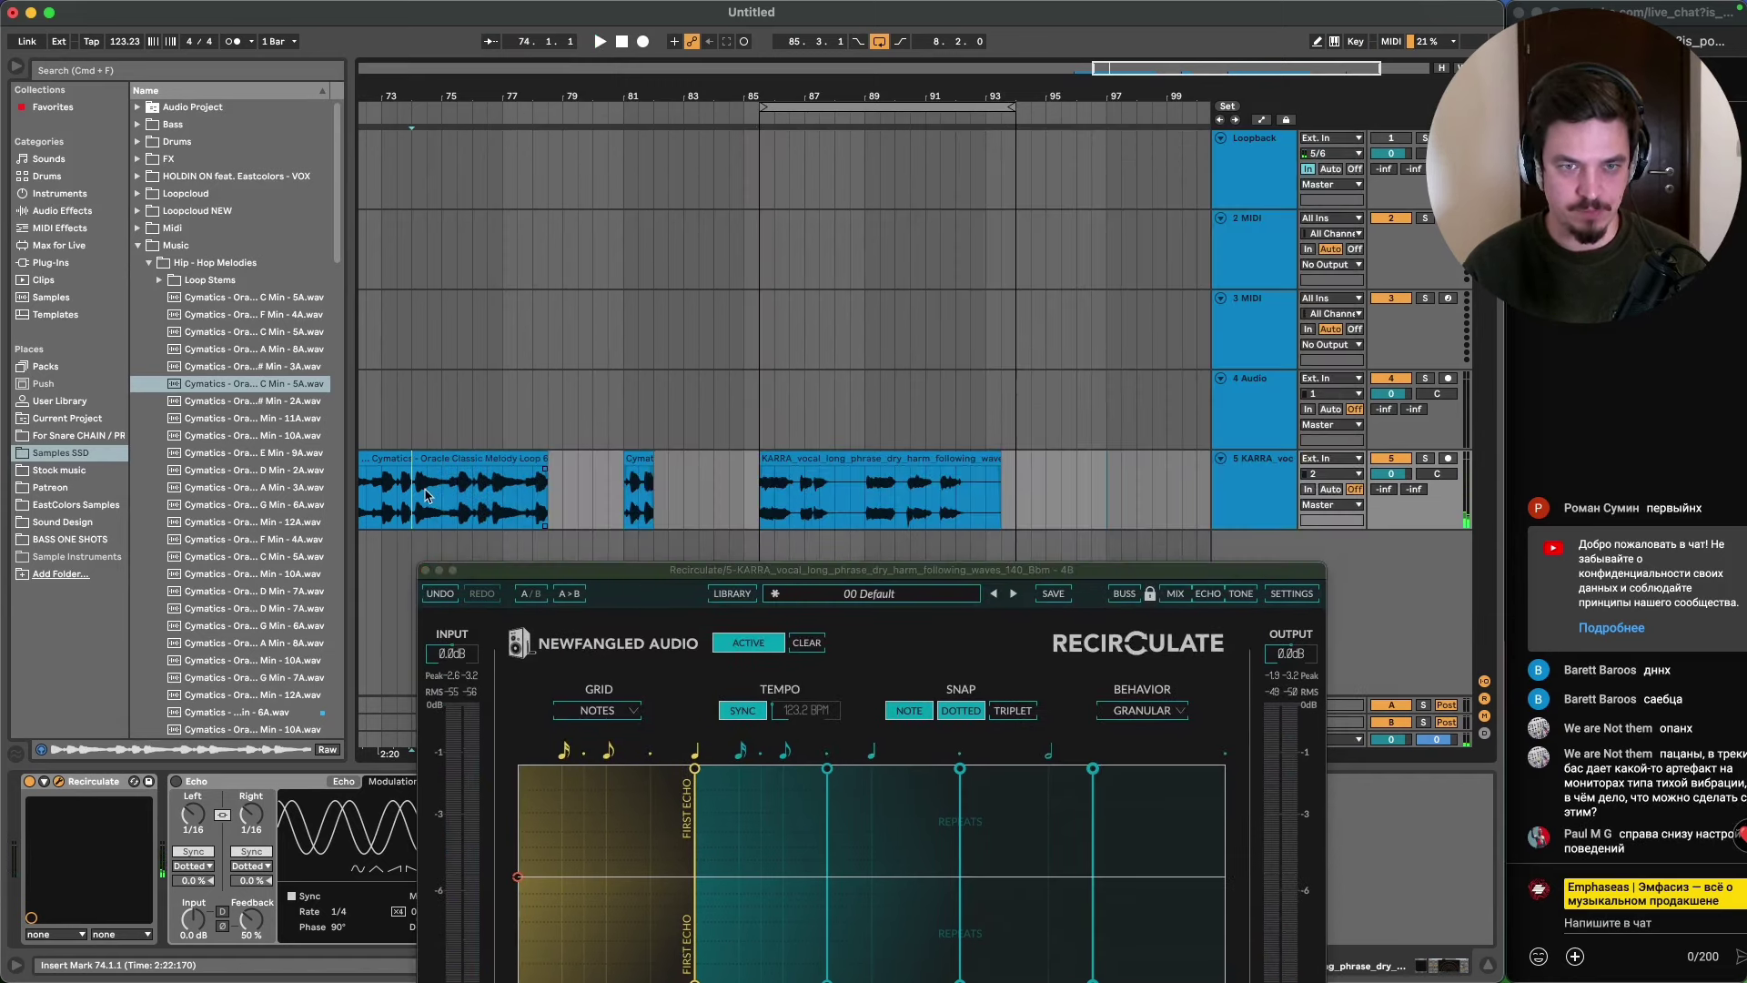
key("space")
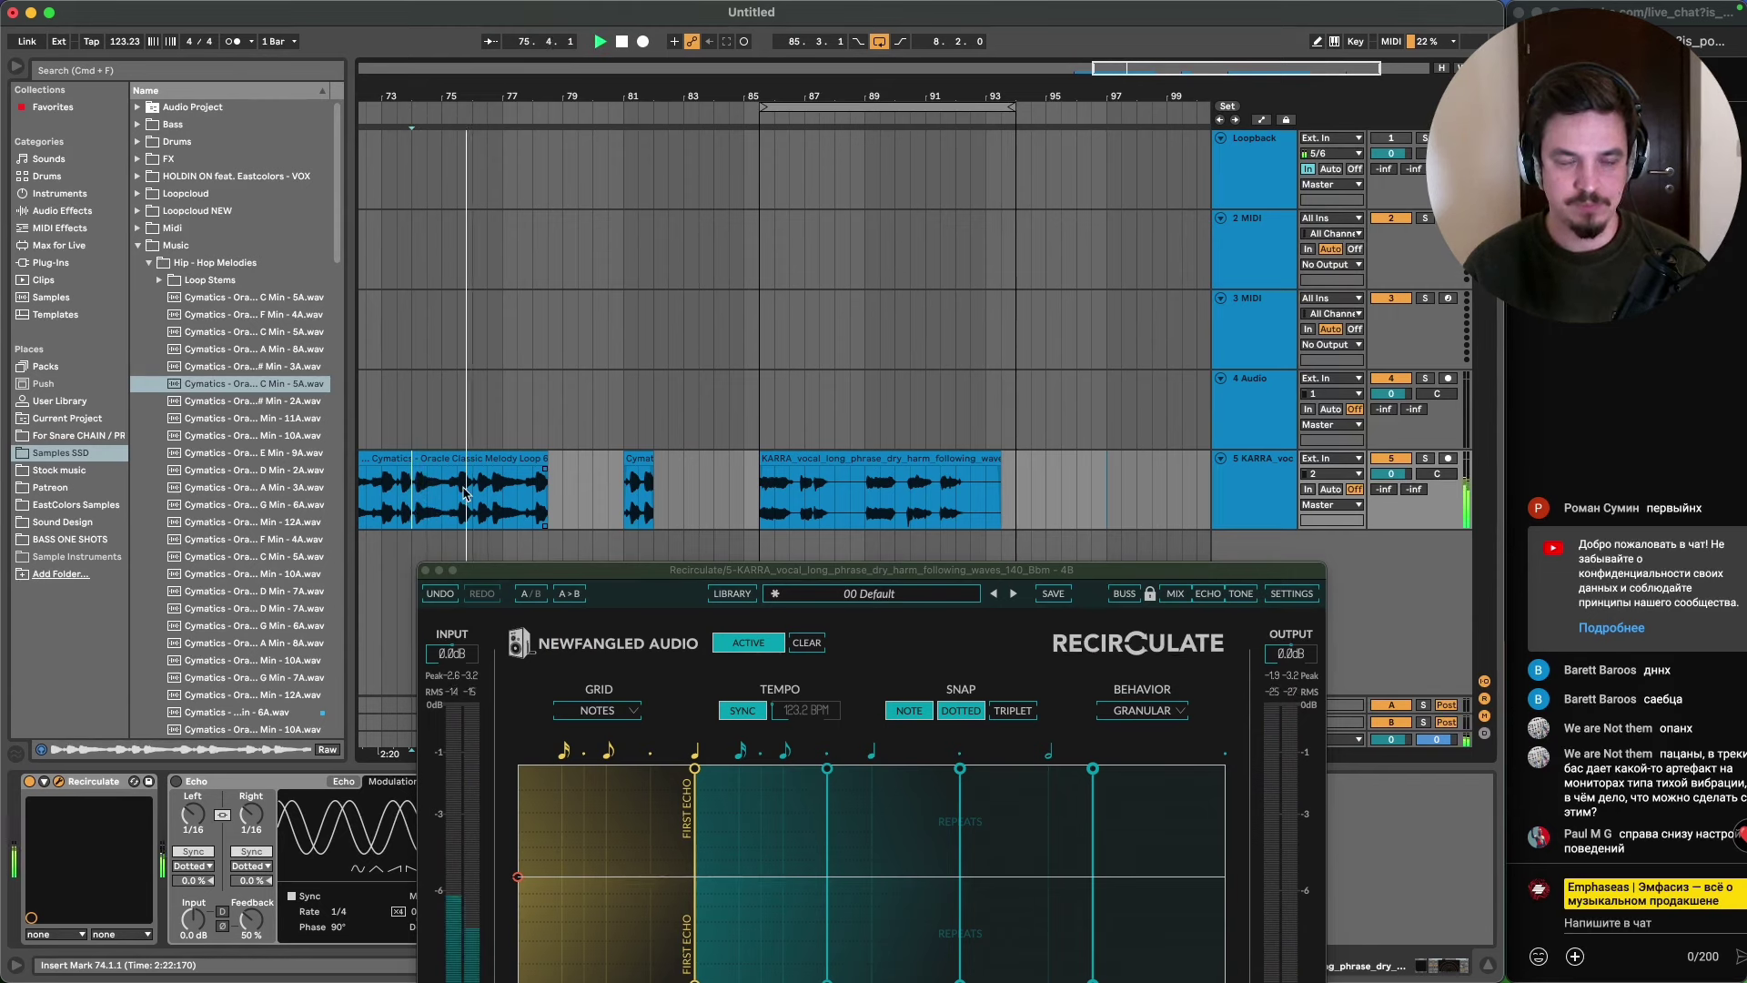
left_click_drag(417, 509, 1154, 495)
left_click_drag(1100, 574, 964, 46)
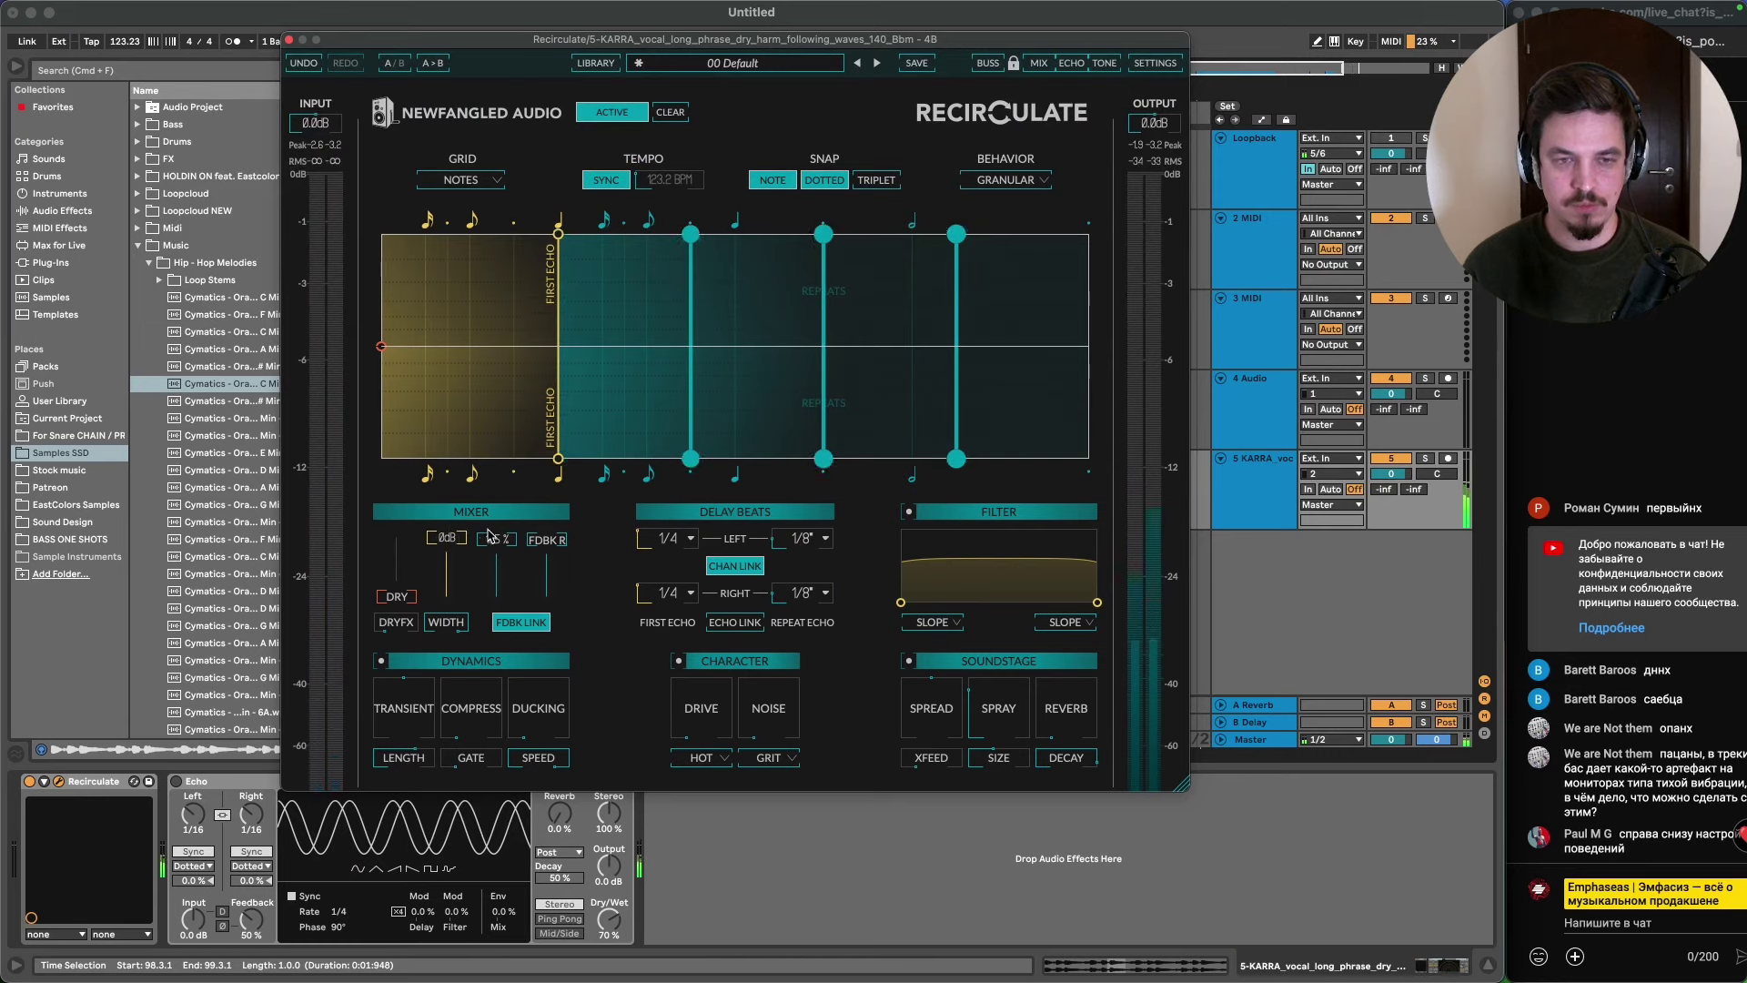
- Lower Recirculate's linked feedback to 60% and switch the behavior to Pitch Warp
left_click_drag(493, 544, 489, 558)
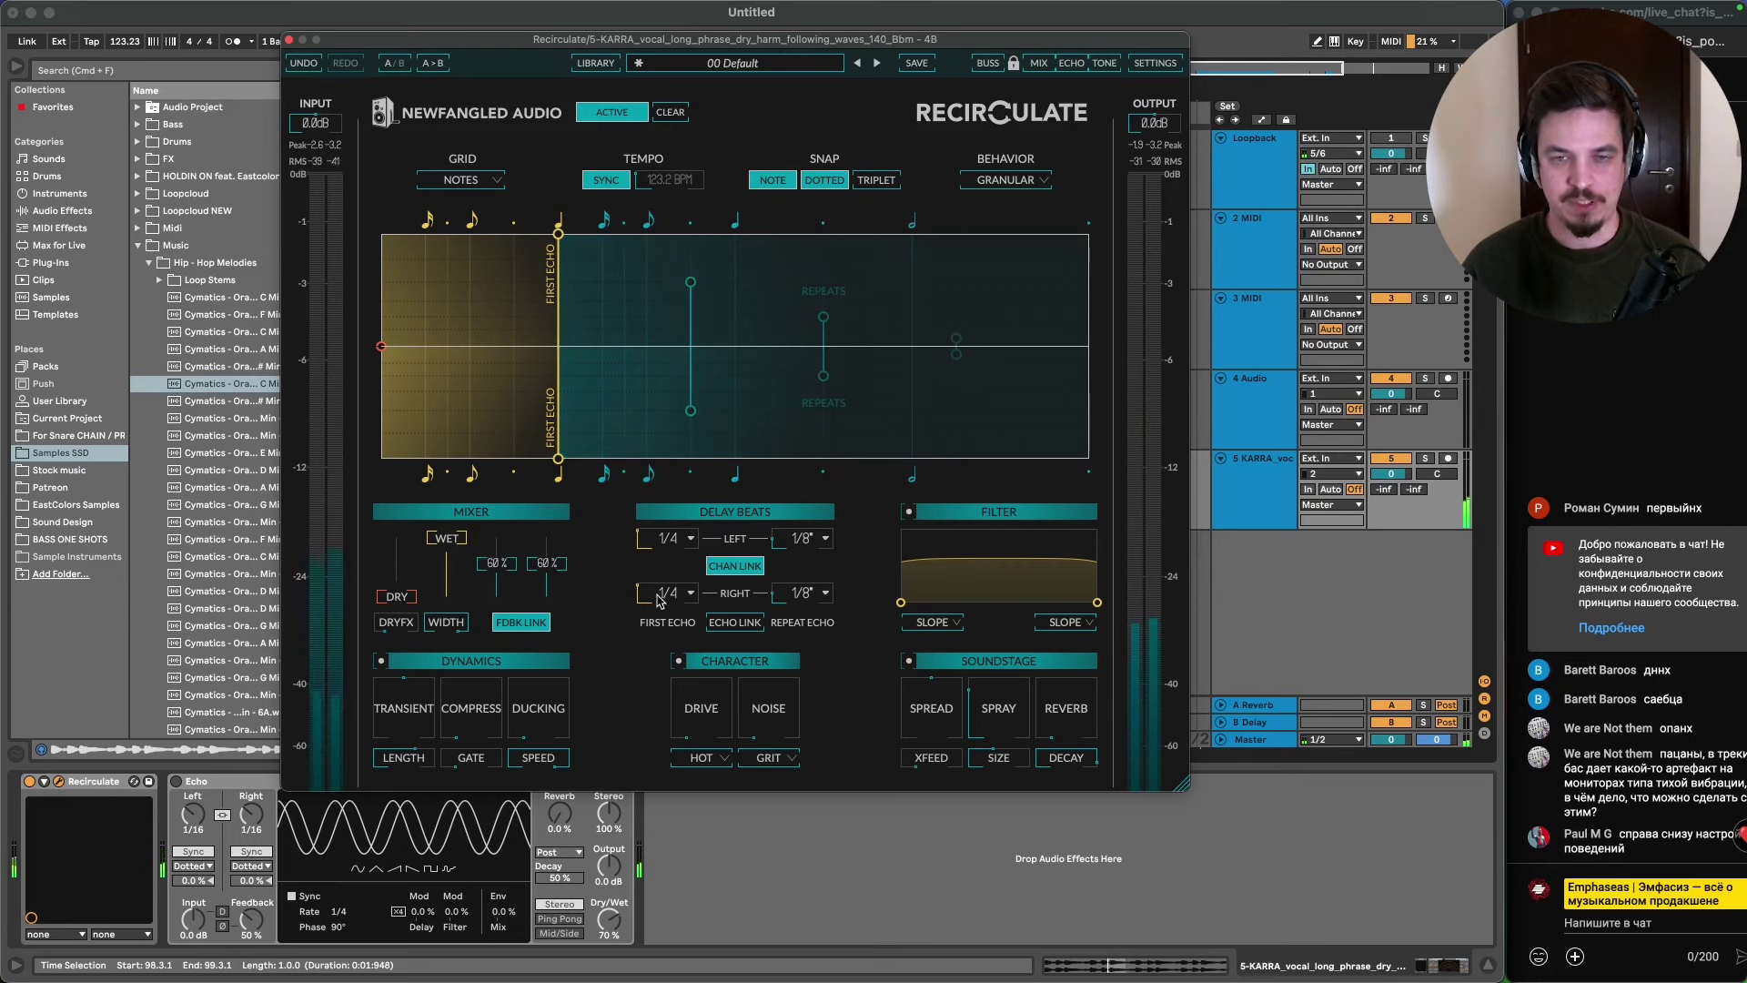
left_click(1006, 180)
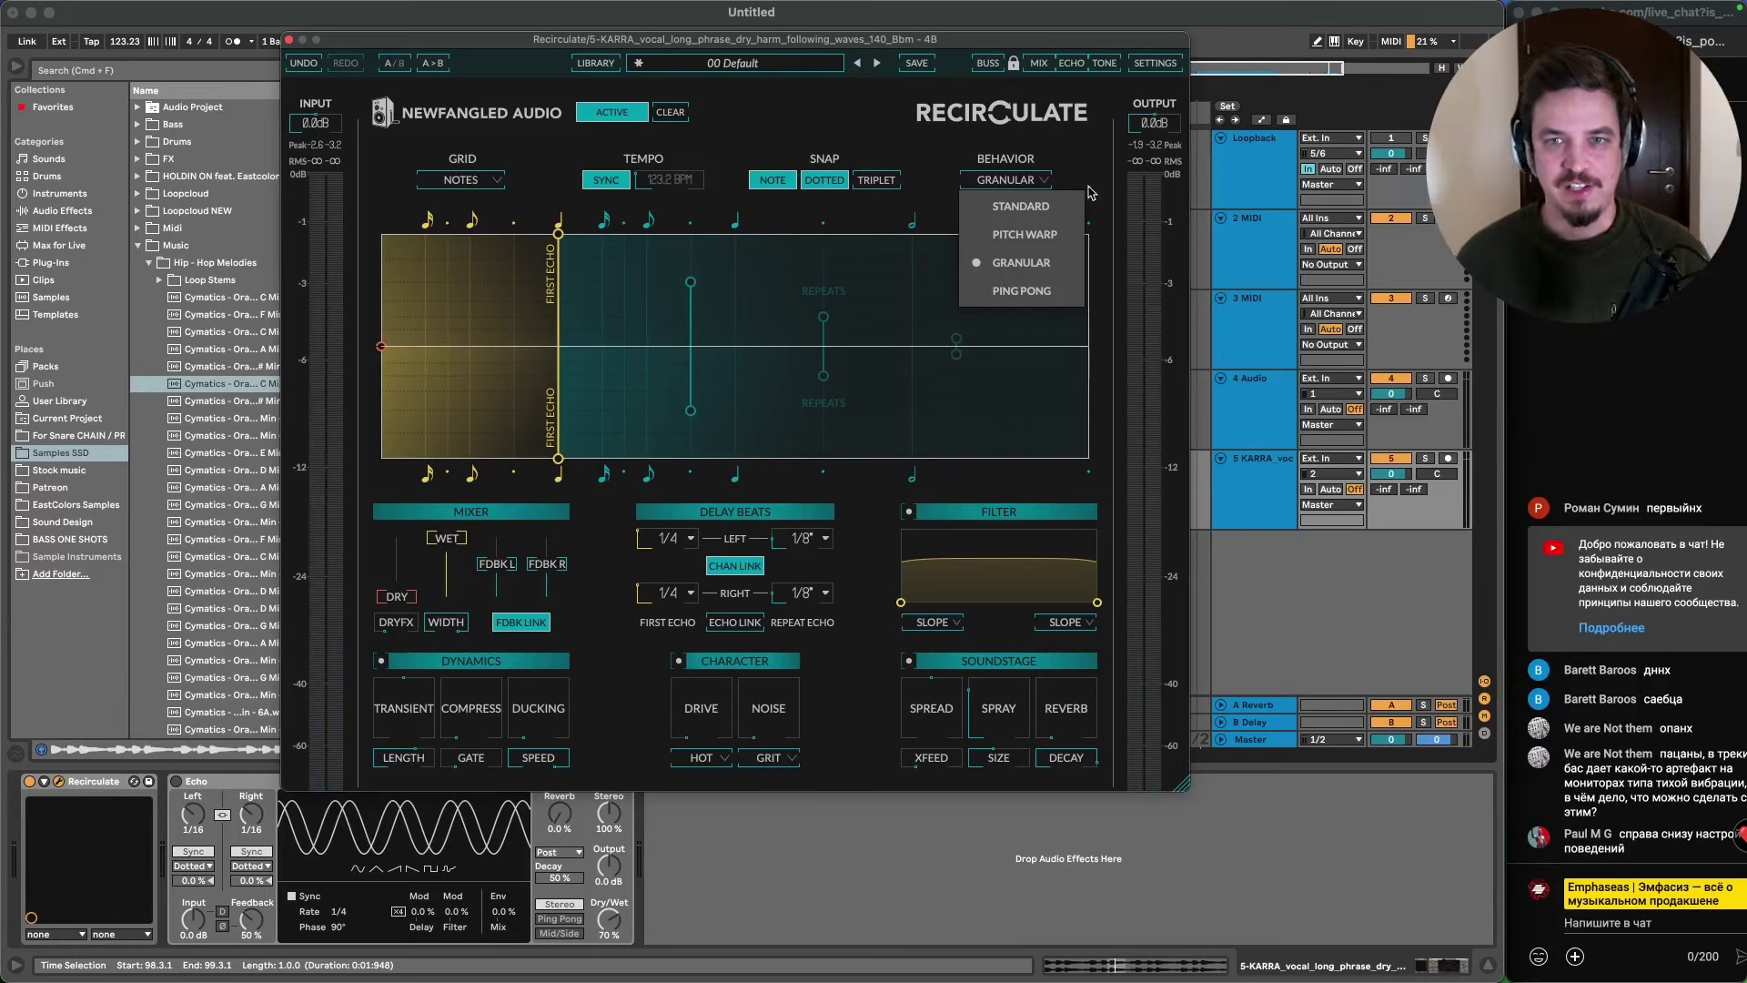
left_click(1060, 246)
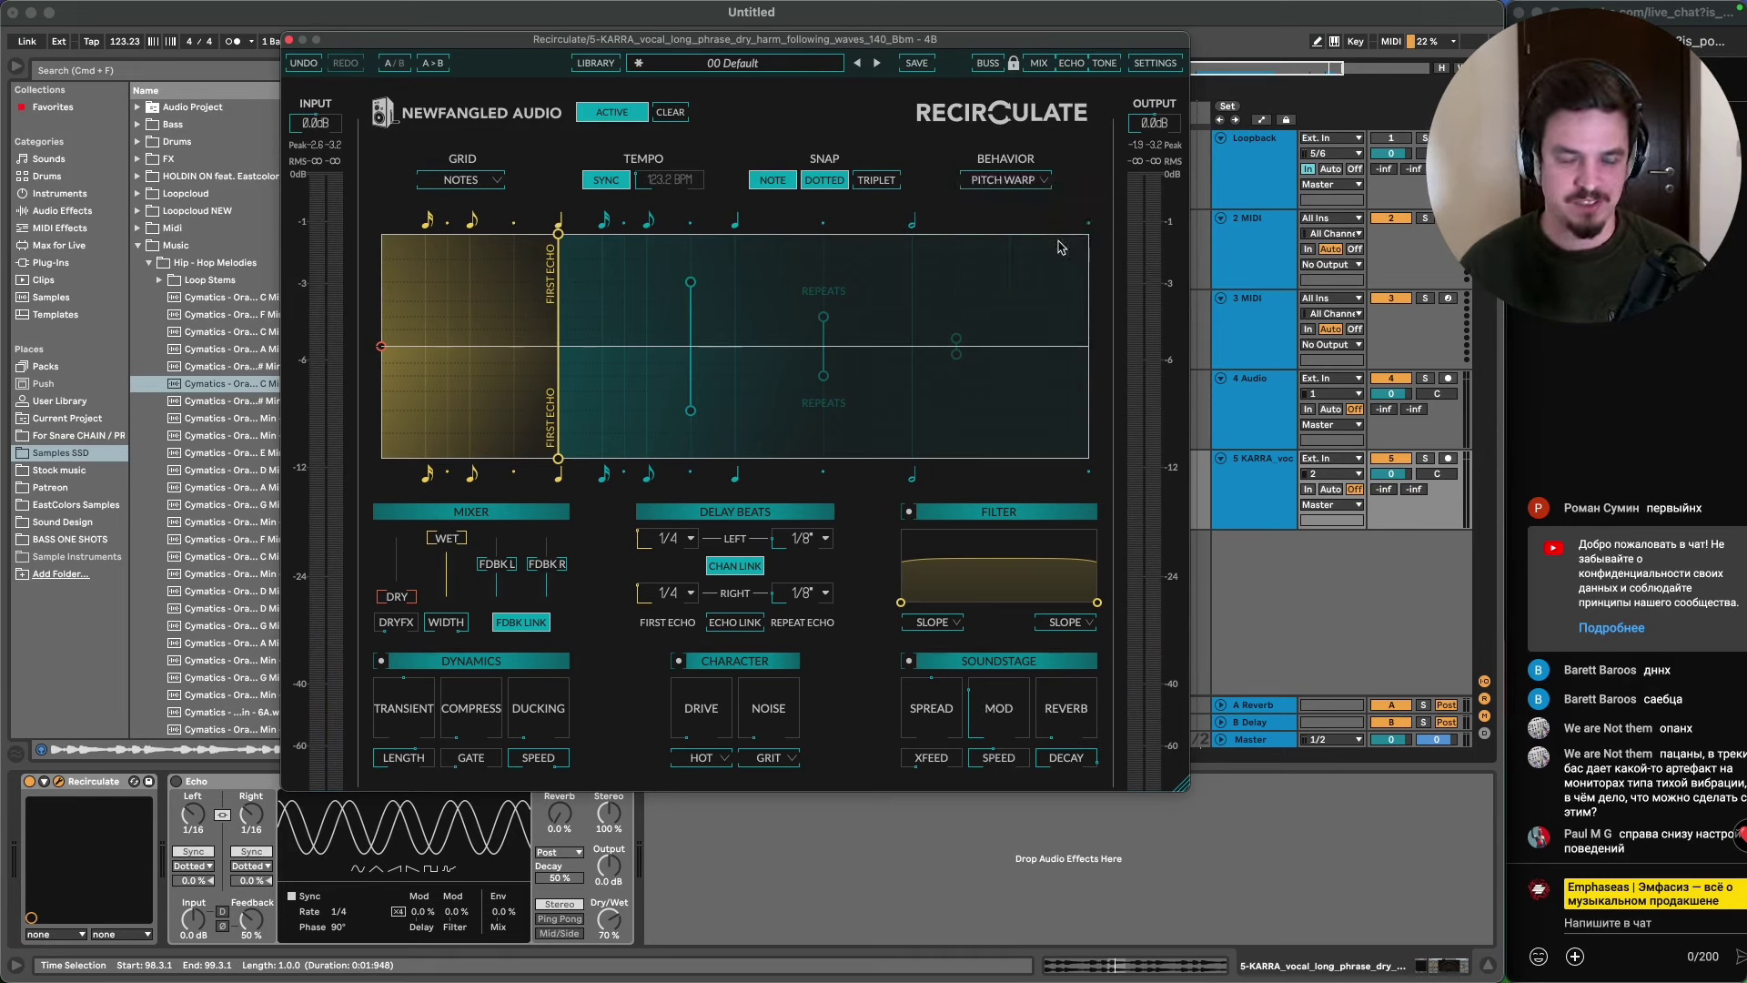
- Enable the Echo device and set Recirculate's behavior back to Granular
left_click(215, 788)
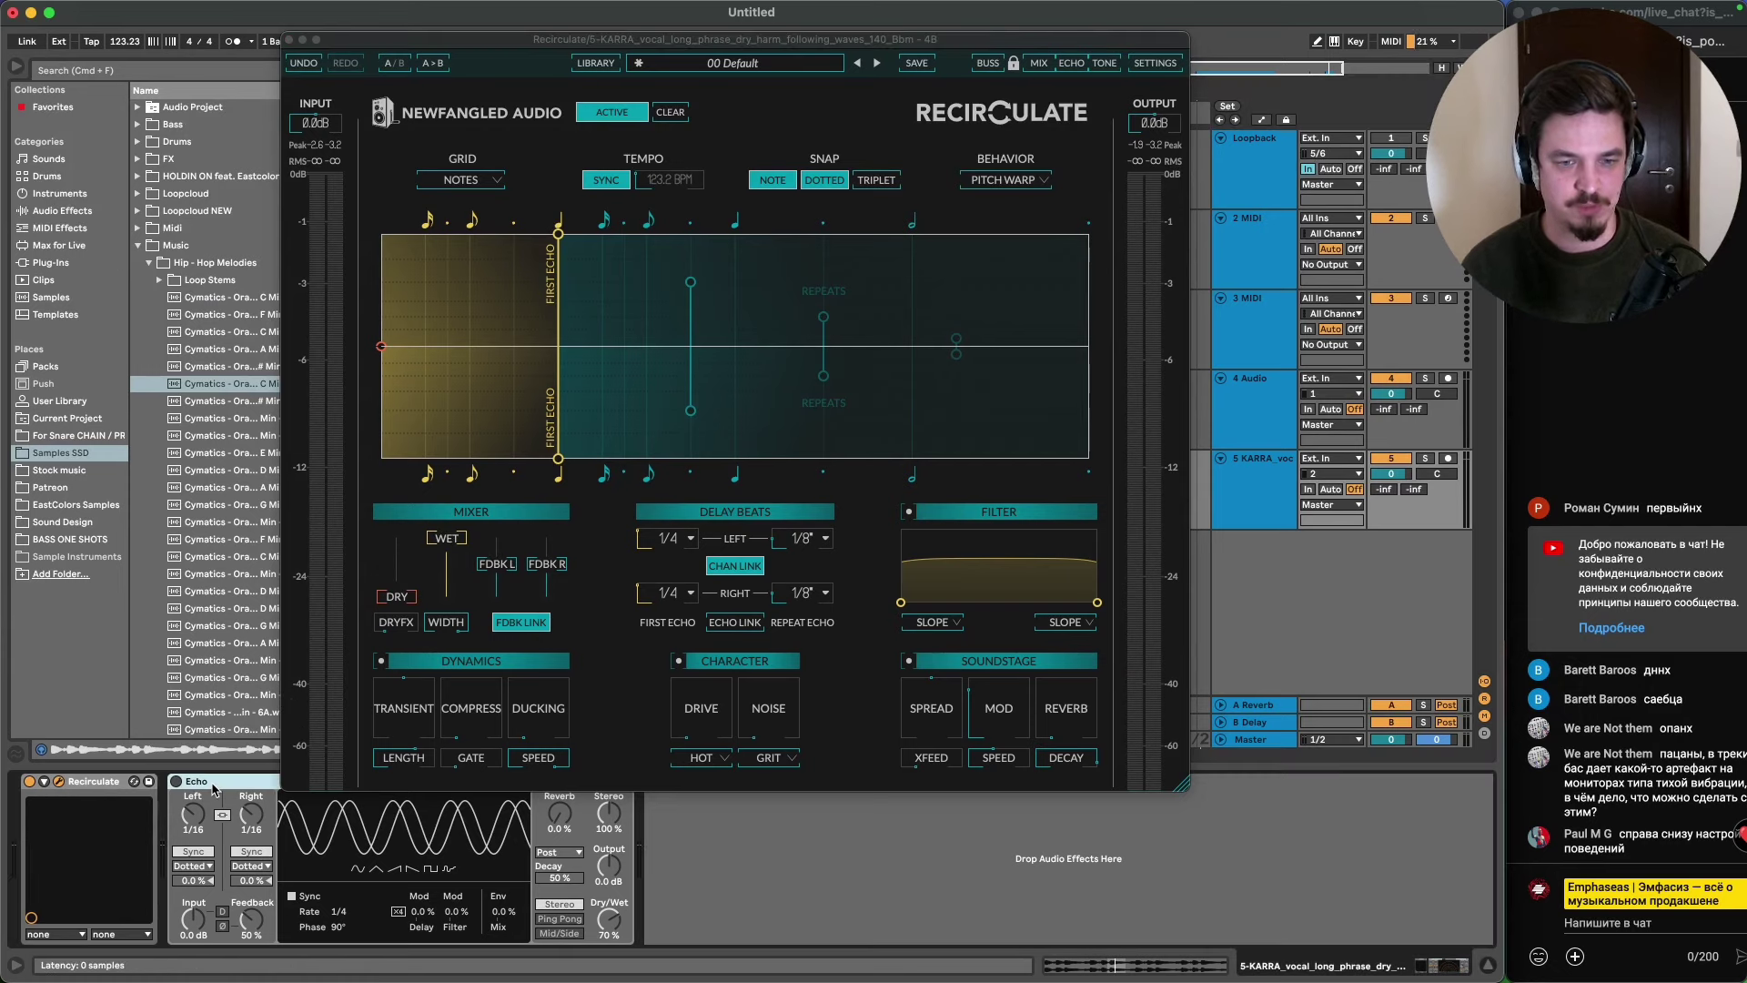
left_click(176, 781)
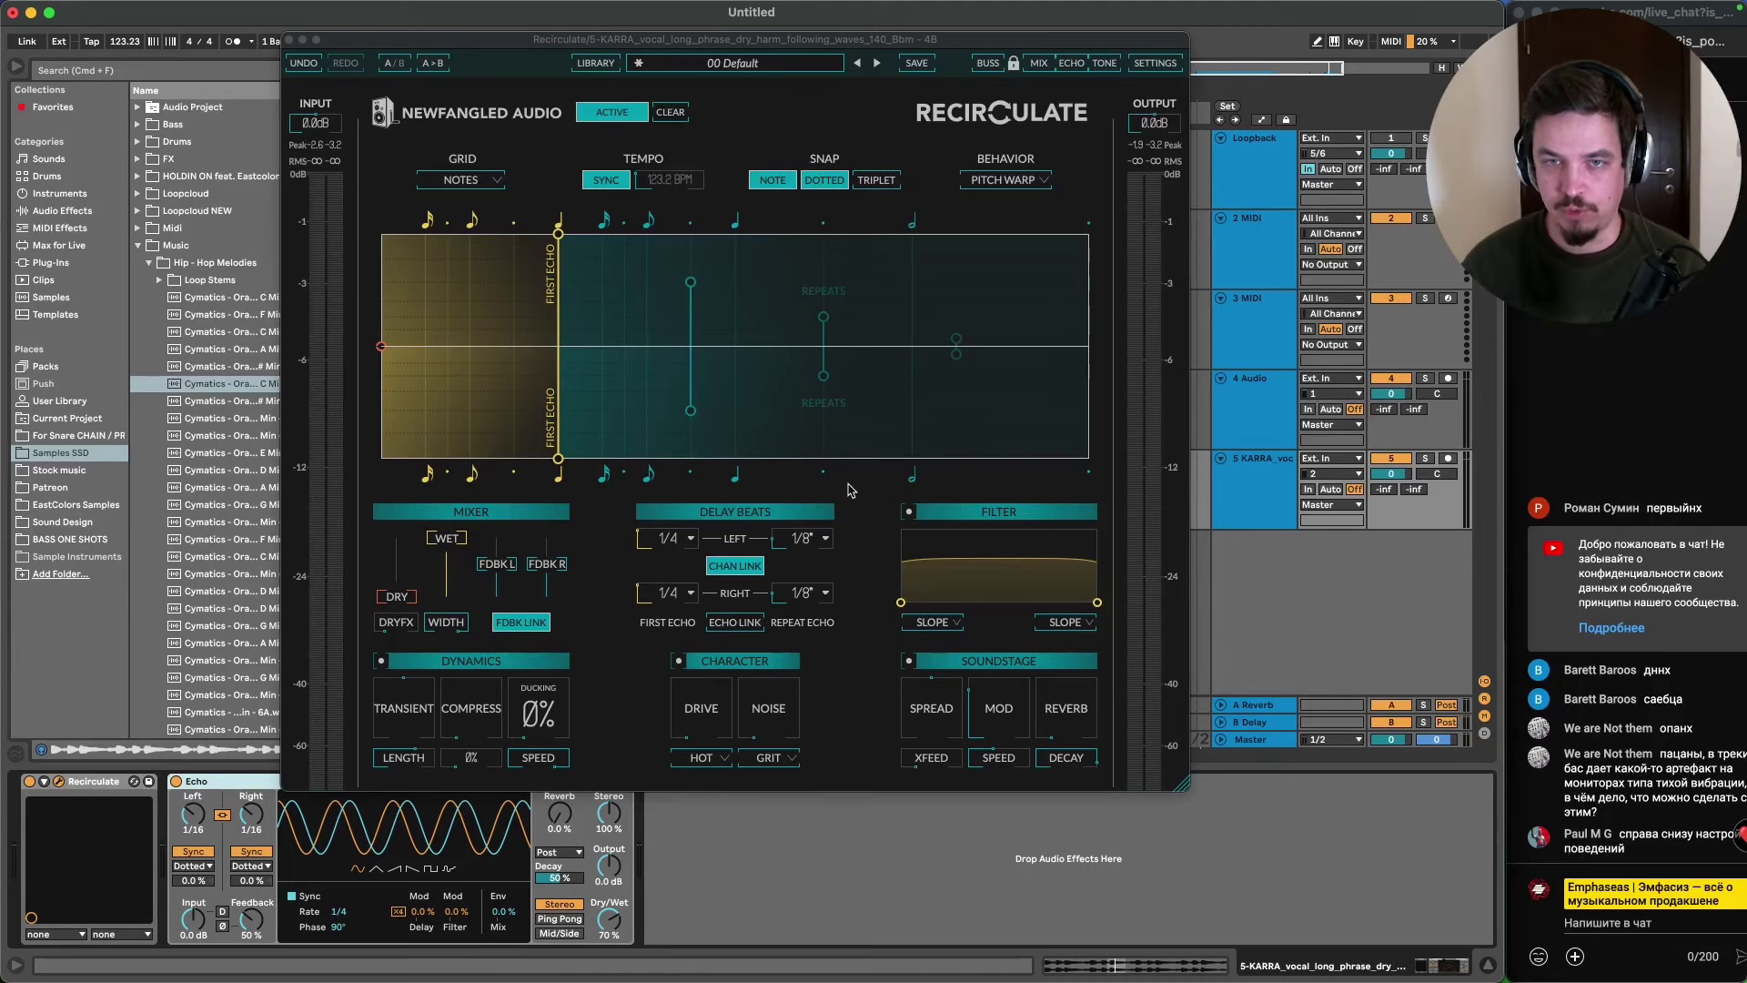
left_click(1006, 179)
left_click(1022, 262)
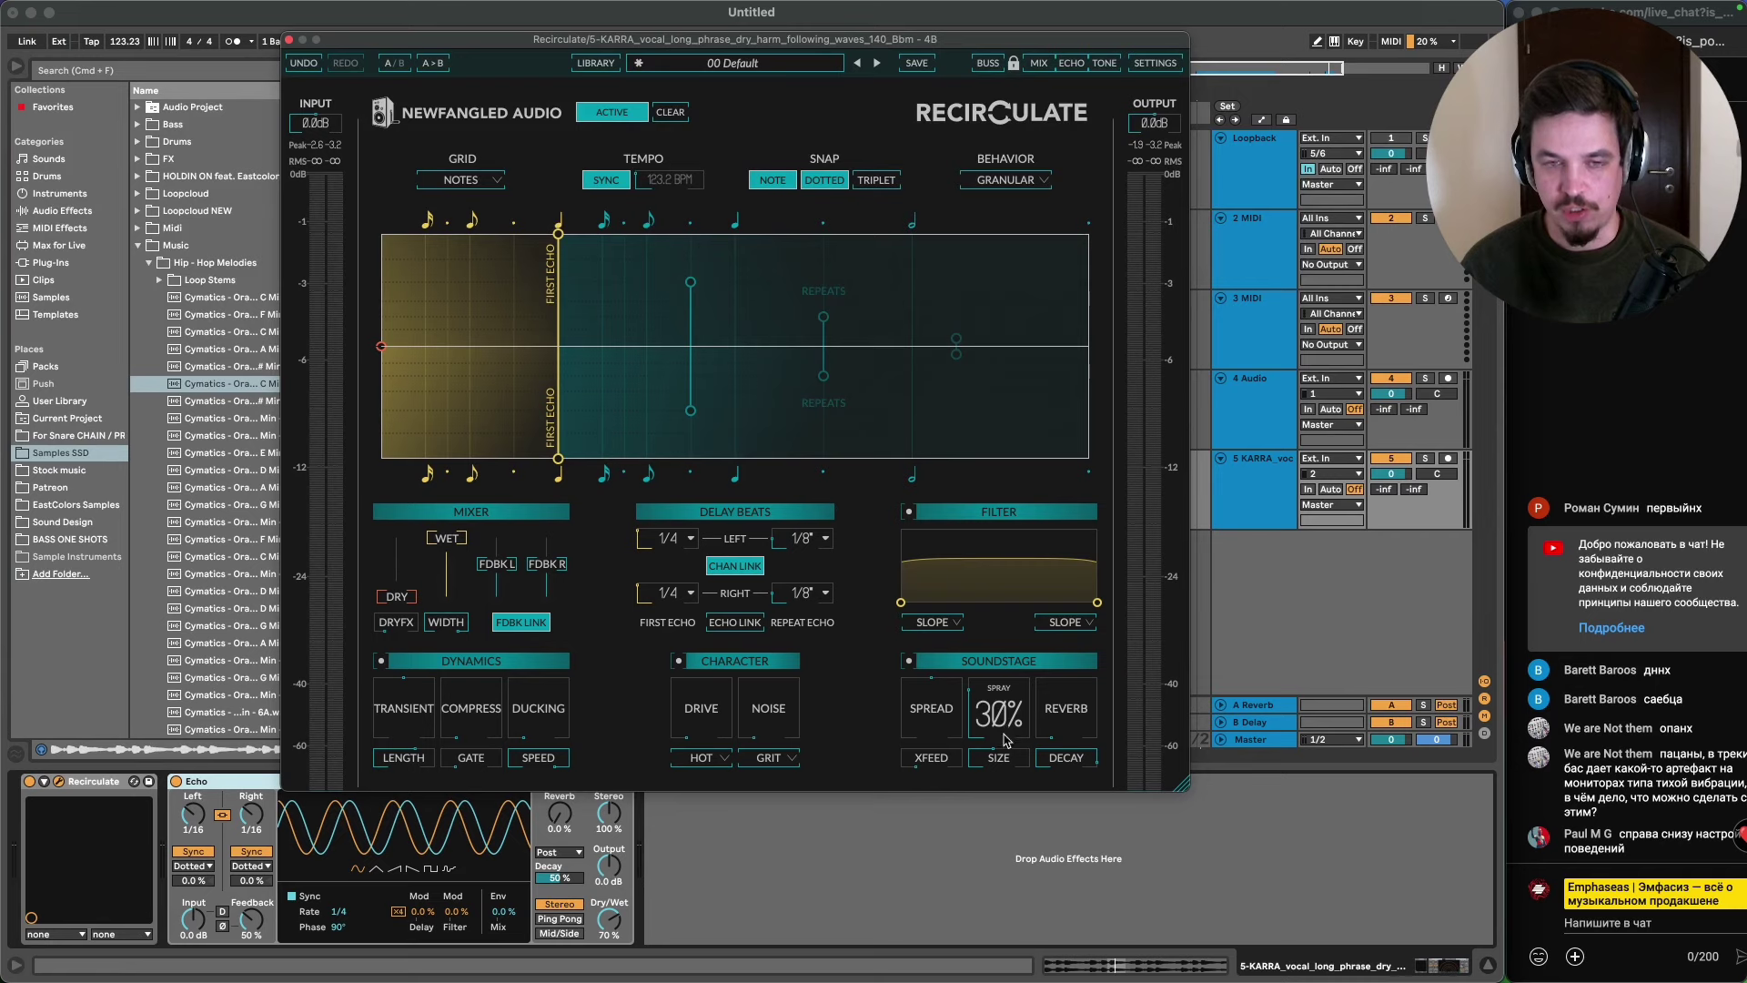
- Try Granular Spray at 45% during playback, compare it with Soundstage bypassed, and set Spray to 27%
key("space")
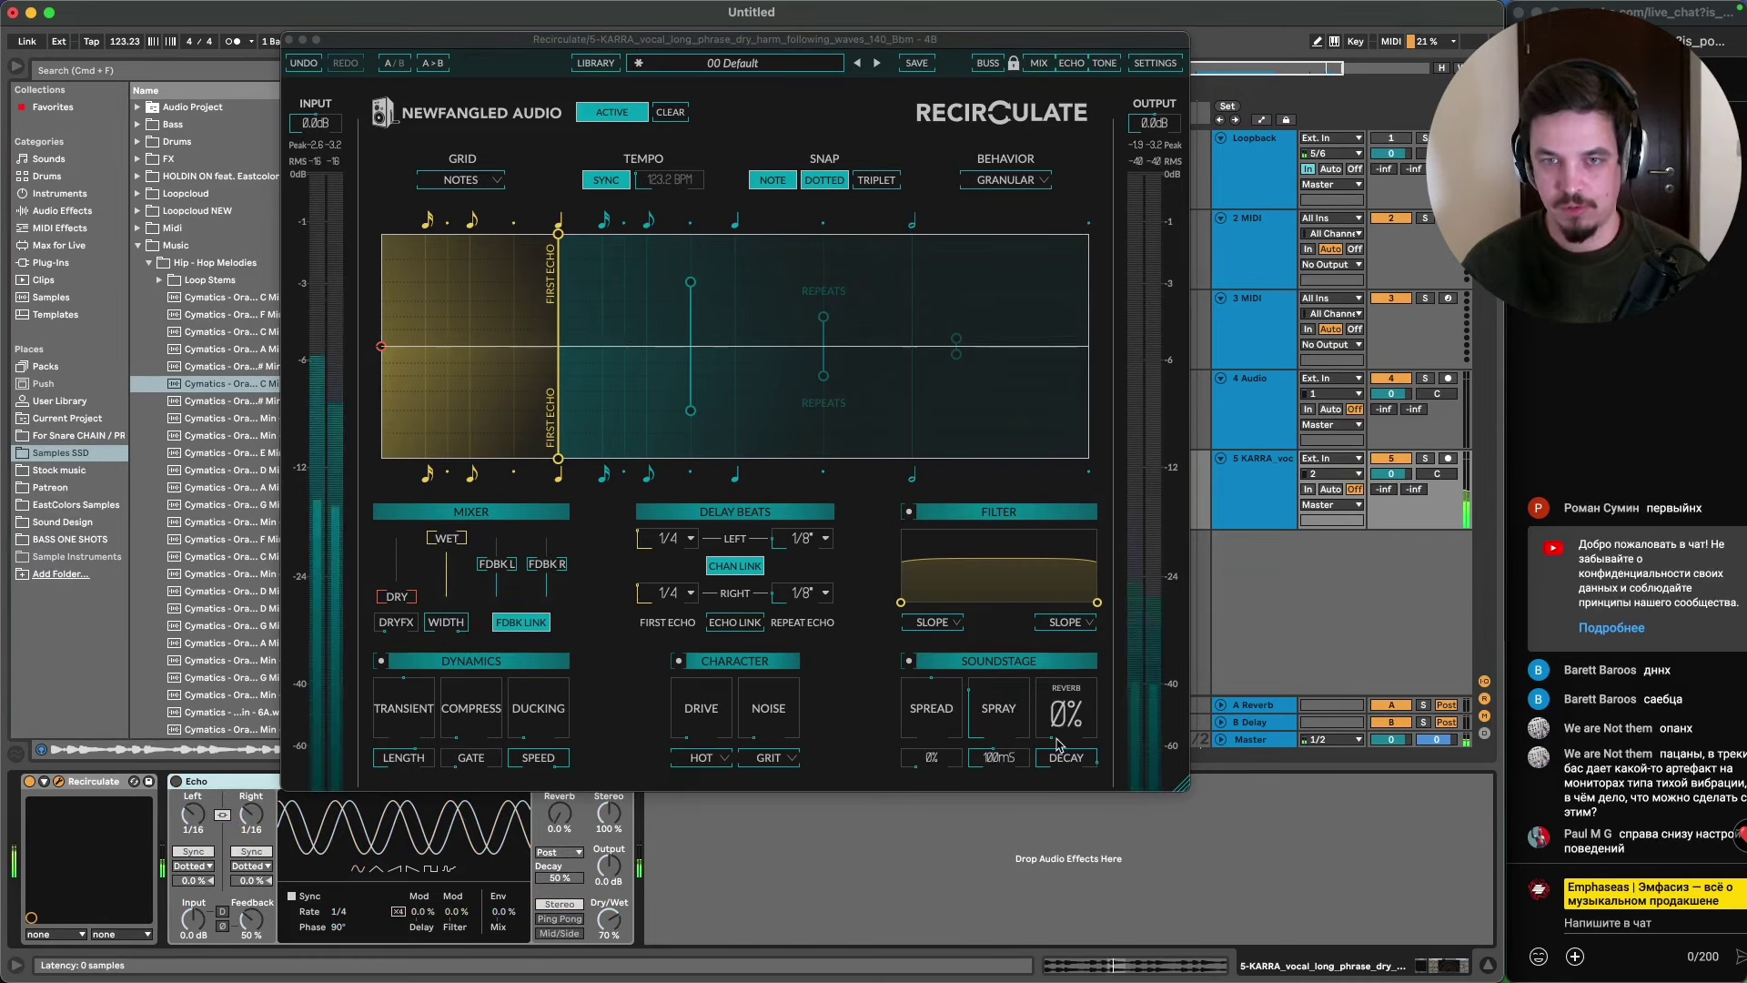
mouse_move(999, 710)
left_mouse_down()
mouse_move(997, 656)
mouse_move(998, 769)
mouse_move(1000, 698)
left_mouse_up()
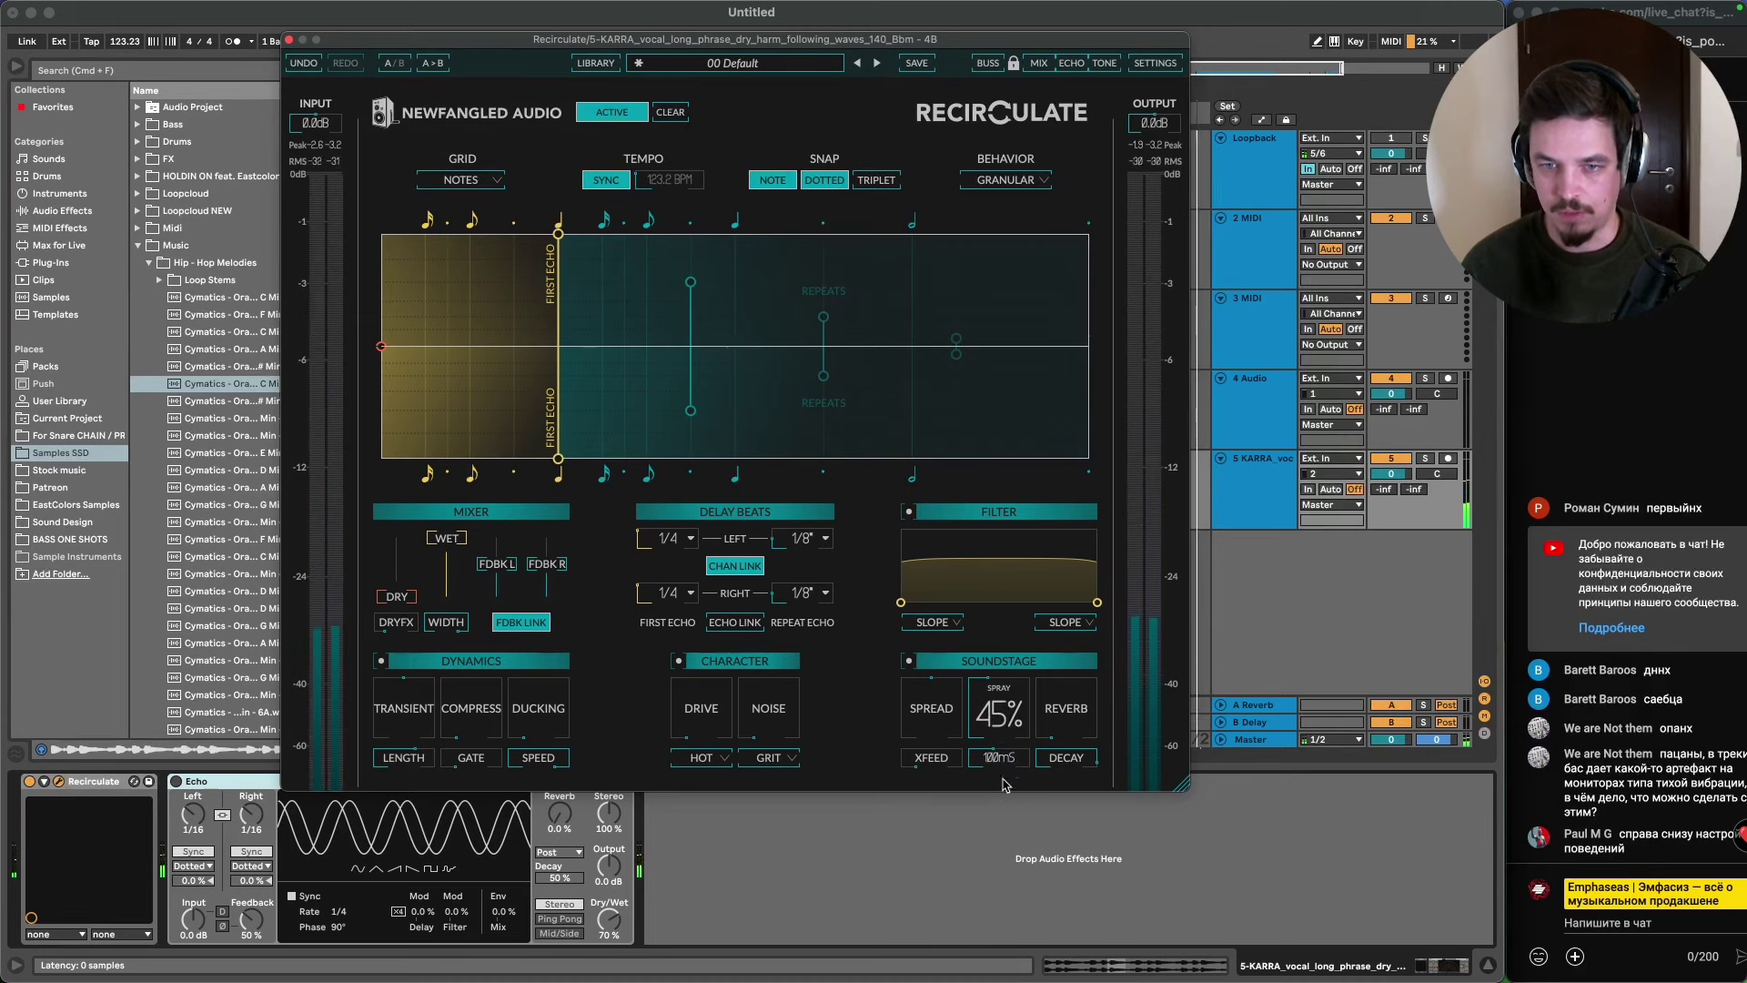
left_click(907, 661)
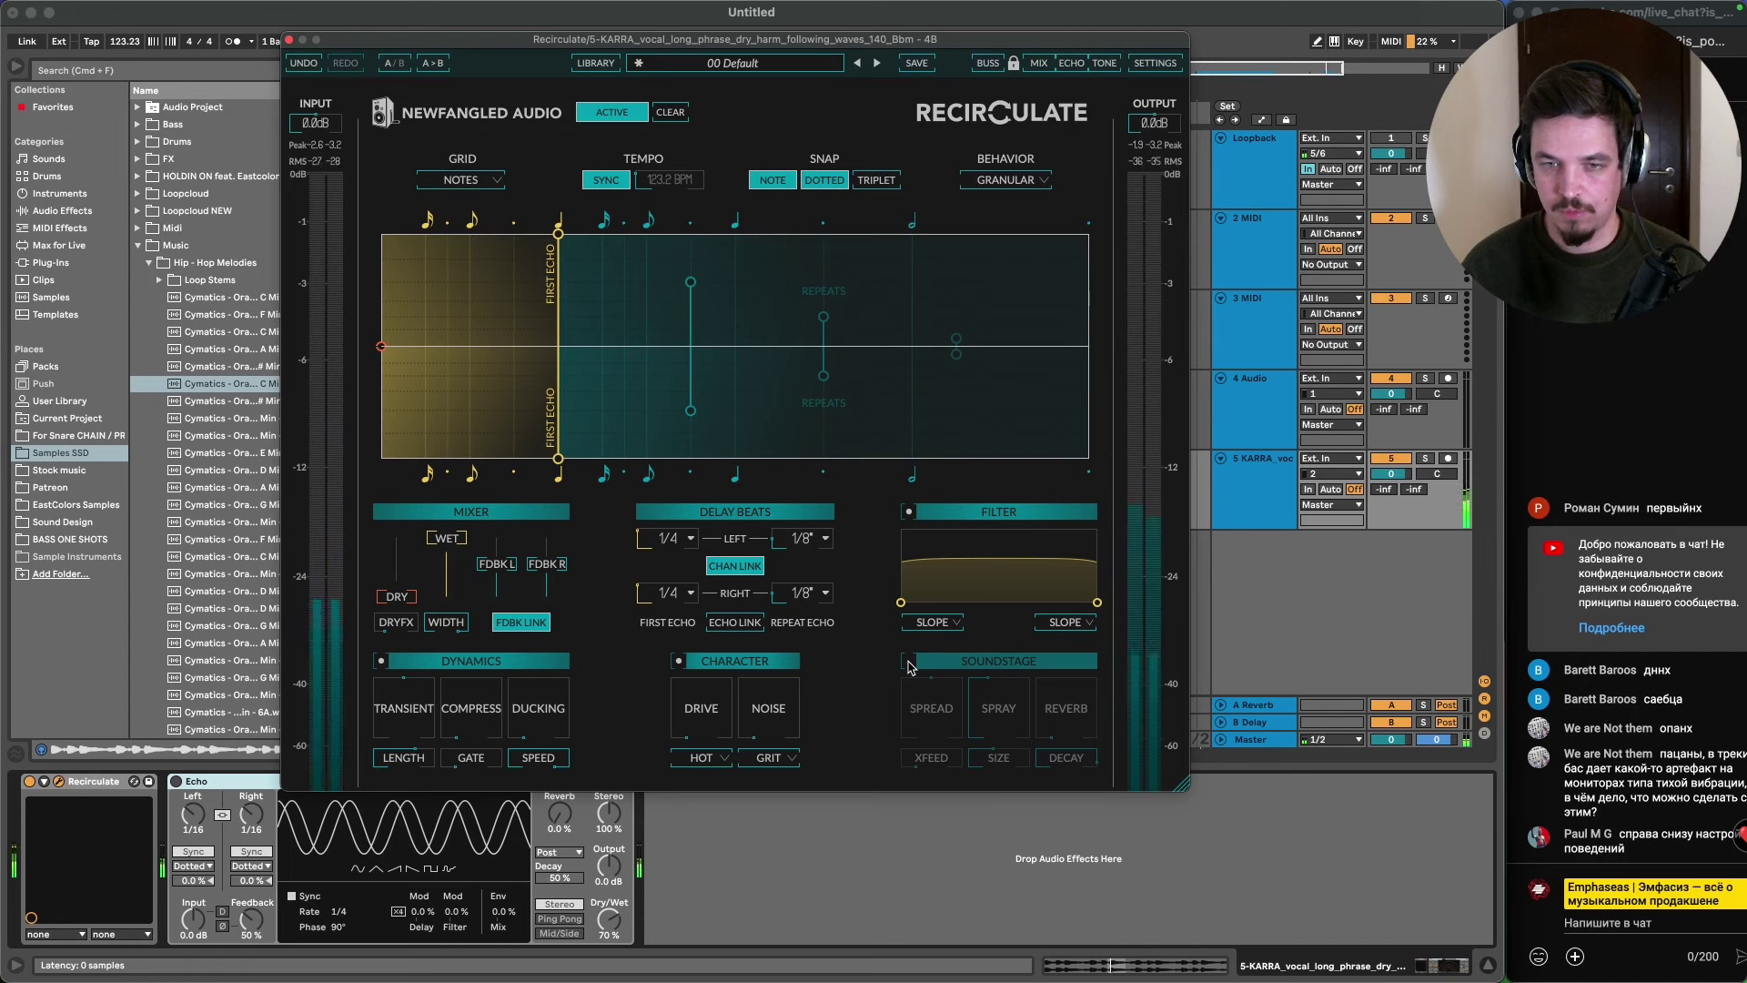
left_click(908, 663)
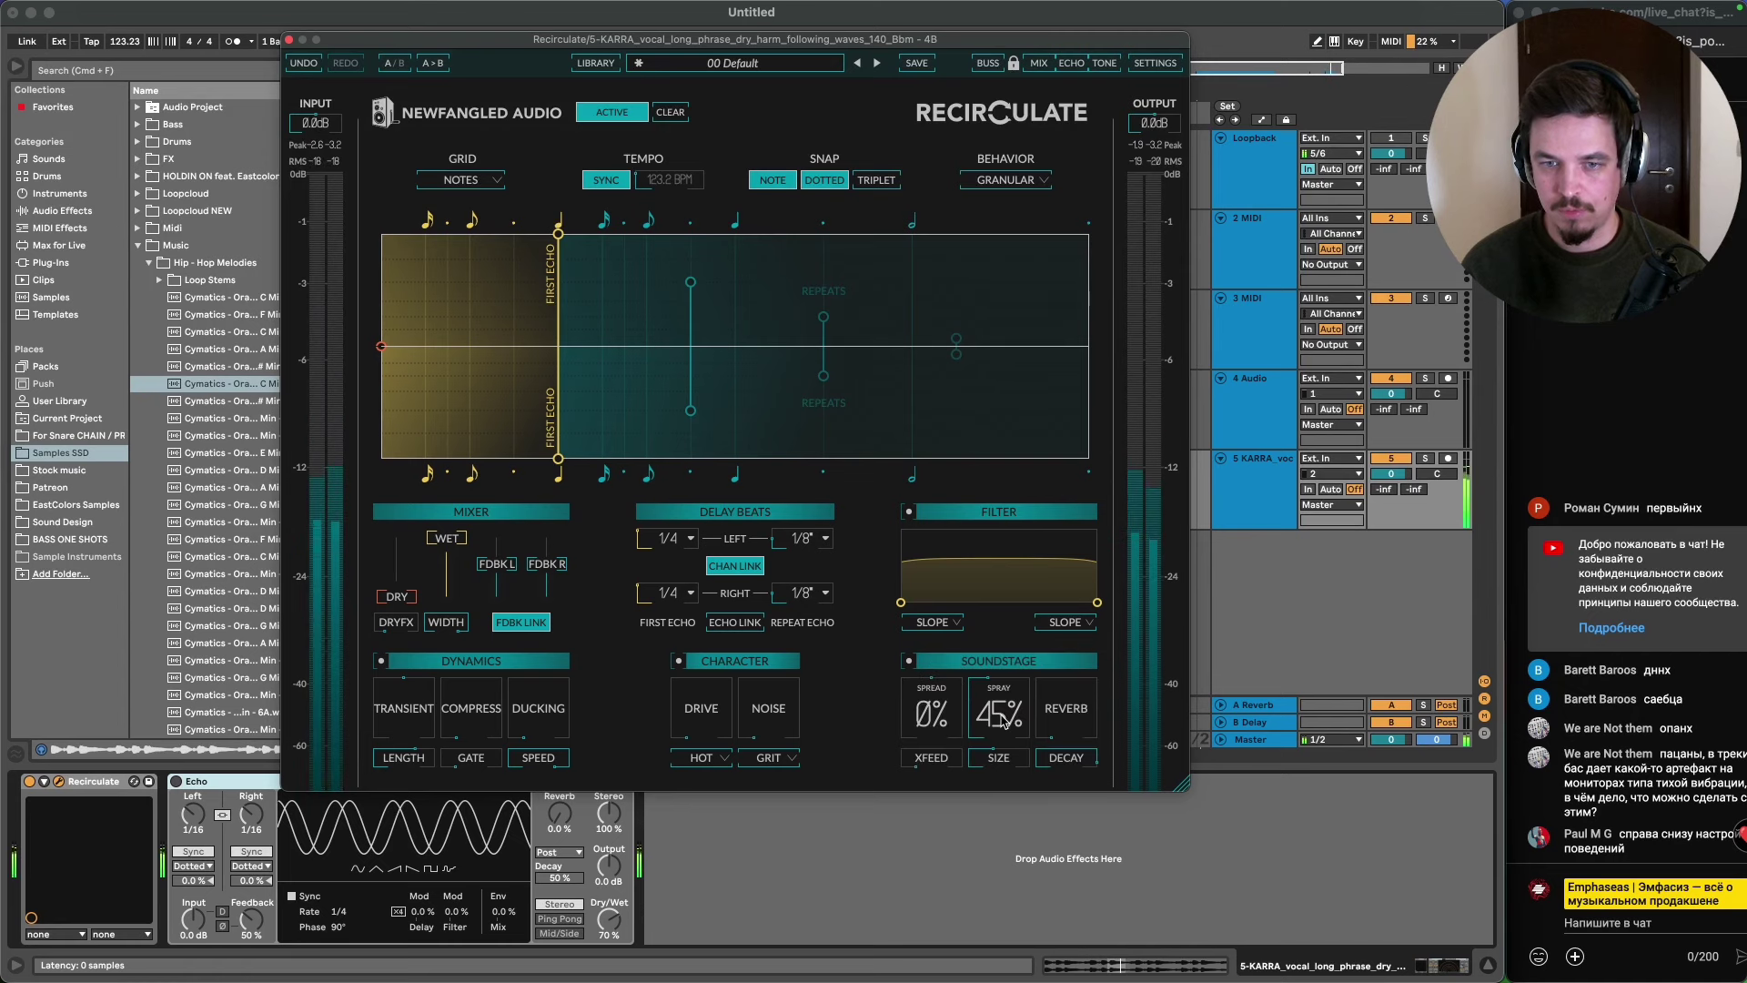
mouse_move(999, 715)
left_mouse_down()
mouse_move(1003, 634)
mouse_move(997, 732)
left_mouse_up()
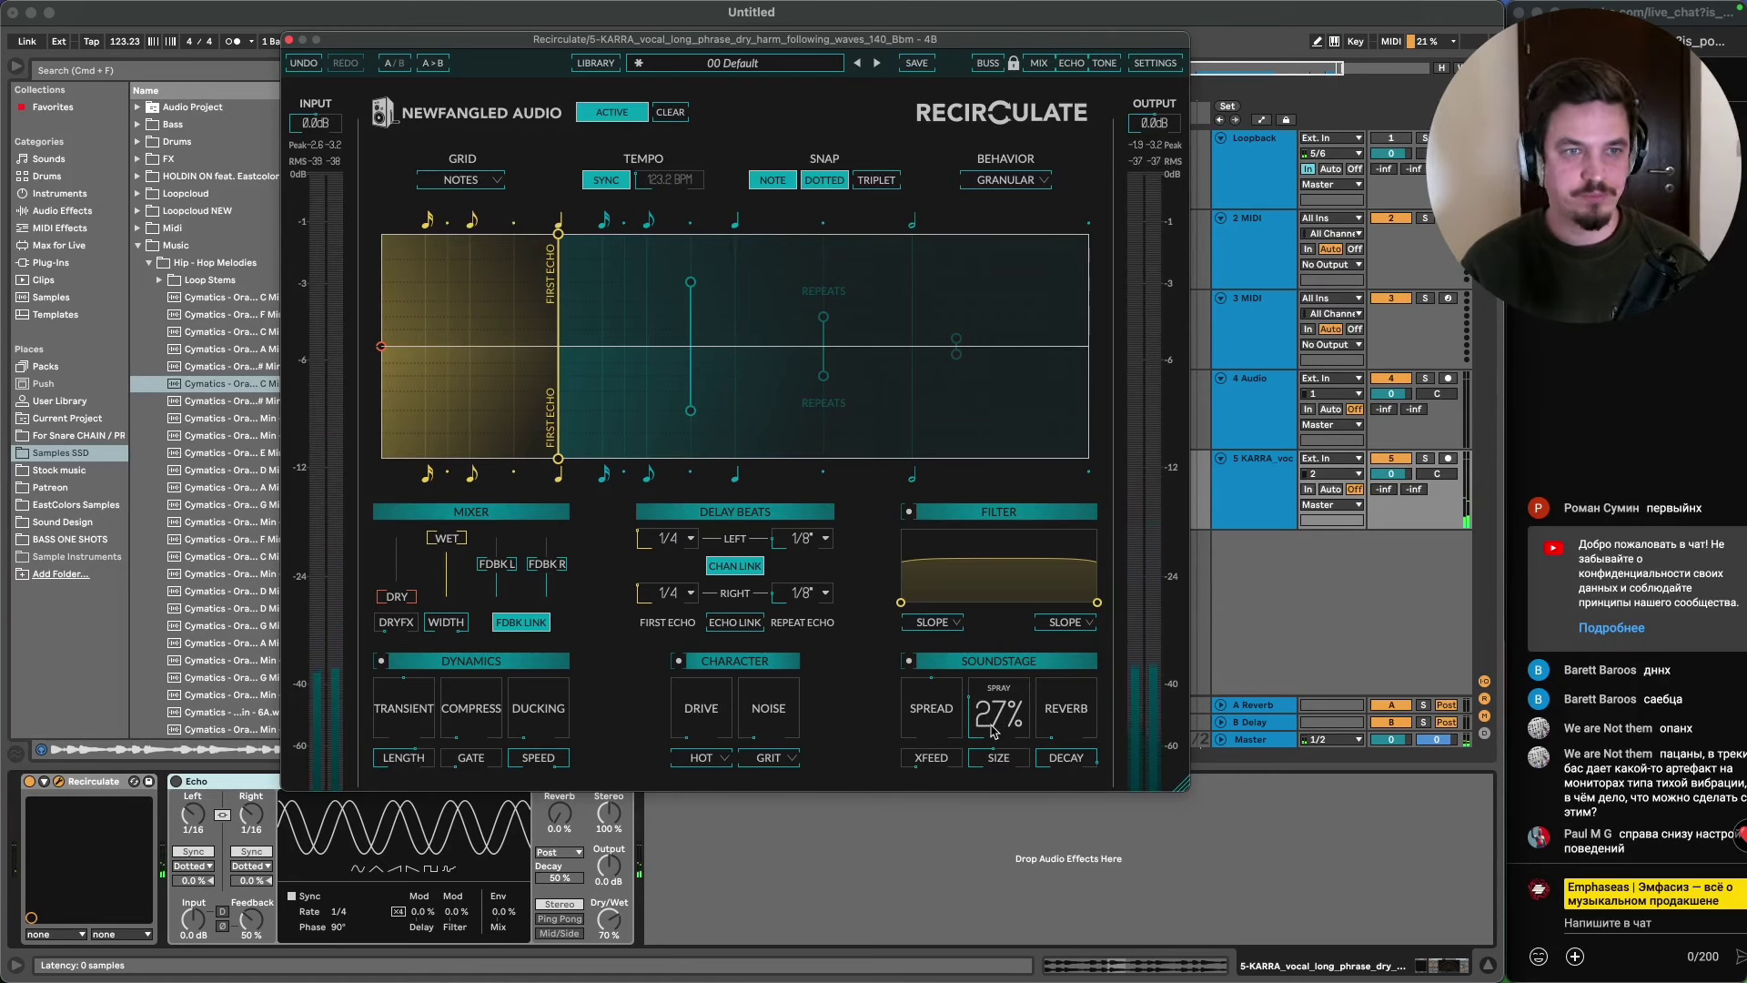
- Add Grain Delay after Echo on the vocal track and play the audio with Recirculate bypassed
left_click(79, 215)
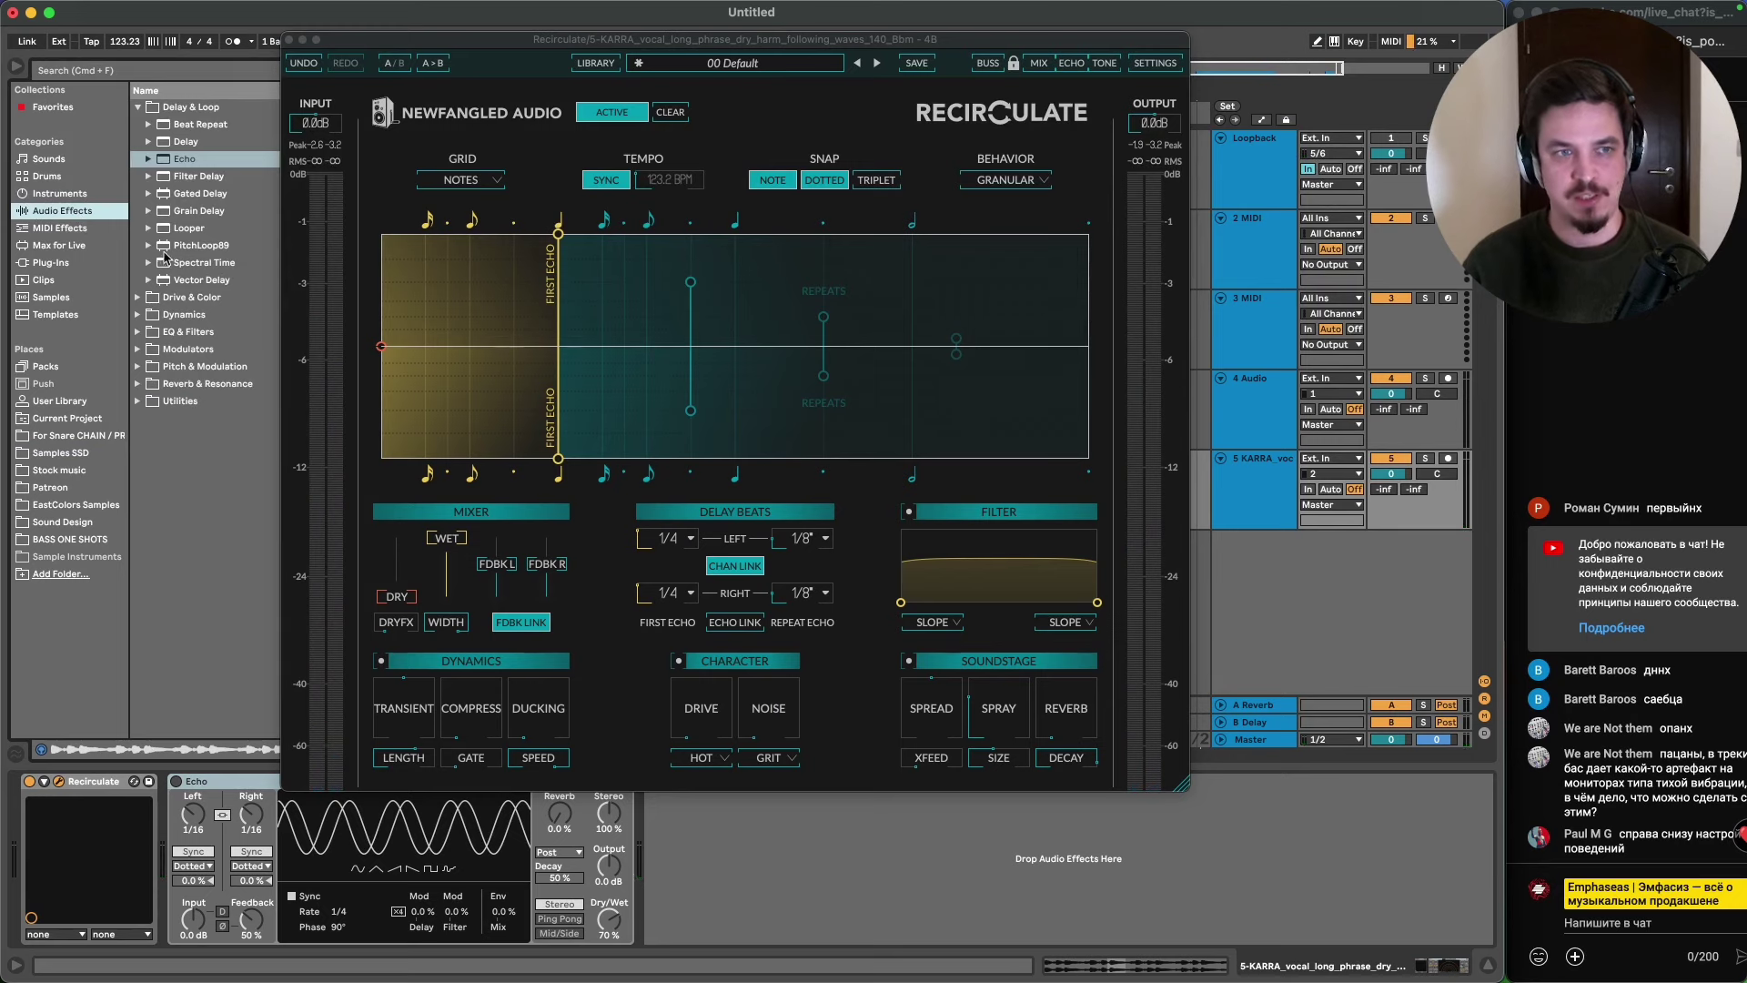
left_click(193, 211)
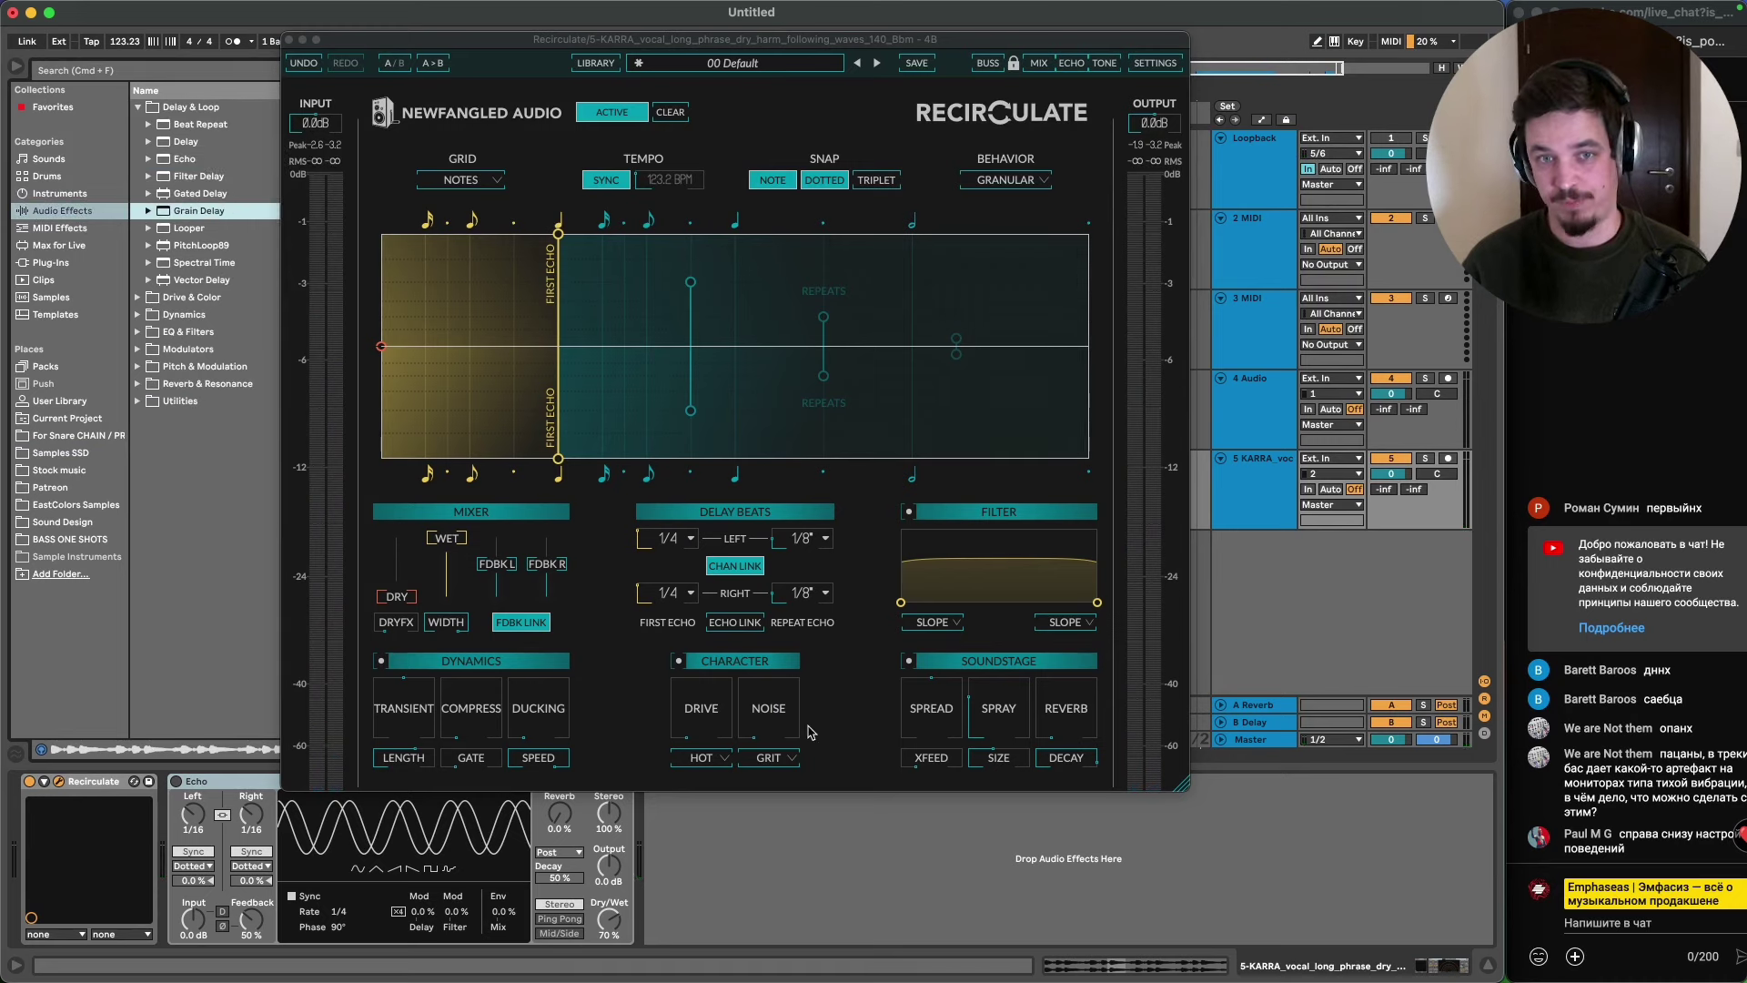
left_click_drag(879, 38, 894, 7)
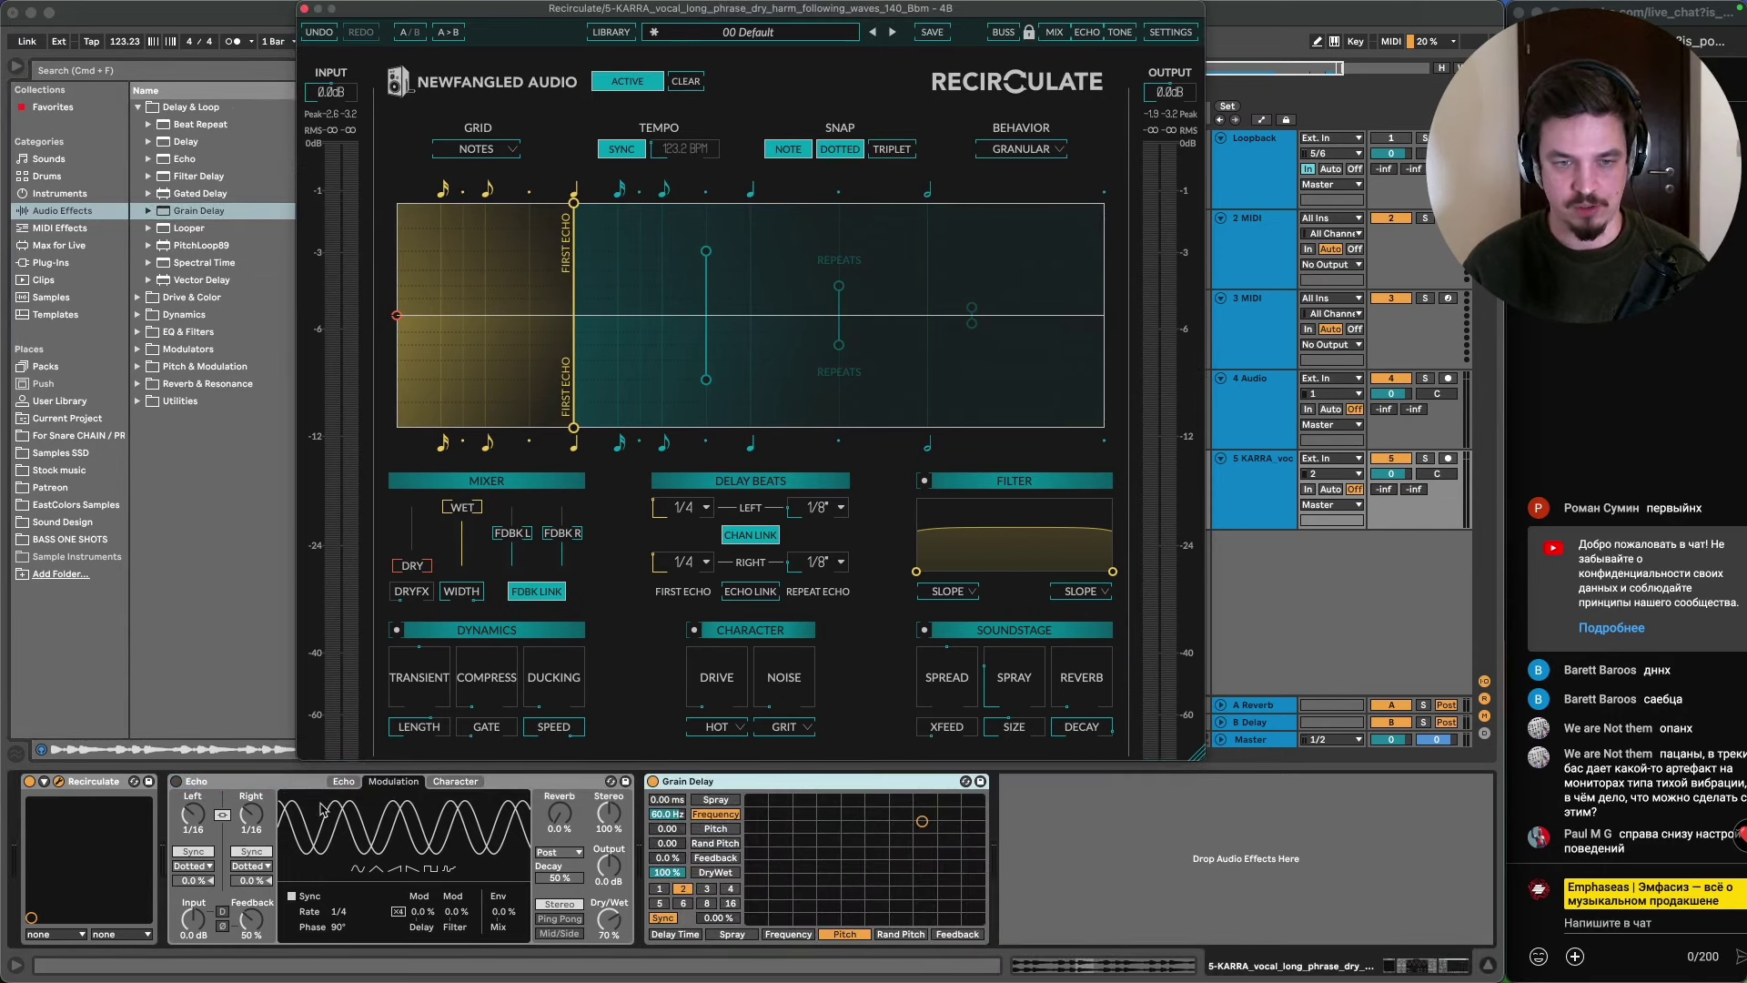
left_click(491, 810)
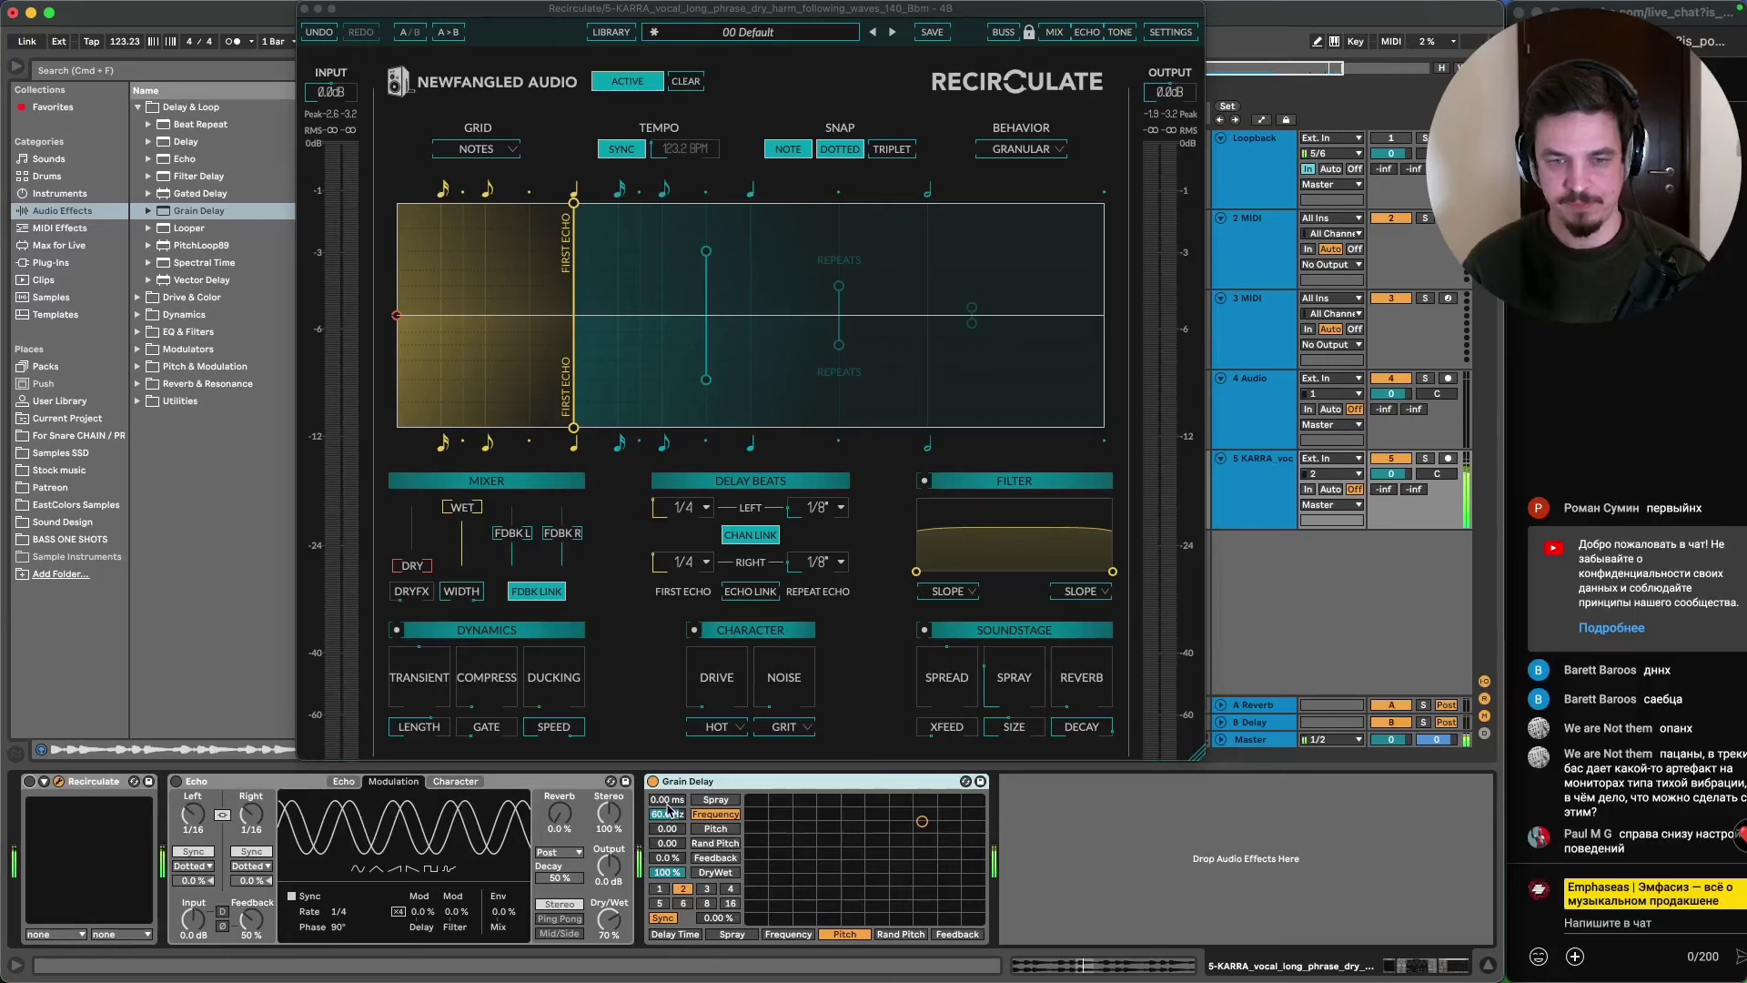
- Set Grain Delay's Spray to 205 ms, Feedback to 72% and synced delay time to 3
left_click_drag(668, 803, 667, 764)
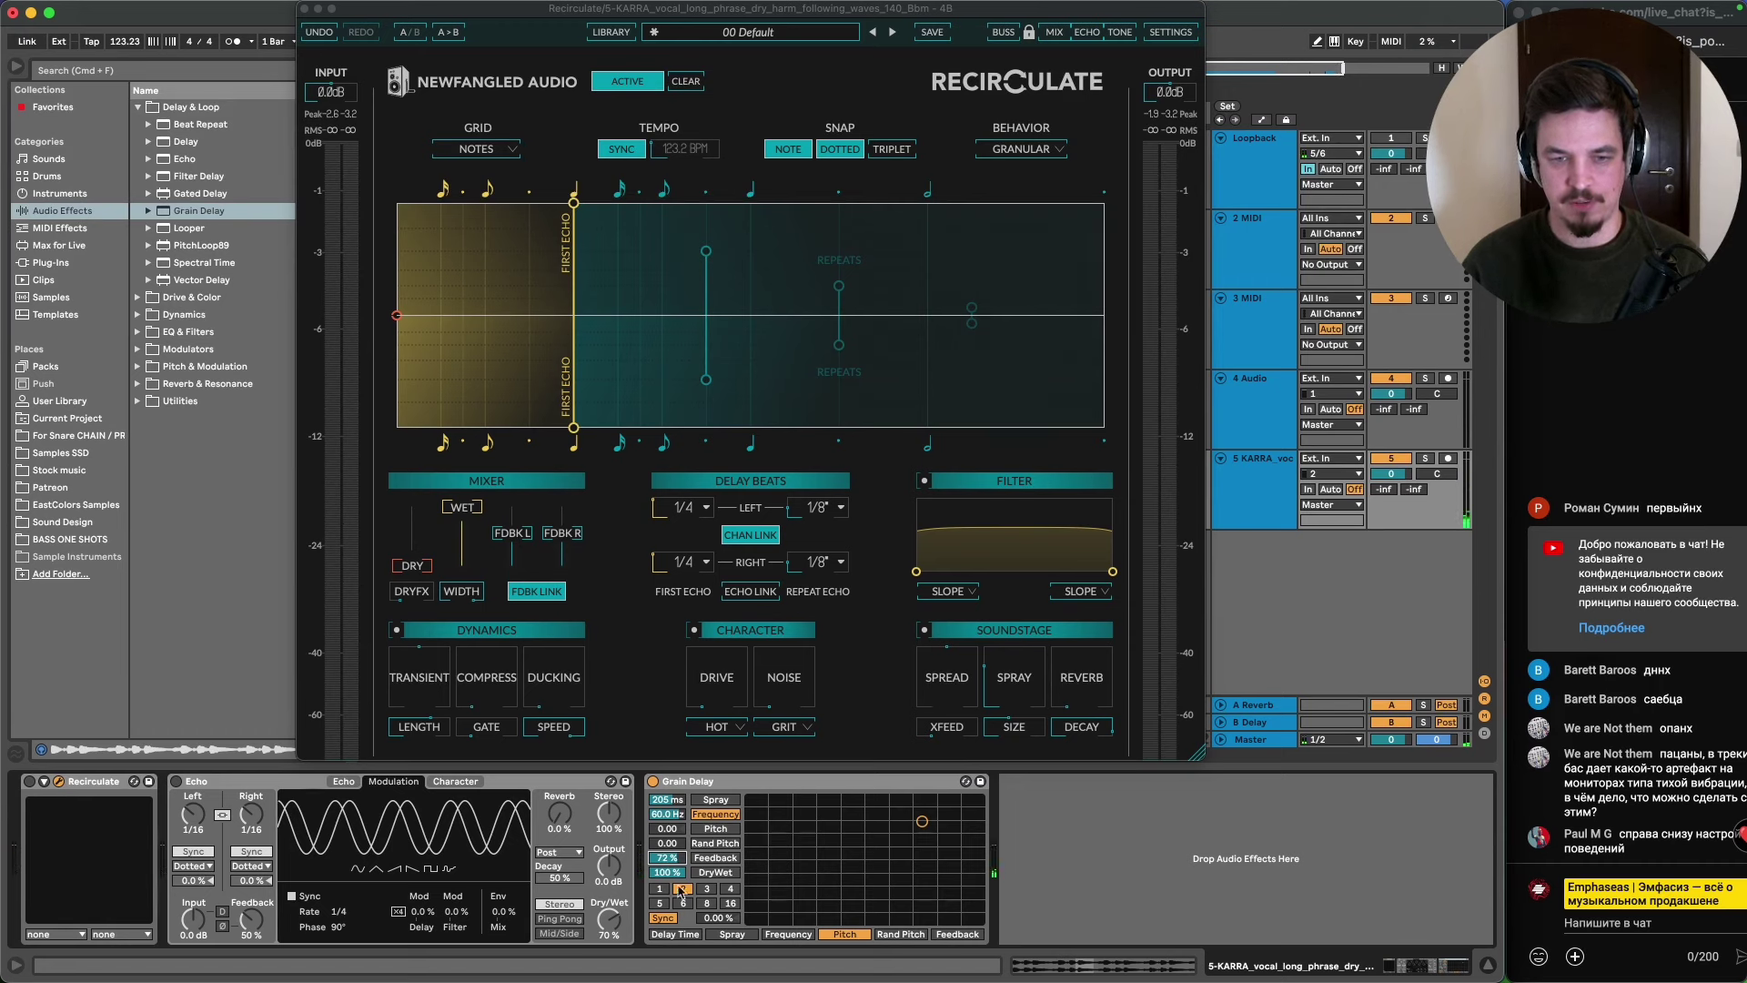
left_click(707, 888)
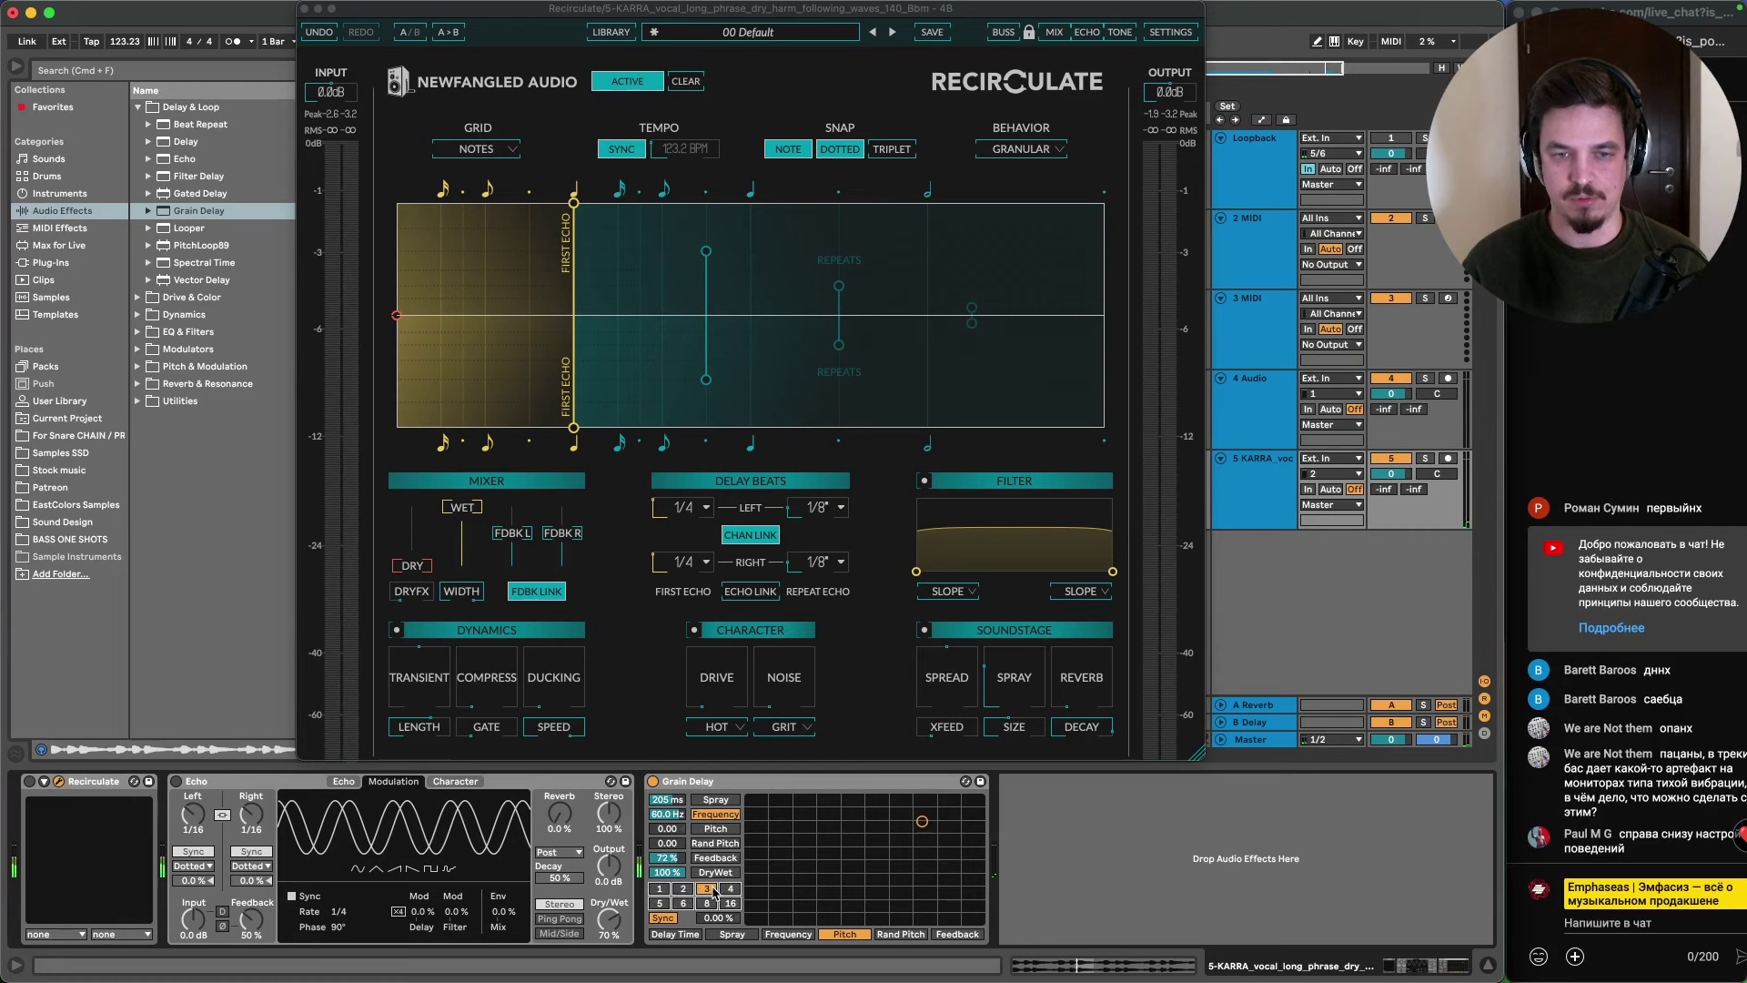
- Bypass Grain Delay, reactivate Recirculate, and rebalance its mixer with Dry at full level and Wet lowered
left_click(652, 781)
left_click(29, 781)
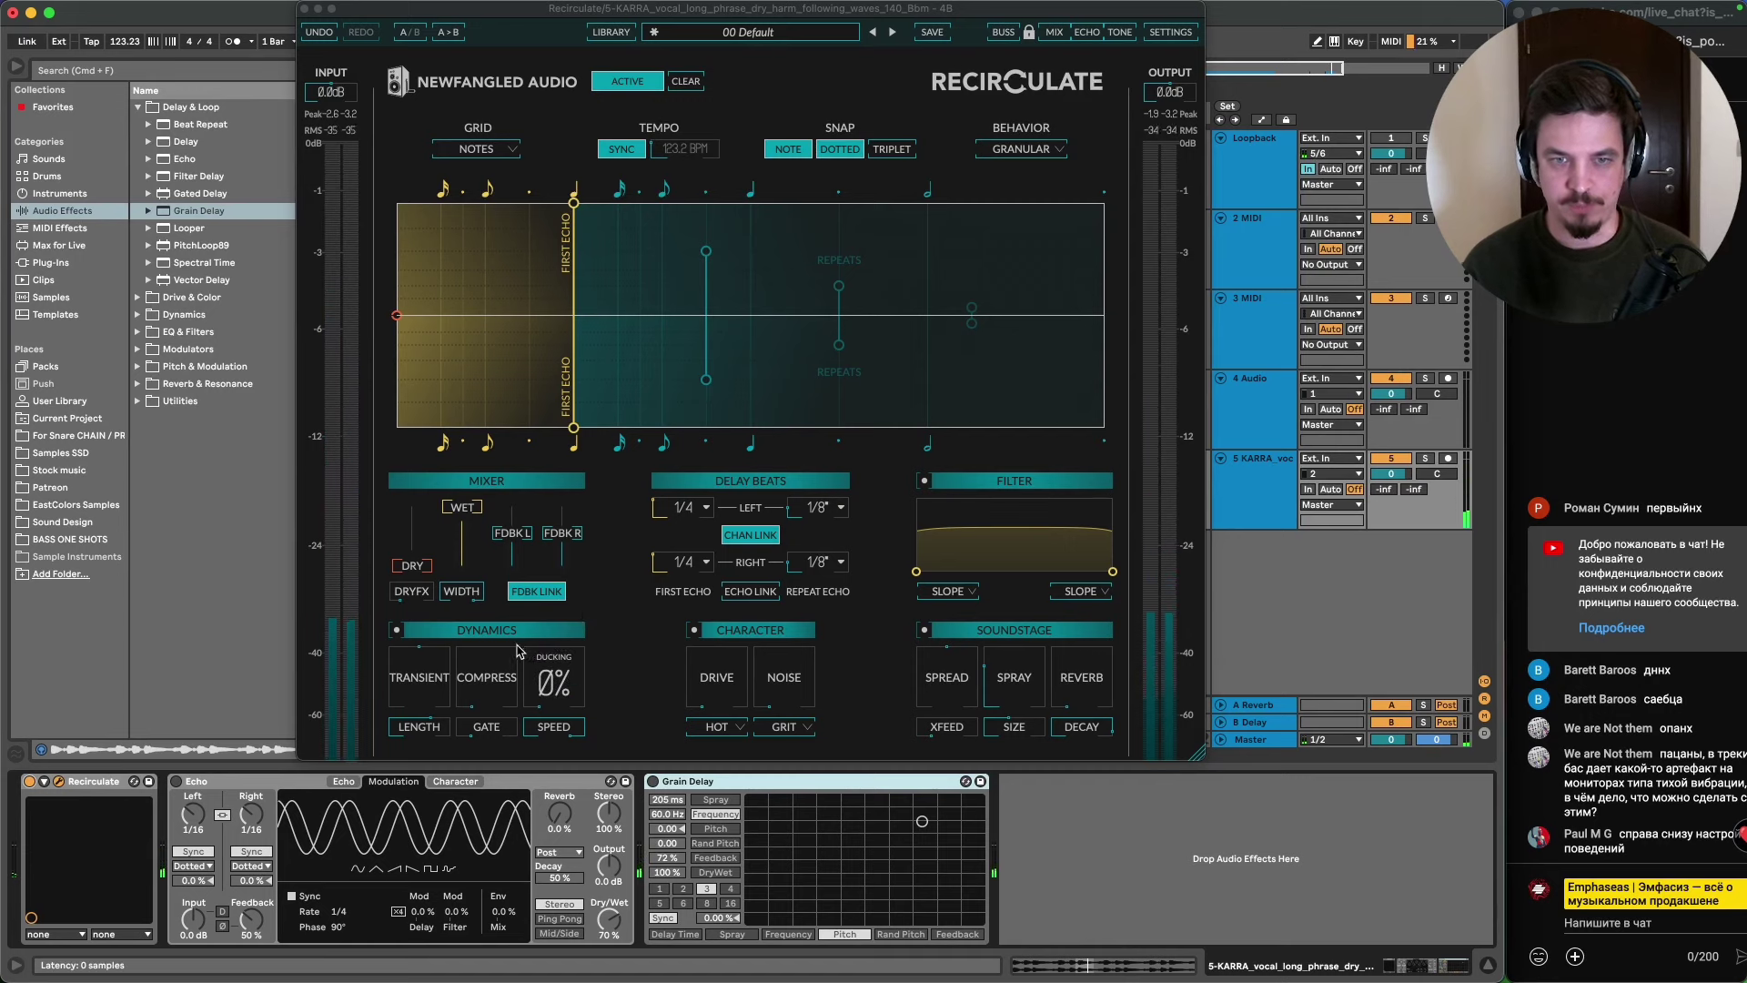
left_click_drag(462, 507, 443, 418)
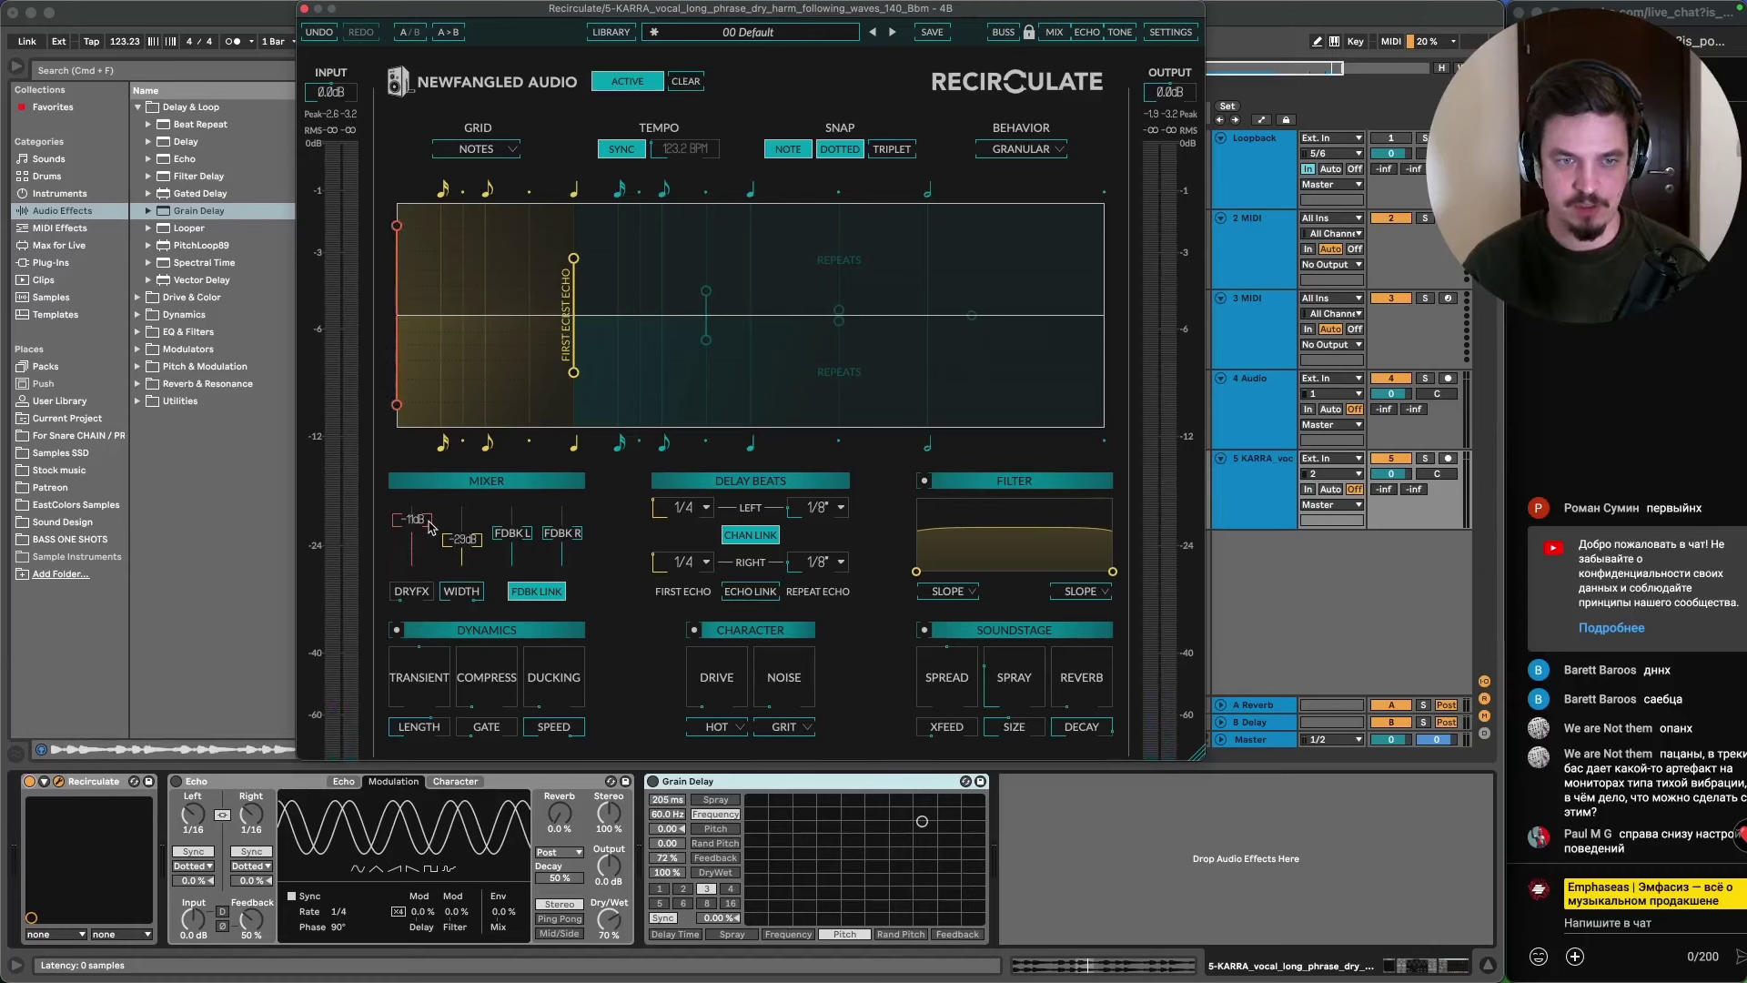
left_click_drag(430, 527, 479, 533)
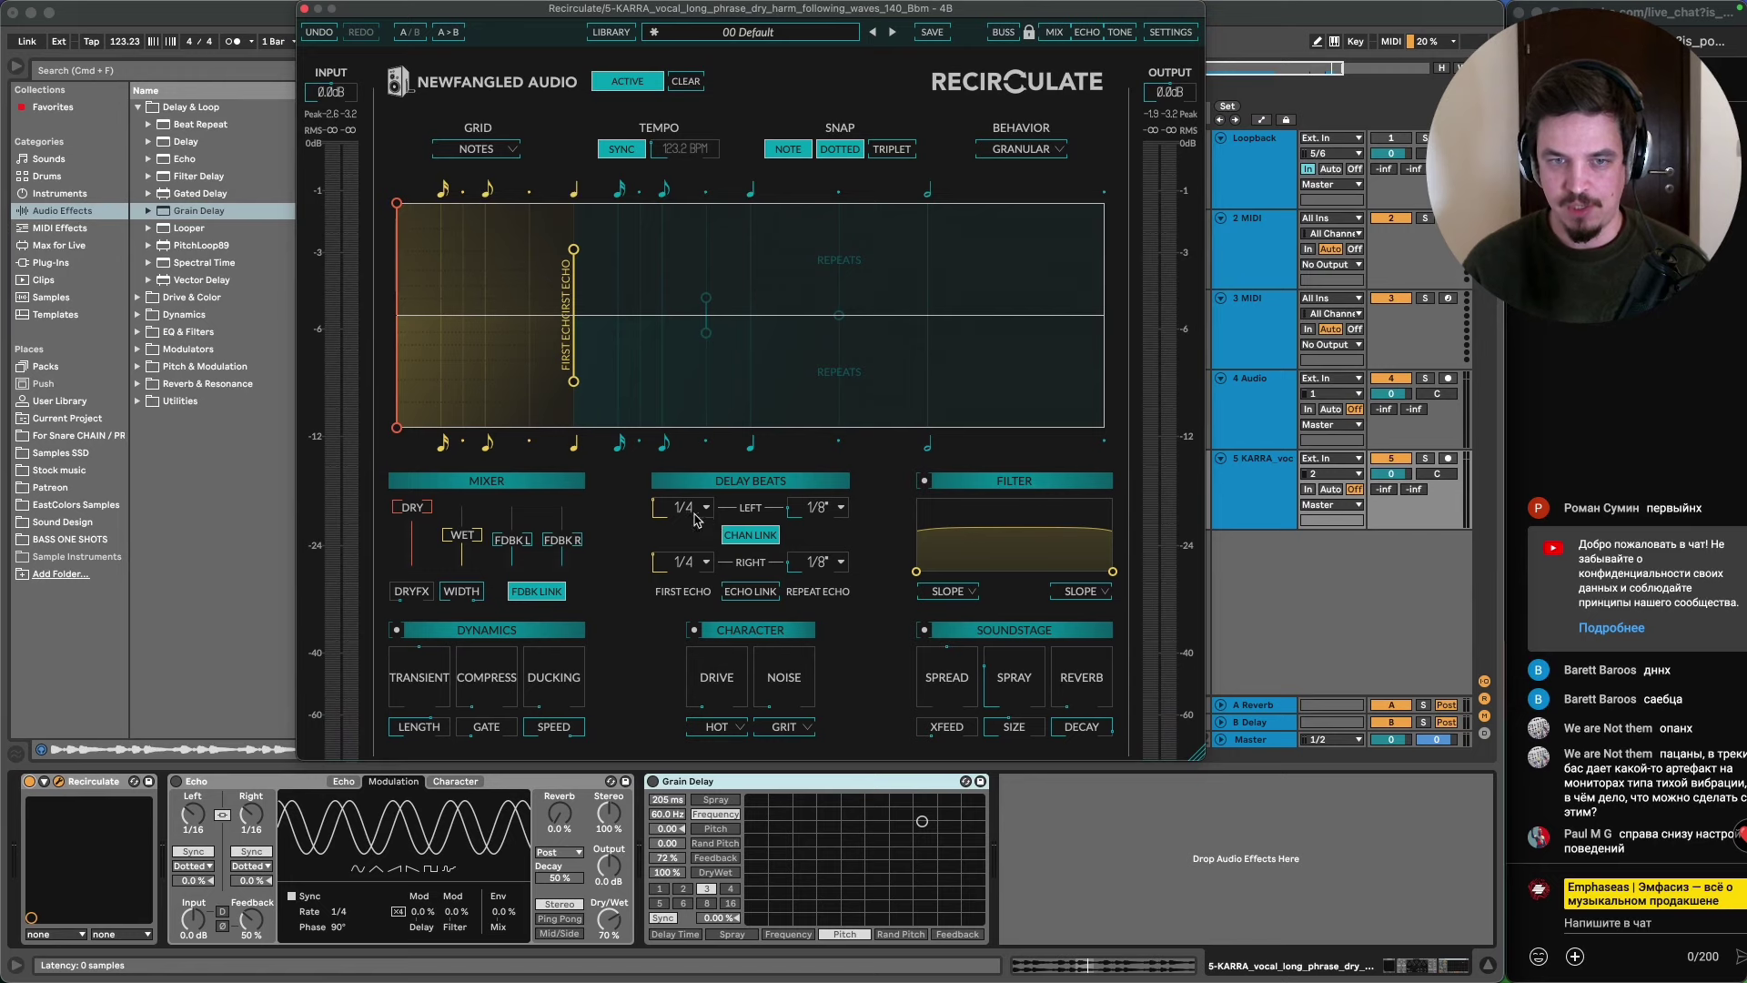
- Vary Recirculate's linked first echo time and set both channels to 0.89 beats
scroll(694, 517, "up", 3)
scroll(688, 514, "down", 3)
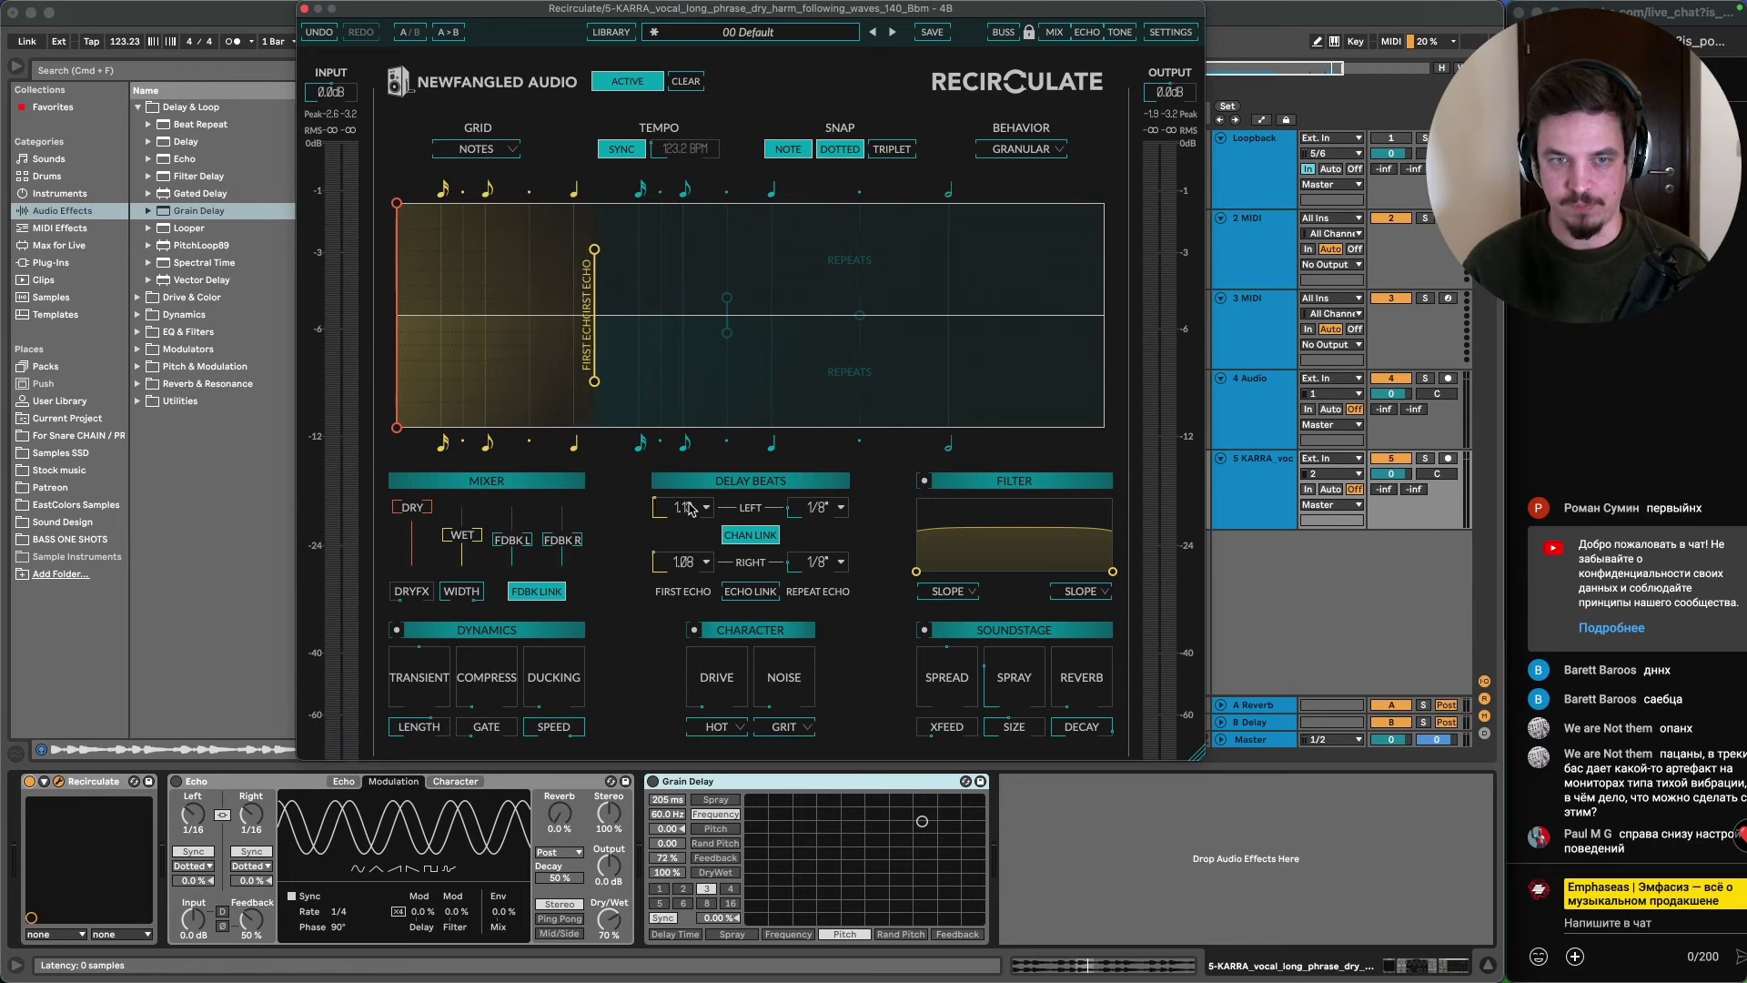
scroll(689, 524, "up", 1)
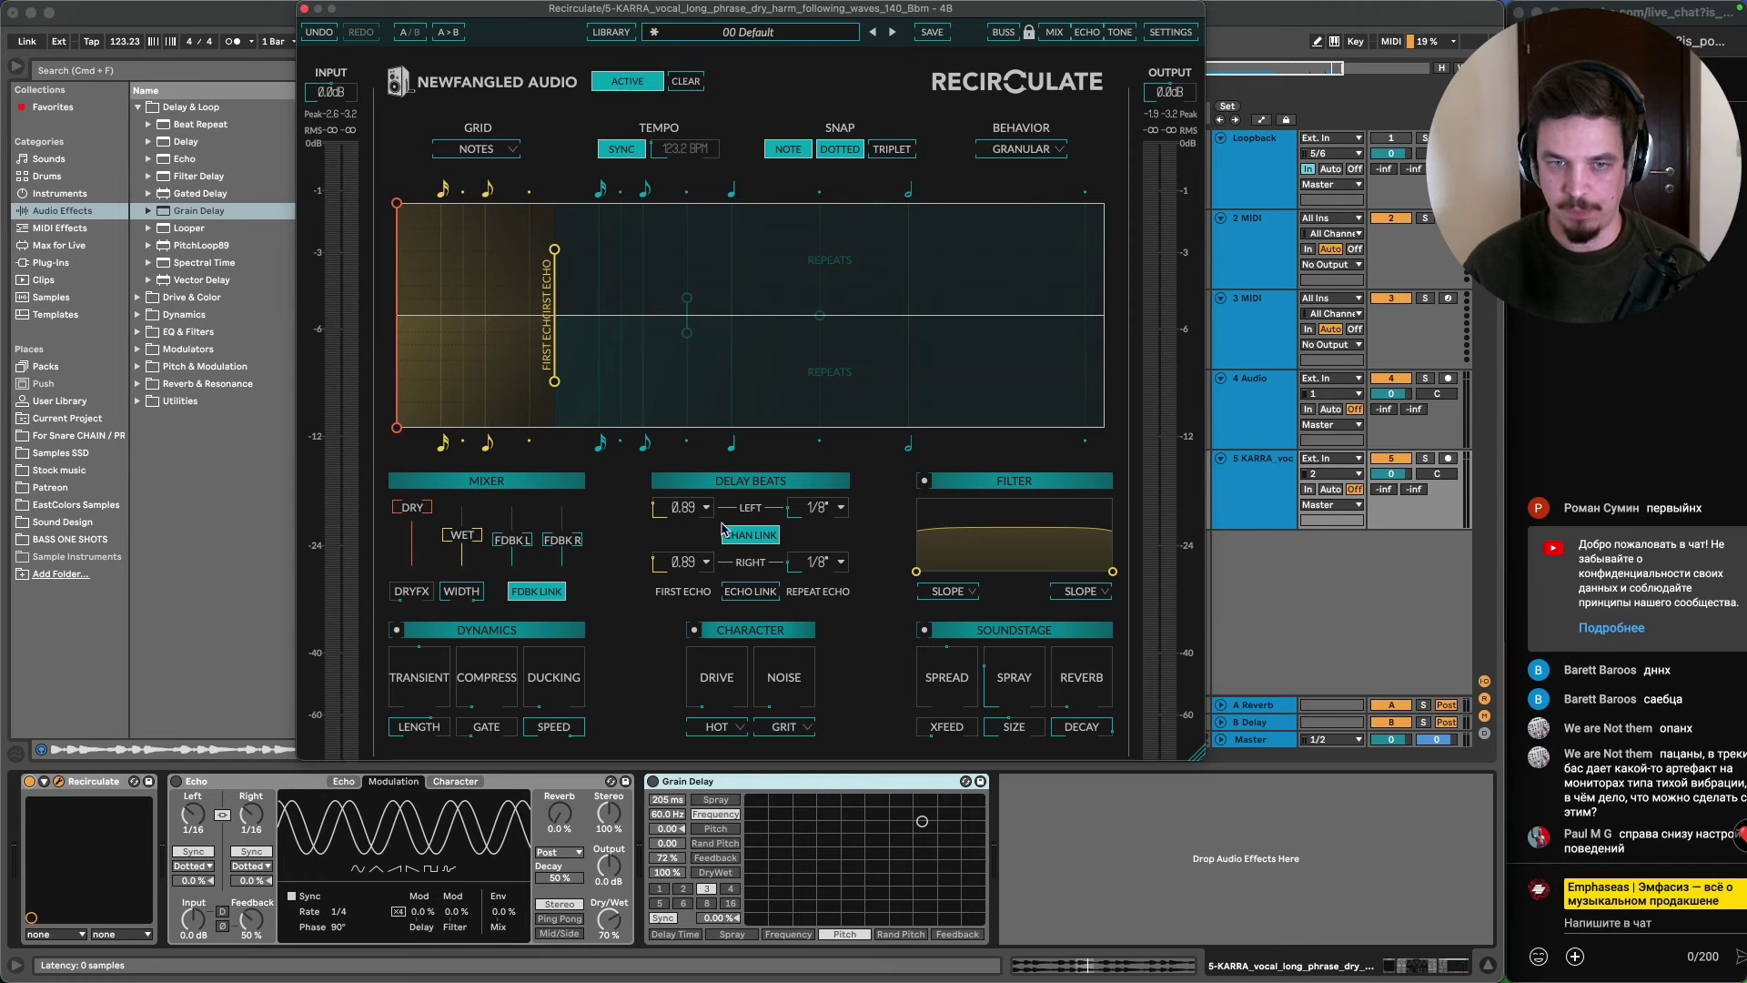
- Enable the Echo device and set its linked delay time to 1/8 dotted
left_click(176, 780)
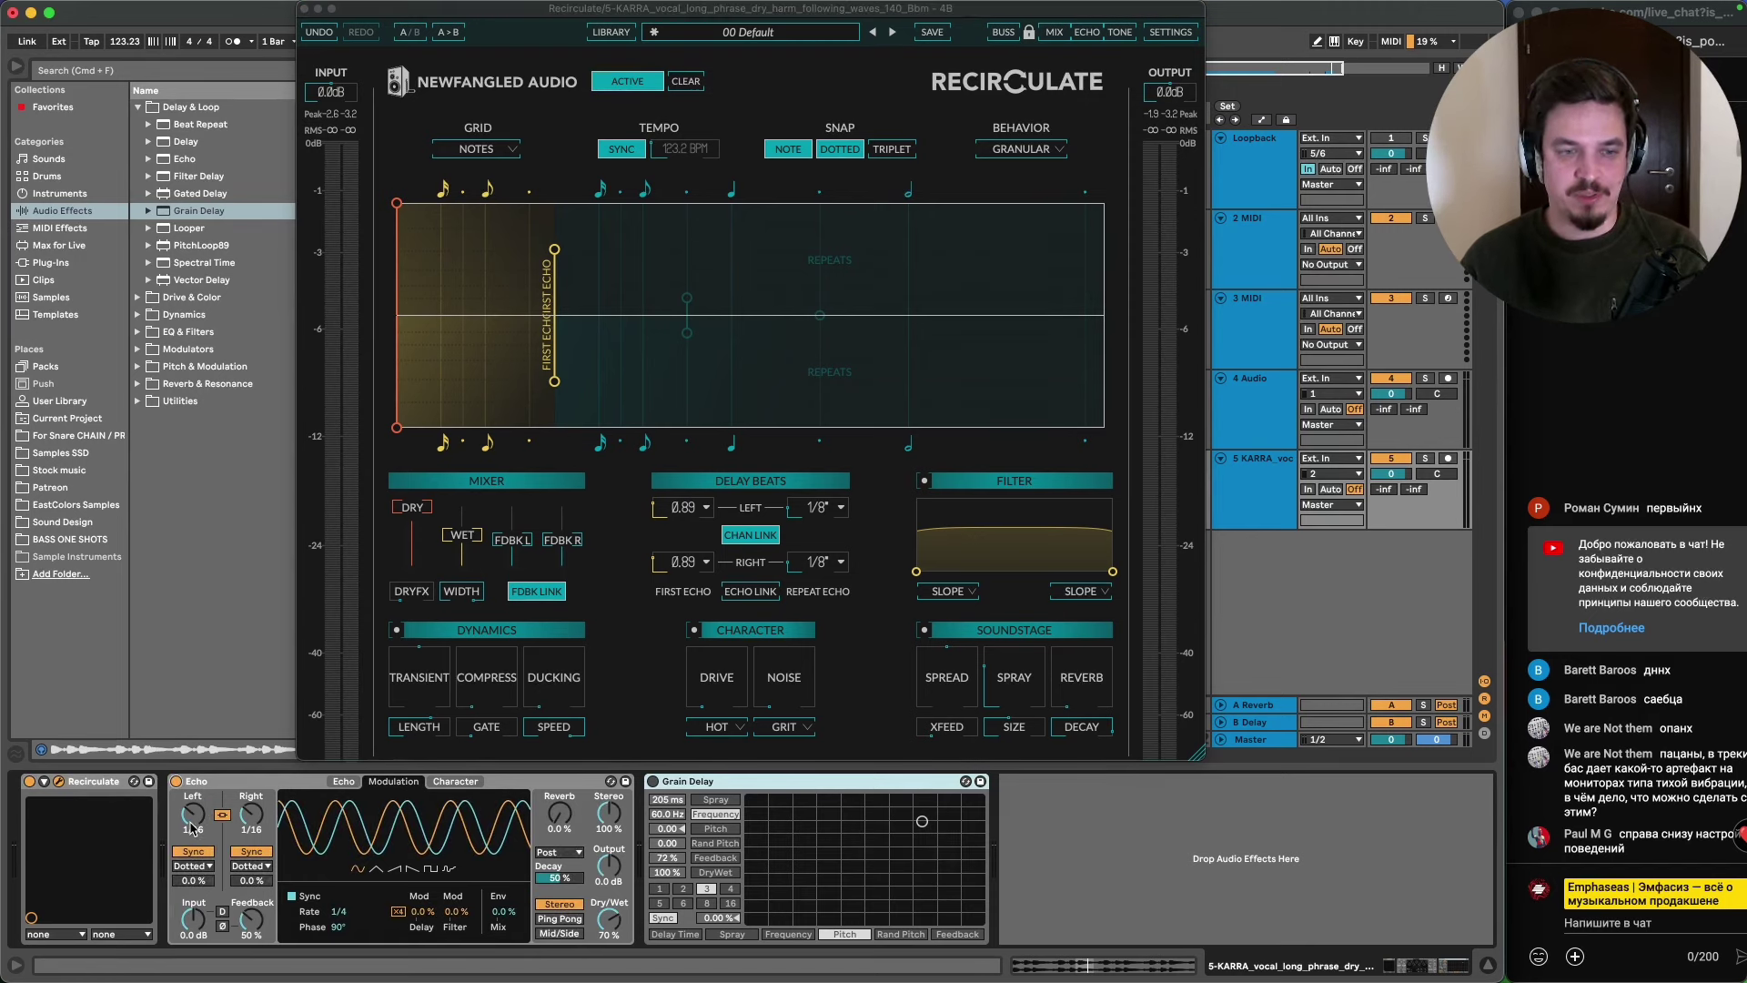
left_click(192, 826)
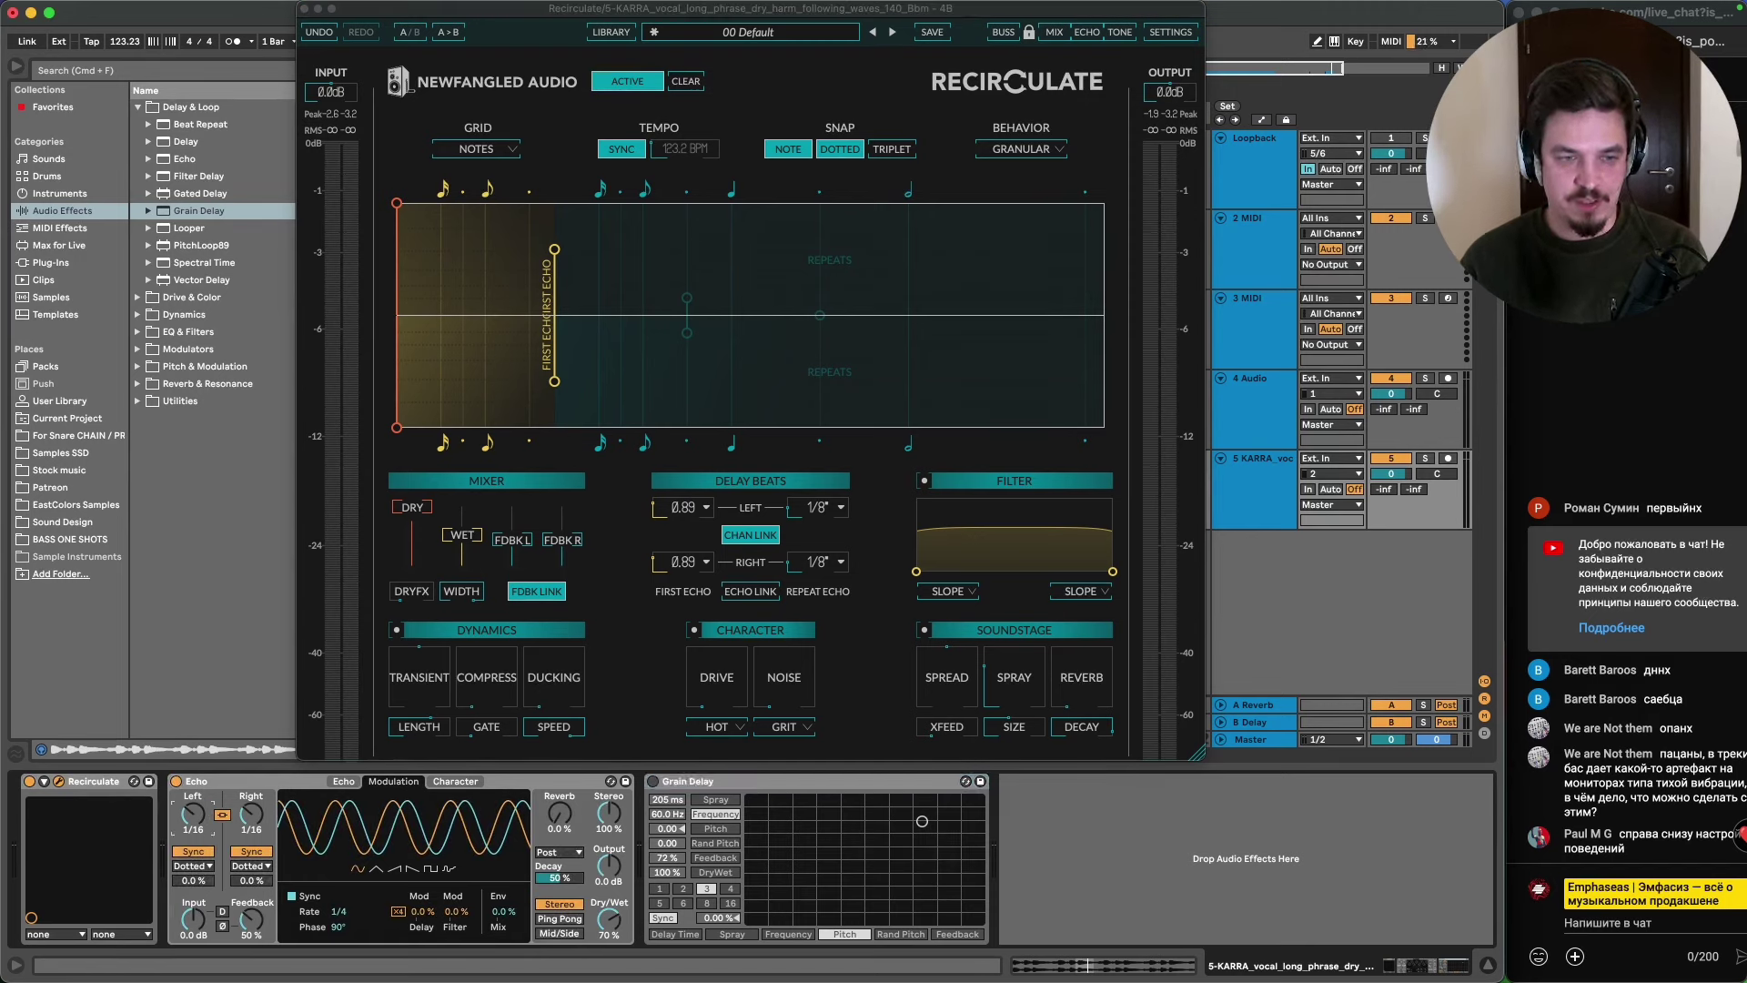
left_click(202, 865)
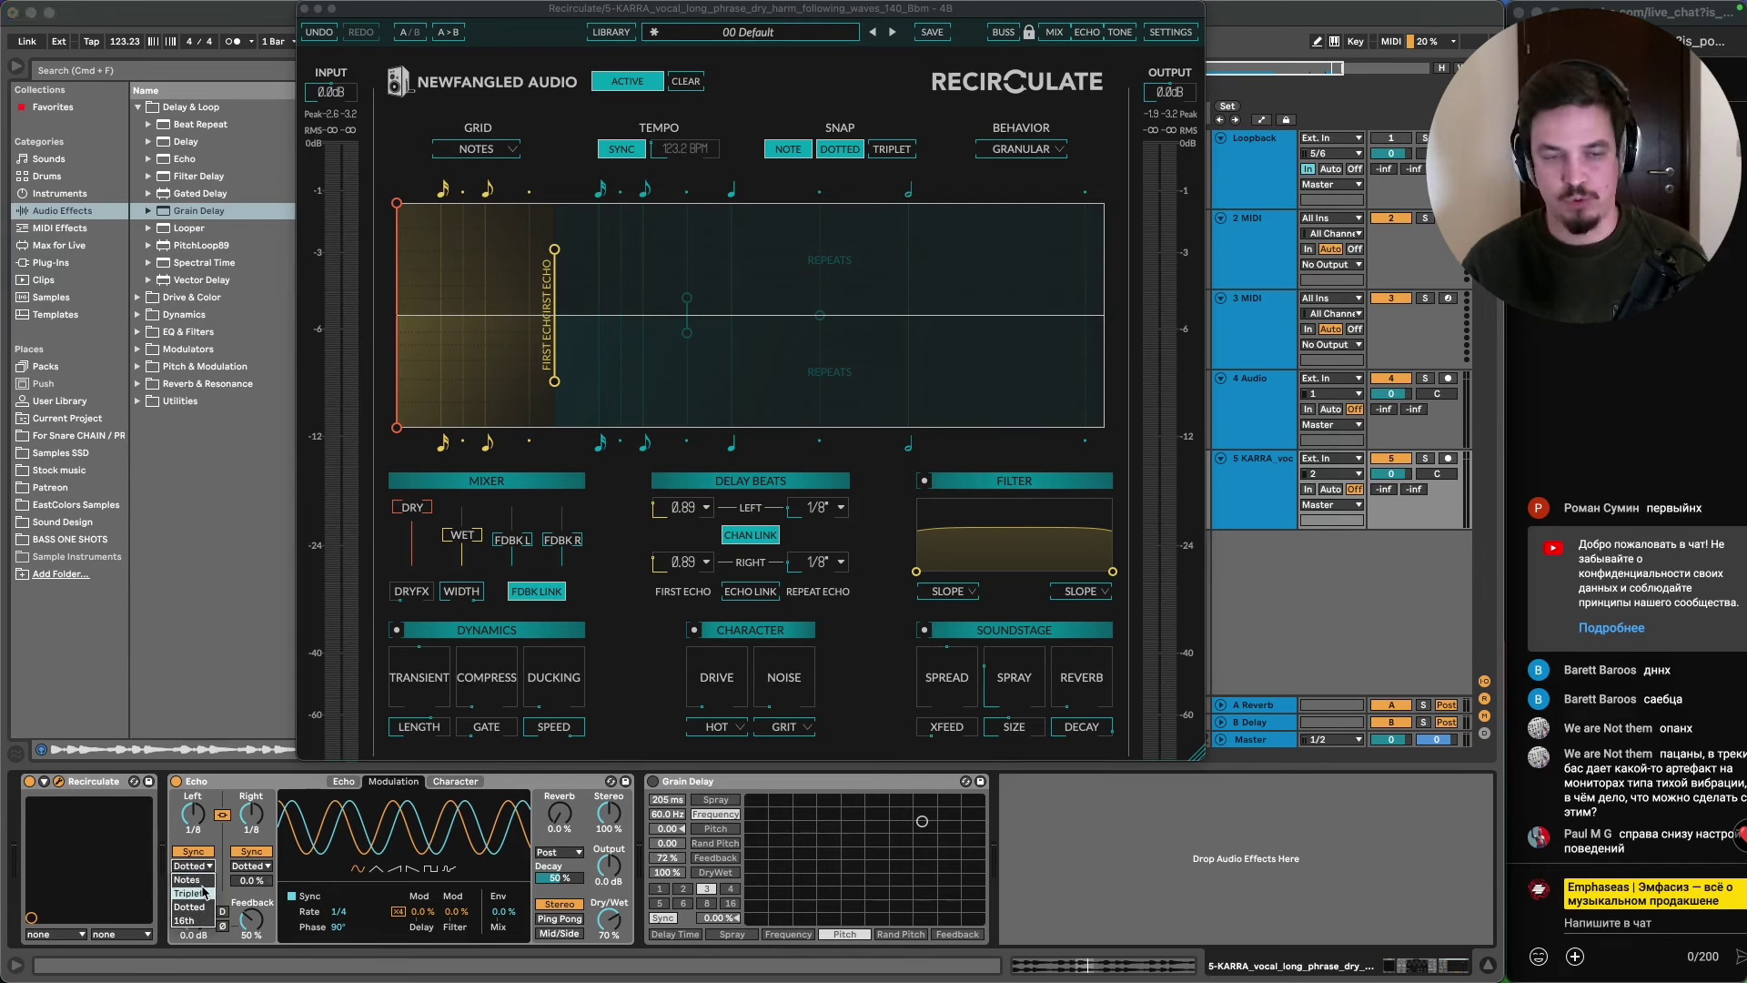
left_click(191, 906)
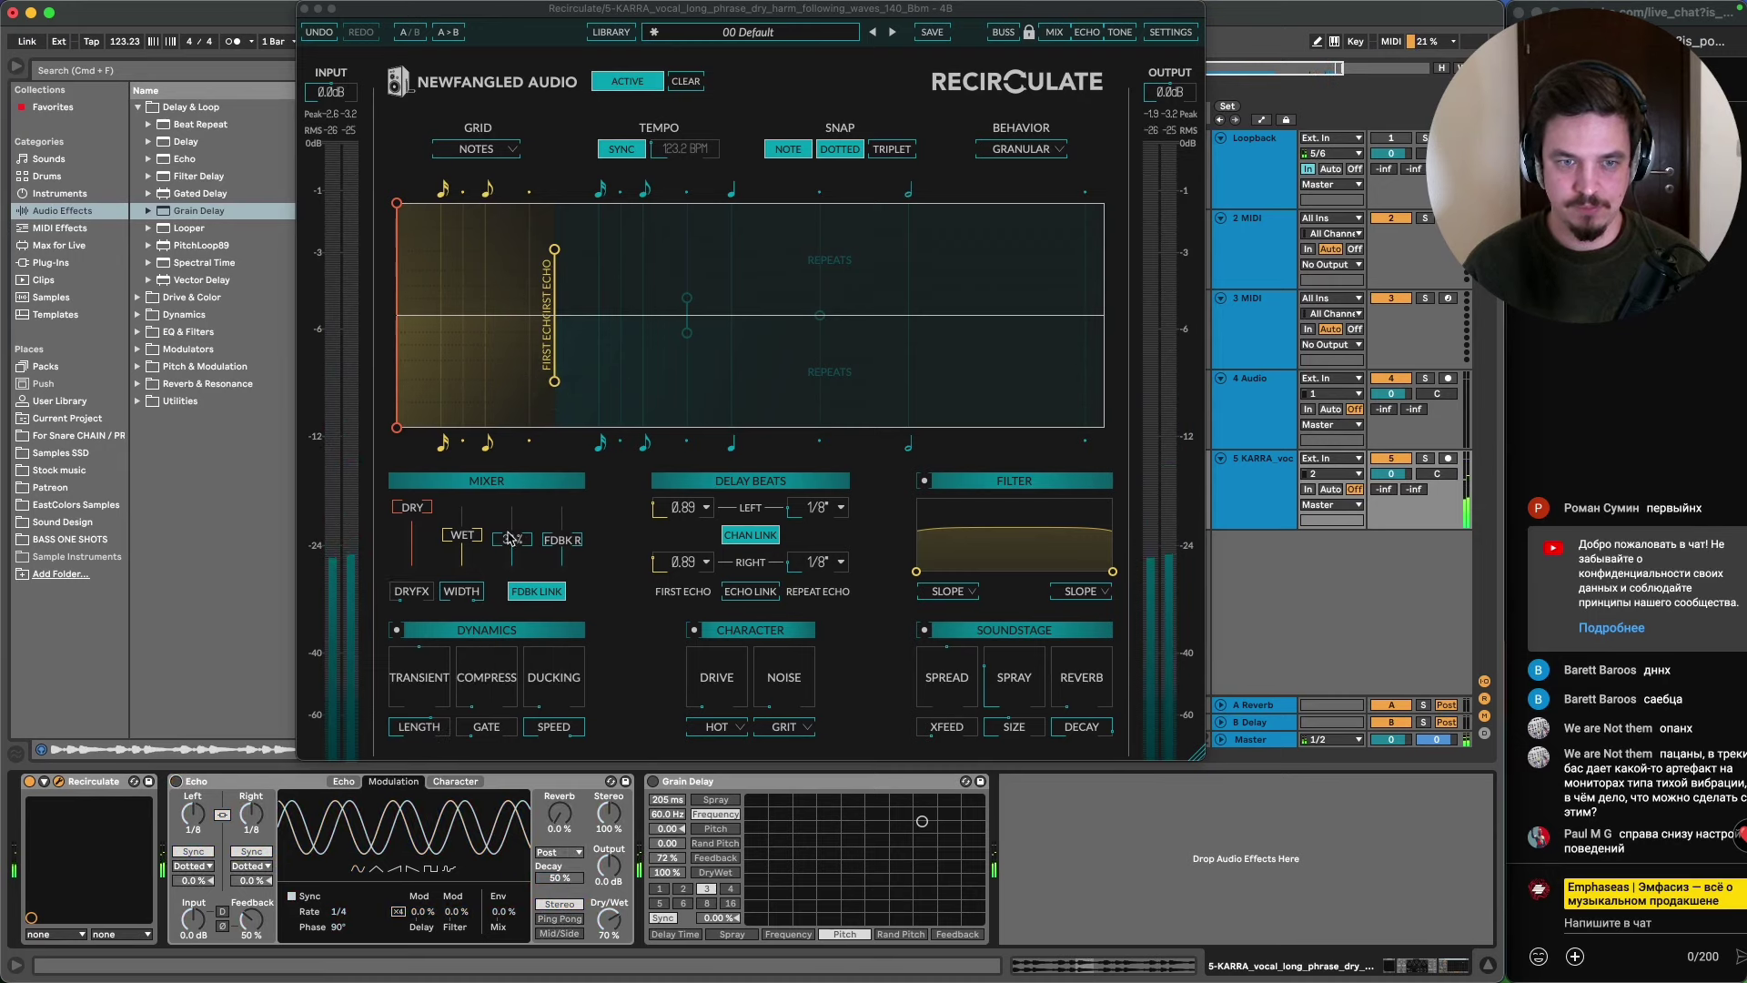
- Raise Recirculate's linked feedback to 81% and its Wet level to -4 dB during playback
left_click_drag(510, 538, 462, 508)
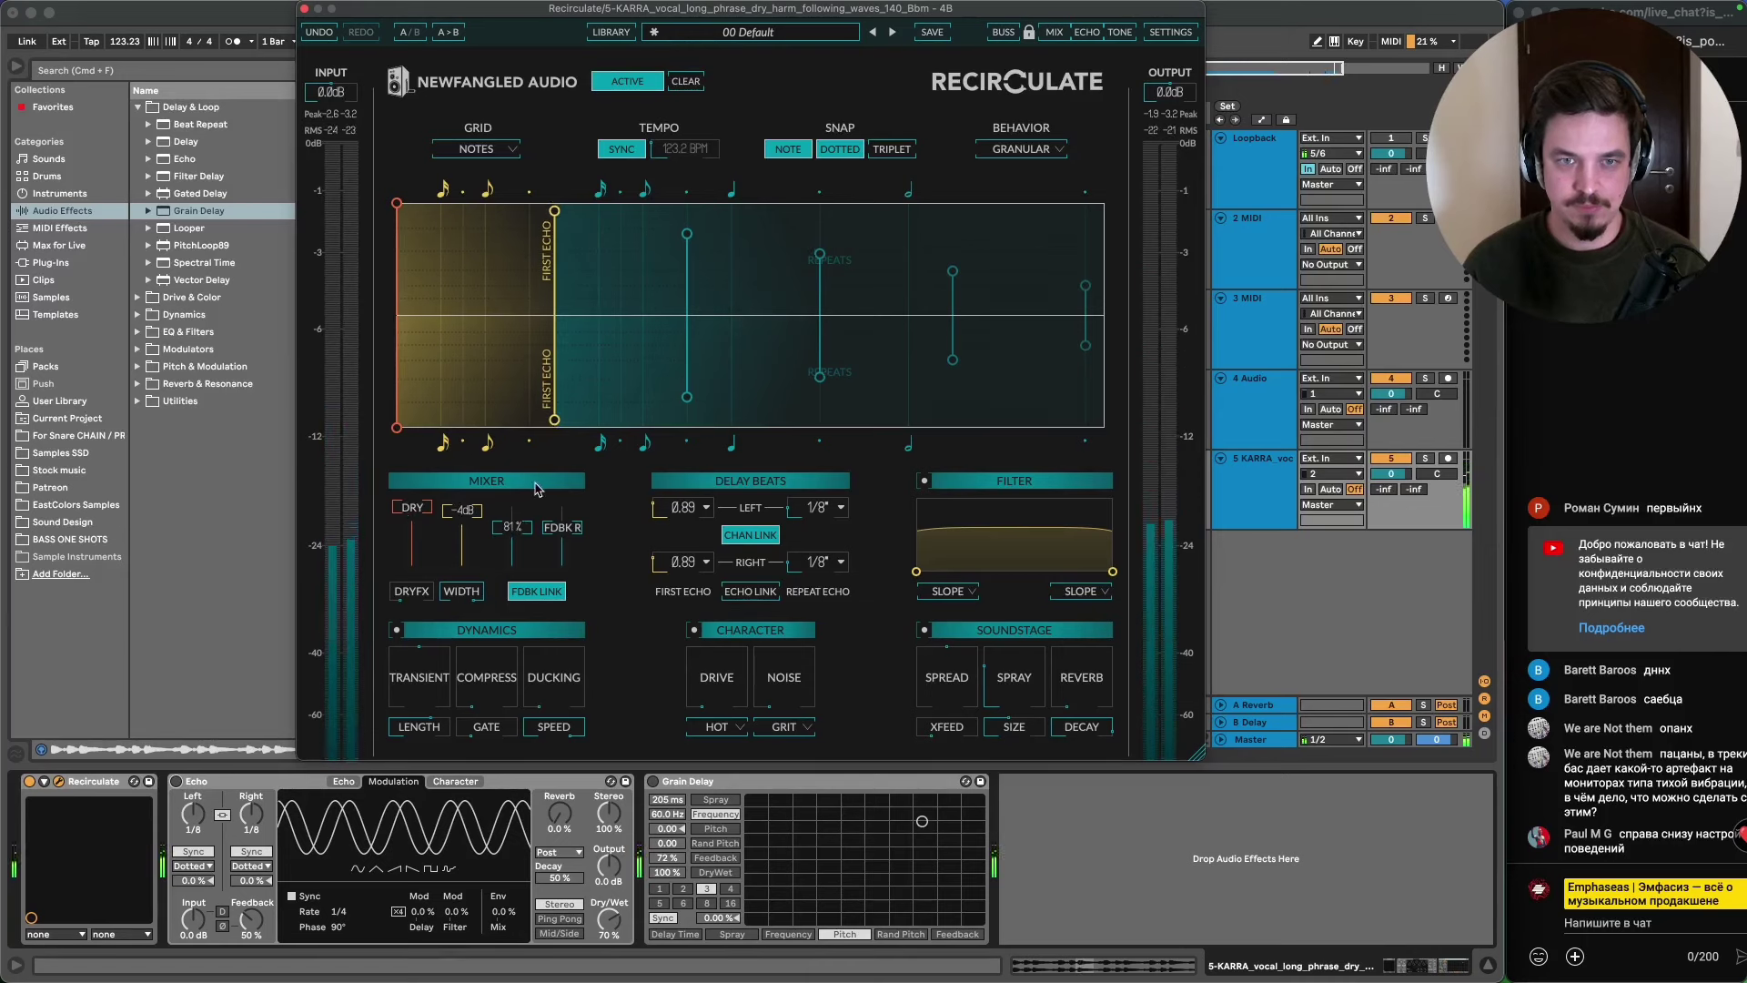
mouse_move(420, 702)
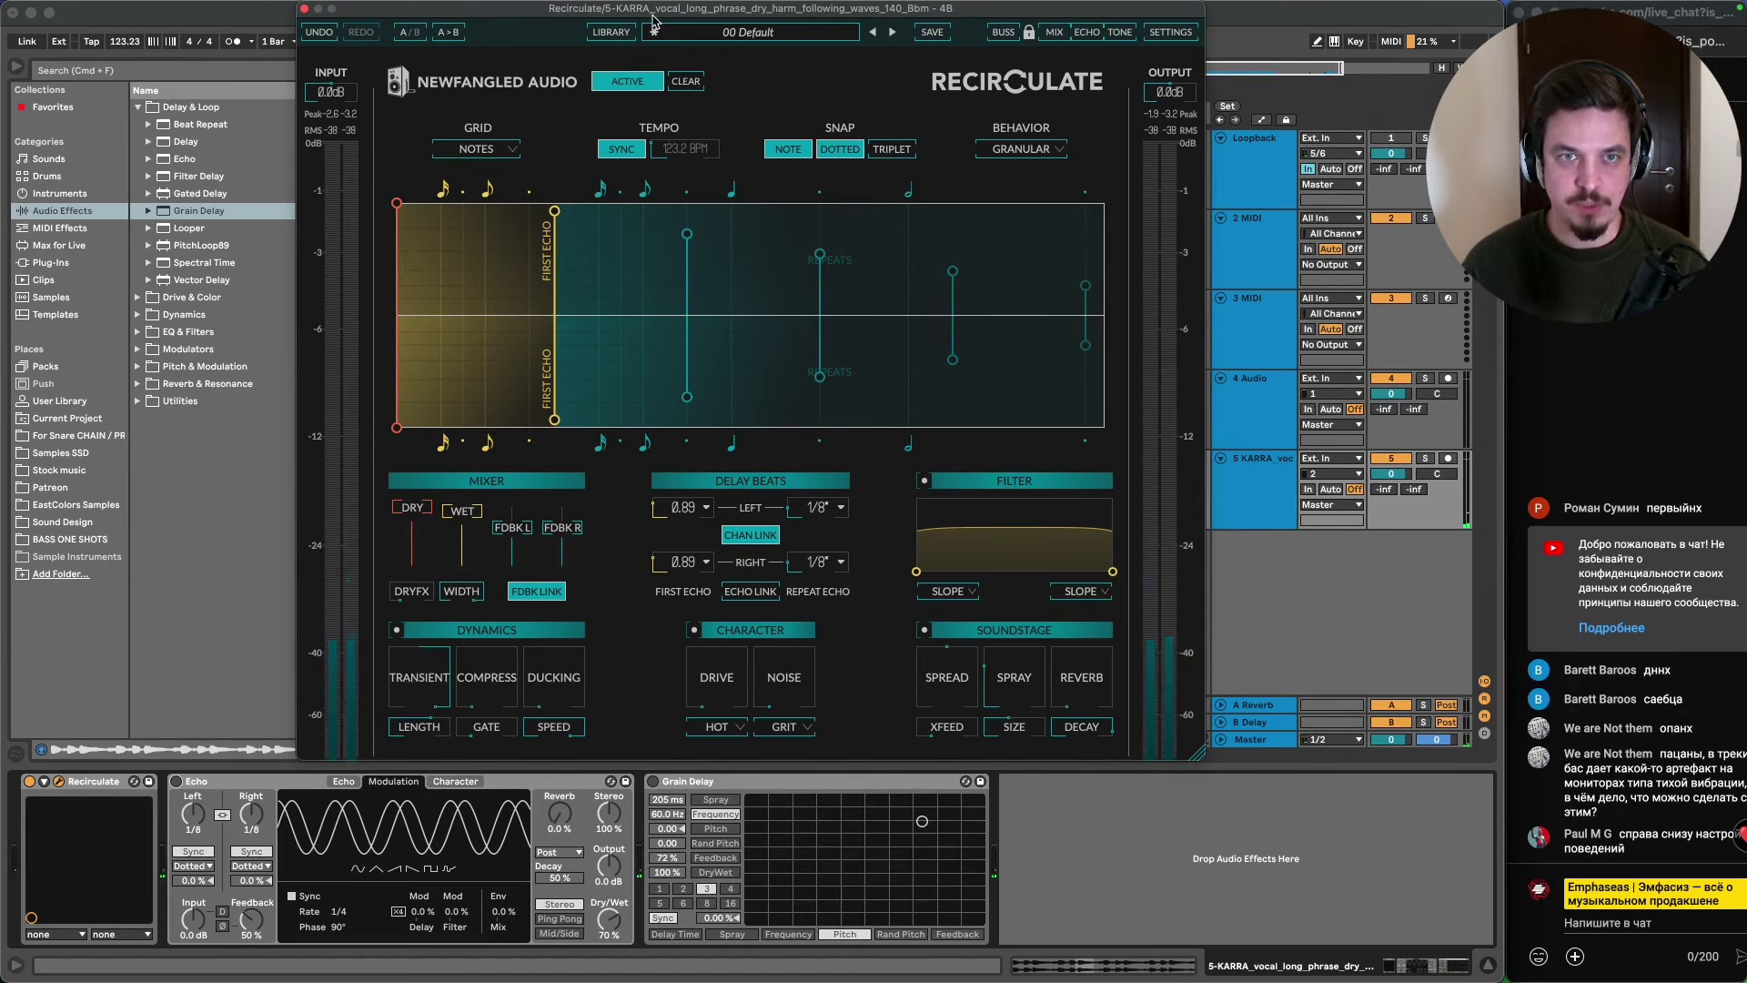
- Find 005 Break 172bpm.wav in the Samples SSD drum breaks and place it on the vocal track at bar 13
left_click_drag(654, 18, 635, 483)
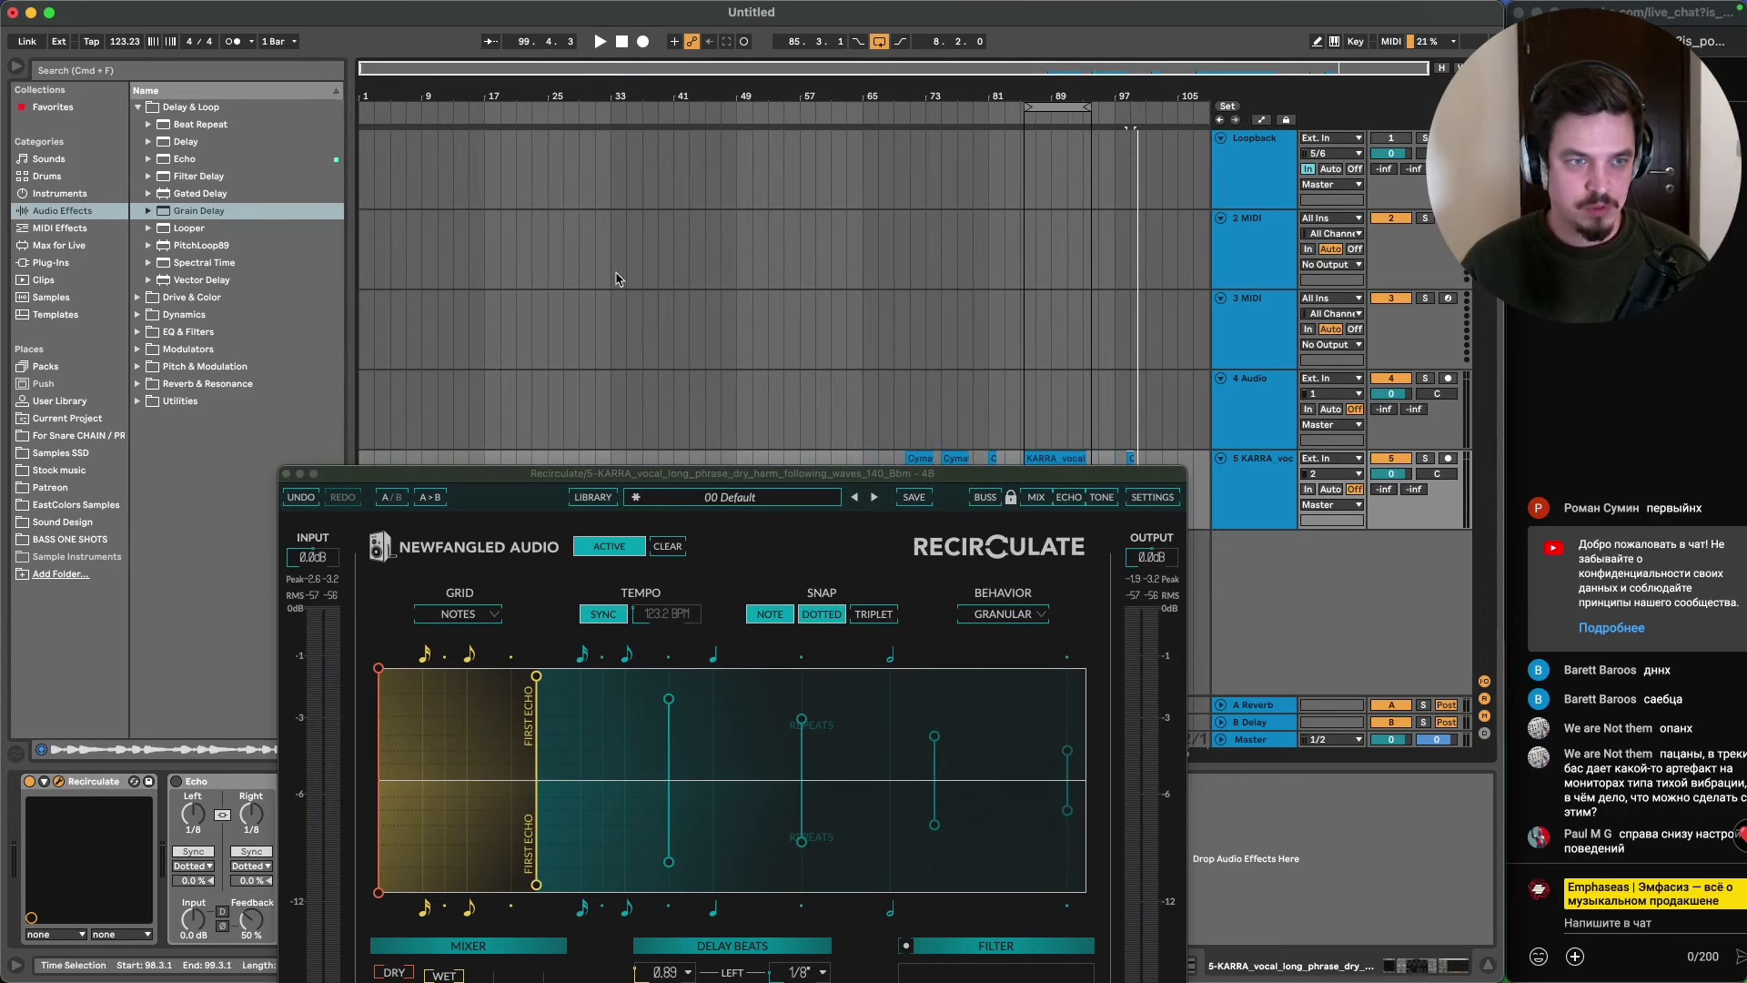
left_click(78, 454)
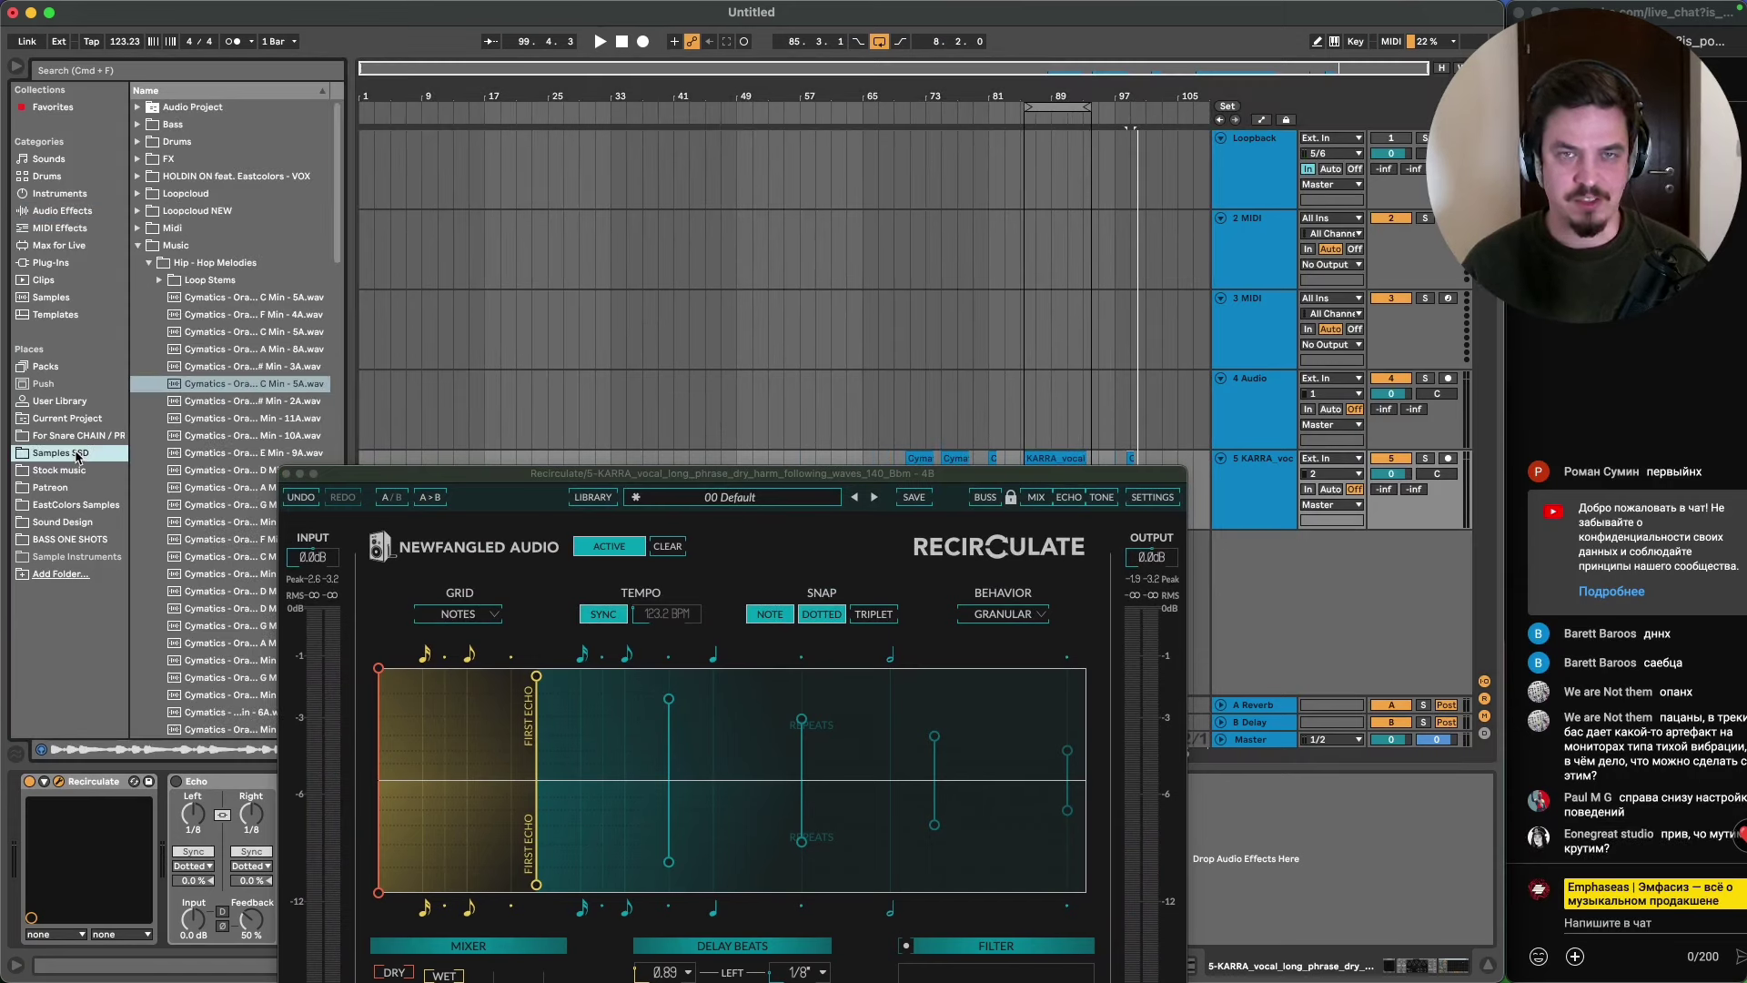
left_click(138, 246)
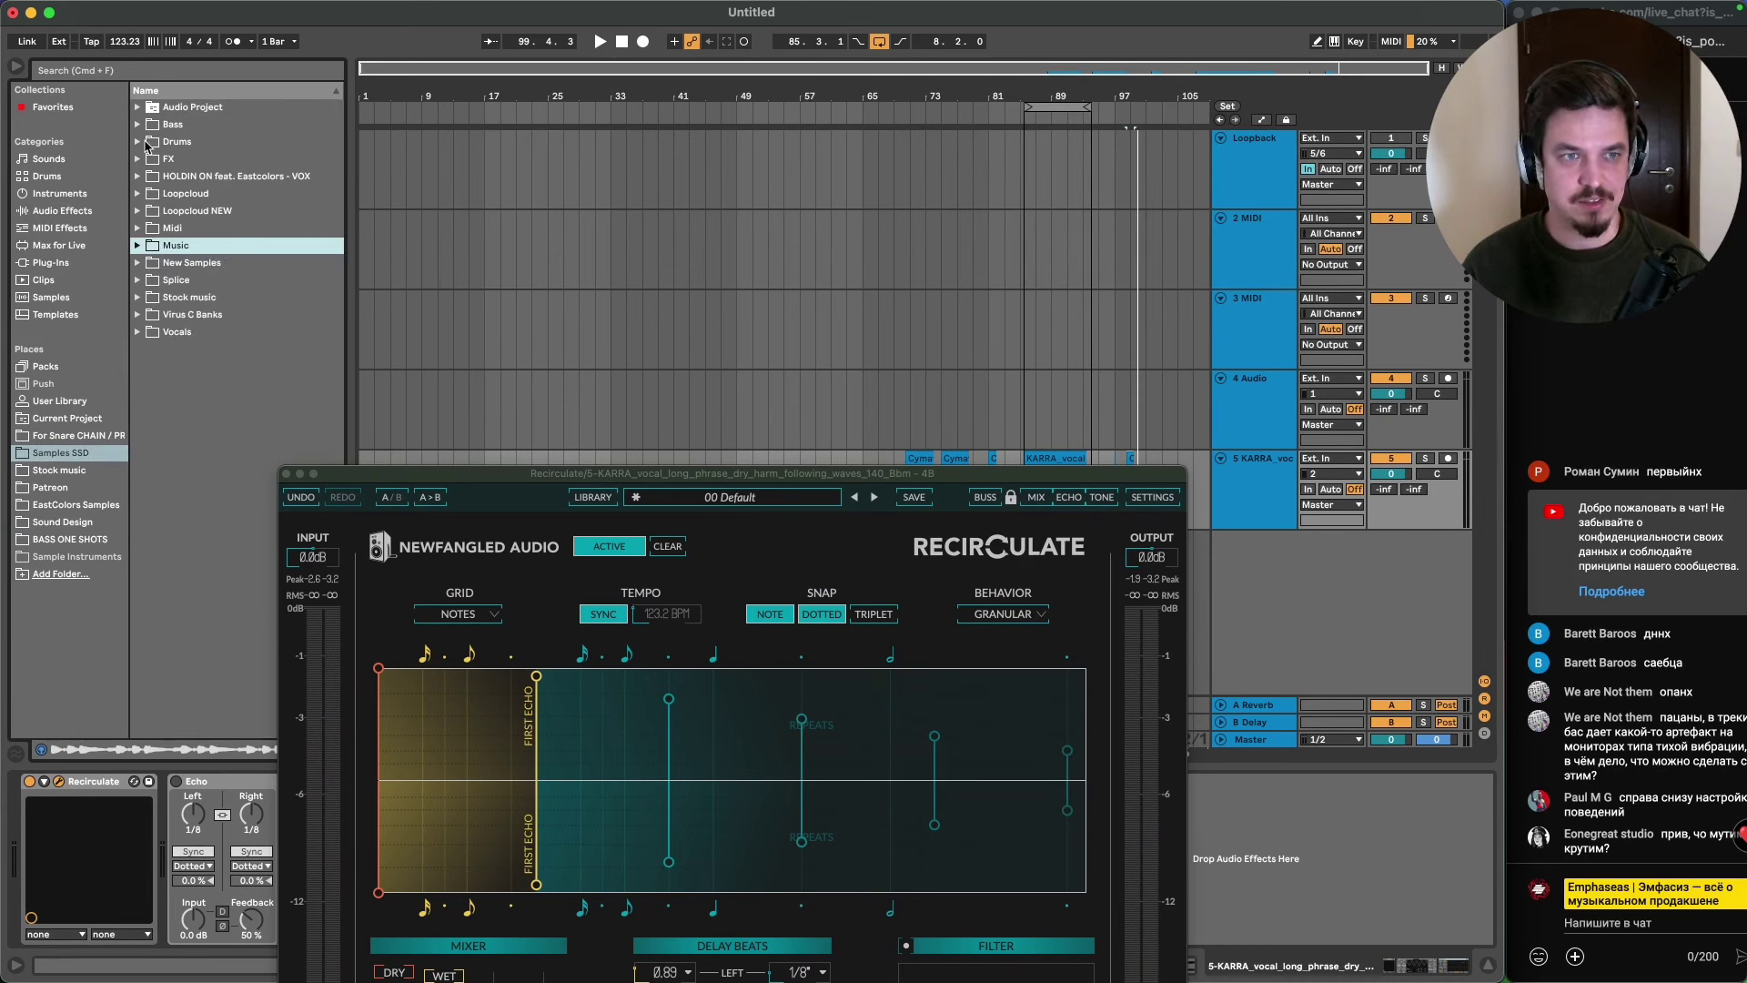
left_click(143, 143)
left_click(143, 263)
left_click(193, 350)
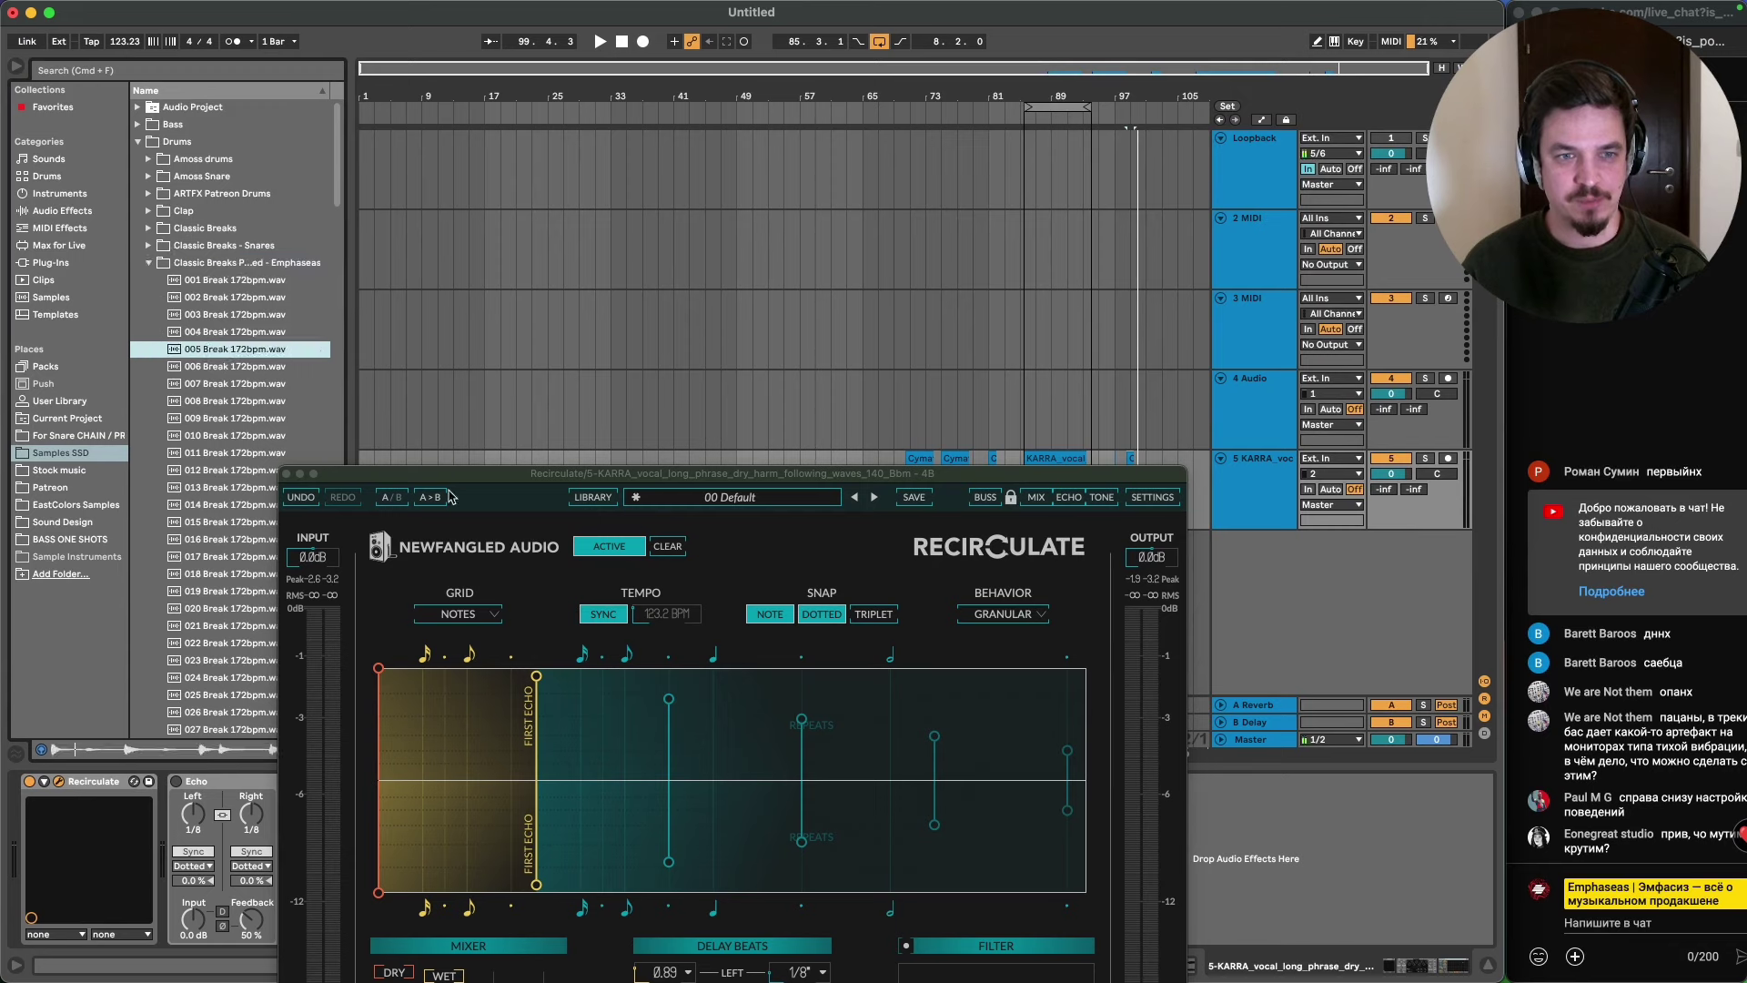
left_click_drag(242, 350, 455, 496)
left_click_drag(706, 499, 425, 660)
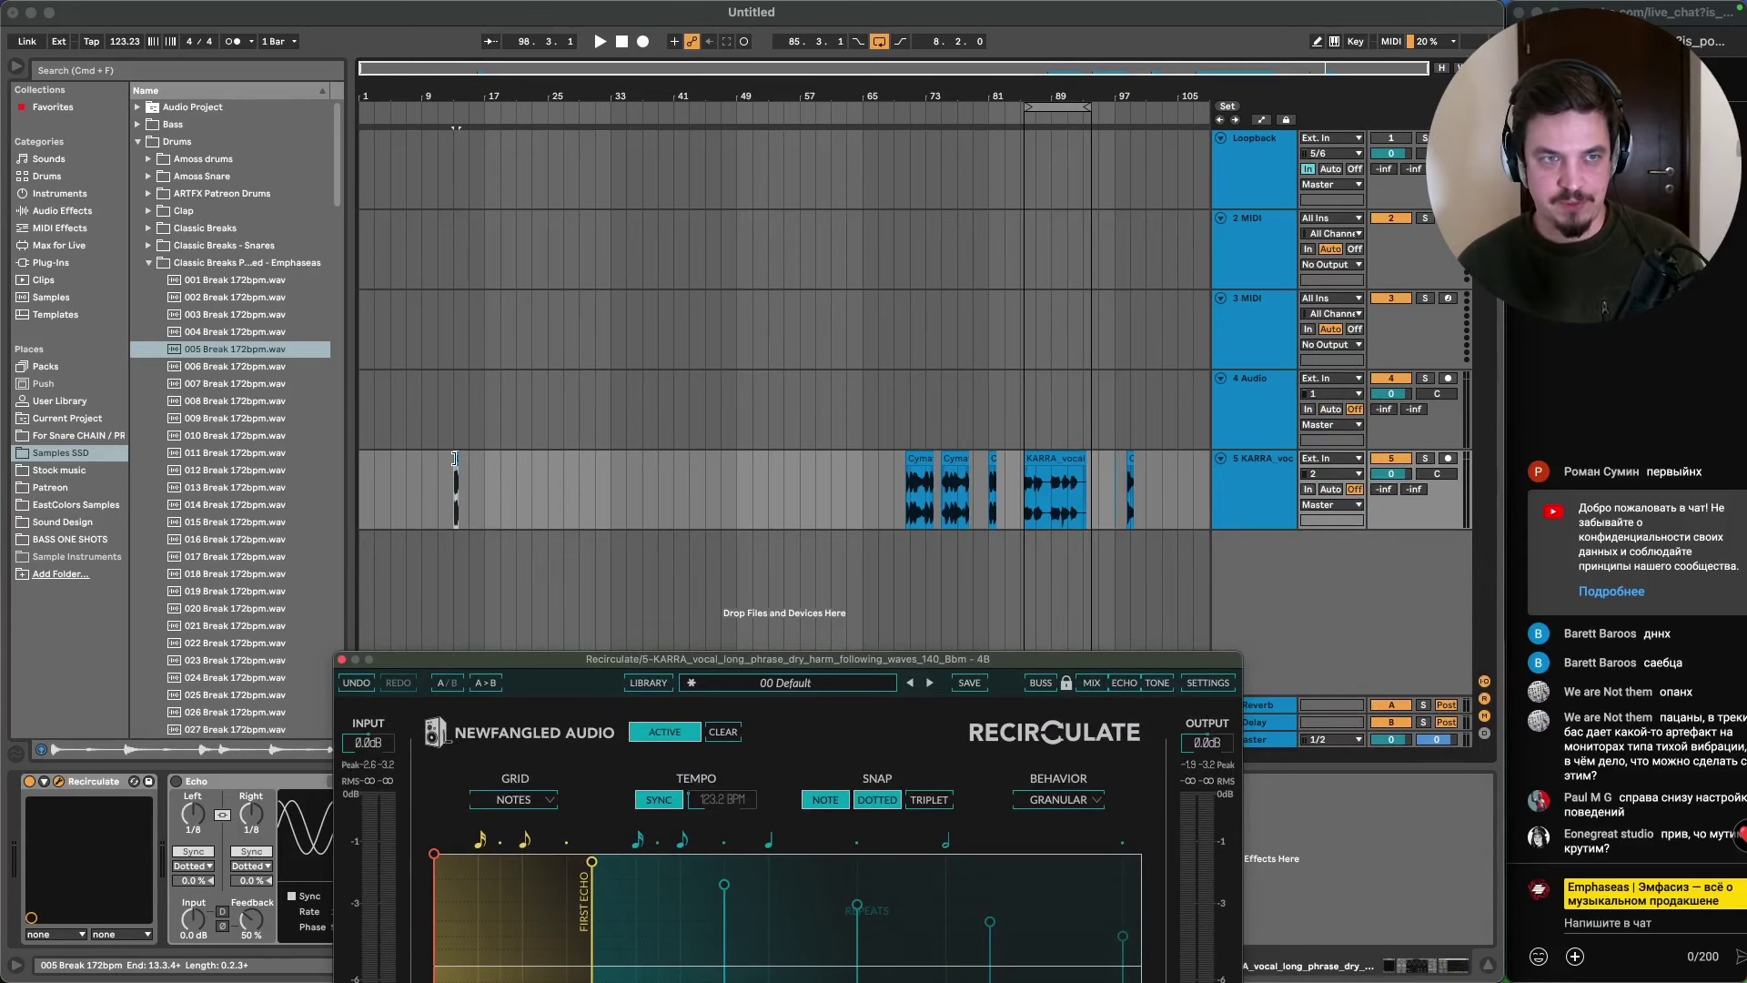
- Loop the 005 Break clip and start playback
left_click(453, 459)
key("z")
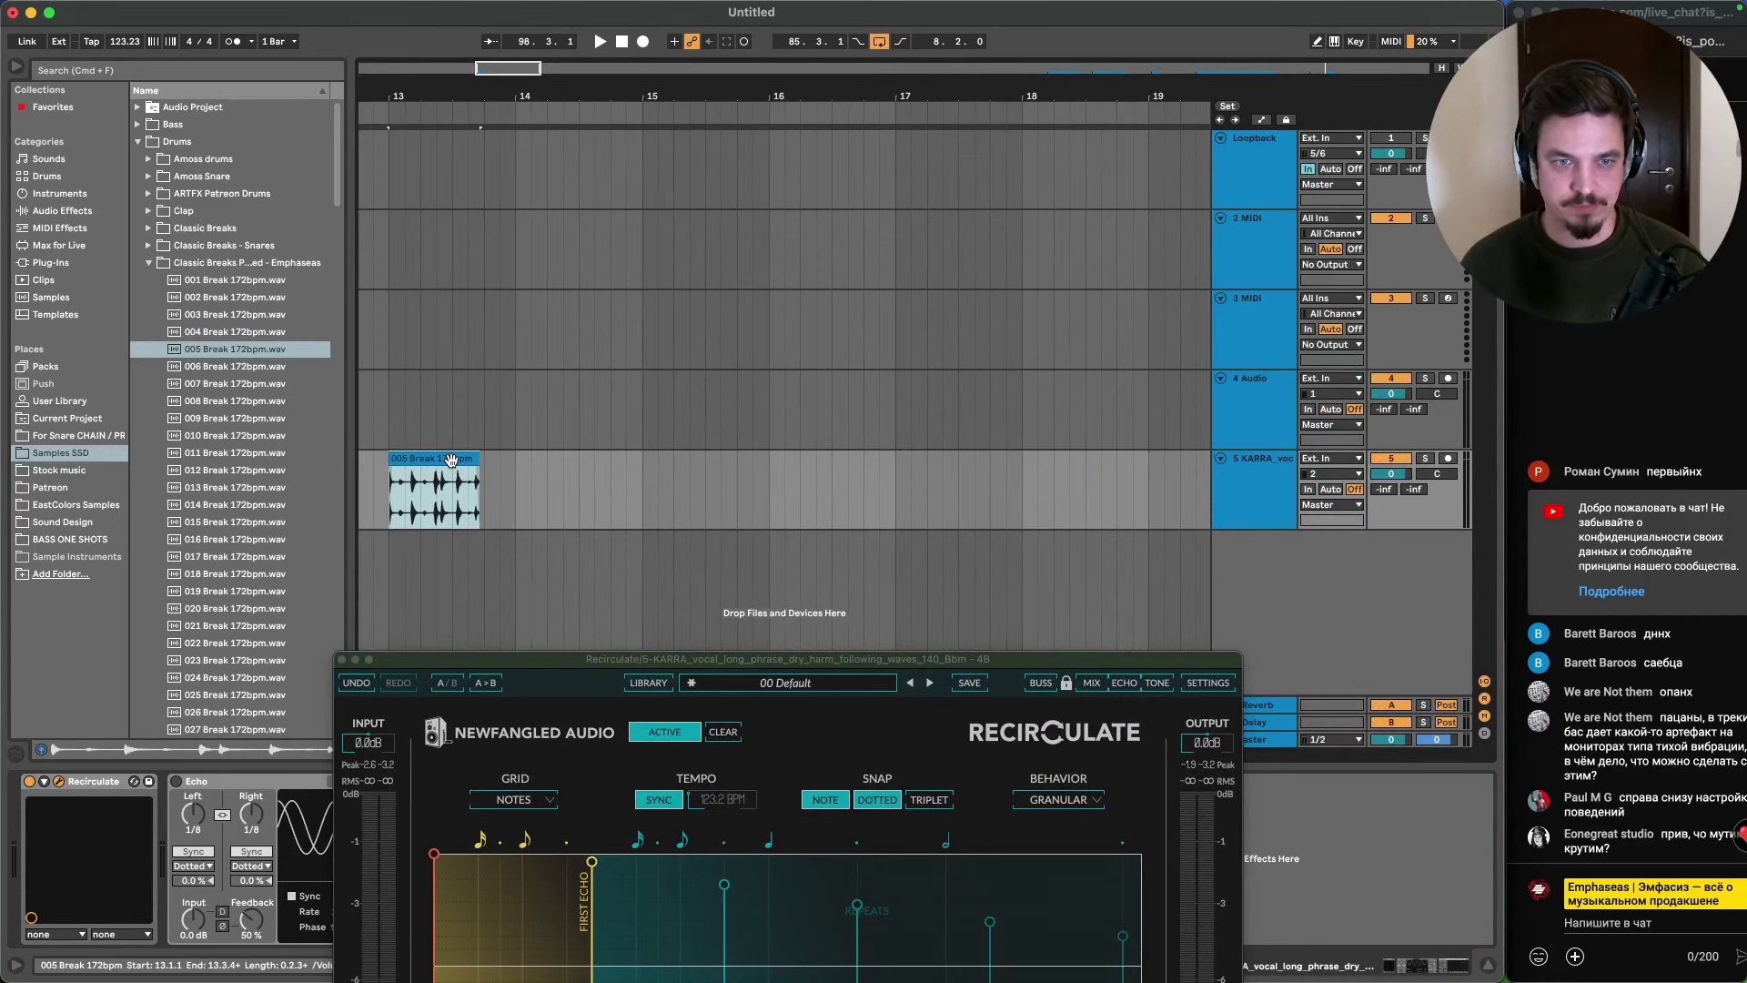
key("super+l")
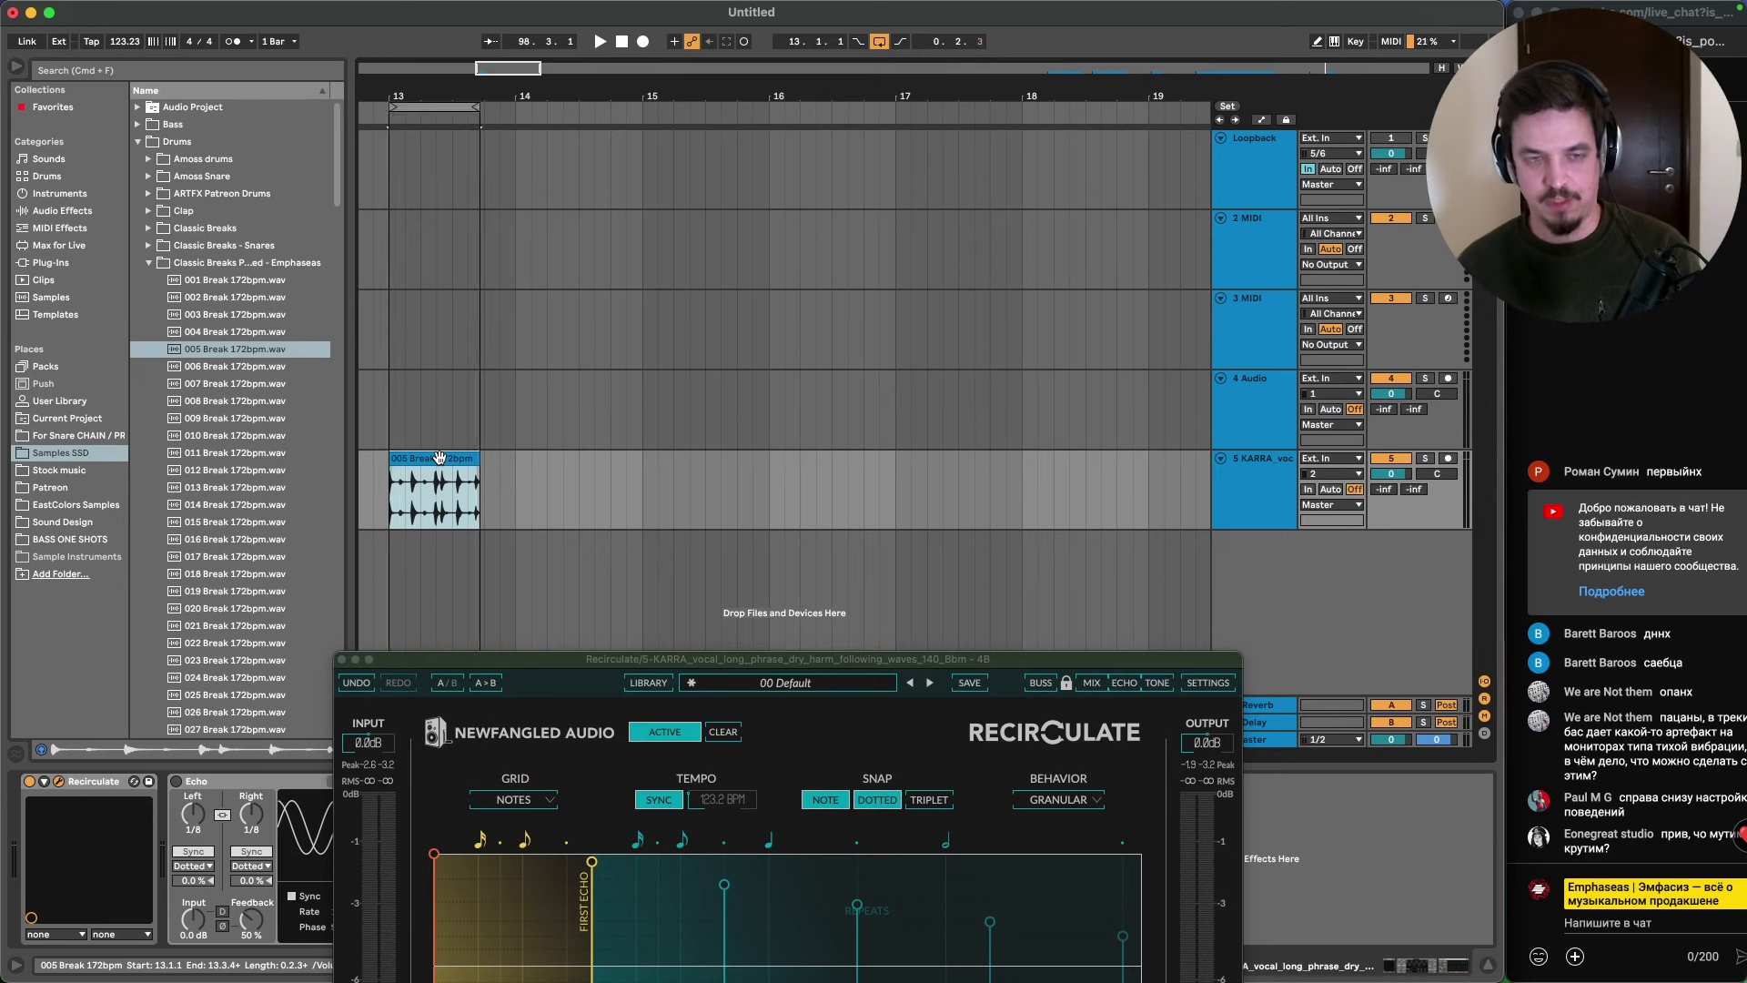
key("space")
- Set Recirculate's Transient to -2% during playback and compare the break with the Dynamics section bypassed
left_click_drag(639, 664, 658, 178)
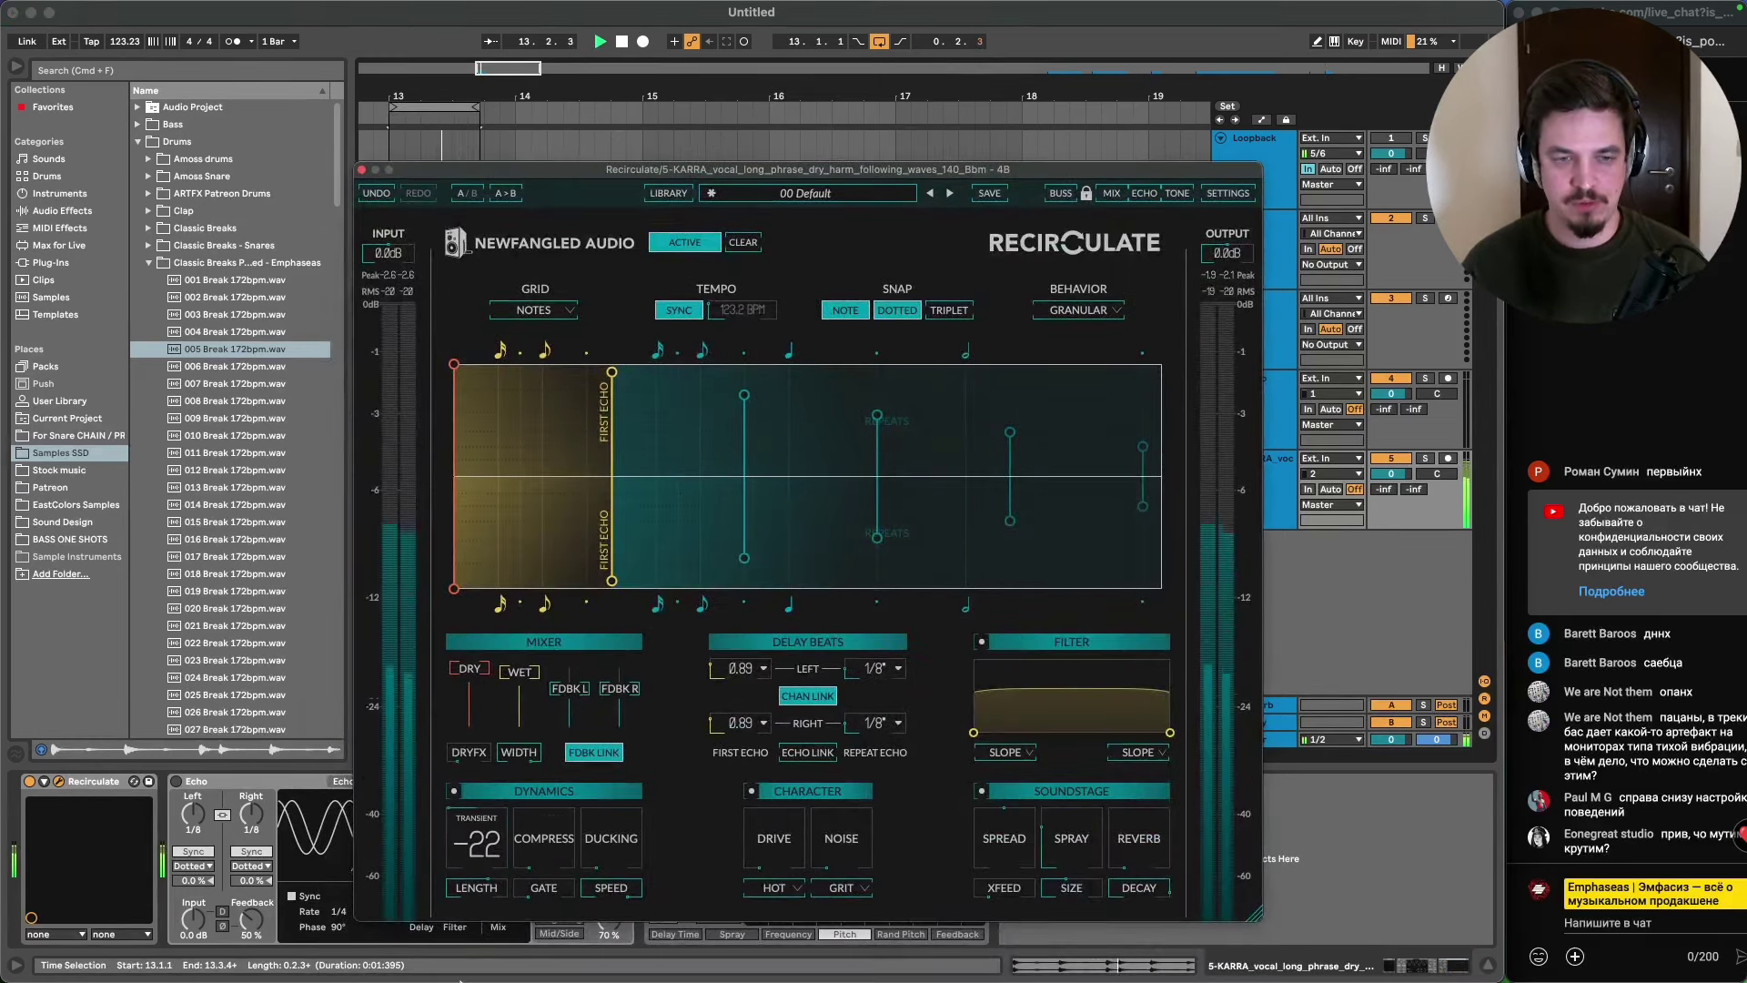
left_click_drag(476, 837, 492, 763)
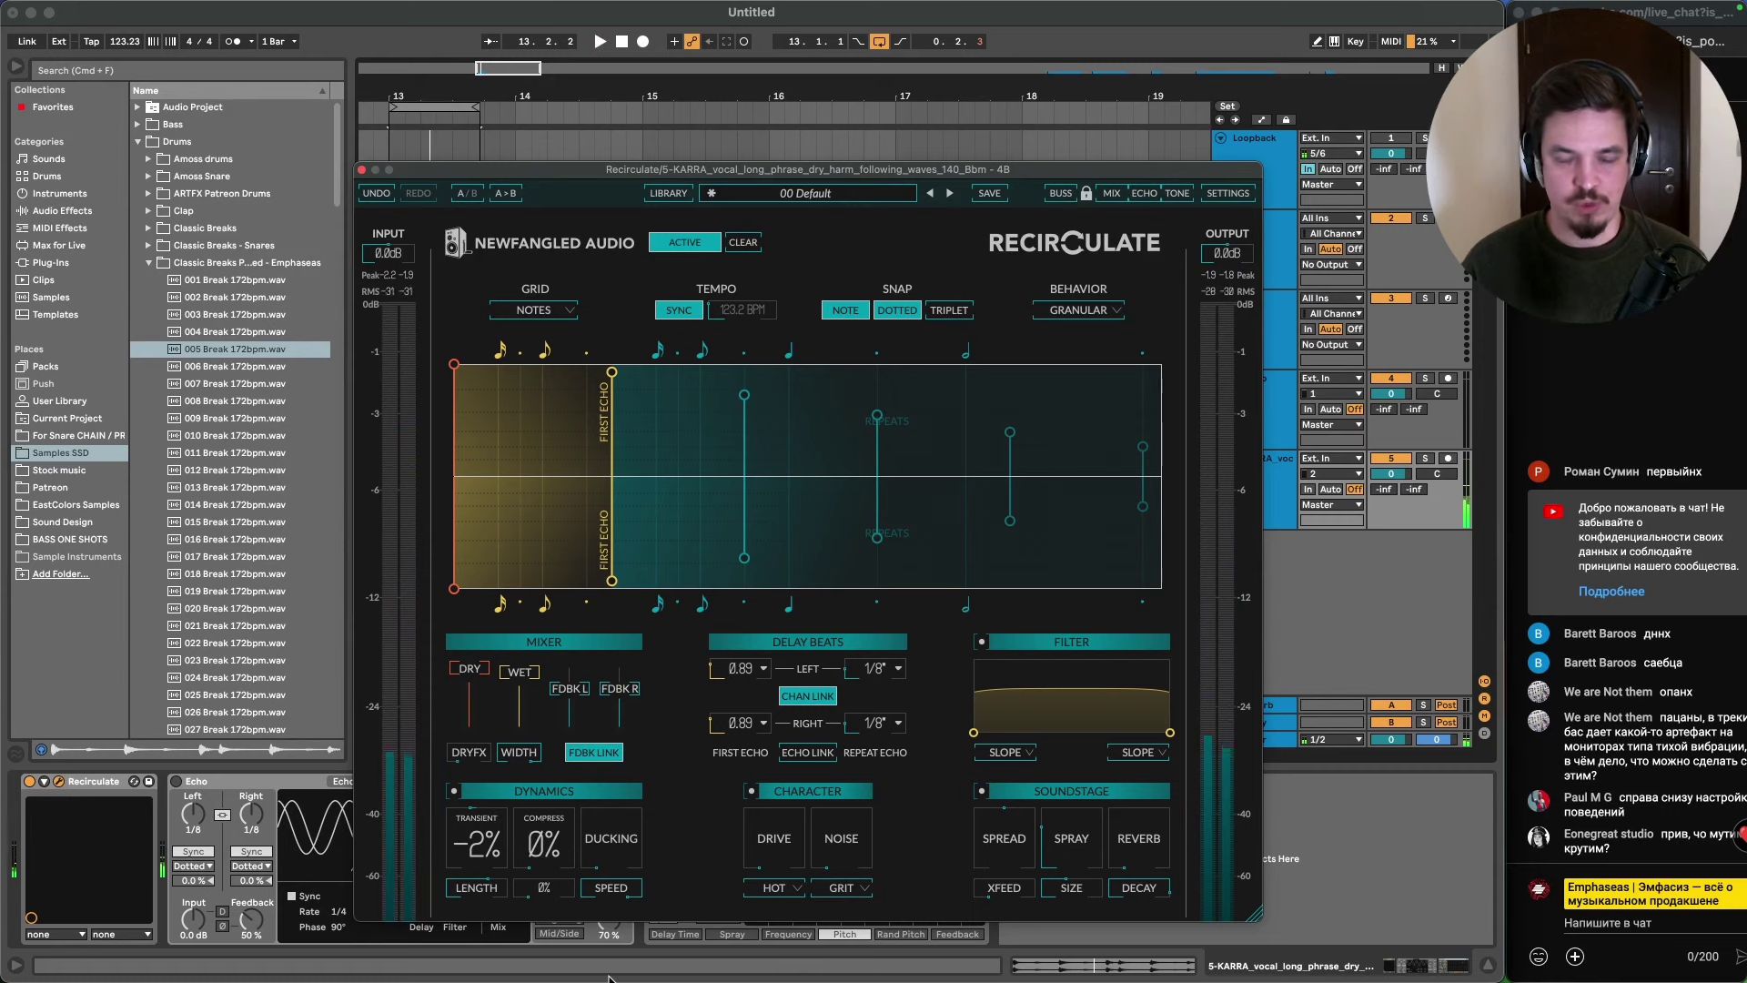
left_click_drag(728, 175, 718, 69)
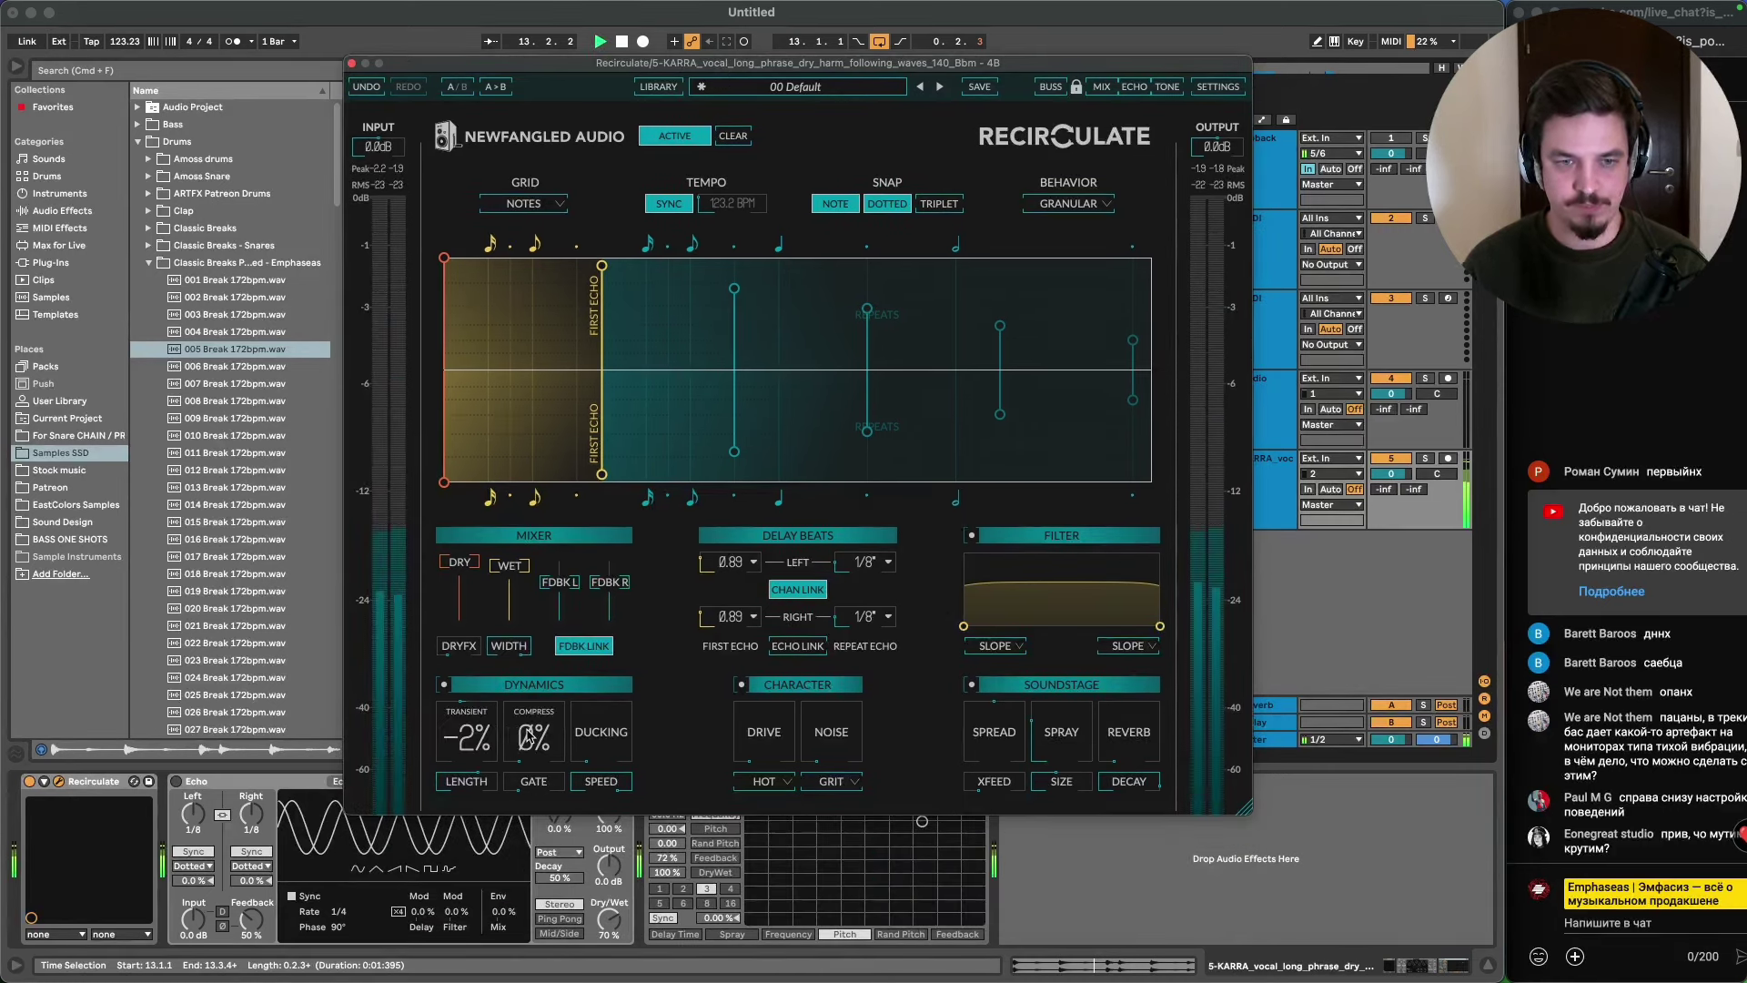
left_click(444, 685)
left_click(444, 685)
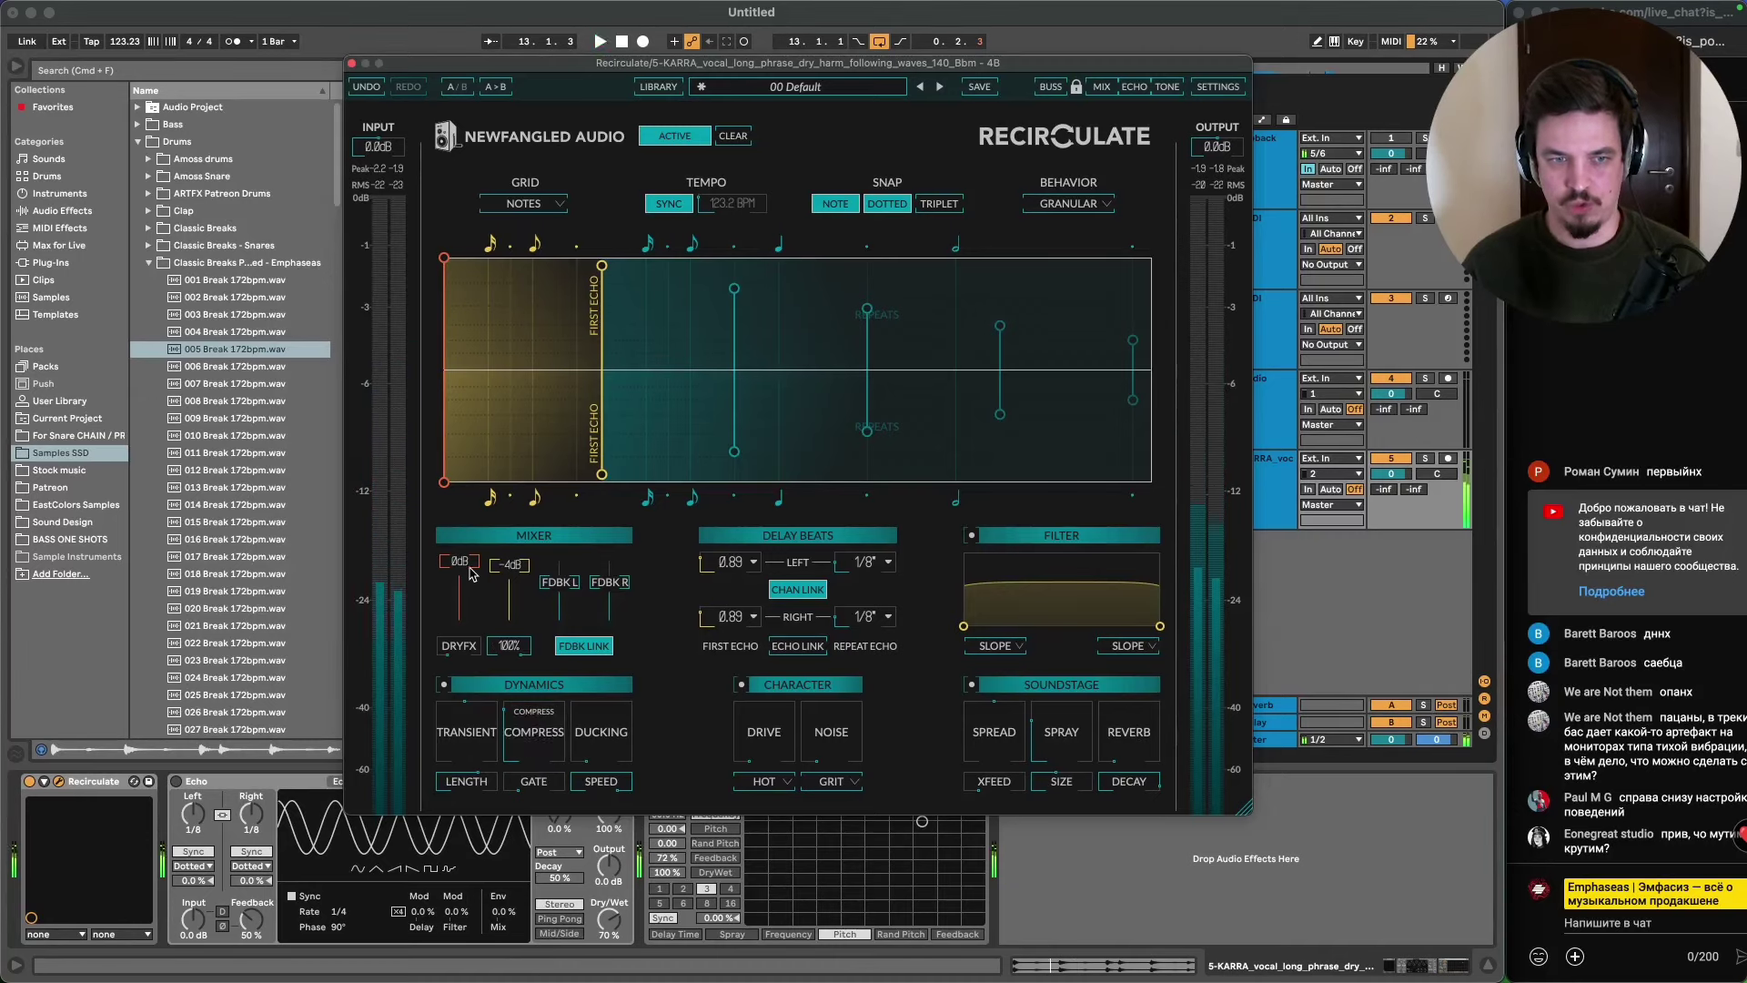
- Lower the Dry level, try Compress at 100% on the break, and return Compress to 0%
left_click_drag(459, 562, 459, 616)
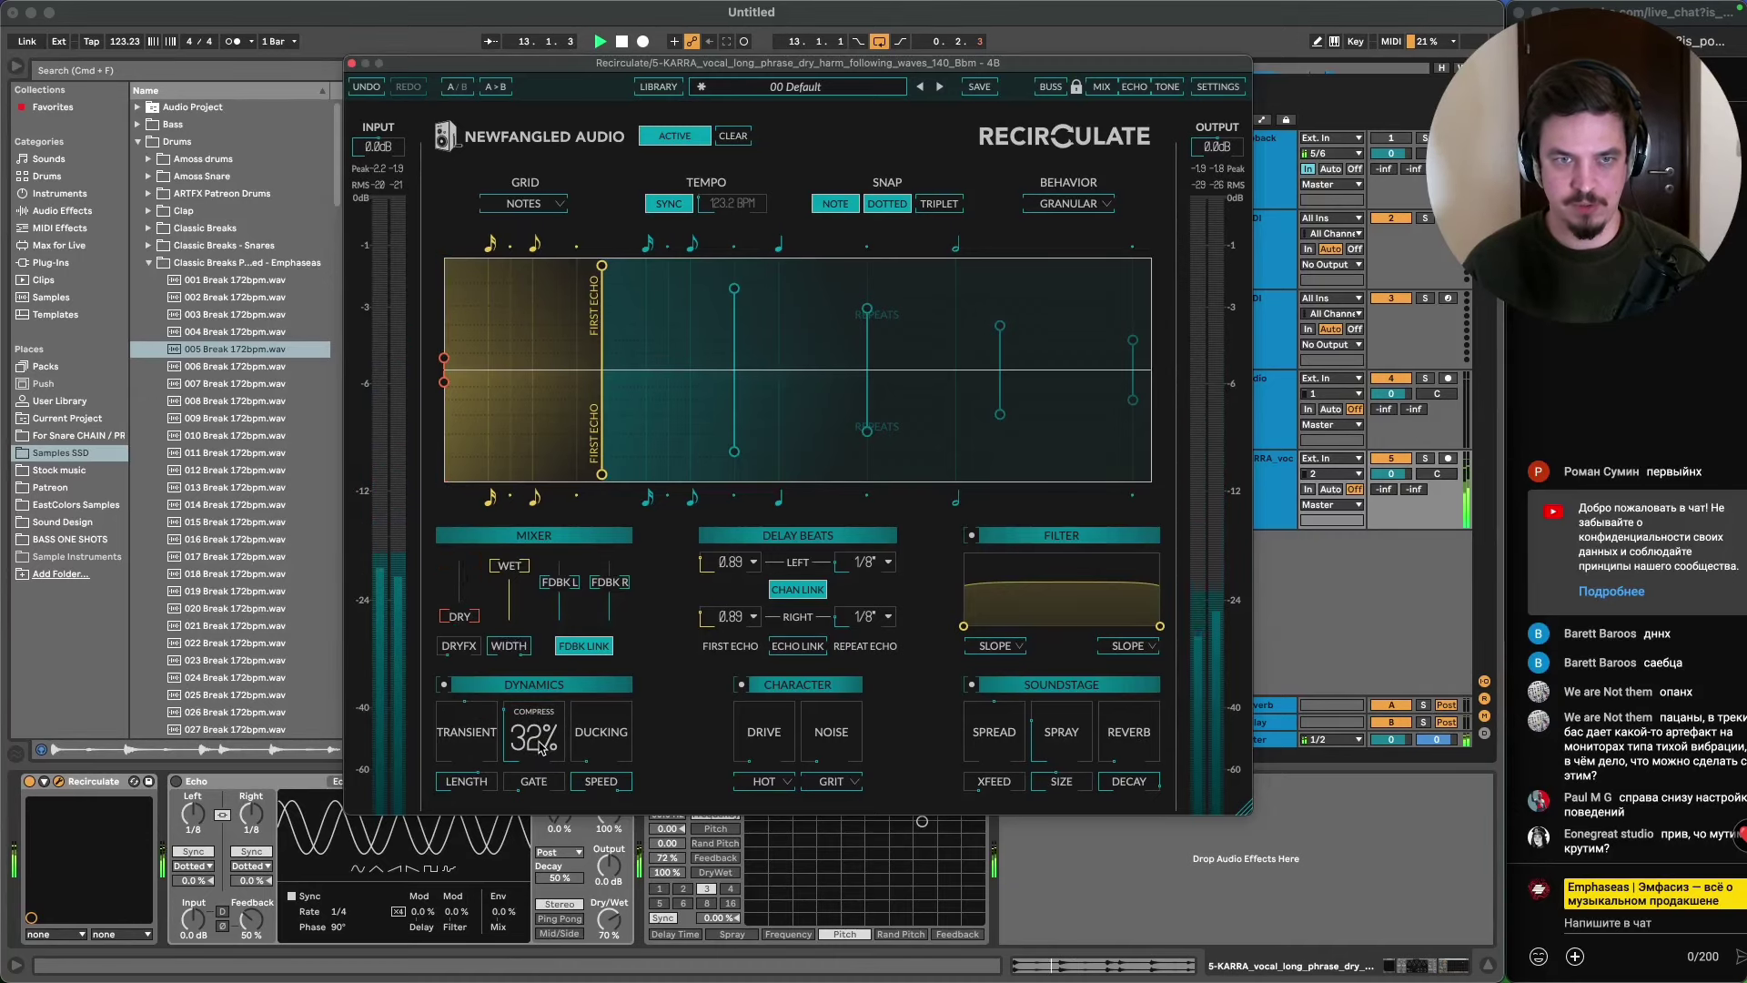
left_click_drag(542, 748, 544, 580)
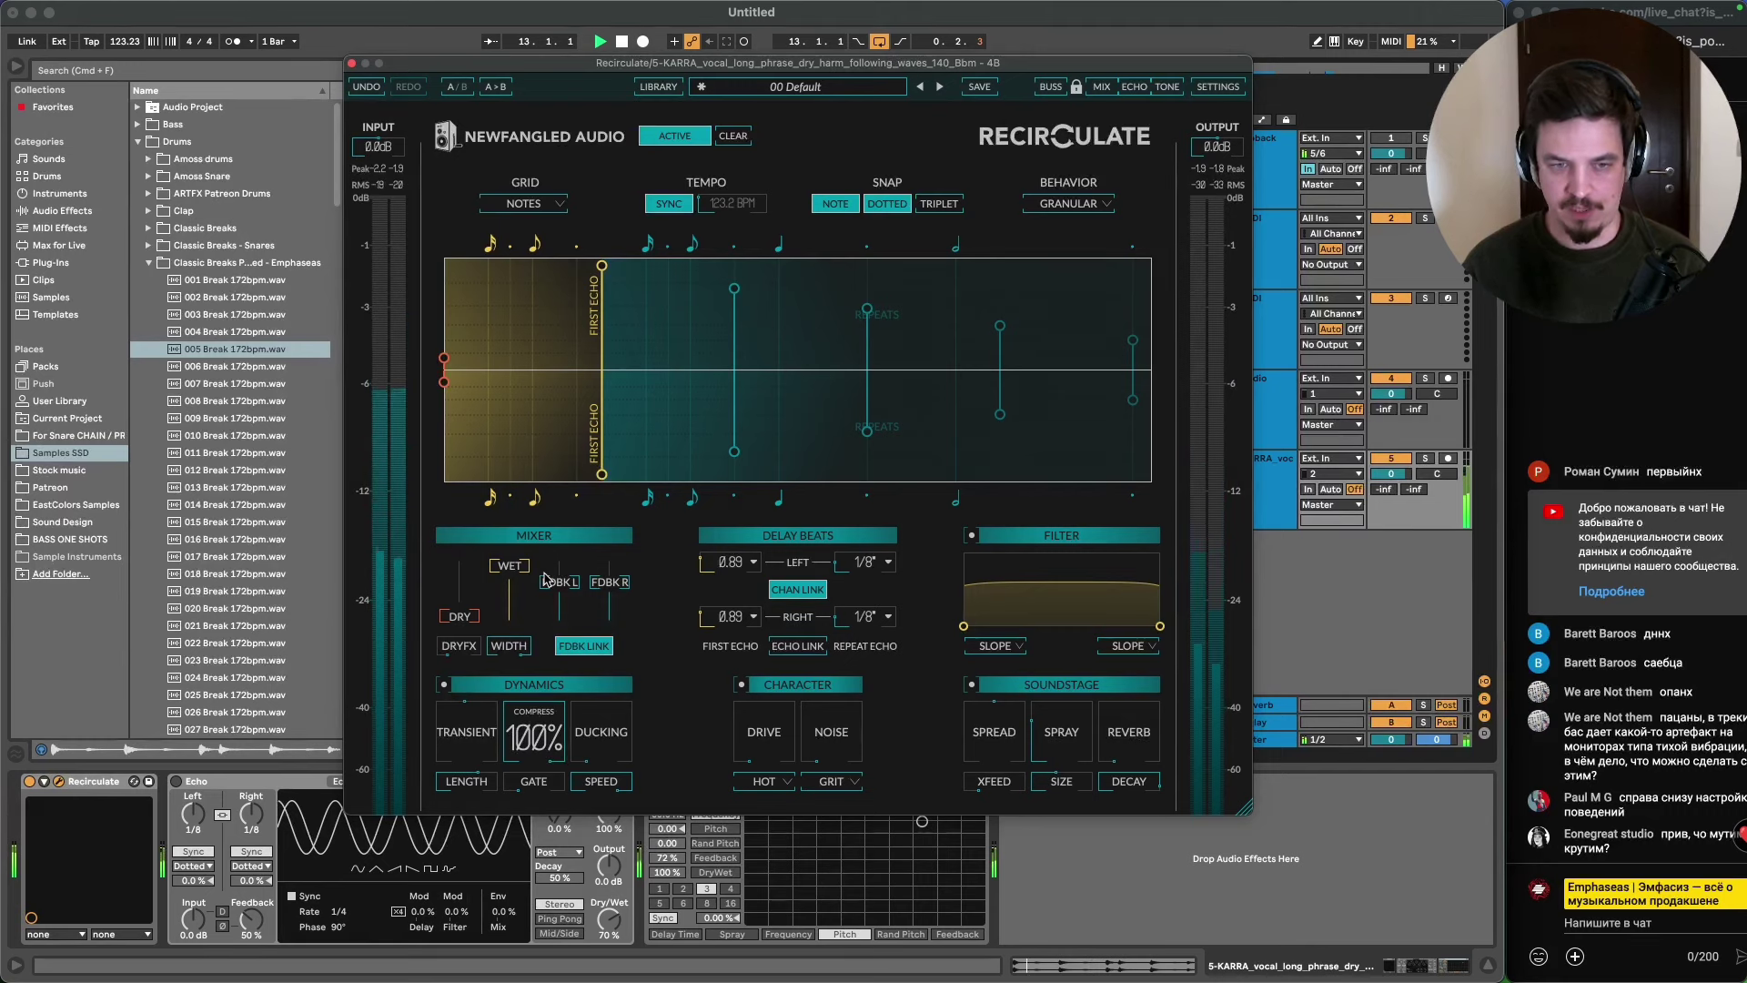
left_click_drag(544, 579, 565, 963)
- Try Recirculate's Ducking at 72% during playback and set it to 63%
mouse_move(601, 742)
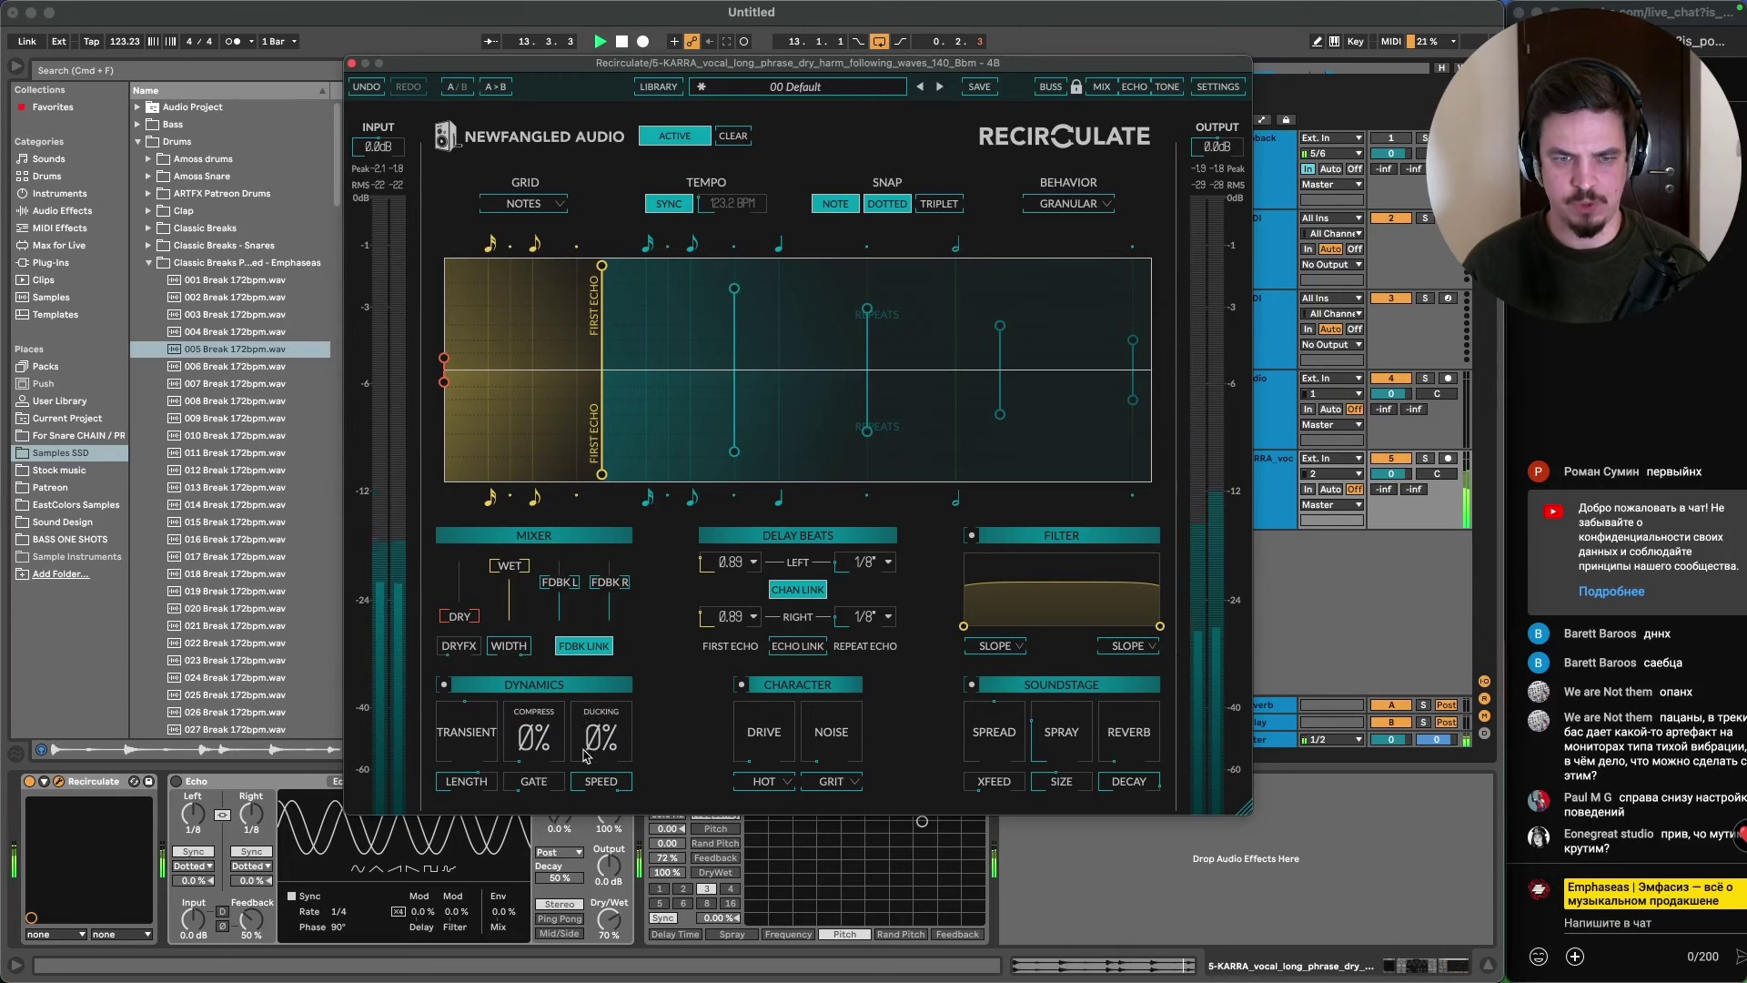
left_click_drag(601, 746, 587, 669)
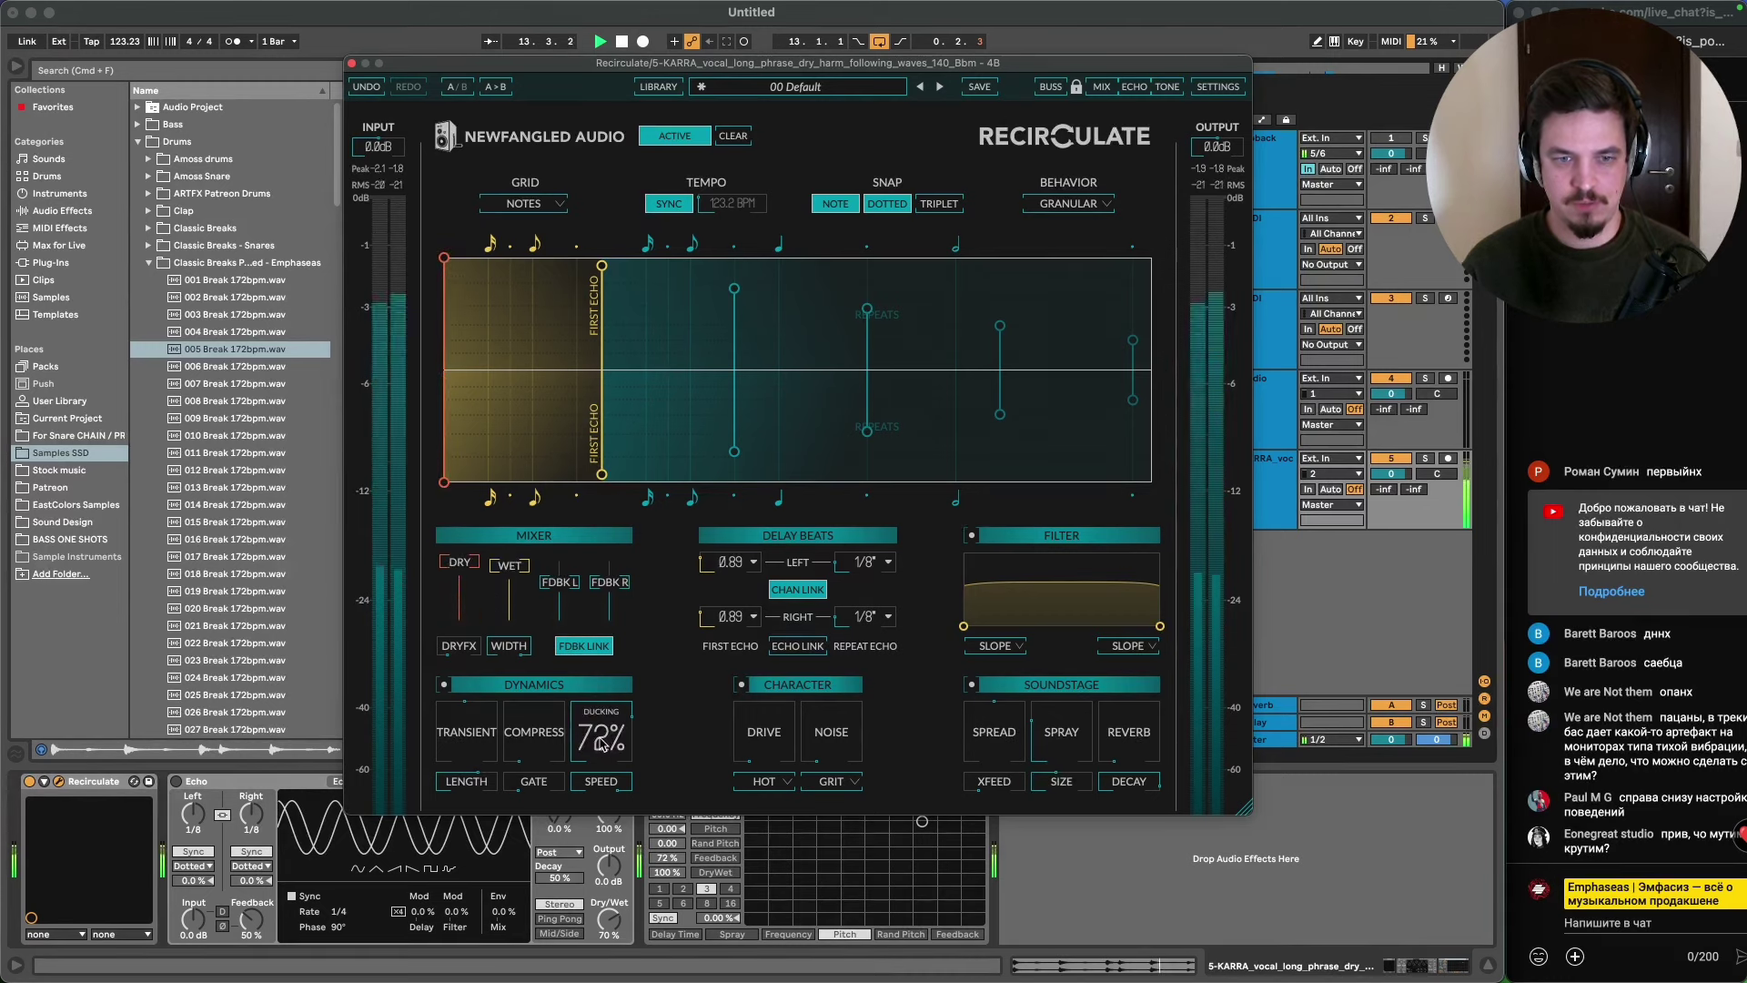
left_click_drag(600, 741, 600, 762)
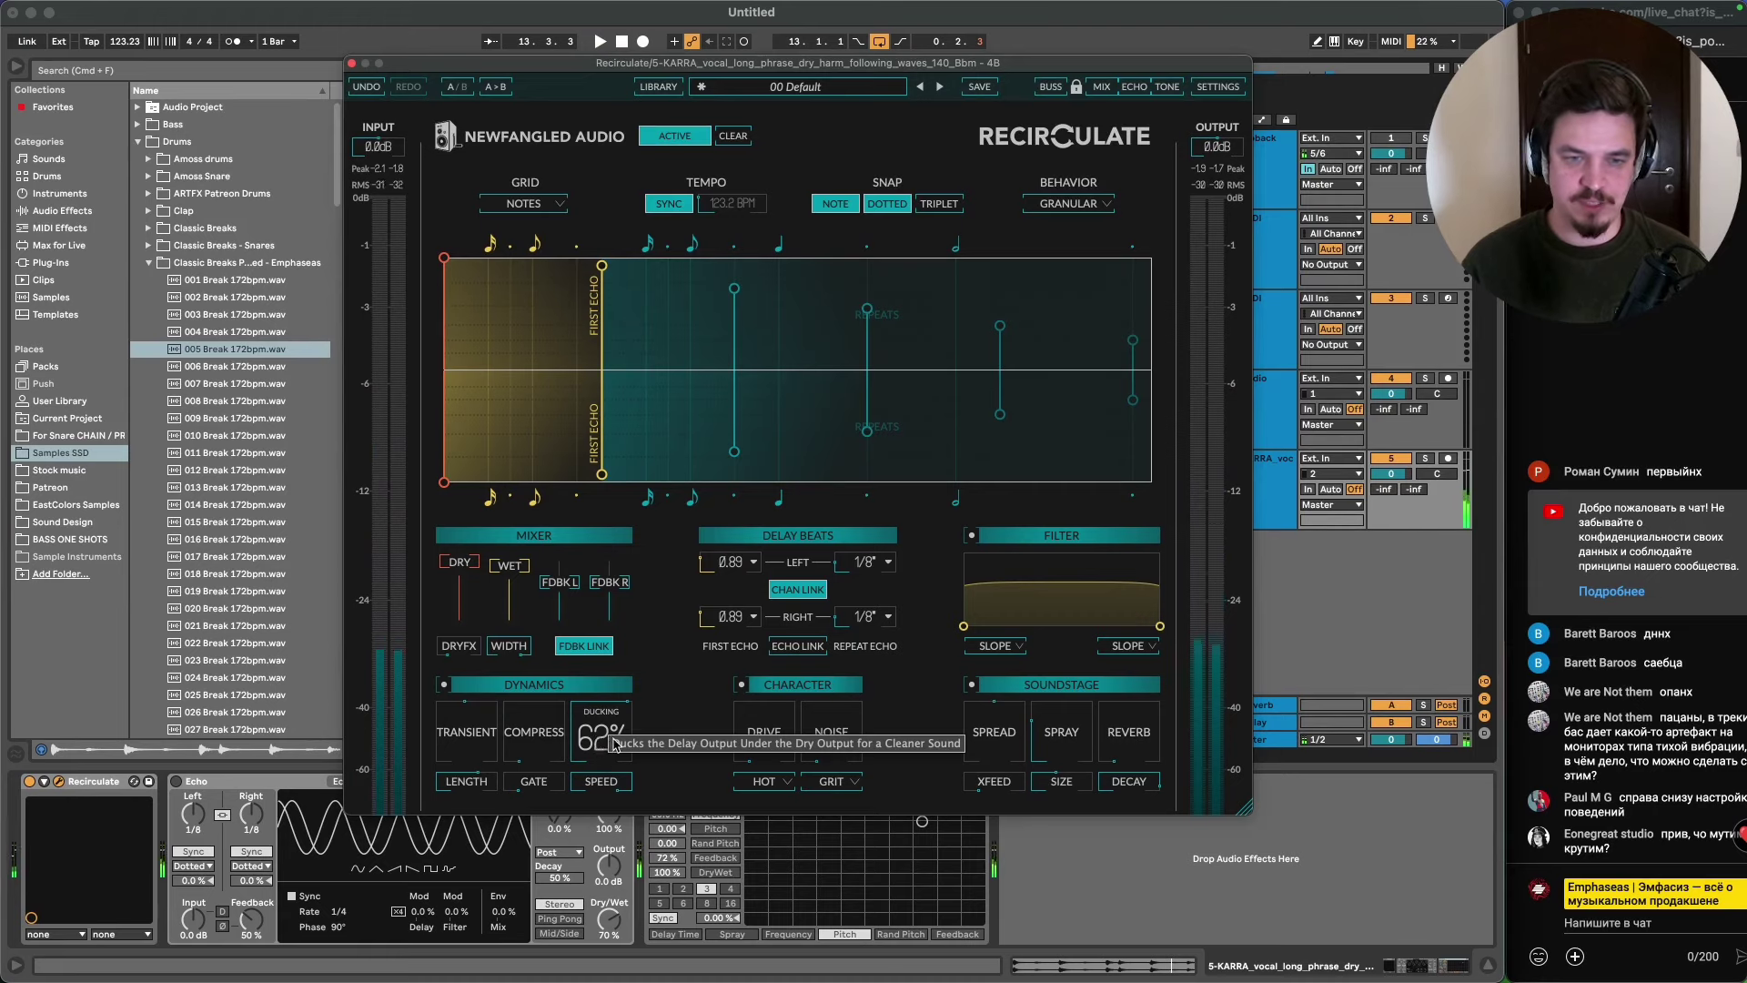
left_click_drag(602, 764, 619, 785)
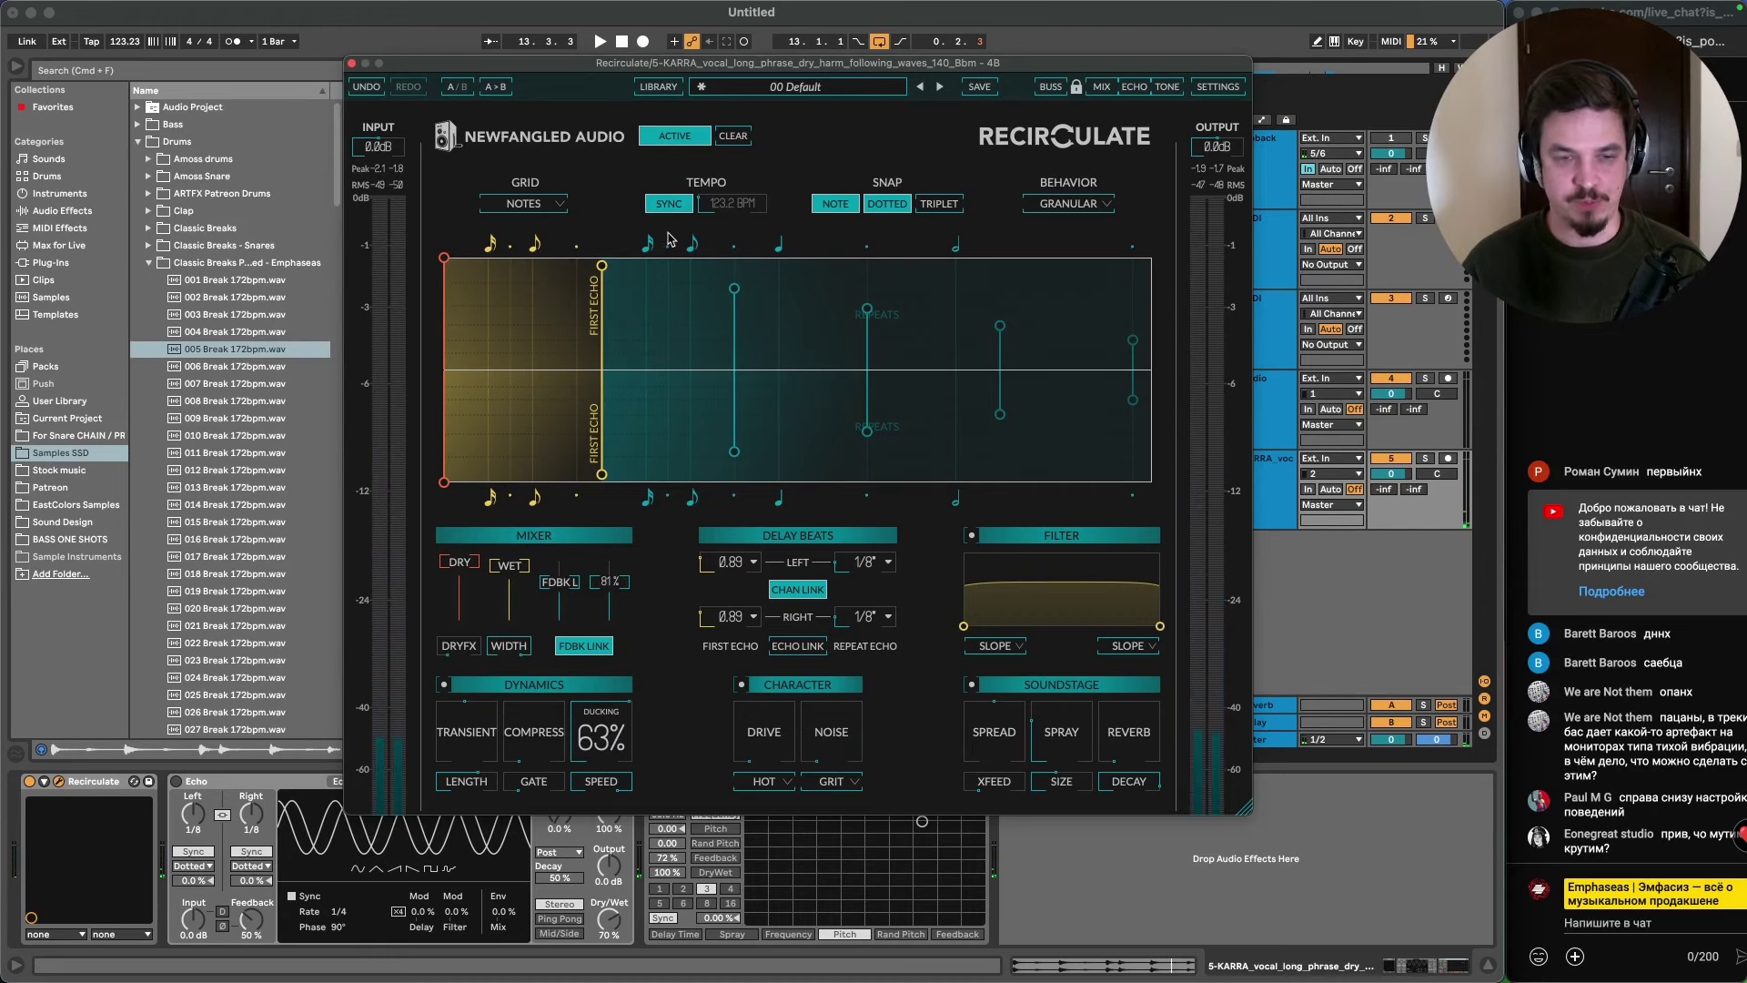
- Enable Echo briefly to examine the Ducking options among its Character settings, and bypass the device again
left_click_drag(703, 68, 748, 7)
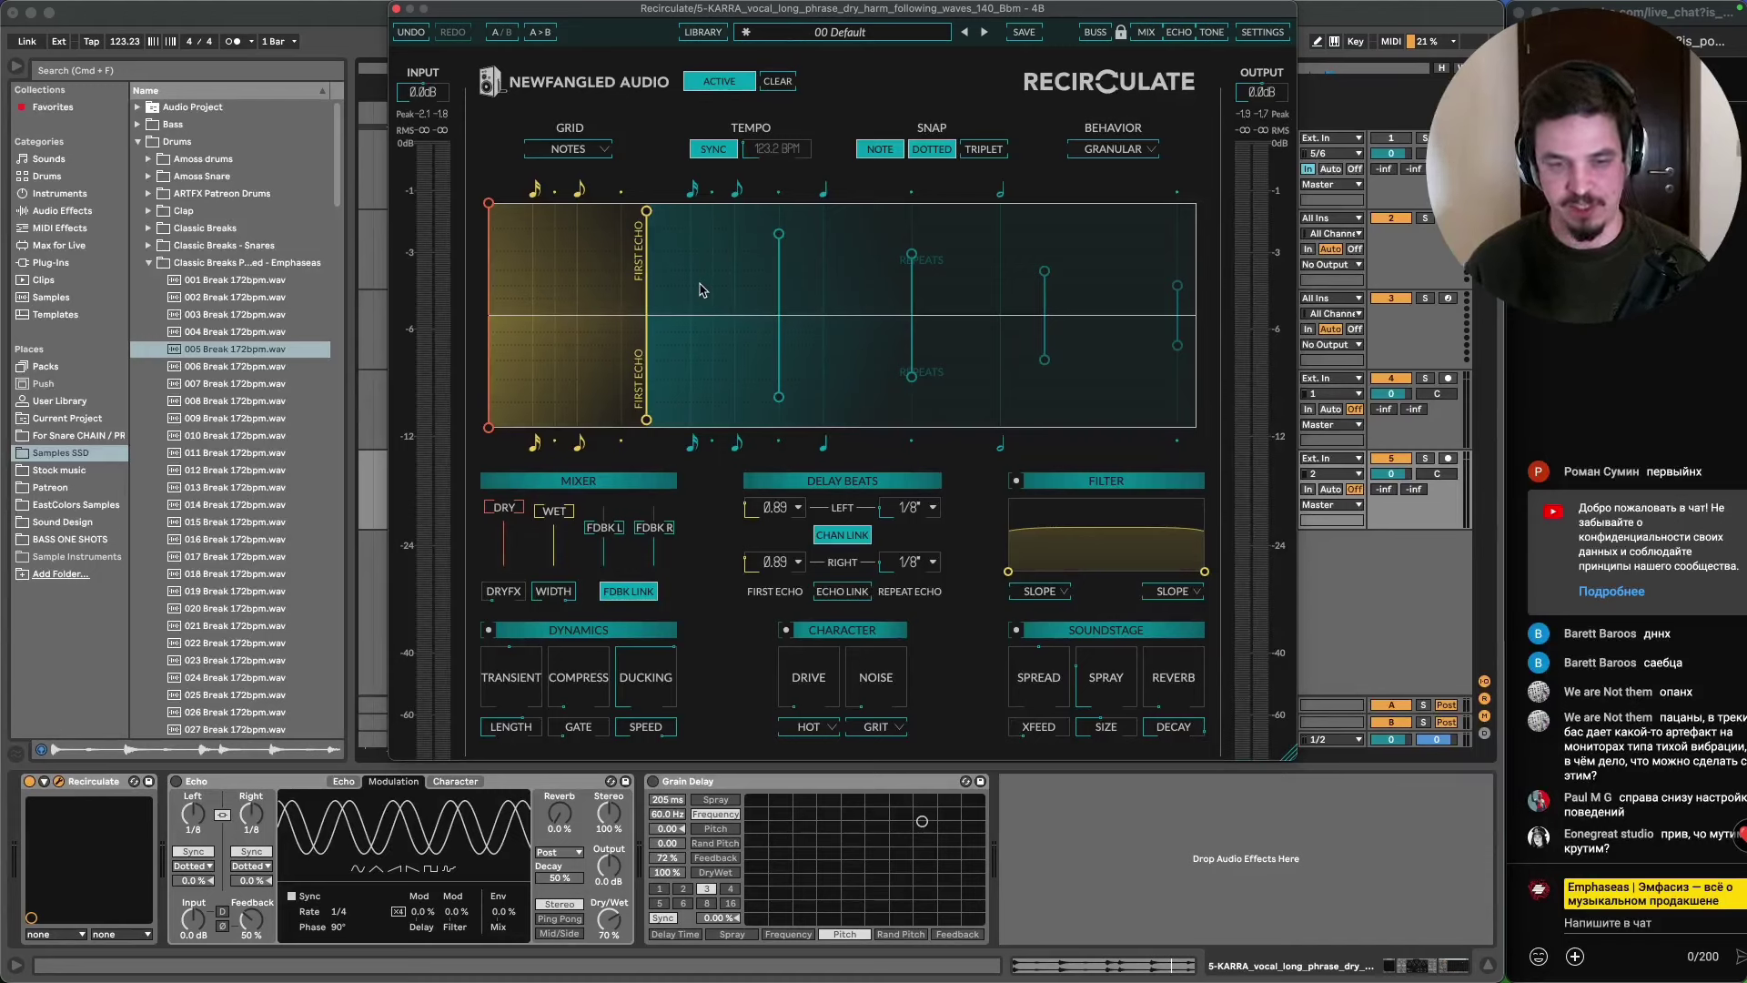
left_click(176, 782)
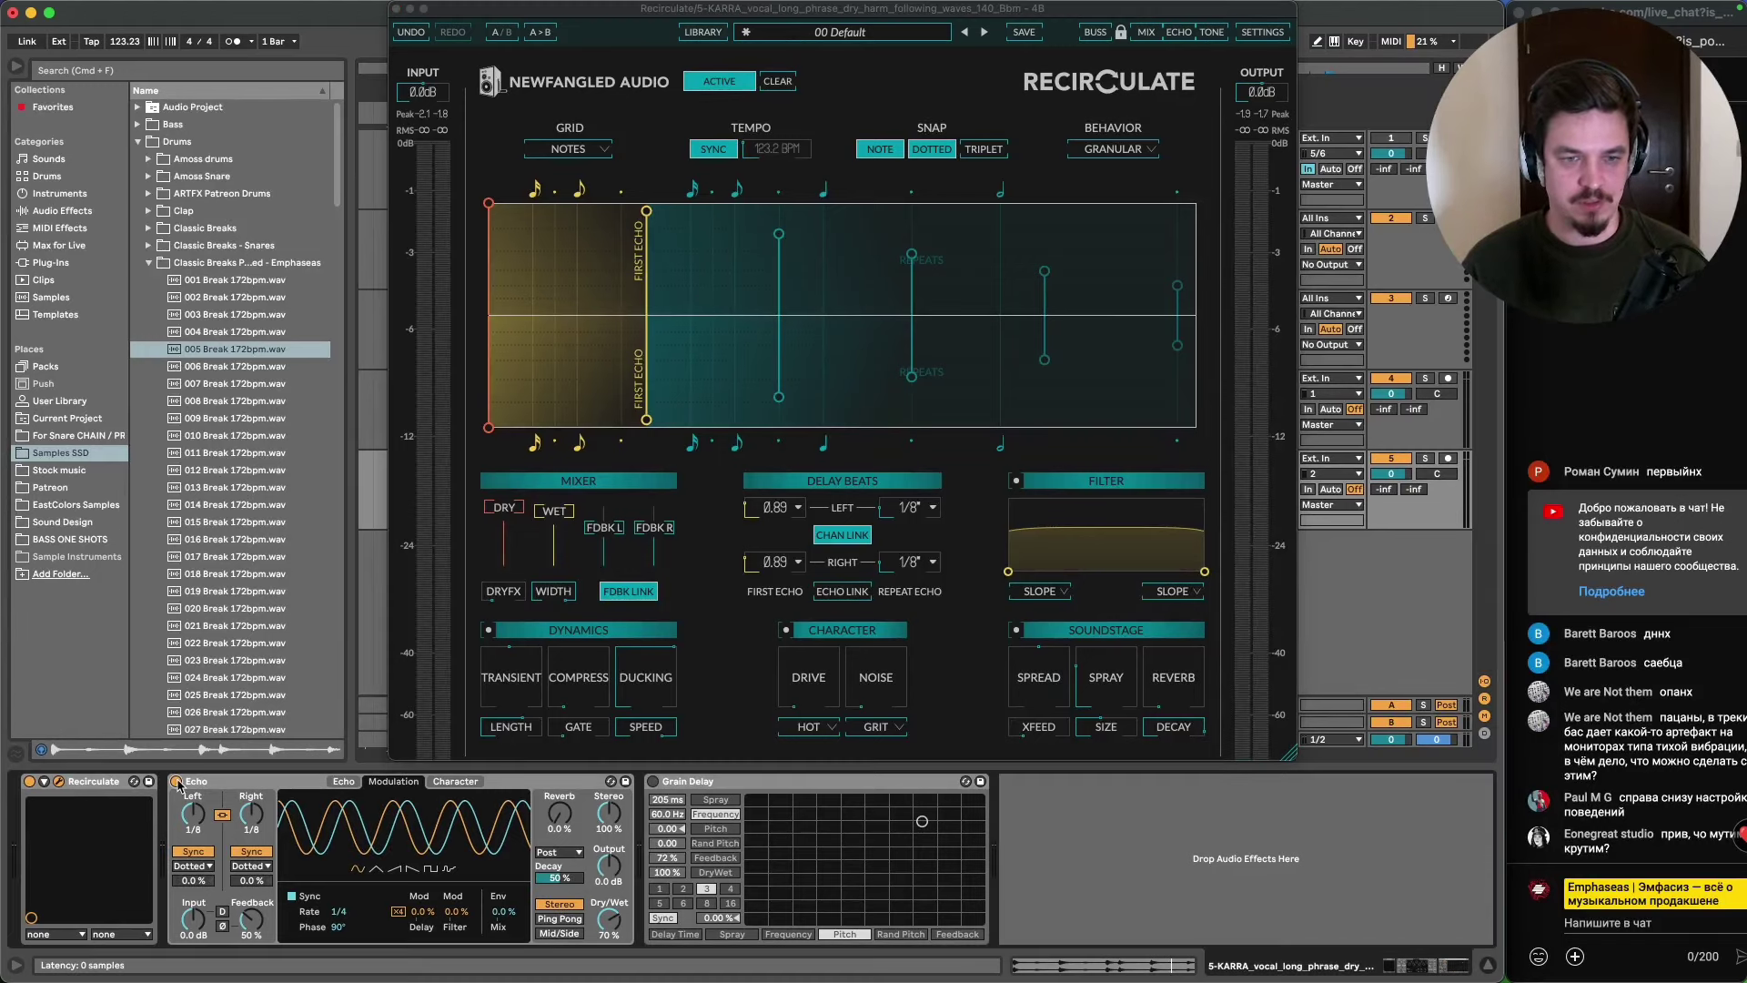
left_click(457, 782)
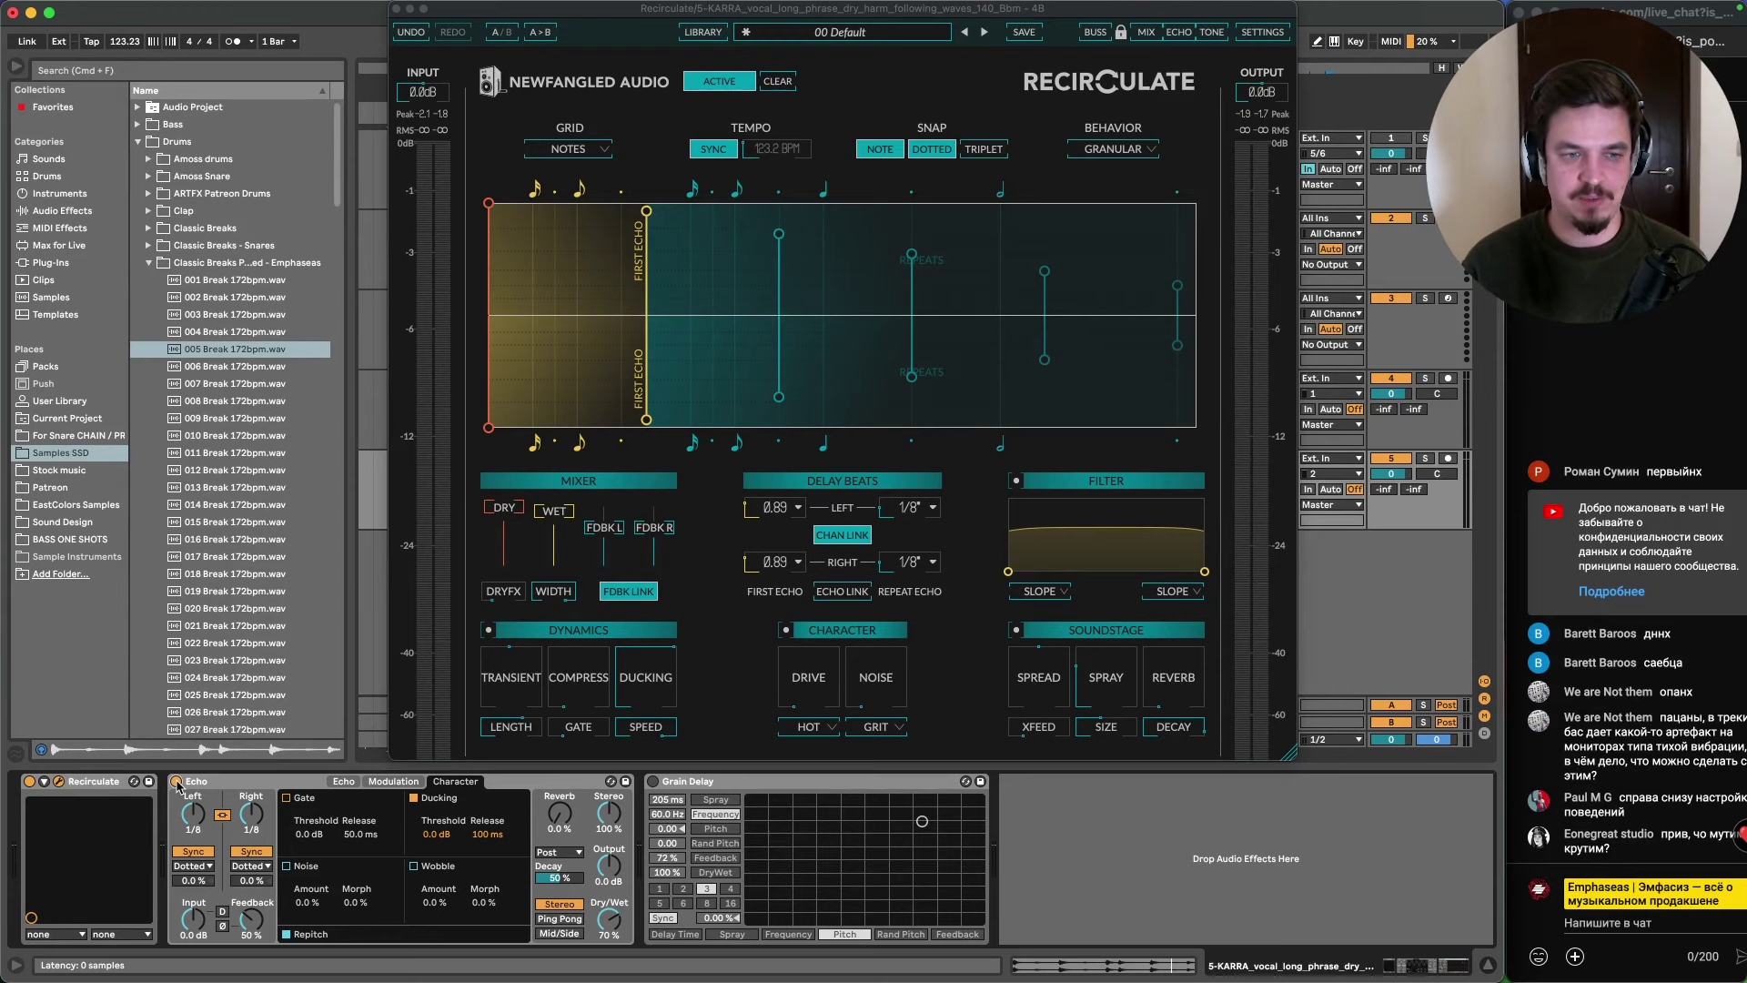
left_click(176, 782)
- Loop the second half of the KARRA vocal clip, from bar 89 to bar 93, and play it through Recirculate
left_click(754, 14)
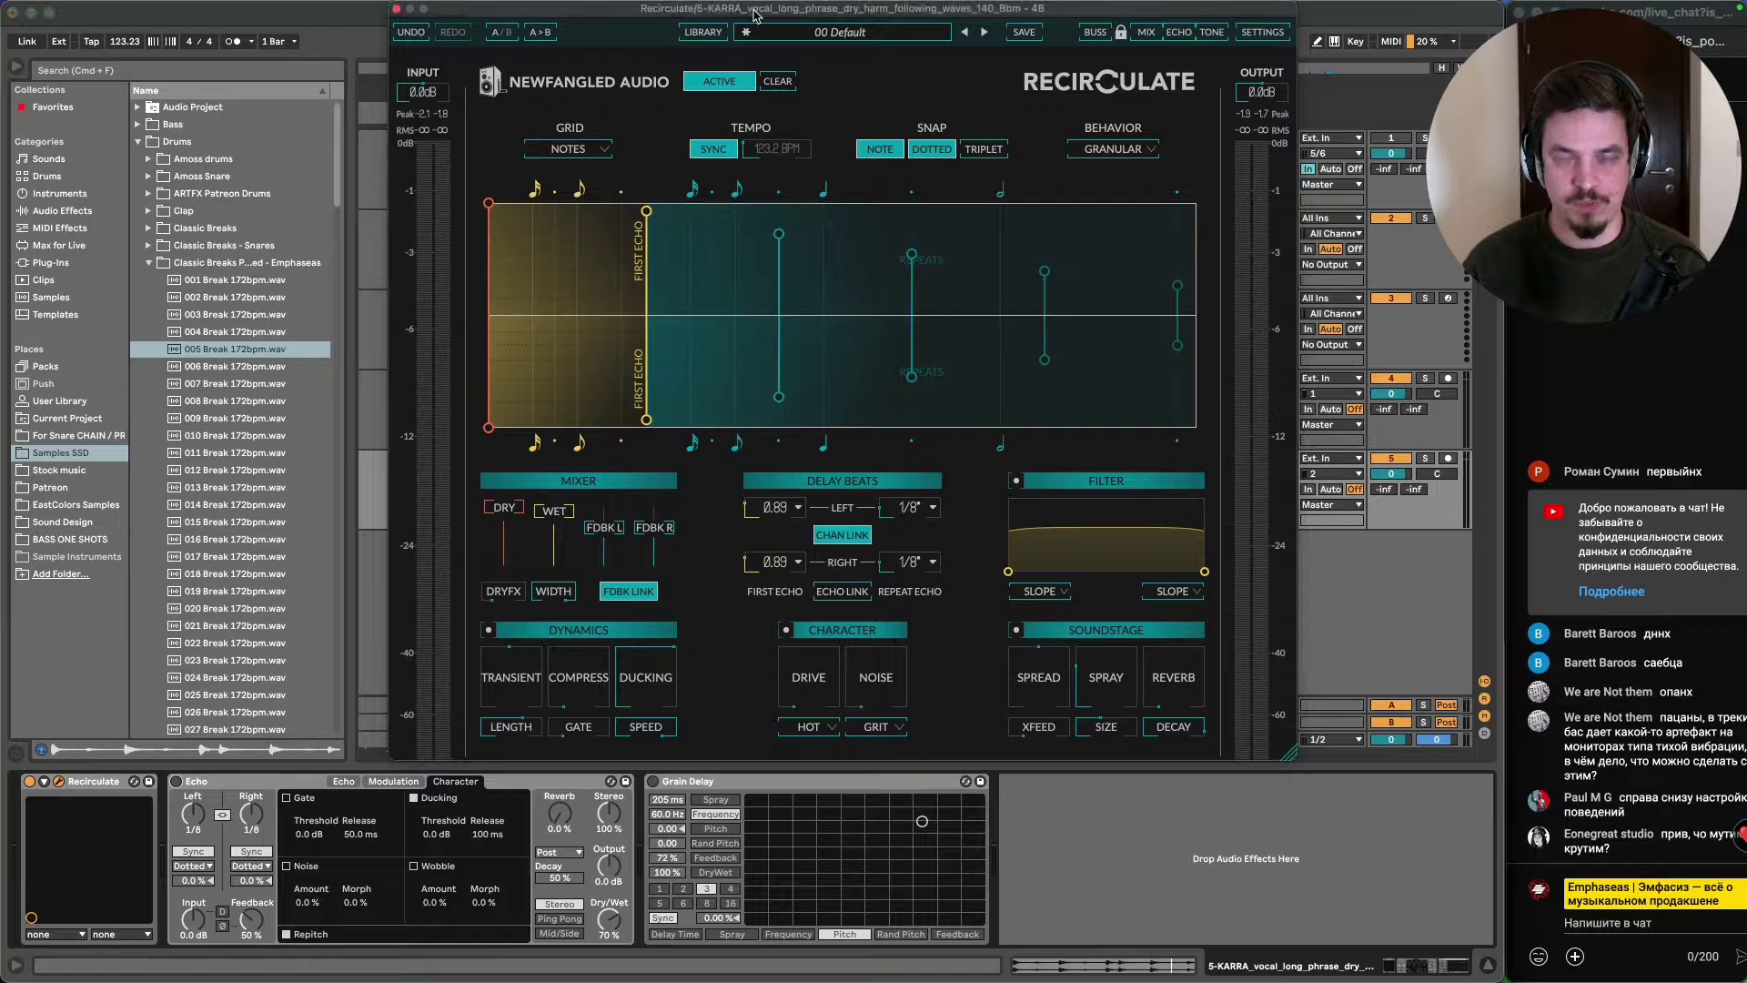
left_click_drag(754, 13, 693, 612)
scroll(555, 391, "down", 5)
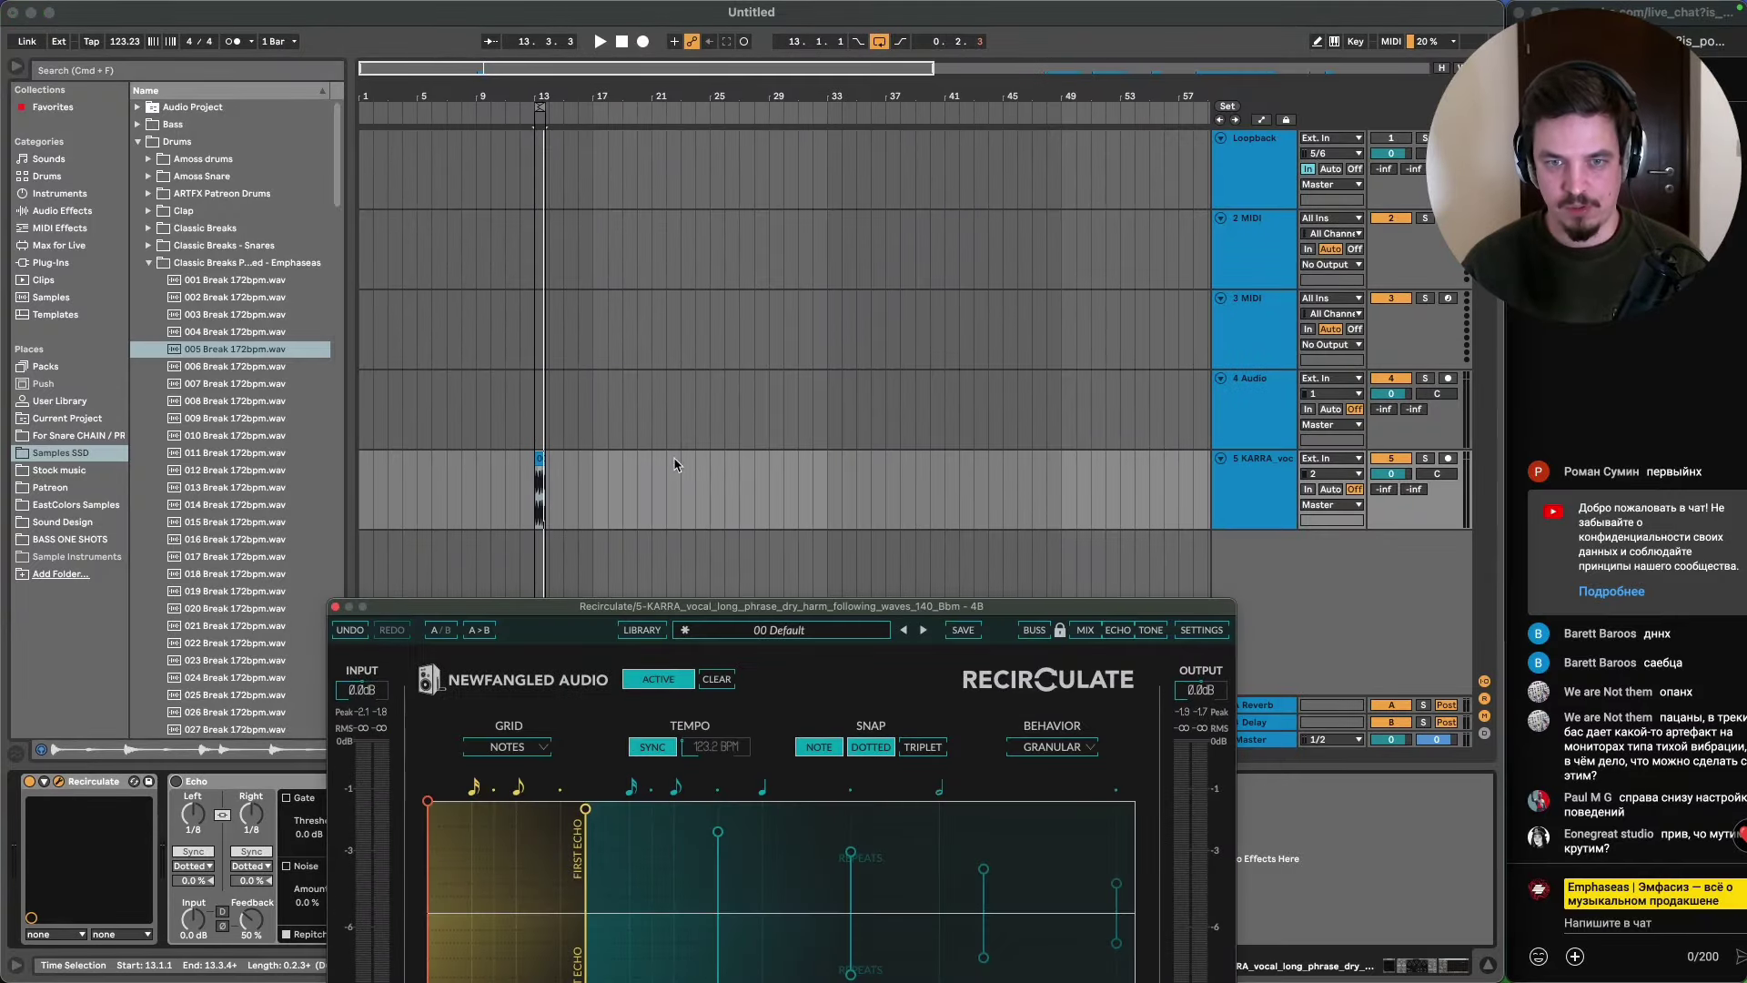
scroll(602, 478, "right", 10)
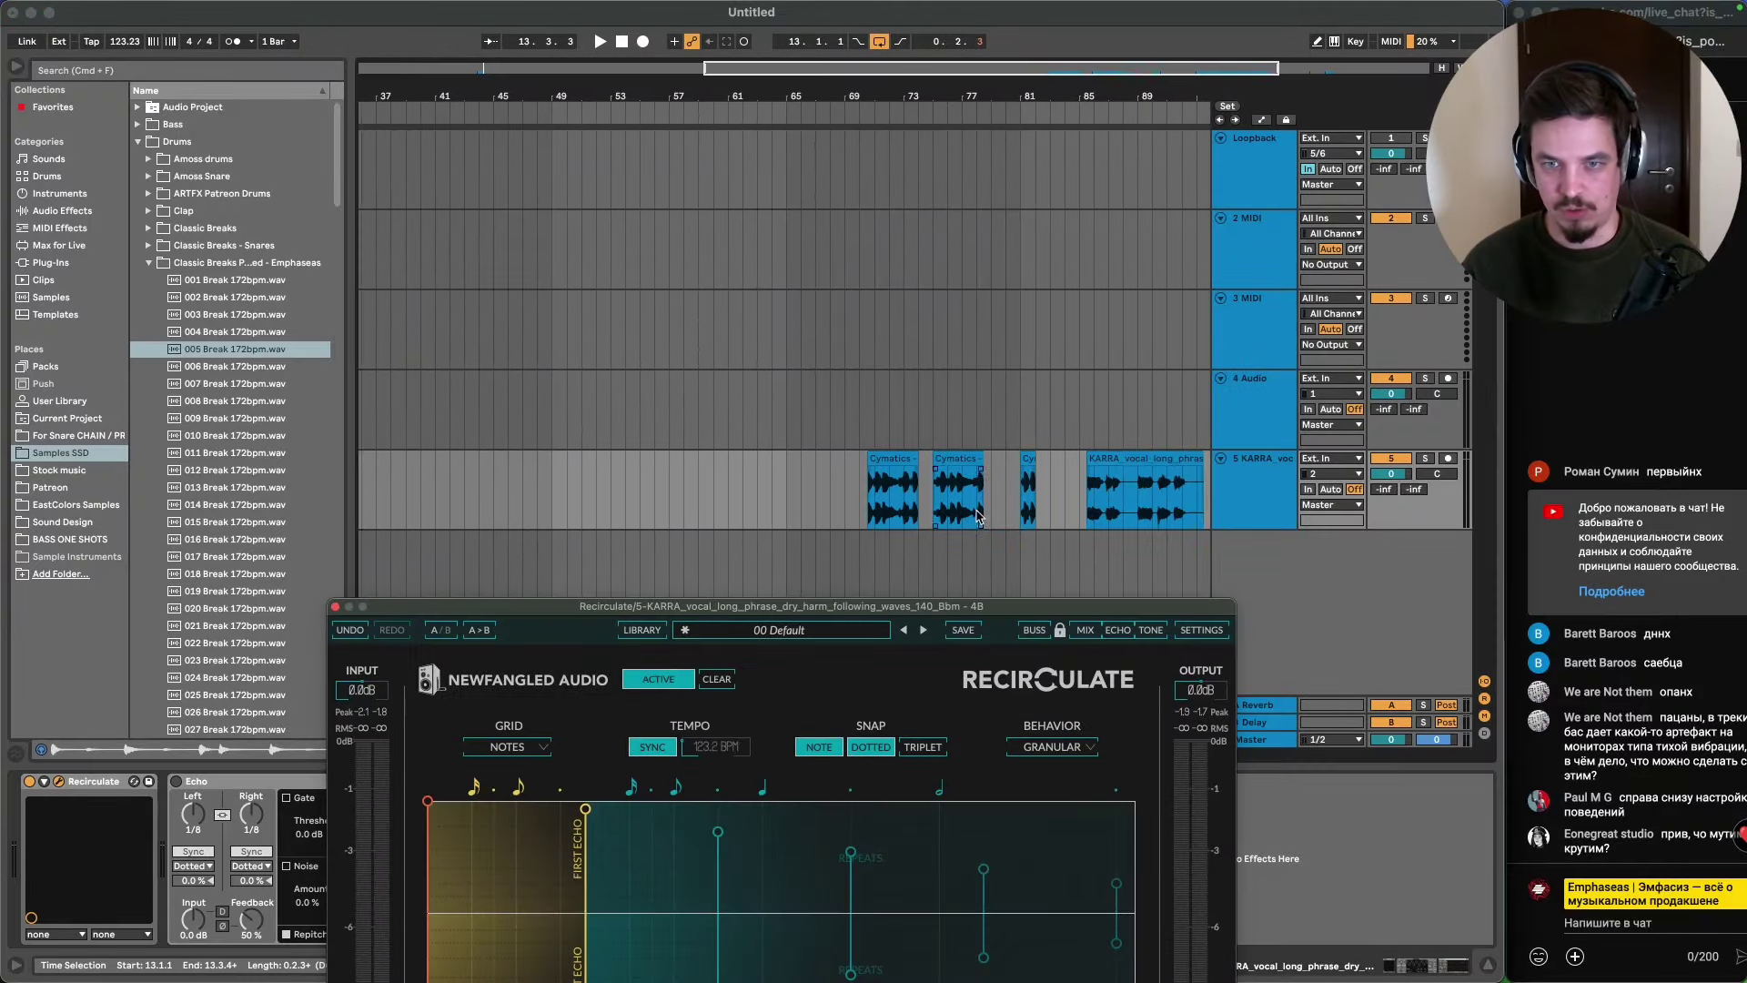
left_click_drag(936, 495, 992, 505)
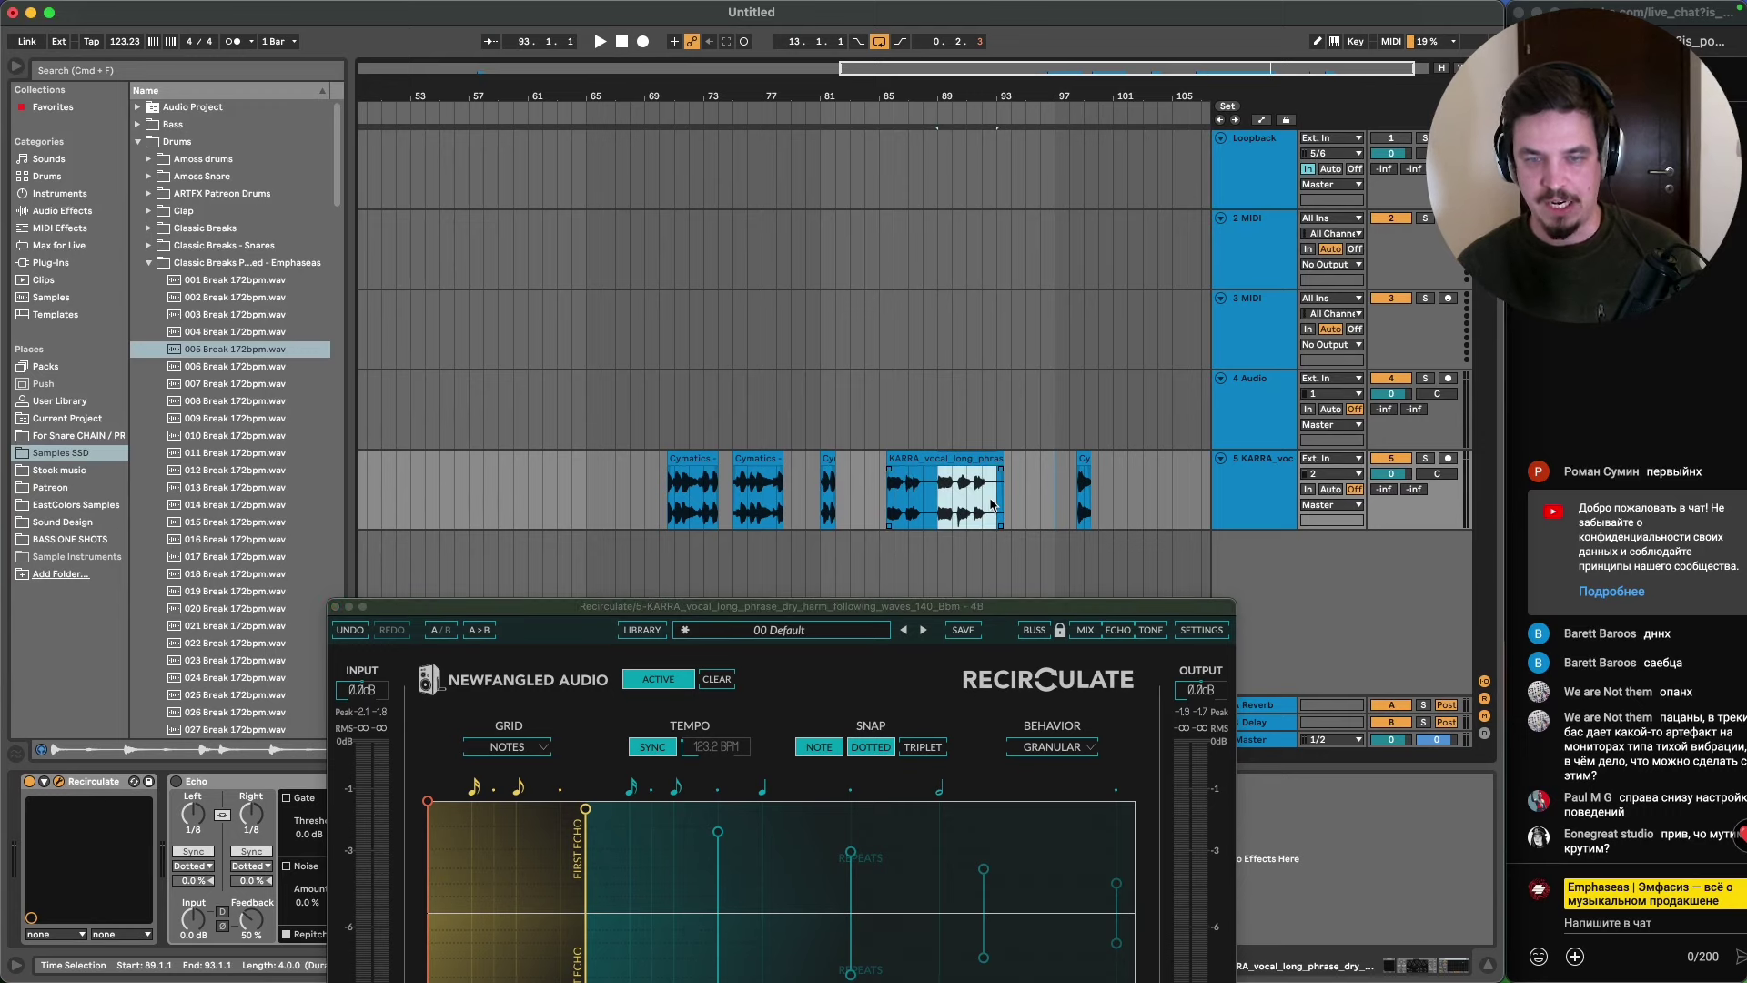
key("super+l")
key("space")
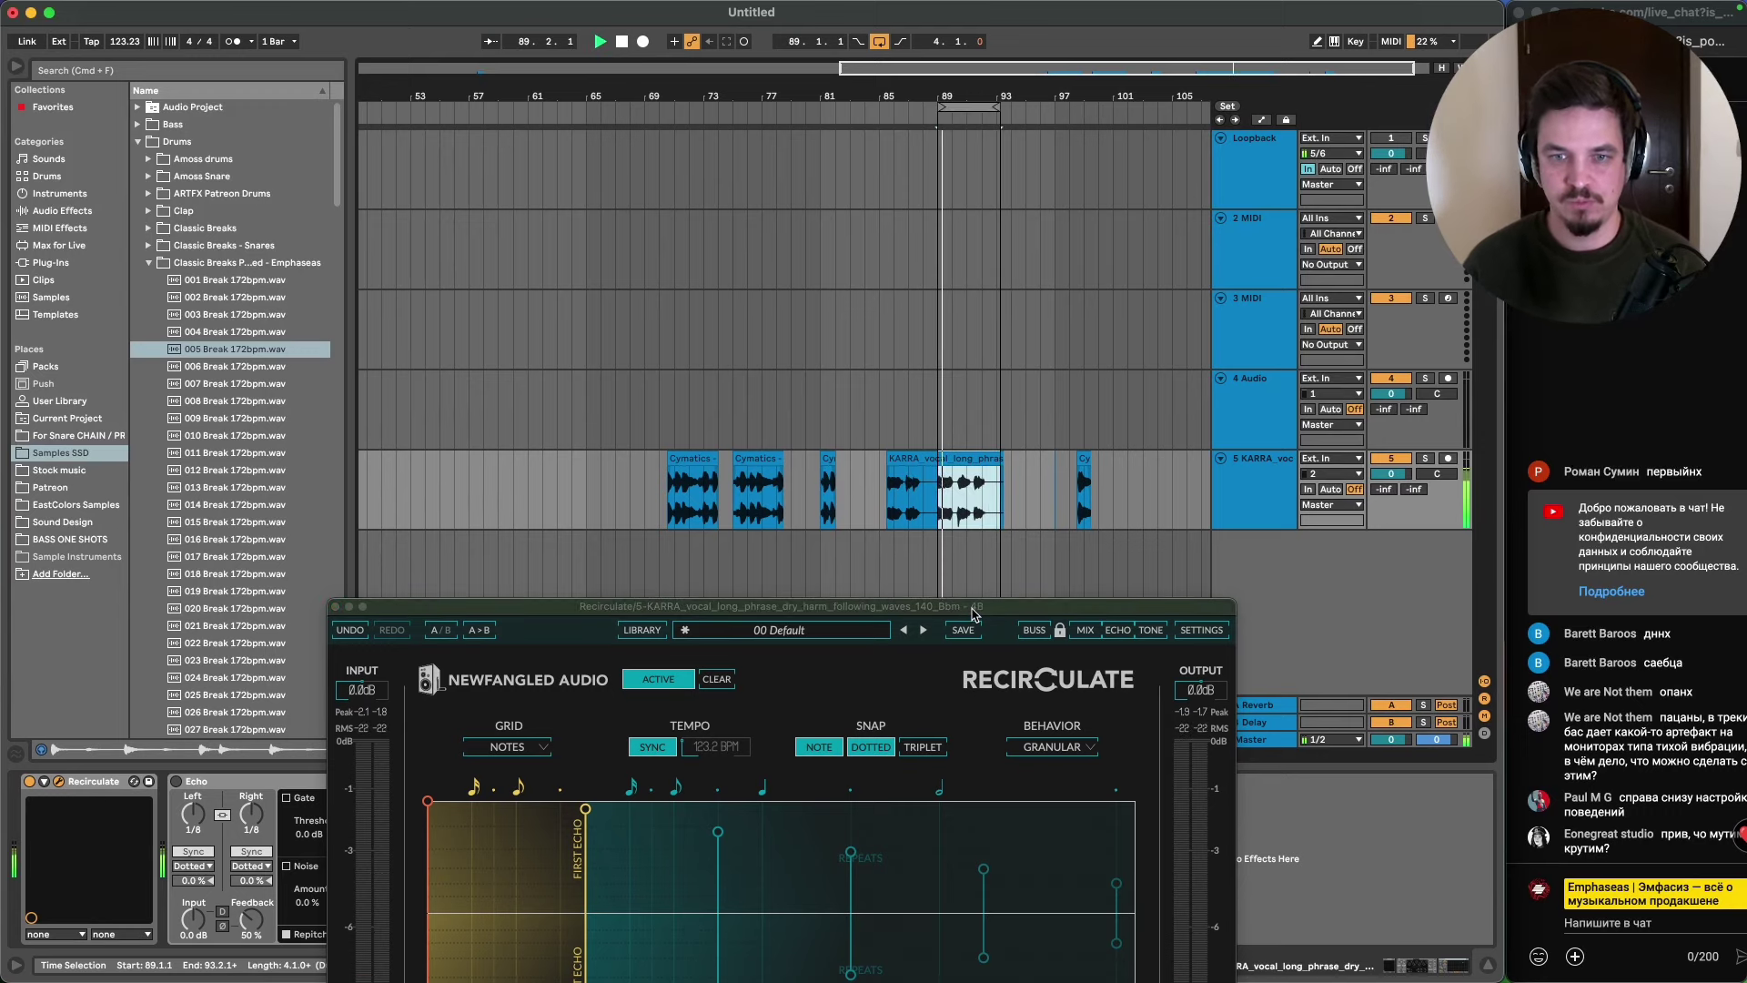
left_click_drag(971, 605, 947, 87)
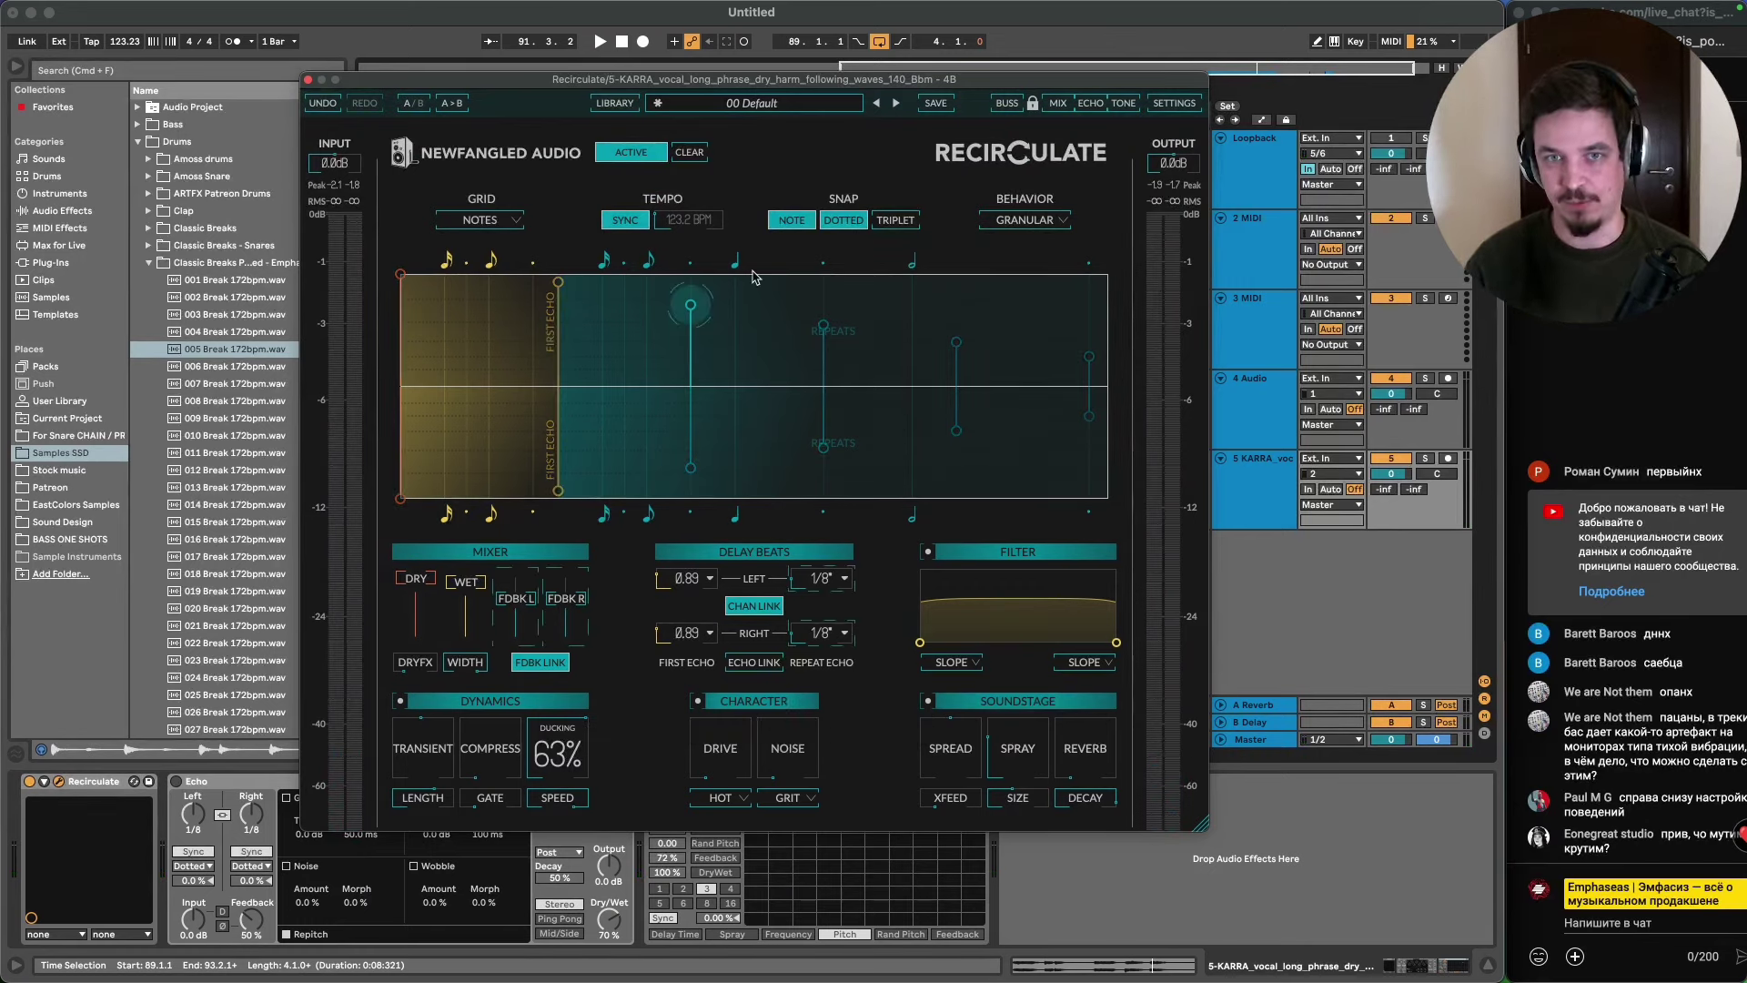
- Examine the sung phrases and the gaps between them in the vocal clip, marking them from bar 89 on
left_click_drag(1026, 91, 936, 701)
left_click(925, 515)
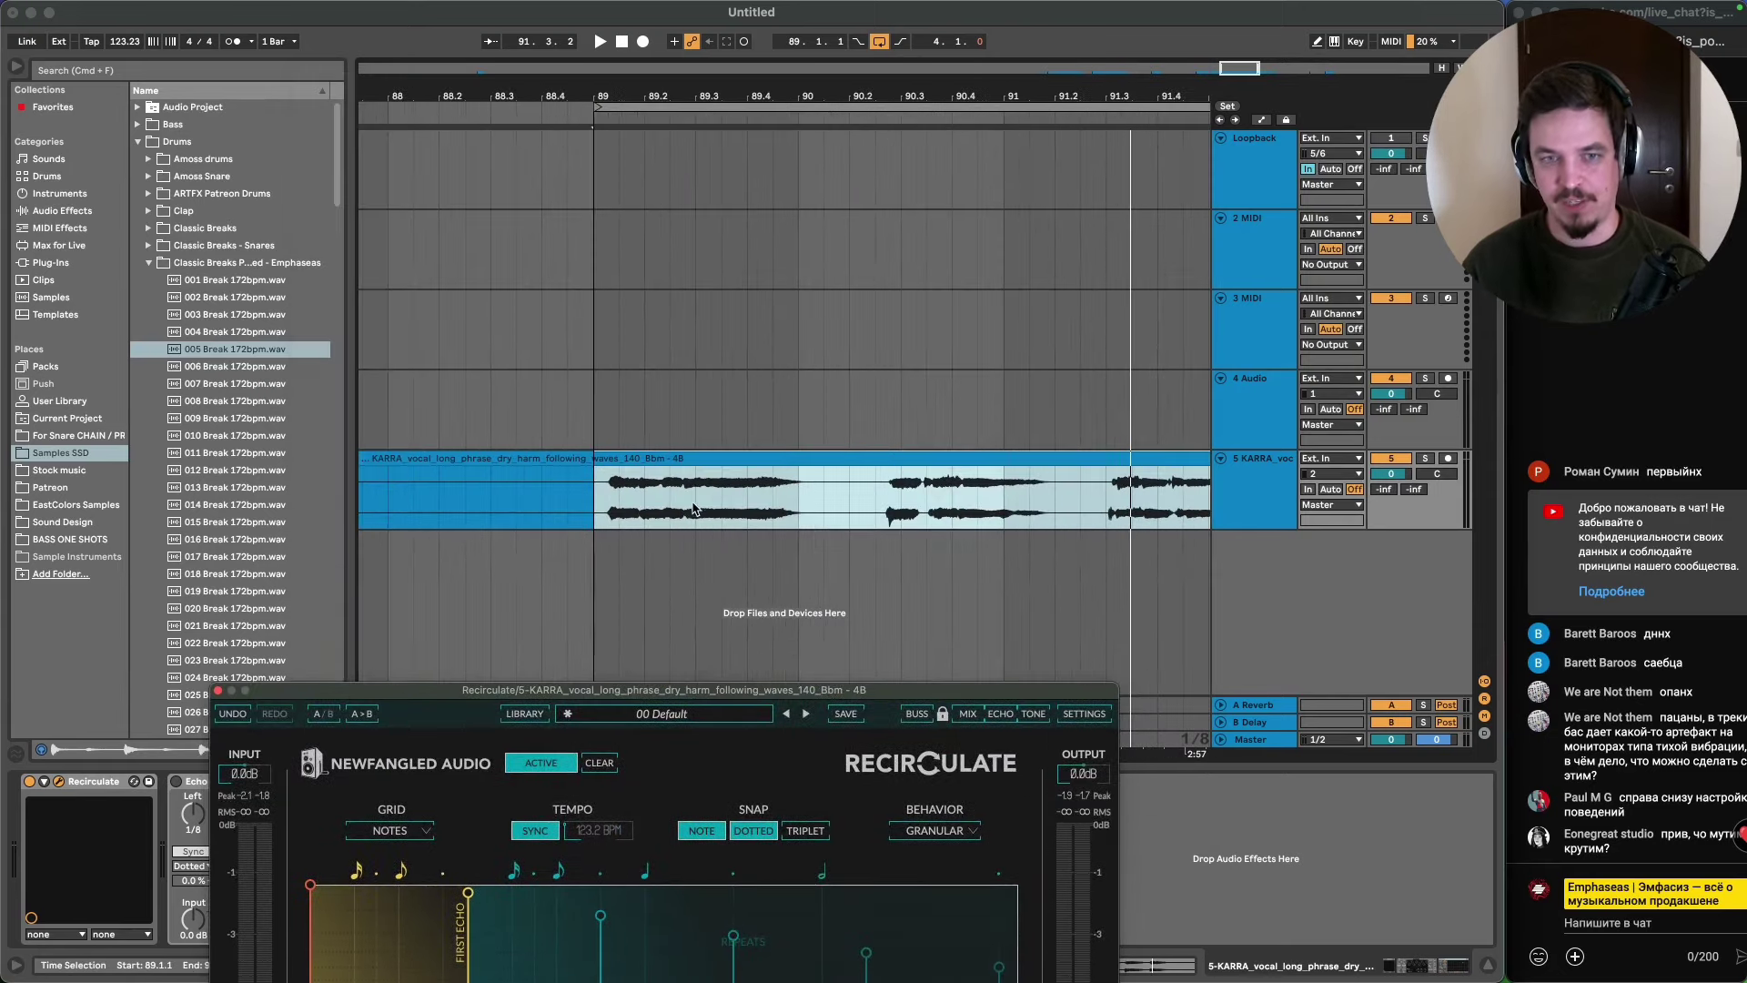
left_click_drag(595, 499, 622, 497)
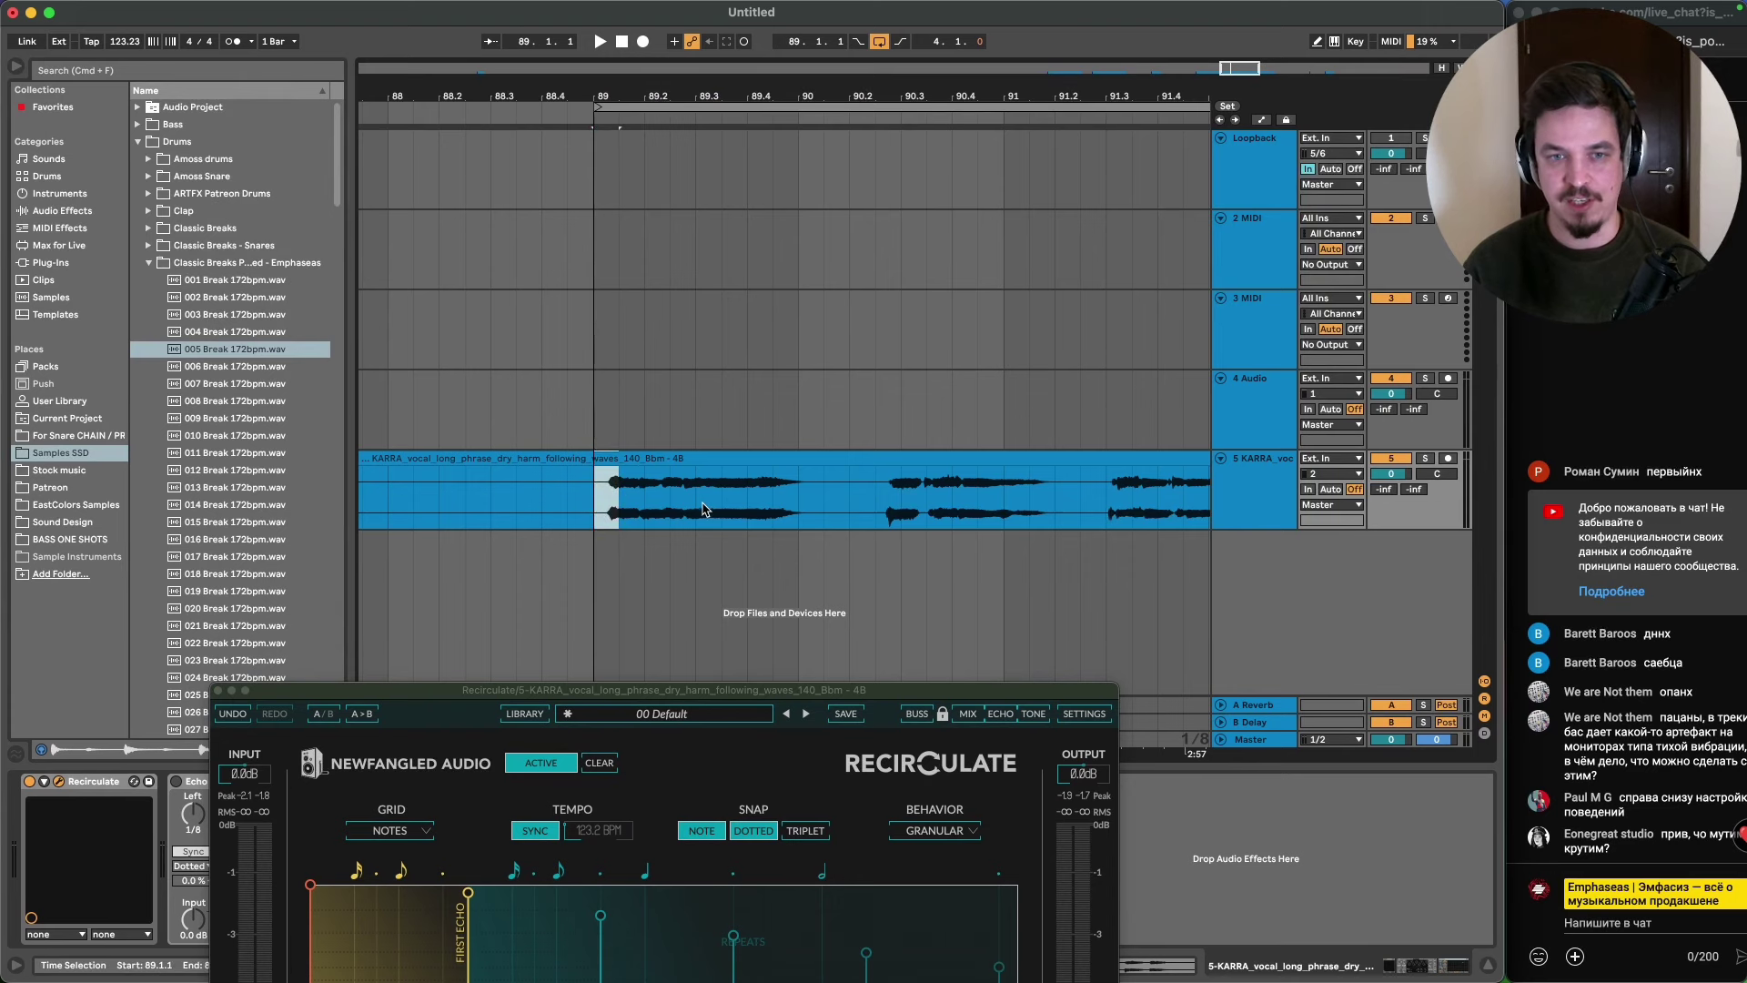
left_click_drag(673, 500, 799, 501)
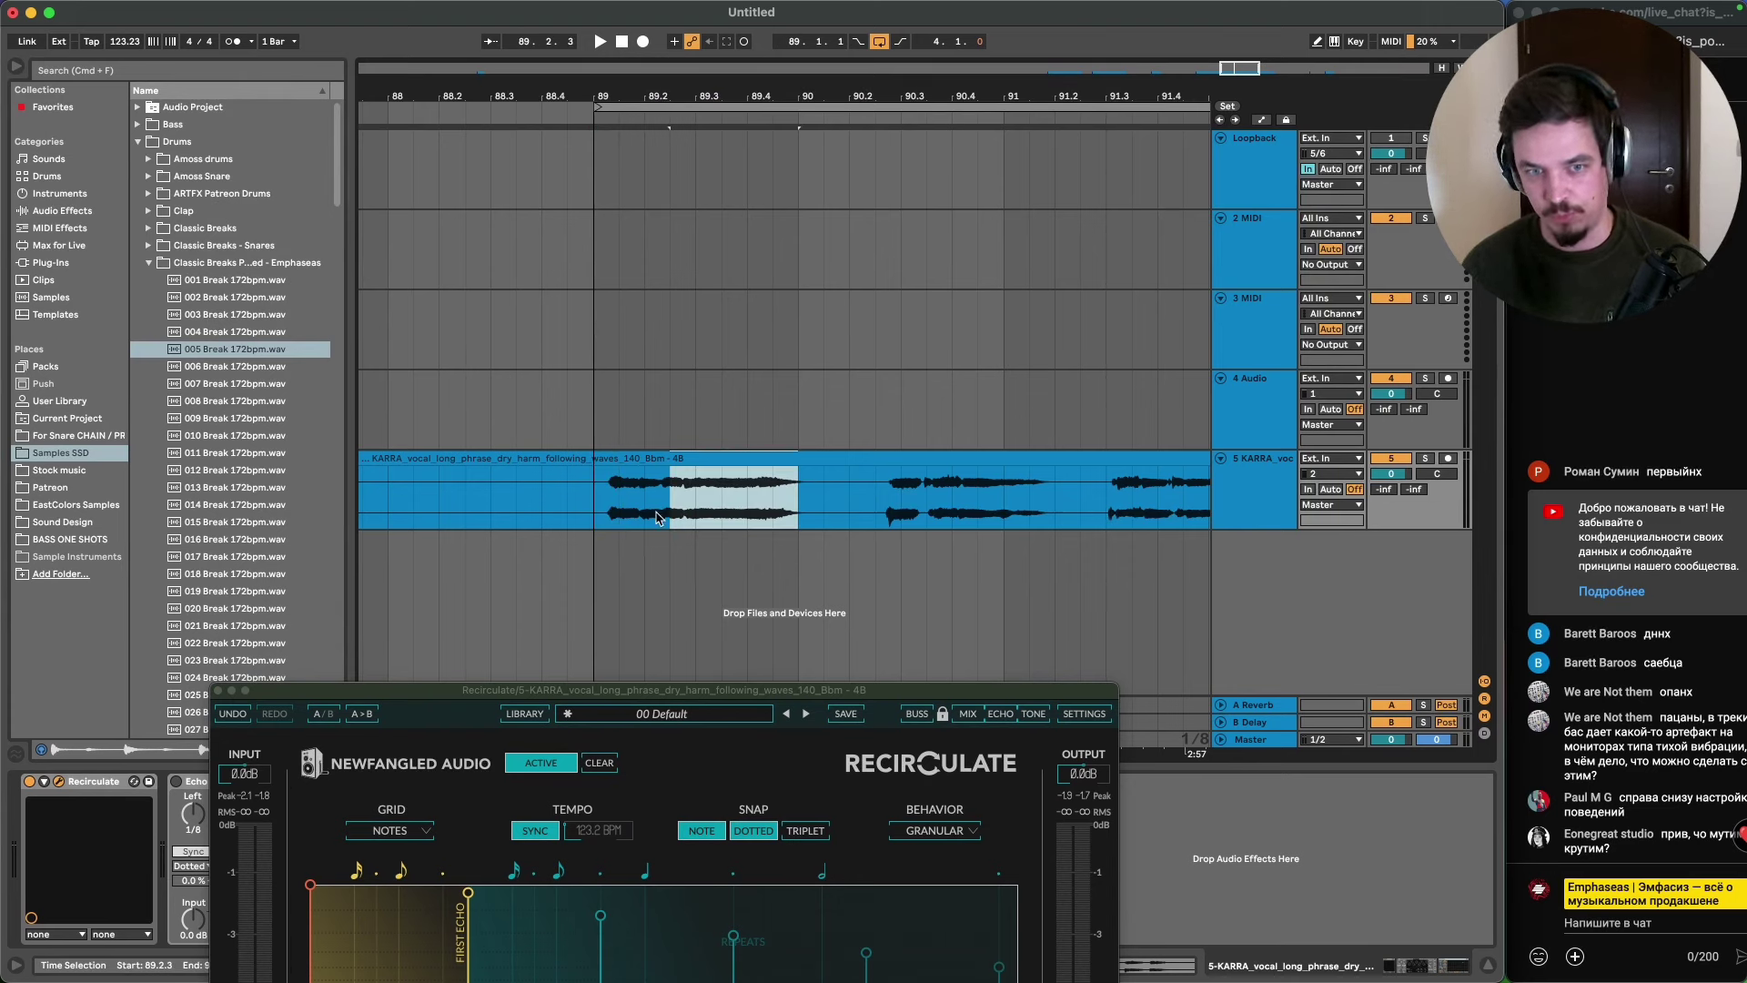
left_click_drag(603, 514, 883, 507)
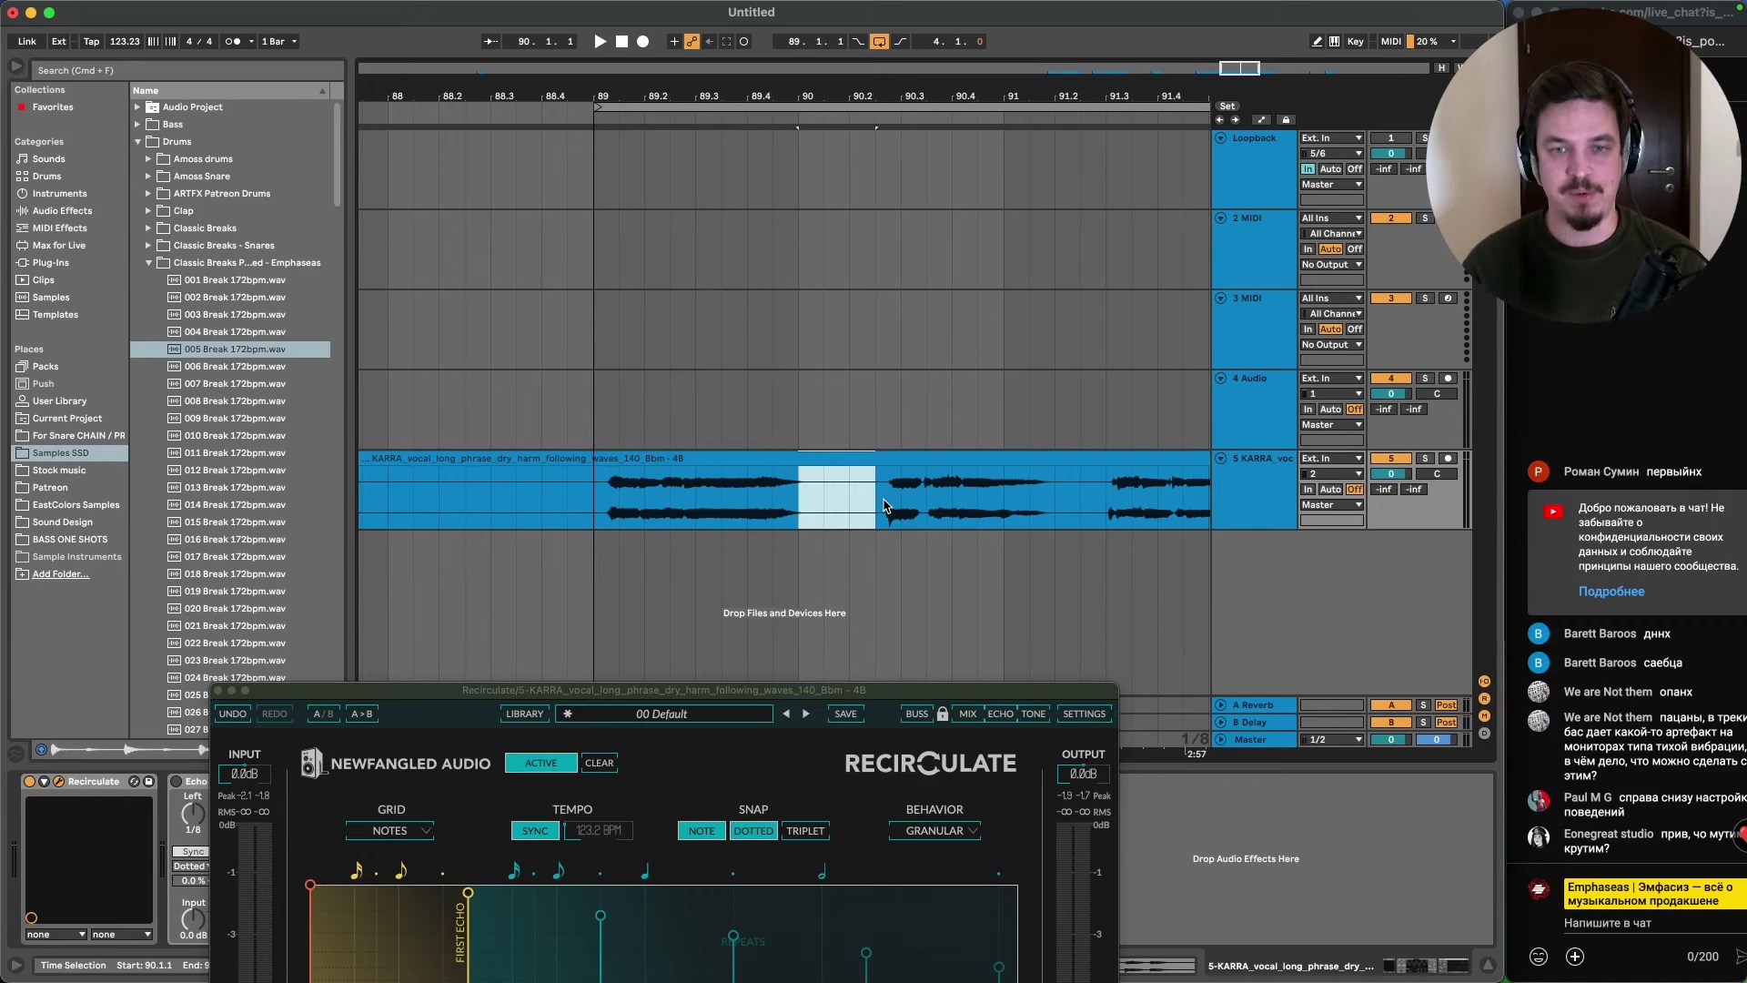
key("minus")
key("minus")
key("minus")
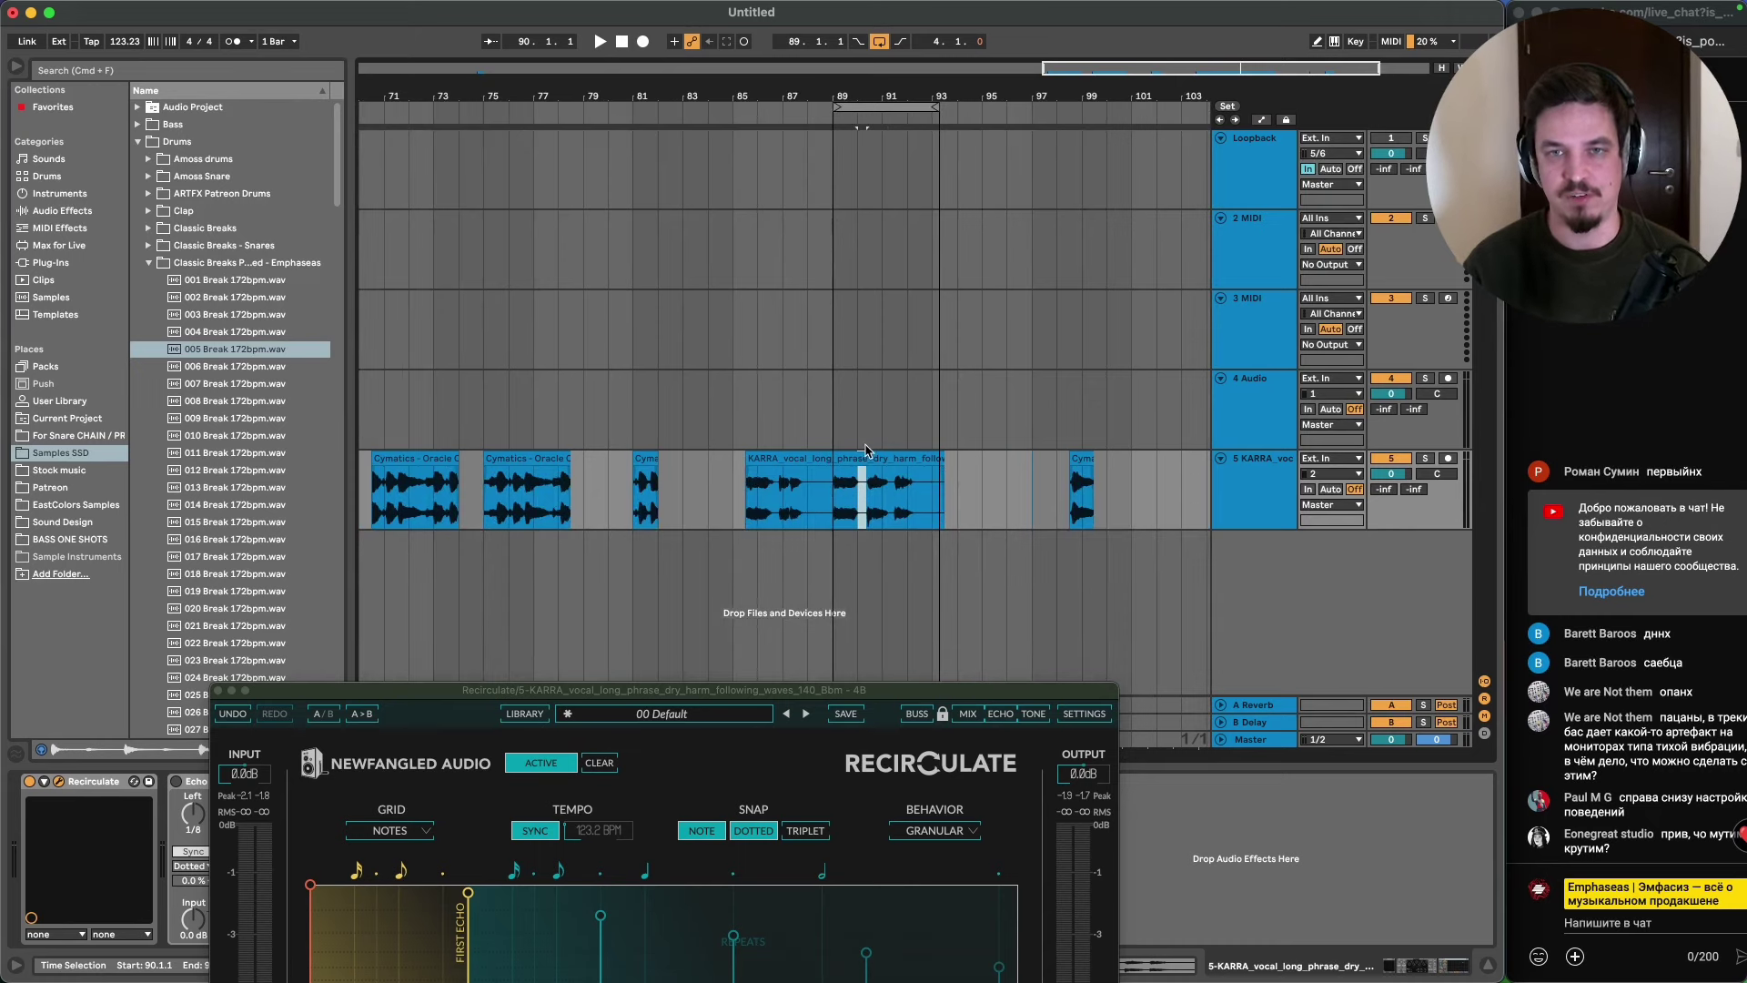
- Play the vocal from bar 89 and compare Recirculate's Ducking at 0% and 100%
left_click(860, 460)
key("space")
left_click(834, 505)
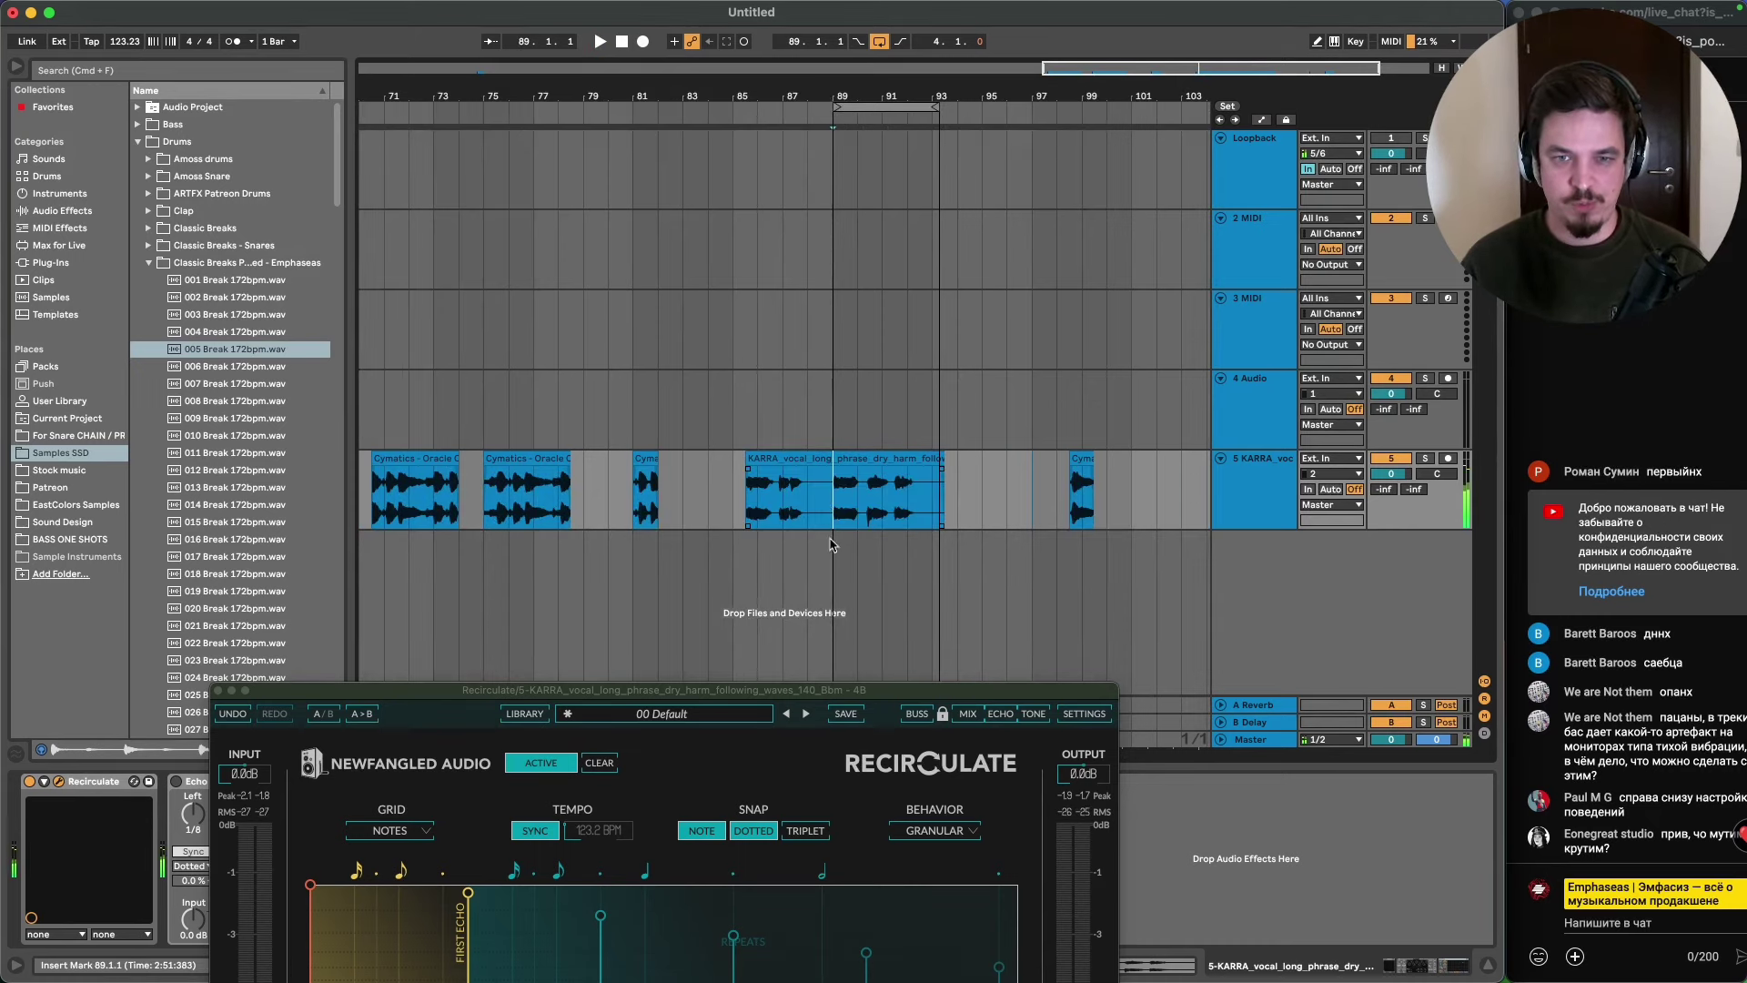
left_click_drag(828, 691, 892, 33)
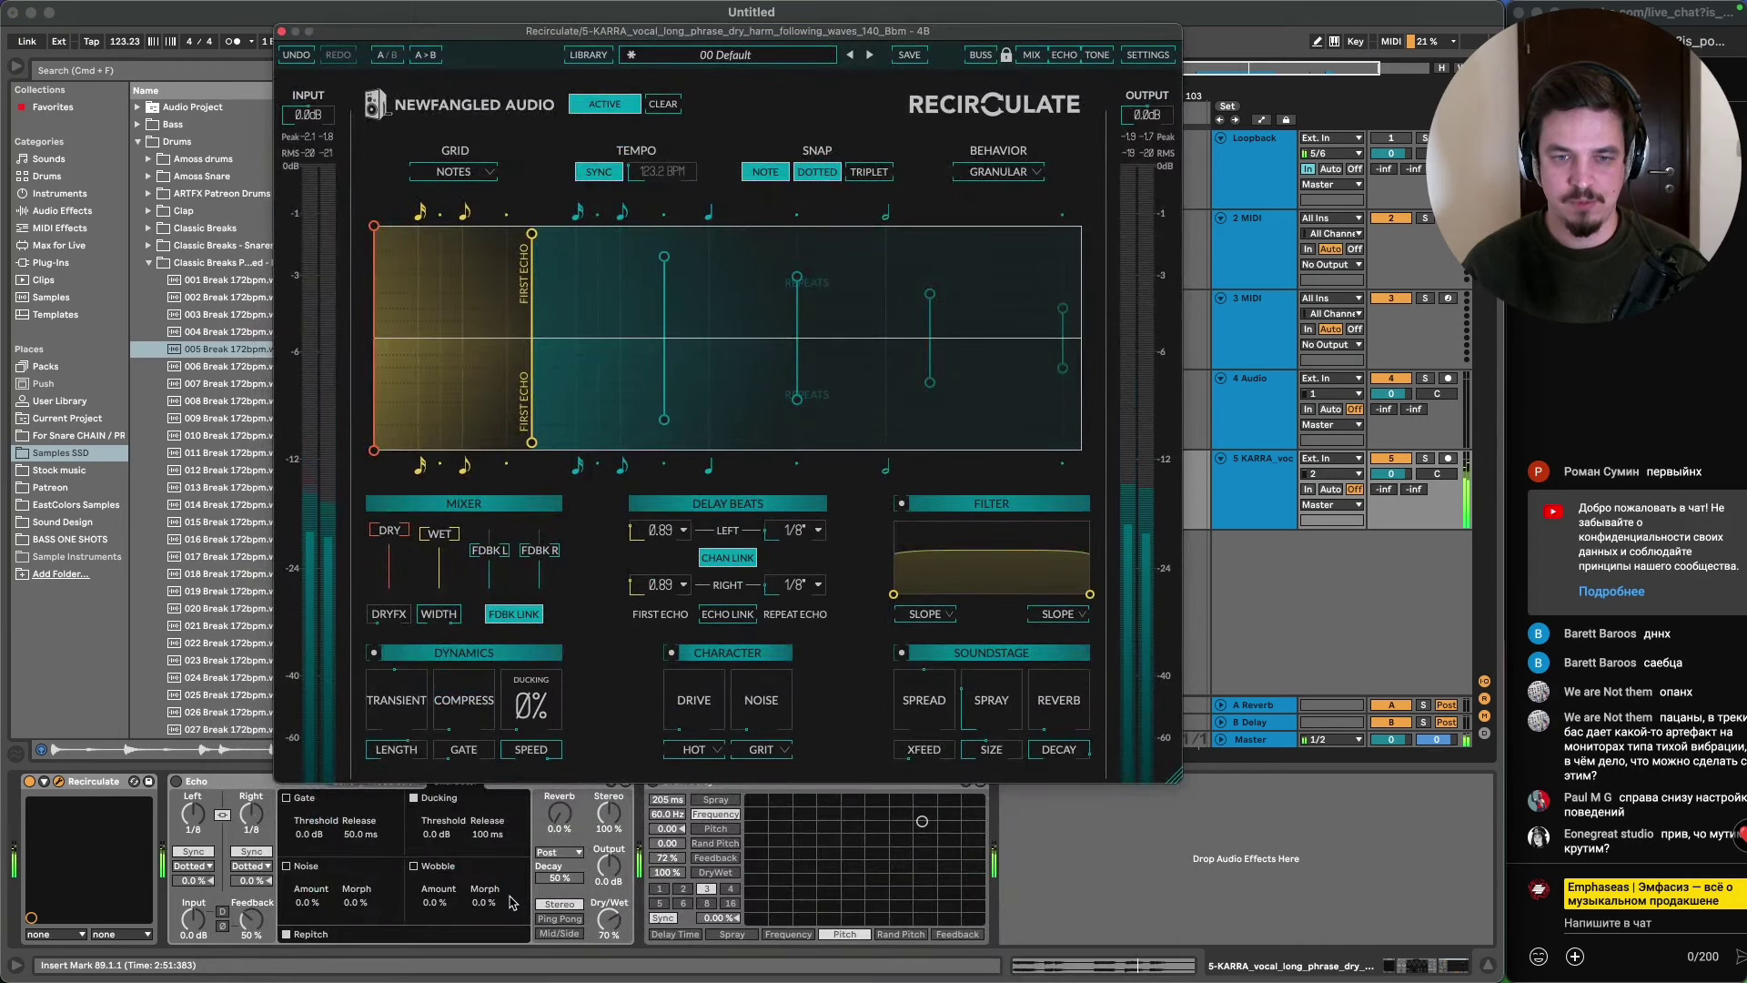
left_click_drag(531, 702, 546, 618)
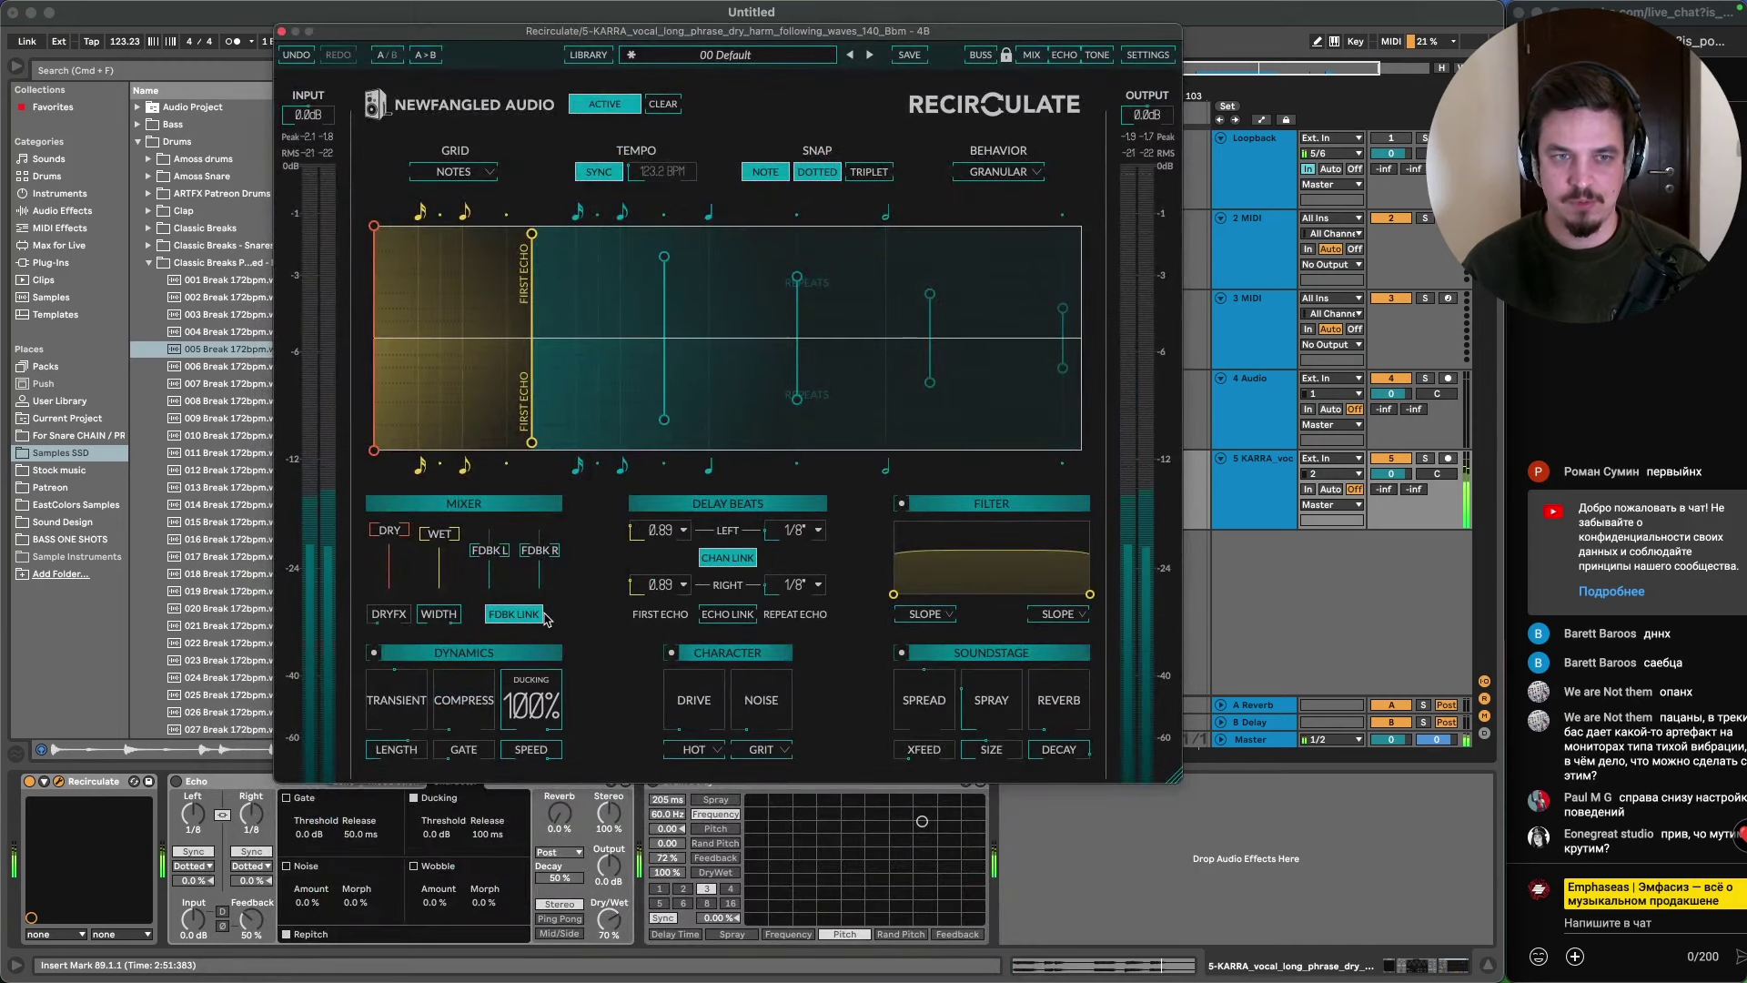
left_click_drag(546, 618, 543, 775)
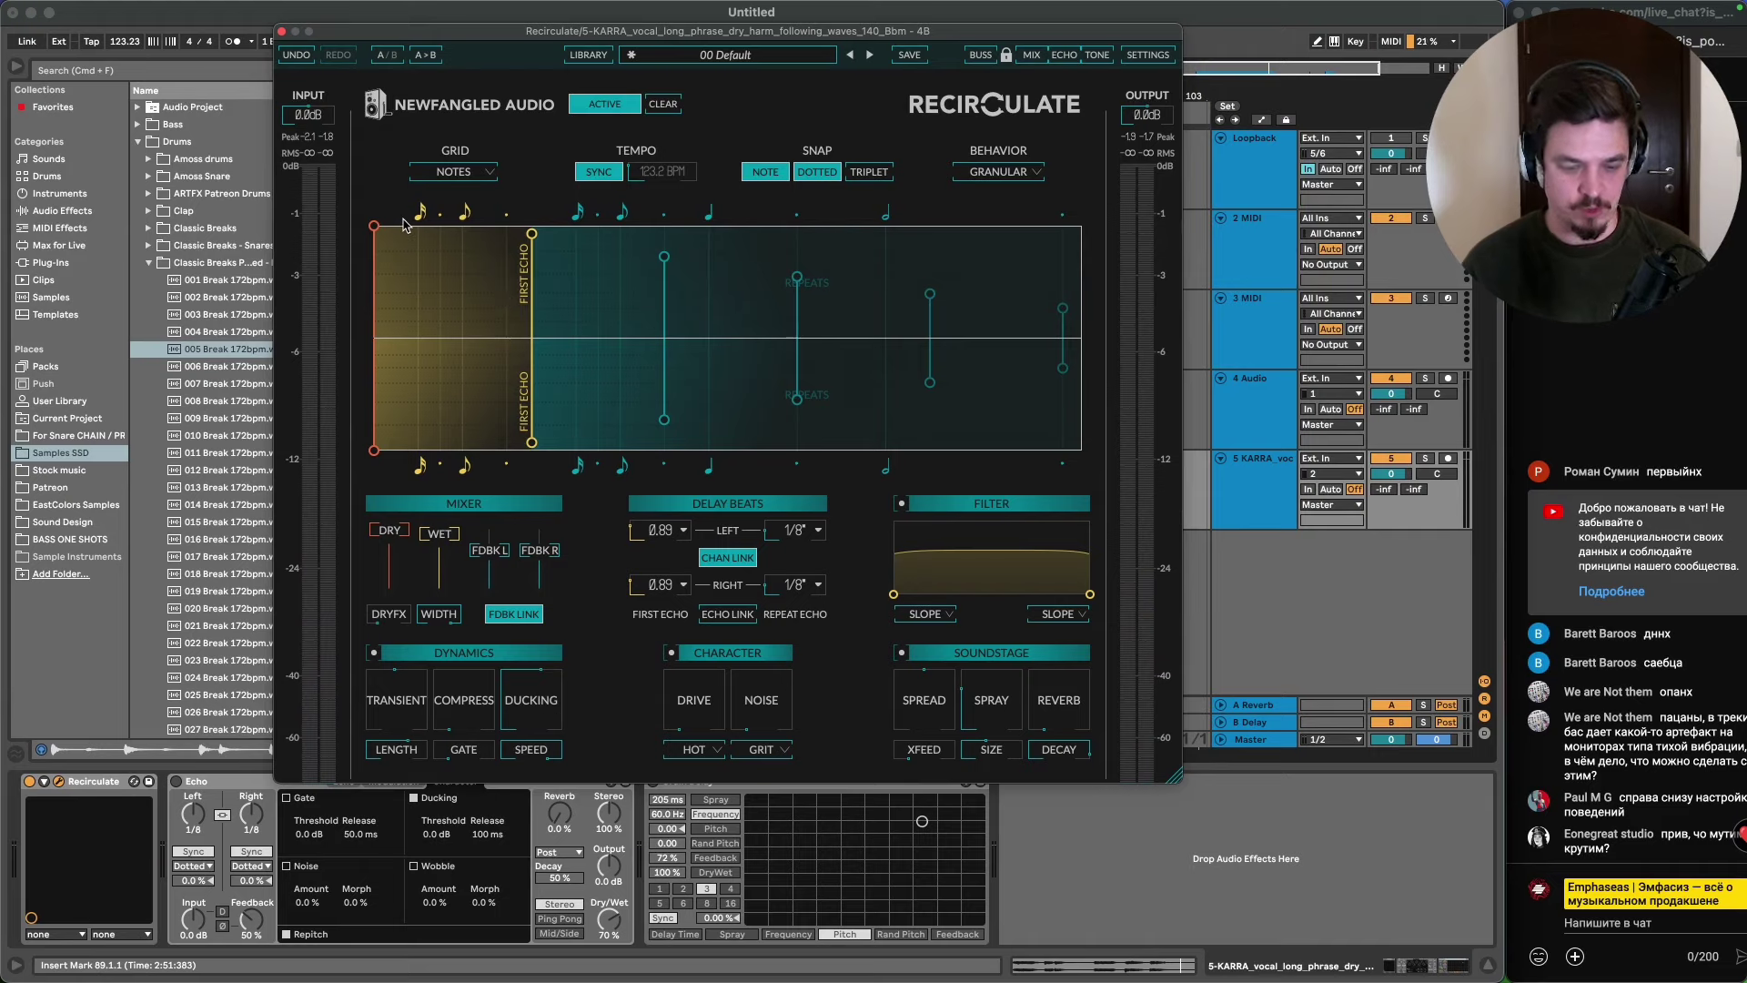
- Search the browser for "piano" and place the 007(a) Piano Loop 172bpm Fm sample on the KARRA vocal track at bar 101
key("super+f")
type("piano")
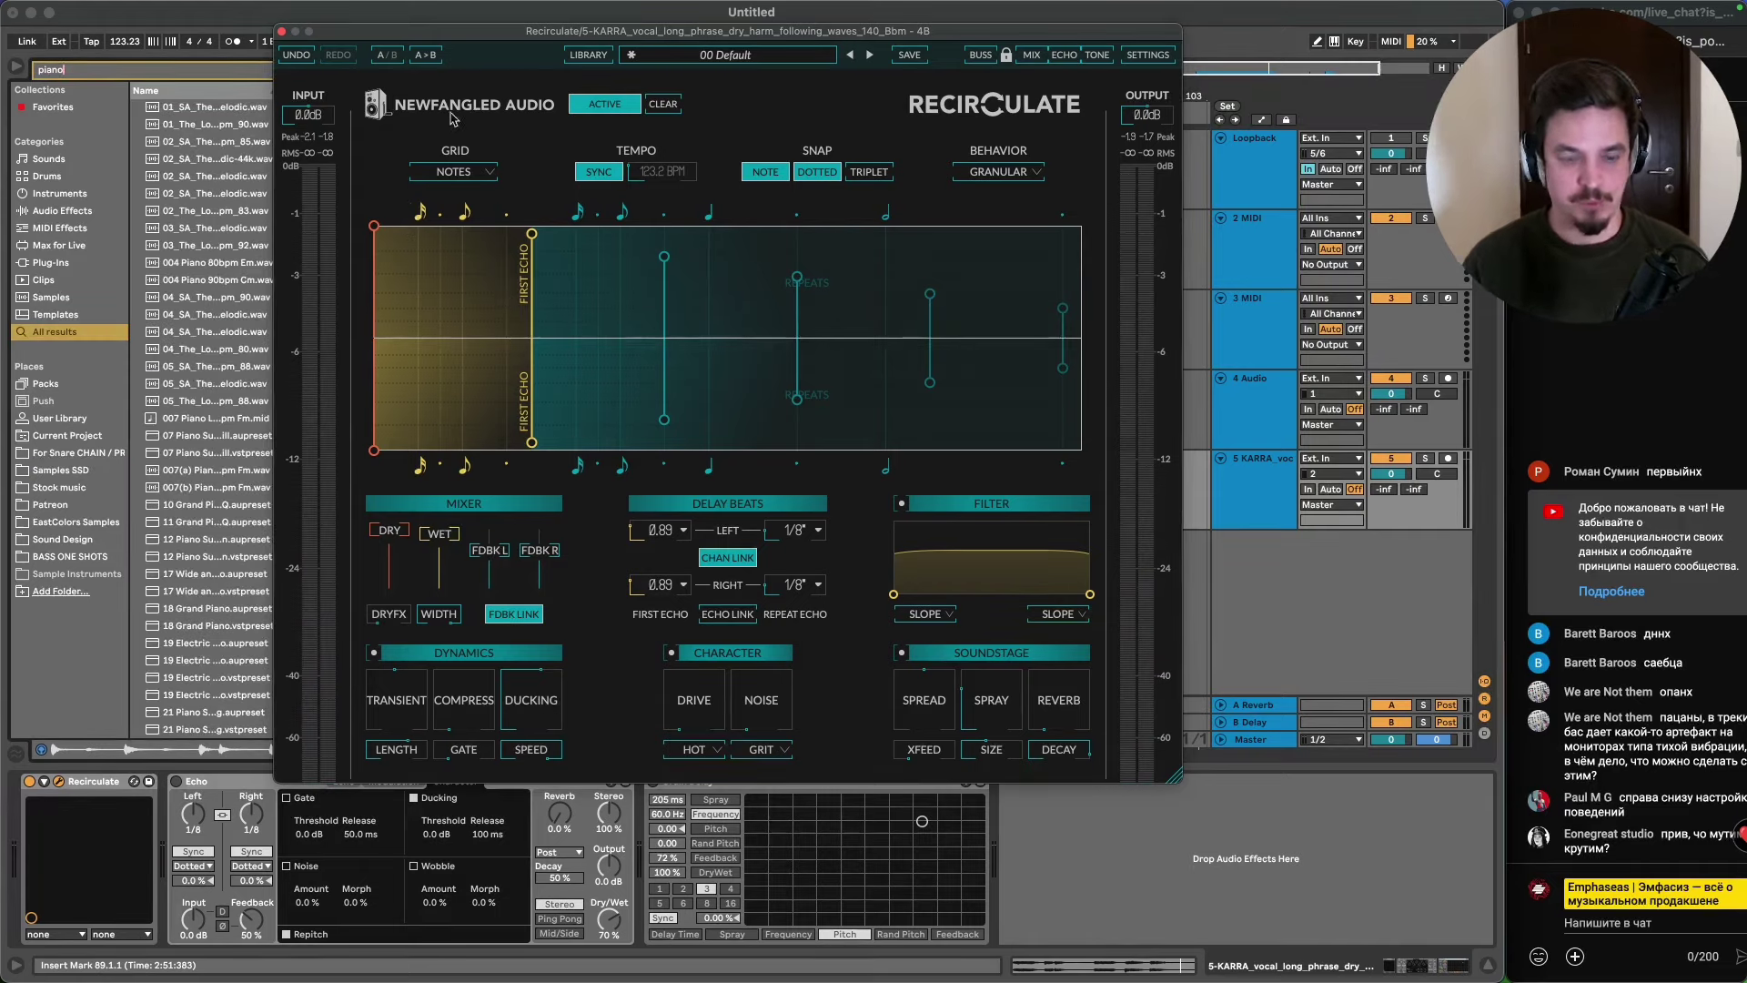
key("super+alt+p")
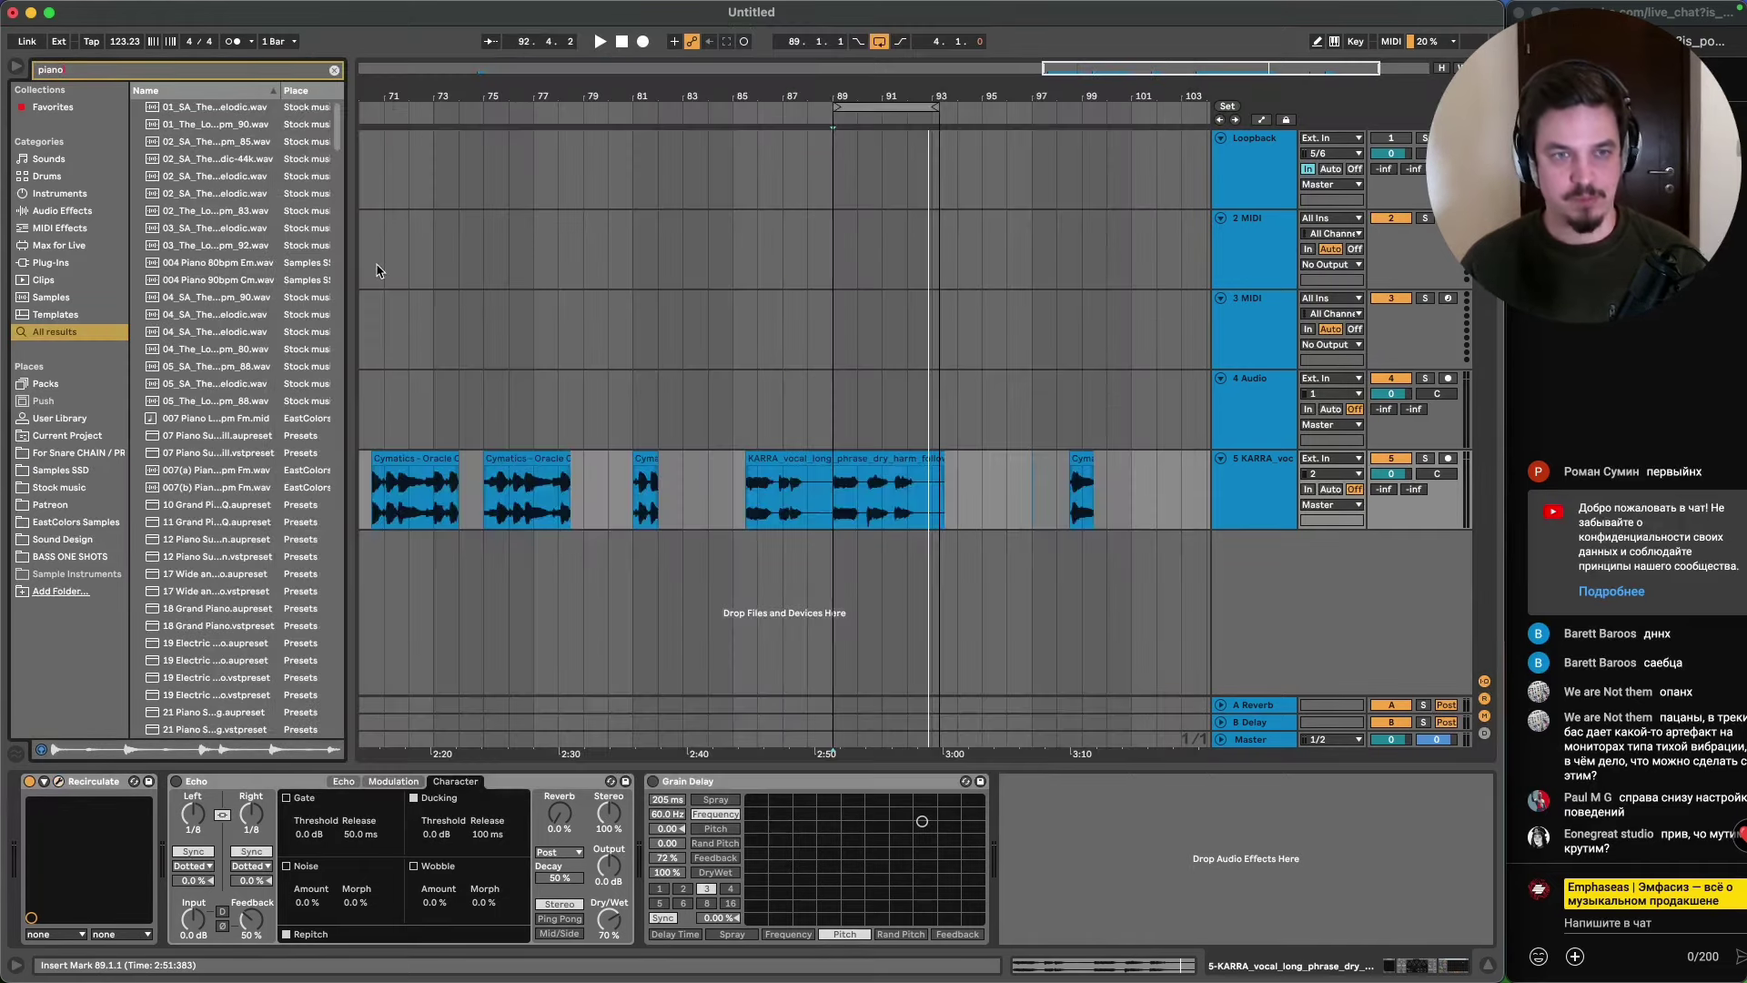
left_click(250, 349)
left_click(220, 470)
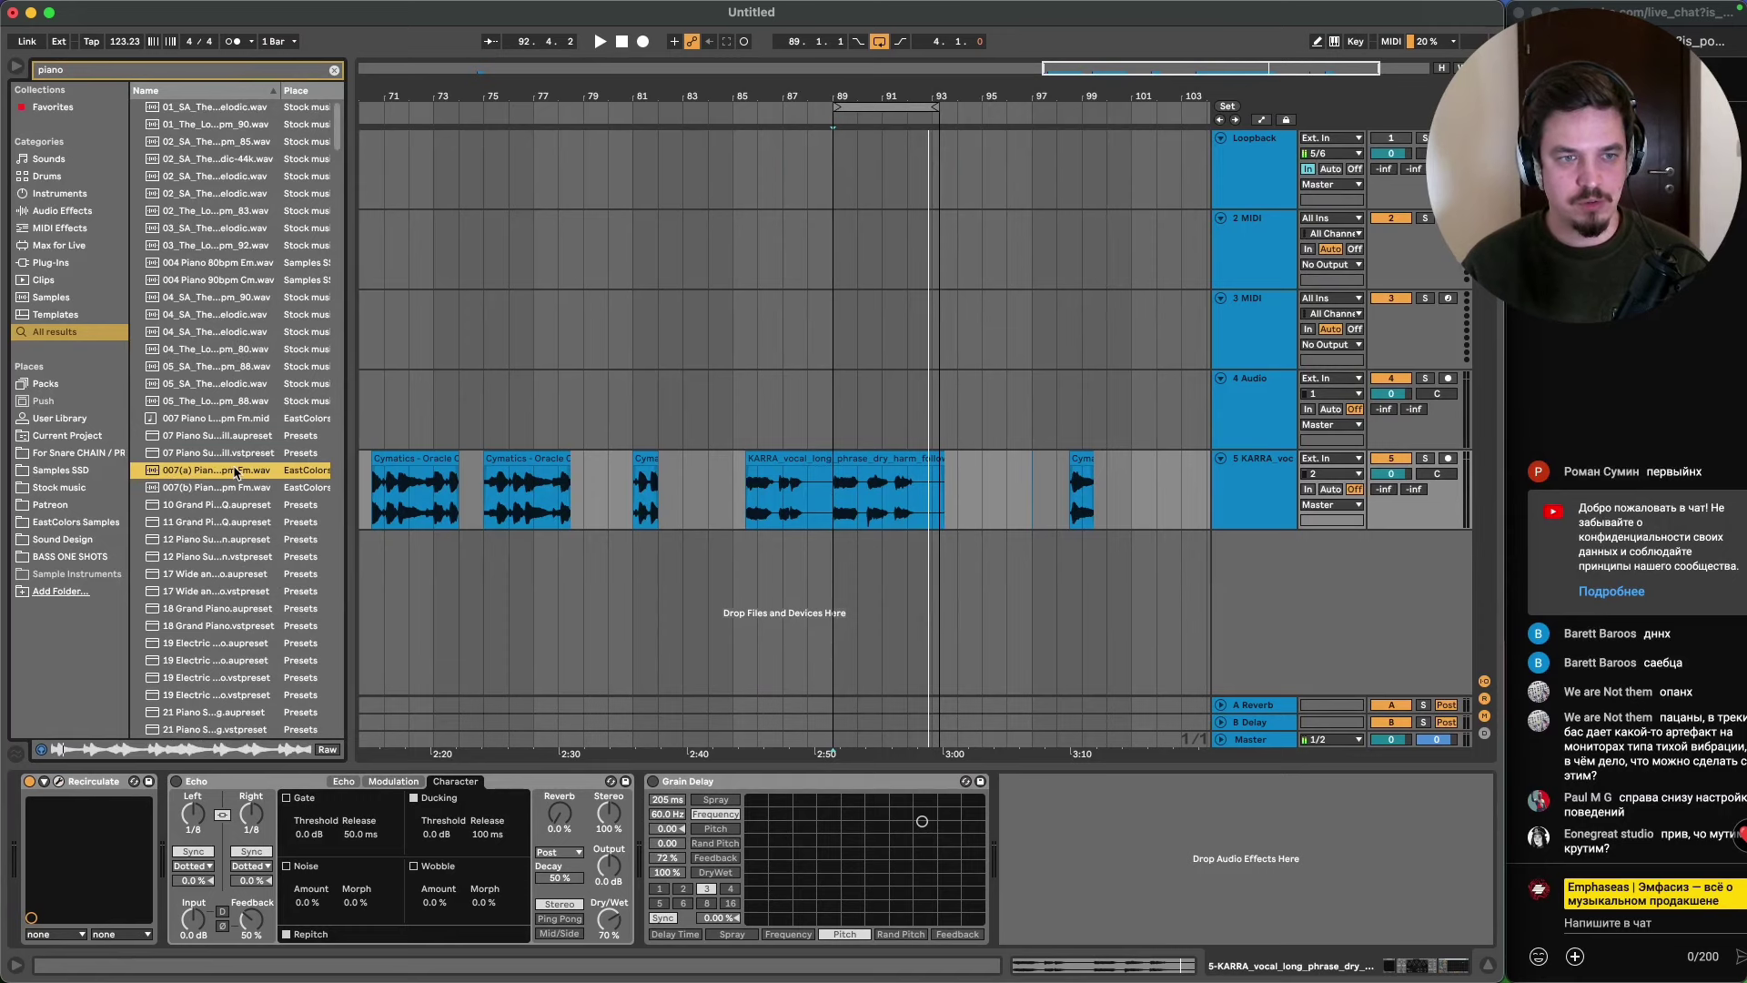
left_click_drag(234, 470, 1130, 495)
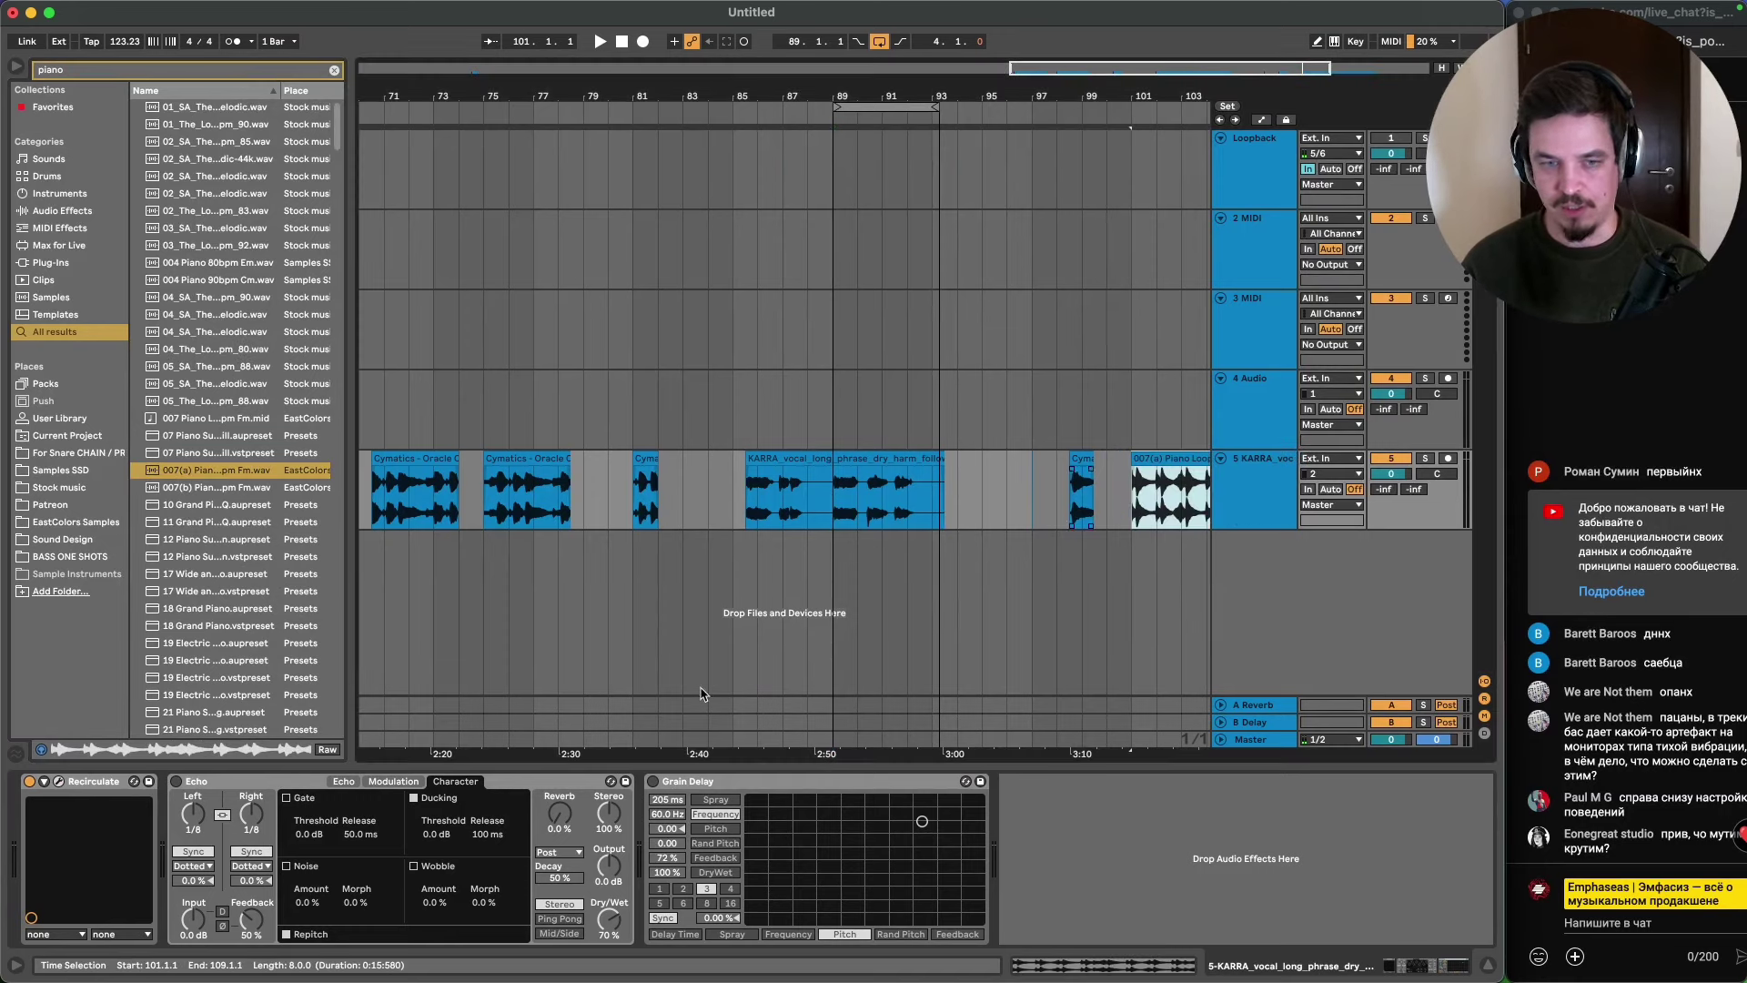
- Disable Warp on the piano loop clip and play it through Recirculate
key("shift+Tab")
left_click(200, 679)
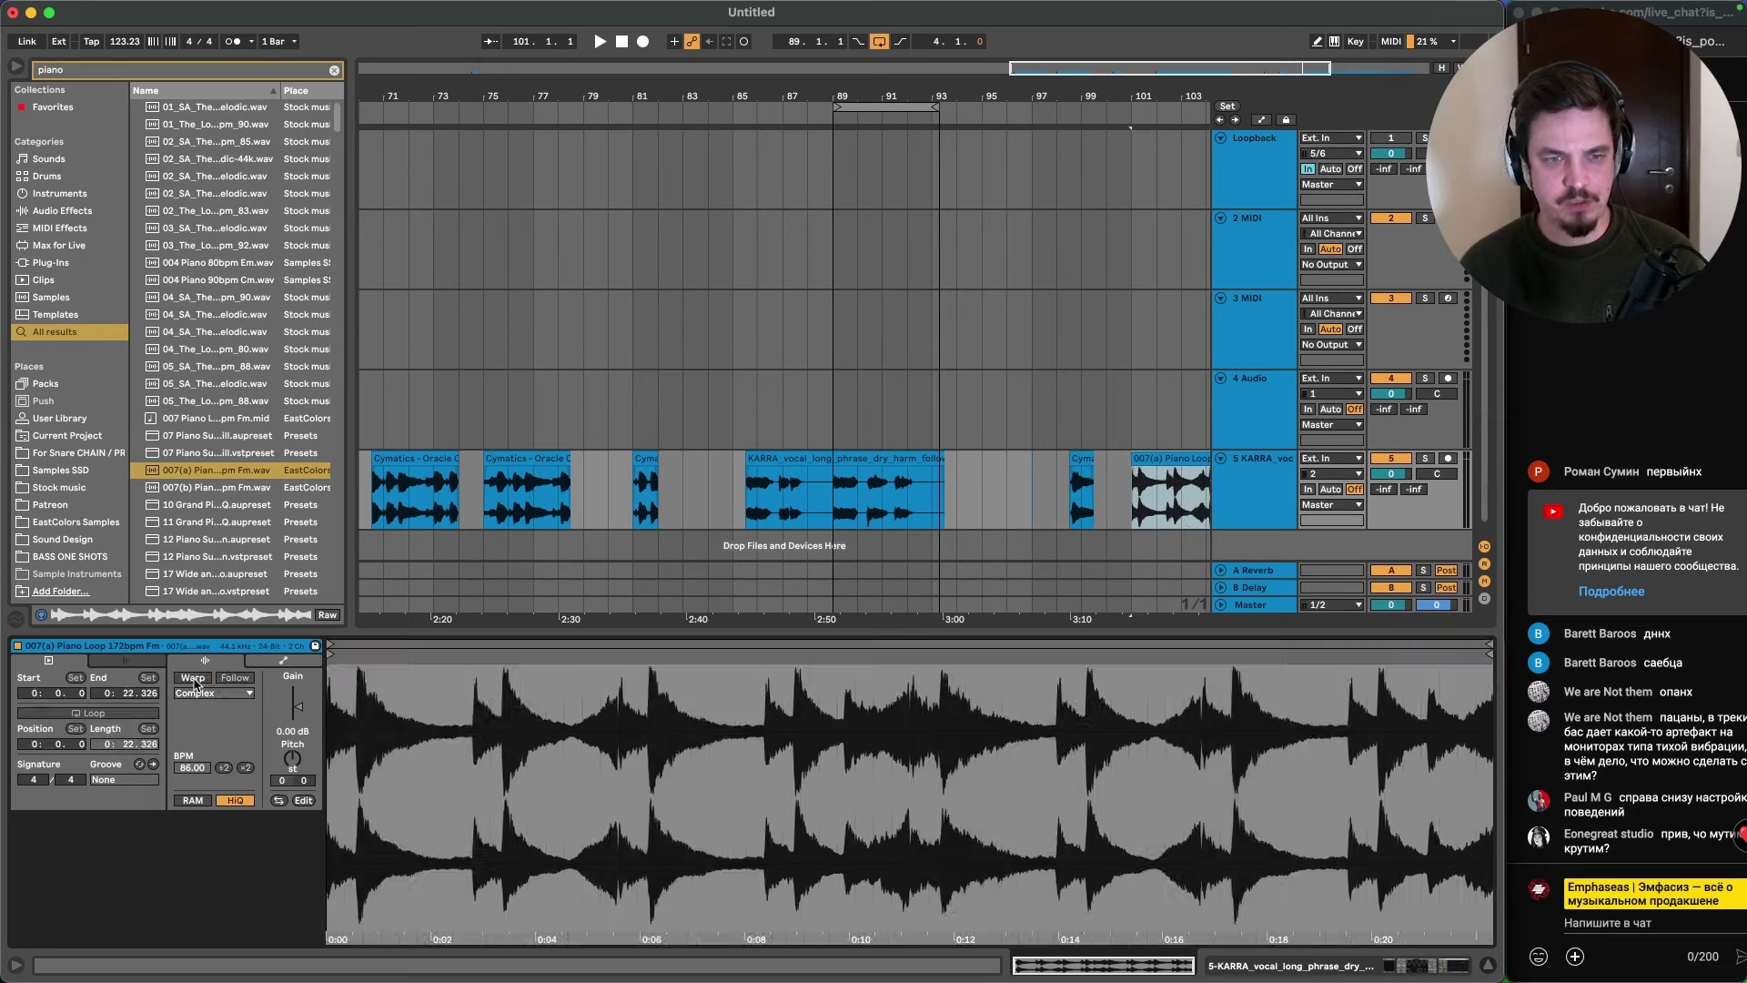
key("shift+Tab")
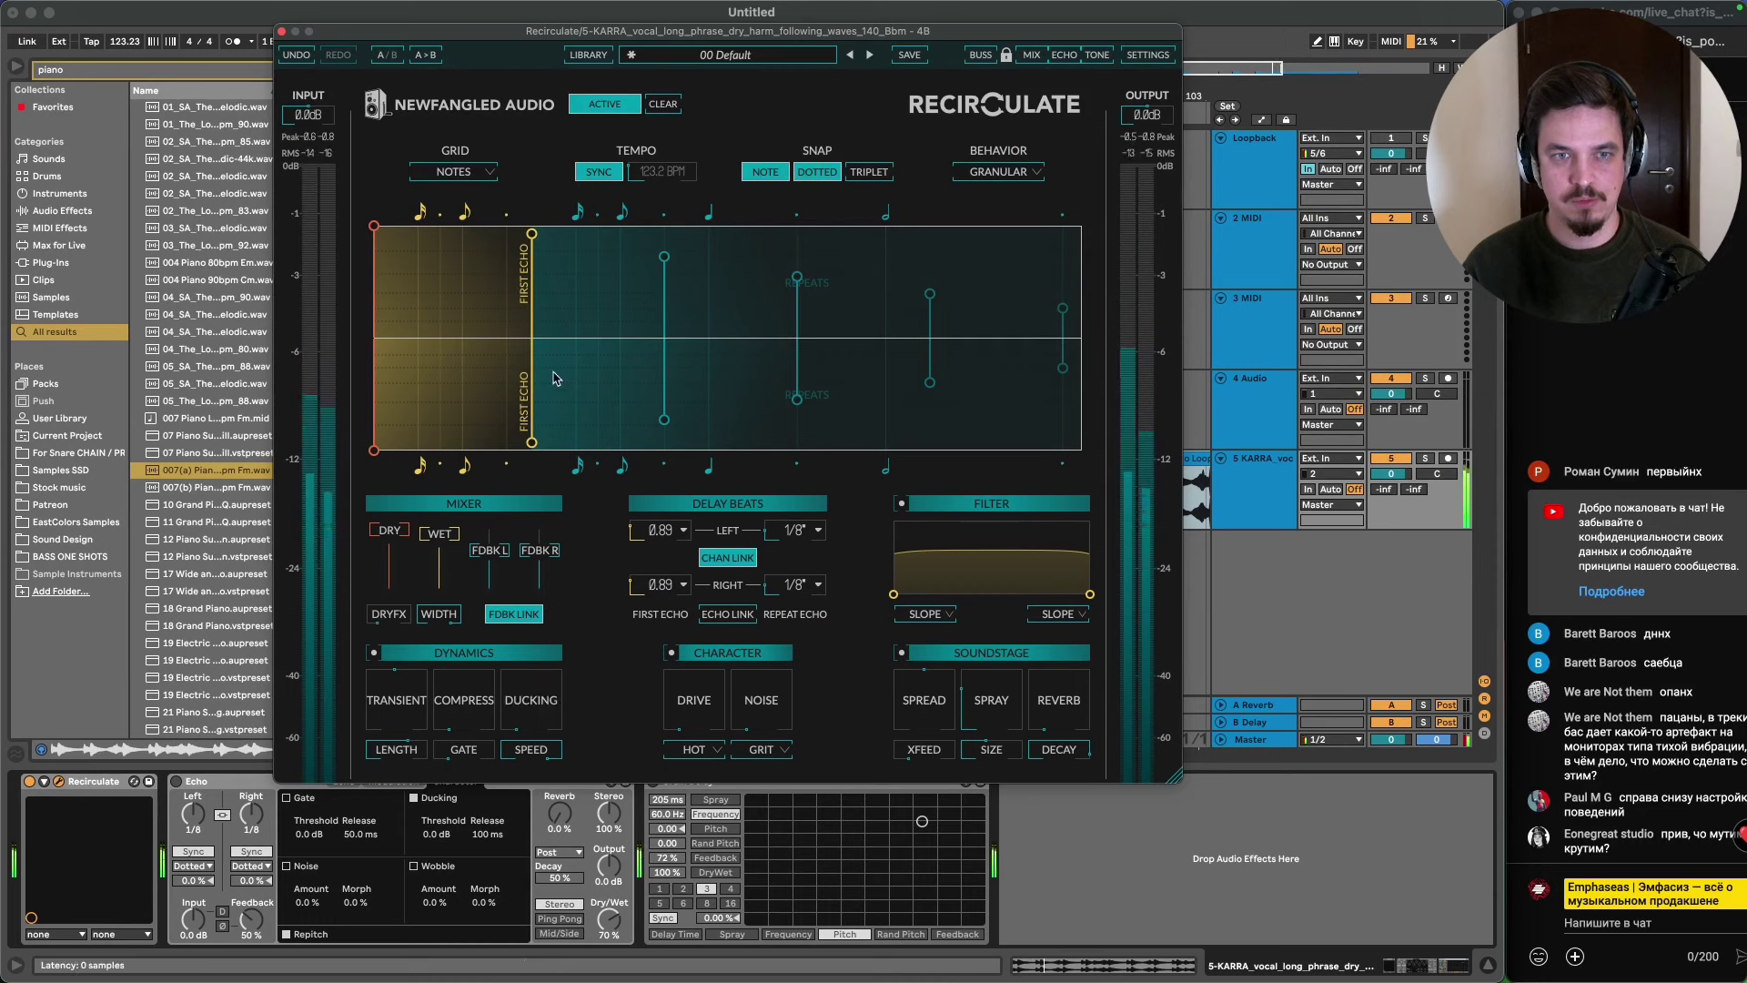
- Shorten Recirculate's first echo to 0.64 beats on both channels and check the Dynamics amounts
left_click_drag(526, 437, 482, 441)
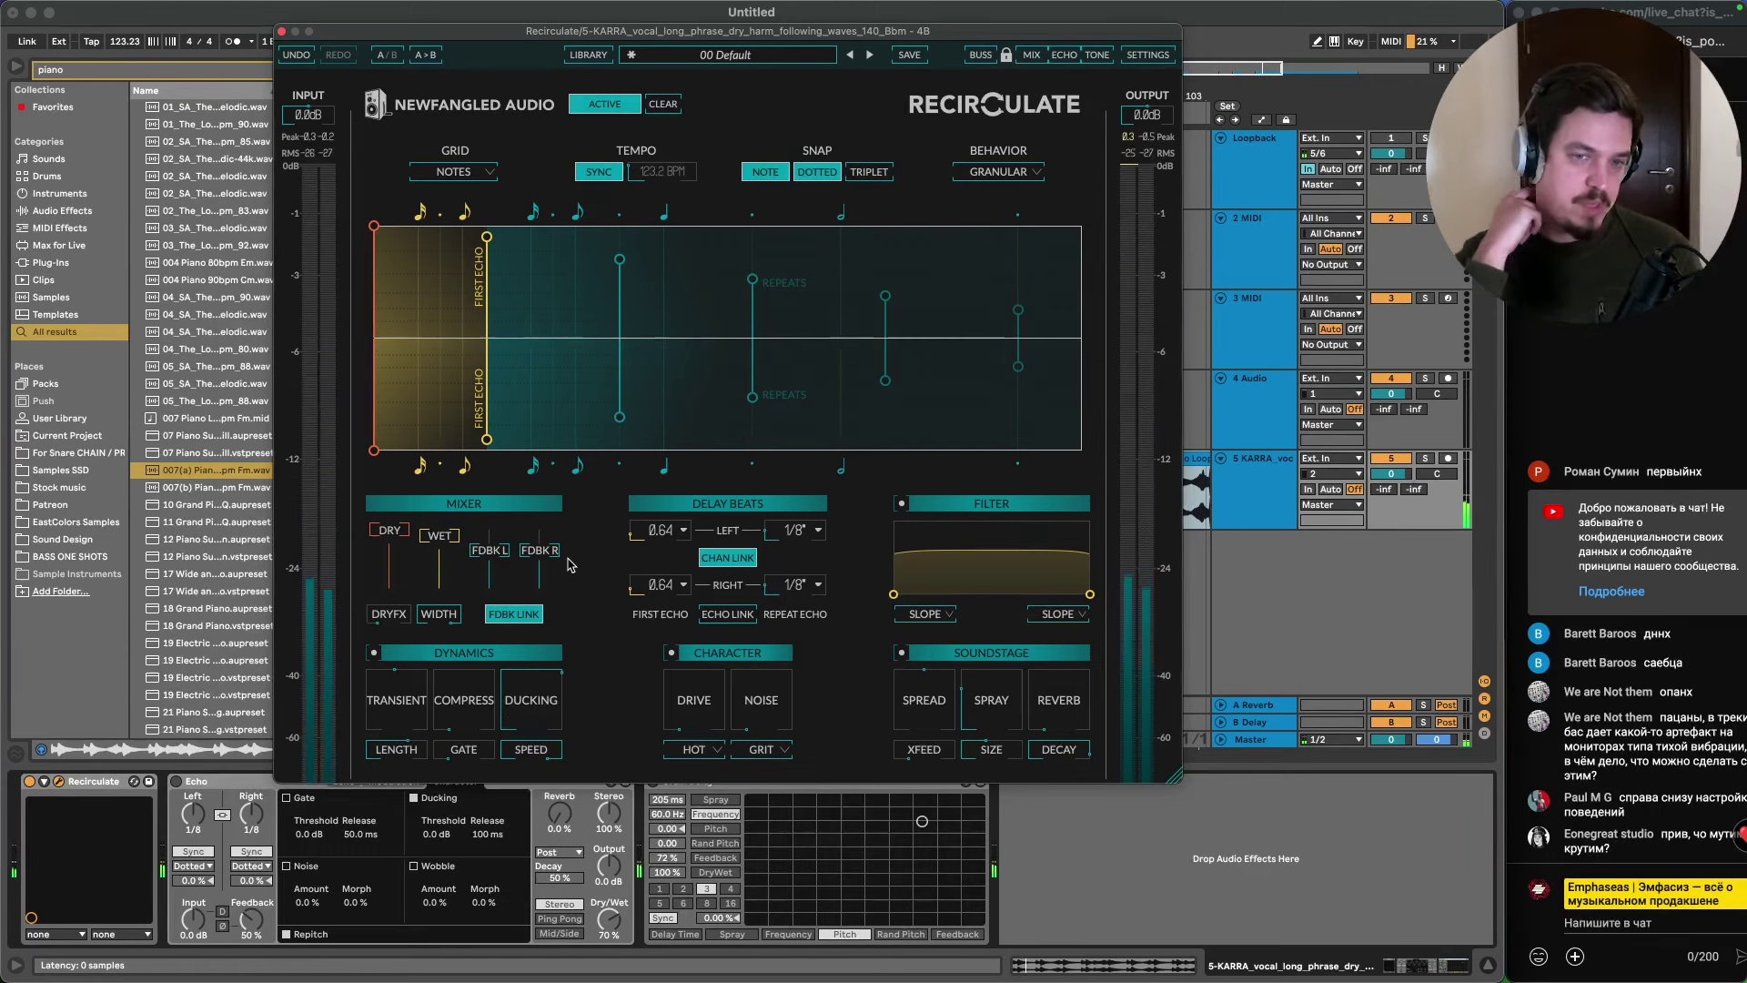
mouse_move(397, 708)
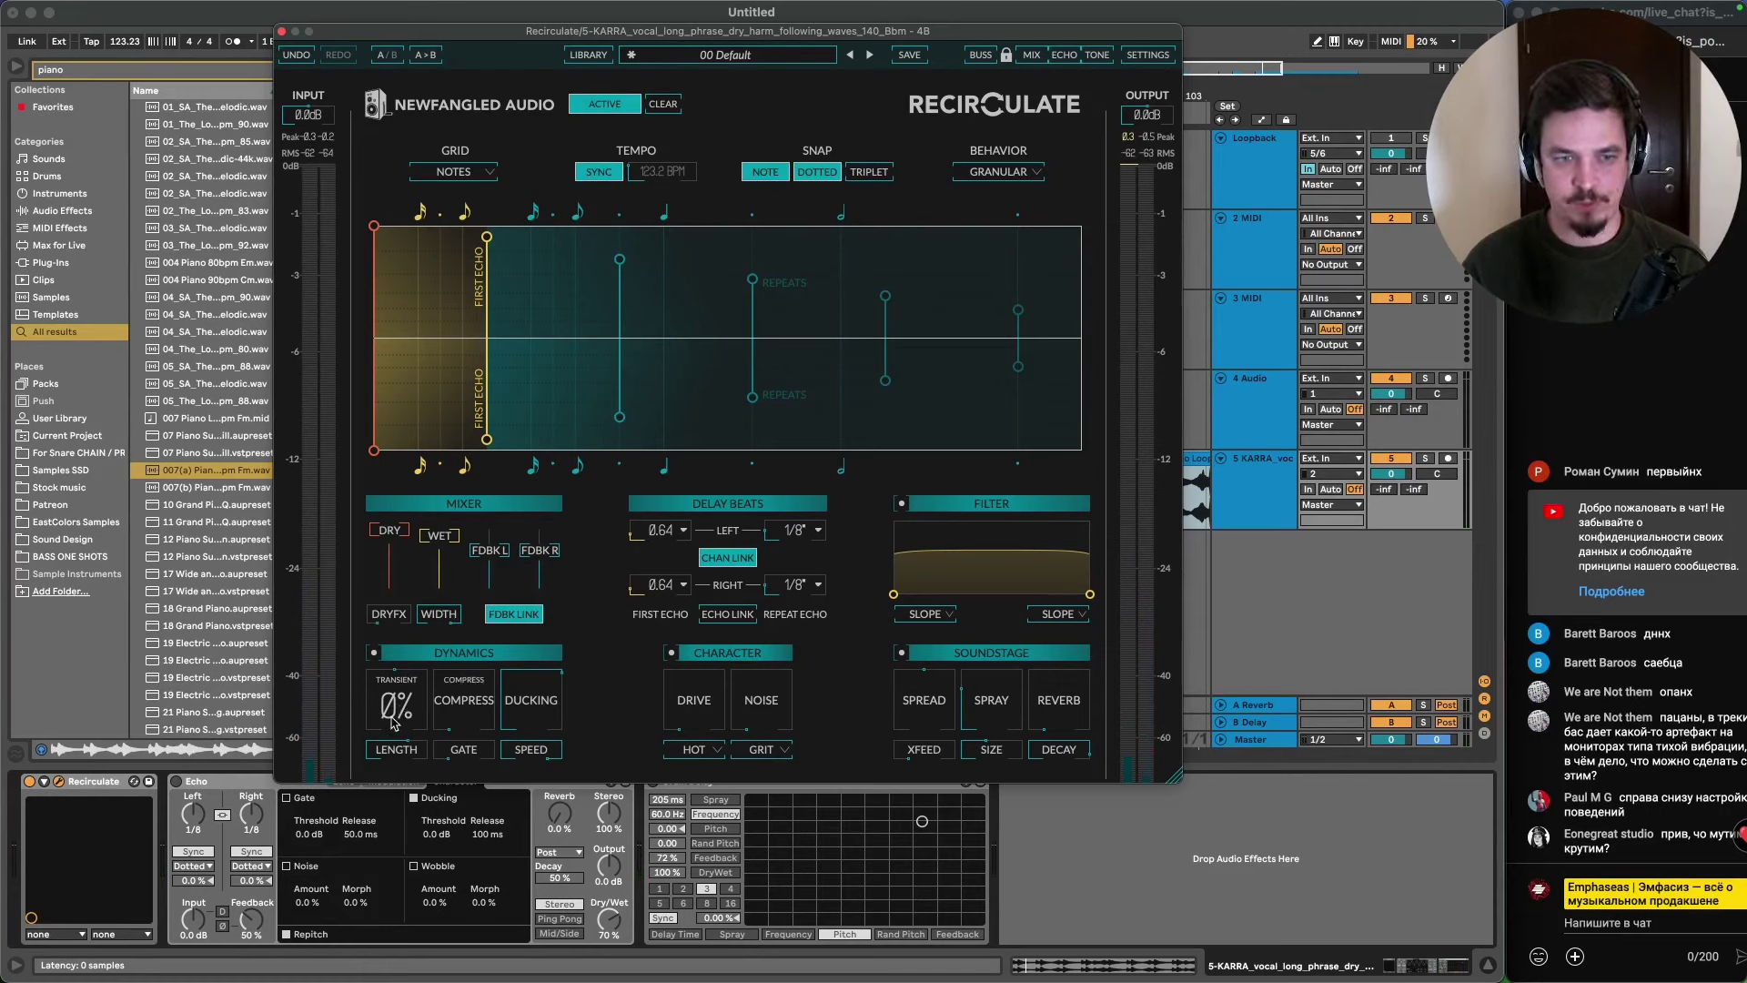
mouse_move(392, 722)
left_mouse_down()
mouse_move(400, 644)
mouse_move(403, 755)
mouse_move(406, 733)
left_mouse_up()
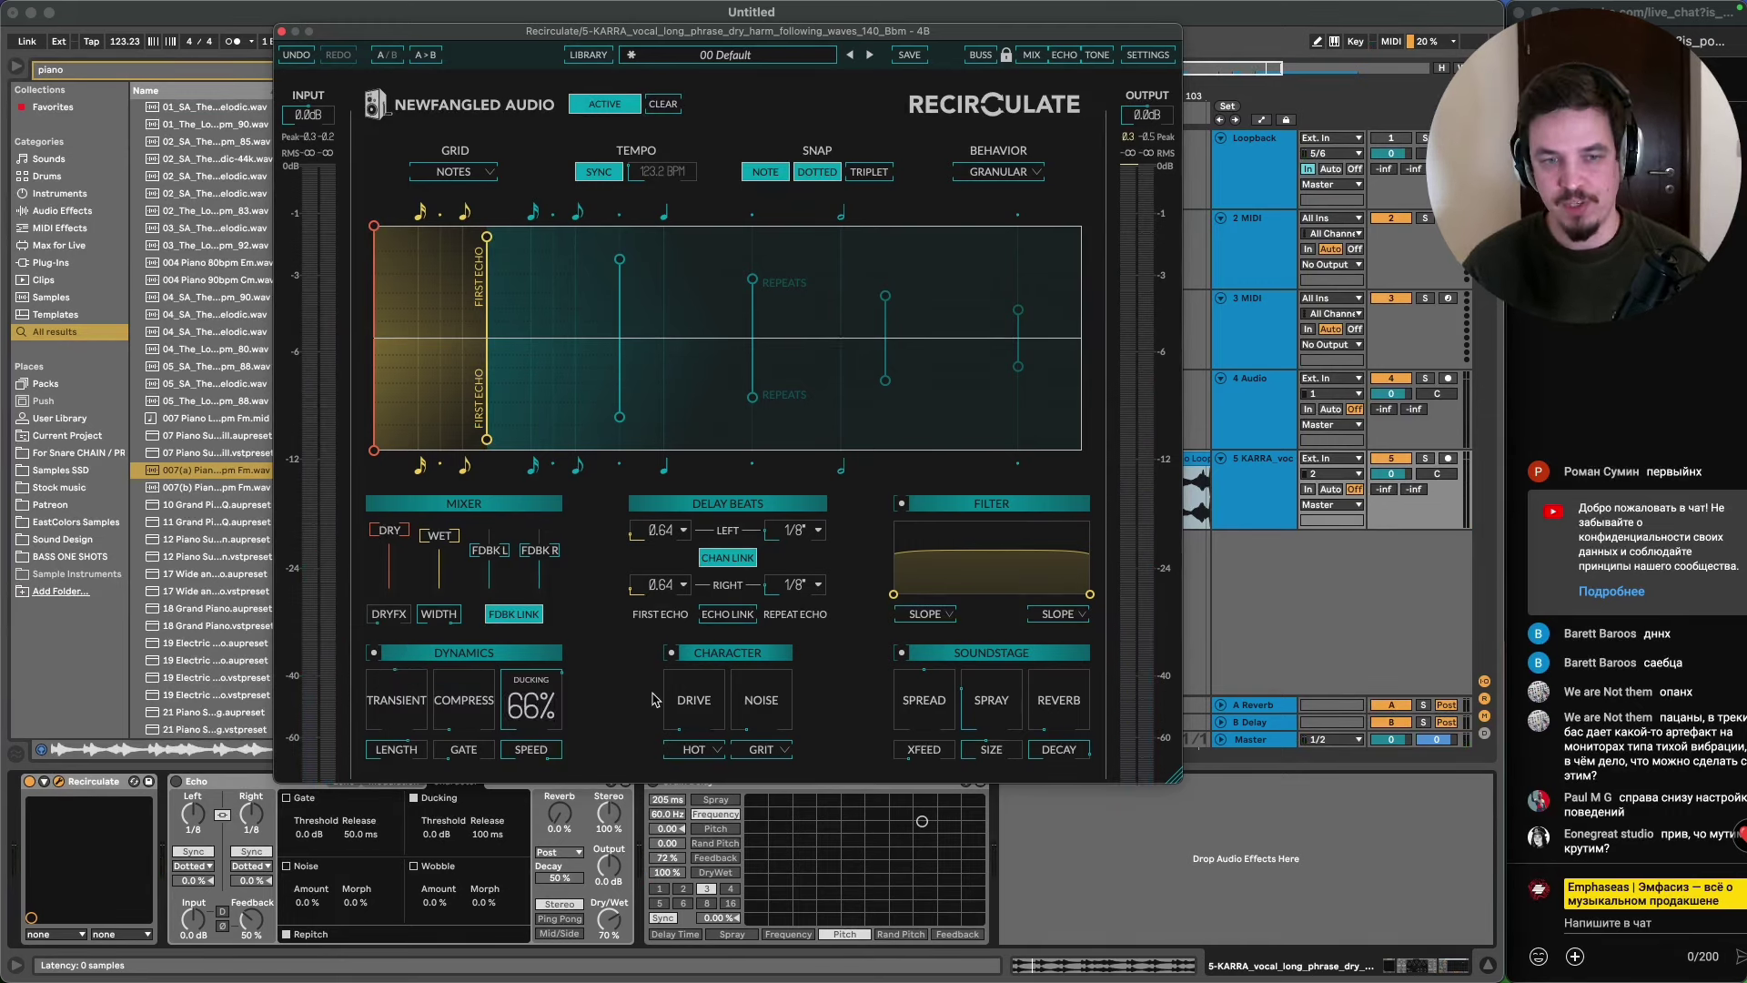
- Raise the Character section's Drive to 26 dB during playback and switch its type from Hot to Crunch
mouse_move(711, 724)
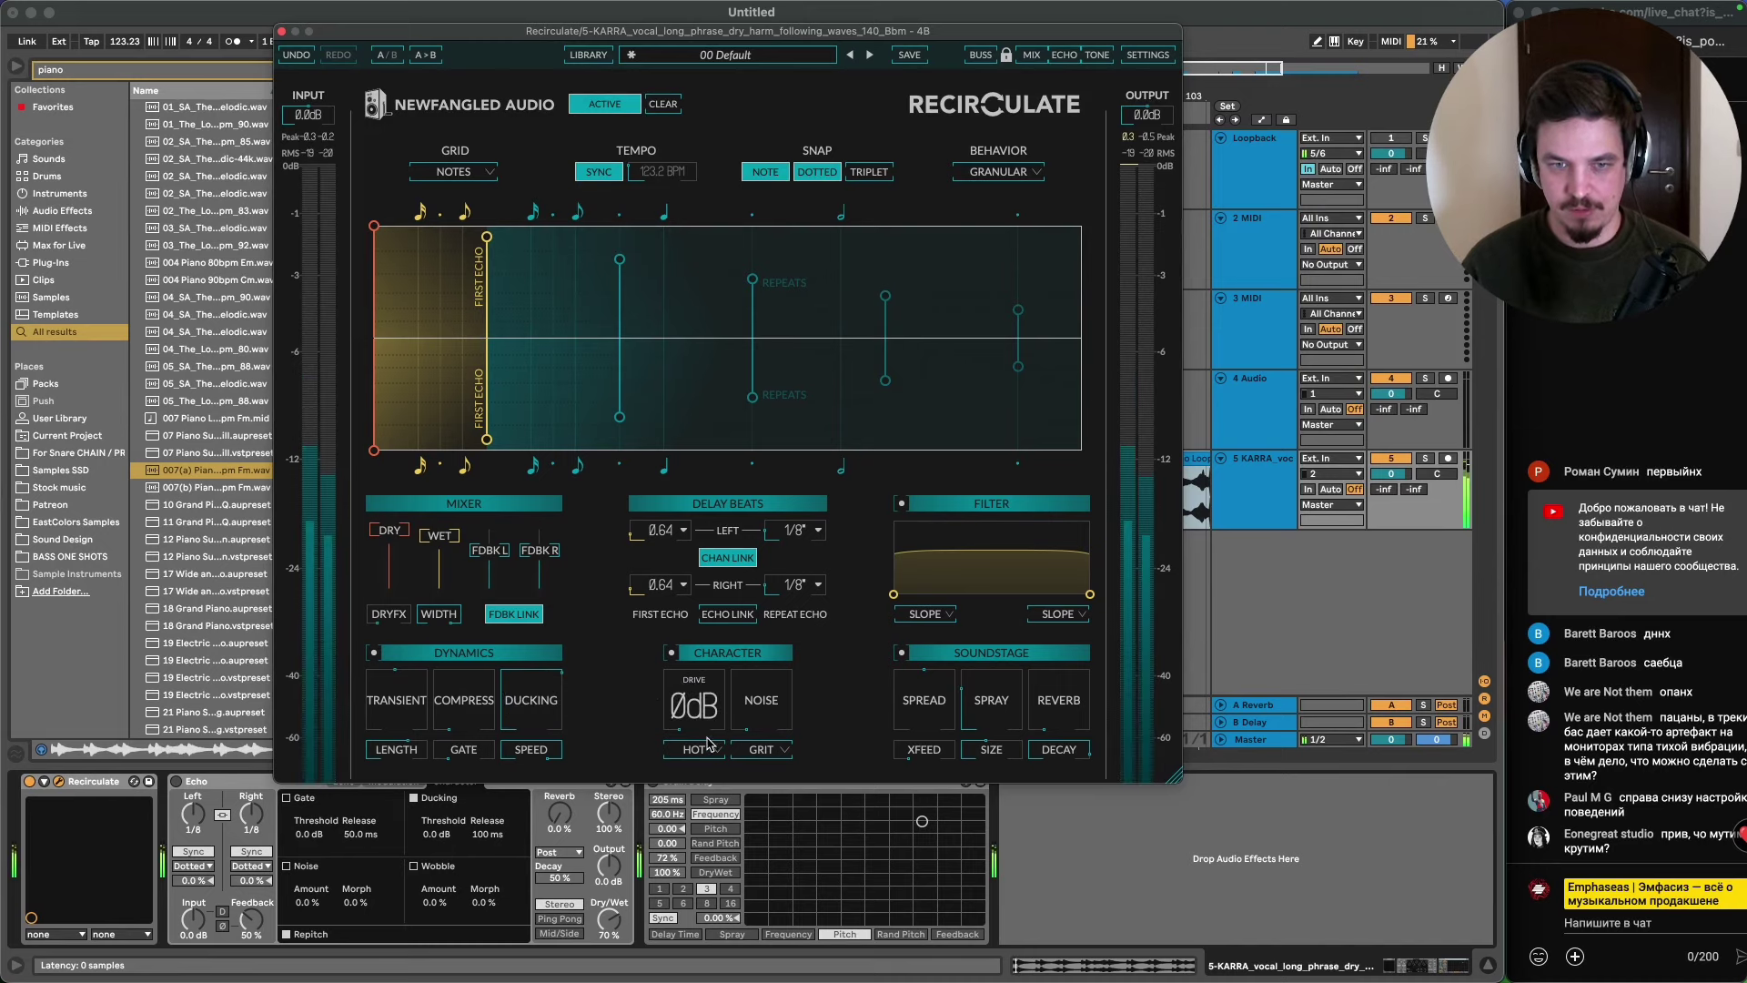
left_click_drag(717, 714, 722, 580)
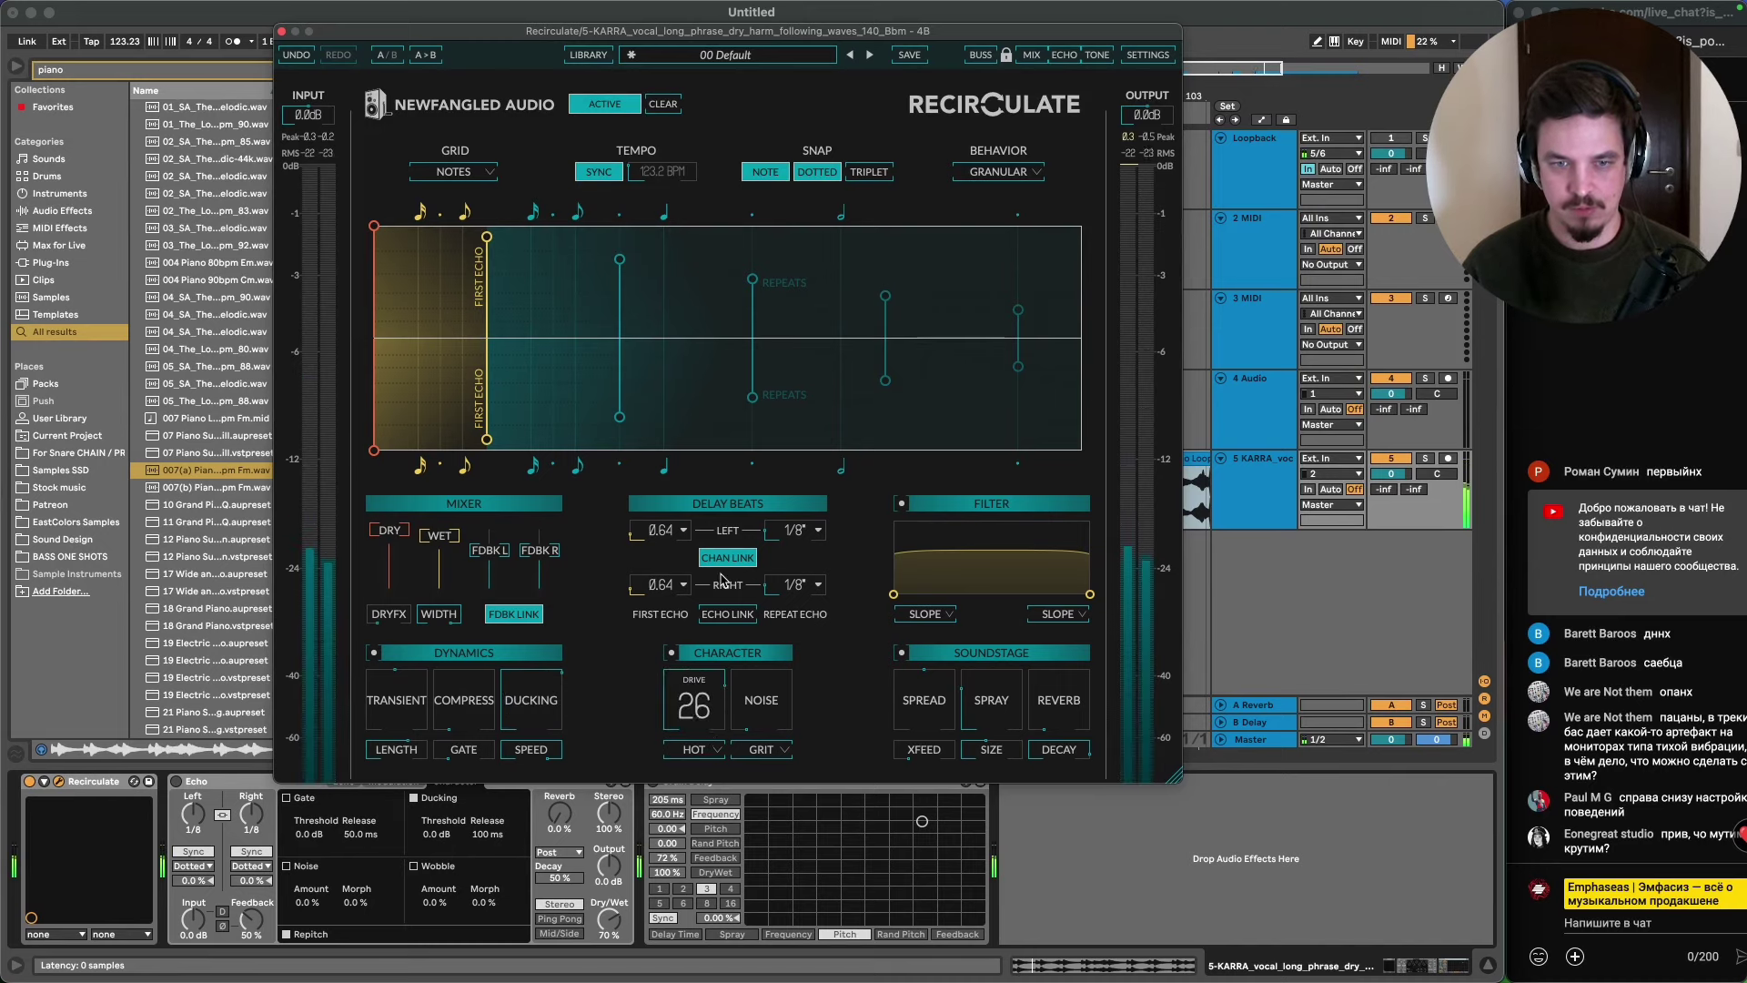
left_click(707, 753)
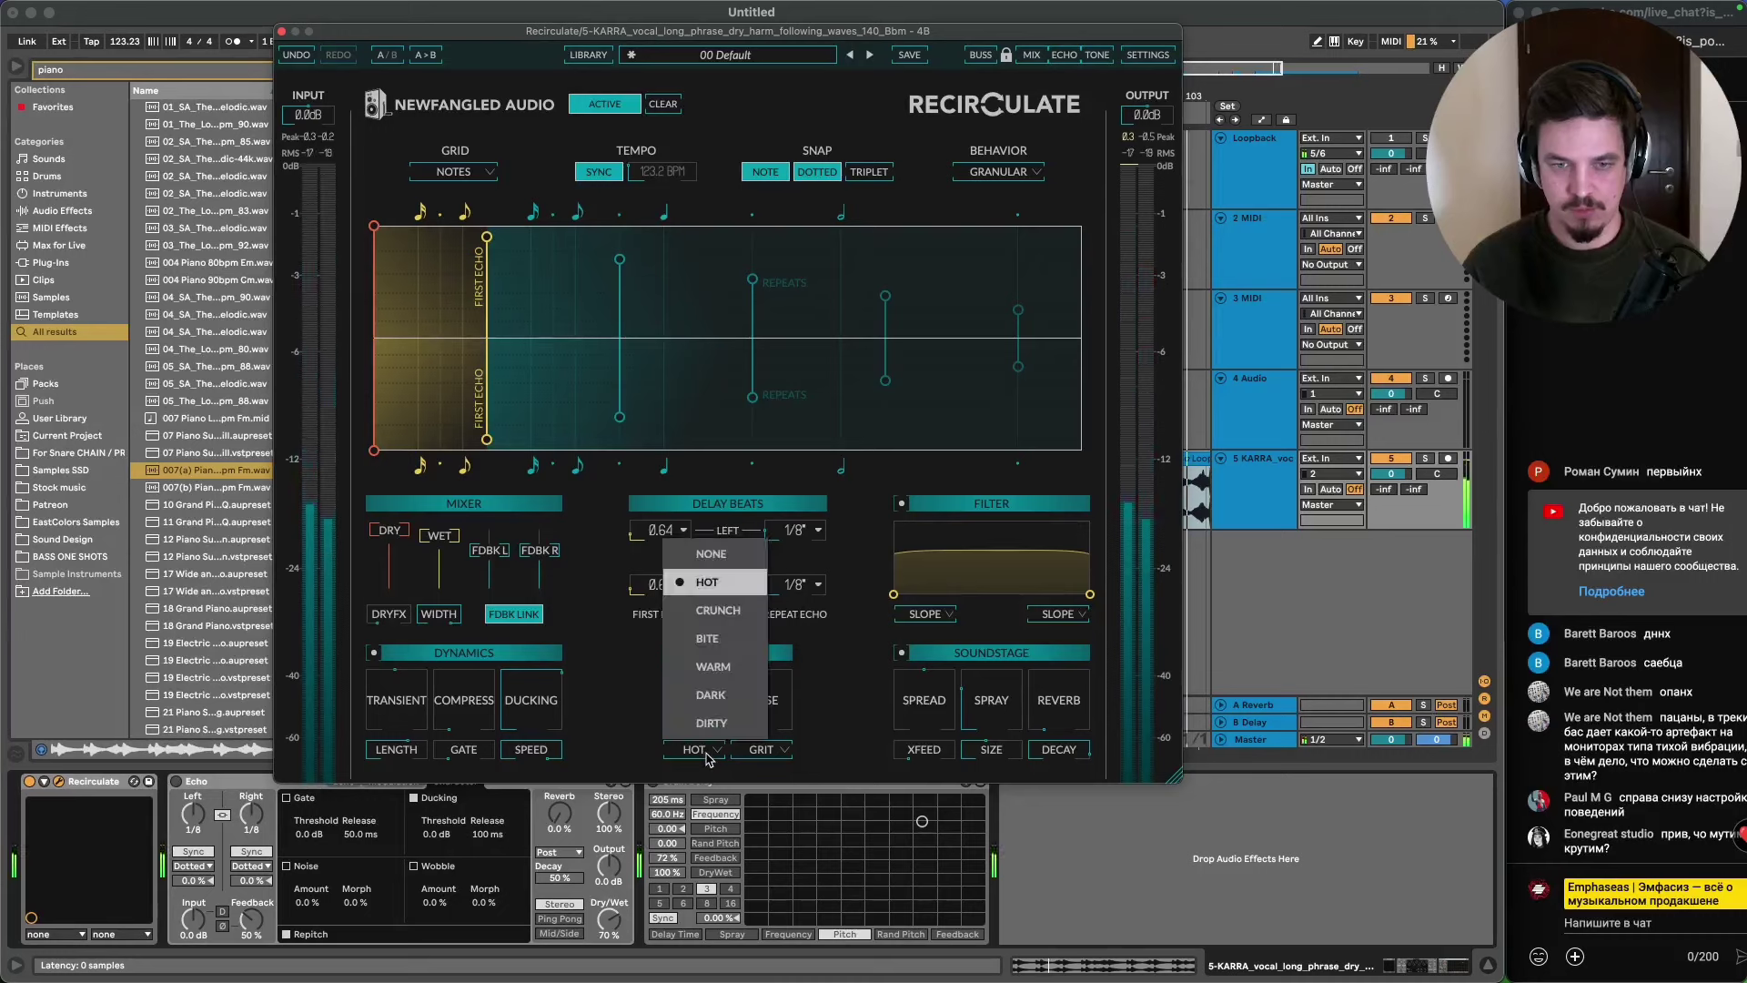
left_click(719, 612)
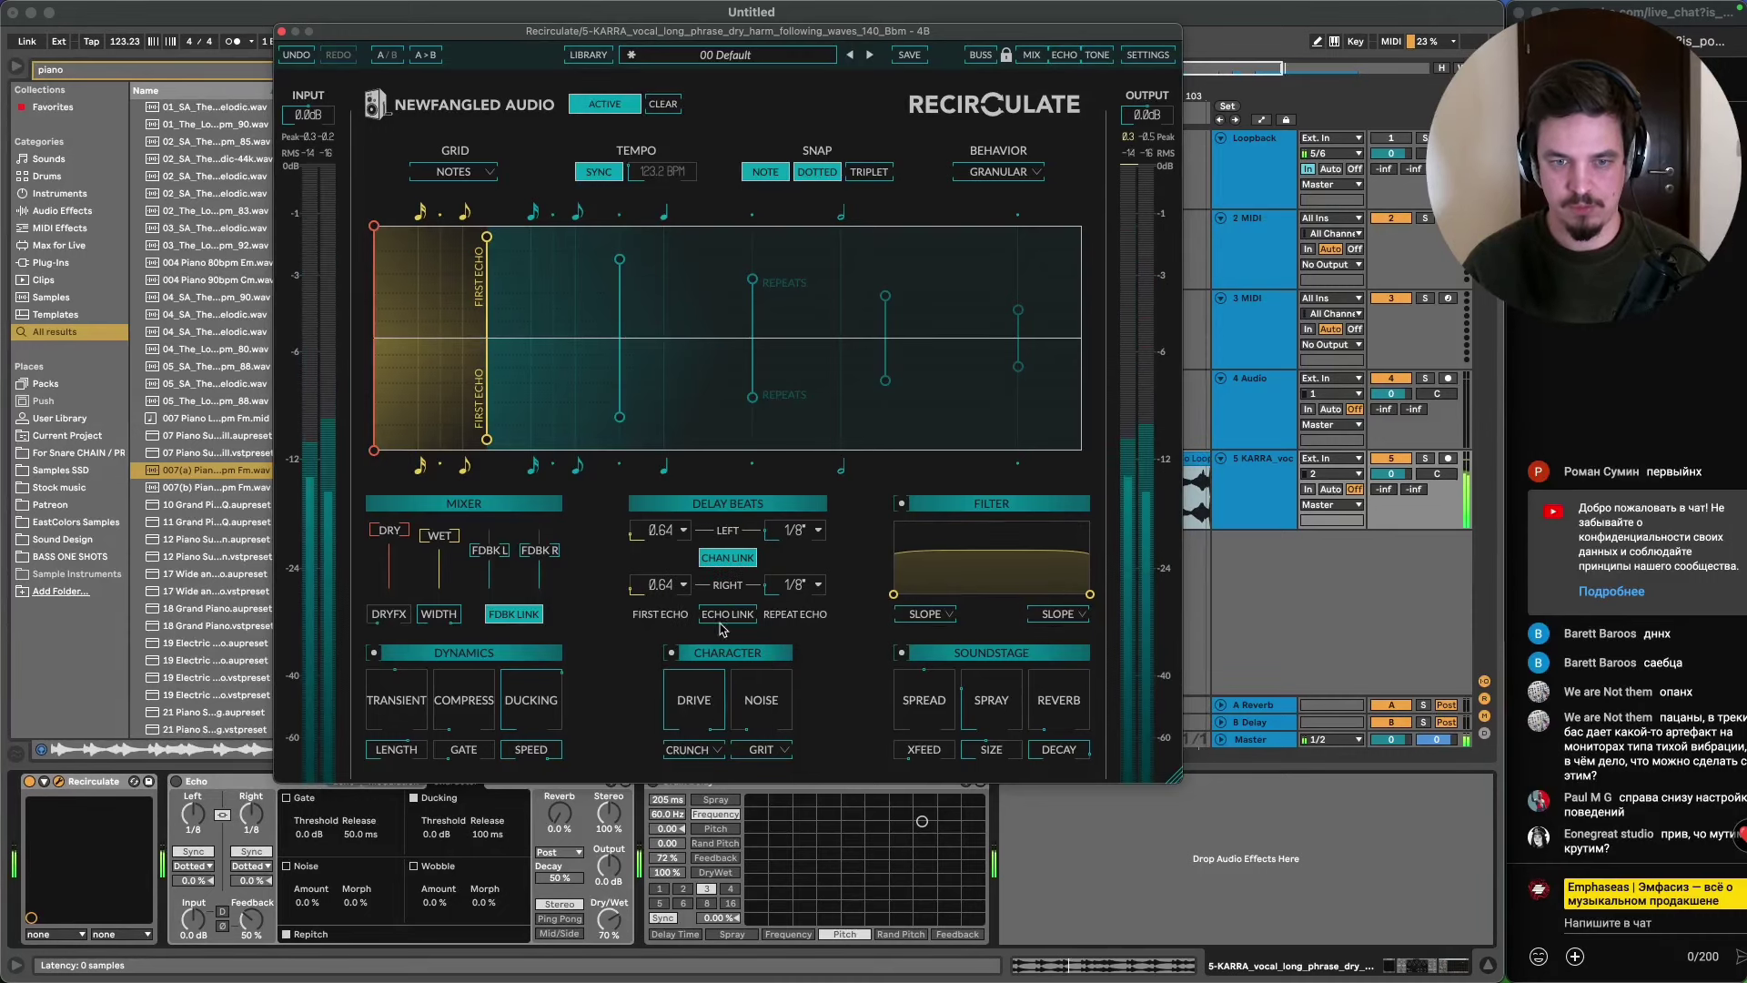
left_click(692, 749)
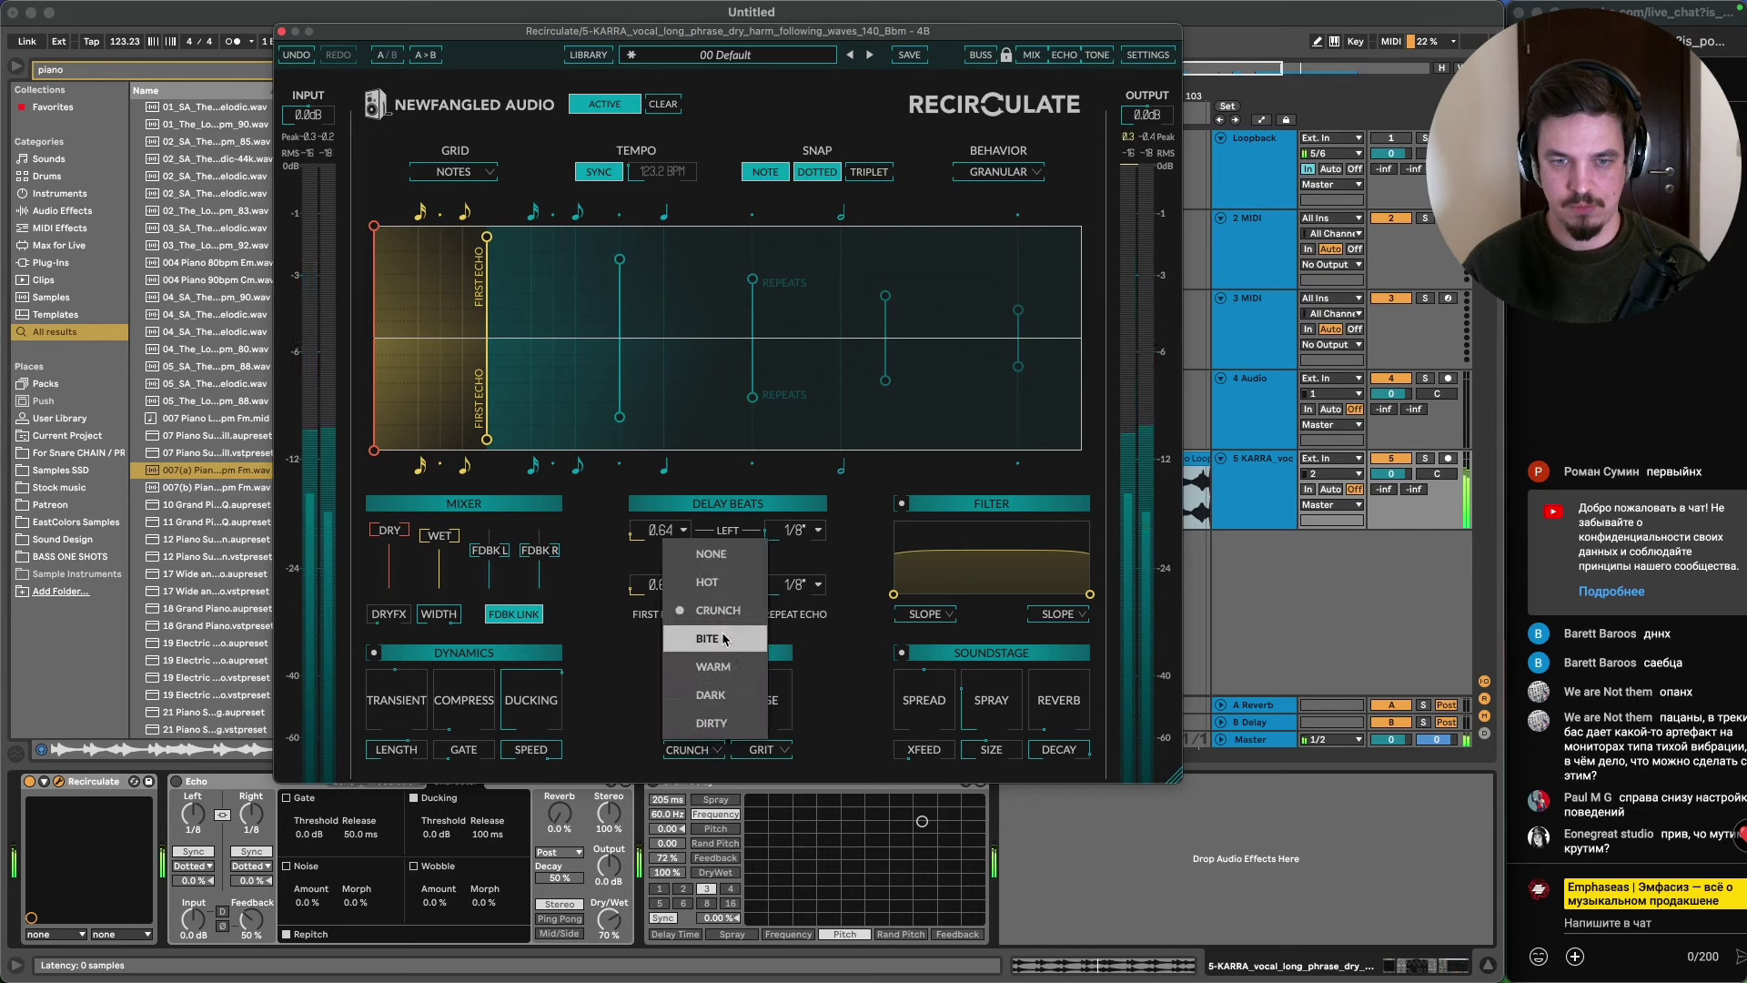
left_click(623, 697)
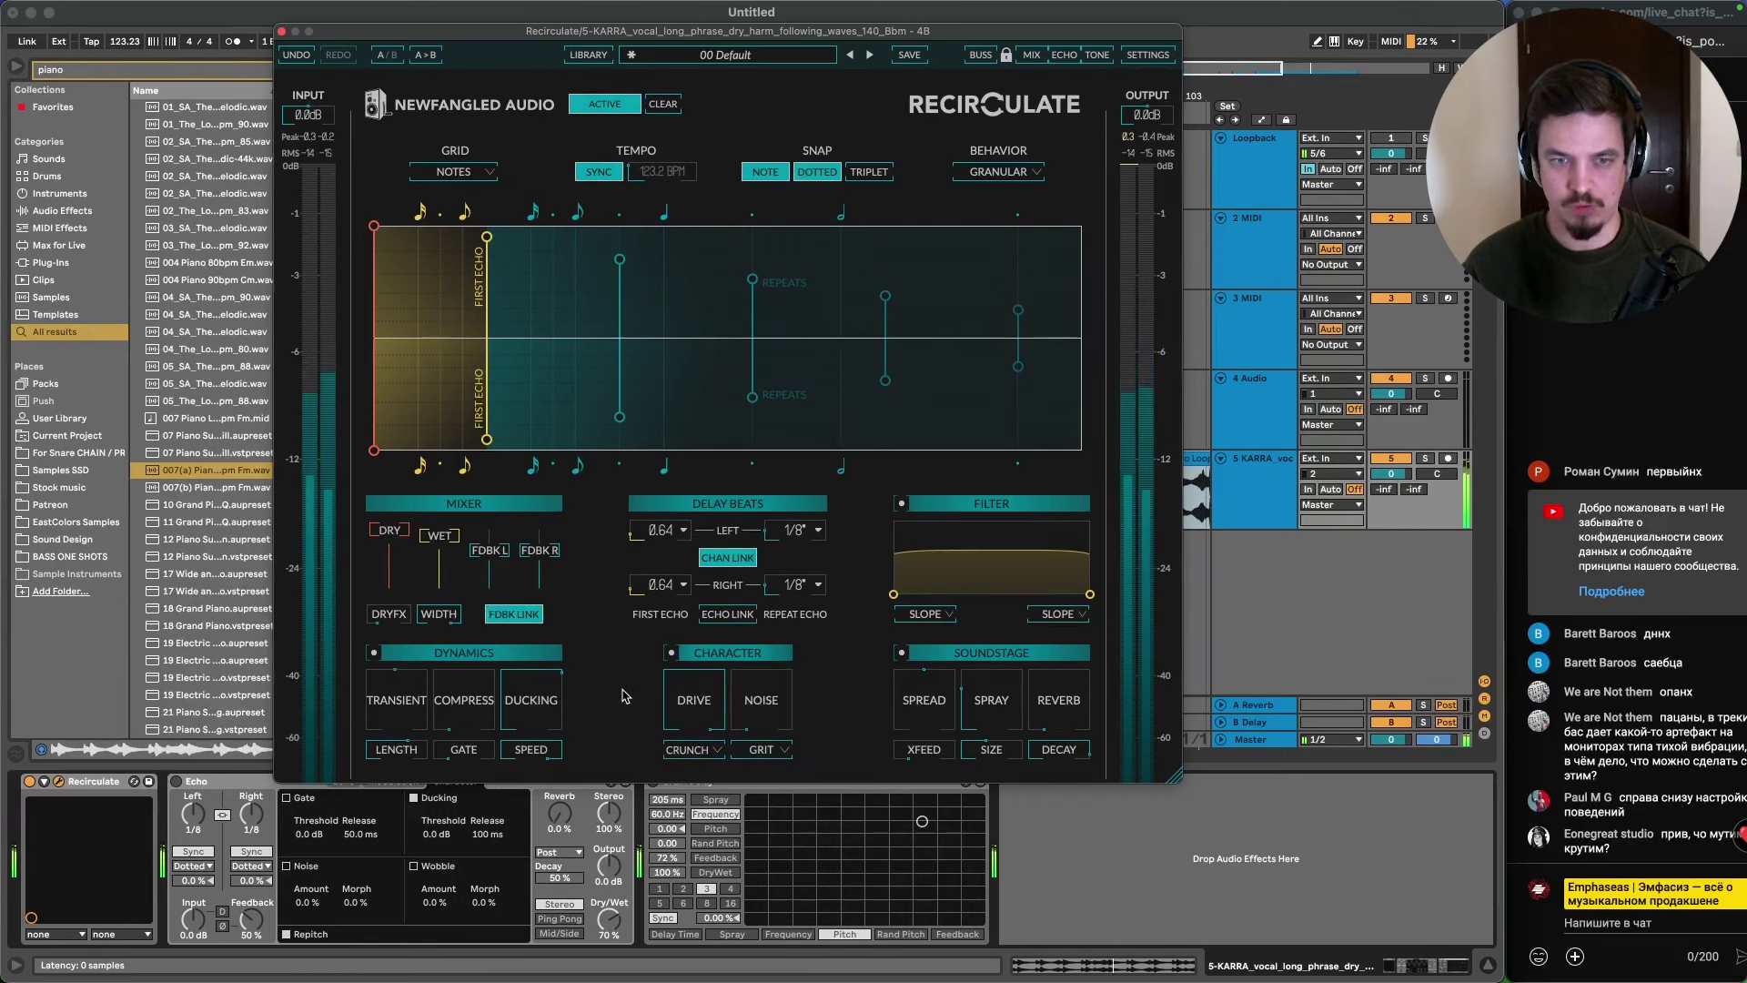
- Lower Drive, try it at 2 dB, reset it to 0 dB, and select the piano loop clip
left_click_drag(693, 702, 687, 921)
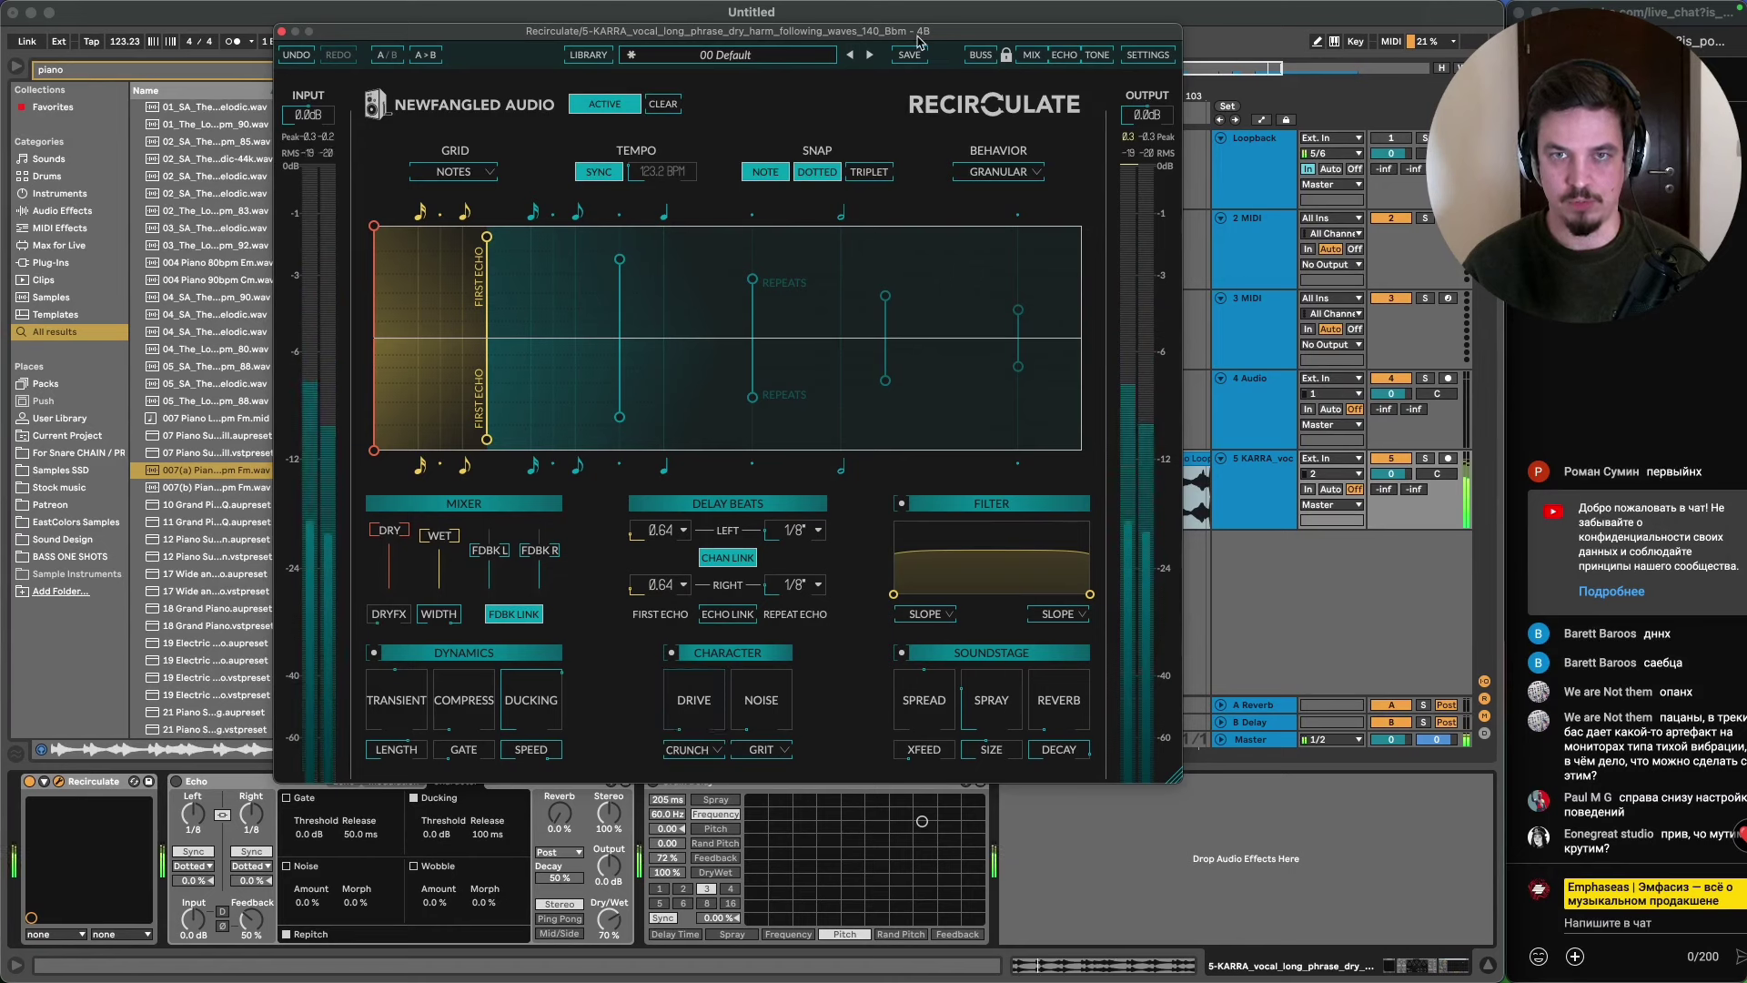
left_click_drag(922, 37, 612, 30)
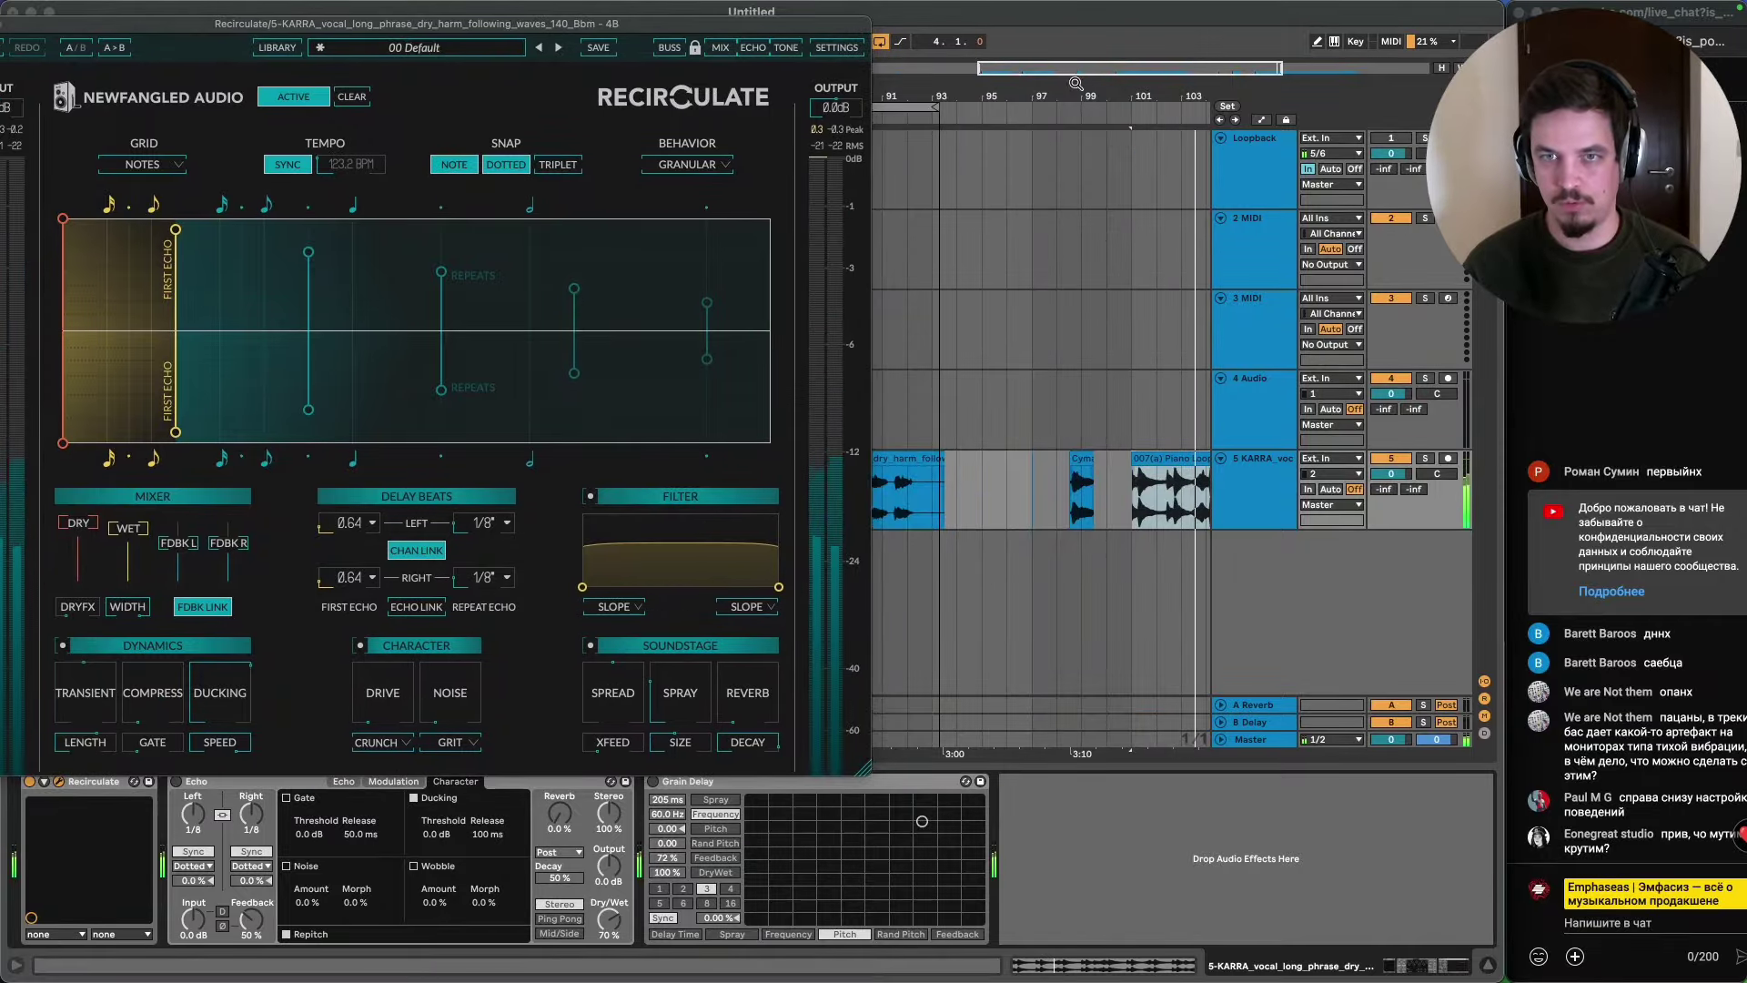
key("minus")
left_click_drag(611, 24, 835, 22)
left_click_drag(622, 701, 631, 691)
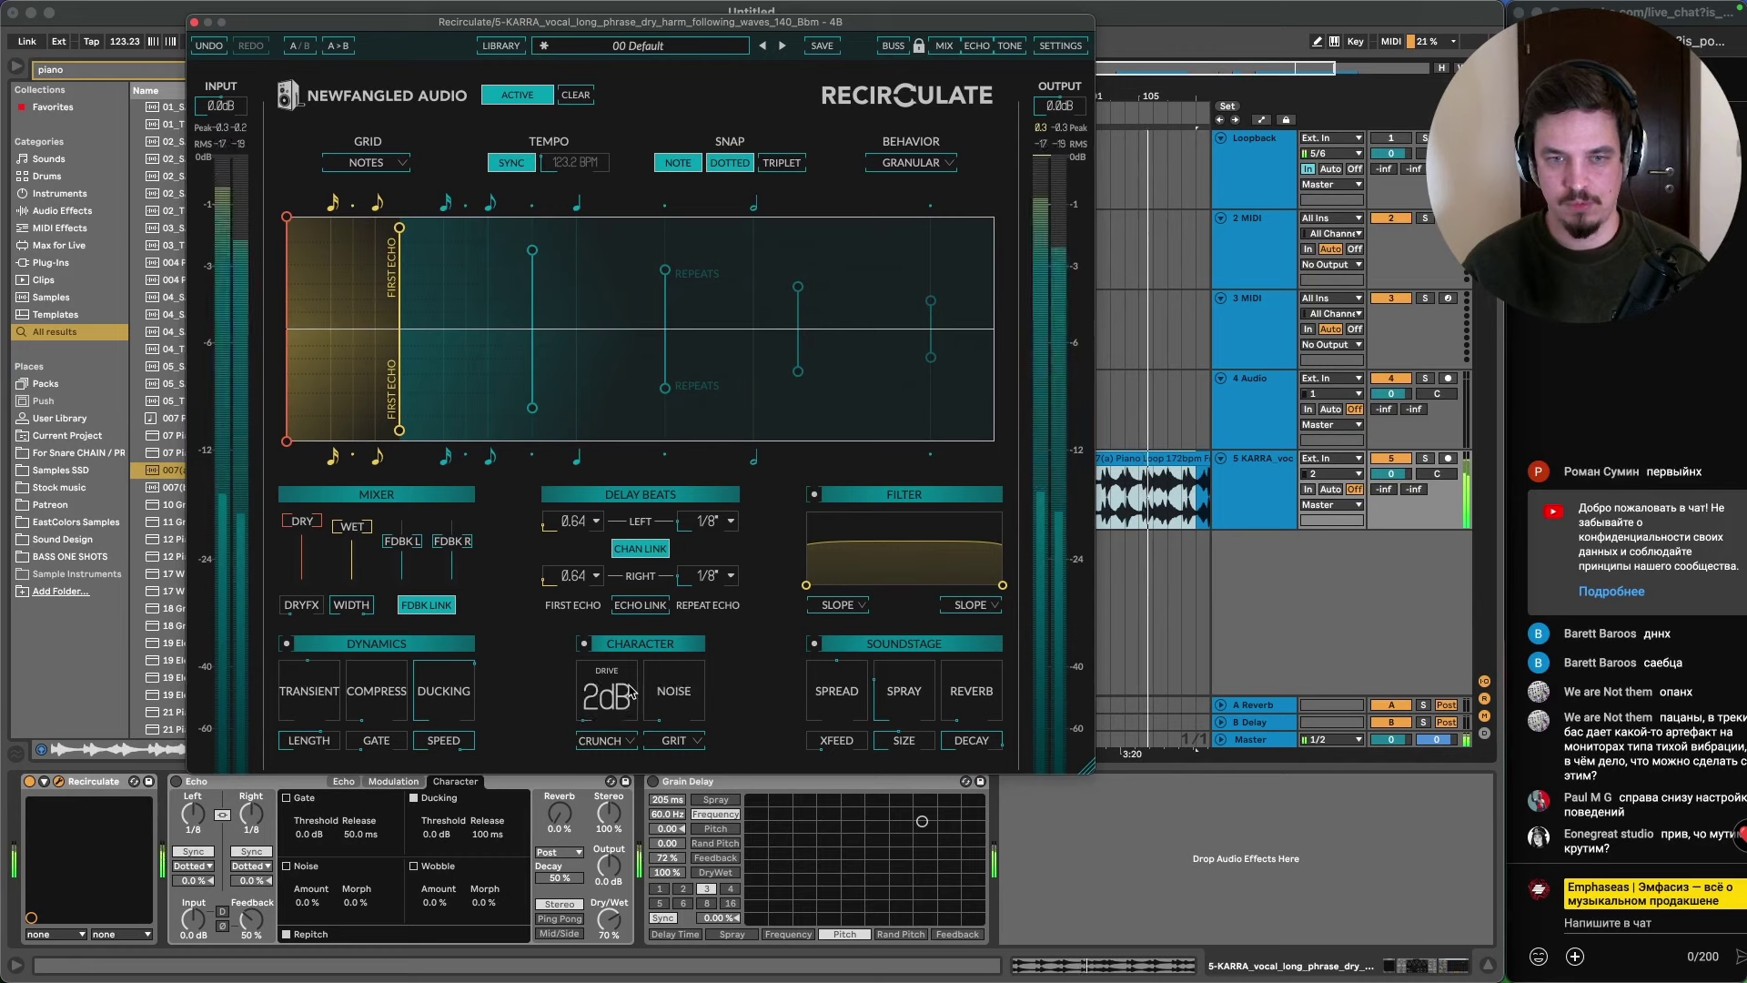
double_click(632, 691)
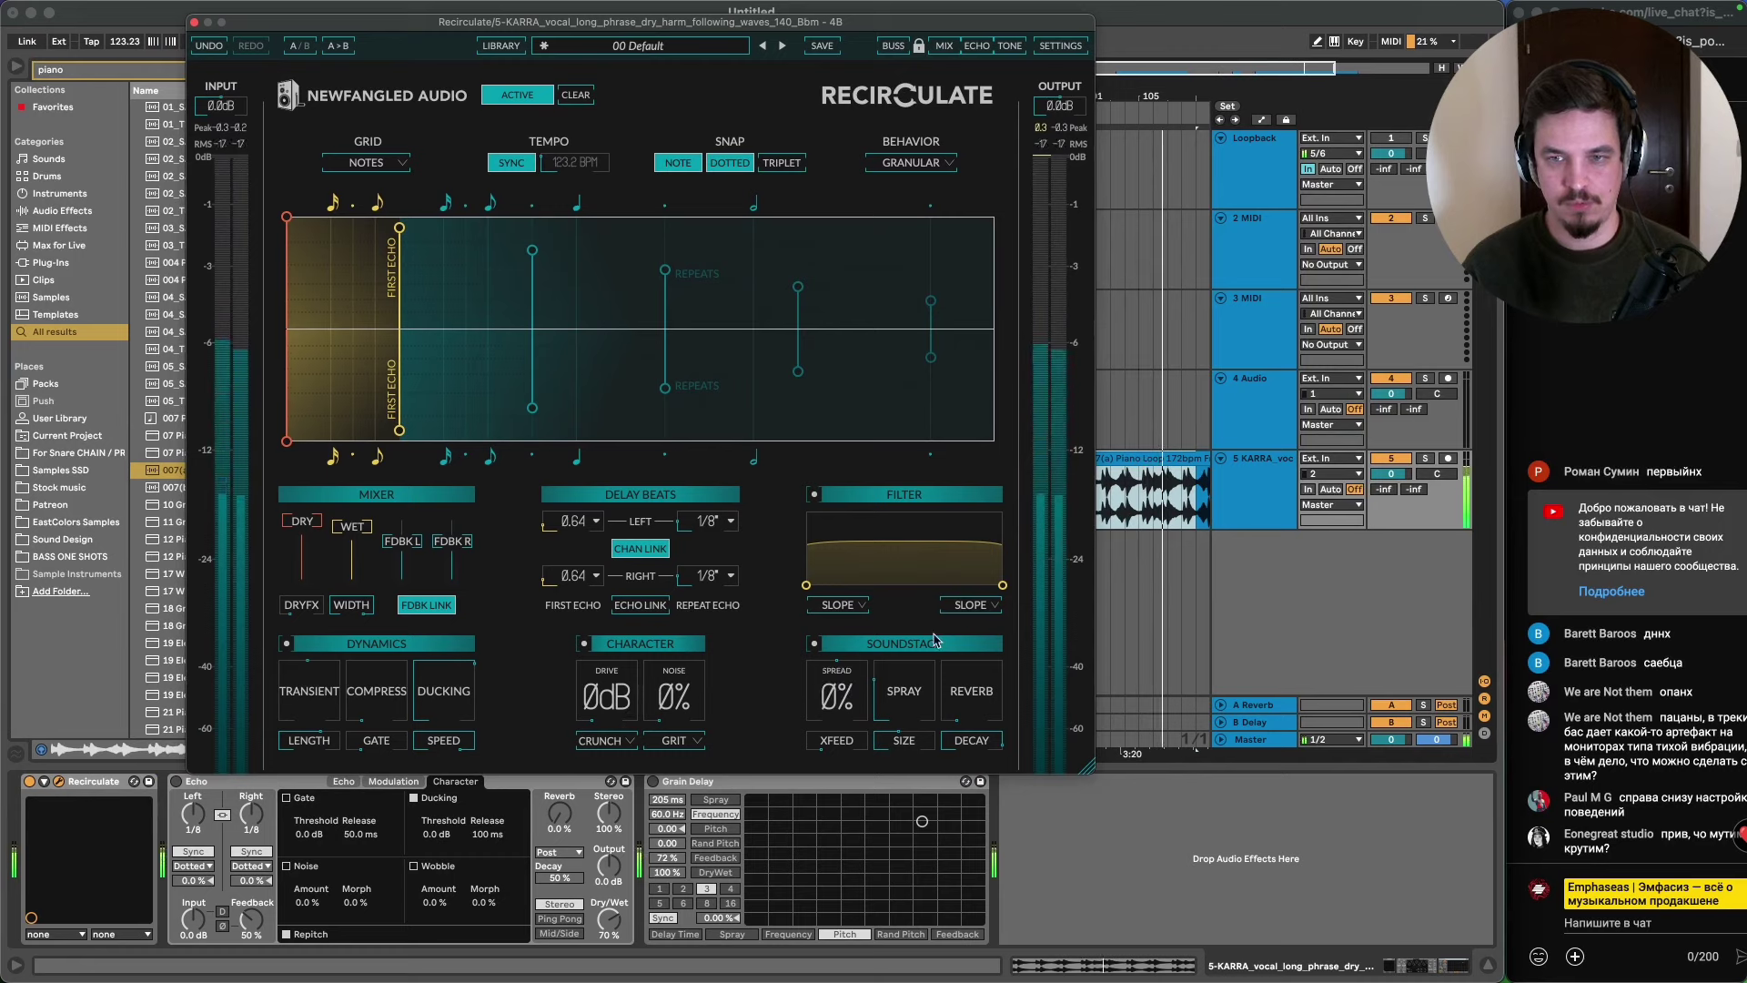
left_click(1152, 459)
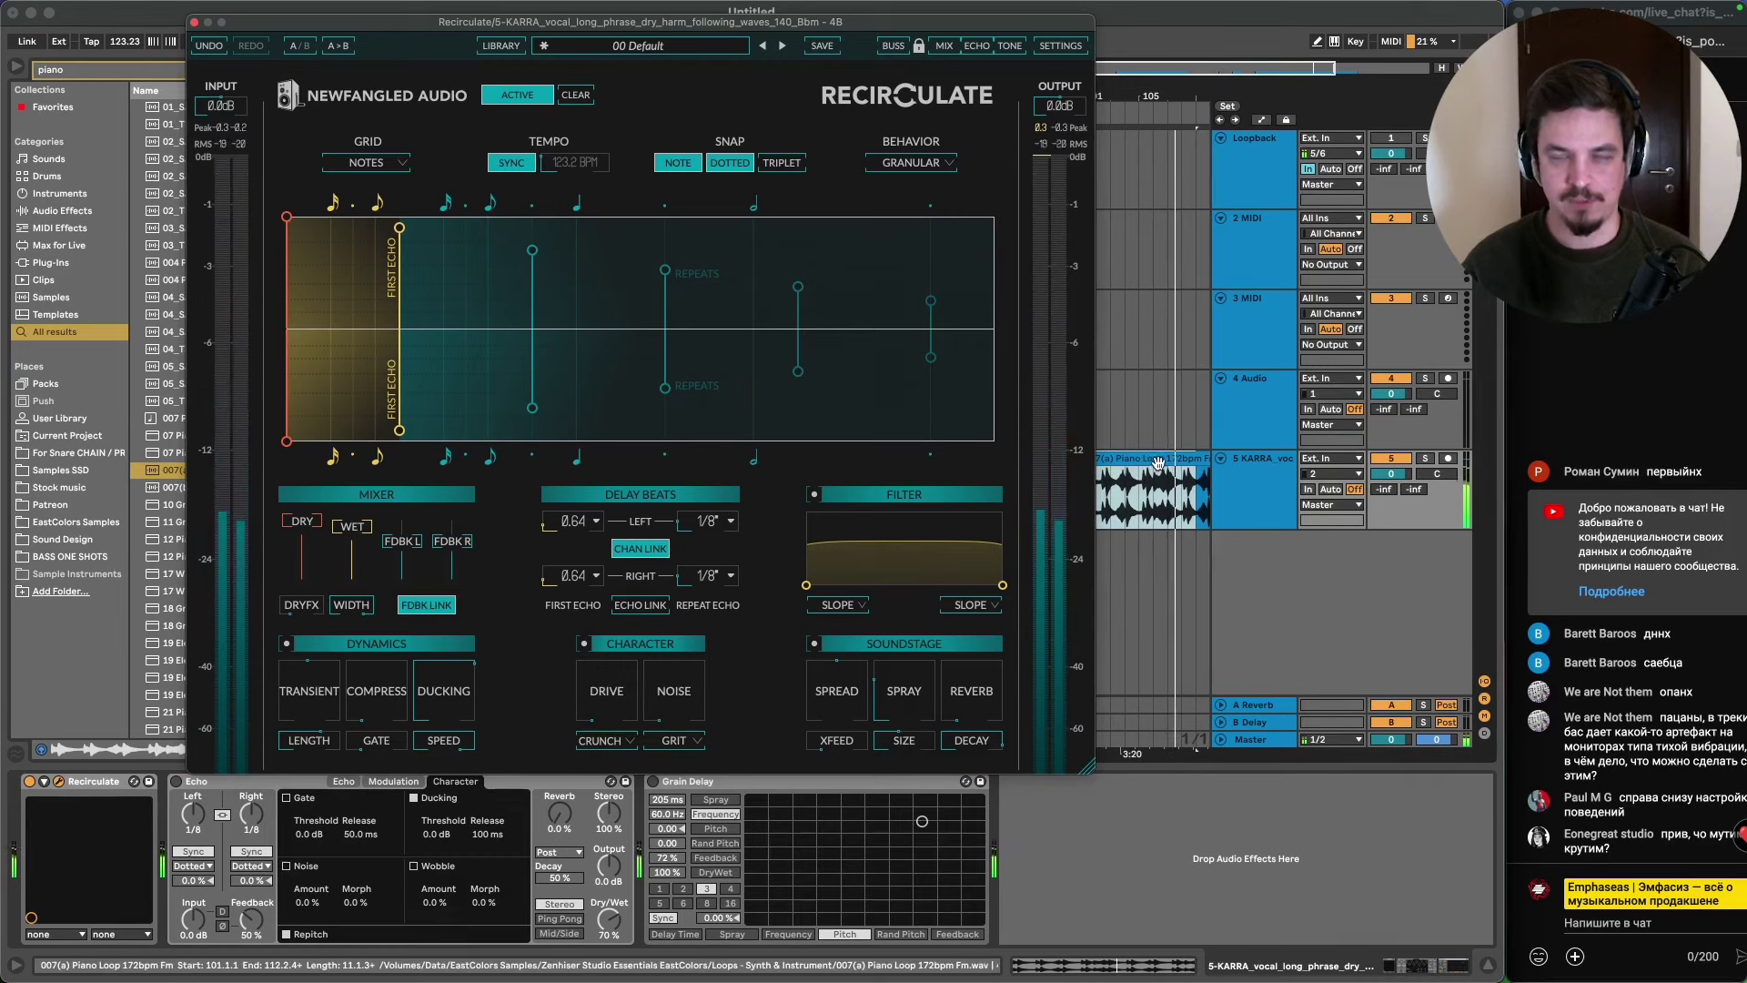
- Play the piano loop, raise Recirculate's Character Drive to 36 dB, and pull the Mixer's Dry level fully down
left_click(1163, 474)
mouse_move(598, 717)
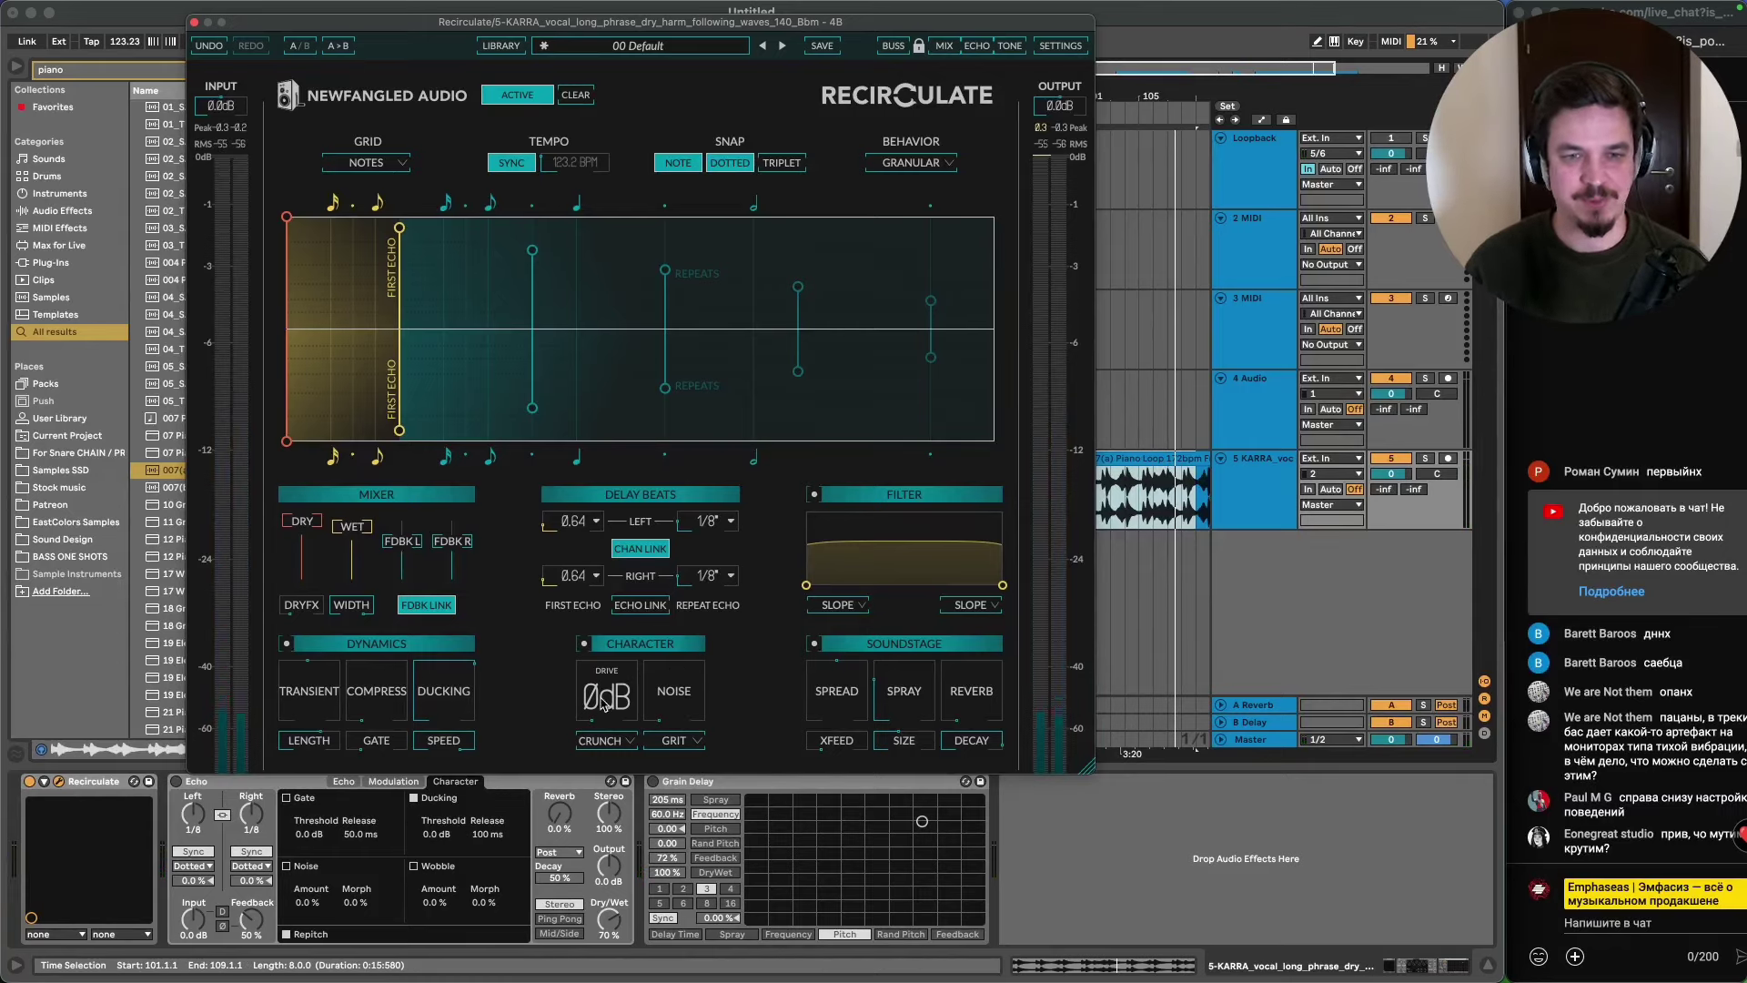
left_click(602, 740)
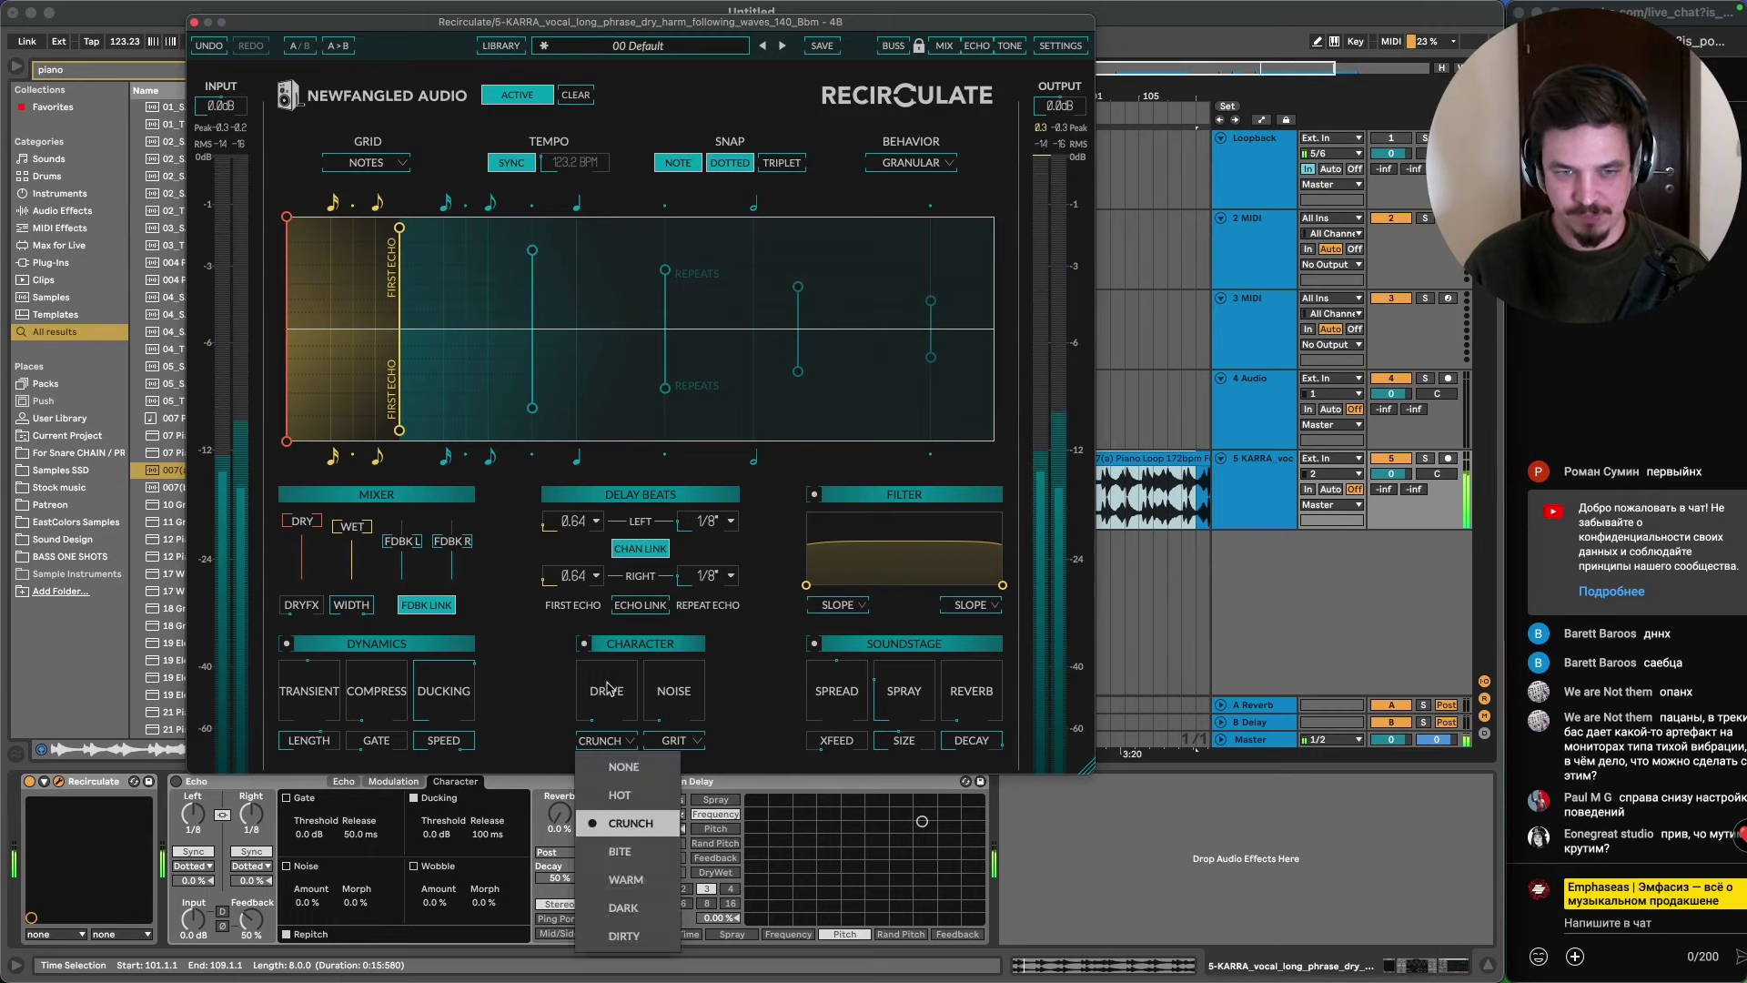
left_click_drag(607, 687, 607, 650)
left_click(602, 740)
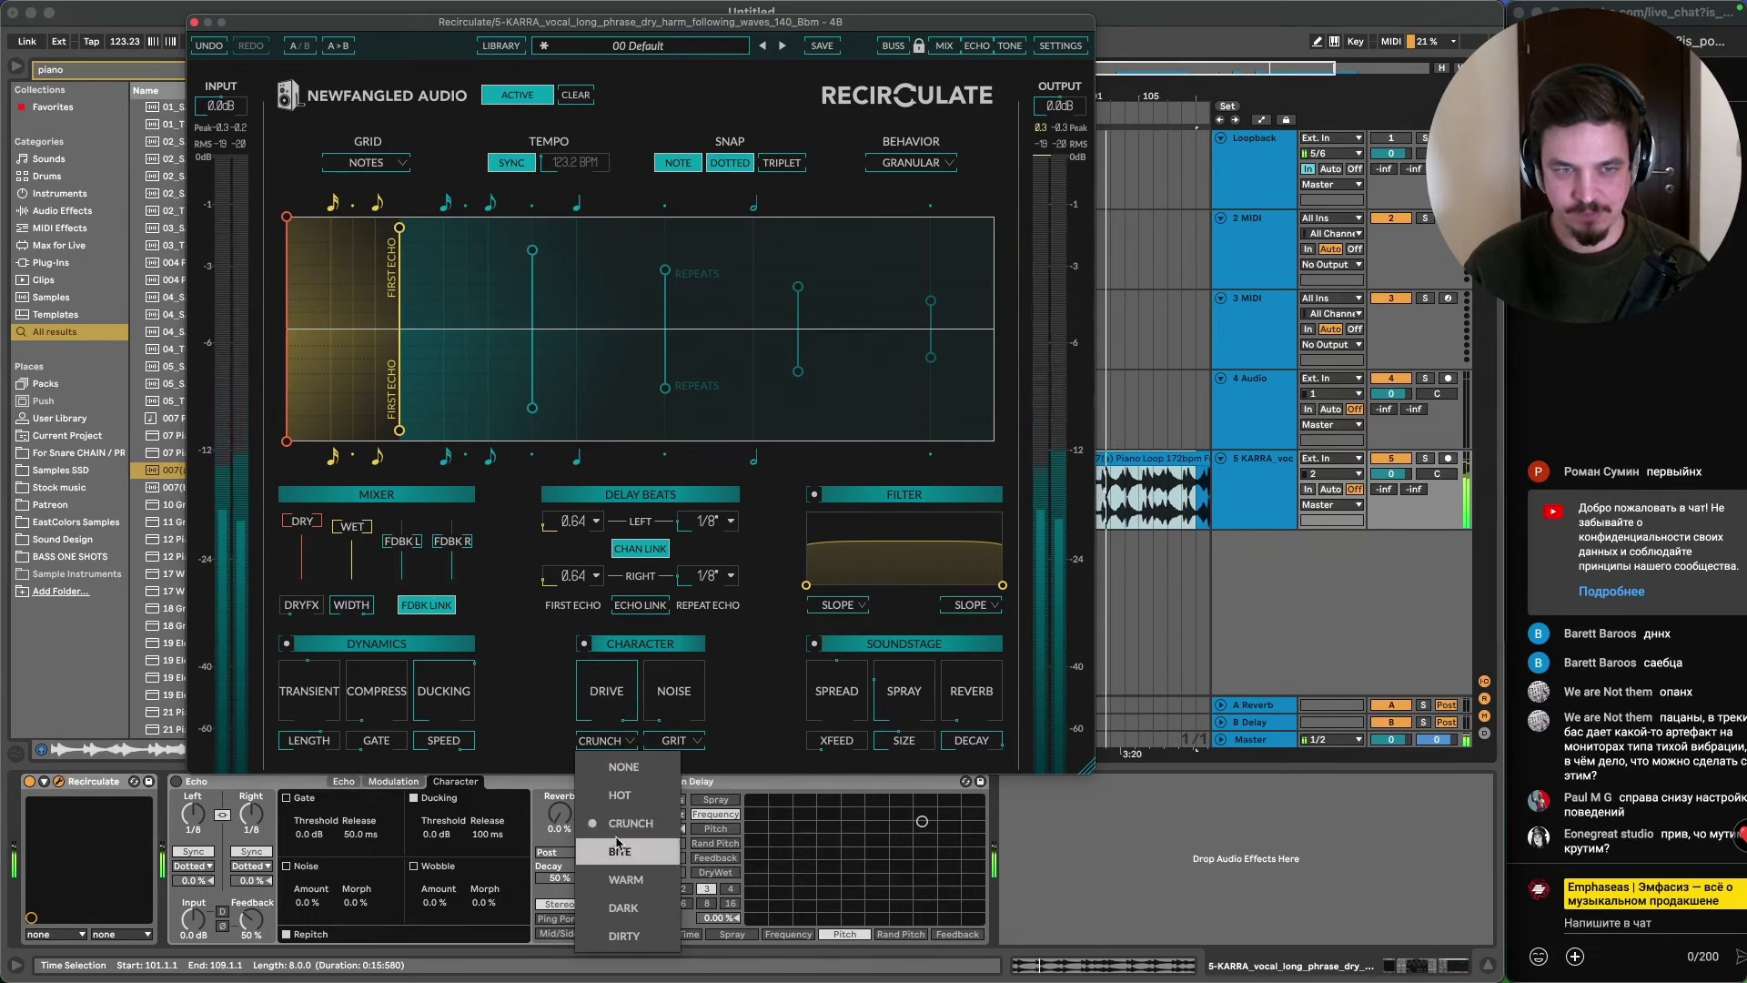
left_click_drag(301, 522, 301, 580)
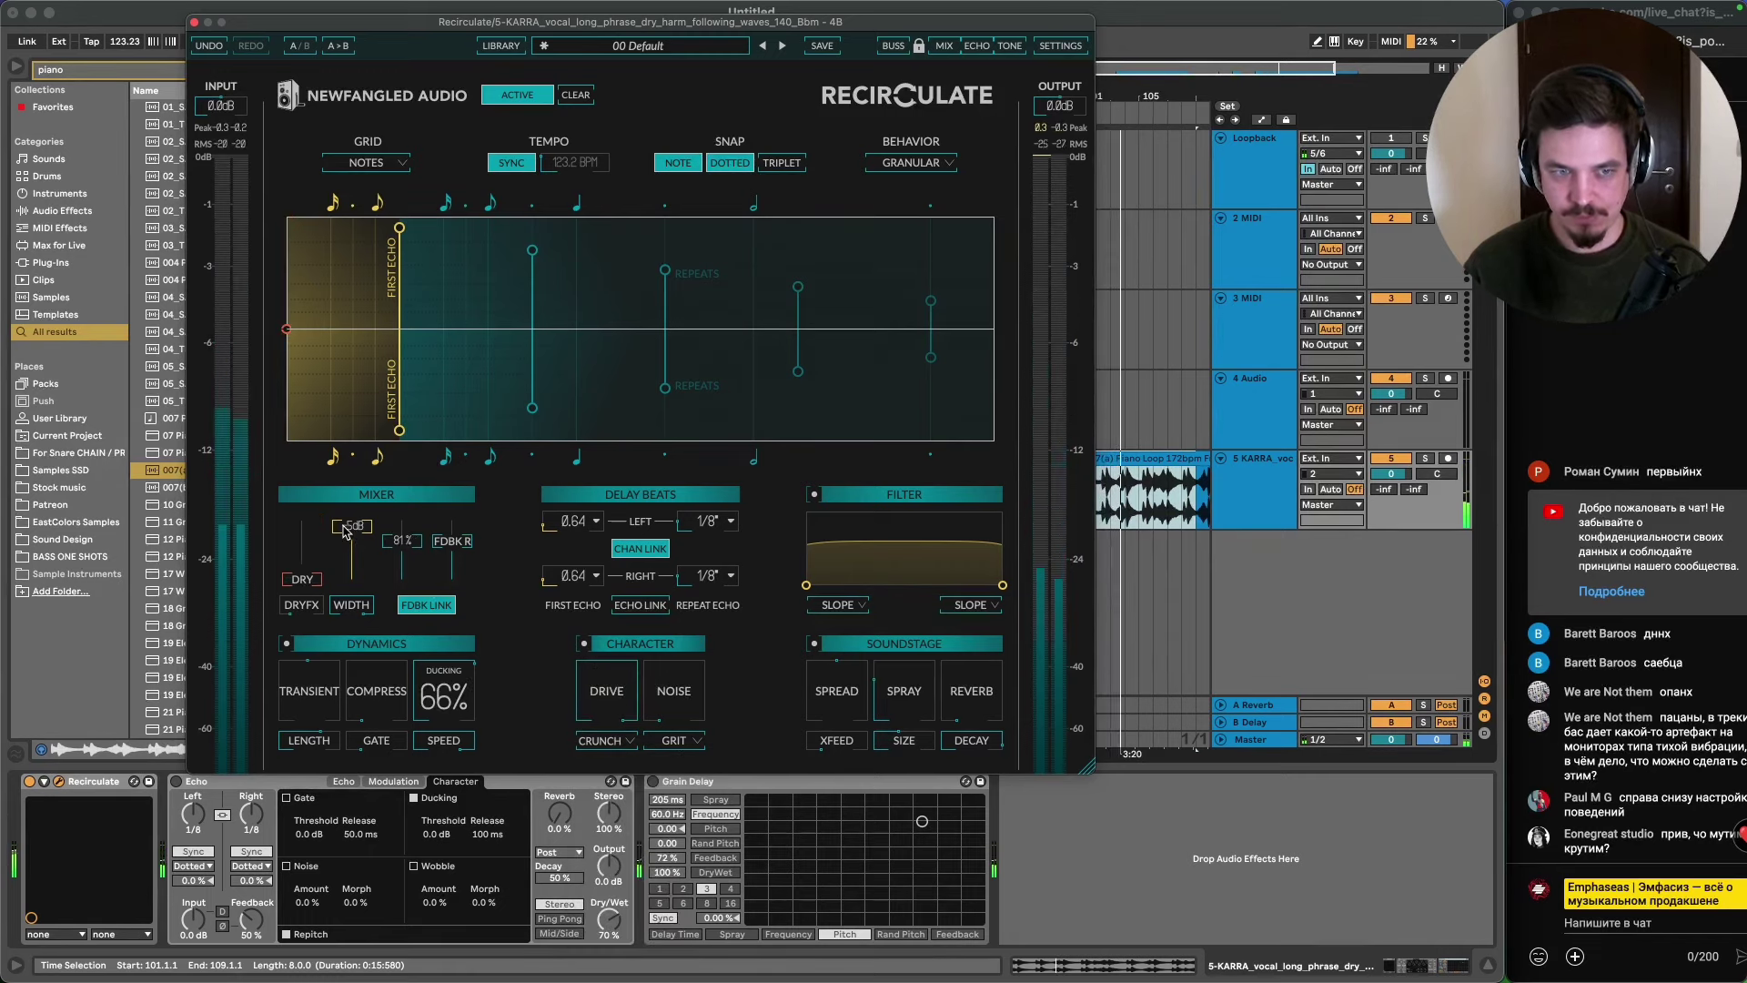
- Audition the Bite, Warm and Dark drive types in the Character section during playback
left_click(602, 740)
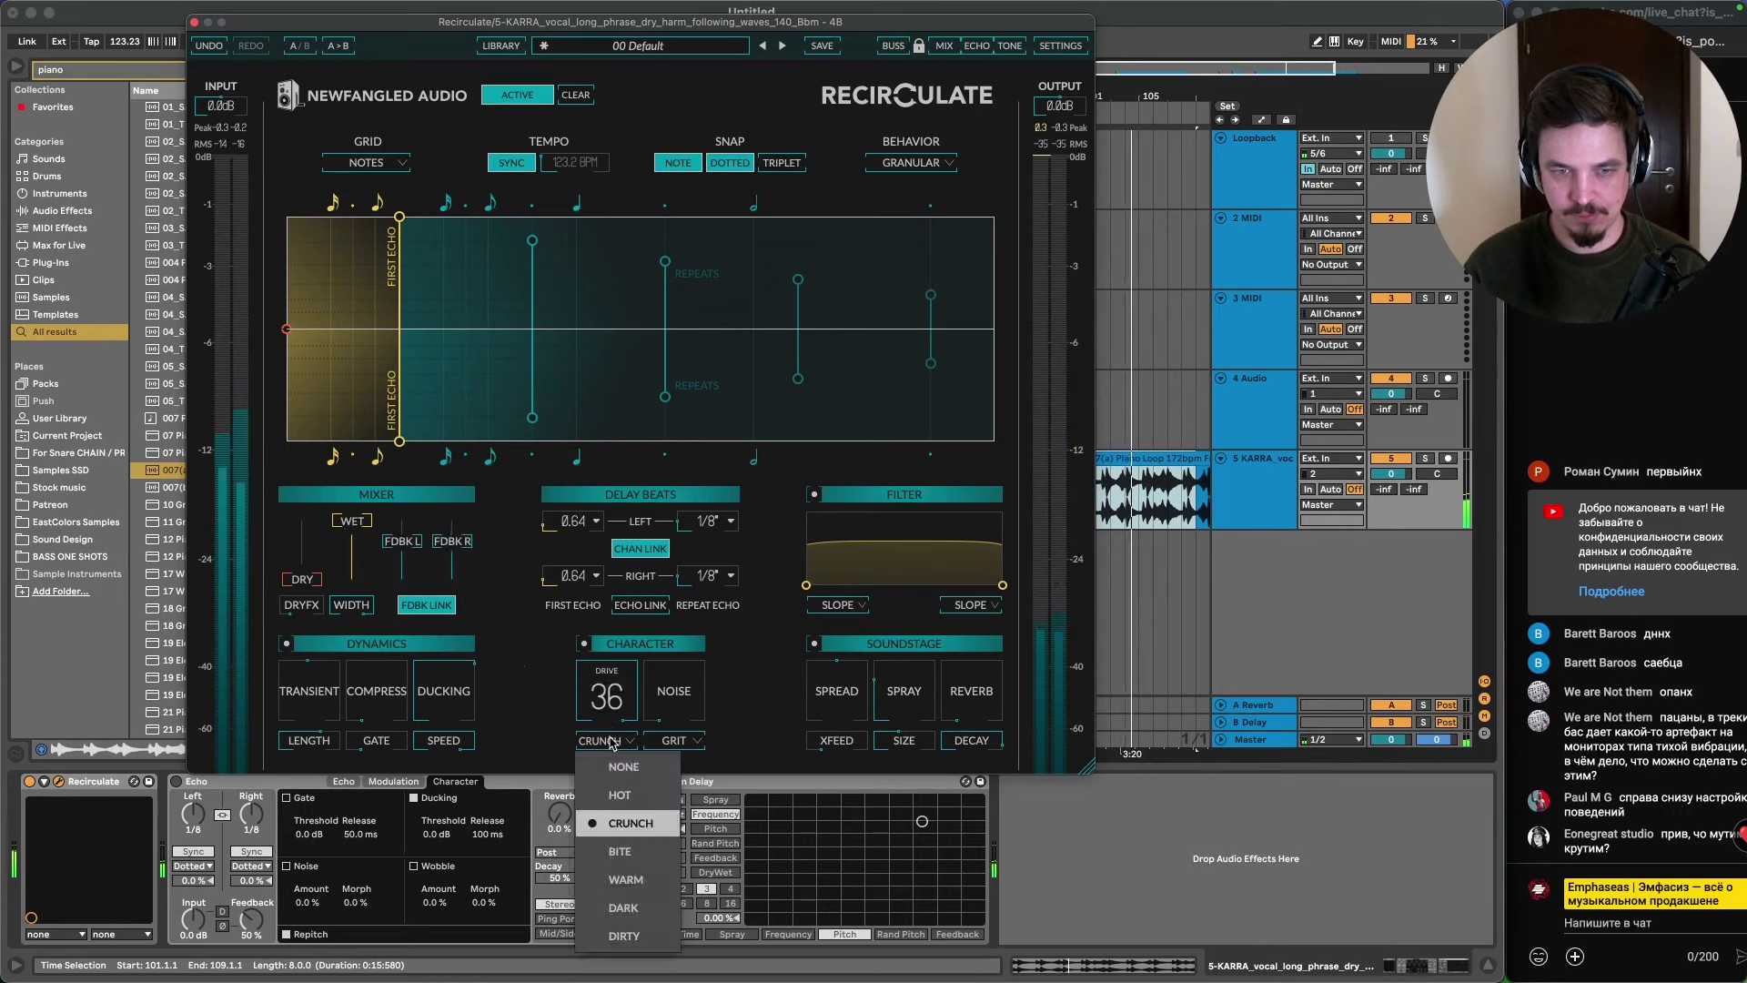
left_click(615, 869)
left_click(602, 740)
left_click(624, 879)
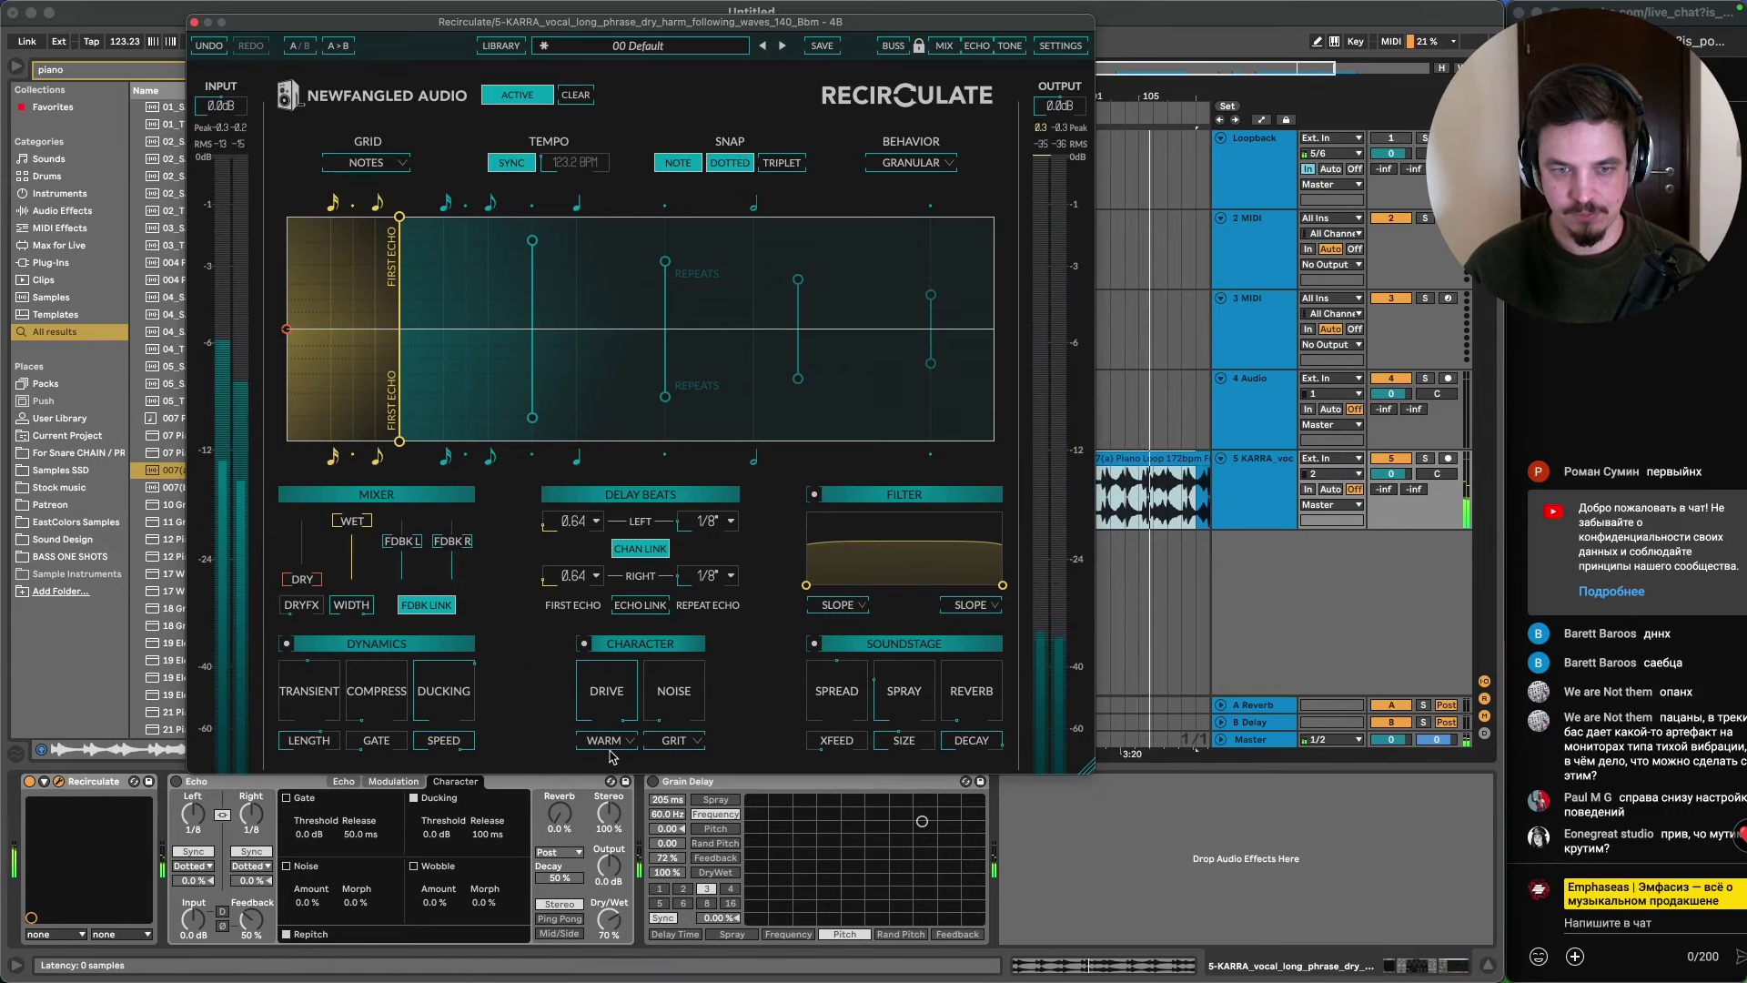
left_click(611, 756)
left_click(624, 907)
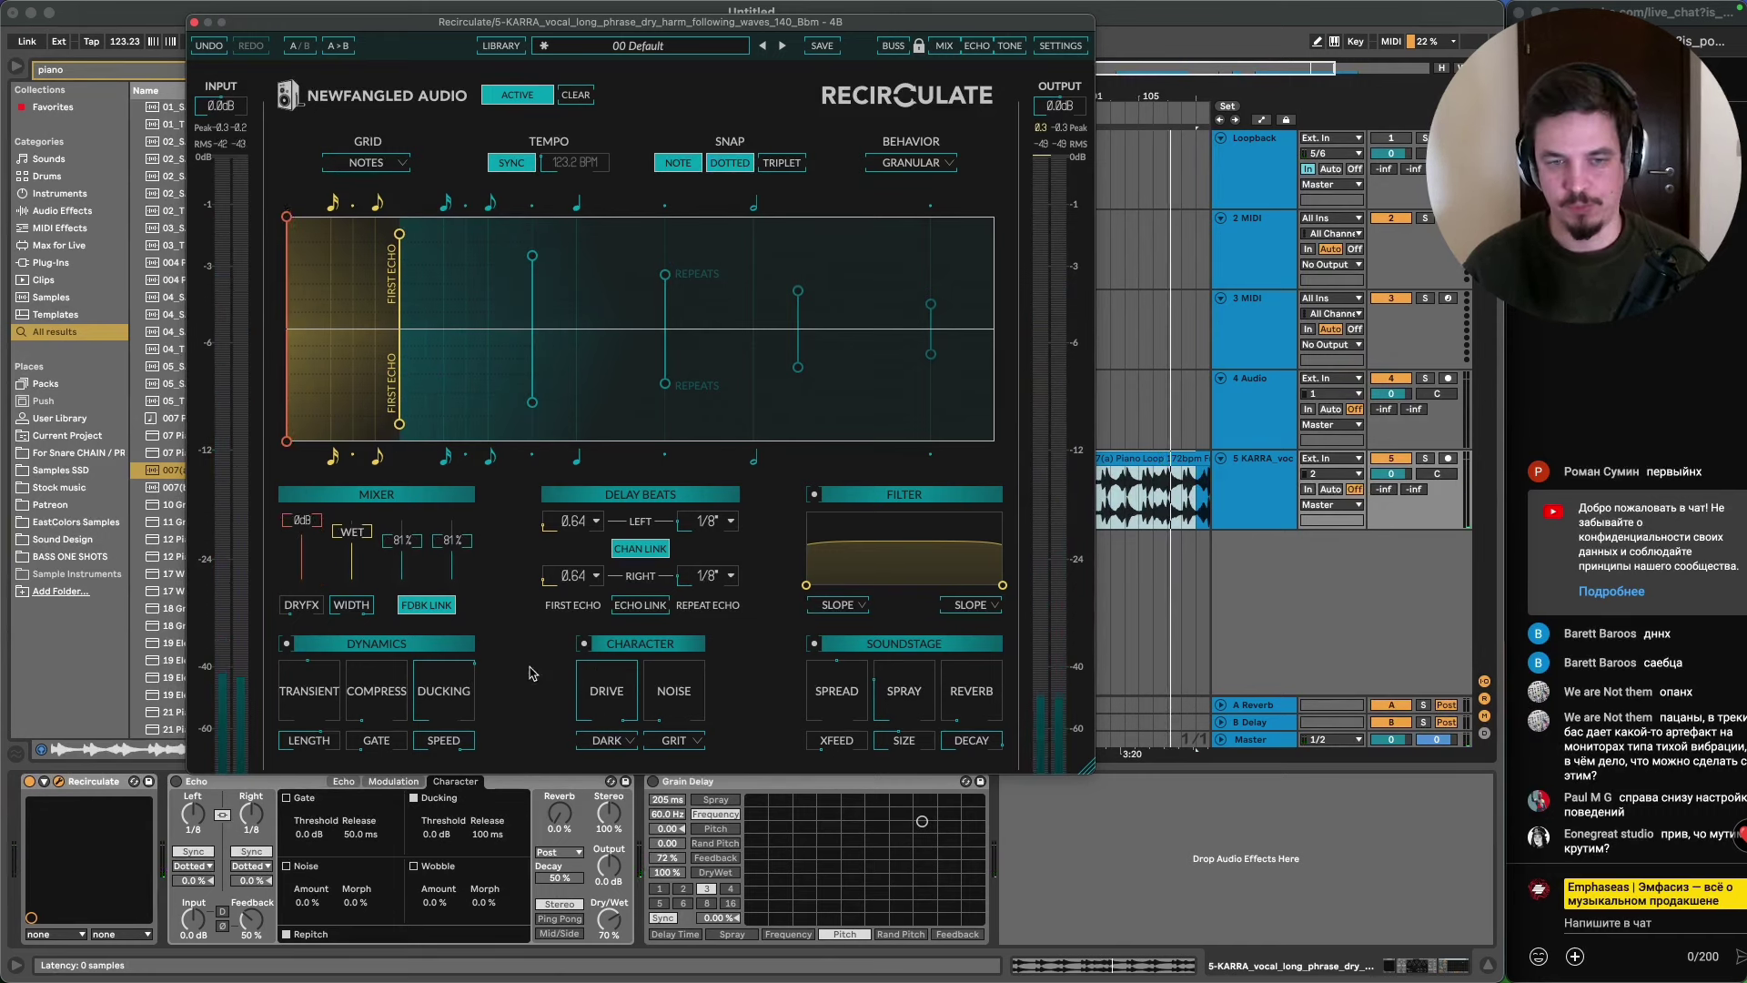
- Set the Character drive type to None and pull the Dry level fully down again
left_click(606, 739)
left_click(622, 766)
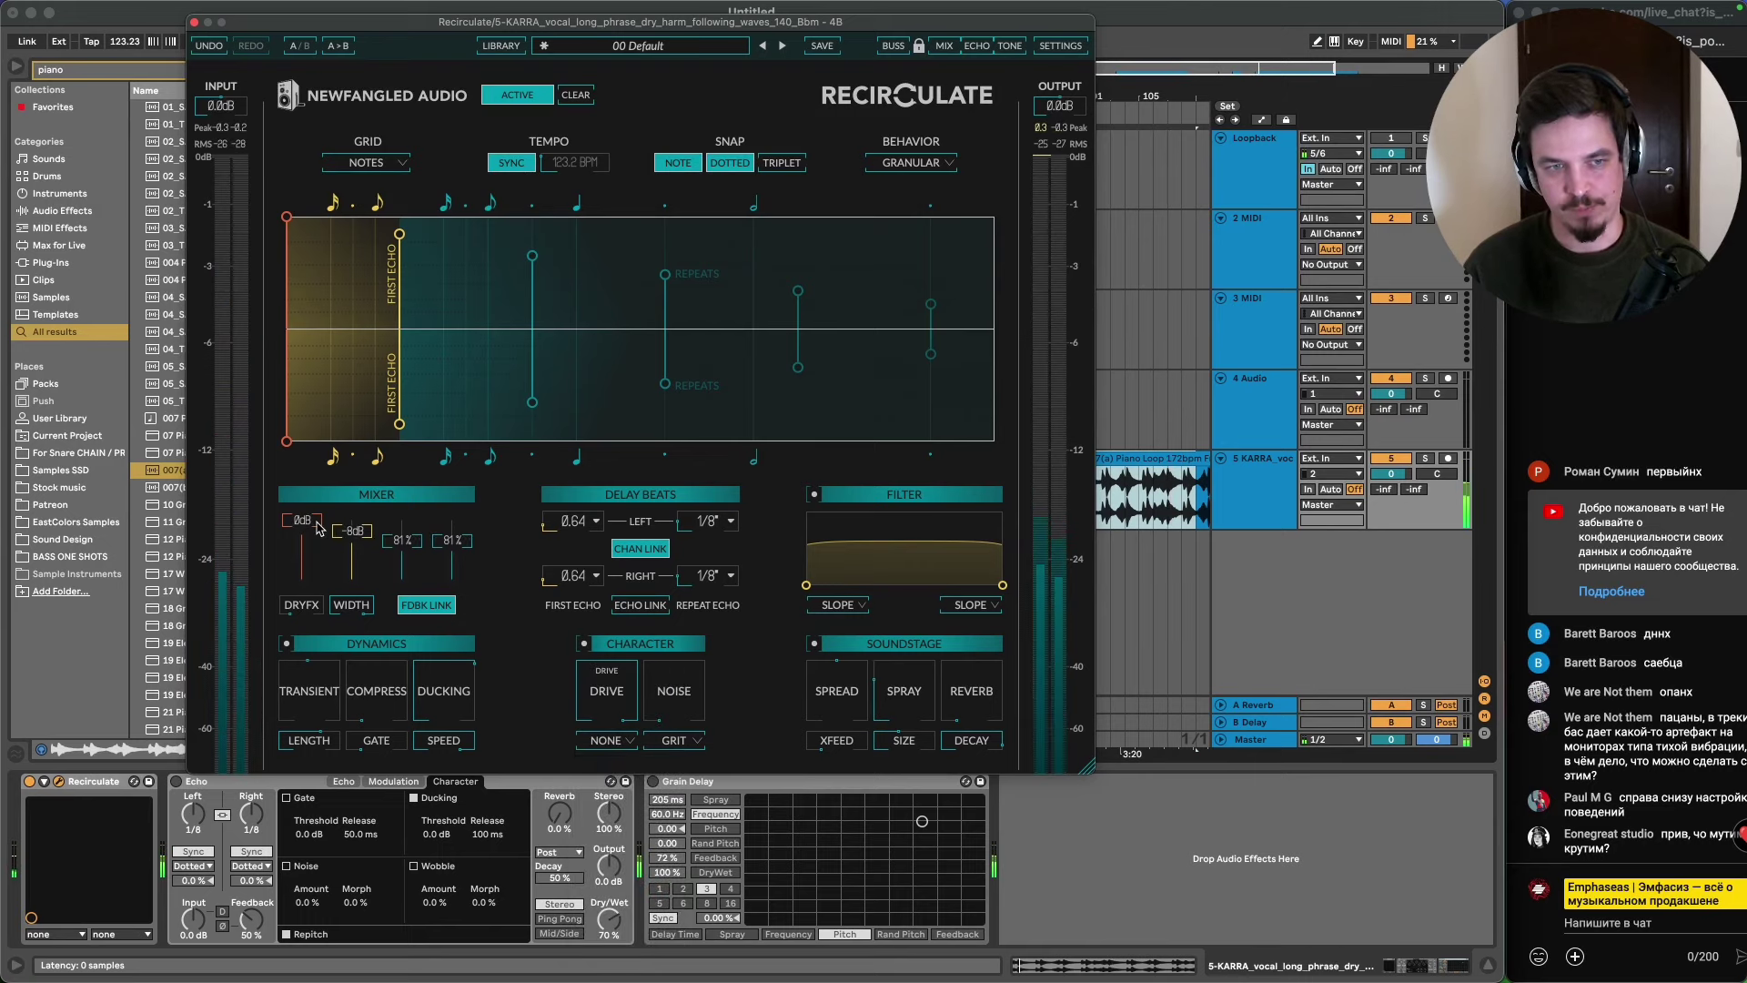
left_click_drag(318, 527, 317, 592)
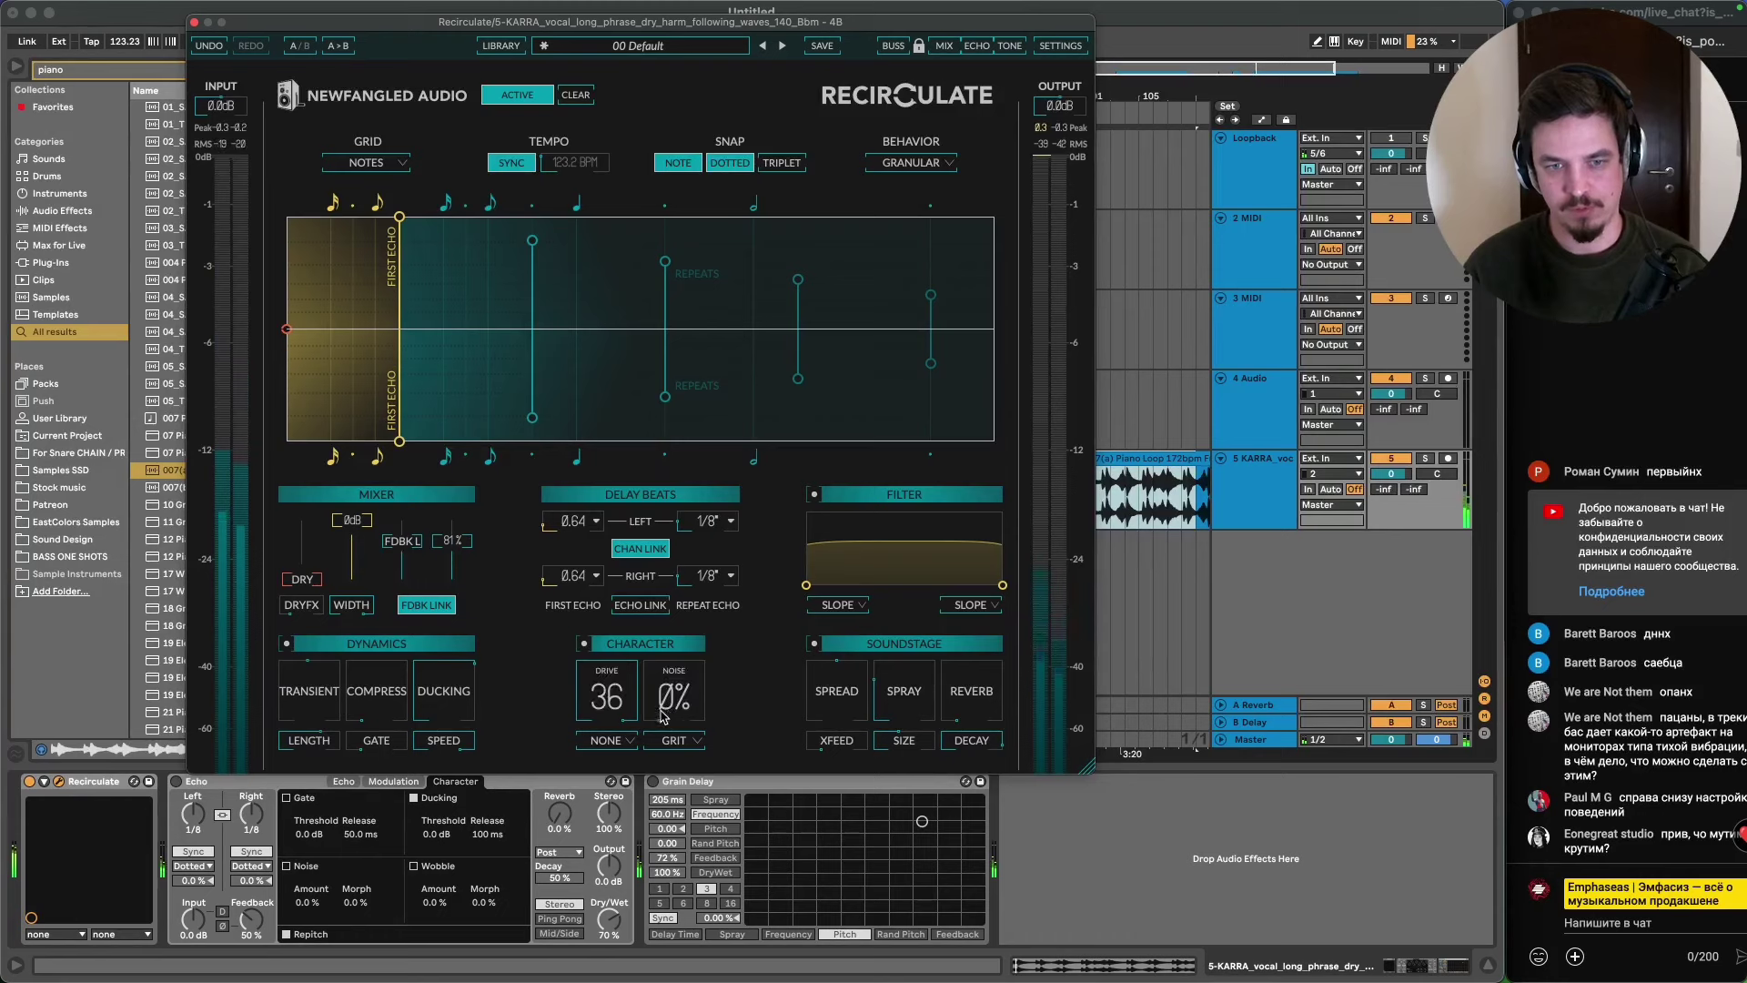
- Raise the Character Noise to 100% and audition the Grime noise type, ending on Bit
left_click_drag(661, 716, 693, 737)
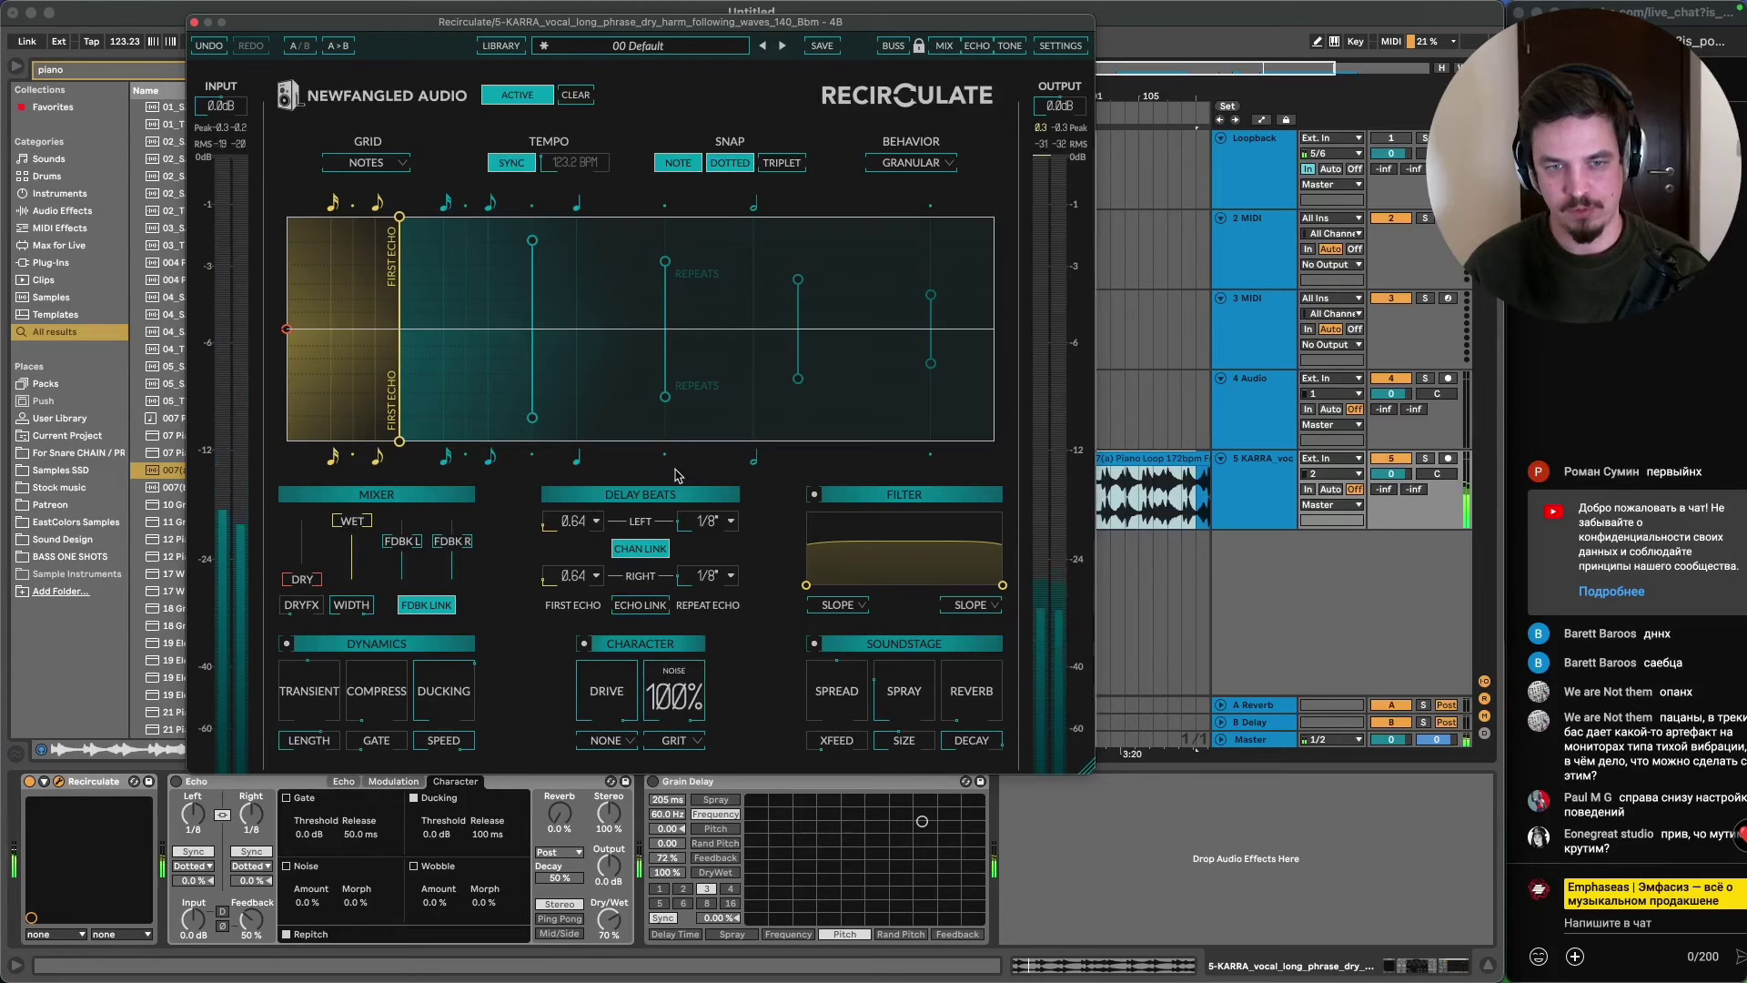
left_click(696, 737)
left_click(682, 780)
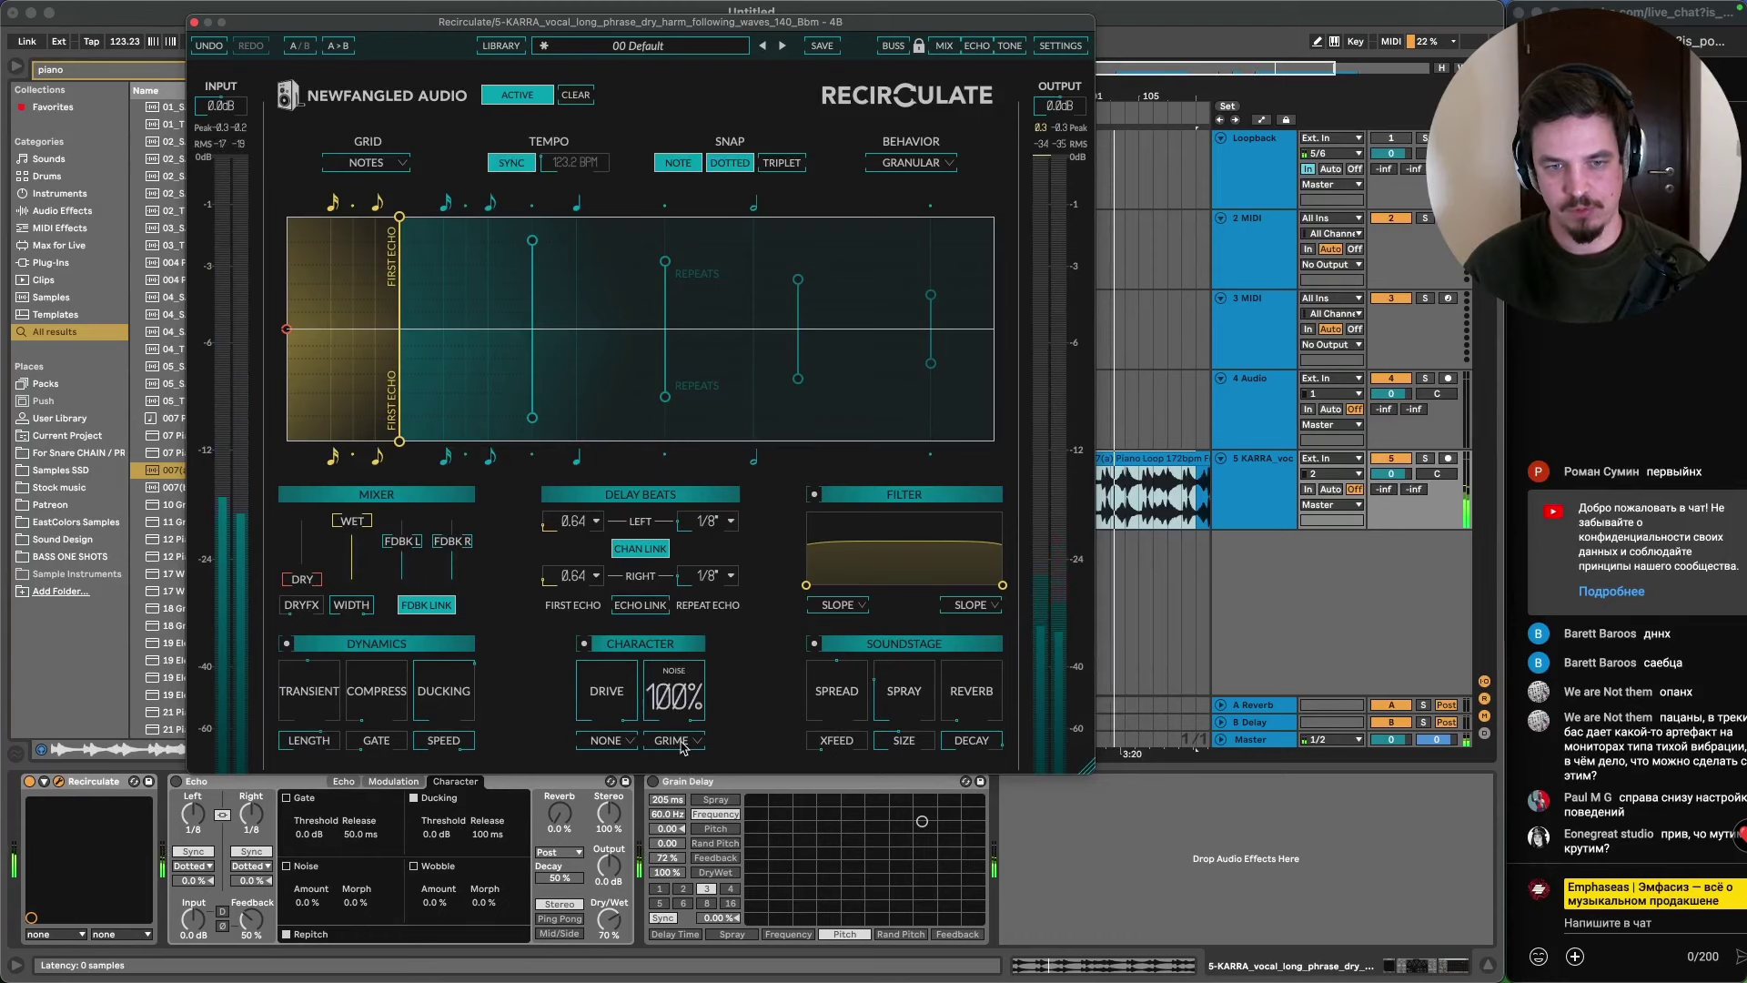
left_click(682, 744)
left_click(678, 810)
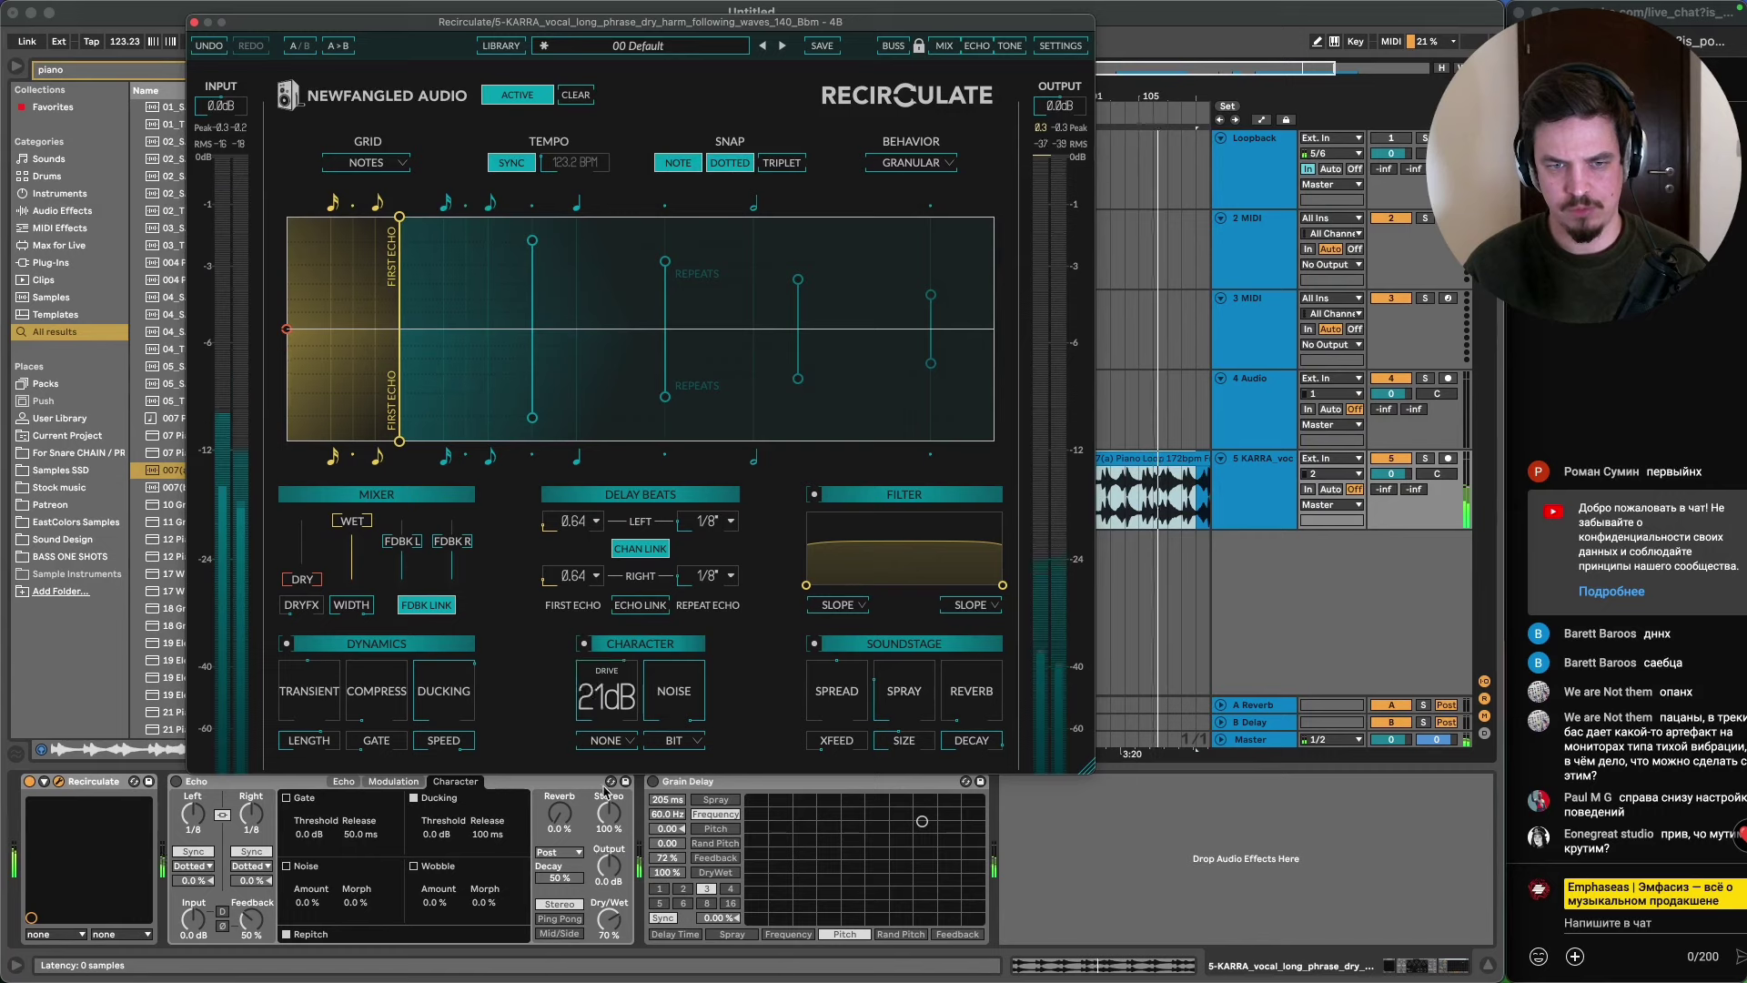
- Set the Character drive type to Hot, listen to it, and bypass the Character section
left_click(613, 741)
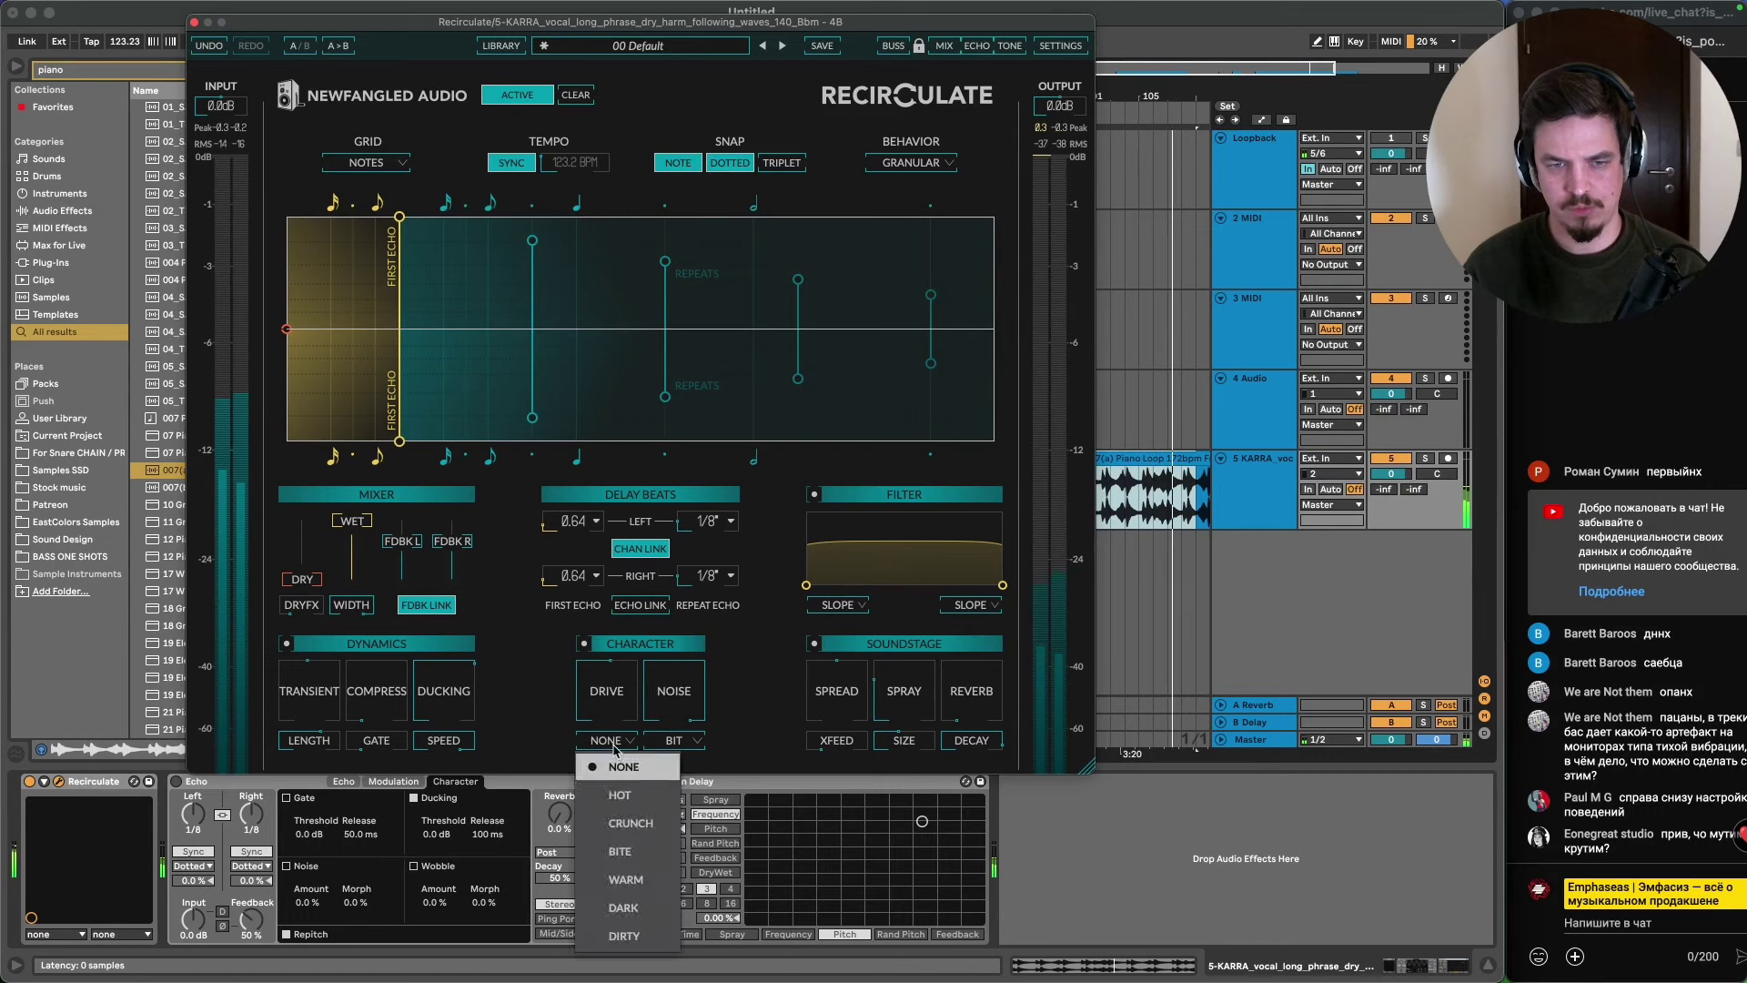
left_click(612, 742)
left_click(612, 742)
left_click(620, 794)
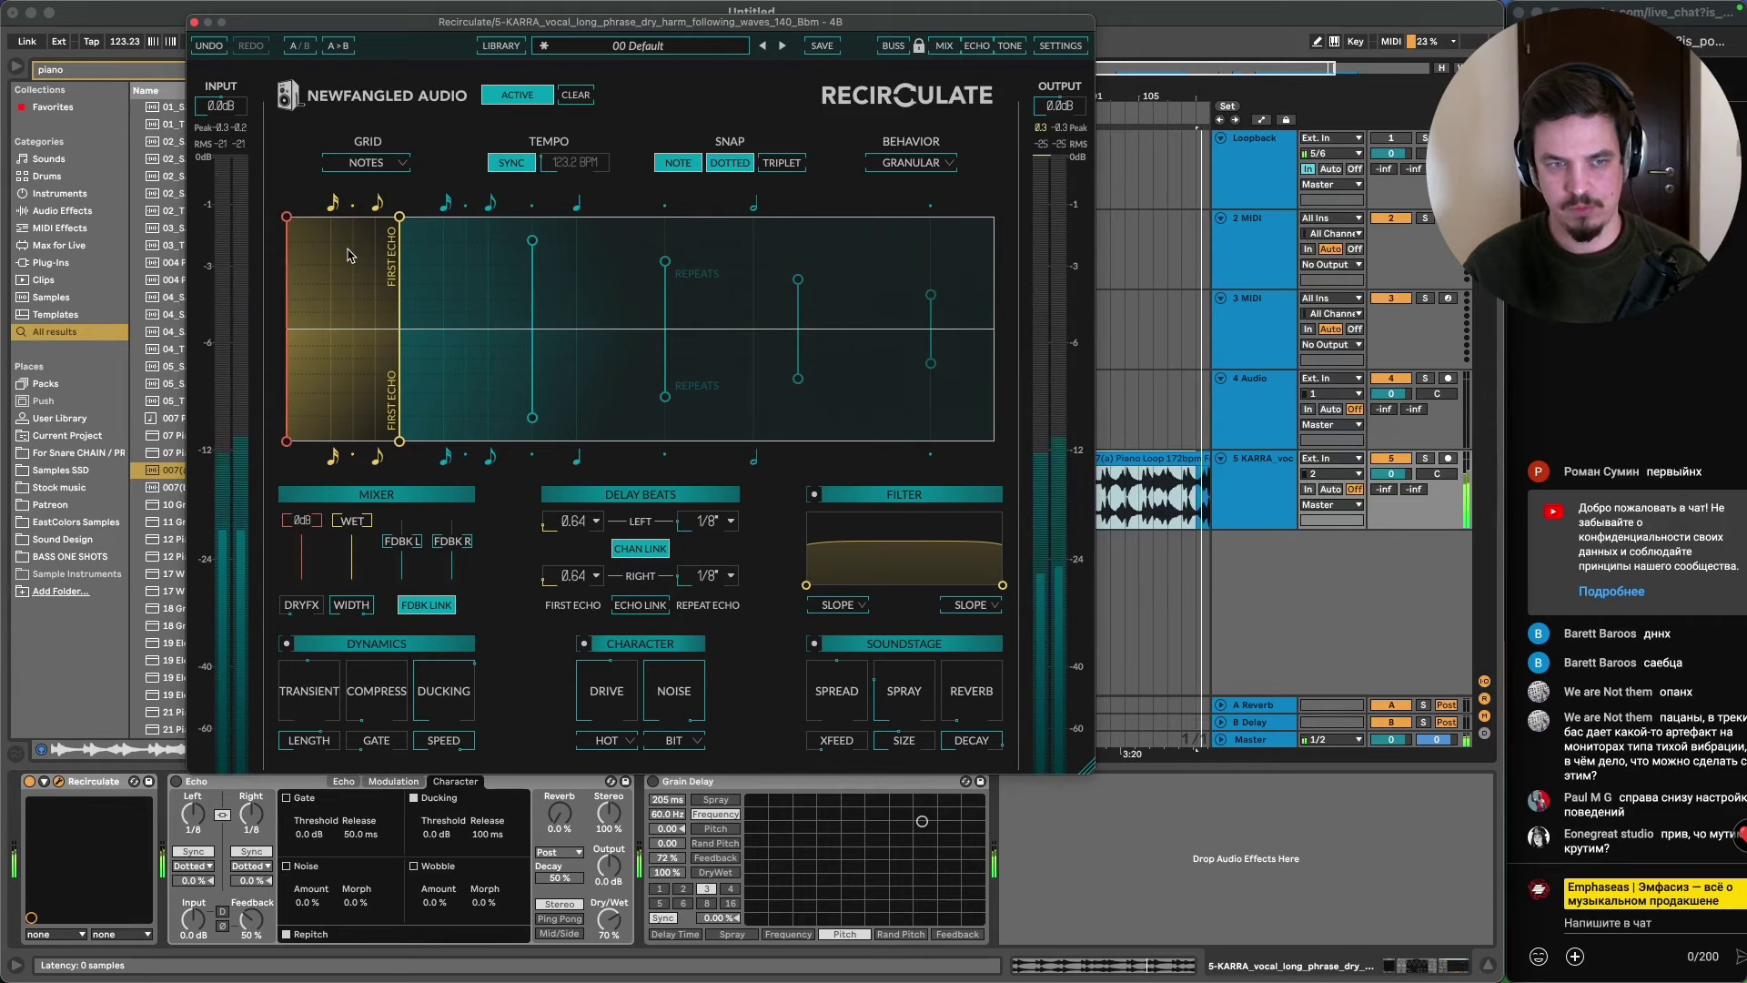
left_click(585, 644)
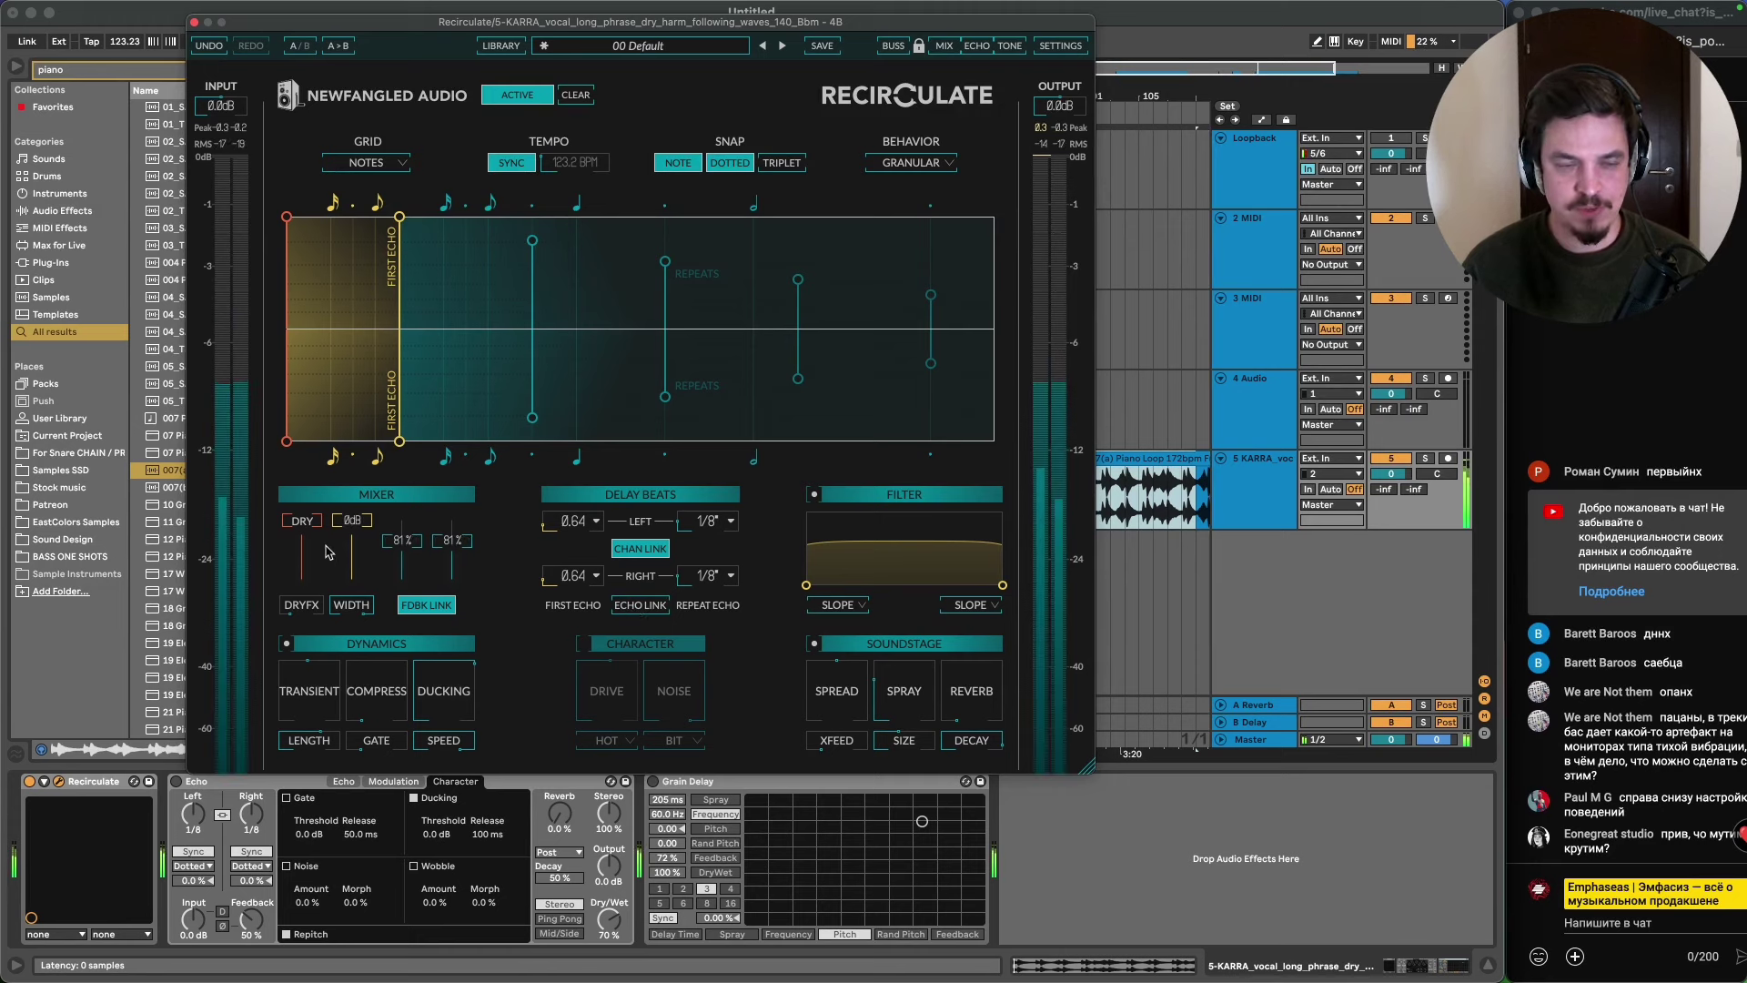
- Lower the Dry level almost fully and narrow the Filter band by moving both of its cutoff nodes inward
left_click_drag(301, 521, 301, 571)
left_click_drag(806, 586, 899, 546)
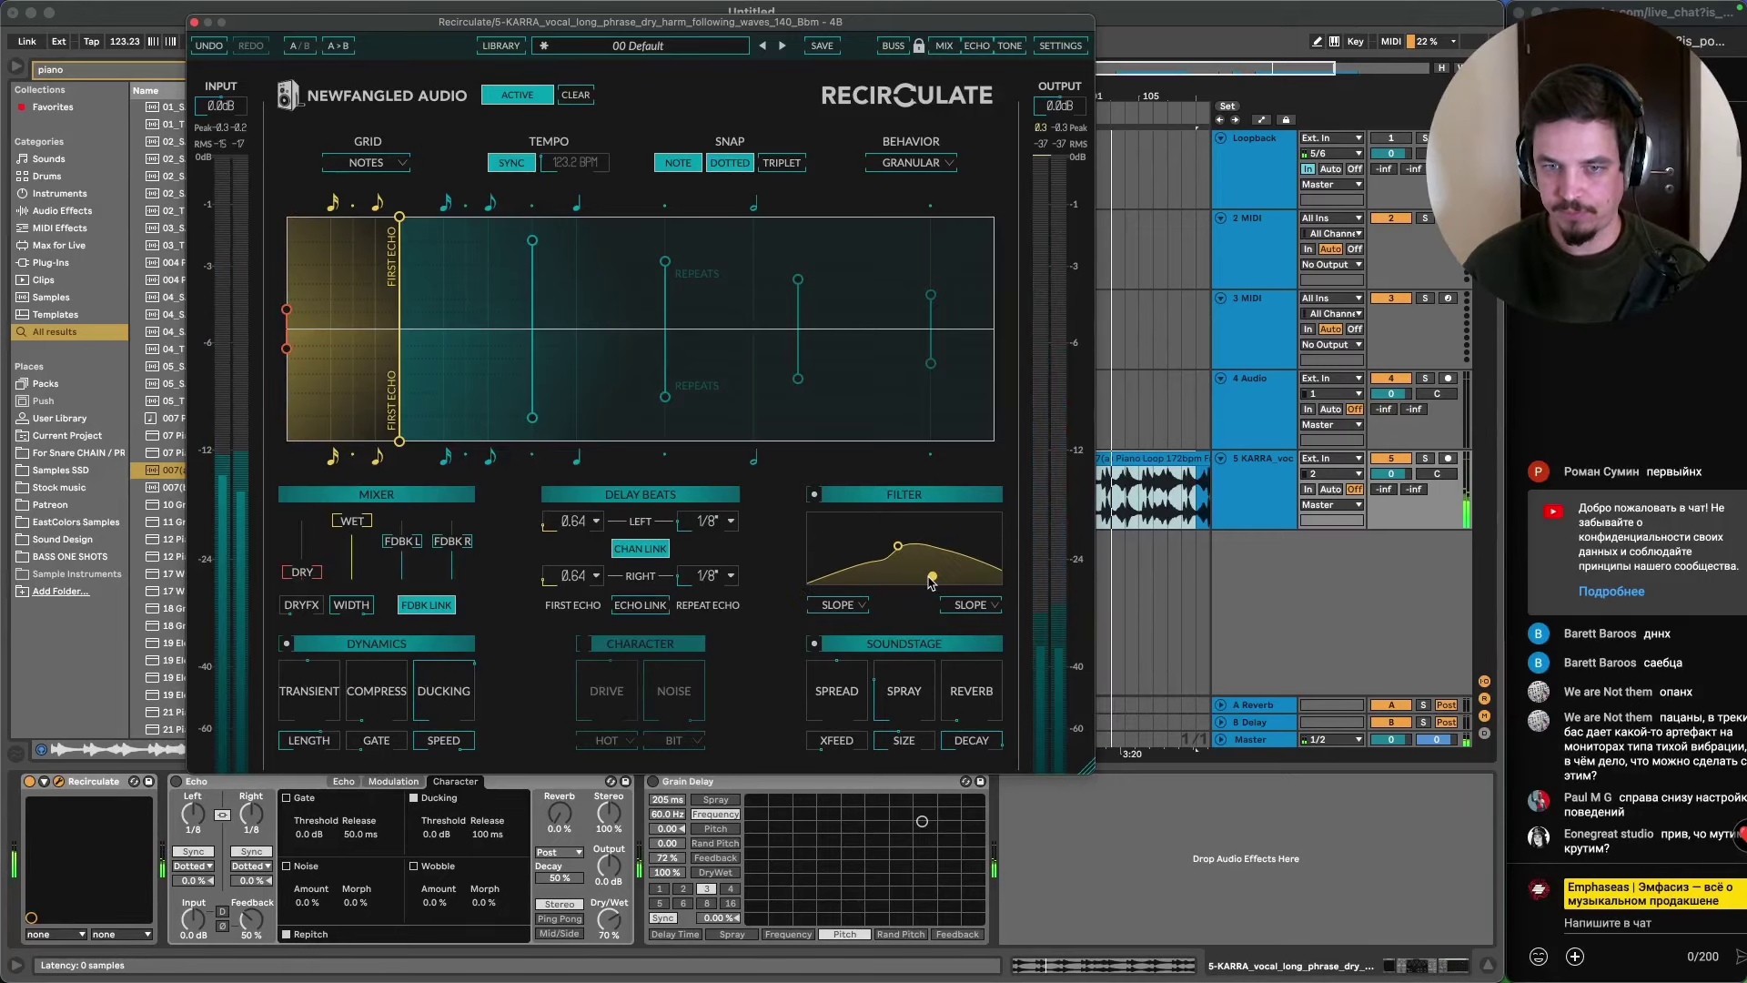
left_click_drag(999, 586, 877, 525)
- Audition the Reso and Notch types on the low filter, settle on Combo, and shift its node slightly
left_click(855, 604)
left_click(855, 653)
left_click(863, 605)
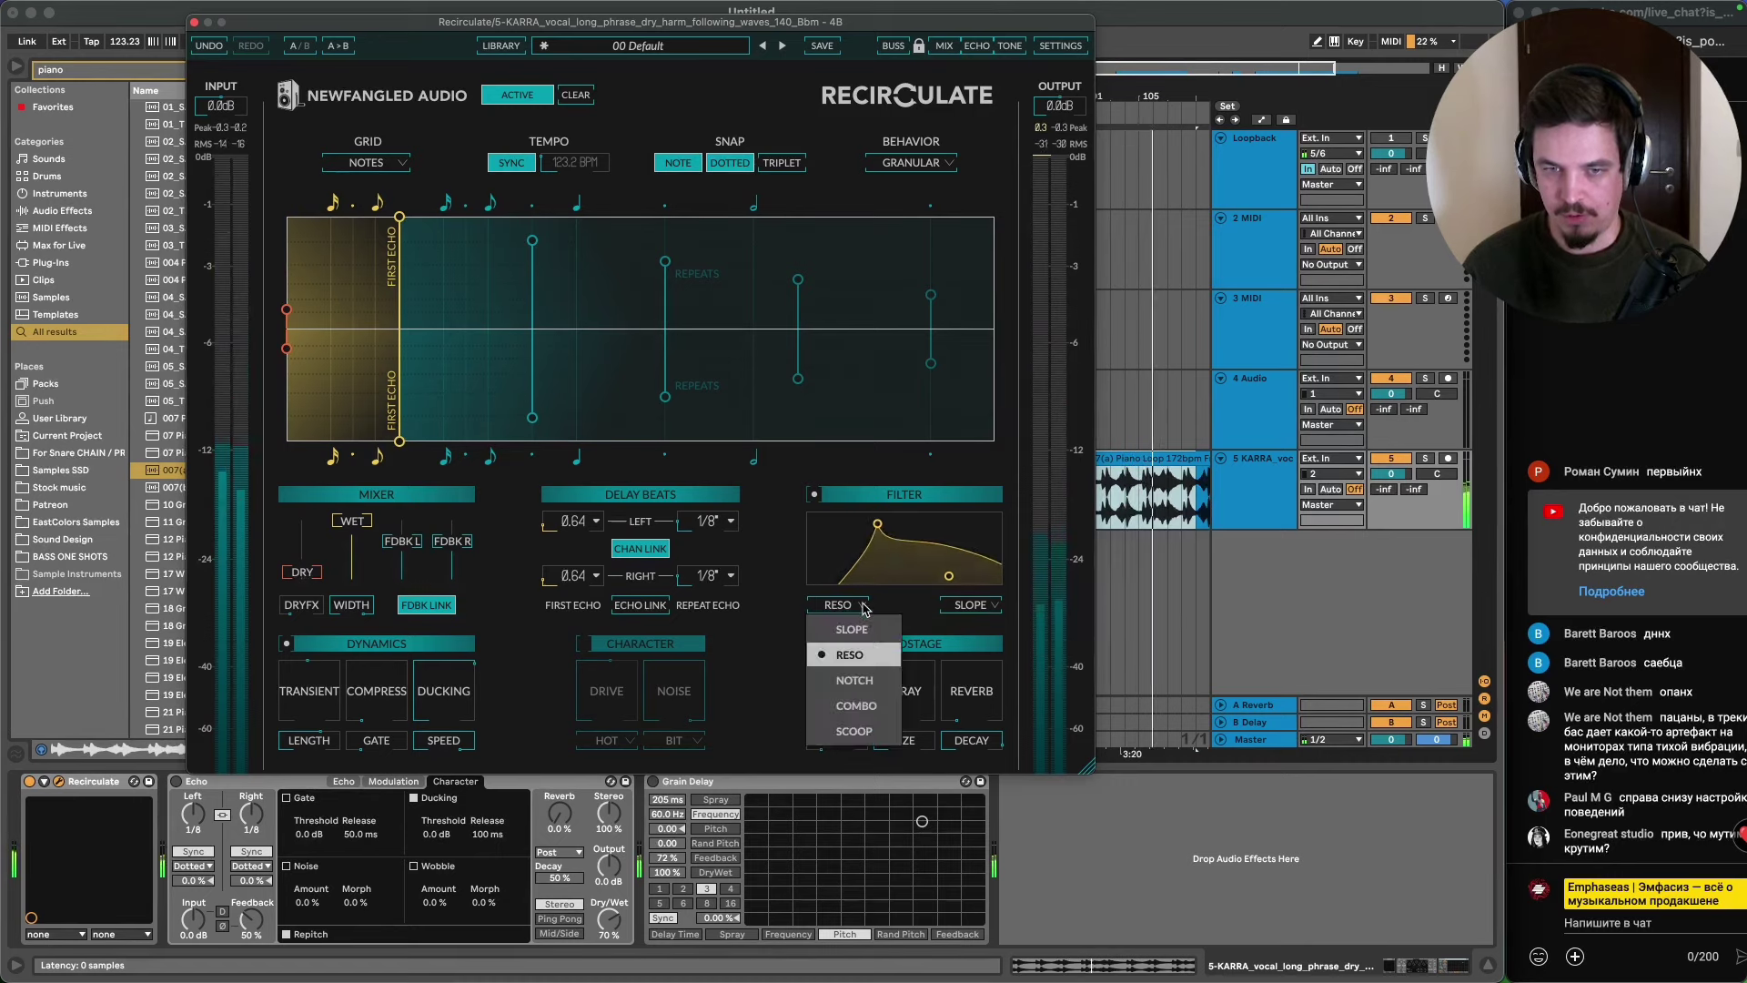
left_click(854, 680)
left_click(863, 605)
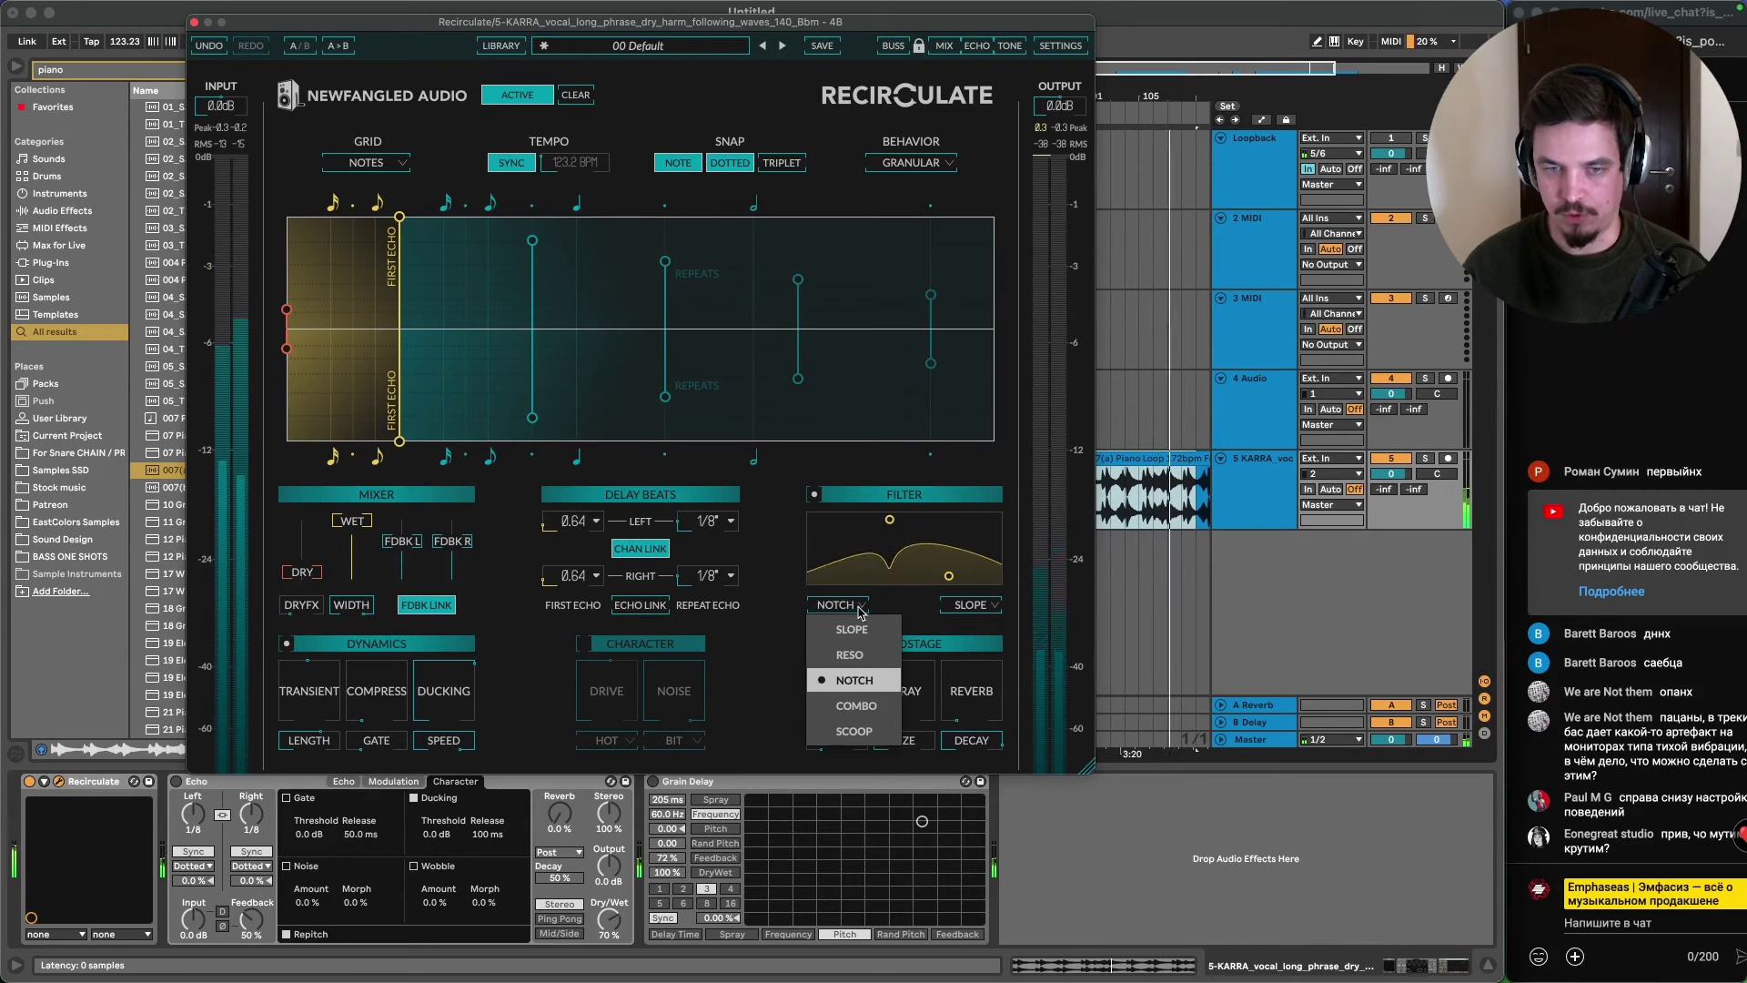
left_click(846, 700)
mouse_move(889, 521)
left_mouse_down()
mouse_move(915, 524)
mouse_move(869, 525)
mouse_move(896, 523)
left_mouse_up()
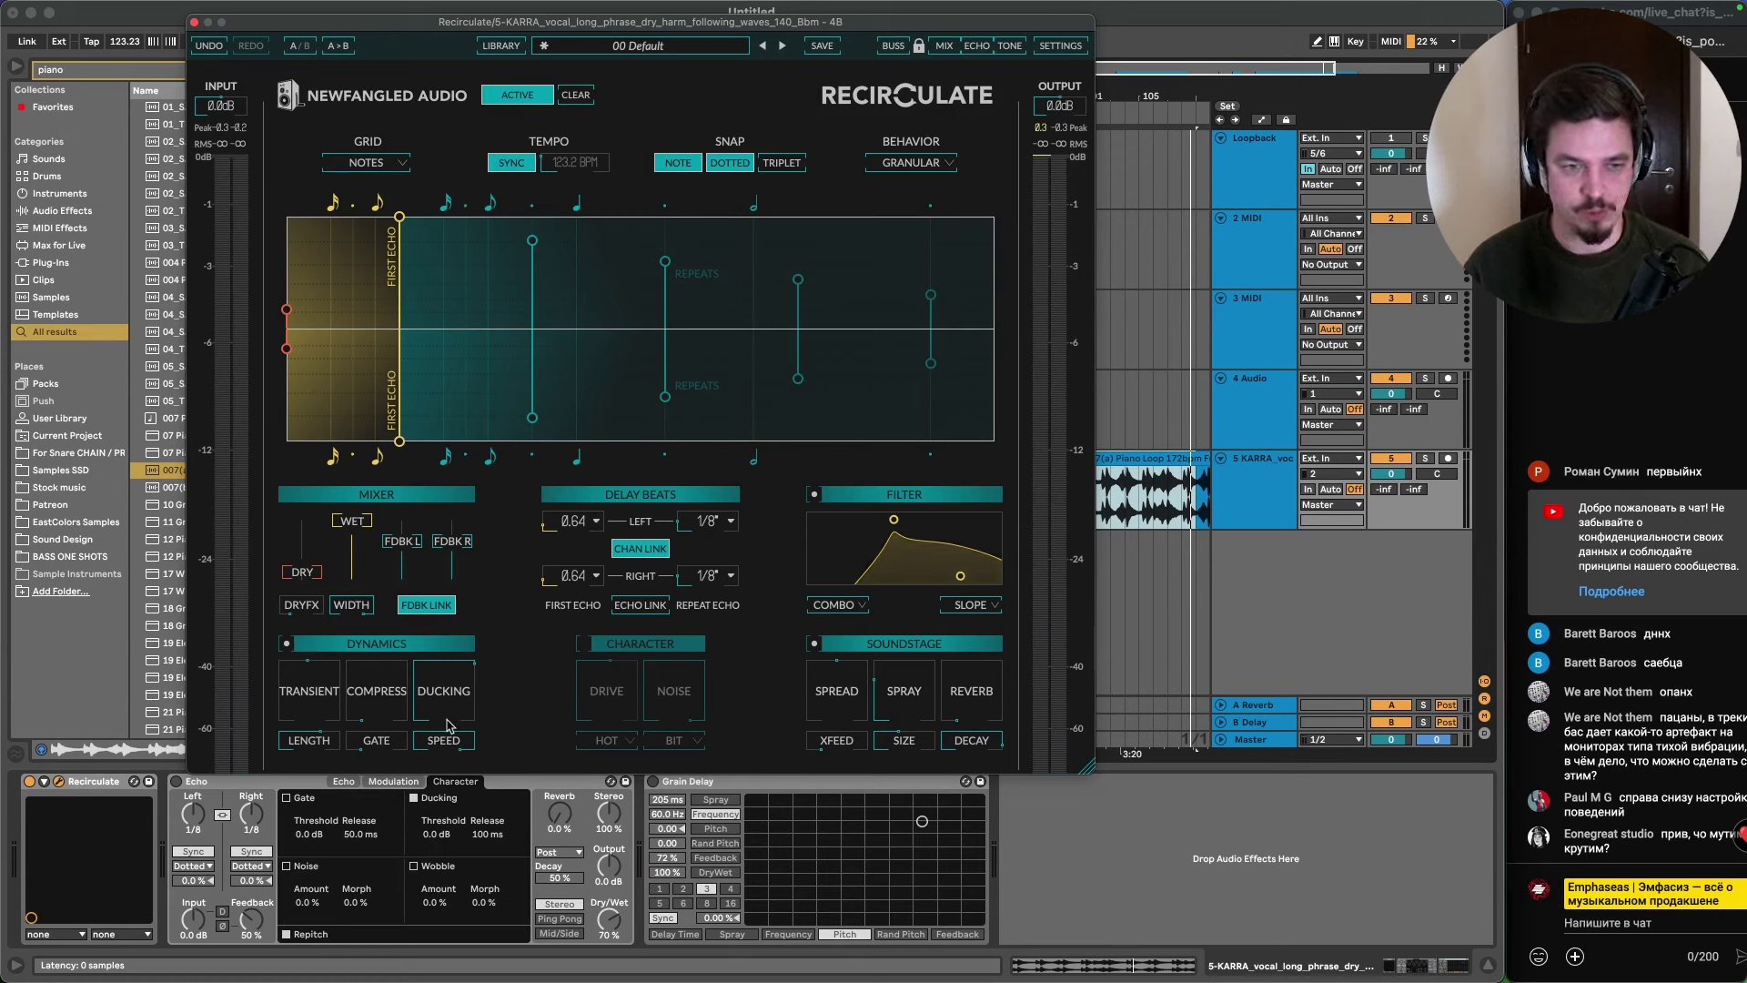
- Switch Echo on temporarily and examine its filter, Modulation and Character pages for comparison with Recirculate
left_click(346, 782)
left_click(376, 783)
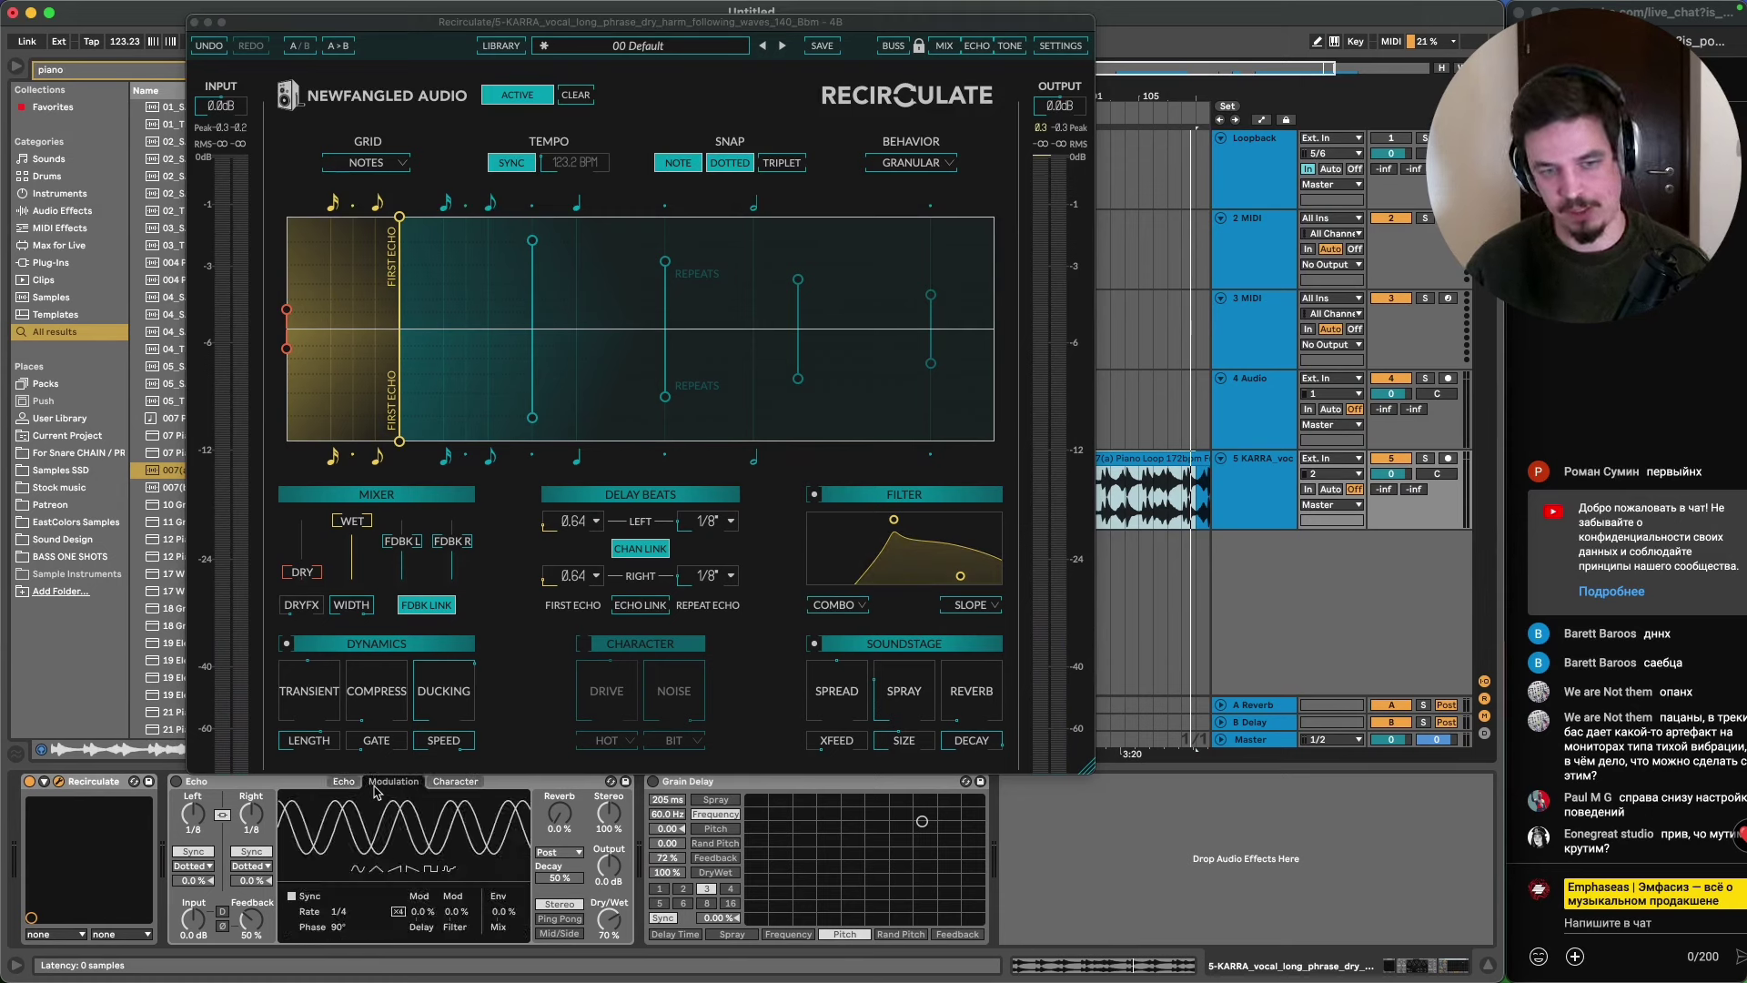
left_click(177, 782)
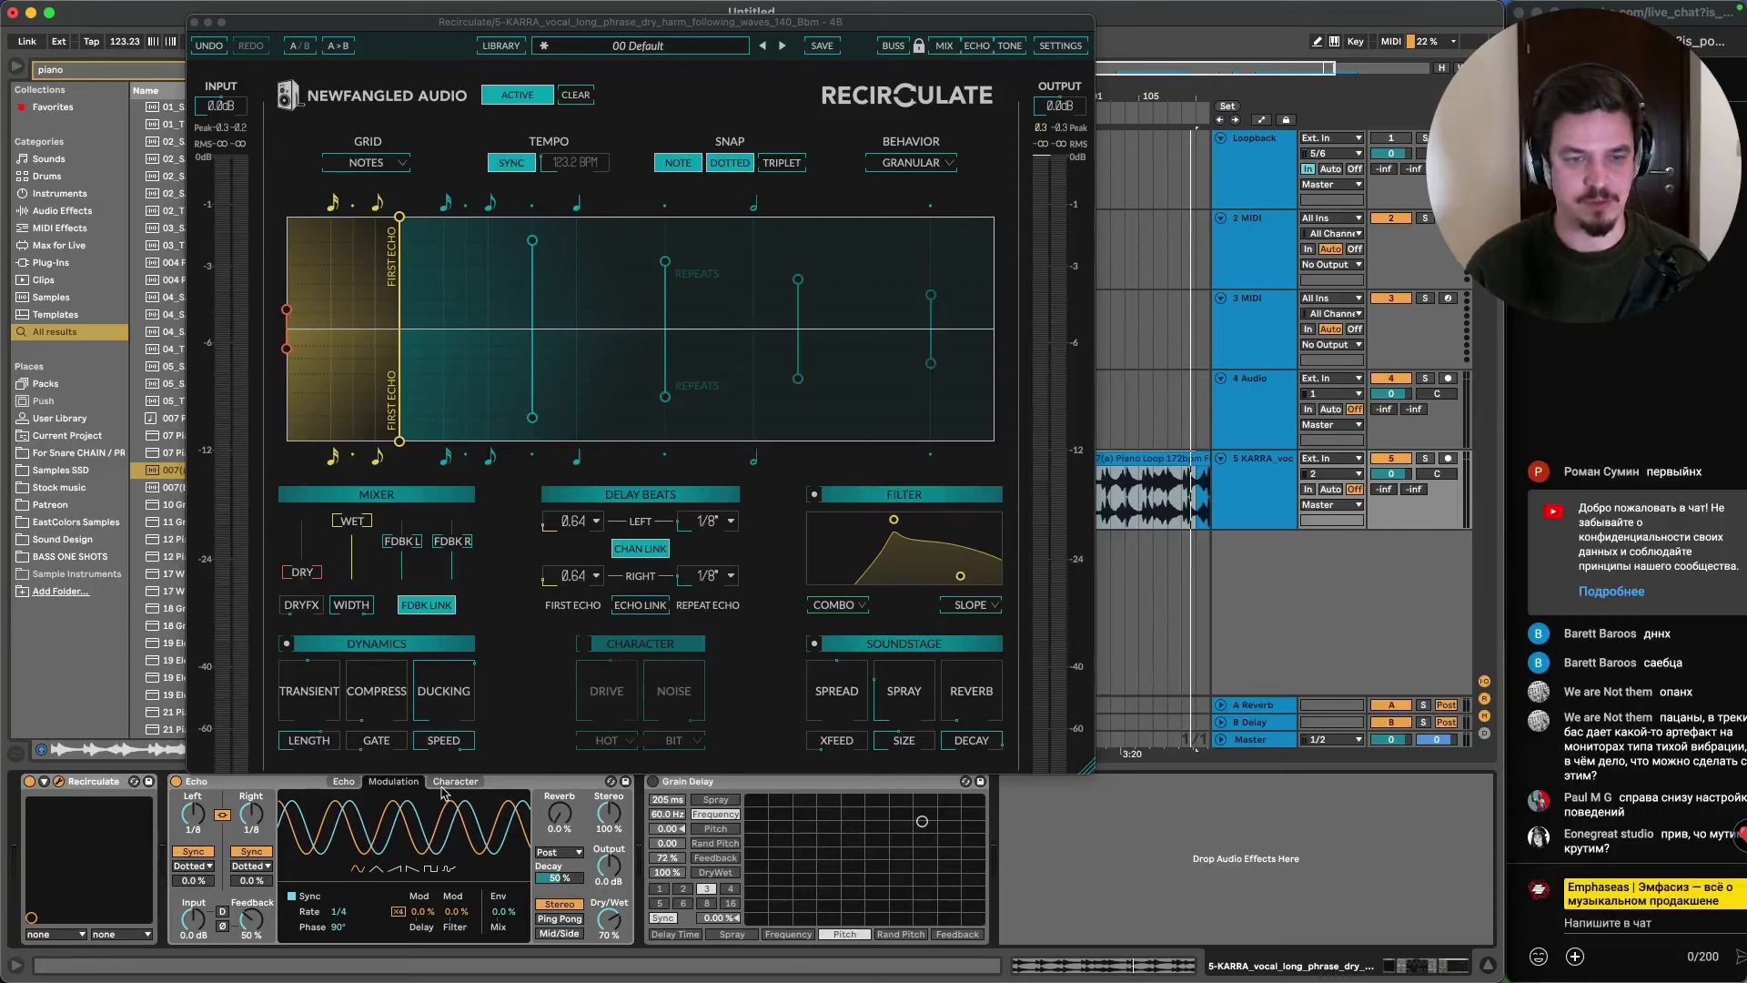
left_click(344, 782)
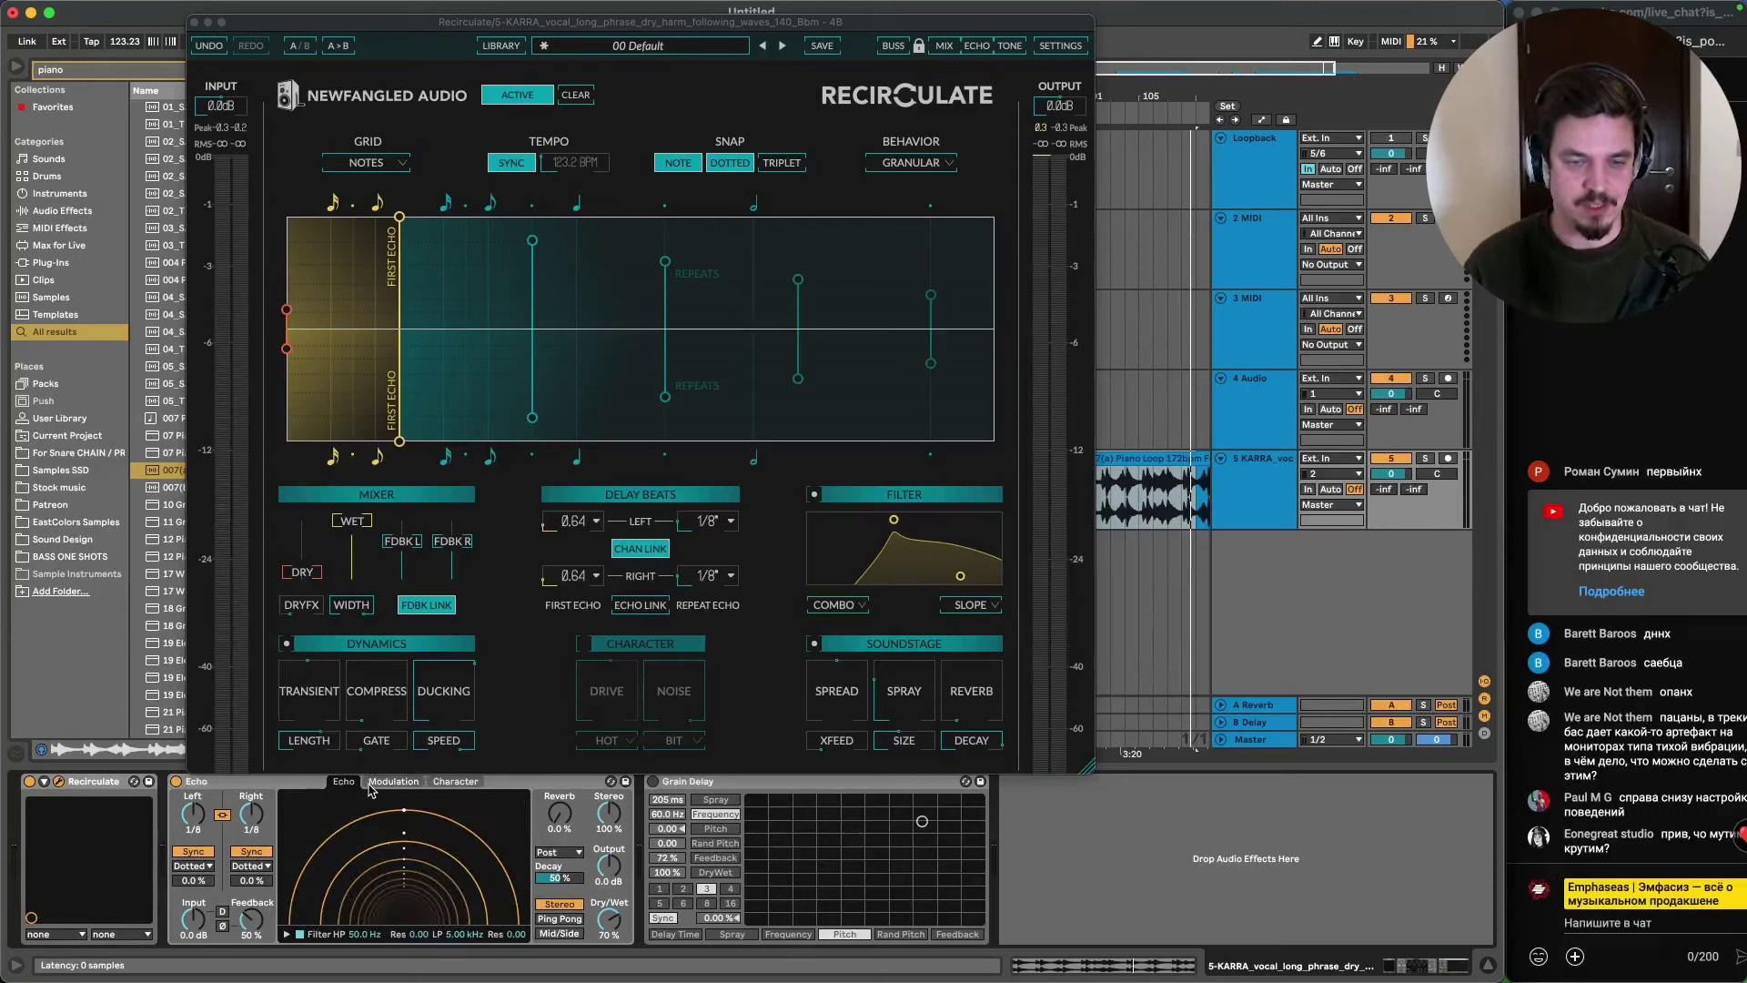
left_click(378, 783)
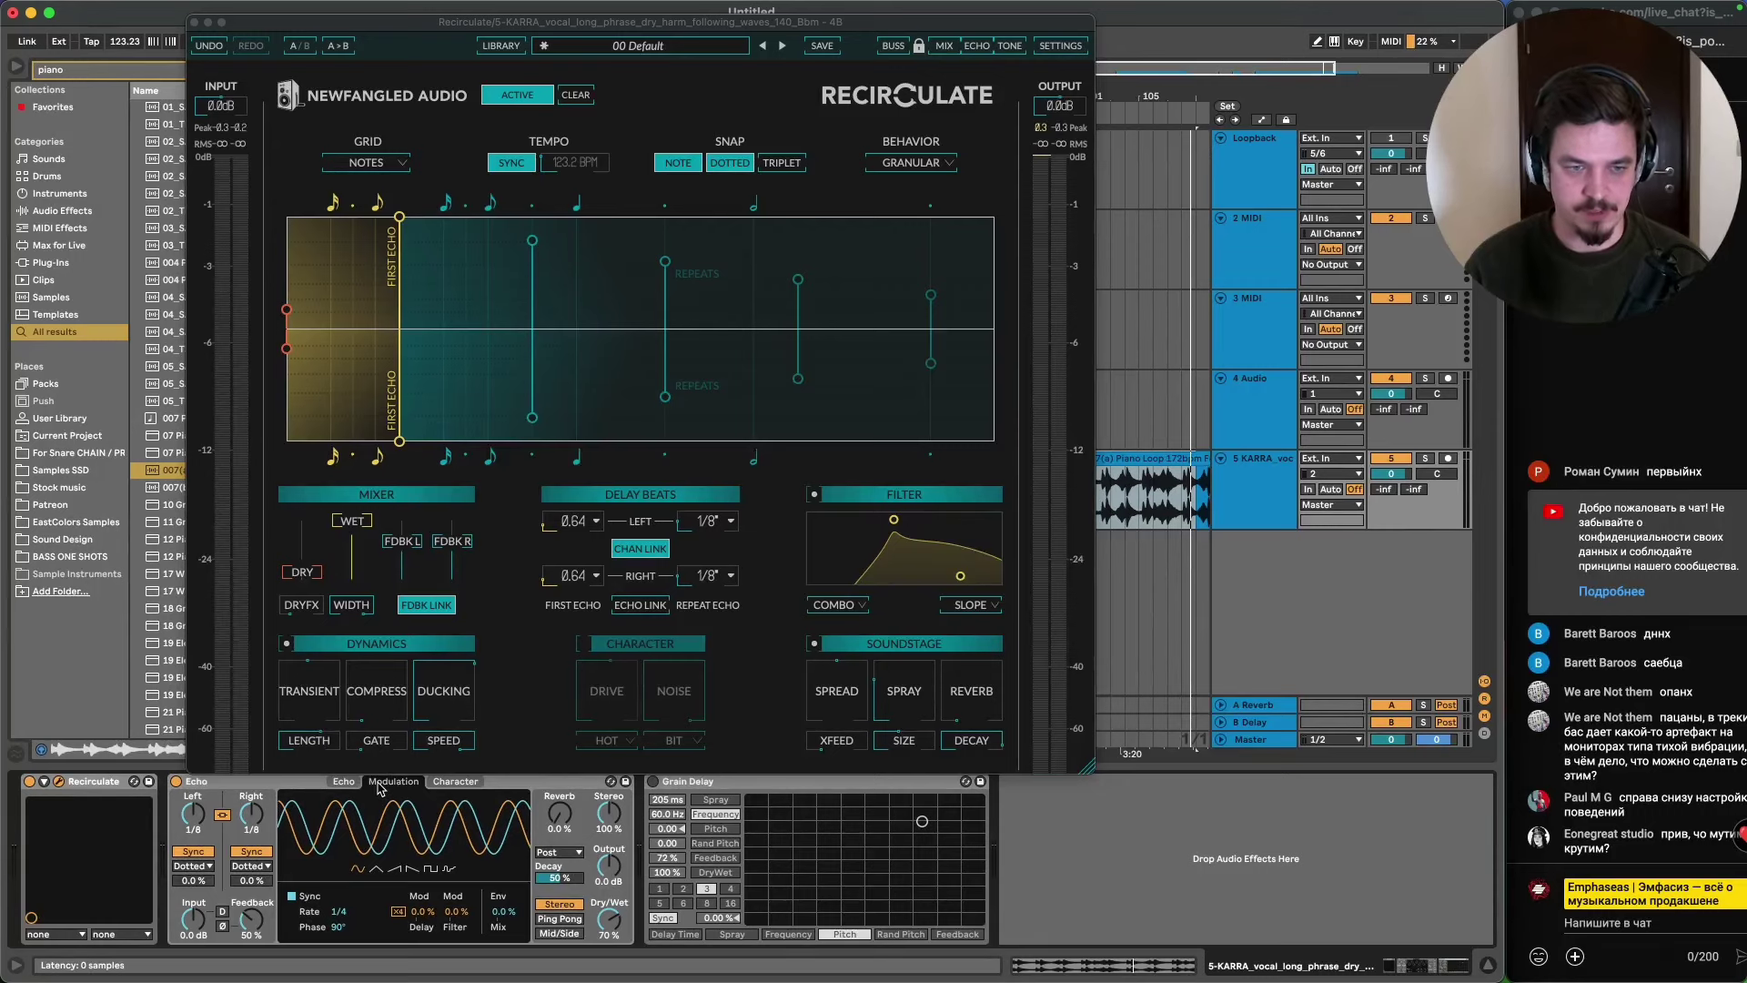
left_click(451, 782)
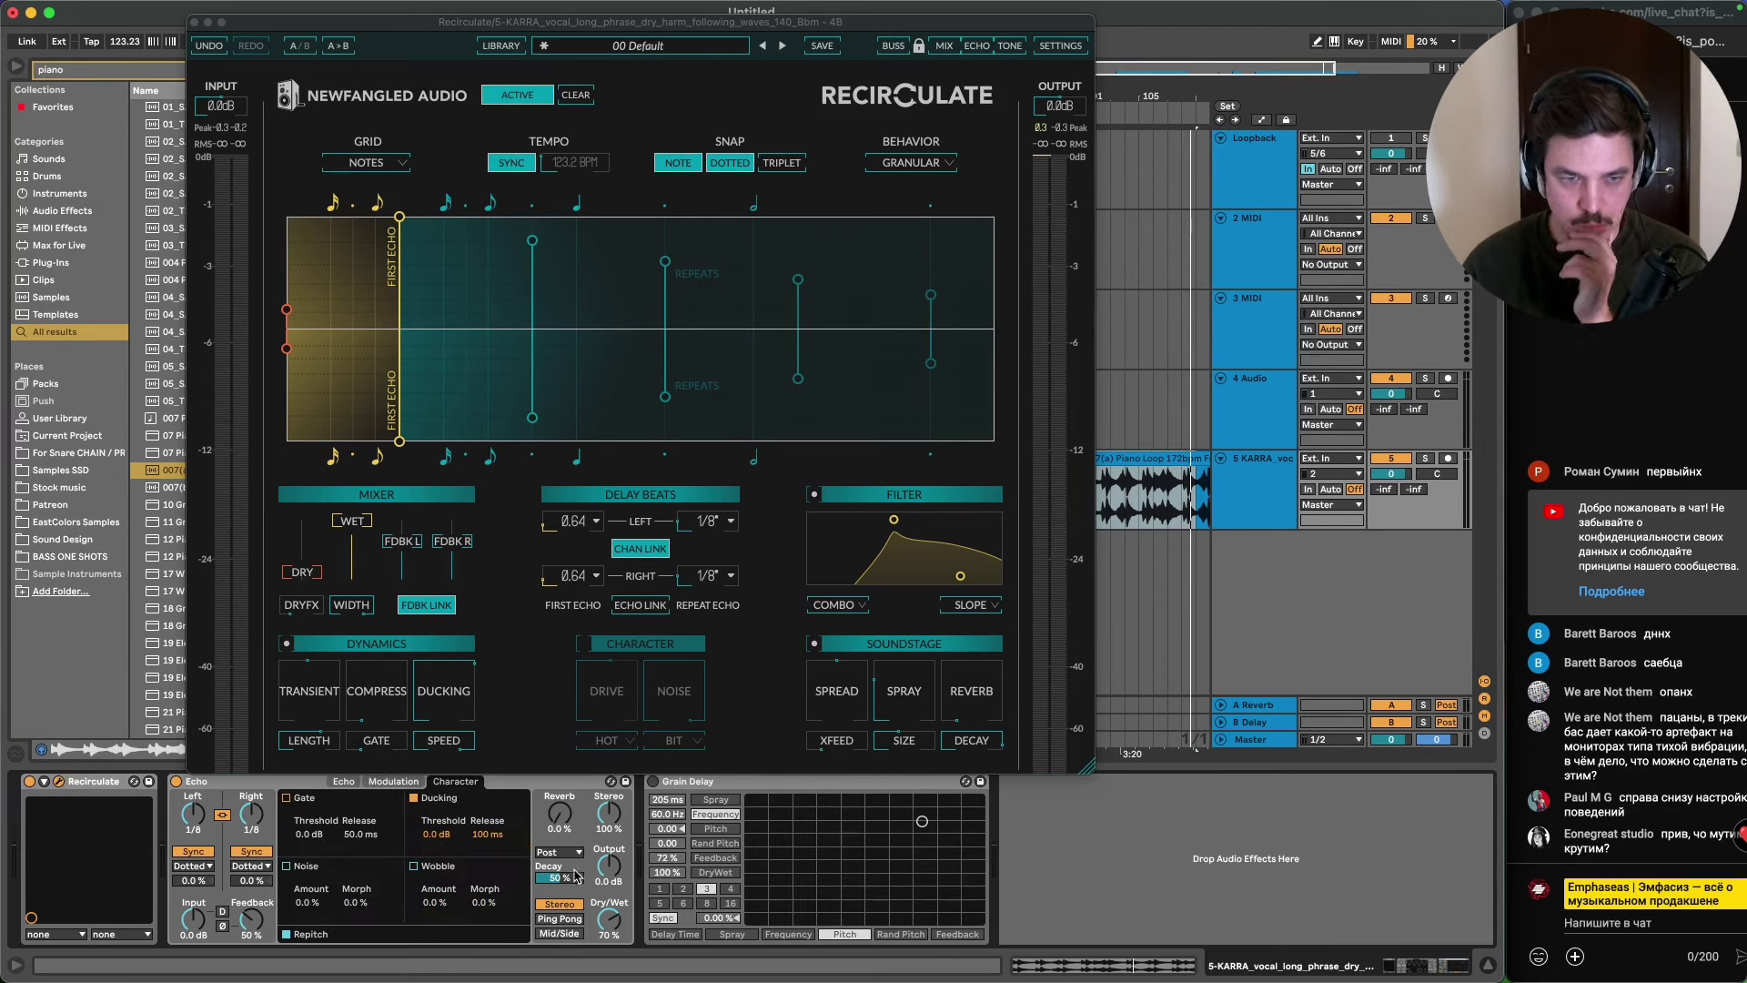
left_click(393, 783)
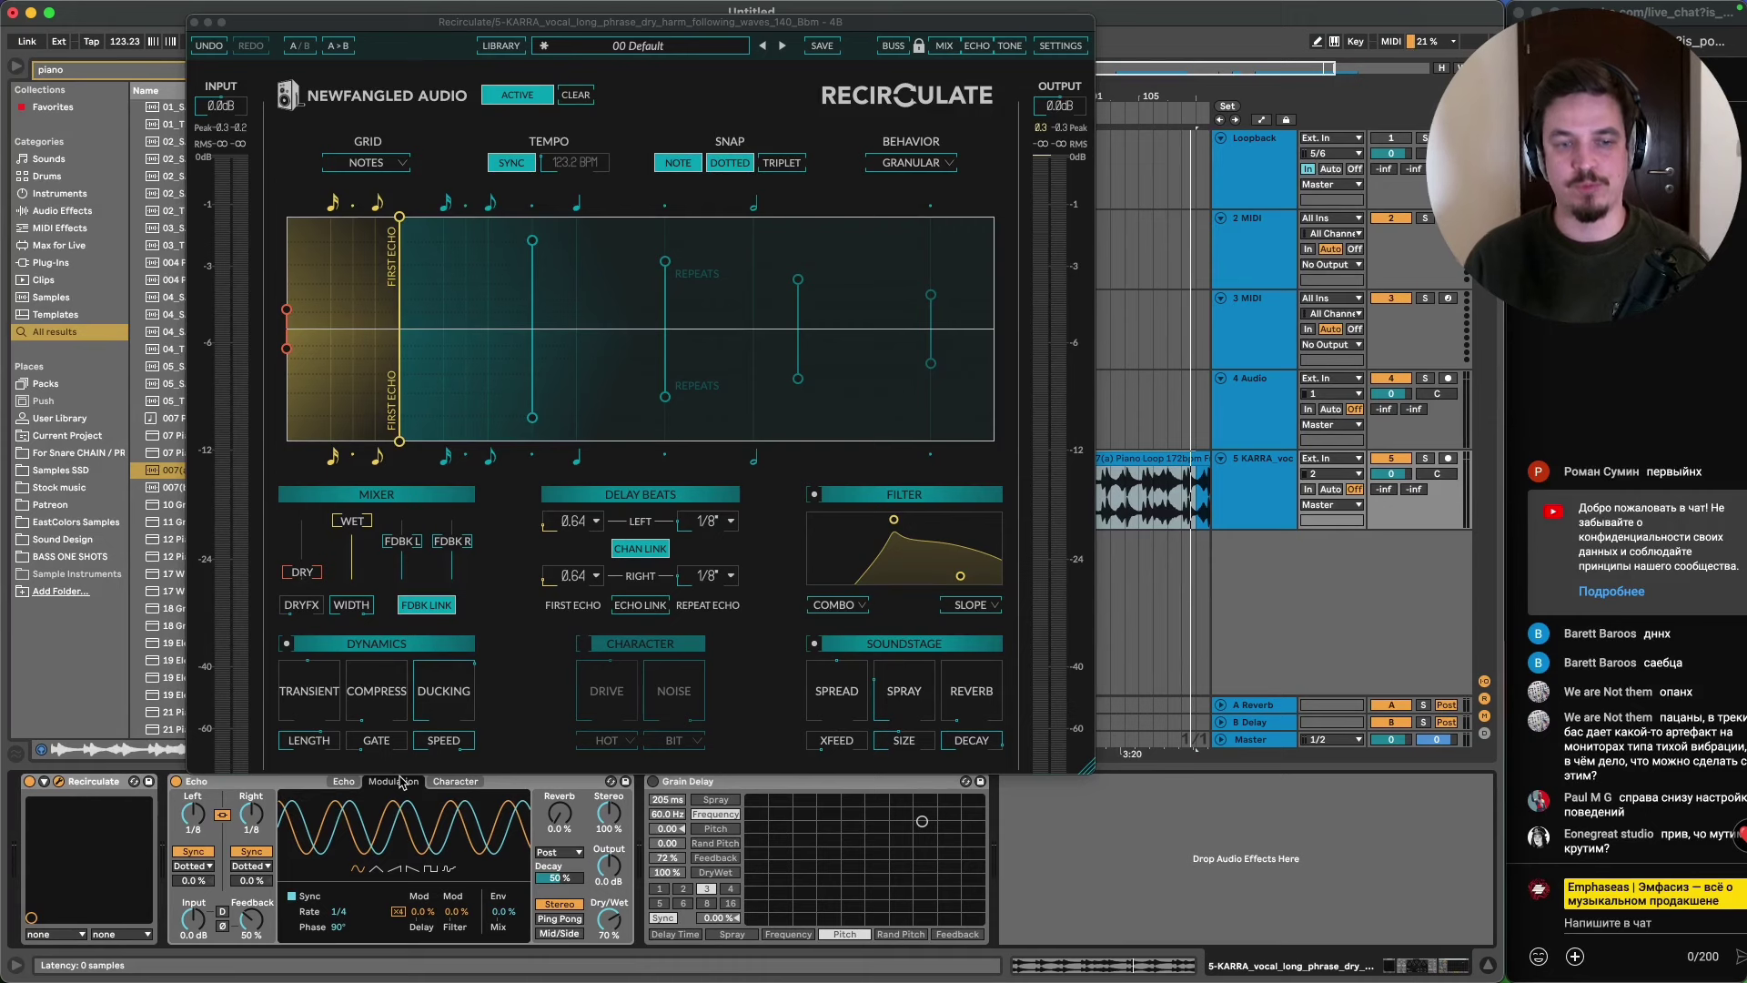
left_click(228, 788)
left_click(177, 782)
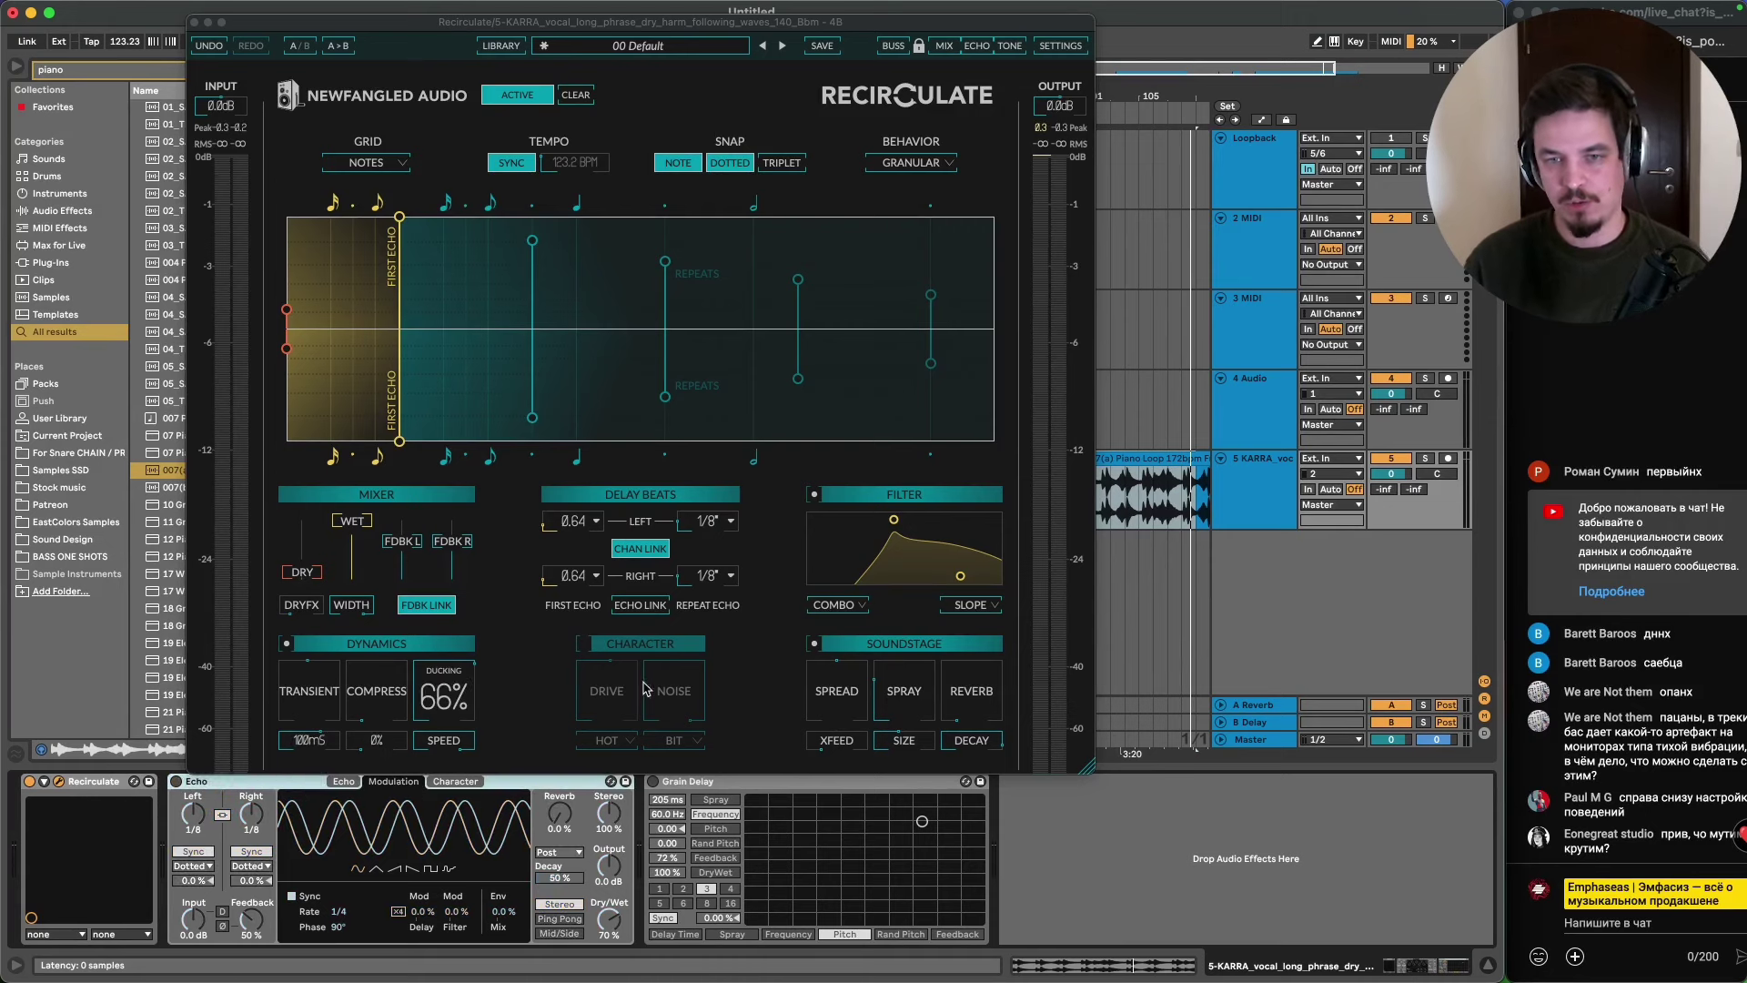
- Insert the Delay audio effect between Echo and Grain Delay and set its filter to 1.89 kHz with width 4.41
left_click_drag(309, 24, 547, 30)
left_click(333, 70)
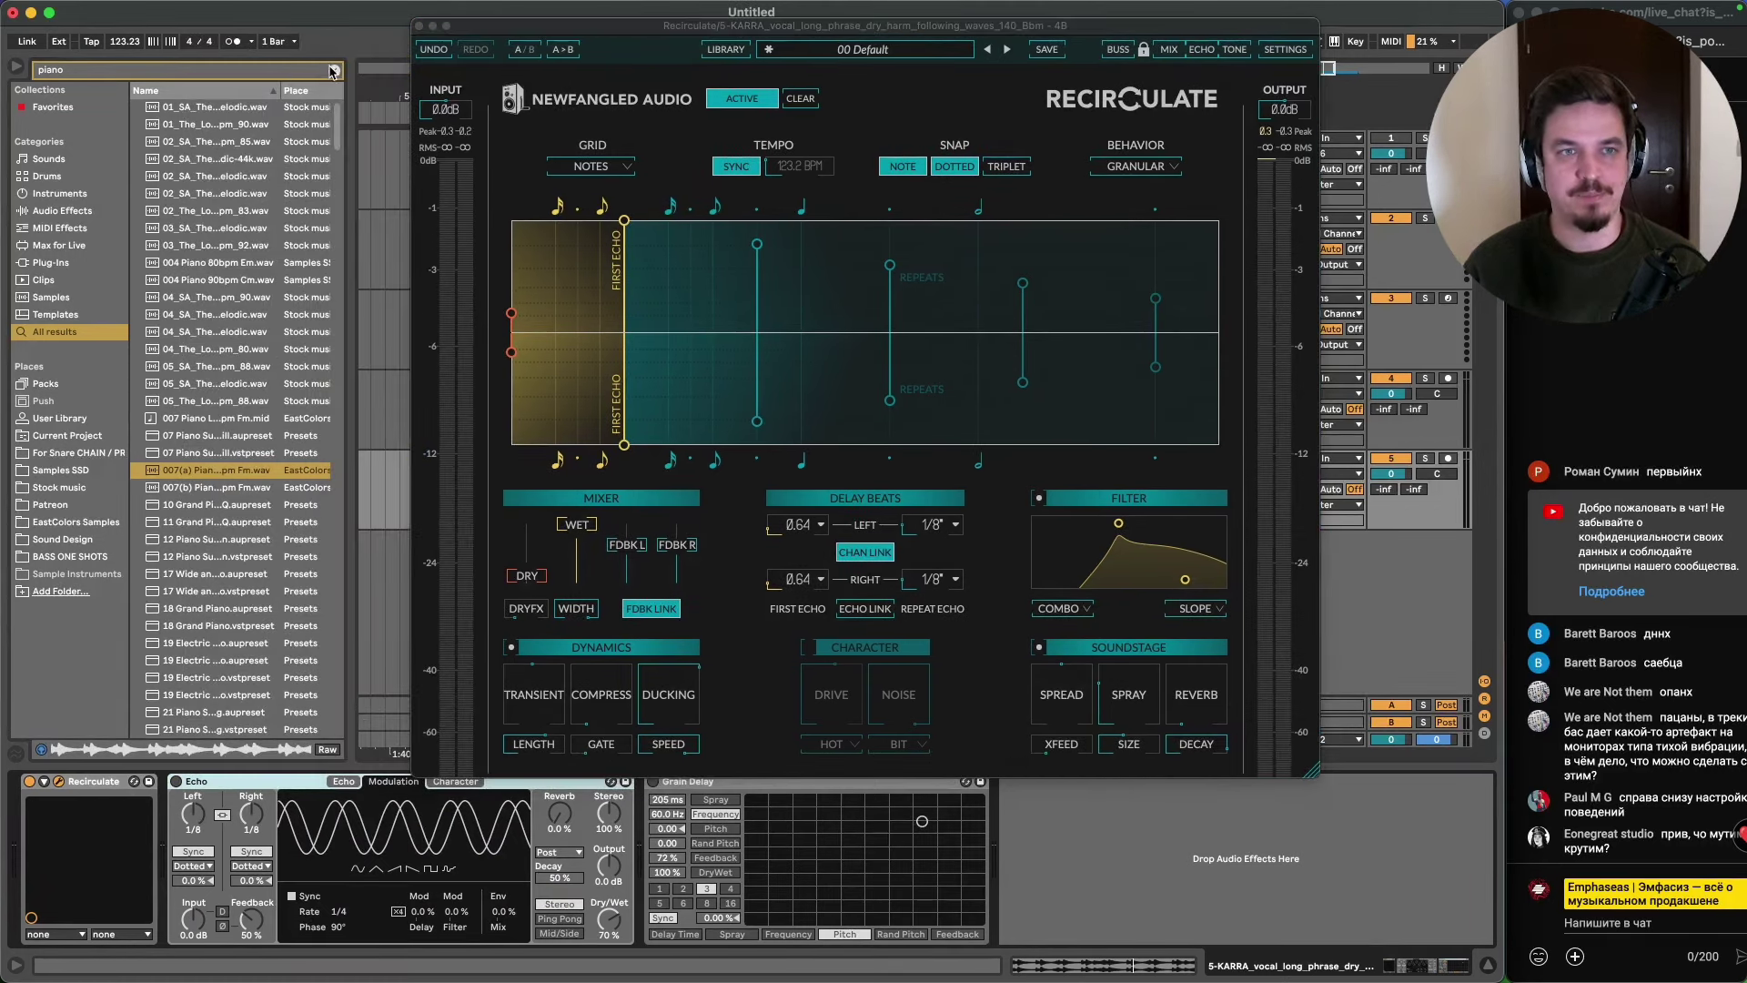
left_click(91, 210)
left_click_drag(191, 148, 576, 849)
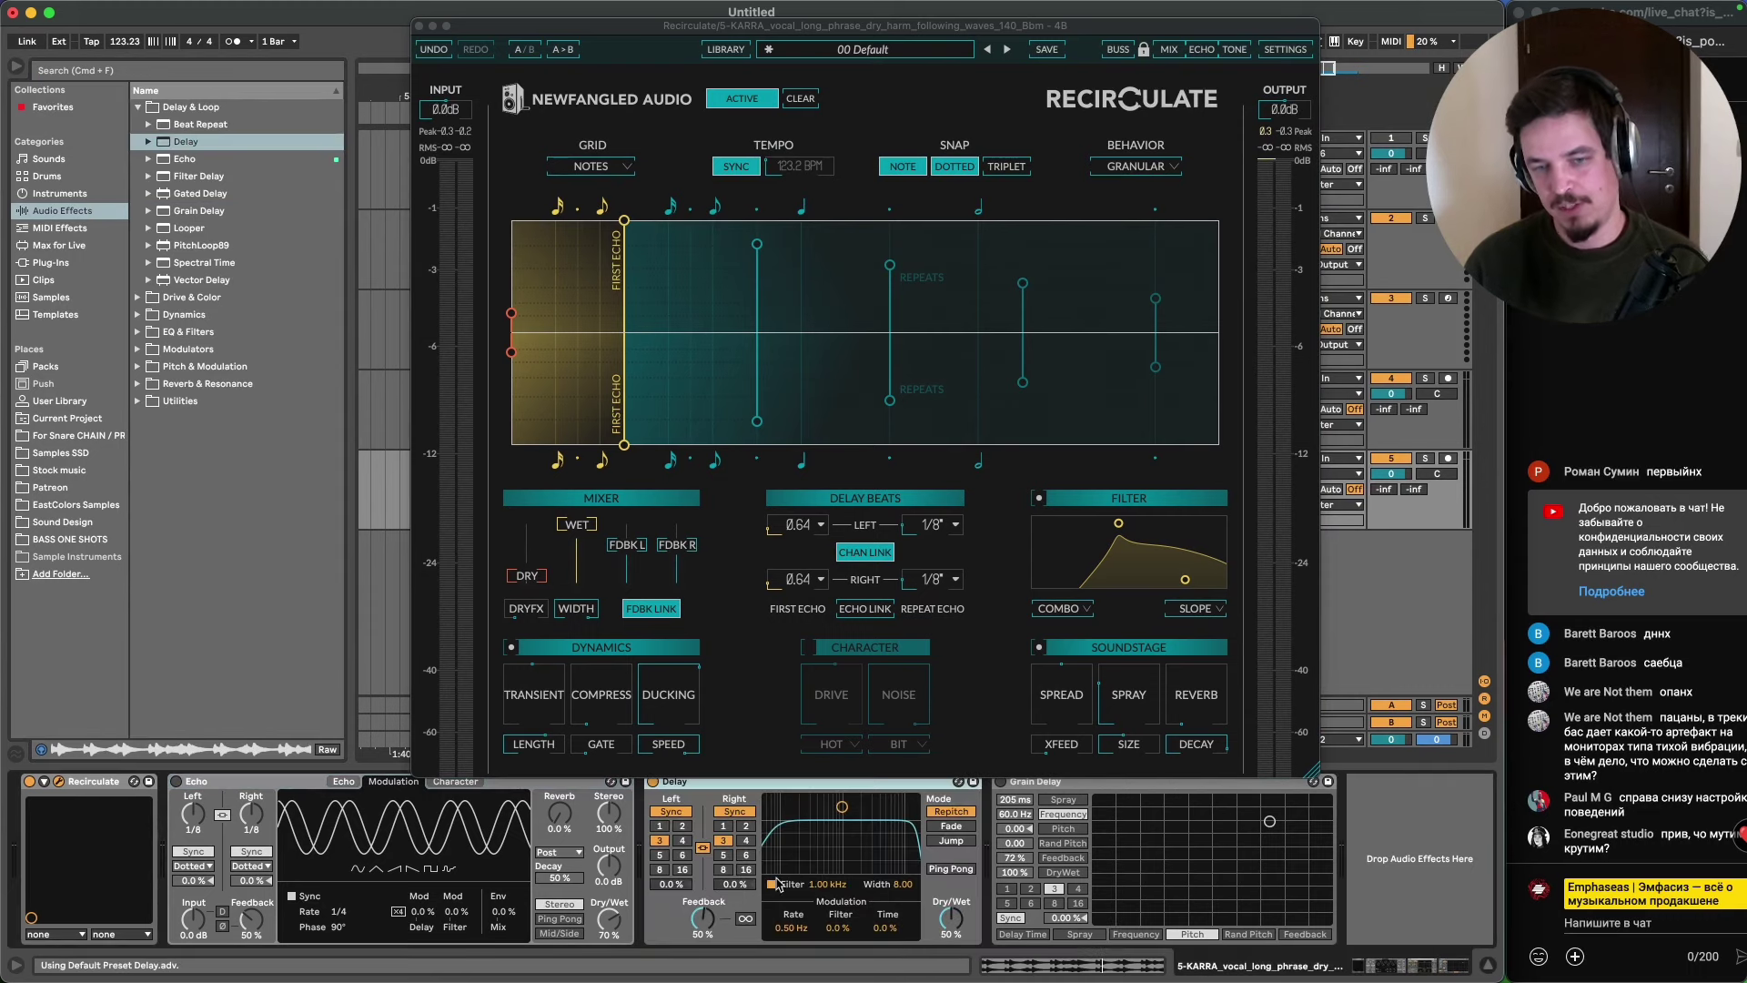
left_click_drag(793, 833, 898, 769)
- Set Recirculate's low filter to Reso, raise its node into a resonant peak, and bypass the Delay device
left_click_drag(1121, 530, 1058, 565)
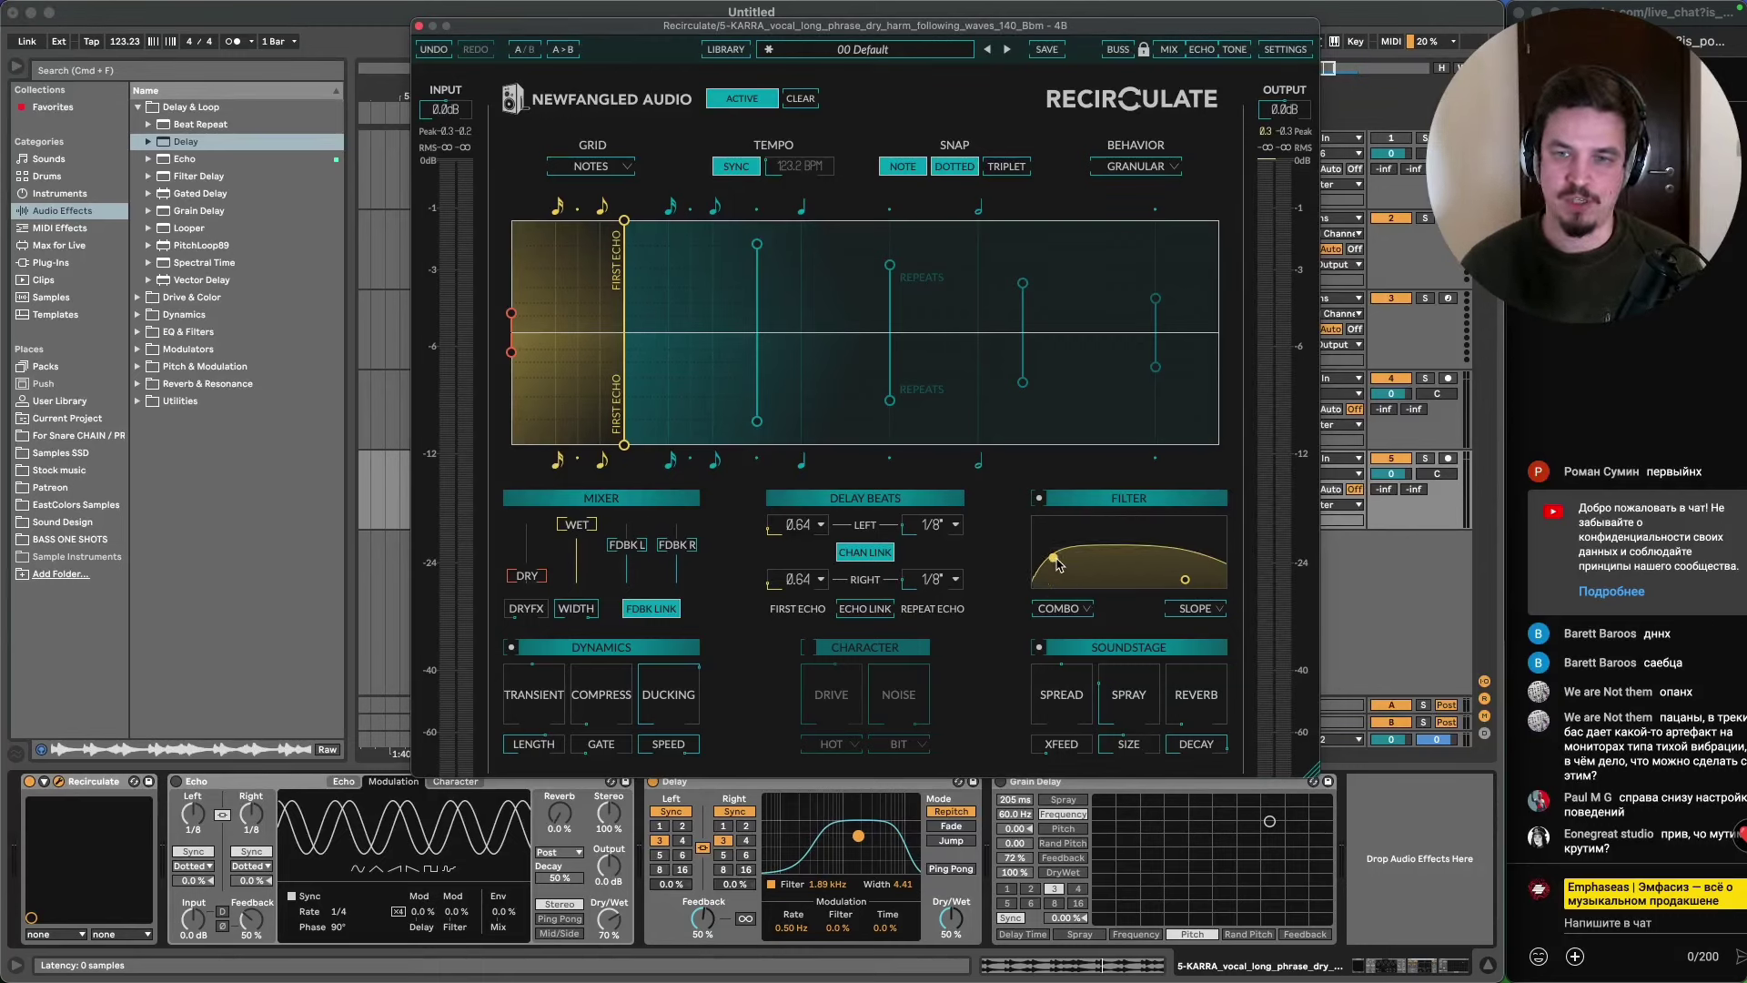
left_click(1083, 608)
left_click(1085, 639)
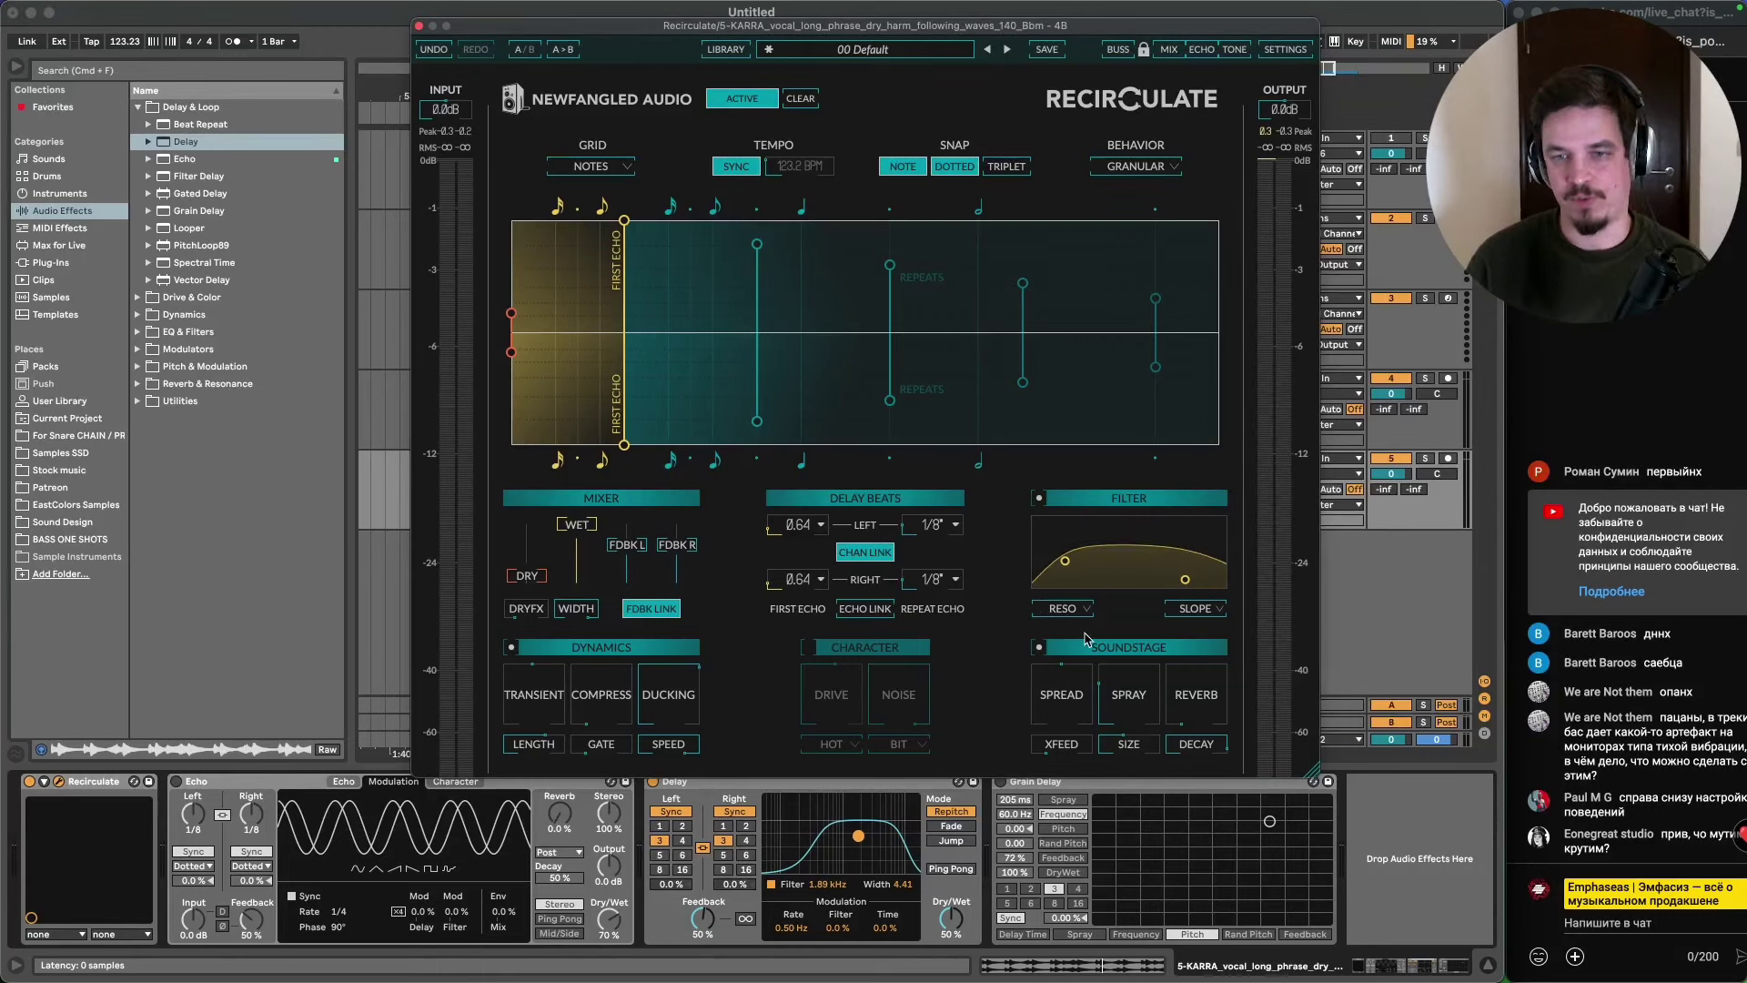
left_click_drag(1071, 569, 1145, 526)
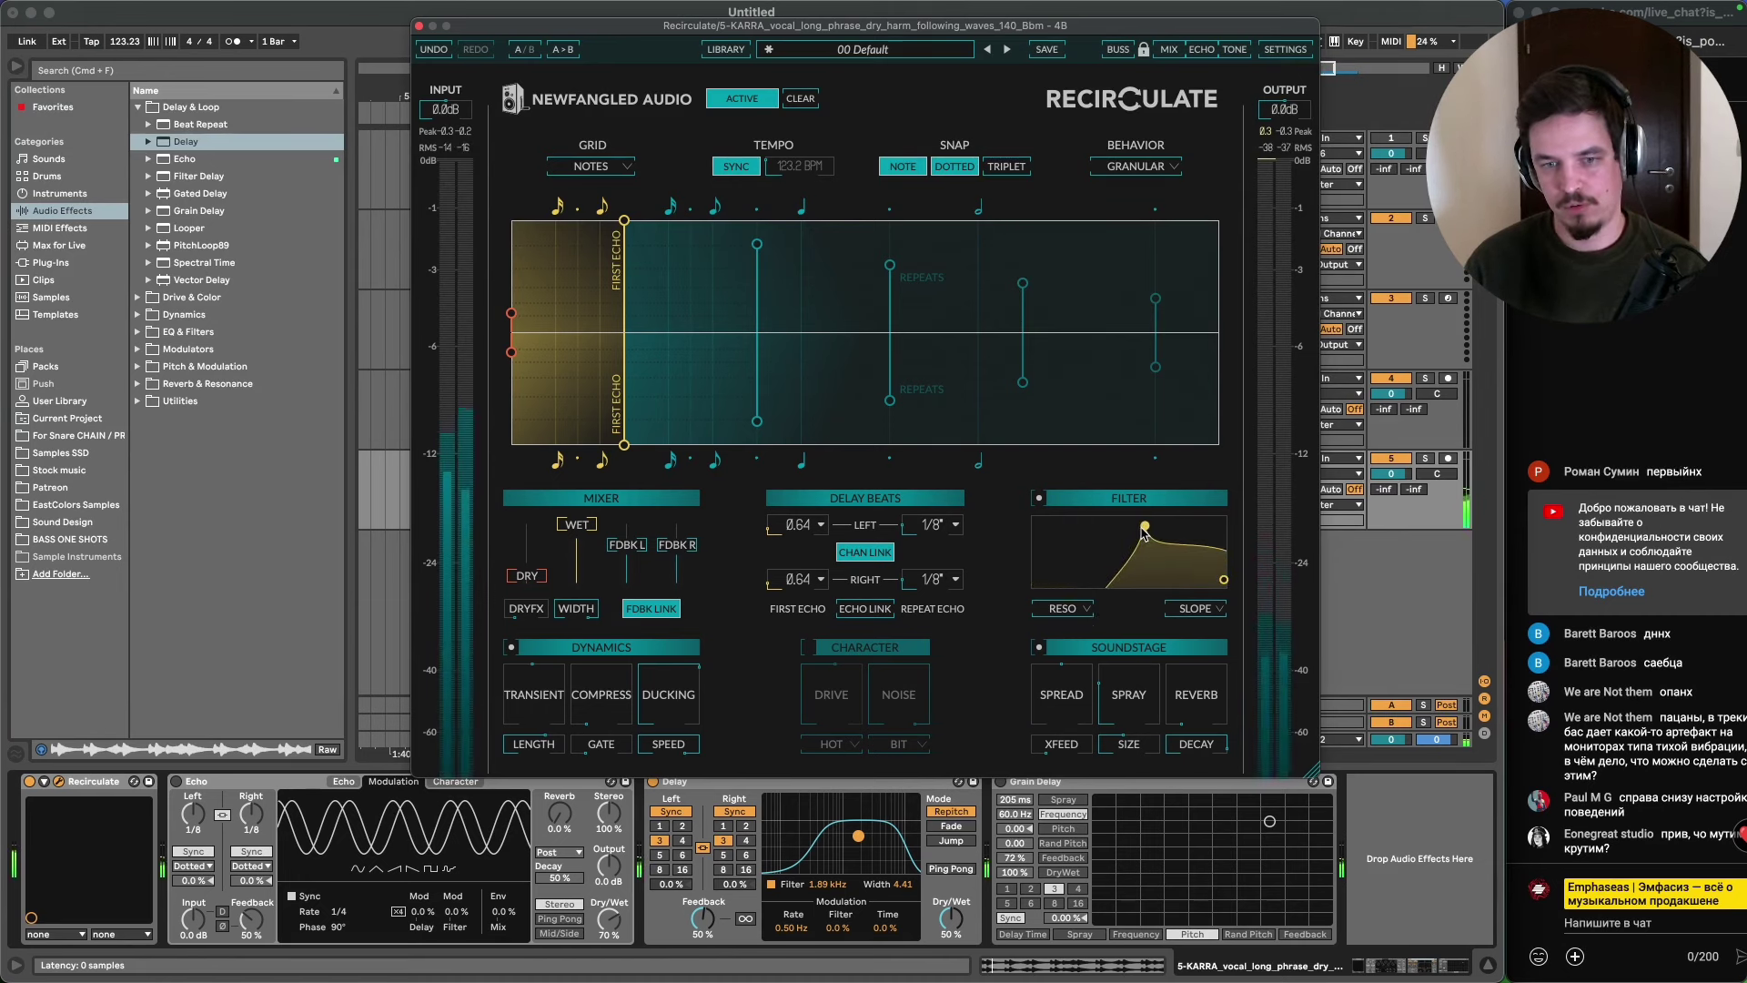
left_click(653, 781)
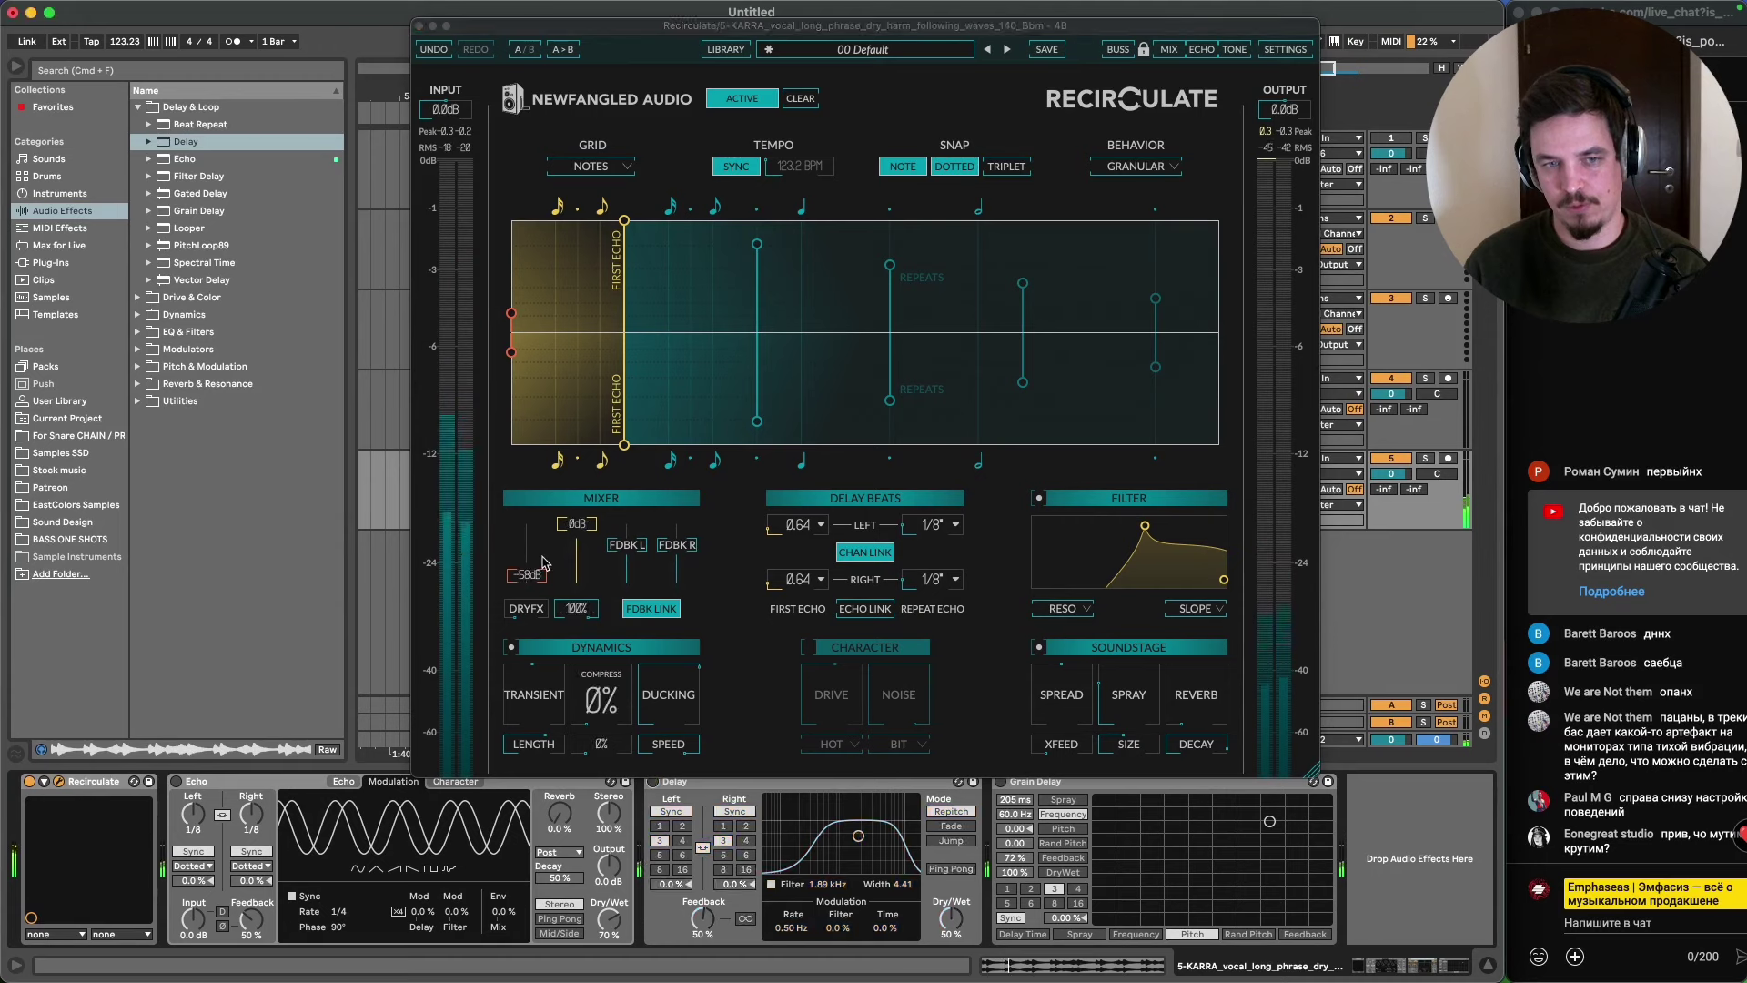
- Restore the Dry level to full and sweep the Reso node and the high Slope node toward lower frequencies
left_click_drag(512, 351, 546, 484)
left_click_drag(1145, 525, 1114, 519)
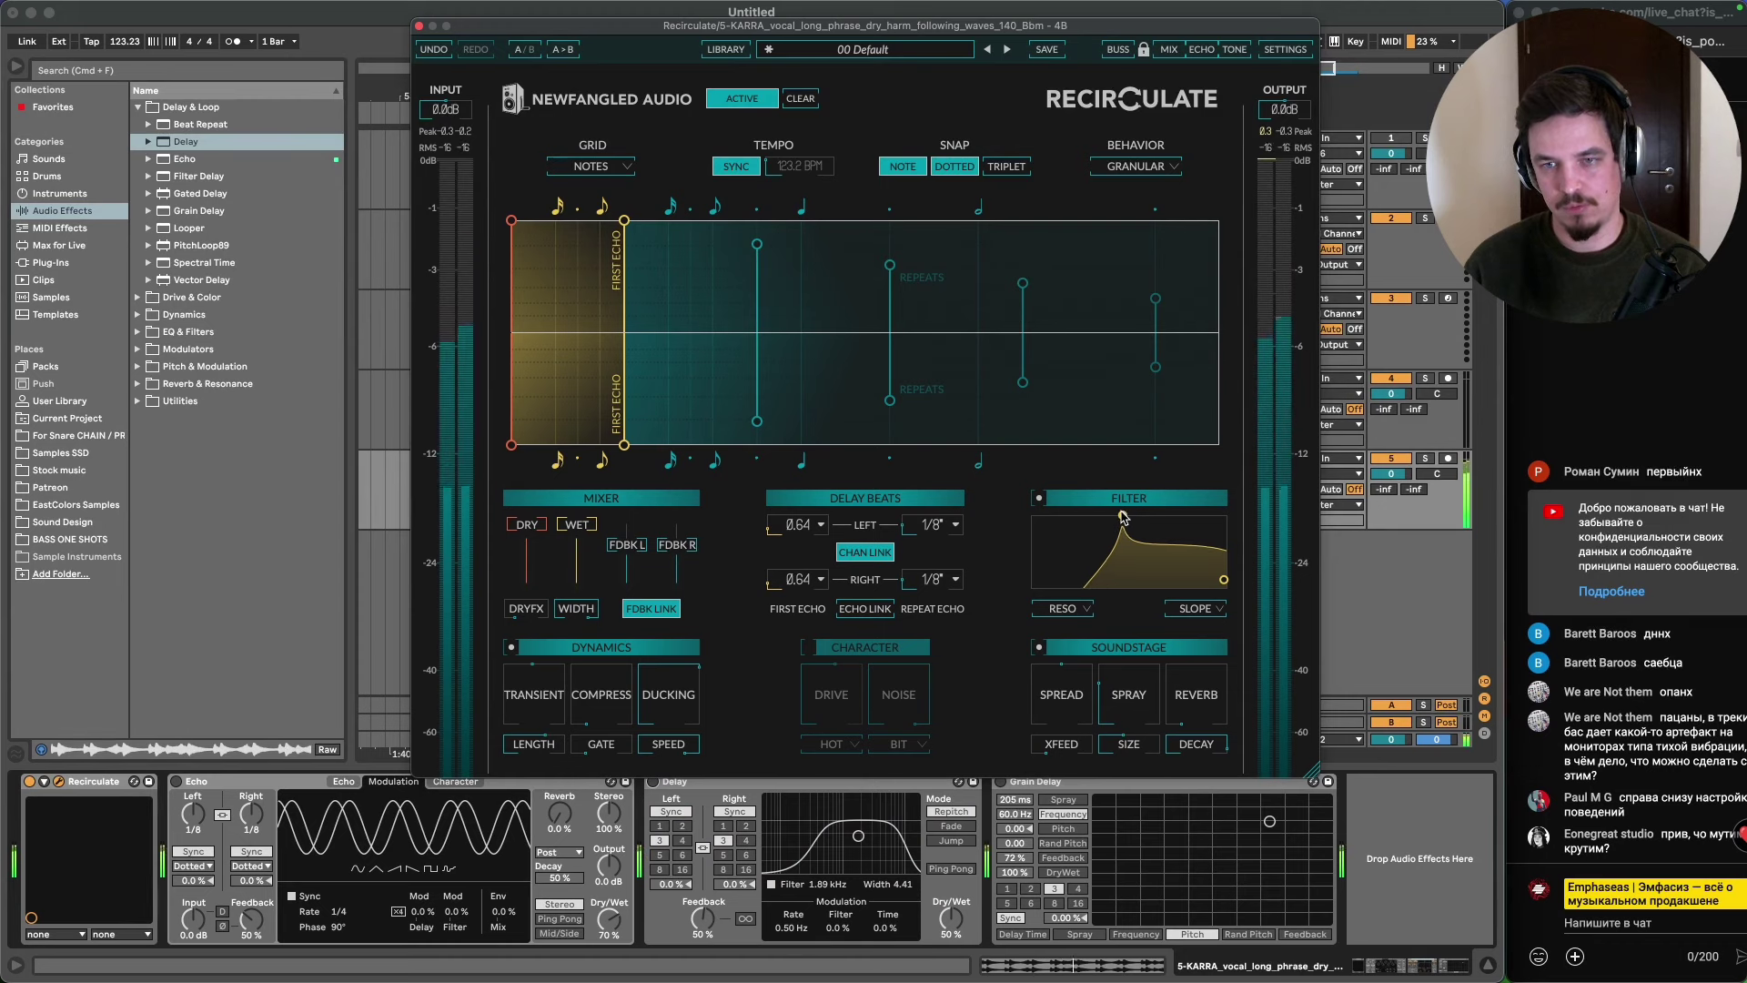
left_click(1195, 608)
left_click(1135, 617)
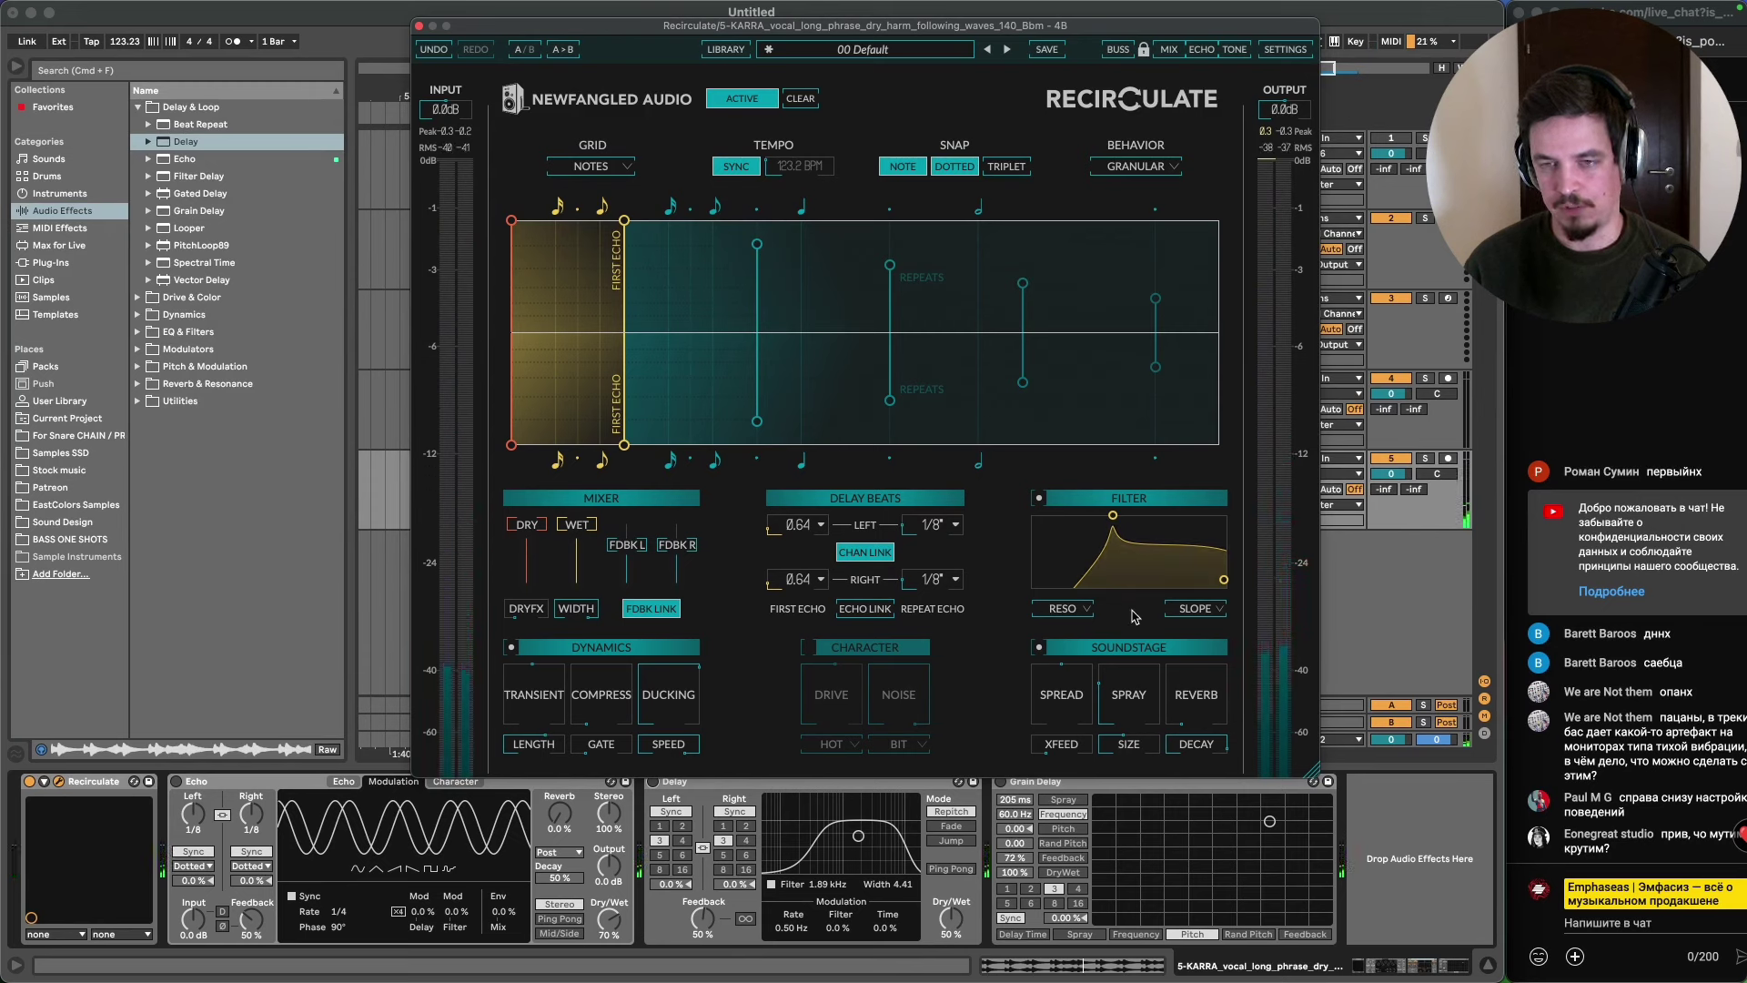
left_click_drag(1222, 585, 1201, 580)
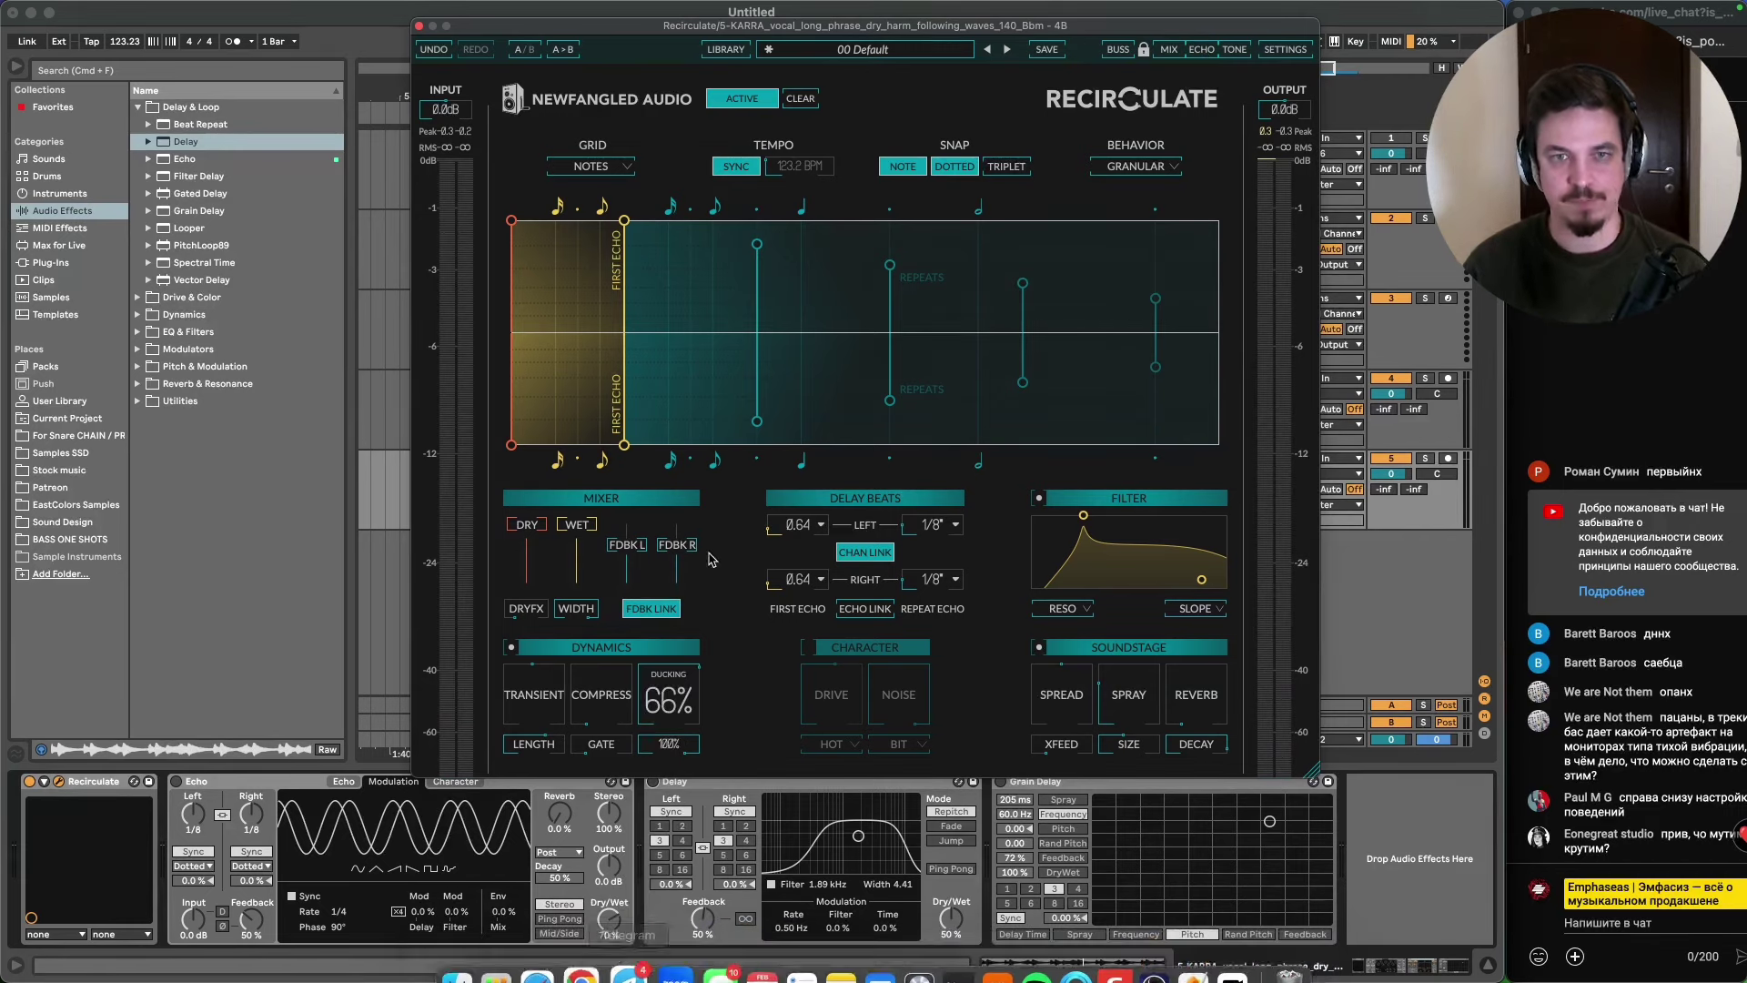
- Switch to the browser, look through the feature slides on the Recirculate product page, and return to Ableton Live
left_click(591, 951)
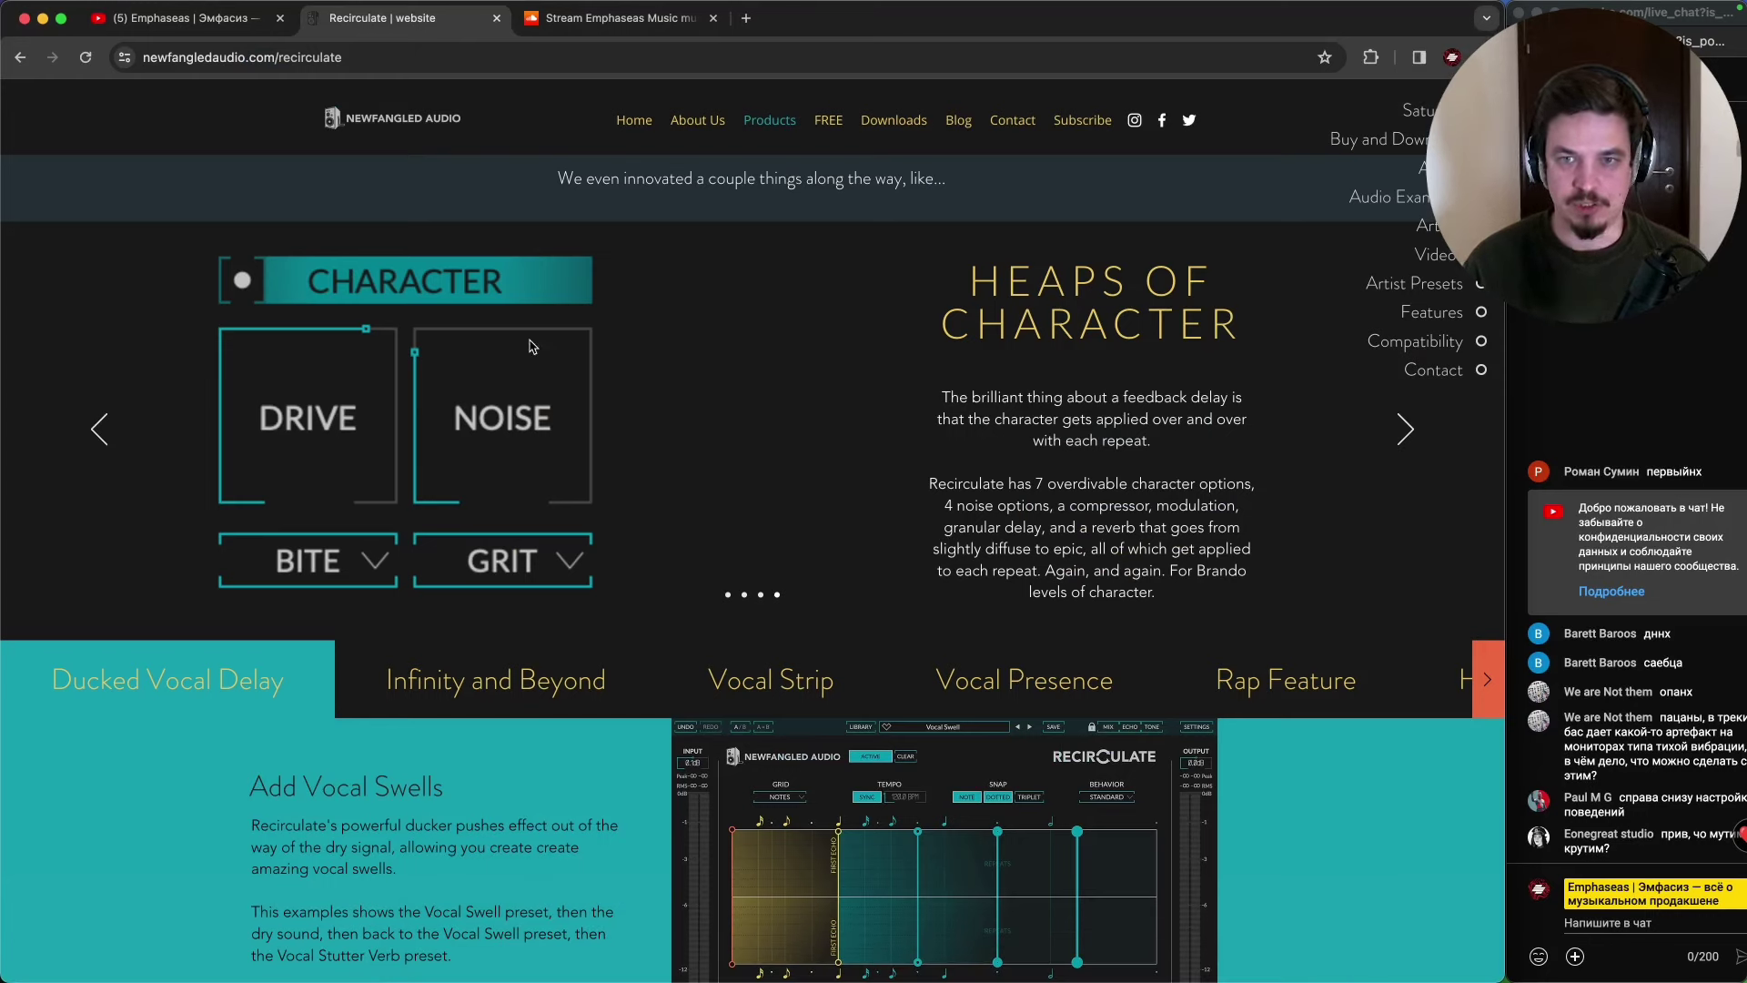
left_click(1411, 427)
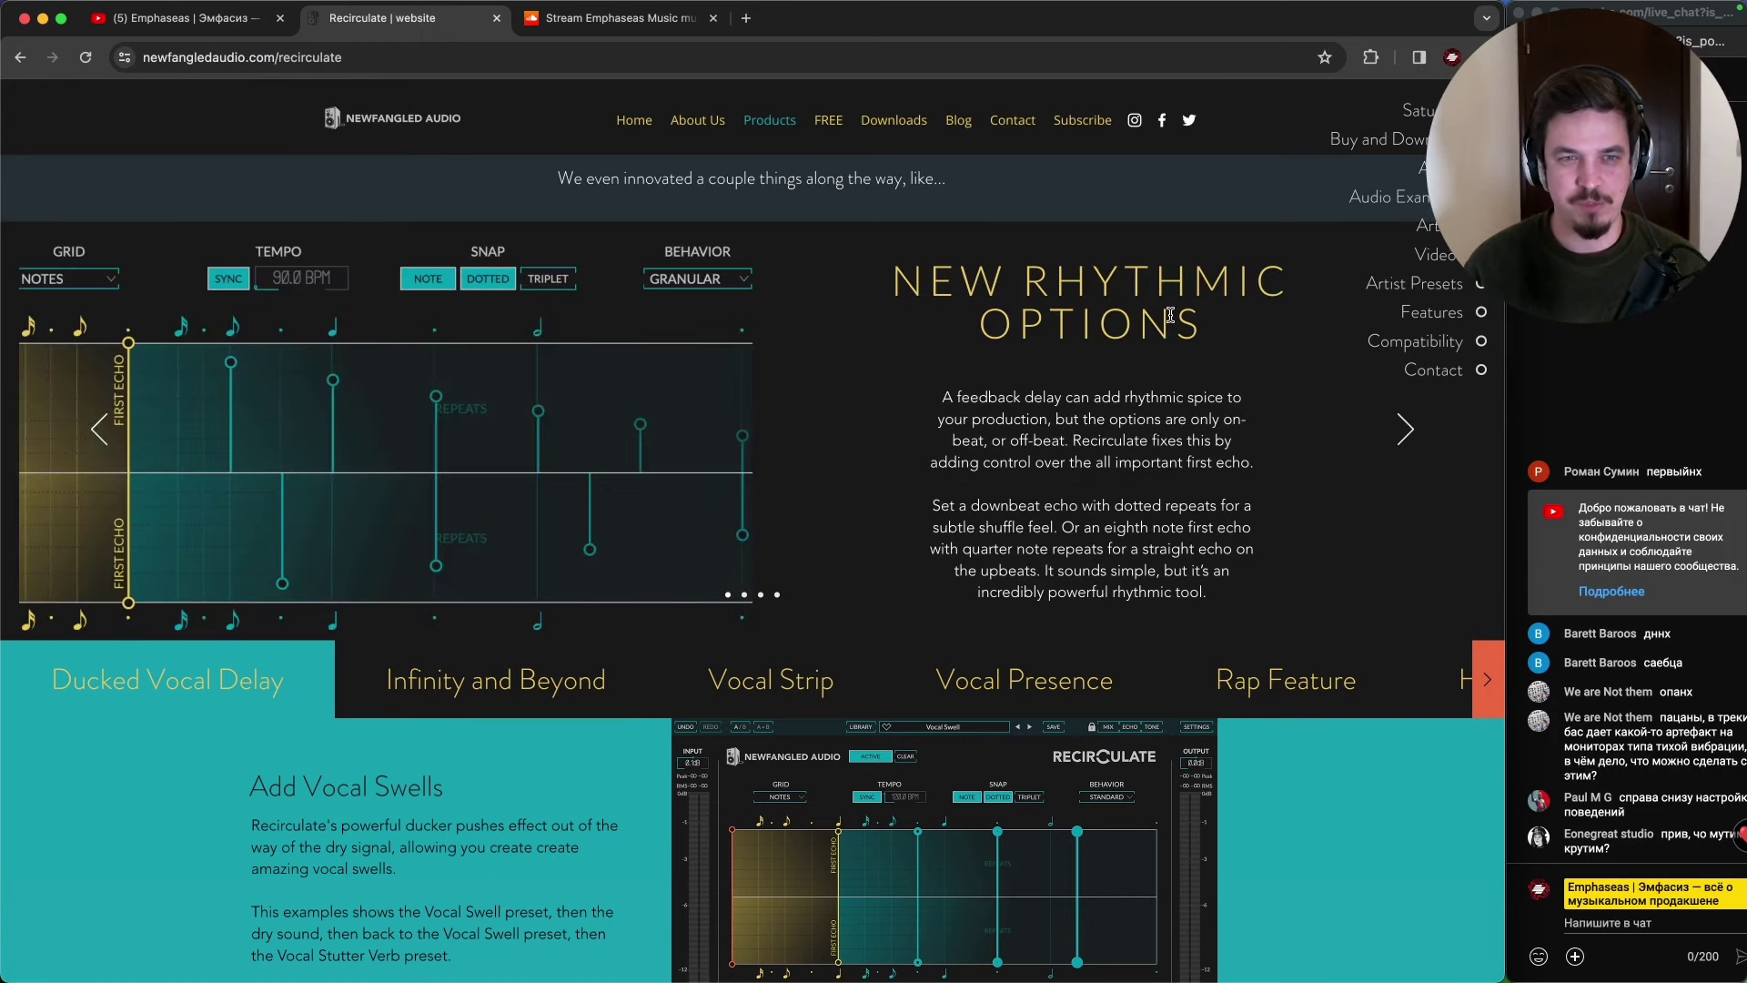
left_click(1411, 435)
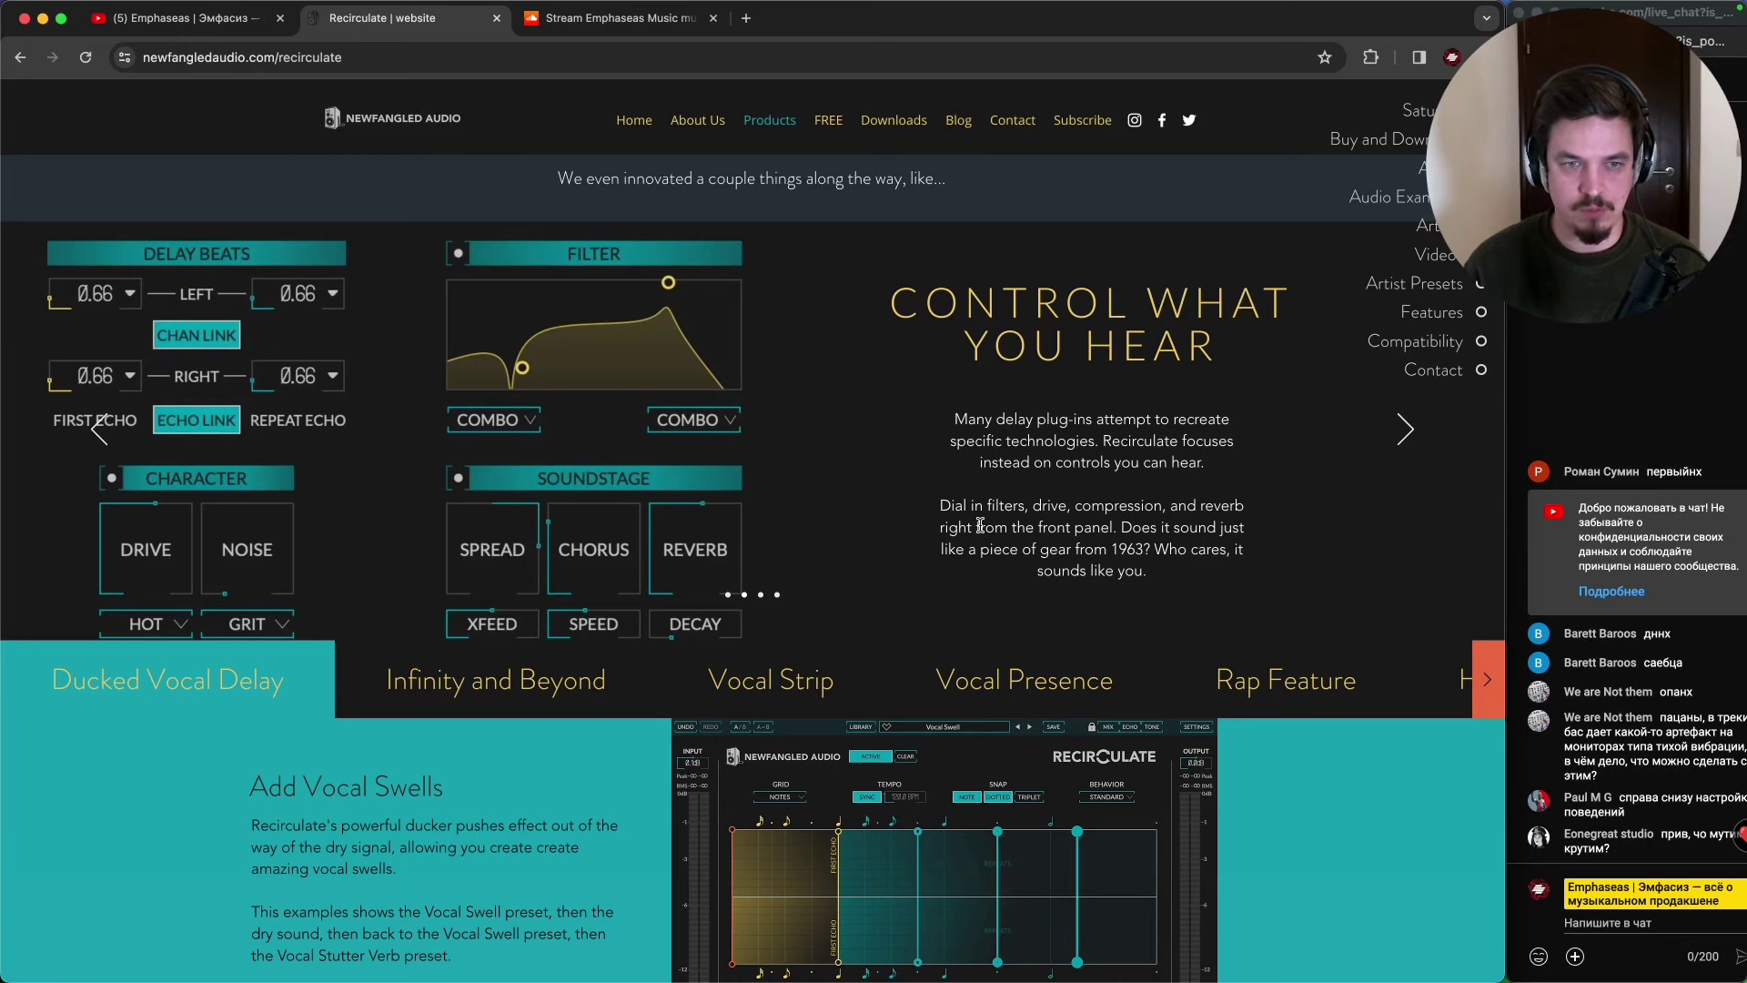
left_click(1403, 432)
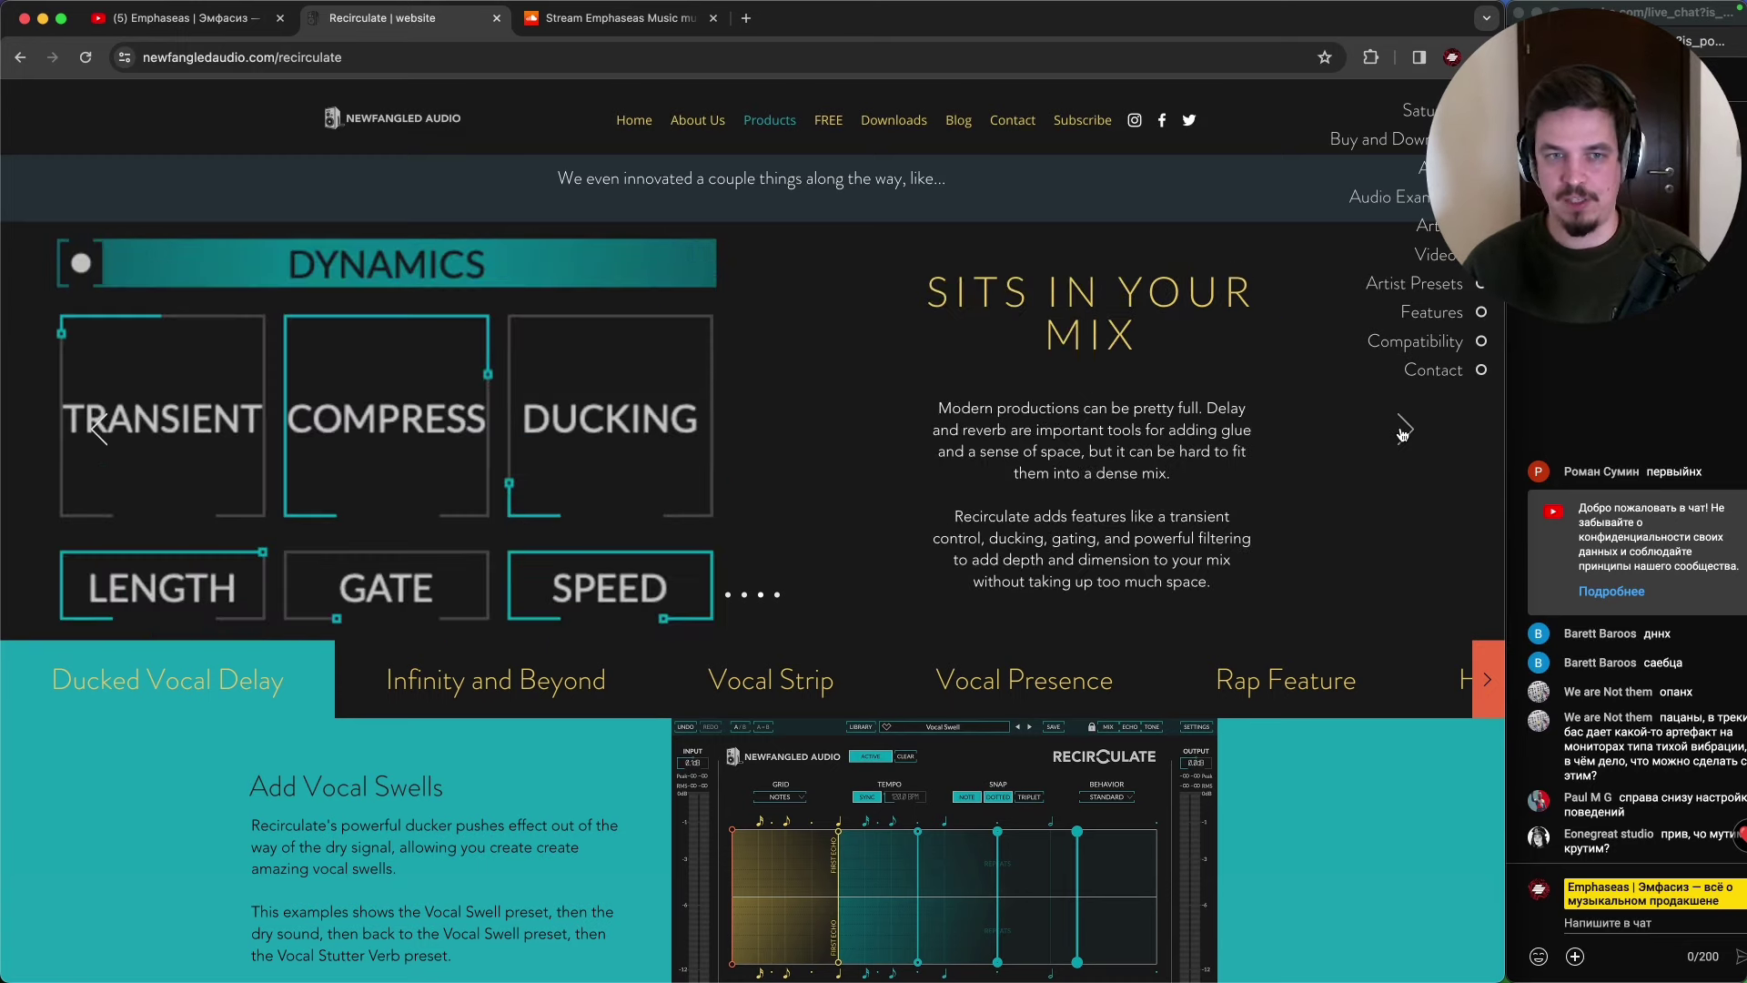
key("super+Tab")
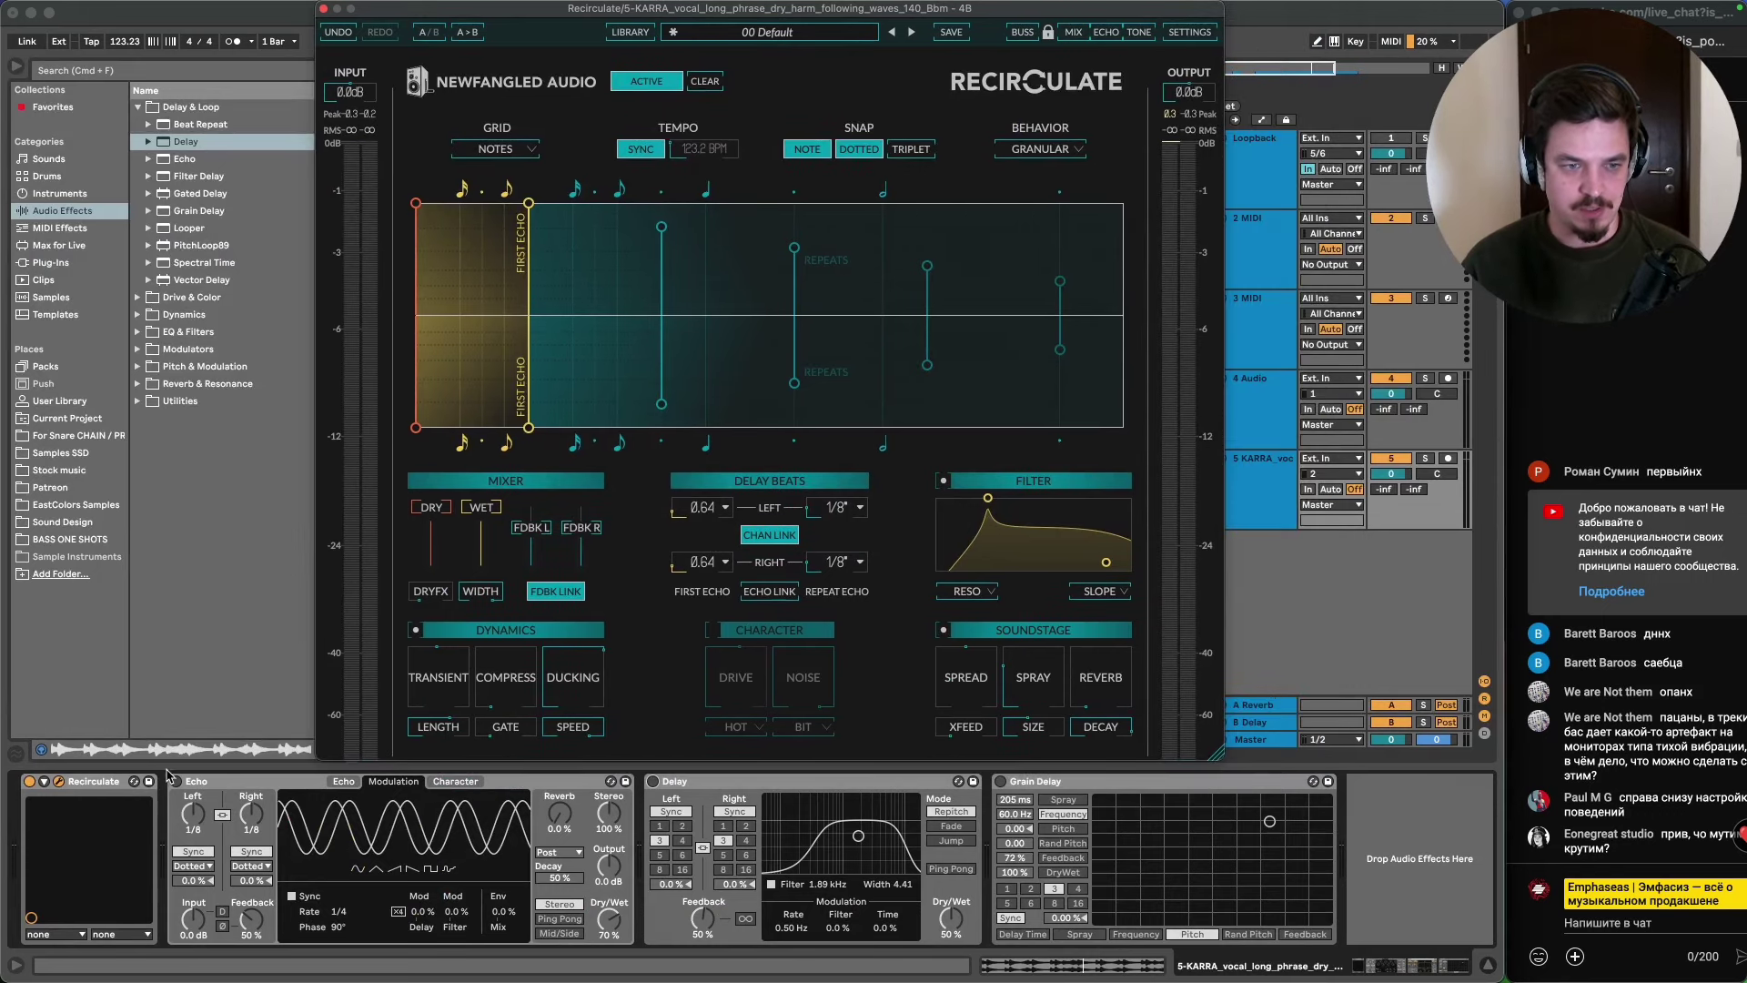
- Switch the Echo device on and delete the Delay and Grain Delay devices from the vocal track
left_click(176, 781)
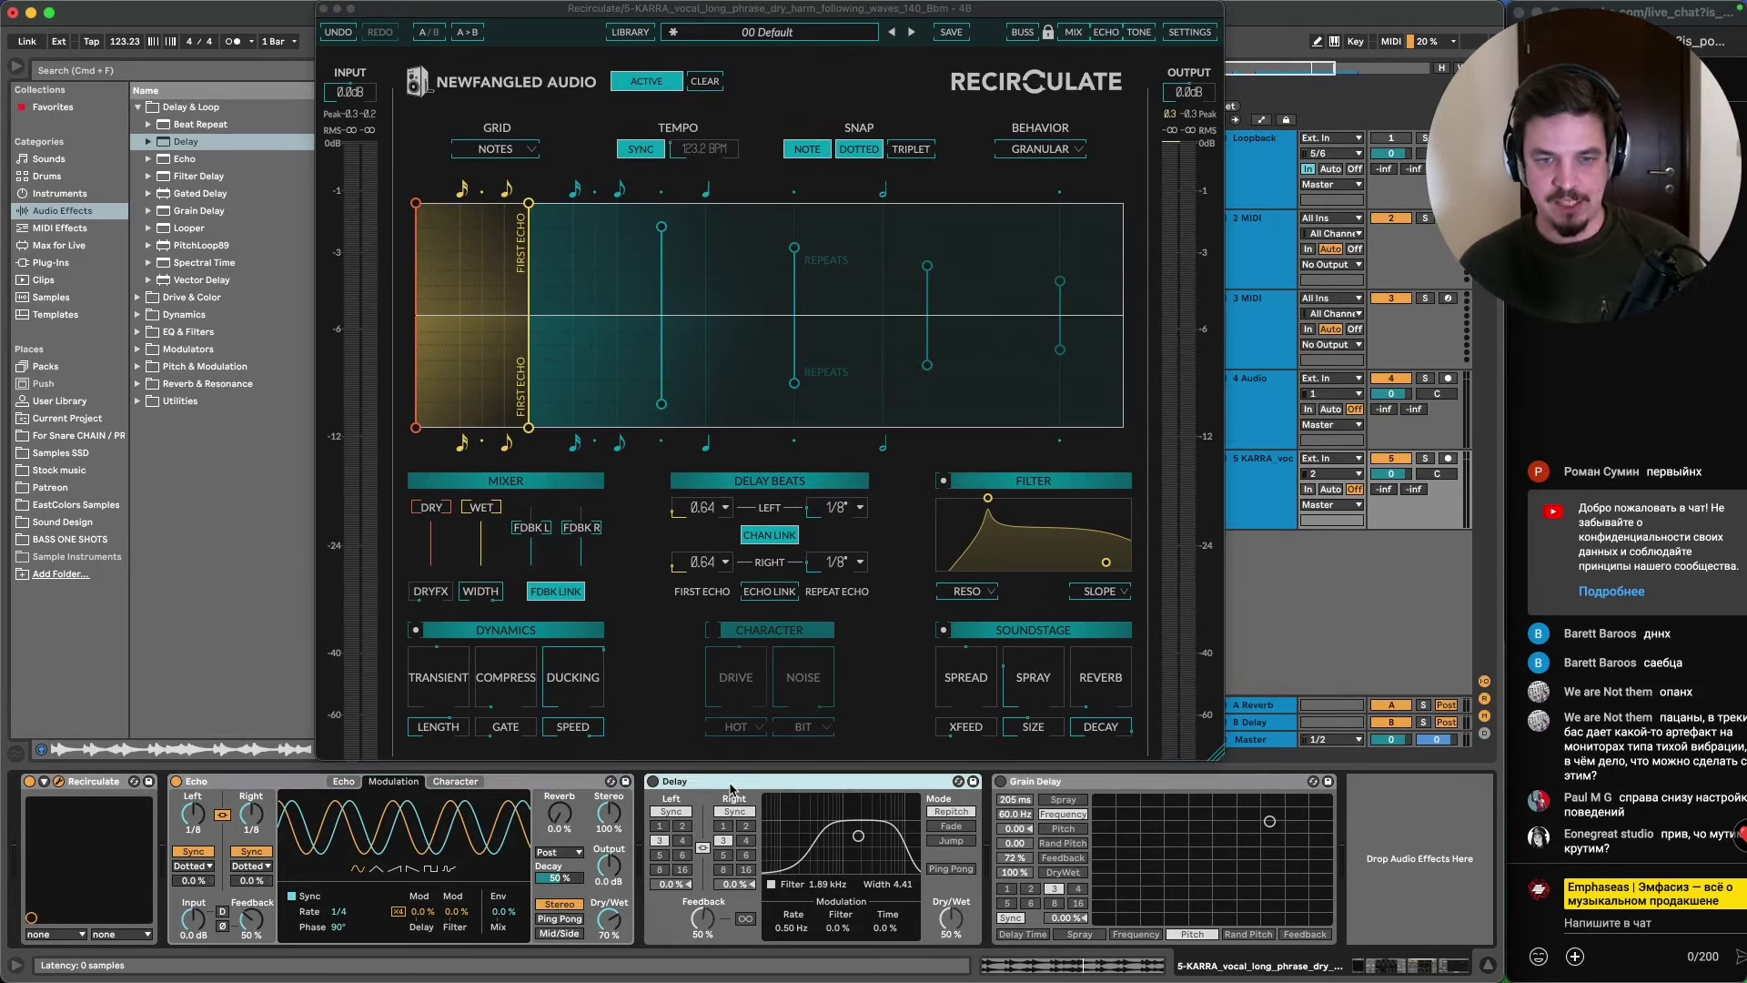
left_click(673, 780)
key("Delete")
key("Delete")
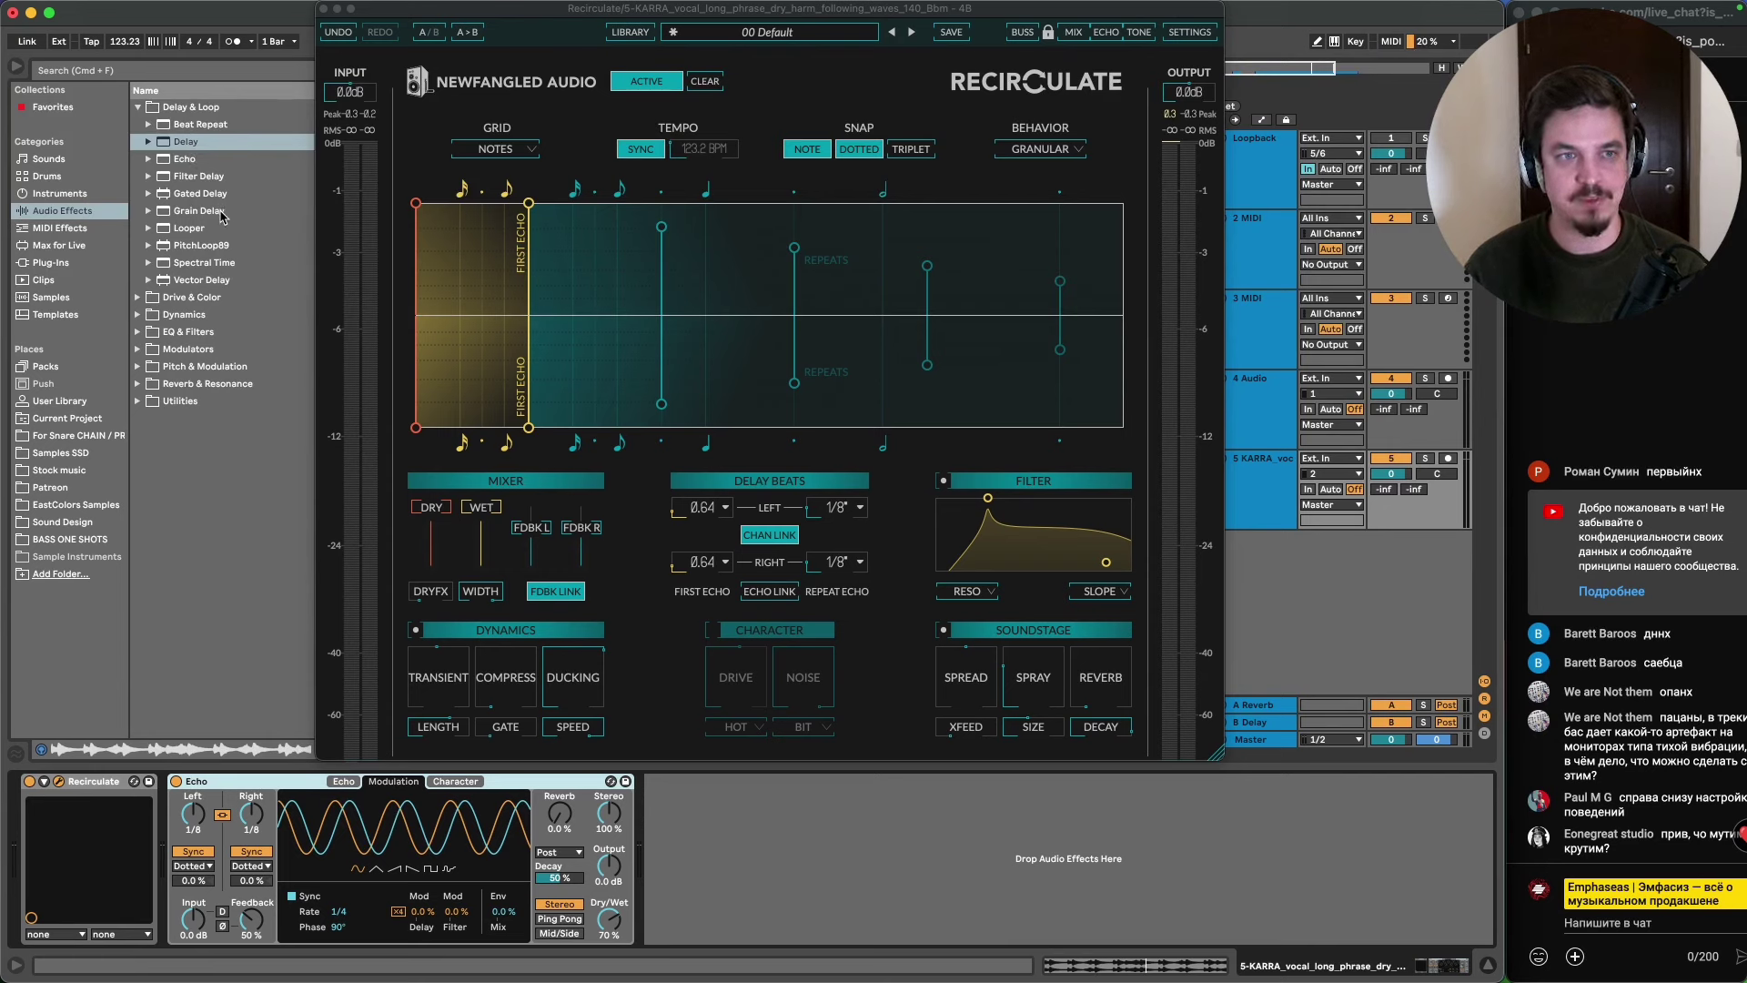
- Add Grain Delay and Filter Delay after Echo, and group the three devices into an audio effect rack
left_click(192, 213)
left_click_drag(687, 759, 655, 810)
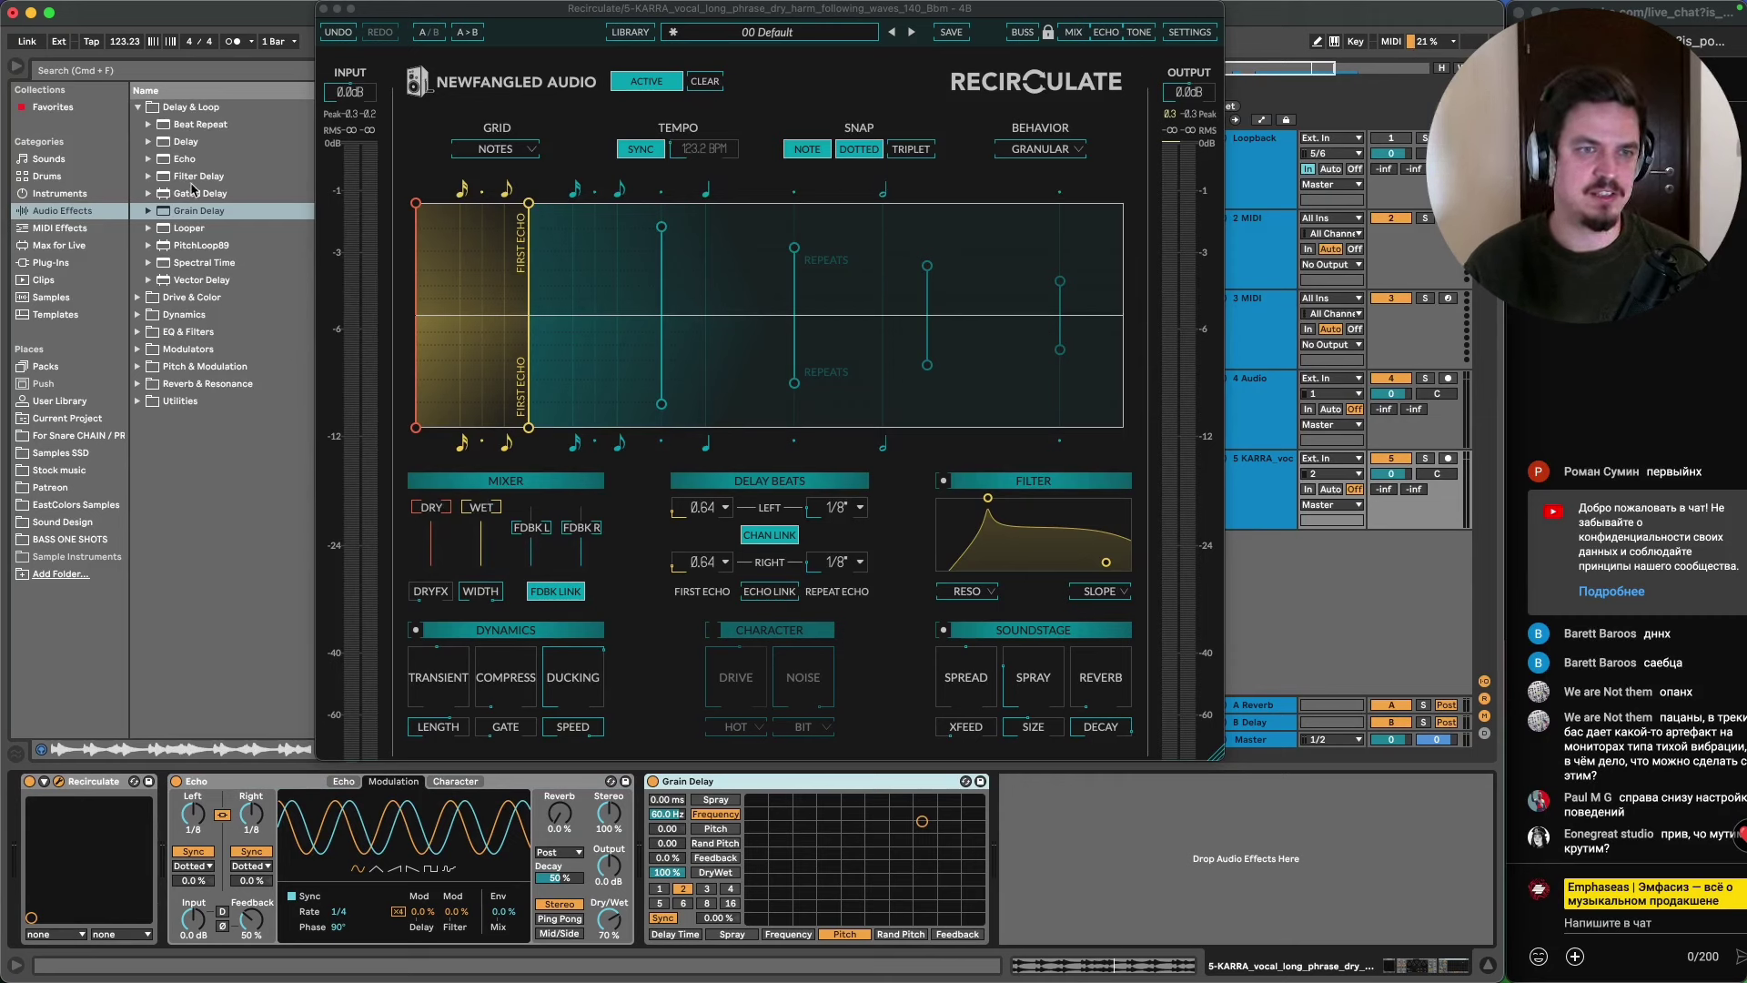
left_click_drag(192, 180, 1149, 878)
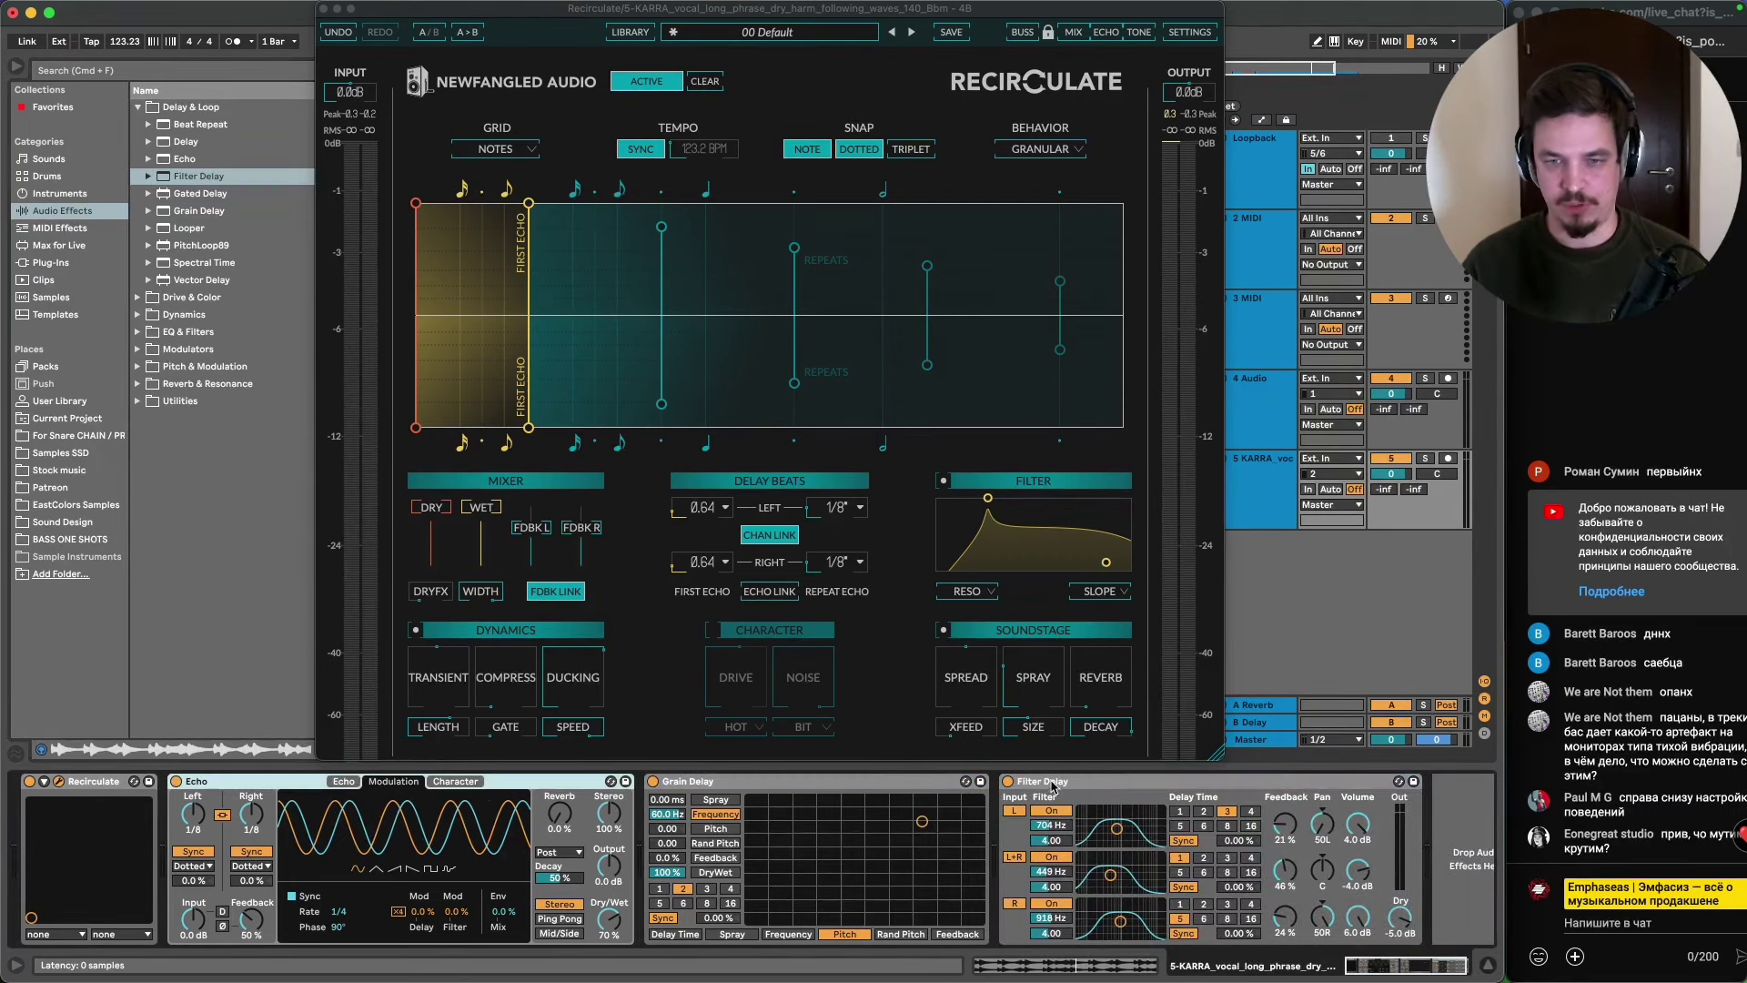
left_click(1121, 782)
key("super+g")
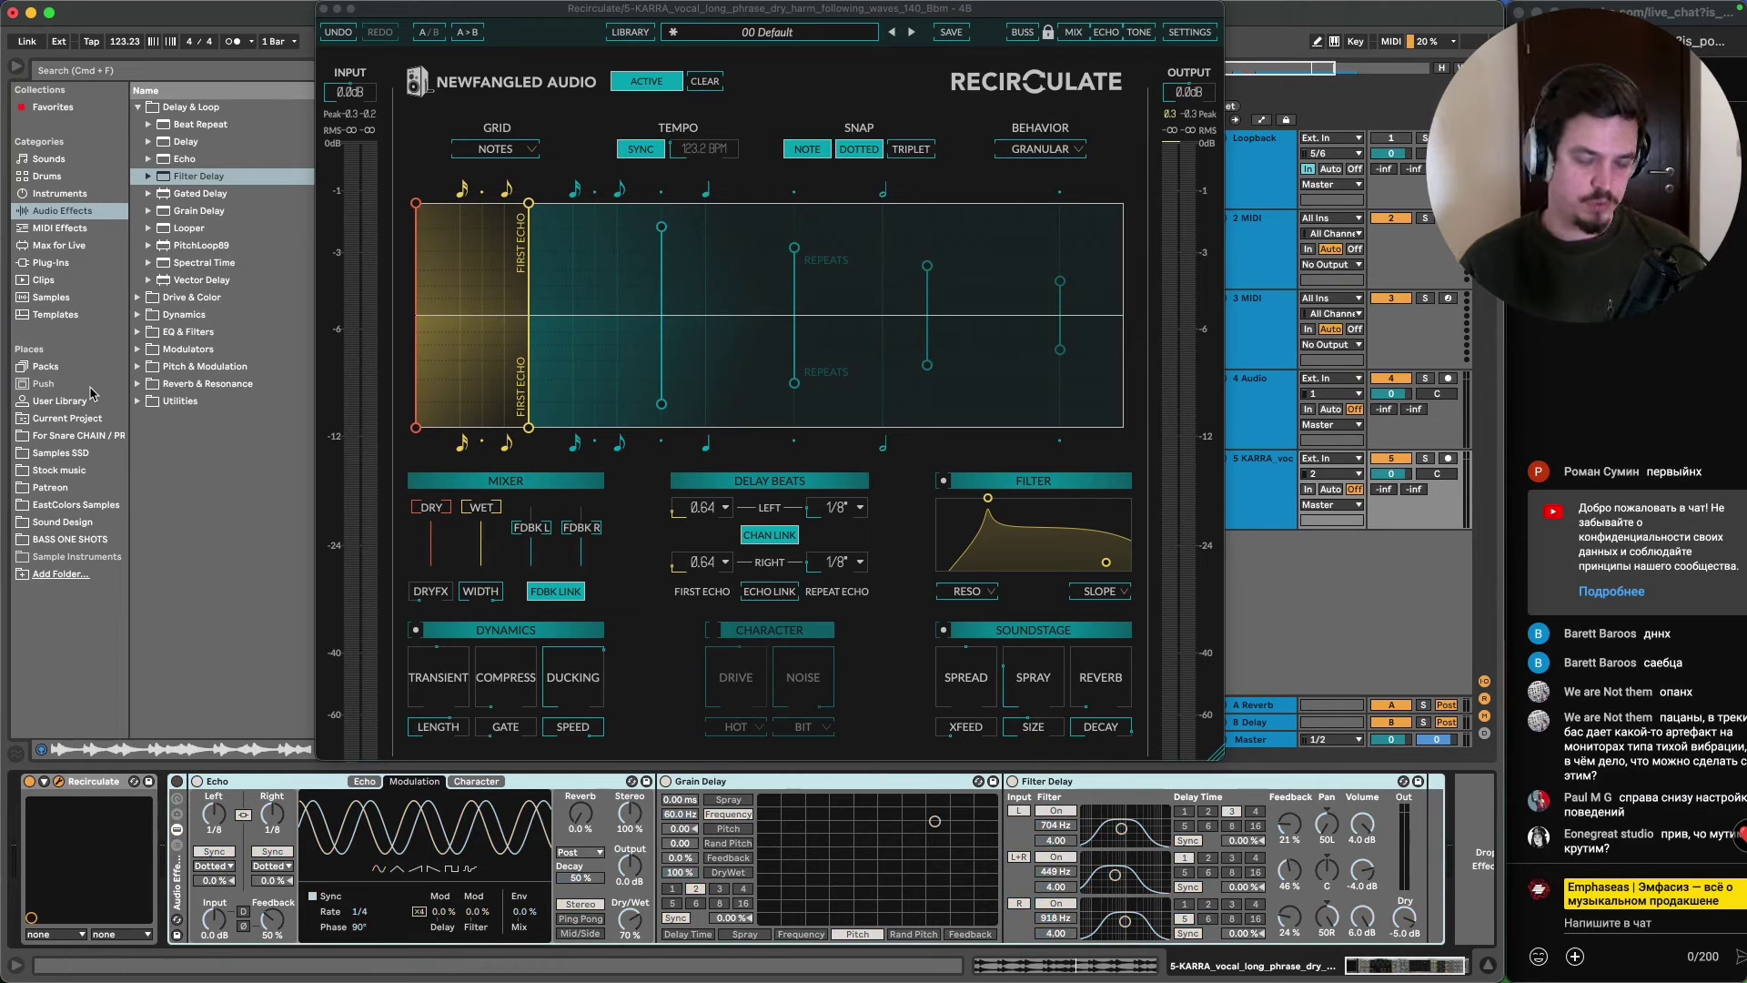
- Search the browser for "repli", add Replika XT to the vocal track, and move its window below Recirculate's display
key("super+f")
type("rec")
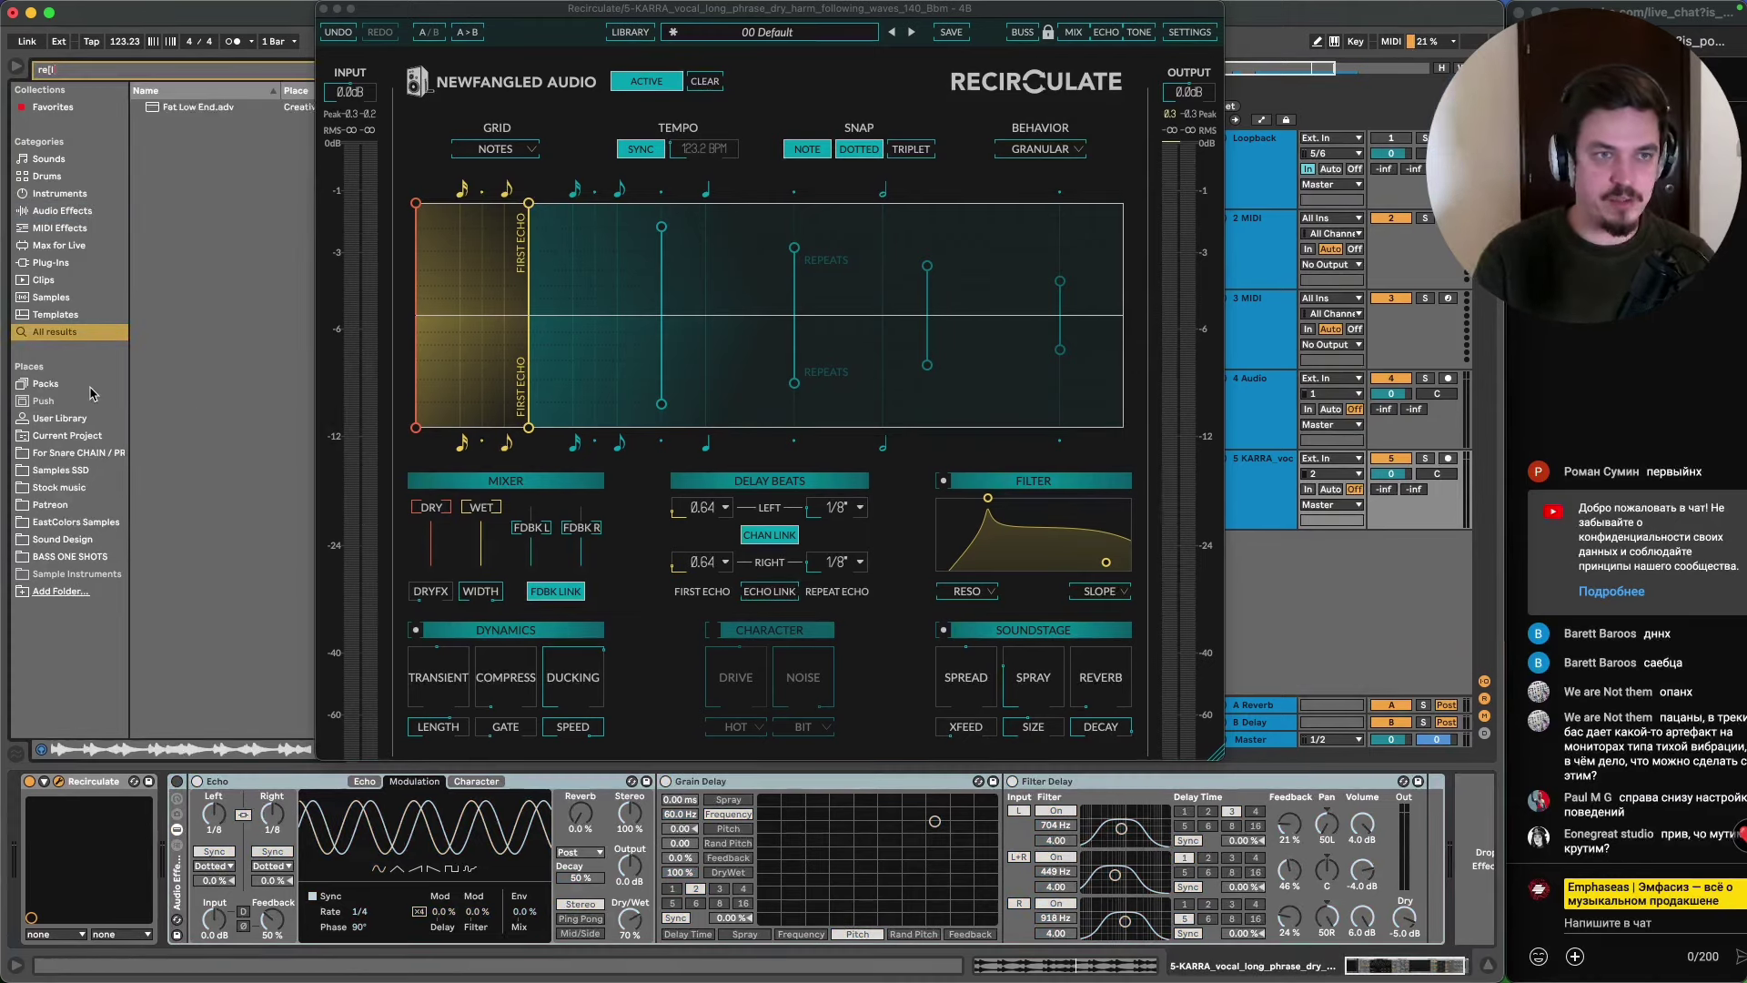
type("li")
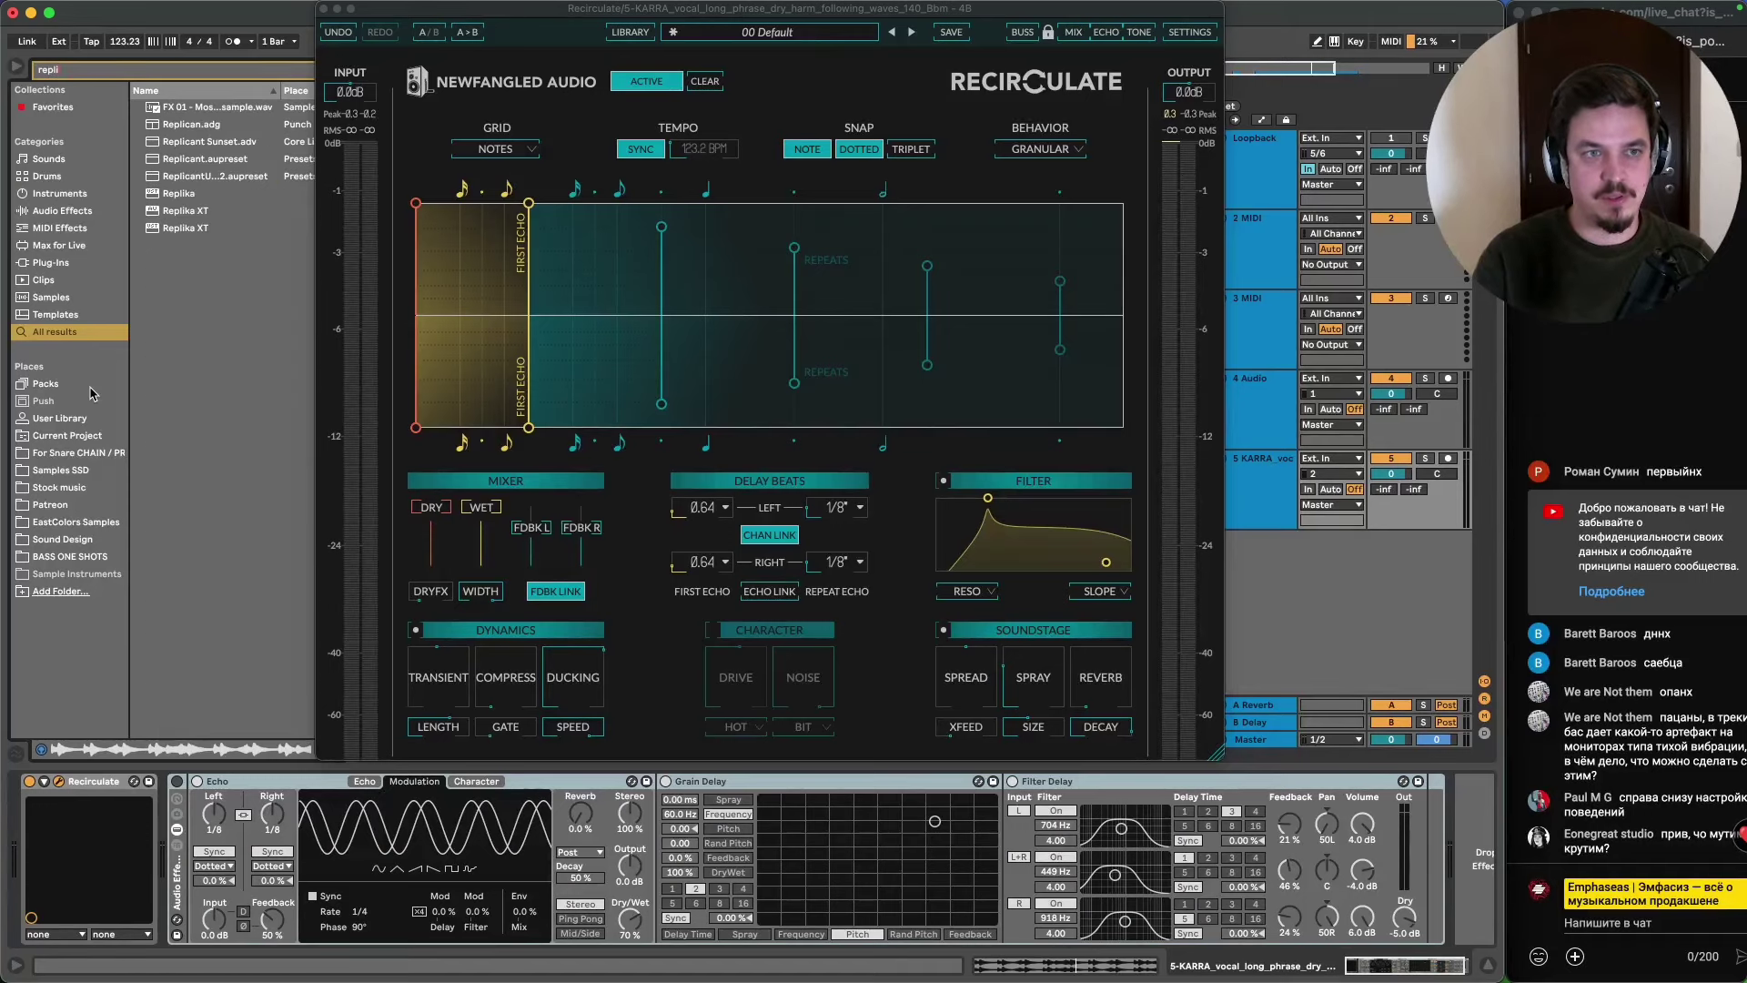
left_click(179, 227)
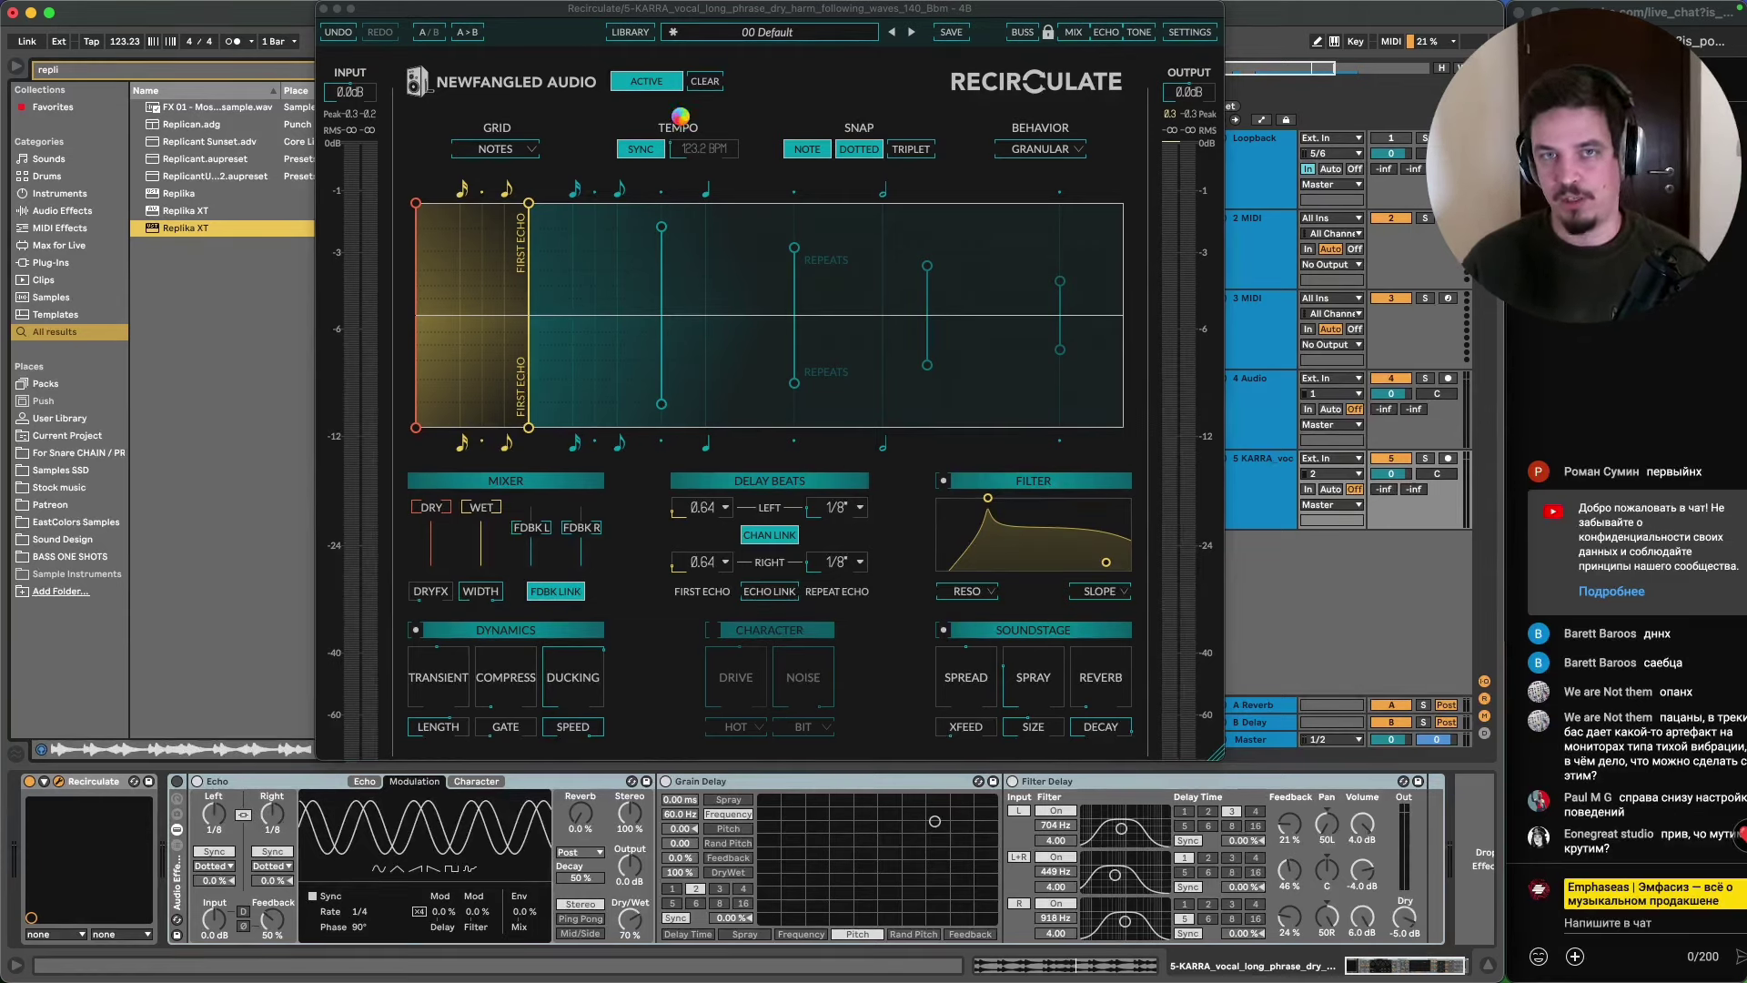
key("Return")
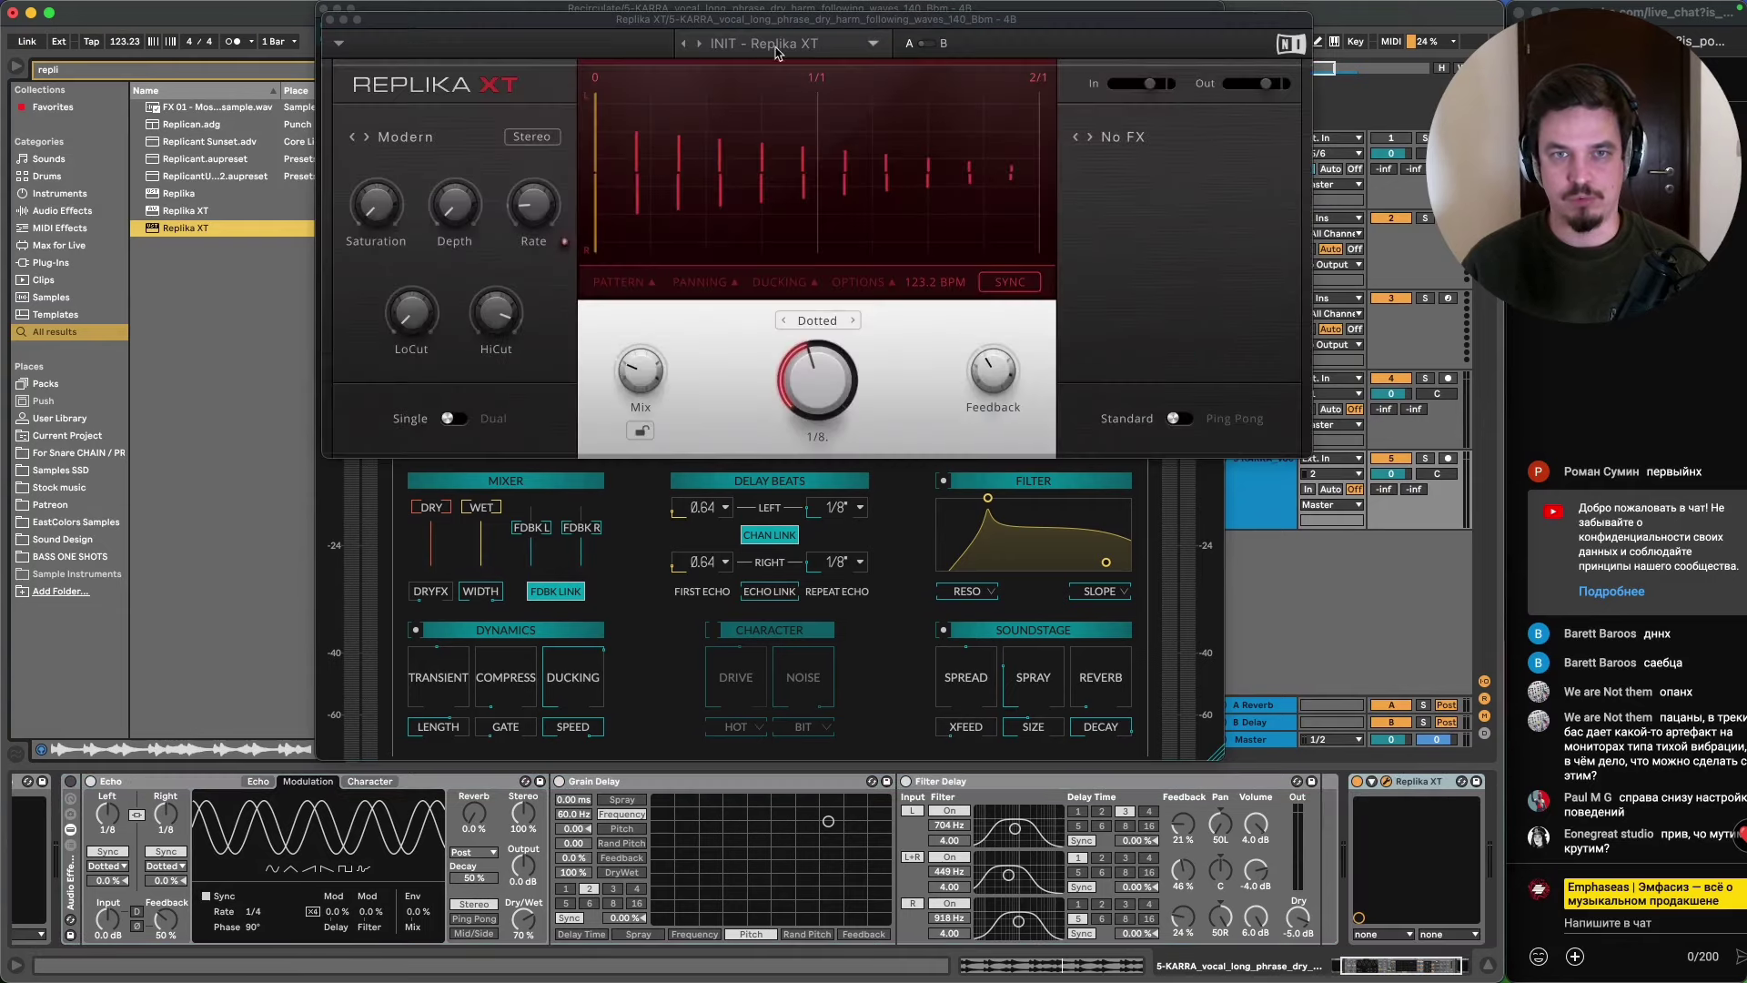
left_click_drag(781, 28, 864, 455)
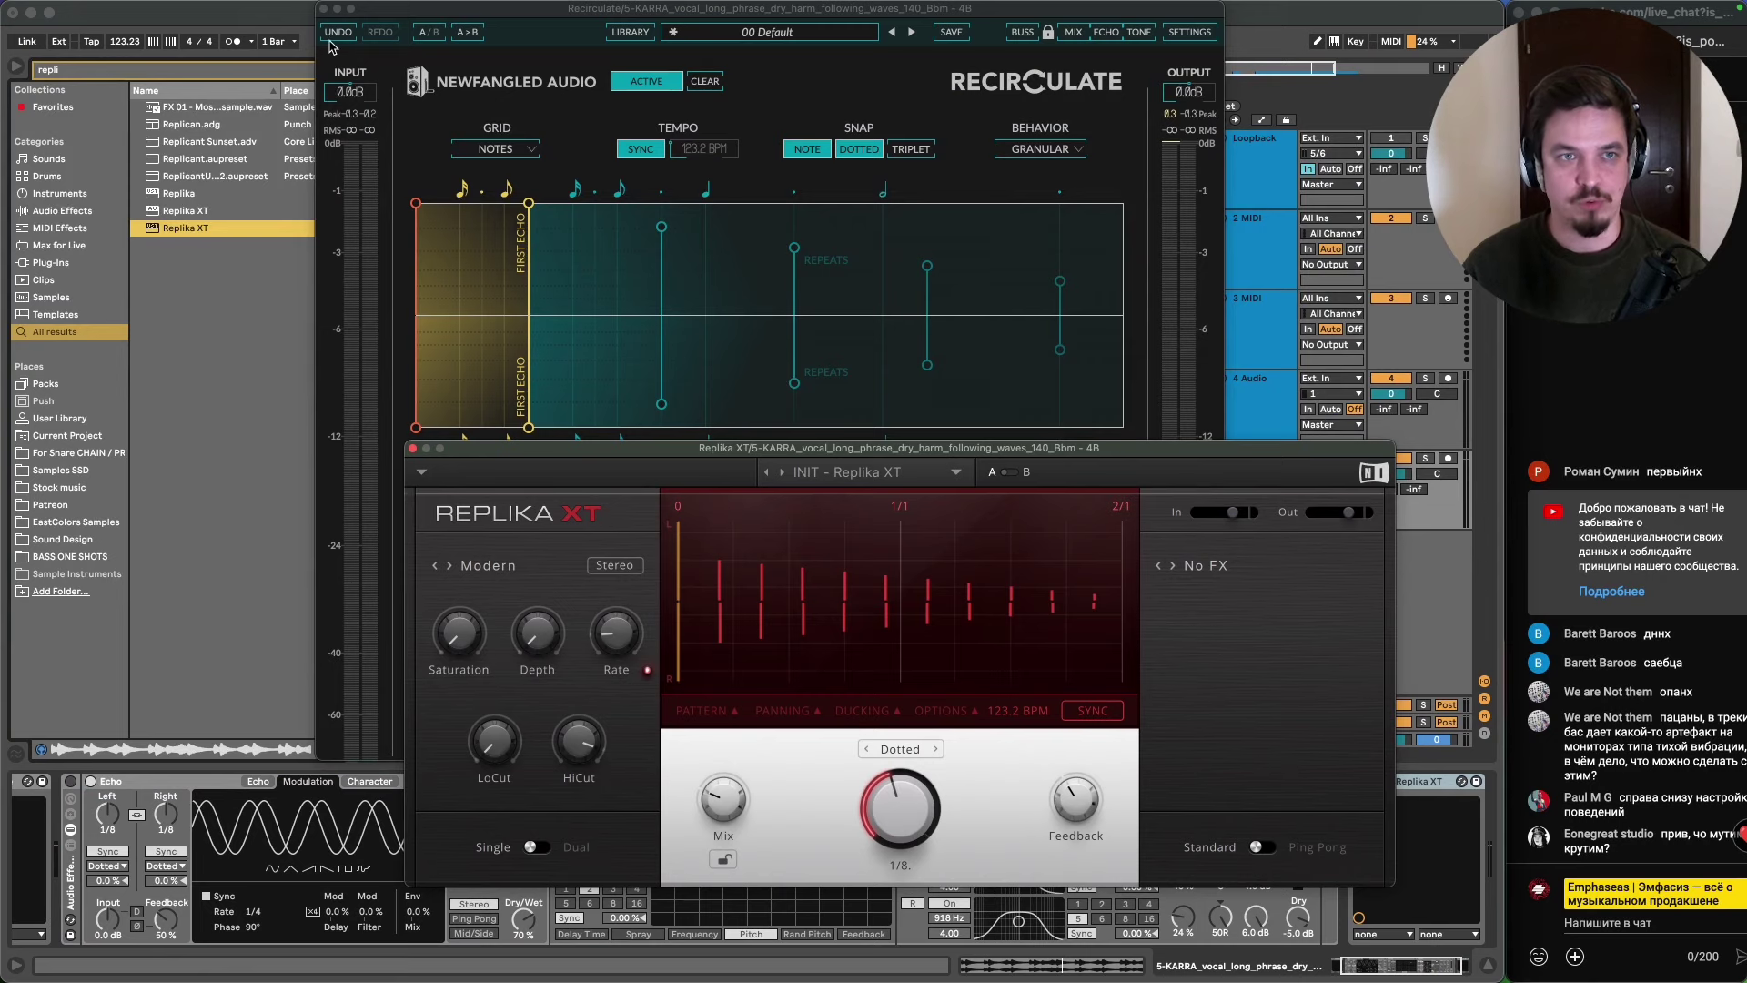
- Search the browser for "echoboy", add EchoBoy to the vocal track, and move its window lower over Recirculate
left_click_drag(400, 11, 469, 11)
left_click(280, 71)
key("BackSpace")
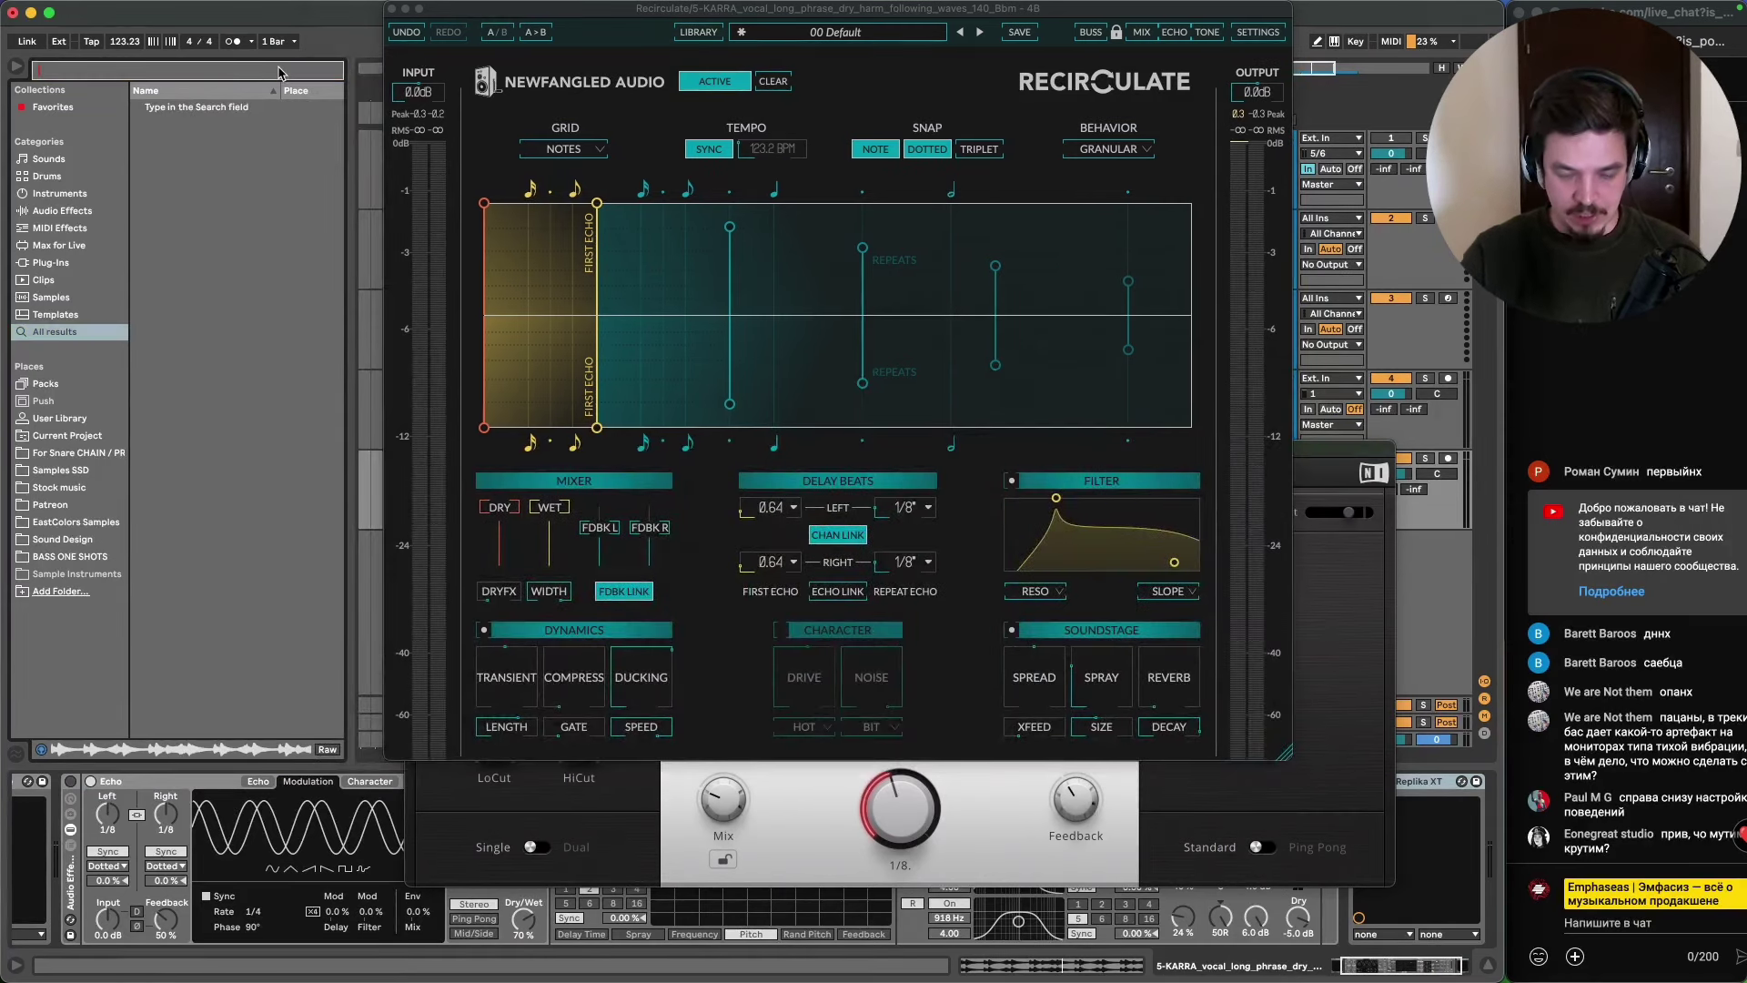
type("echob")
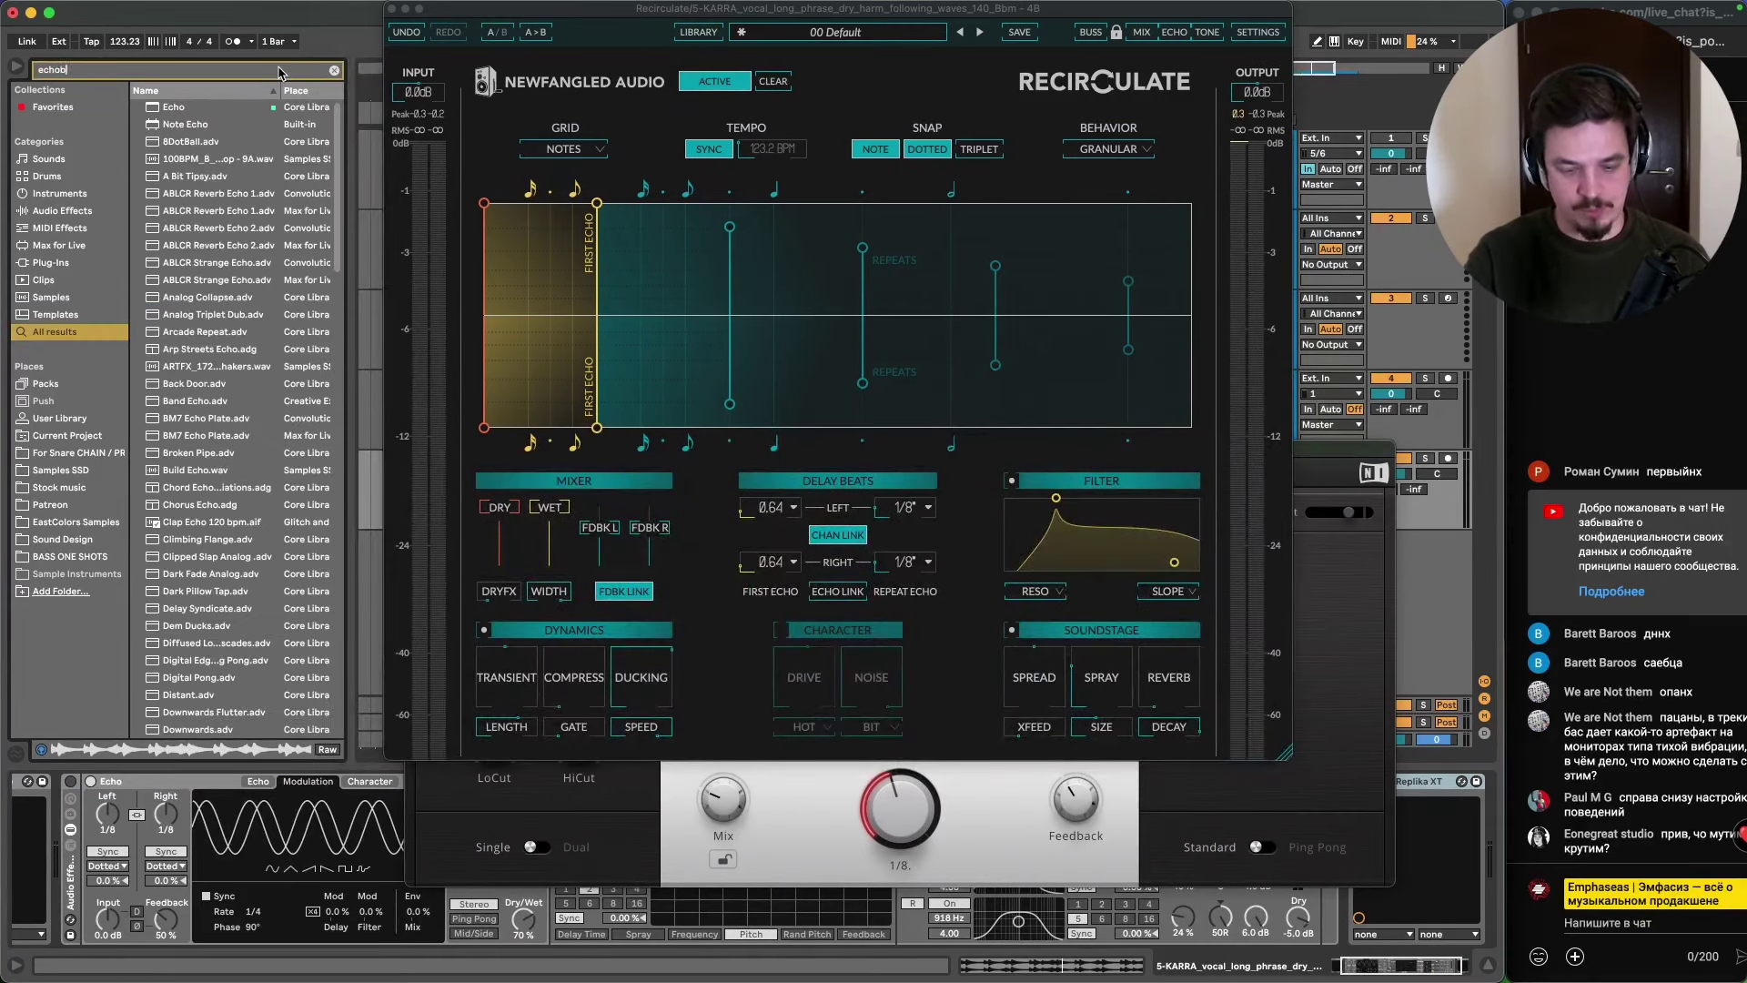
type("oy")
left_click(195, 124)
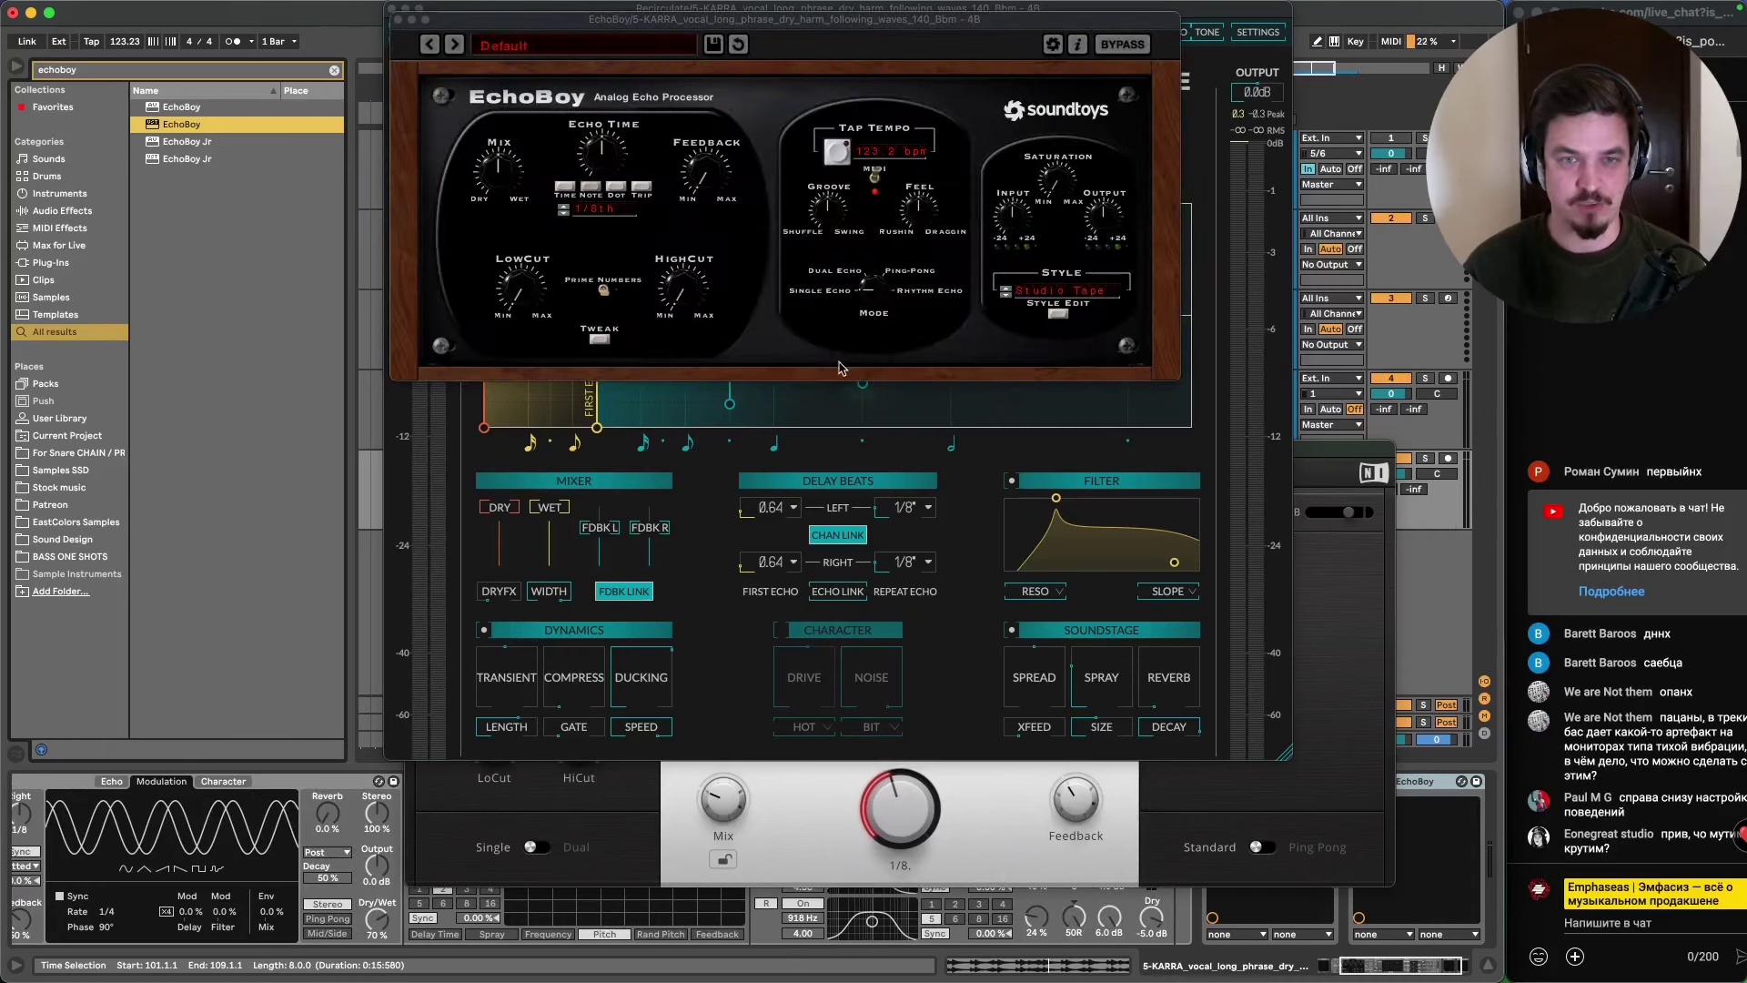
left_click_drag(800, 17, 820, 294)
- Search the browser for "mtur", add MTurboDelay to the vocal track, and reposition its window
left_click(334, 71)
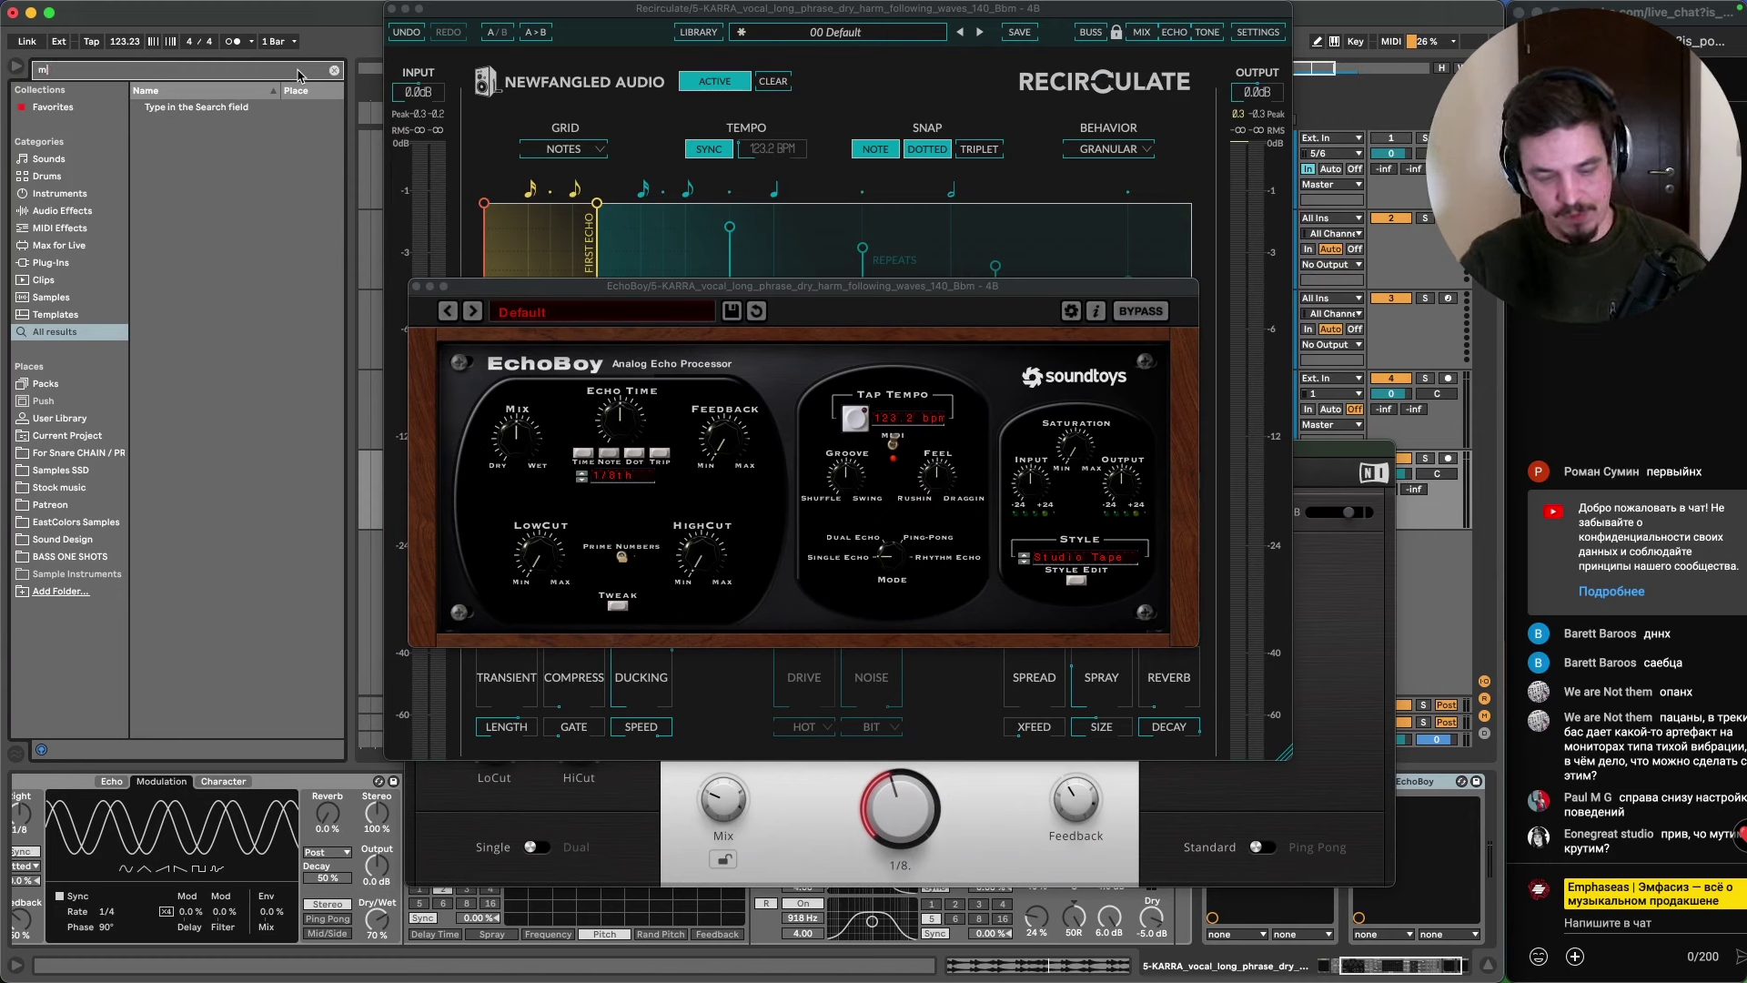
type("mtur")
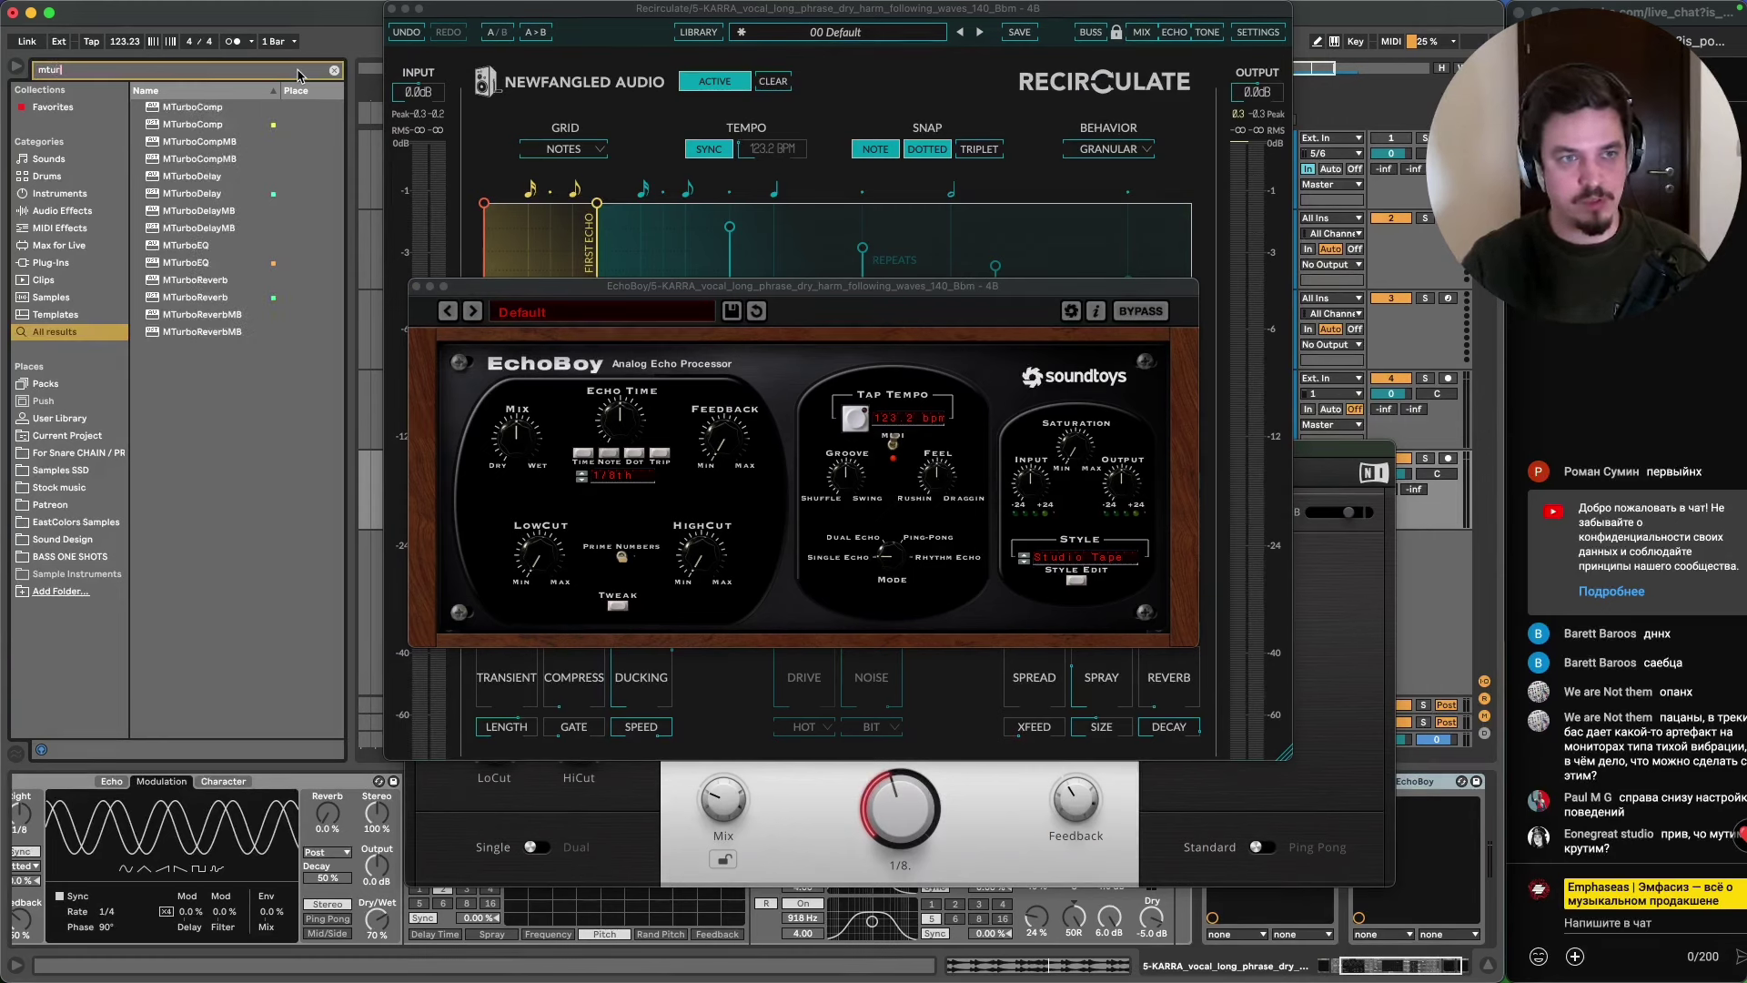
left_click_drag(216, 196, 1436, 524)
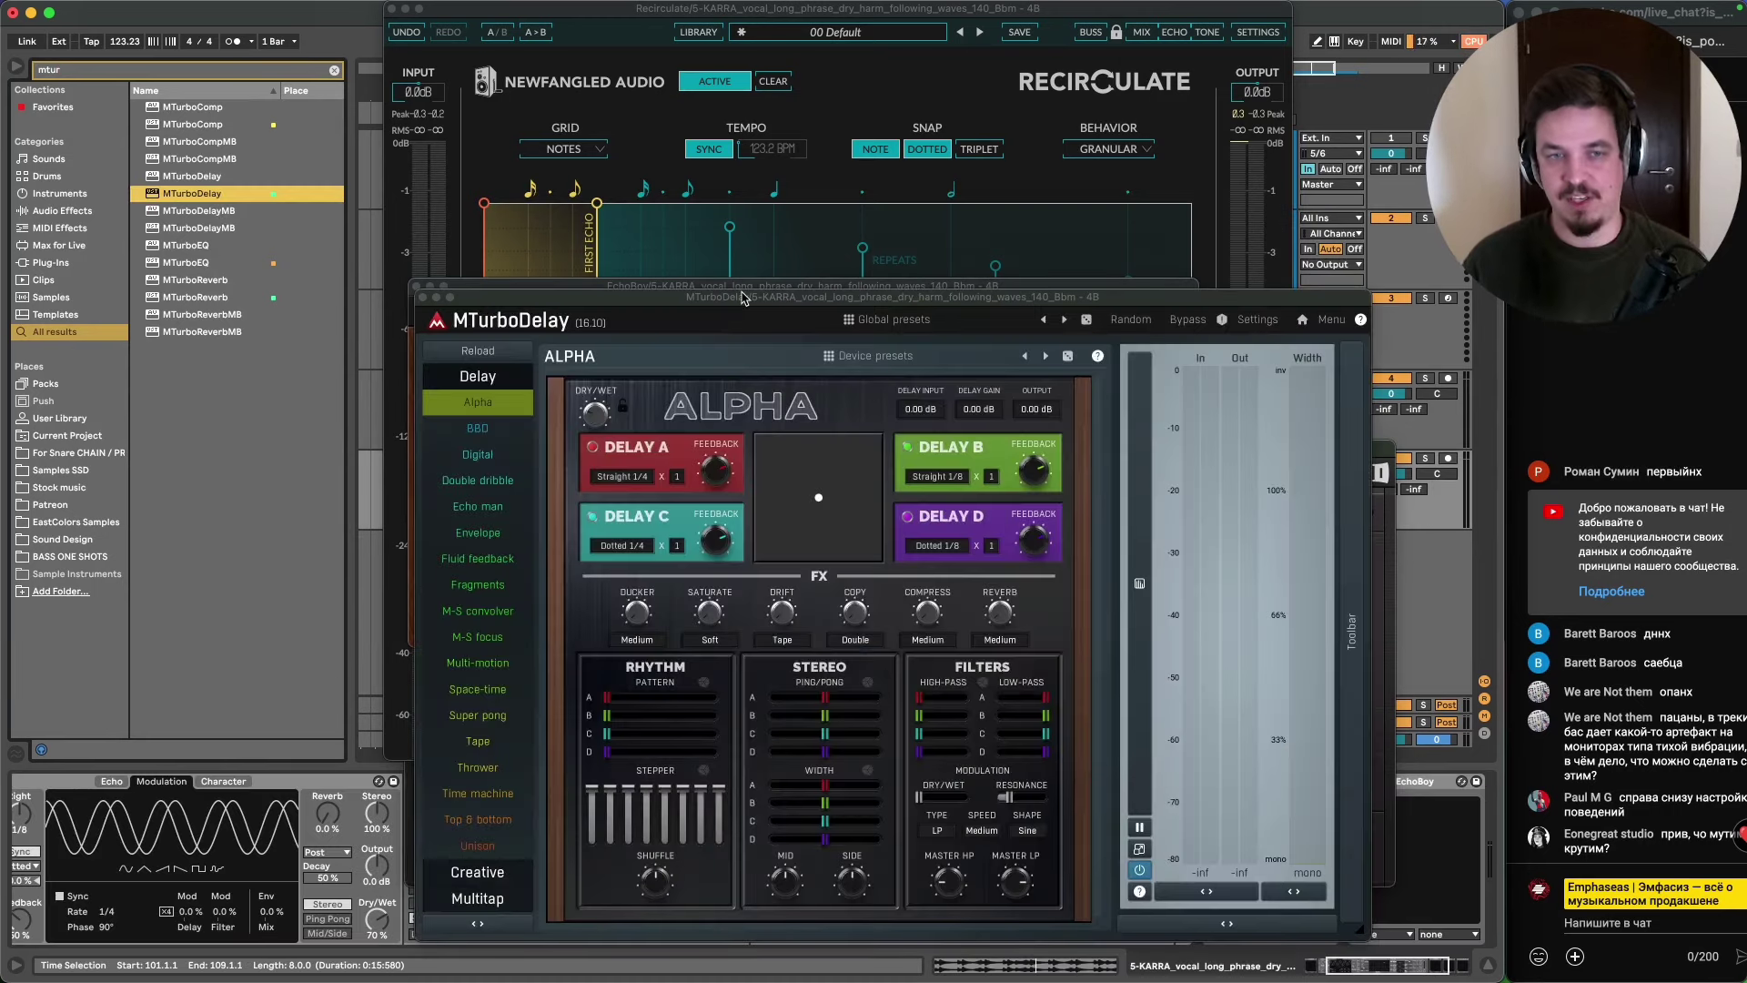
left_click_drag(755, 297, 652, 269)
- Close the MTurboDelay, EchoBoy and Replika XT plug-in windows
left_click(320, 271)
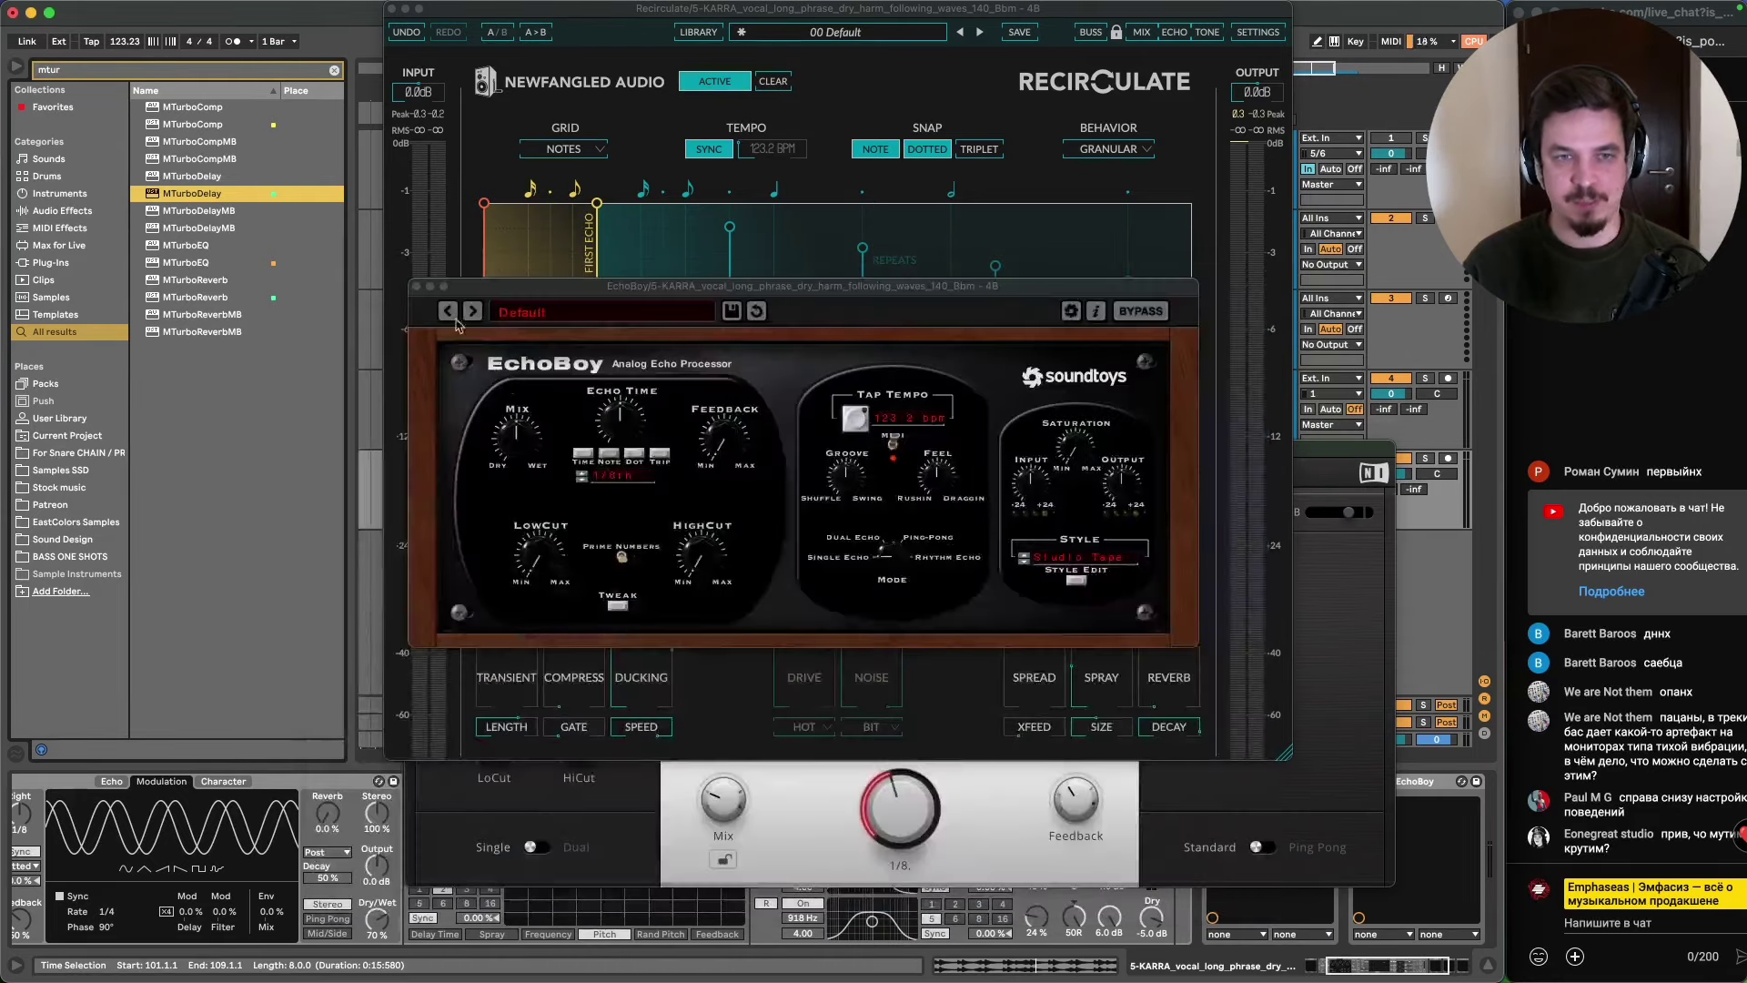
left_click(420, 287)
left_click(600, 763)
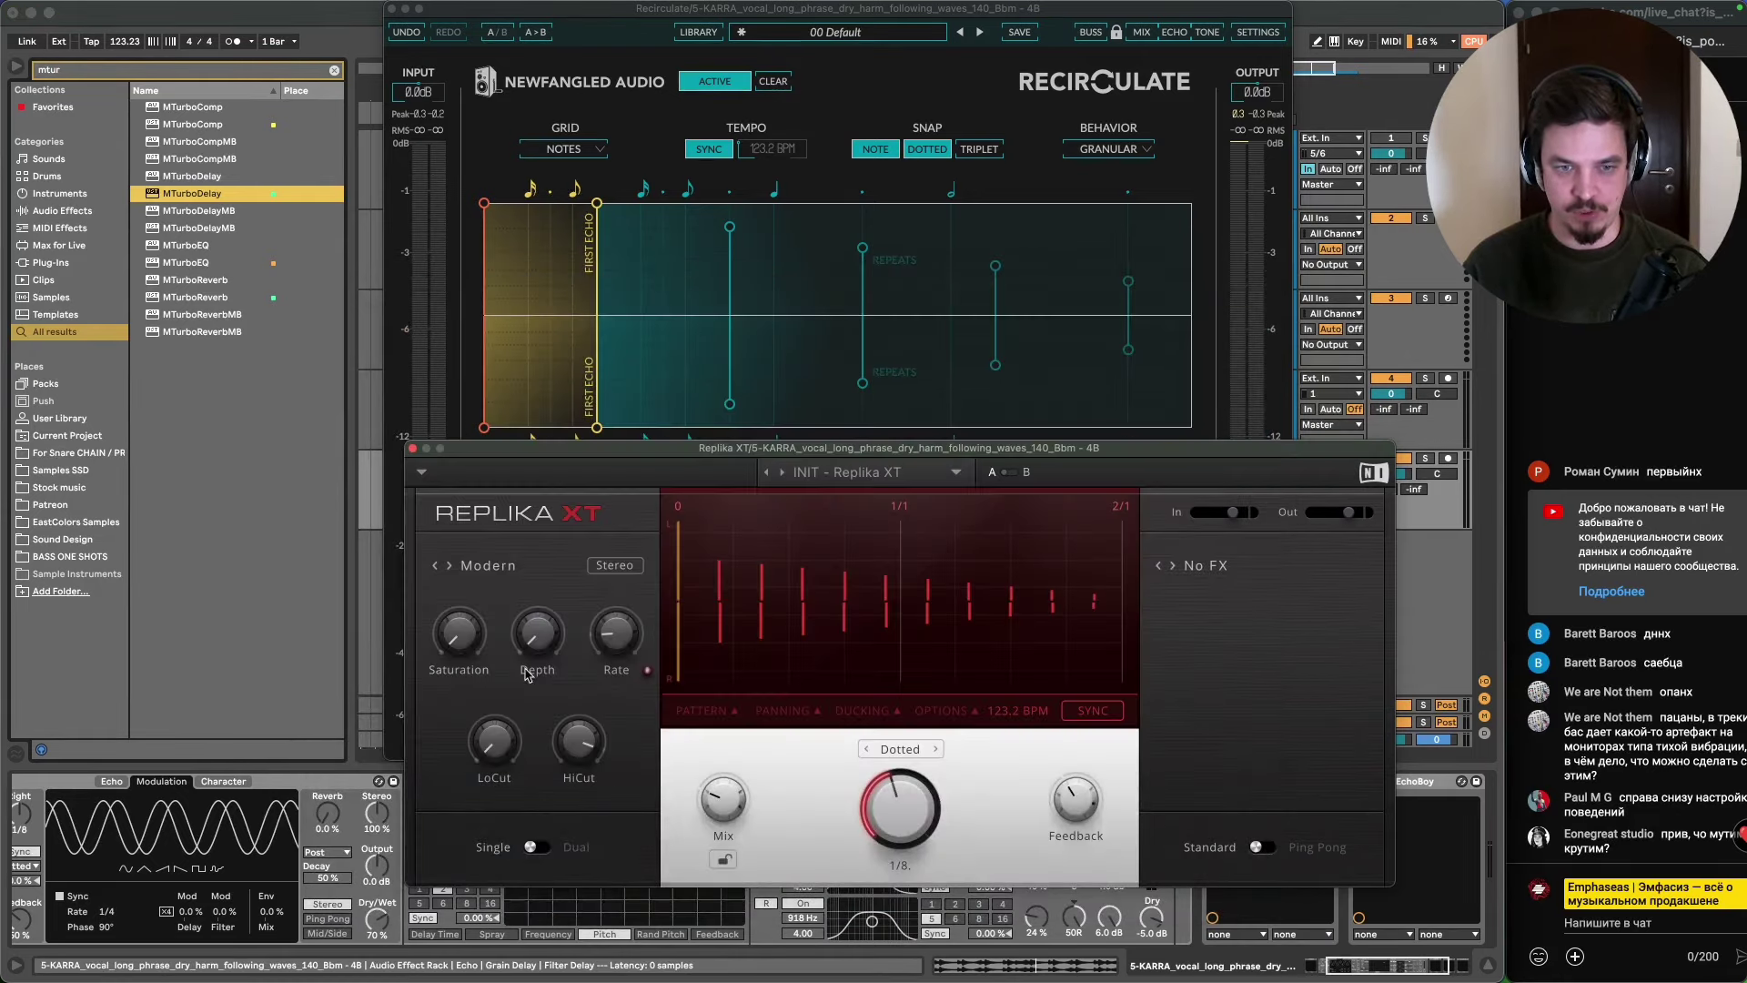
left_click(411, 451)
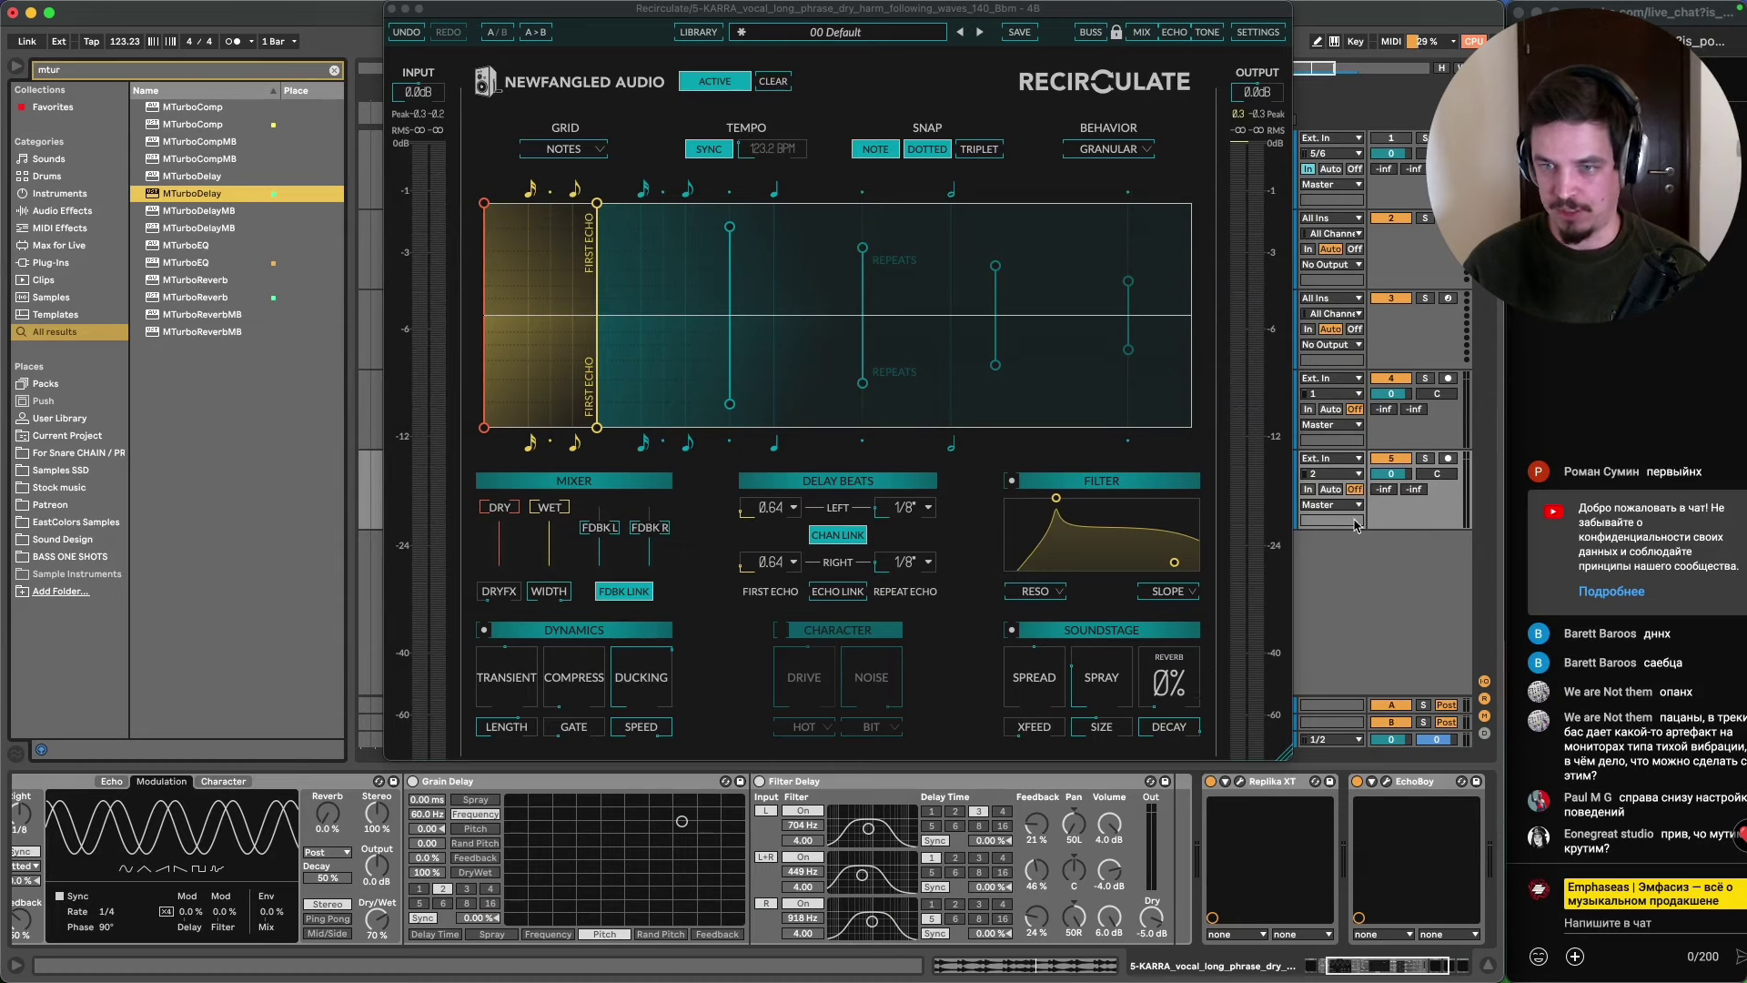
- Reactivate the rack of Live delays and shorten Recirculate's first echo to 0.38 beats with a lower wet level
left_click_drag(1424, 972, 1403, 971)
left_click(199, 800)
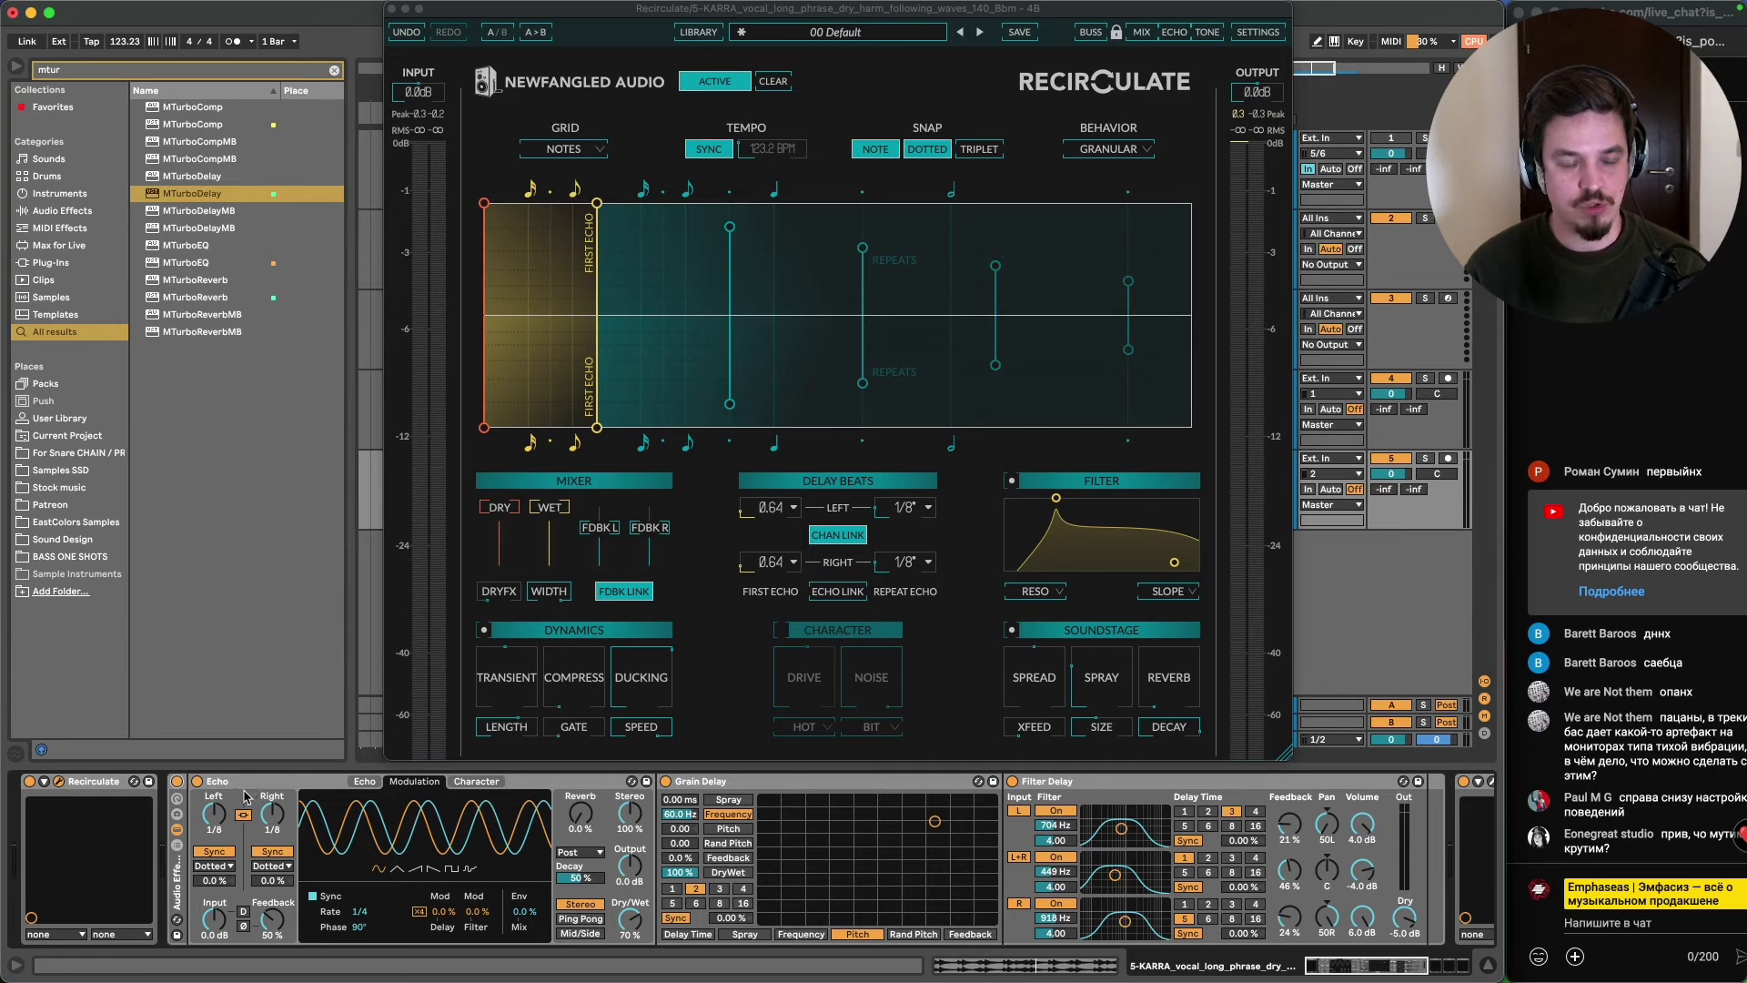
left_click_drag(597, 426, 550, 391)
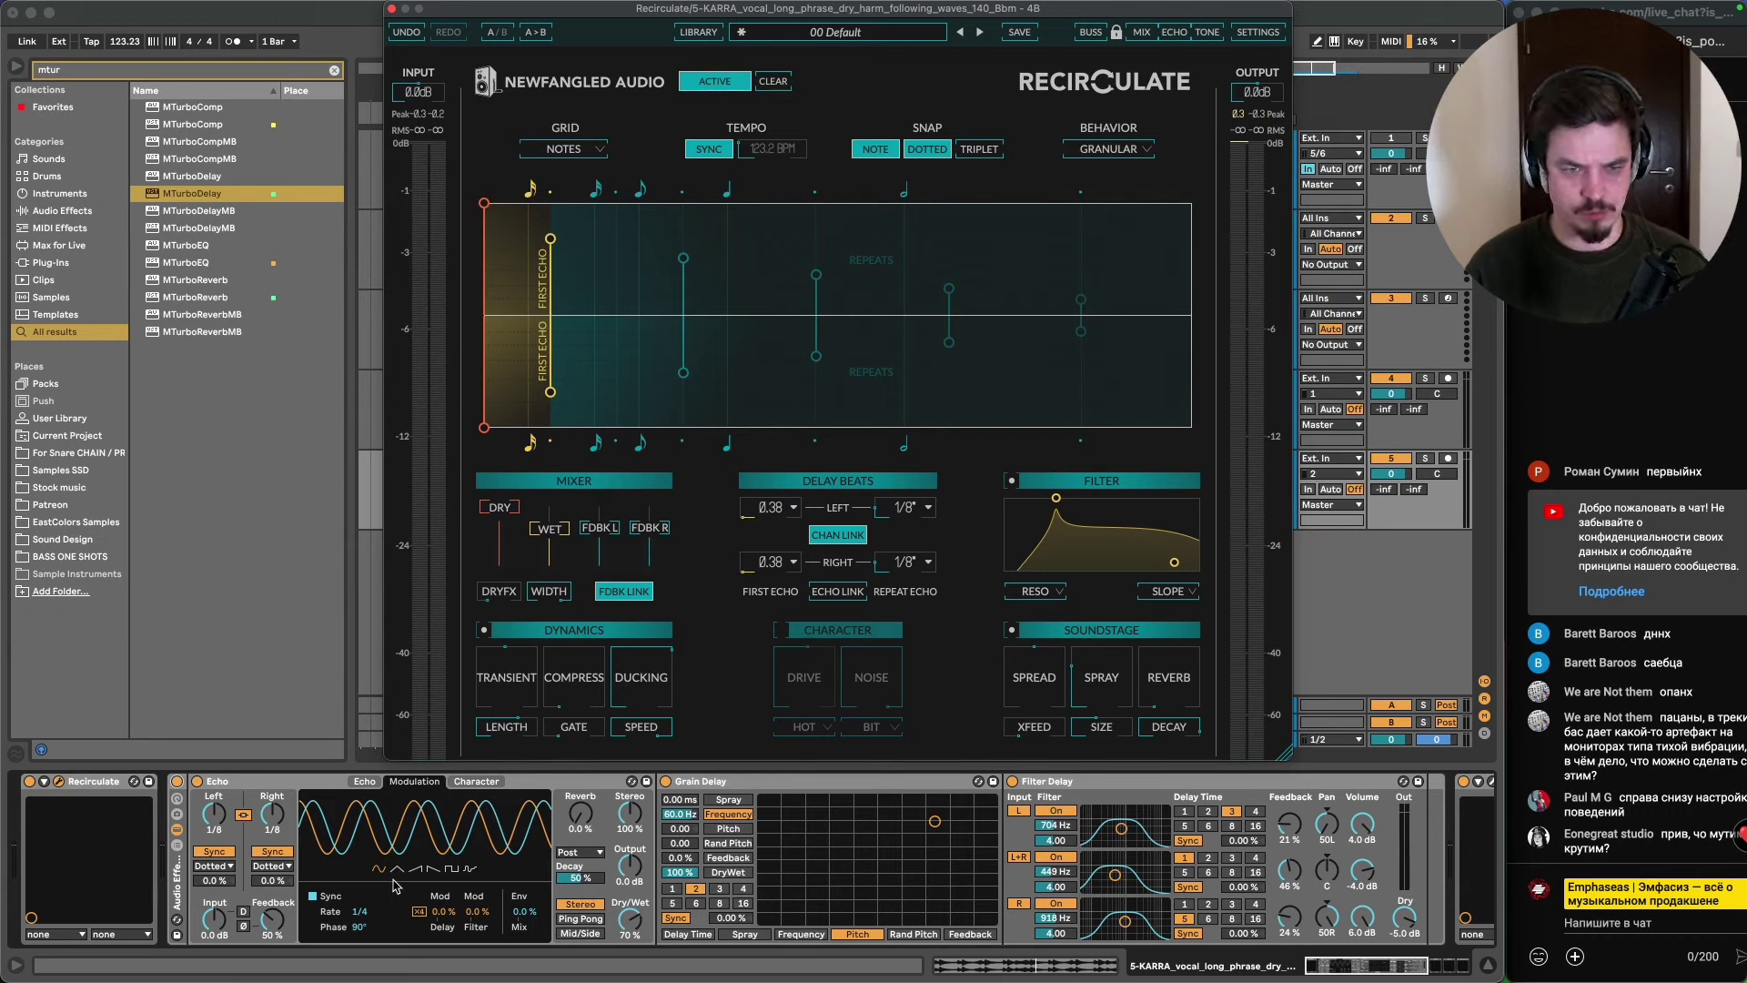
- Set Echo's high-pass filter to 876 Hz with resonance 0.27, and Grain Delay's pitch to 6.00 with random pitch 19.9
left_click(365, 781)
left_click(407, 784)
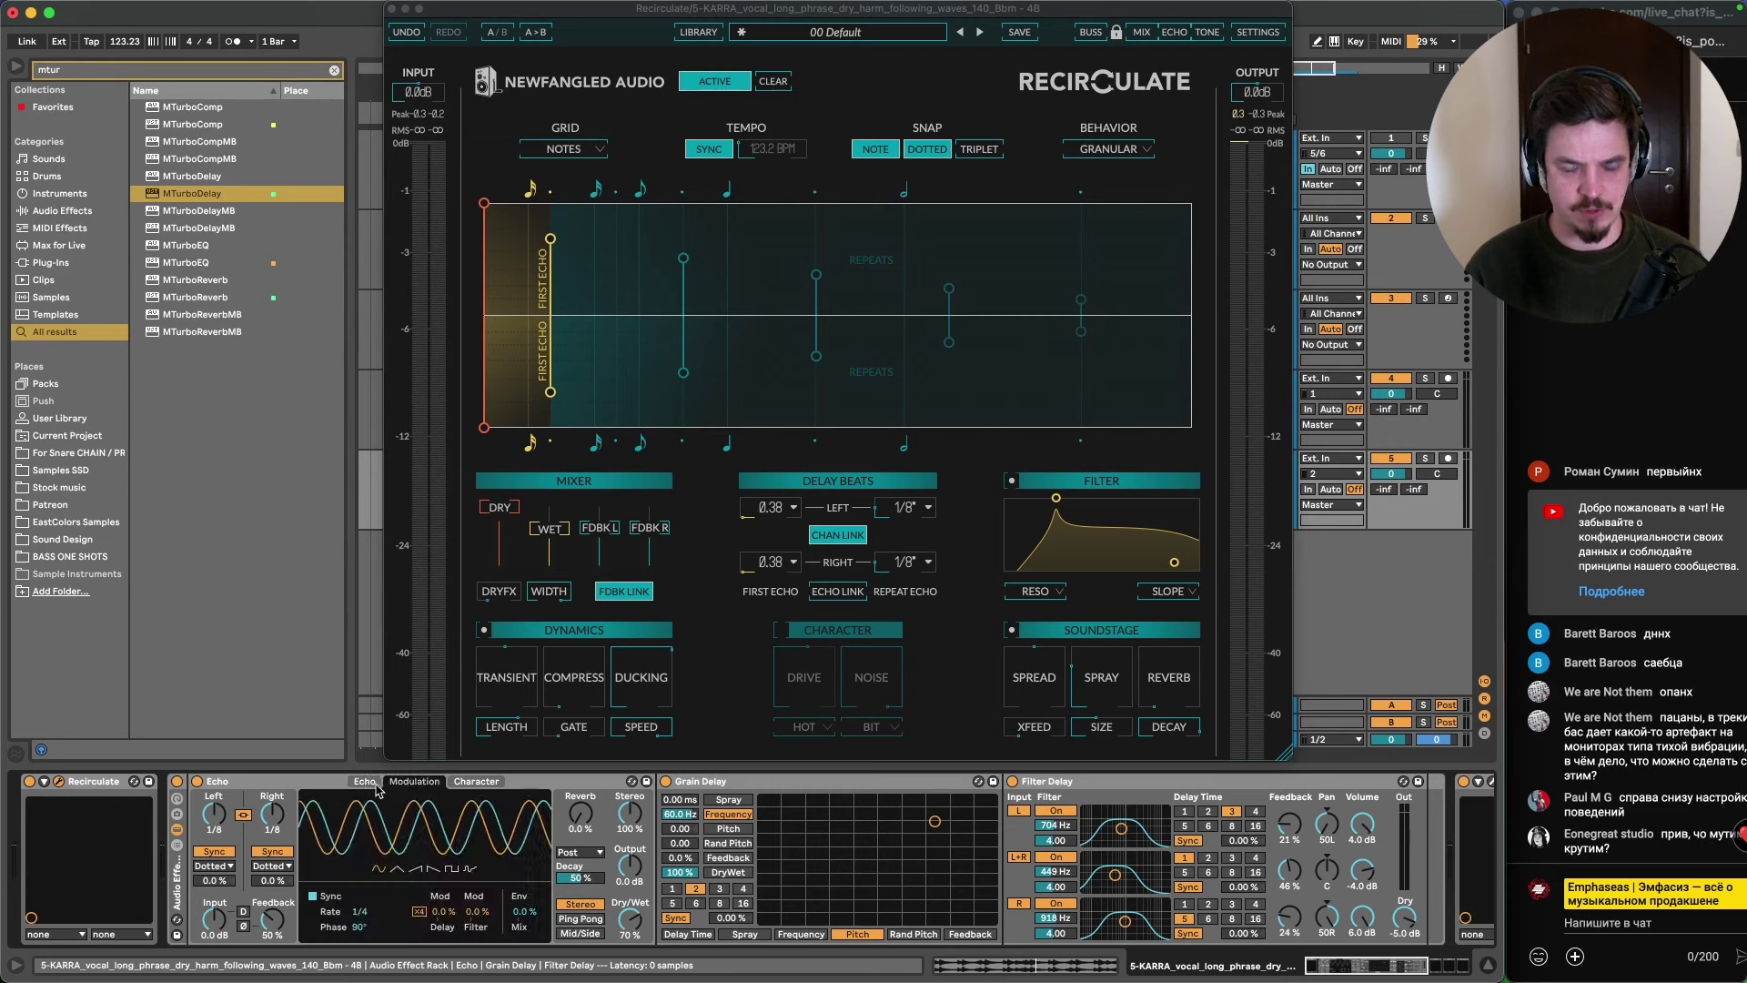
left_click(366, 782)
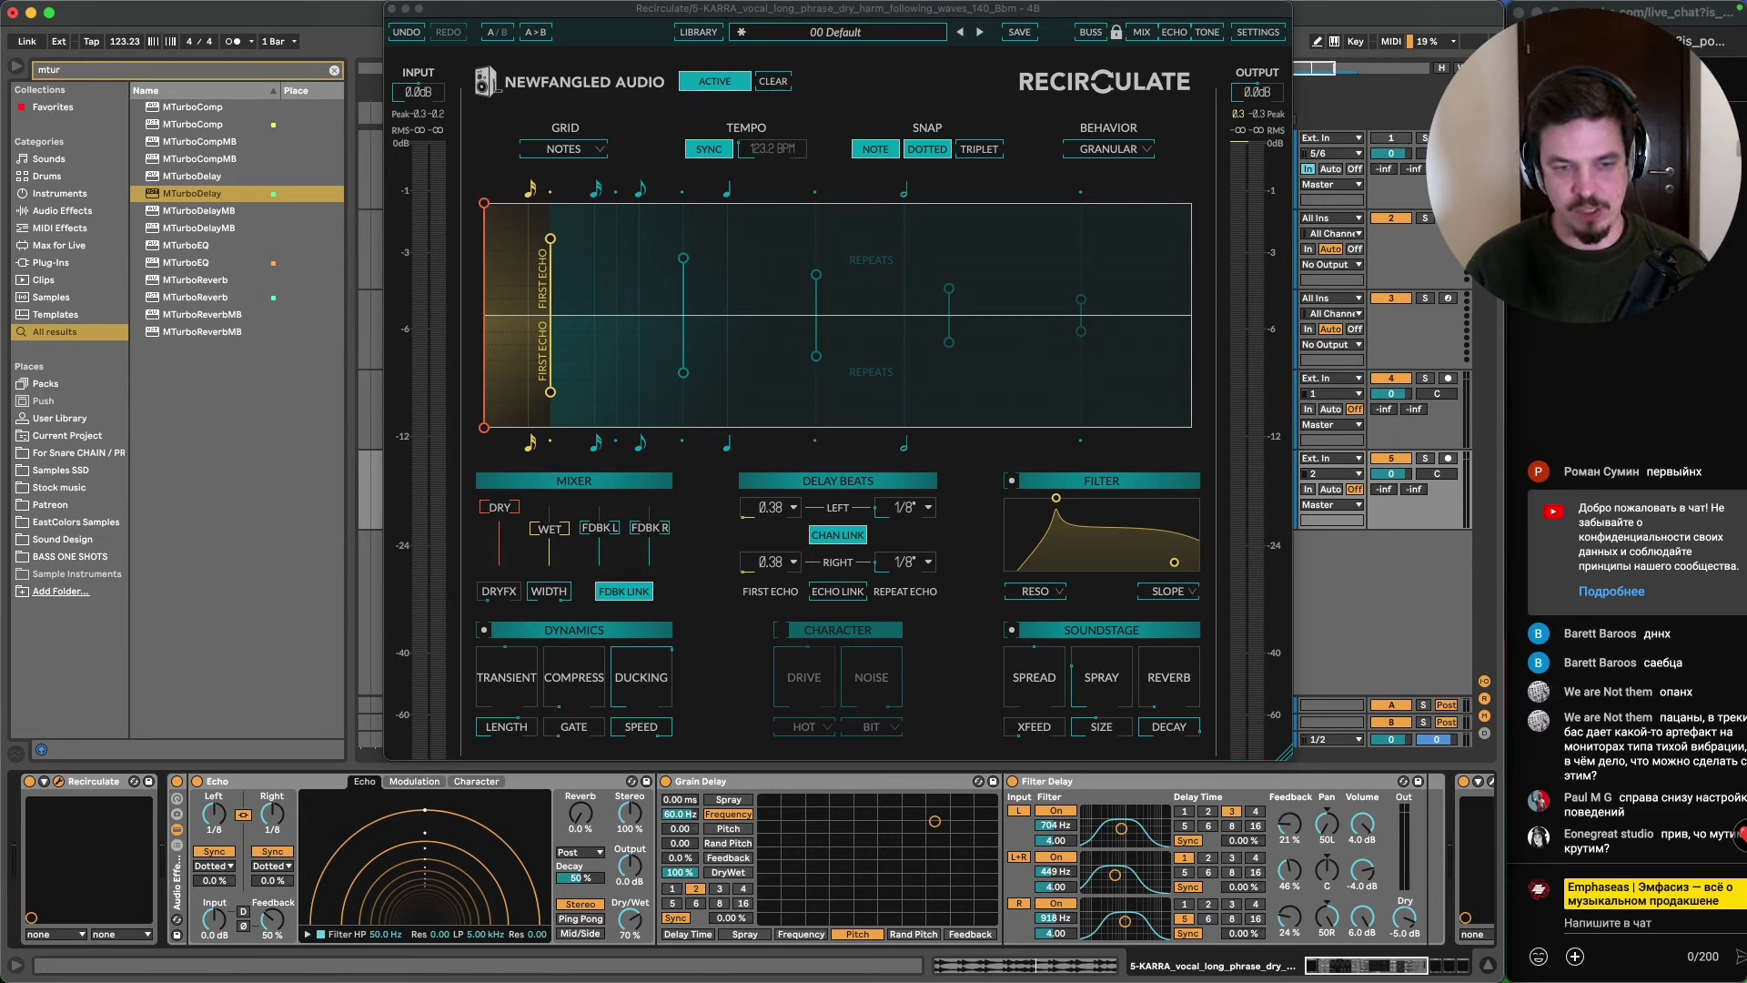
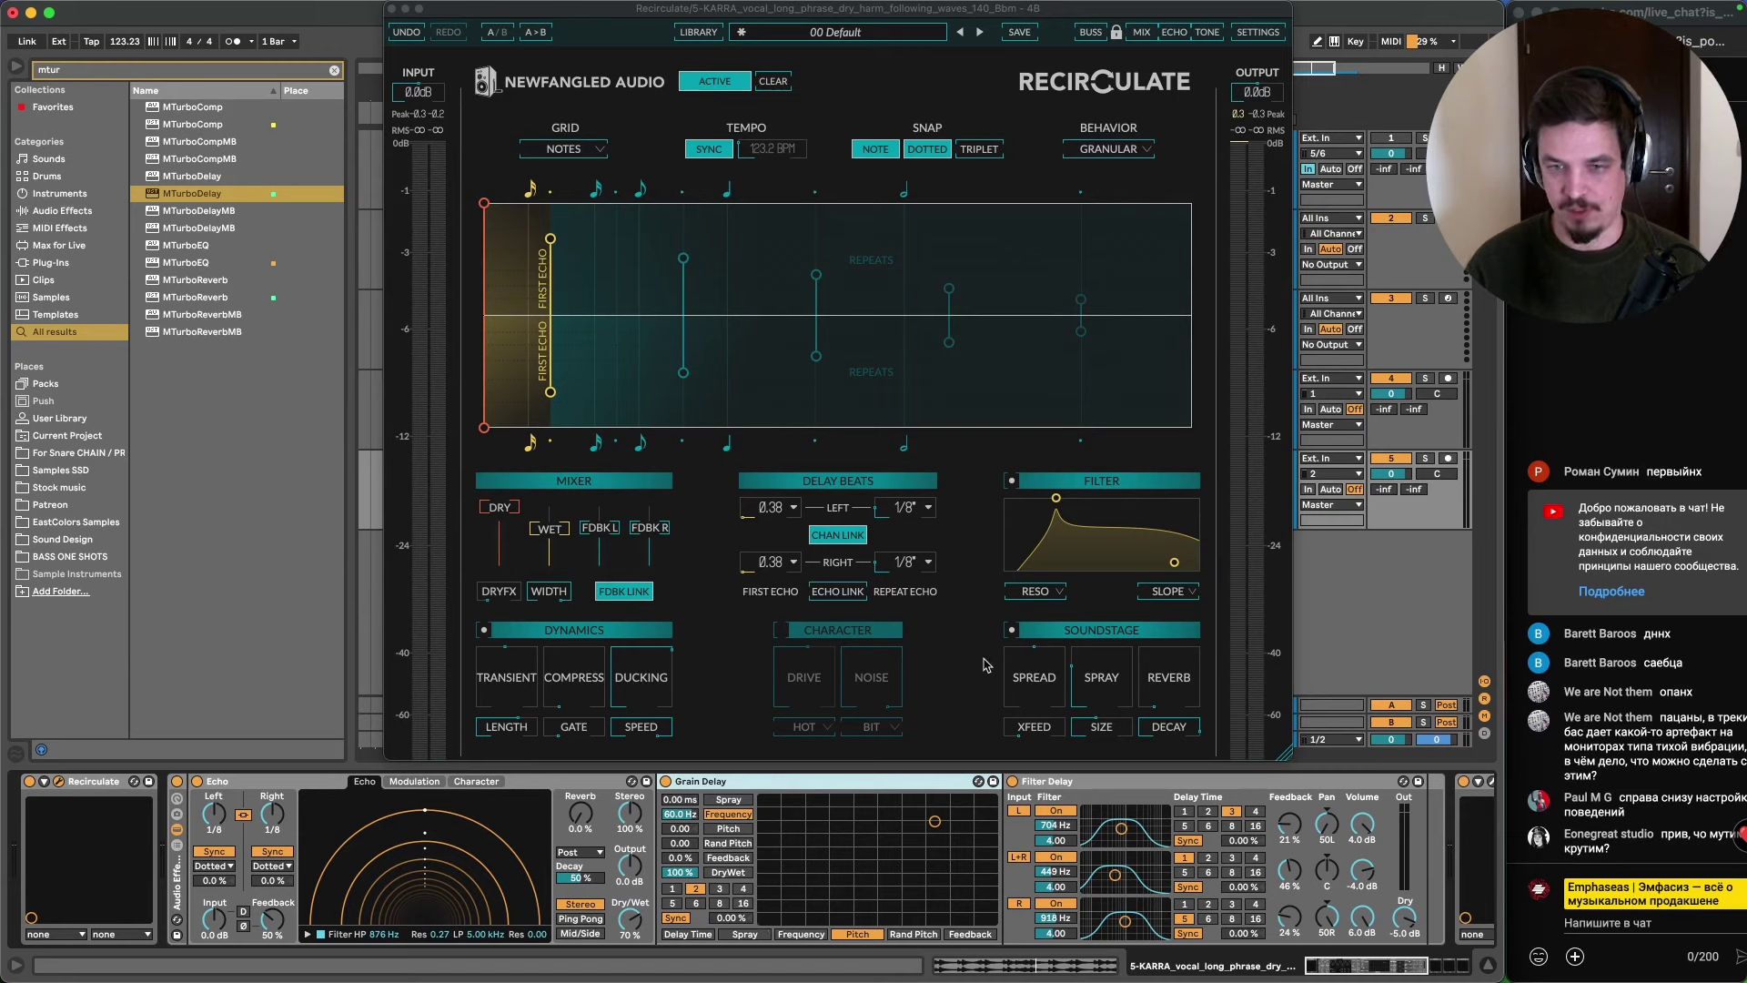
left_click(1101, 684)
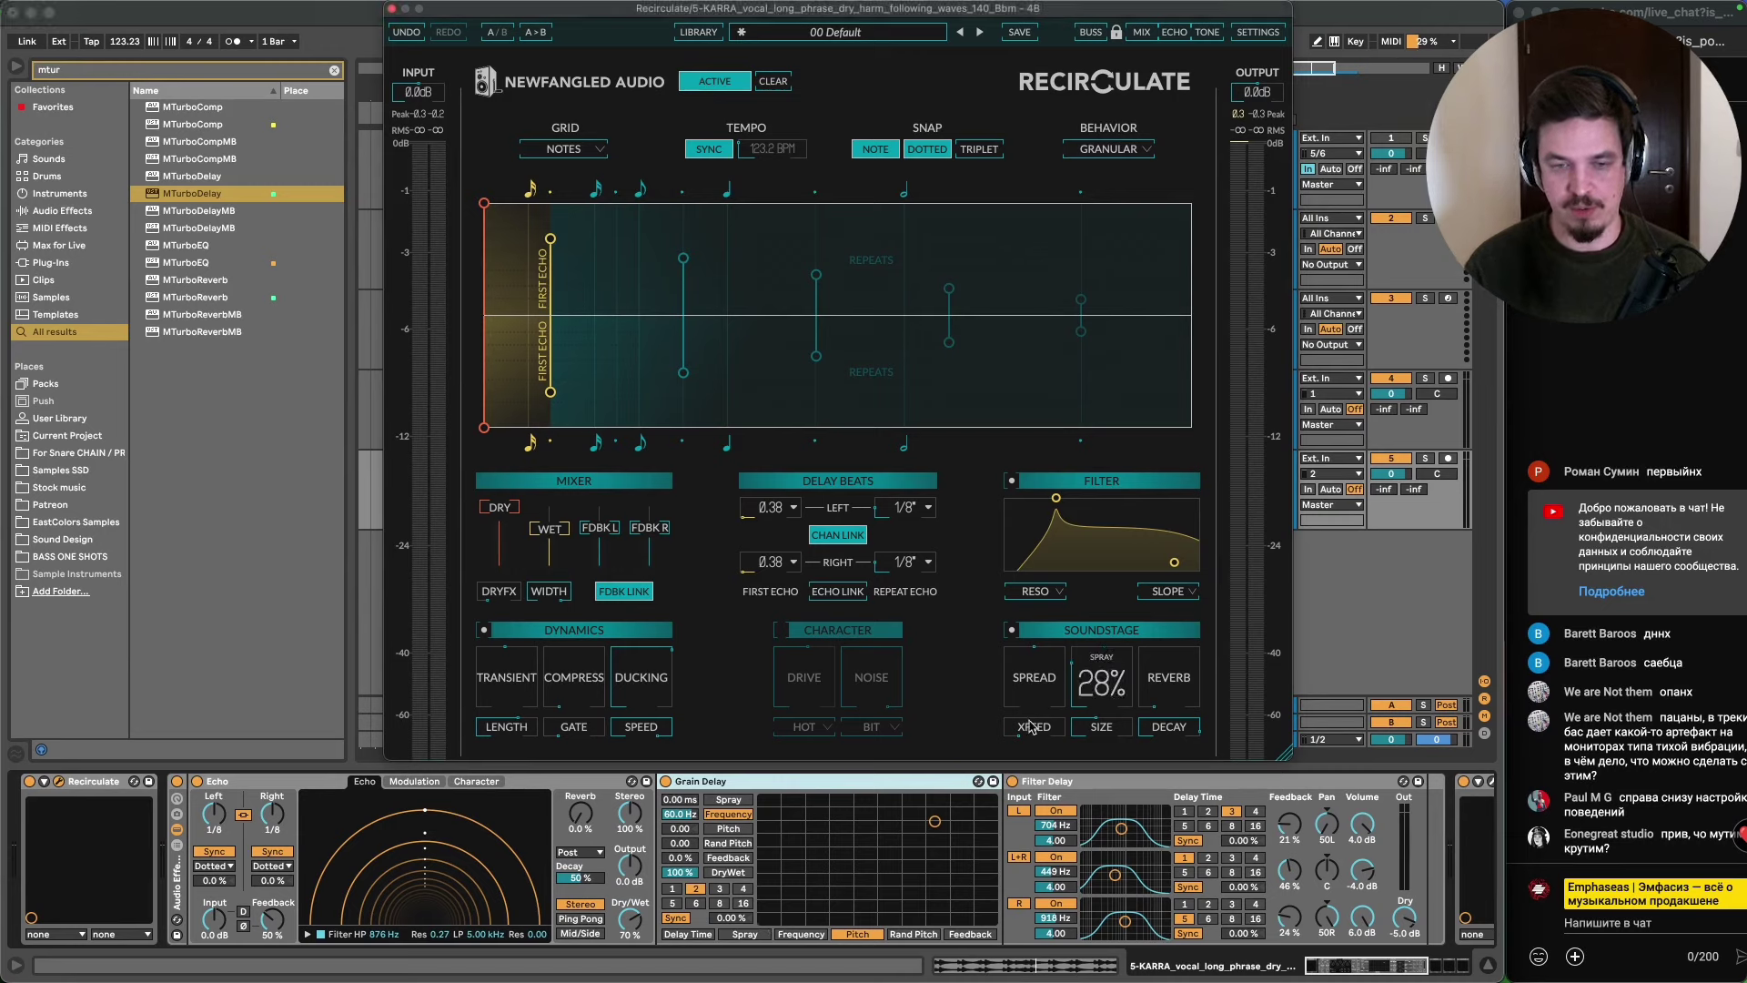
left_click_drag(680, 828, 678, 824)
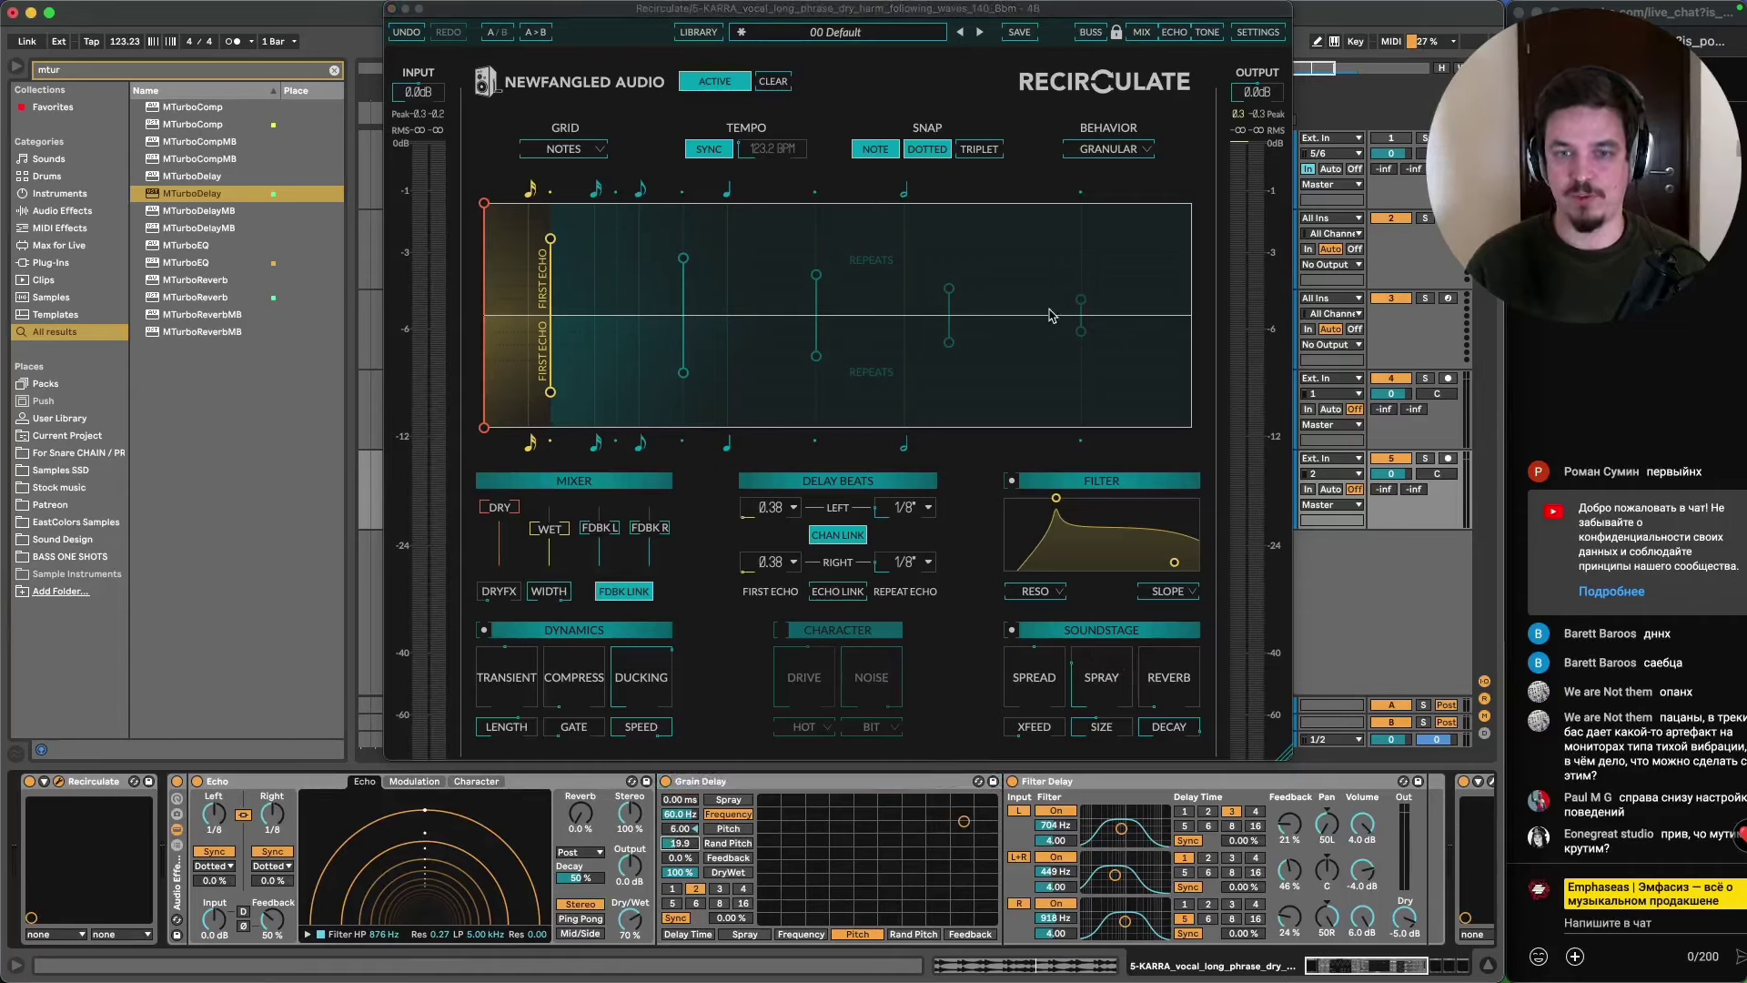
- Open Recirculate's settings to examine the info, graphics and preset options, and close them
left_click(1149, 39)
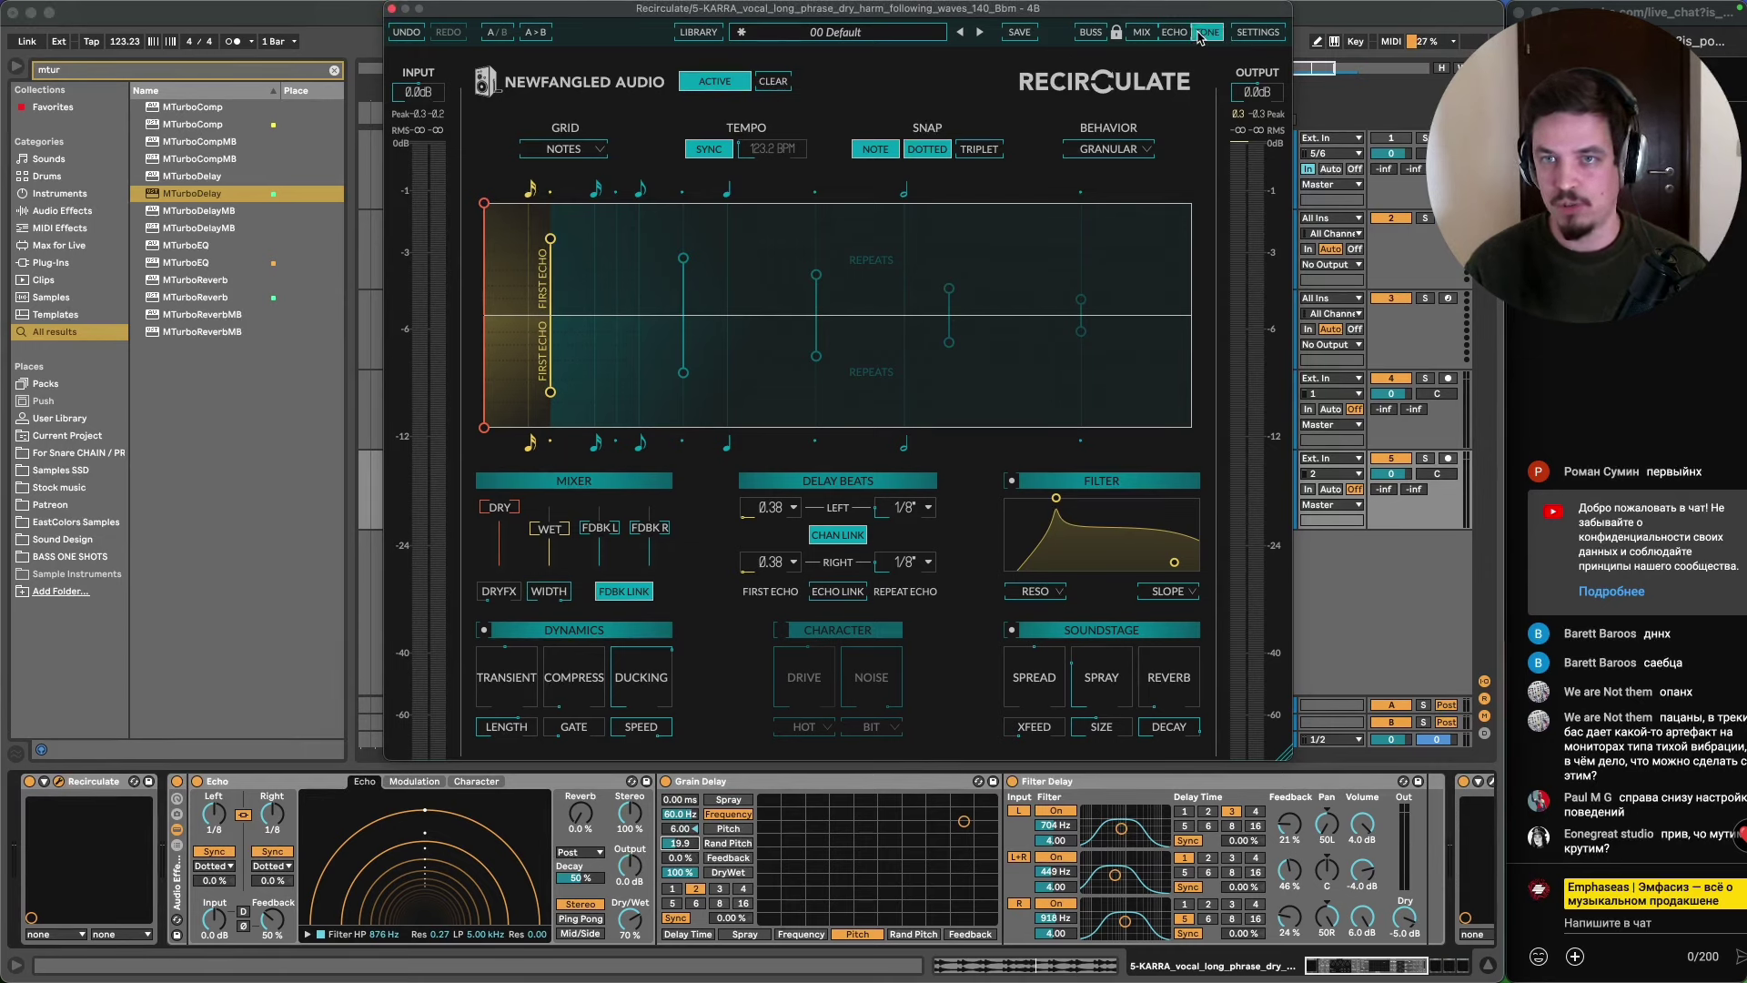
left_click(1247, 34)
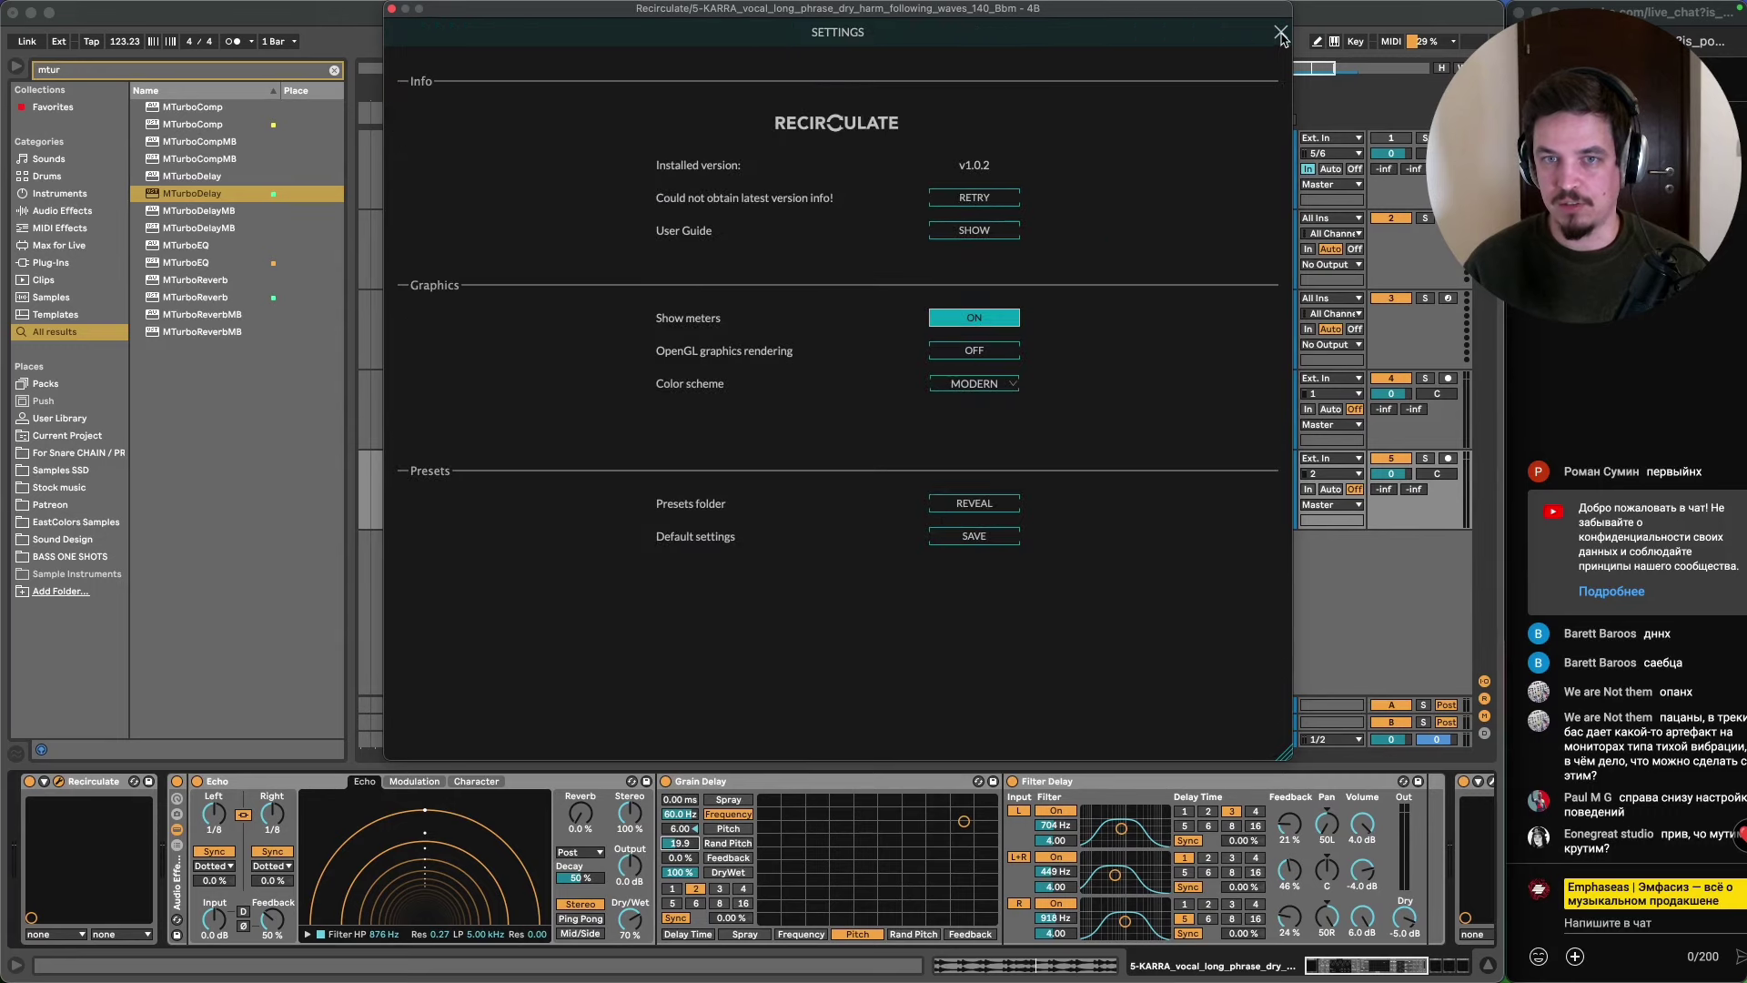
left_click(1281, 33)
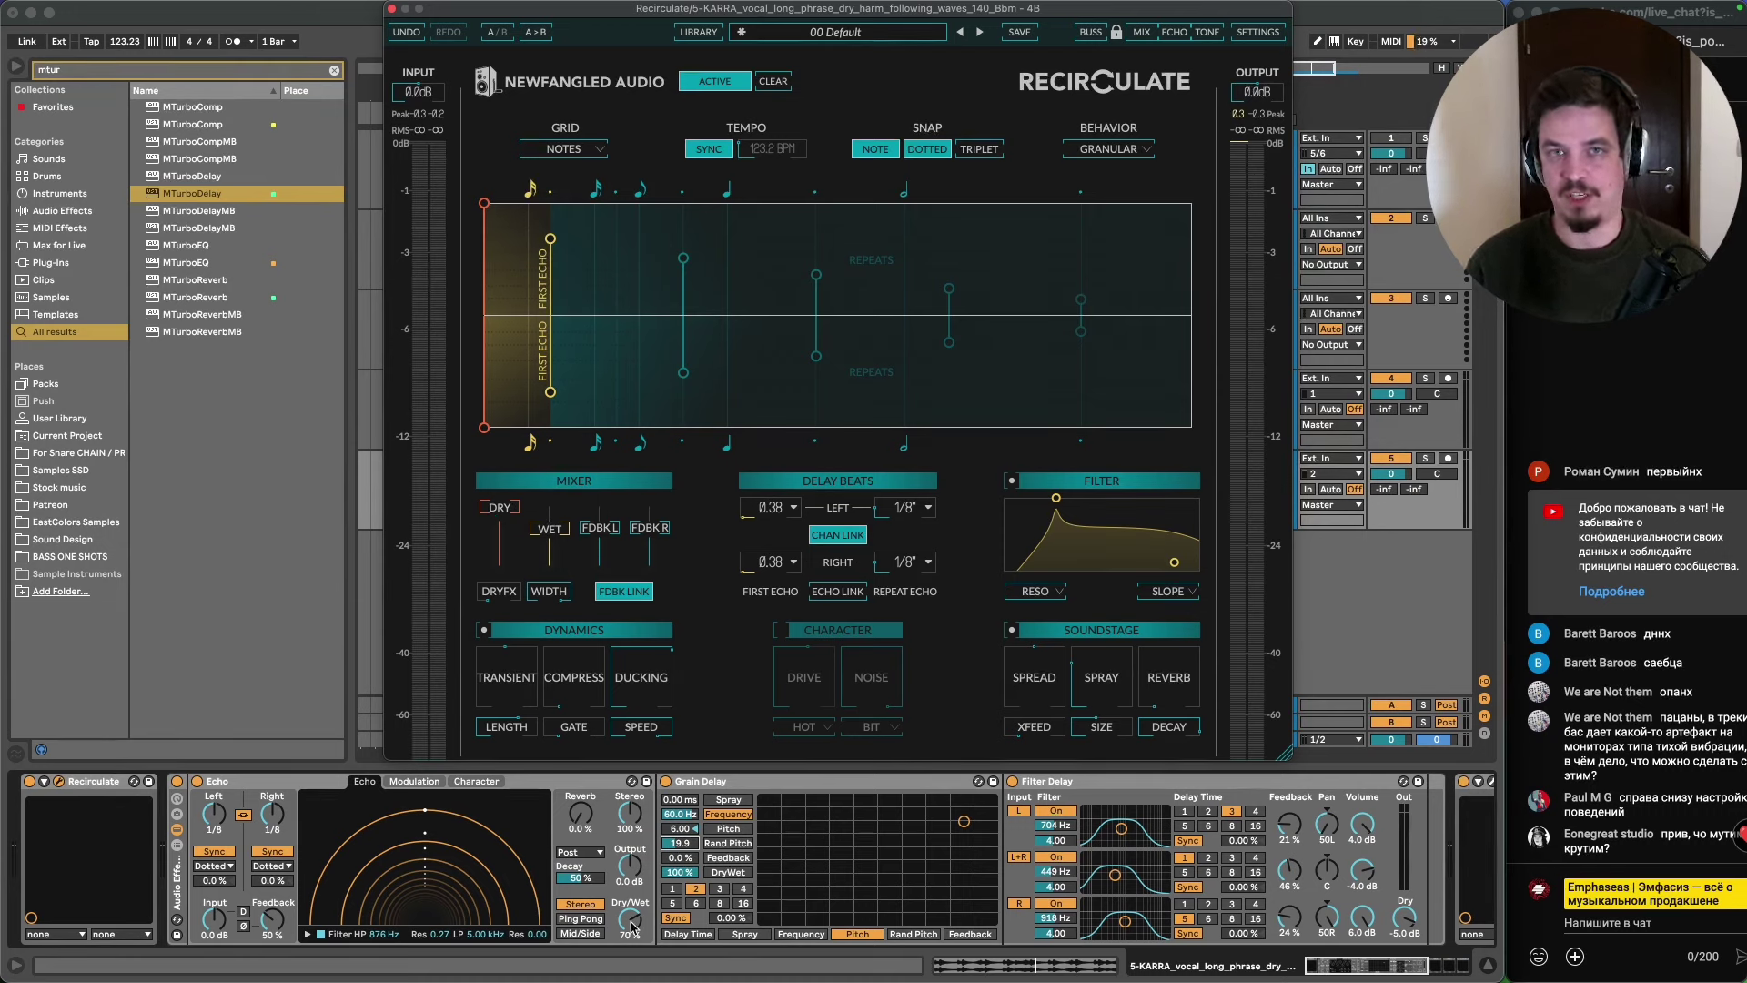
- Lower the Echo device's Dry/Wet to 3.2% and turn off its Ducking
mouse_move(632, 927)
left_mouse_down()
mouse_move(633, 951)
mouse_move(629, 932)
left_mouse_up()
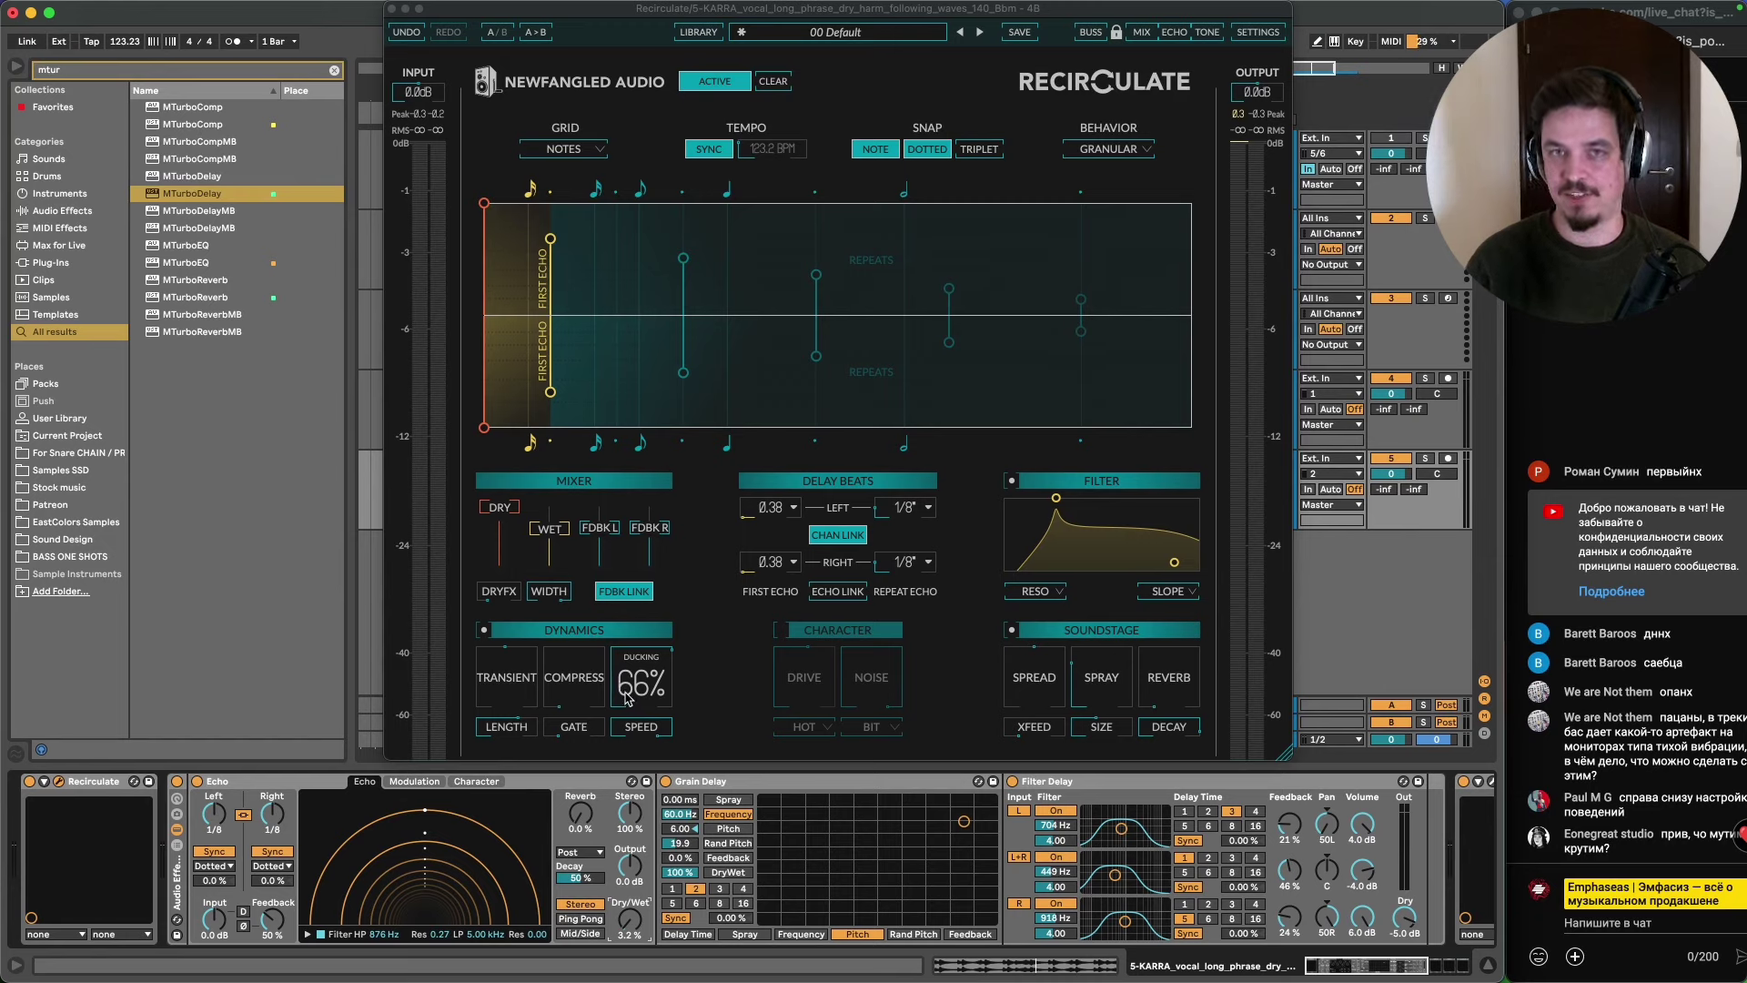
left_click(471, 783)
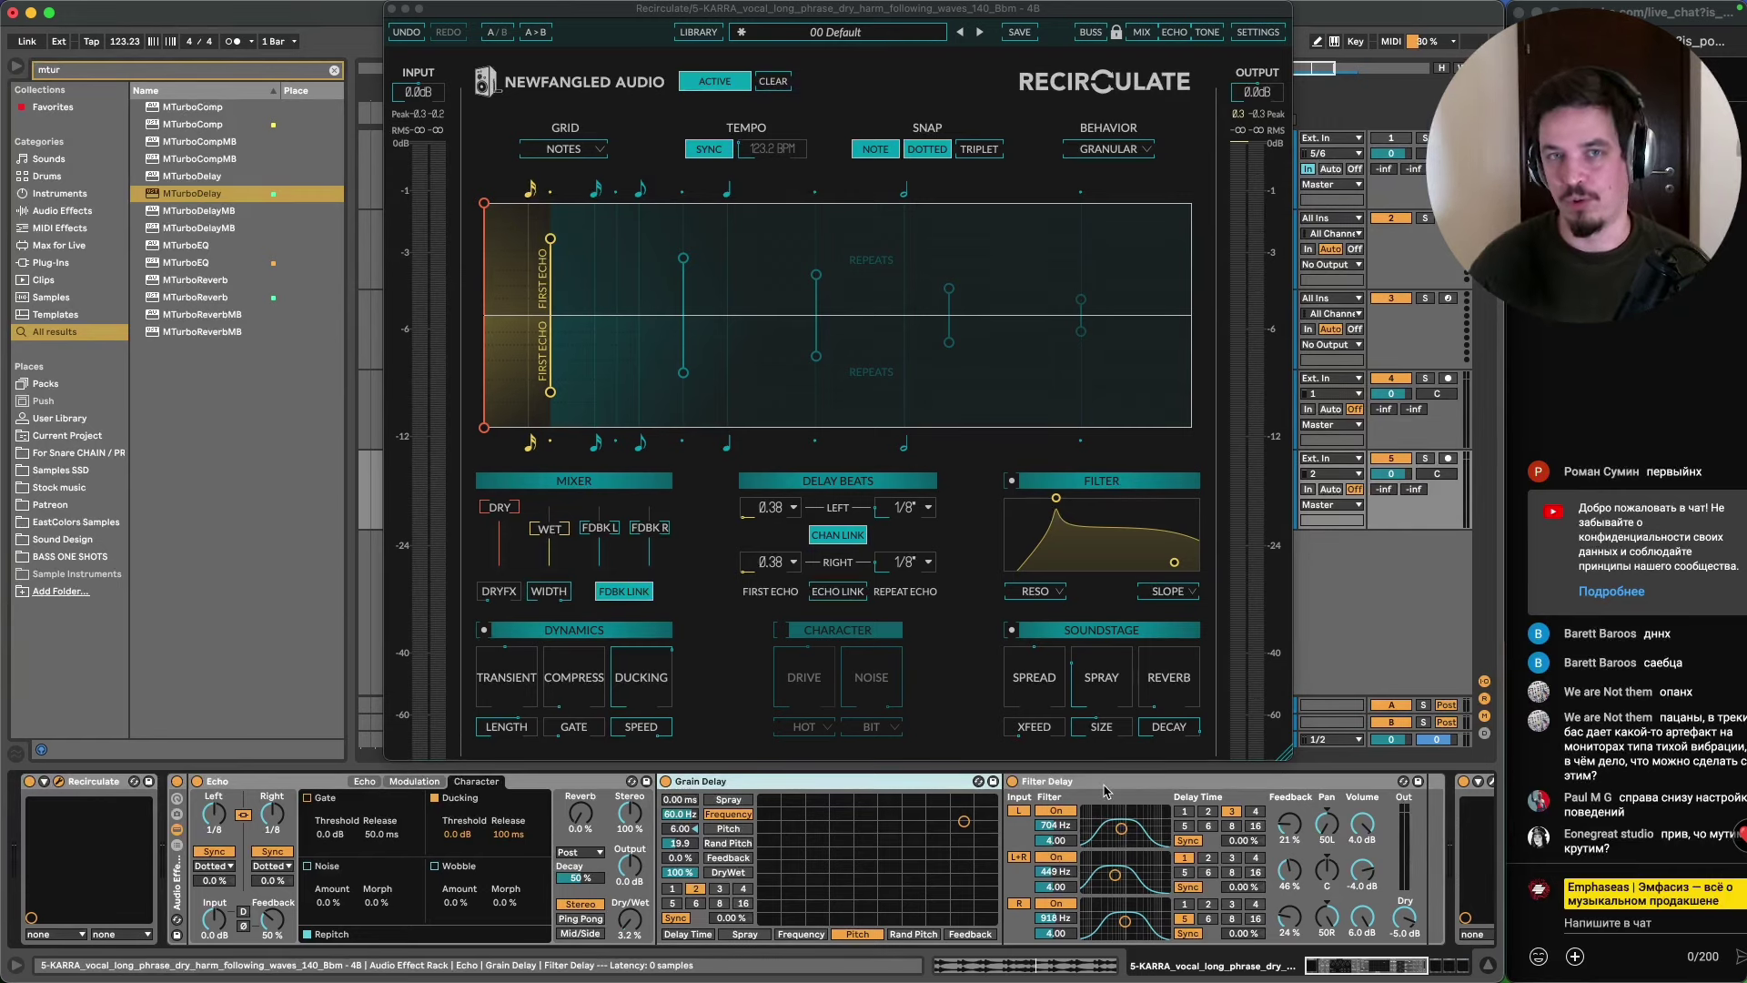
left_click(434, 799)
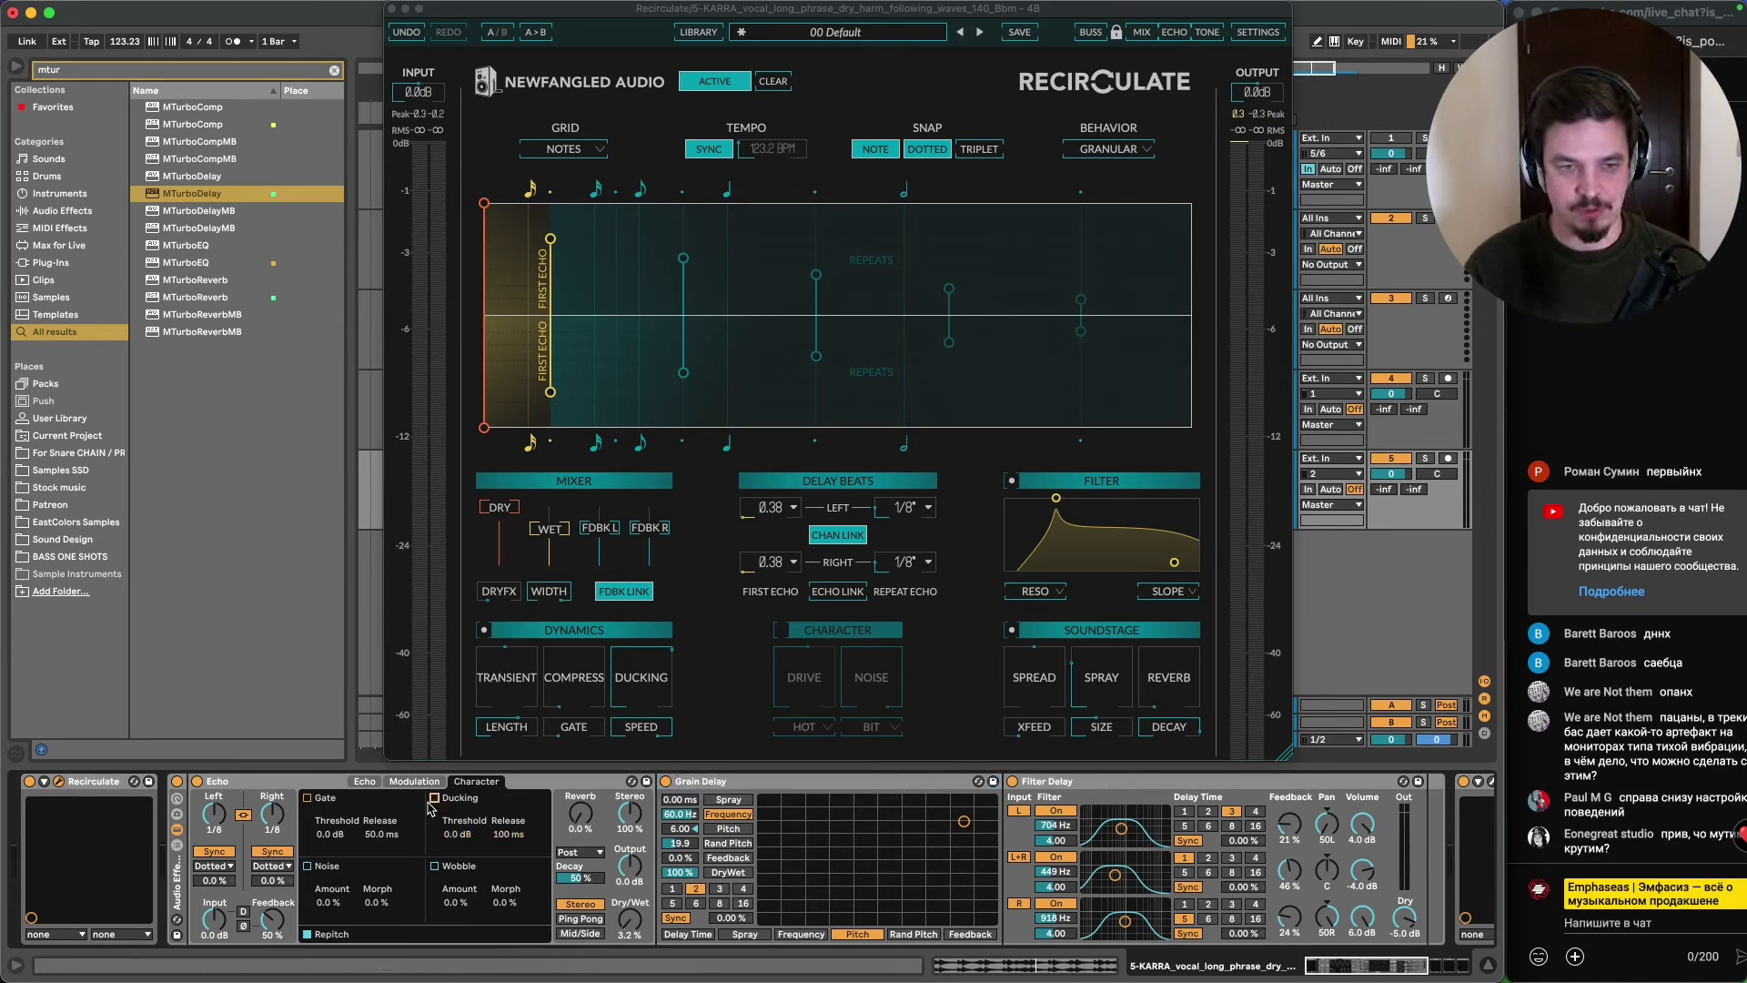
- Switch on Recirculate's Character section with its Drive and Noise controls
mouse_move(515, 688)
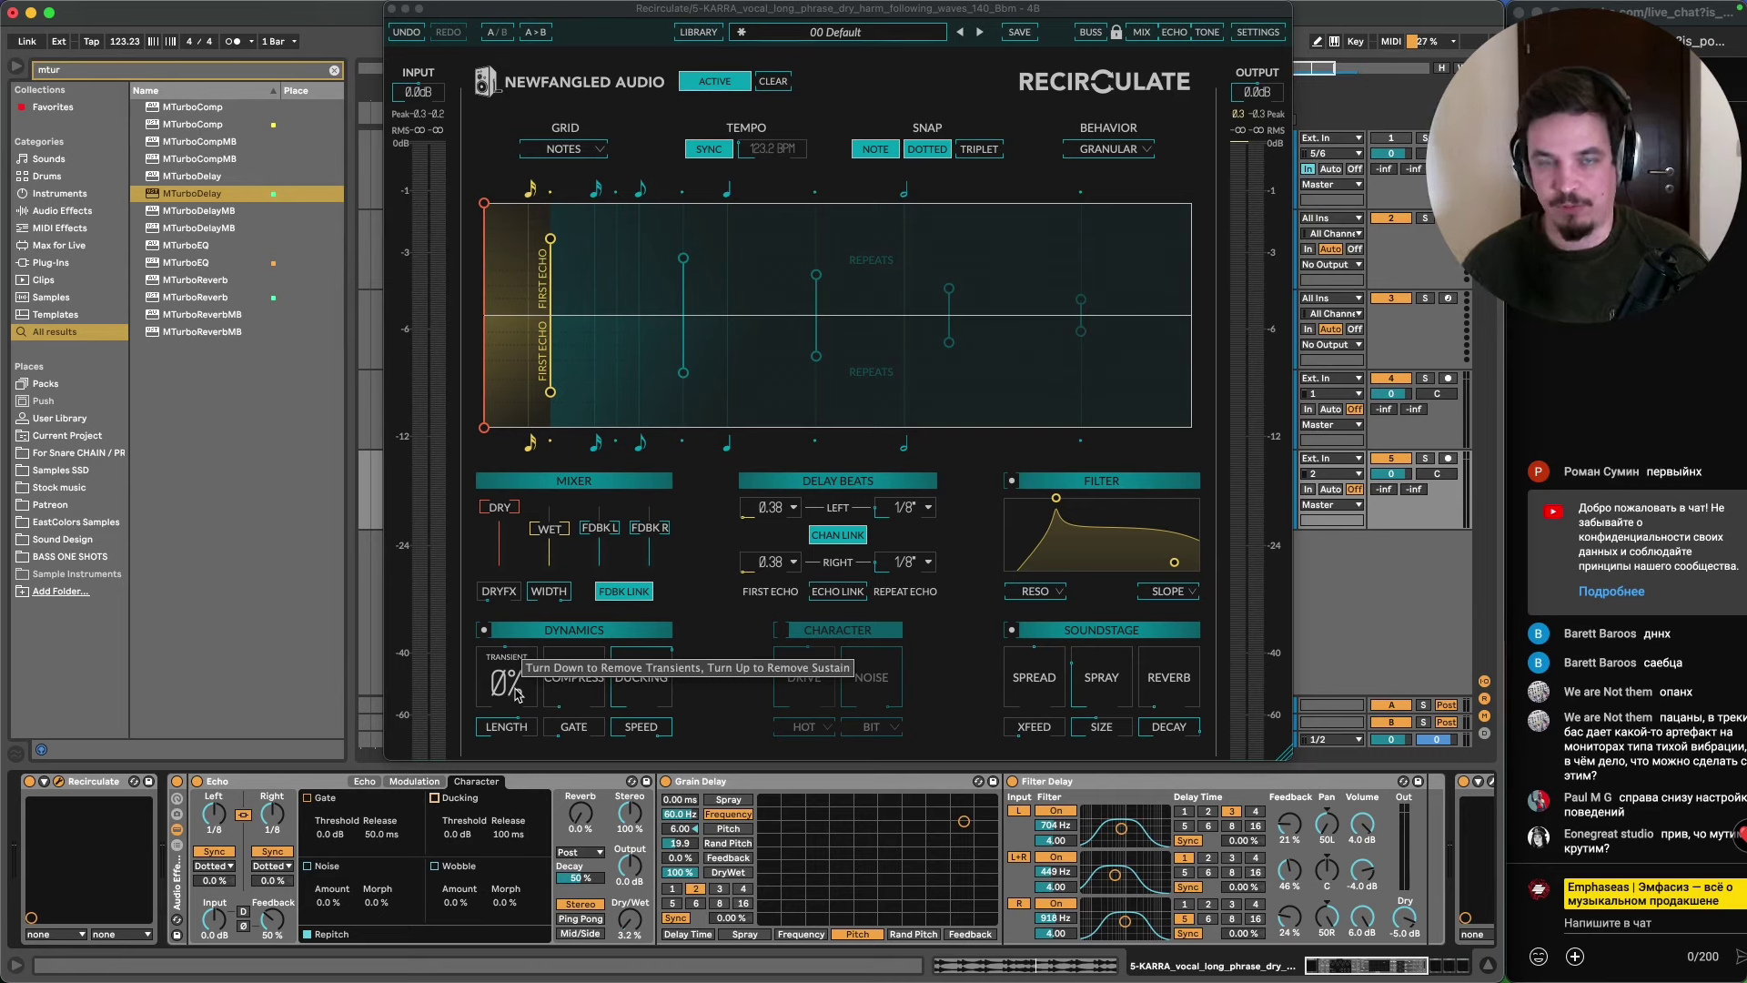
mouse_move(564, 675)
left_click_drag(564, 675, 596, 766)
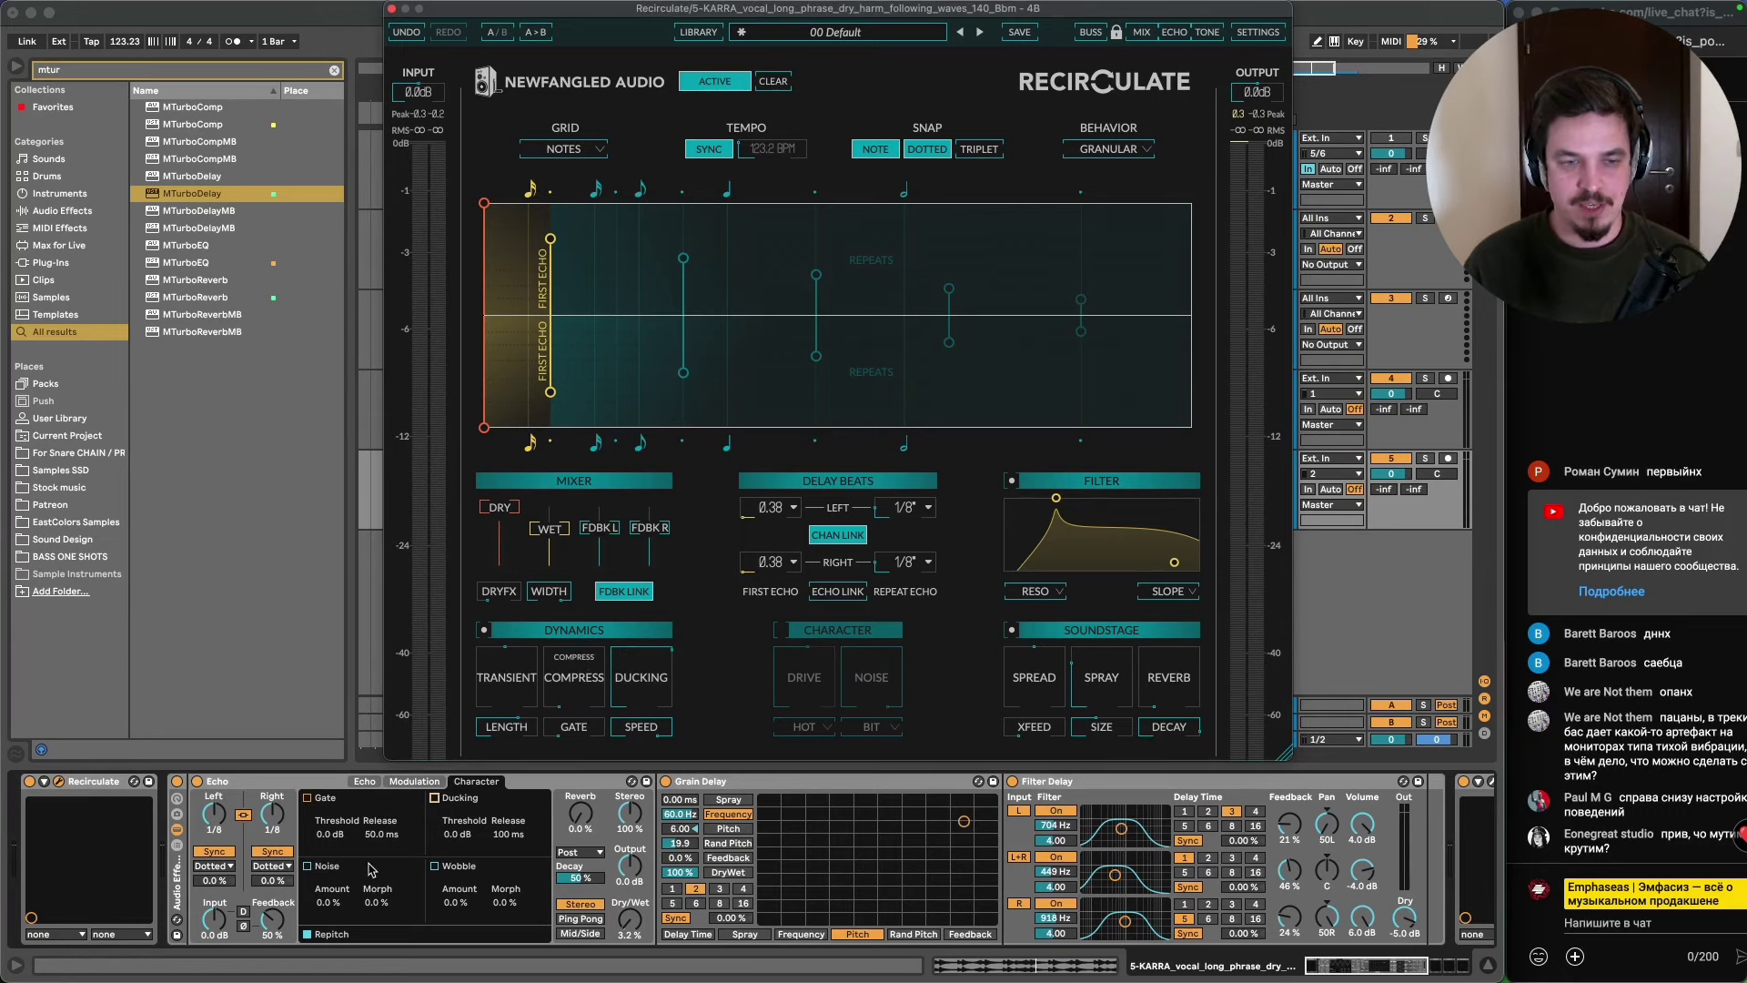
left_click(780, 630)
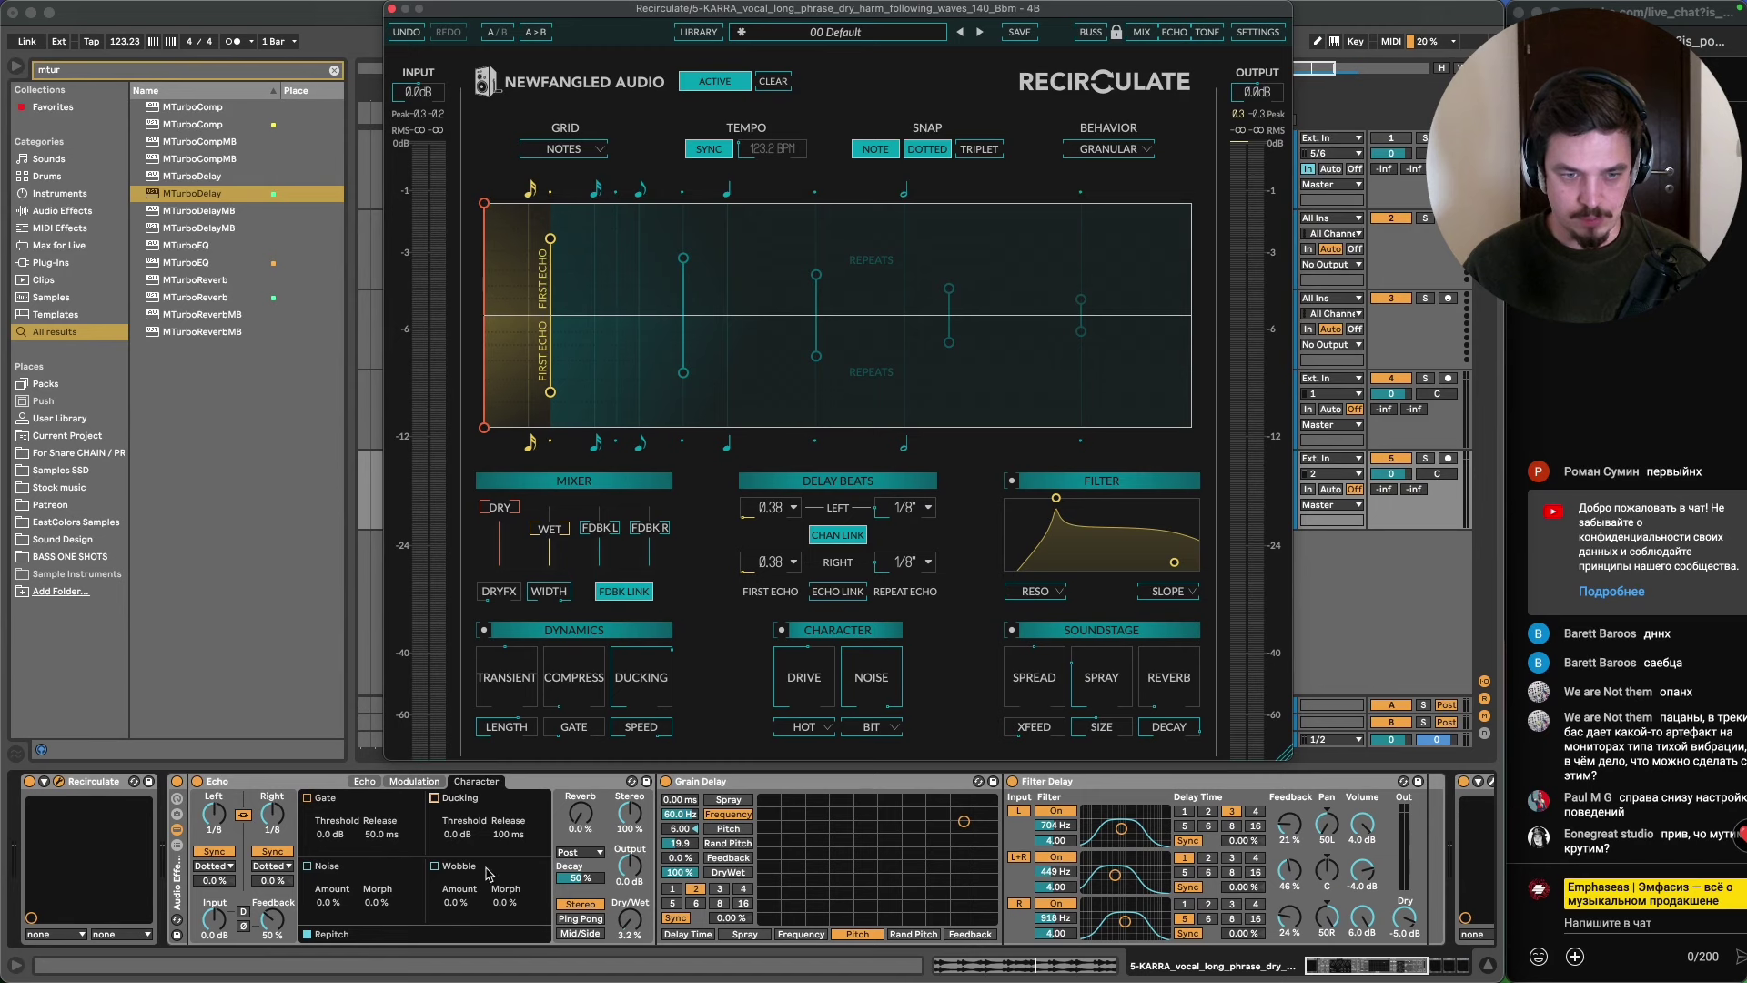
left_click(308, 866)
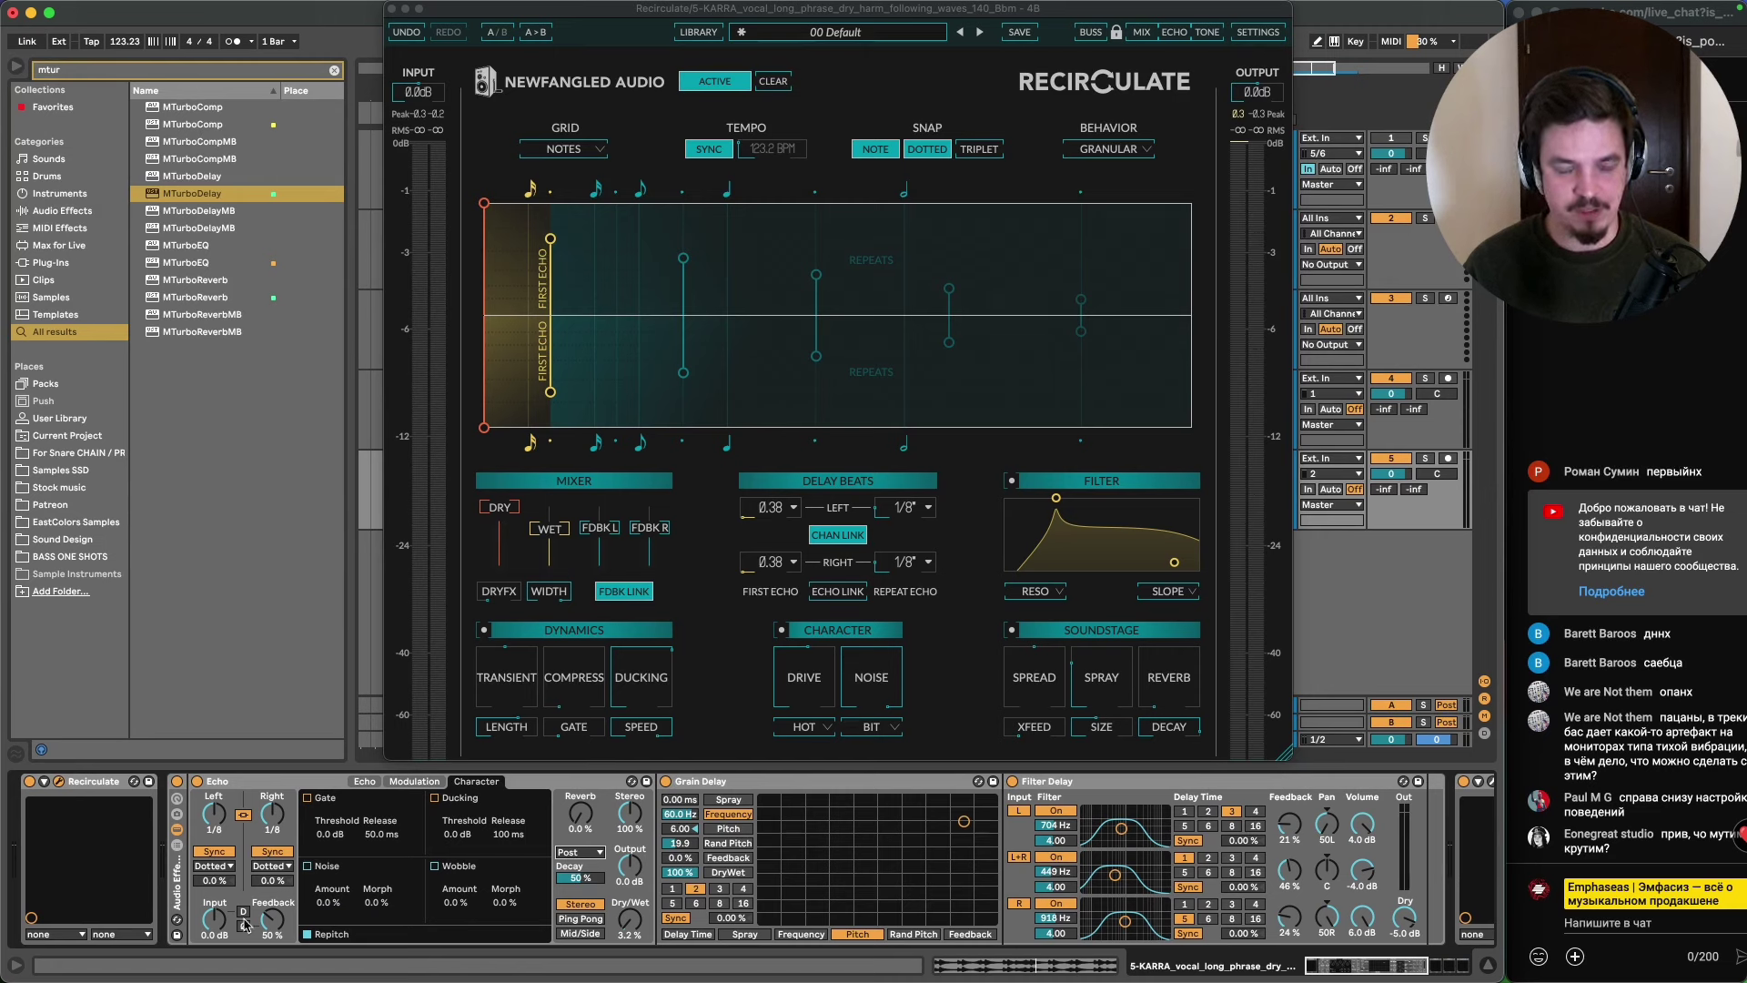
- Clear the browser search and look over the Echo device's modulation and main delay settings
left_click(328, 790)
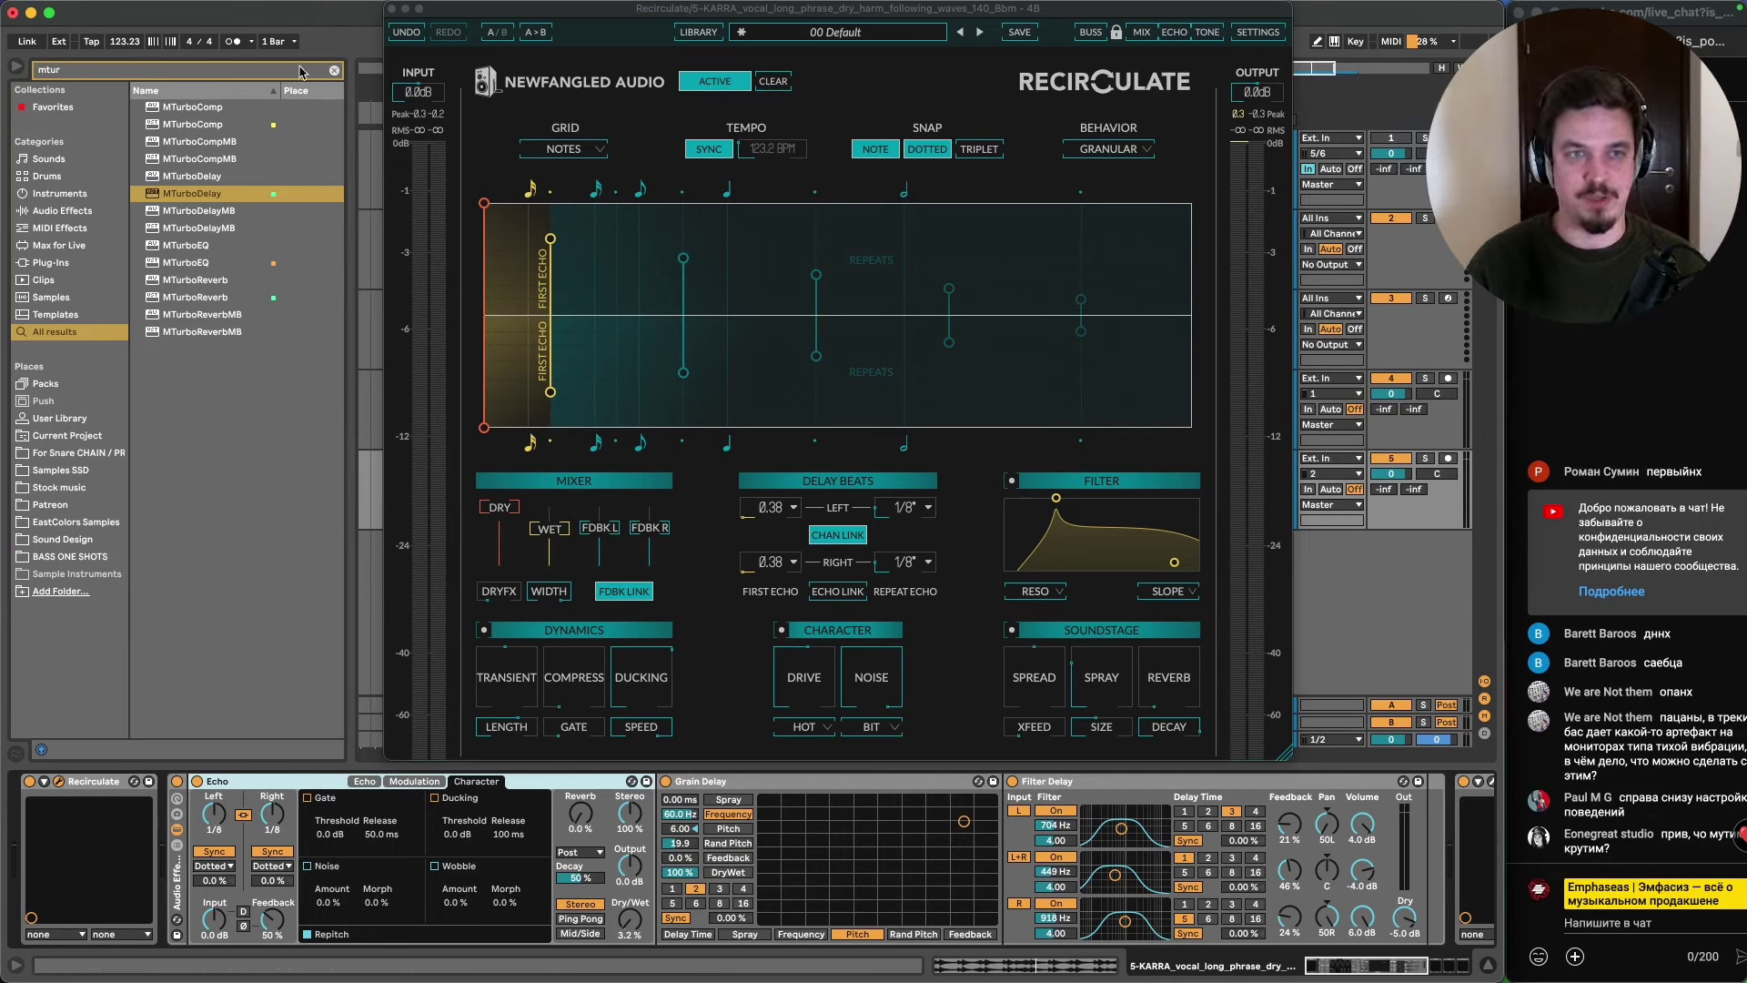
left_click(335, 70)
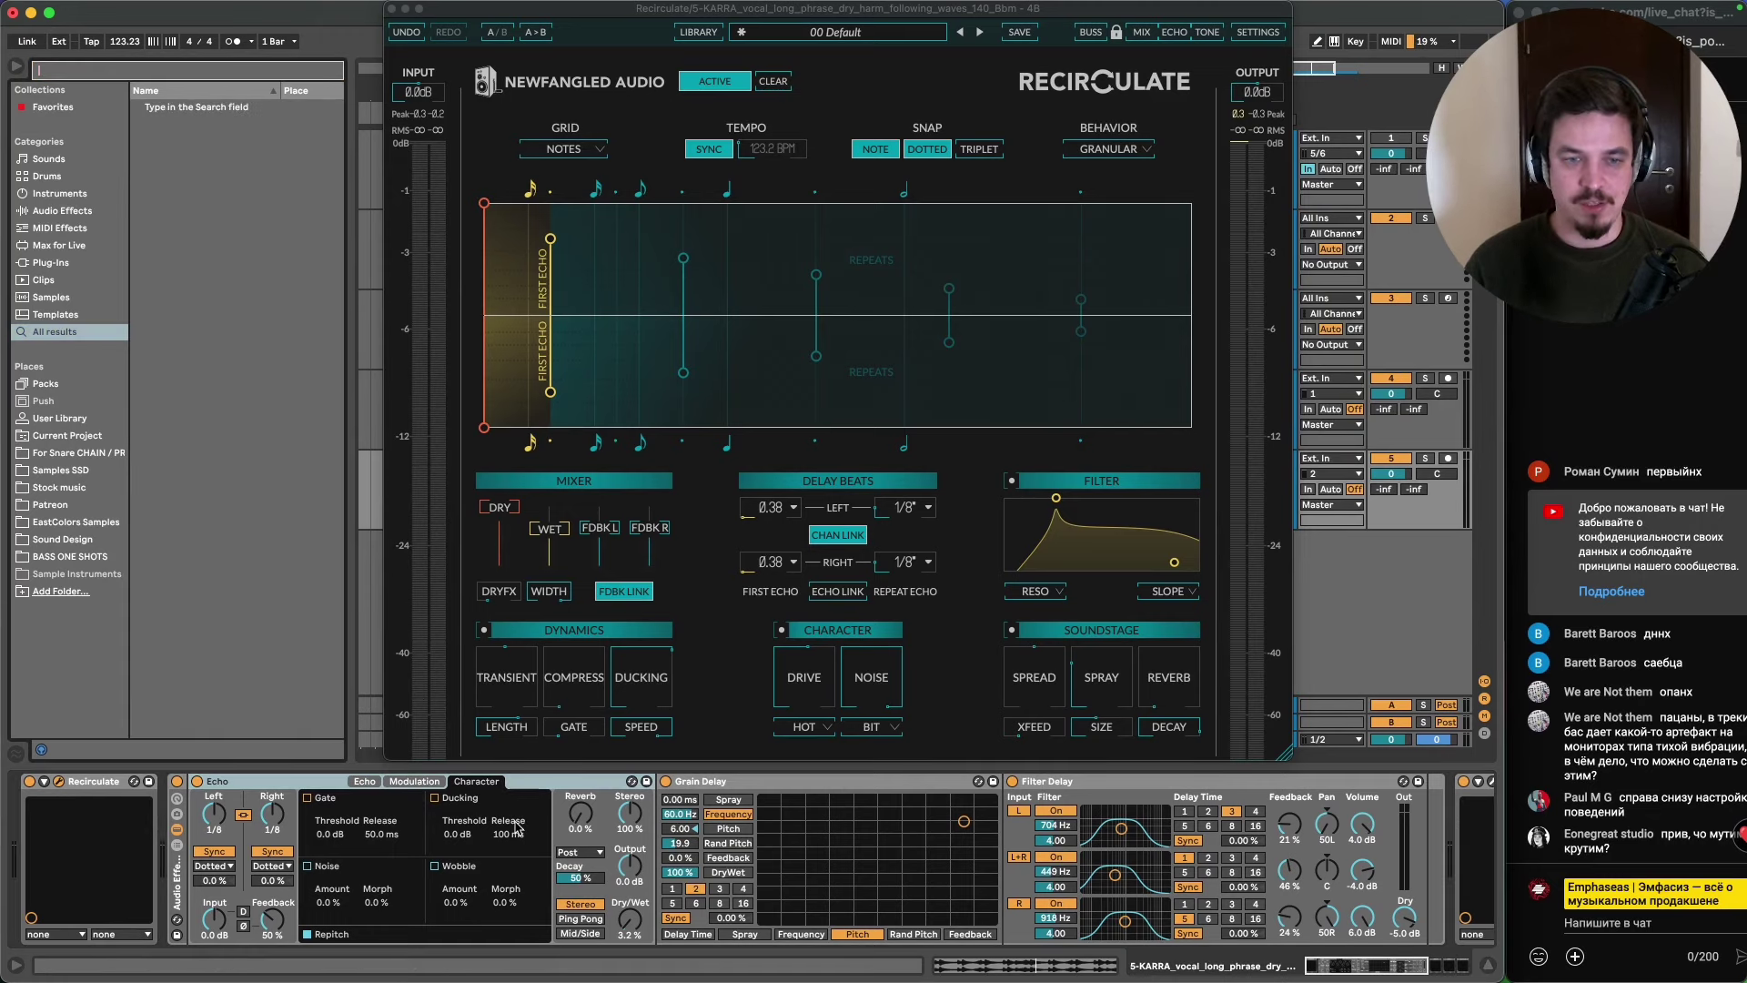
left_click(397, 783)
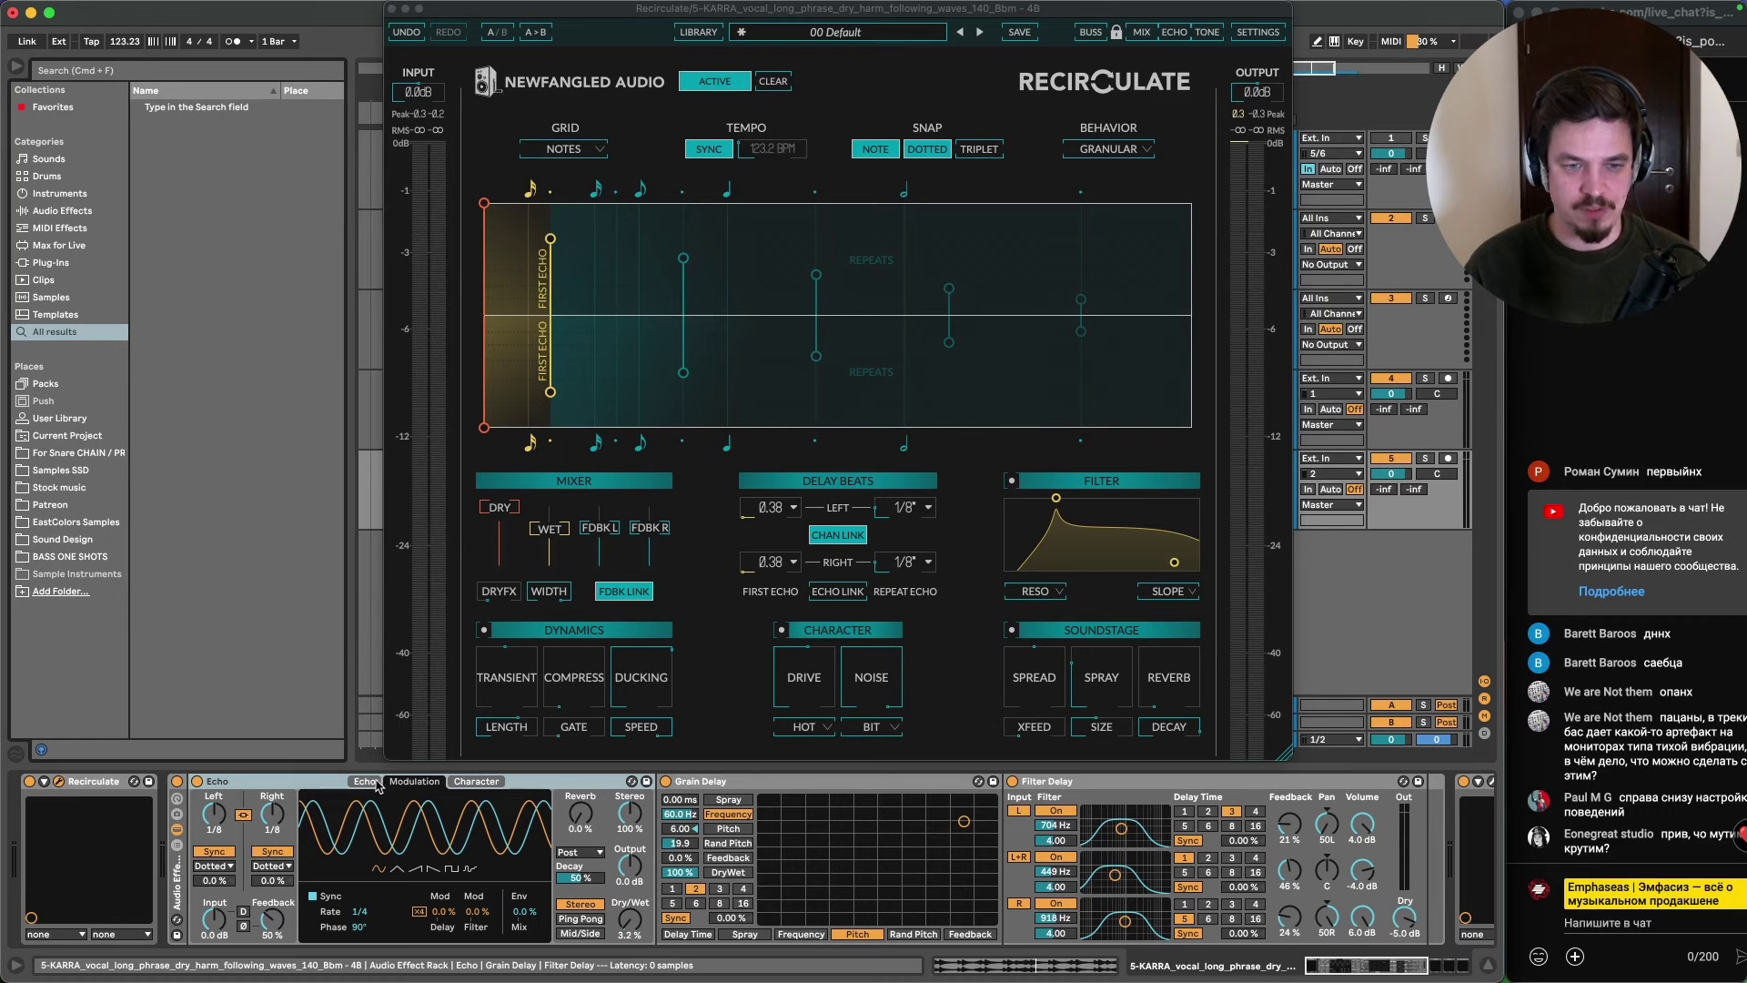
left_click(365, 783)
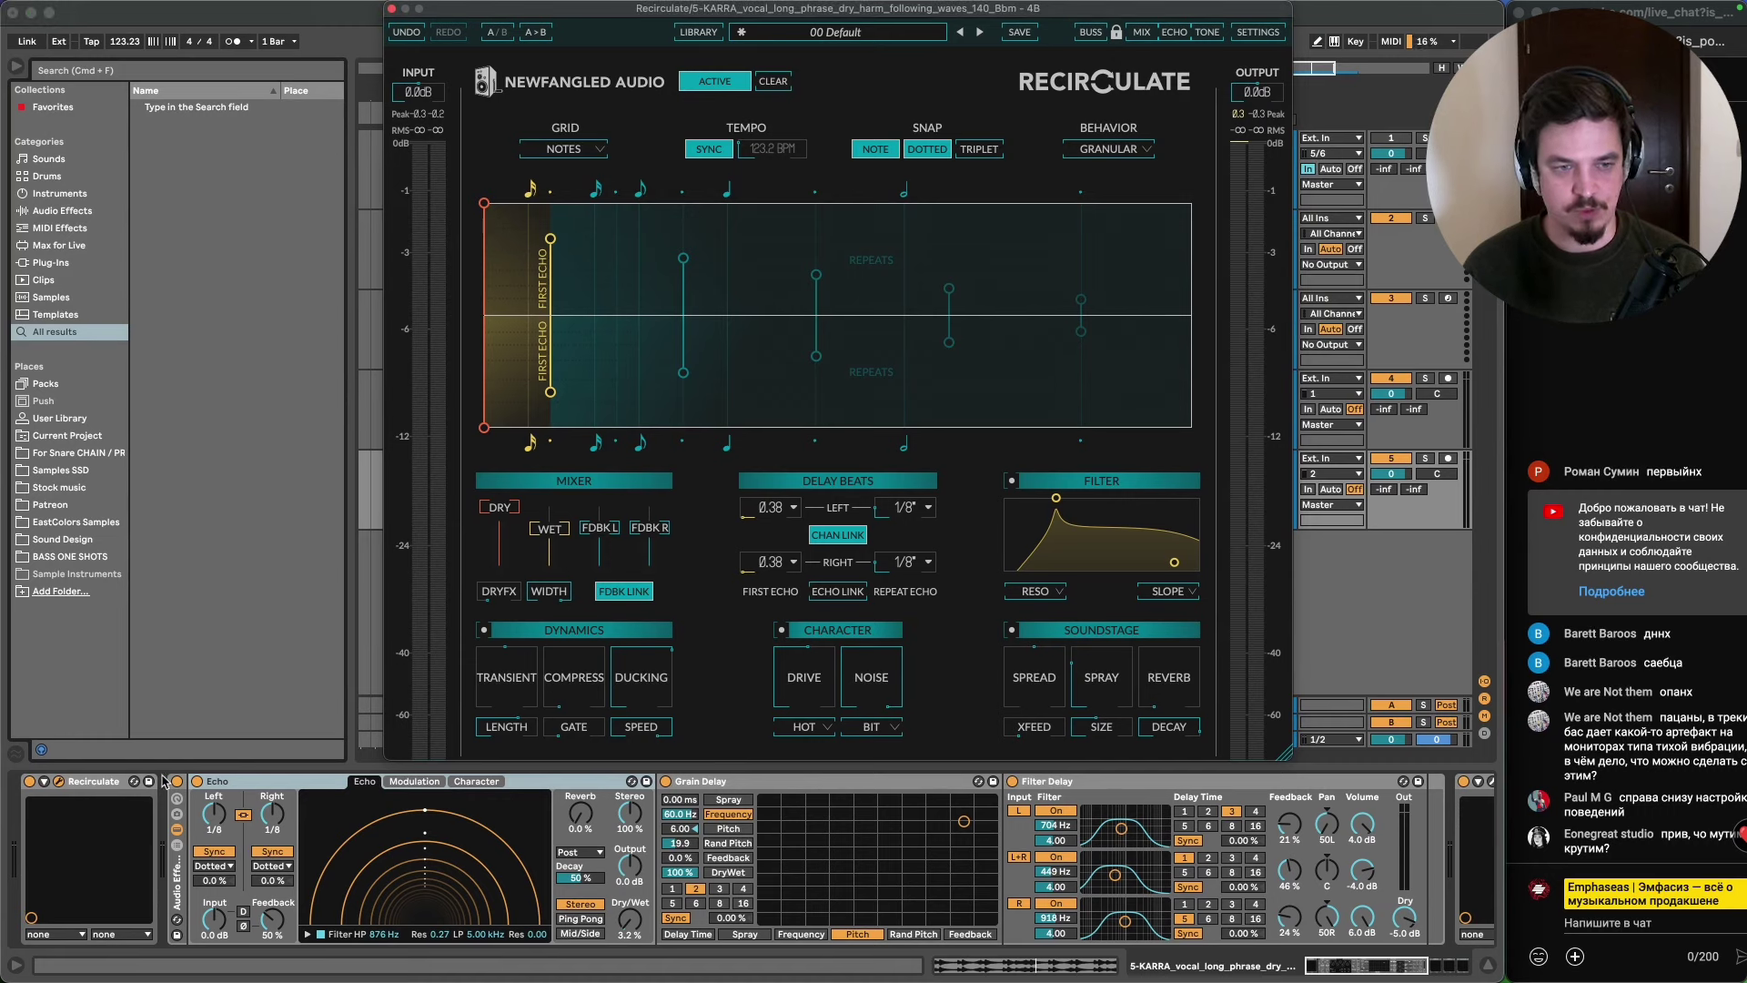
- Group the delay rack following Recirculate into an outer Audio Effect Rack and deactivate it
left_click(177, 903)
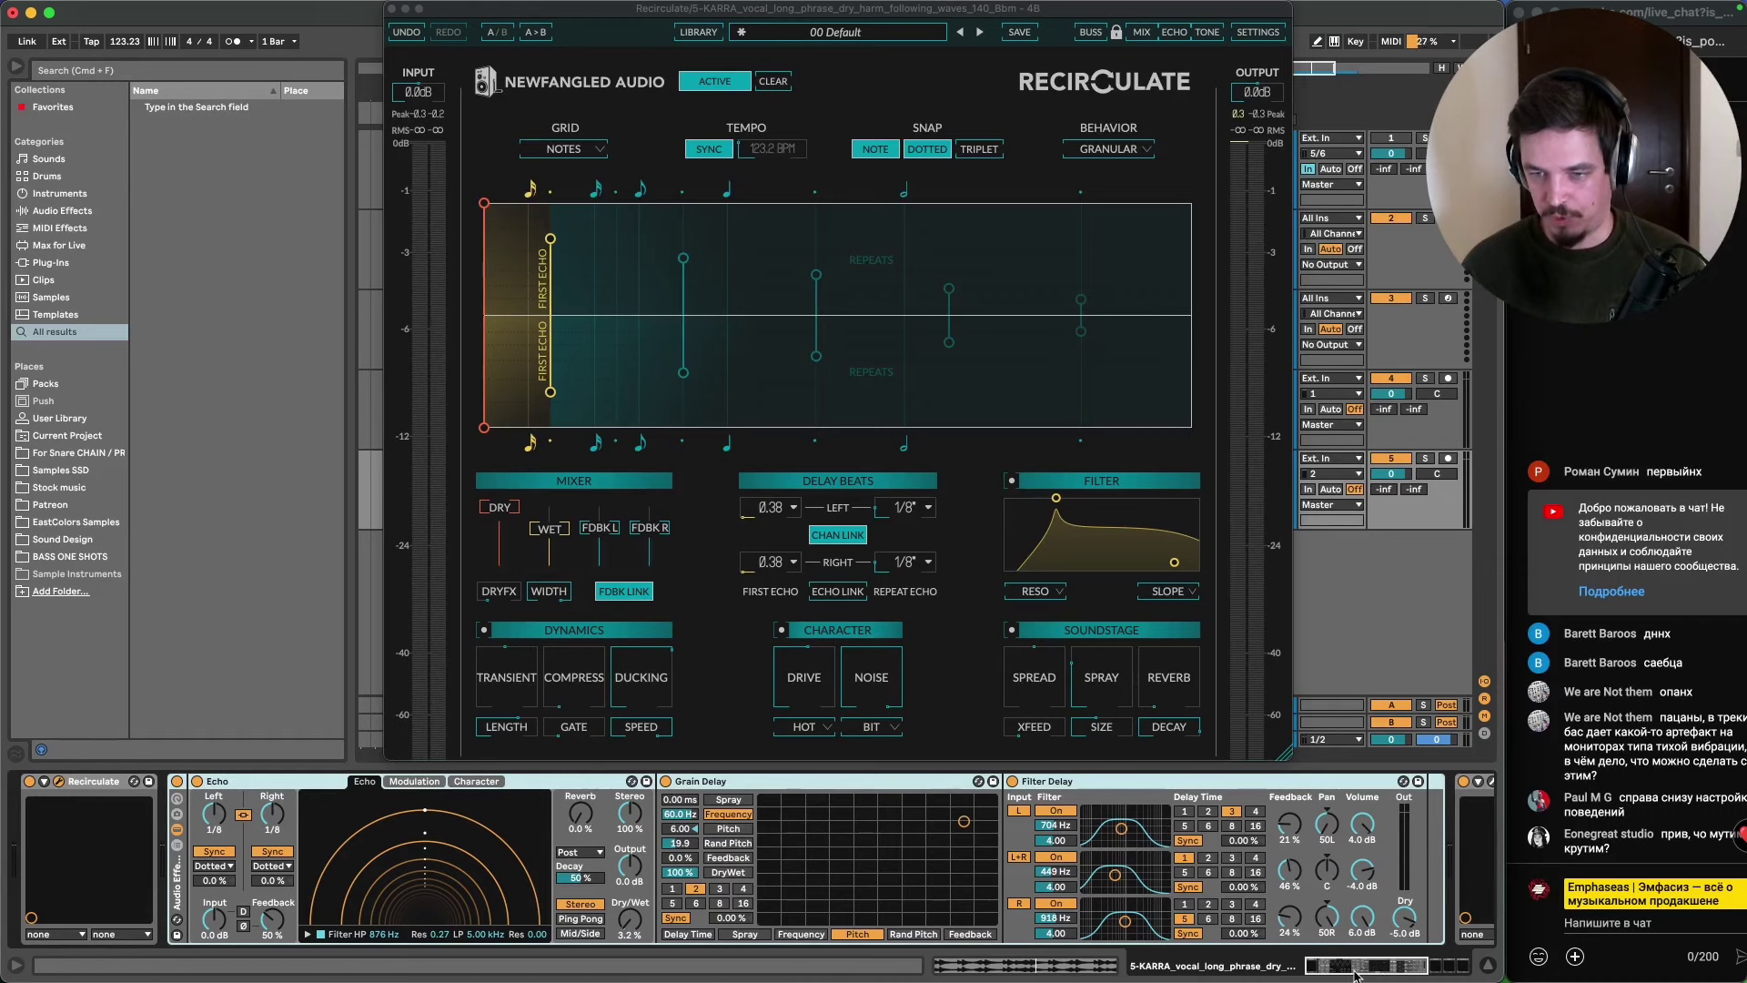
left_click_drag(1356, 974, 1396, 973)
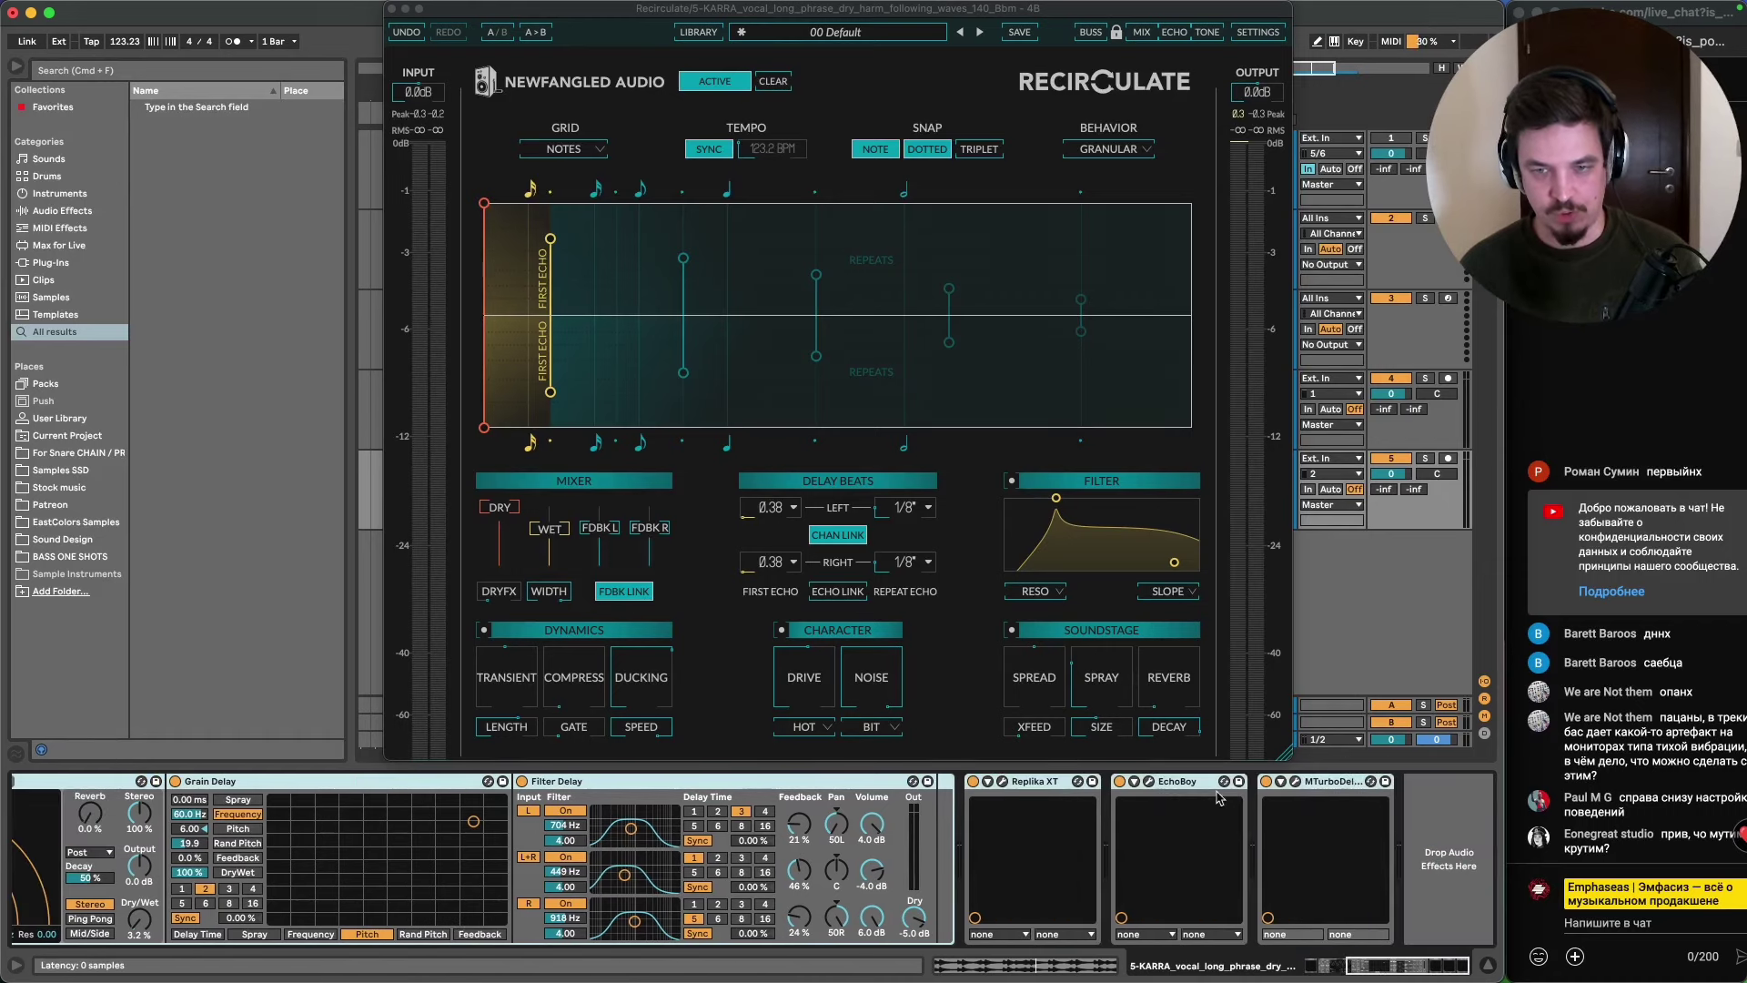
scroll(1220, 798, "left", 10)
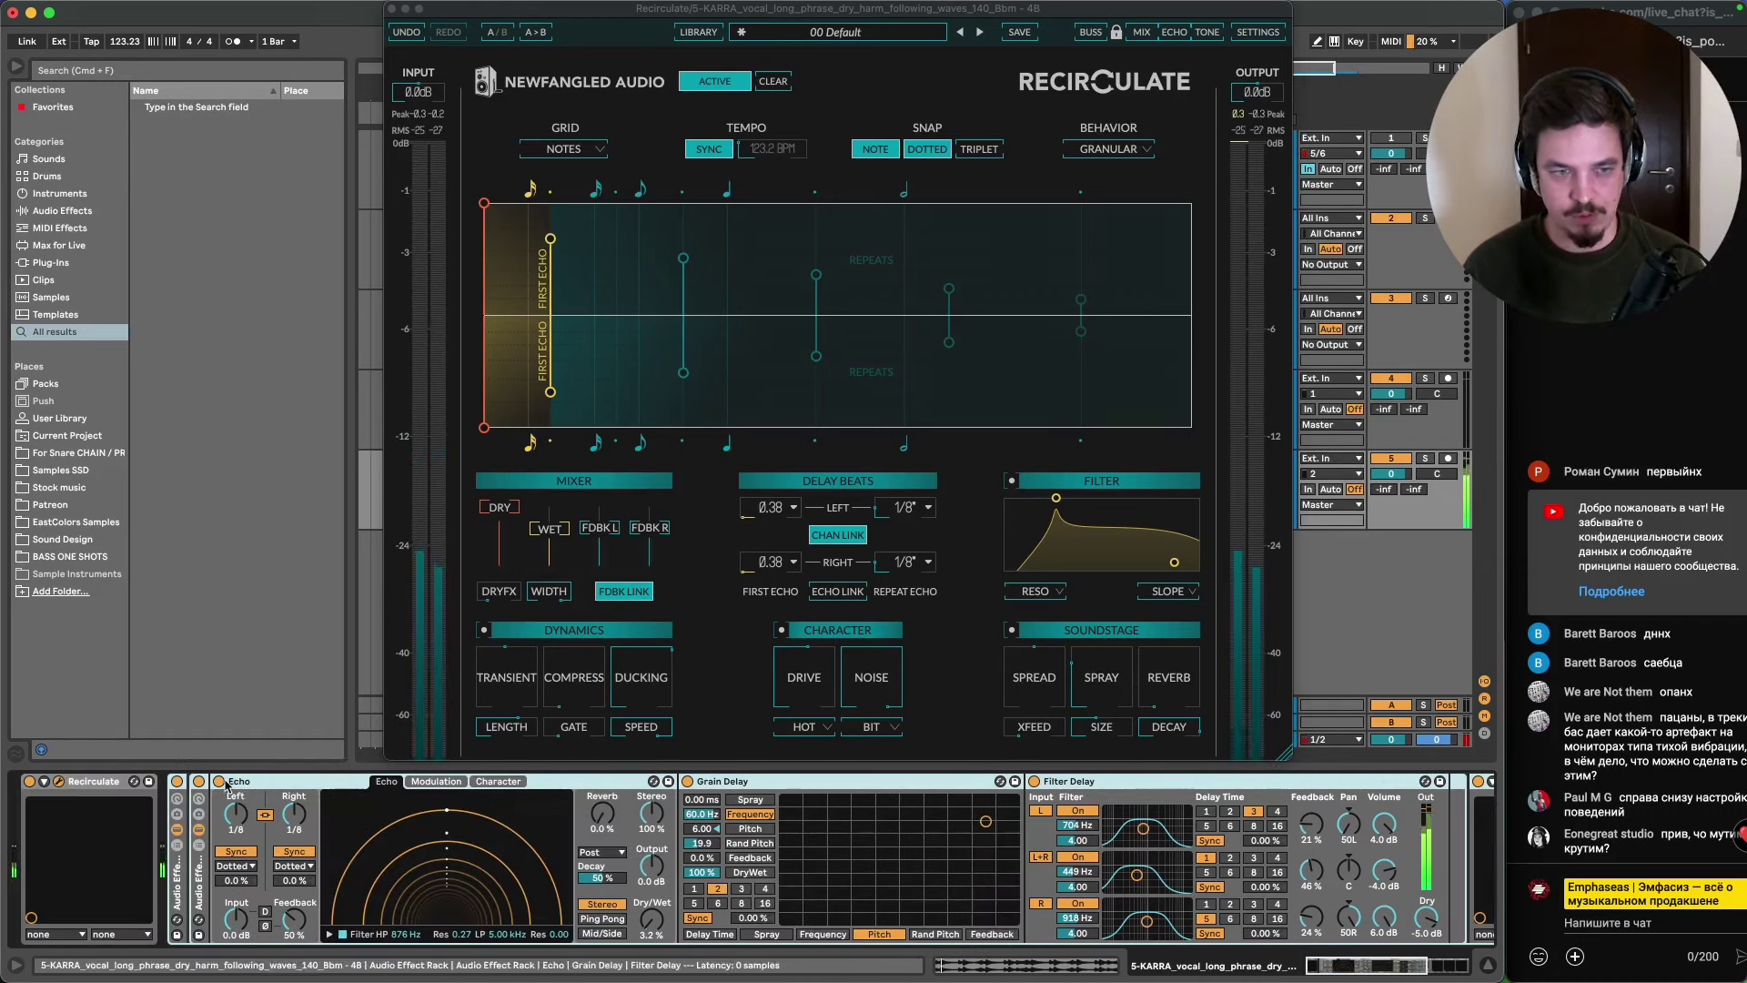
left_click(637, 692)
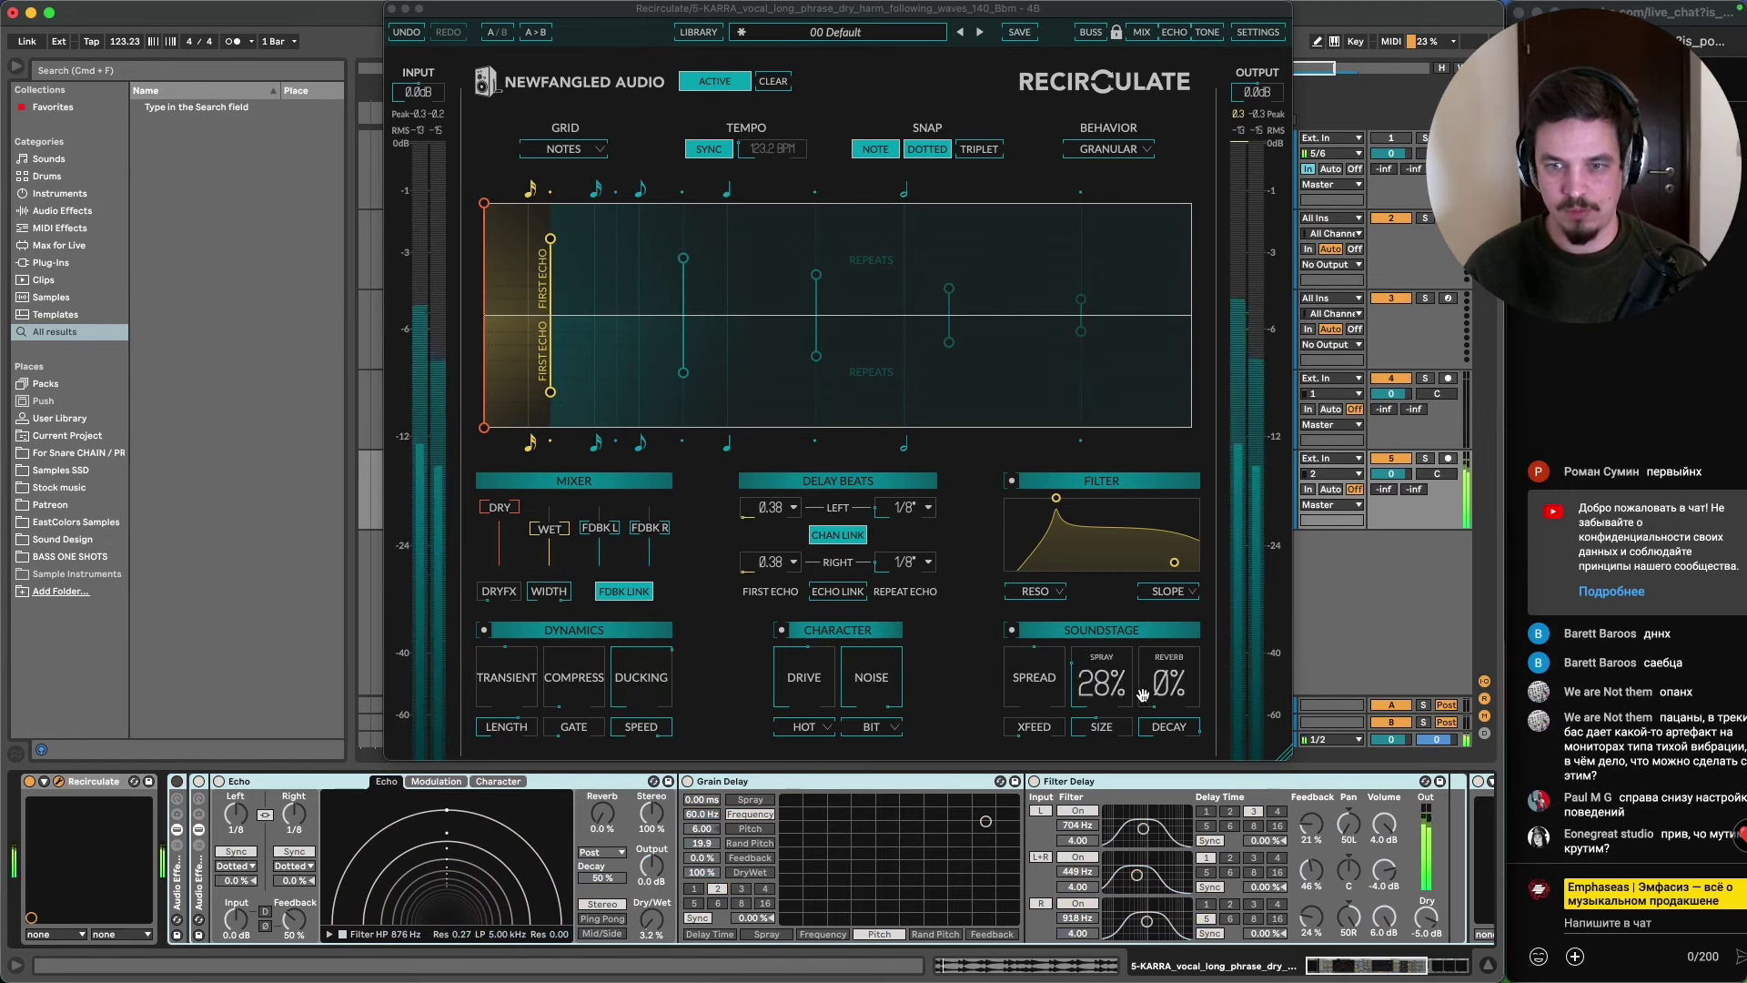
- In Recirculate's mixer, pull Dry down to -72 dB and raise Wet to maximum
left_click_drag(1143, 695, 1178, 505)
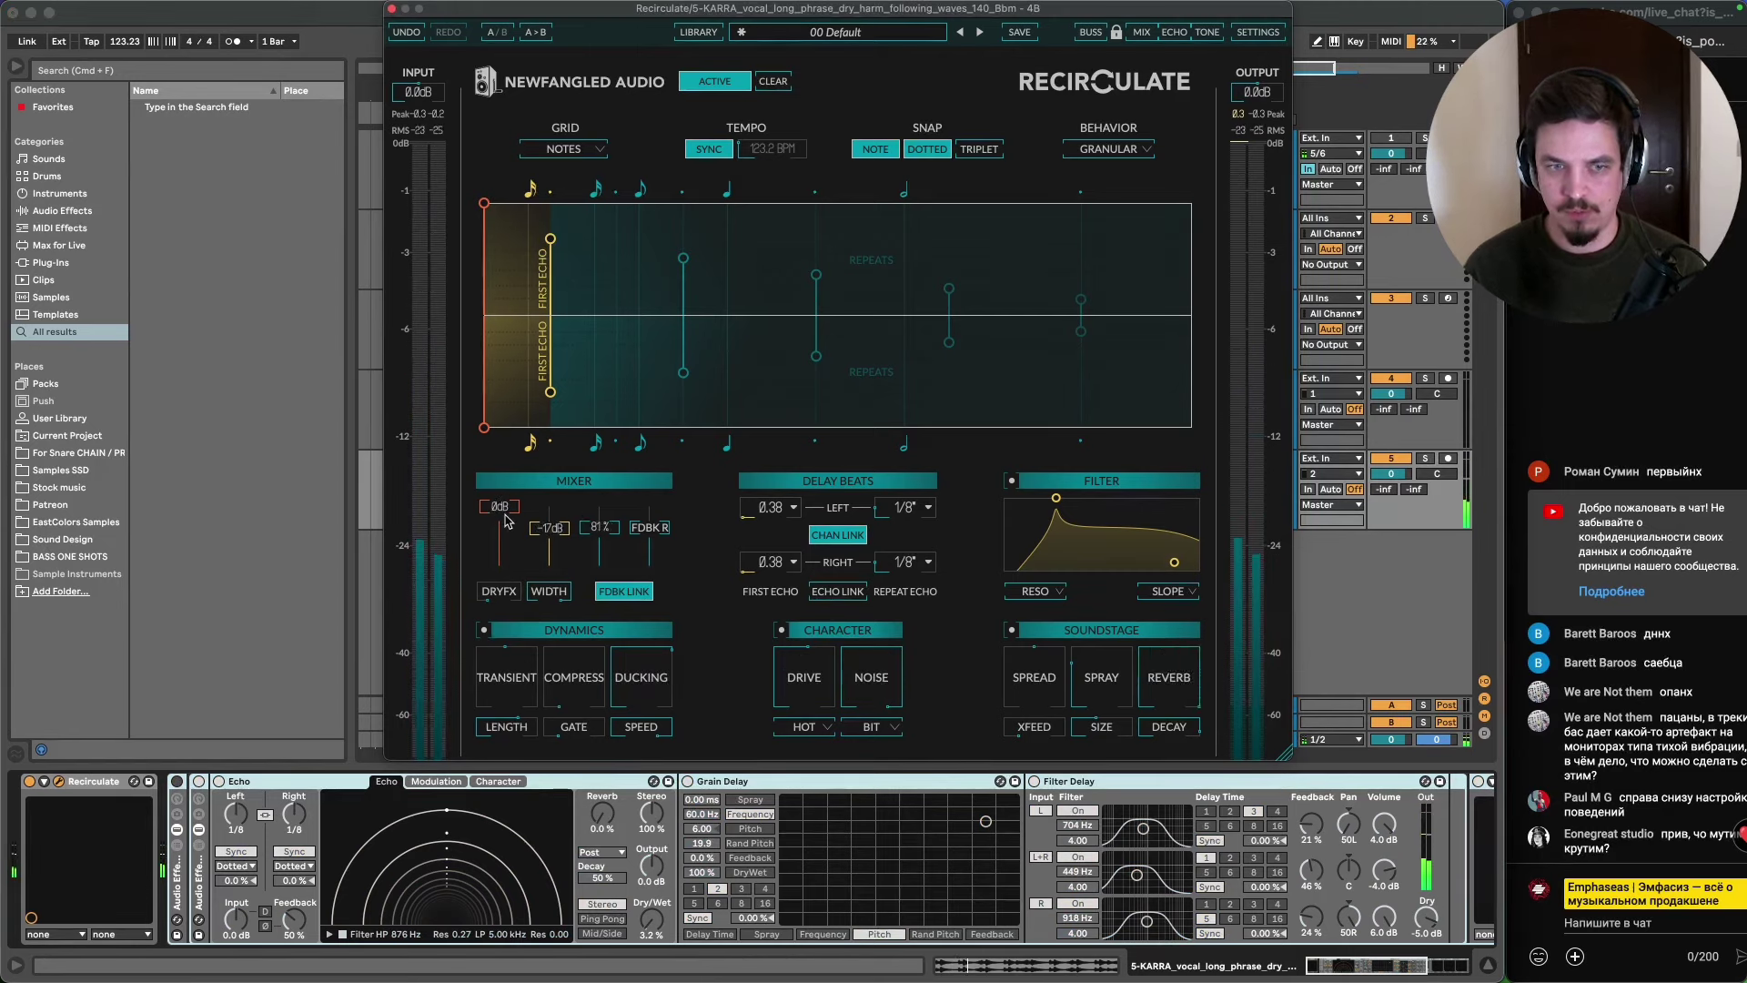
left_click_drag(507, 522, 550, 505)
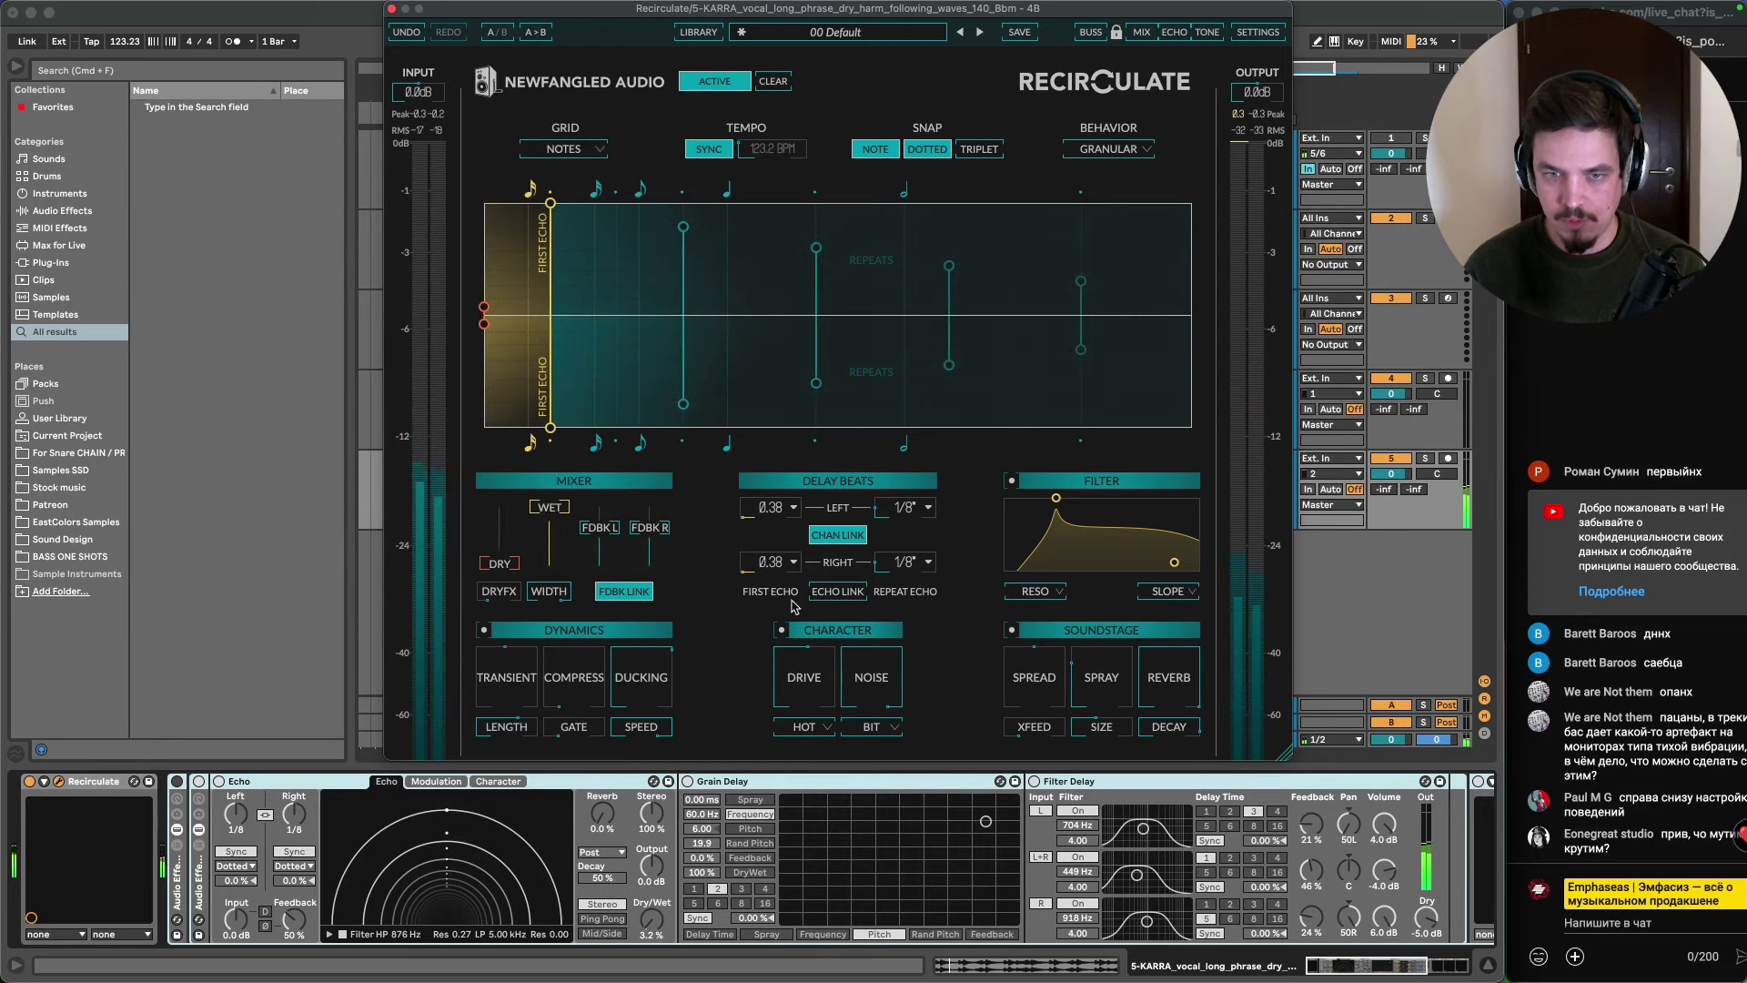
- Switch off Recirculate's Character section and set the Soundstage Reverb to 100%
left_click(781, 630)
left_click_drag(1177, 675, 1152, 492)
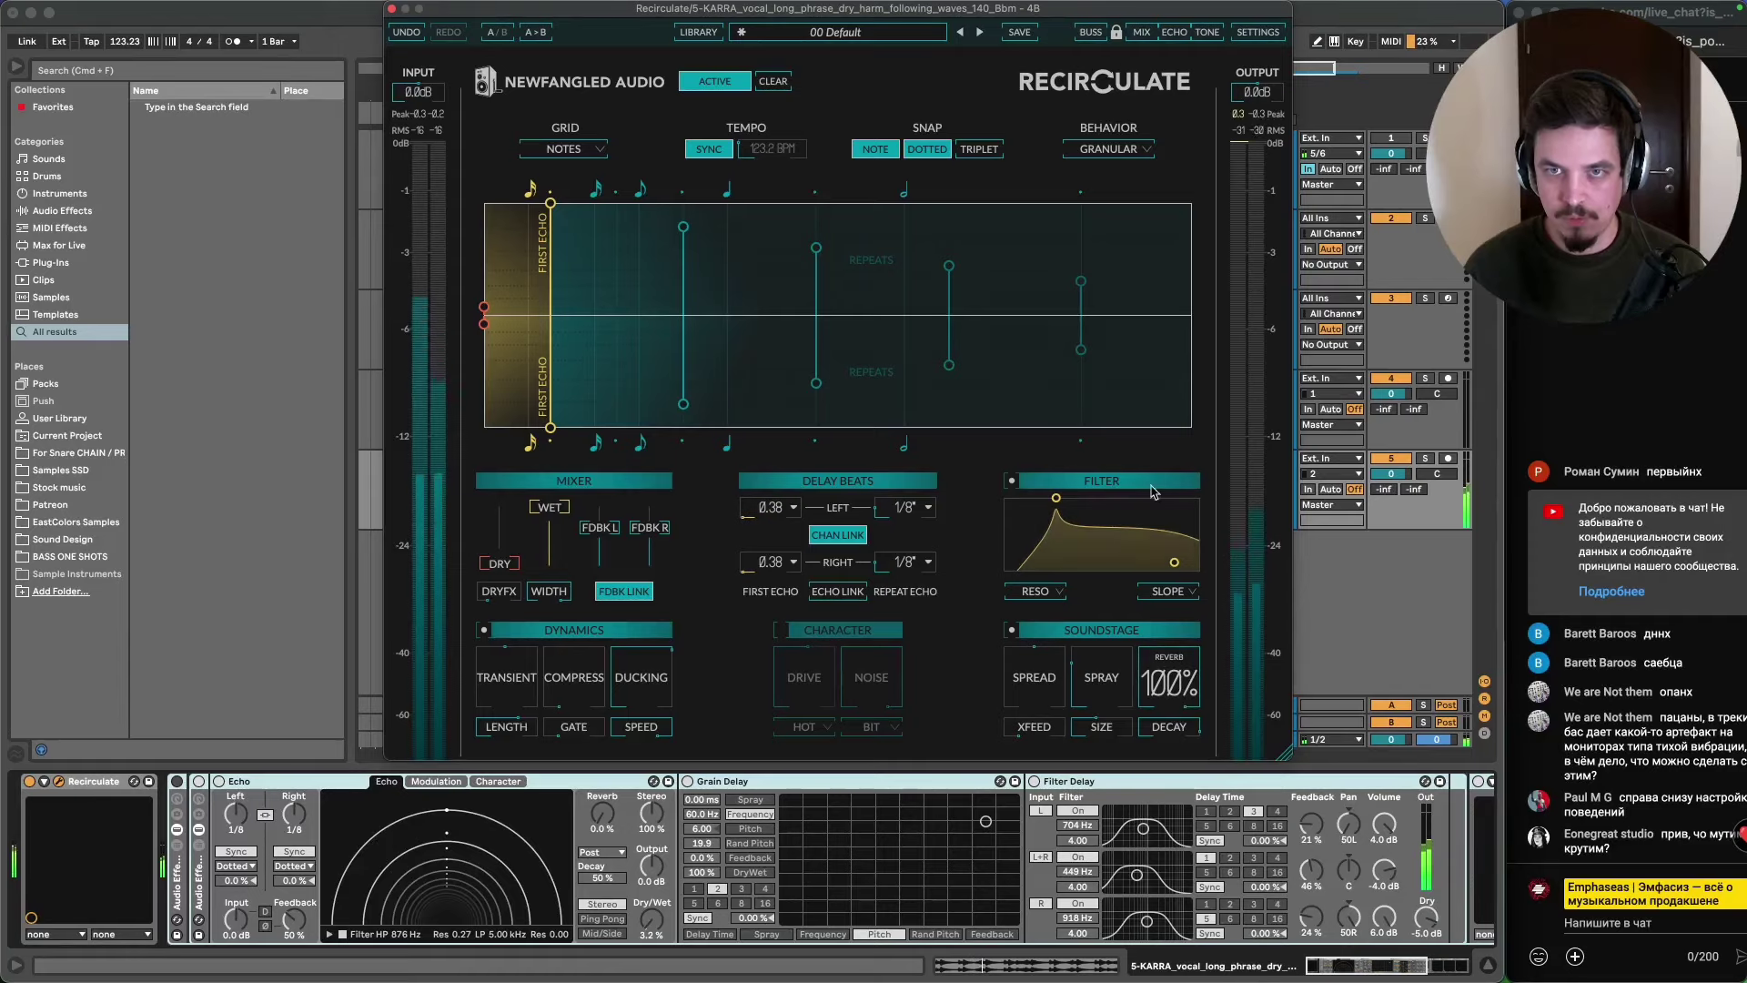
- Move the Recirculate window off the arrangement and play the vocal clip from 89.1.1
mouse_move(1169, 8)
left_mouse_down()
mouse_move(960, 281)
mouse_move(876, 540)
mouse_move(940, 249)
mouse_move(1031, 89)
left_mouse_up()
left_click(911, 505)
key("space")
- Try Recirculate's Soundstage Reverb at 0% and at 37% during playback
mouse_move(1018, 760)
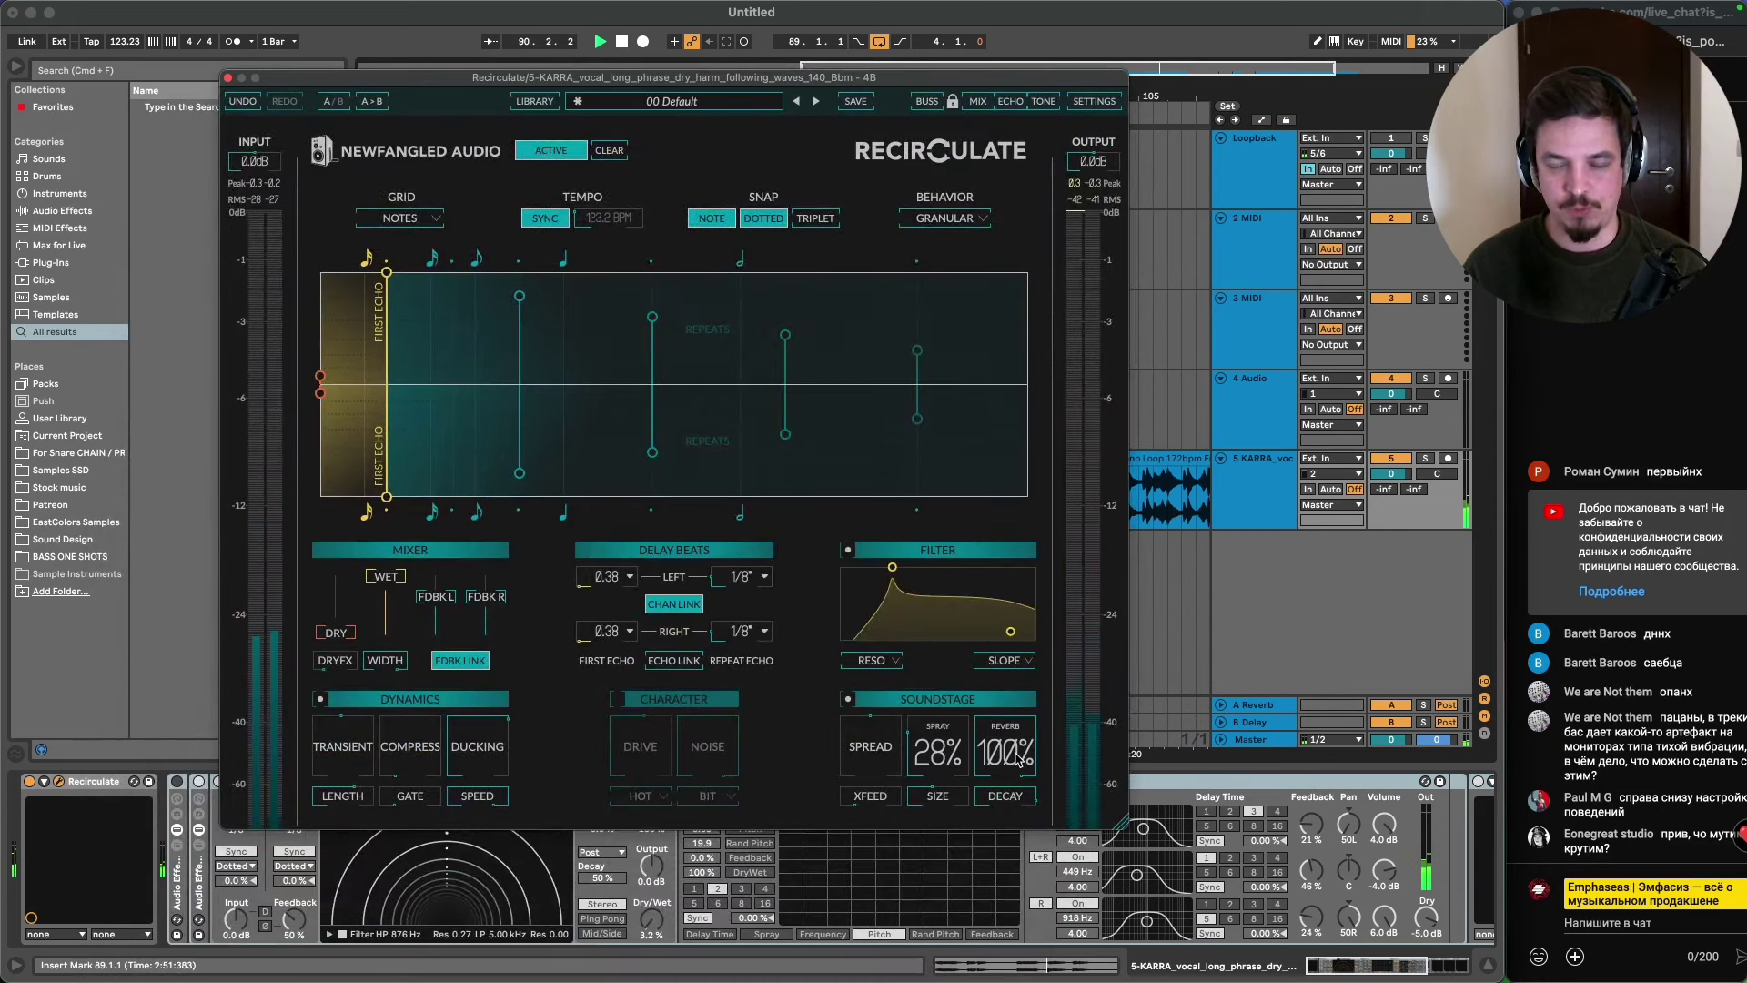
left_click_drag(1018, 760, 1001, 973)
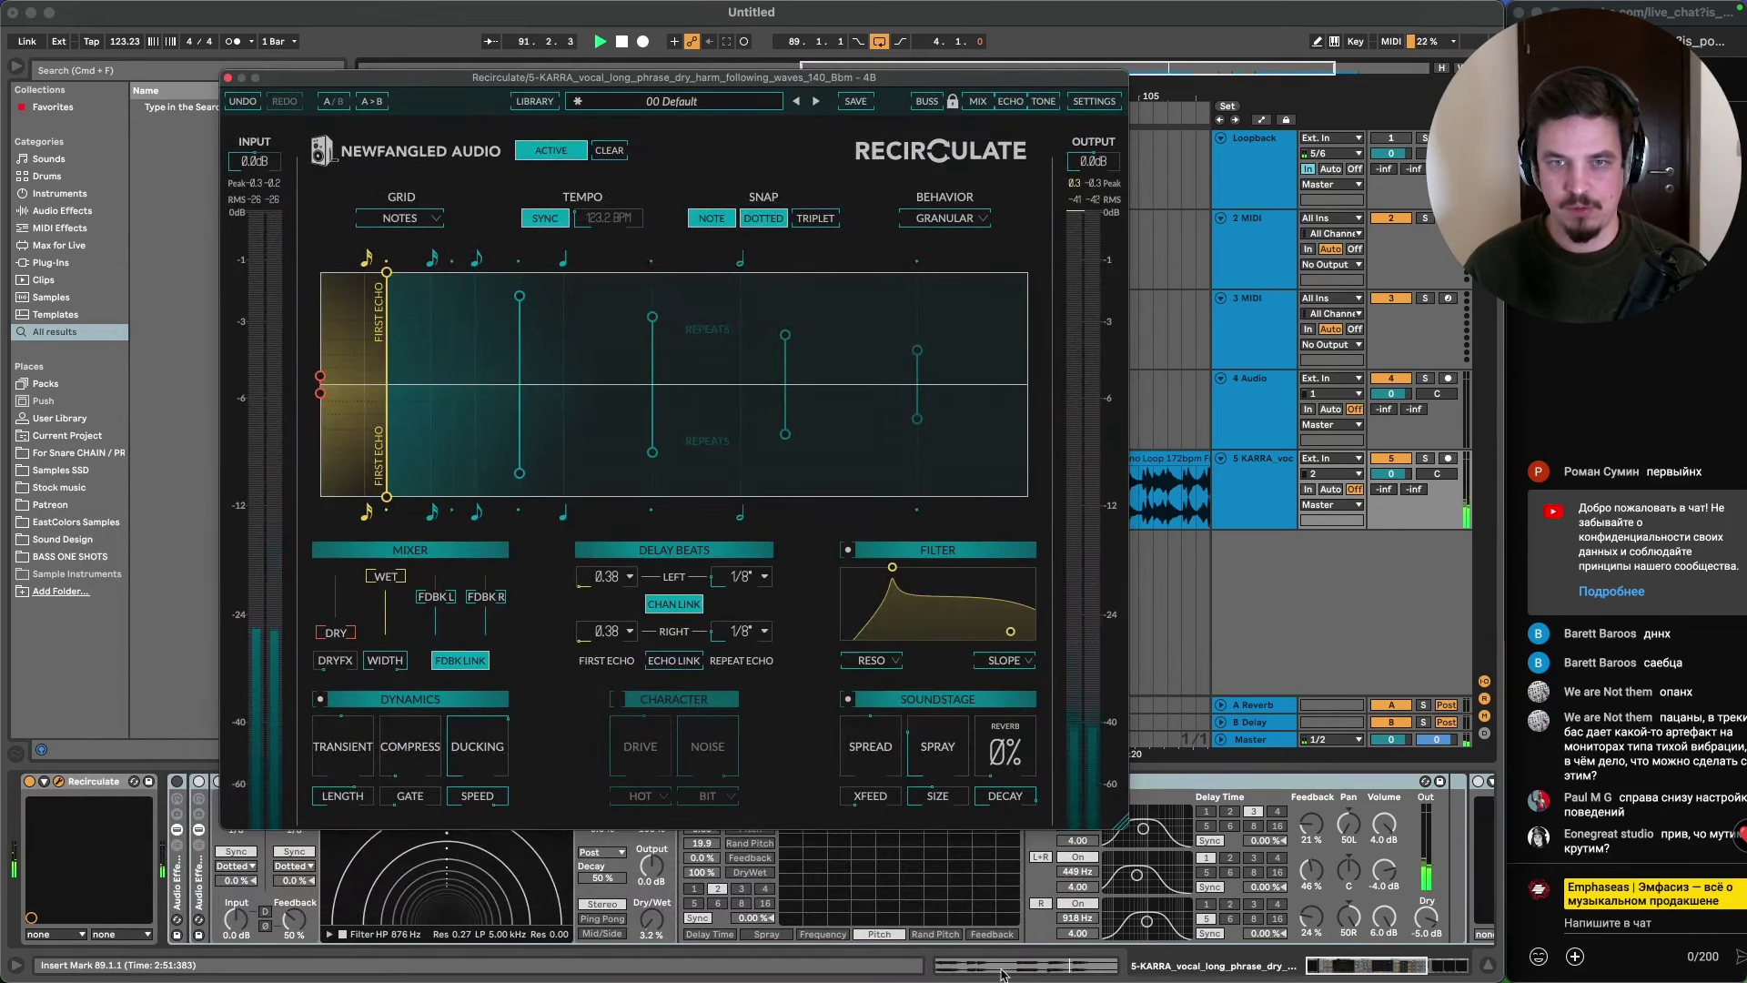
mouse_move(443, 602)
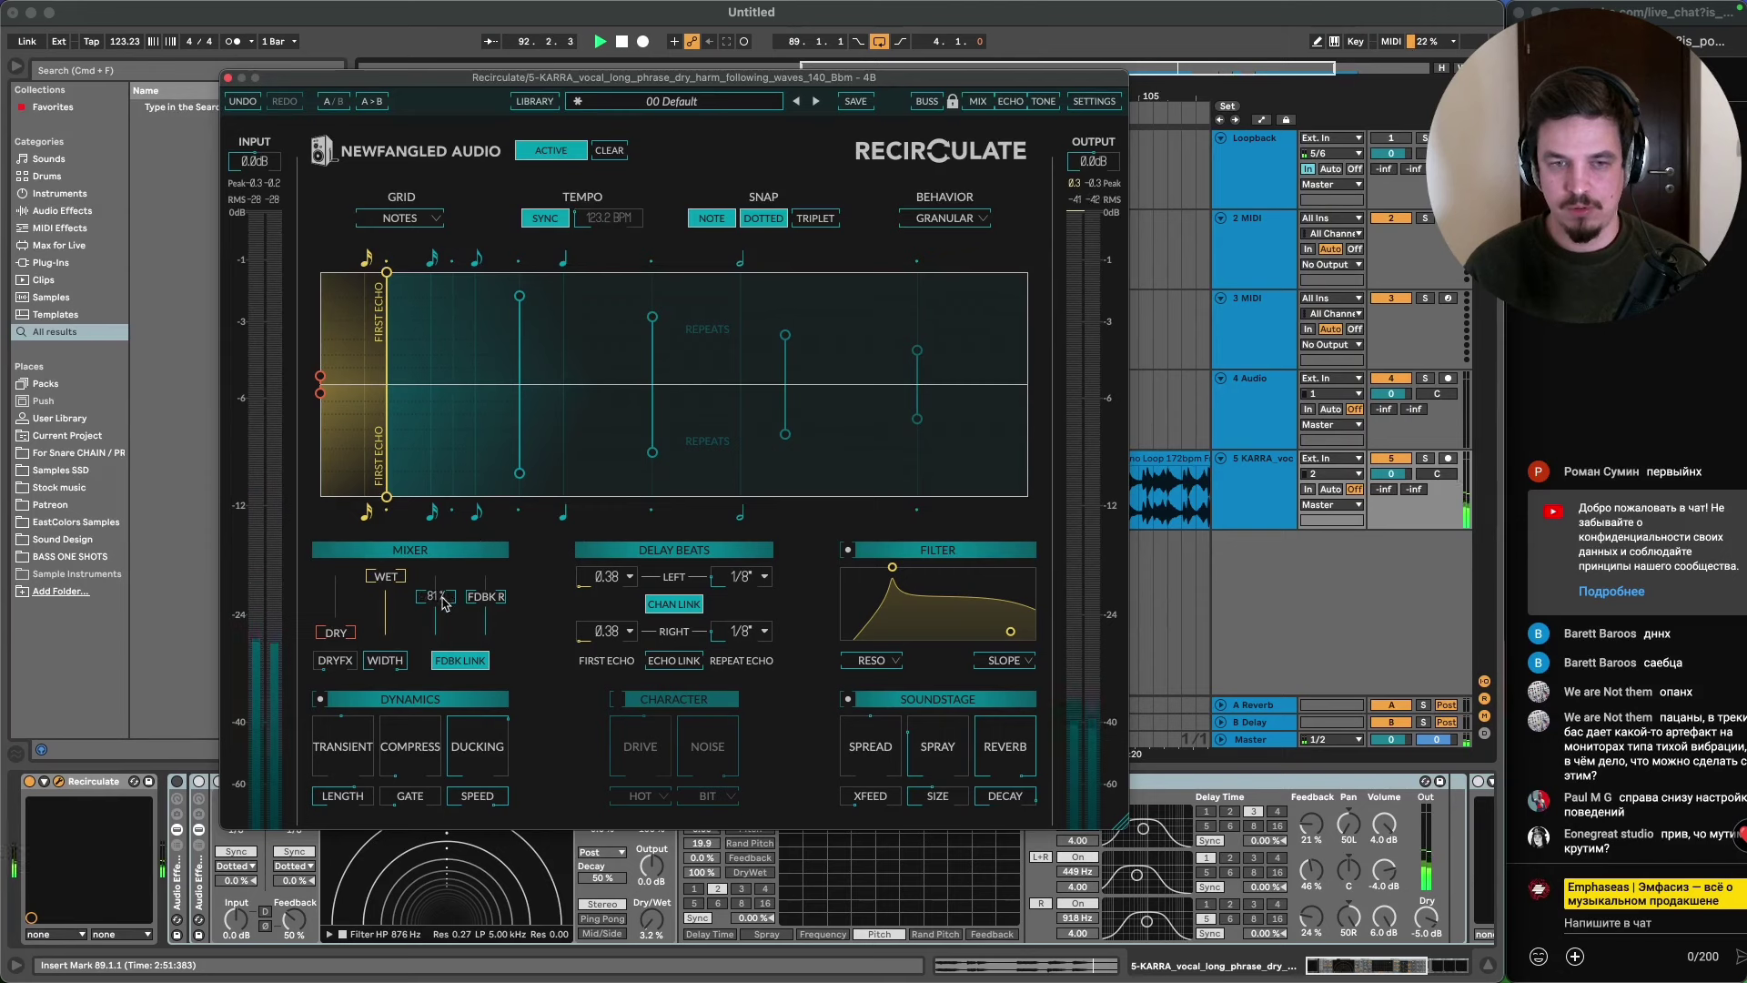
left_click_drag(1006, 754, 1015, 908)
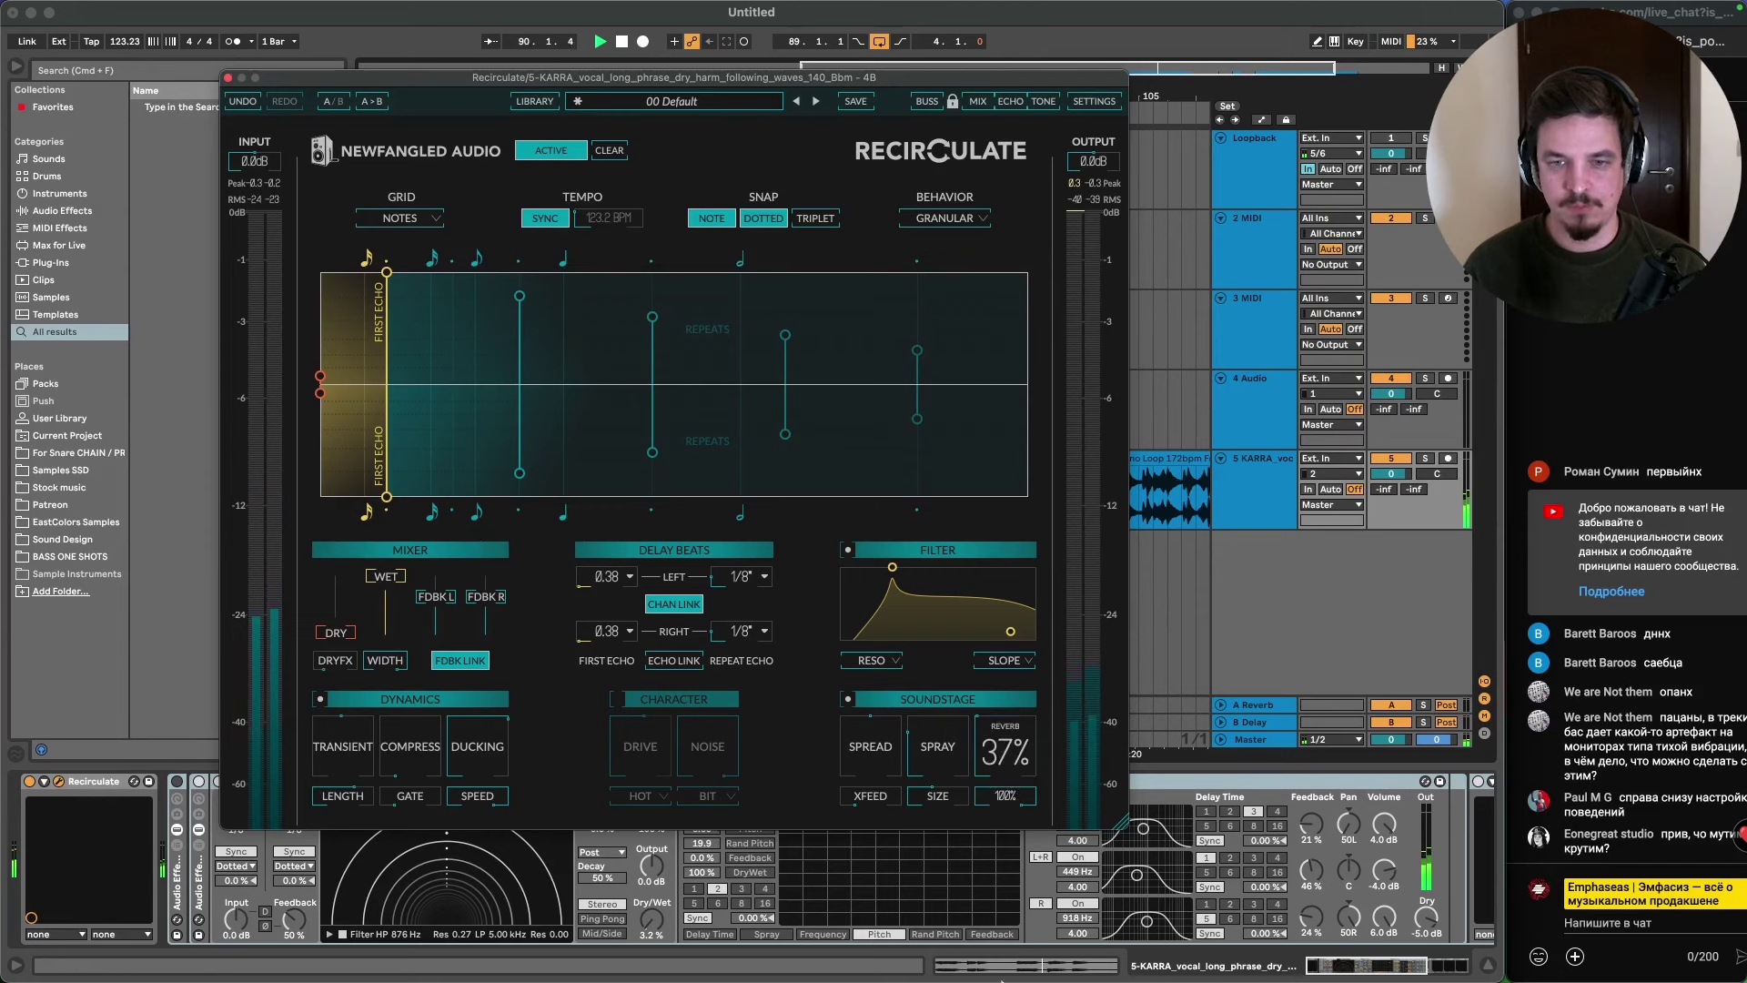
- Set Recirculate's Behavior to Standard, bring its Dry level back to maximum and close the plugin window
left_click(969, 222)
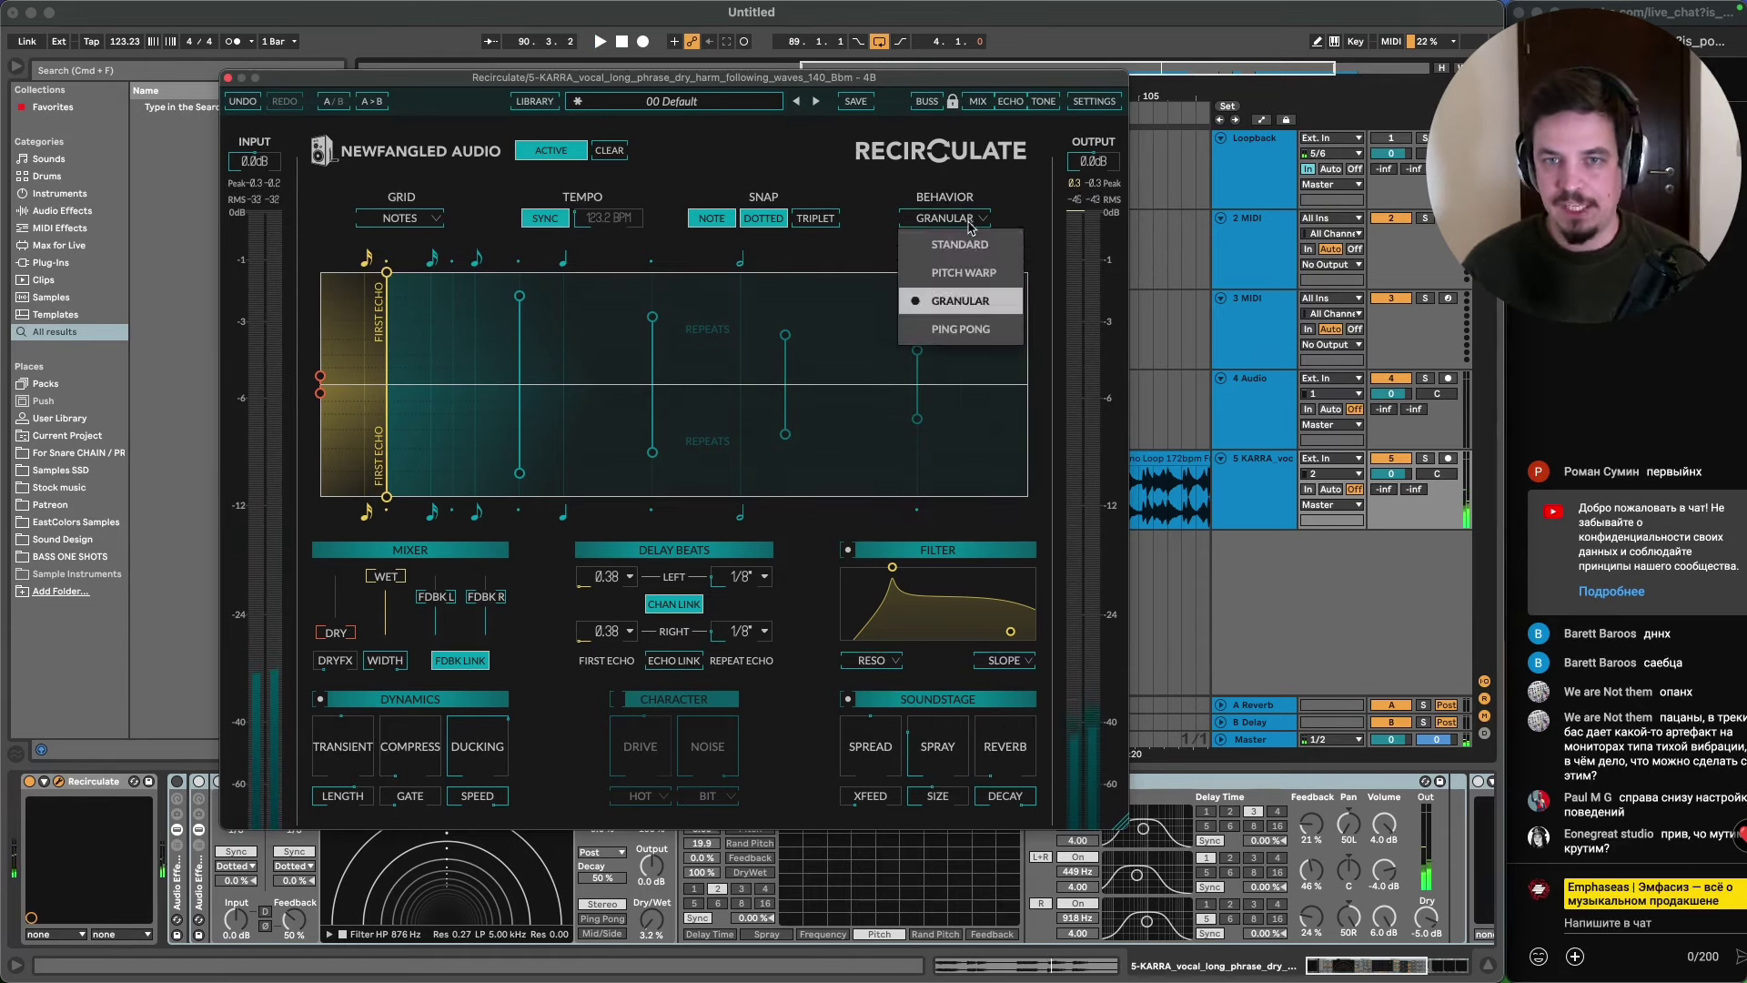
left_click(959, 244)
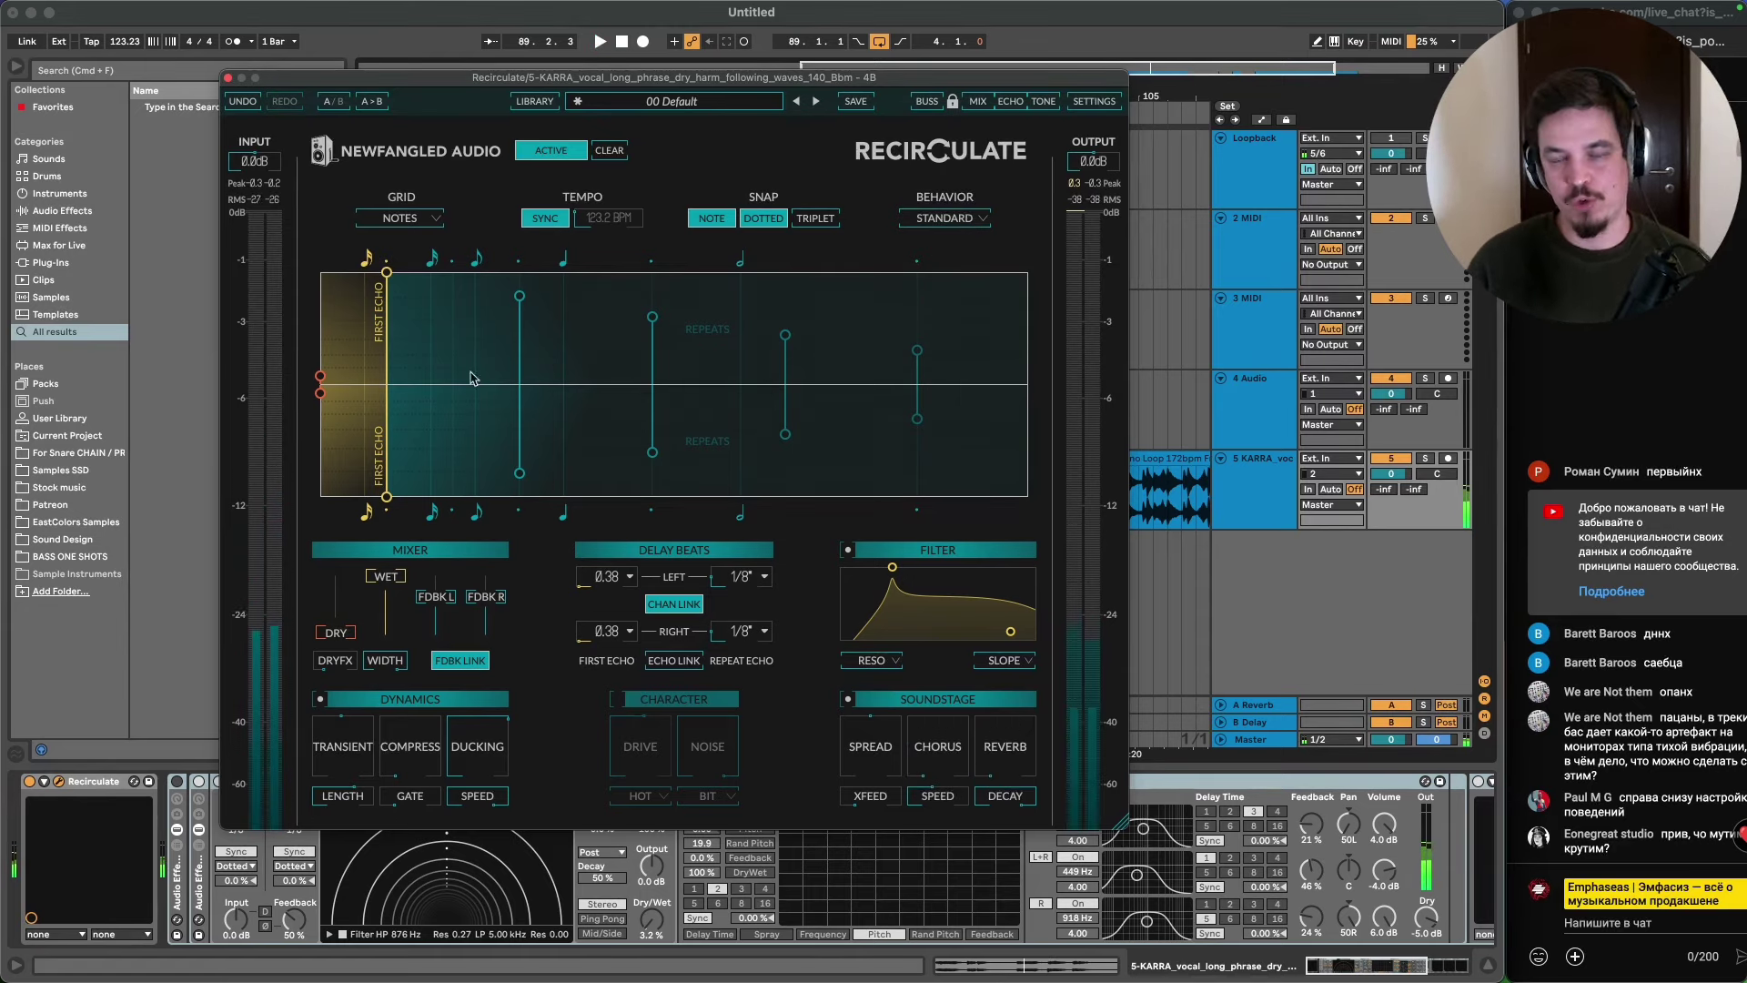
mouse_move(319, 602)
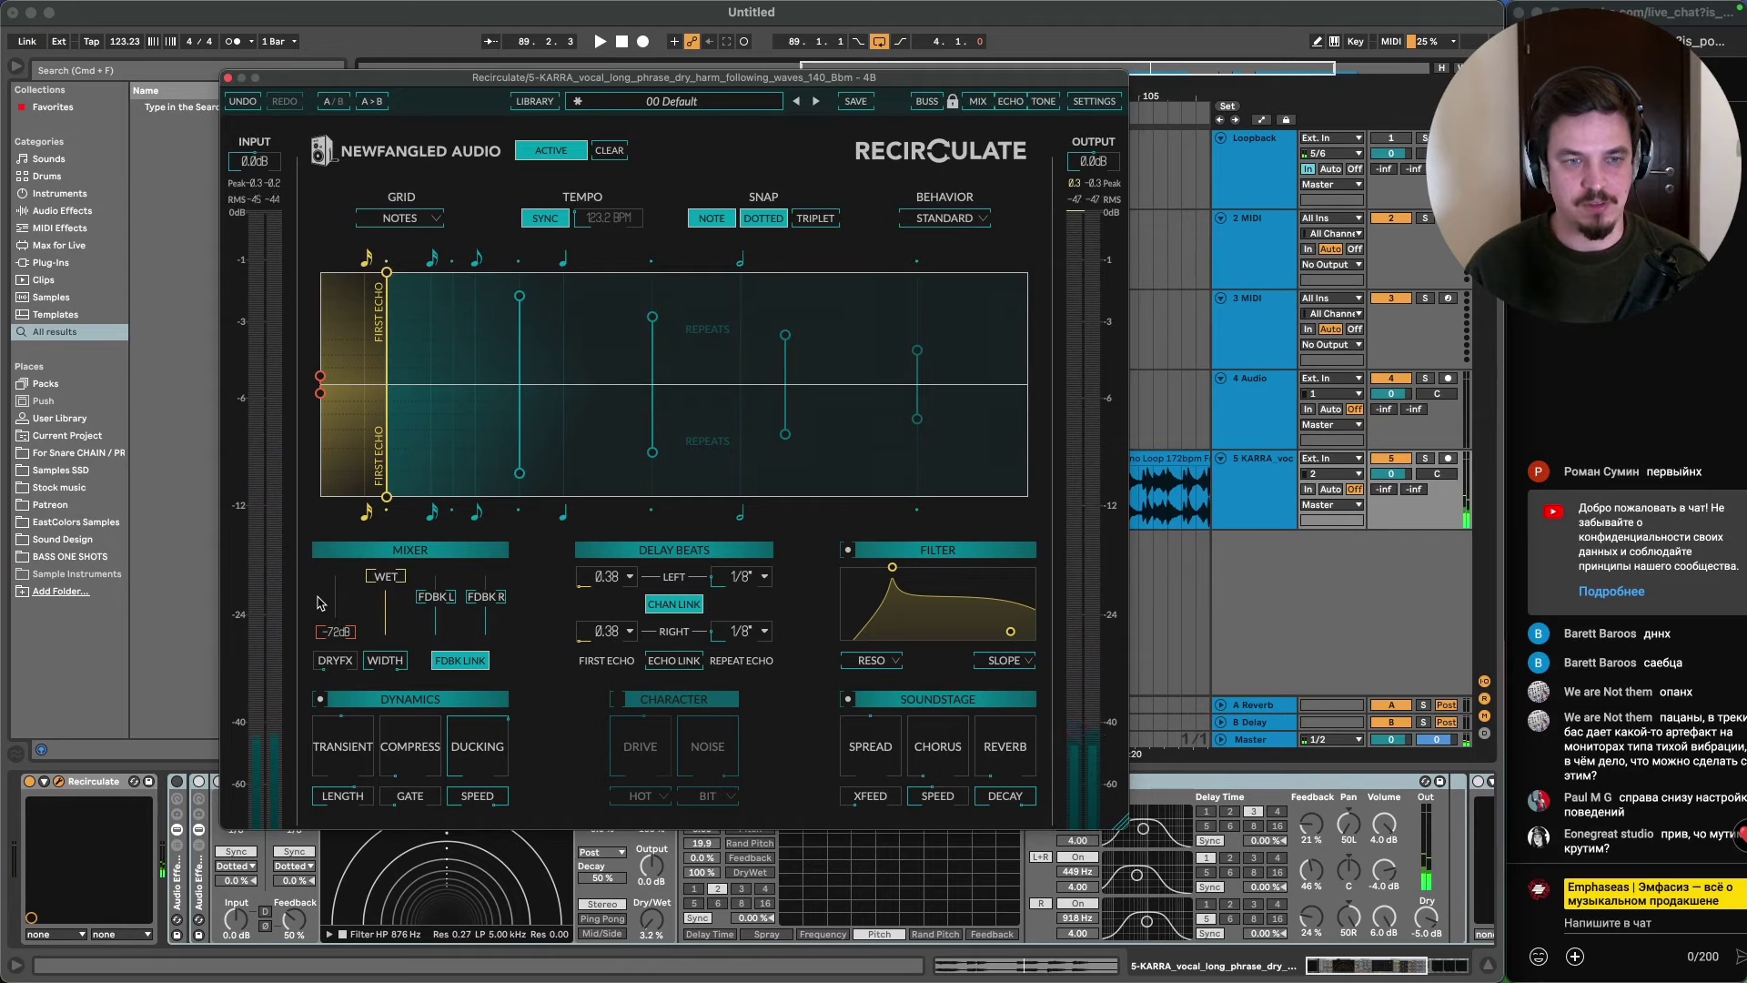
left_click(229, 77)
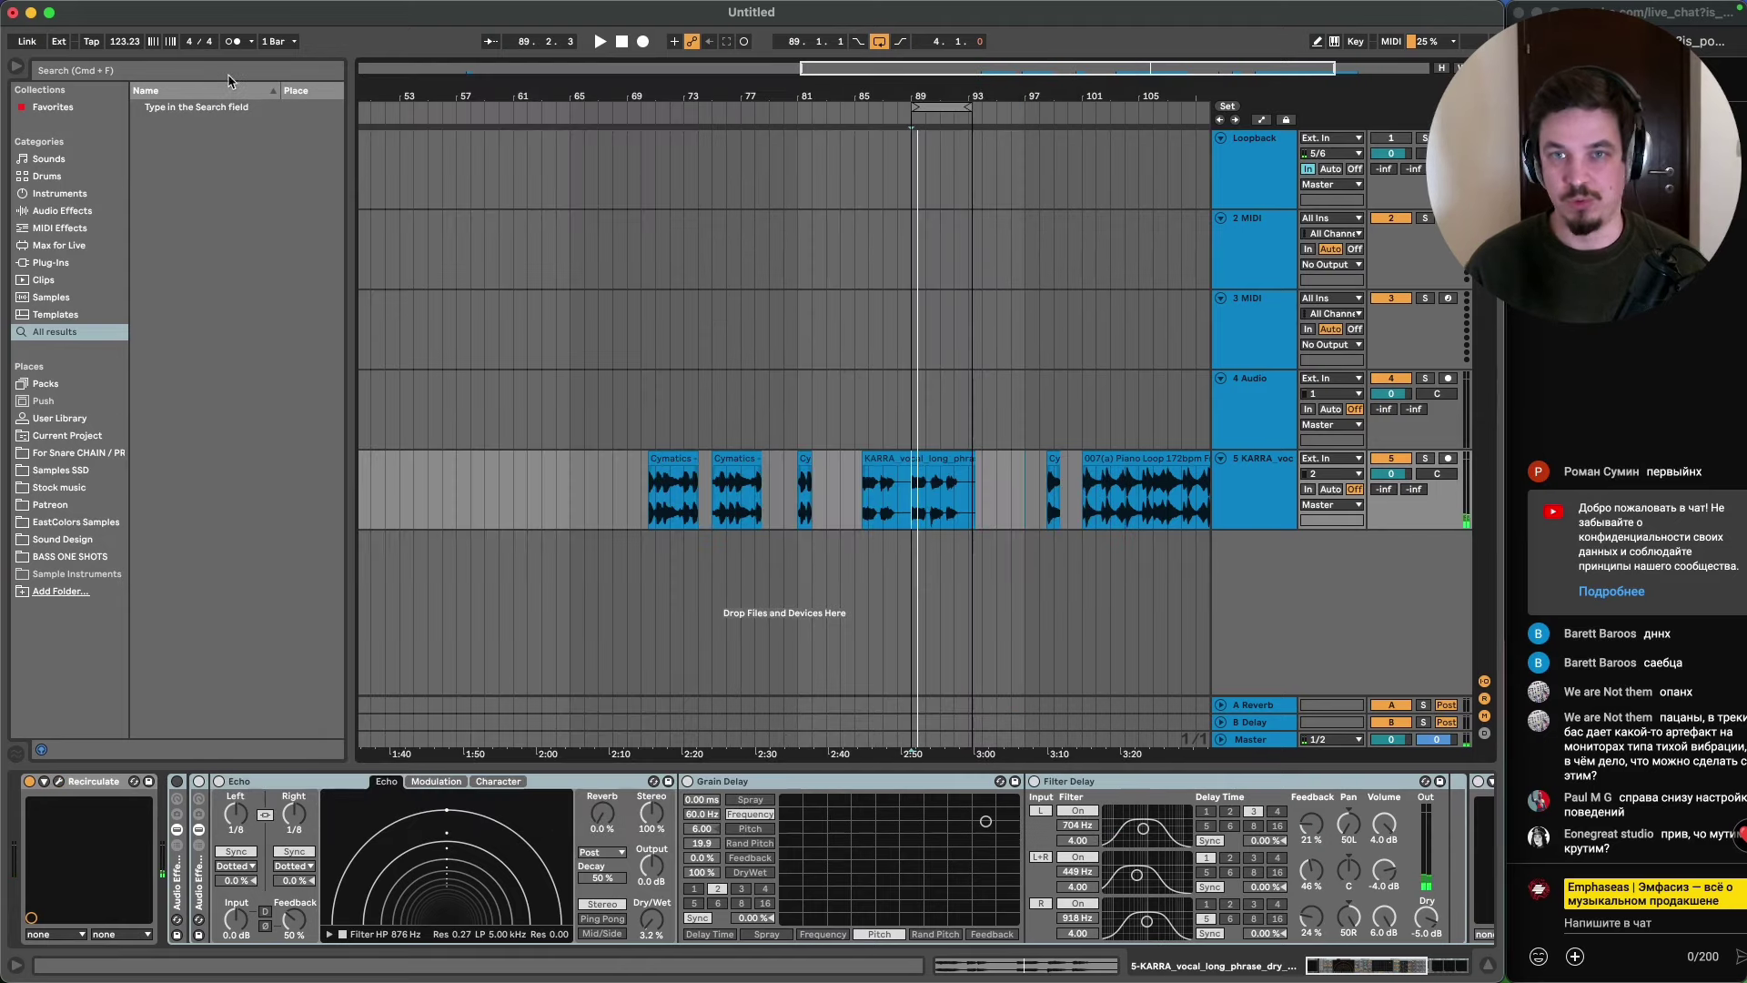
- Deactivate the Recirculate device and reopen its plugin window, moved up clear of the device chain
left_click(30, 782)
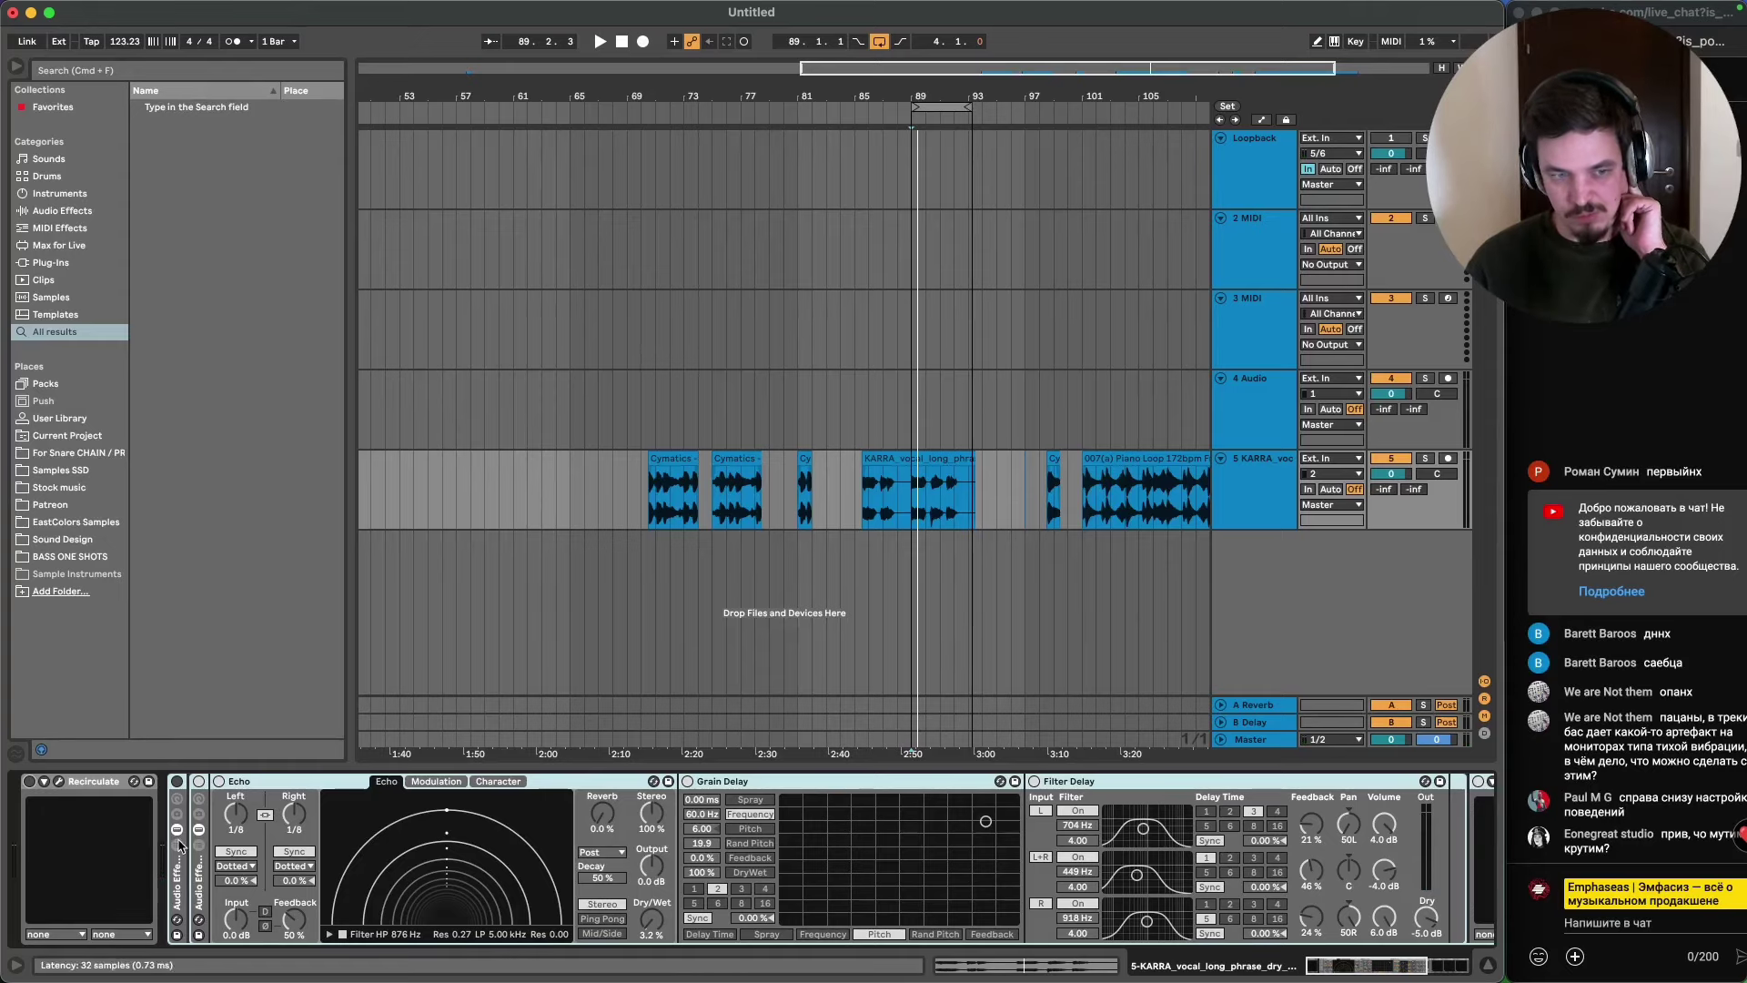
left_click(59, 781)
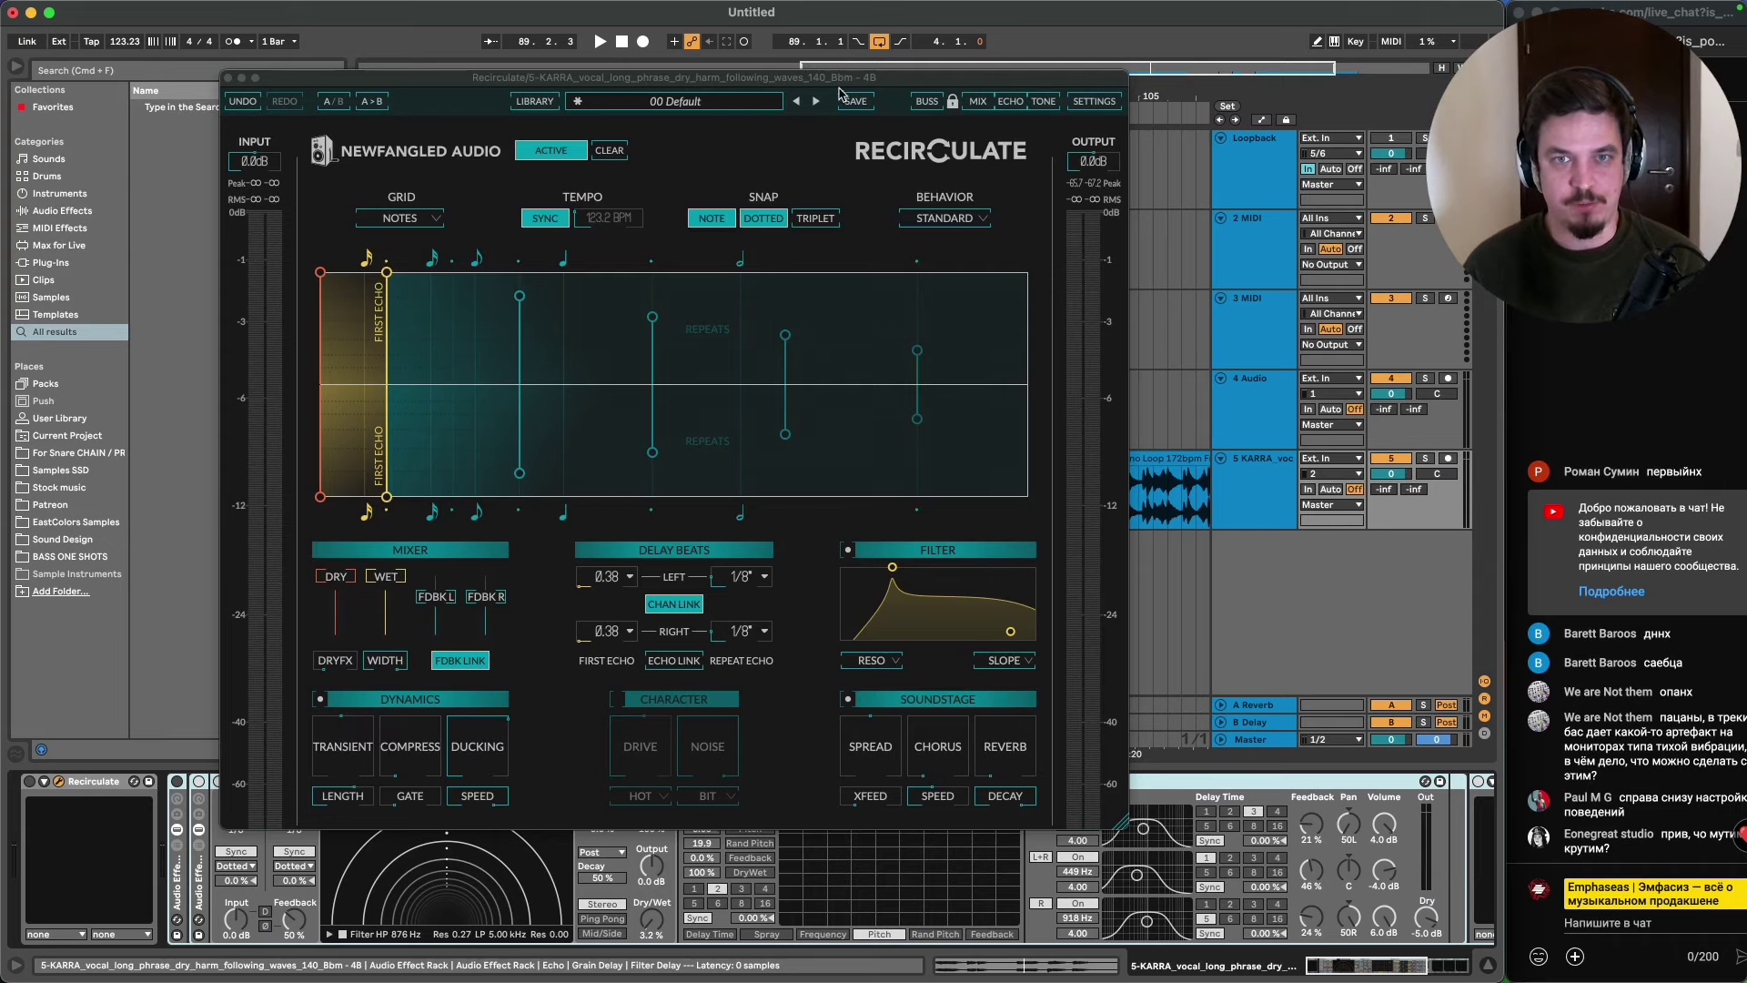
left_click_drag(840, 77, 868, 8)
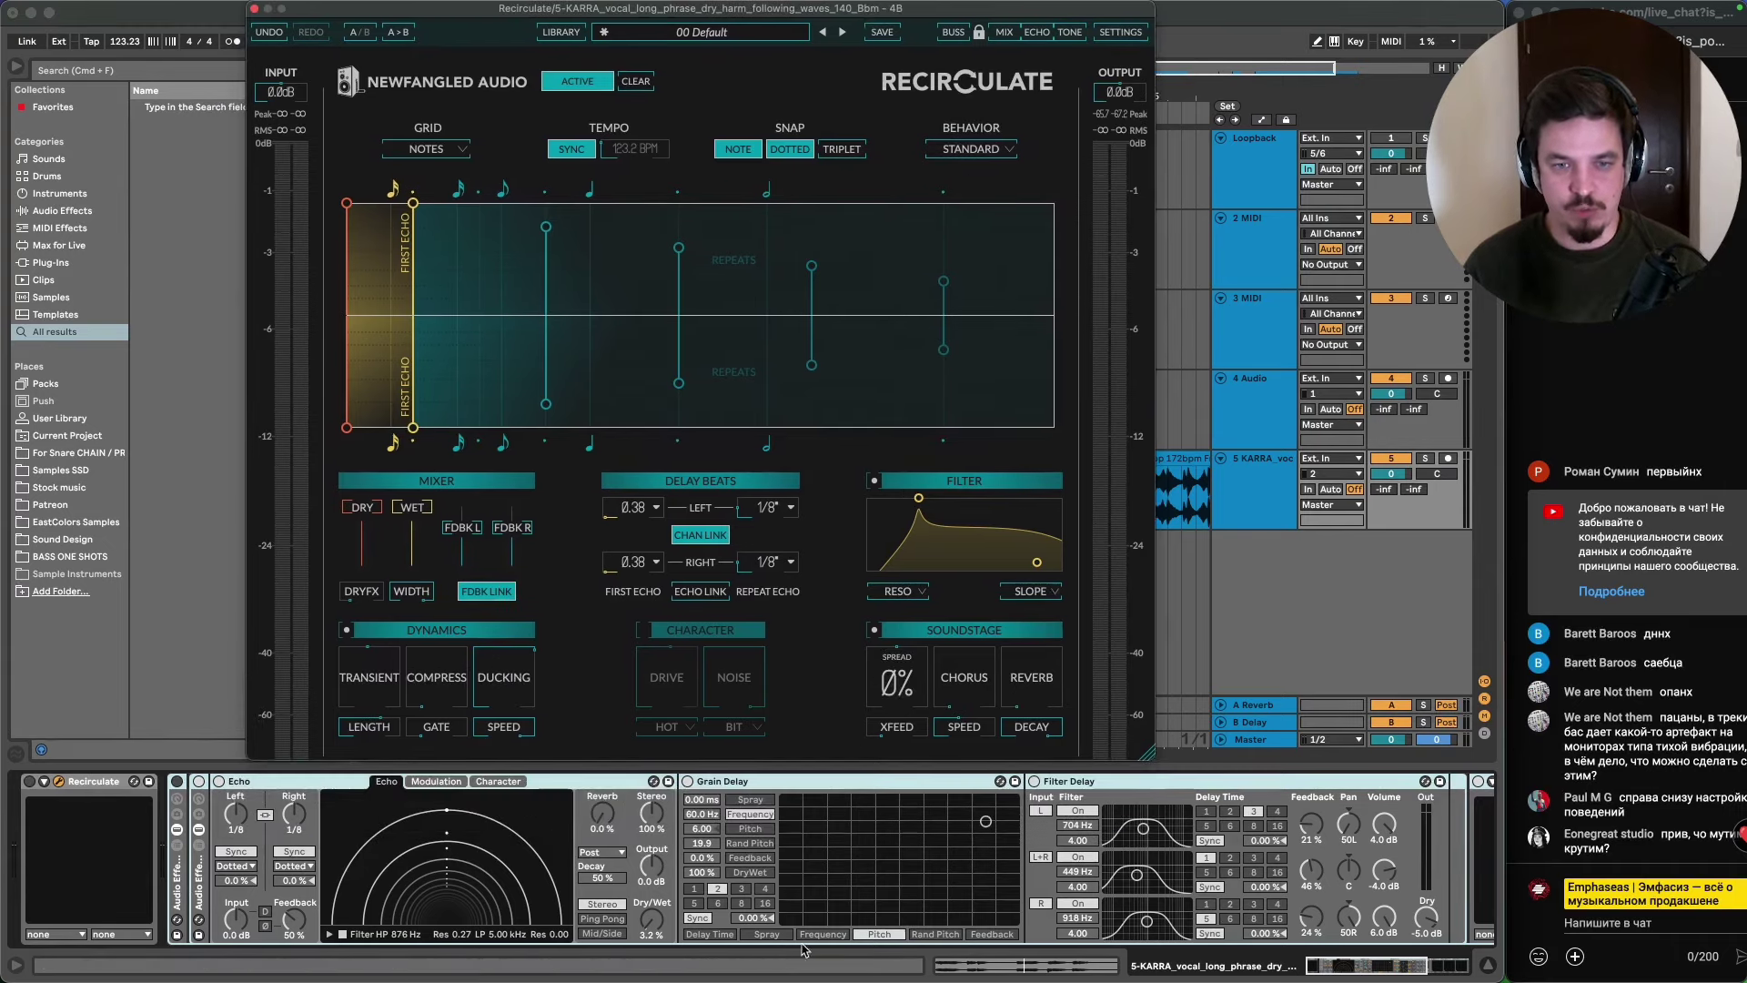
- Switch to the web browser and examine the Recirculate product page's description, vocal examples and artist quotes
left_click(593, 948)
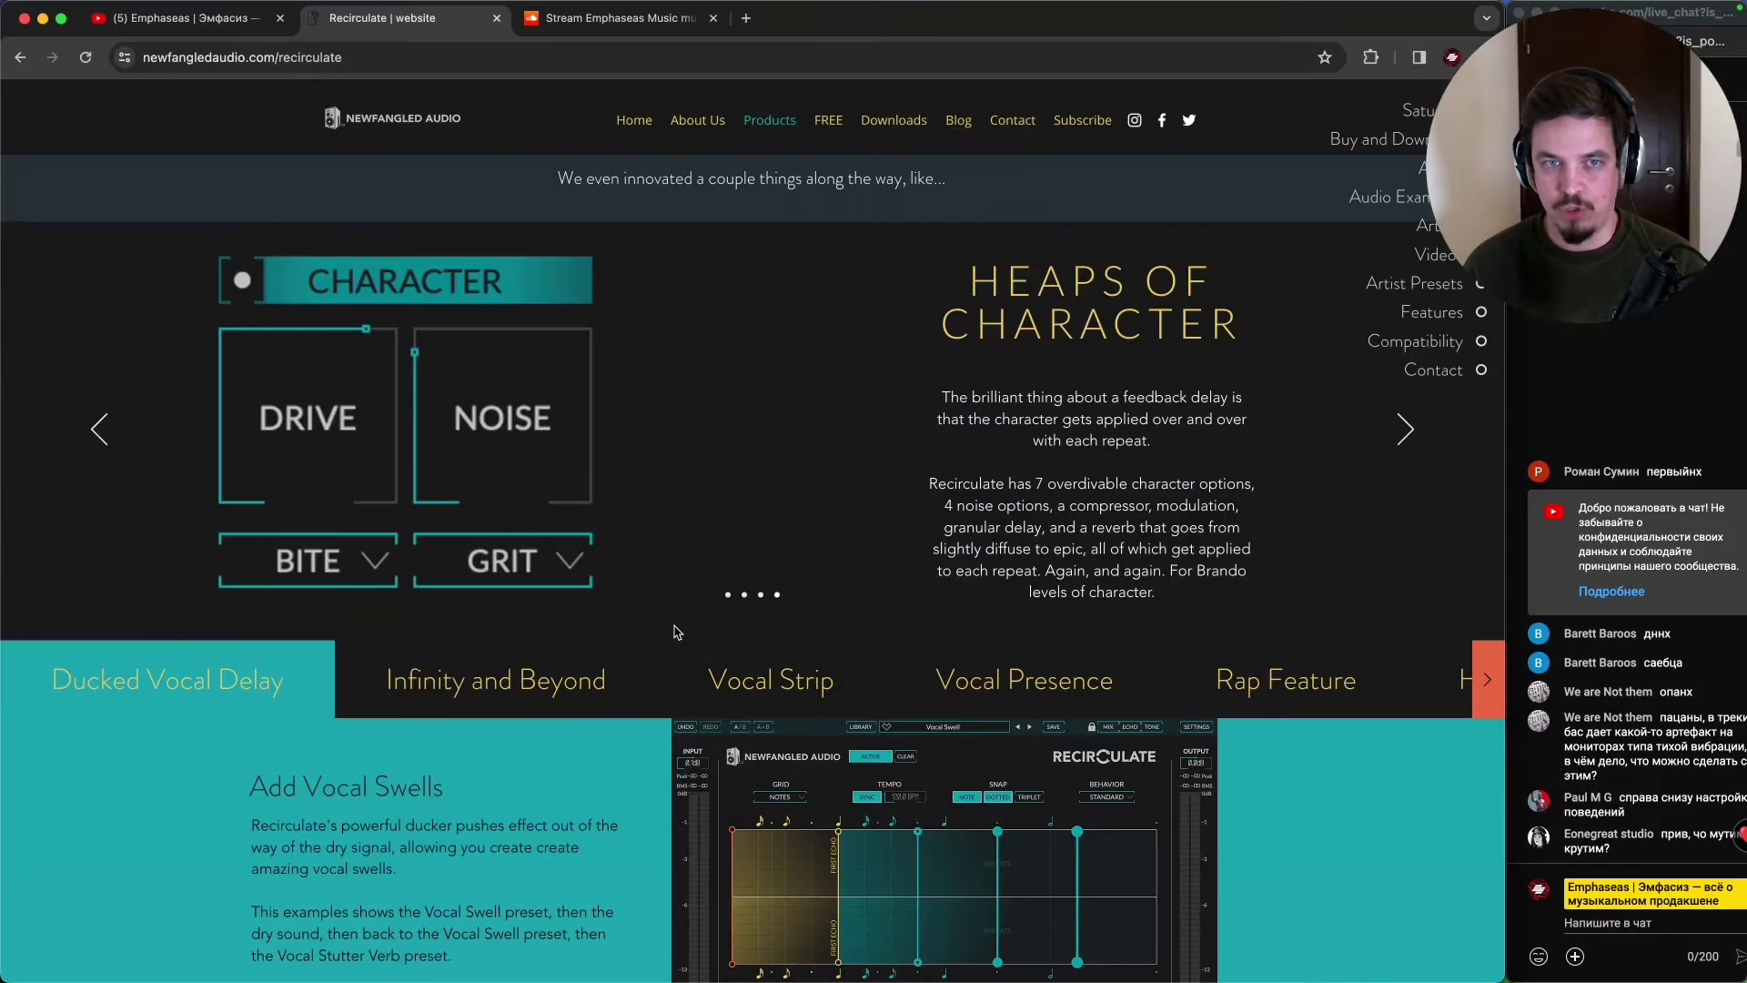
scroll(637, 455, "up", 3)
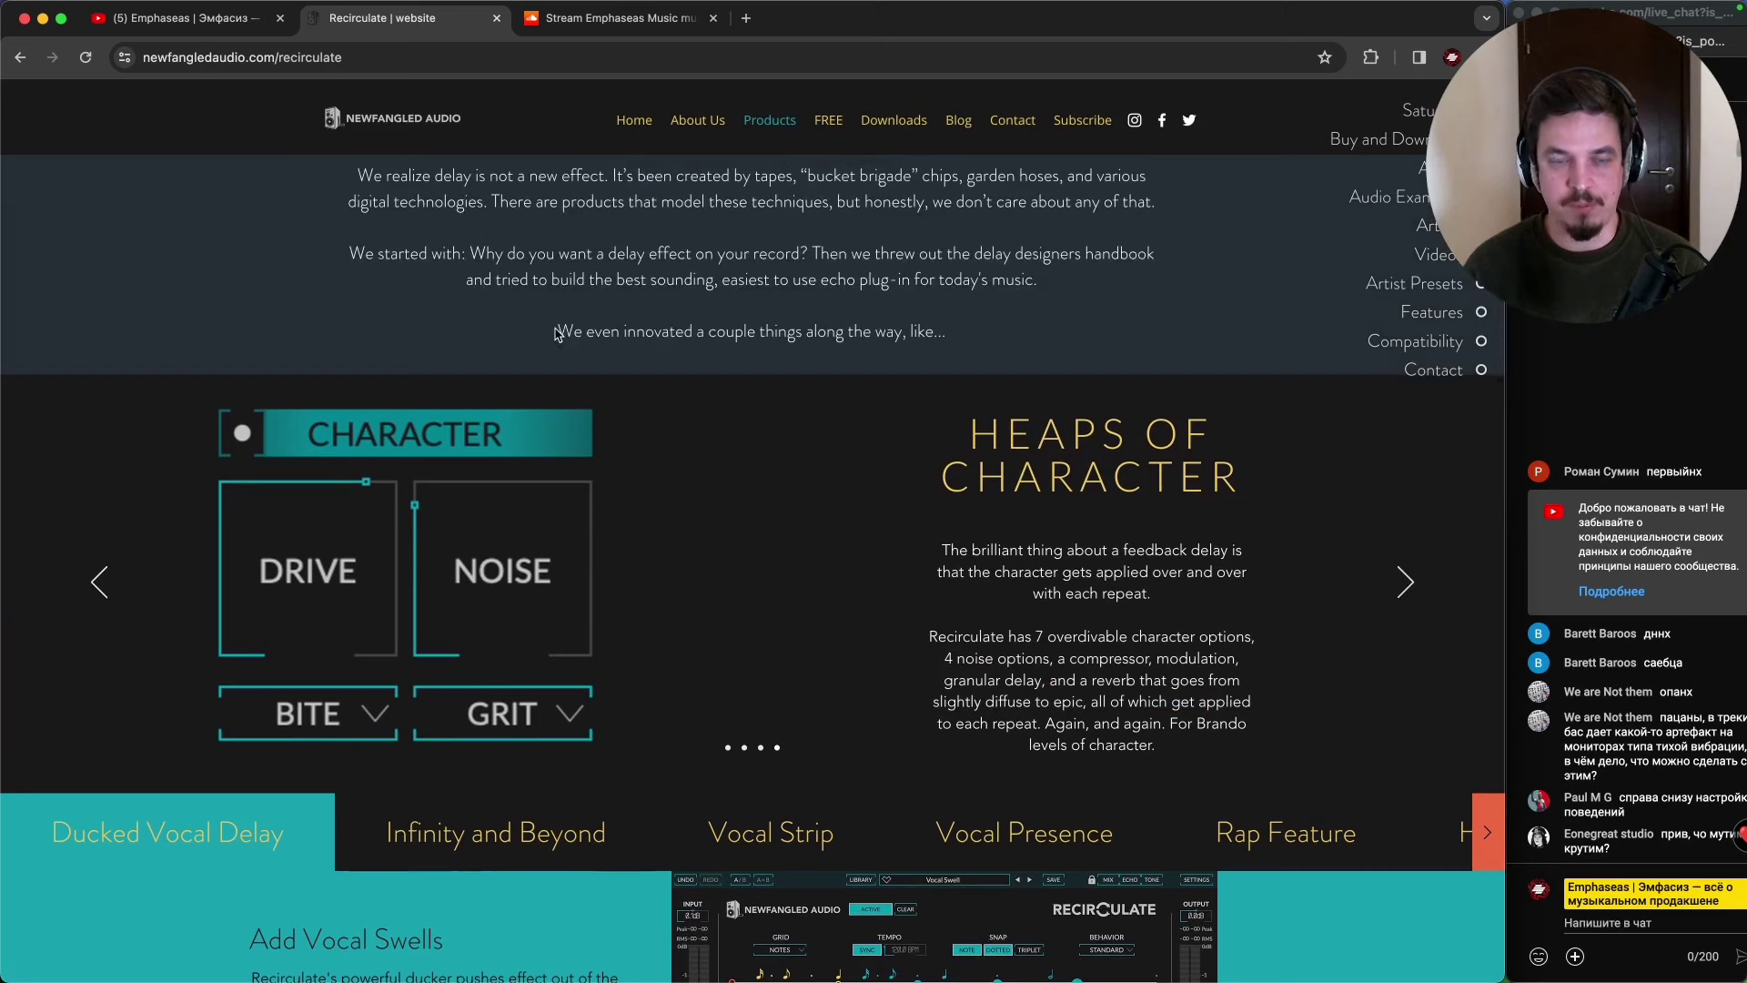
left_click_drag(556, 335, 967, 343)
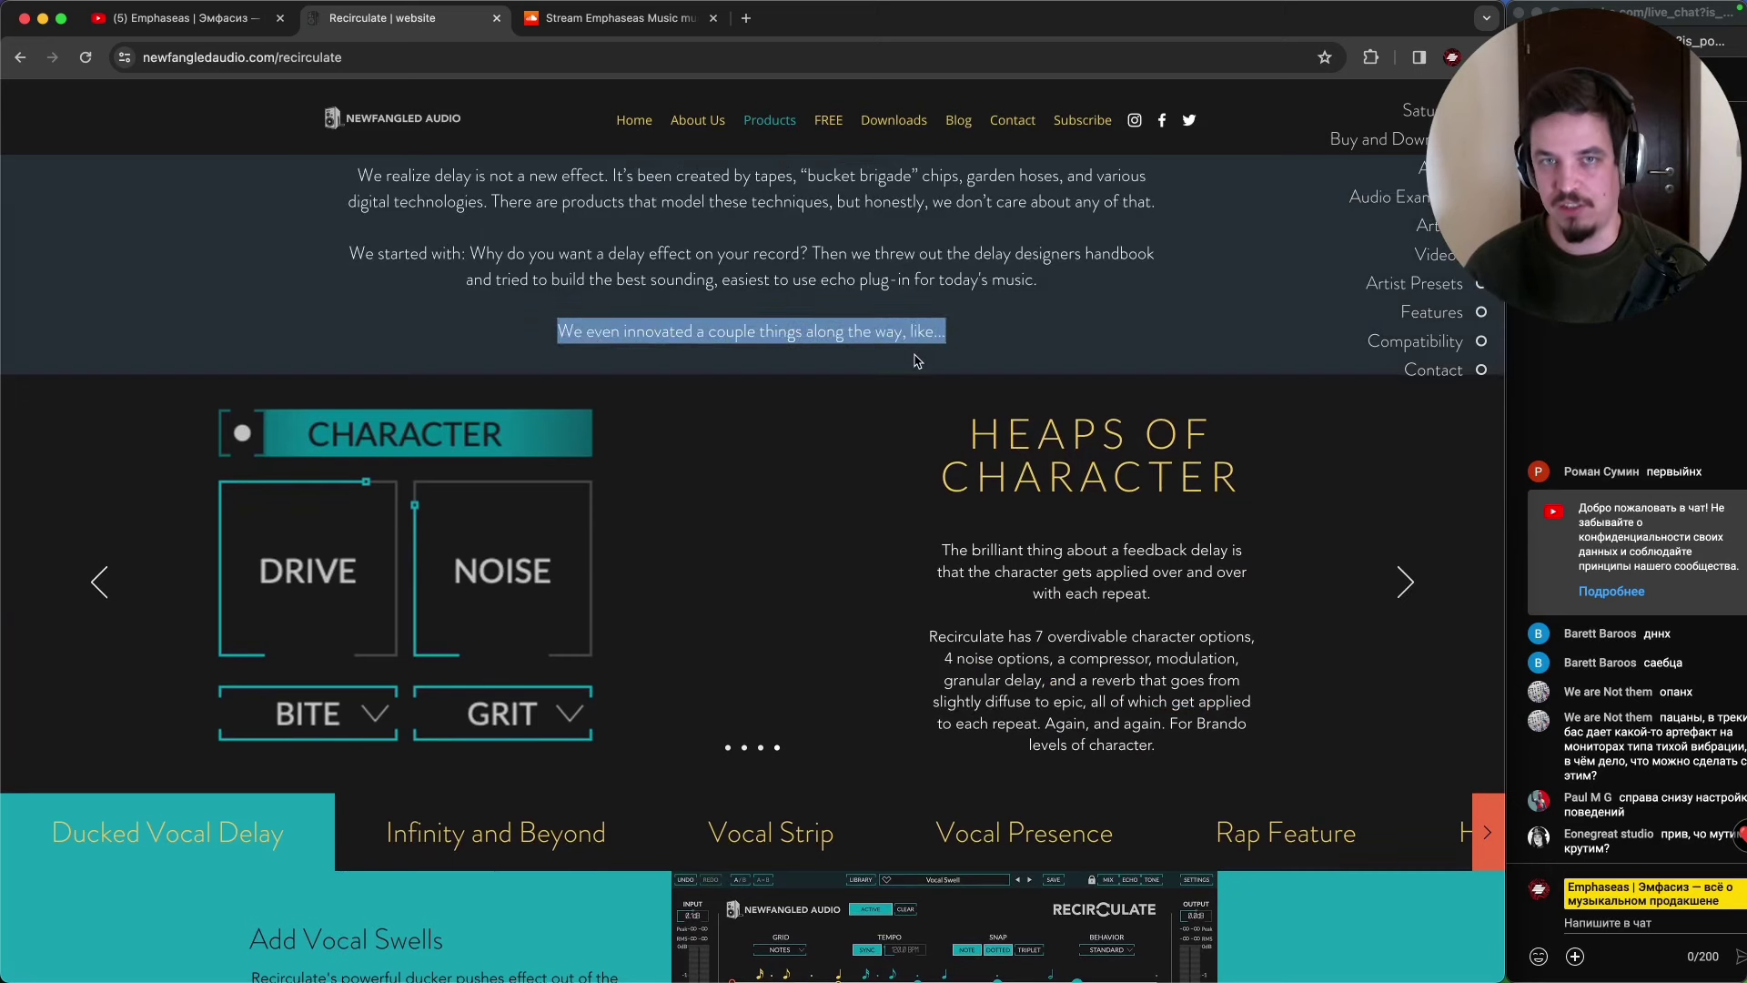
scroll(856, 427, "down", 10)
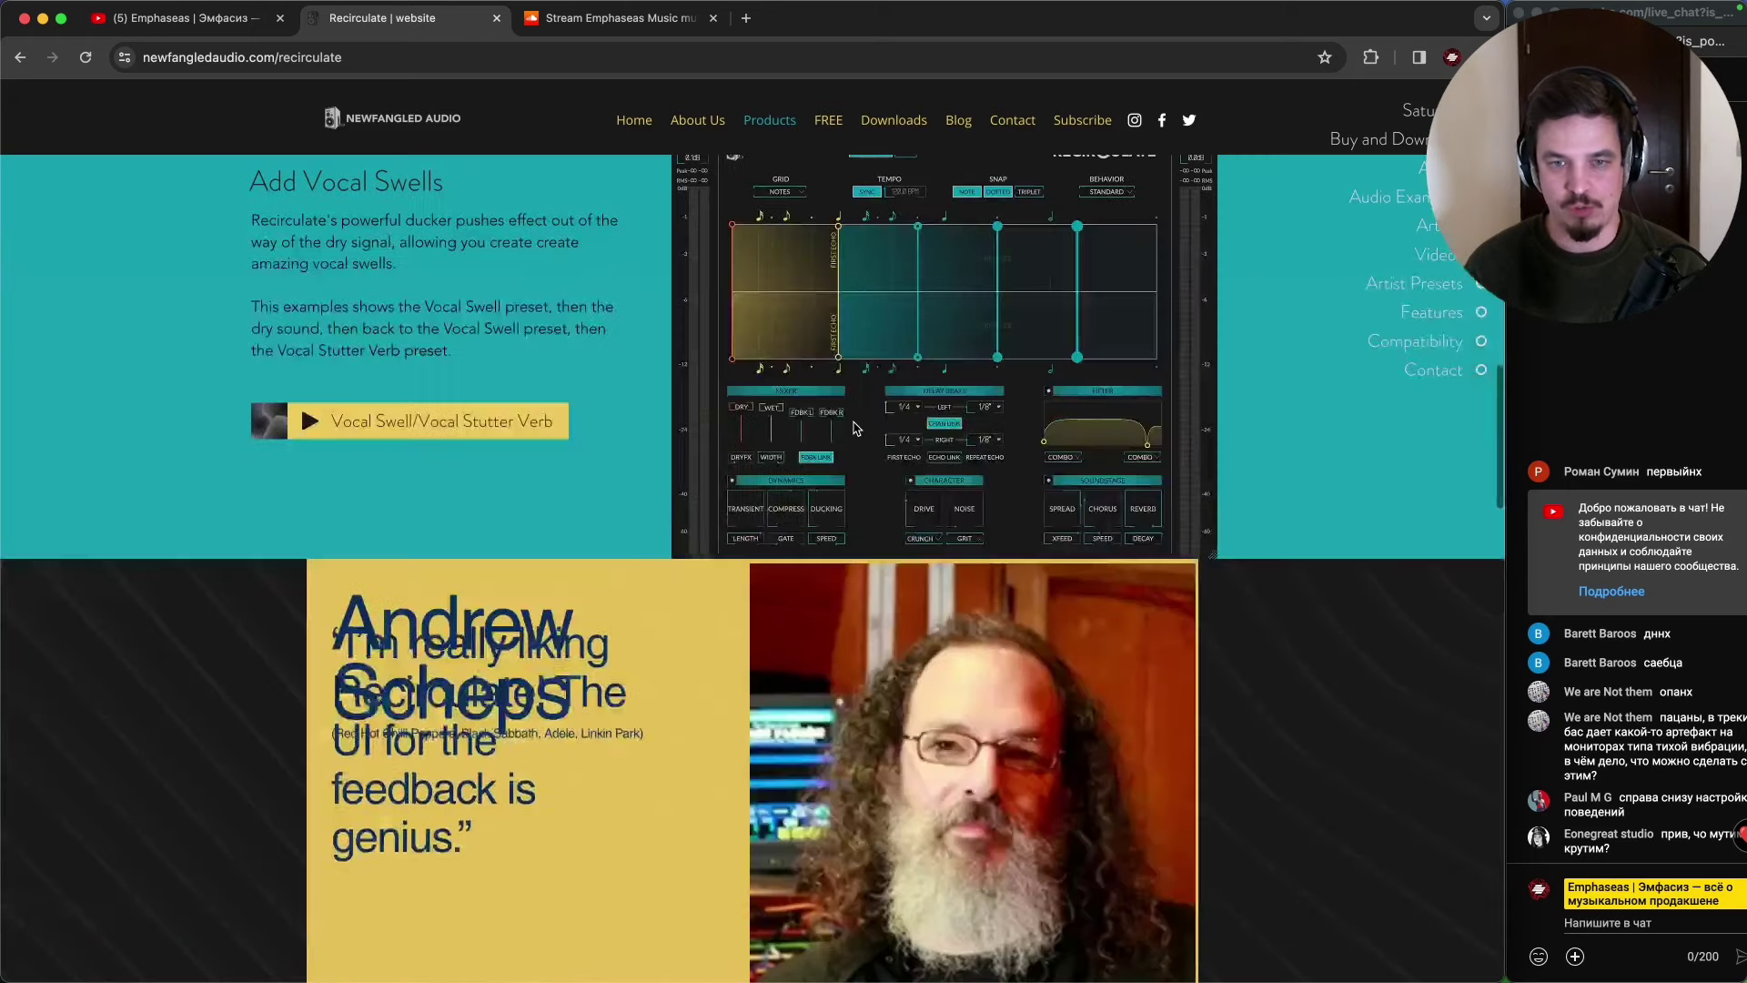
scroll(791, 446, "down", 3)
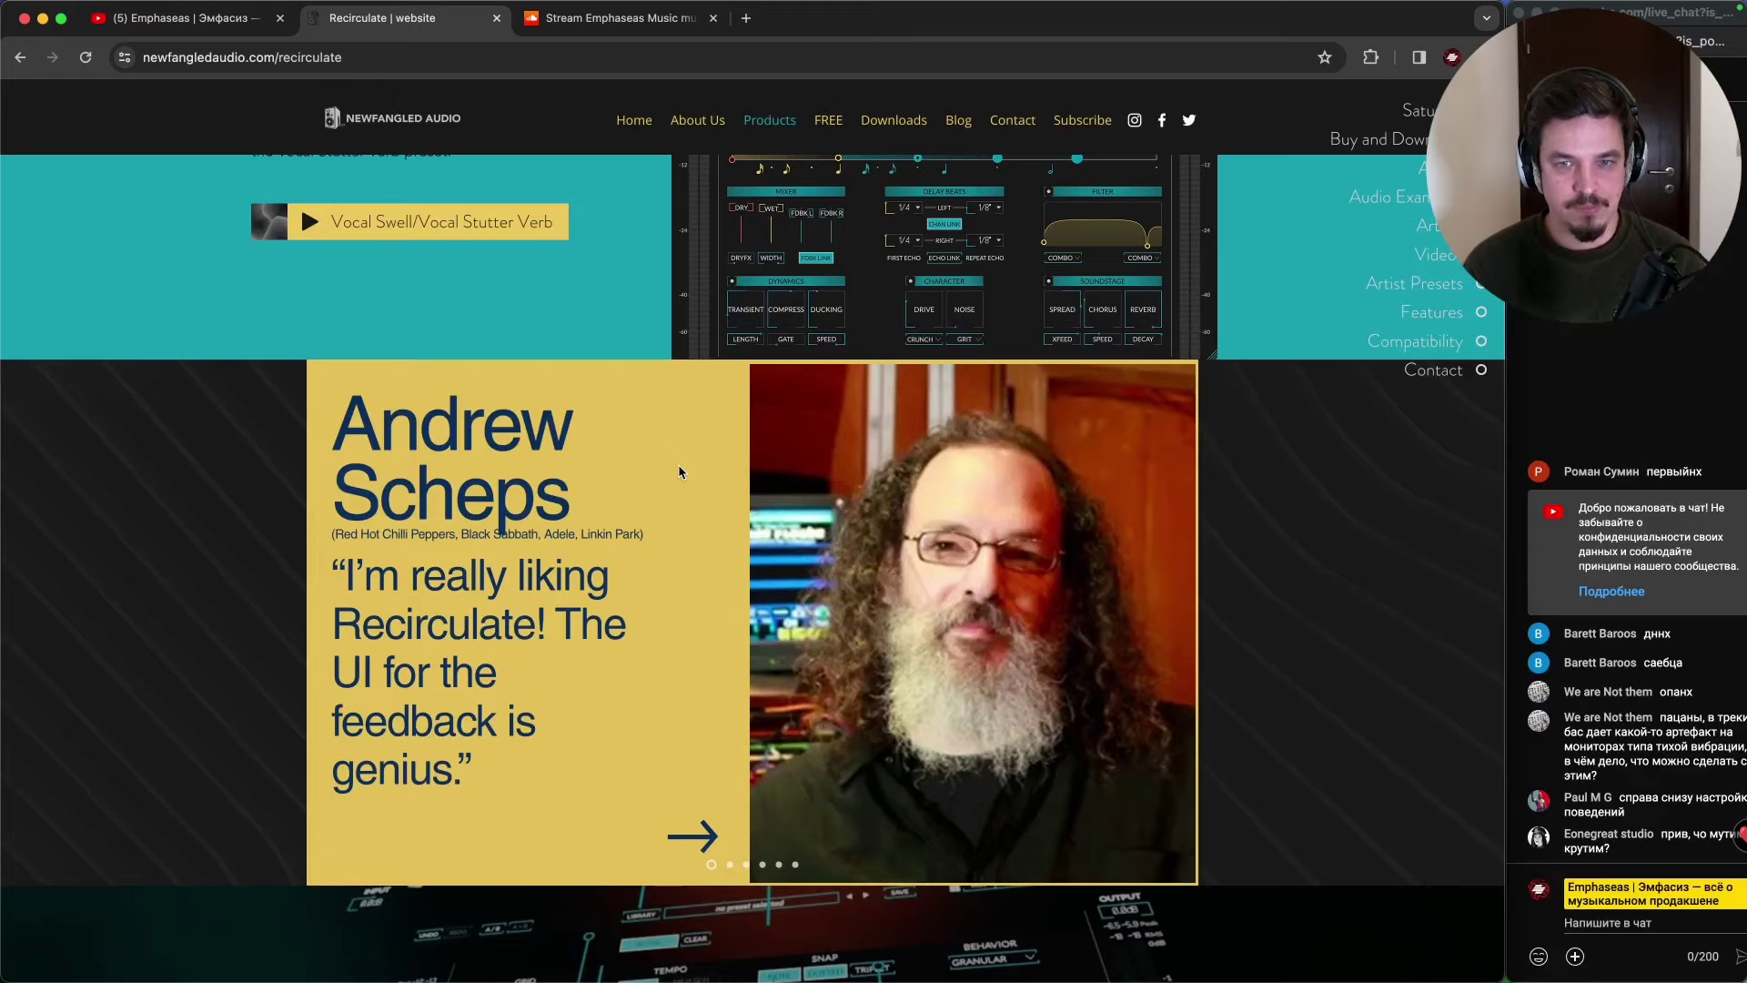
scroll(678, 471, "down", 3)
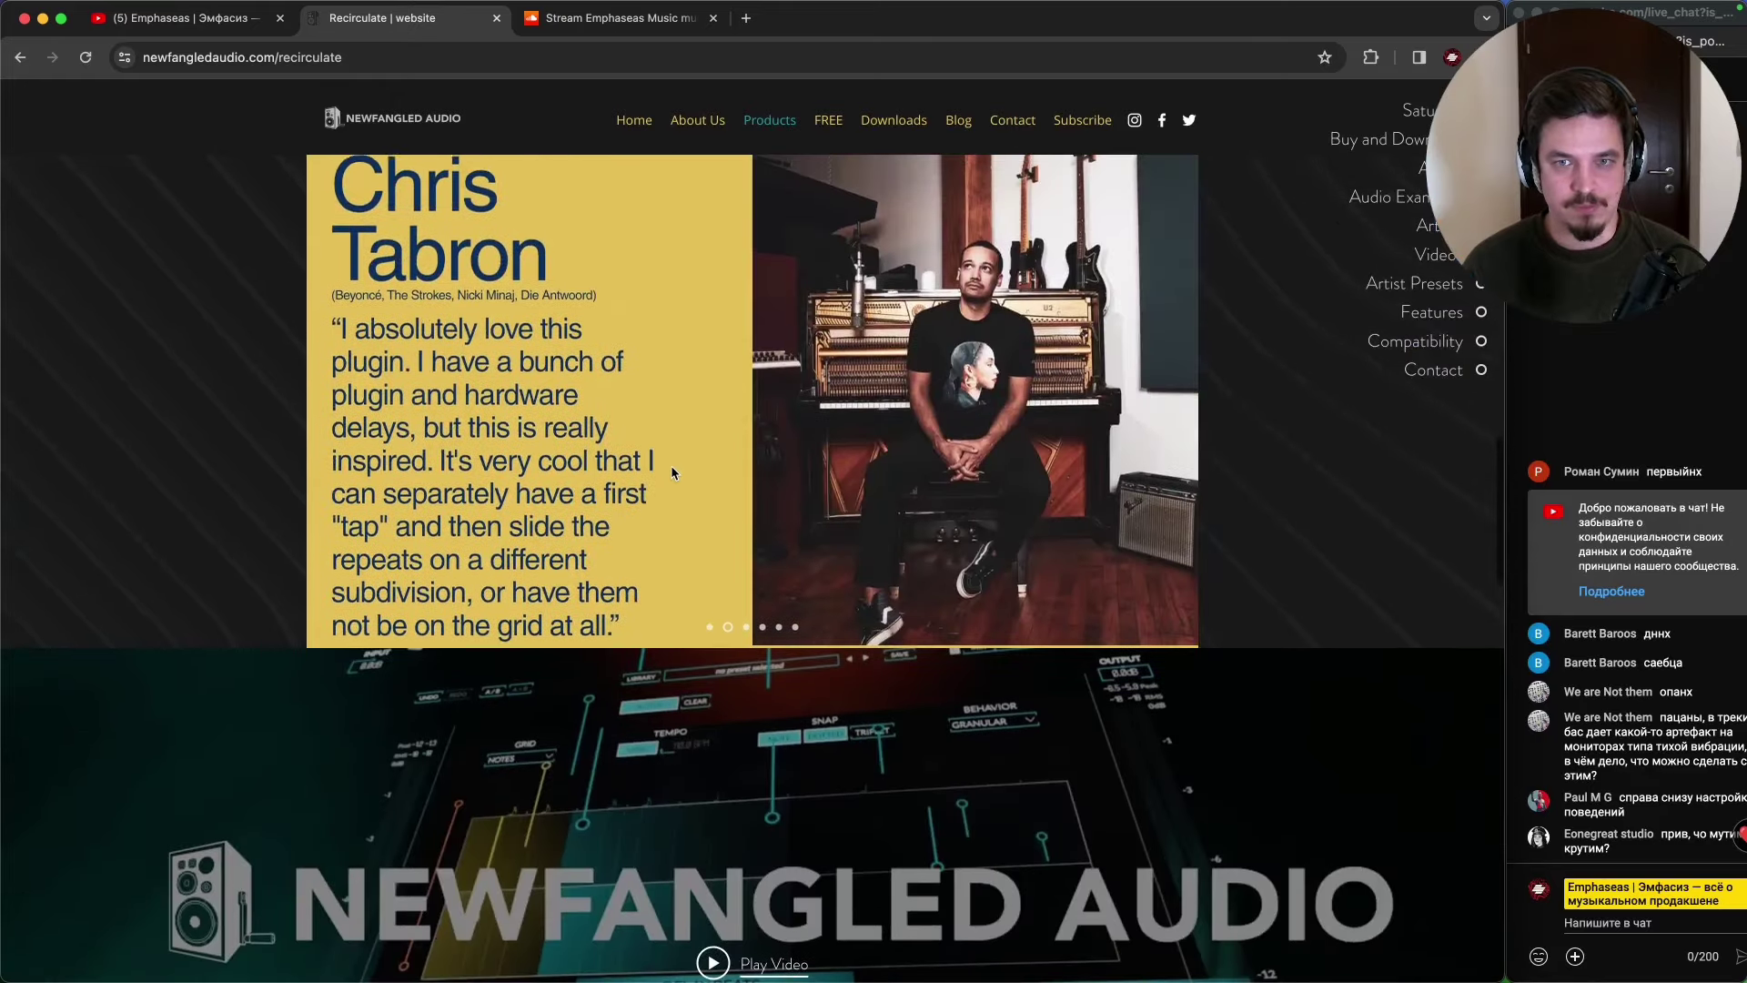
- Examine the remaining artist quotes and the features list on the Recirculate product page, and return to Ableton Live
scroll(673, 471, "up", 1)
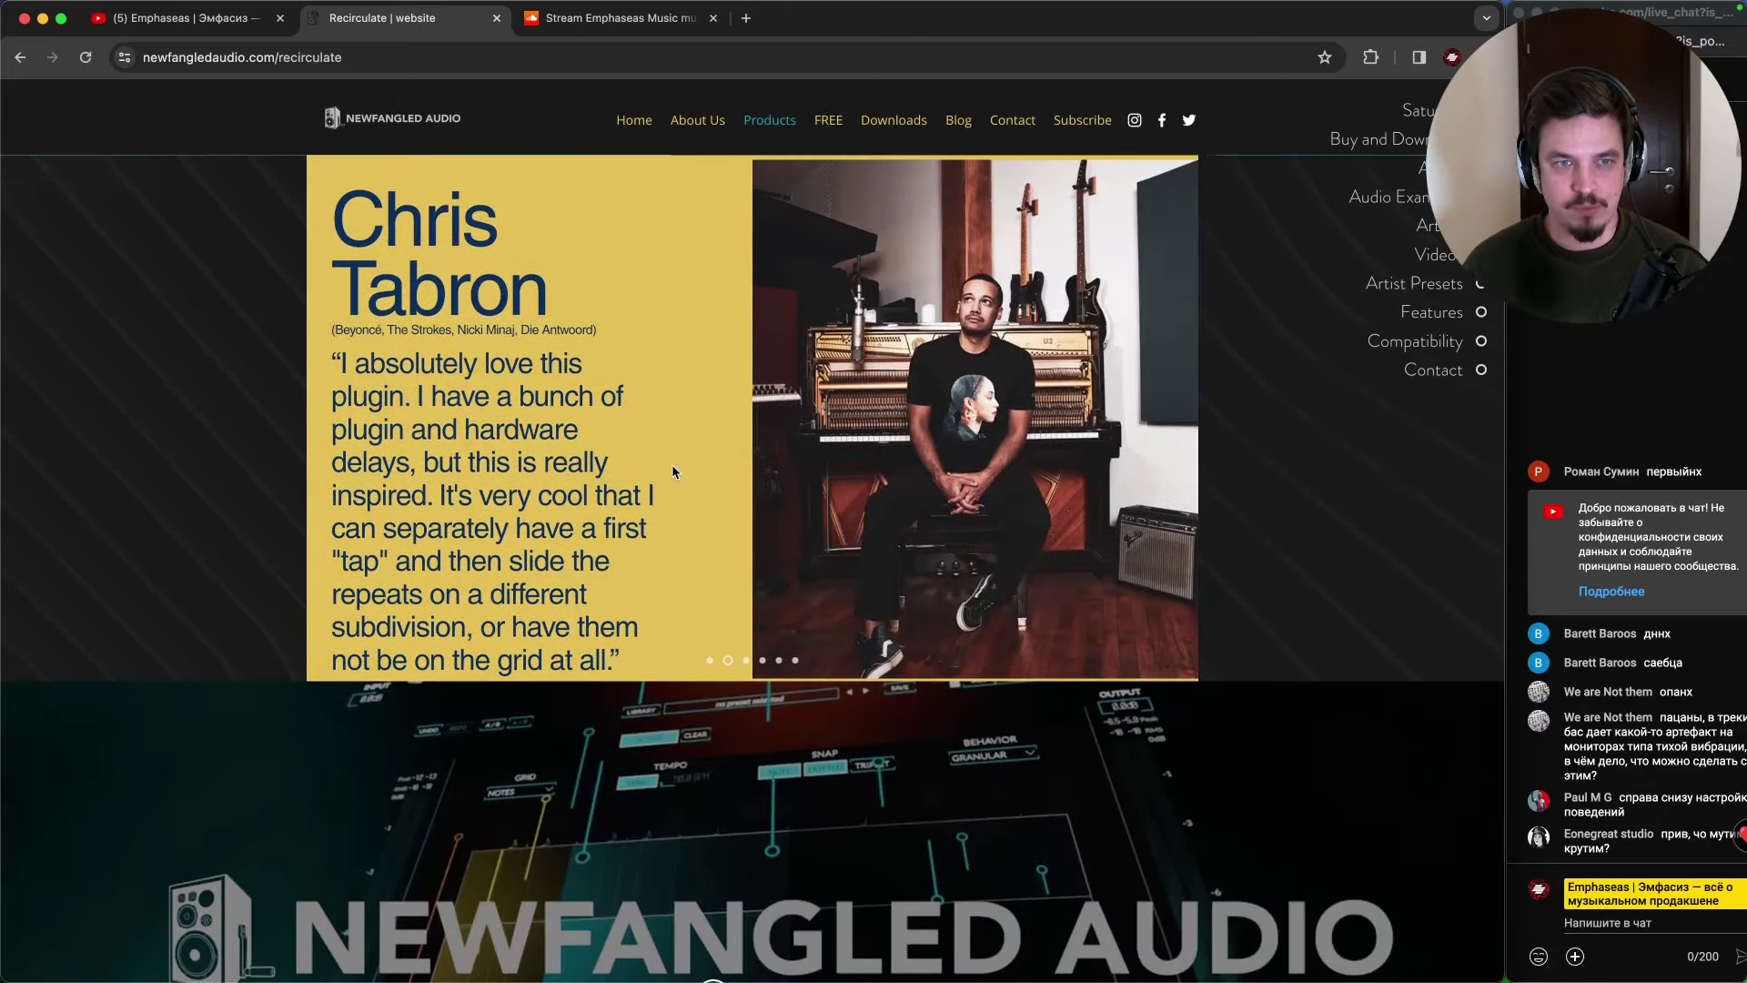
left_click(747, 661)
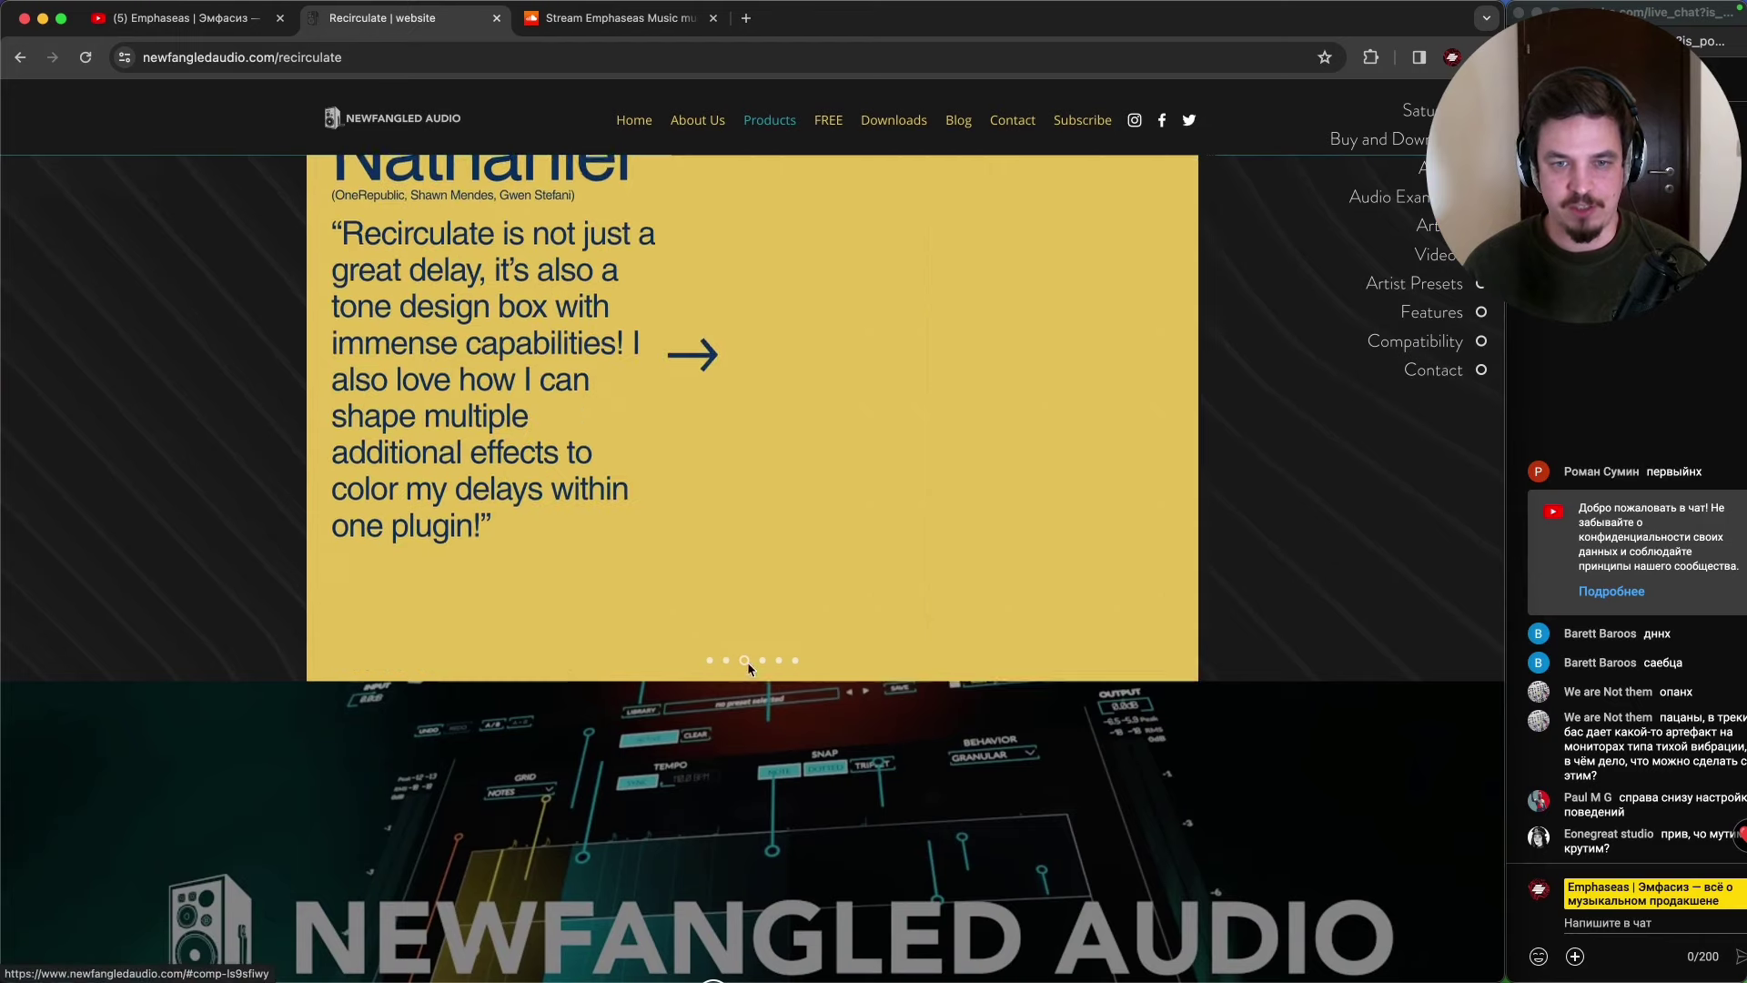
left_click(763, 663)
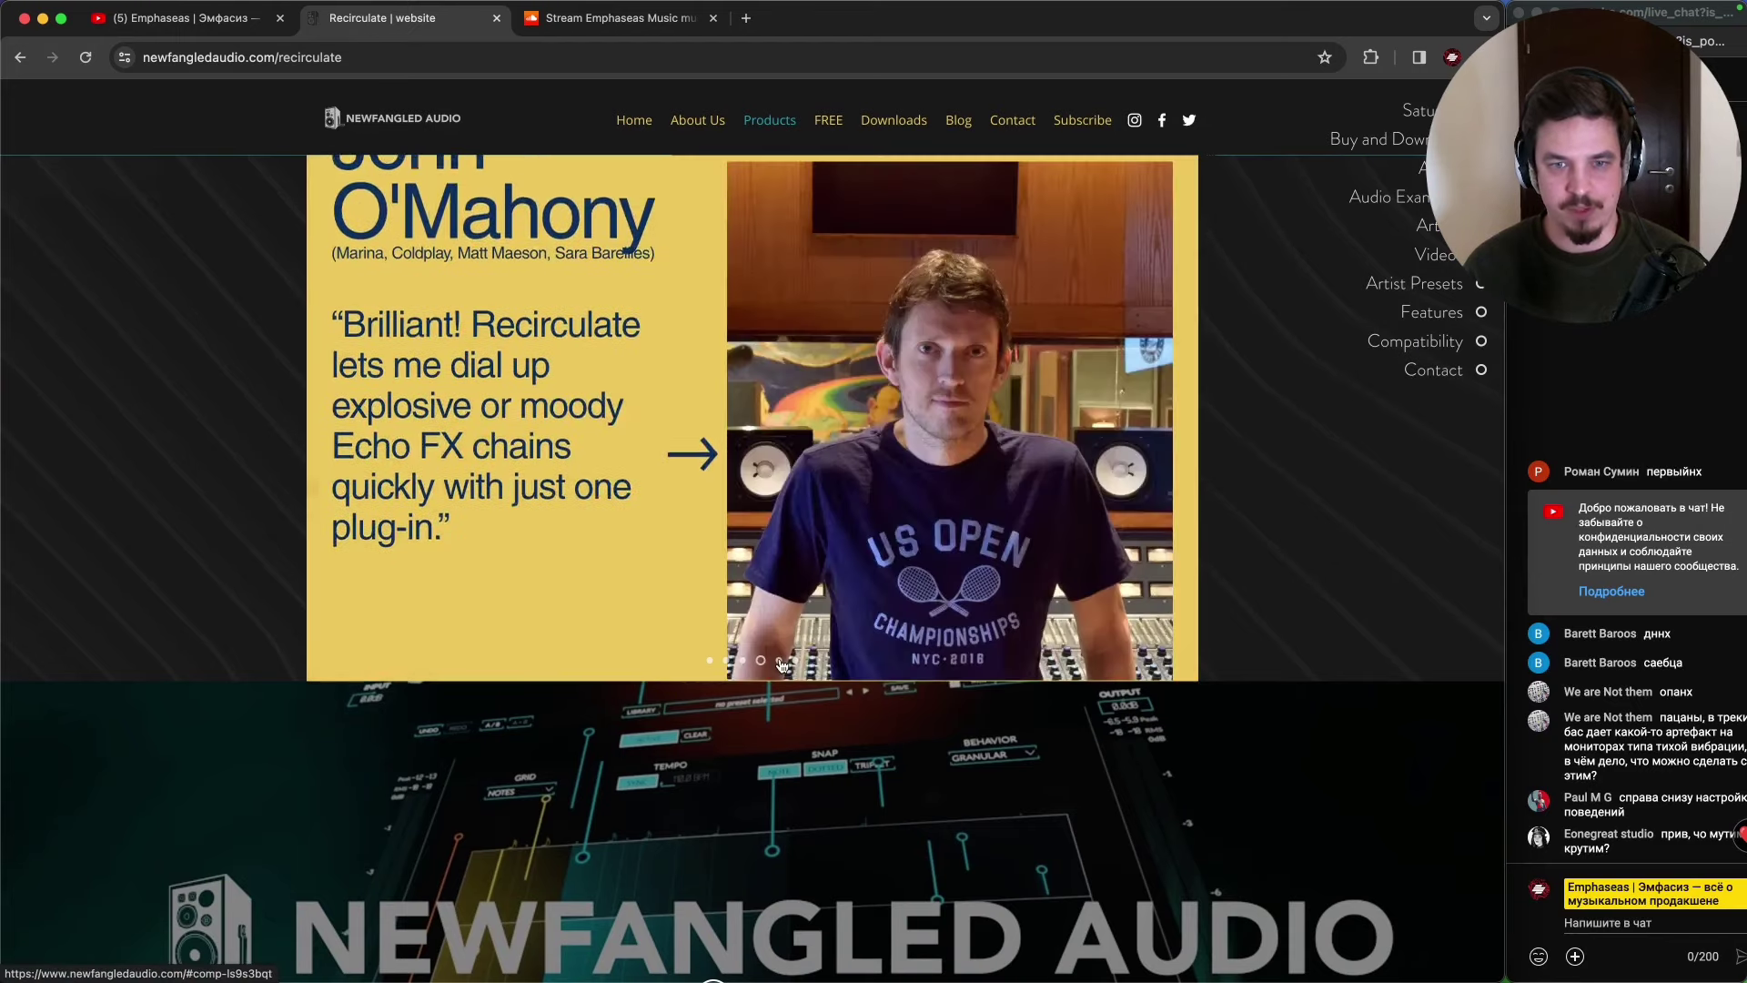
left_click(780, 662)
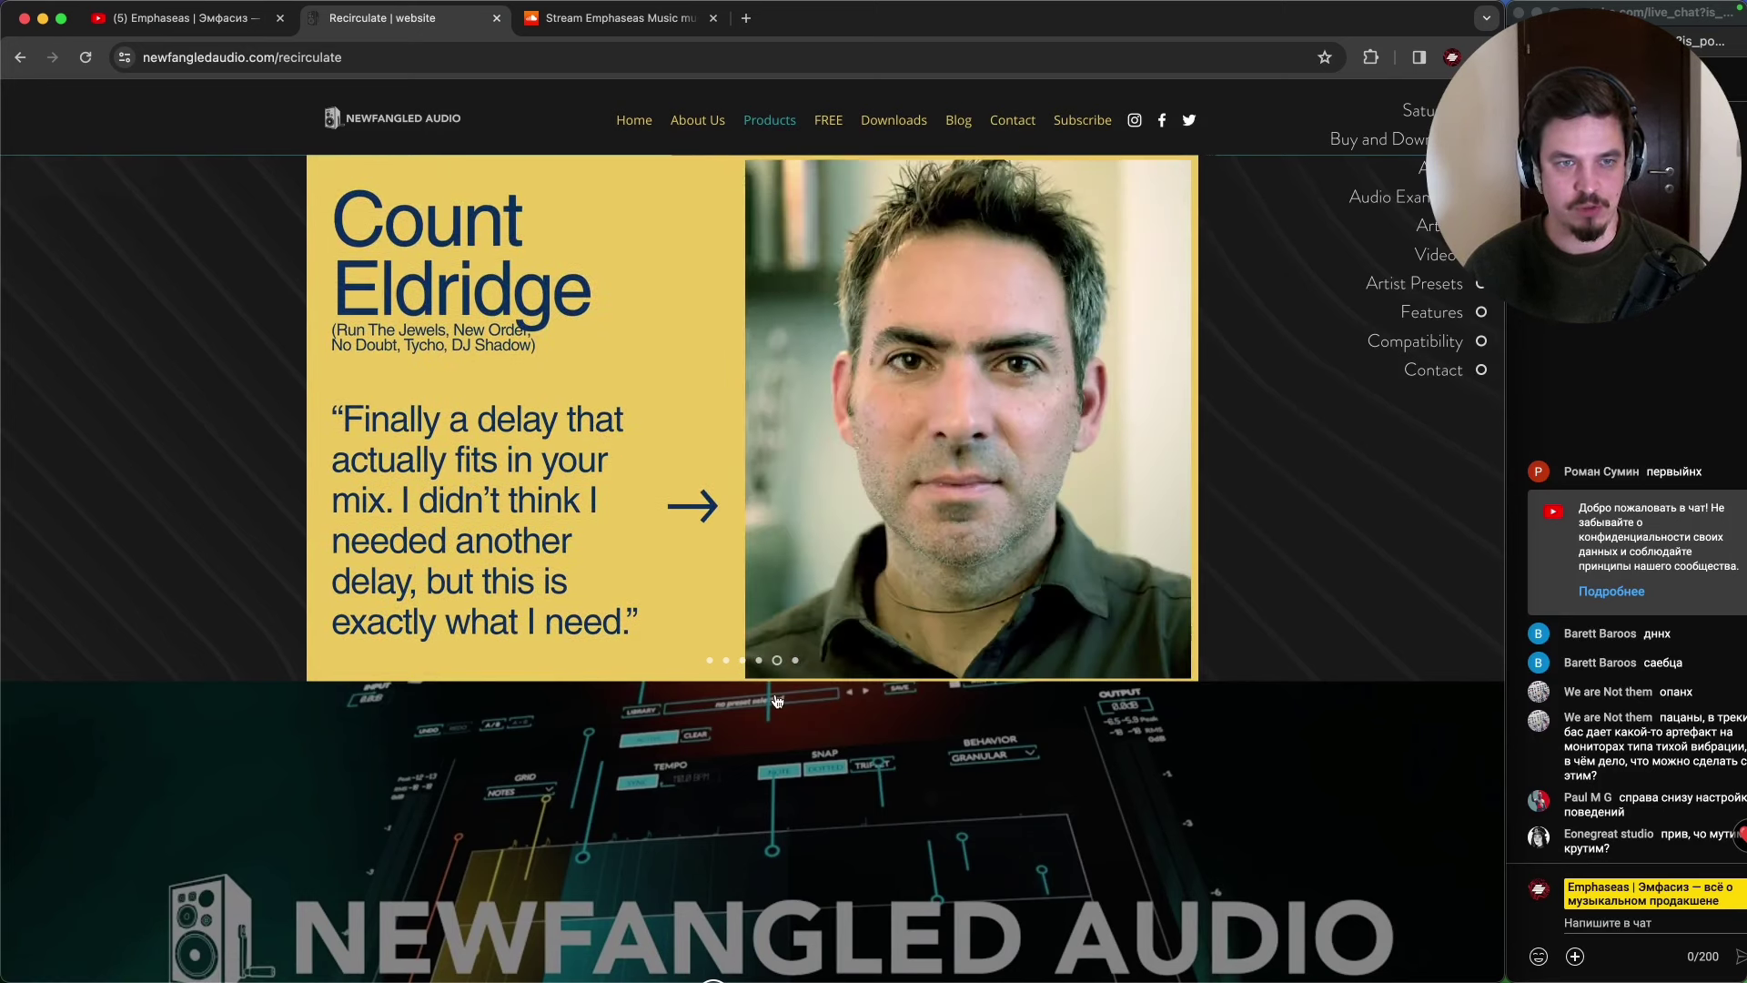
left_click(796, 661)
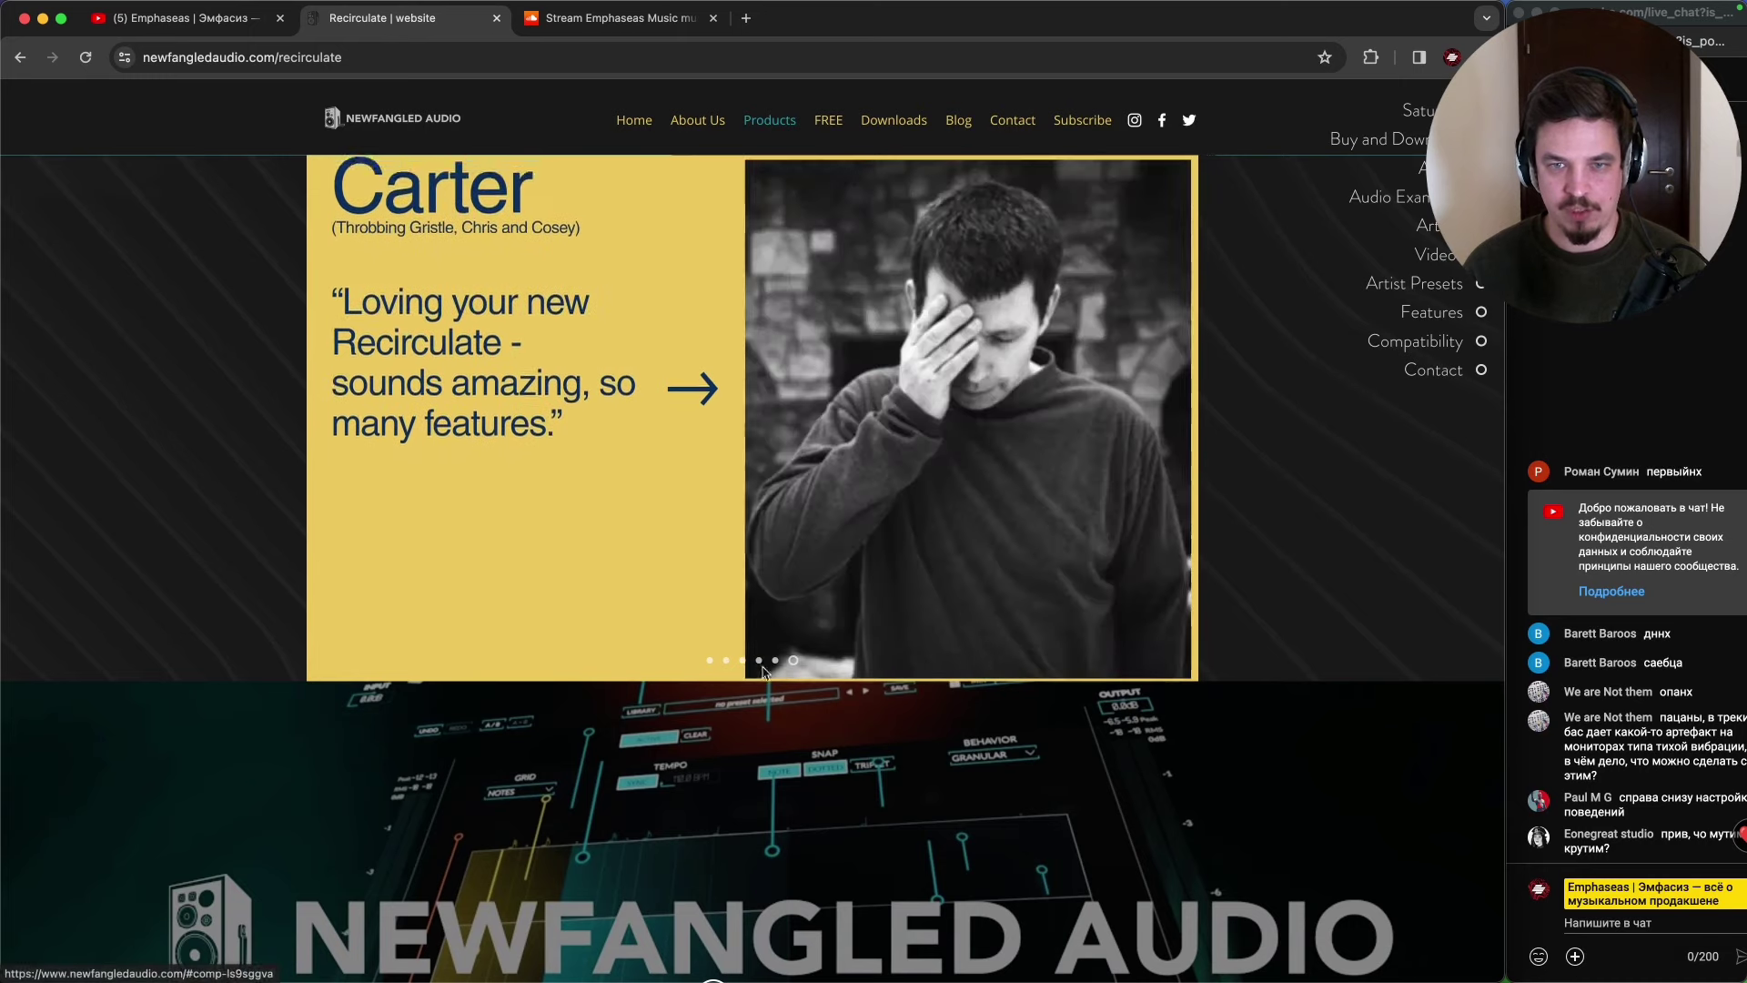
left_click(712, 664)
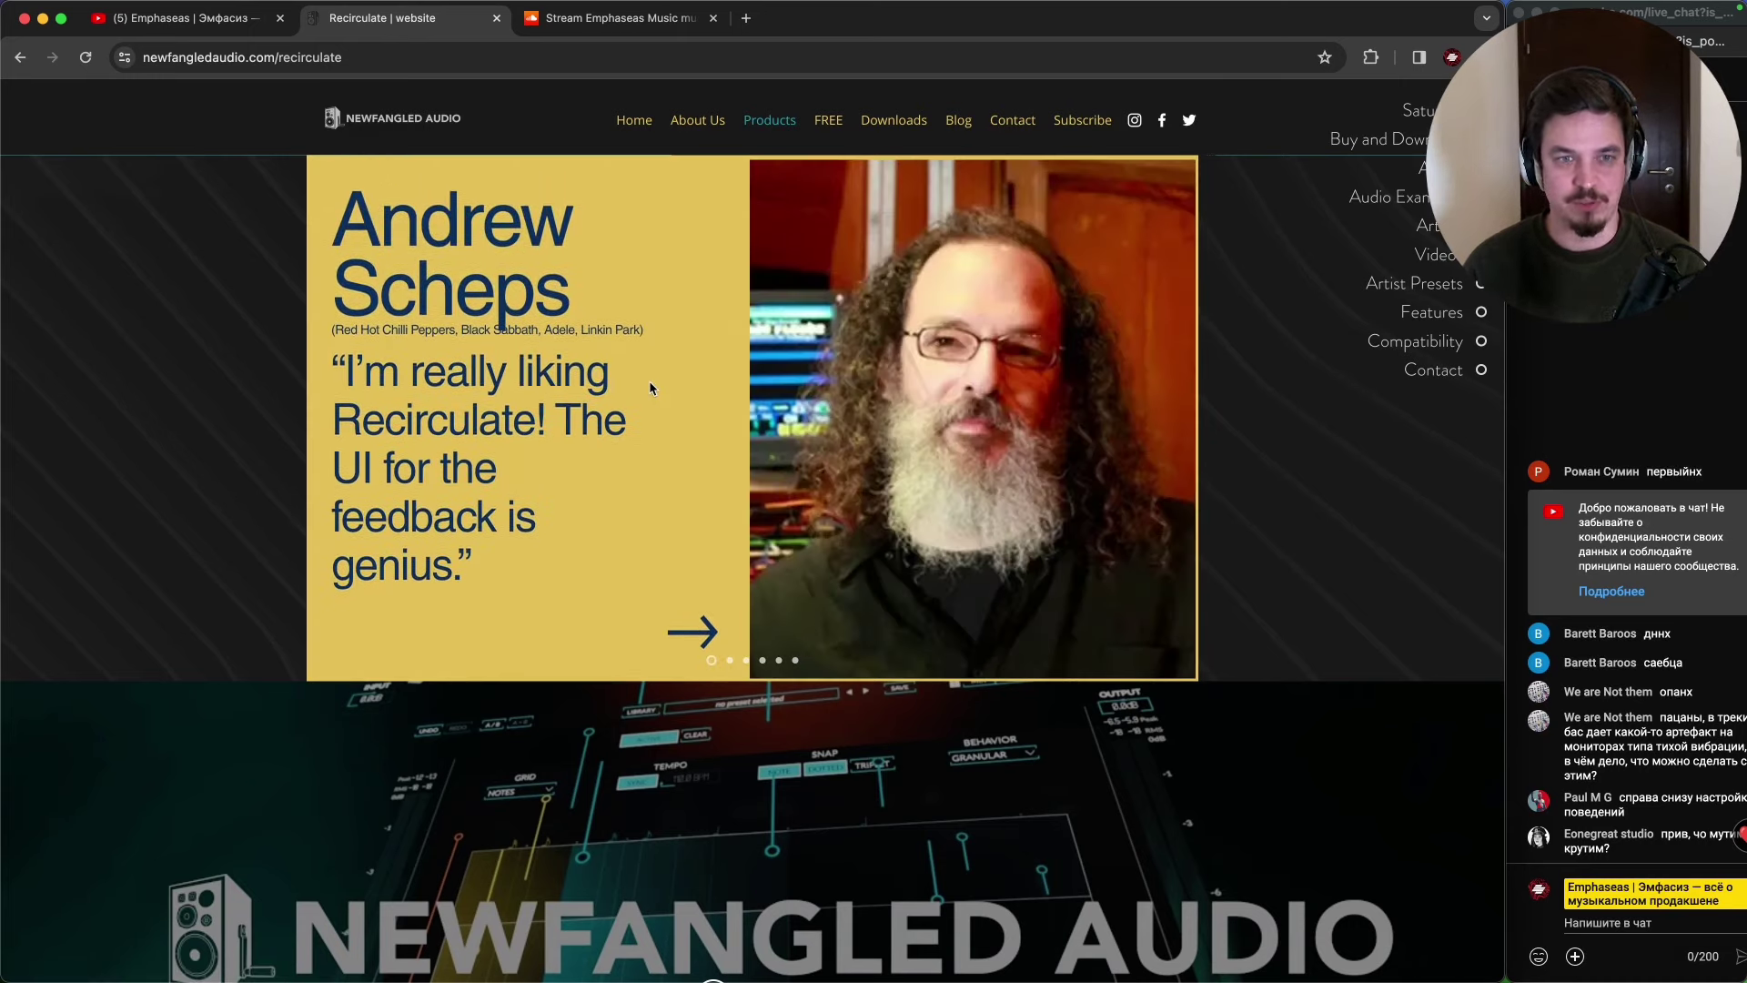
scroll(684, 484, "down", 10)
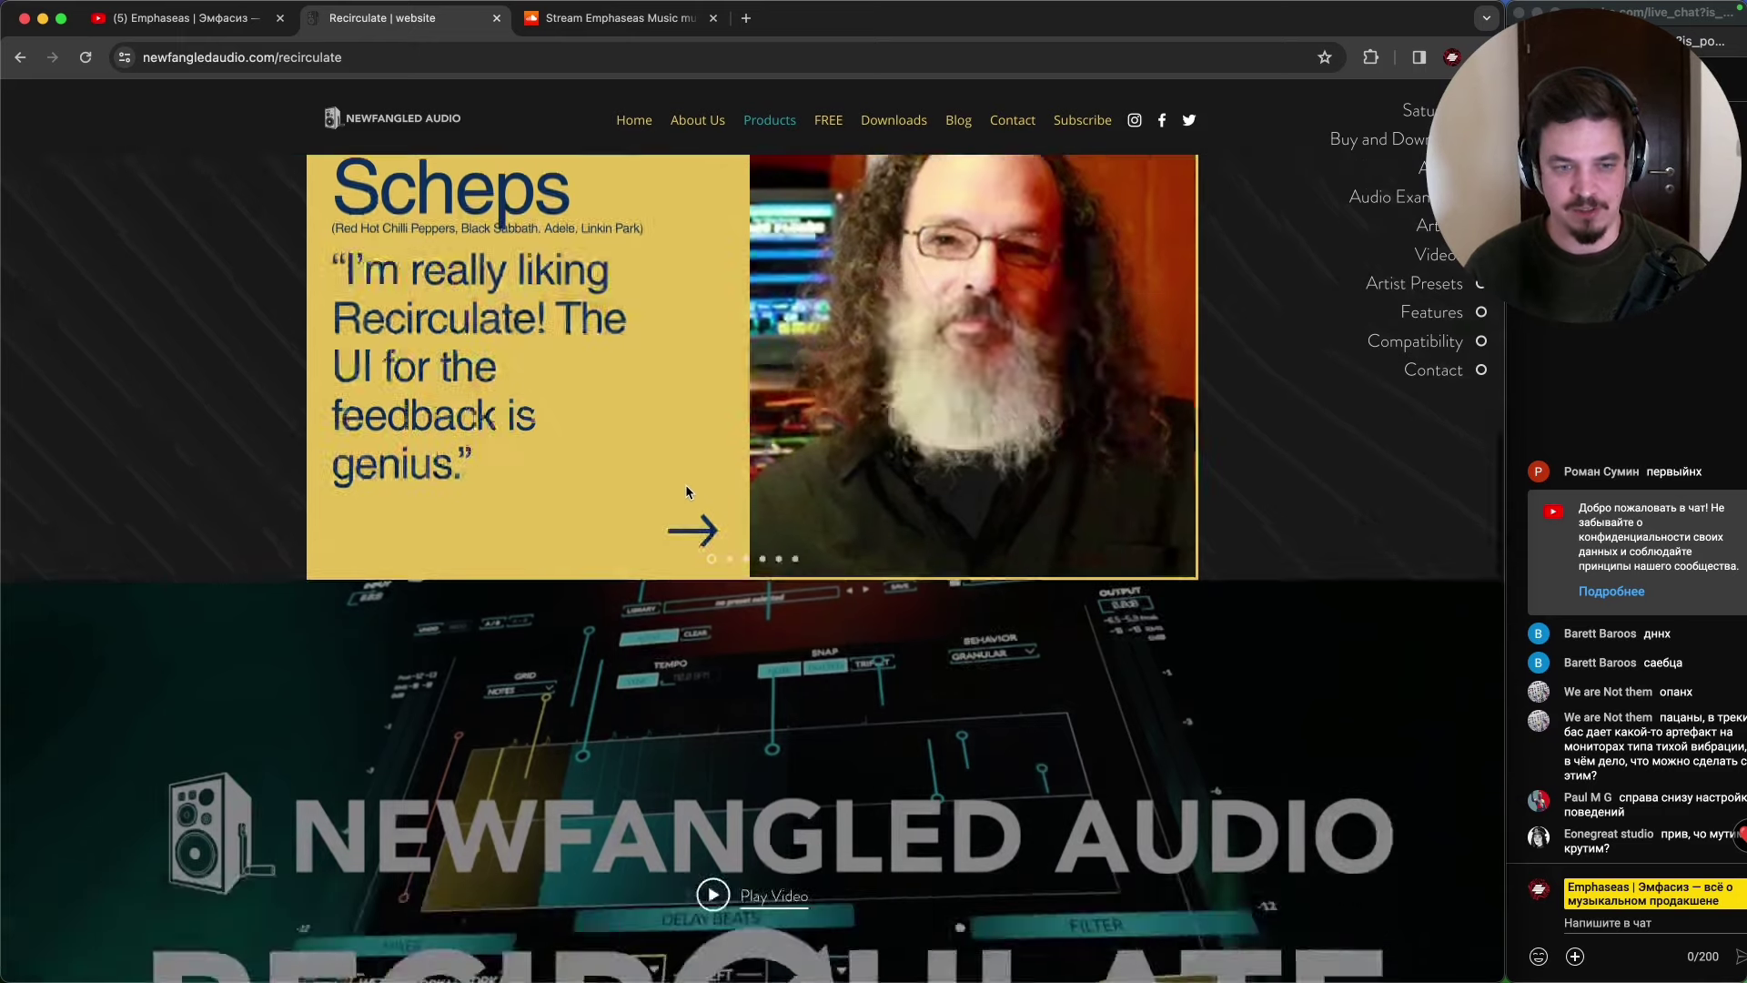
scroll(841, 523, "down", 8)
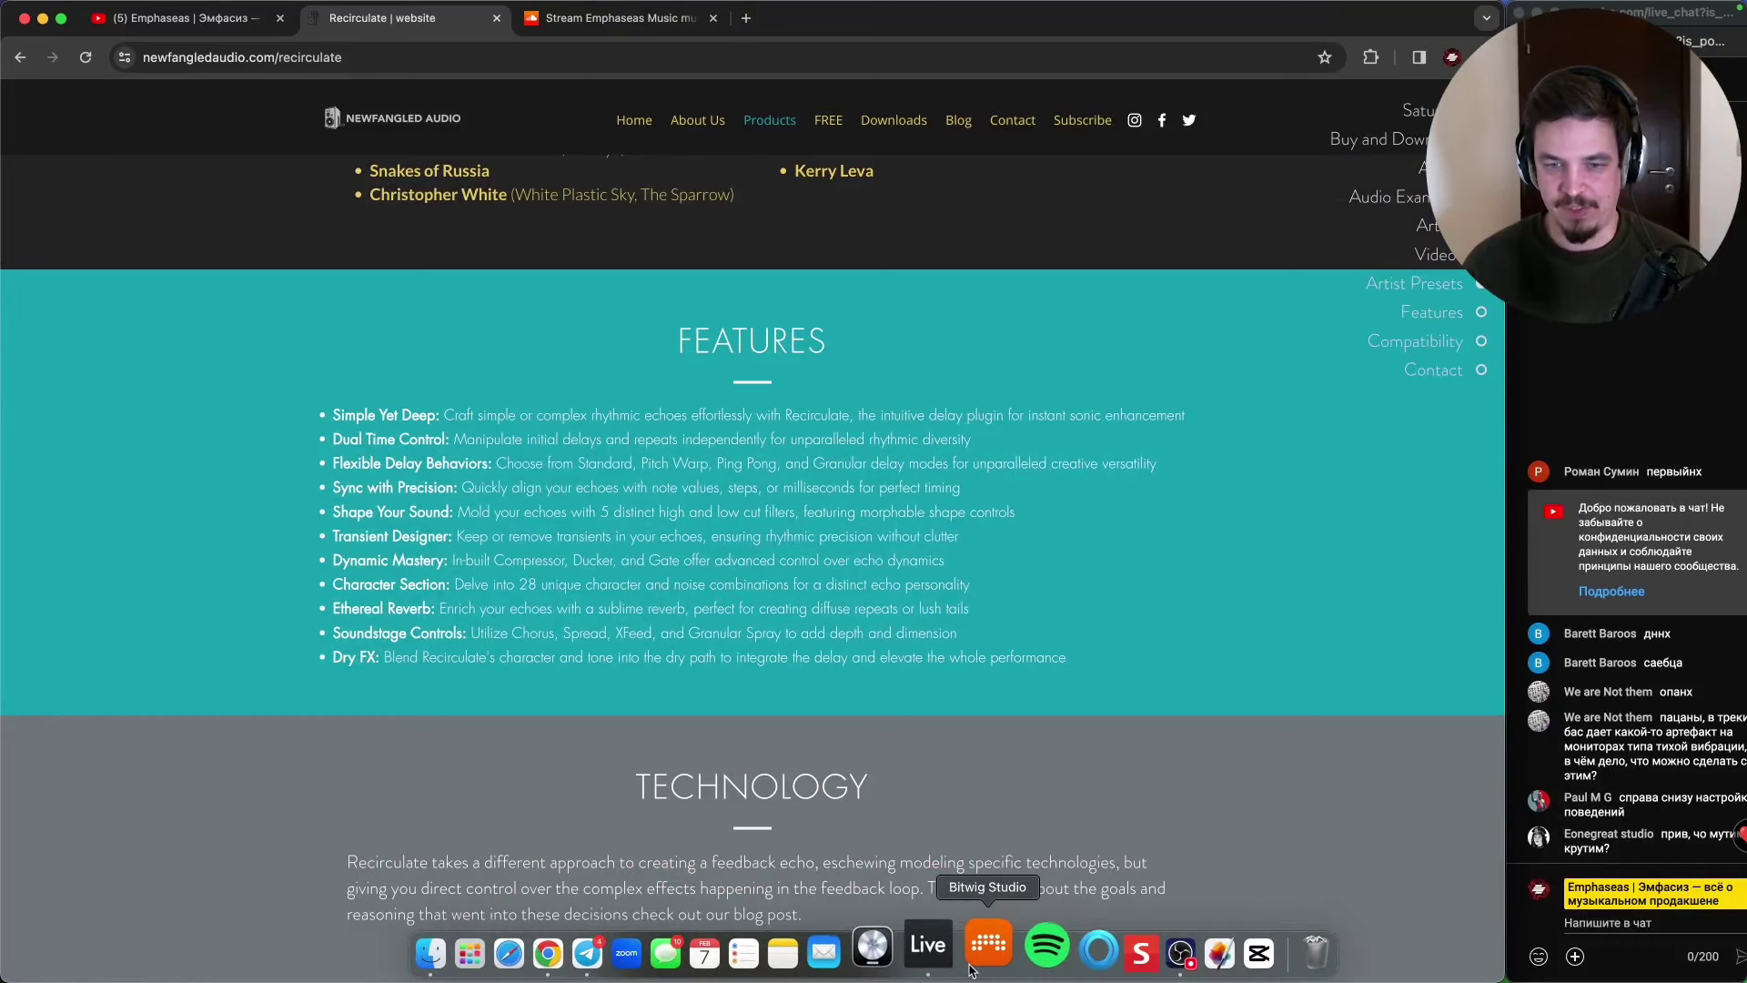
left_click(934, 947)
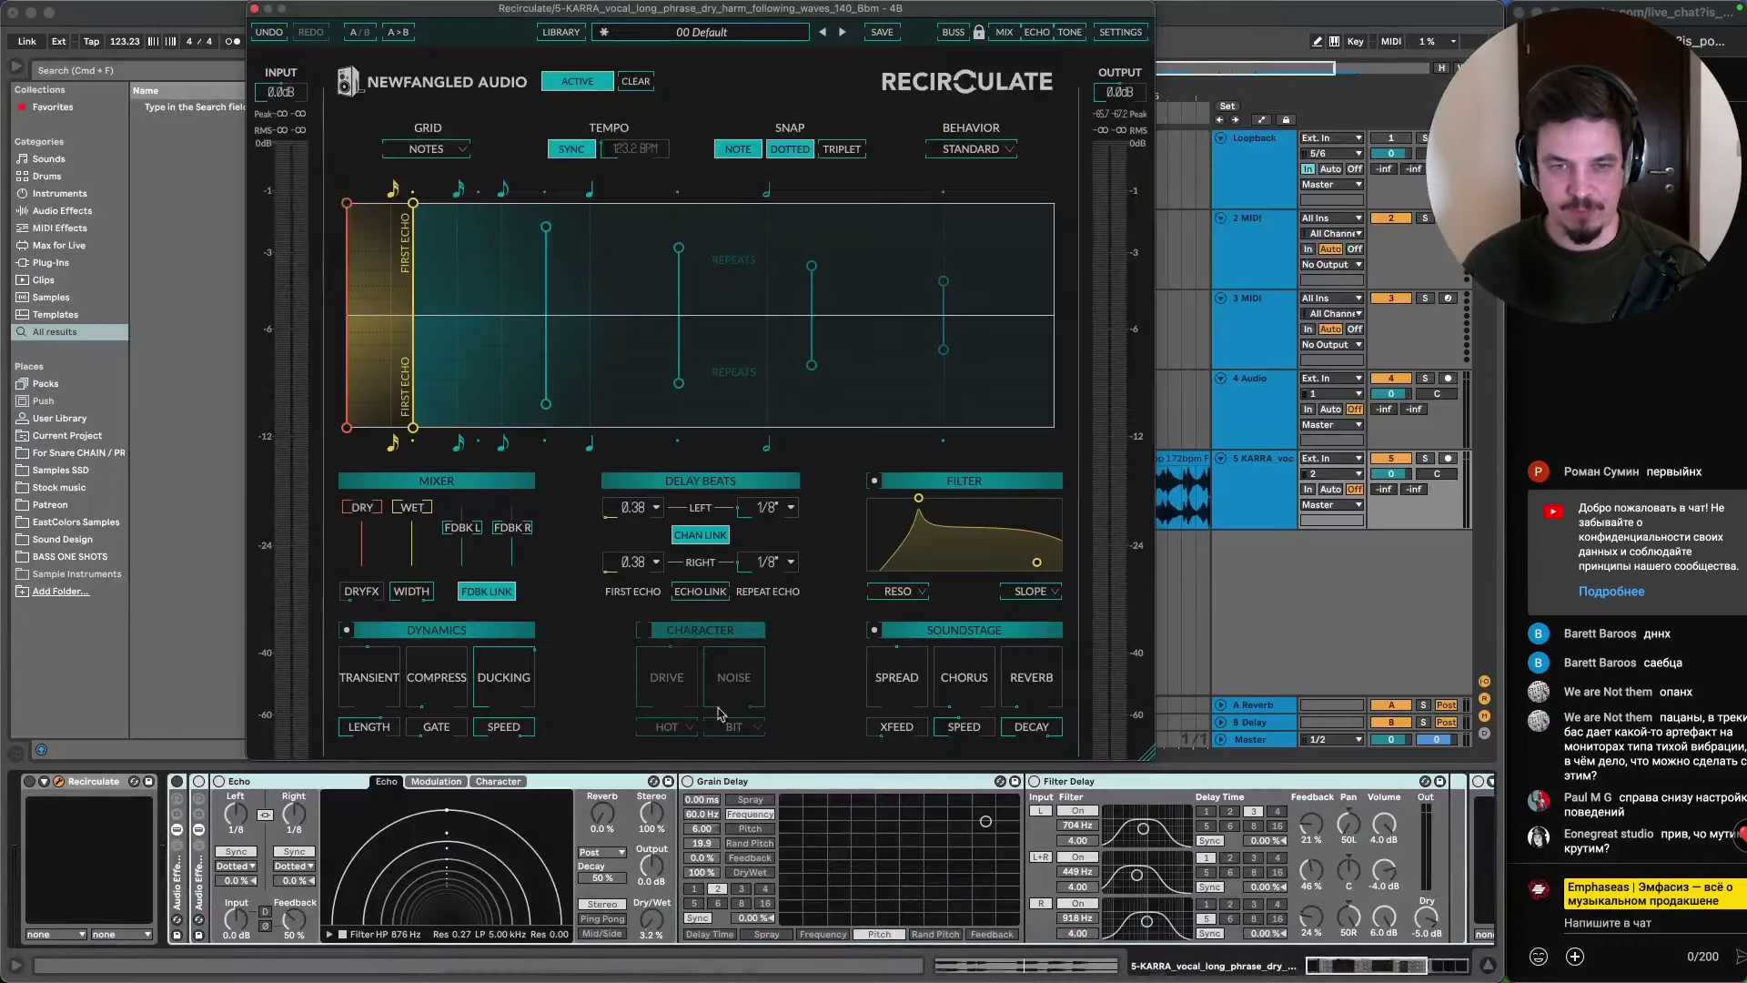
left_click(175, 888)
key("Delete")
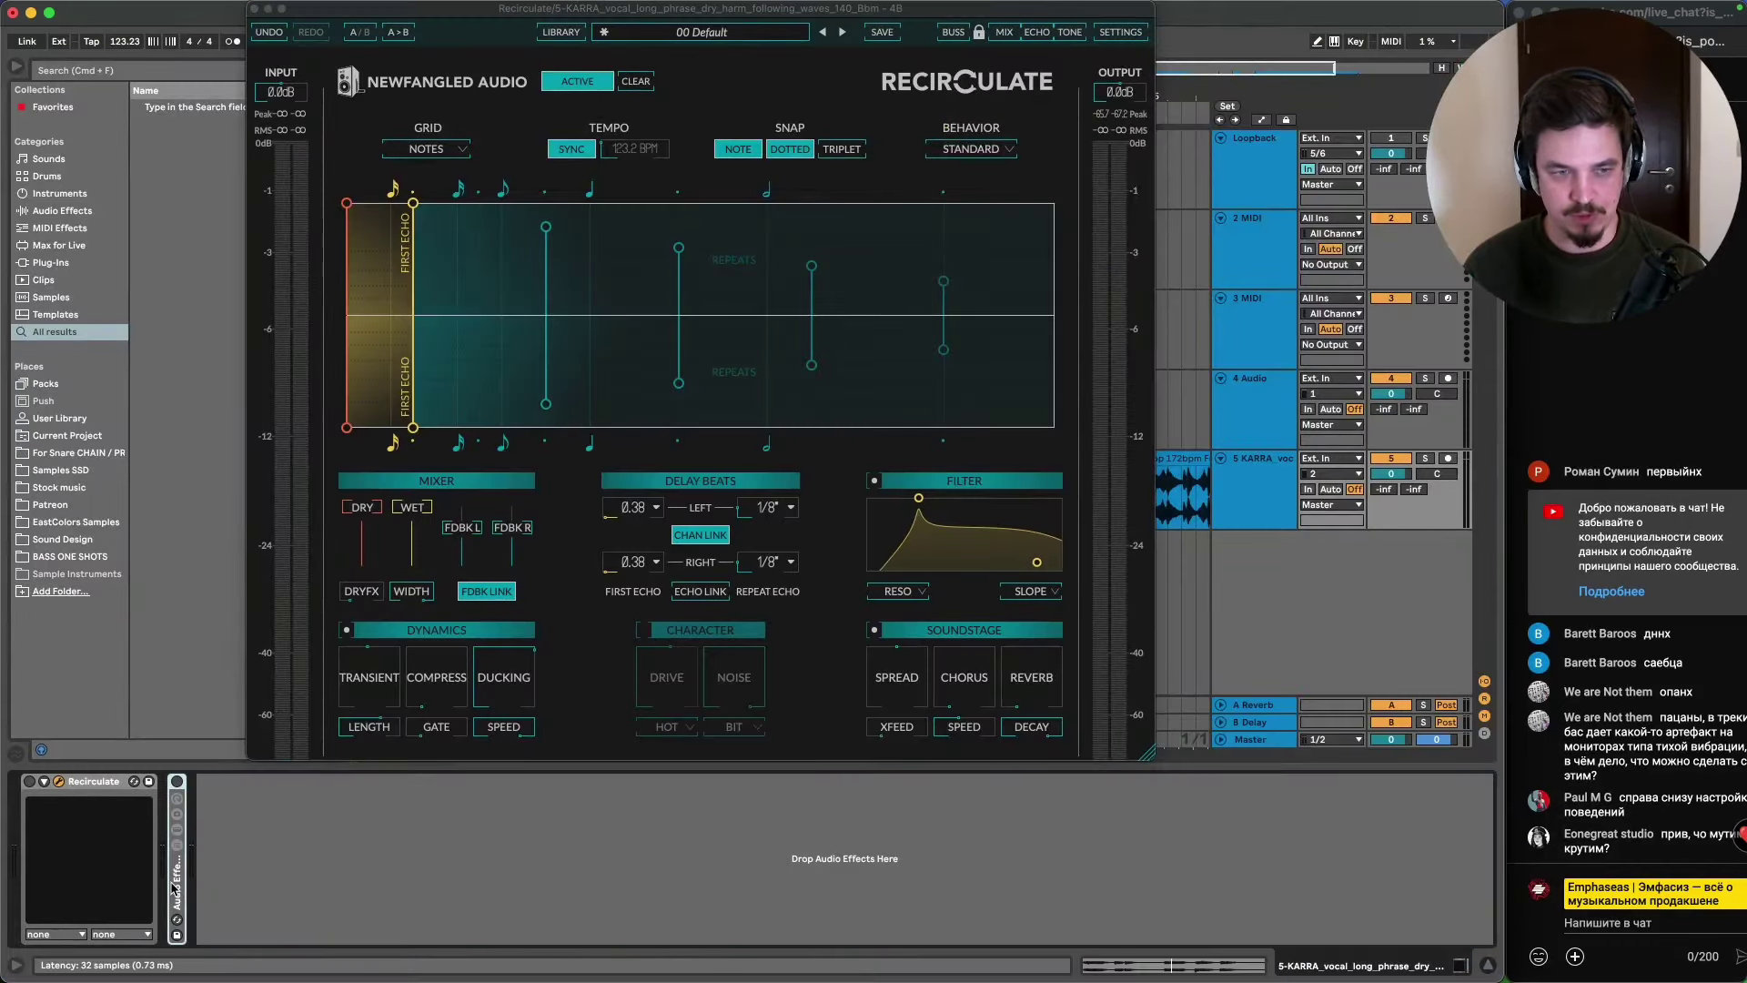
key("super+z")
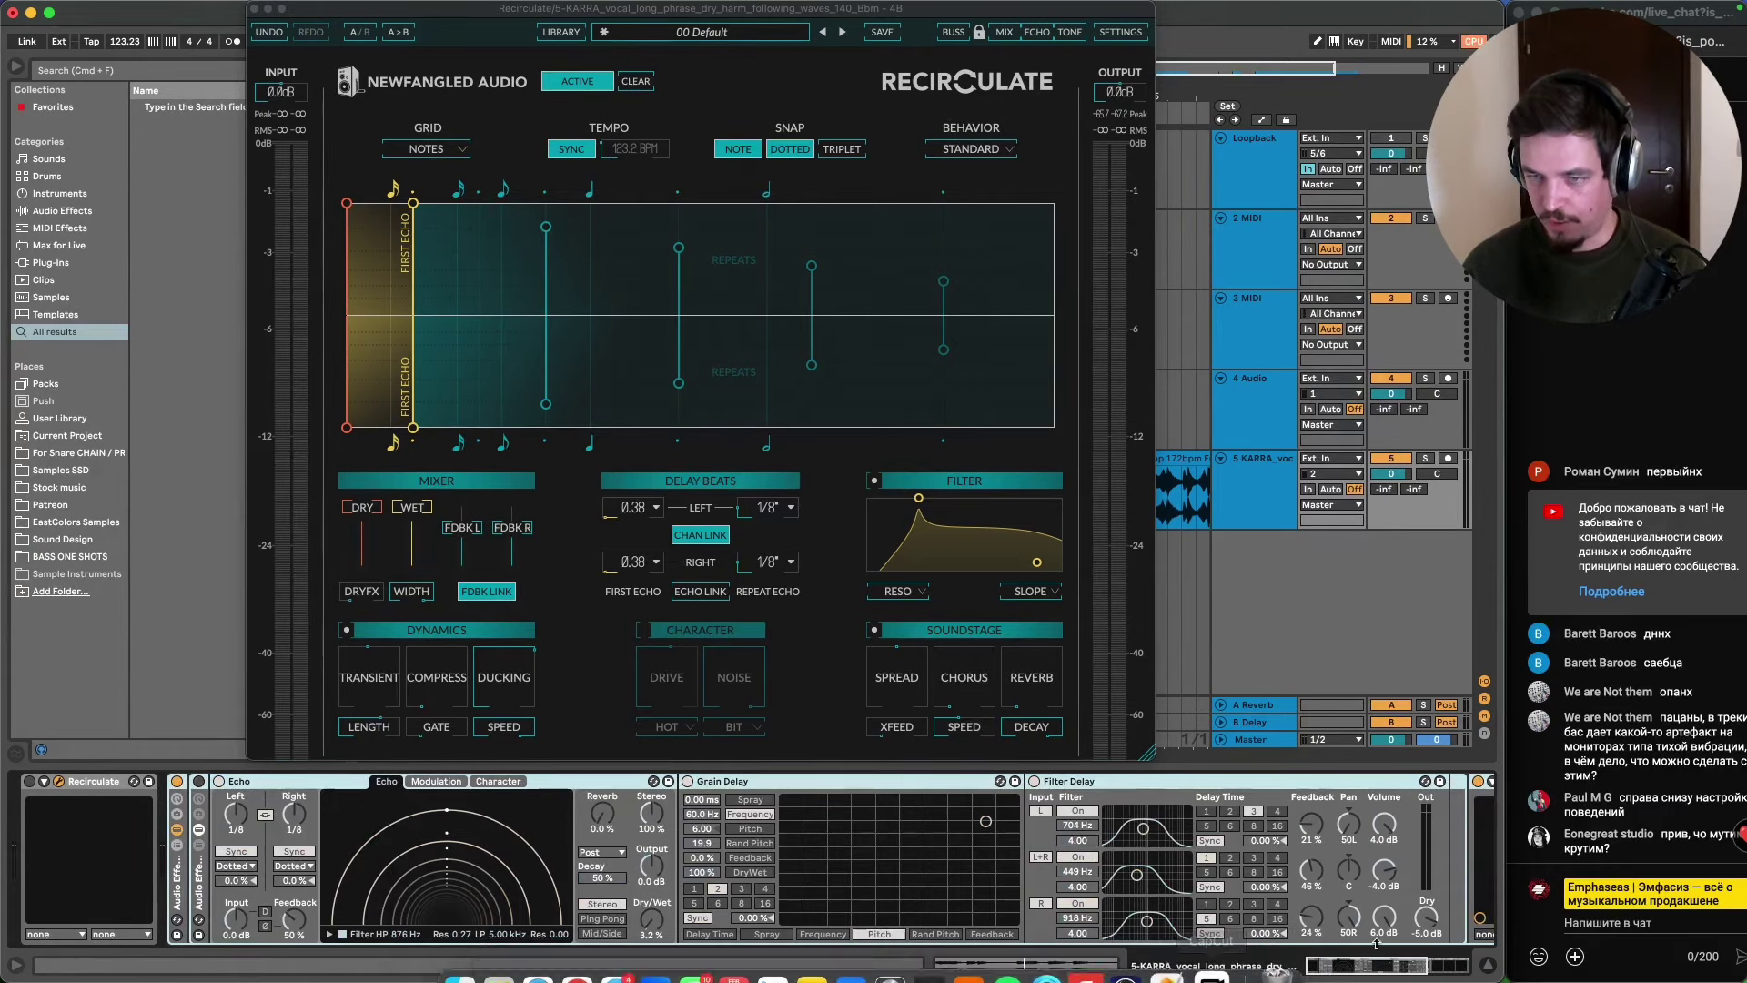
- Move Replika XT out of the effect rack to the end of the vocal track's device chain and open its plugin window
left_click_drag(1372, 973, 1413, 972)
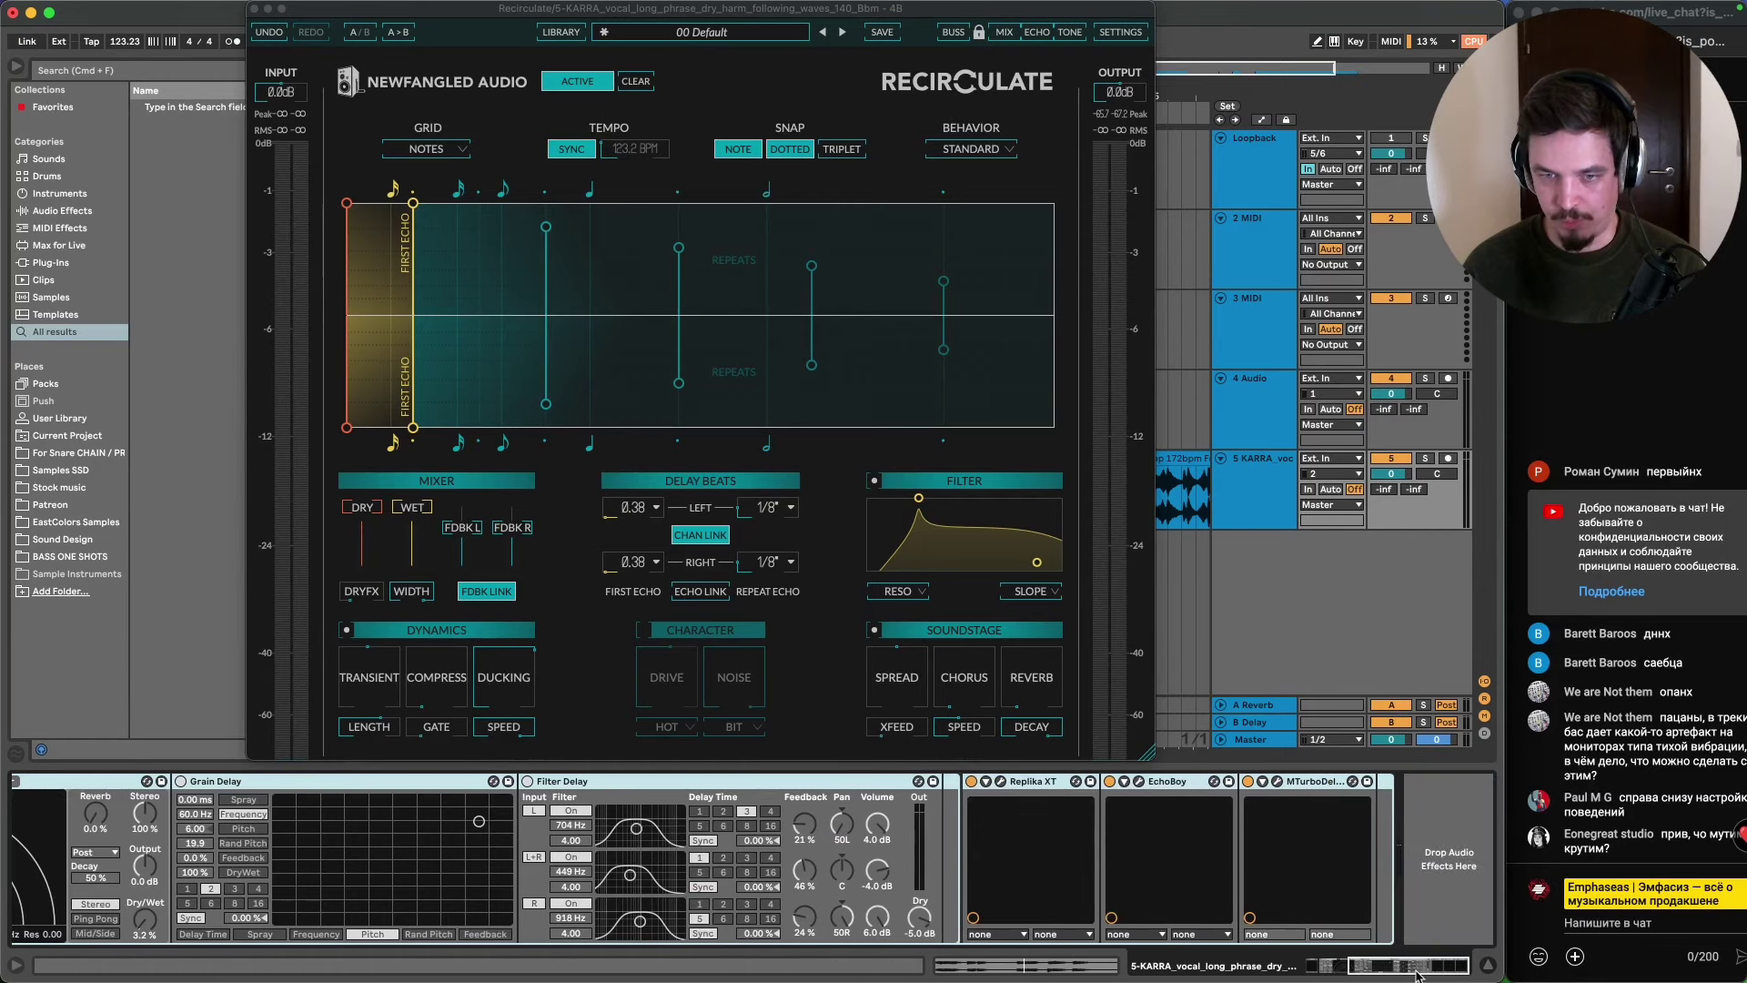
left_click(988, 782)
left_click(970, 781)
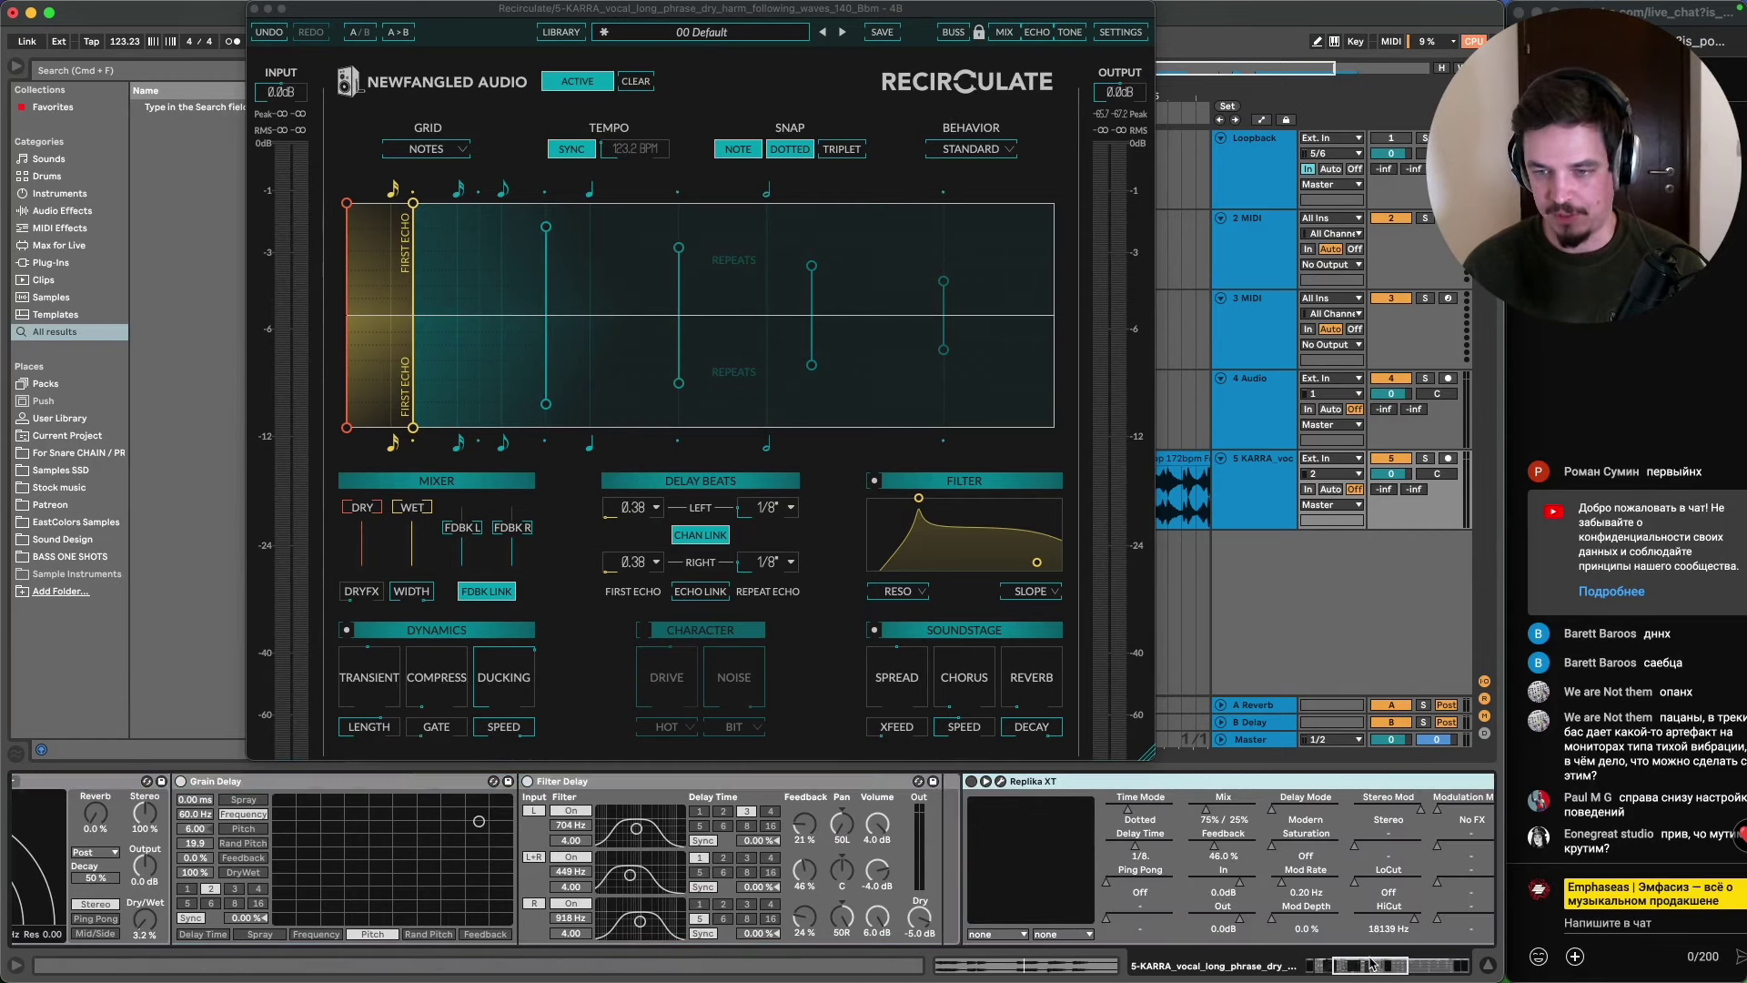
left_click_drag(1374, 965, 1436, 966)
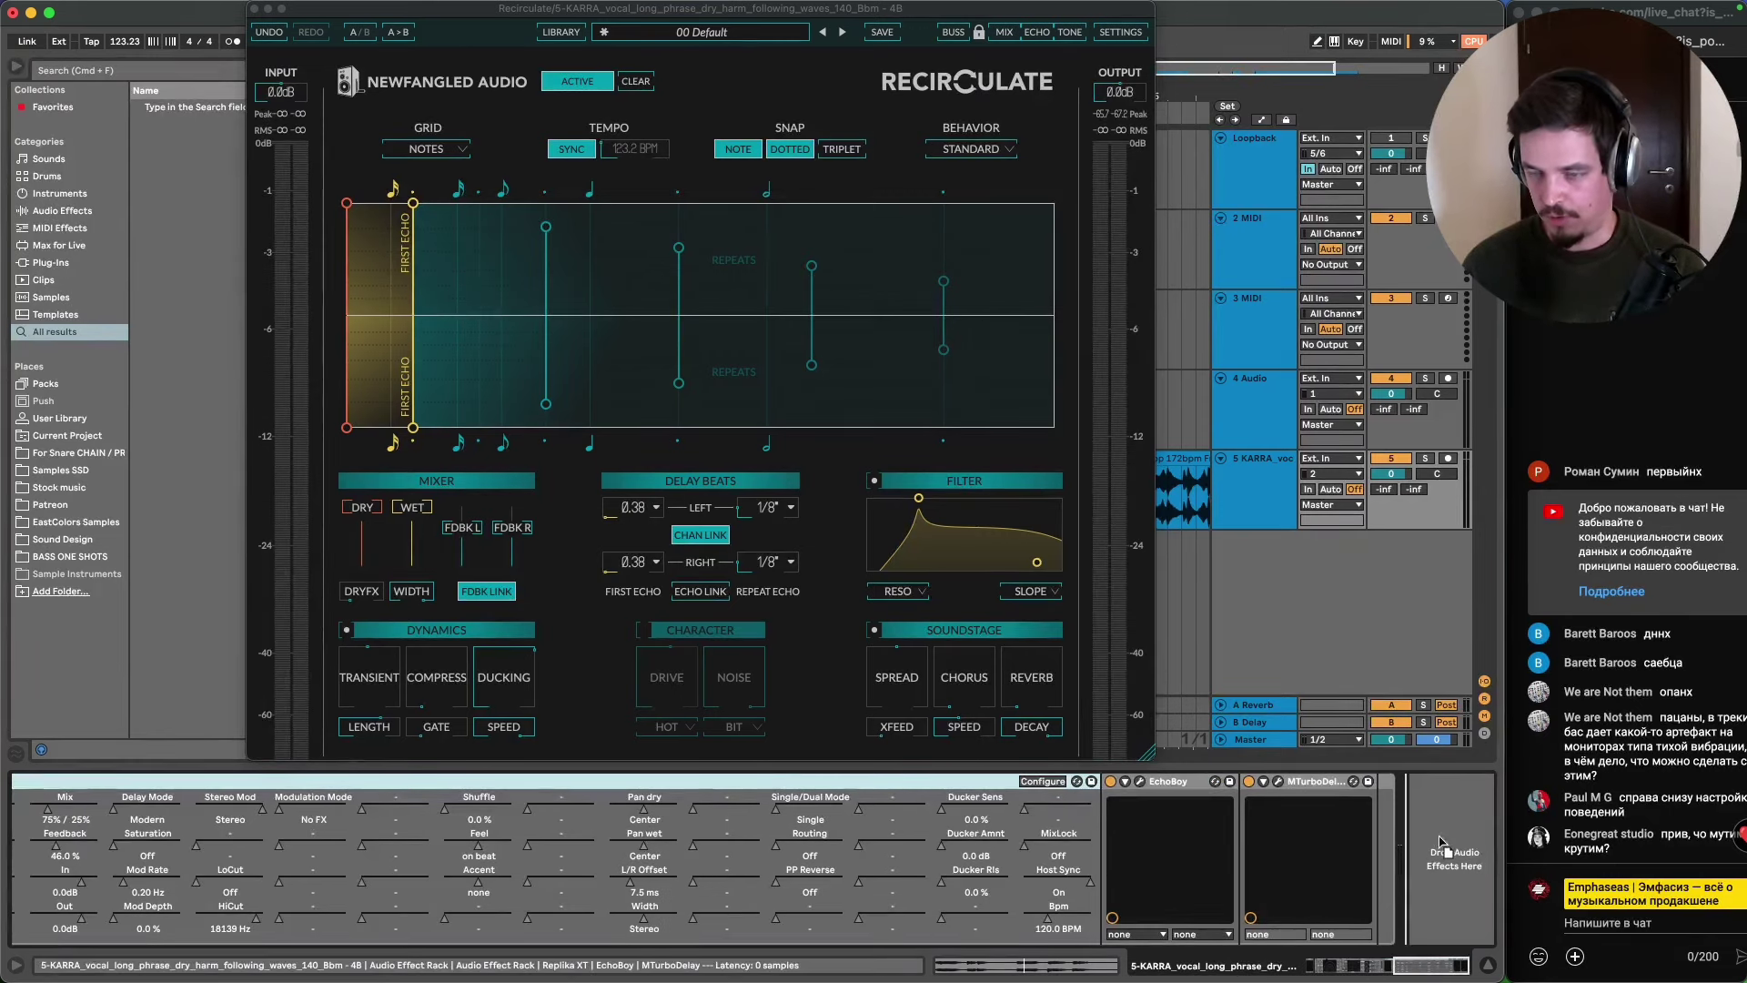
scroll(1441, 842, "left", 3)
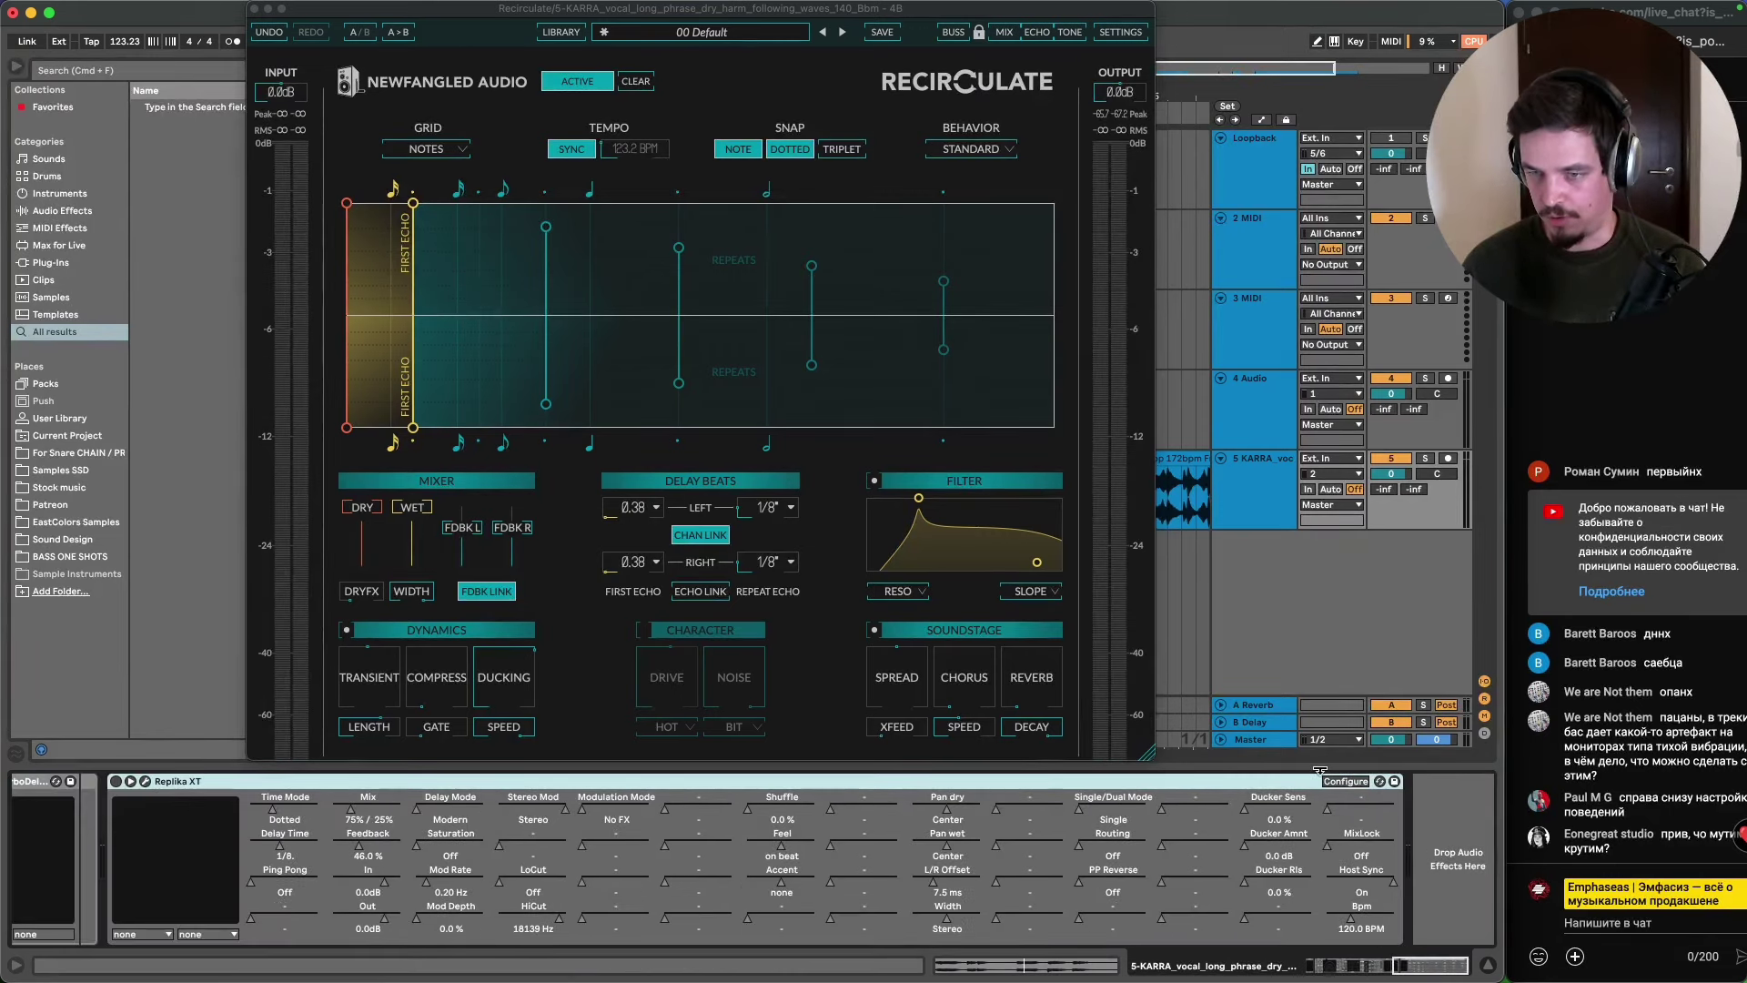
left_click(144, 782)
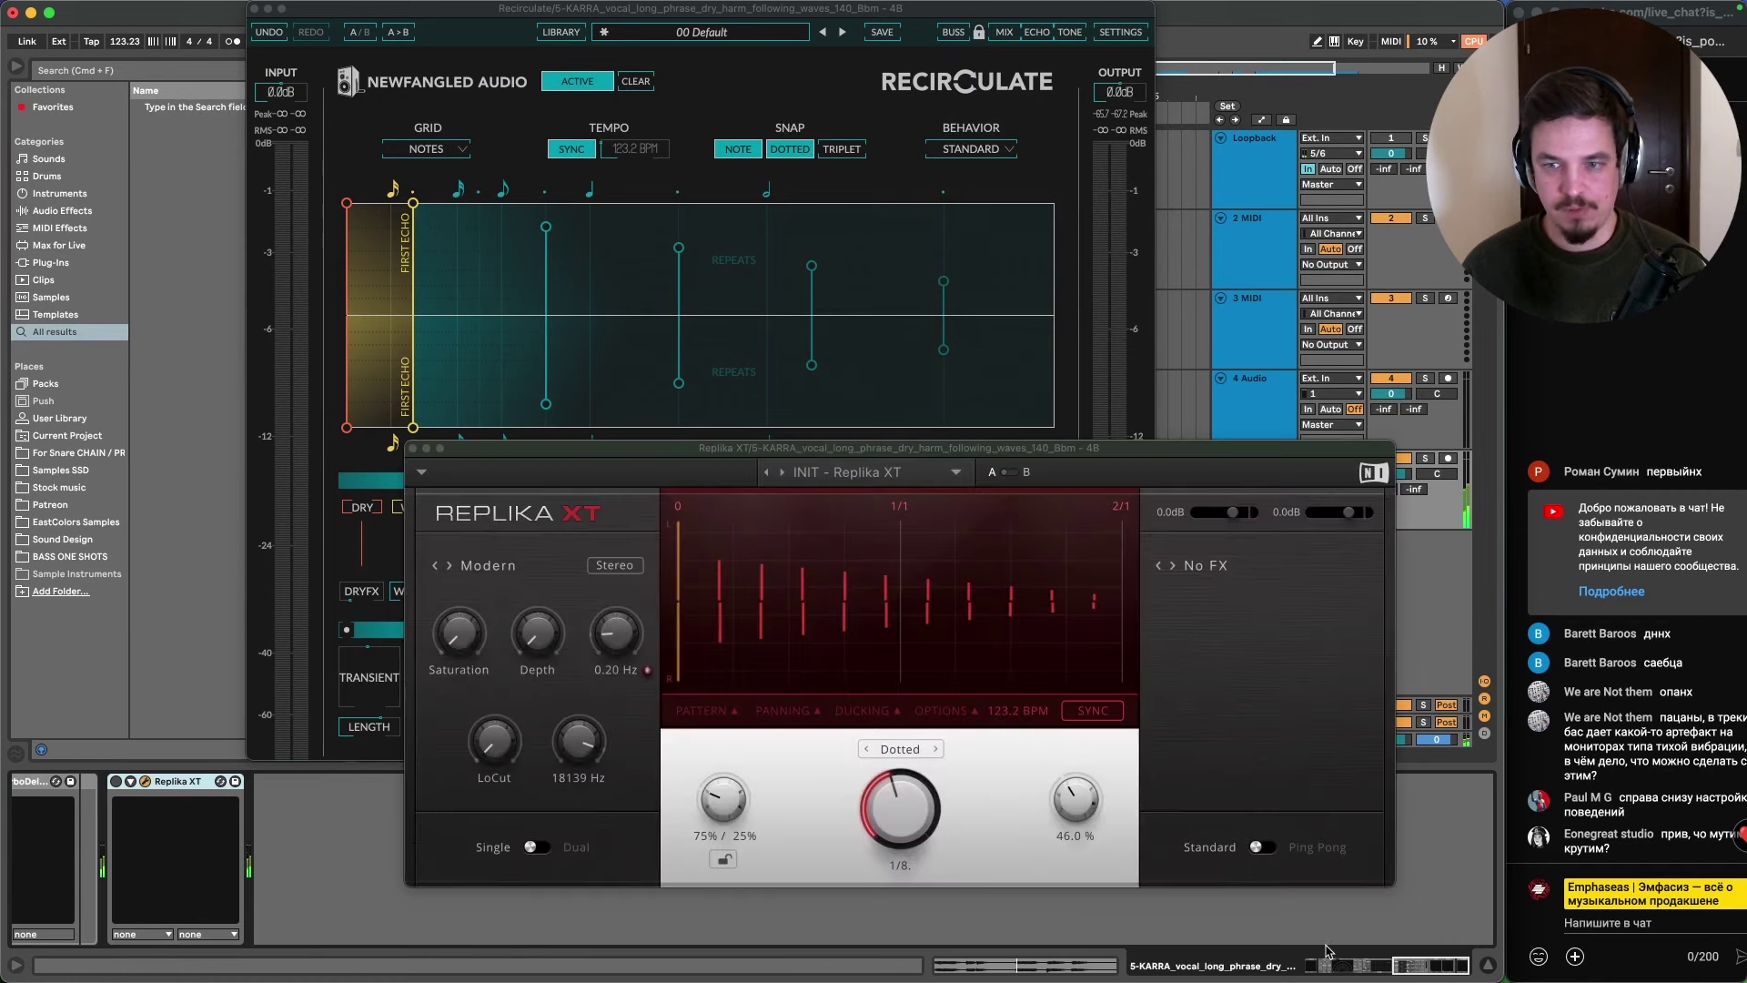
scroll(1423, 974, "left", 3)
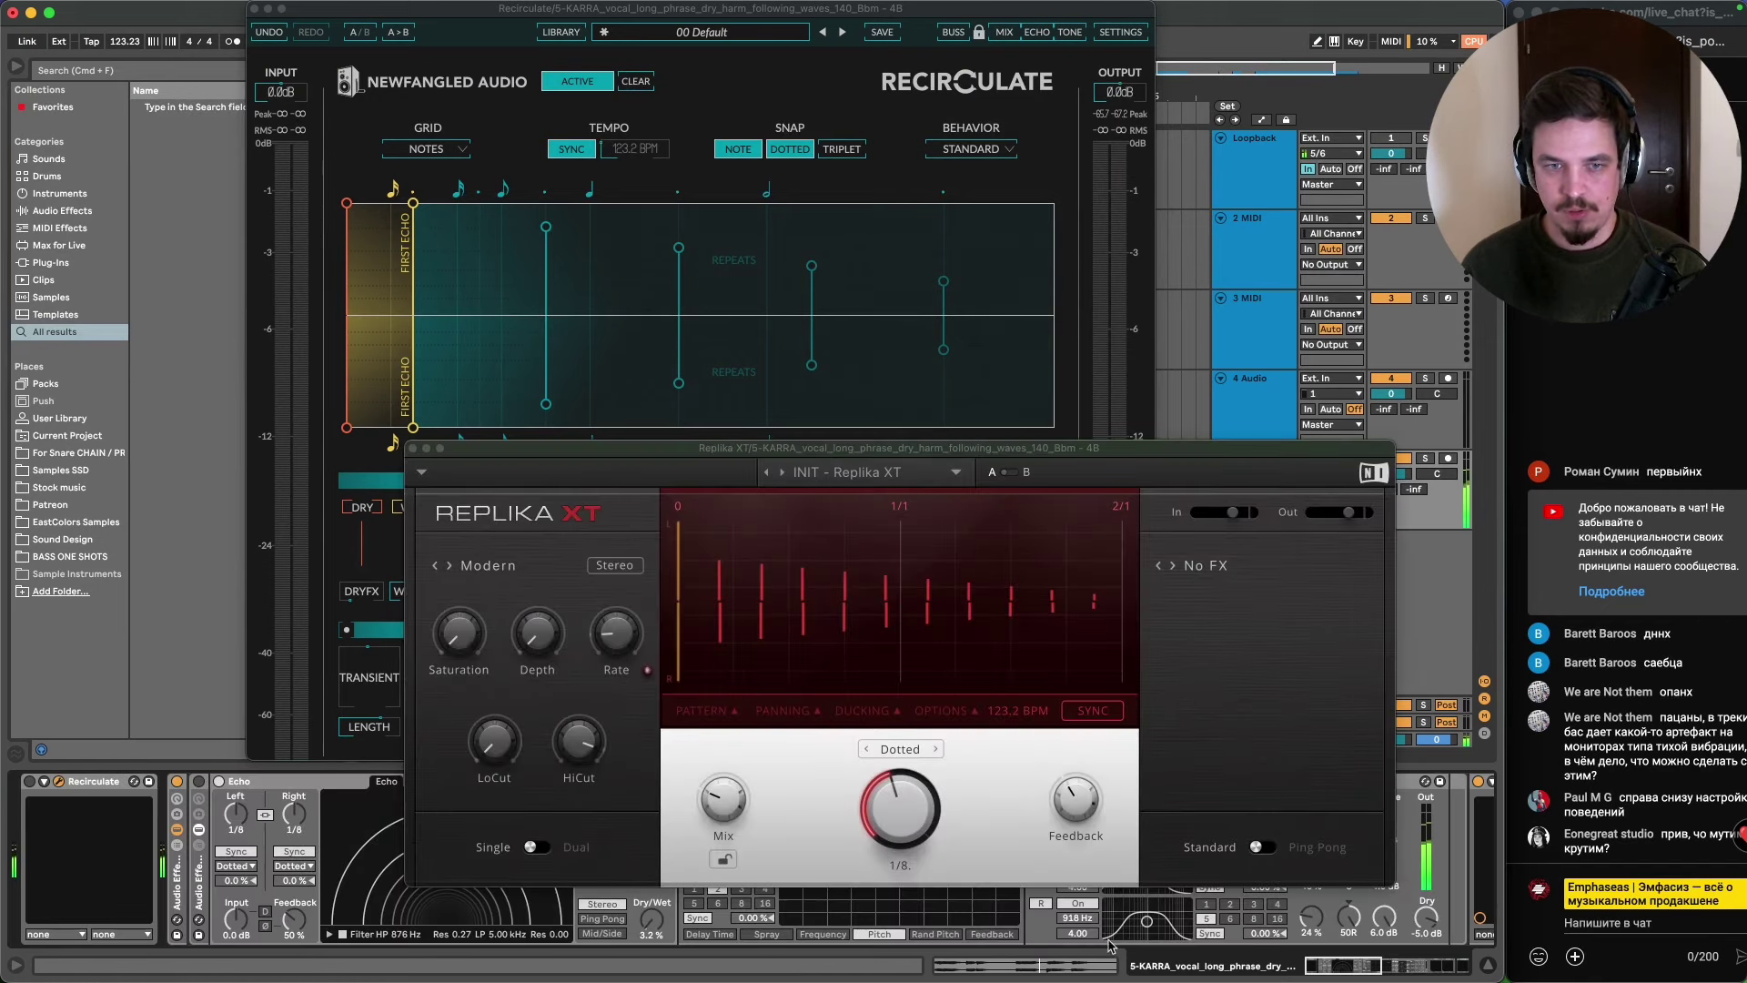
- Examine Replika XT's Options, Ducking and Panning settings
left_click(720, 587)
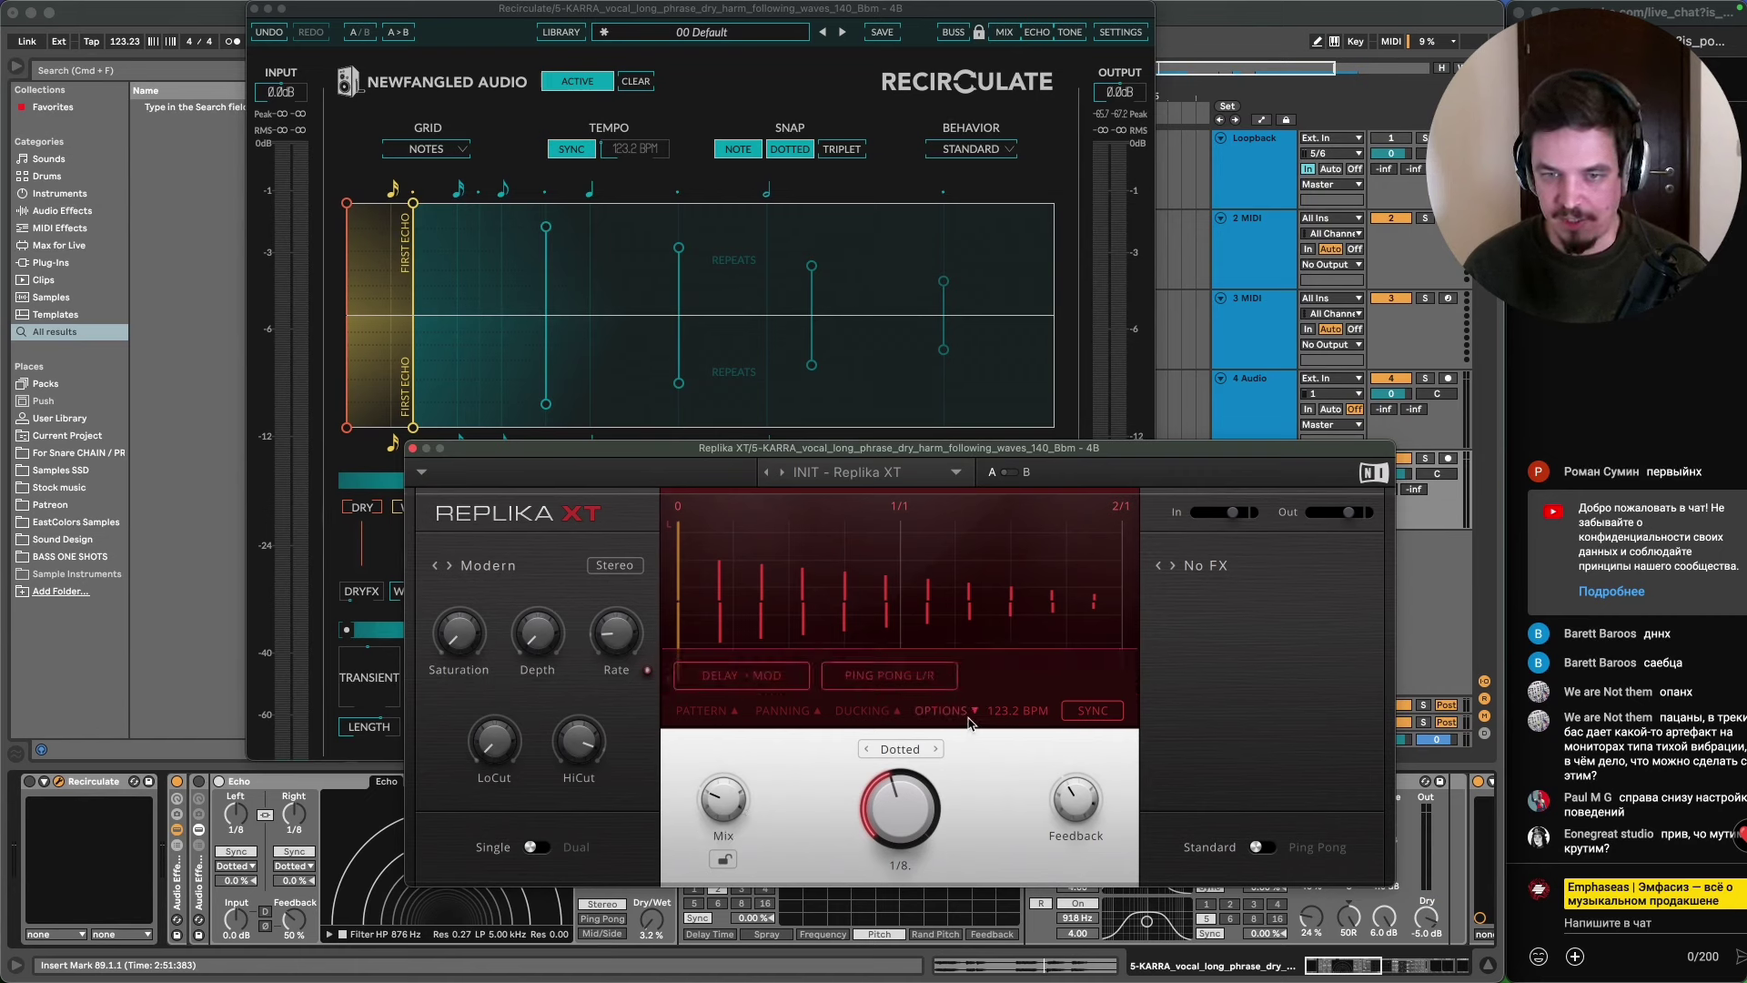
left_click(862, 711)
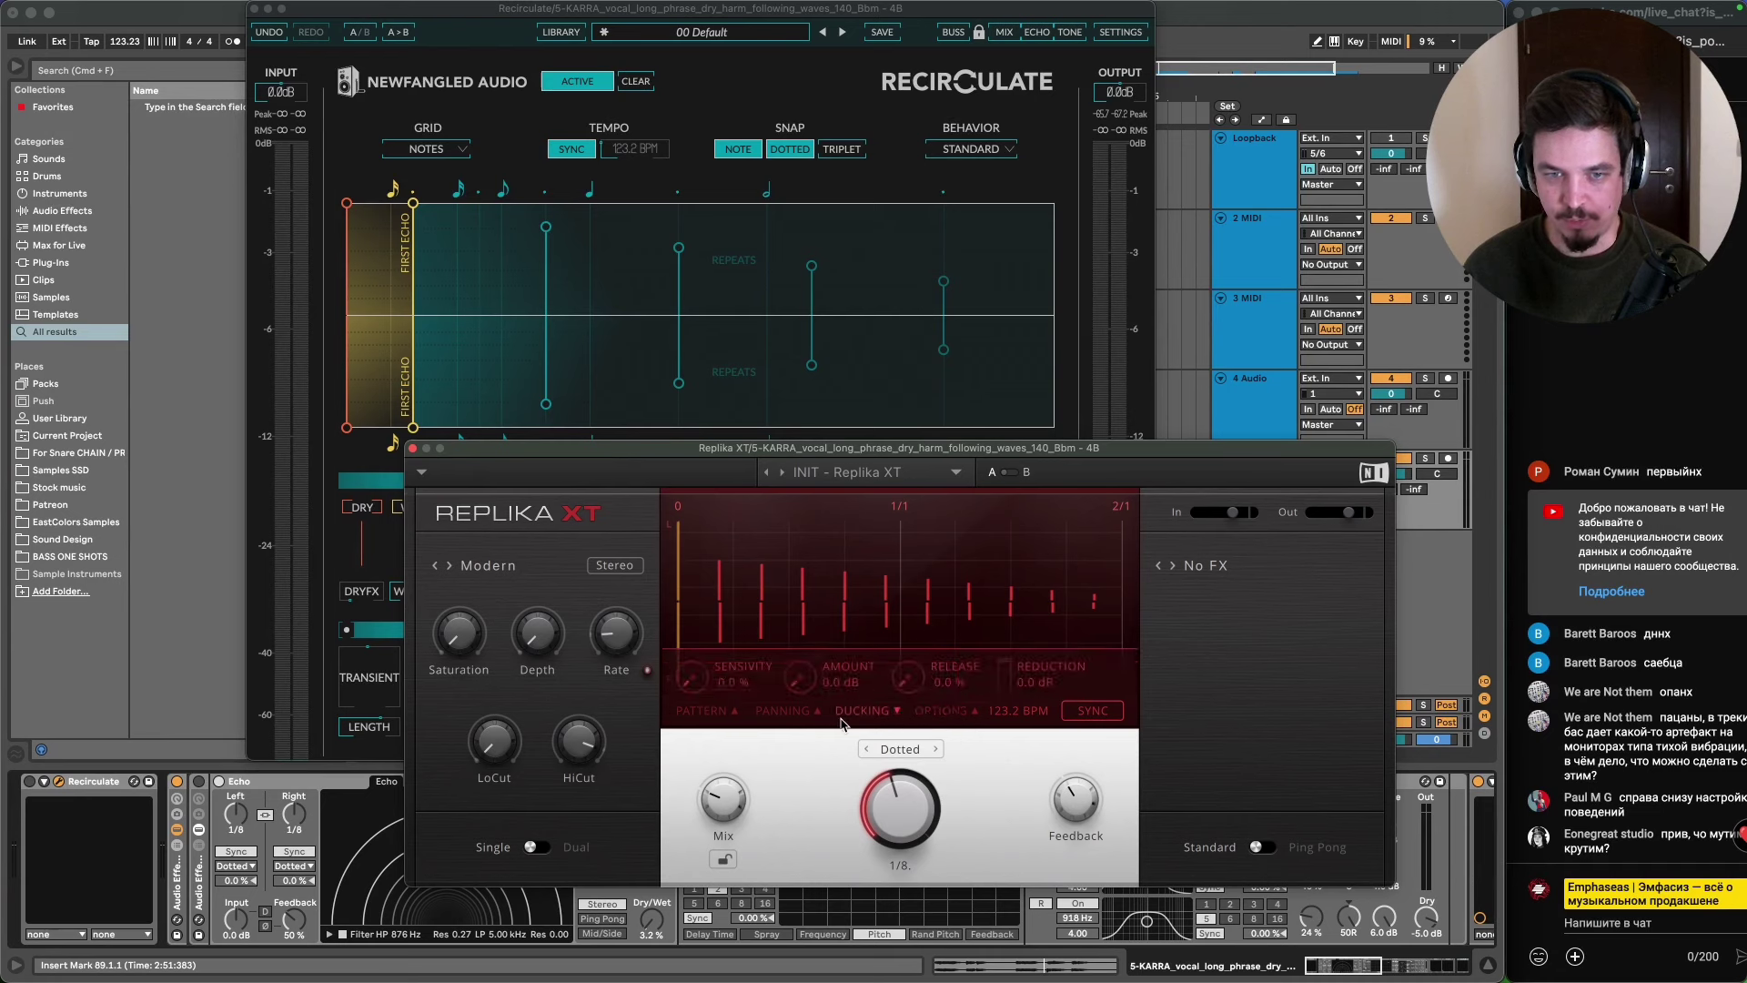
left_click(788, 711)
left_click(788, 711)
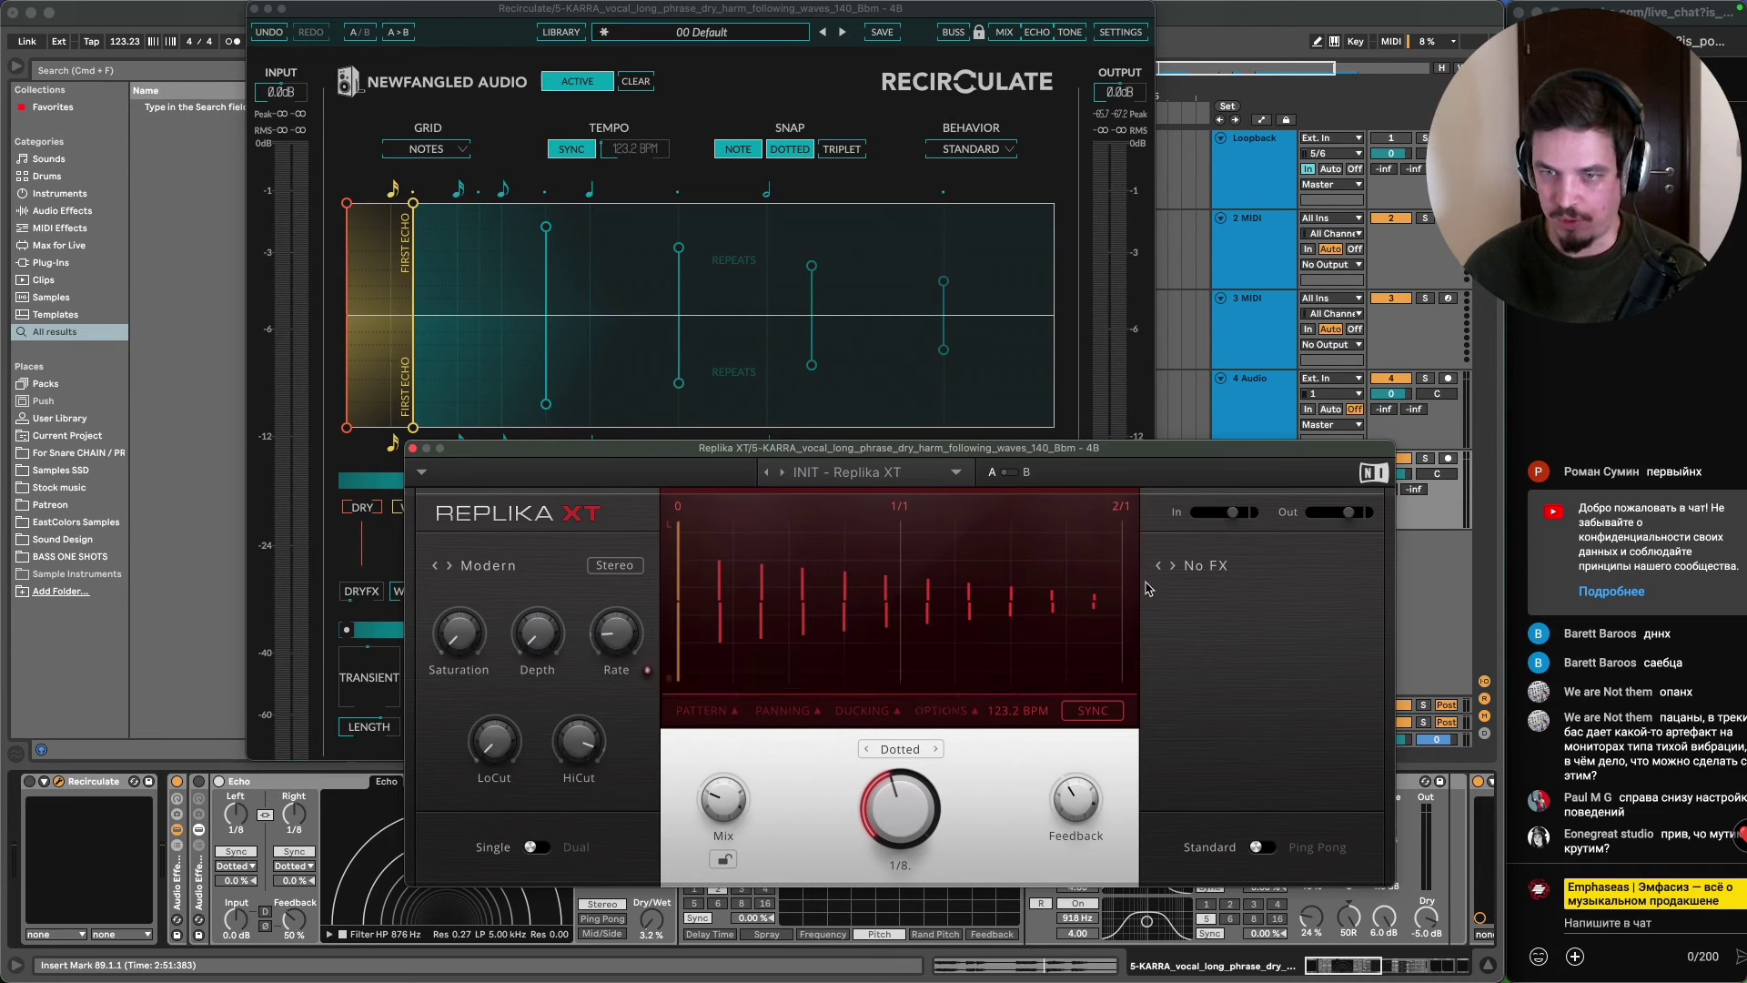
- Choose Flanger as Replika XT's effect and Diffusion as its delay style
left_click(1175, 566)
left_click(1174, 565)
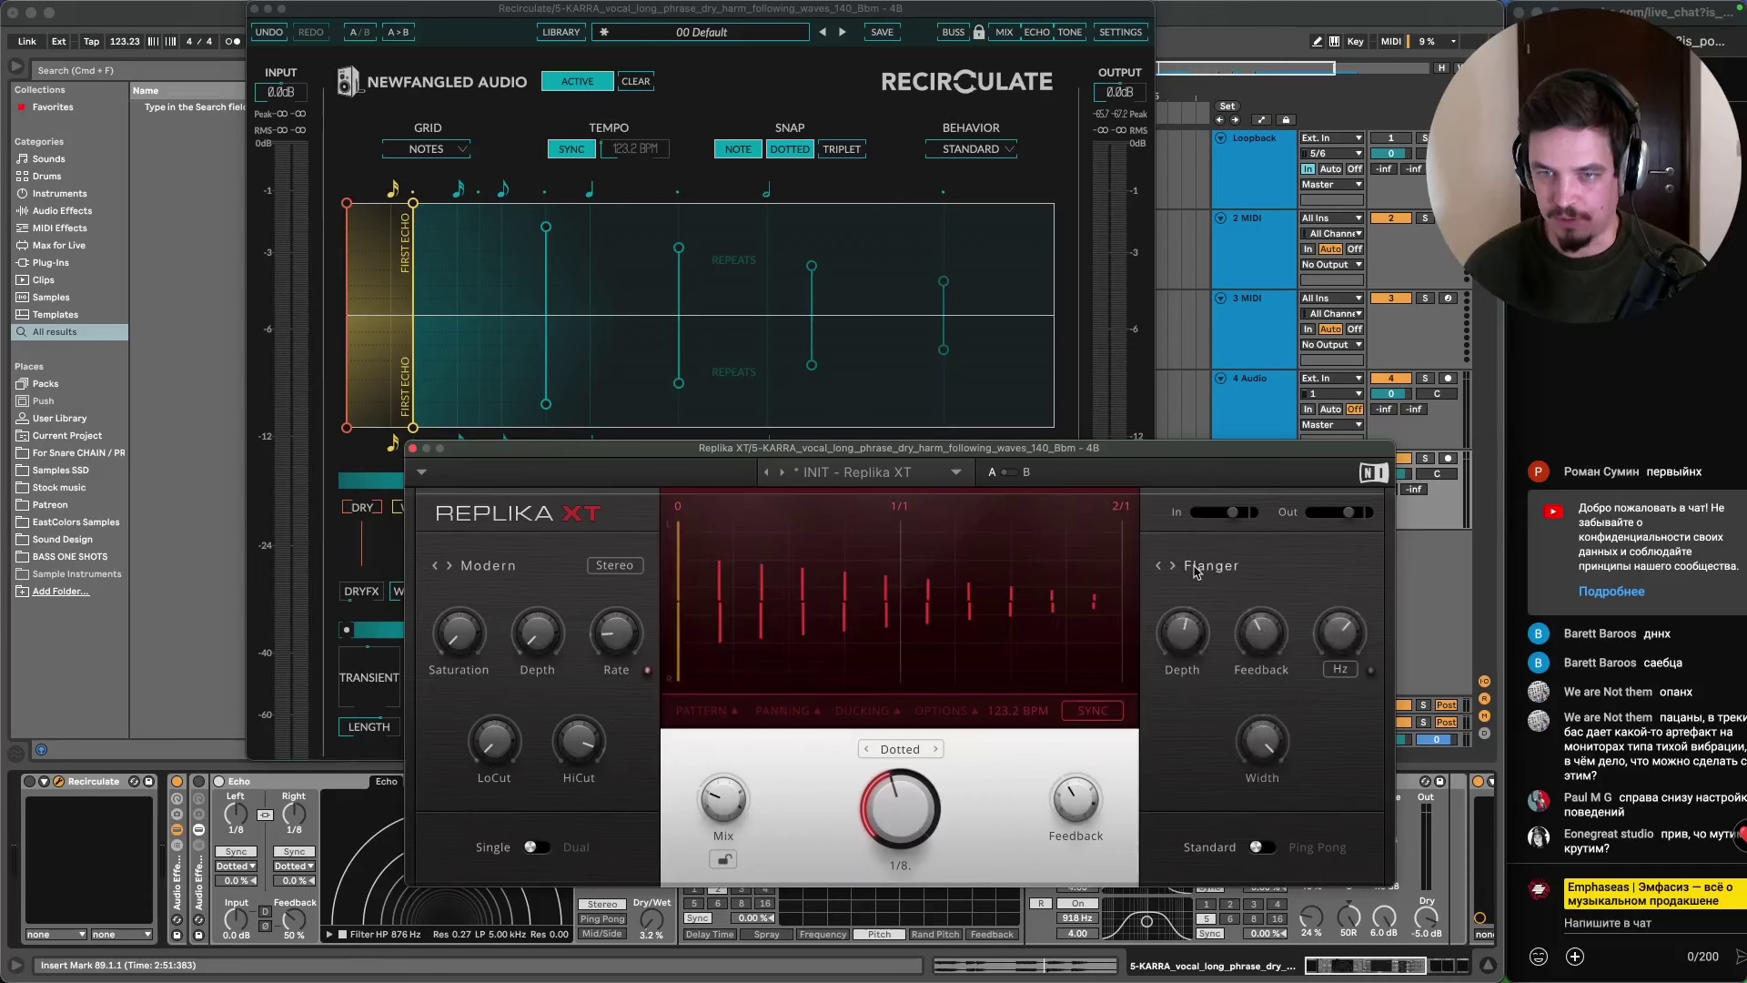
left_click(1174, 566)
left_click(1159, 566)
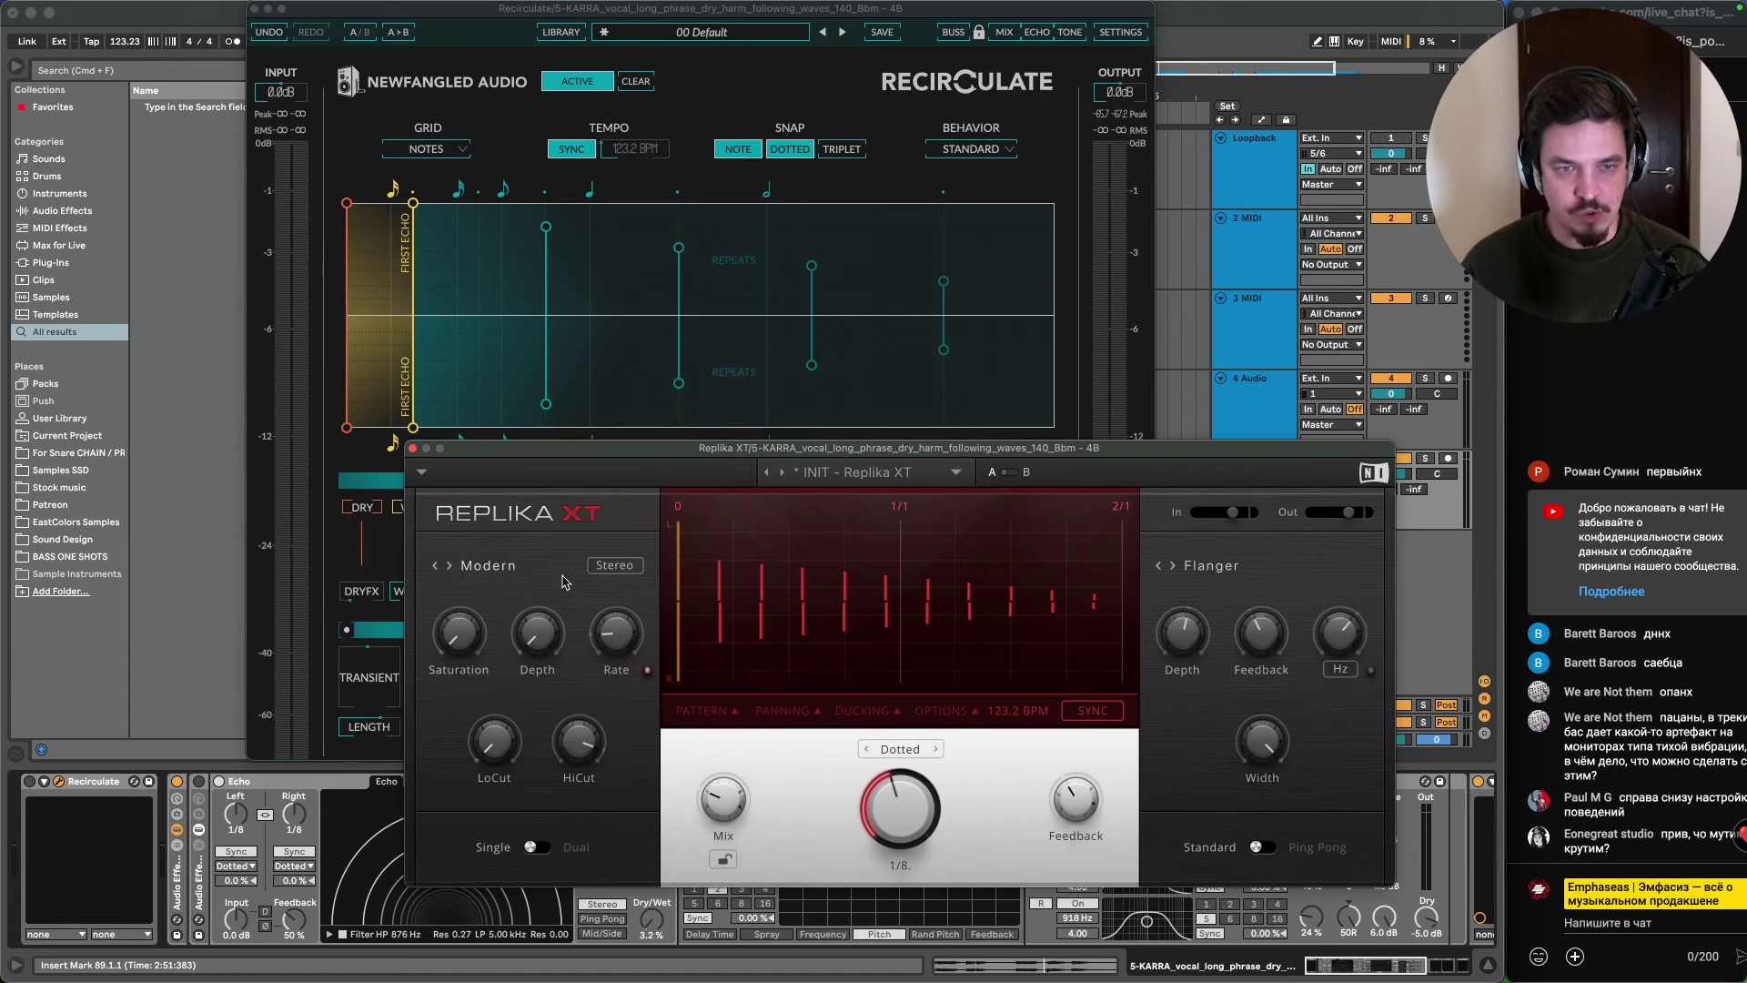
left_click(498, 568)
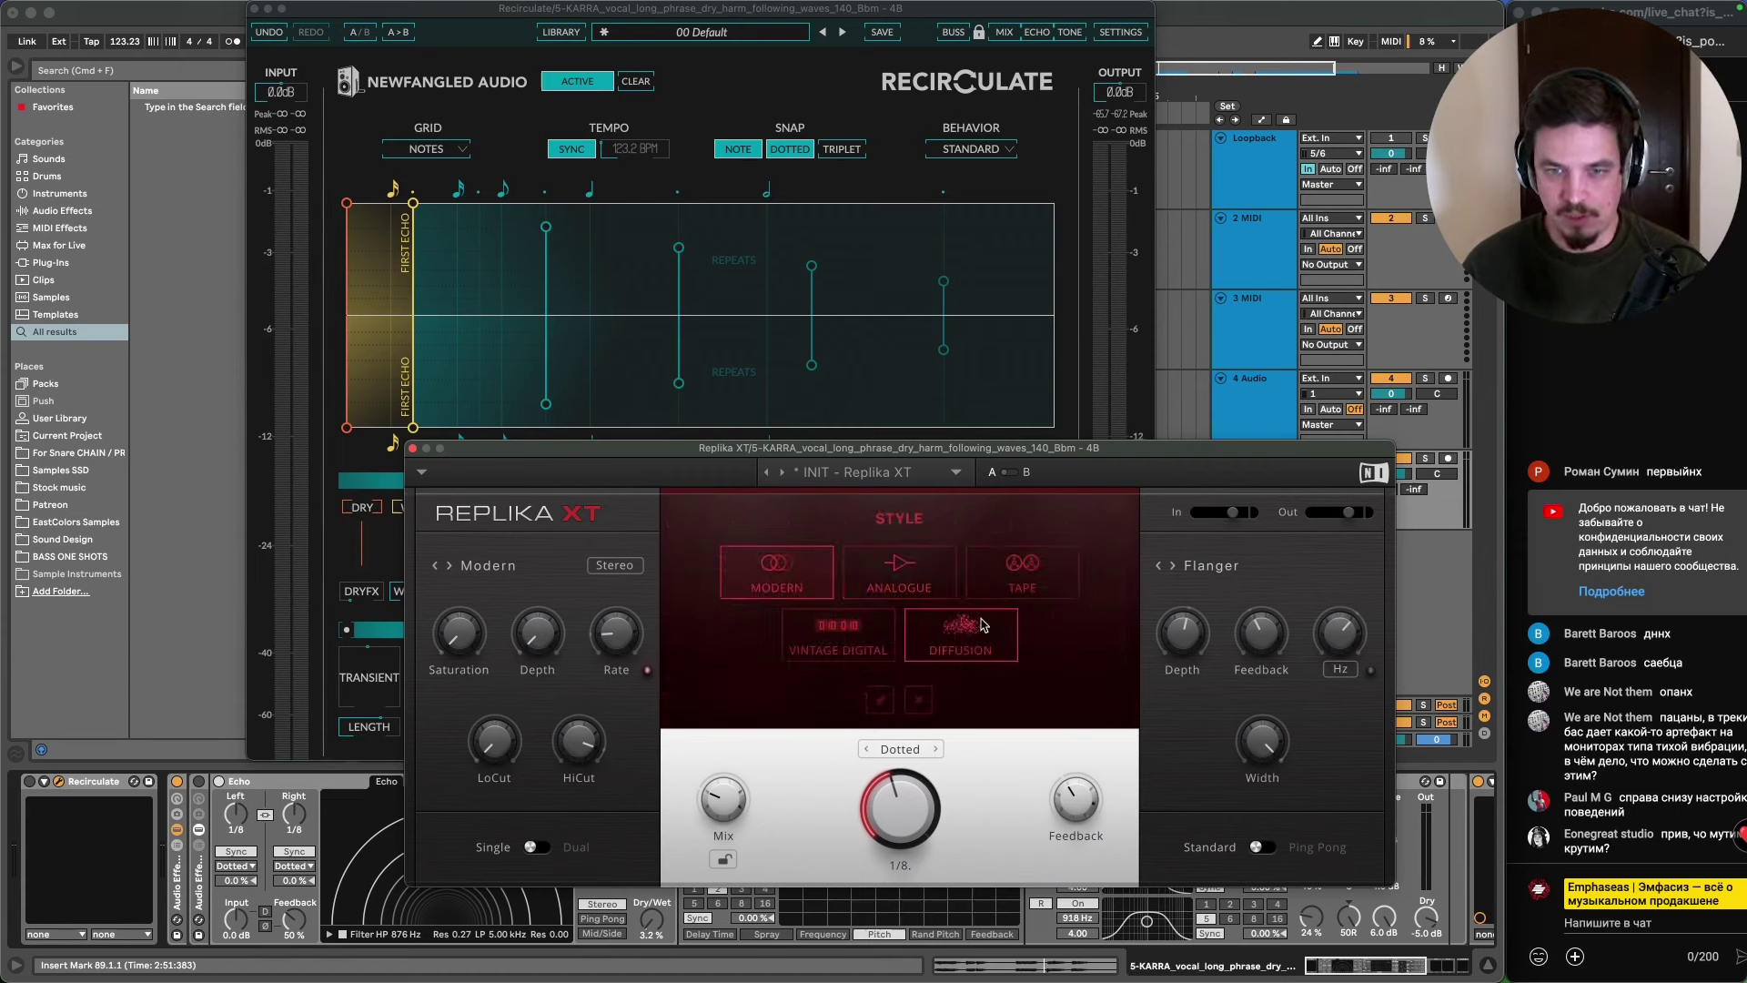
left_click(958, 650)
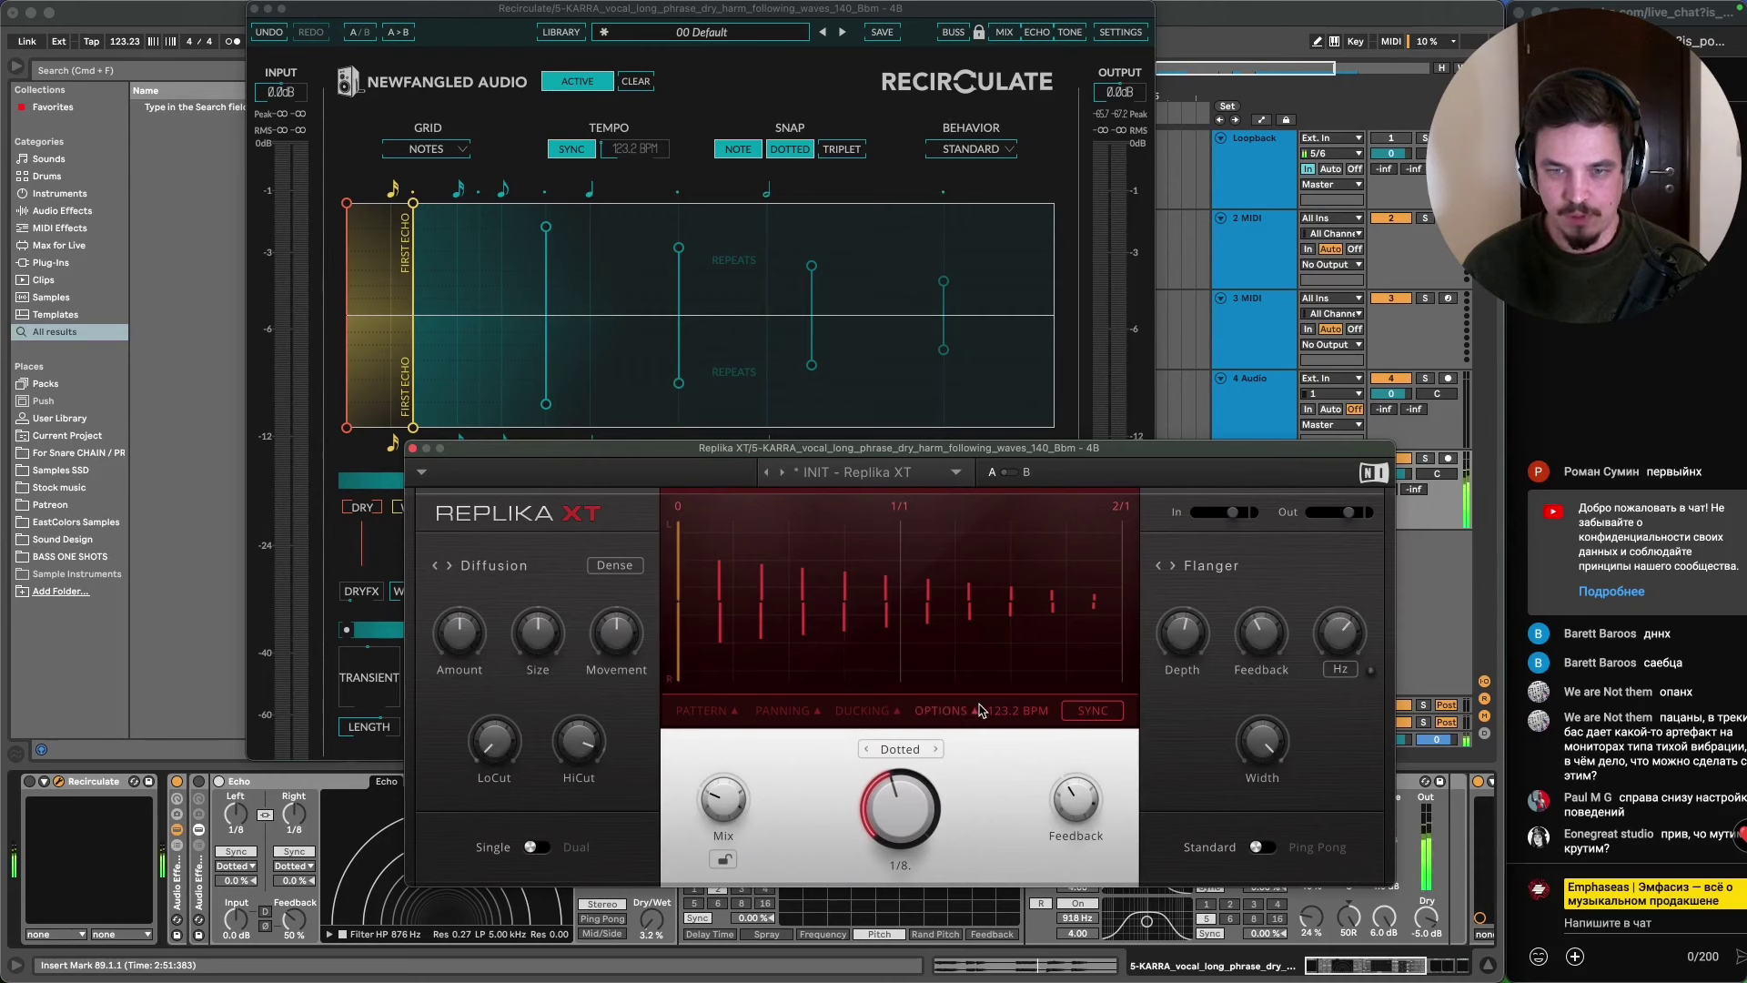
- During playback, raise Replika XT's Feedback, Amount and Mix, switch Diffusion to Sparse, lower Movement and set Size to 5.90
left_click_drag(1076, 799, 1077, 611)
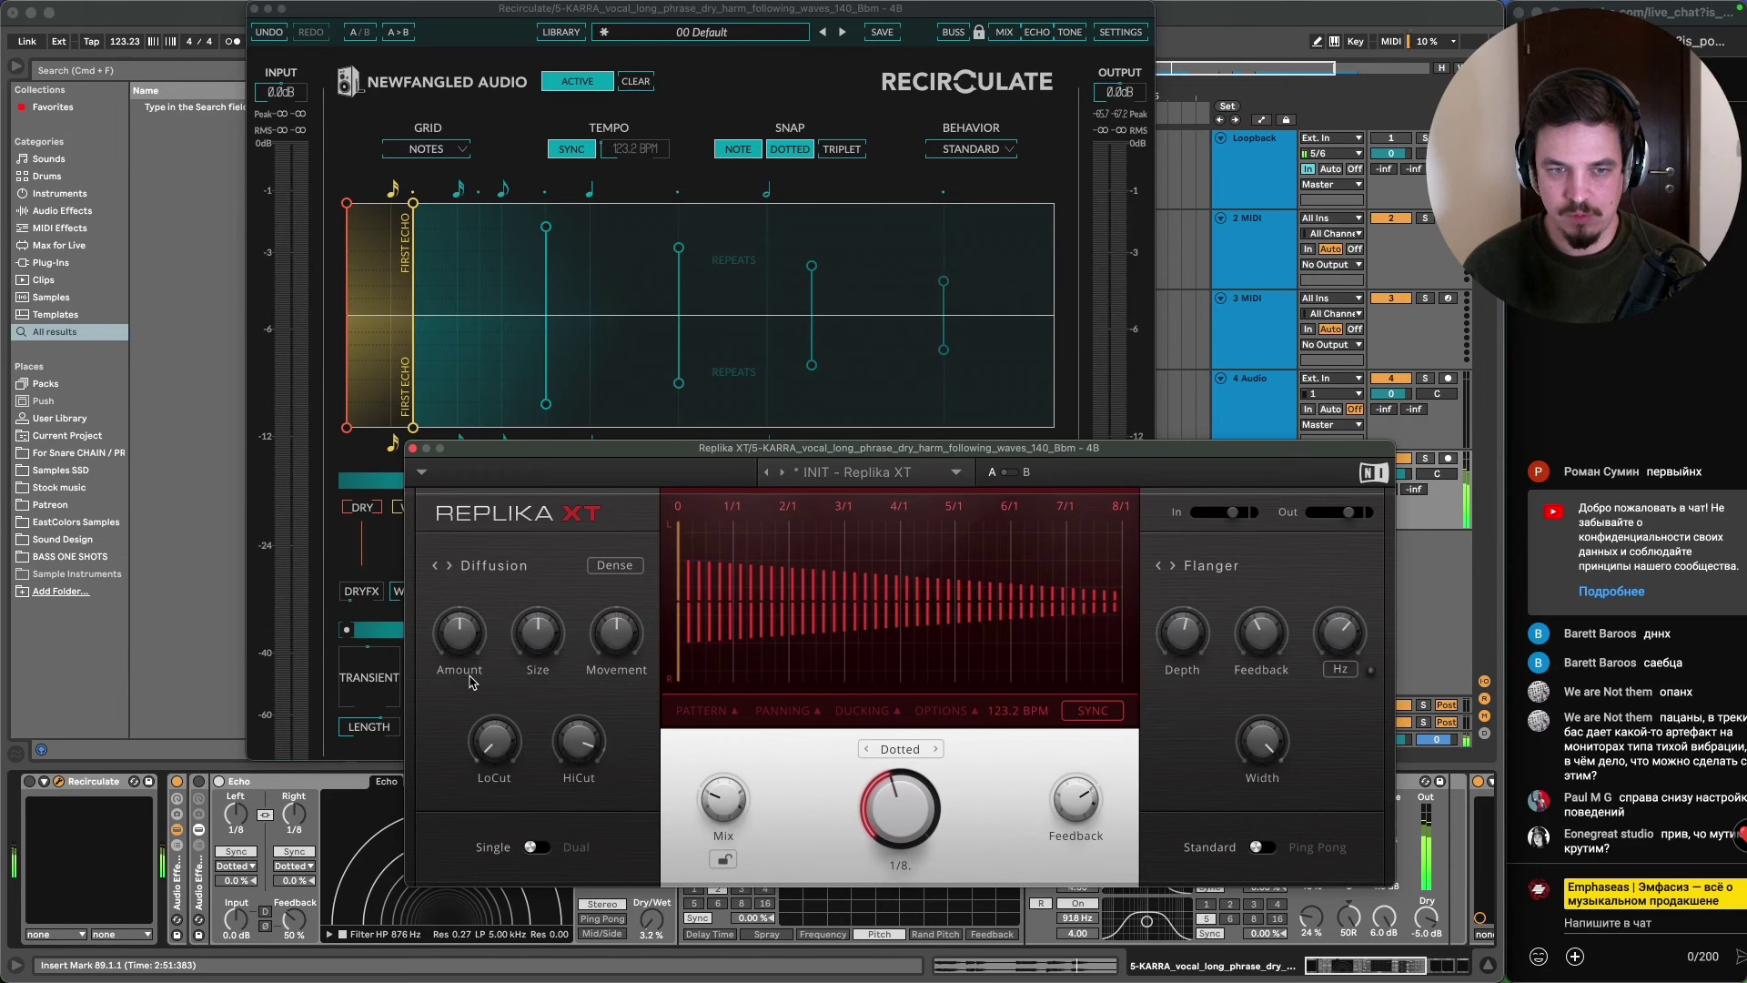
left_click(623, 571)
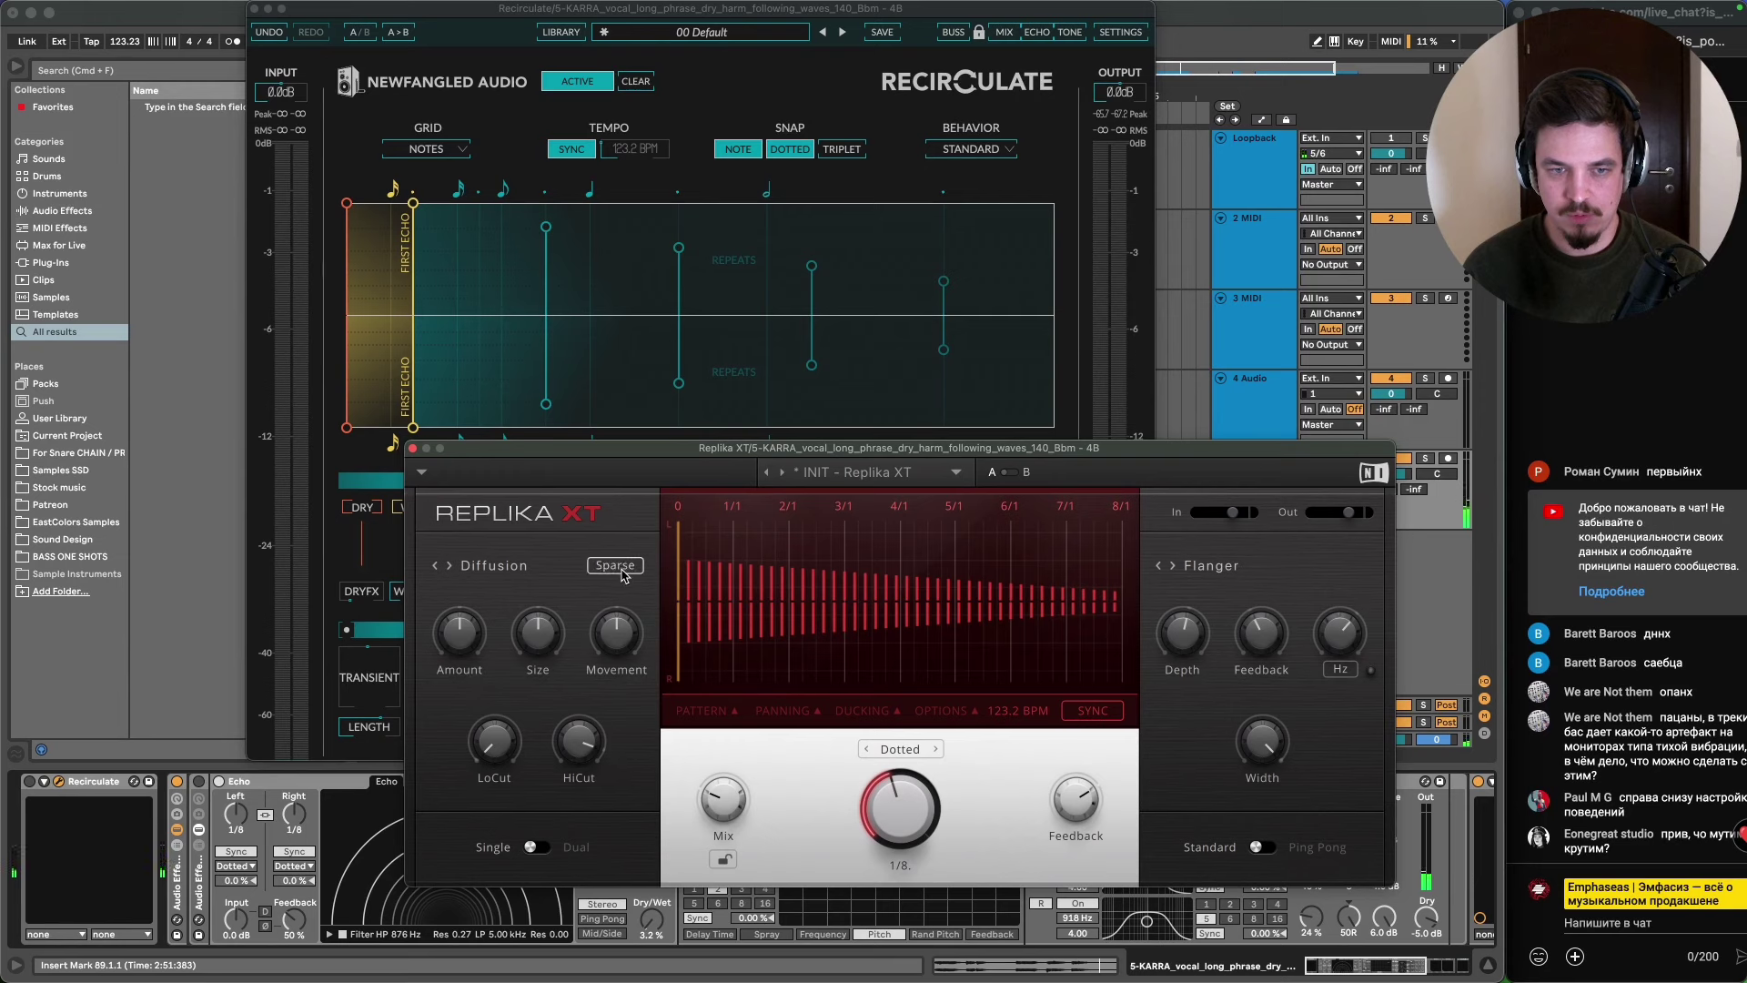
left_click_drag(618, 637, 608, 683)
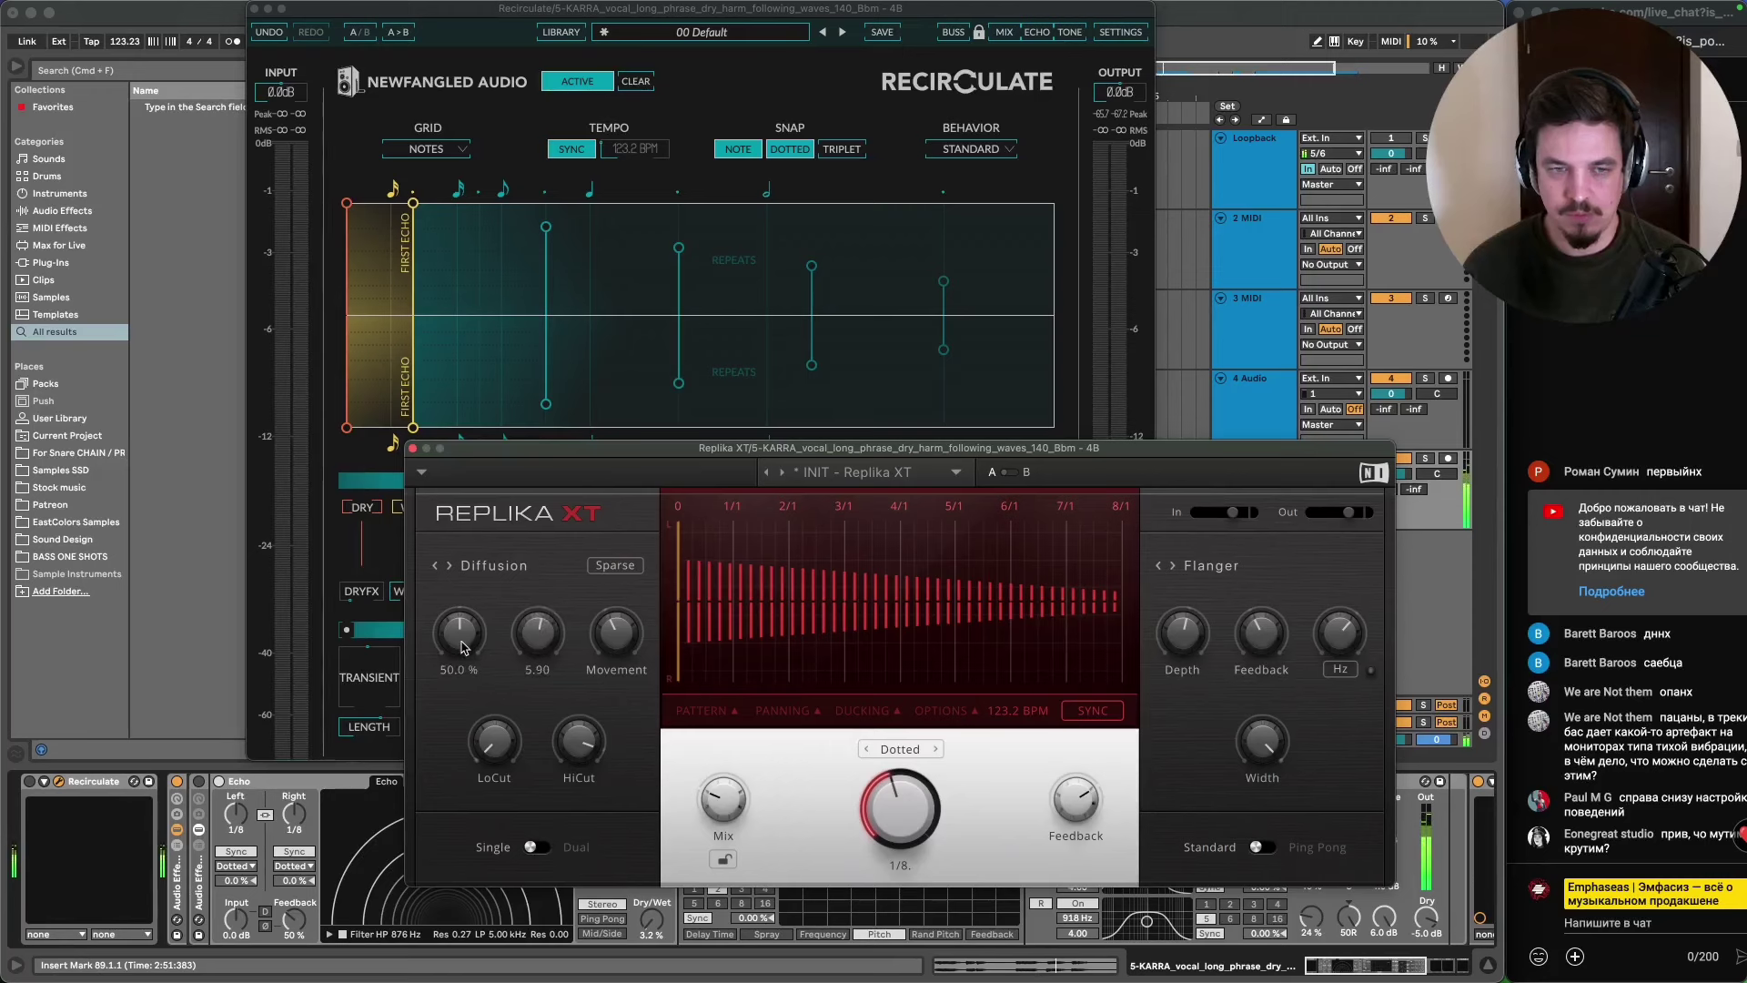
left_click_drag(725, 806, 730, 731)
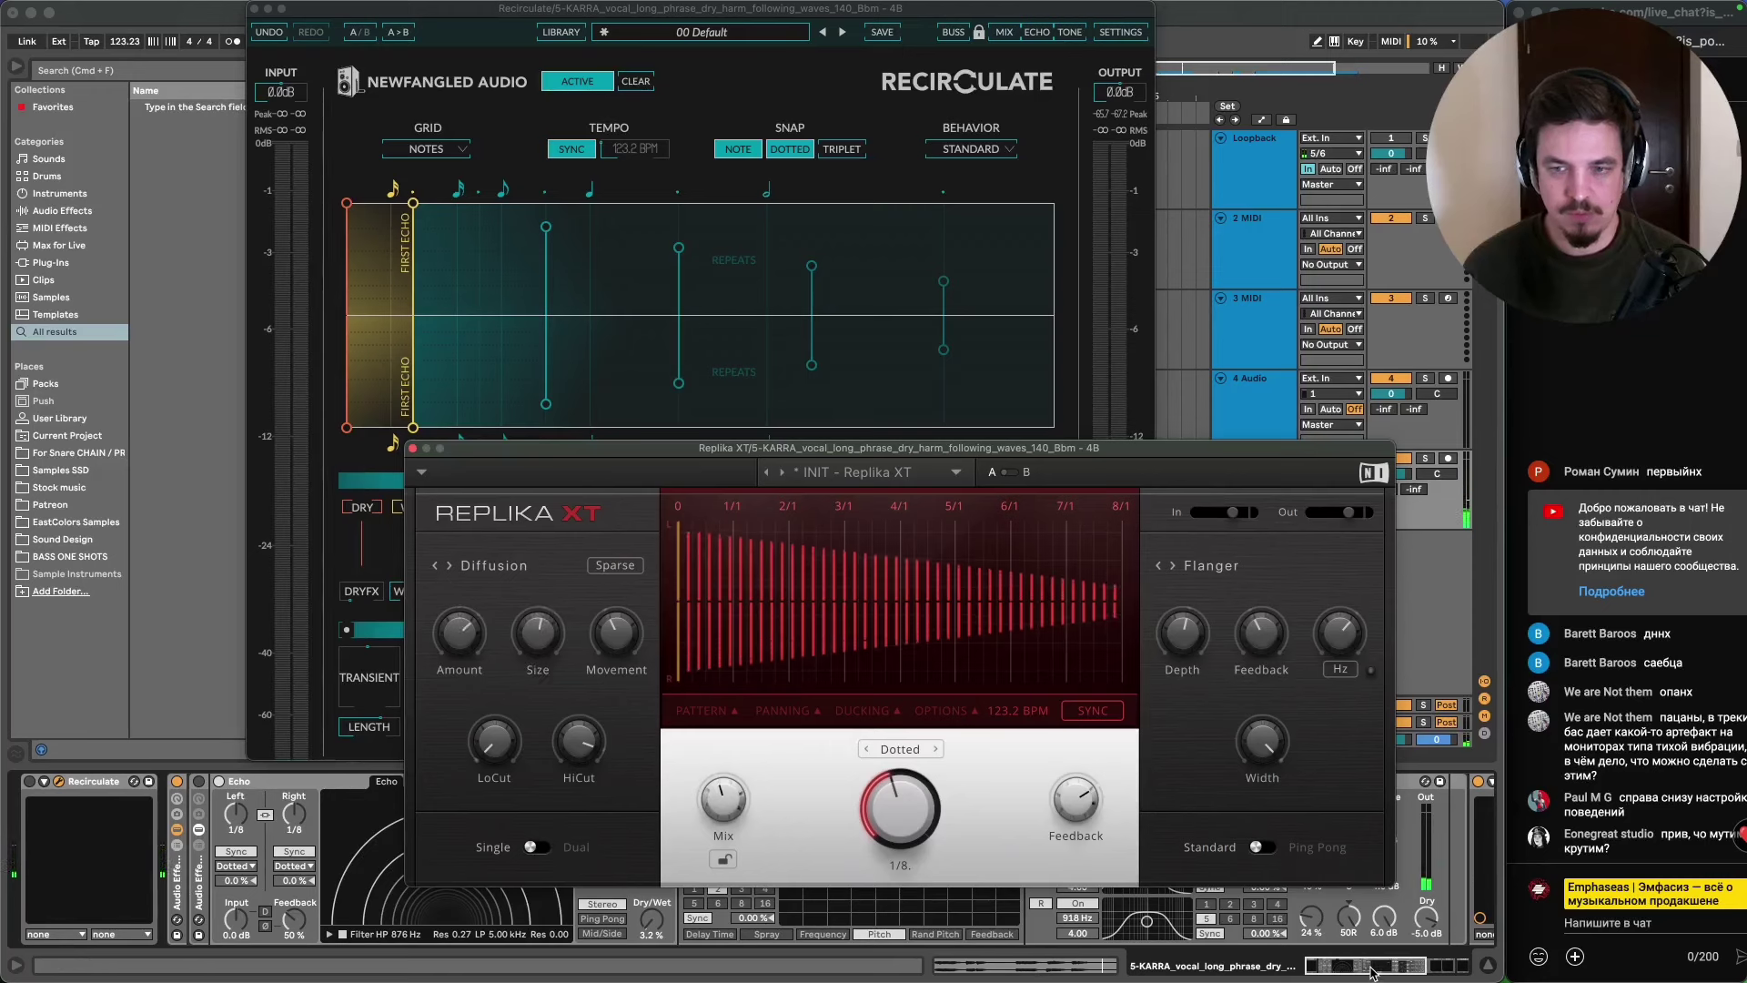
- Move the Replika XT window up clear of the device chain and deactivate the effect rack
left_click(770, 930)
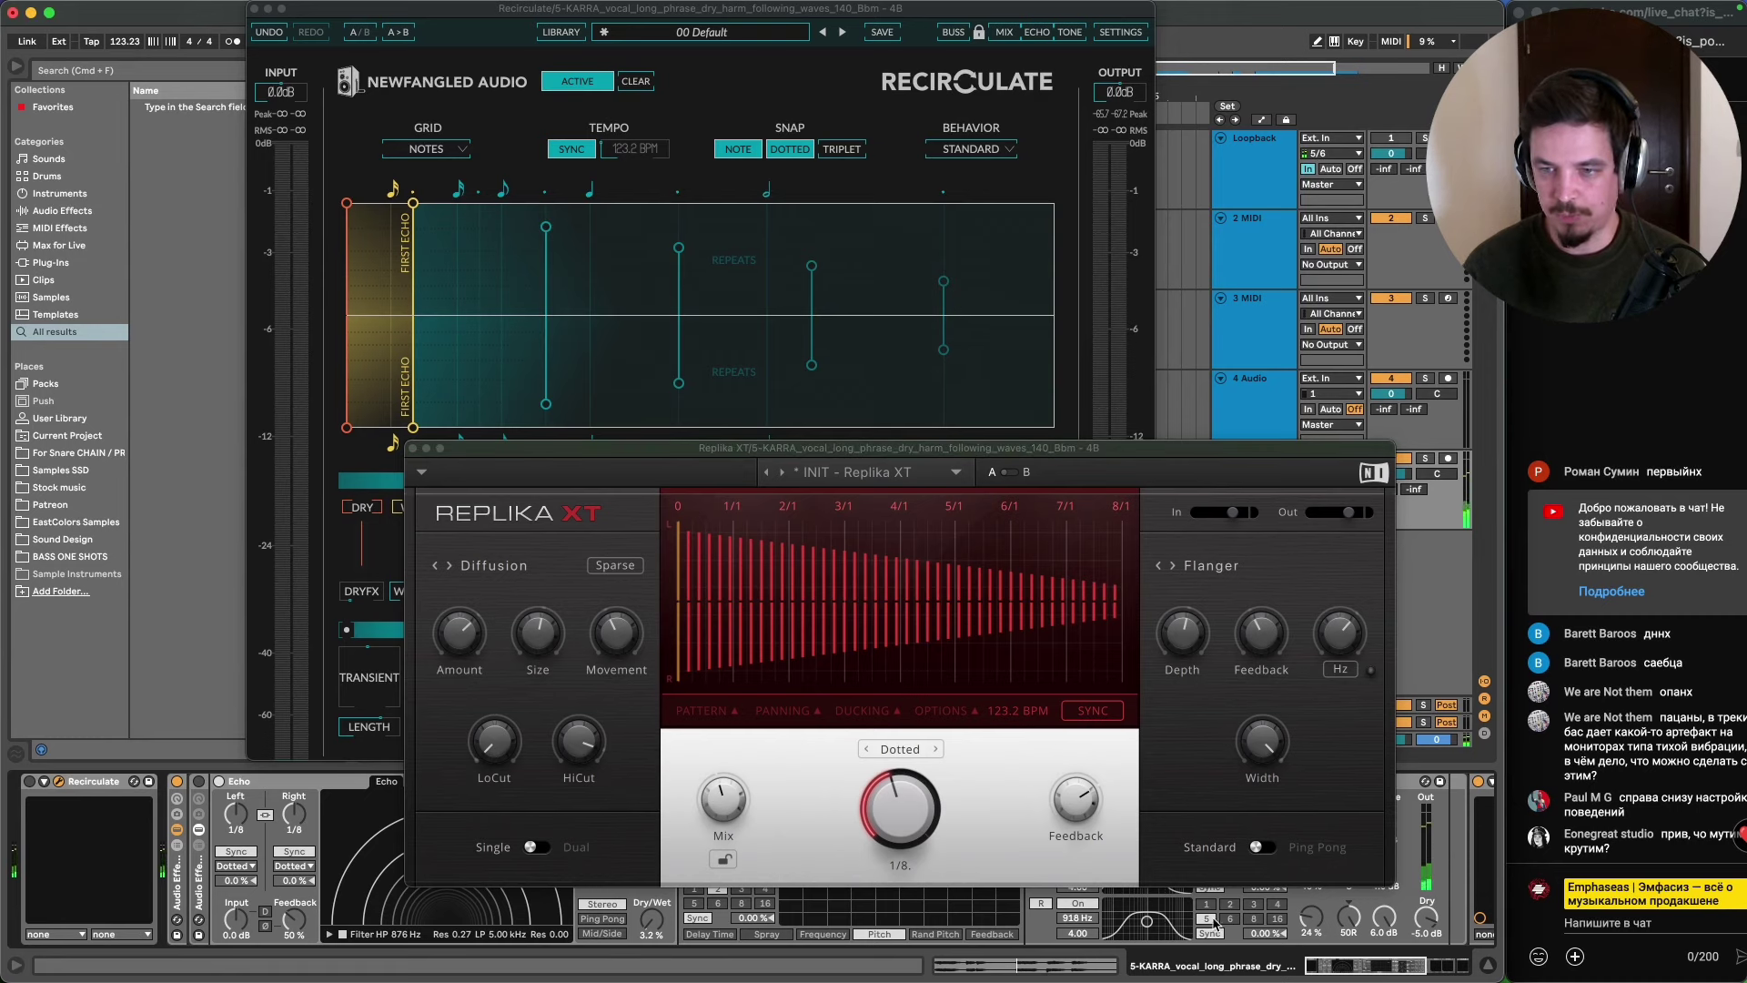
left_click_drag(1404, 963, 1431, 964)
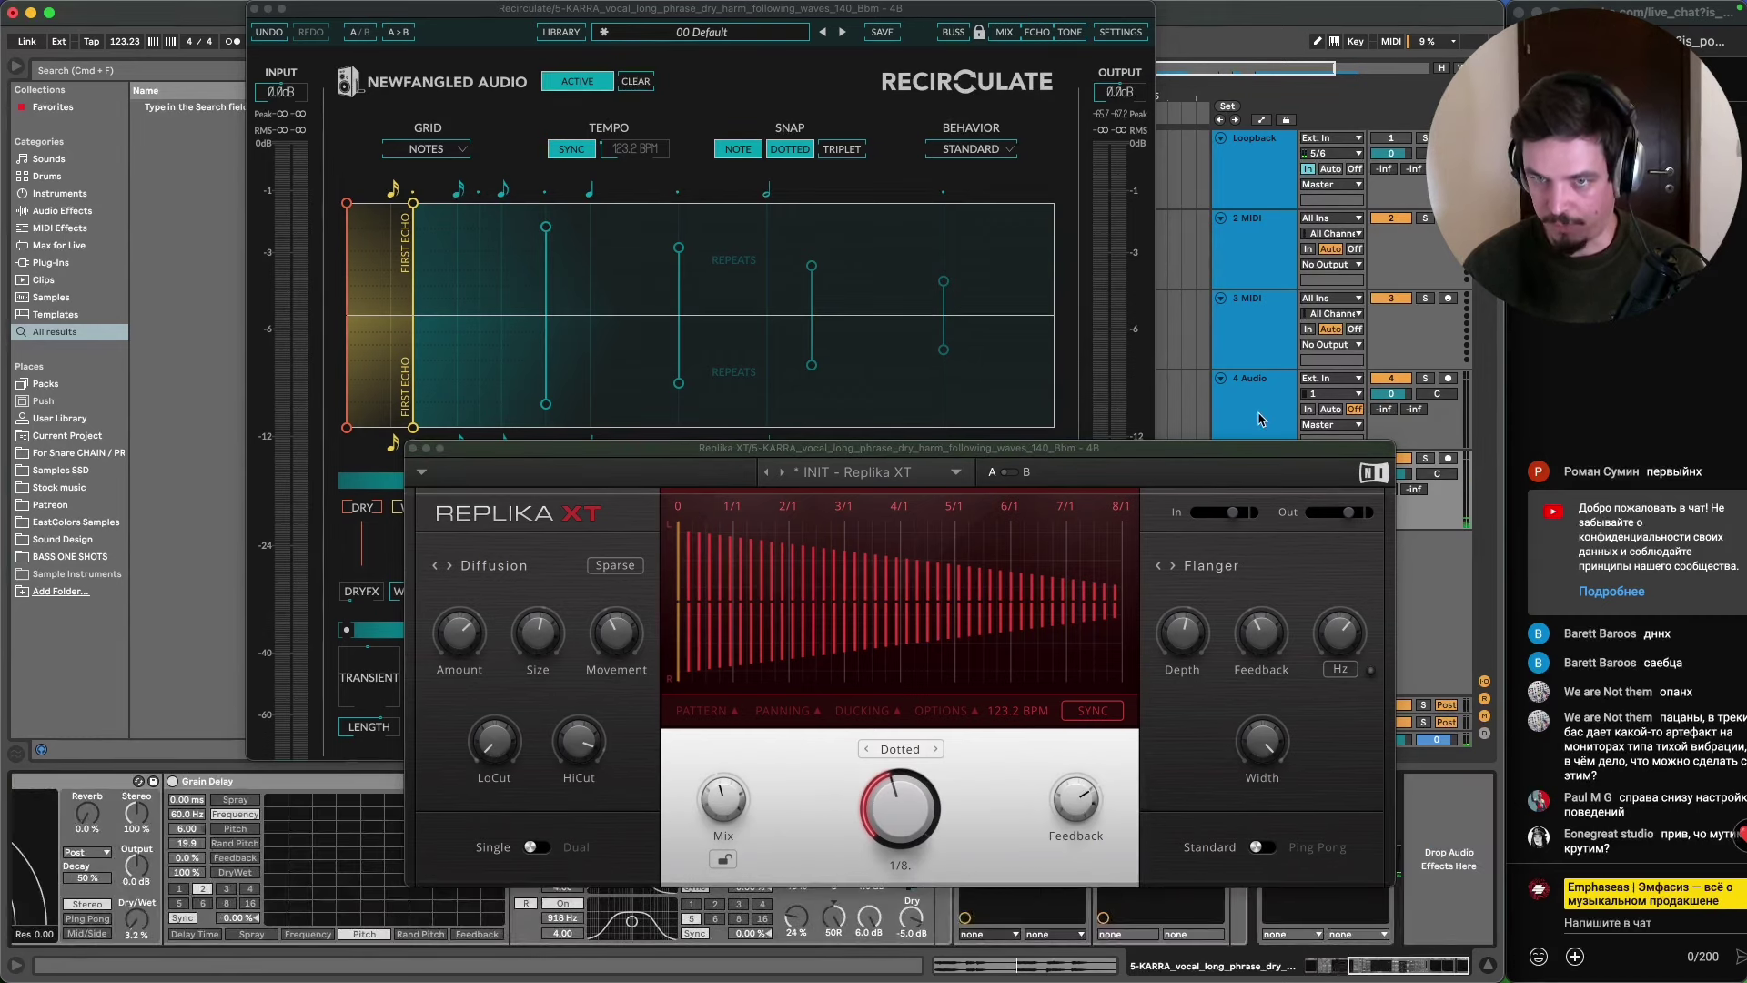
left_click_drag(1262, 449, 1237, 212)
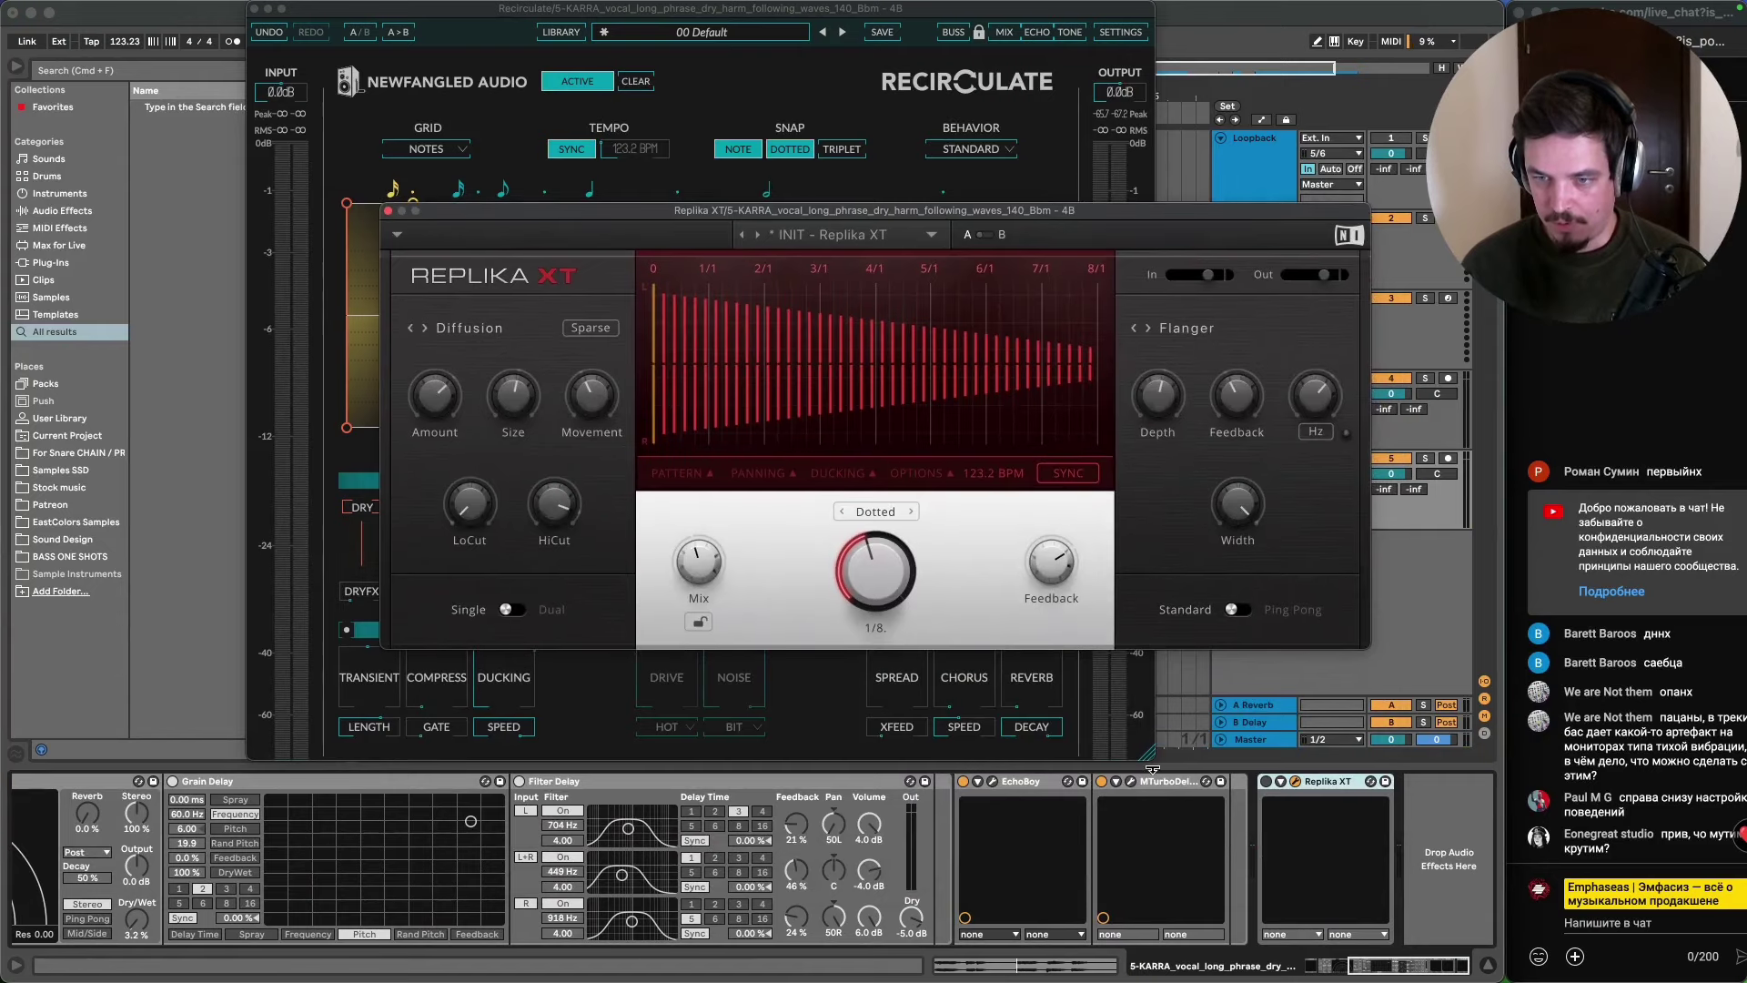
left_click_drag(1413, 975, 929, 978)
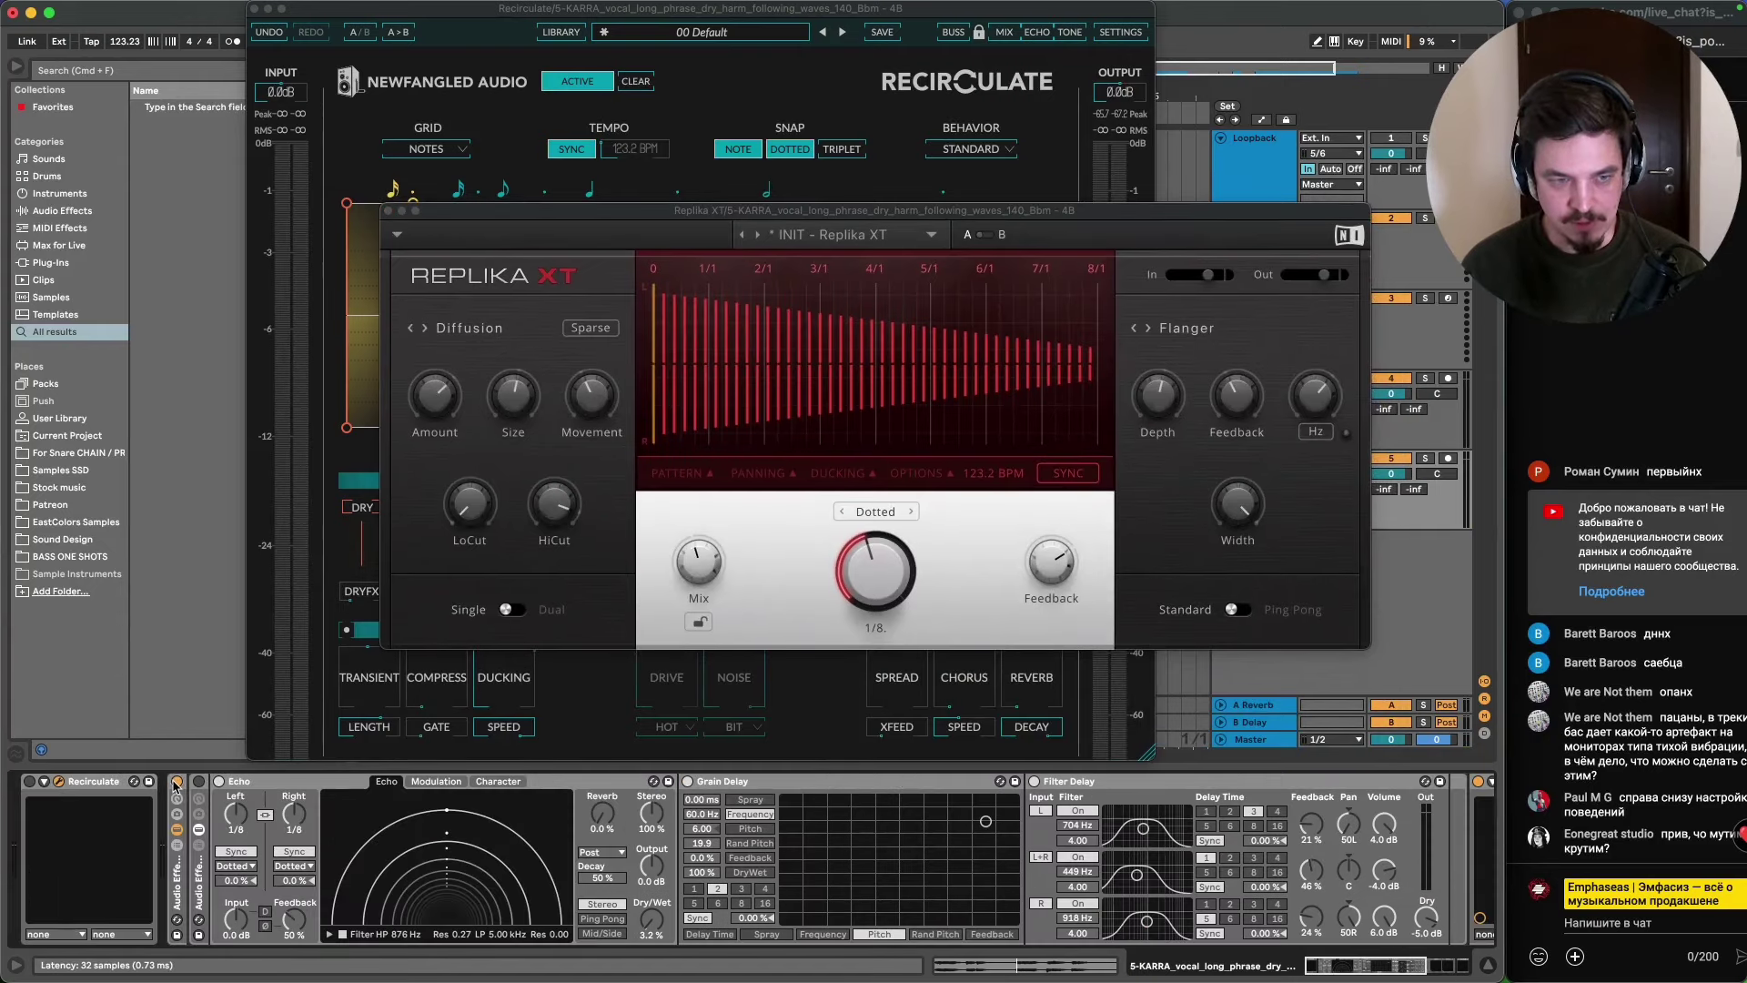
- Activate Replika XT and, during playback, lower its Movement and Feedback, raise LoCut and switch Diffusion to Dense
left_click_drag(1324, 966, 1409, 966)
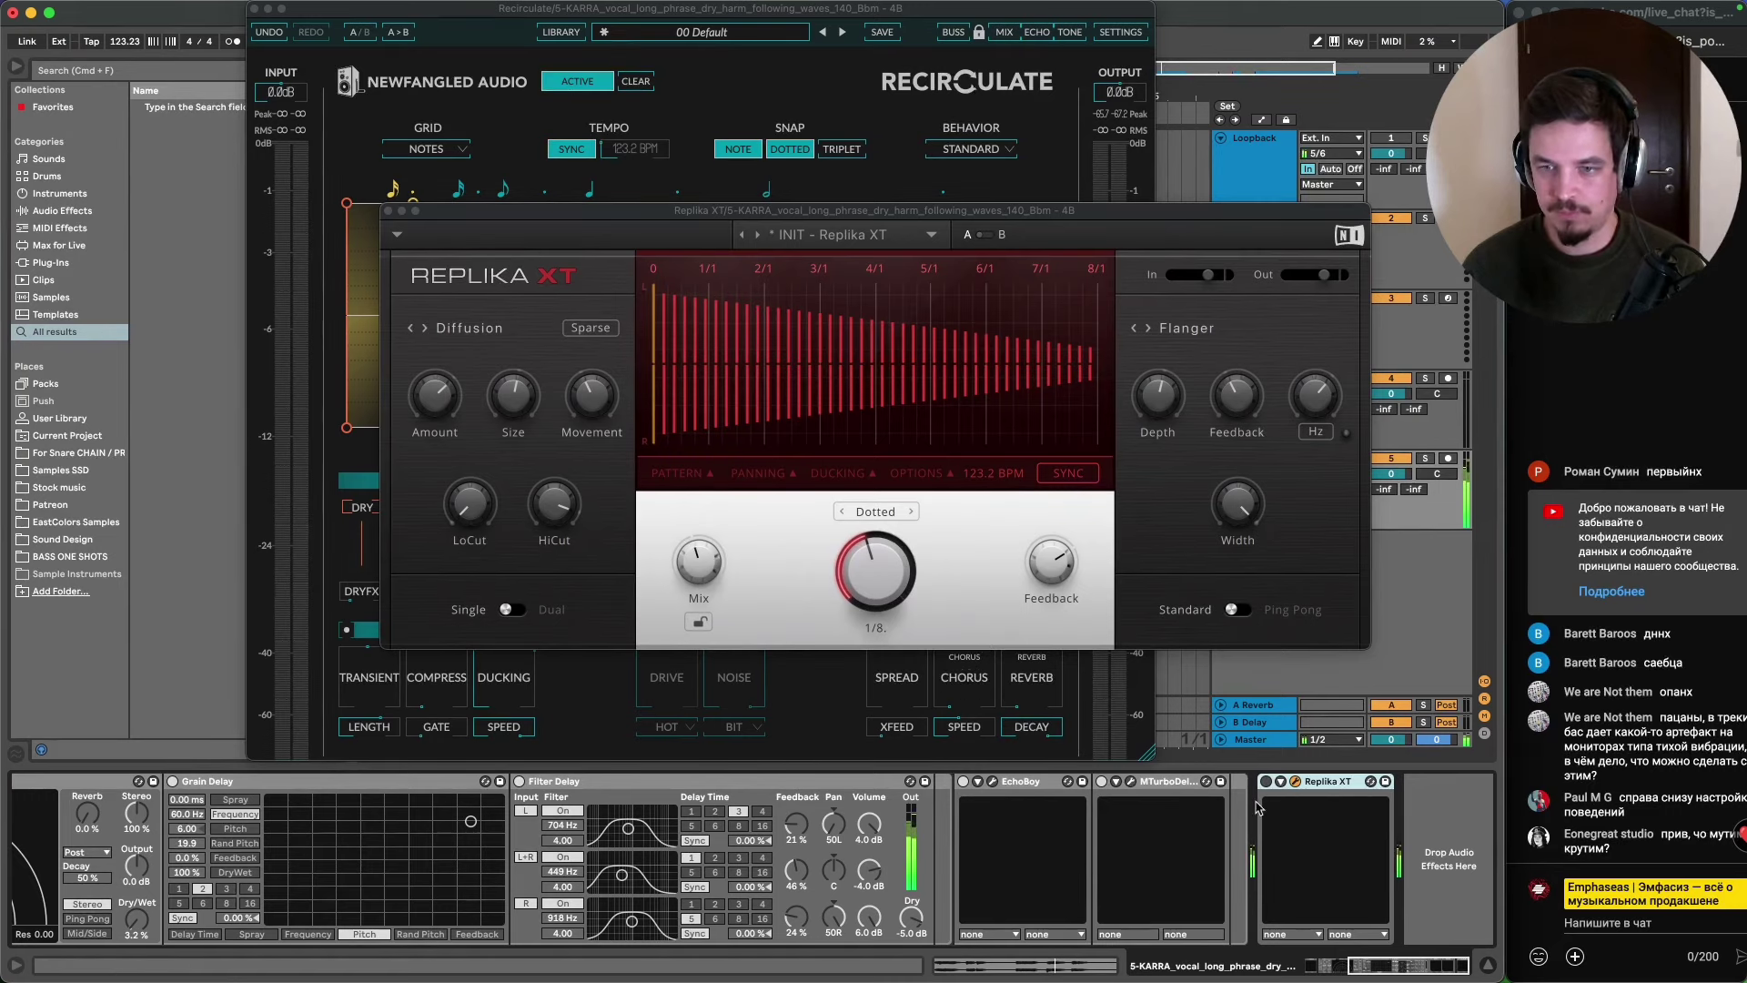
left_click(600, 408)
mouse_move(1047, 590)
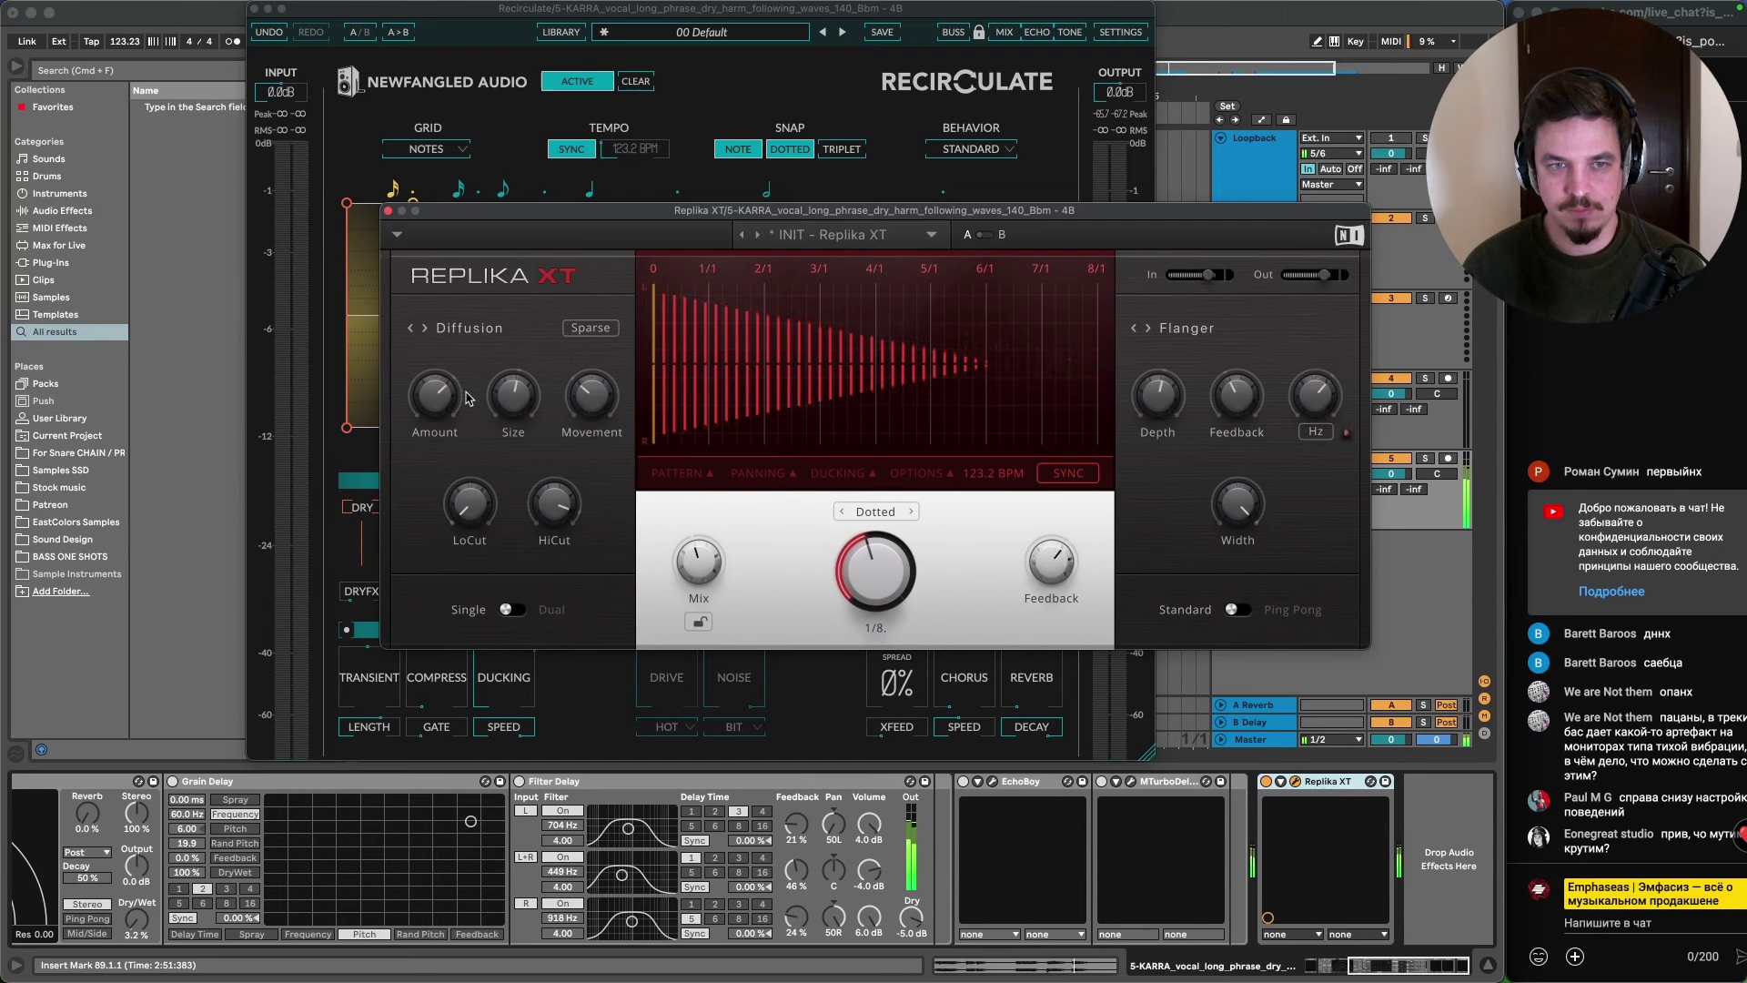
left_click(589, 328)
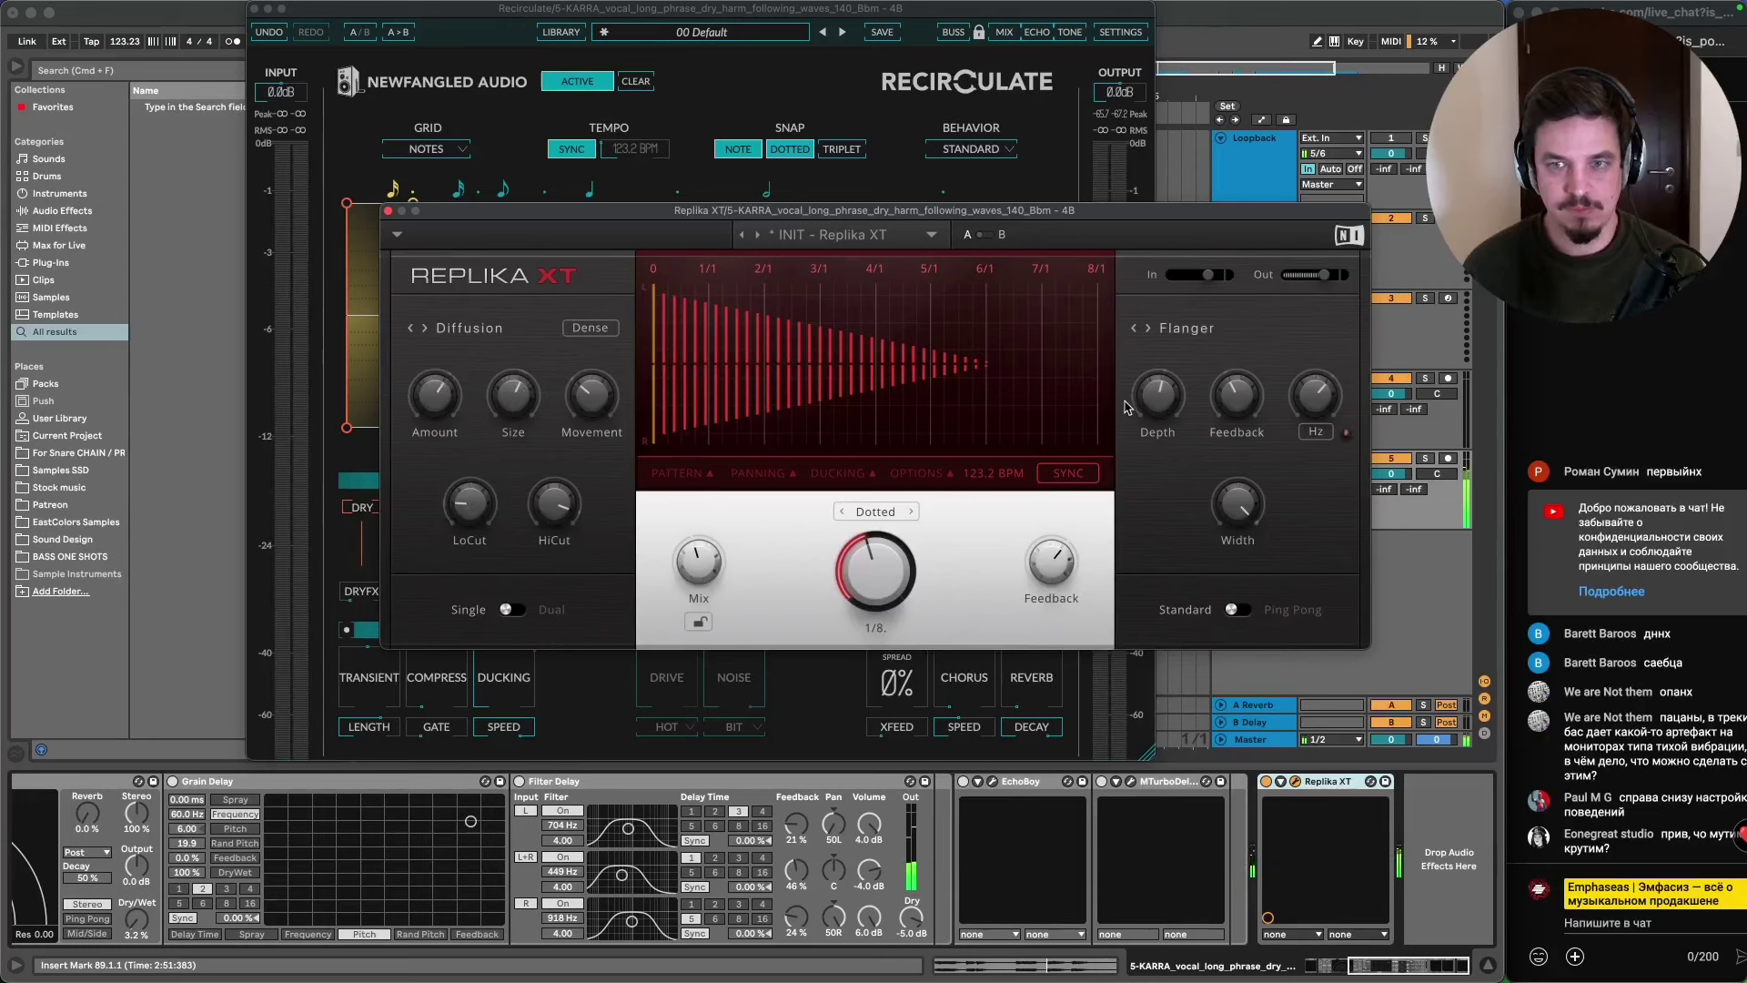
- Switch Replika XT's effect from Flanger to No FX and raise the Ducking Sensitivity to 91.0 % during playback
left_click(1187, 329)
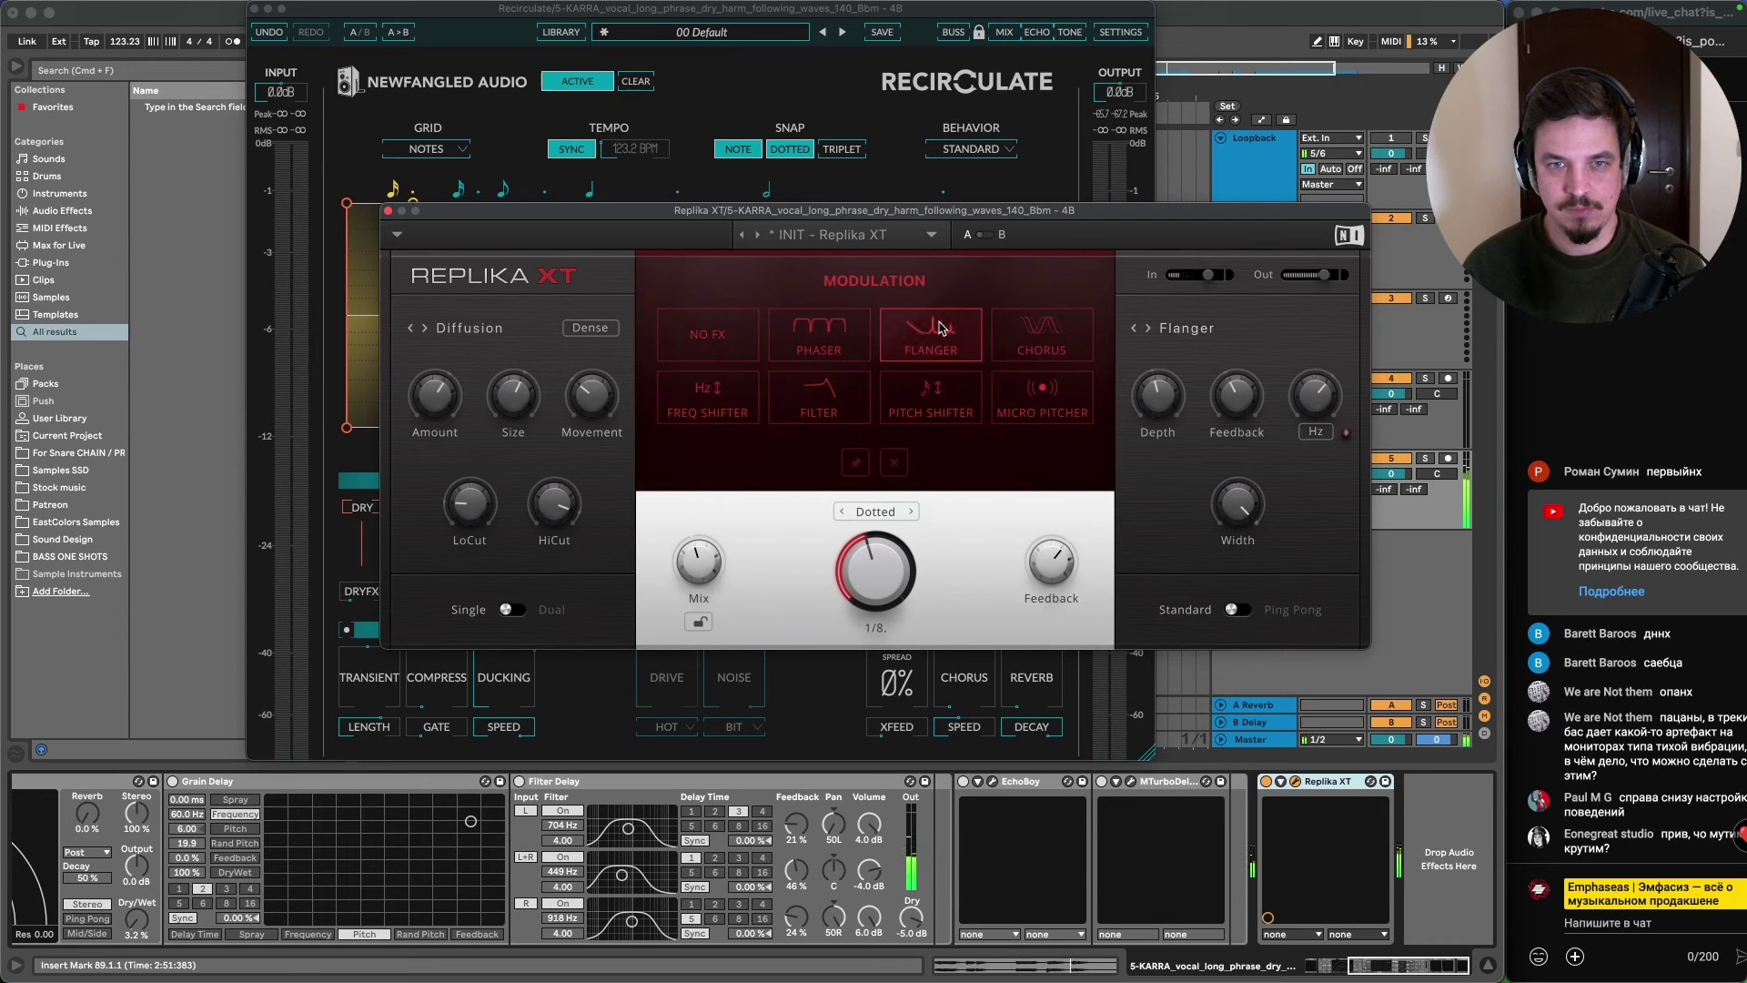
left_click(708, 335)
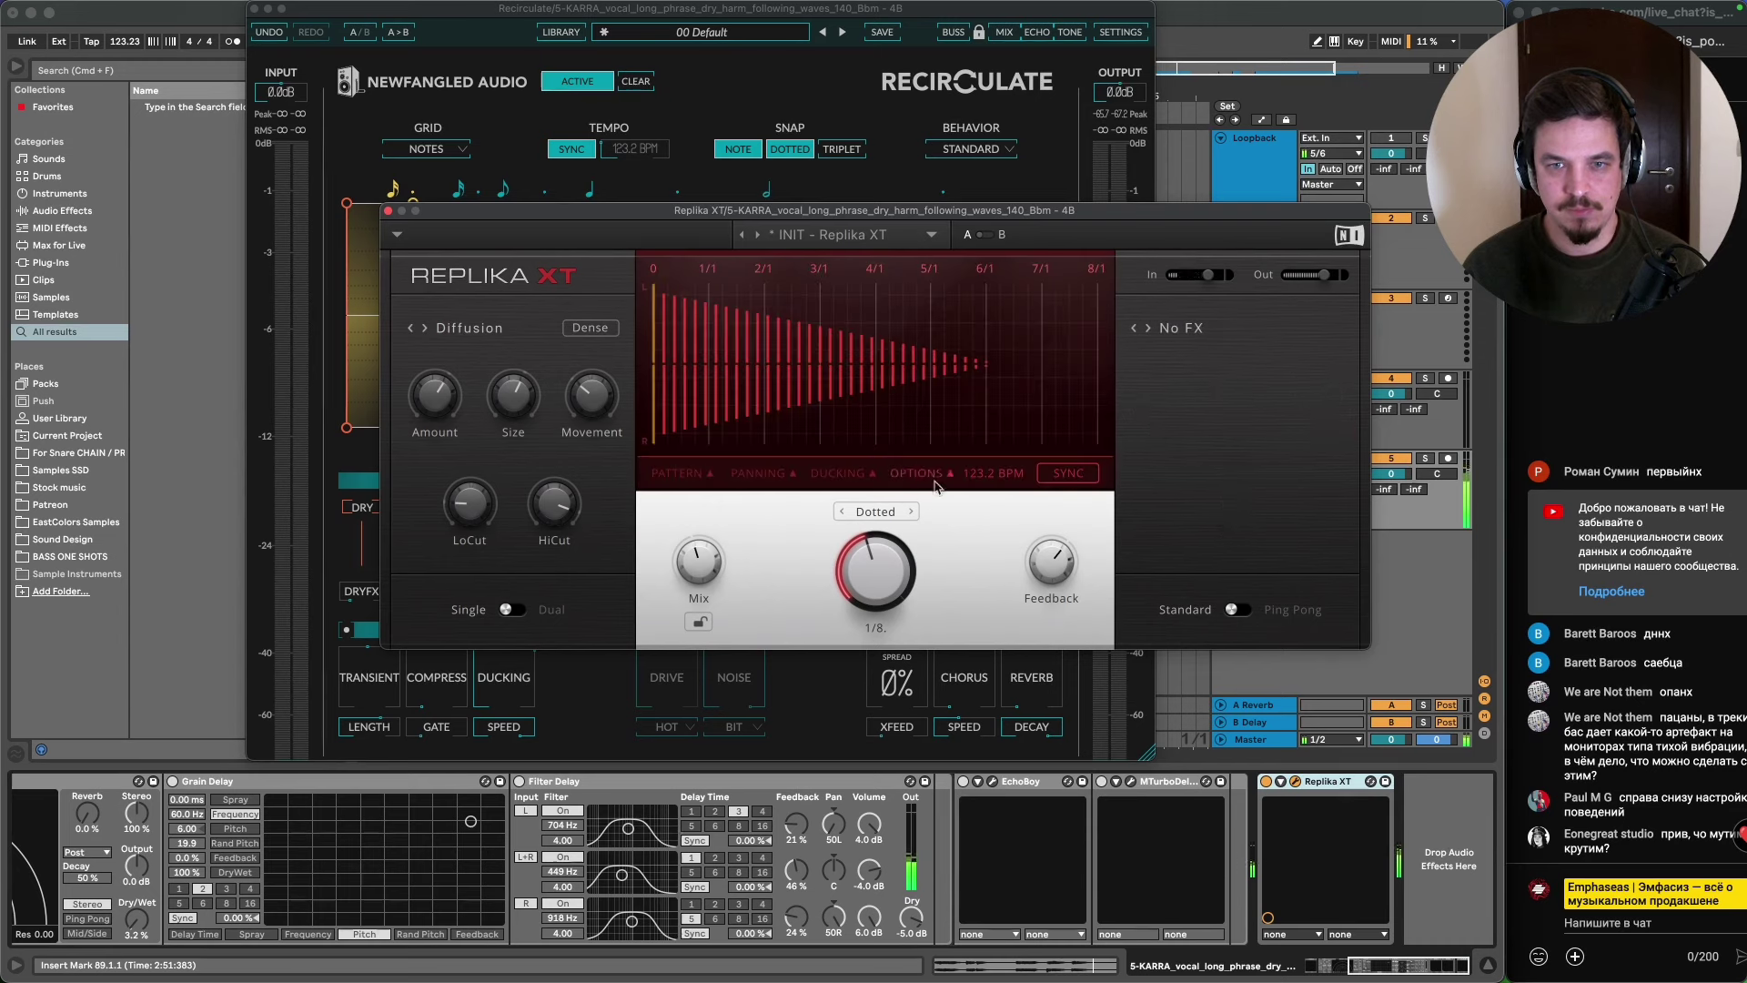
left_click(937, 475)
left_click(846, 475)
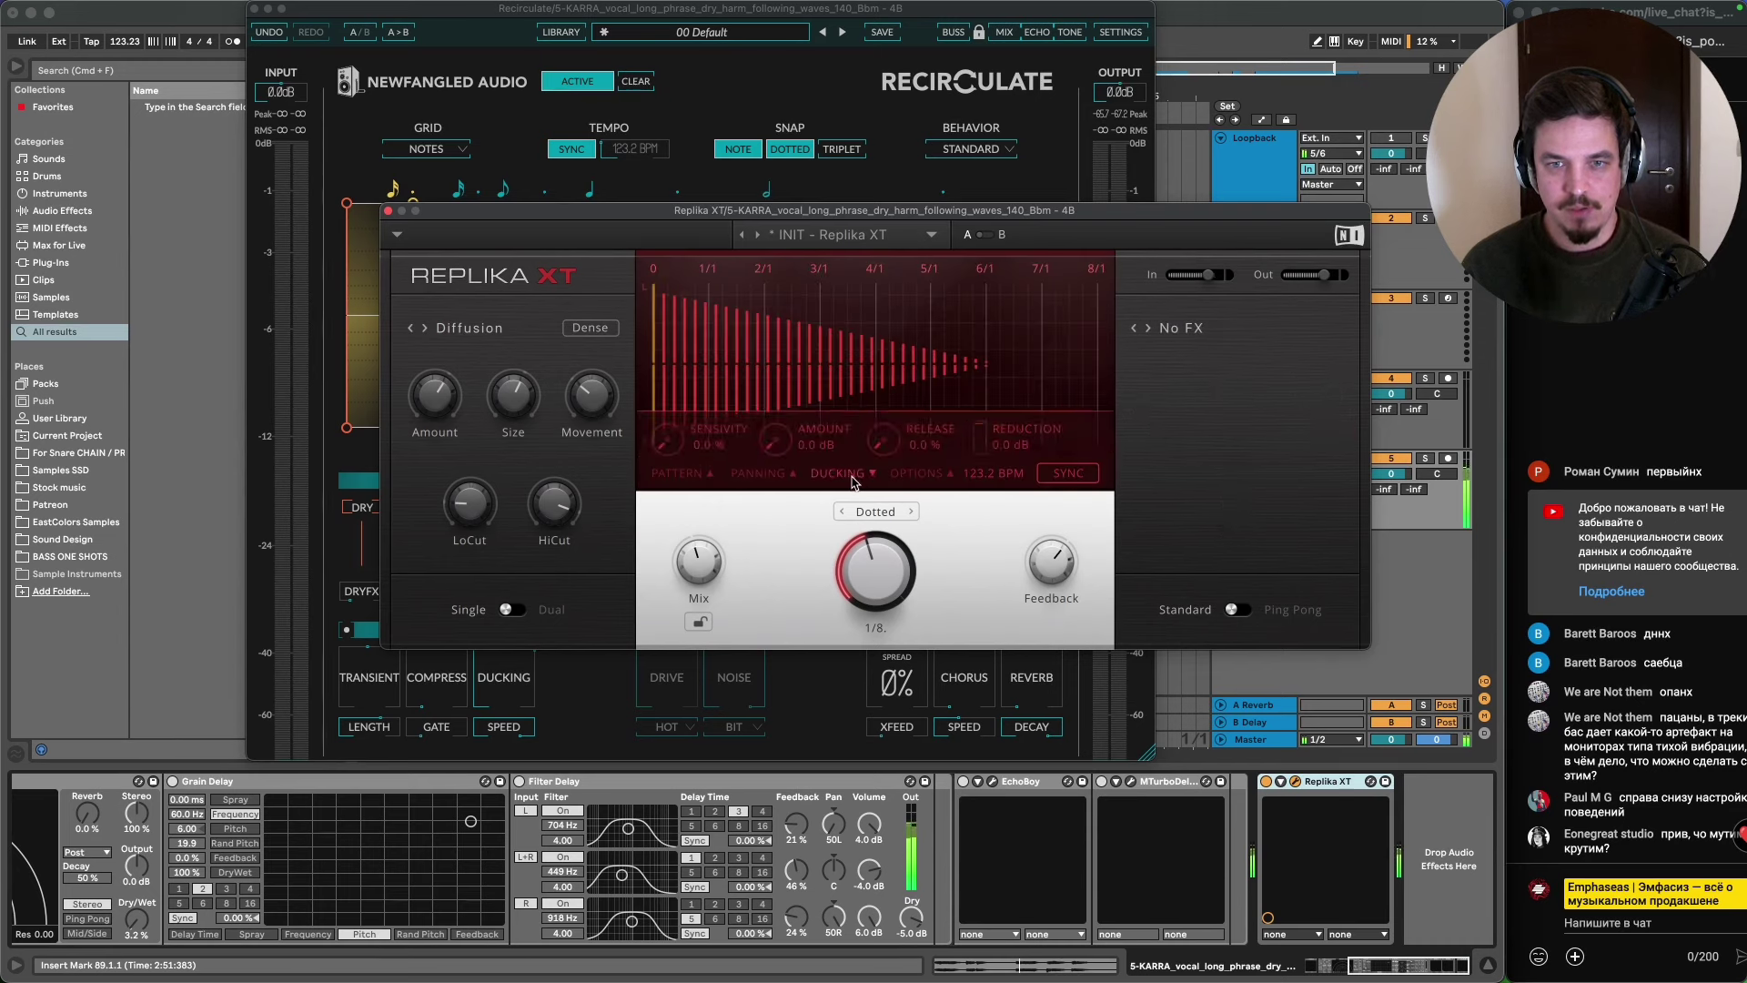
left_click_drag(681, 450, 713, 73)
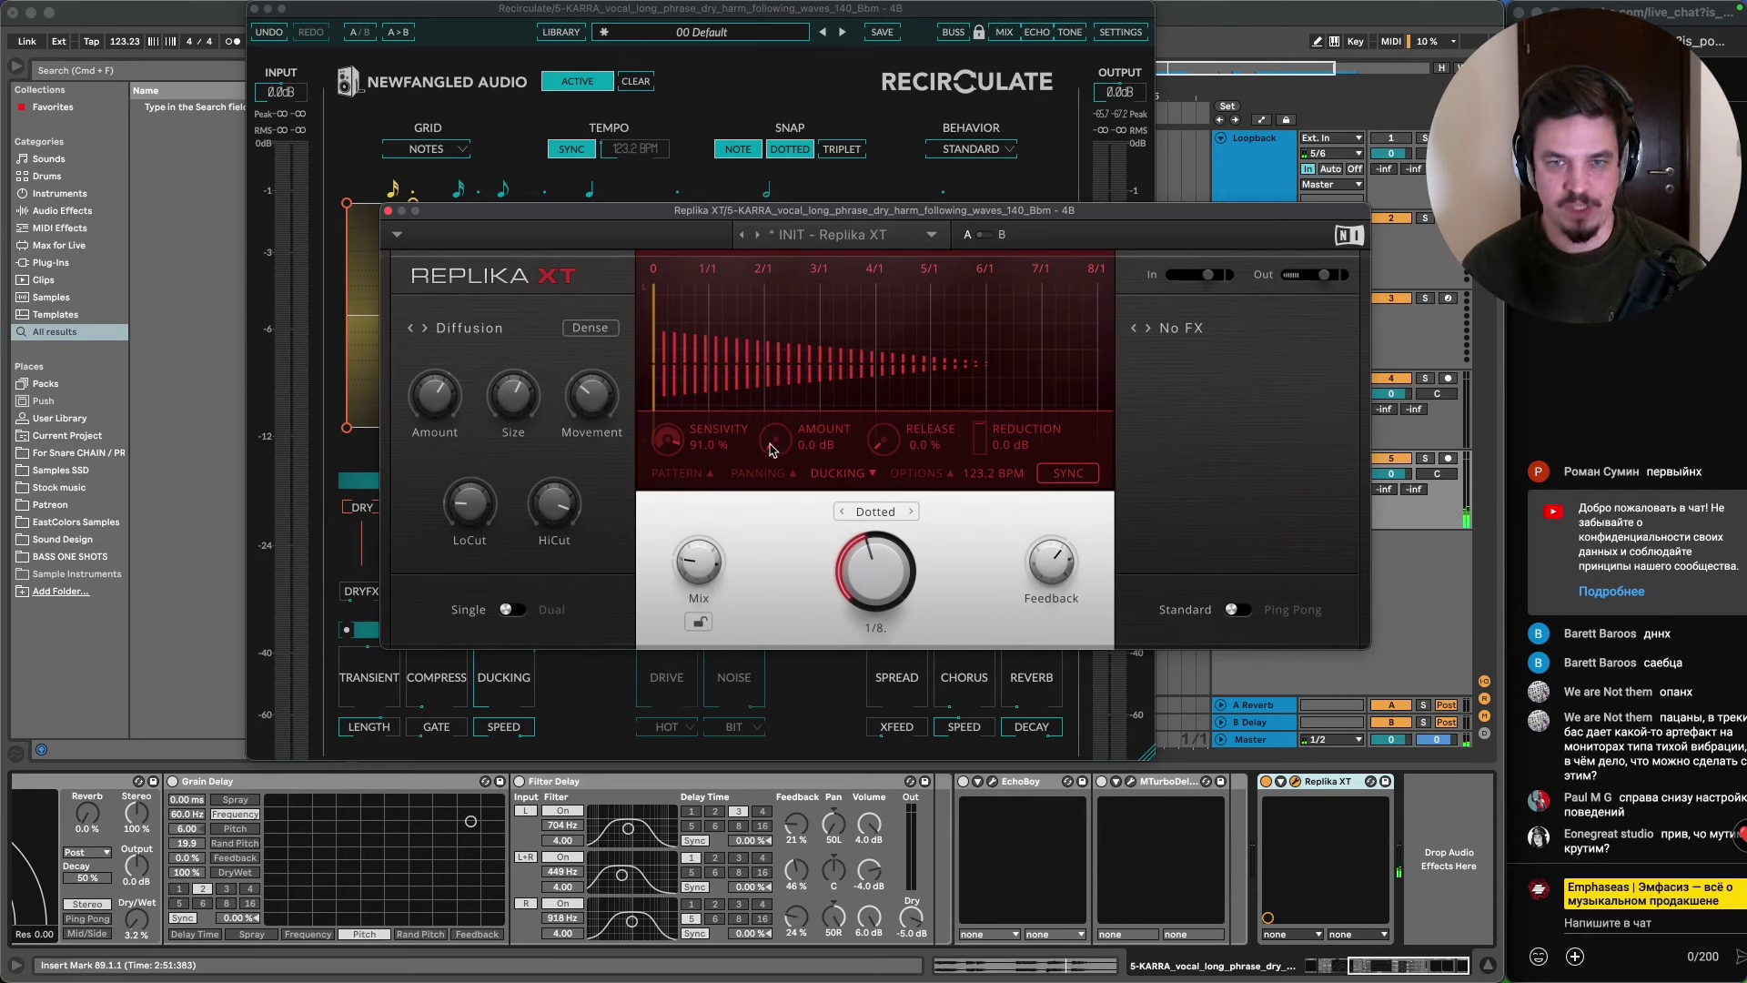
- Choose Filter as Replika XT's modulation effect and place its window just above the device chain
left_click(1169, 335)
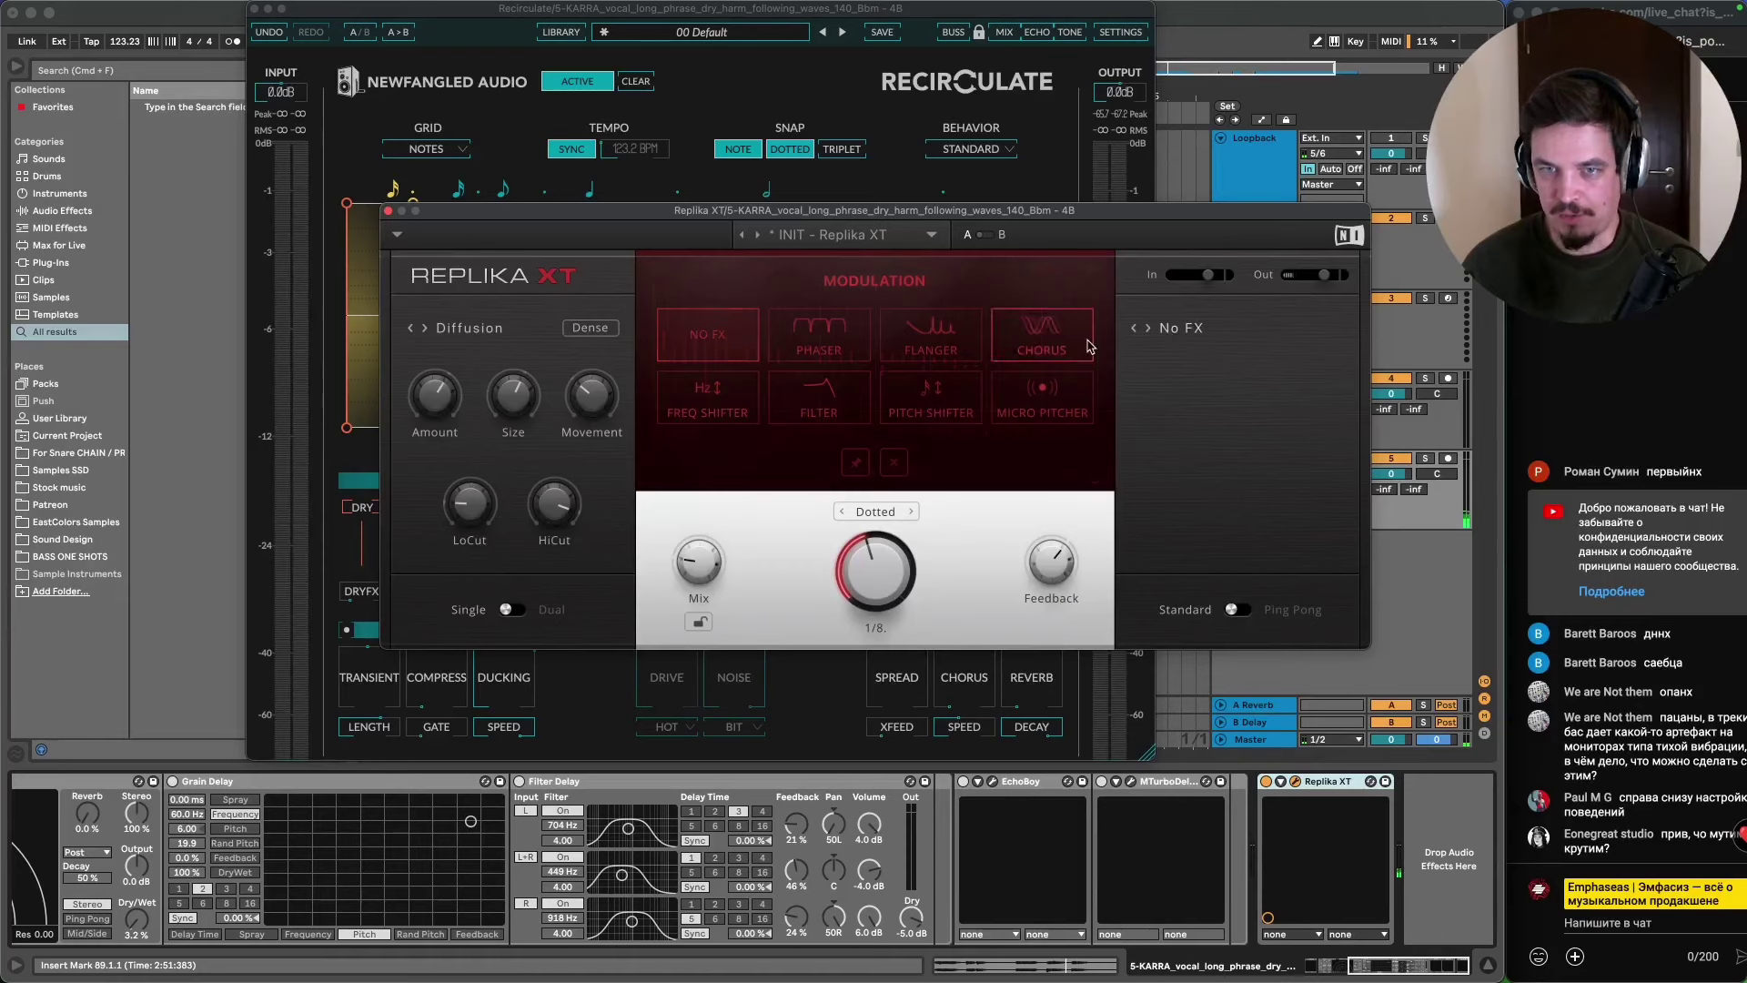
left_click_drag(883, 209, 880, 47)
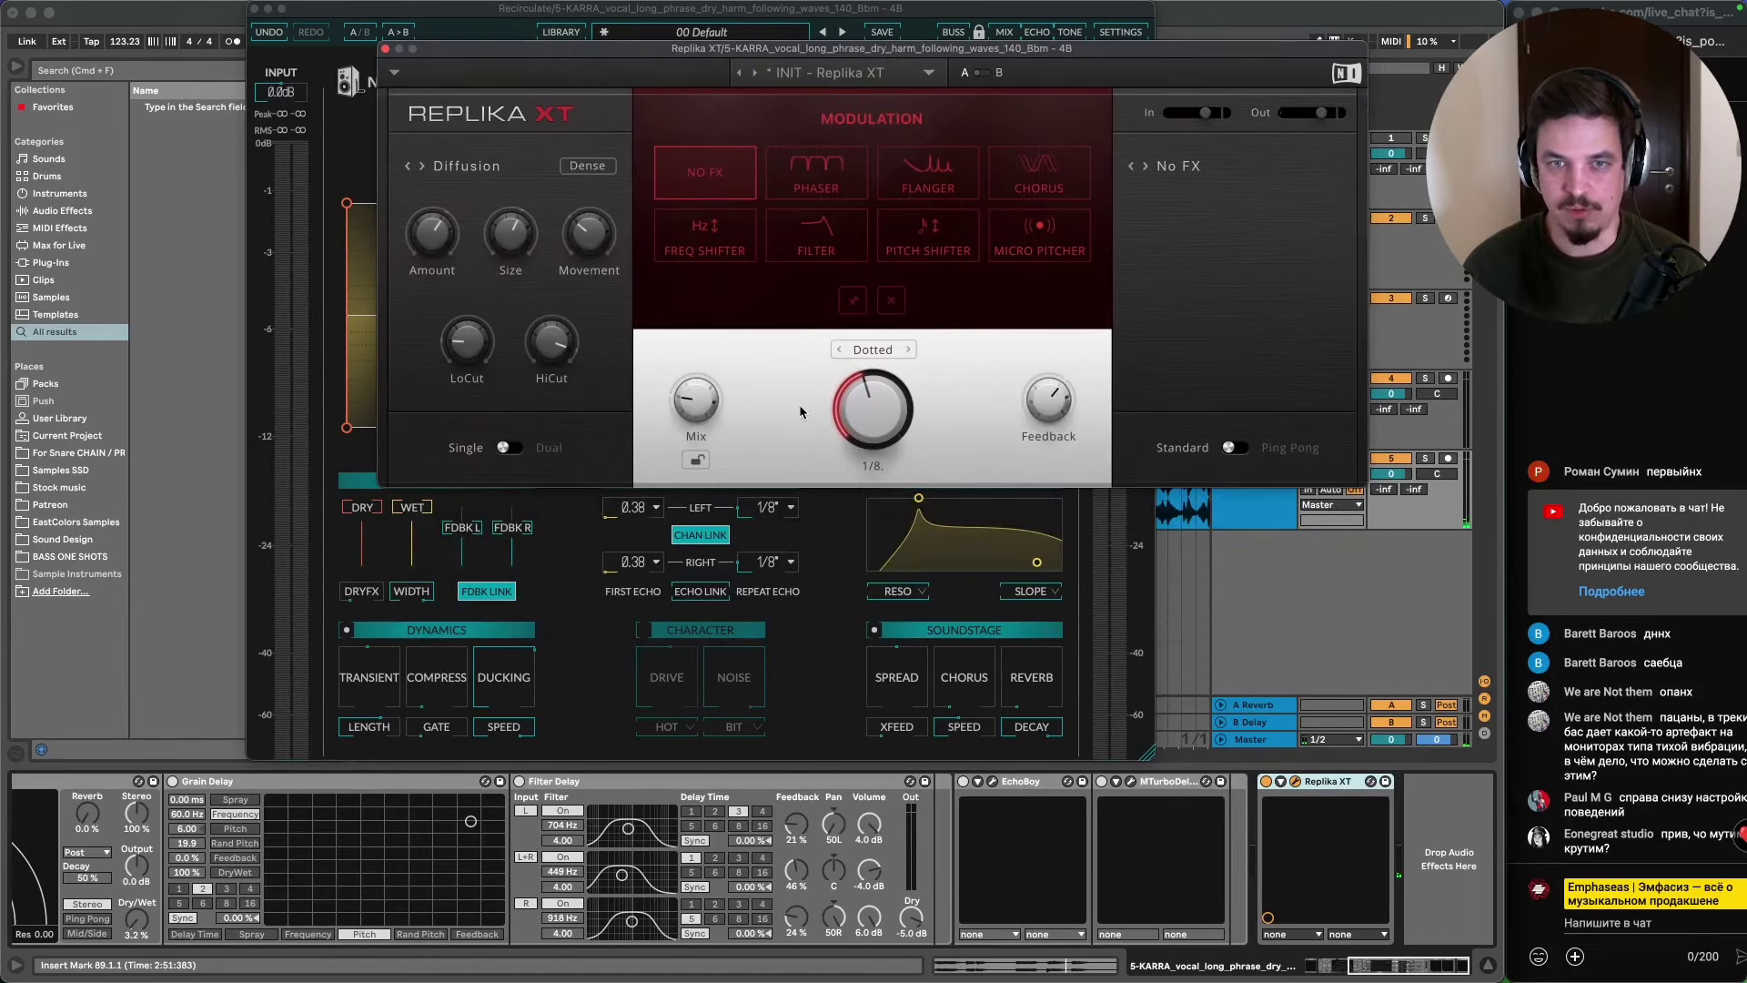
left_click(831, 250)
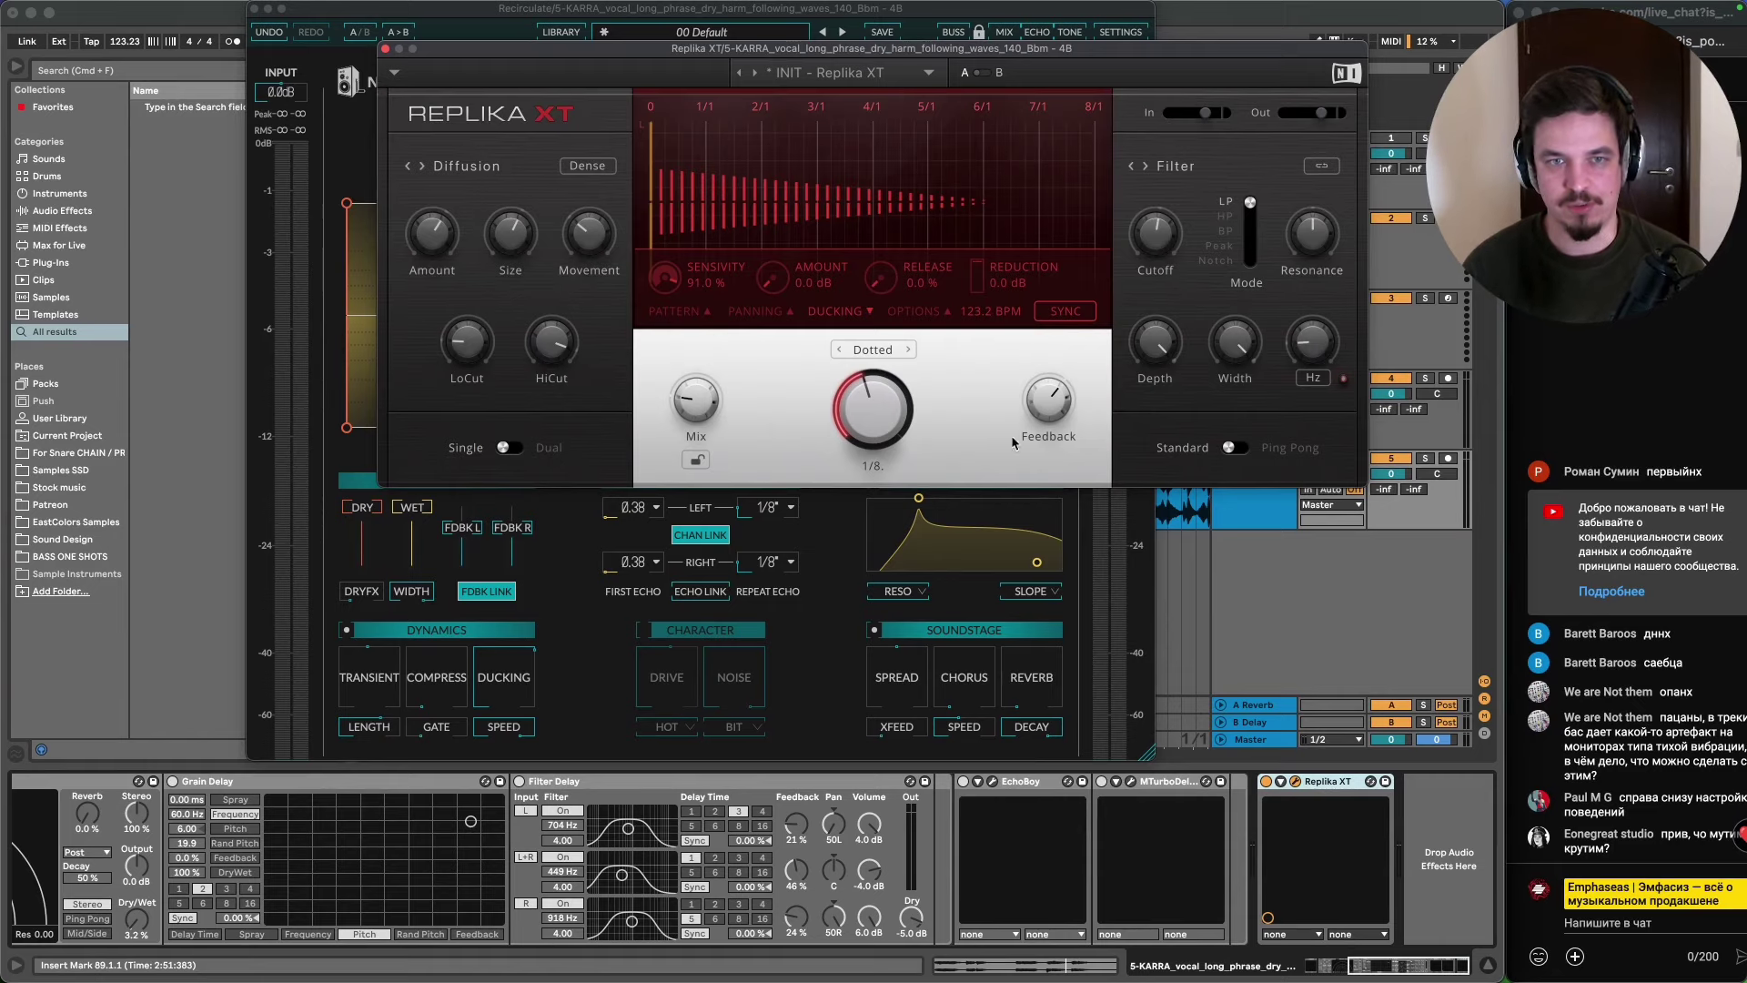
left_click_drag(833, 55, 826, 235)
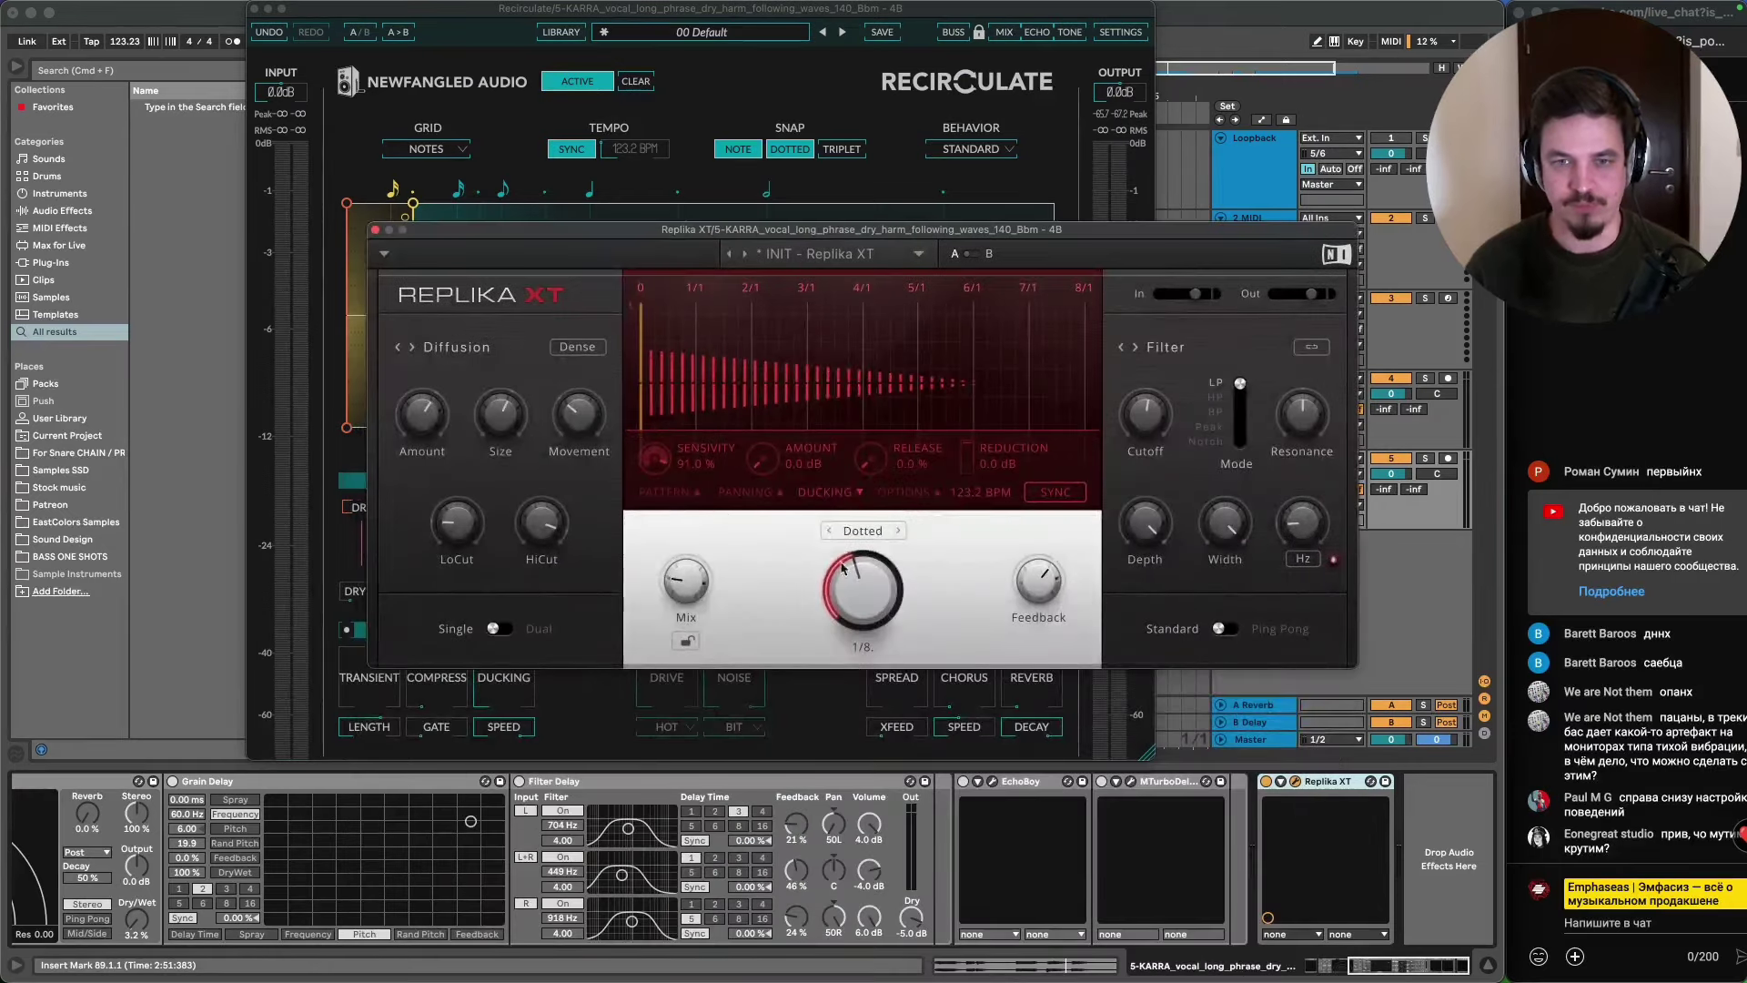
left_click_drag(763, 239, 734, 223)
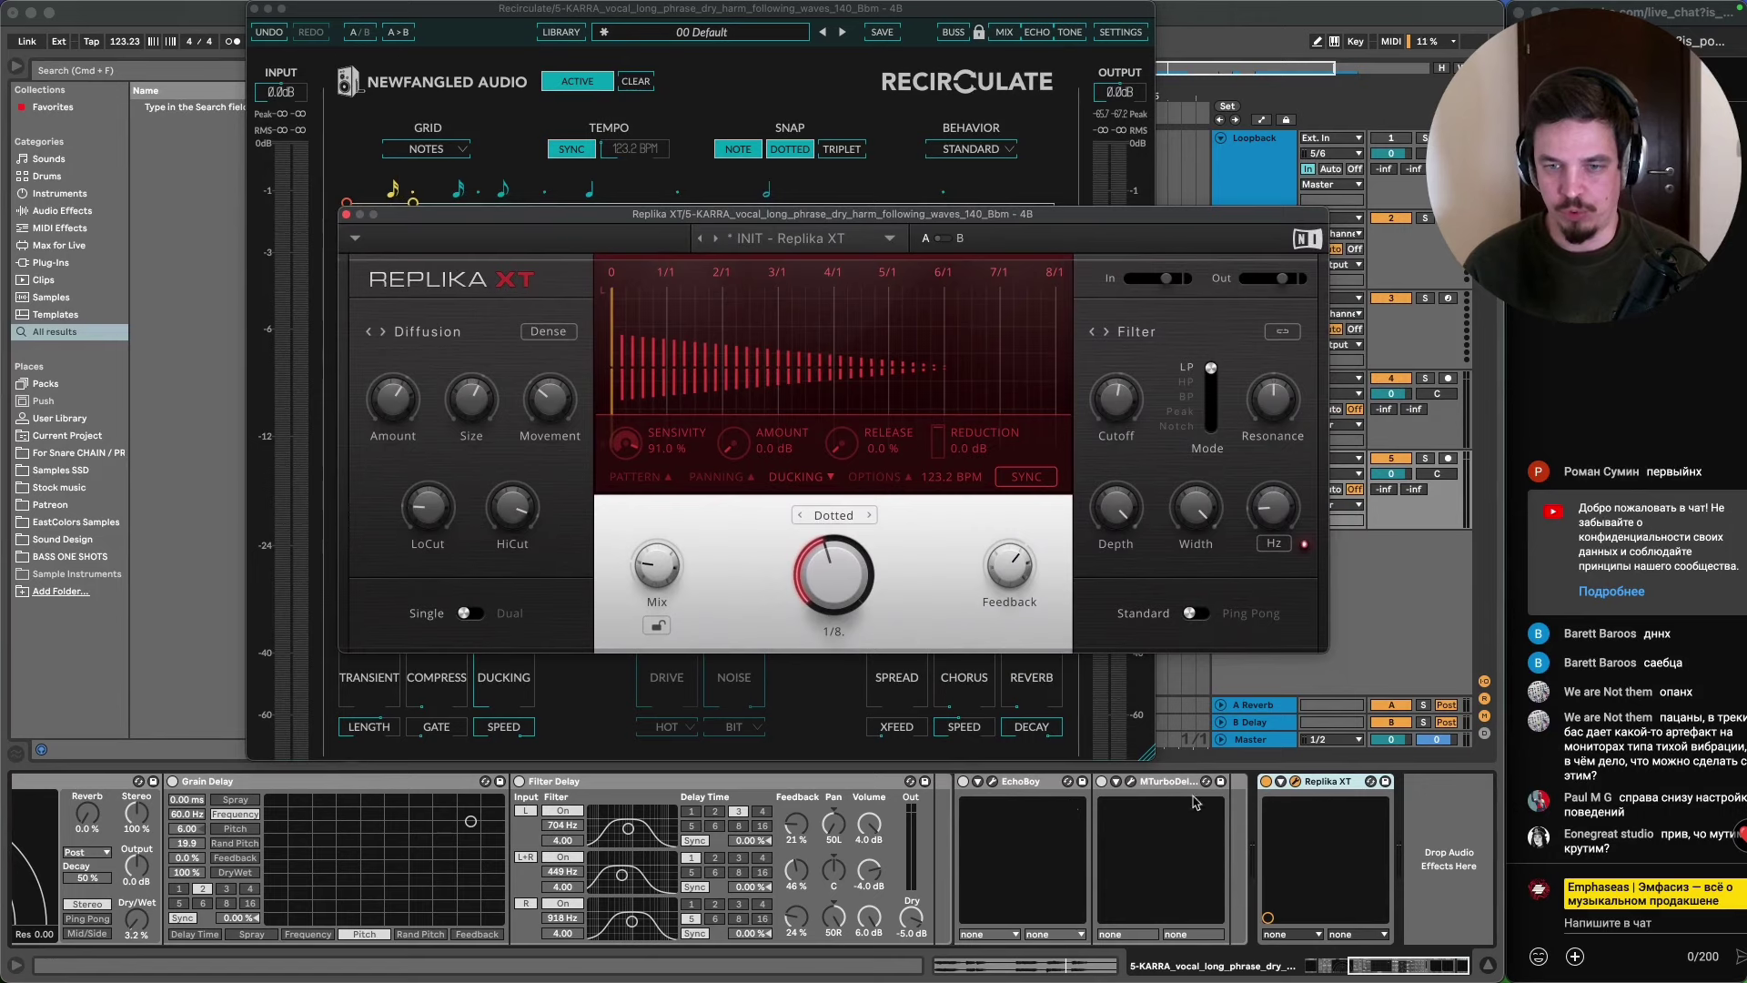
- Deactivate Replika XT, move EchoBoy out of the rack to the end of the device chain and open its interface
left_click(1274, 788)
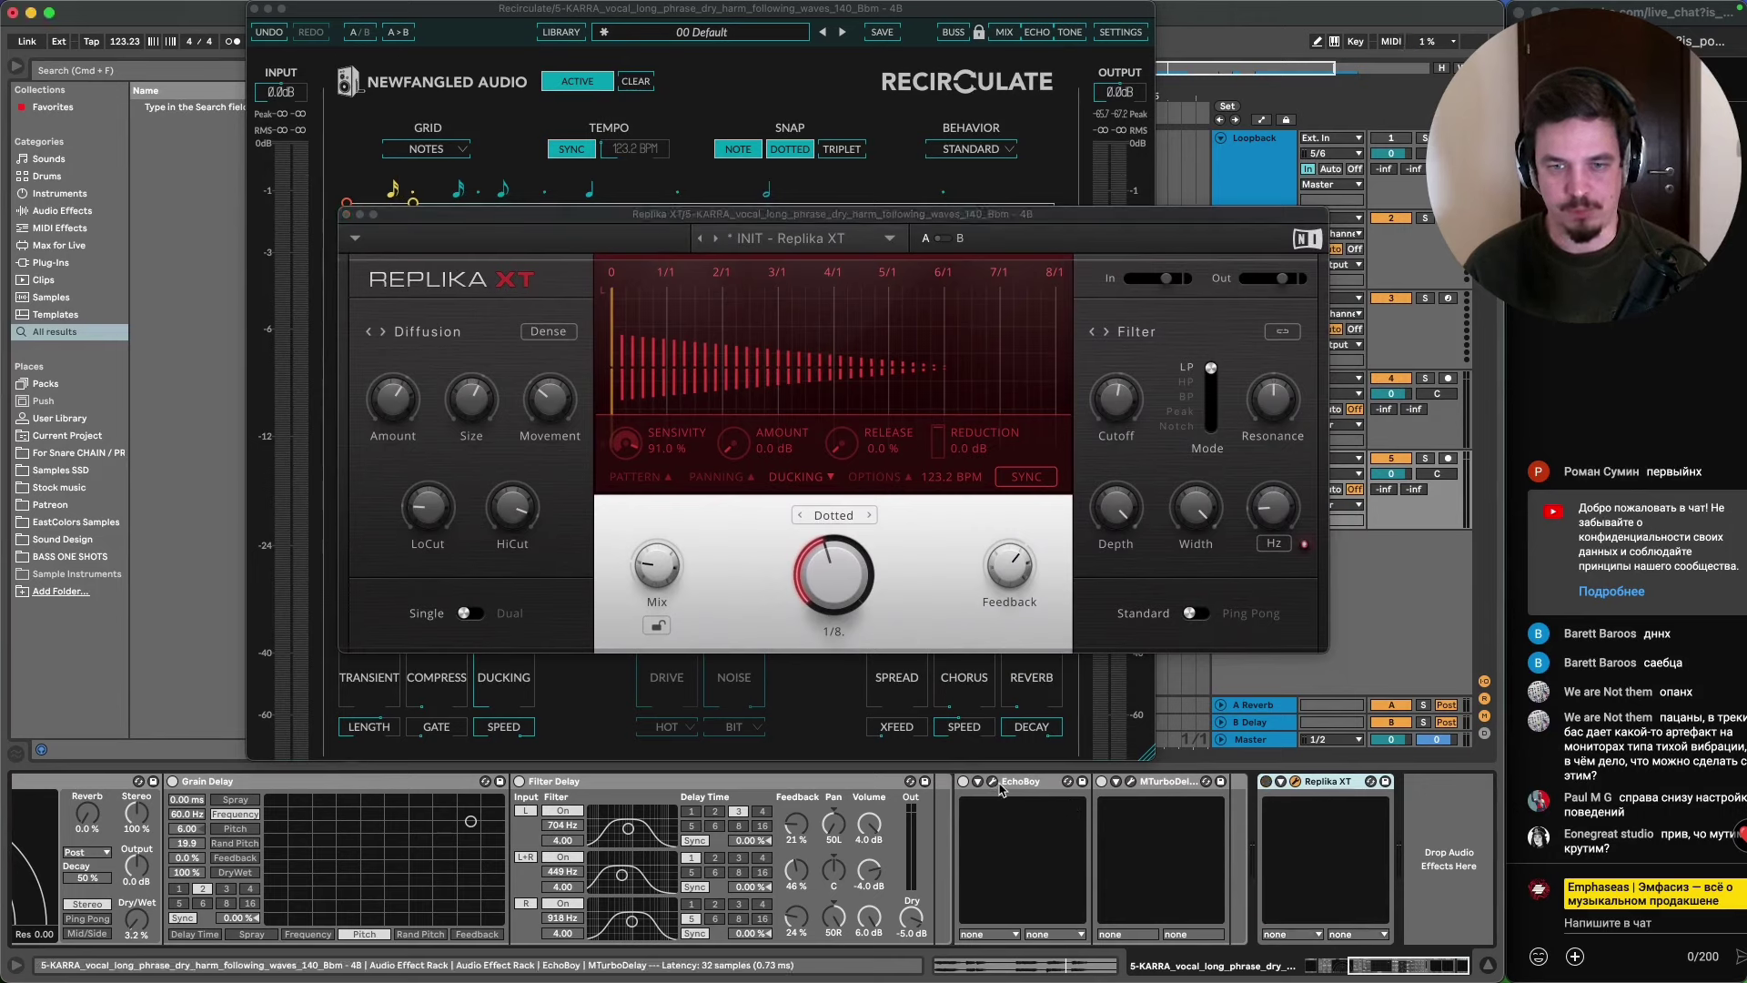
left_click_drag(995, 788, 1382, 802)
left_click(1303, 782)
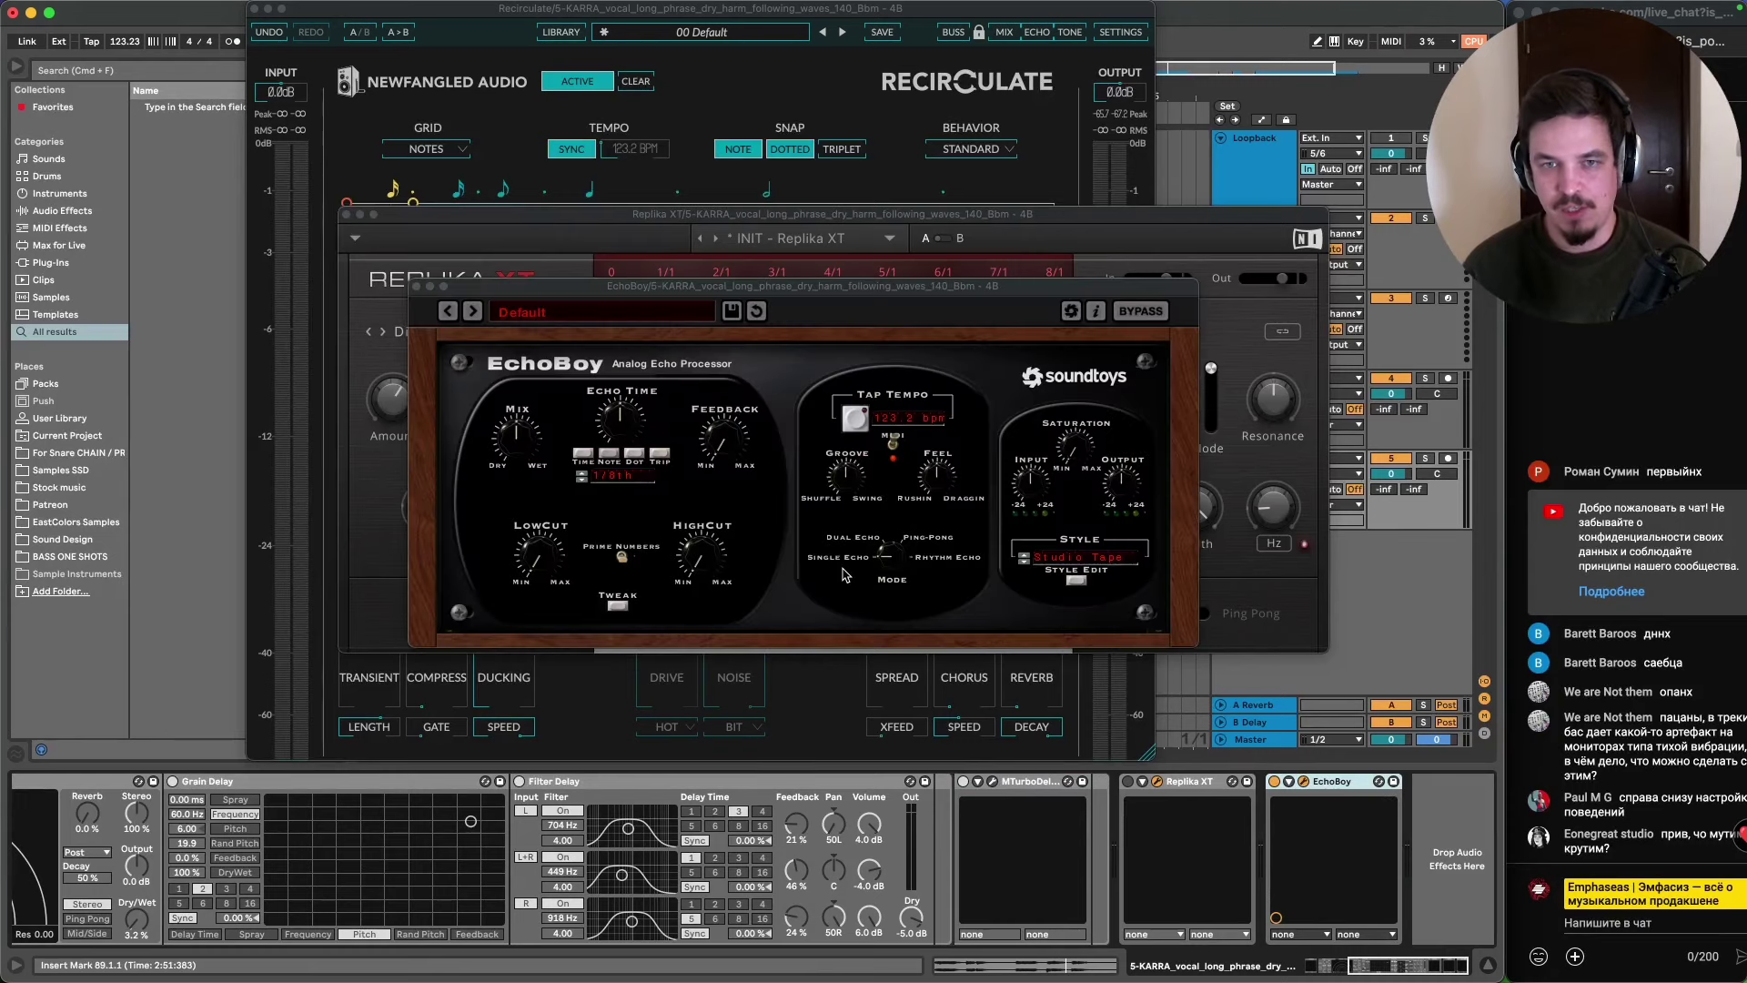
- Expand EchoBoy's style editing section, move its window up clear of the device chain and raise Feedback
left_click(1082, 580)
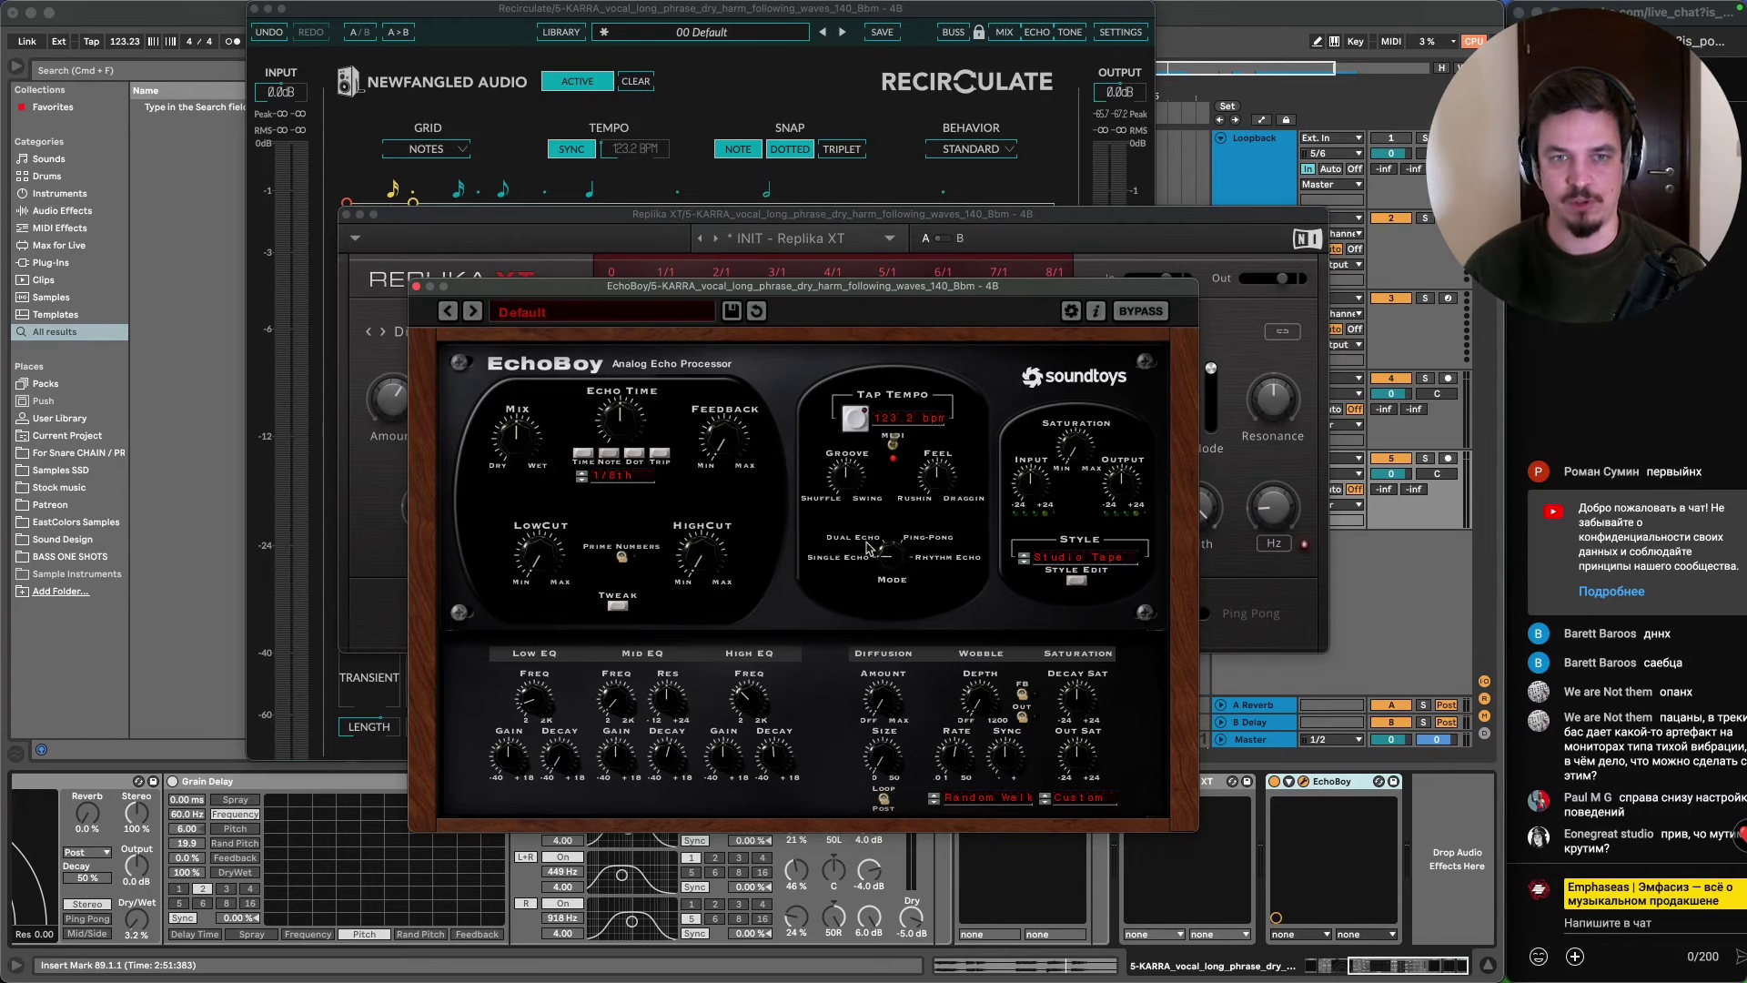
left_click_drag(646, 293, 623, 185)
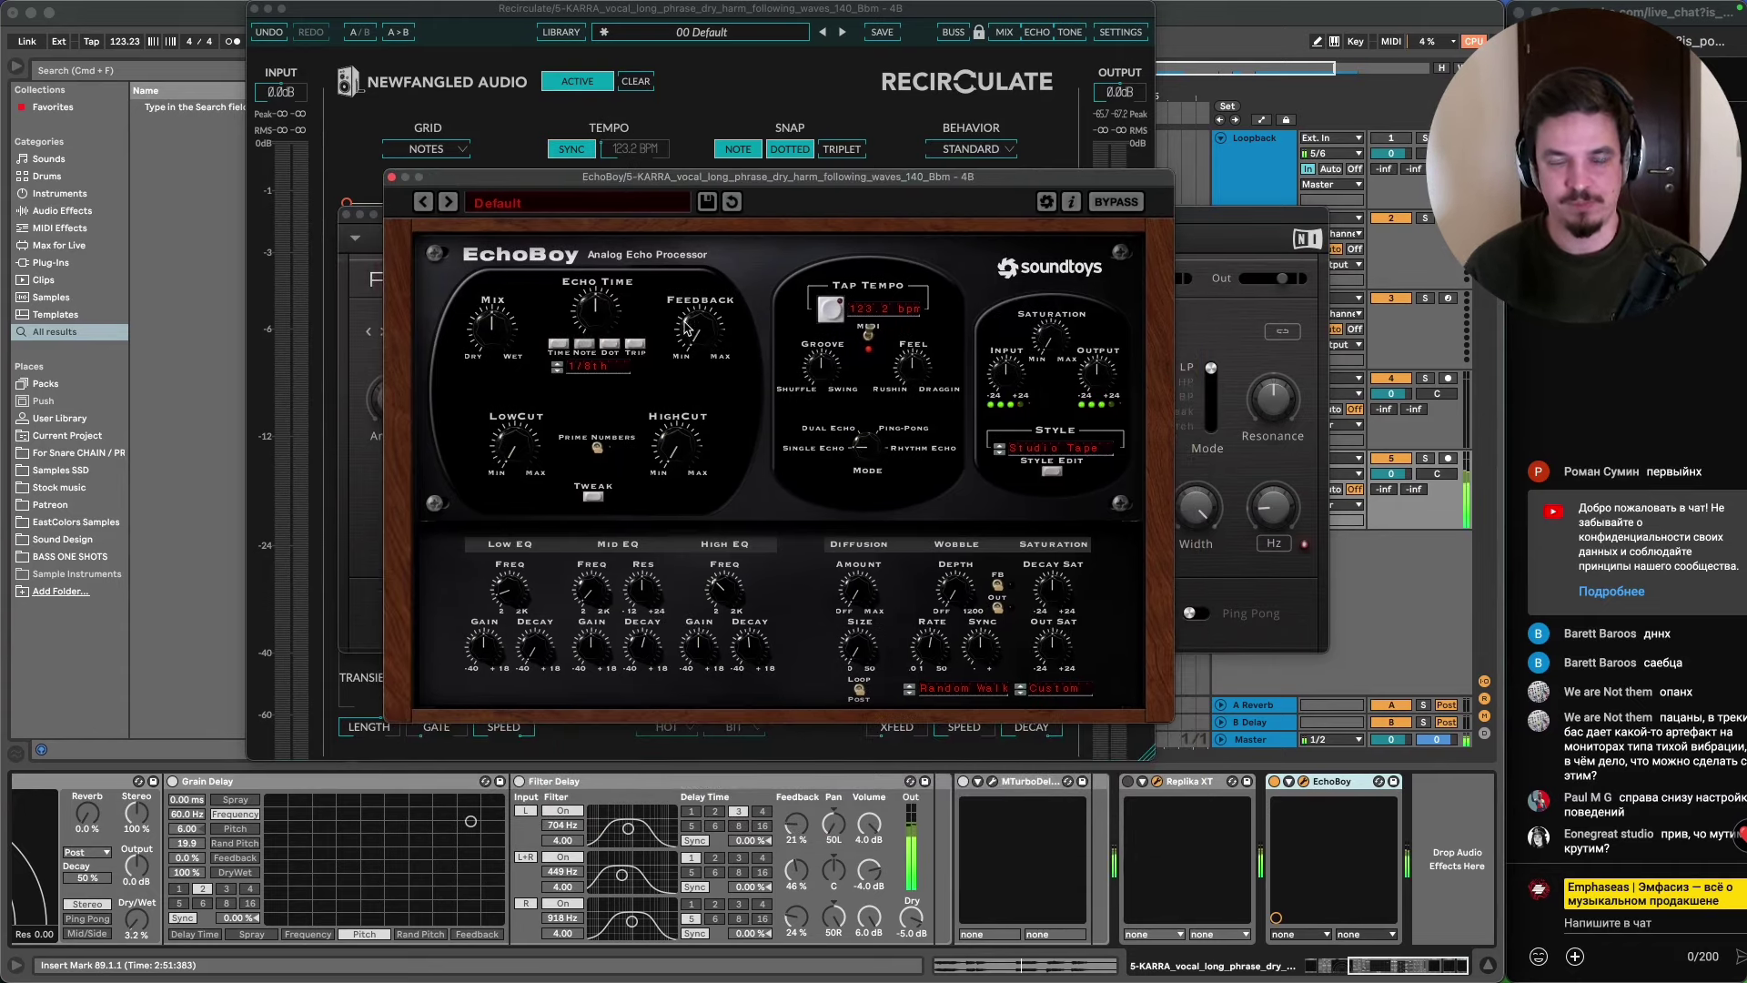
left_click_drag(697, 329, 708, 239)
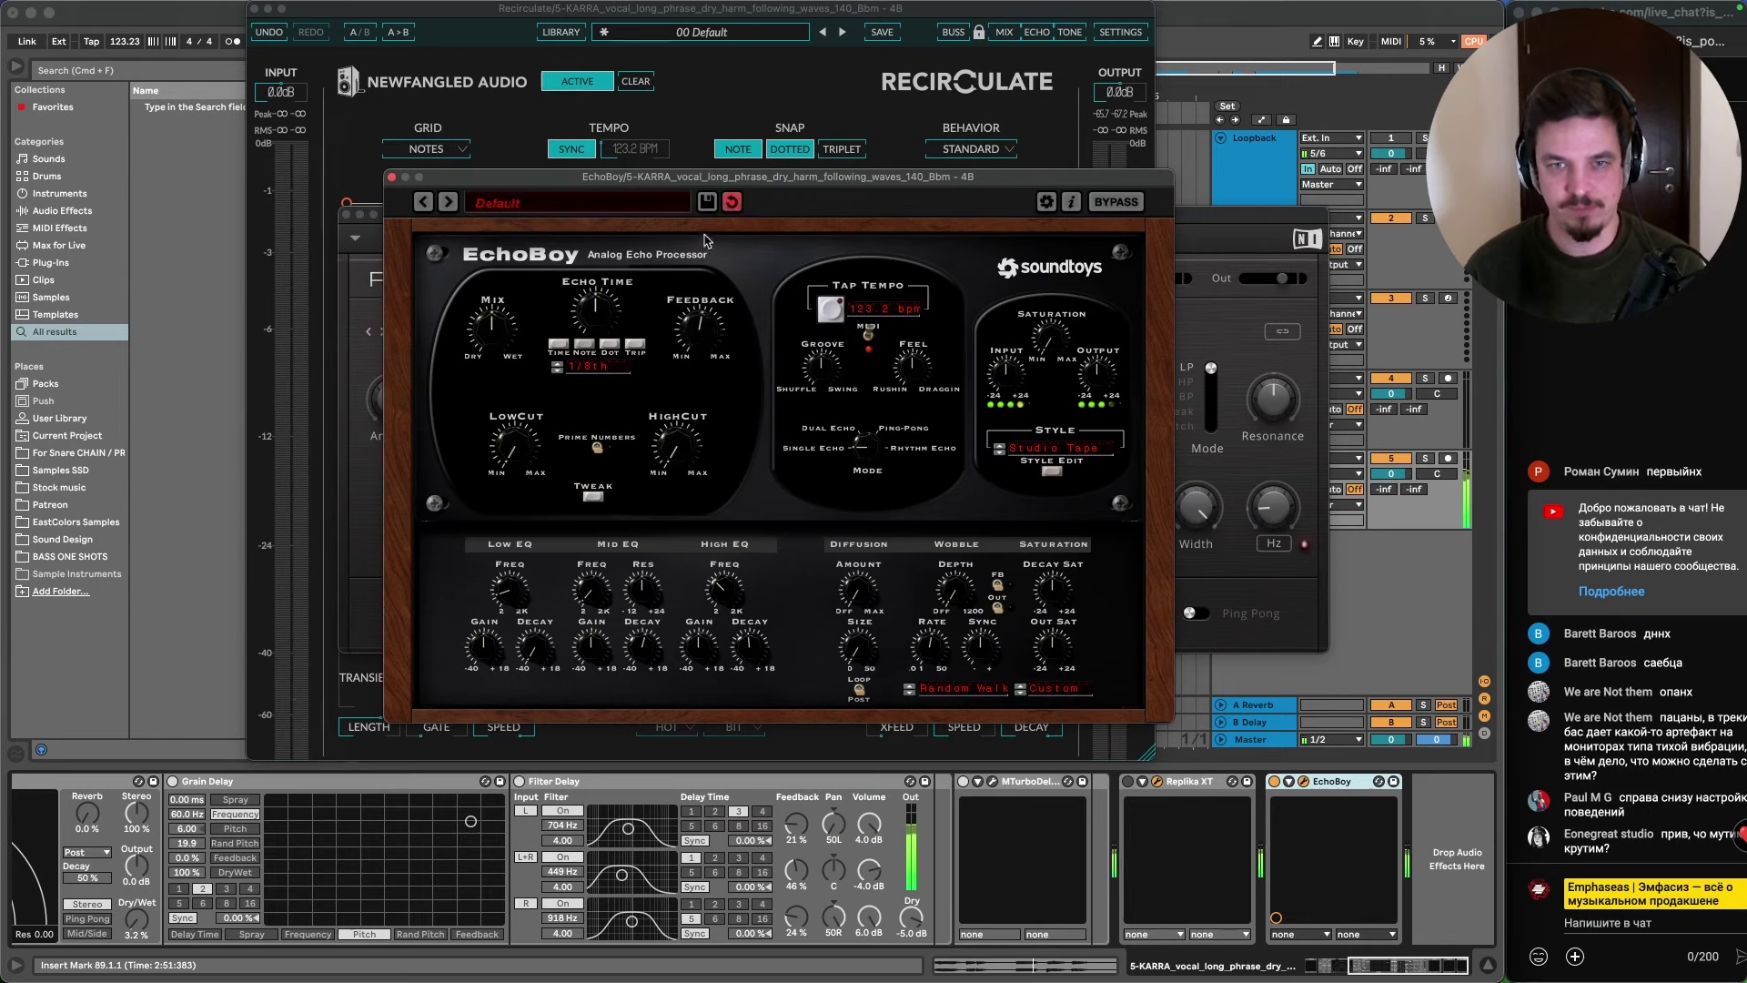
- Look through EchoBoy's list of echo styles and set the style to Shortwave
left_click(1049, 447)
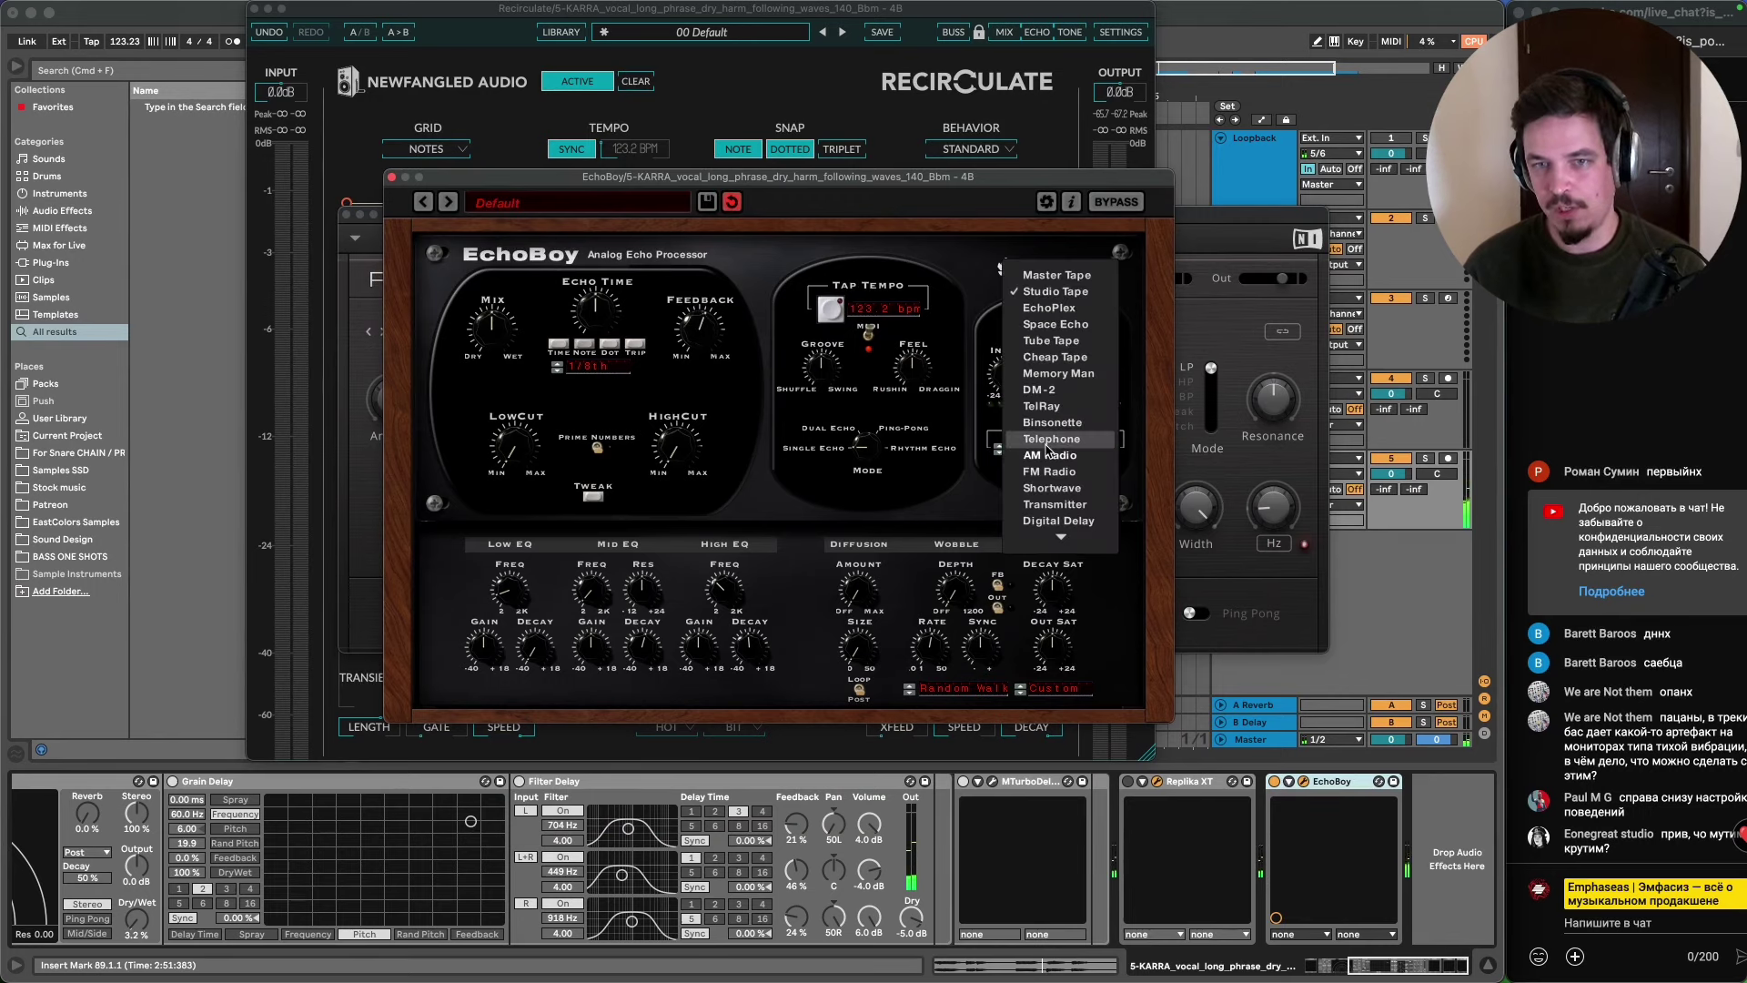
left_click(1065, 541)
left_click(1048, 448)
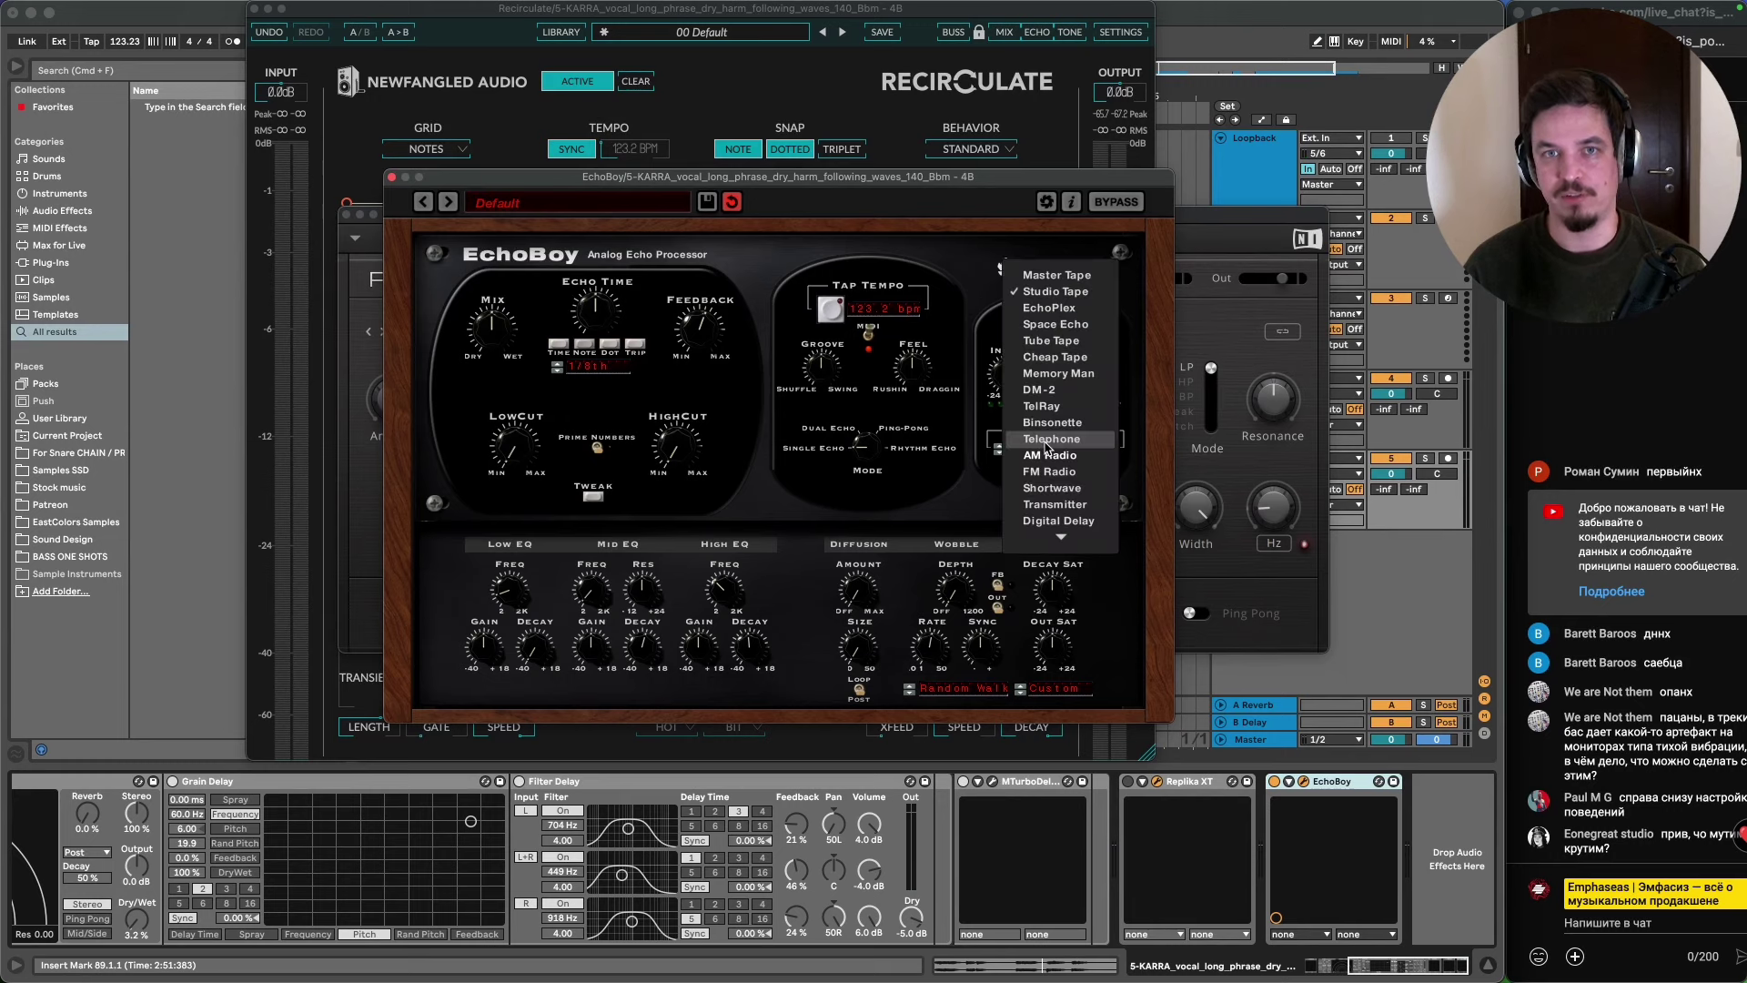
scroll(1055, 523, "down", 2)
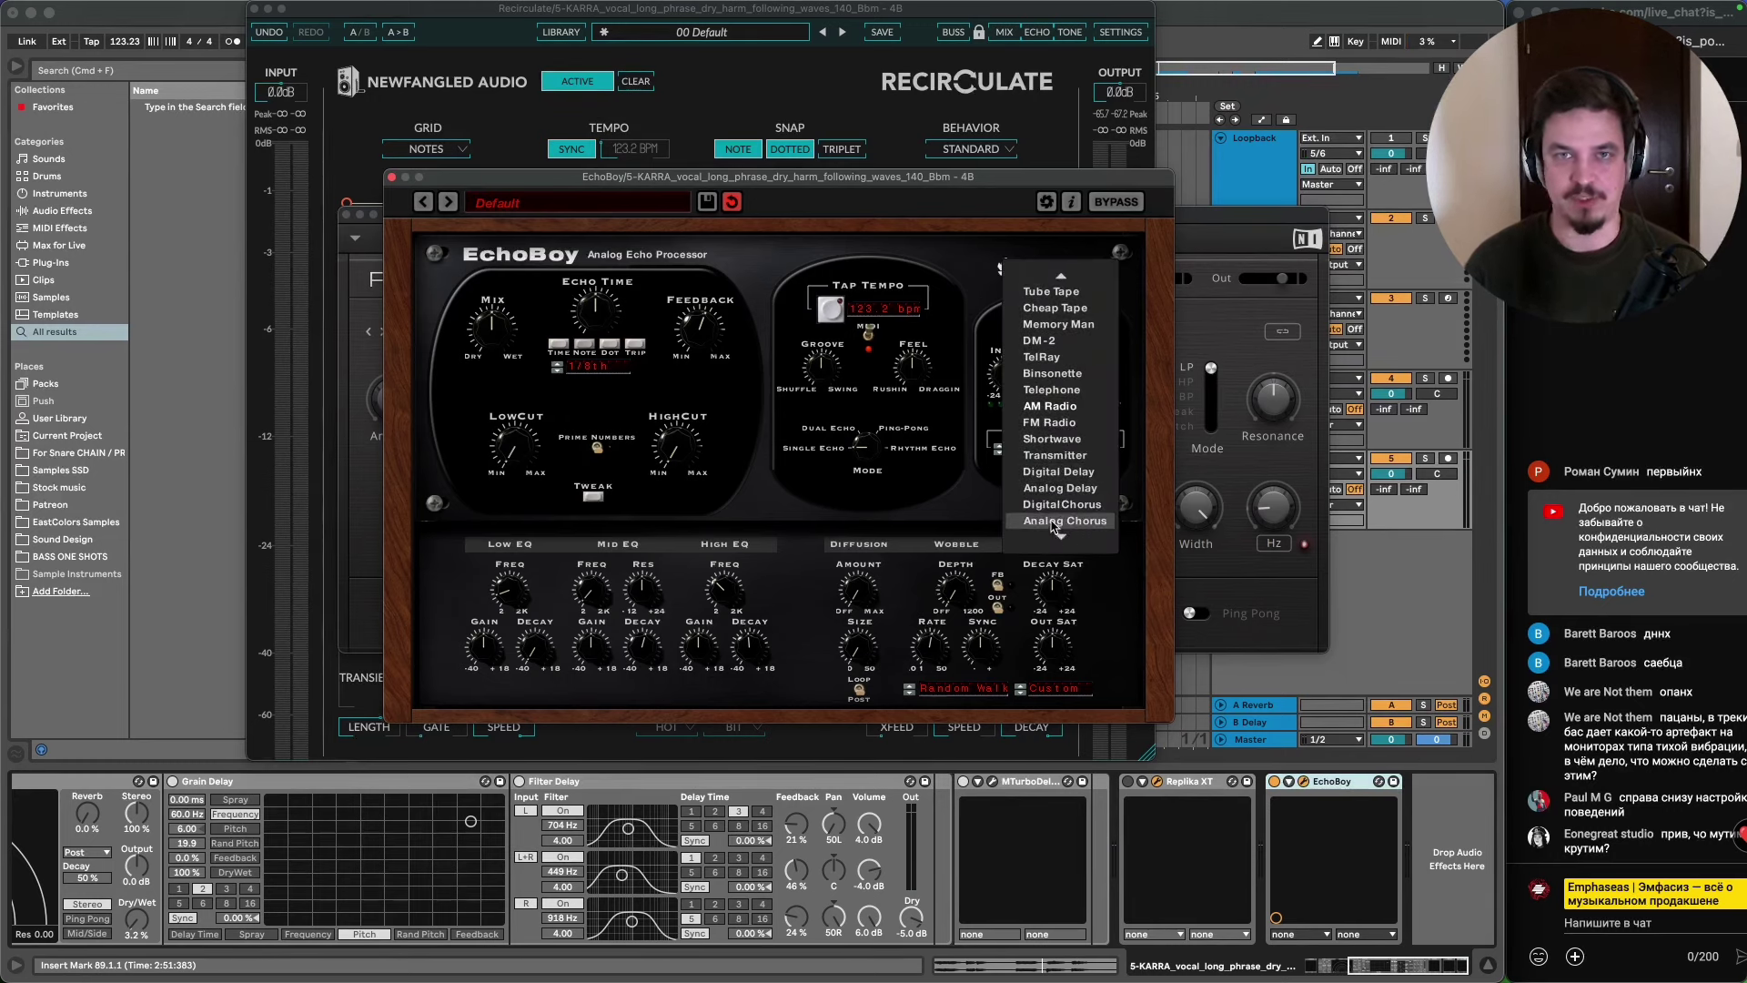
left_click(1061, 441)
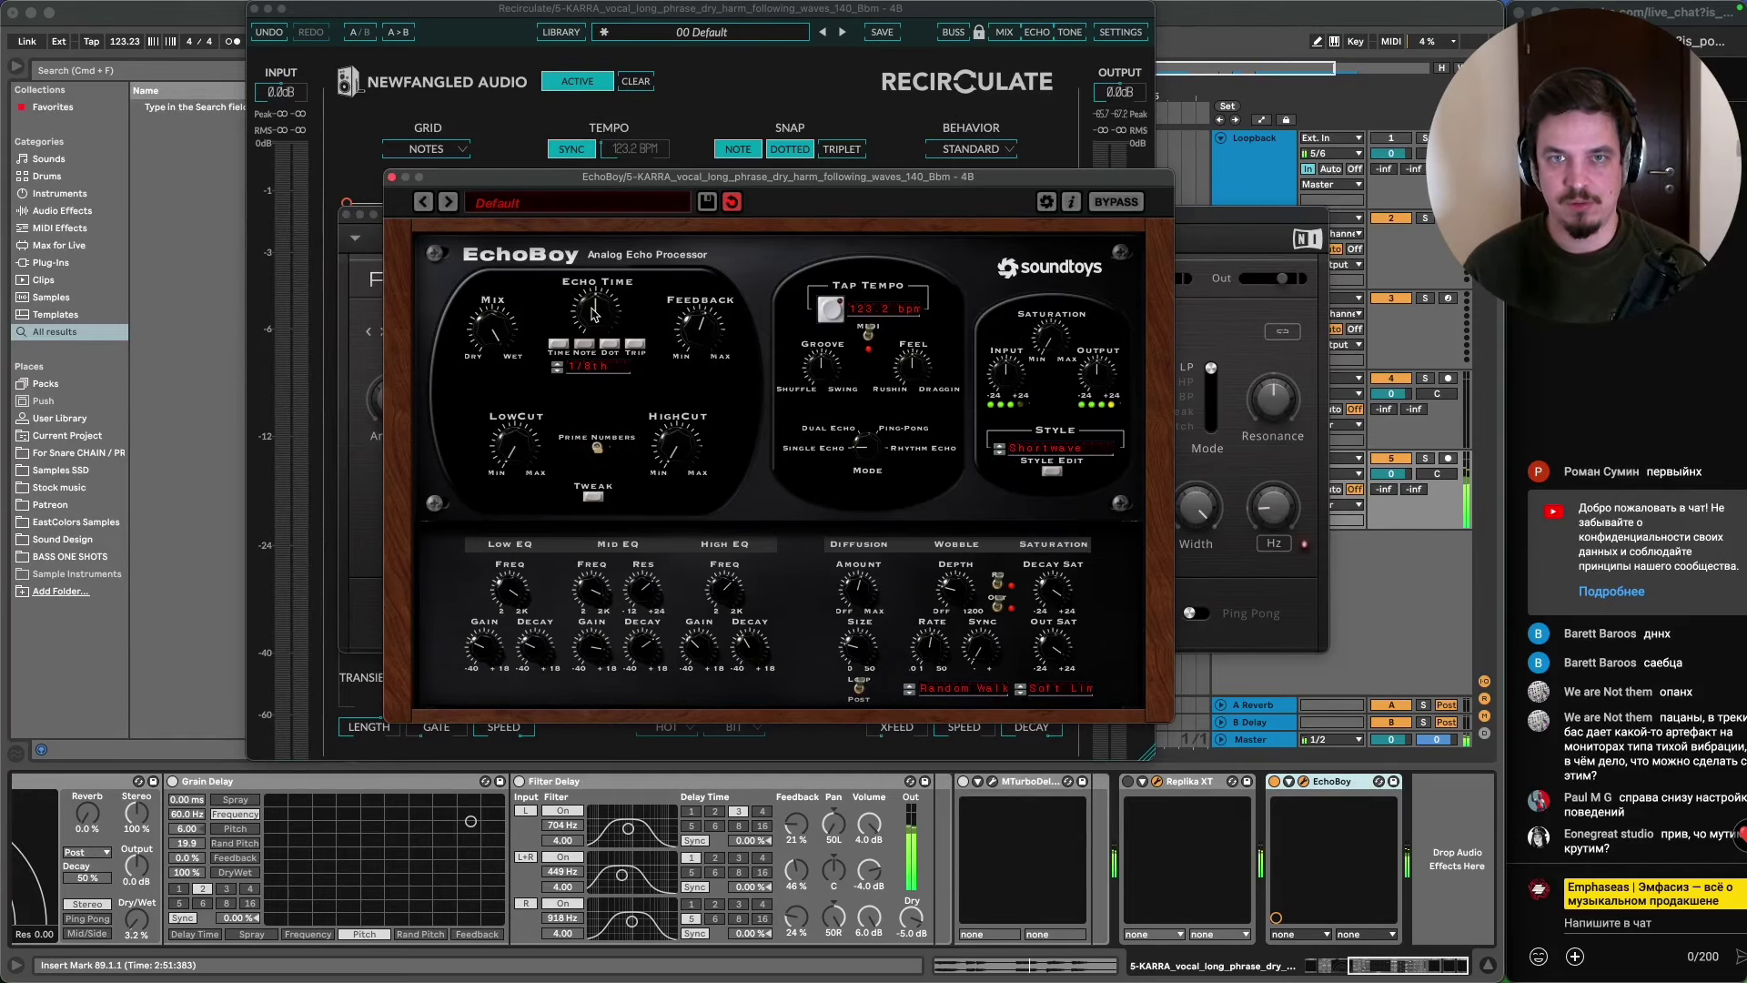
- Close the Replika XT window, deactivate EchoBoy and place its window clear of the device chain
left_click_drag(702, 181, 688, 325)
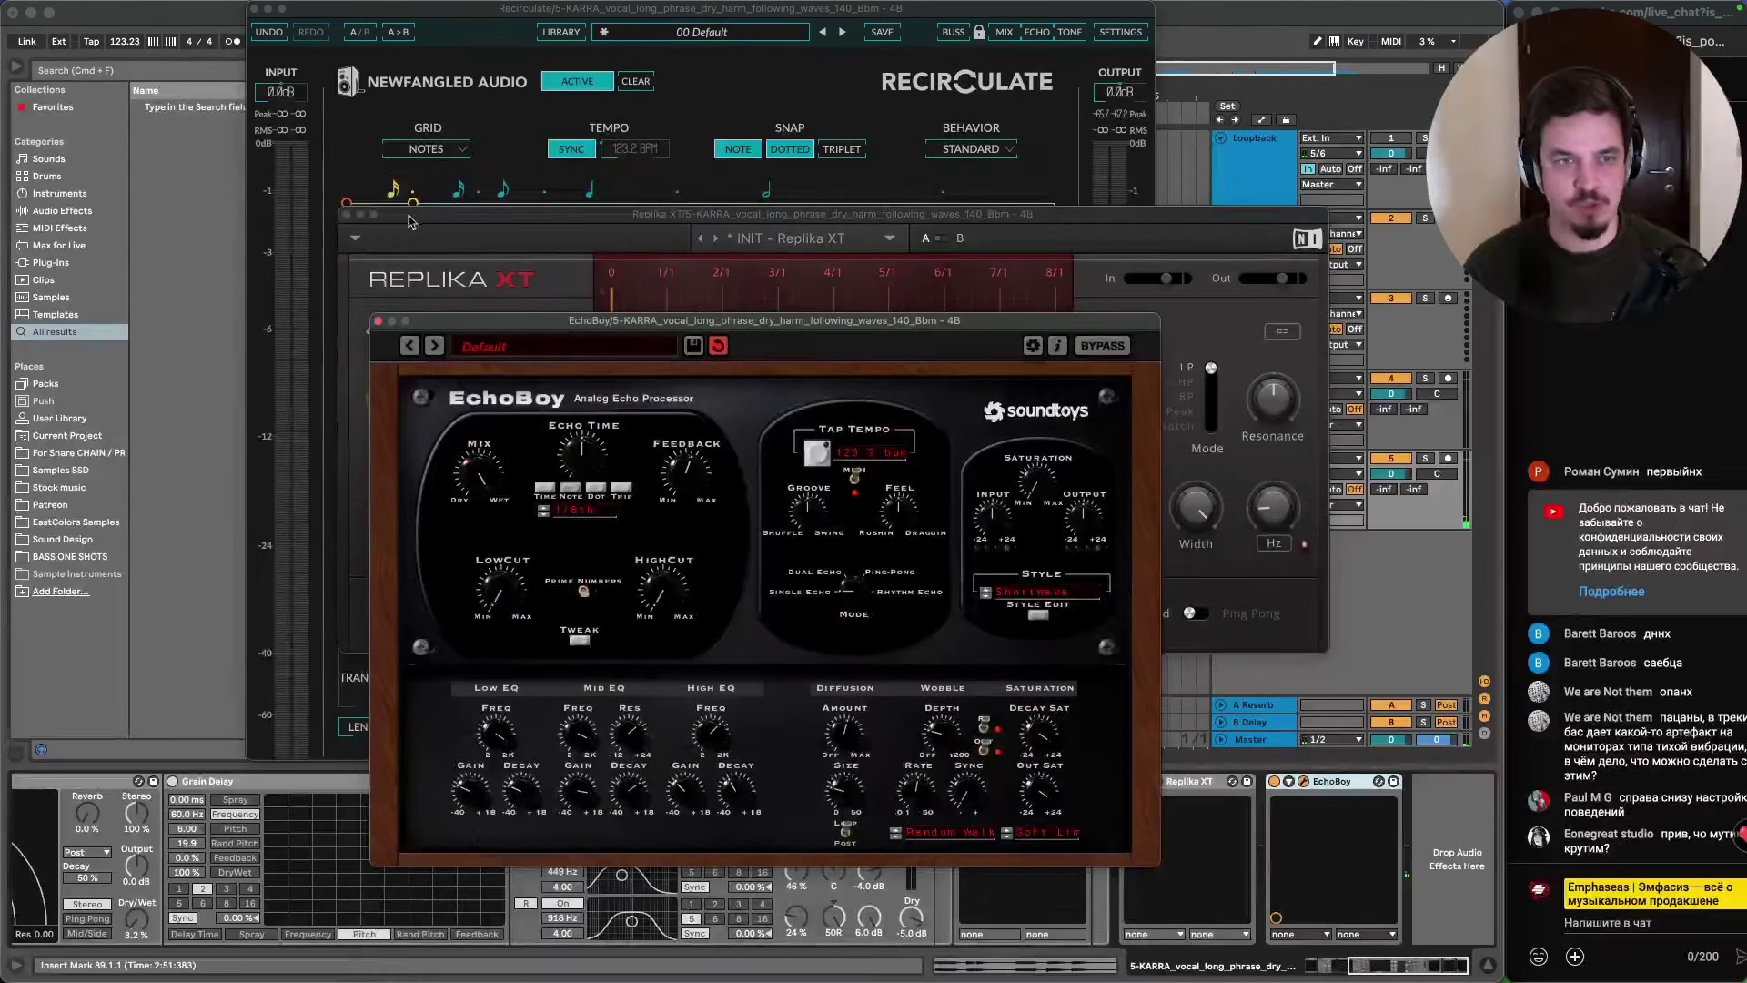
left_click(347, 214)
left_click_drag(548, 322, 519, 753)
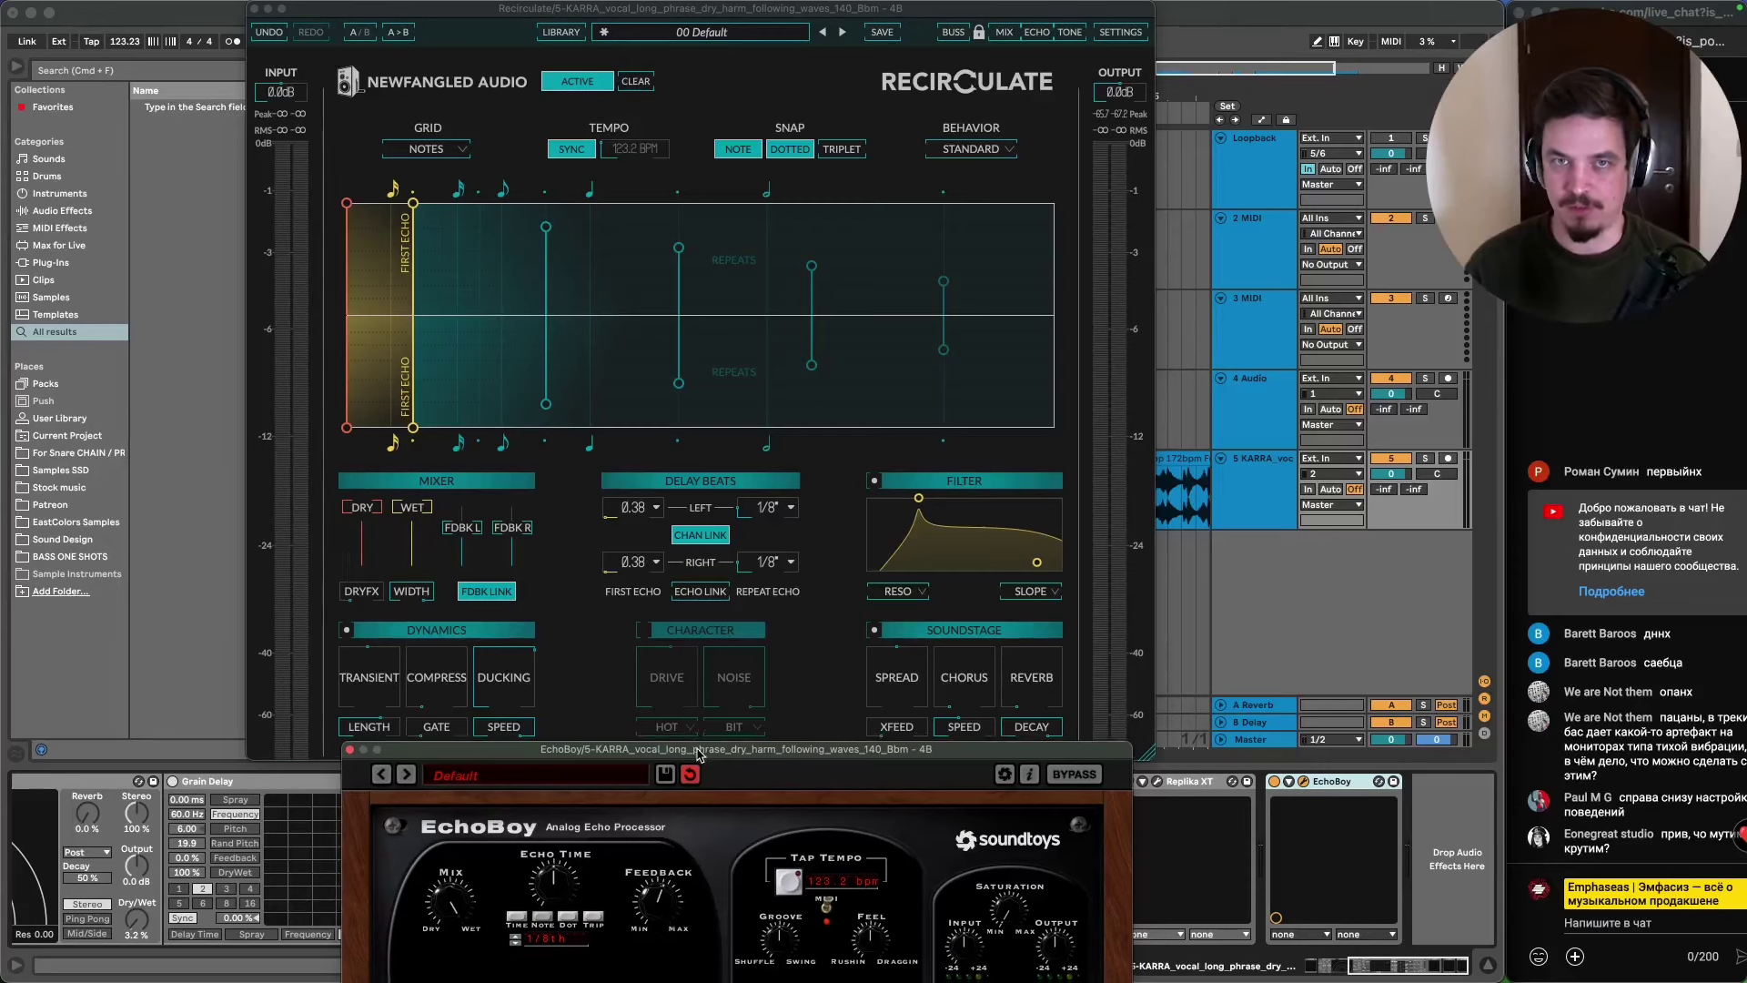
left_click_drag(691, 752, 714, 244)
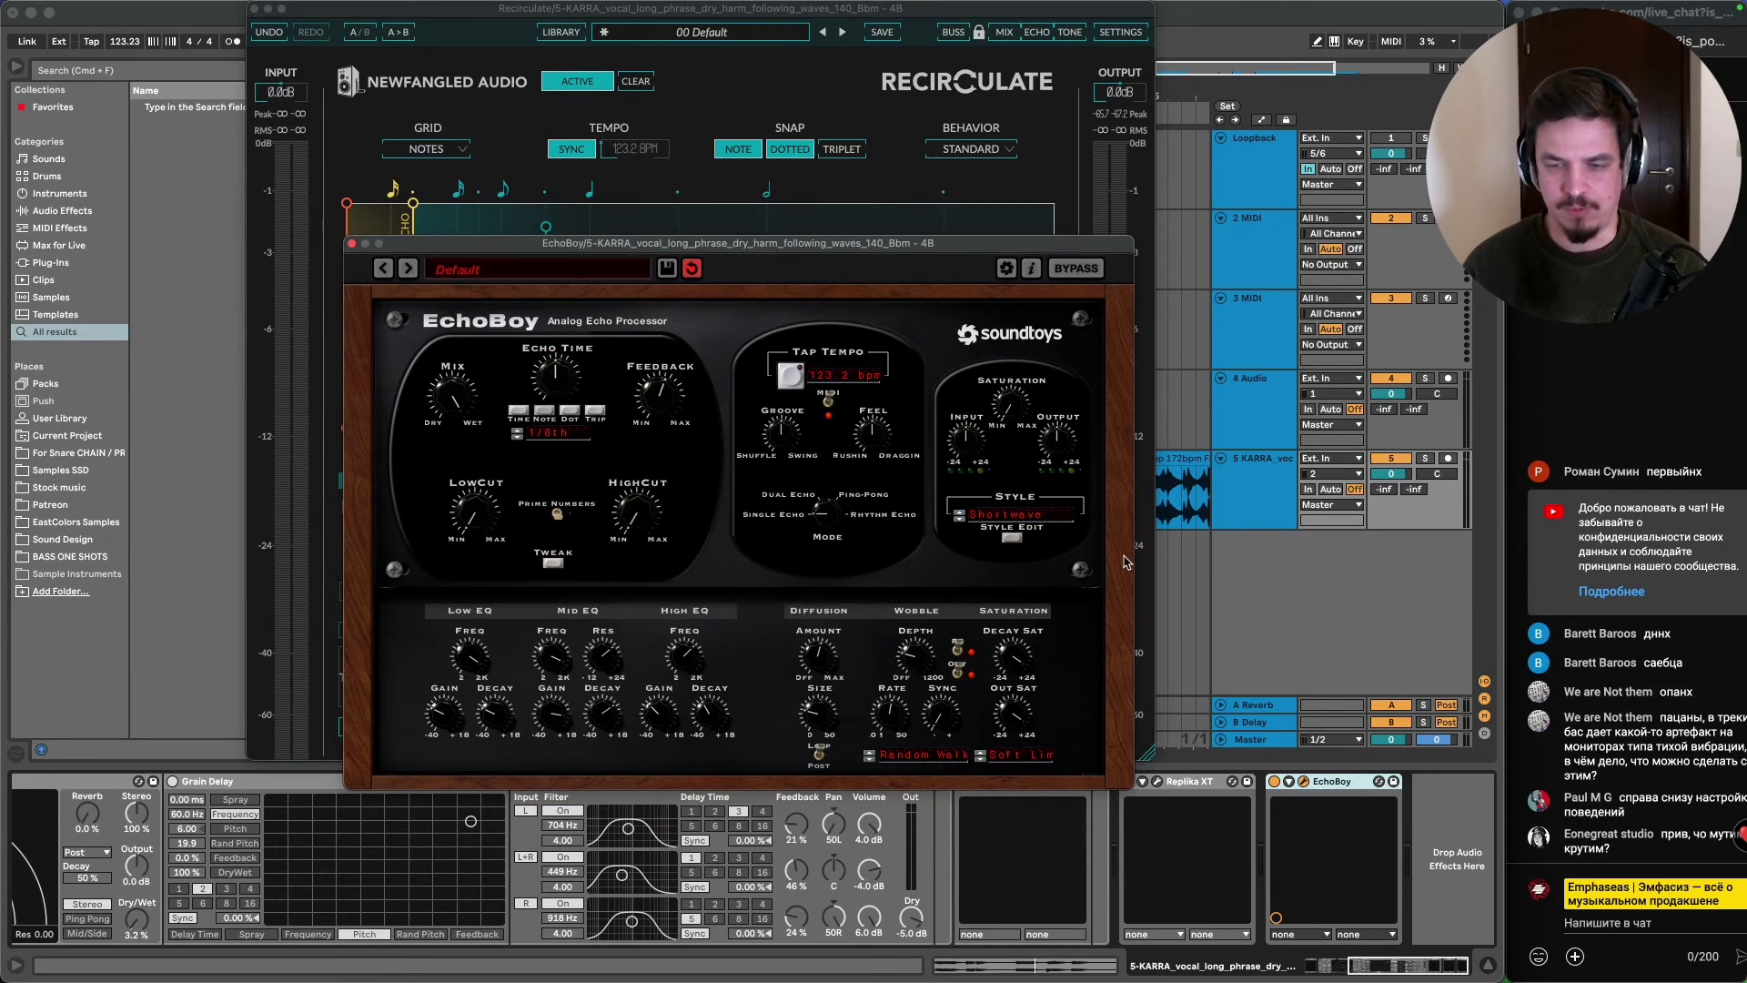
left_click(1296, 758)
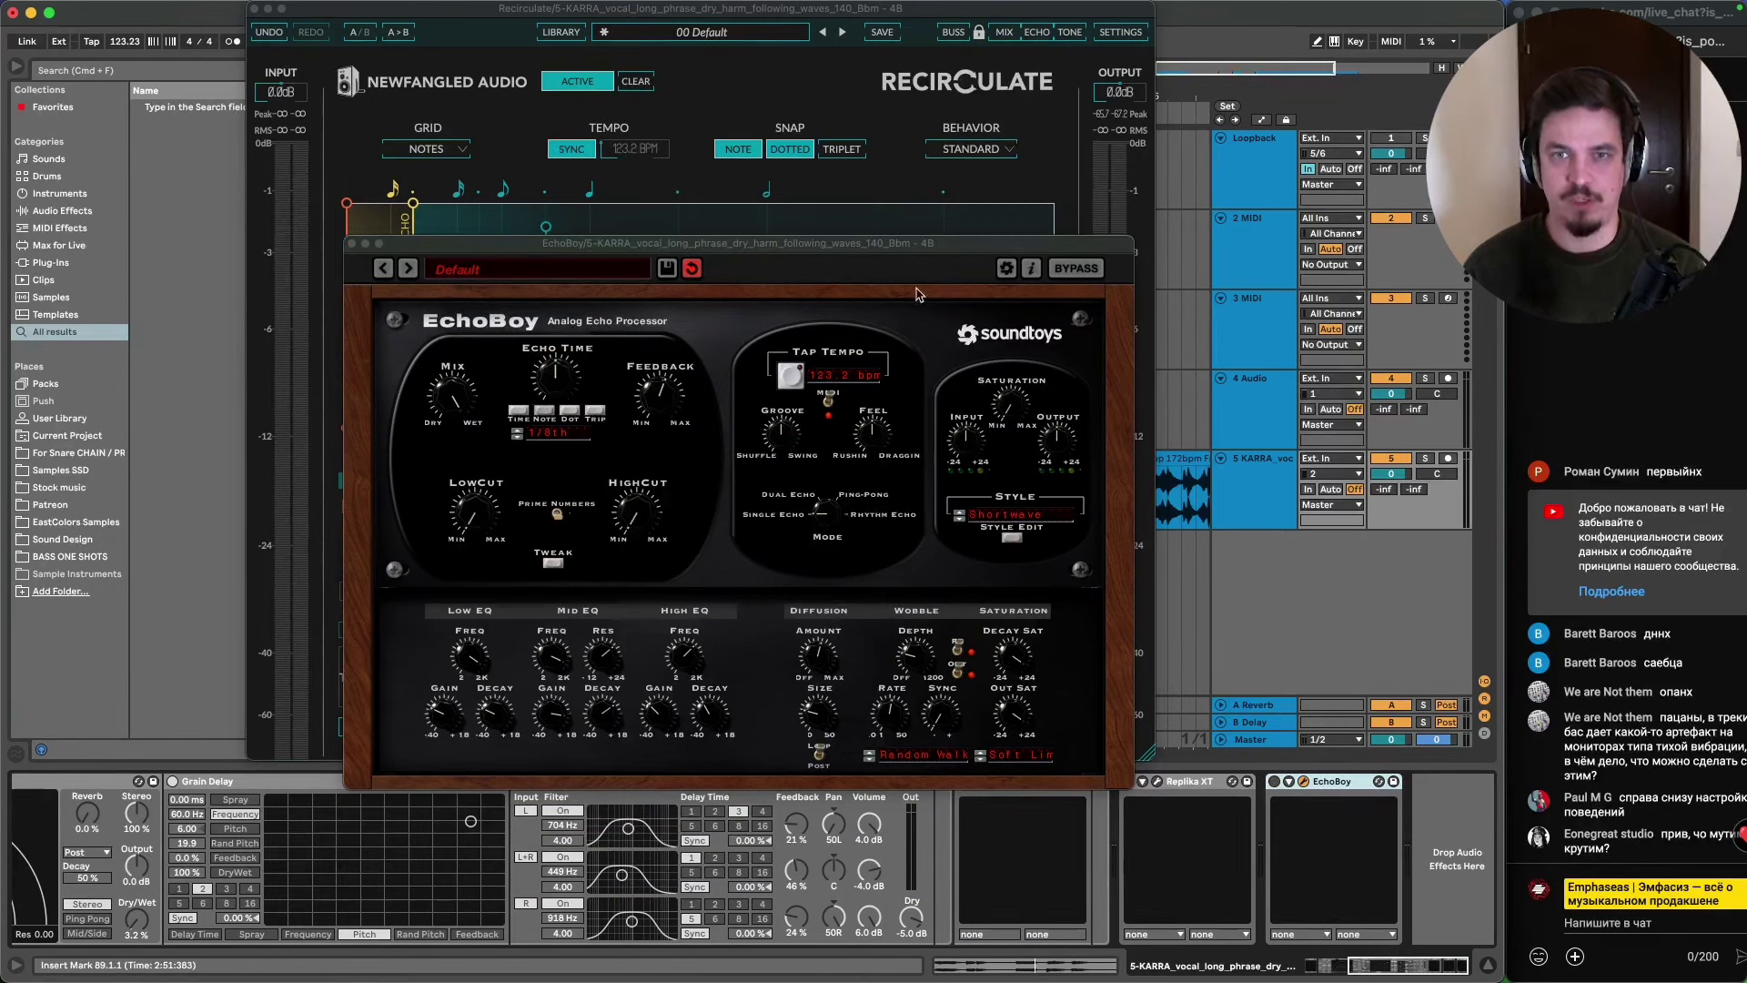
left_click_drag(935, 250, 945, 135)
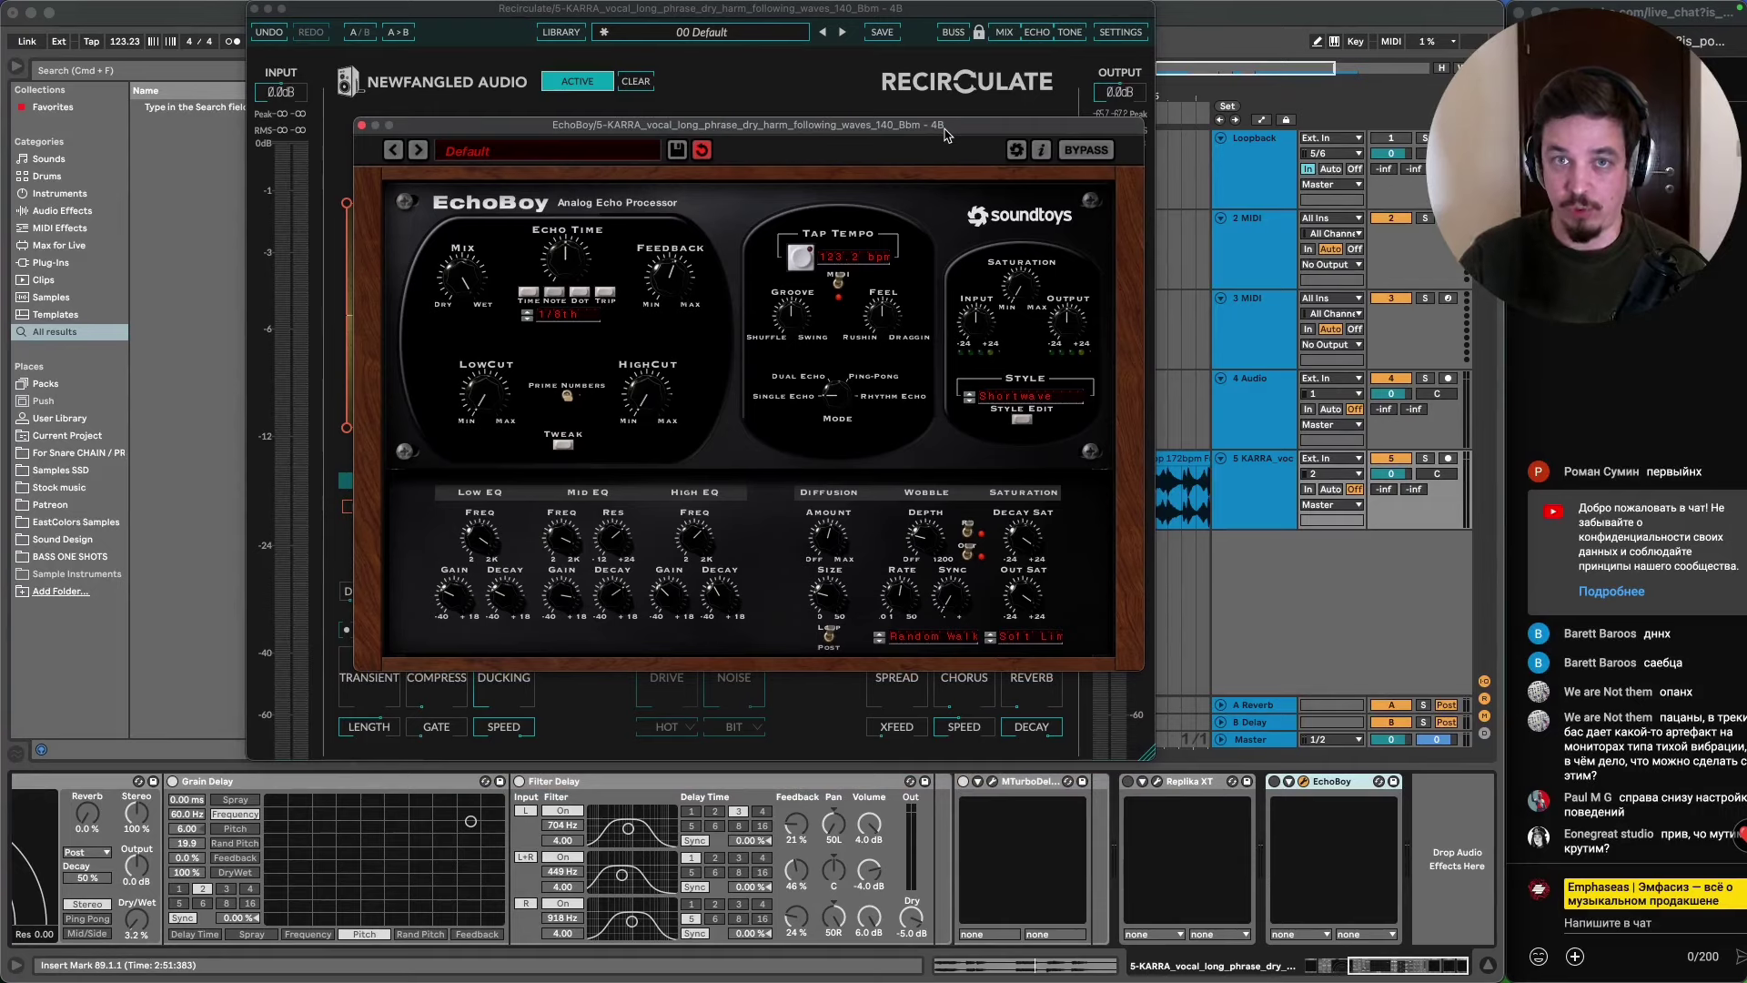
- Move MTurboDelay out of the rack to the end of the device chain and open its interface above the chain
left_click(1038, 784)
left_click_drag(1038, 785, 1322, 791)
left_click(1312, 782)
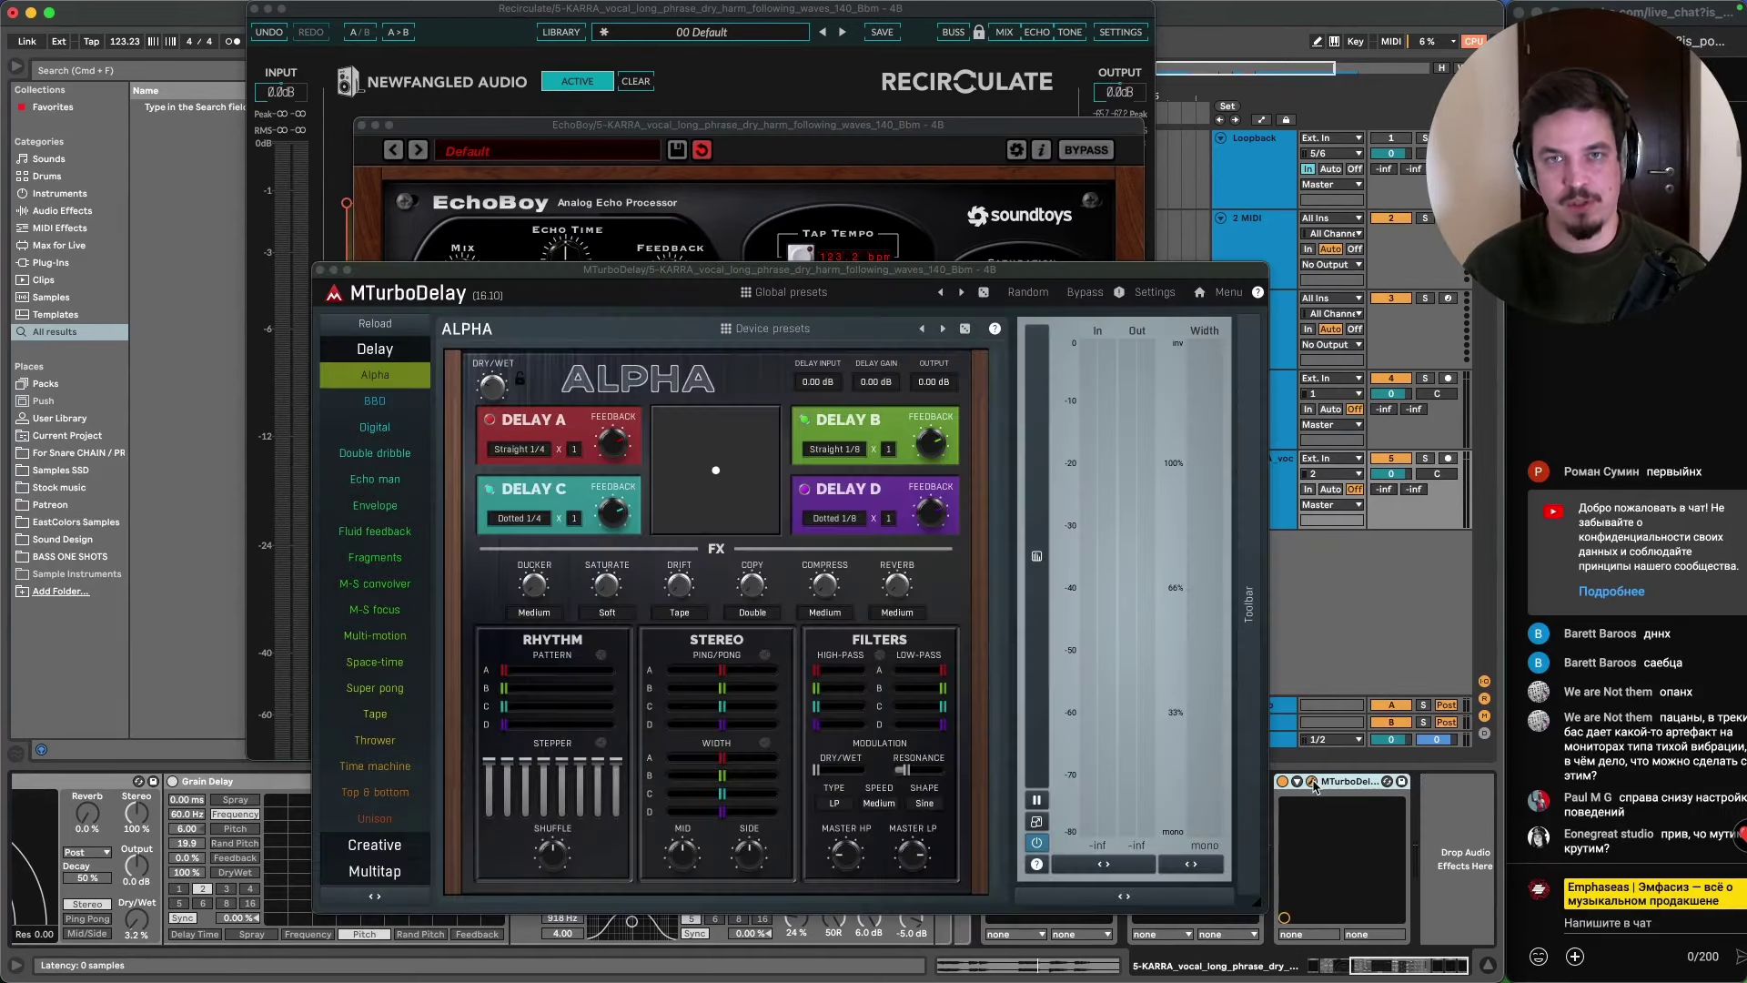
left_click_drag(821, 270, 861, 161)
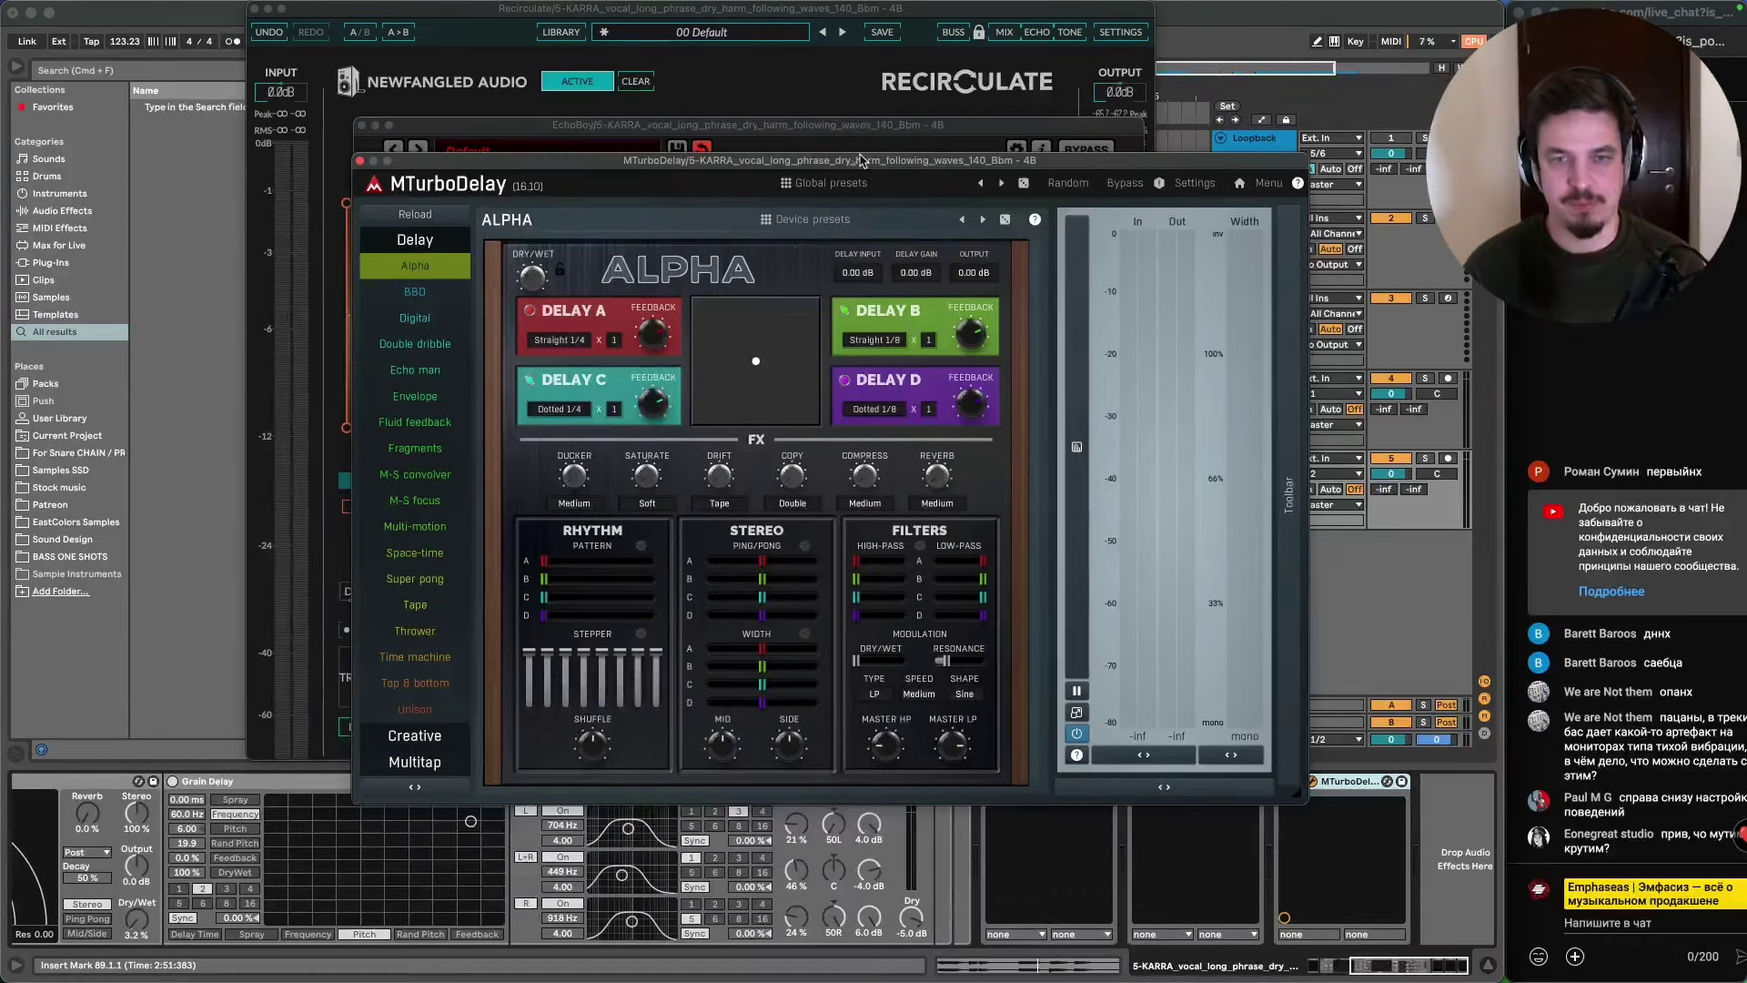
- Browse MTurboDelay's Delay devices, including Digital, Envelope, Fluid feedback and Echo man
left_click(425, 292)
left_click(431, 318)
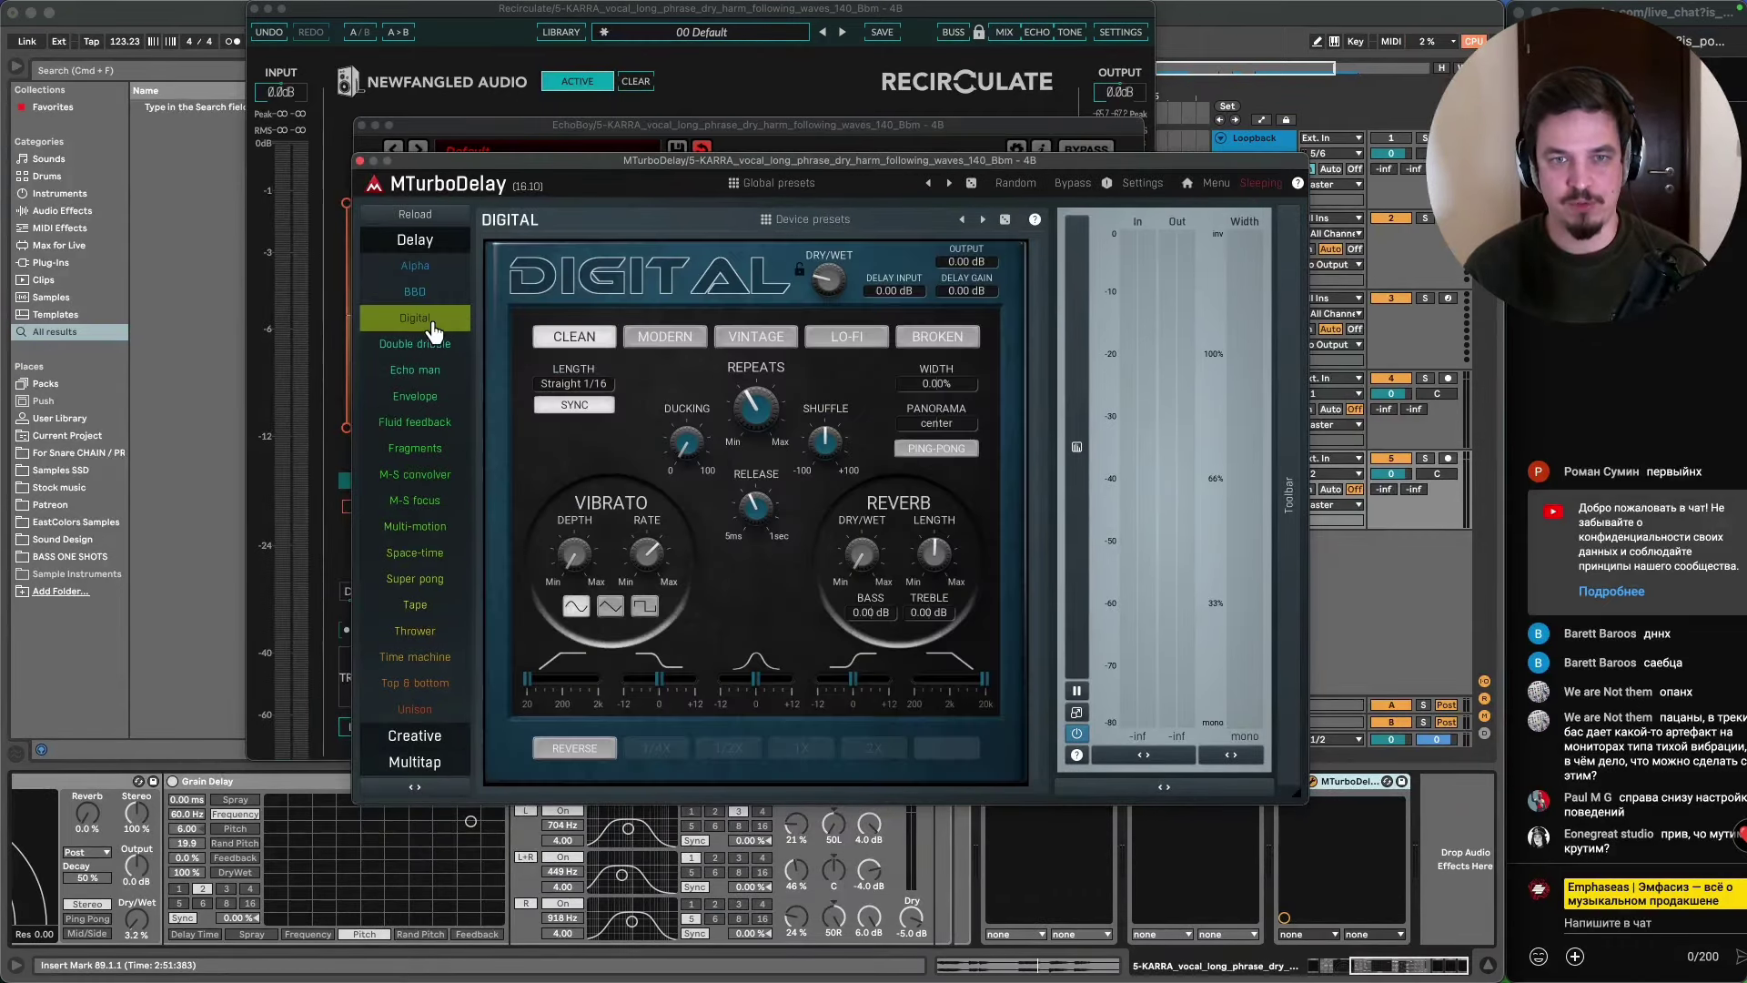
left_click(430, 345)
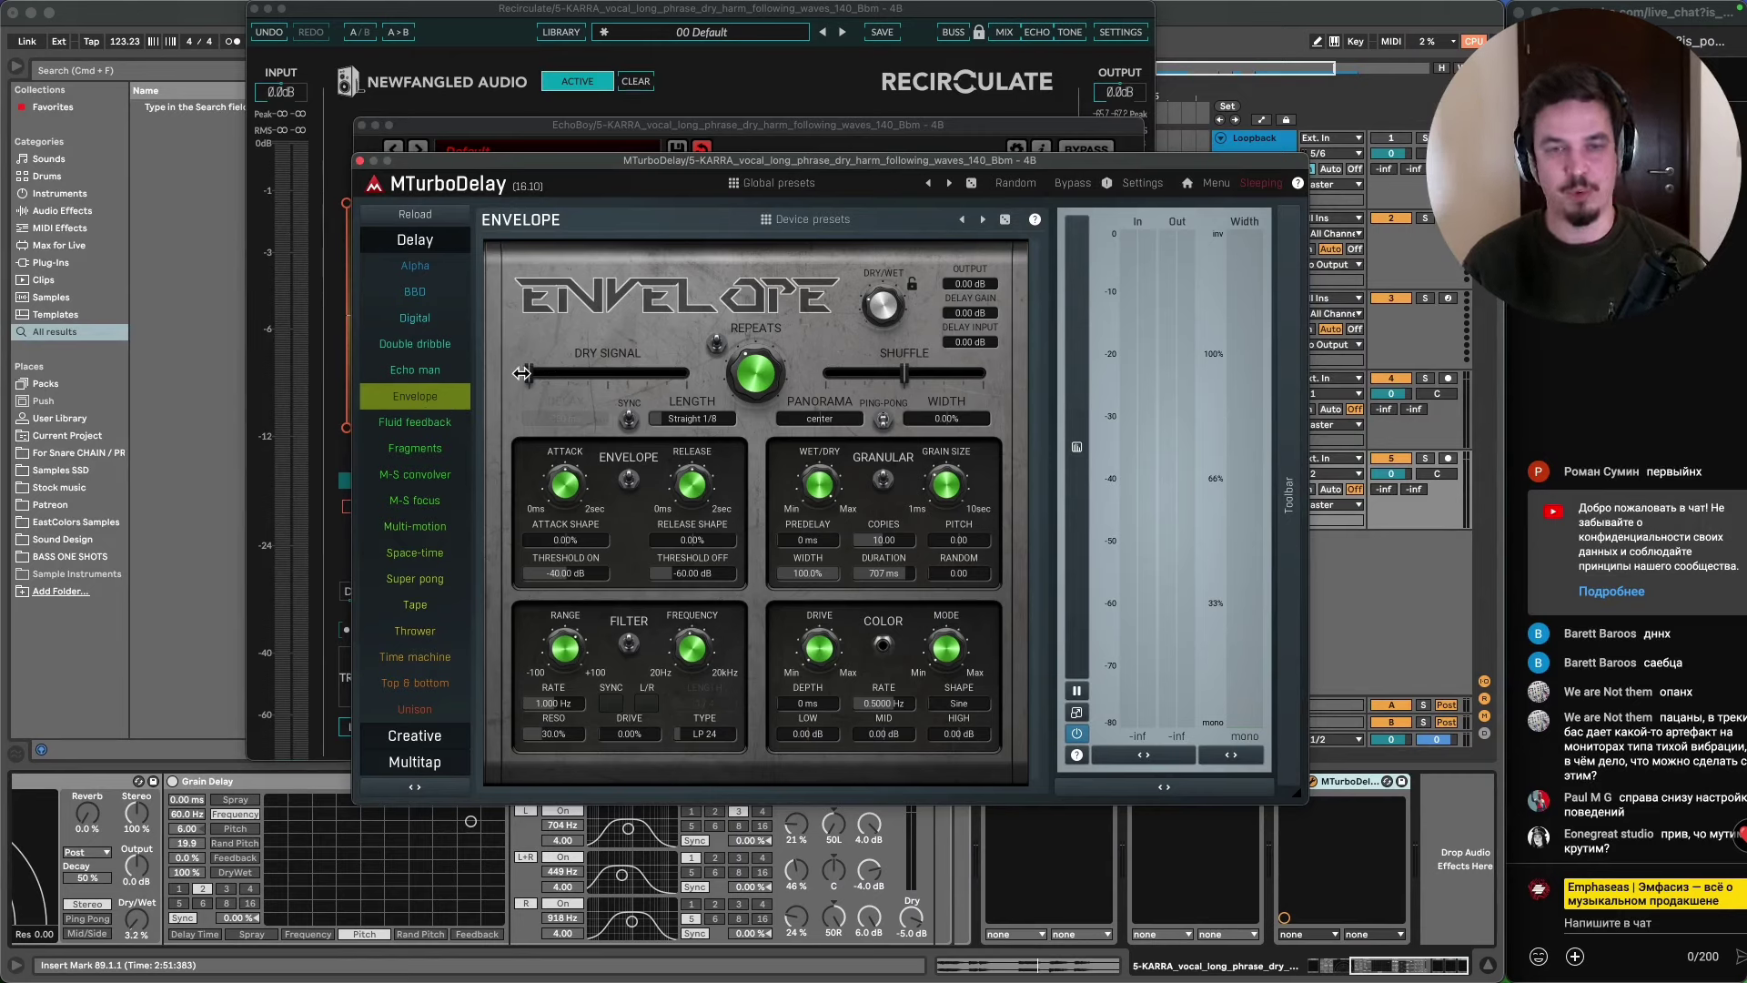
left_click(415, 424)
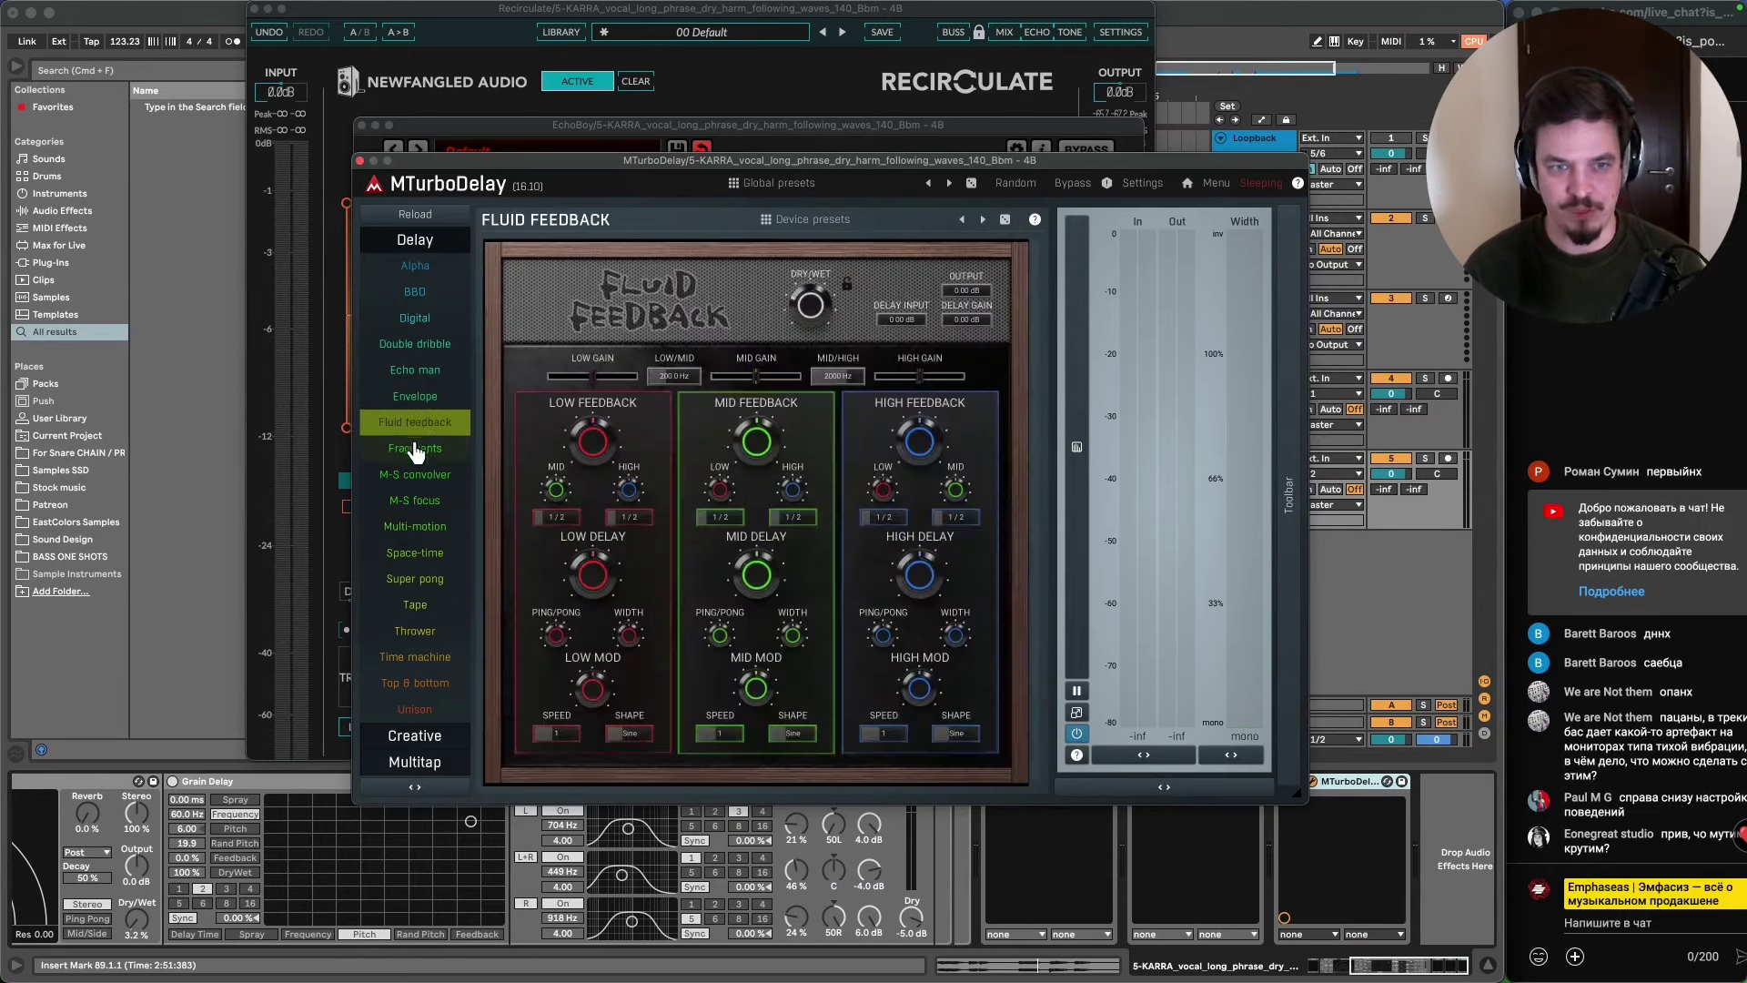
left_click(421, 372)
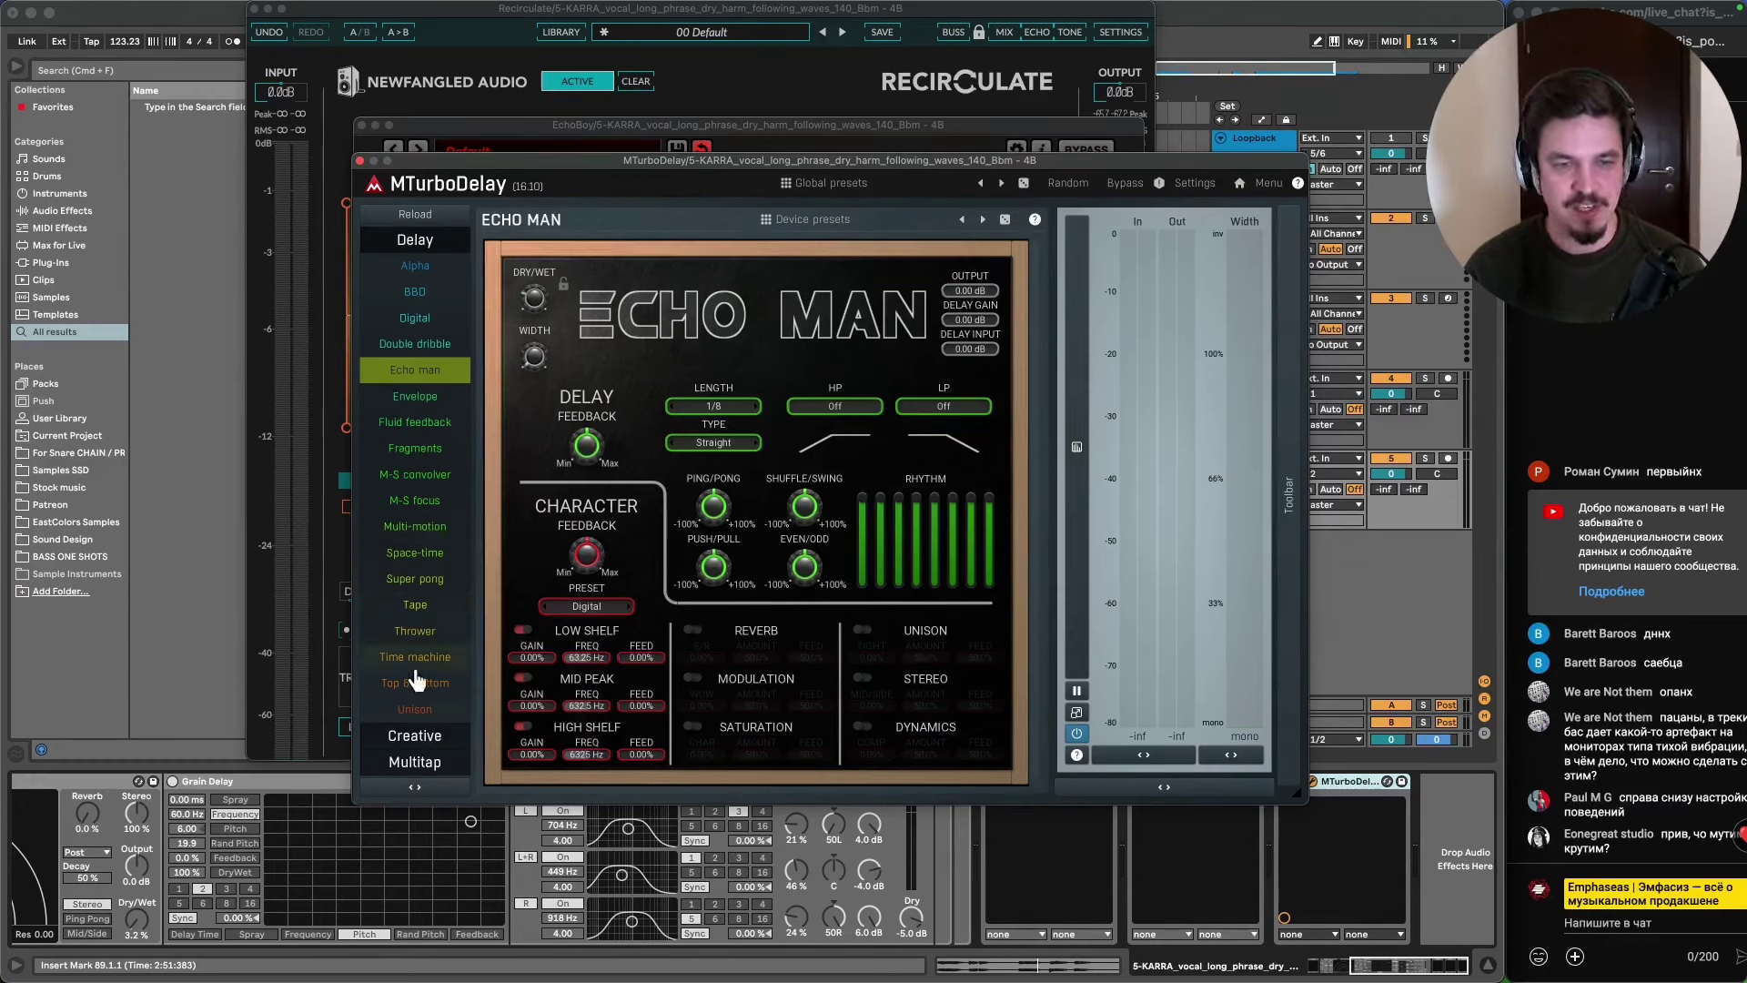
- Audition MTurboDelay's Creative devices Alien voices and Chimes, then load Dirt texture and raise its Mix toward Reverb
left_click(412, 734)
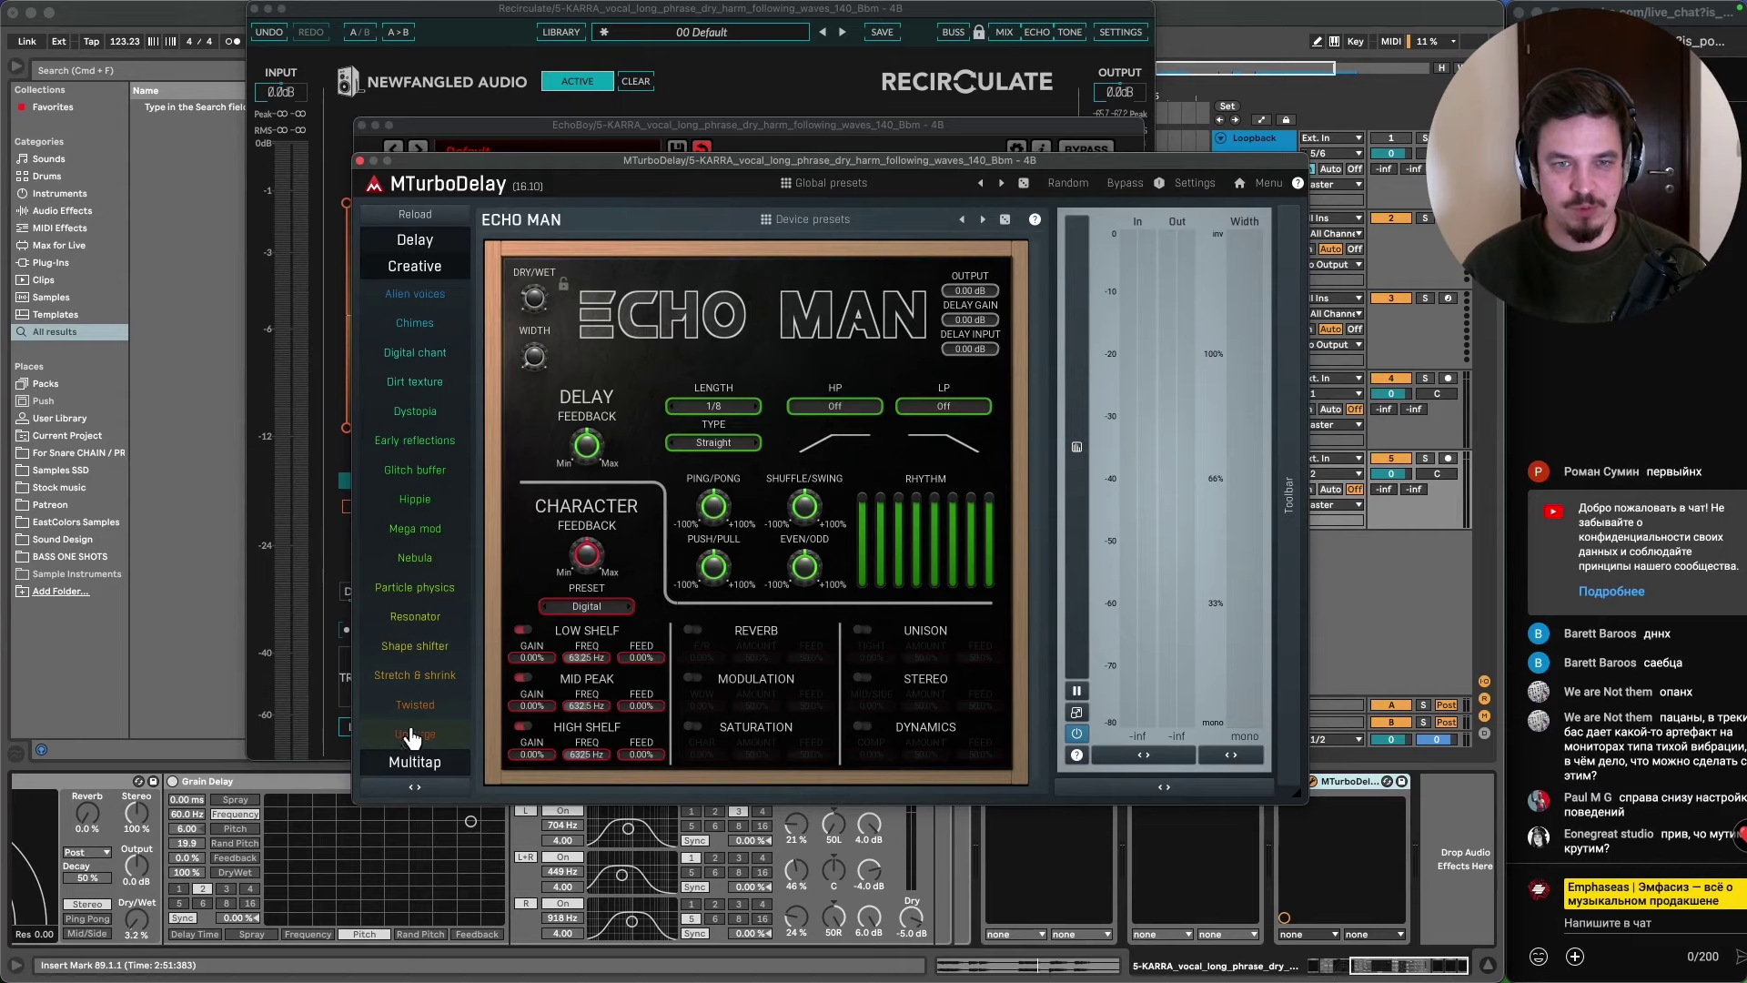
left_click(422, 299)
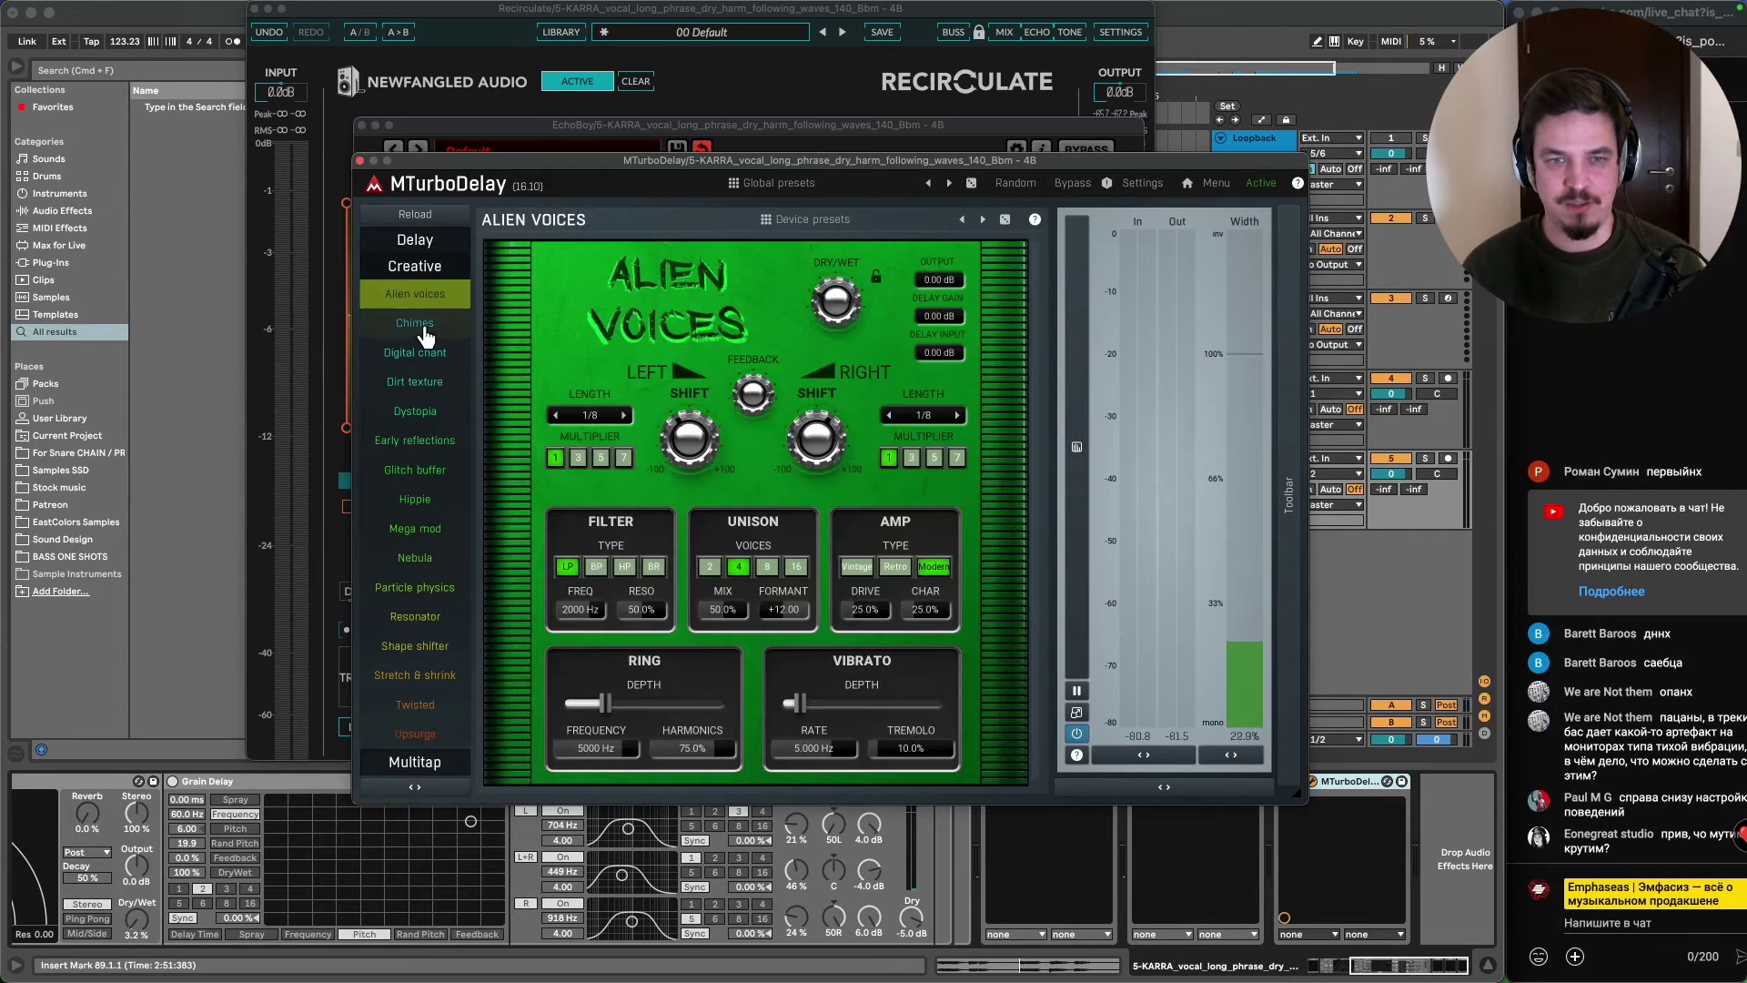
left_click(421, 328)
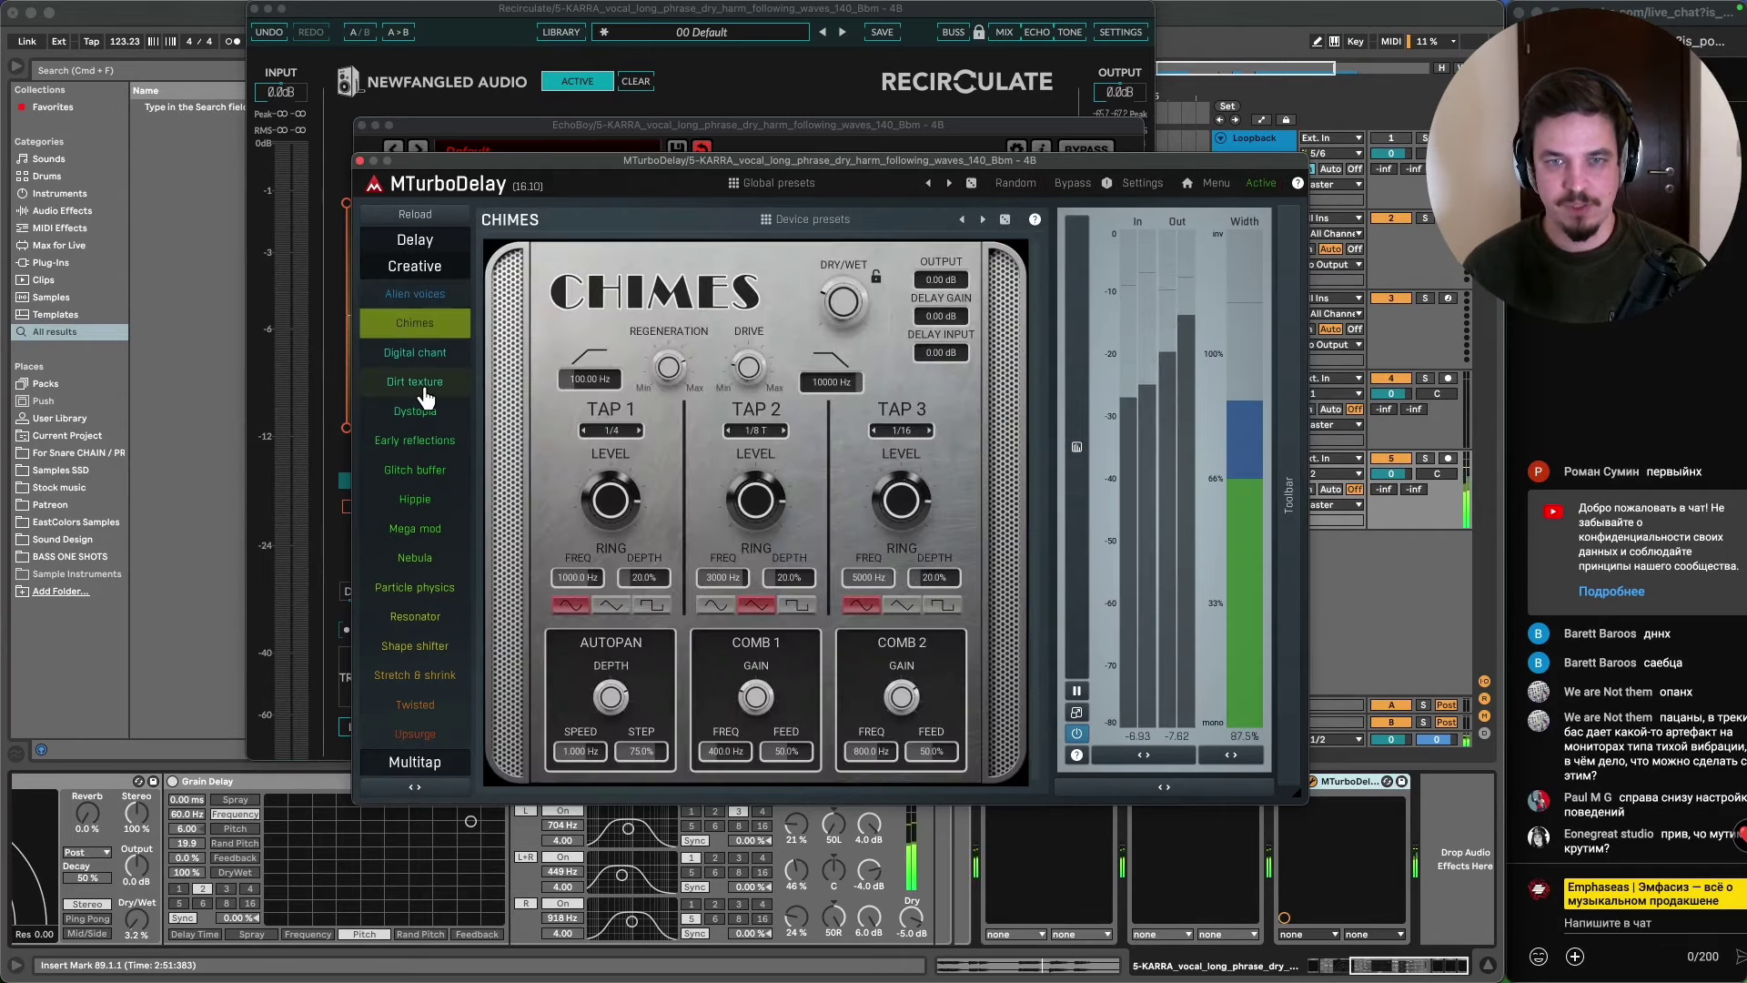
left_click(423, 383)
left_click_drag(743, 390, 742, 328)
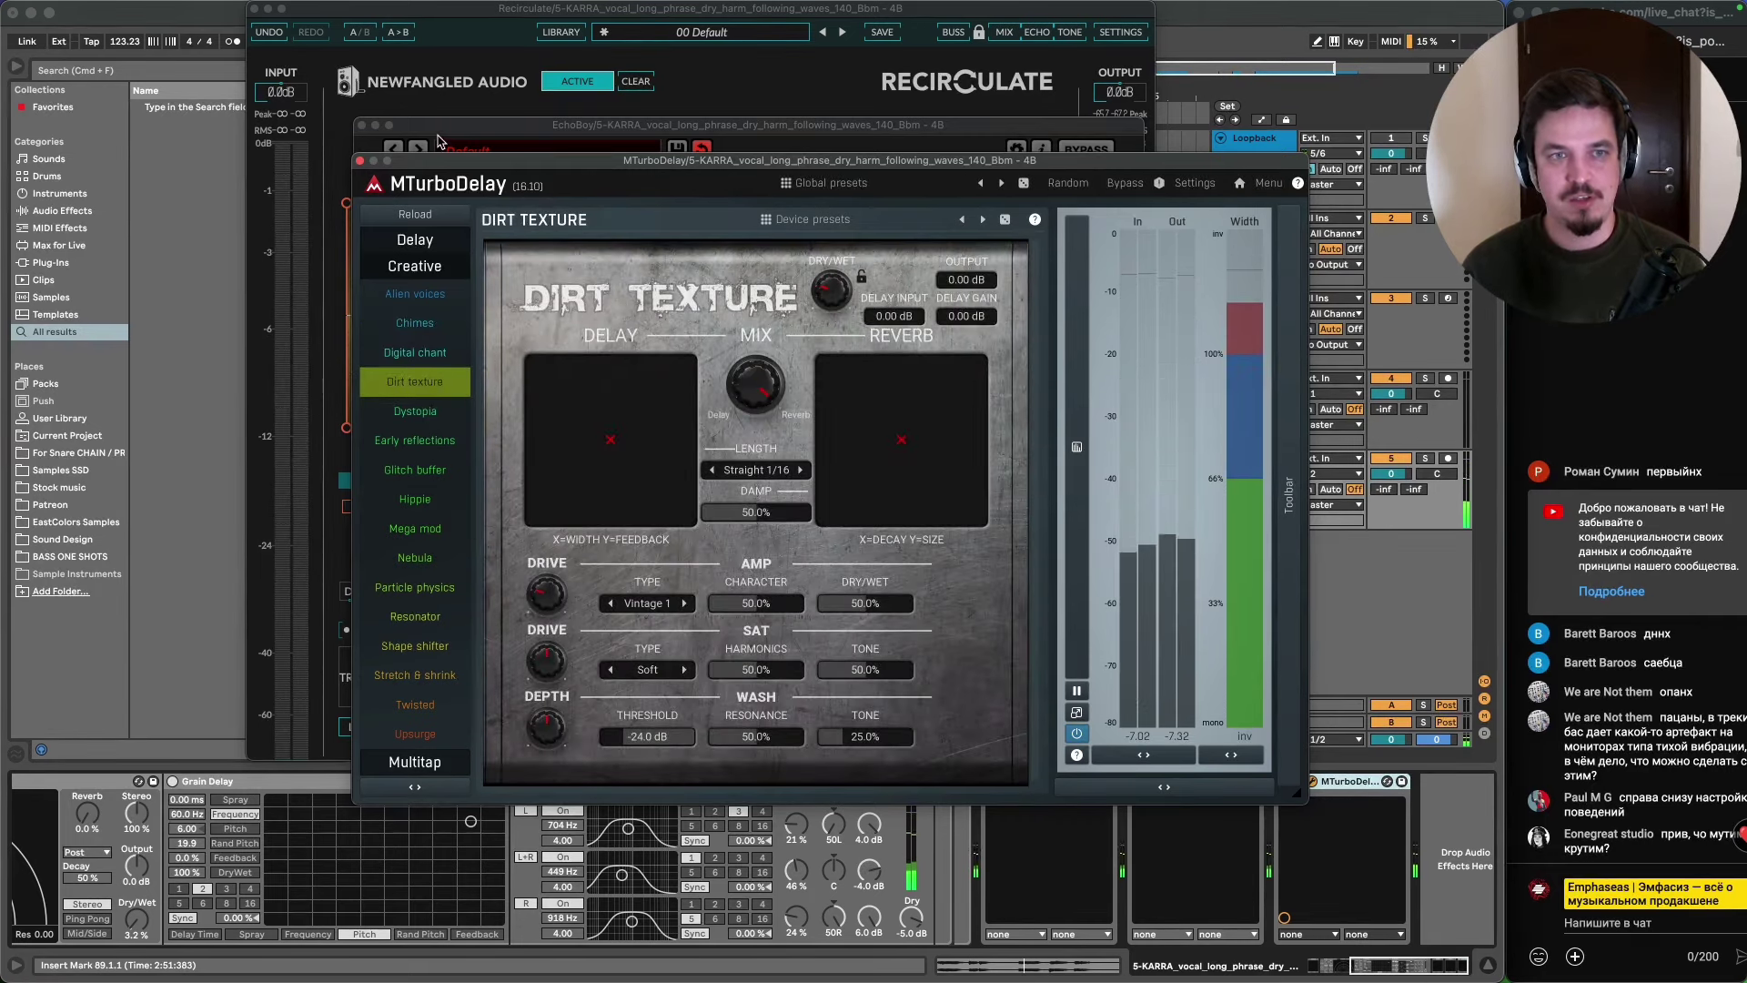
- Close the MTurboDelay and EchoBoy windows so that only Recirculate's interface stays open
left_click(360, 160)
left_click(364, 137)
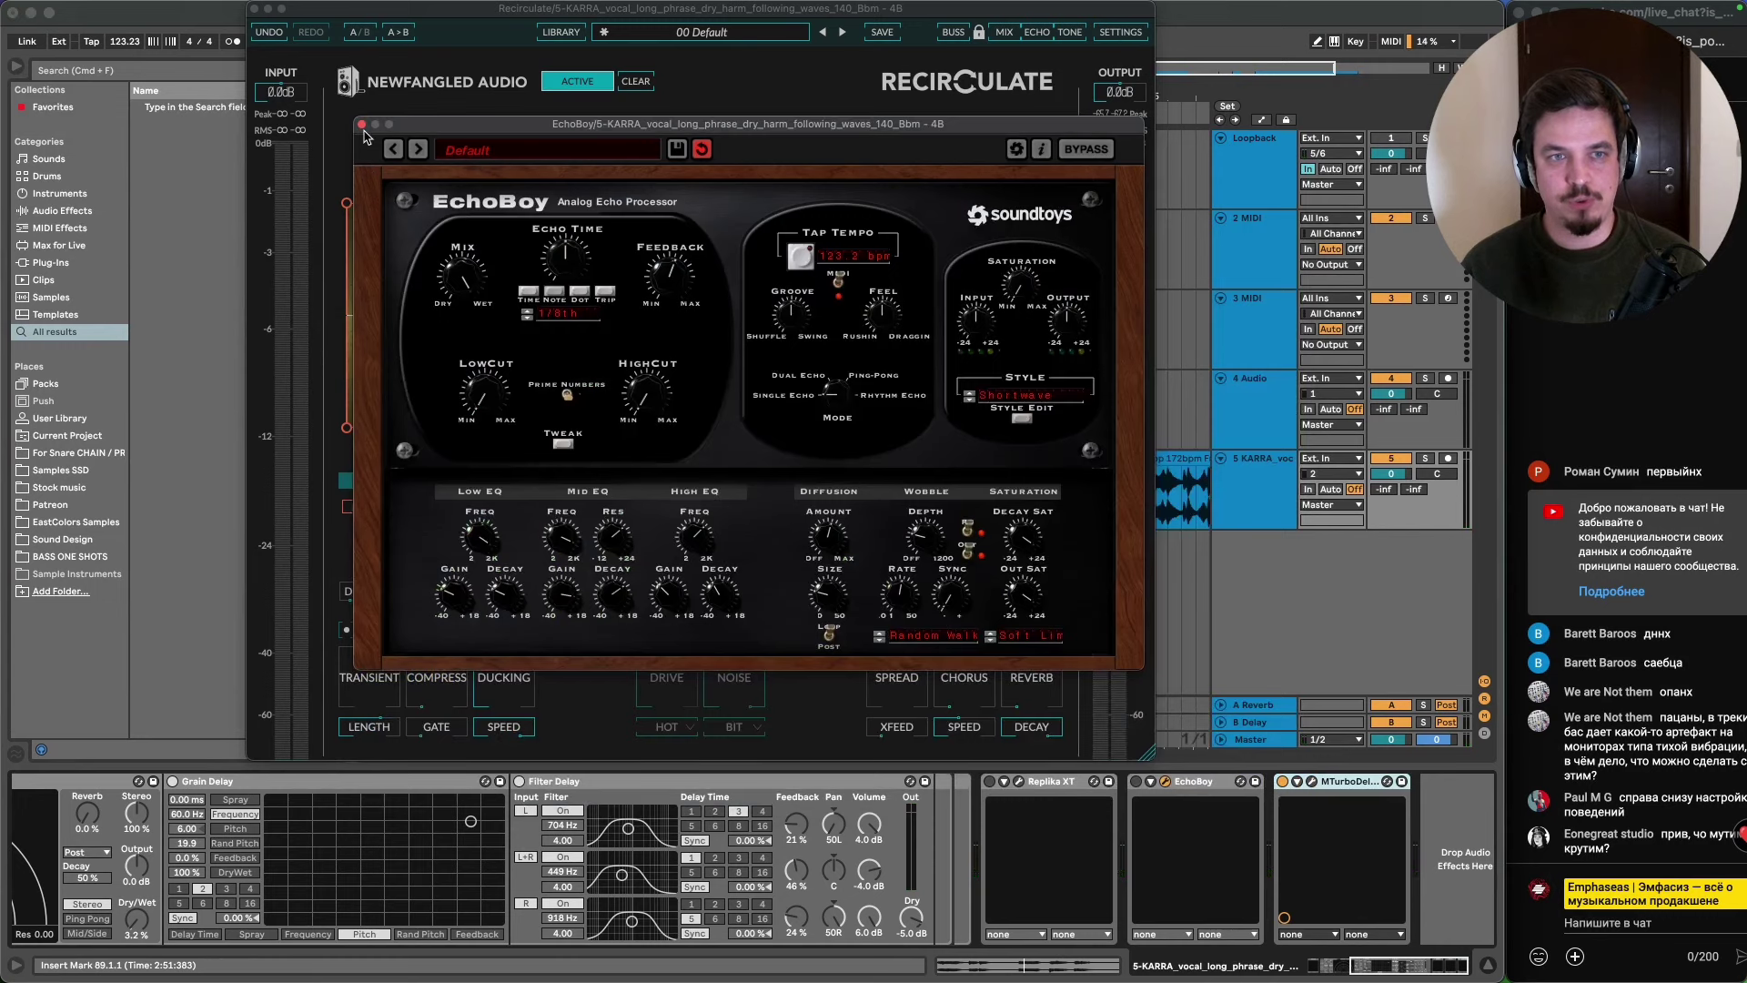
left_click(362, 125)
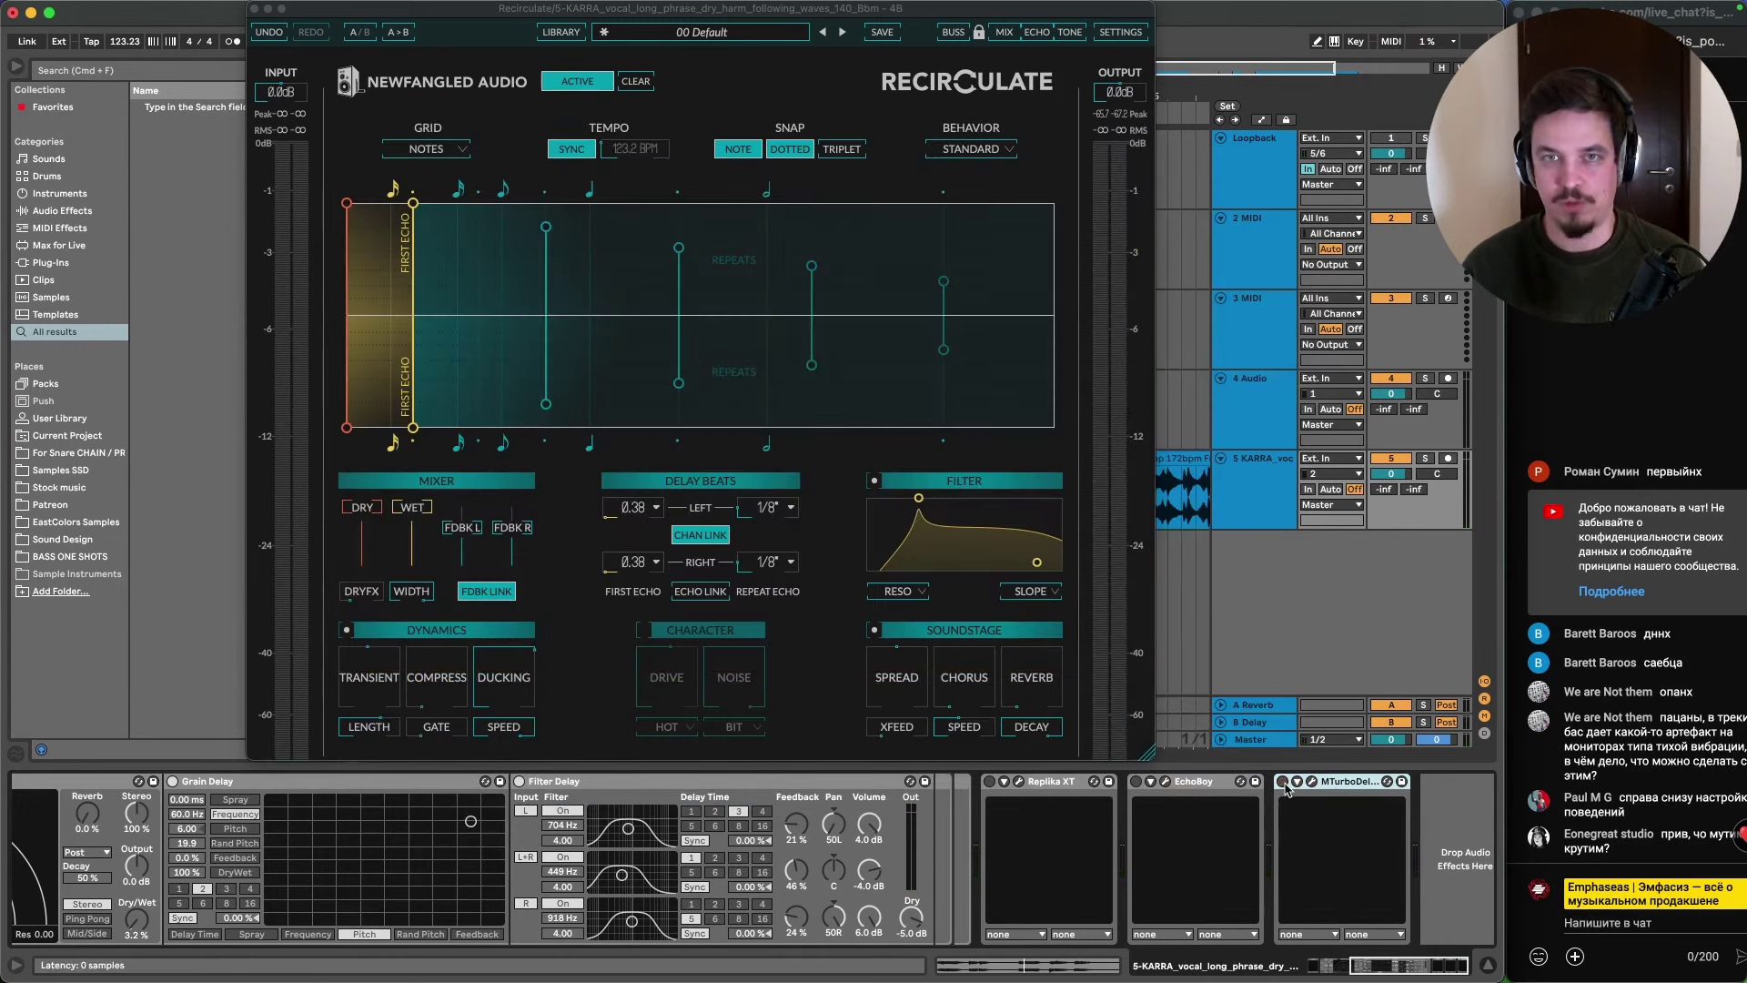
- Fold the Audio Effect Rack in the device chain and list the Newfangled Audio VST3 plug-ins in the browser
mouse_move(1424, 980)
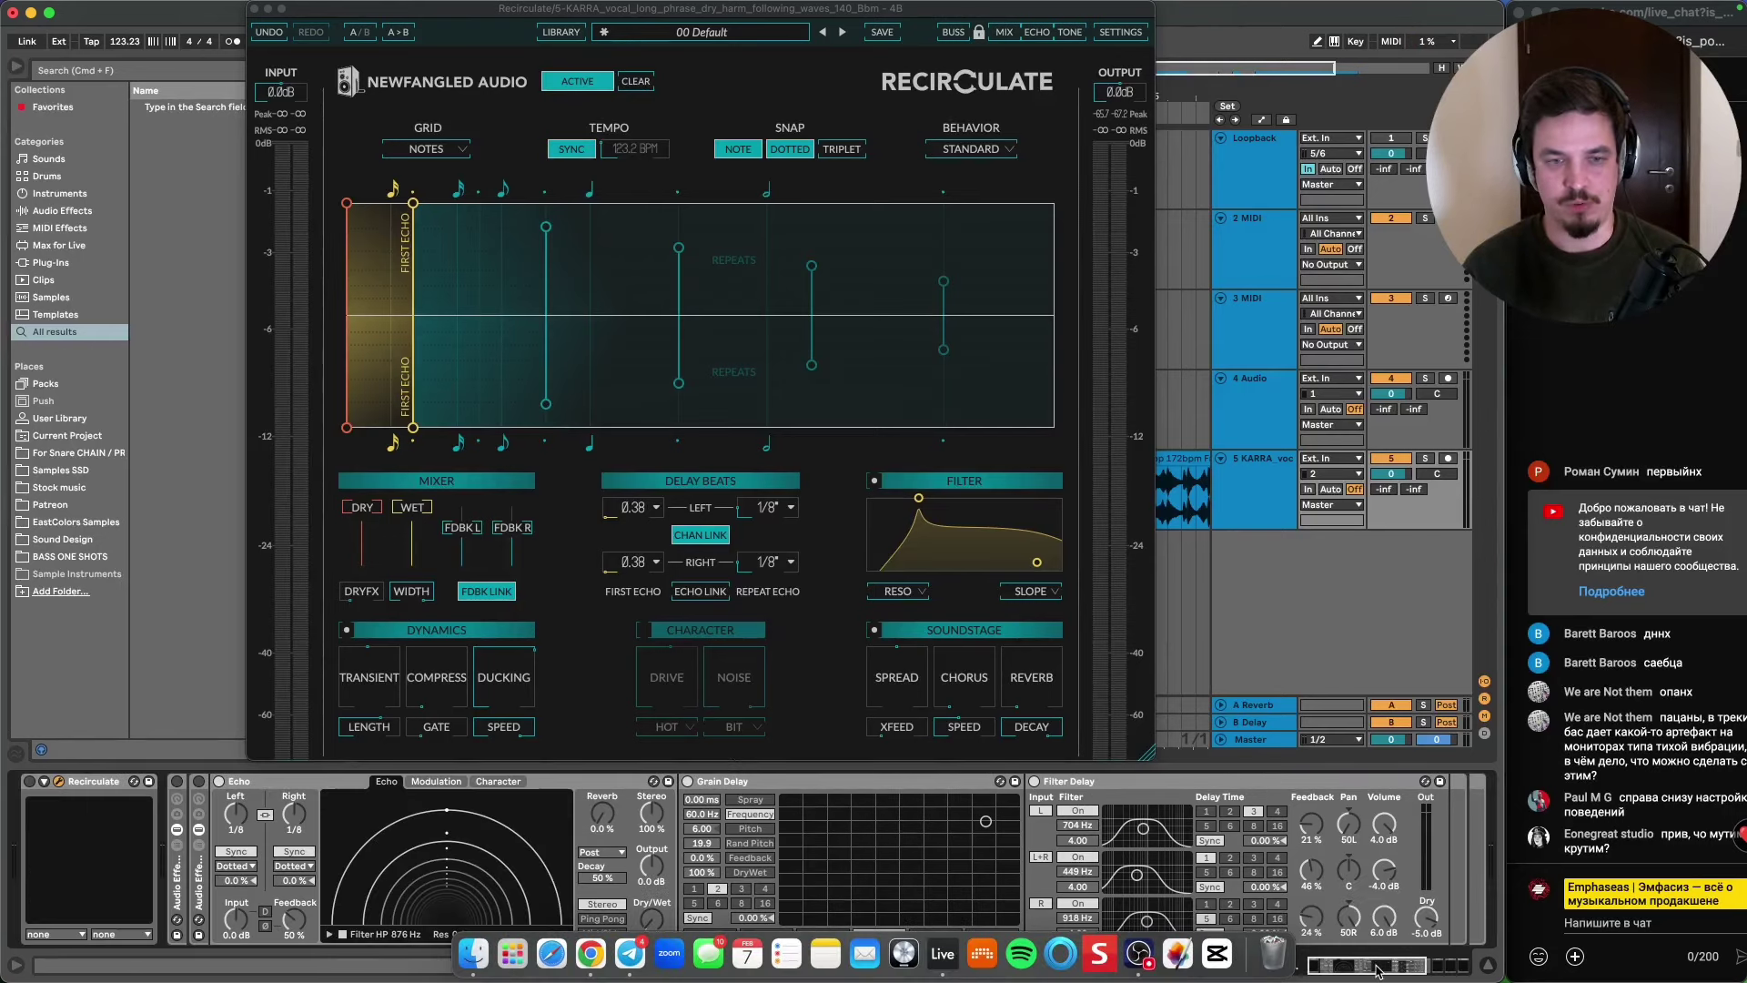
double_click(177, 897)
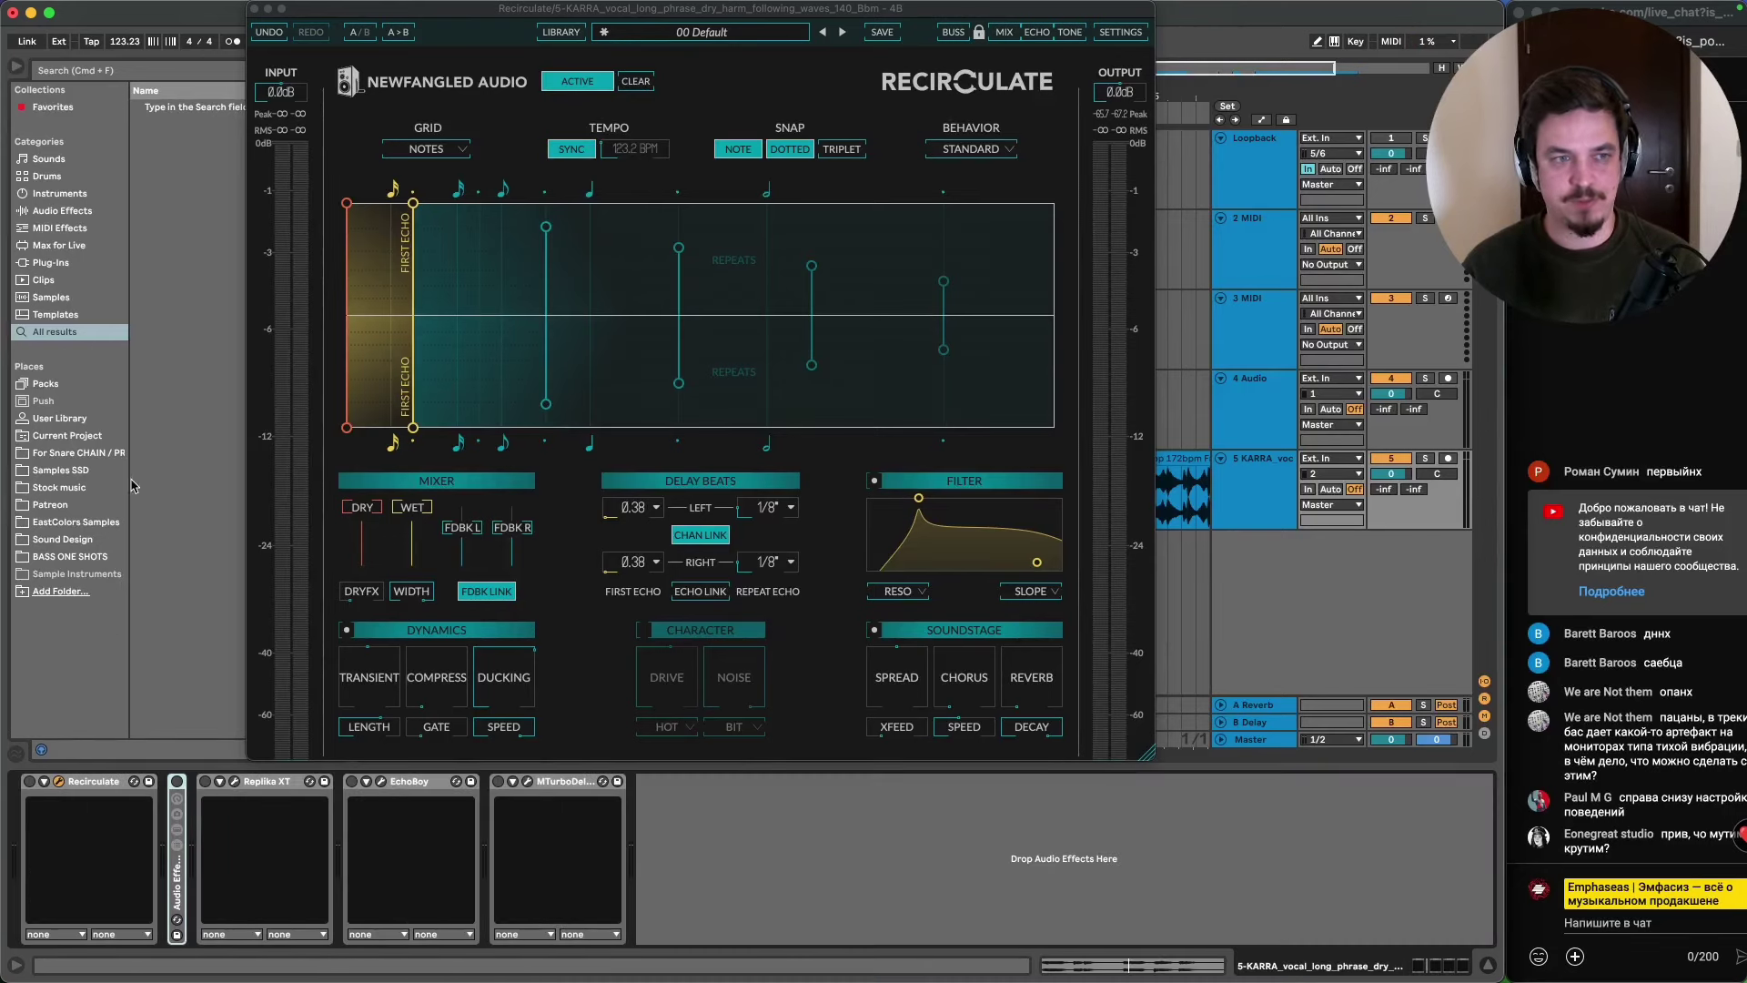
left_click(61, 263)
left_click_drag(356, 12, 520, 13)
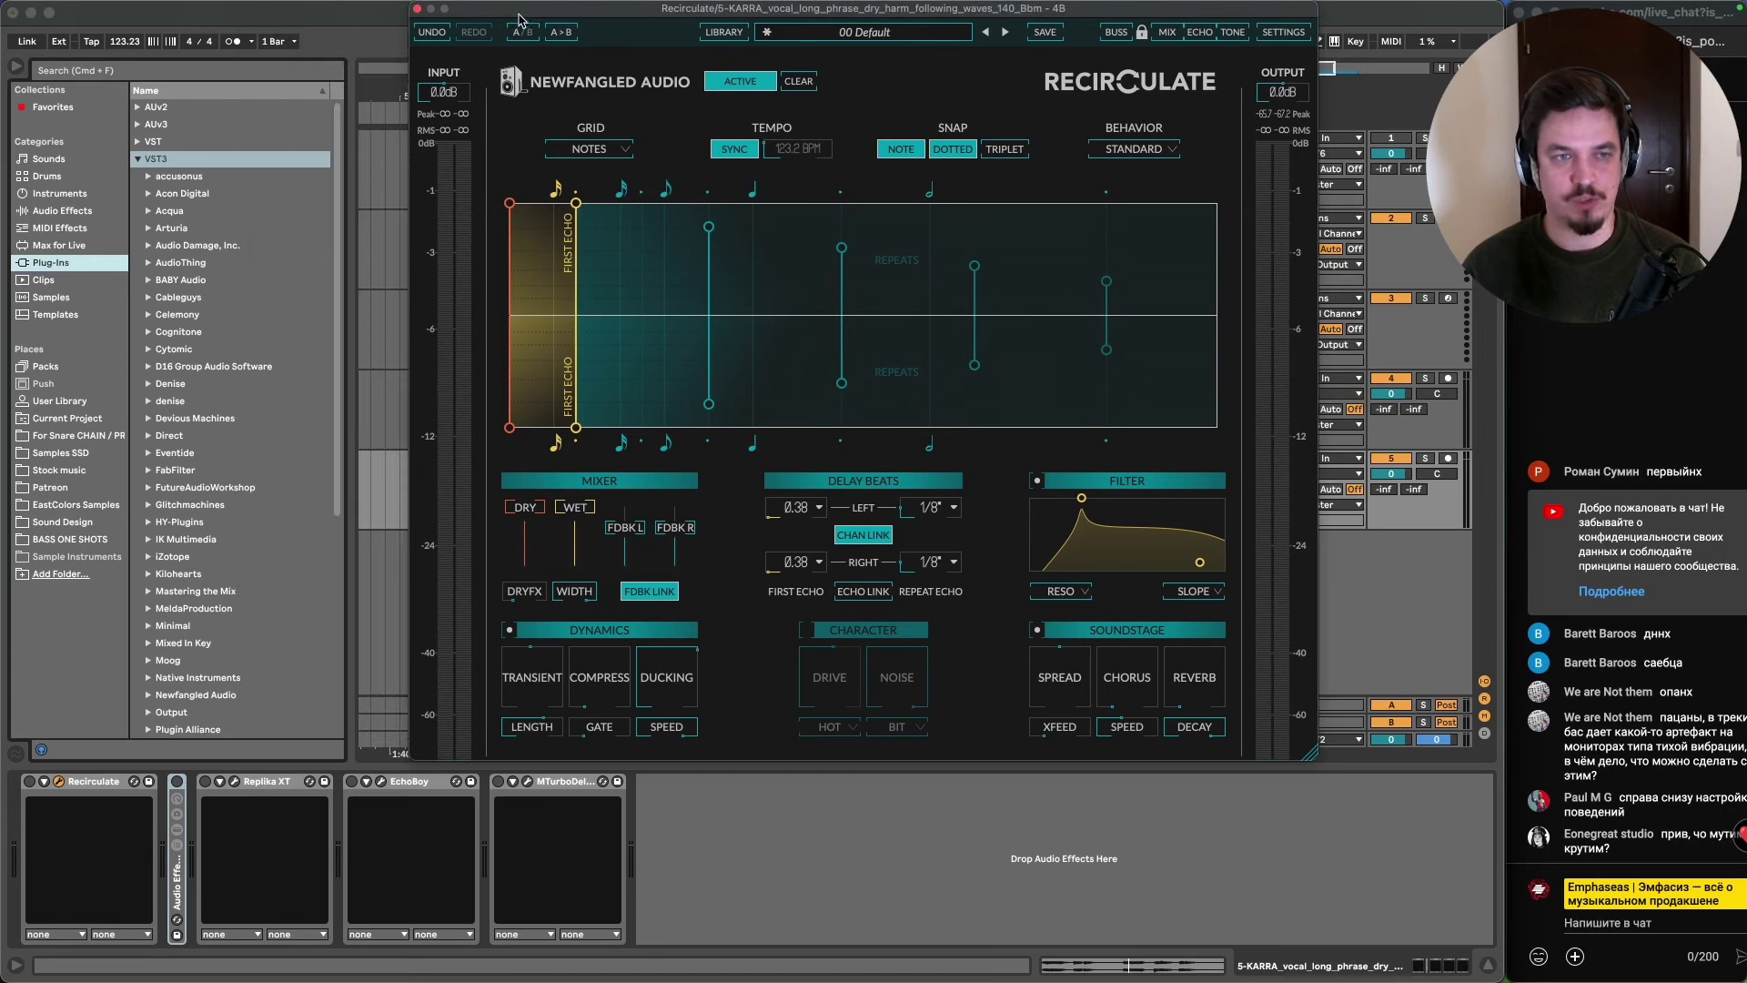
left_click(147, 696)
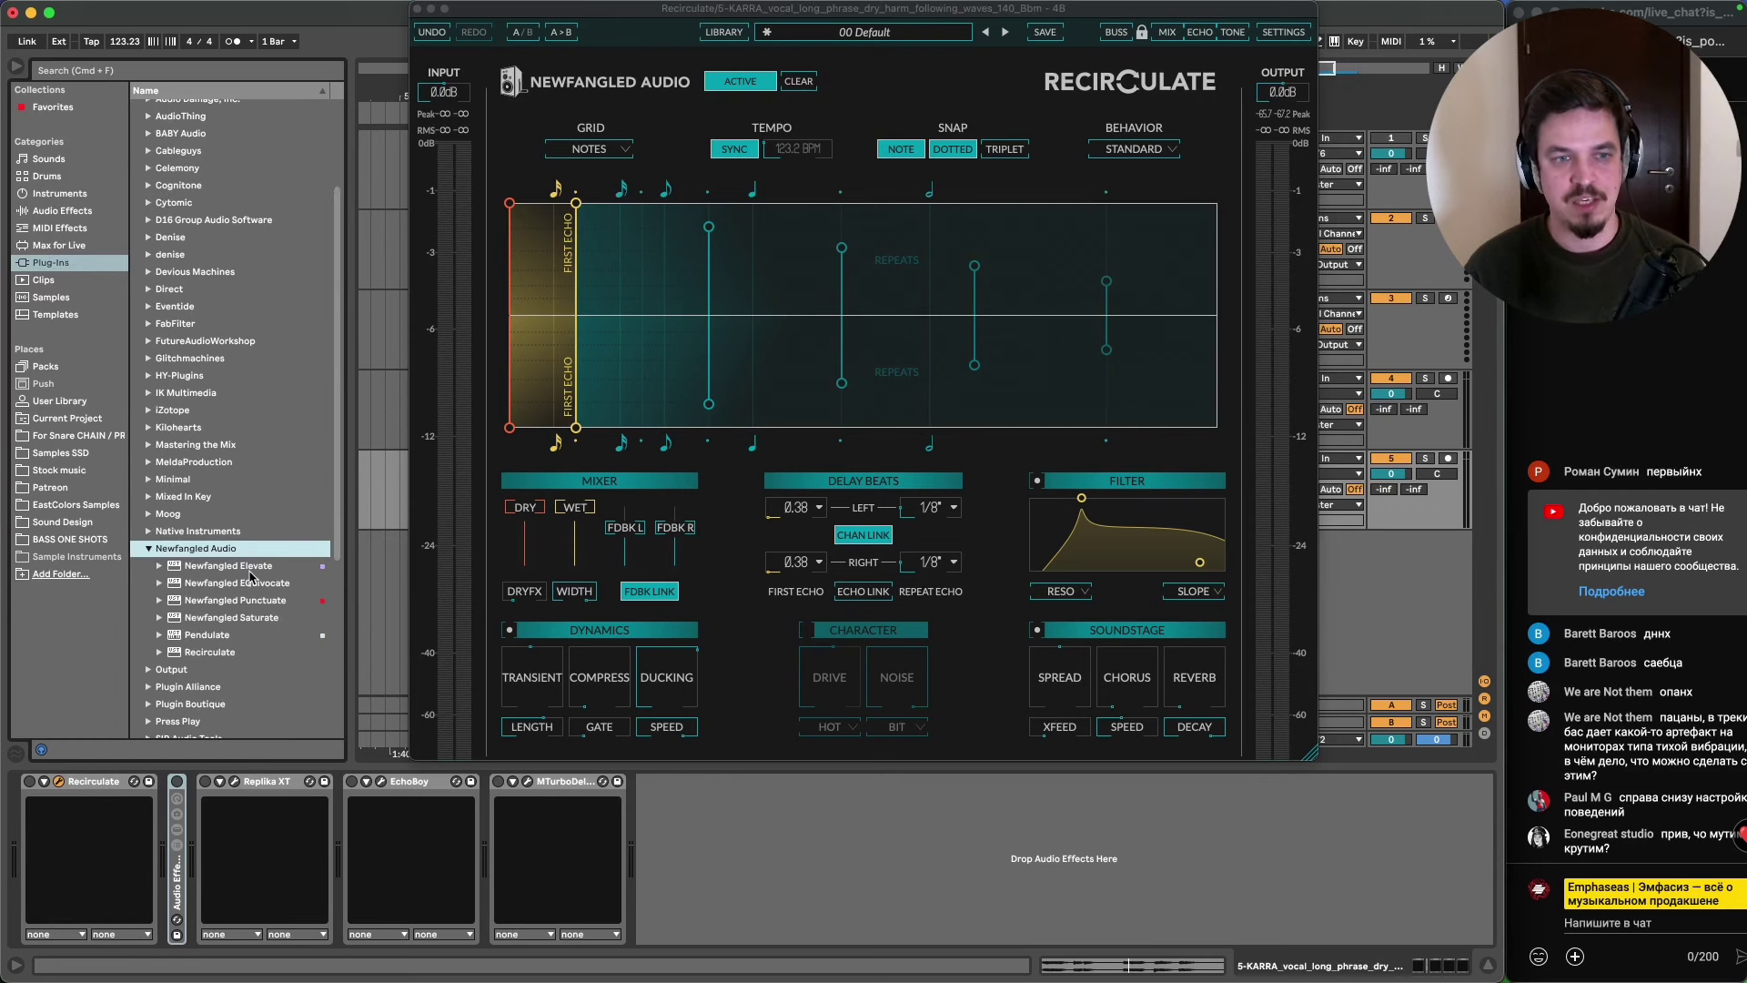
left_click(250, 570)
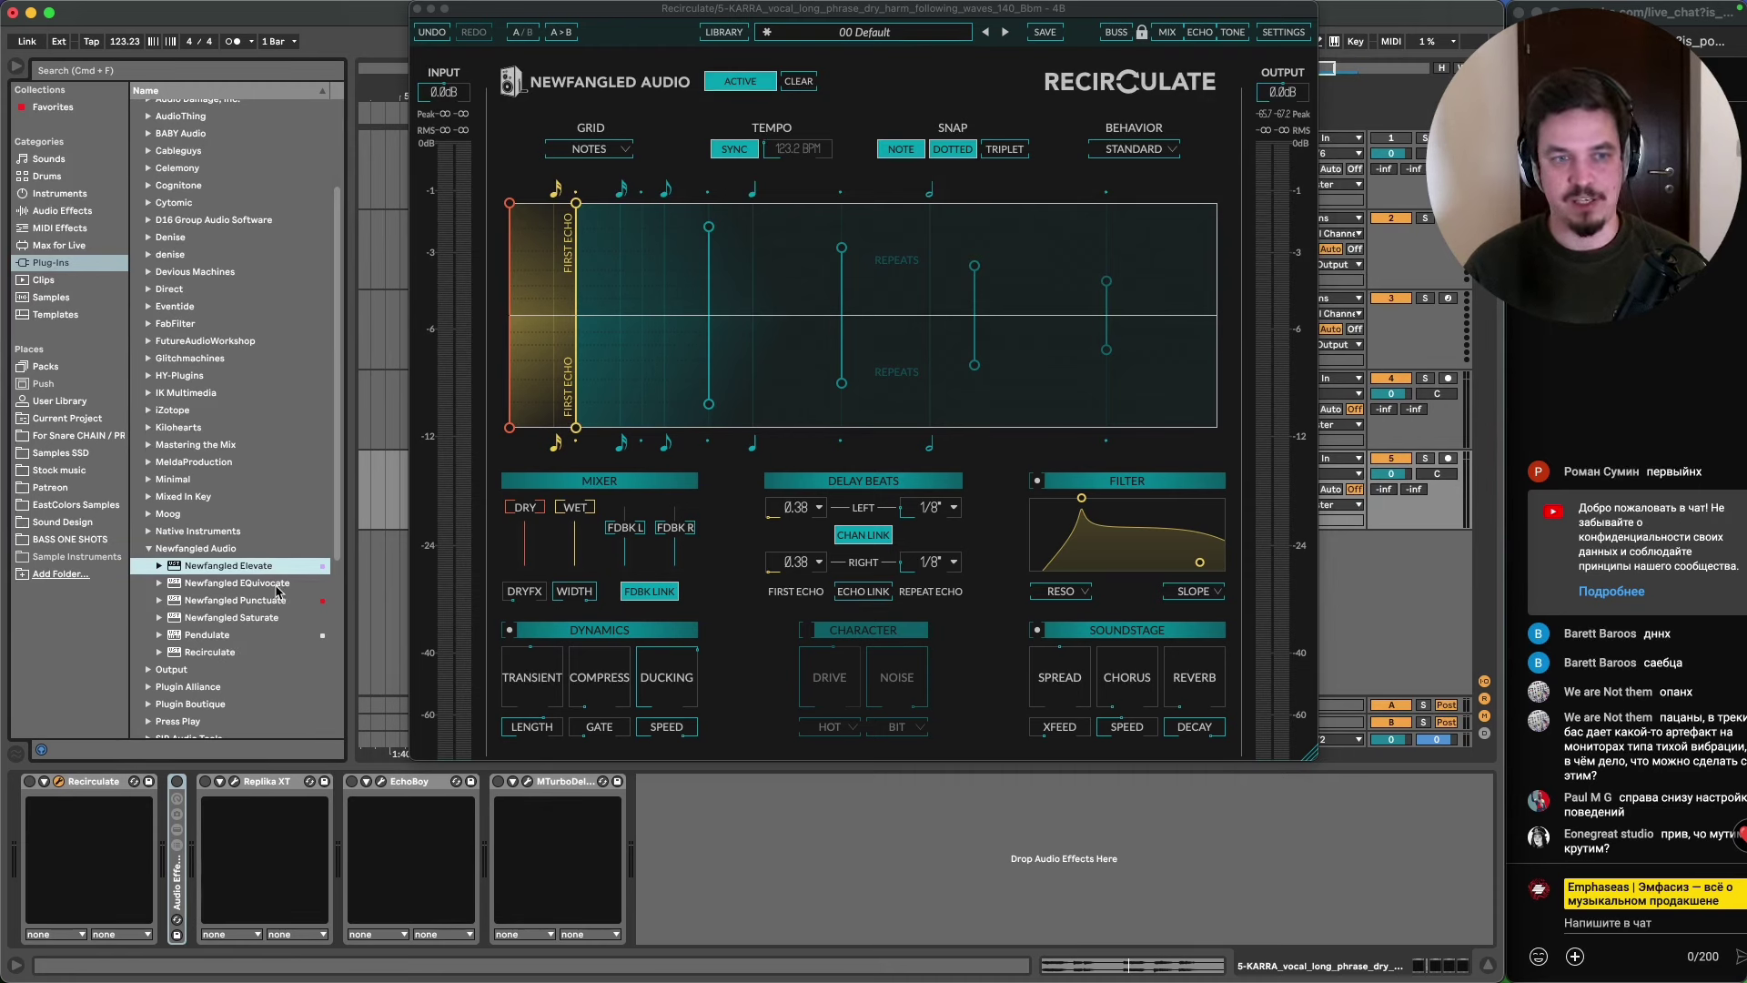
- Load Newfangled EQuivocate at the end of the chain, try its band gains around bands 12 and 13, and remove the plug-in
left_click_drag(277, 589, 721, 836)
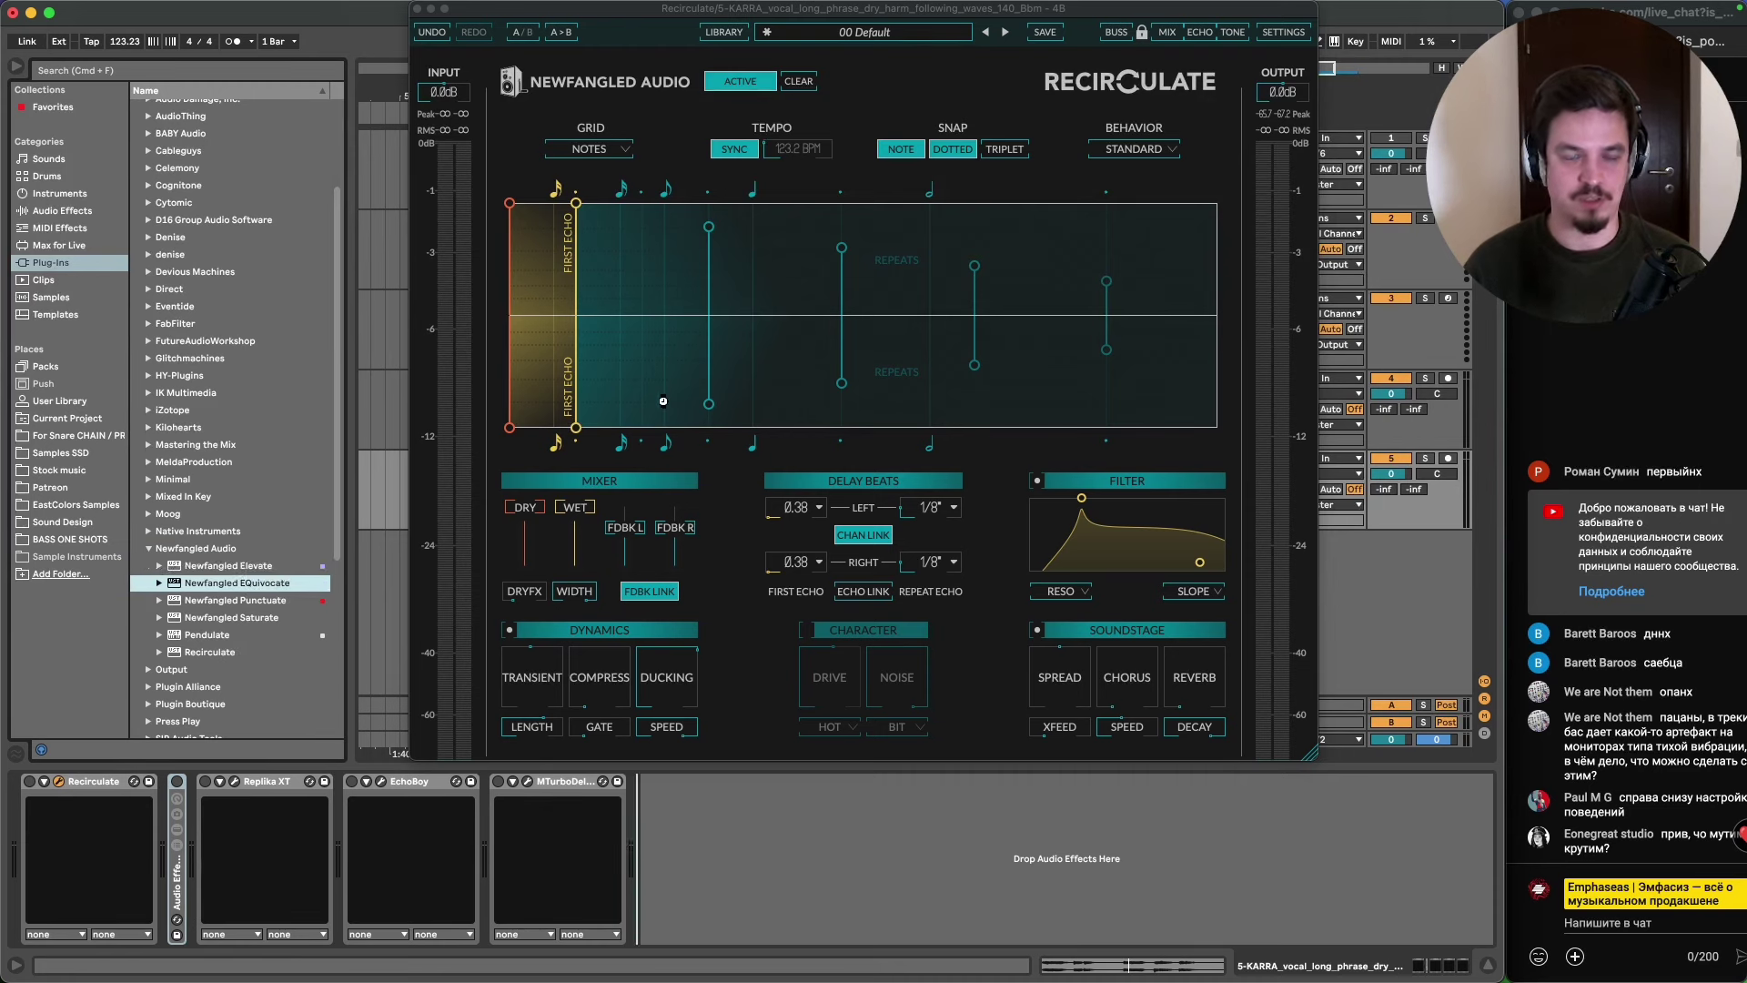
left_click_drag(805, 19, 620, 93)
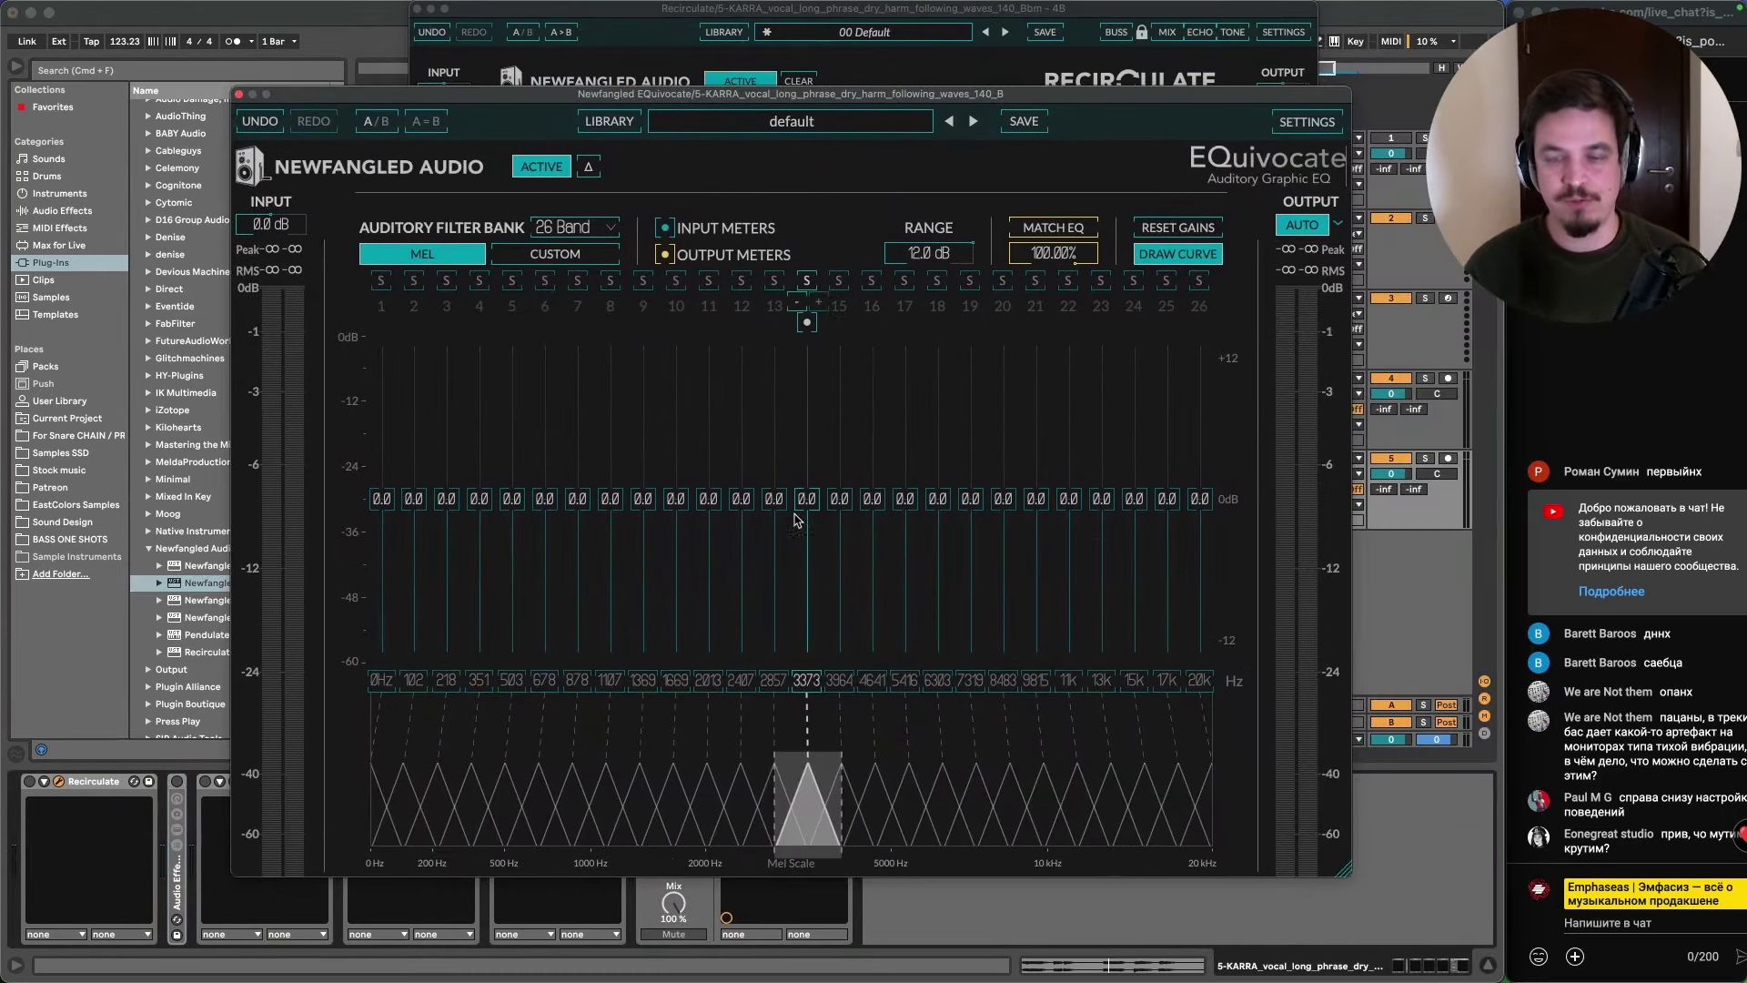
mouse_move(764, 491)
left_mouse_down()
mouse_move(768, 542)
mouse_move(765, 490)
left_mouse_up()
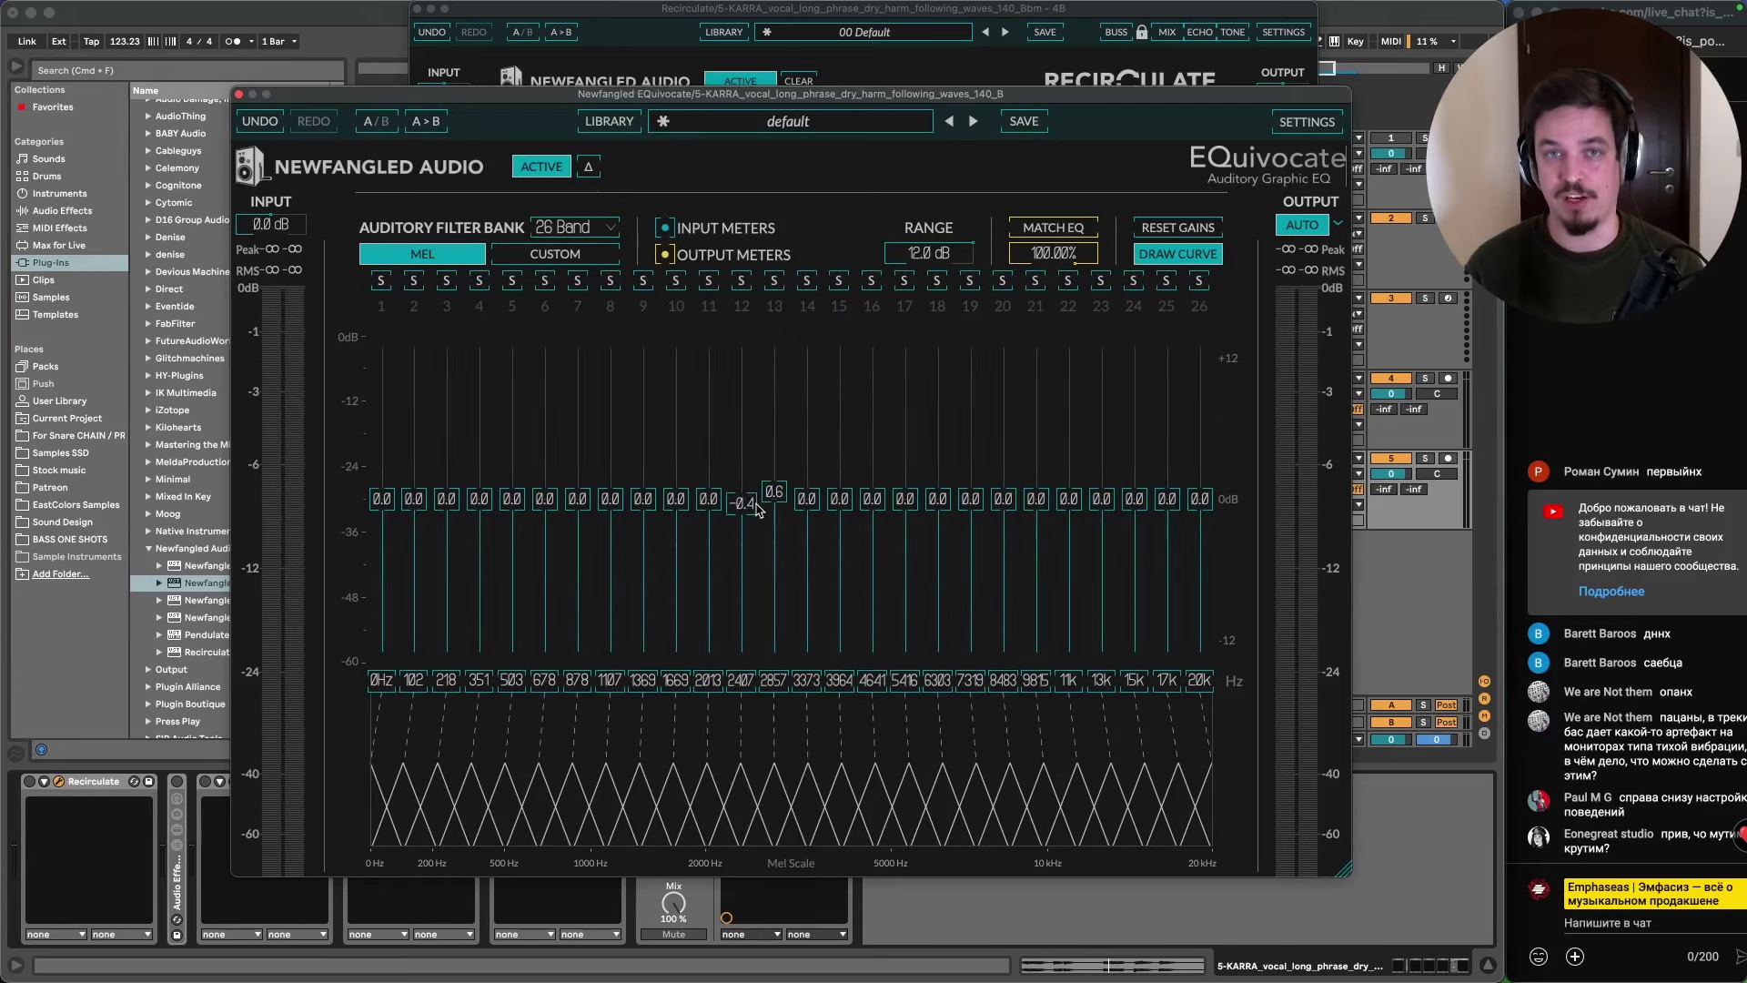
left_click(240, 95)
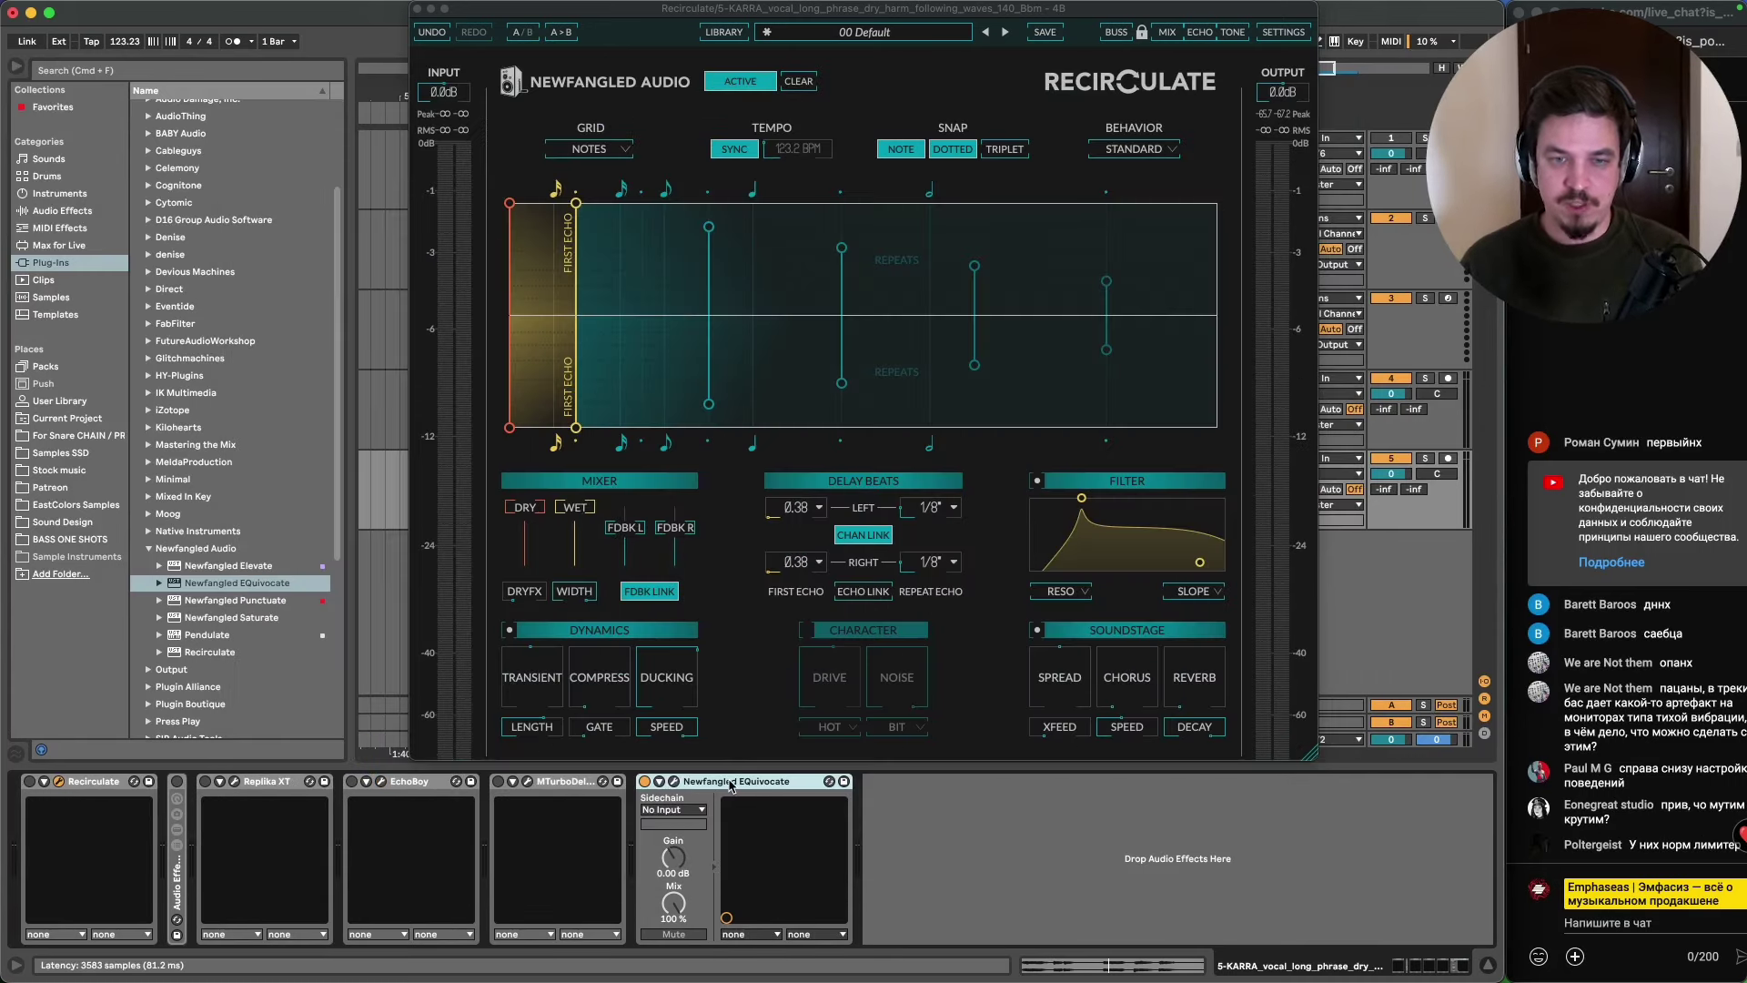
key("Delete")
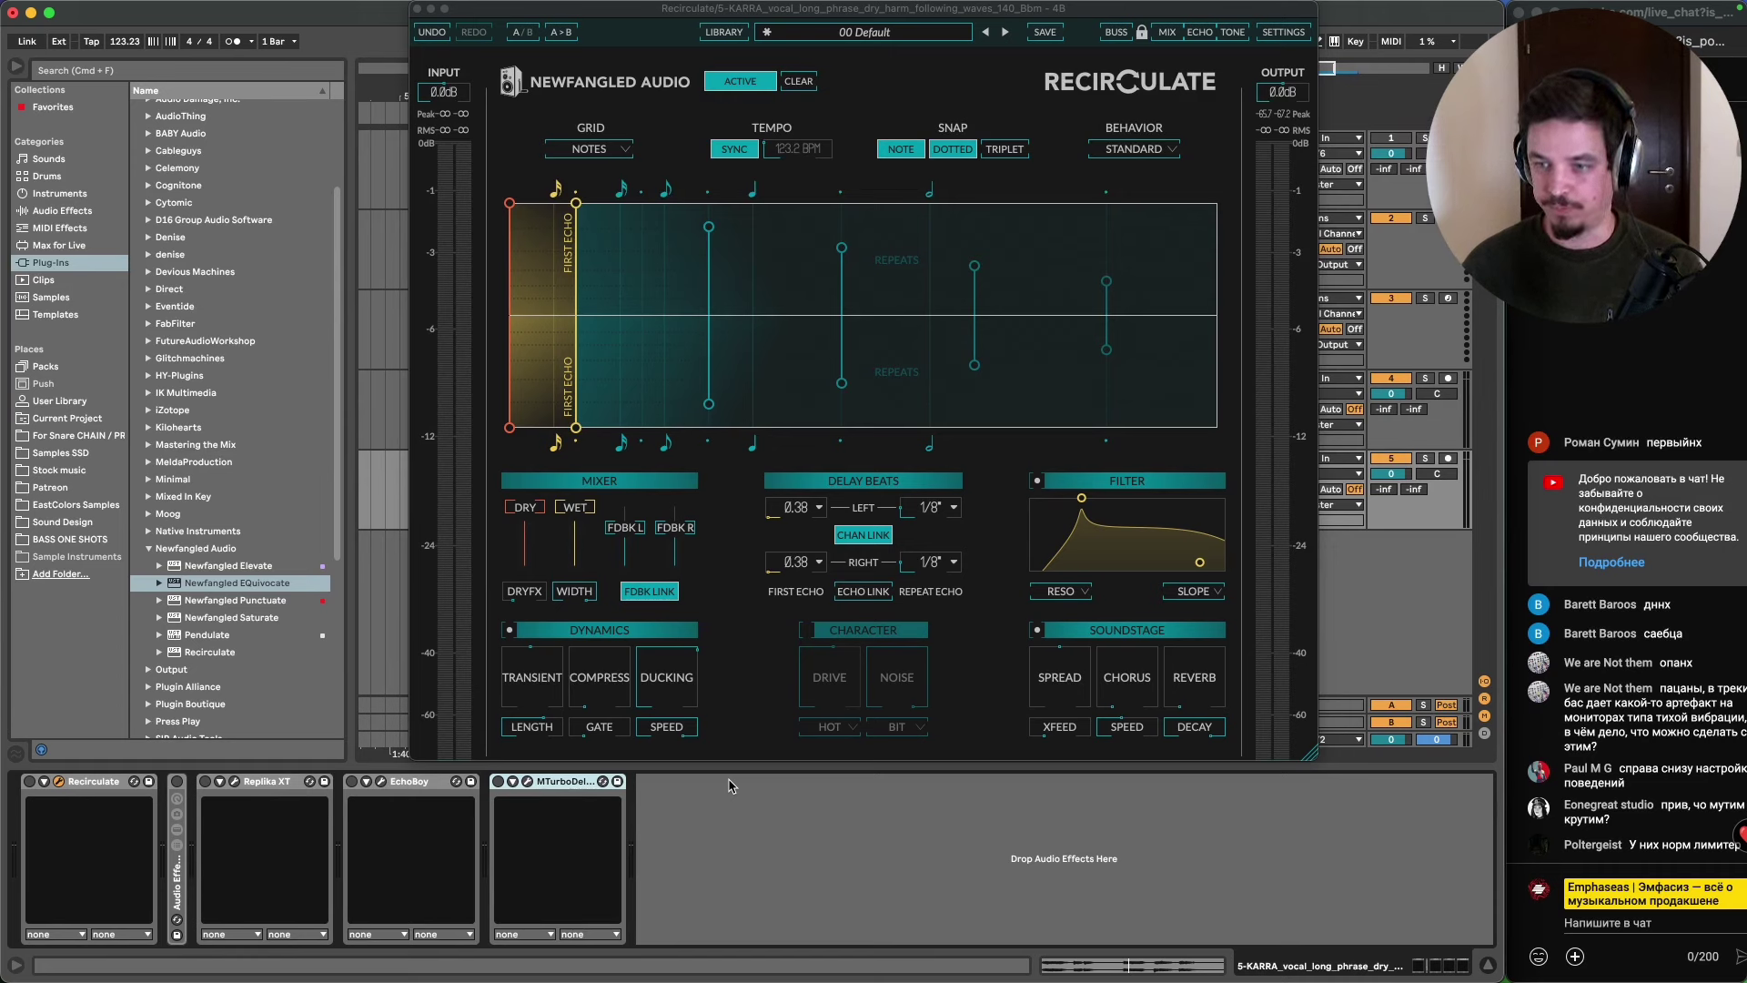
- Select the loop range from bar 89 to 93 over the KARRA vocal clip and play it with Recirculate's interface in view
mouse_move(515, 684)
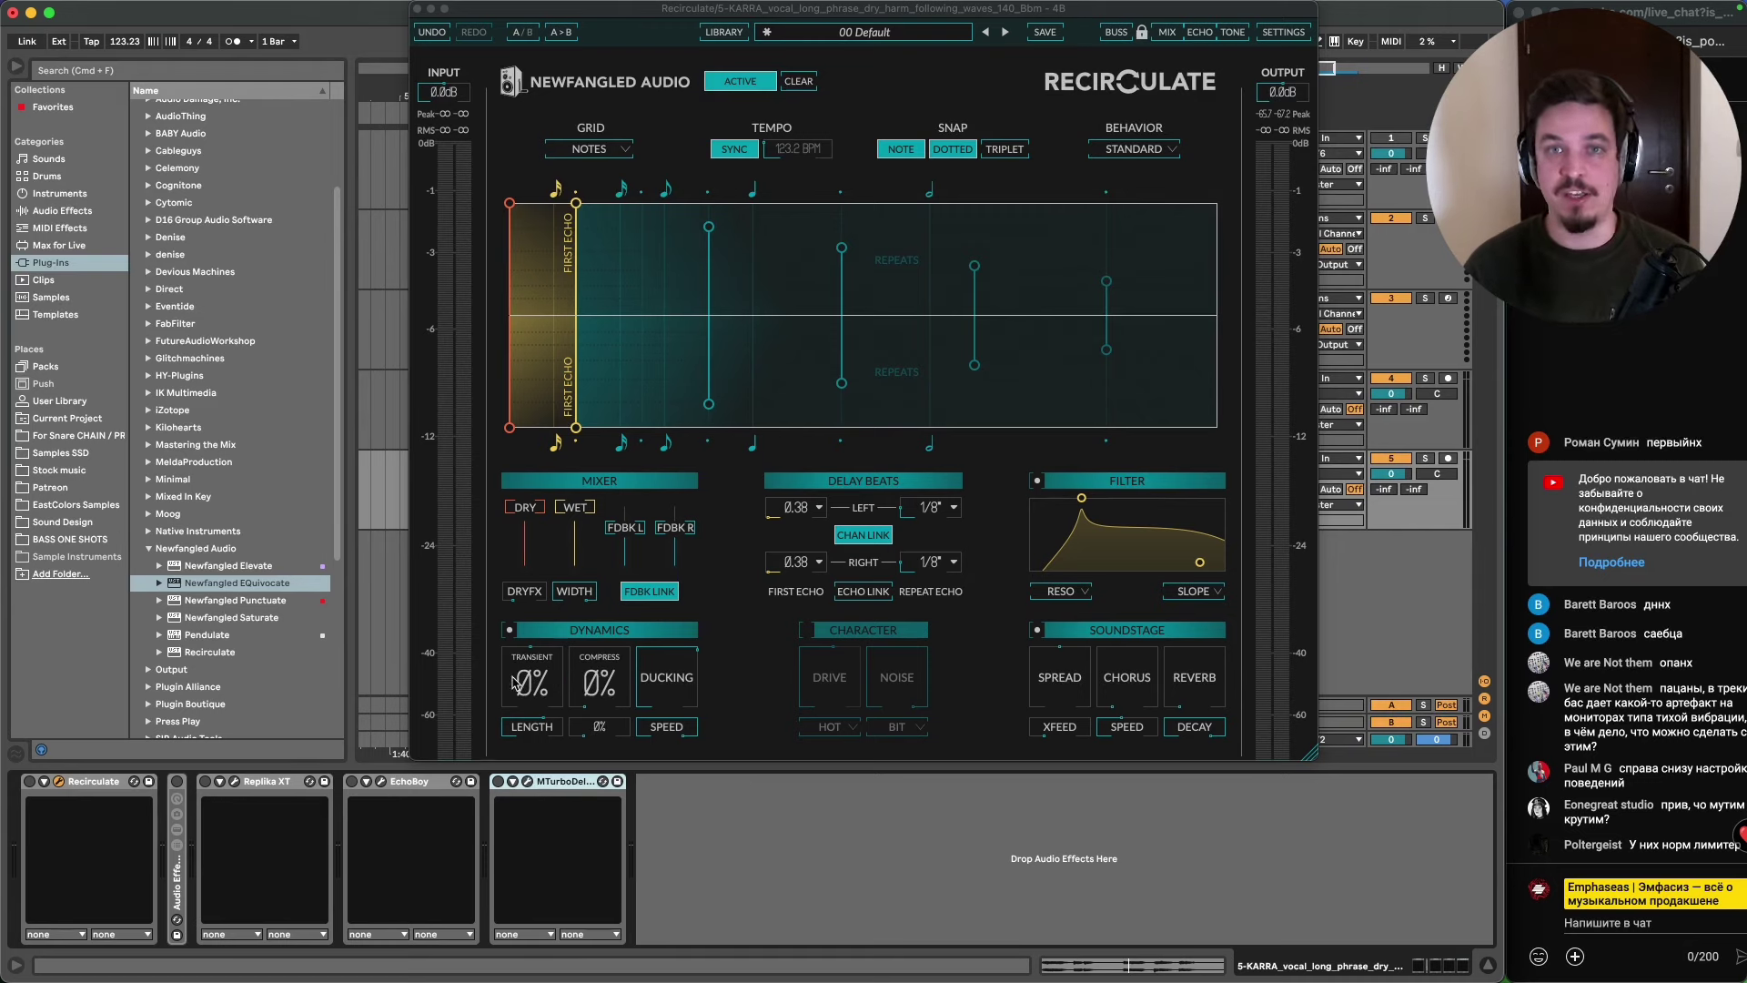
left_click(219, 567)
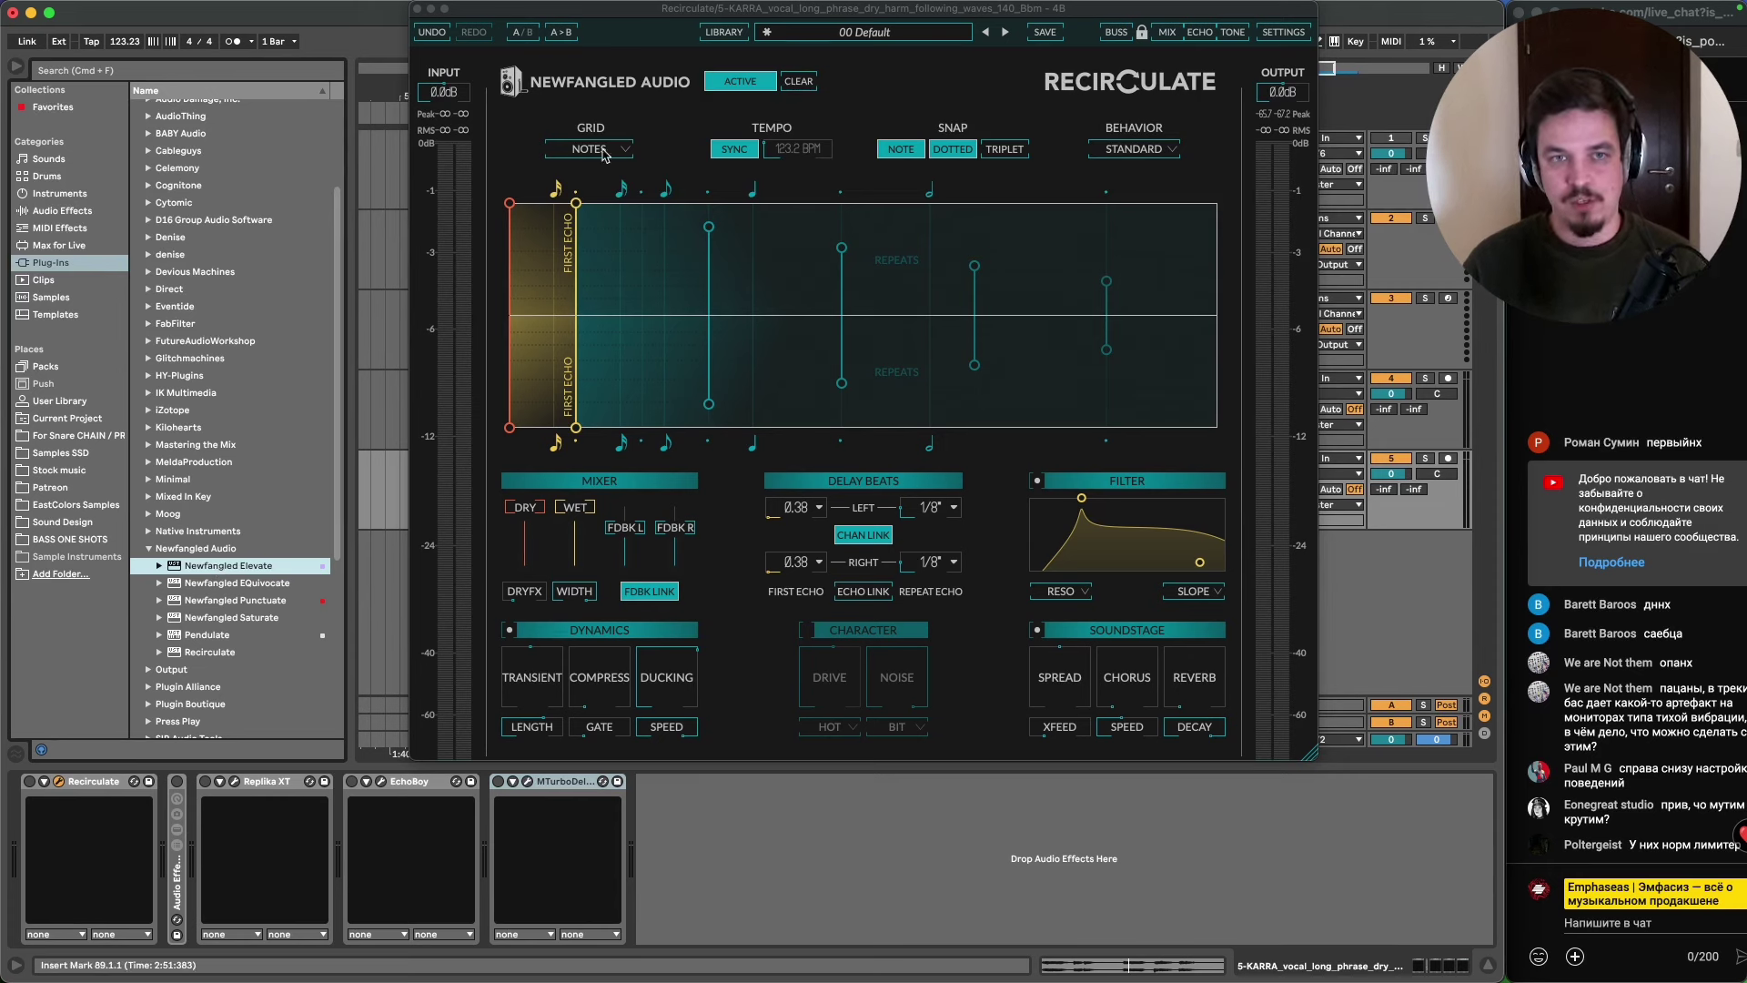
left_click_drag(661, 11, 633, 622)
left_click(914, 507)
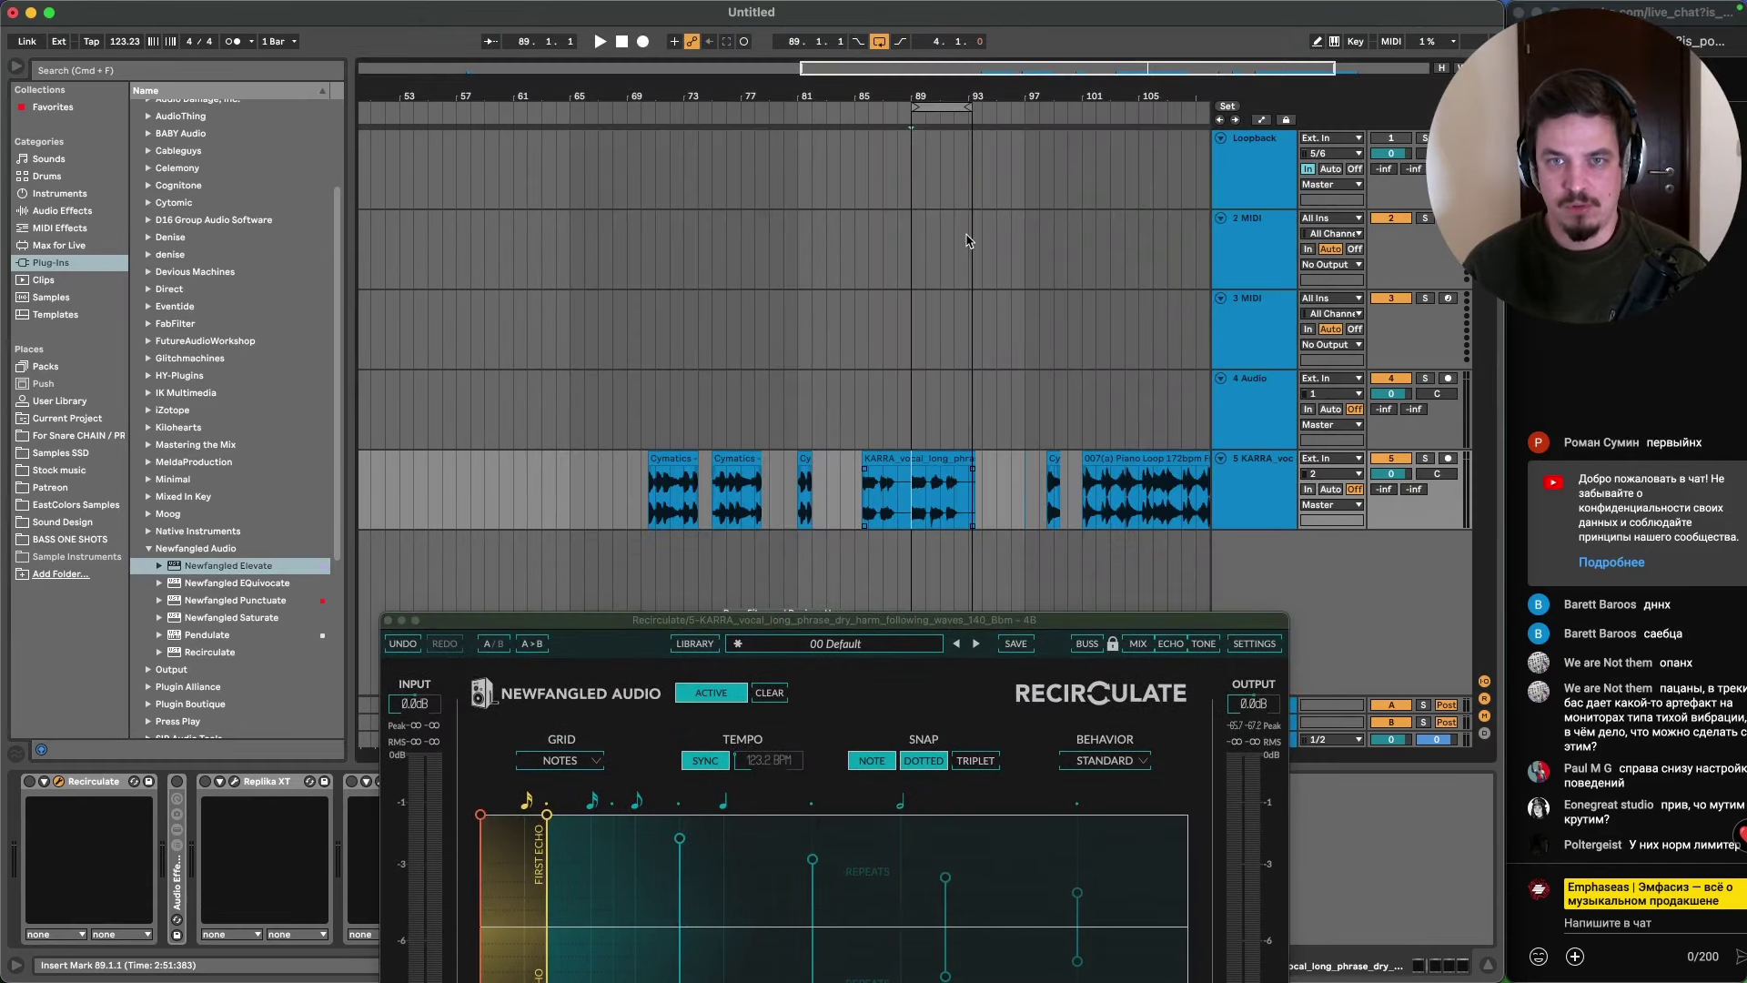
left_click_drag(966, 107, 968, 106)
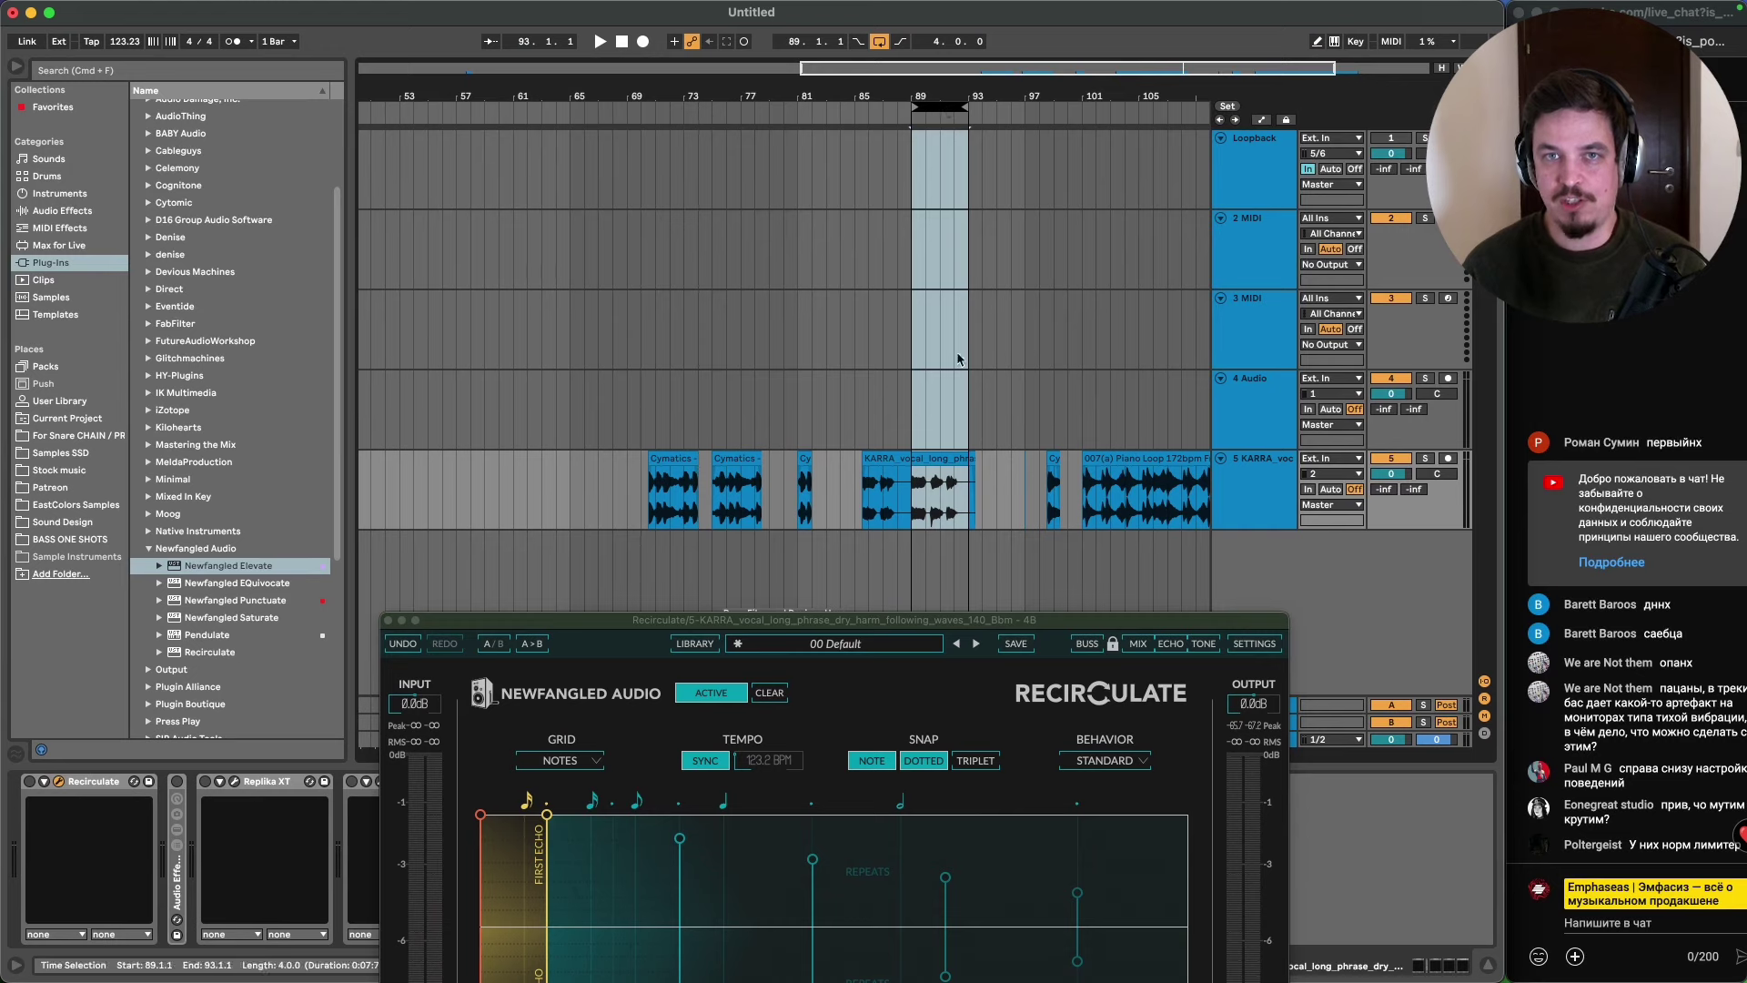
left_click_drag(919, 626, 761, 105)
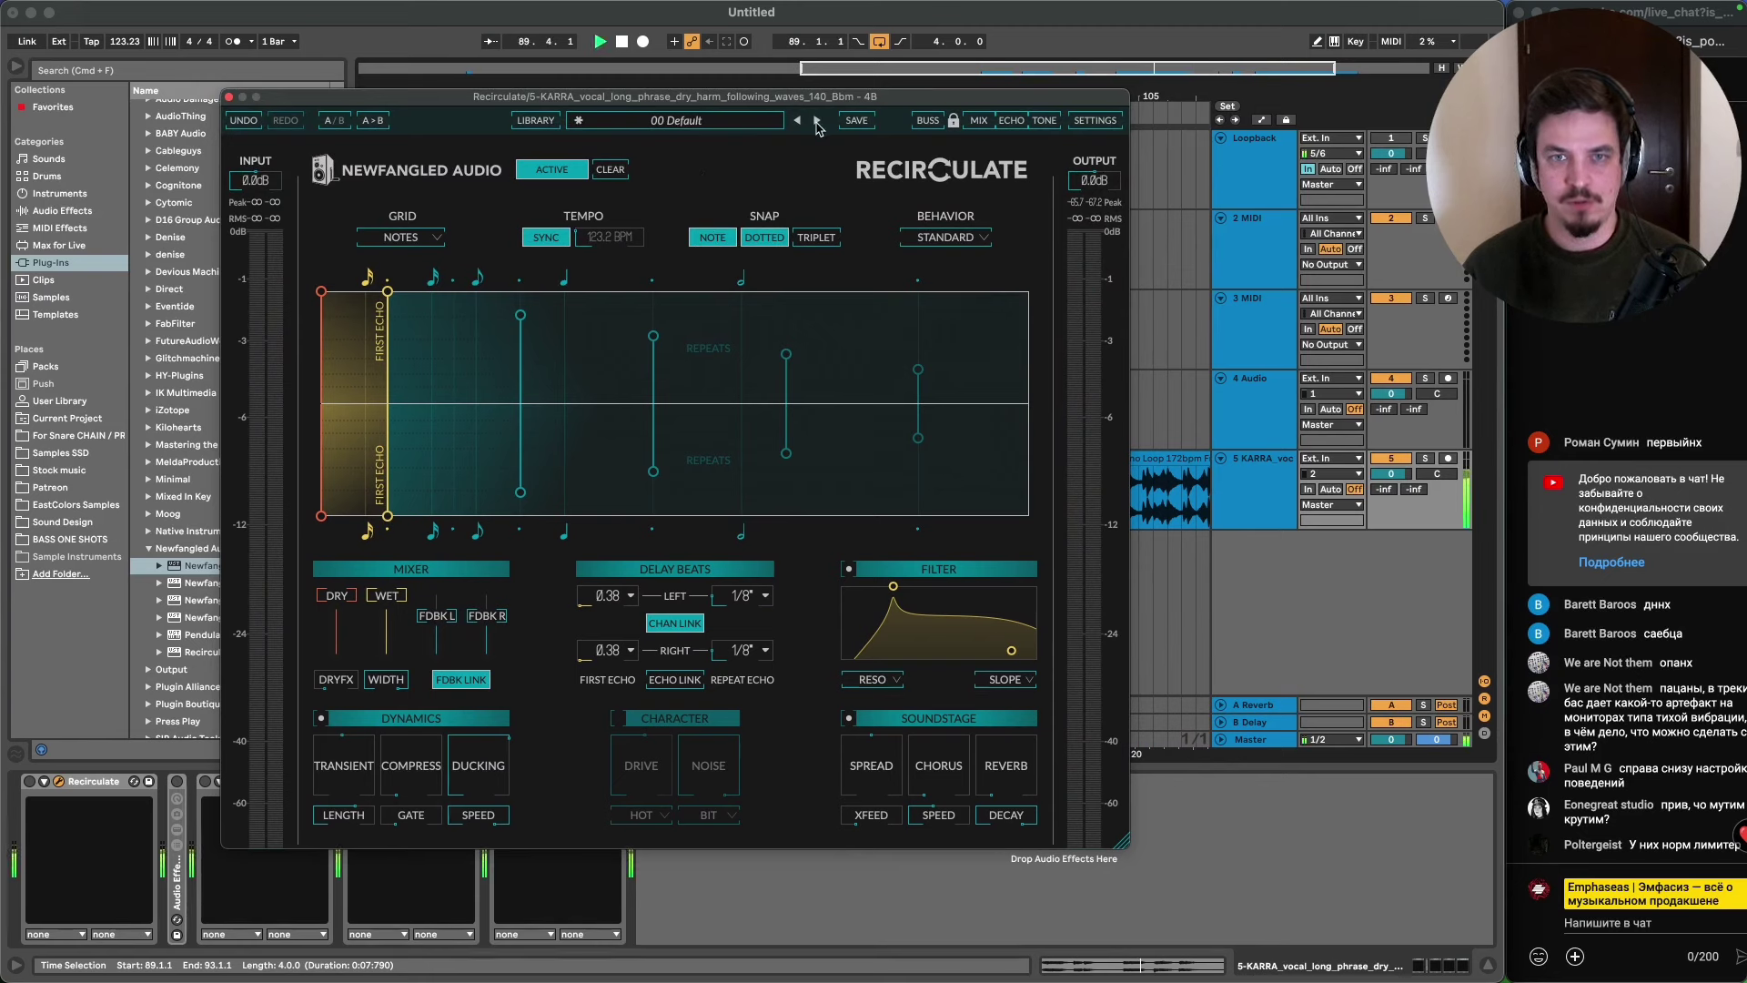
- Switch the Recirculate device on and load its 80's Lead GTR Delay preset while the vocal plays
left_click(816, 121)
left_click(25, 761)
key("space")
left_click_drag(596, 96, 718, 65)
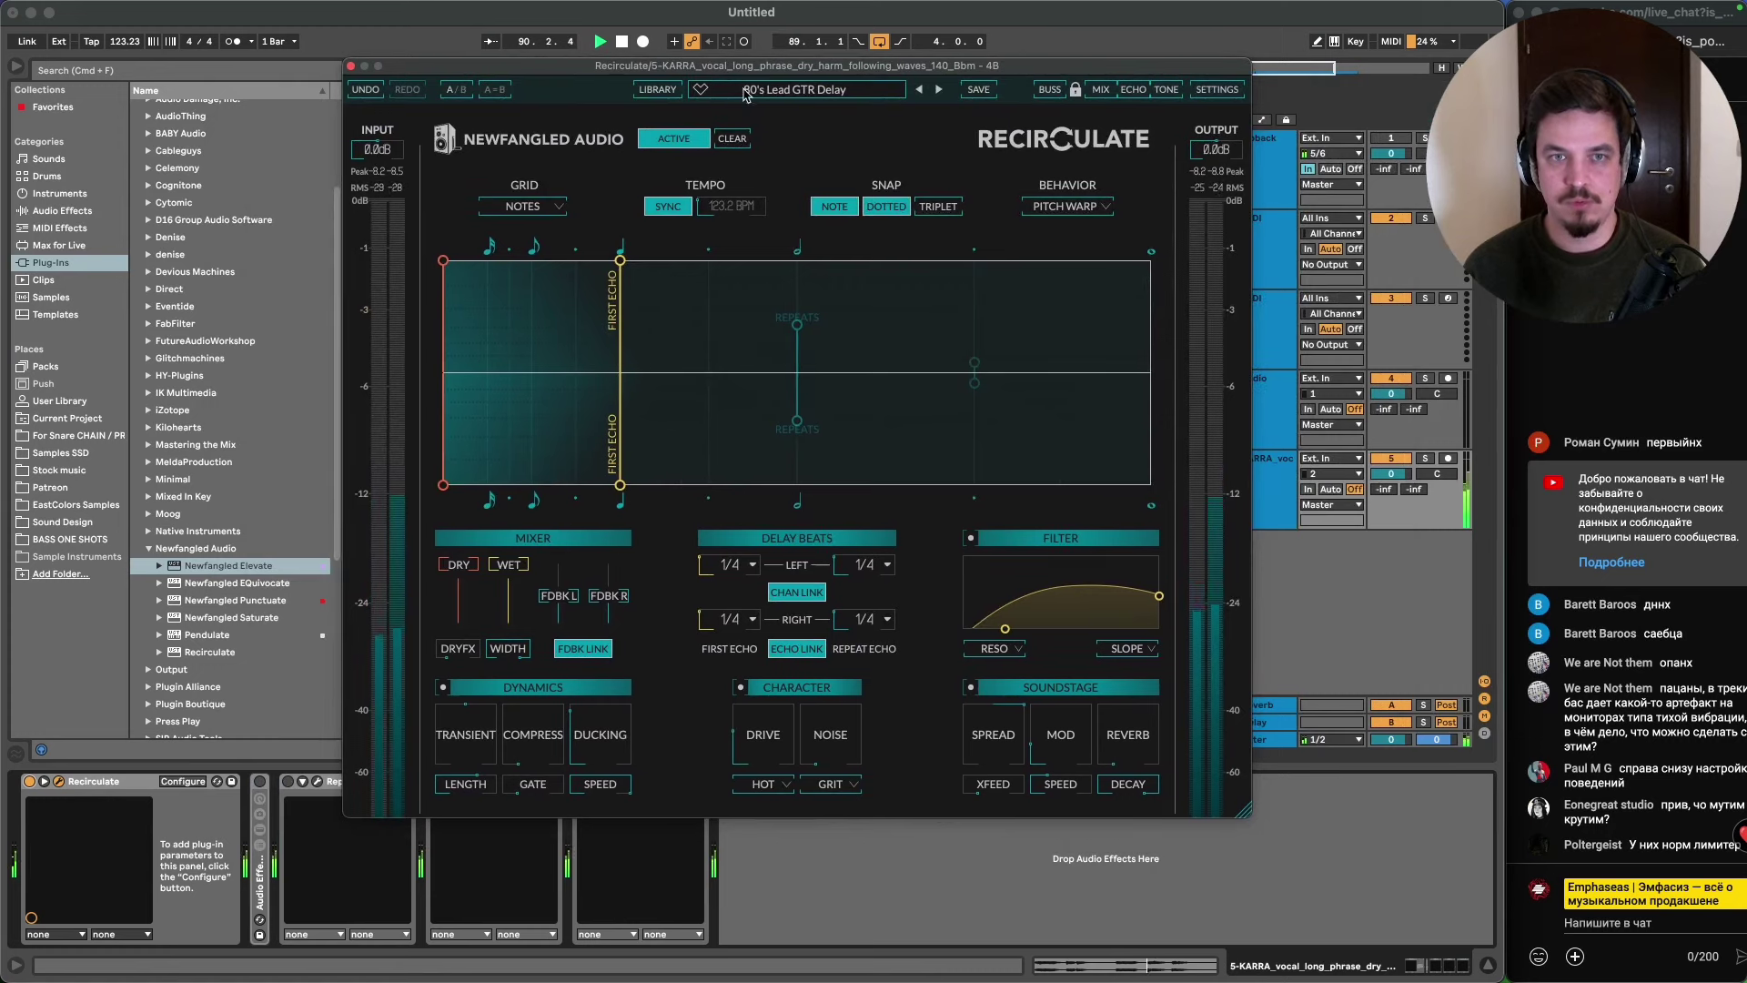
- Open Recirculate's preset library and audition A Beautiful Recollection and A Warm Embrace on the vocal
left_click(662, 93)
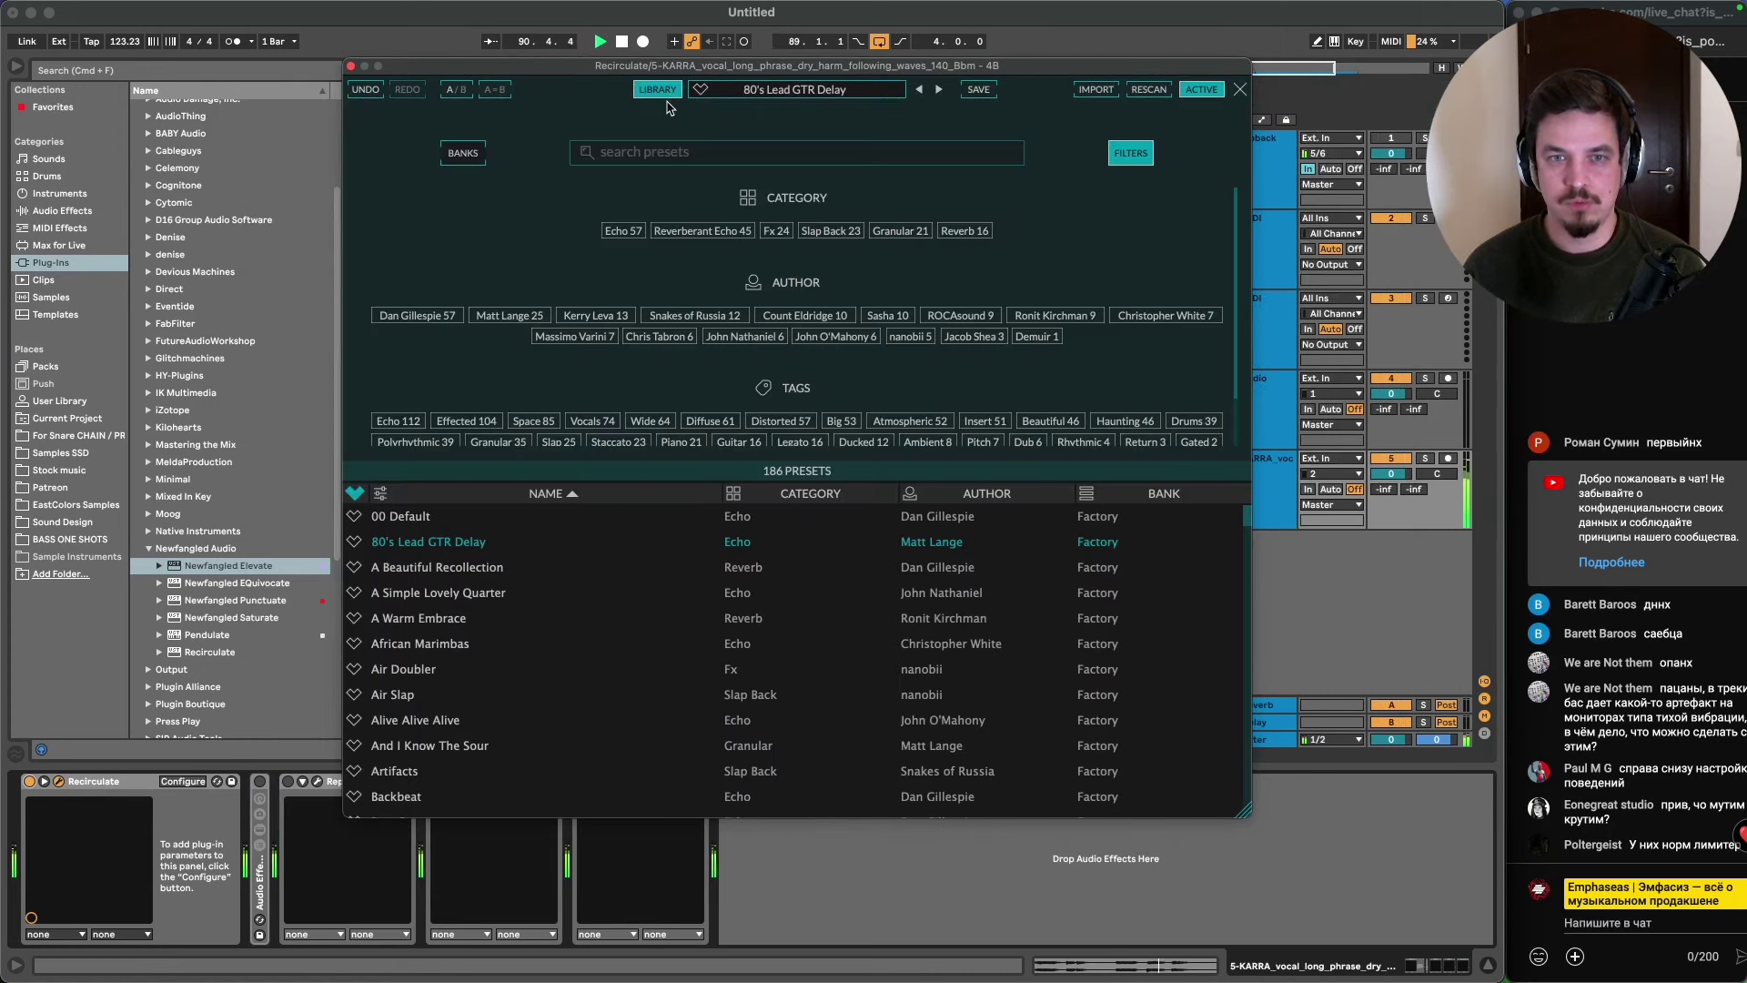
left_click(534, 566)
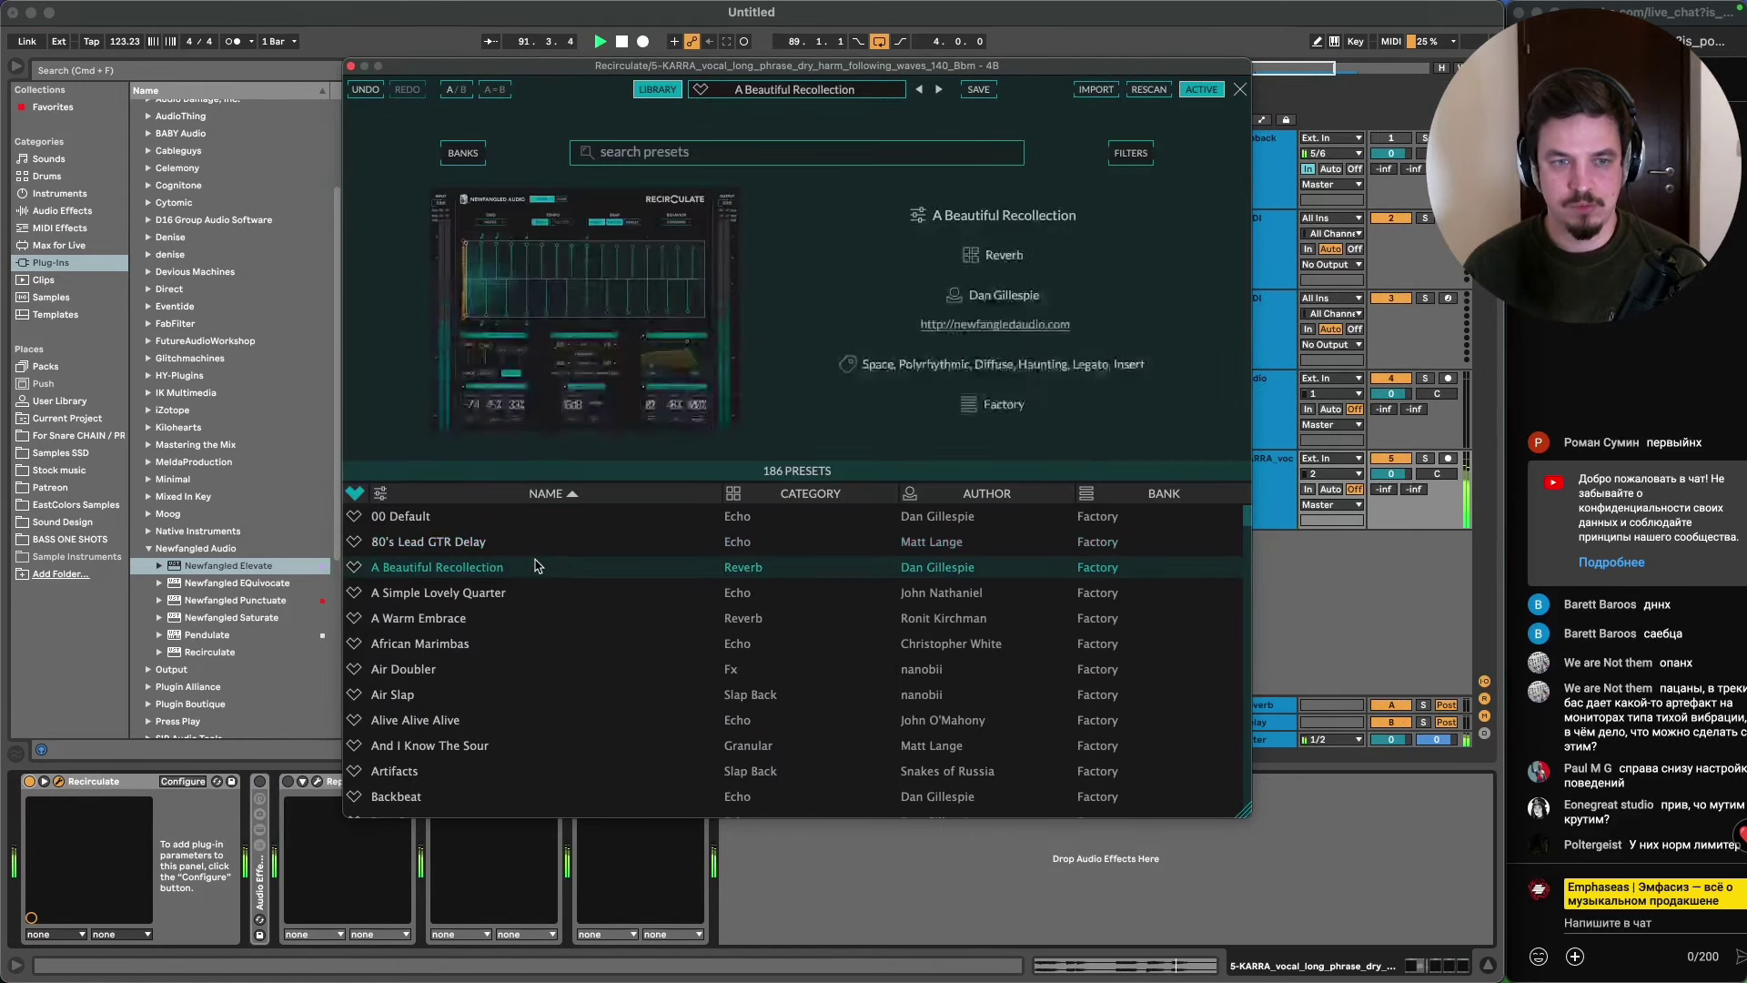
left_click(534, 616)
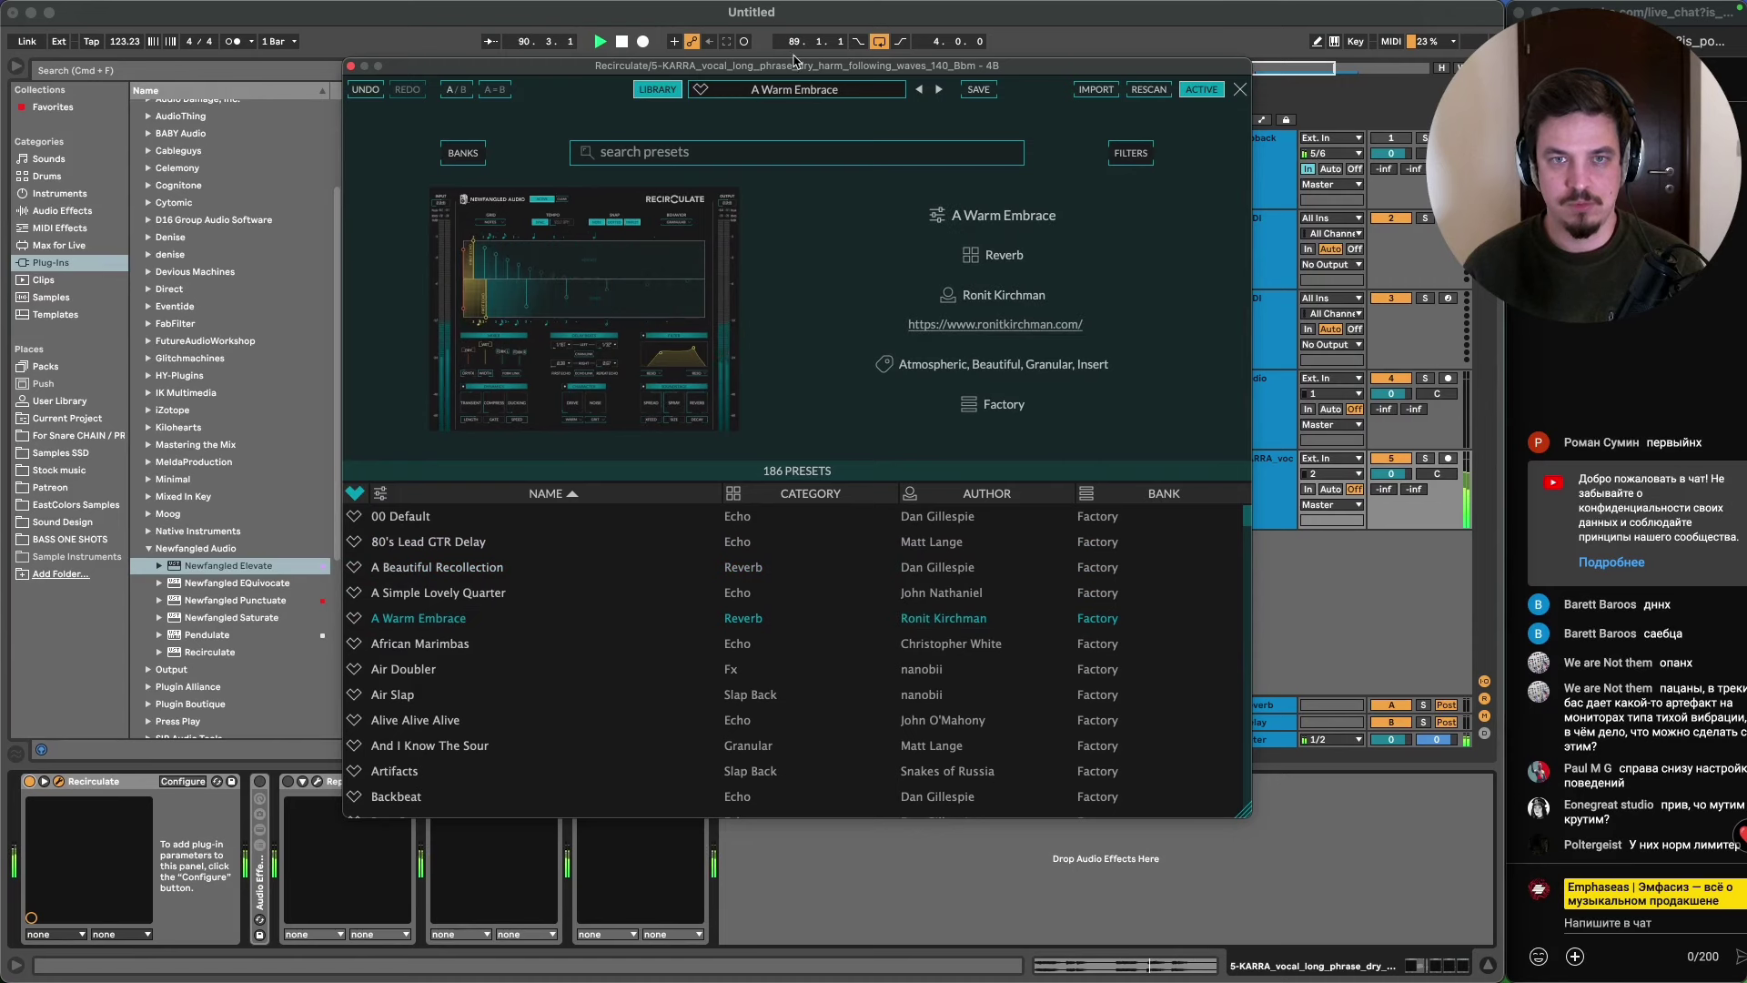
- Load the And I Know The Sour preset from Recirculate's Granular category
left_click(798, 89)
mouse_move(778, 494)
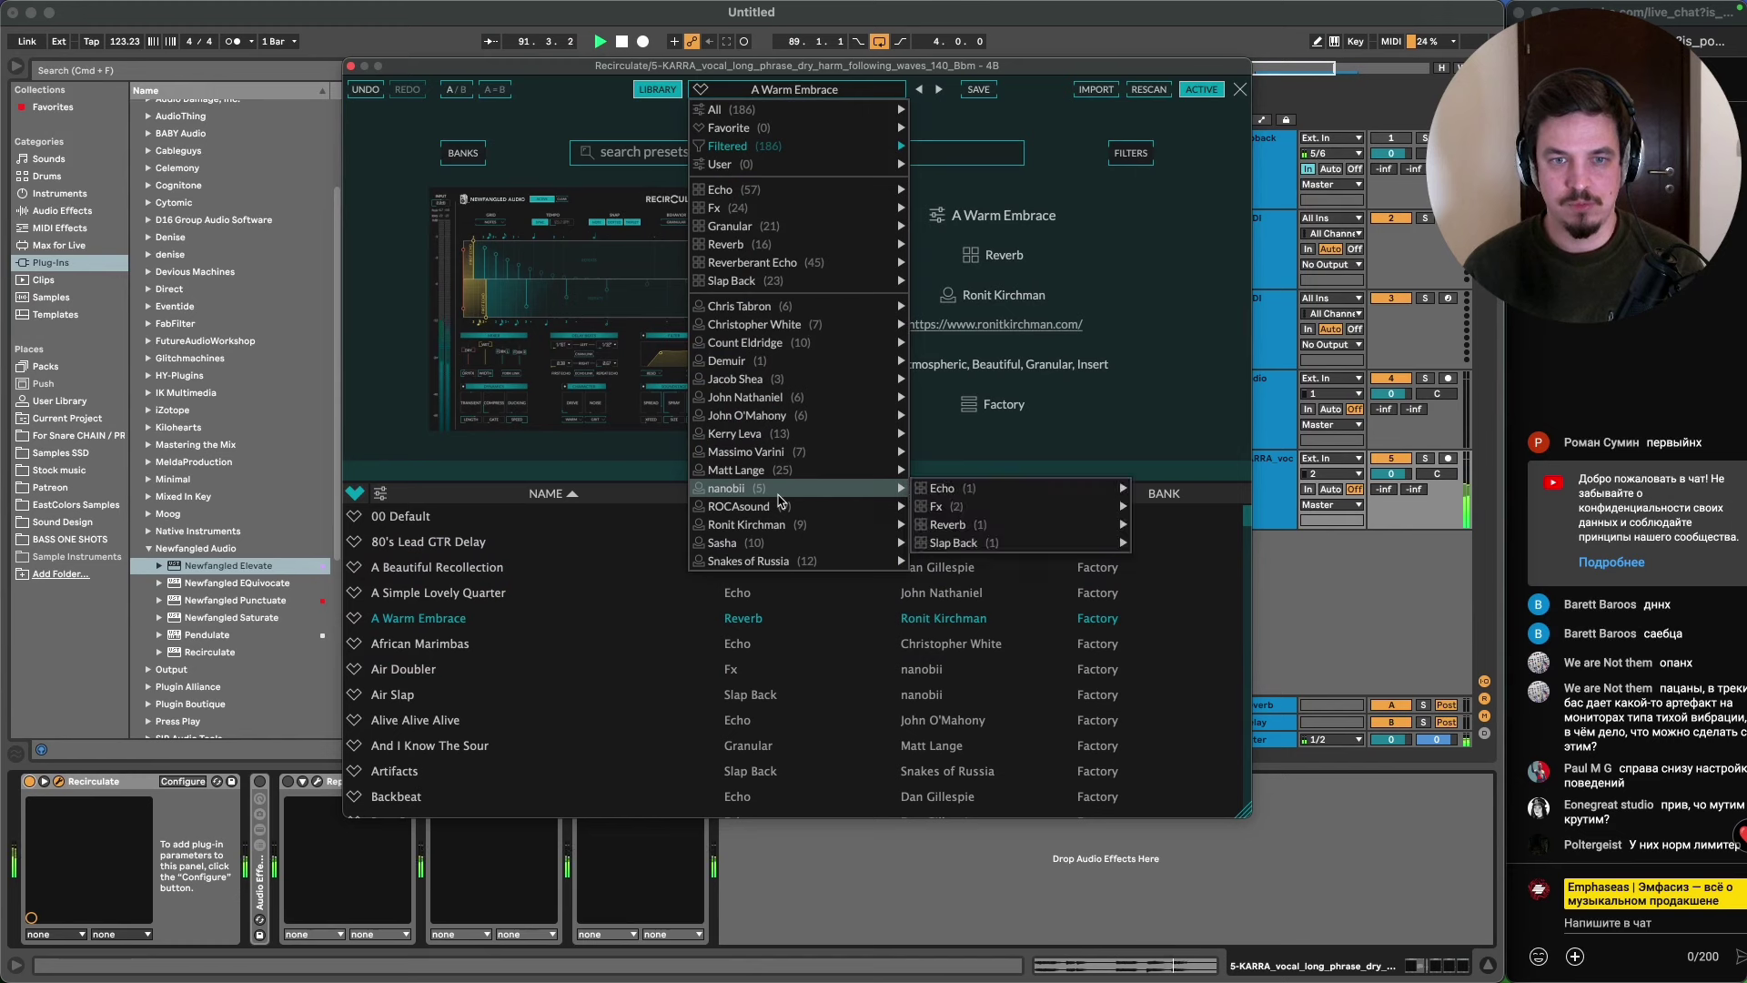
mouse_move(798, 308)
mouse_move(940, 306)
mouse_move(732, 227)
left_click(937, 227)
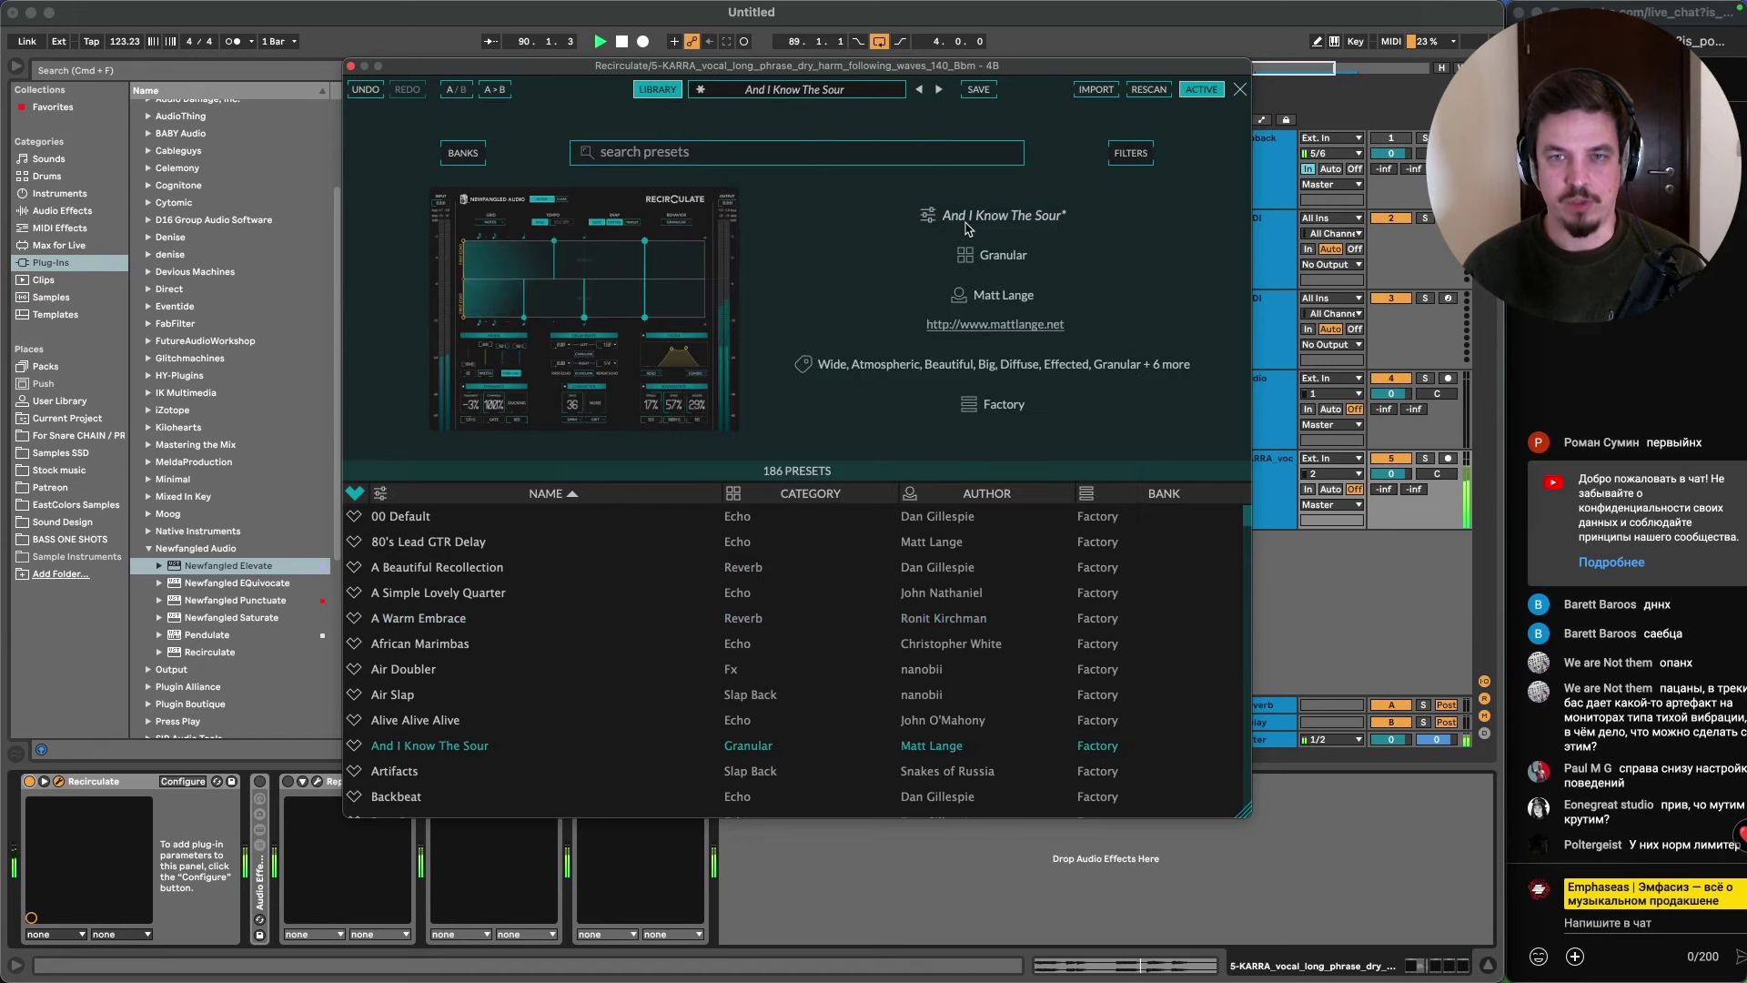
- Close the preset library and shift the right channel's repeat echo to 1.14 beats
left_click(659, 89)
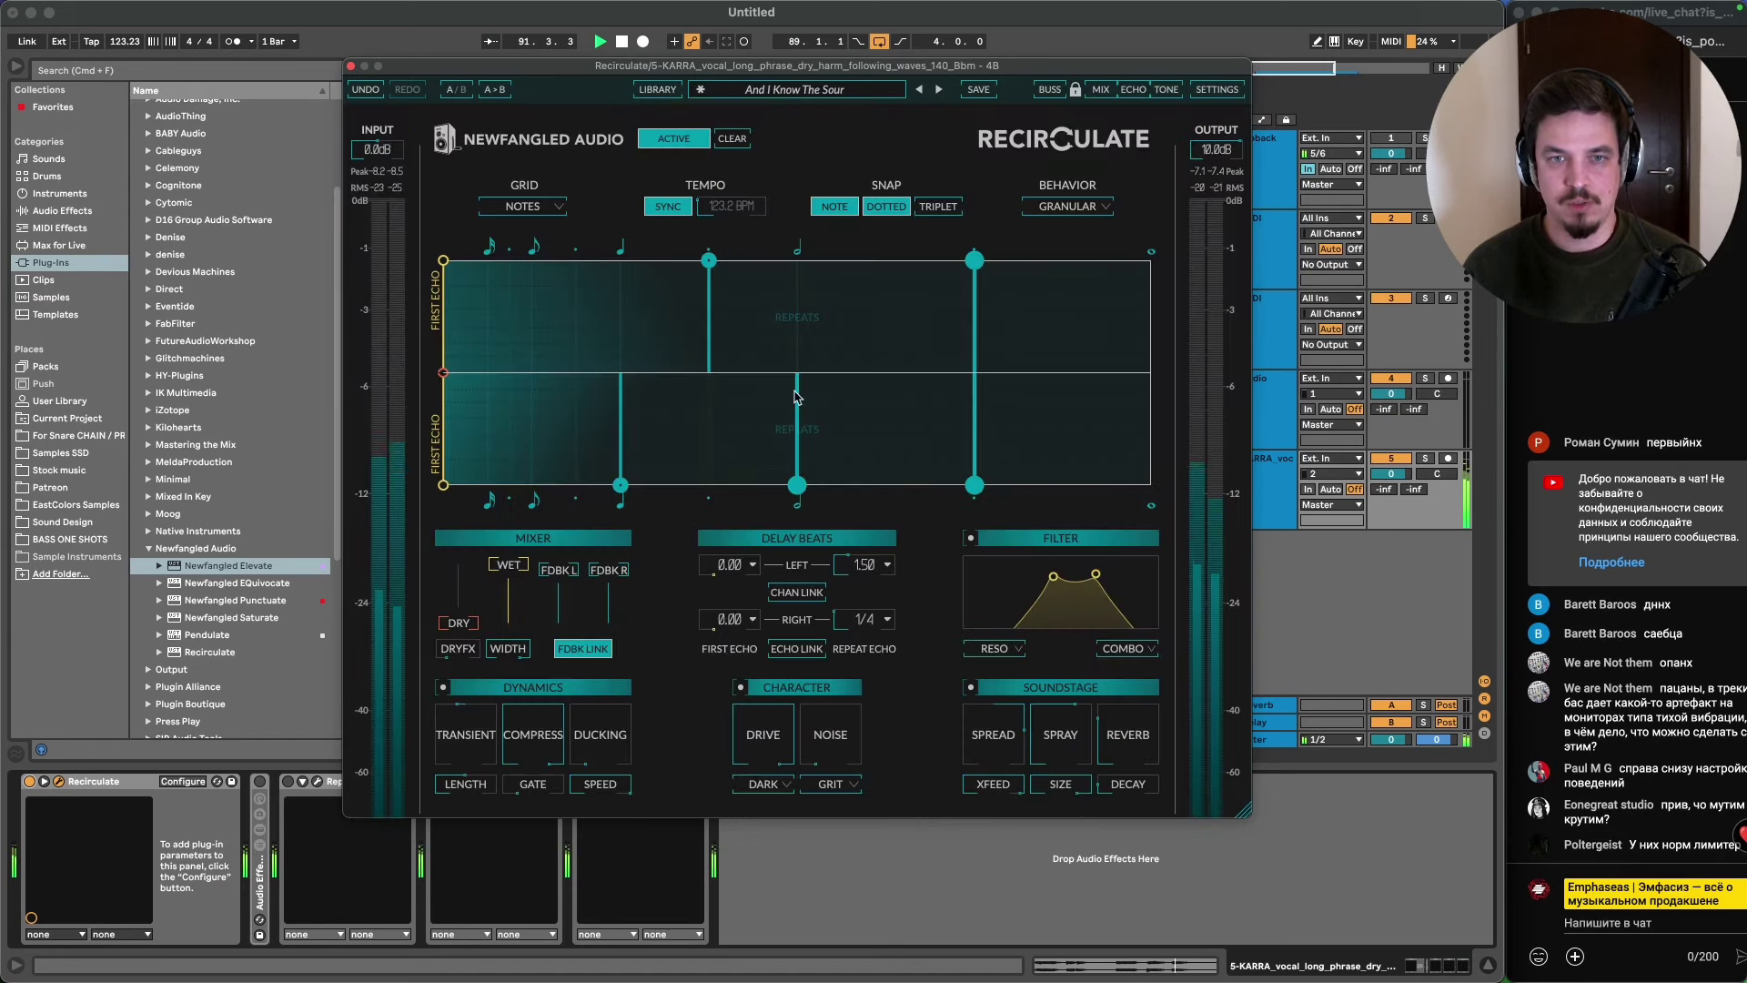
left_click_drag(797, 485, 847, 487)
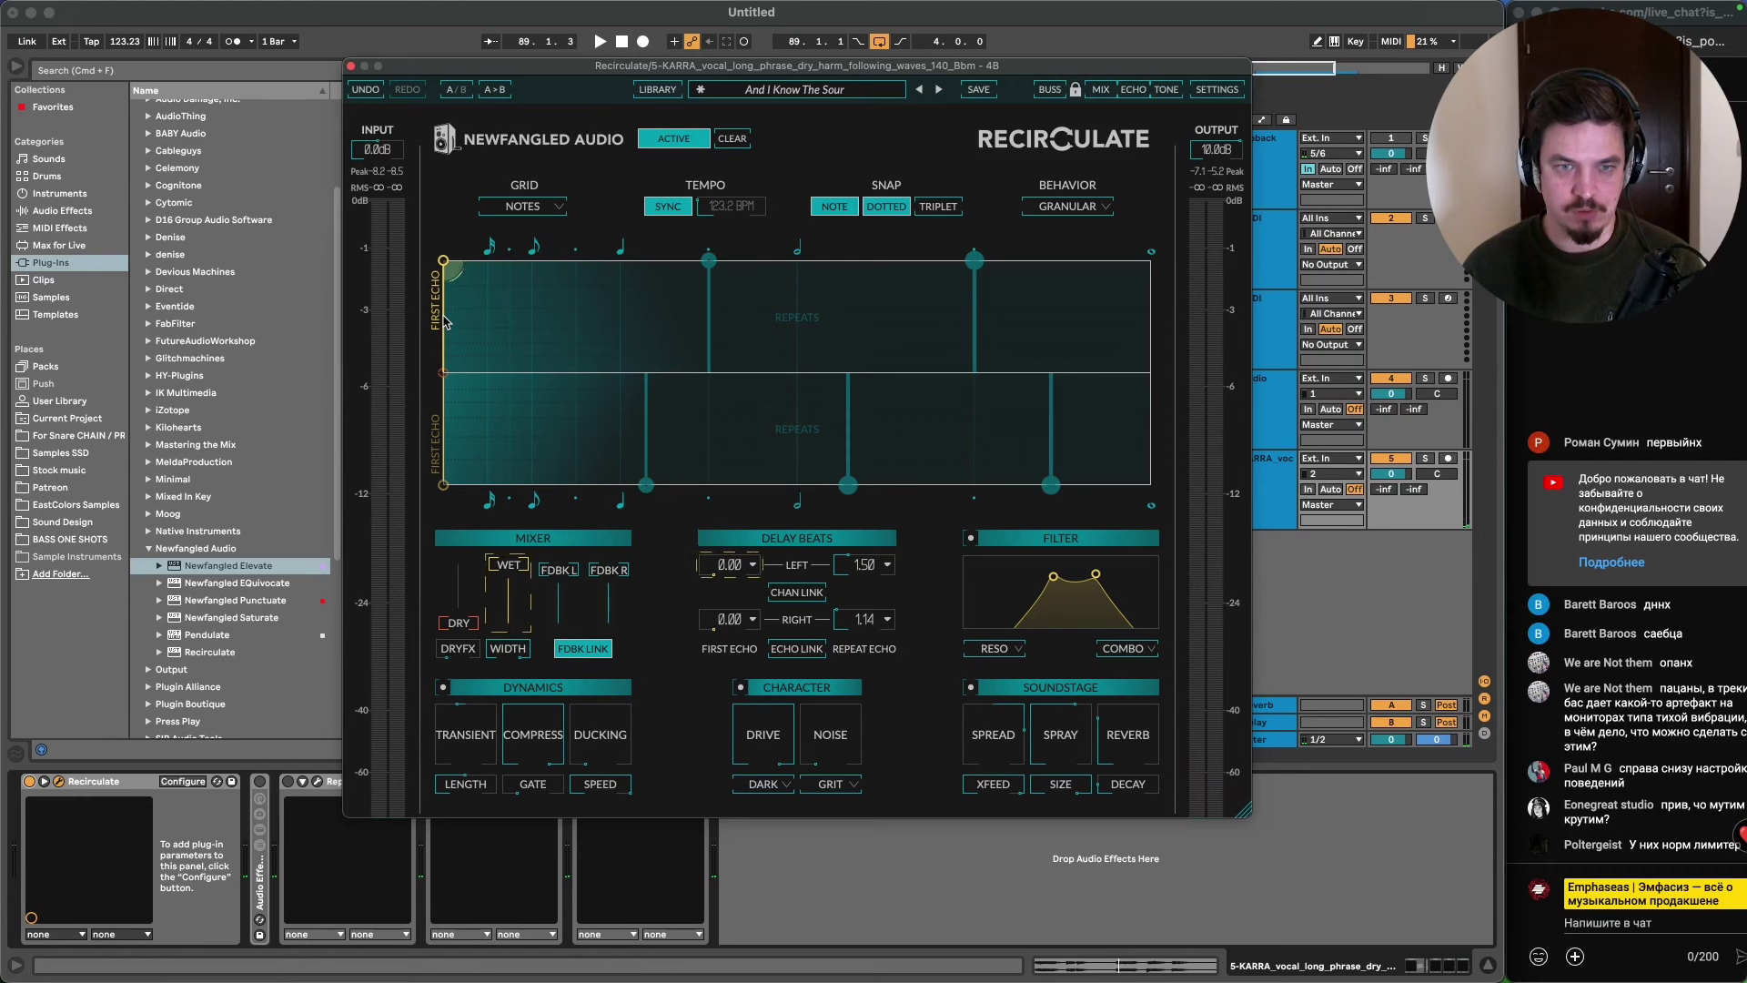
left_click(443, 374)
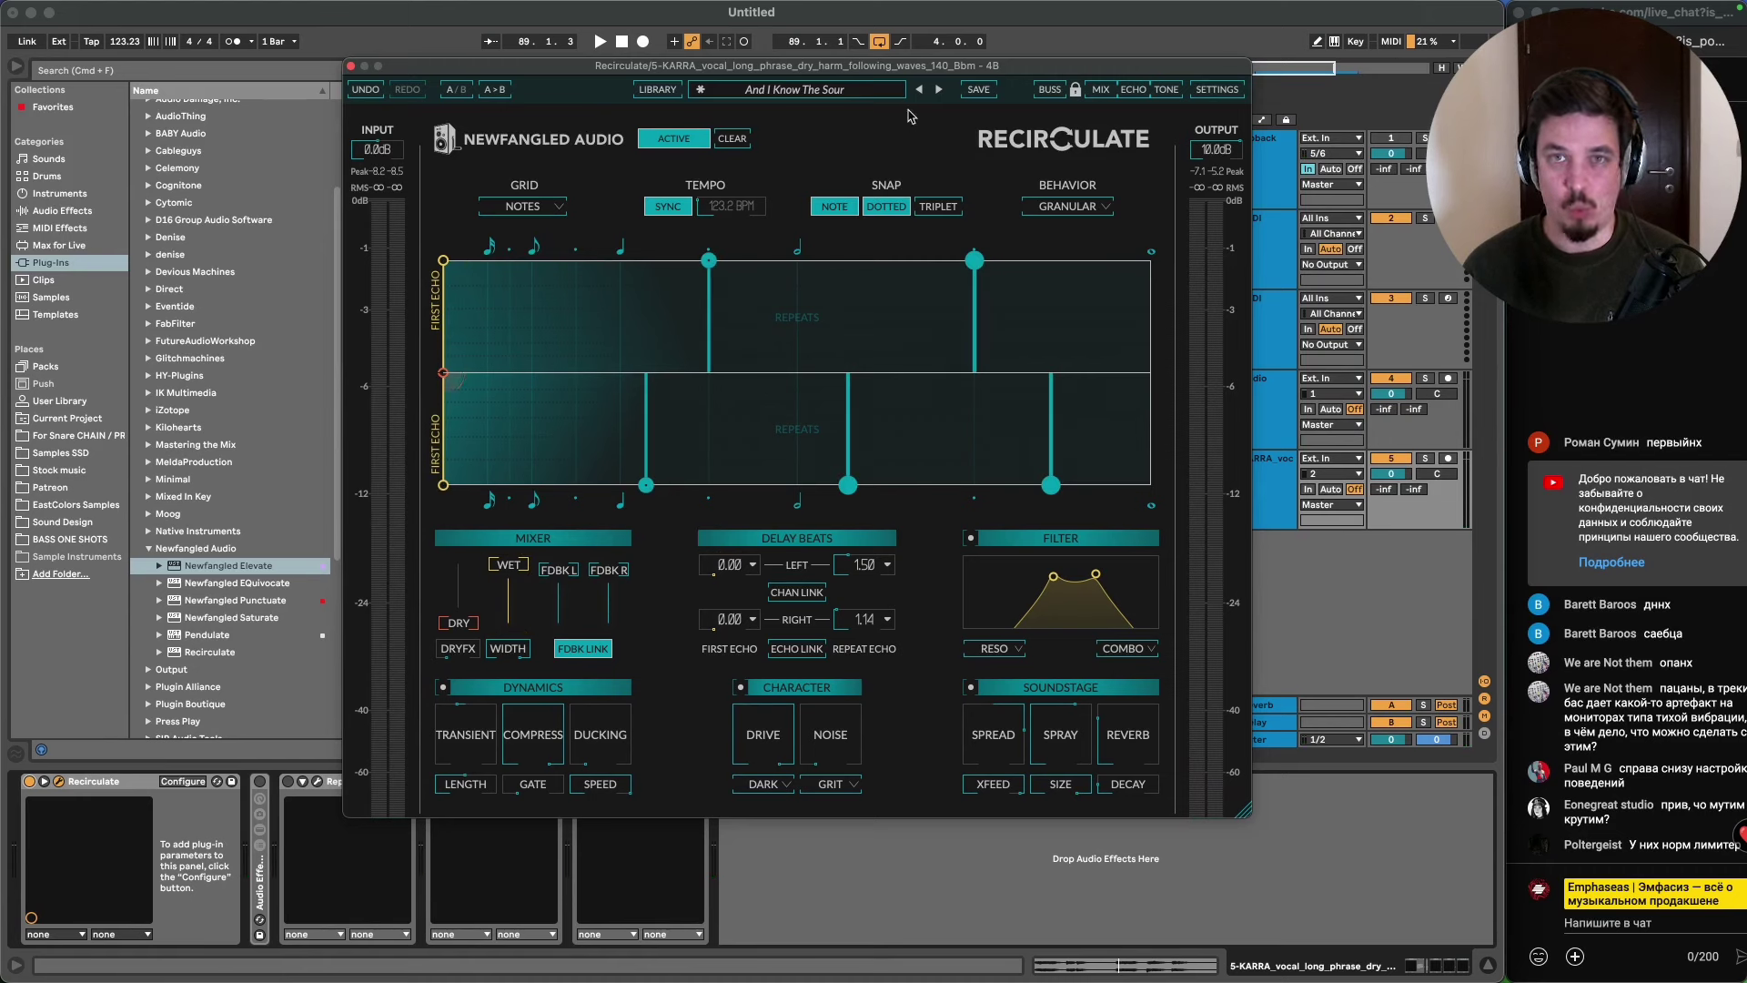
- Audition the Granular presets Drone Machine and Dropping on the looped vocal
left_click(942, 90)
key("space")
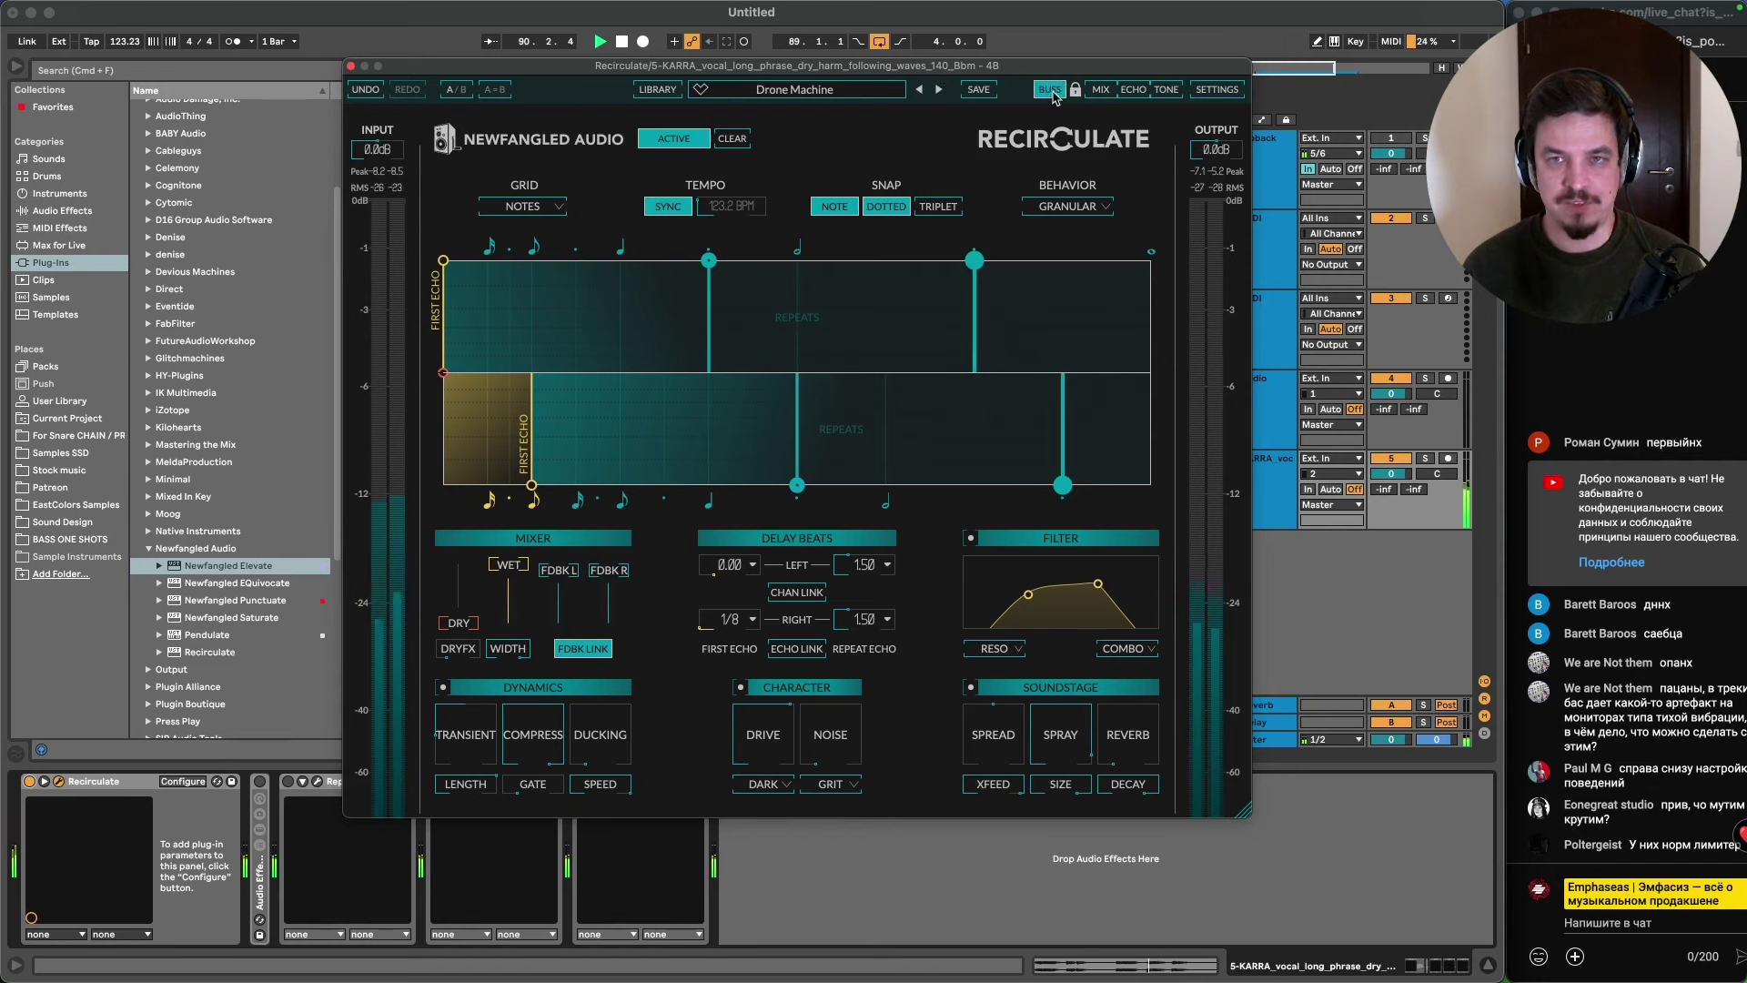
left_click(940, 90)
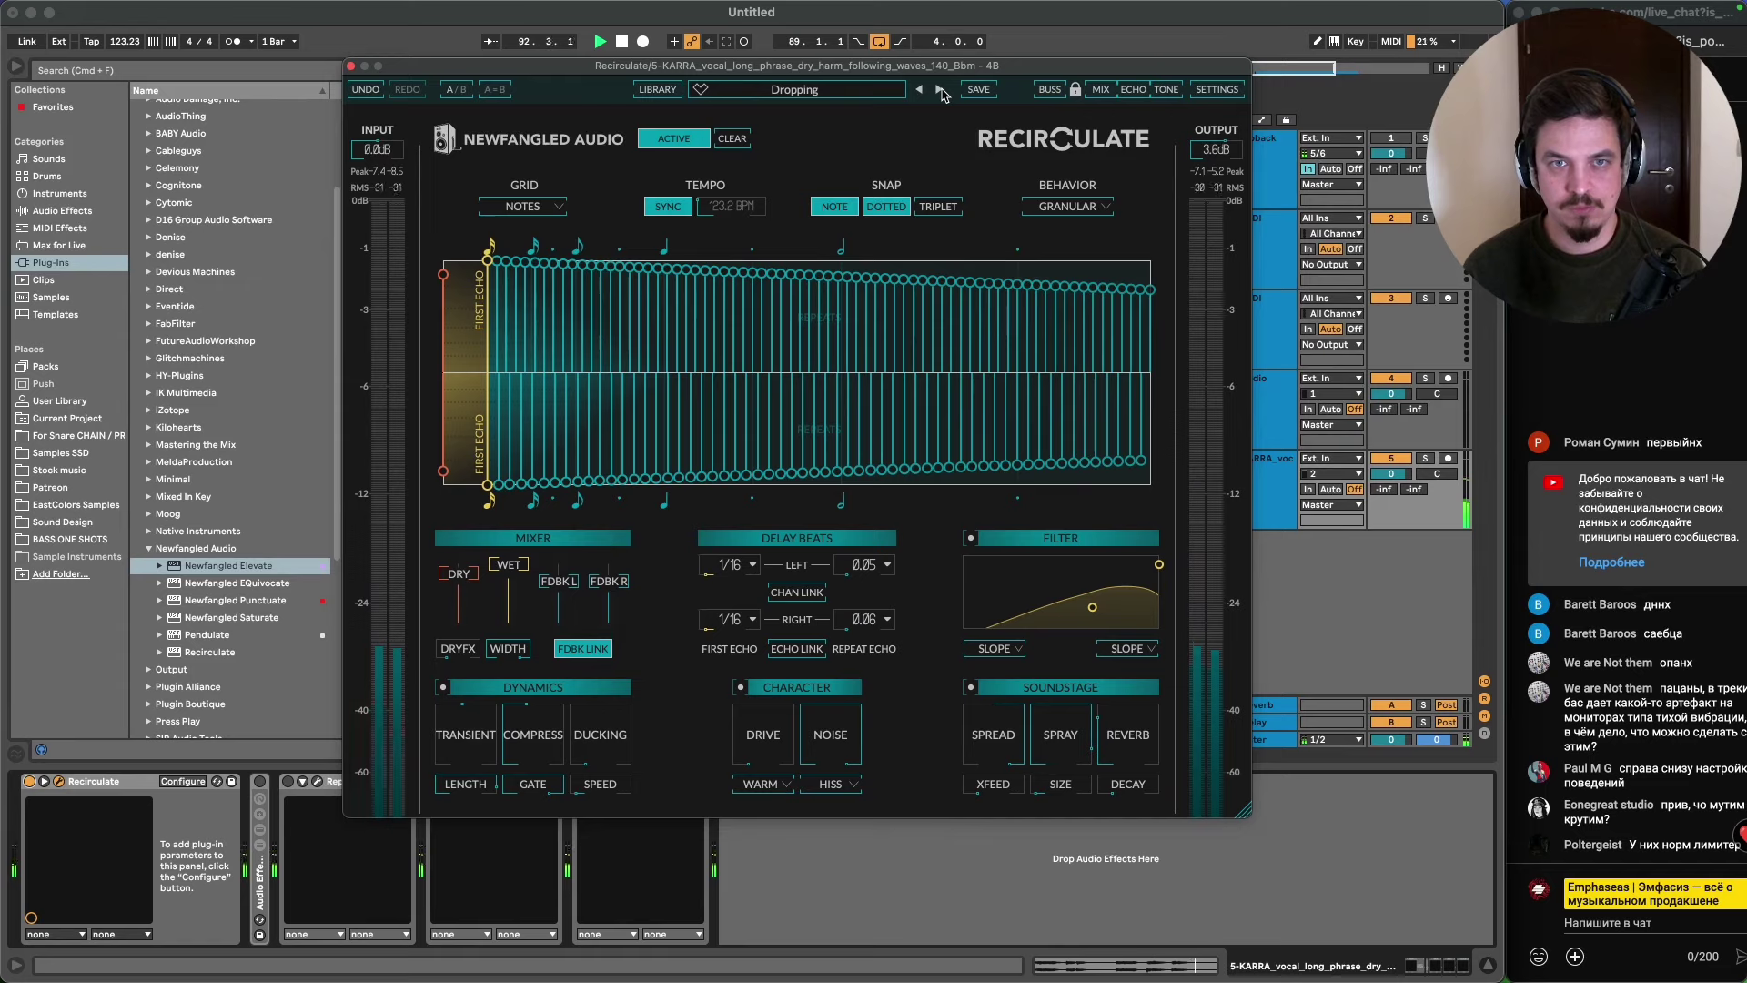
- Check the Hiss noise type in the Dropping preset and compare the sound with the Character section off and on
left_click(842, 786)
left_click(843, 790)
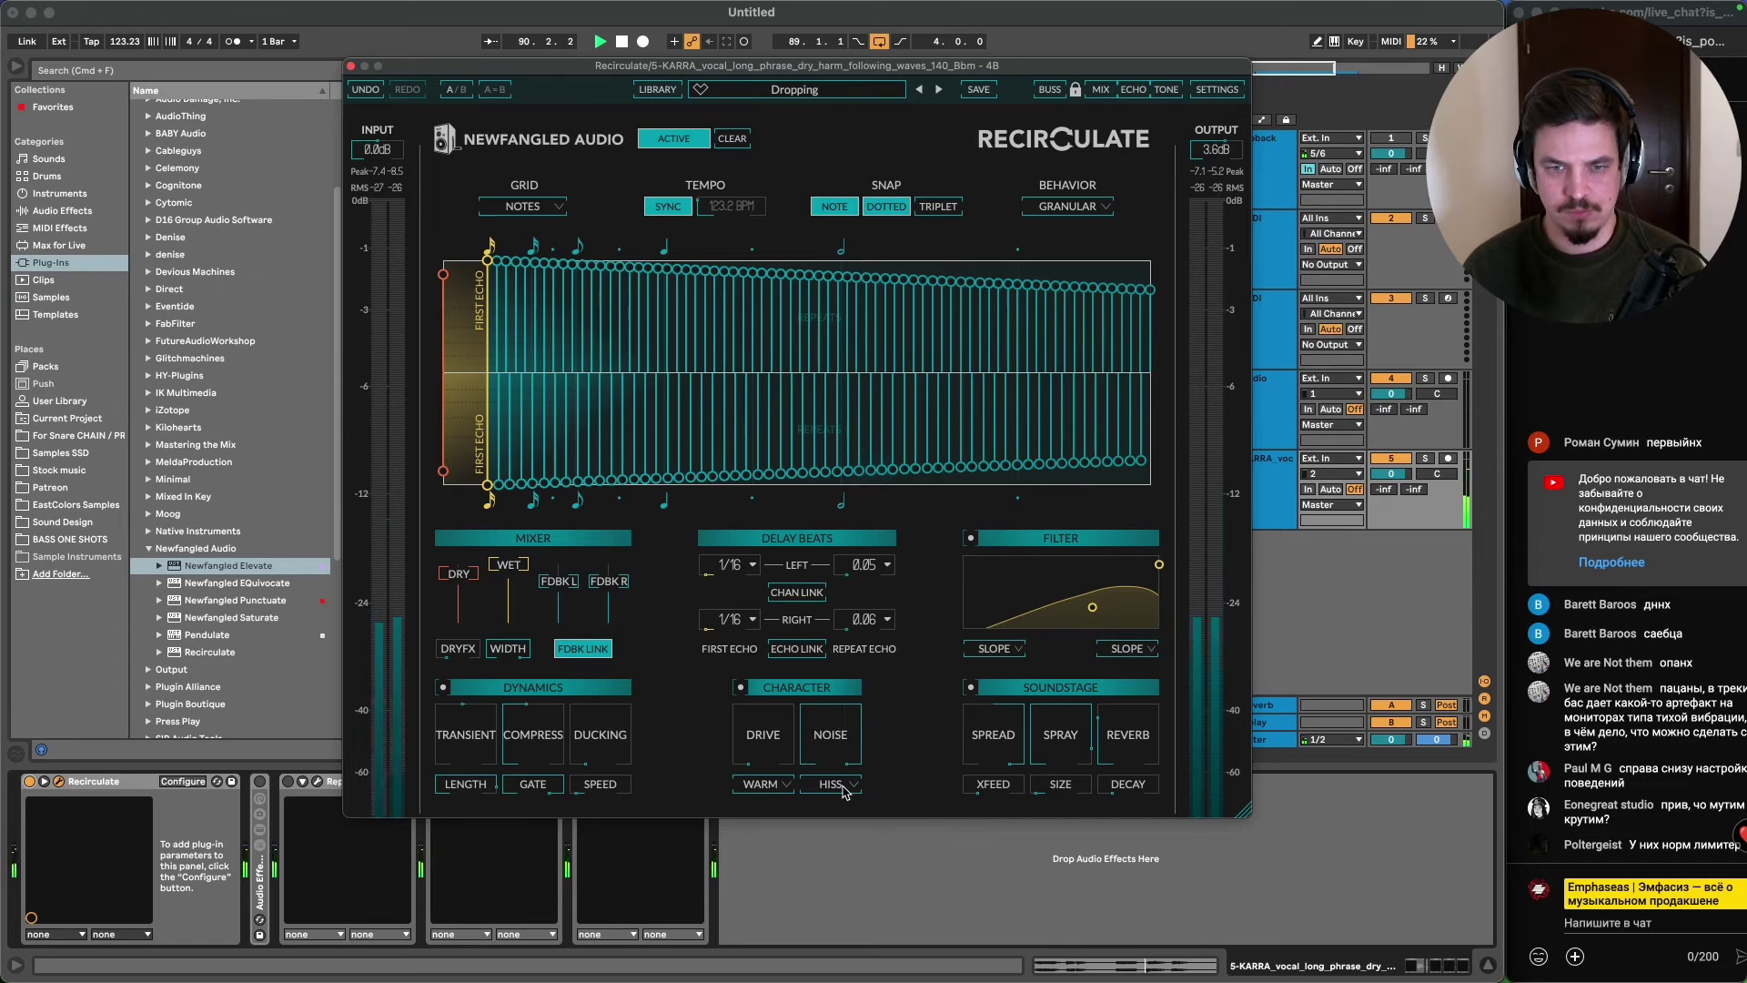
left_click(741, 688)
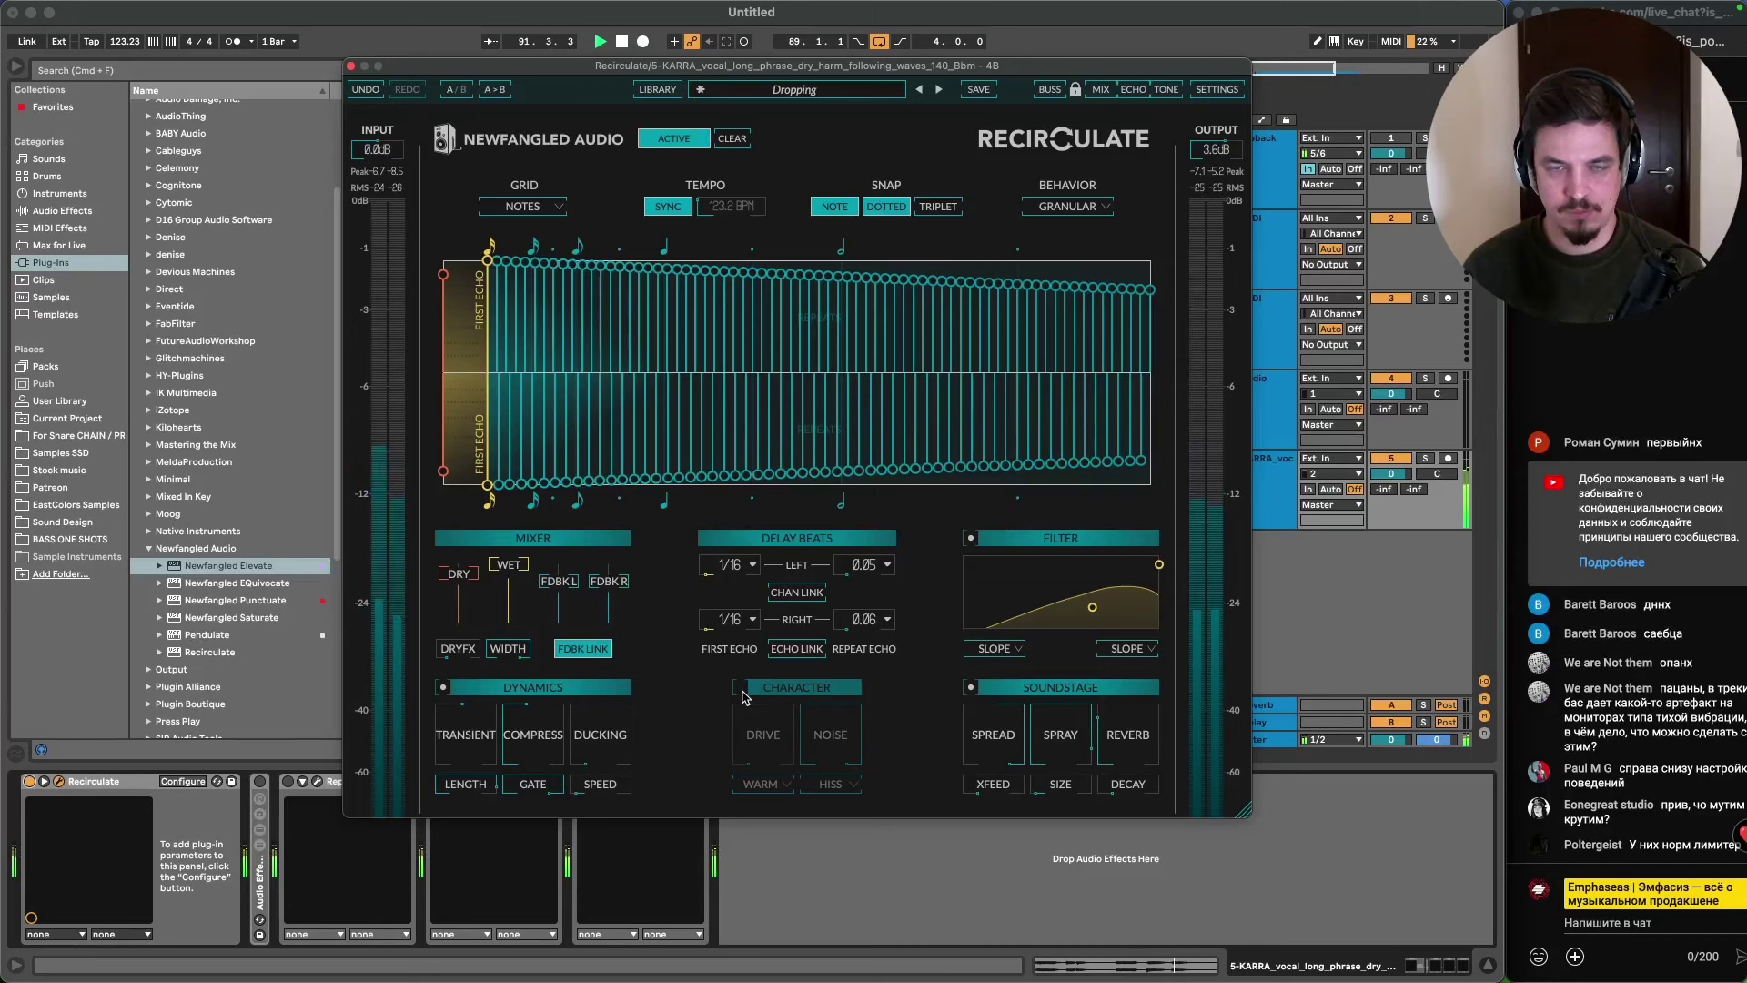
left_click(741, 688)
- Audition Falling Apart, Ghostly Llamas, ghosts of past lives and Granular Swell, load Granular Vox, and switch Recirculate off
left_click(939, 89)
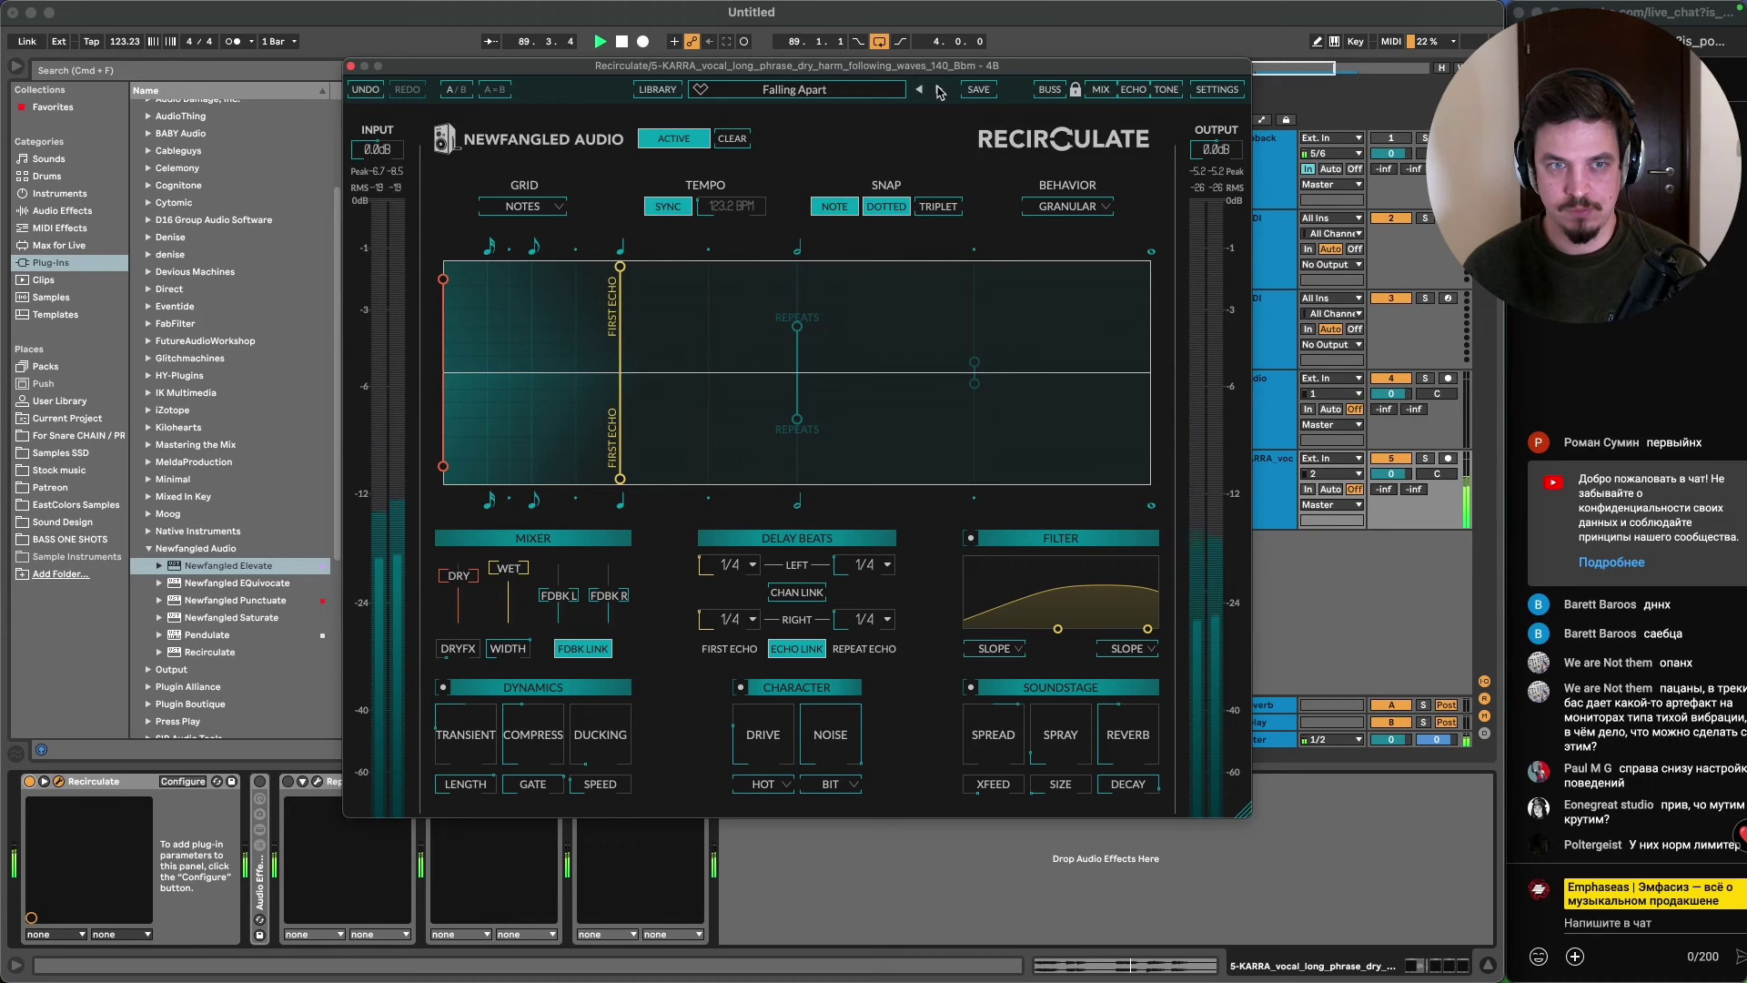
left_click(939, 89)
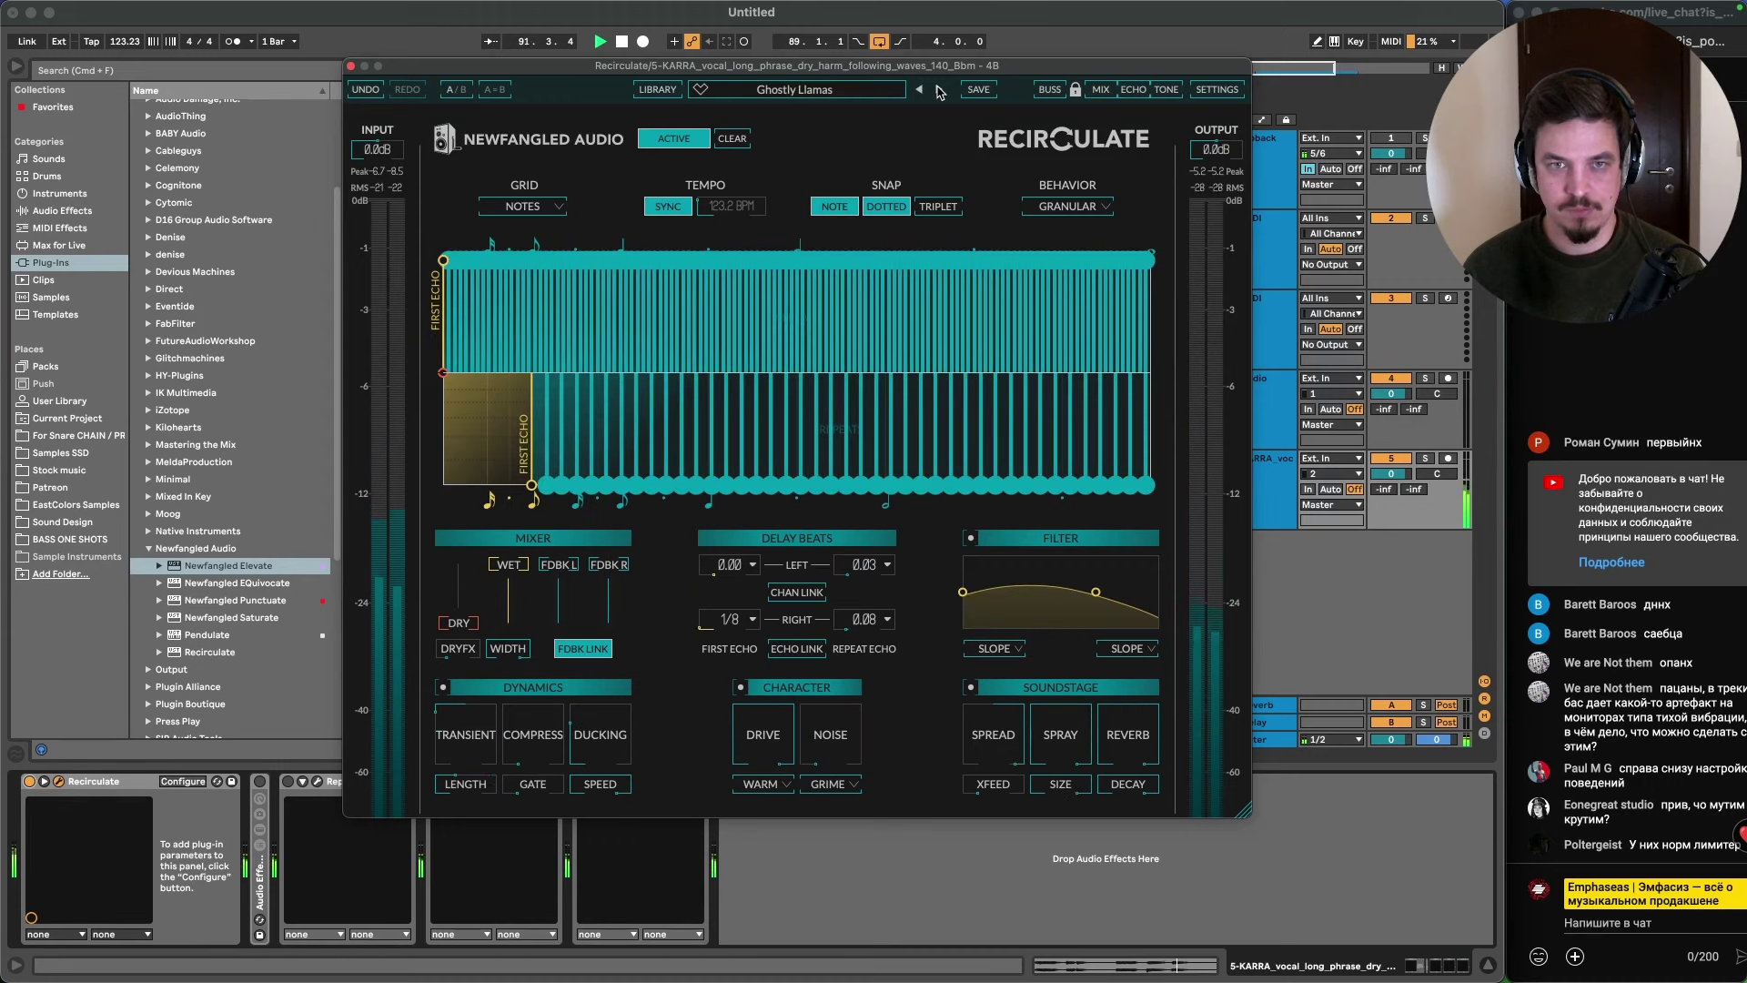
left_click(939, 89)
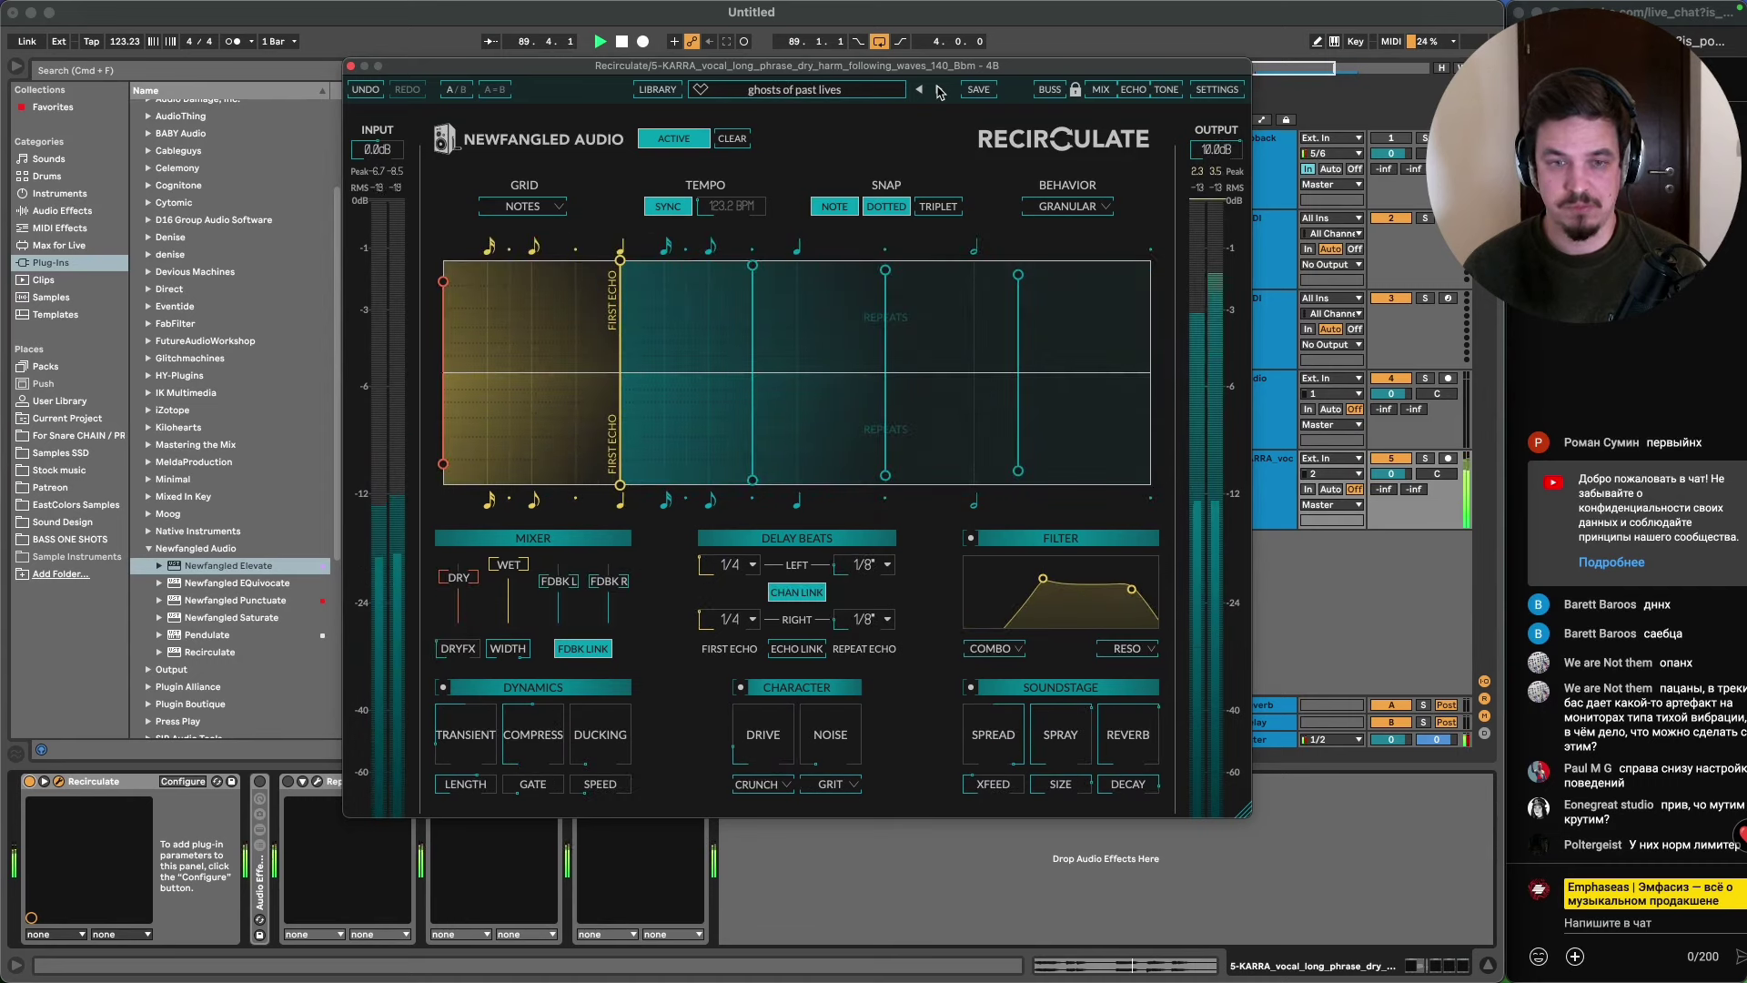
left_click(939, 89)
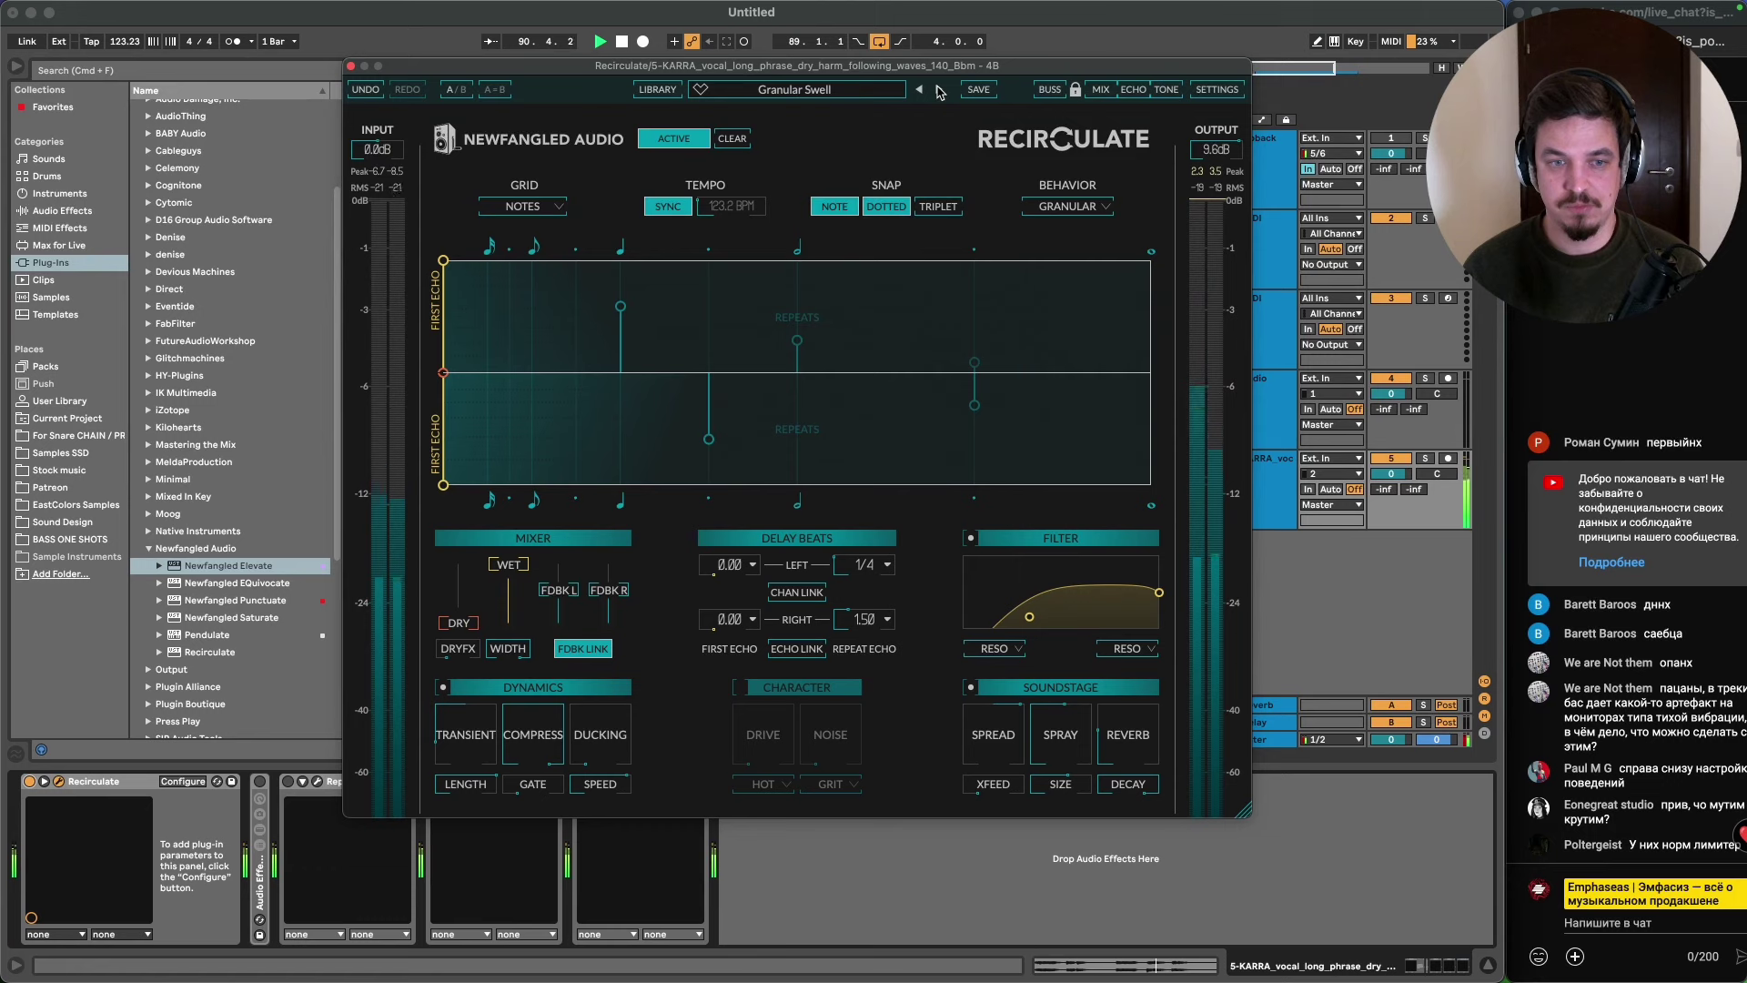
left_click_drag(933, 72, 1028, 42)
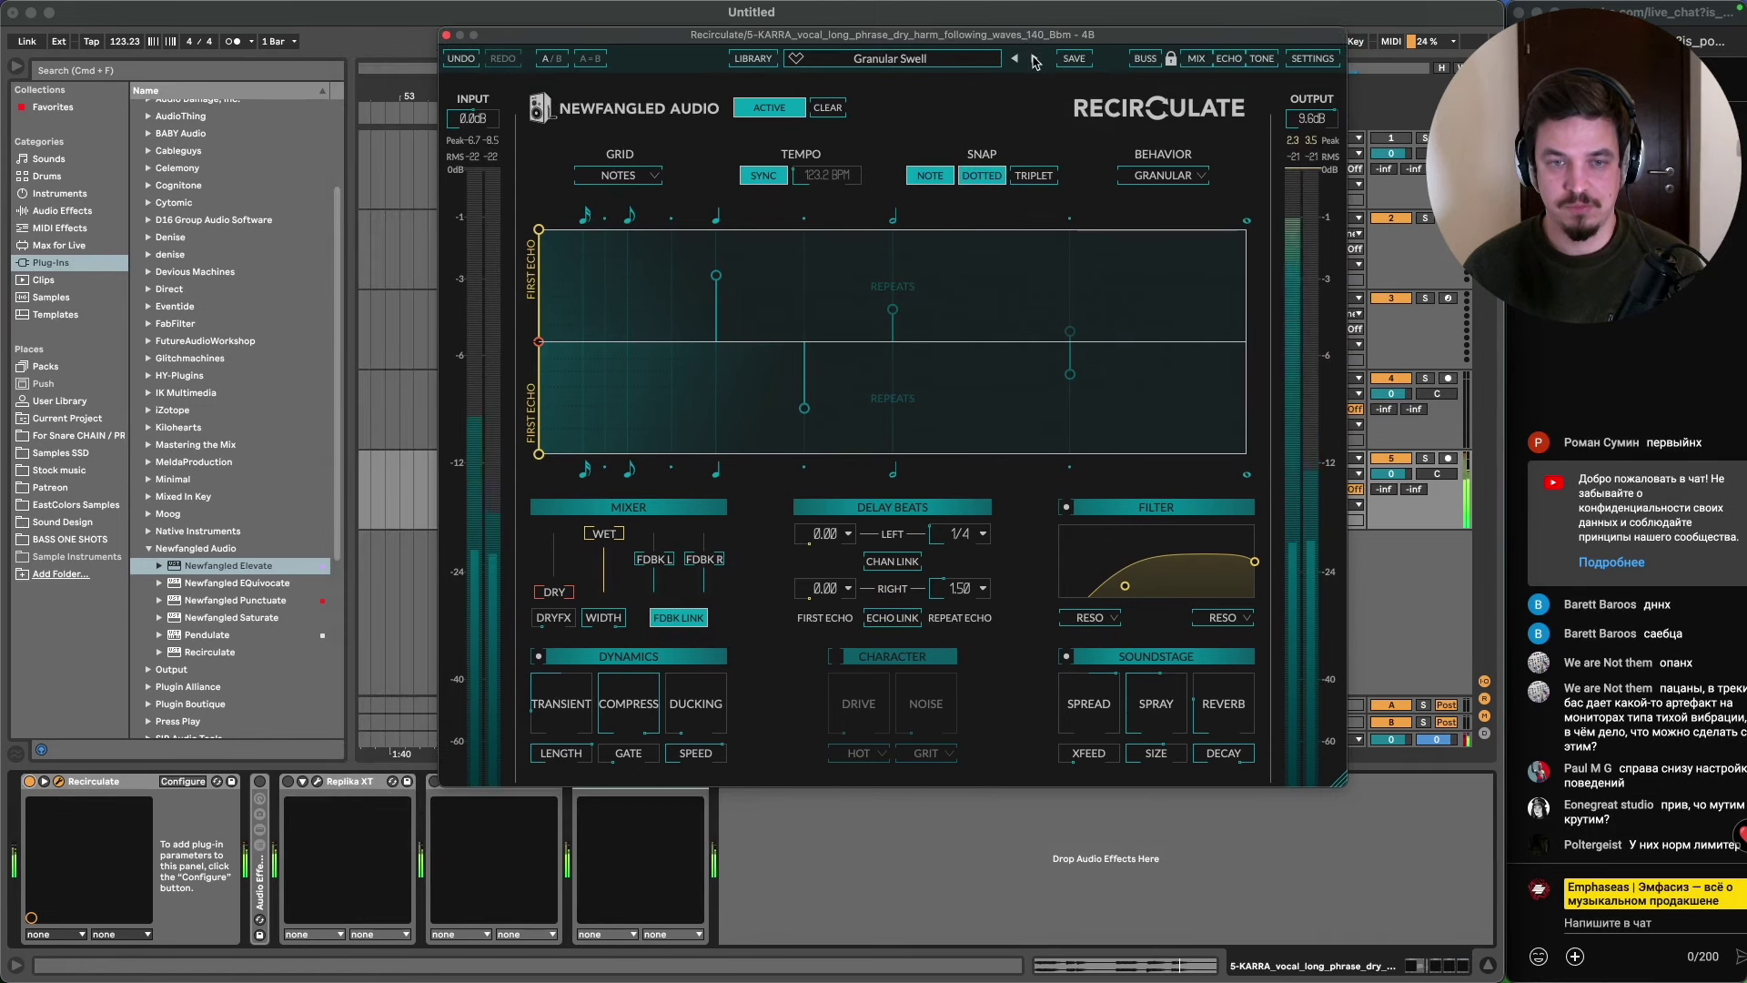
left_click(1034, 60)
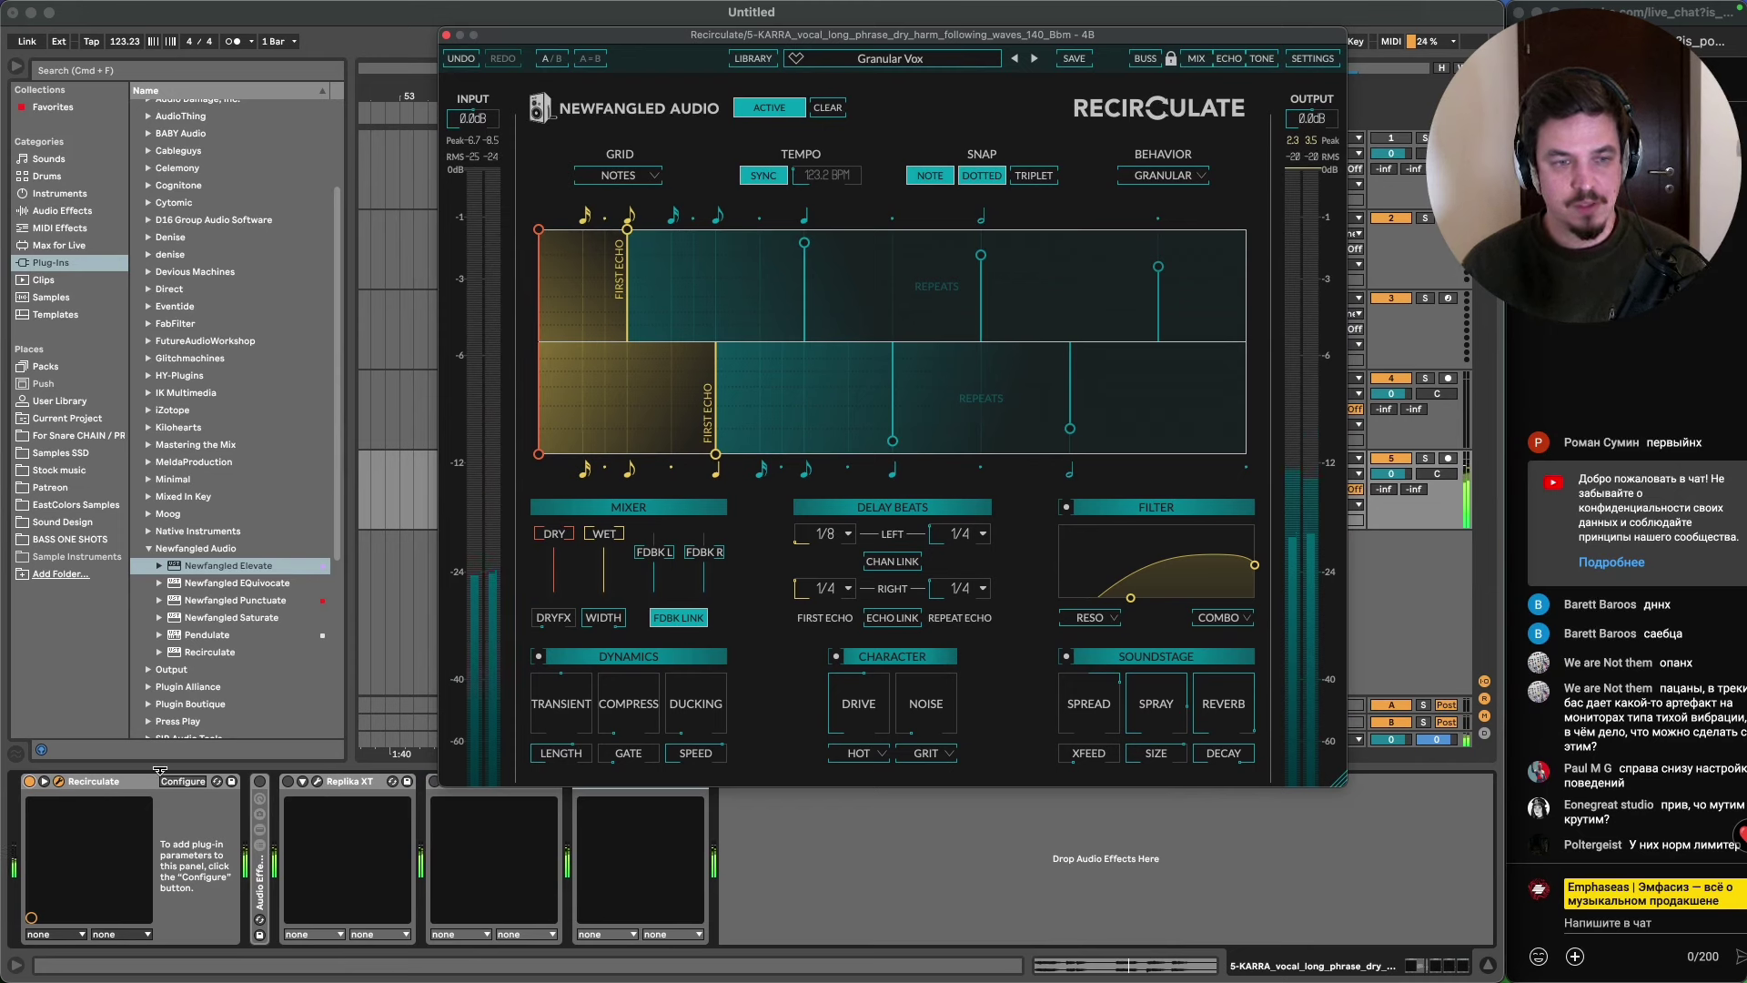
left_click(100, 444)
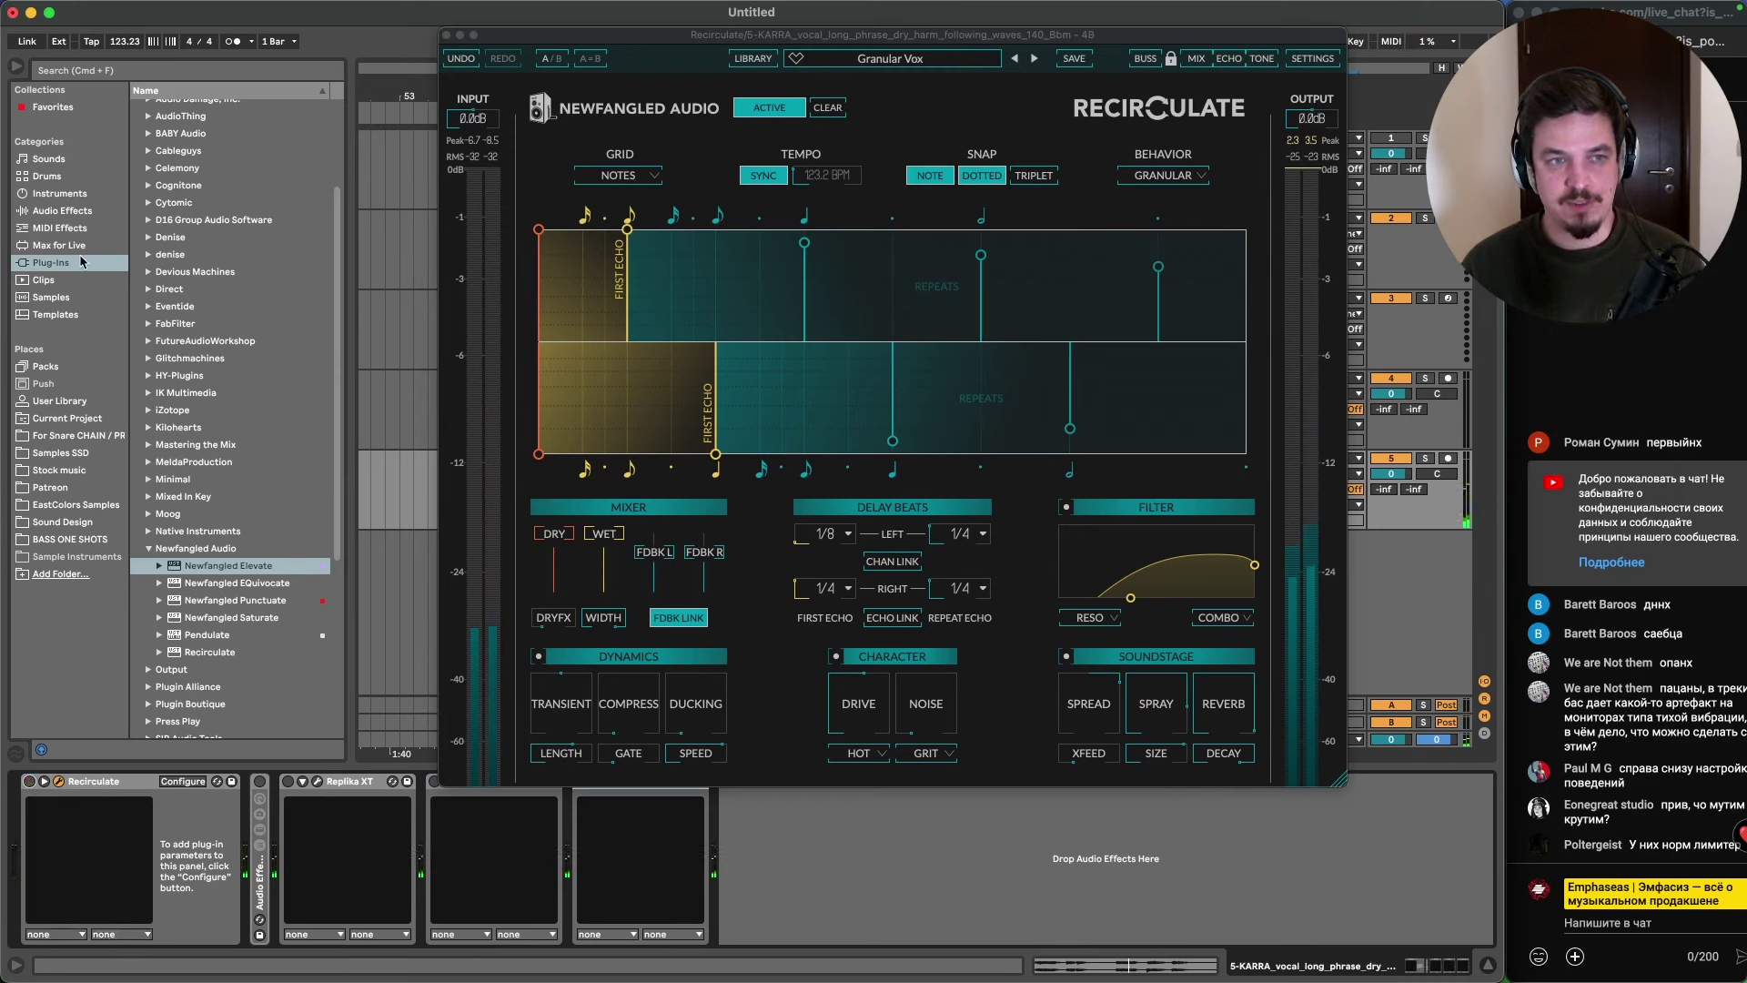
- Insert Sandman Pro from the Plugin Alliance plug-ins ahead of Replika XT on the vocal track and reposition its window
left_click(149, 549)
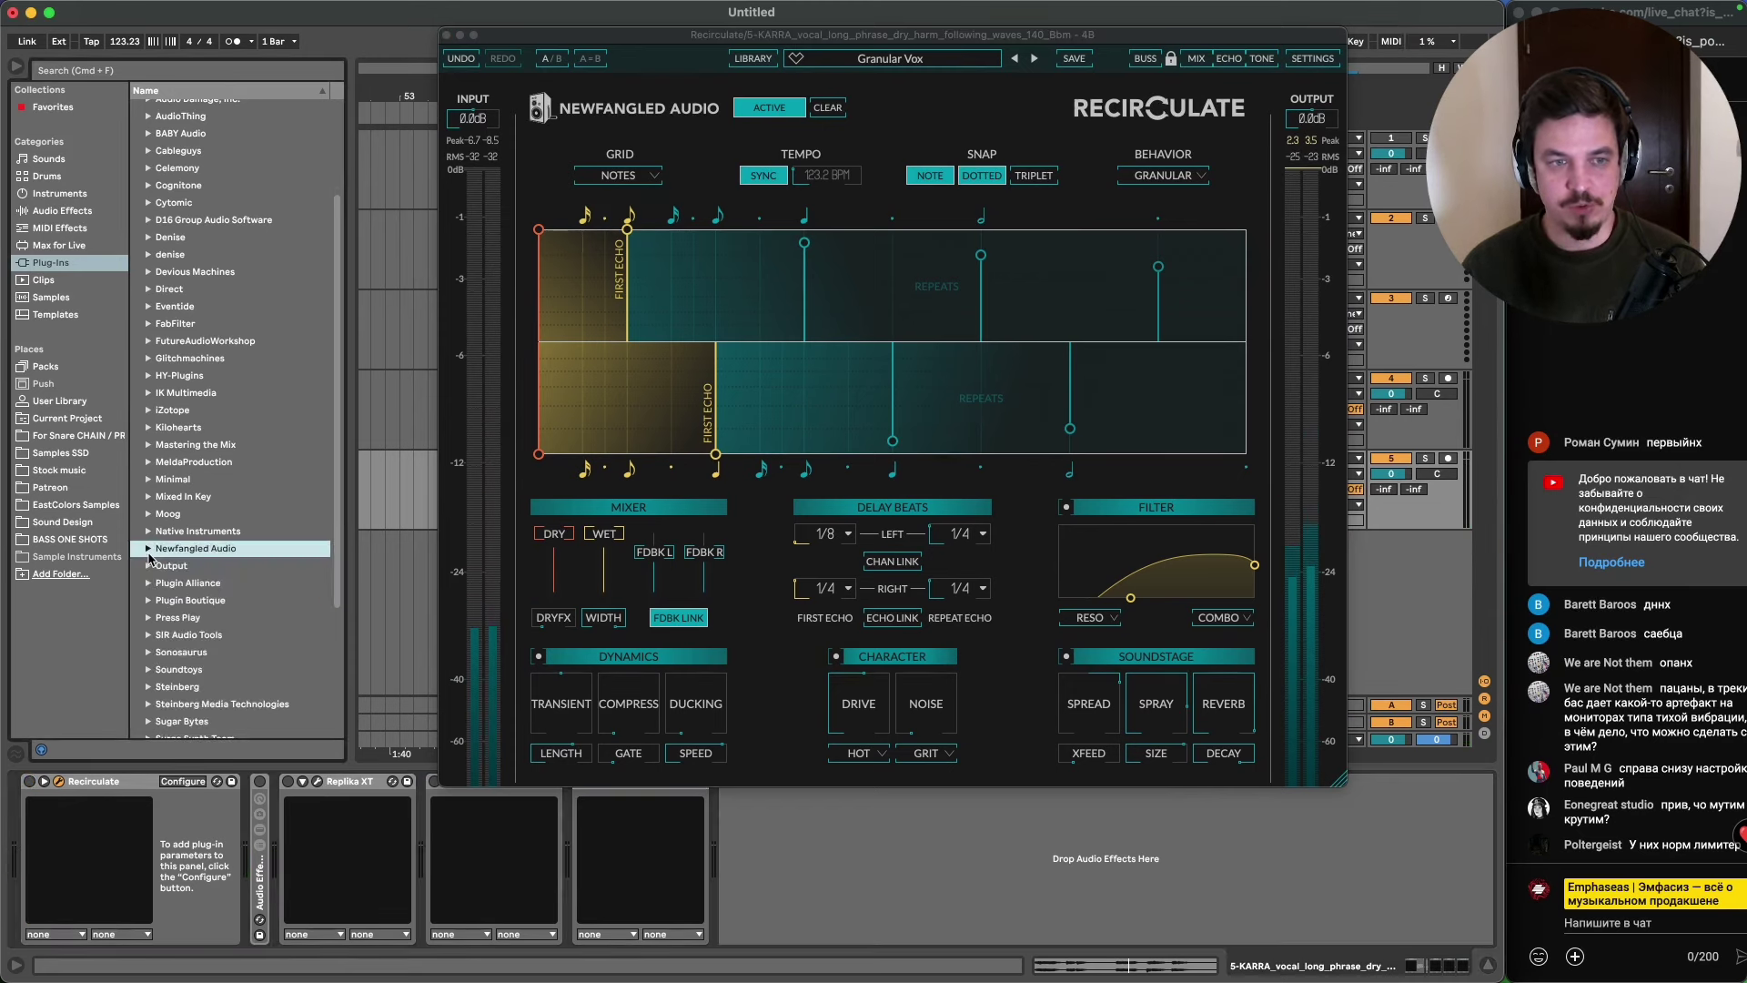
scroll(155, 637, "down", 5)
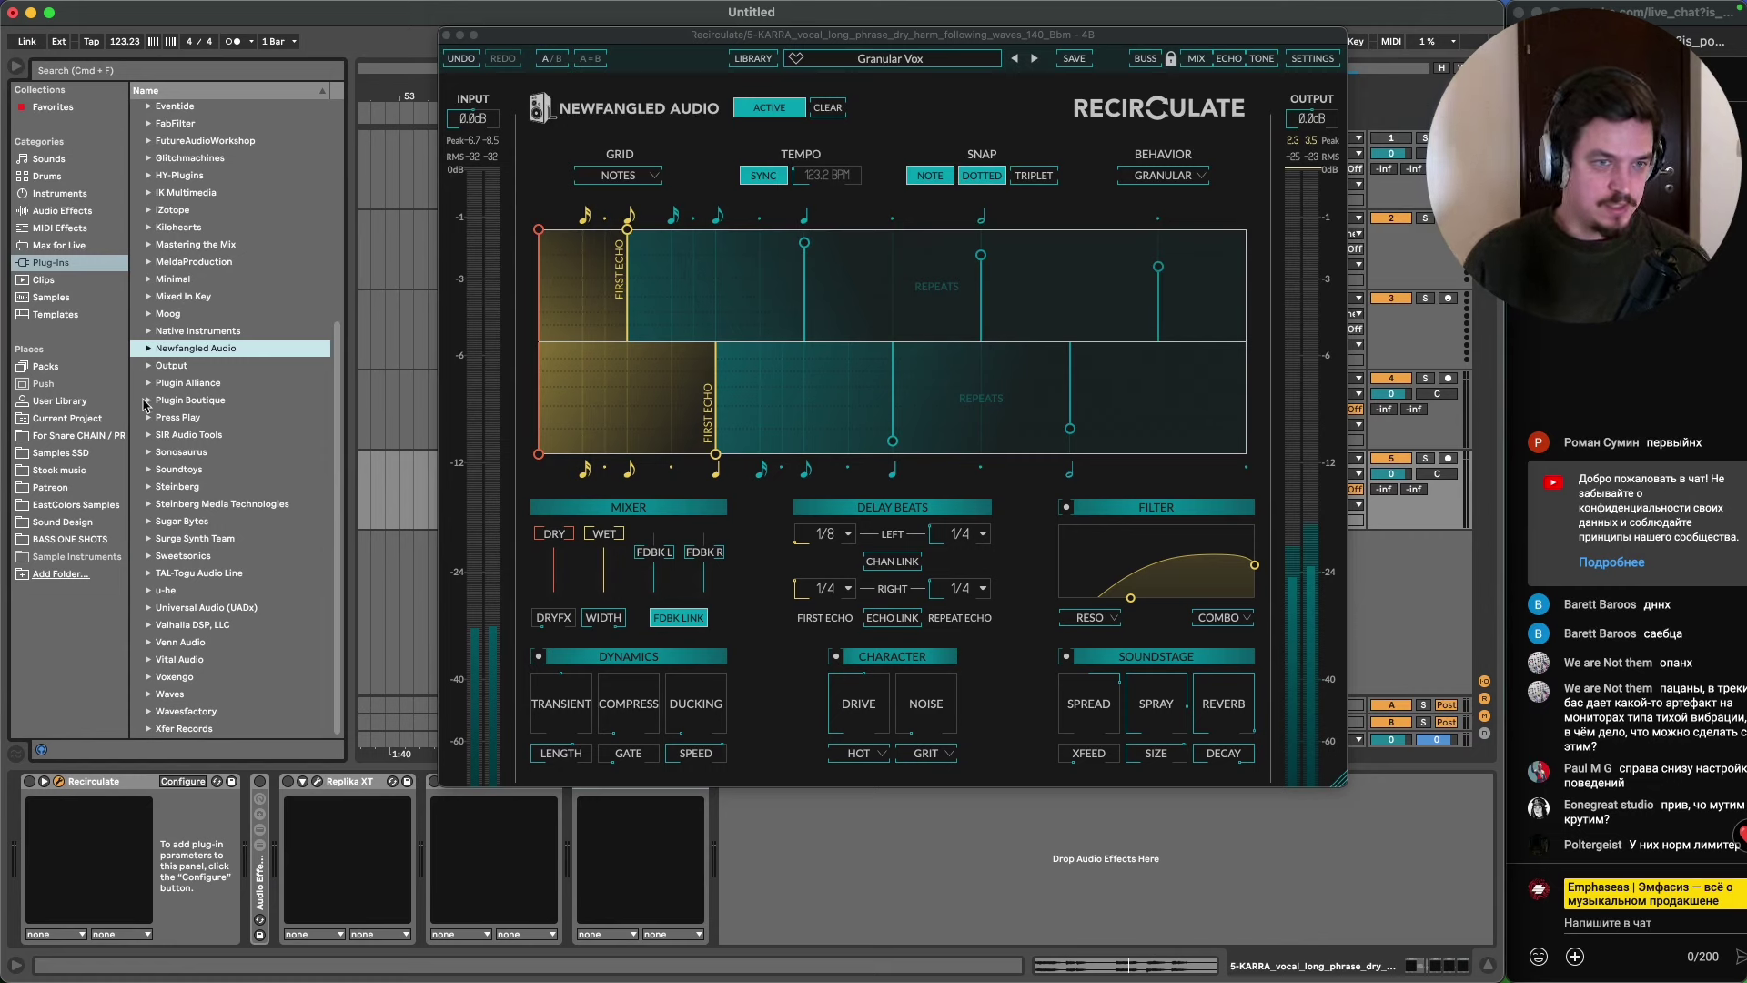
left_click(148, 385)
scroll(228, 546, "down", 5)
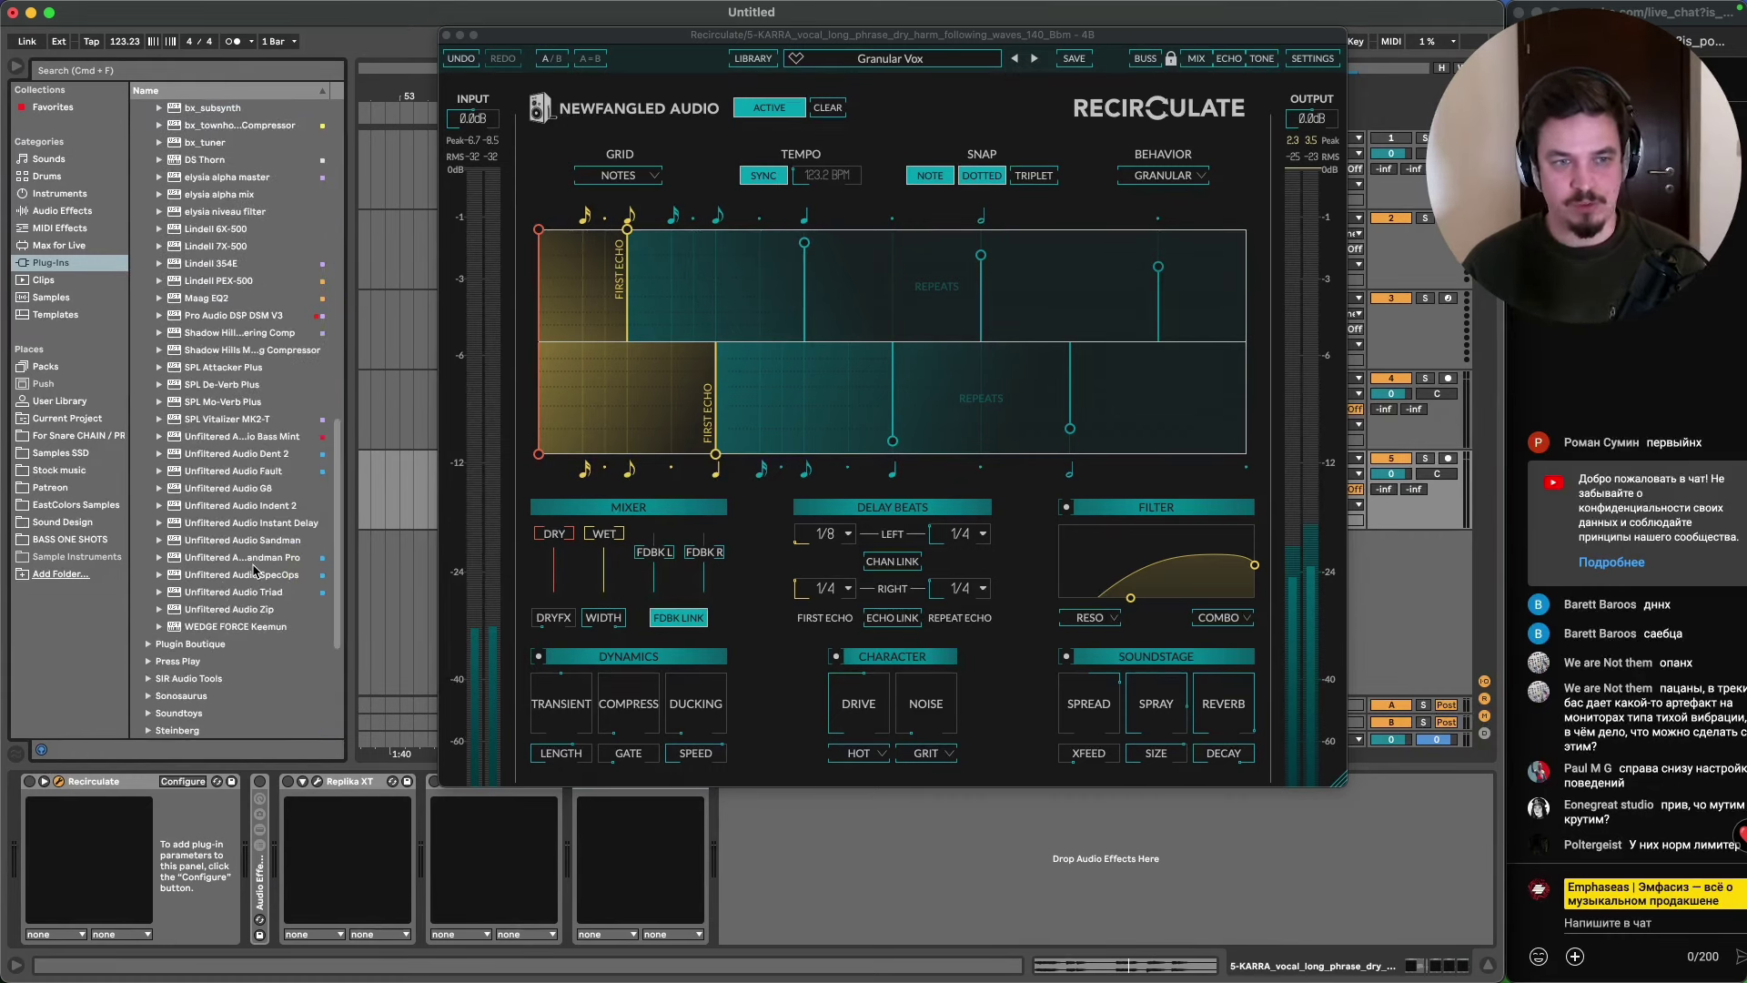
left_click_drag(266, 563, 312, 812)
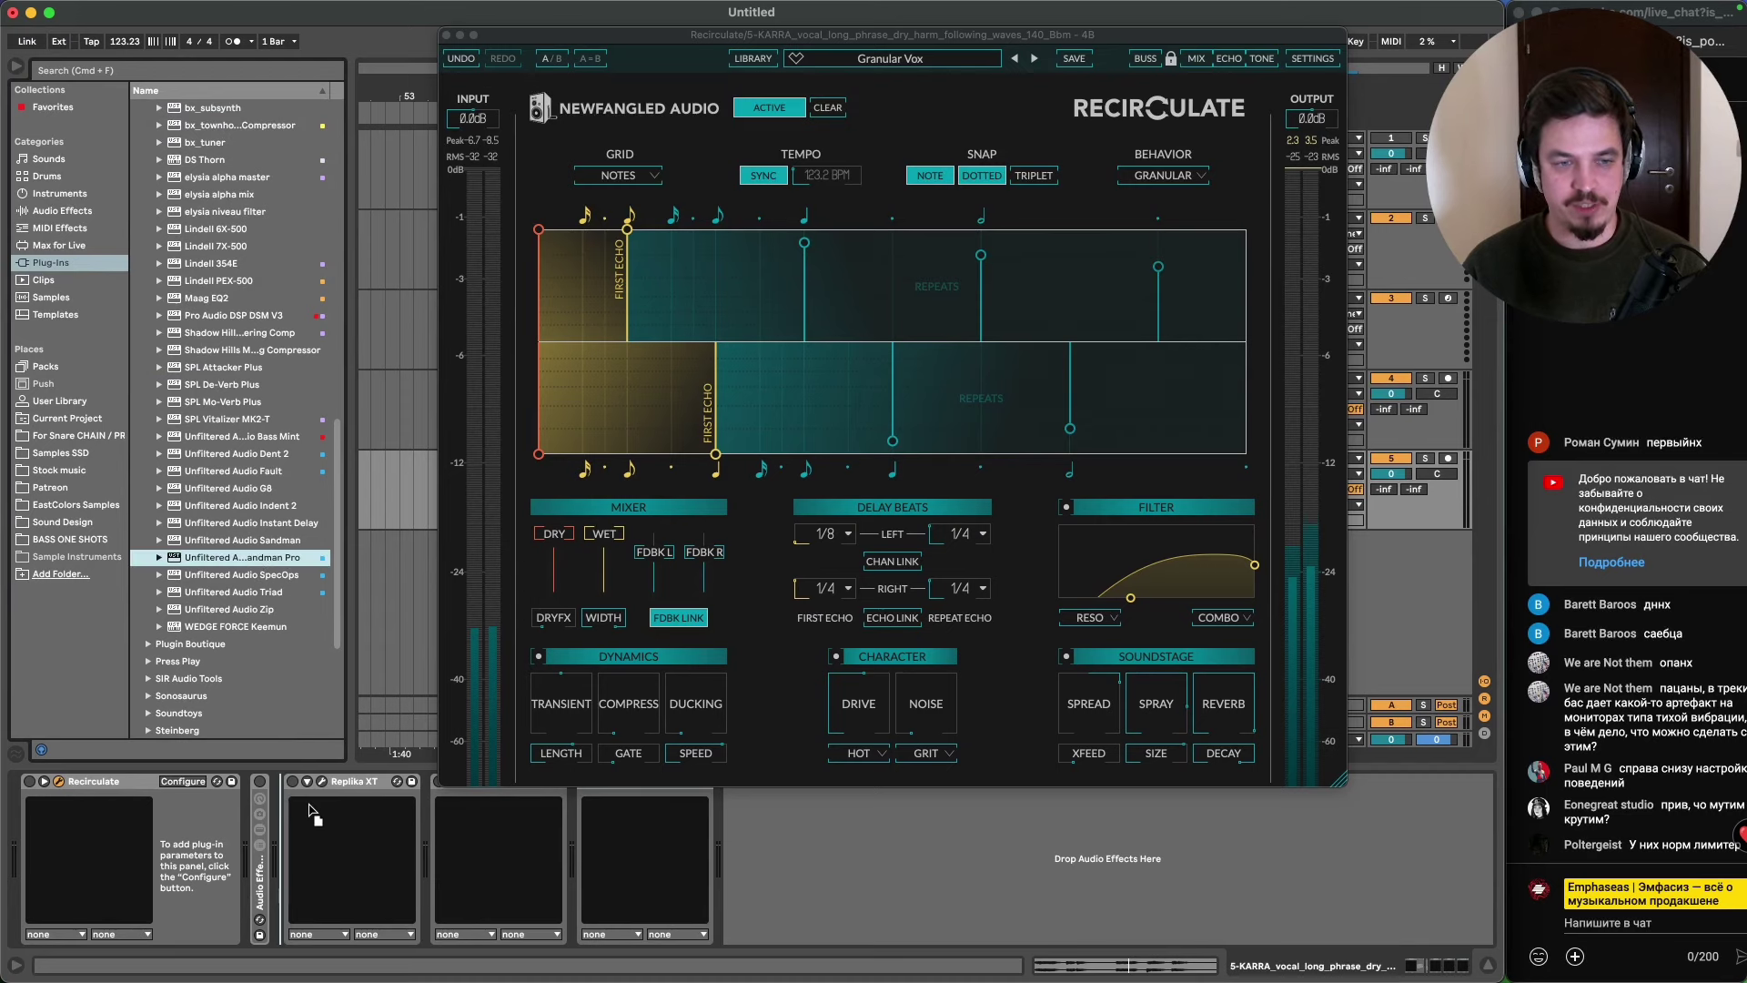
left_click_drag(406, 405, 351, 855)
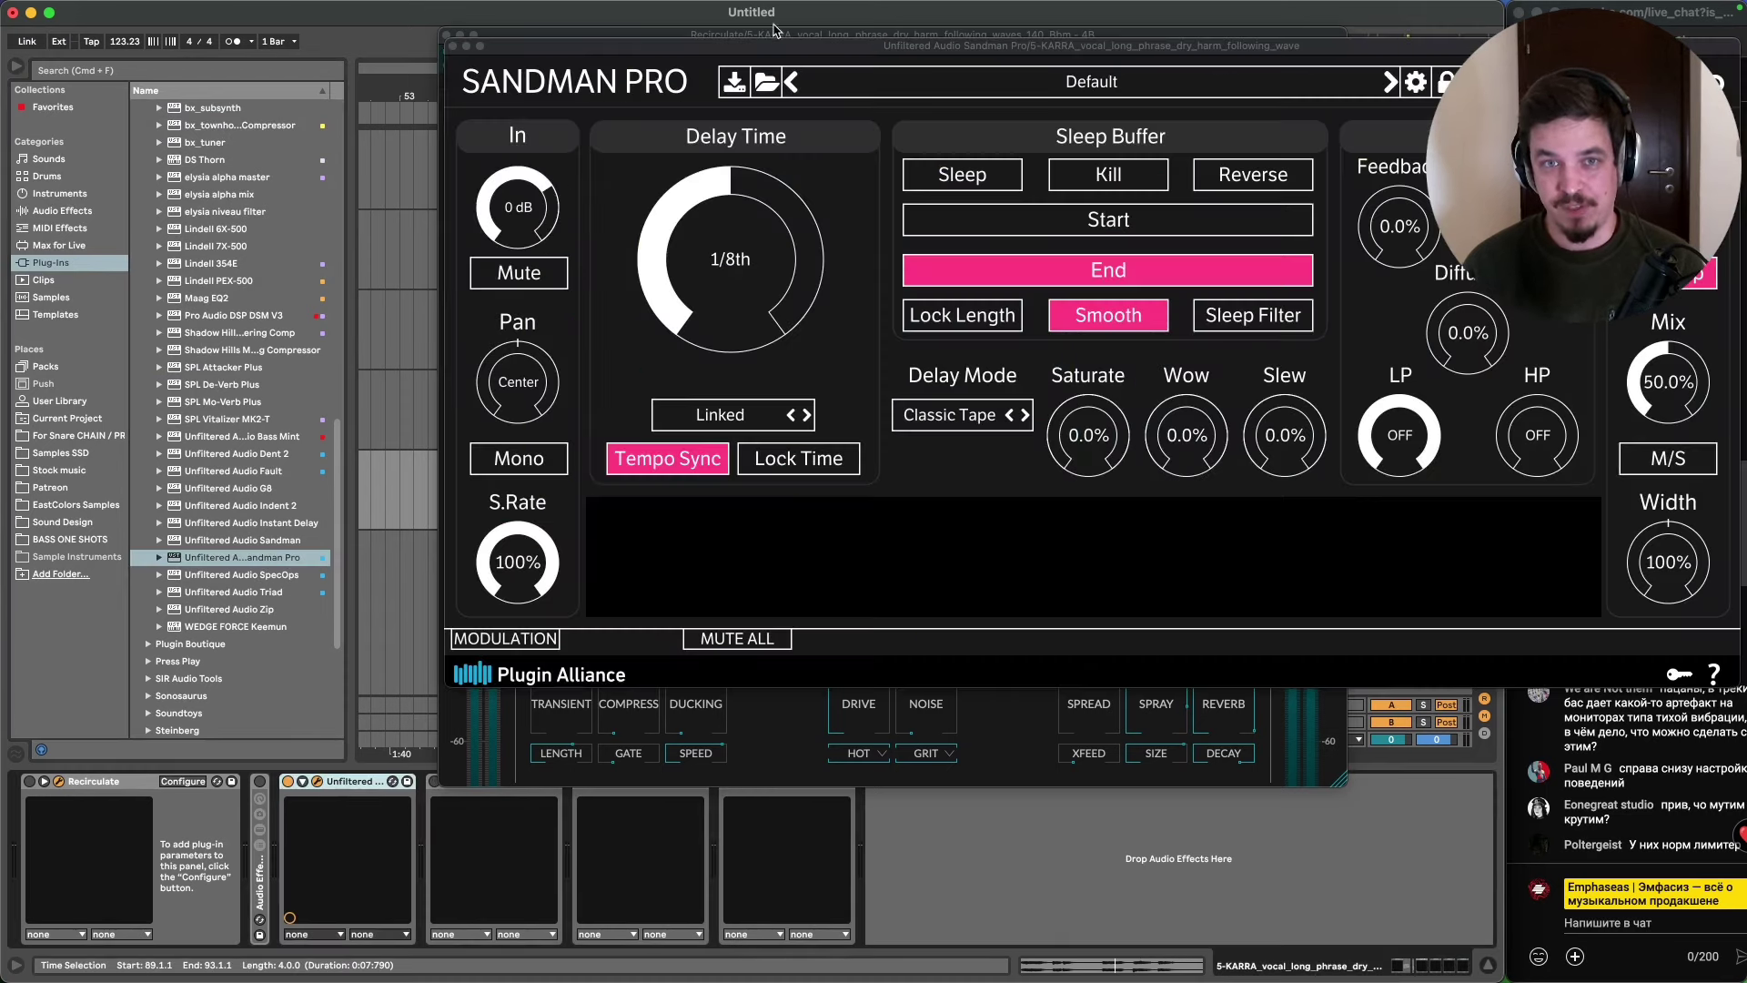
left_click_drag(773, 45, 490, 69)
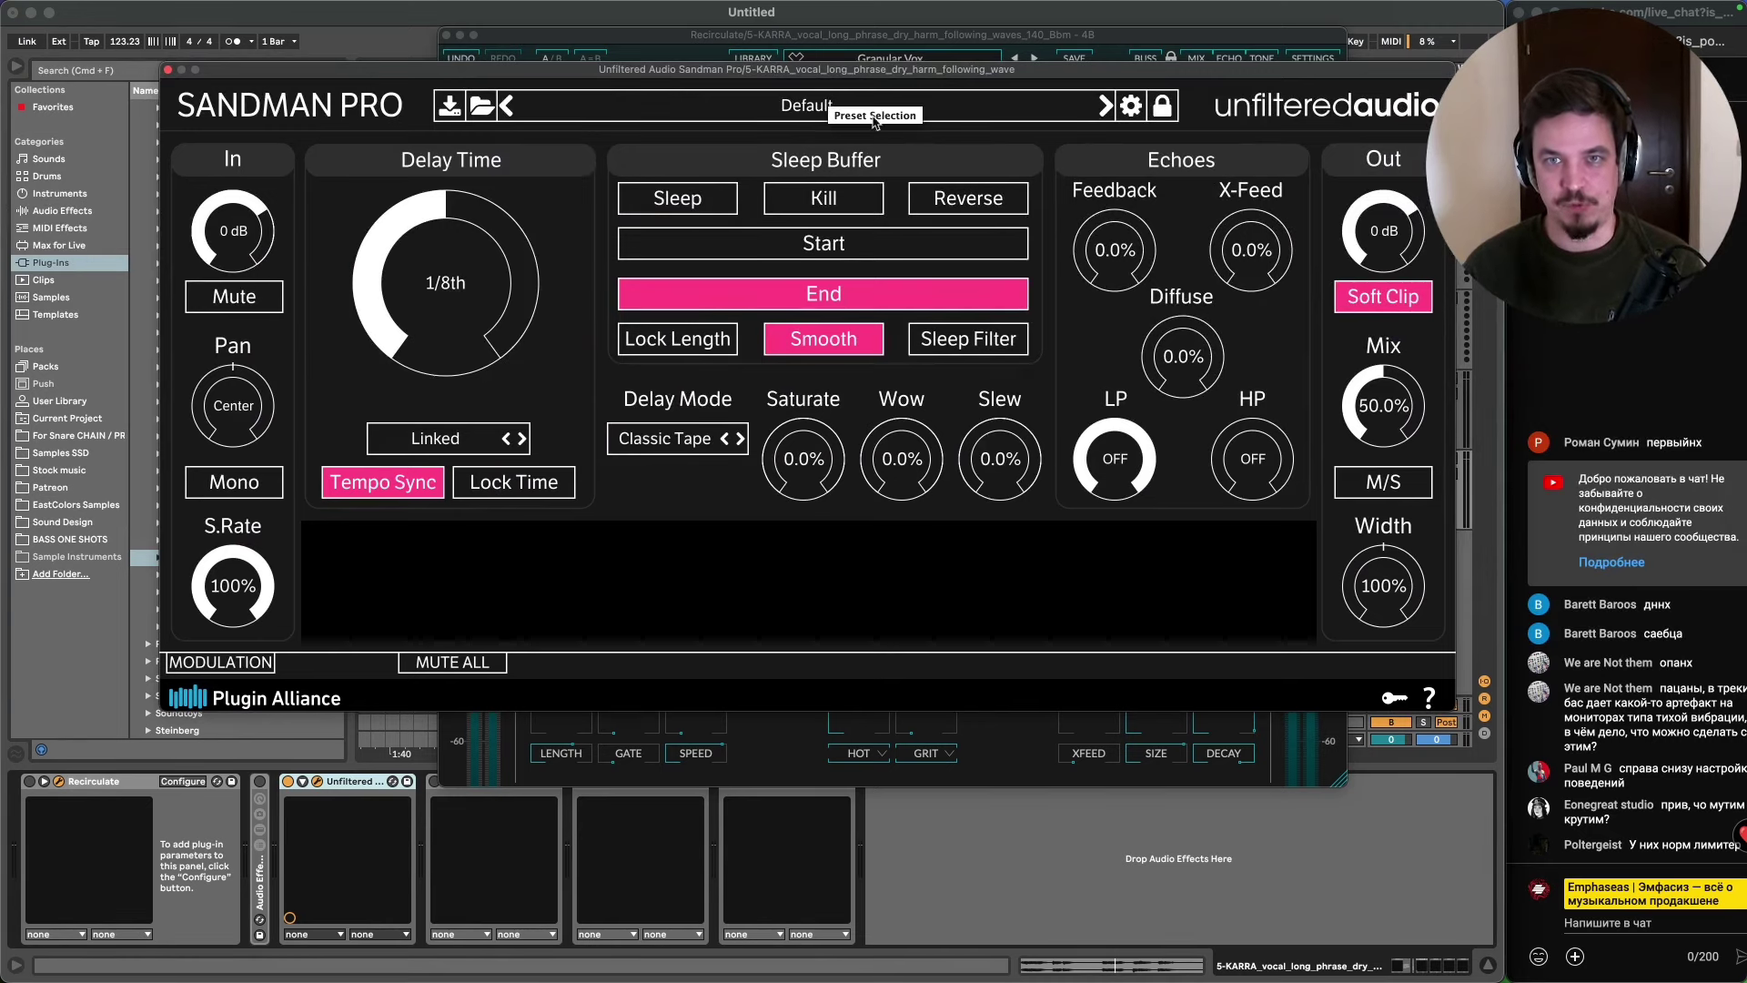
- Audition Sandman Pro's Metallic Space, Reverse Headspace and S Alliteration presets, set Mix to 0%, and close the plug-in window
left_click(1105, 105)
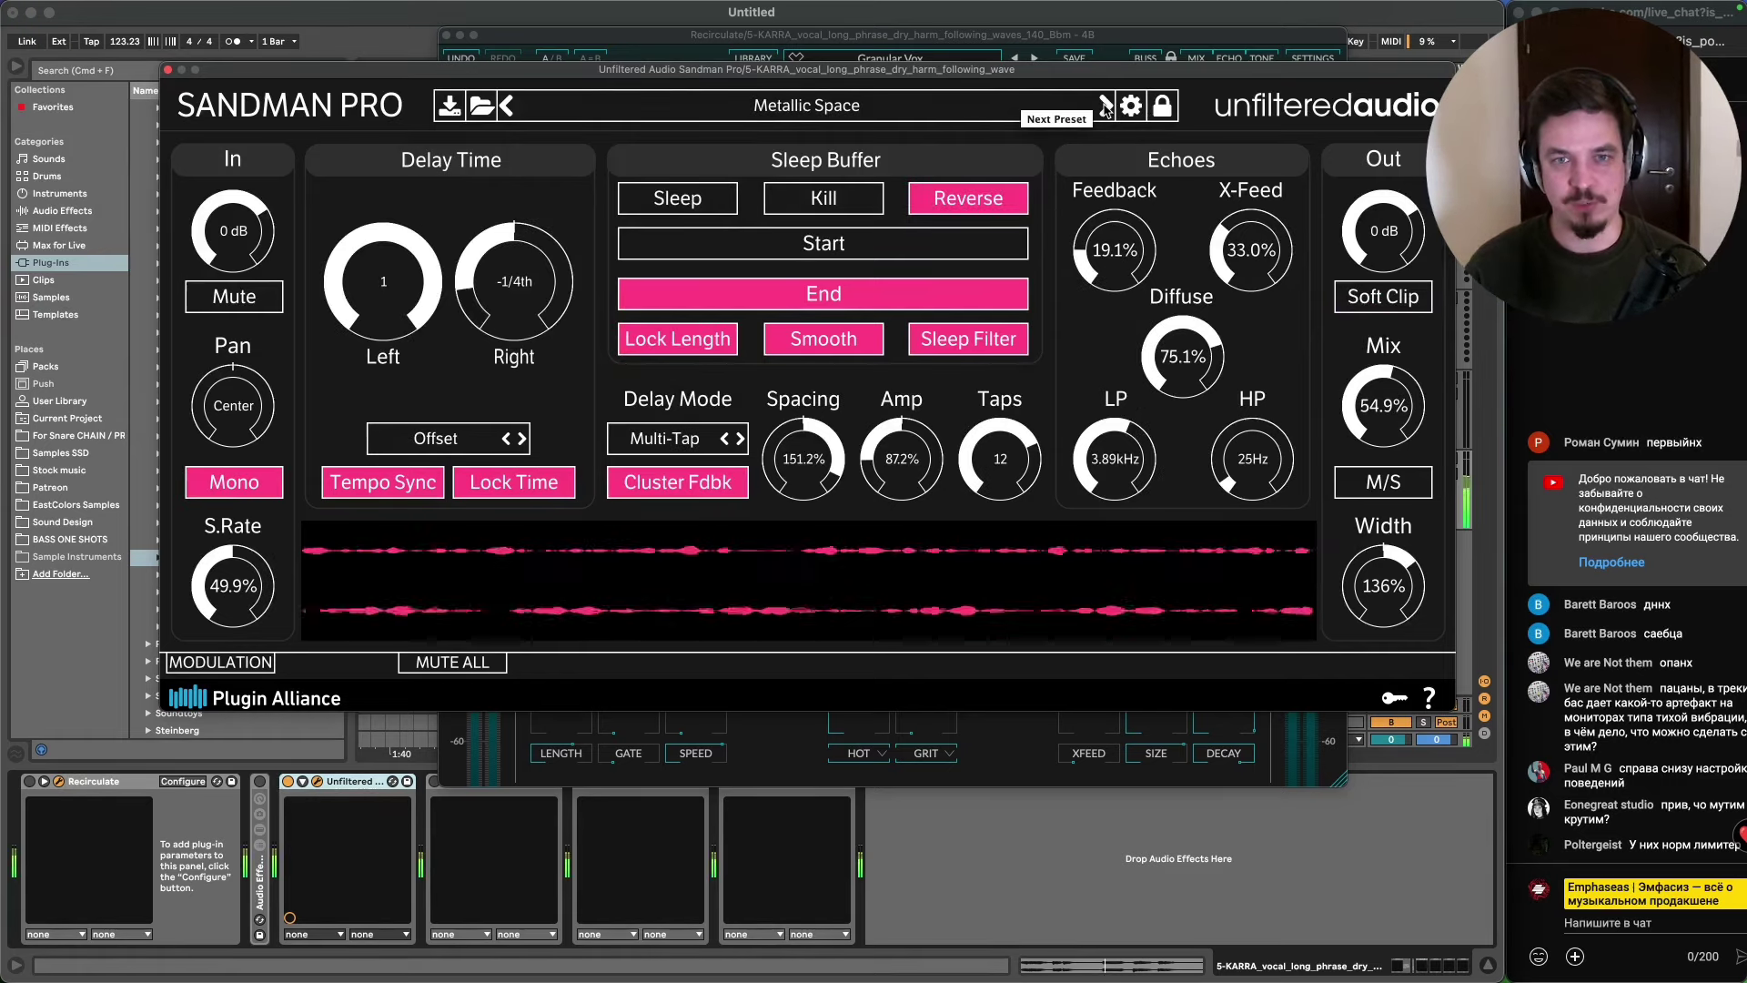
left_click(1105, 106)
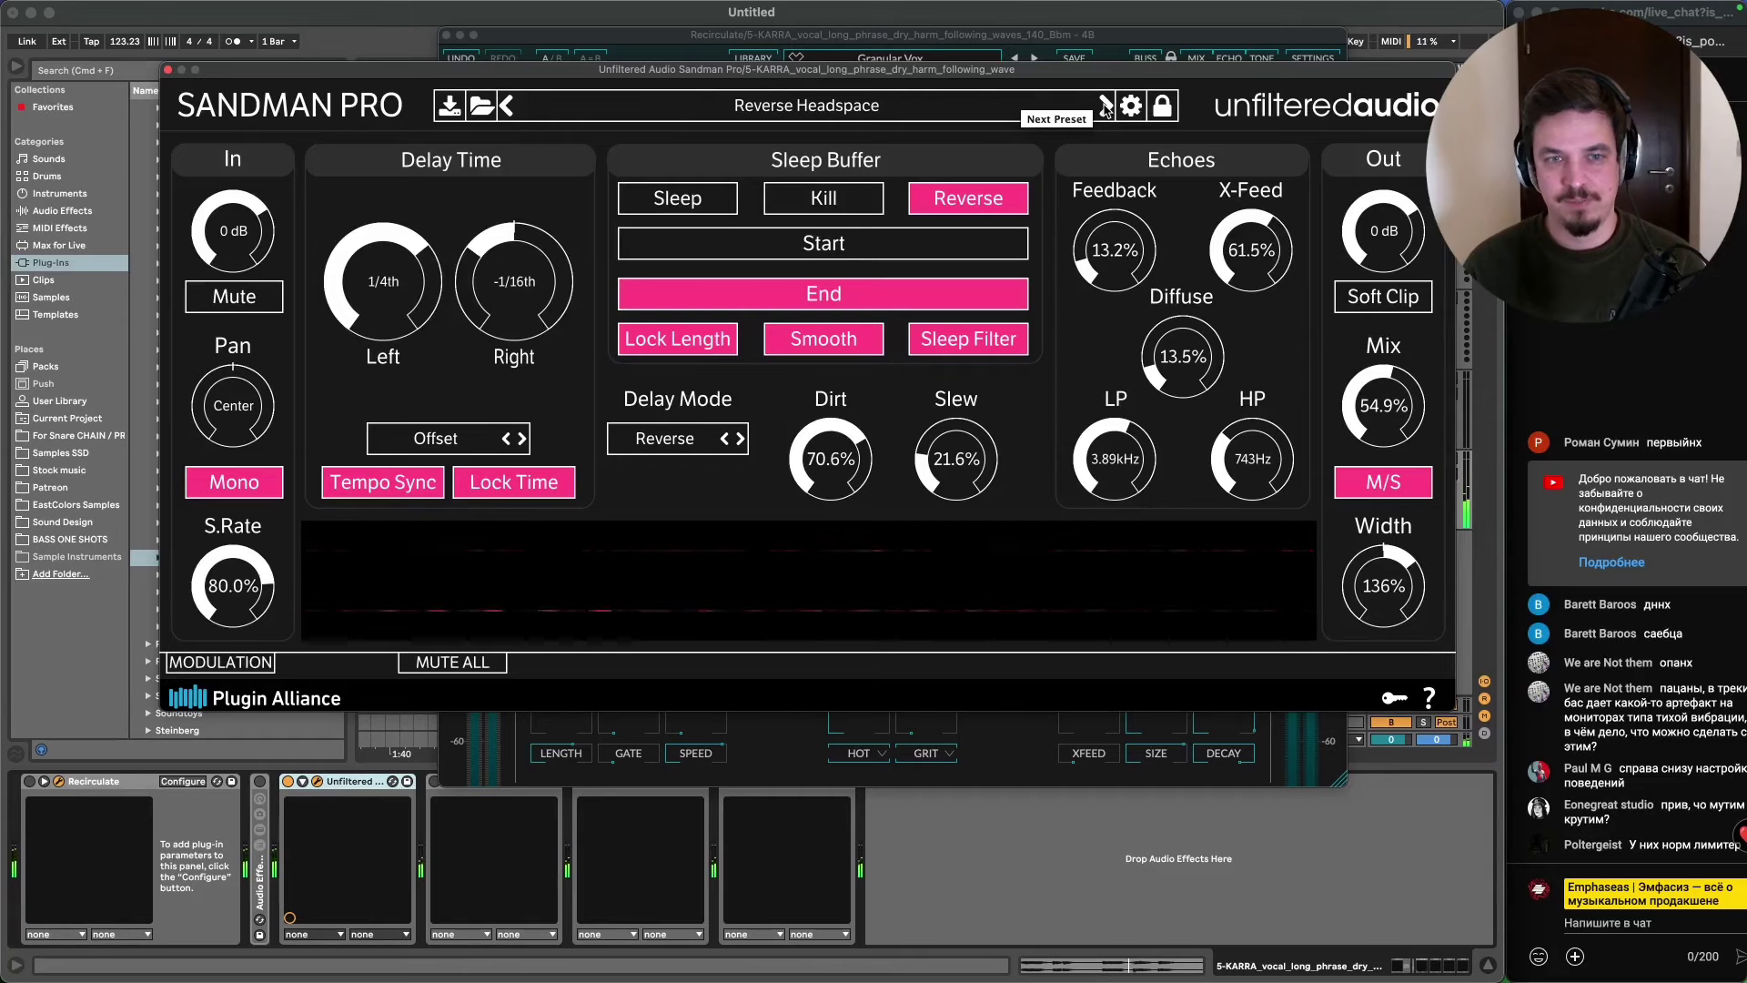
left_click(1106, 105)
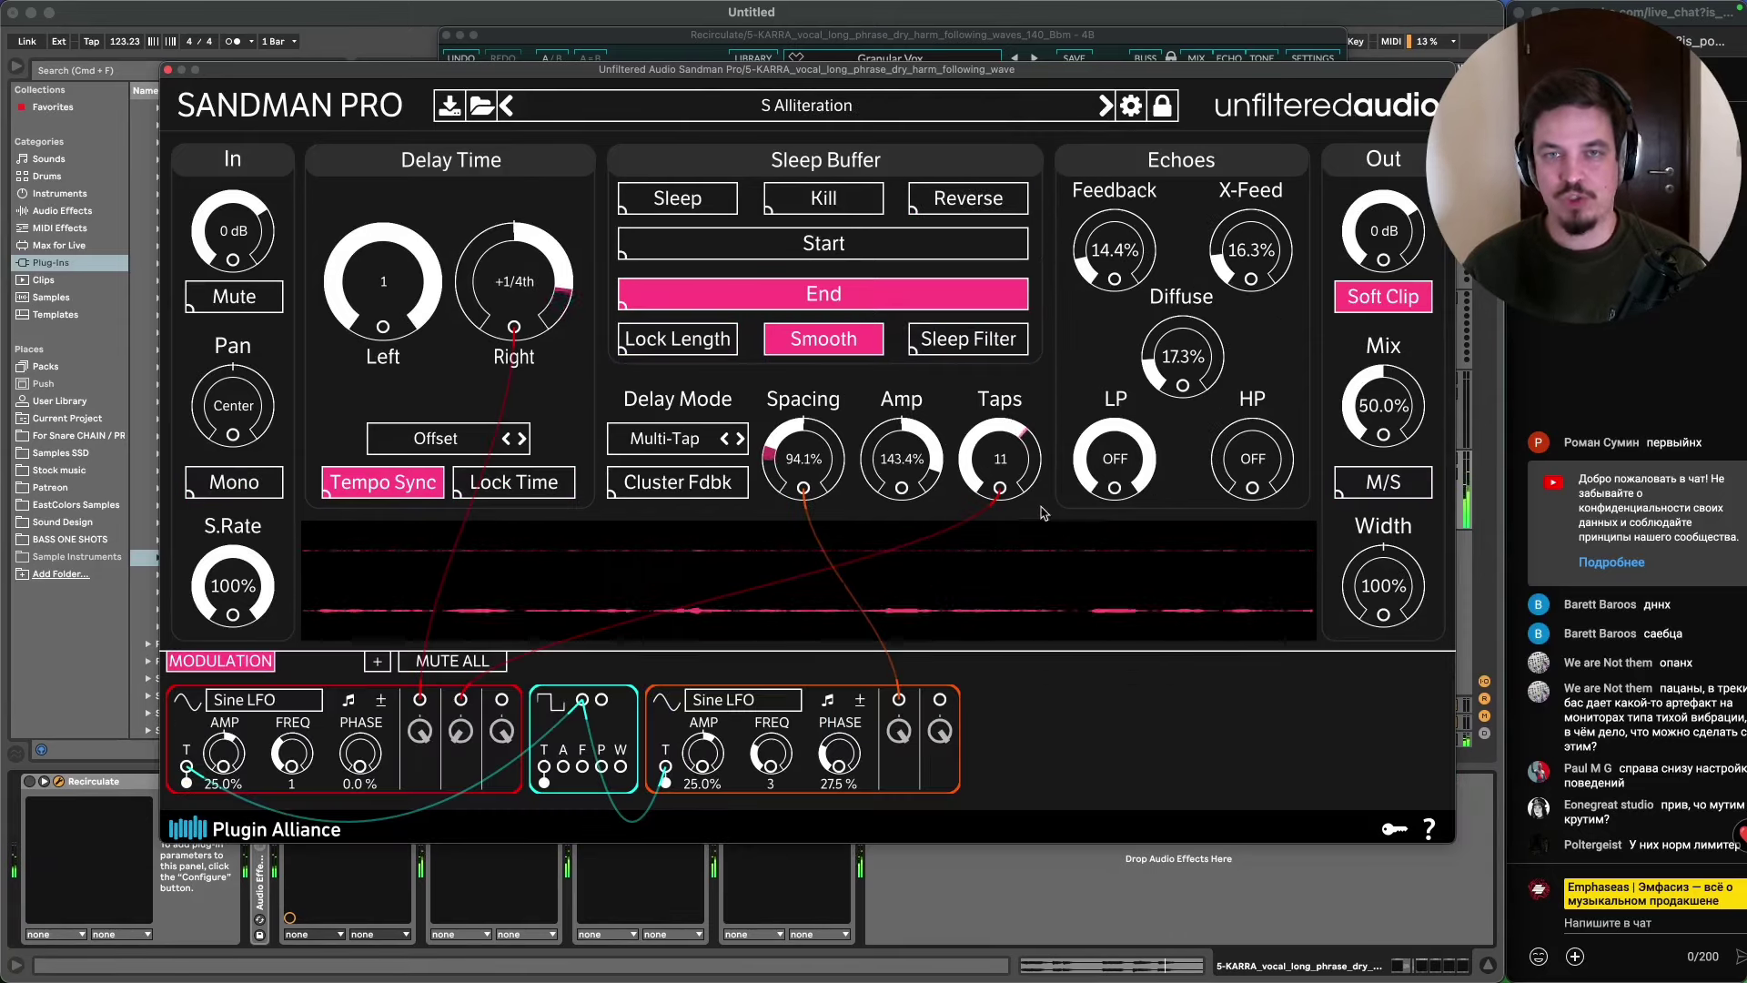
left_click_drag(1383, 405, 924, 707)
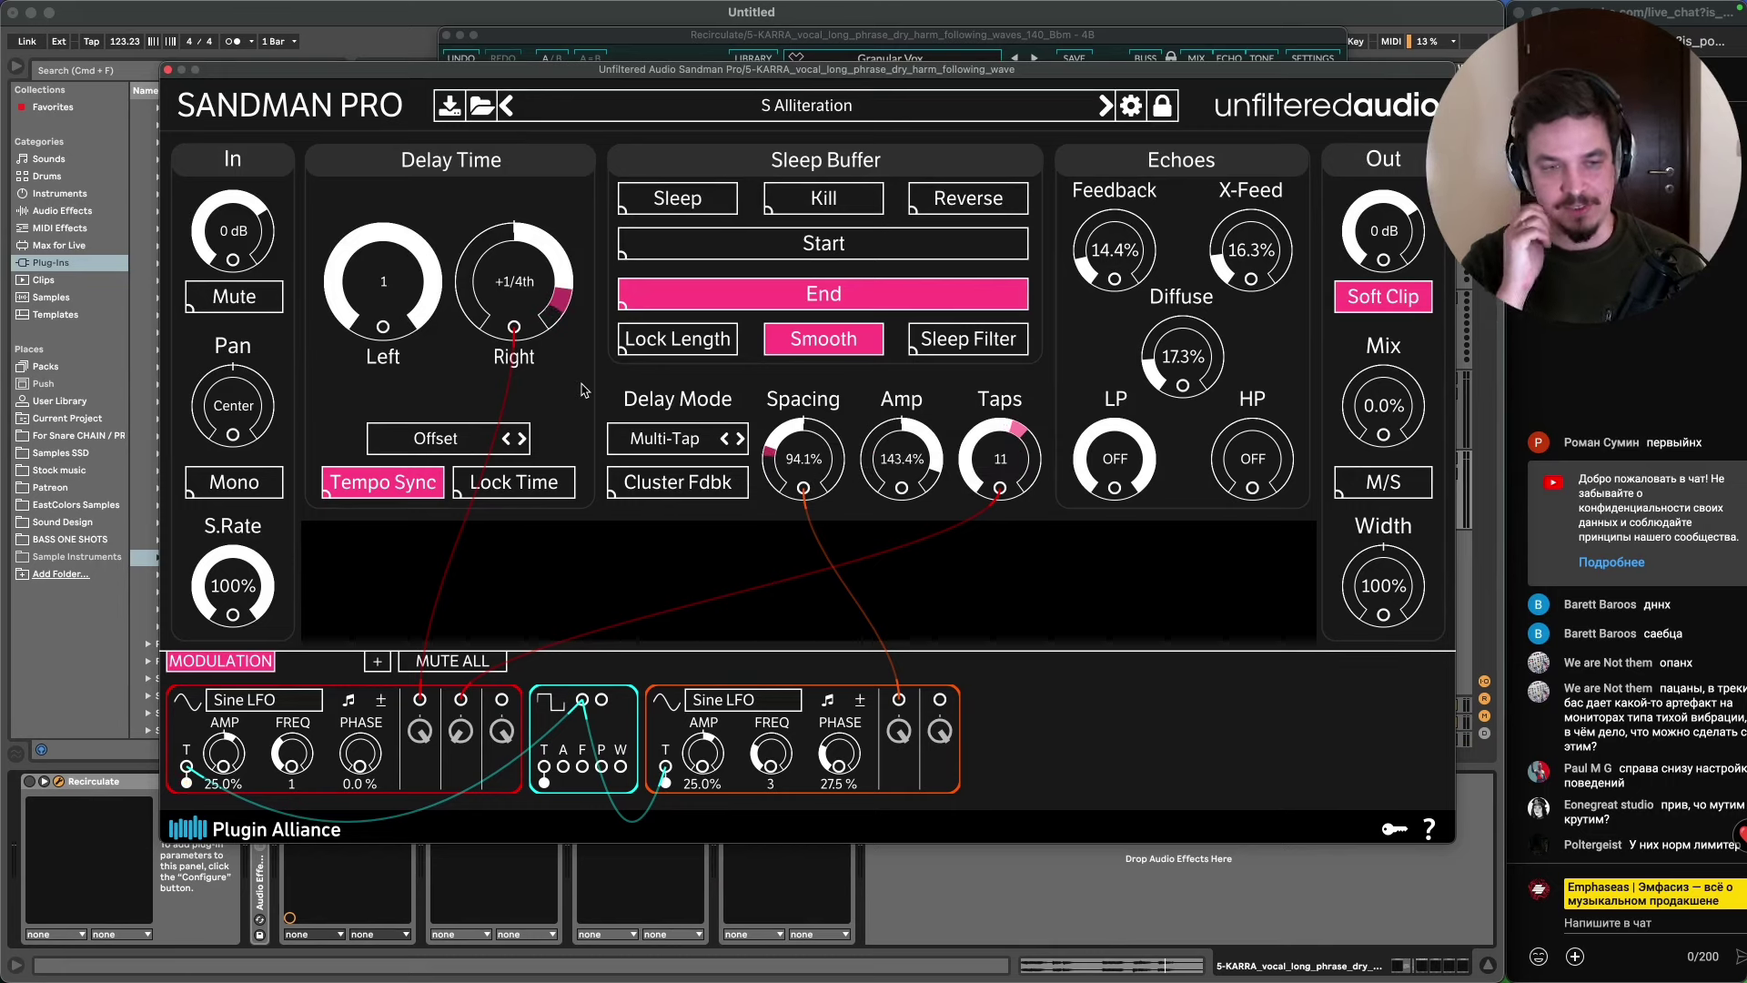
left_click(167, 70)
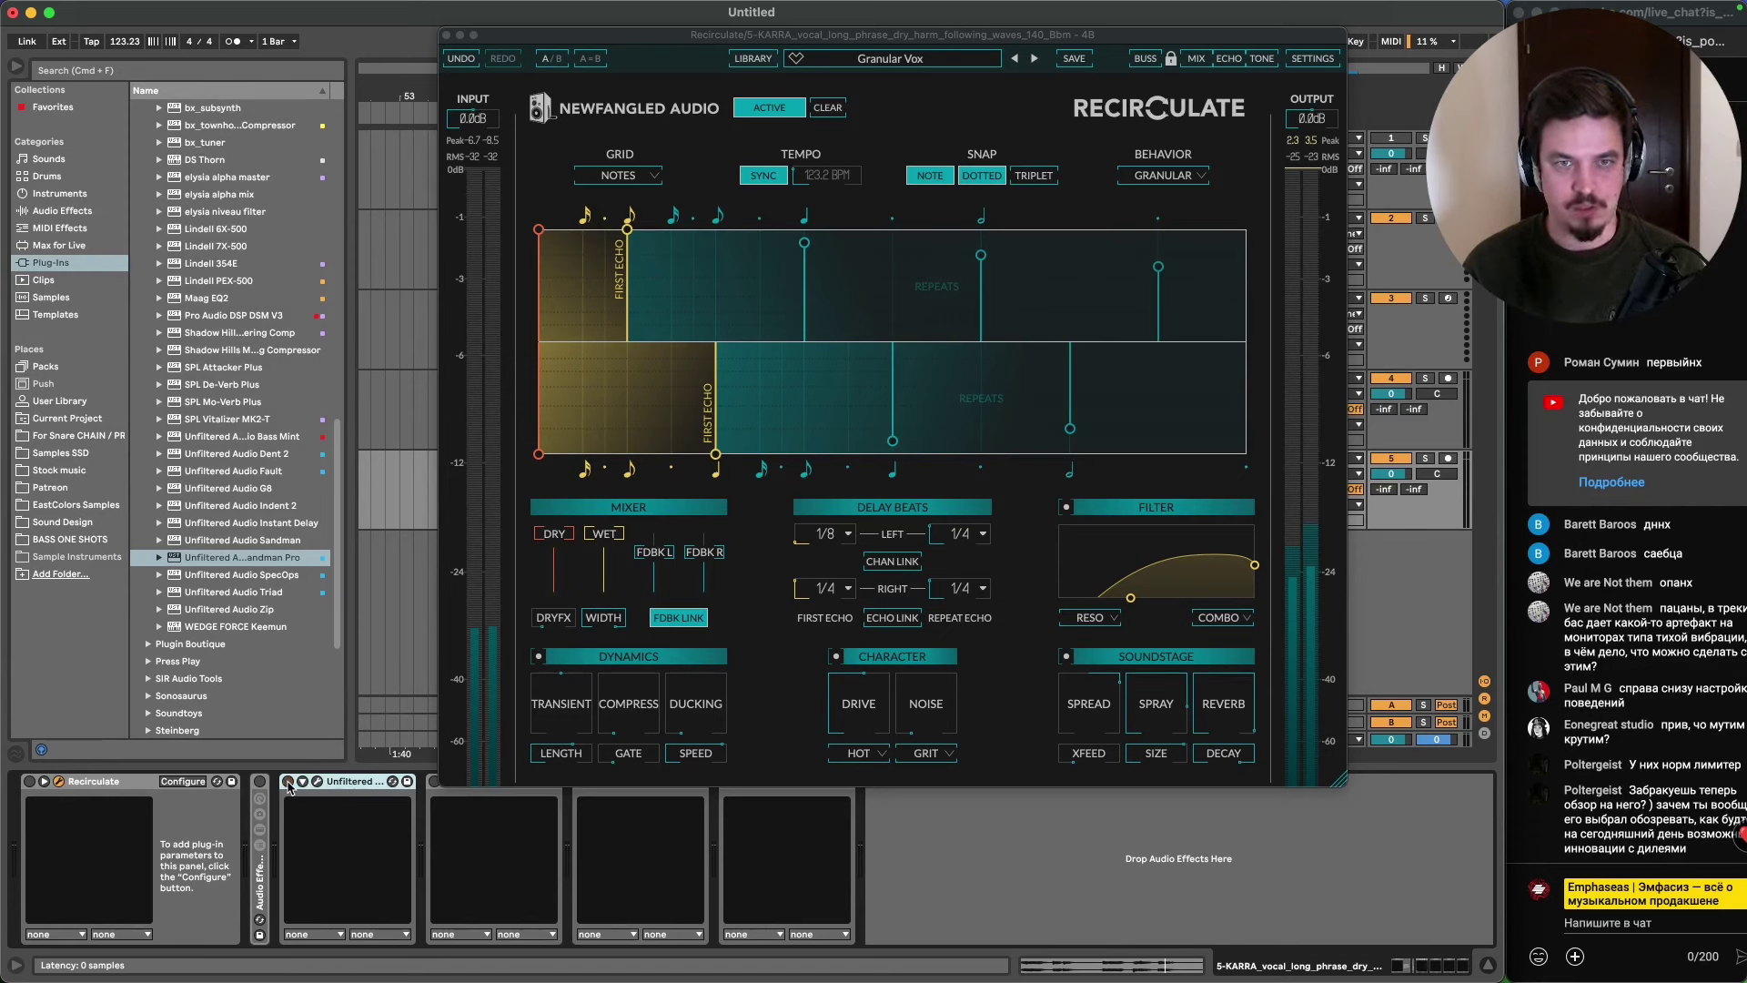
- Play the vocal through Recirculate again, load the beautiful decay preset, and close the preset library
key("space")
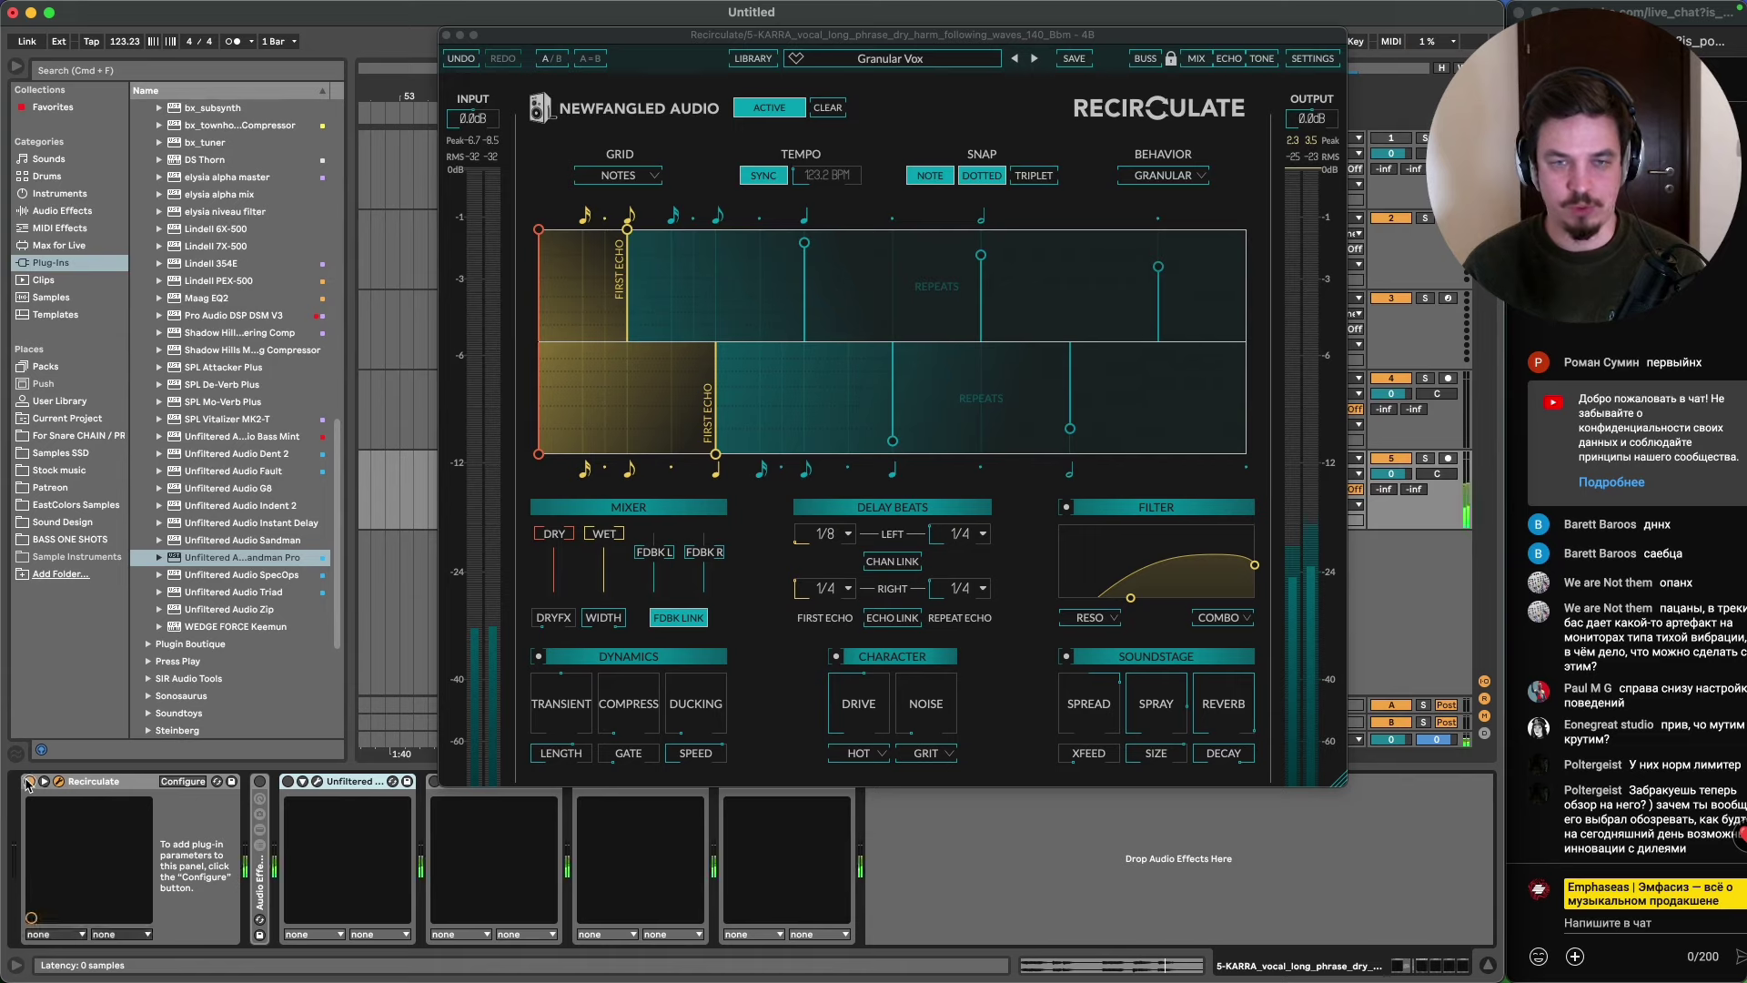
left_click(890, 58)
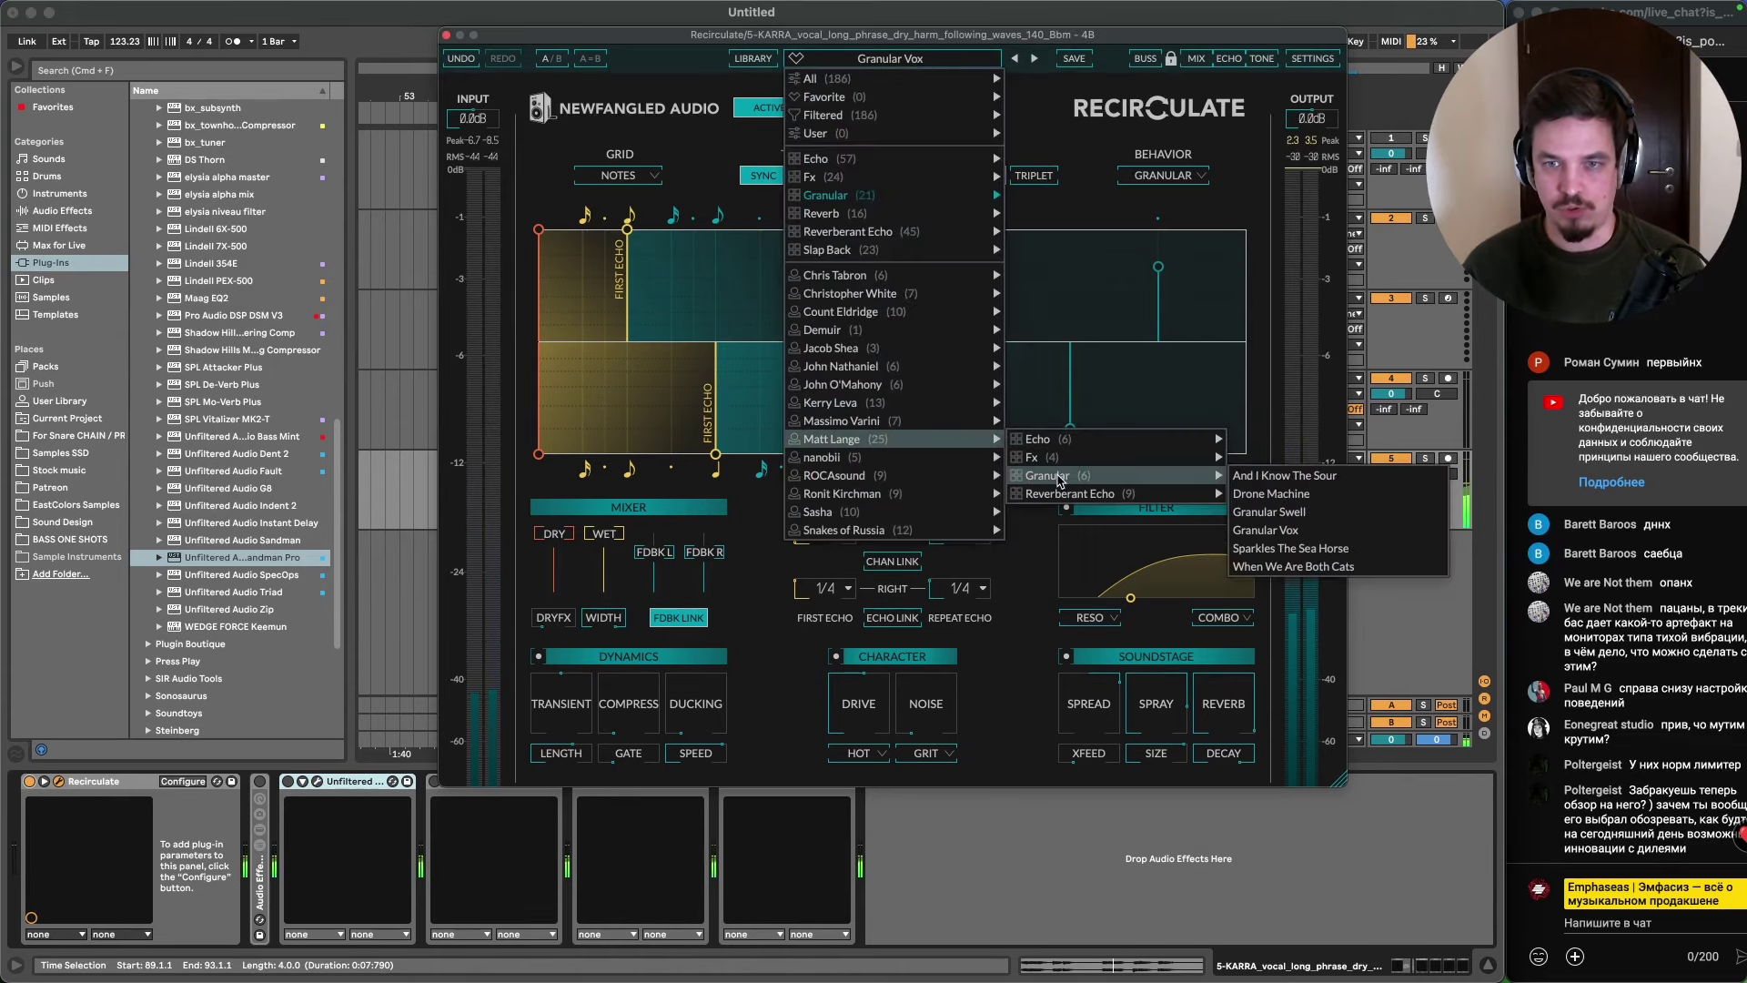
left_click(789, 60)
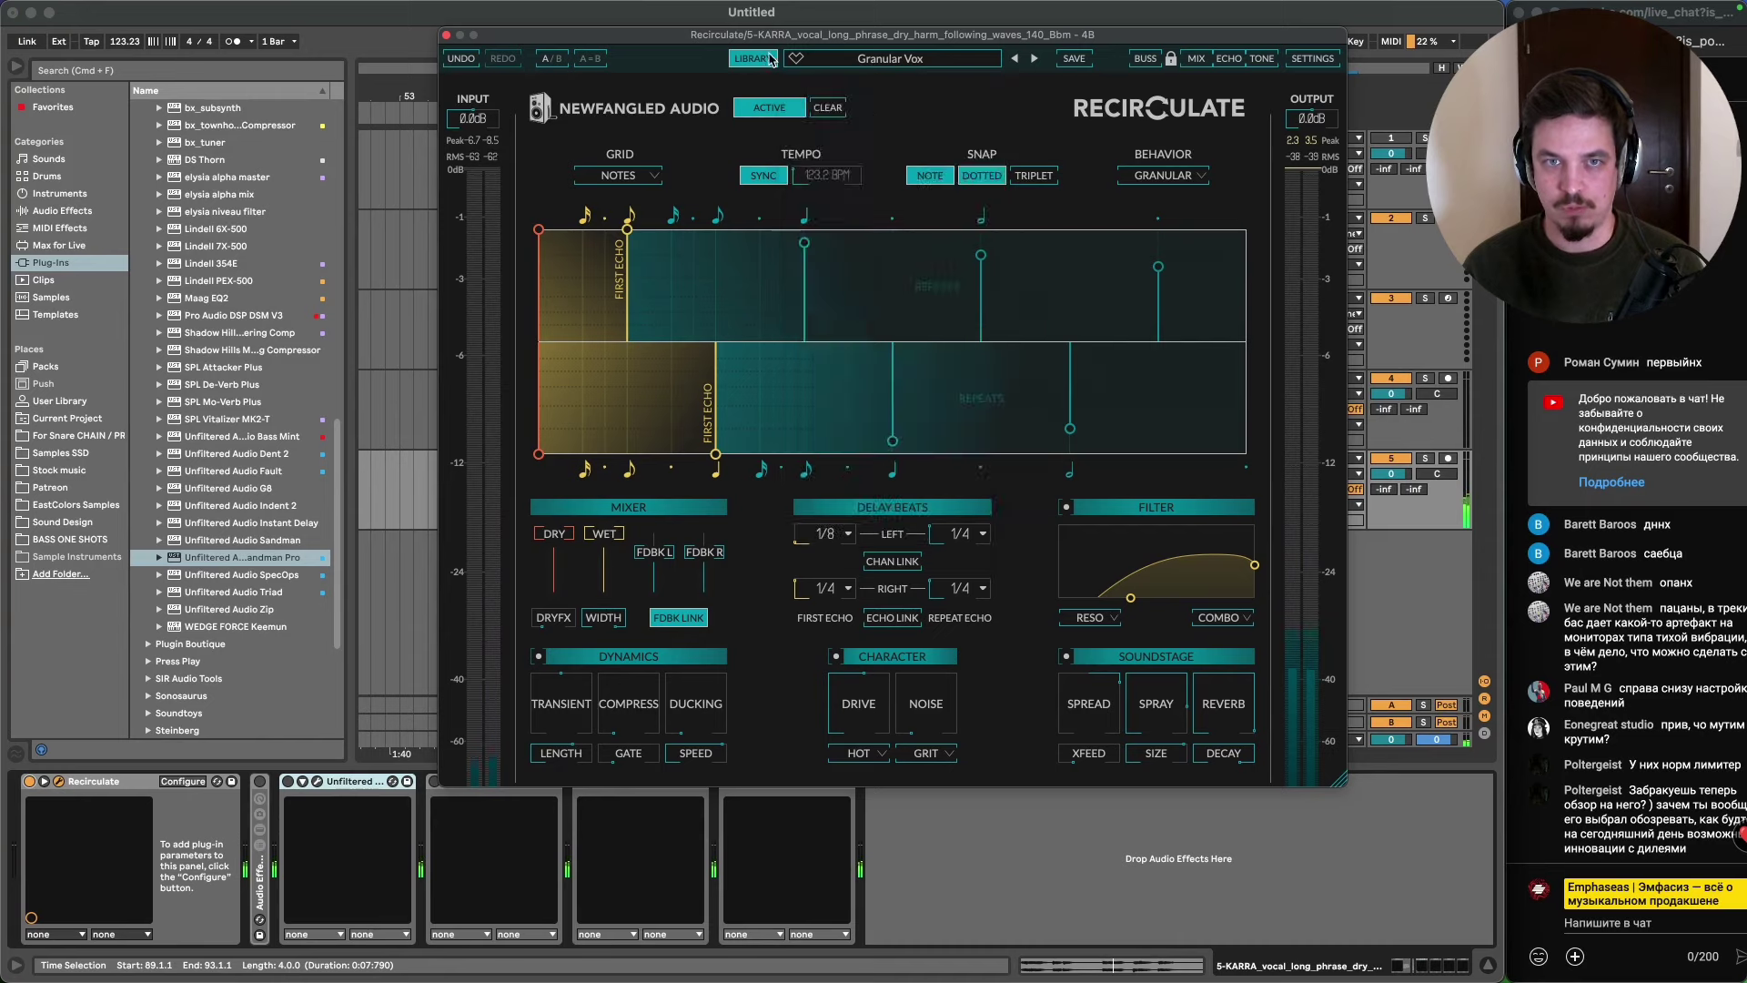
left_click(769, 59)
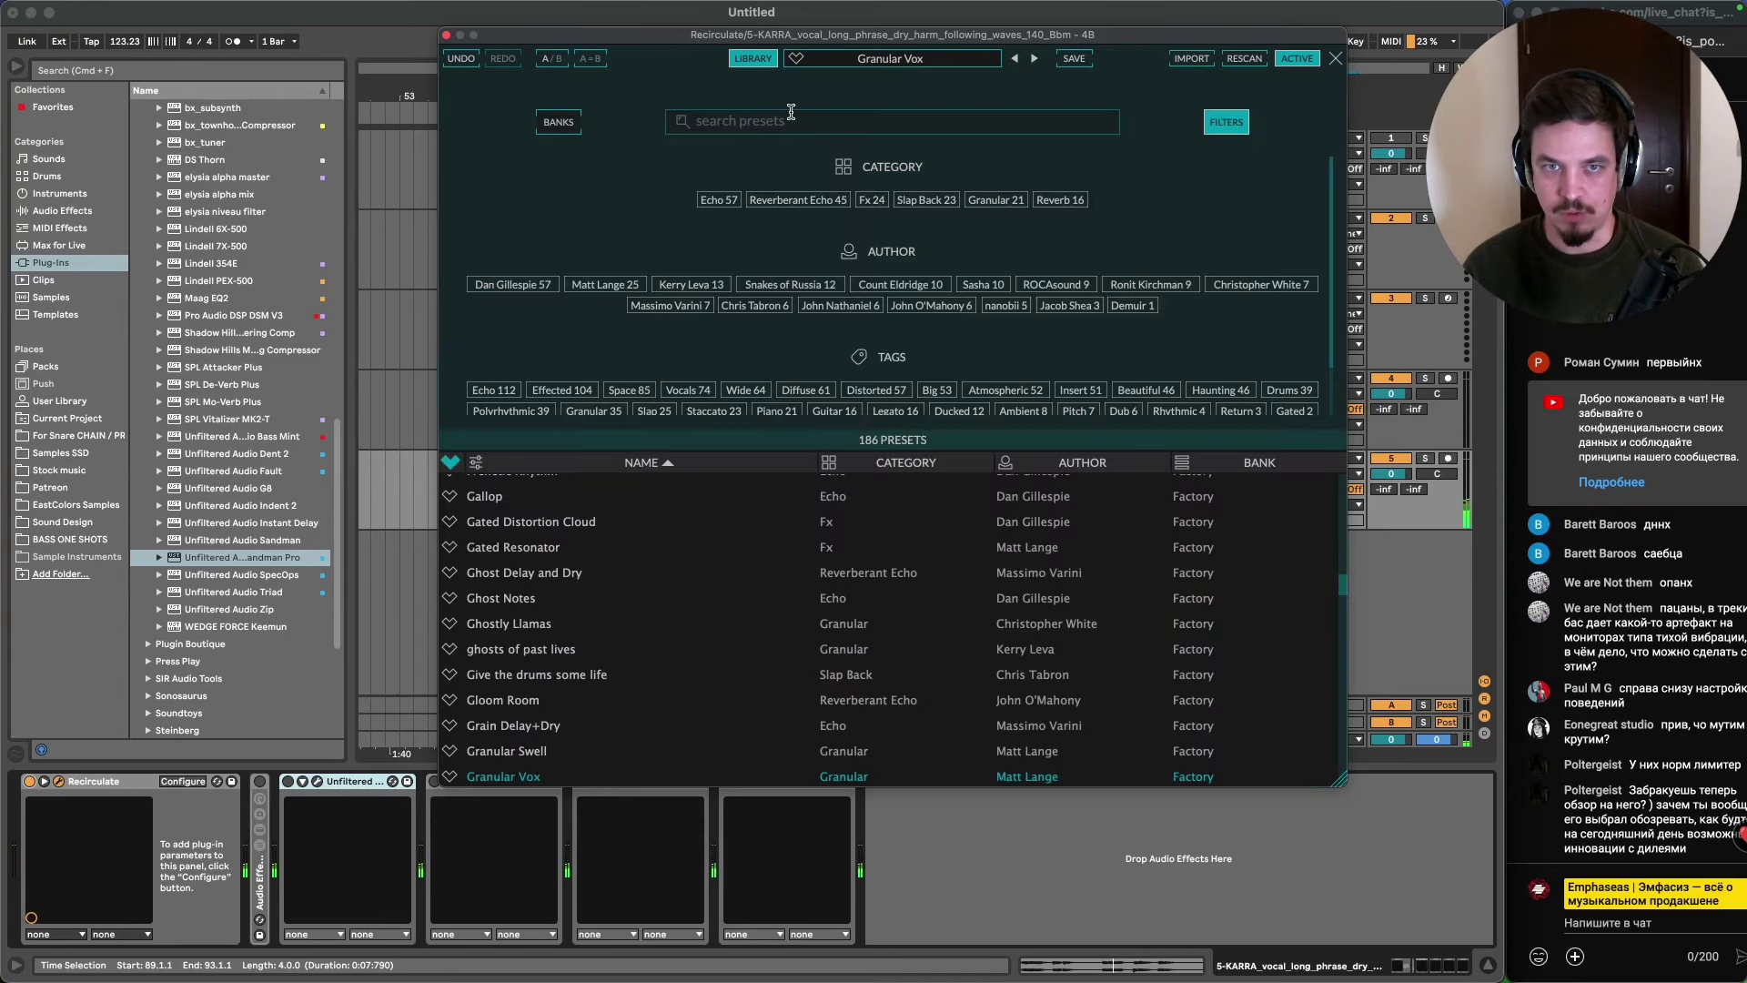
left_click(877, 56)
mouse_move(874, 221)
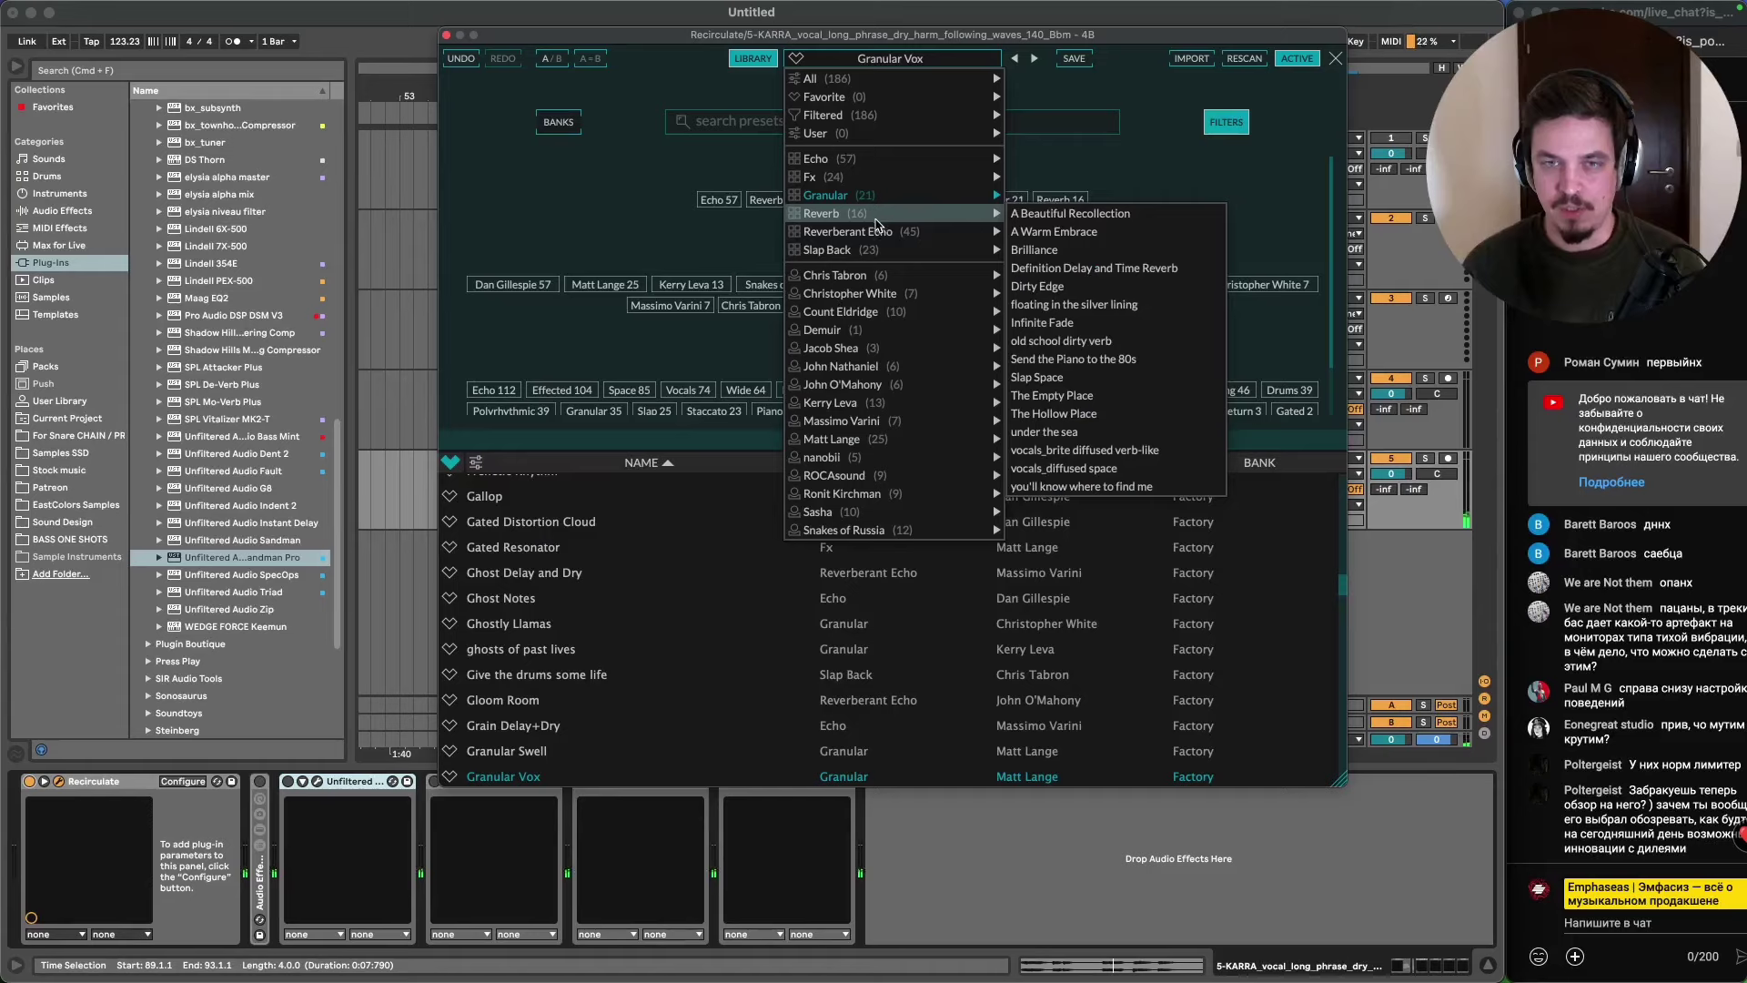
left_click(1047, 165)
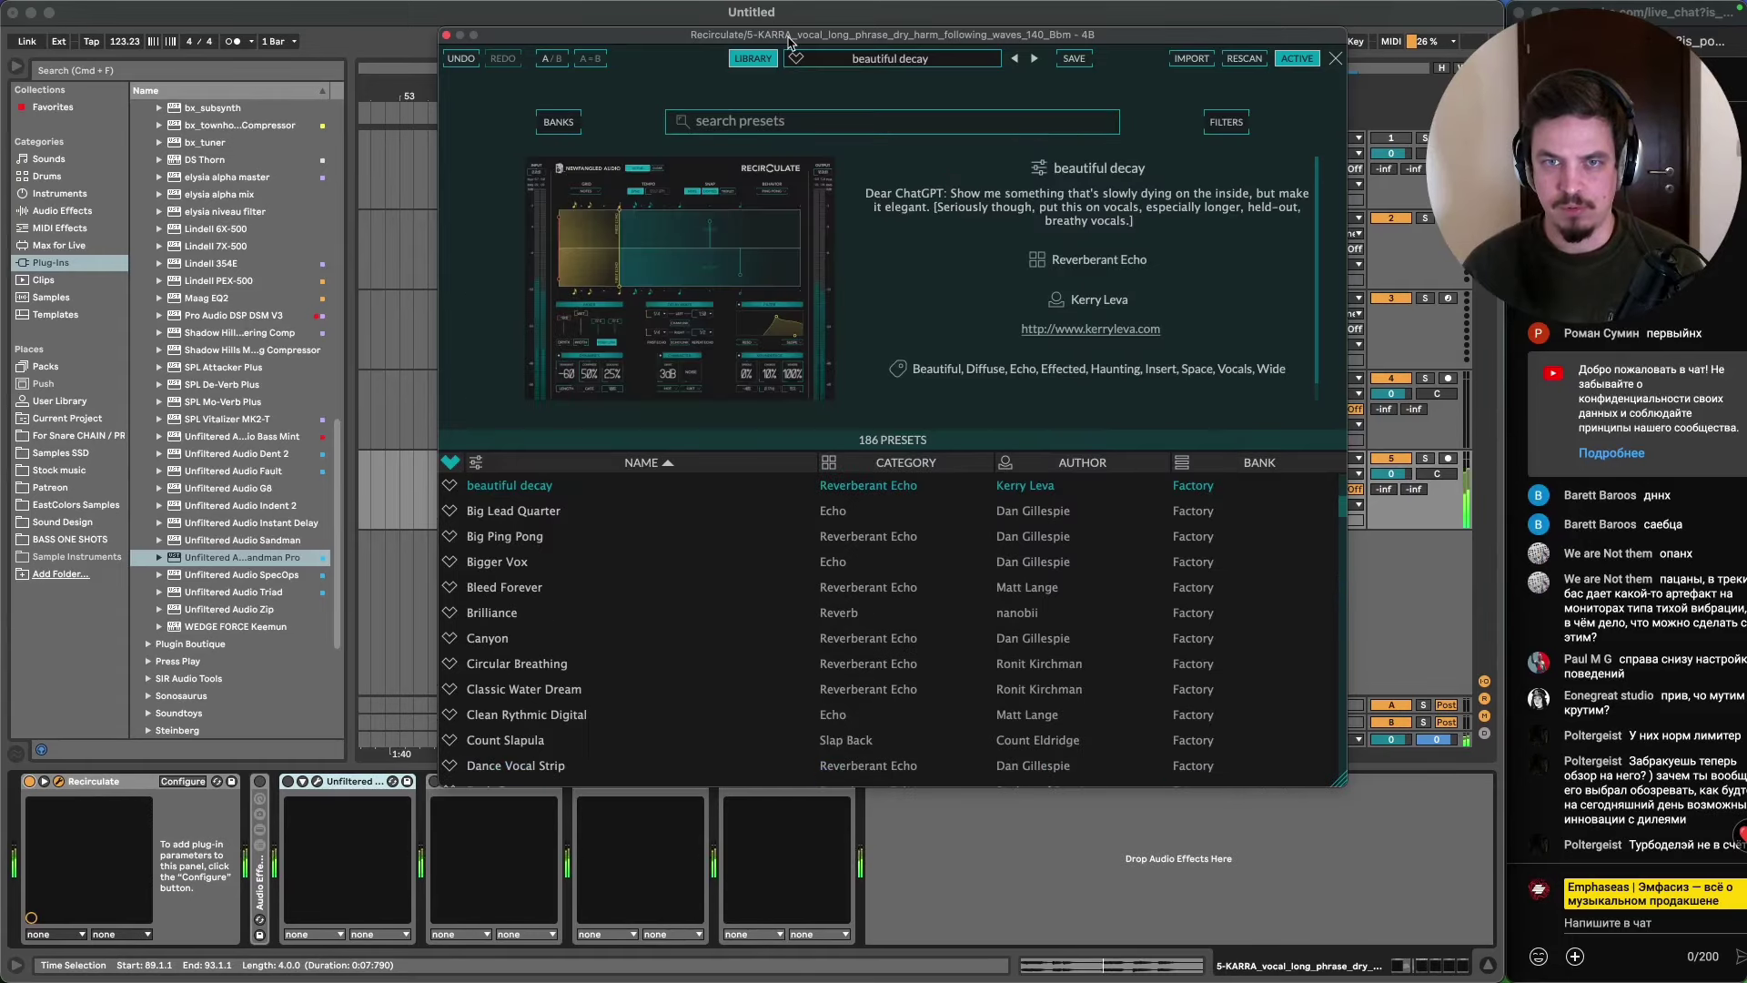
left_click(752, 58)
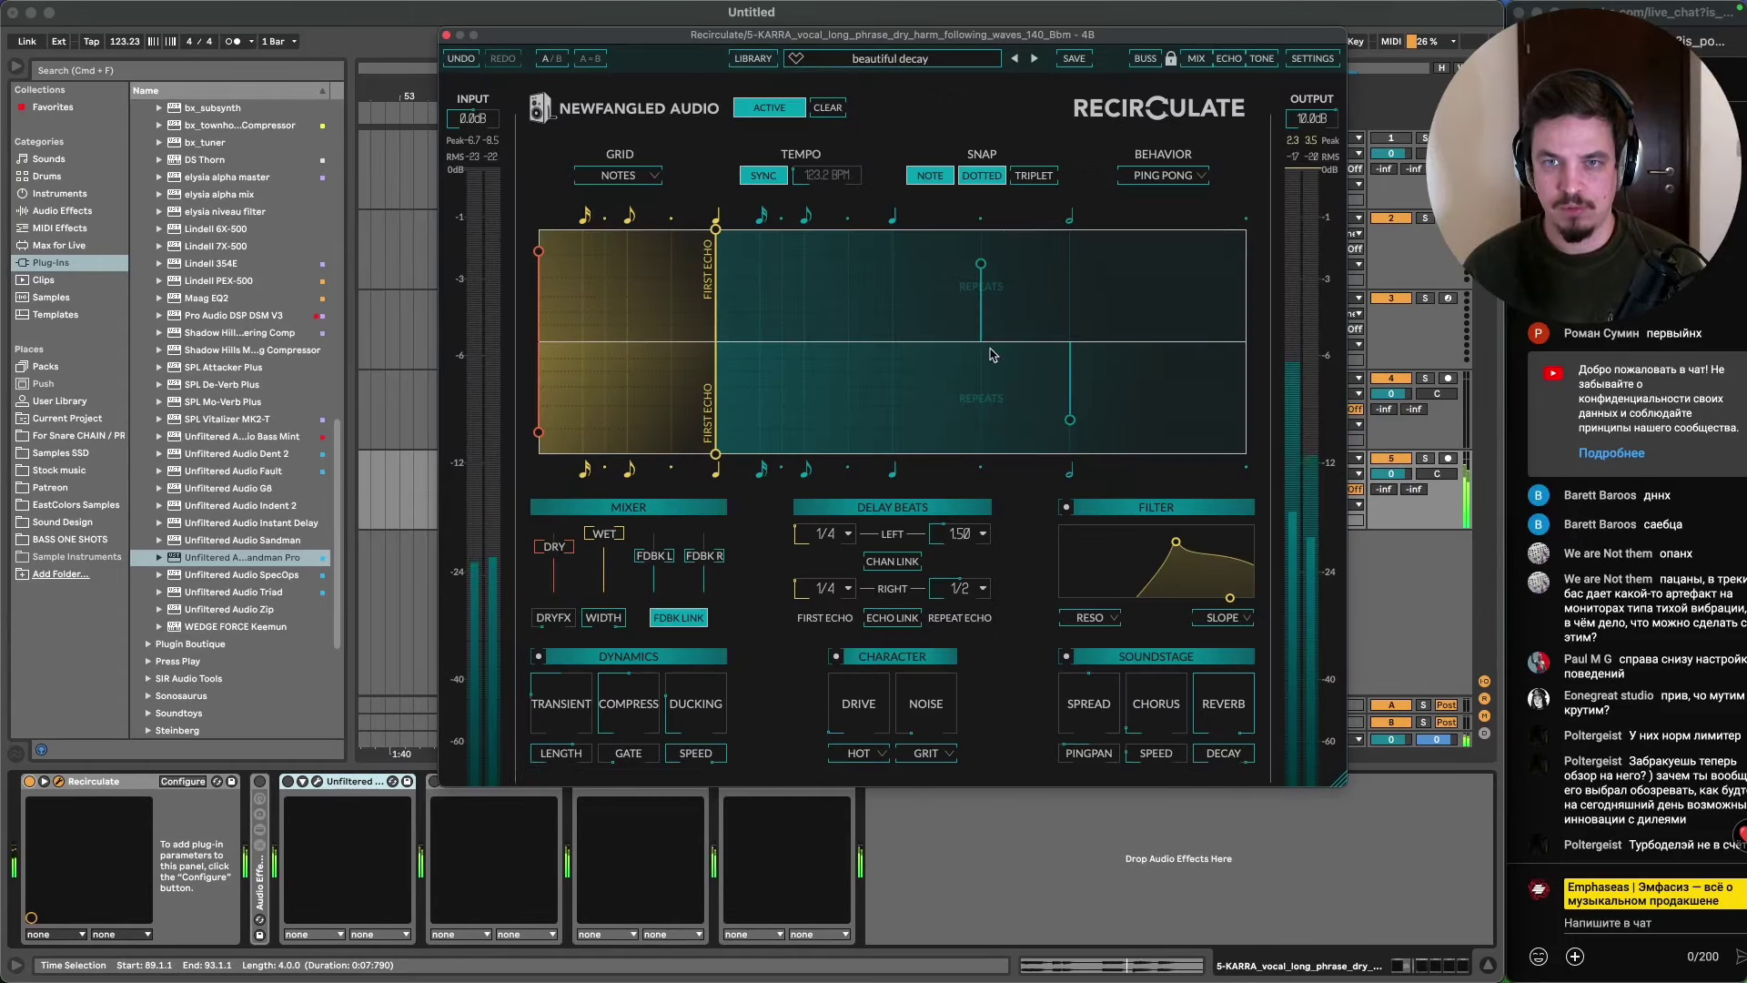
- Turn Recirculate's Dry level fully down, lock the mix, and audition the Big Ping Pong and Bleed Forever presets
left_click_drag(553, 546, 553, 593)
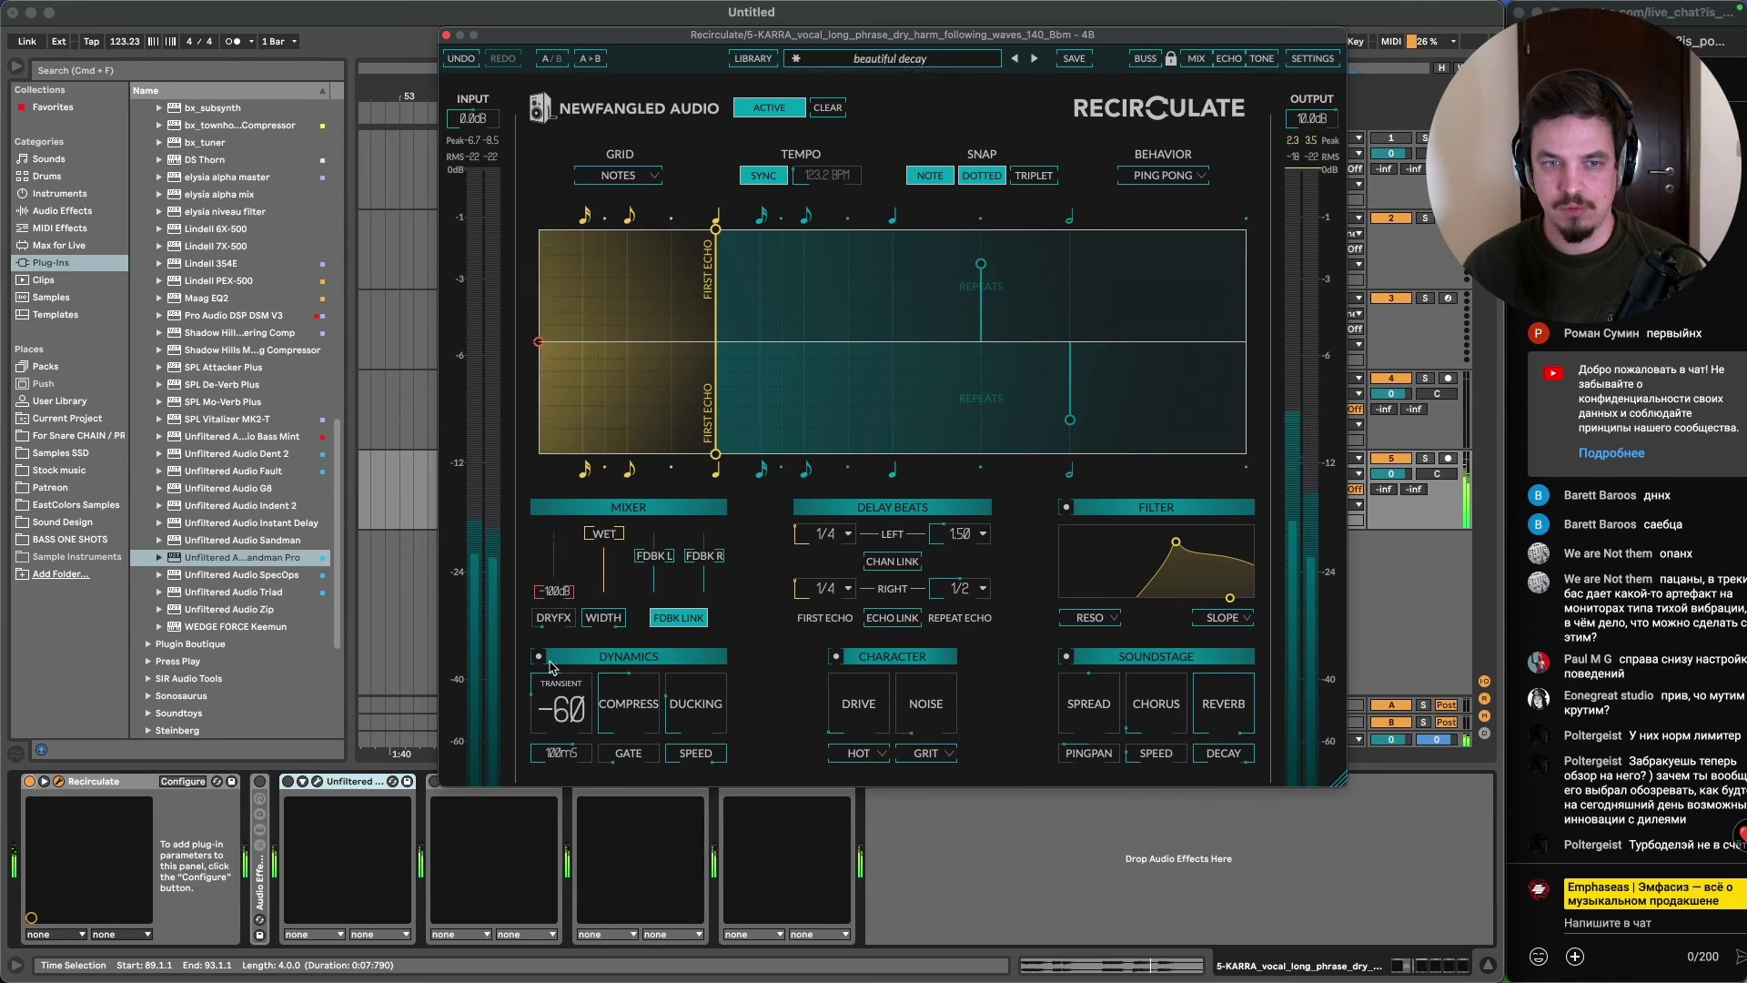
left_click(1195, 60)
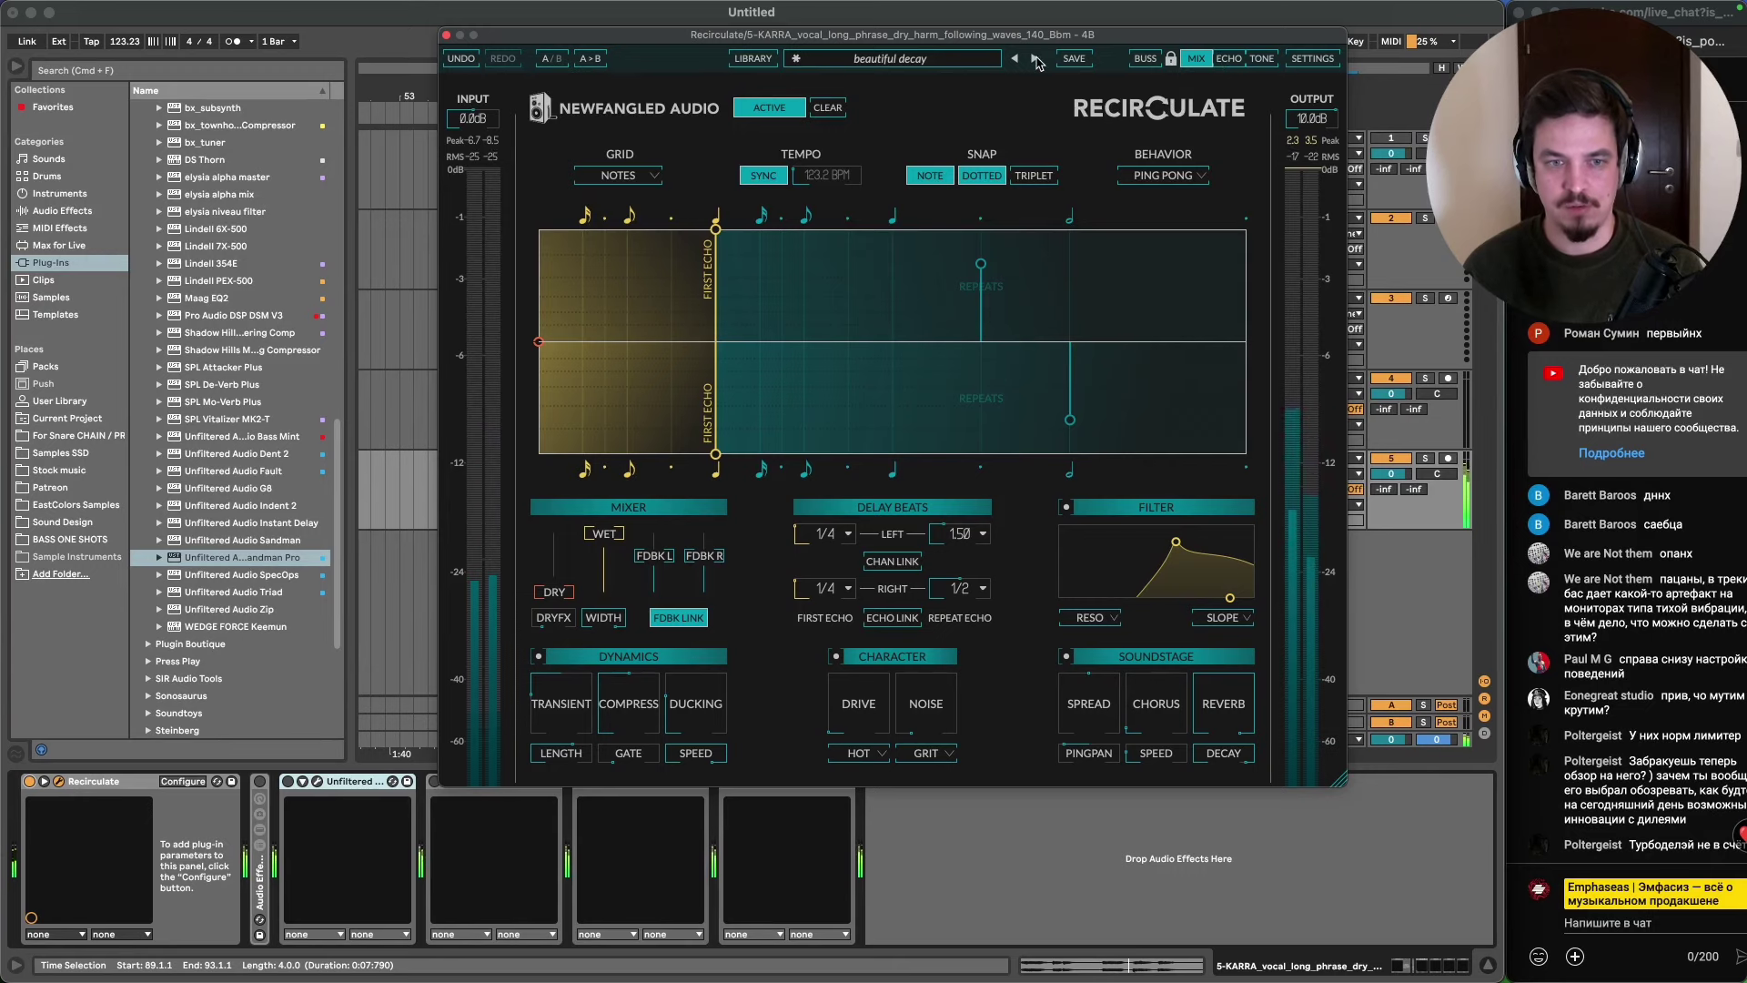
left_click(1036, 60)
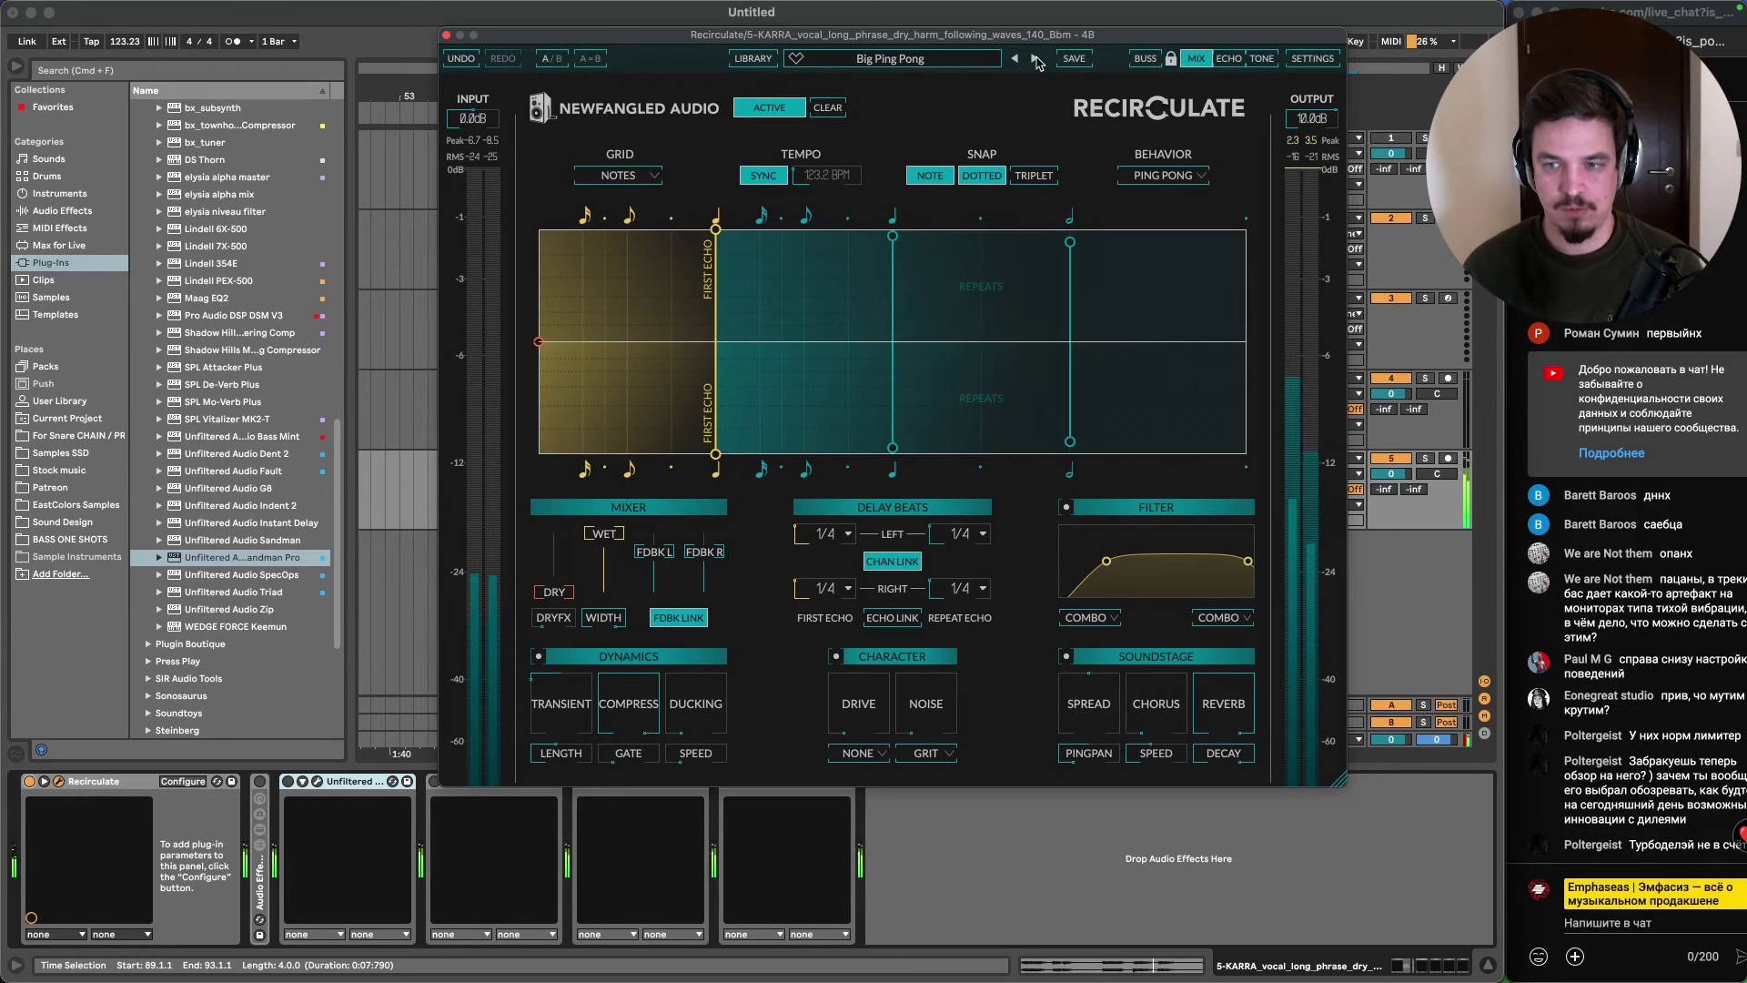
left_click(1037, 60)
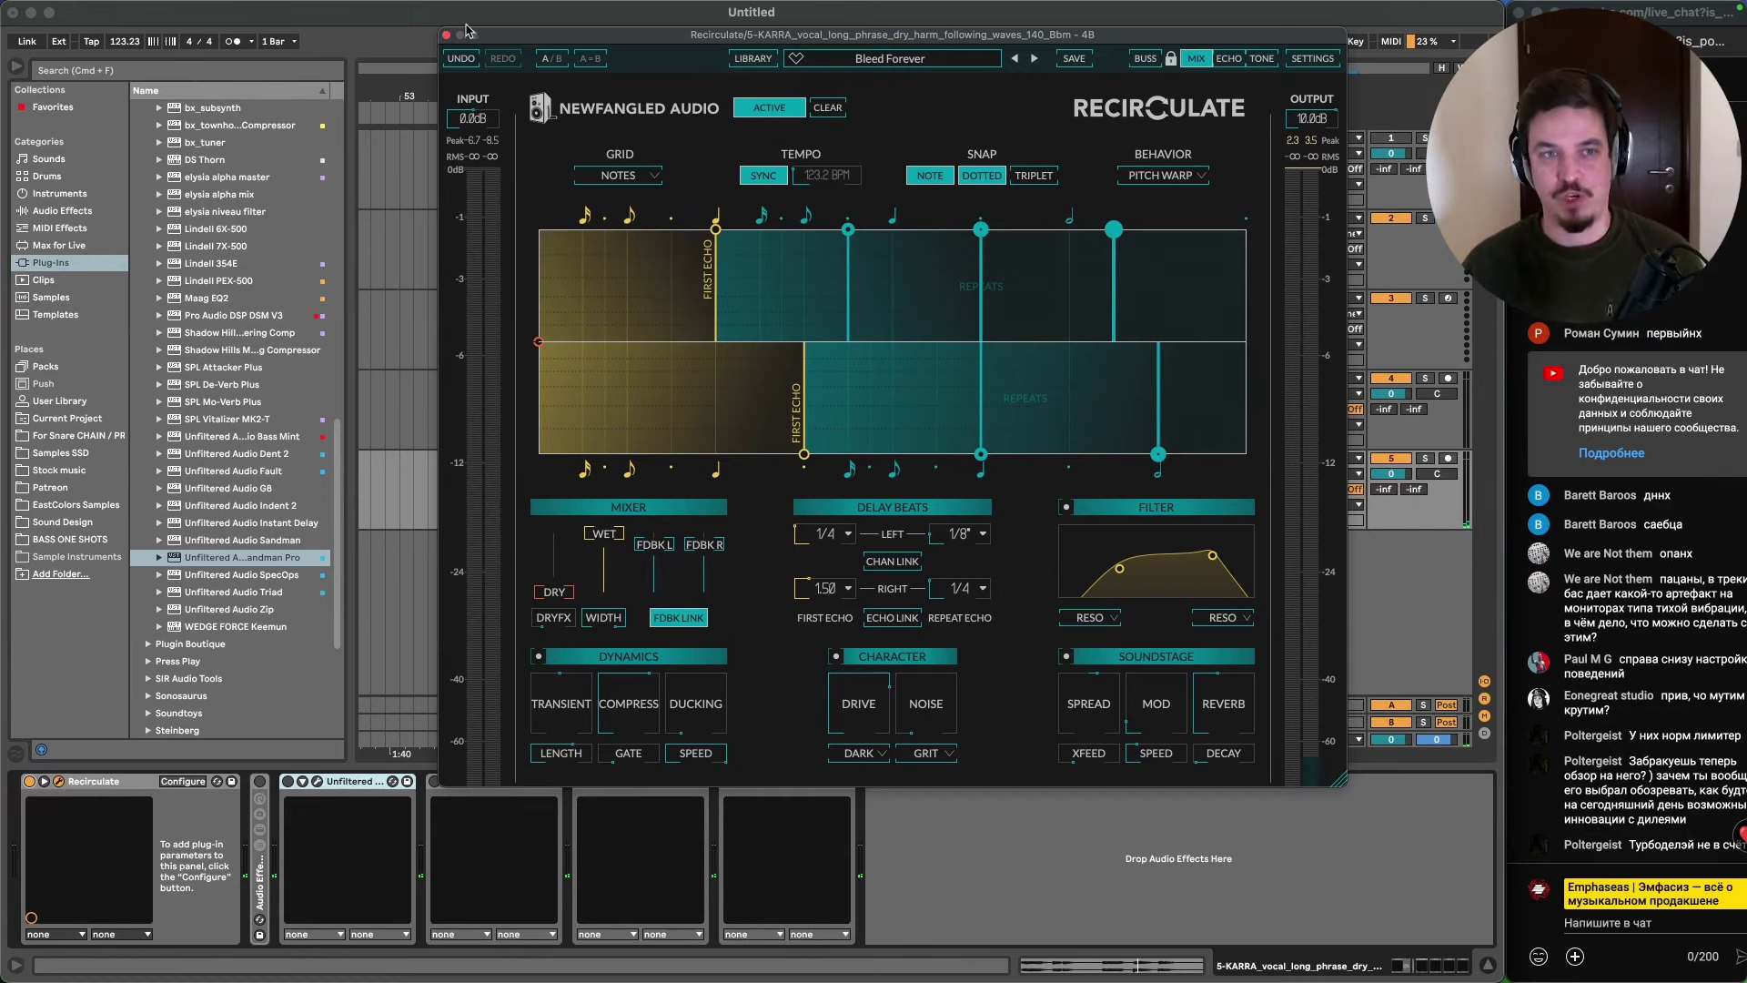
- Close the Recirculate window and lower the Master track volume to -2.5
left_click(446, 35)
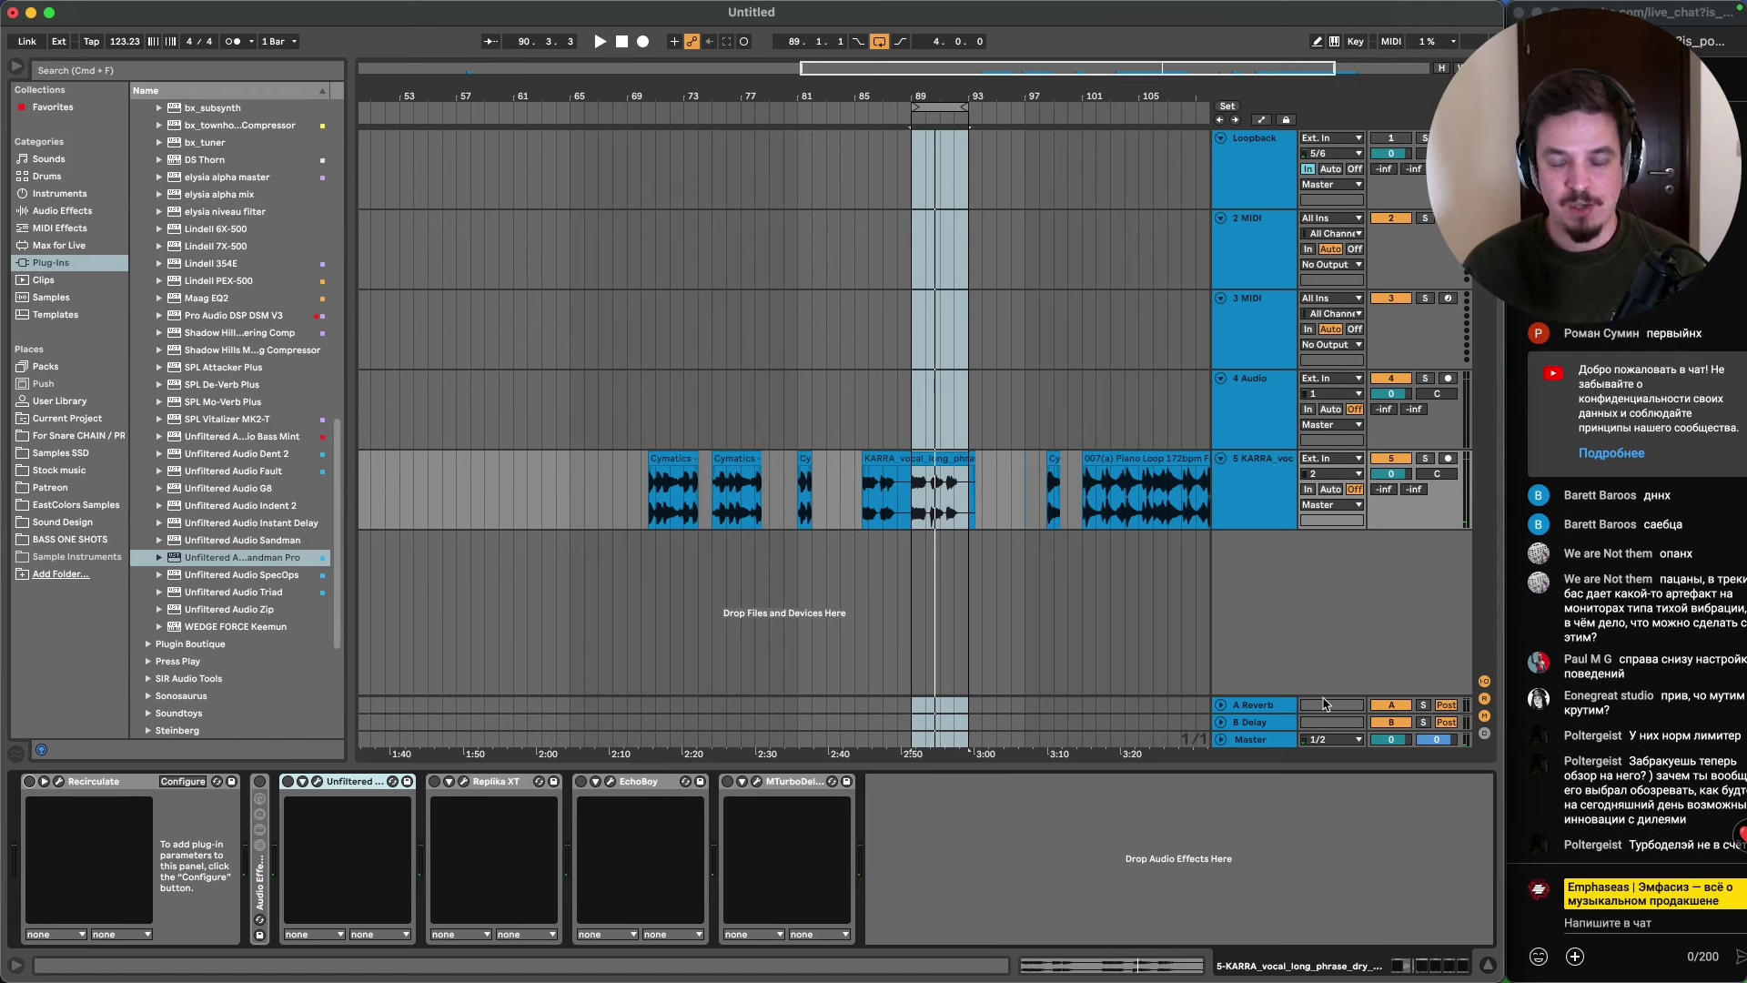
left_click_drag(1390, 739, 1390, 744)
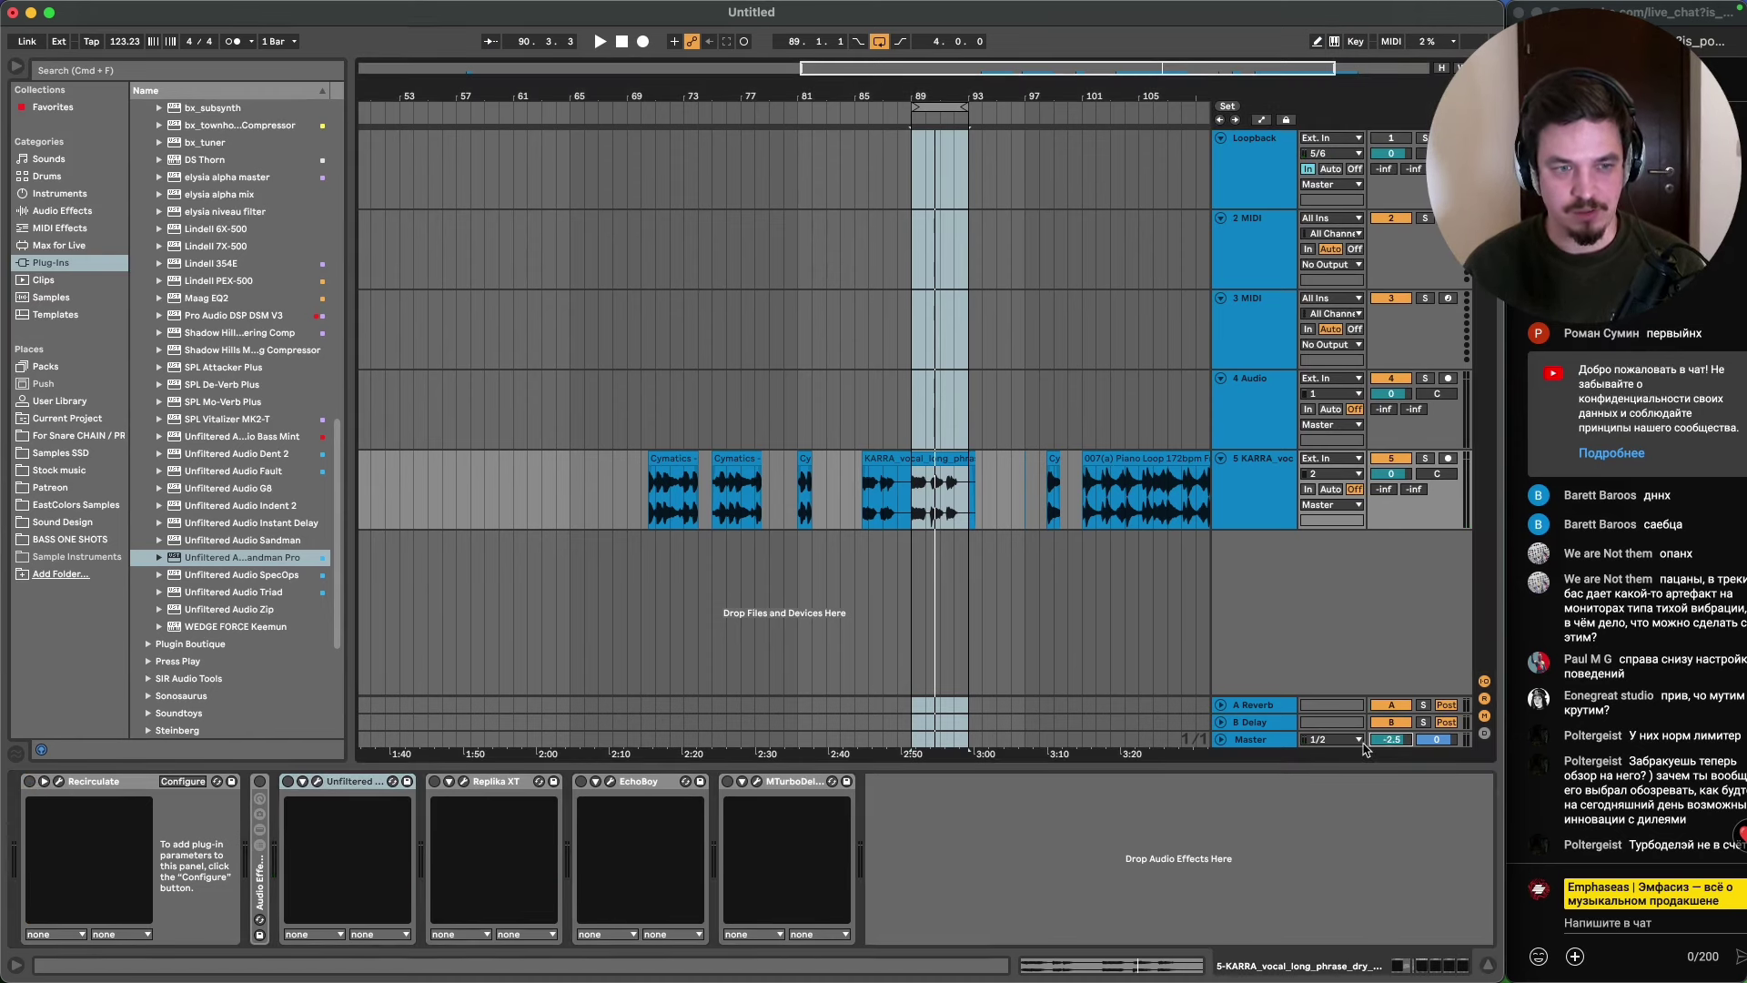
left_click(921, 742)
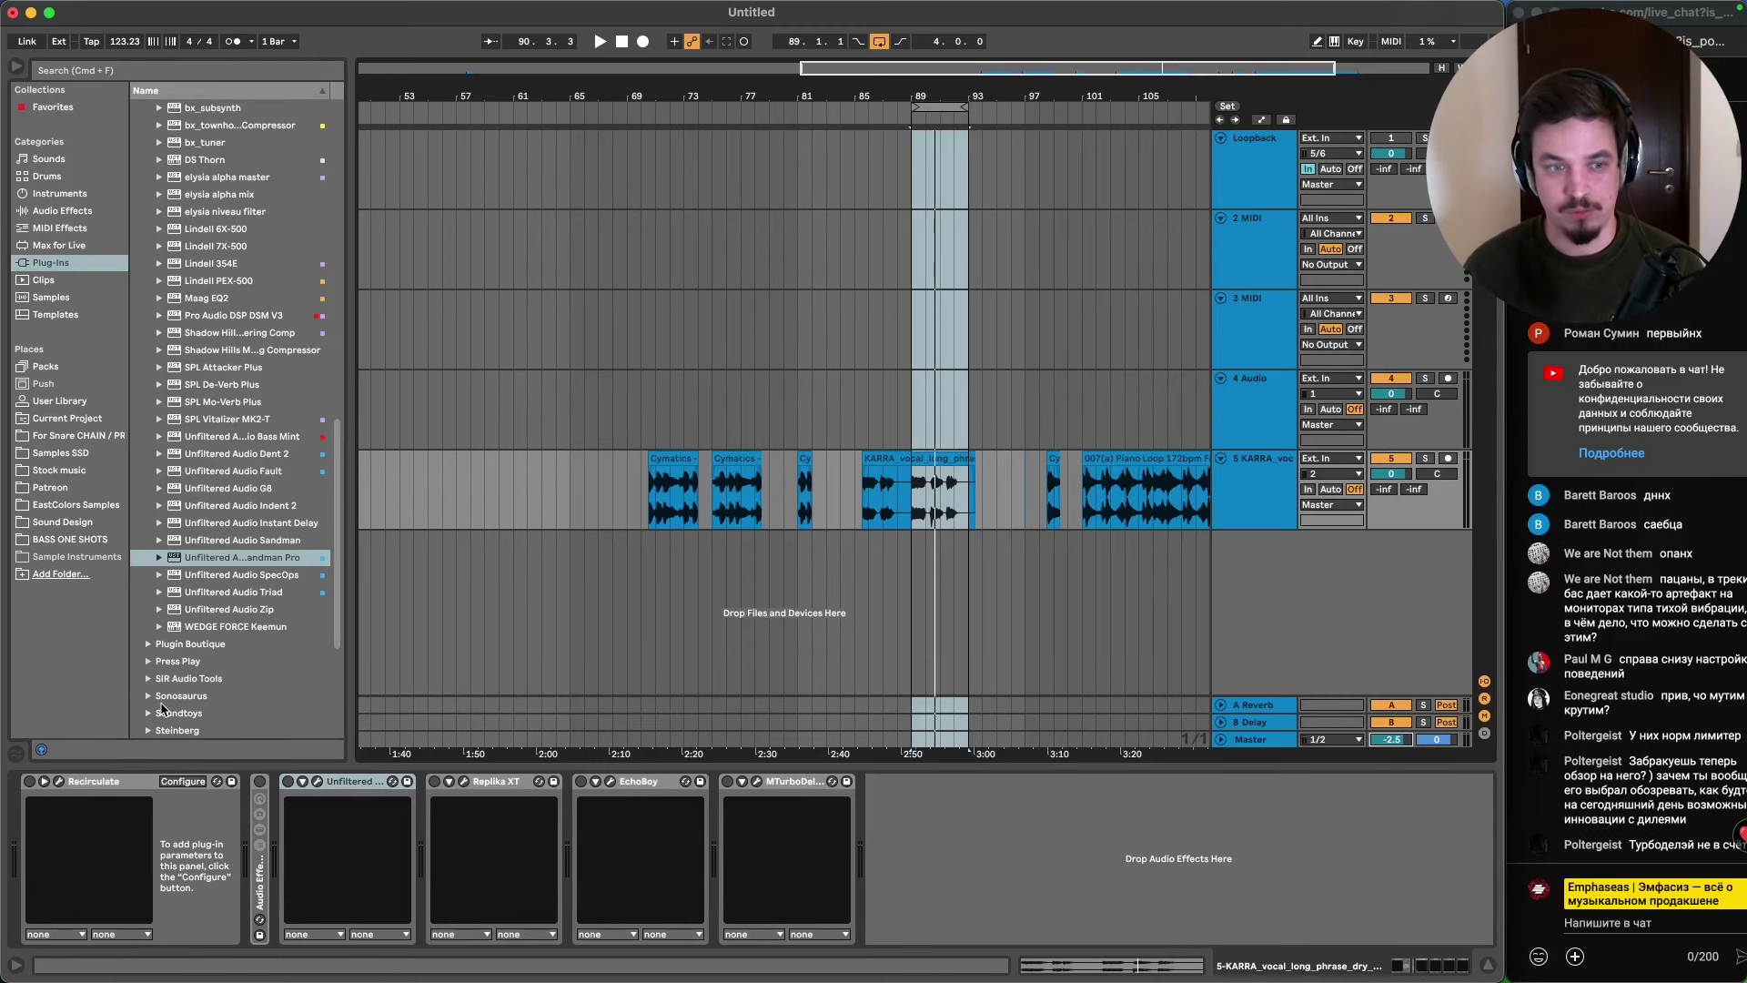
- Reopen Recirculate, compare its interface with Sandman Pro's, close Sandman Pro, and move the Recirculate window aside
left_click(58, 780)
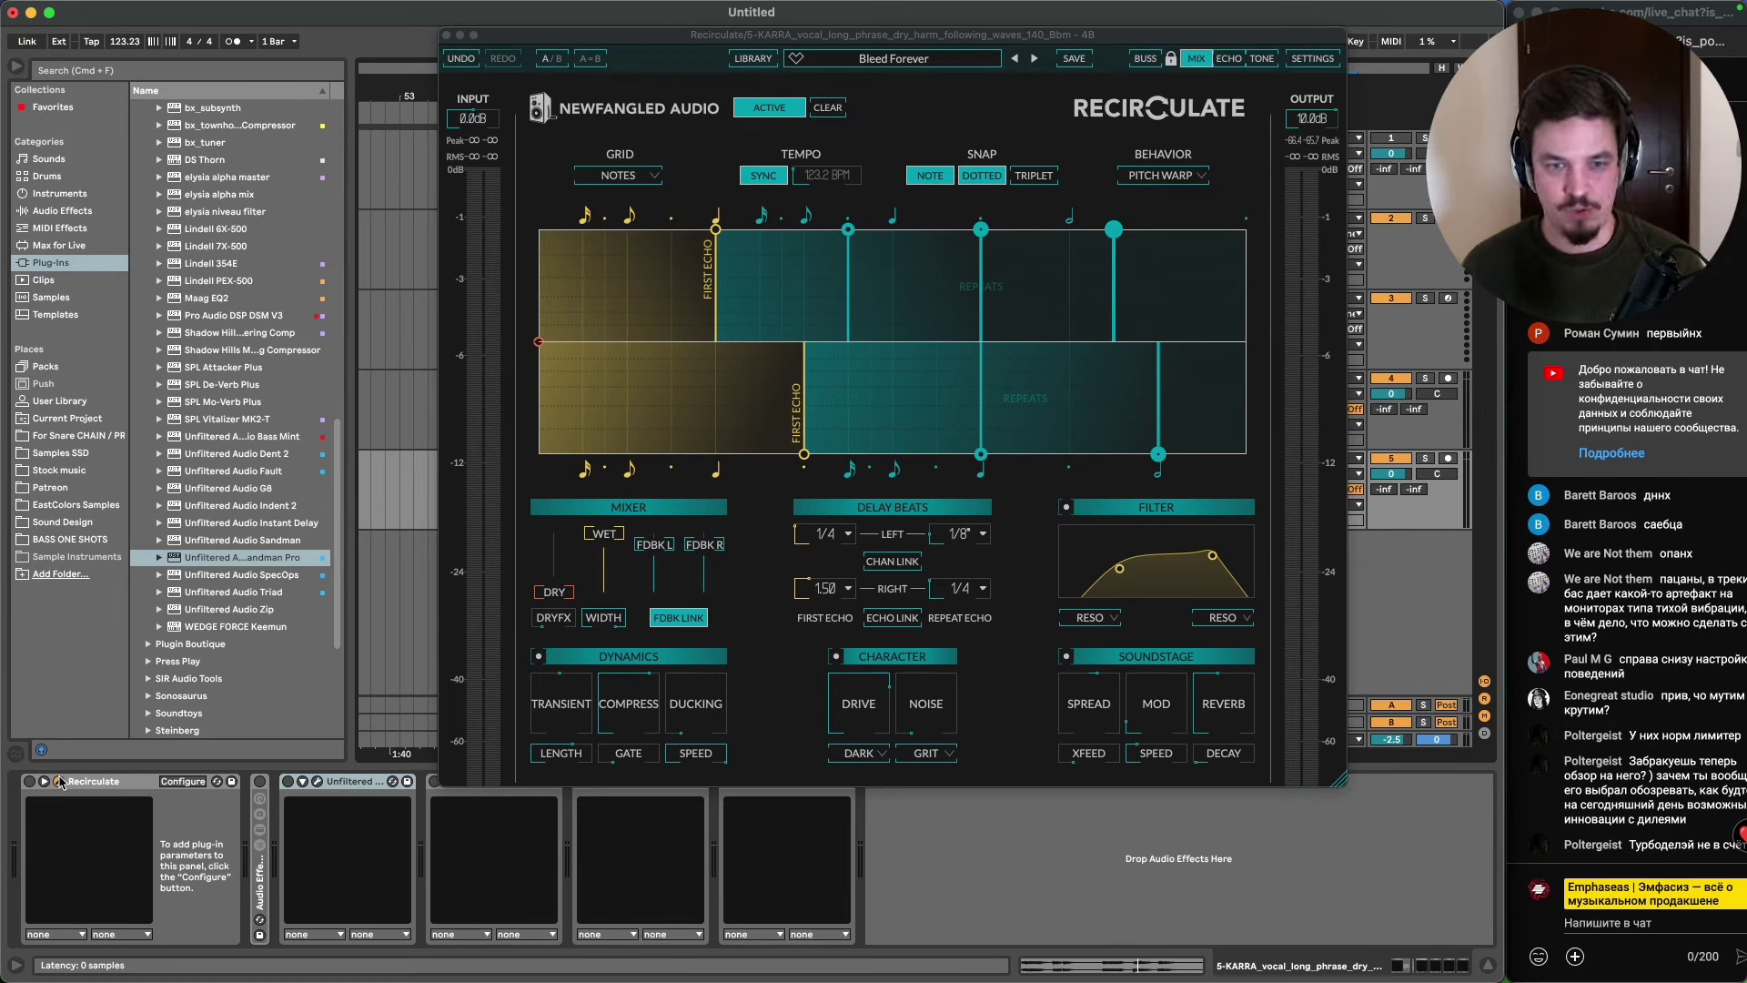
mouse_move(252, 977)
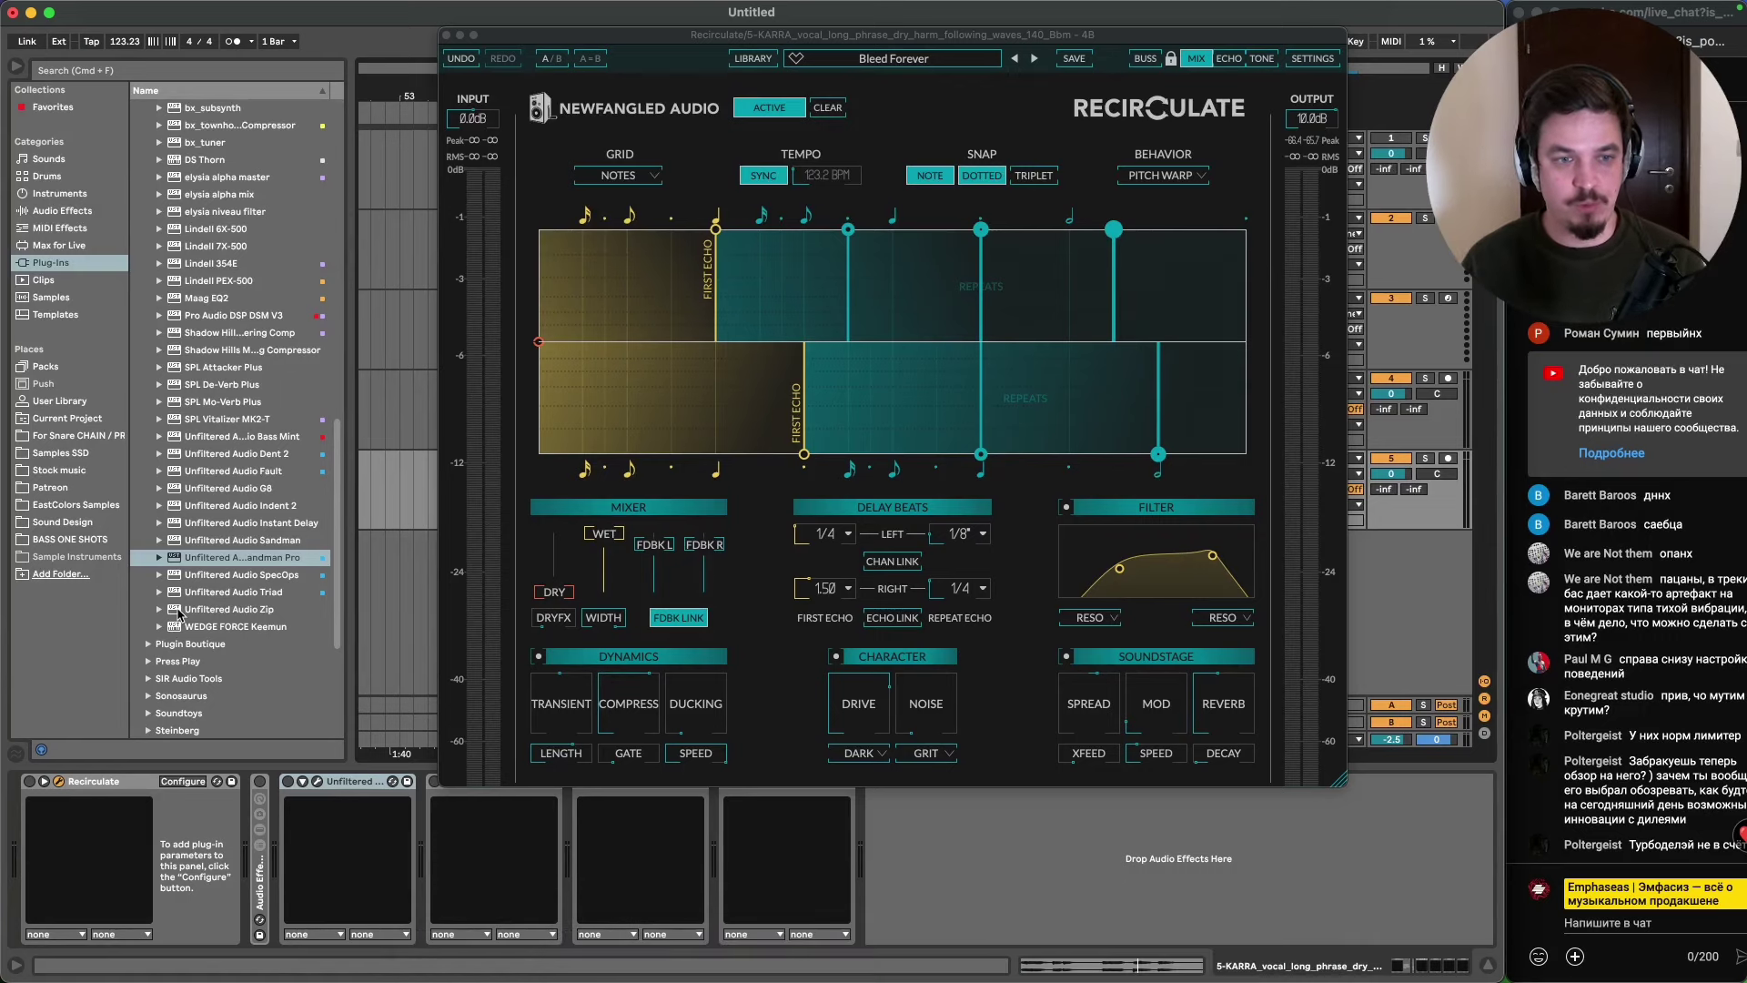
left_click_drag(234, 556, 321, 788)
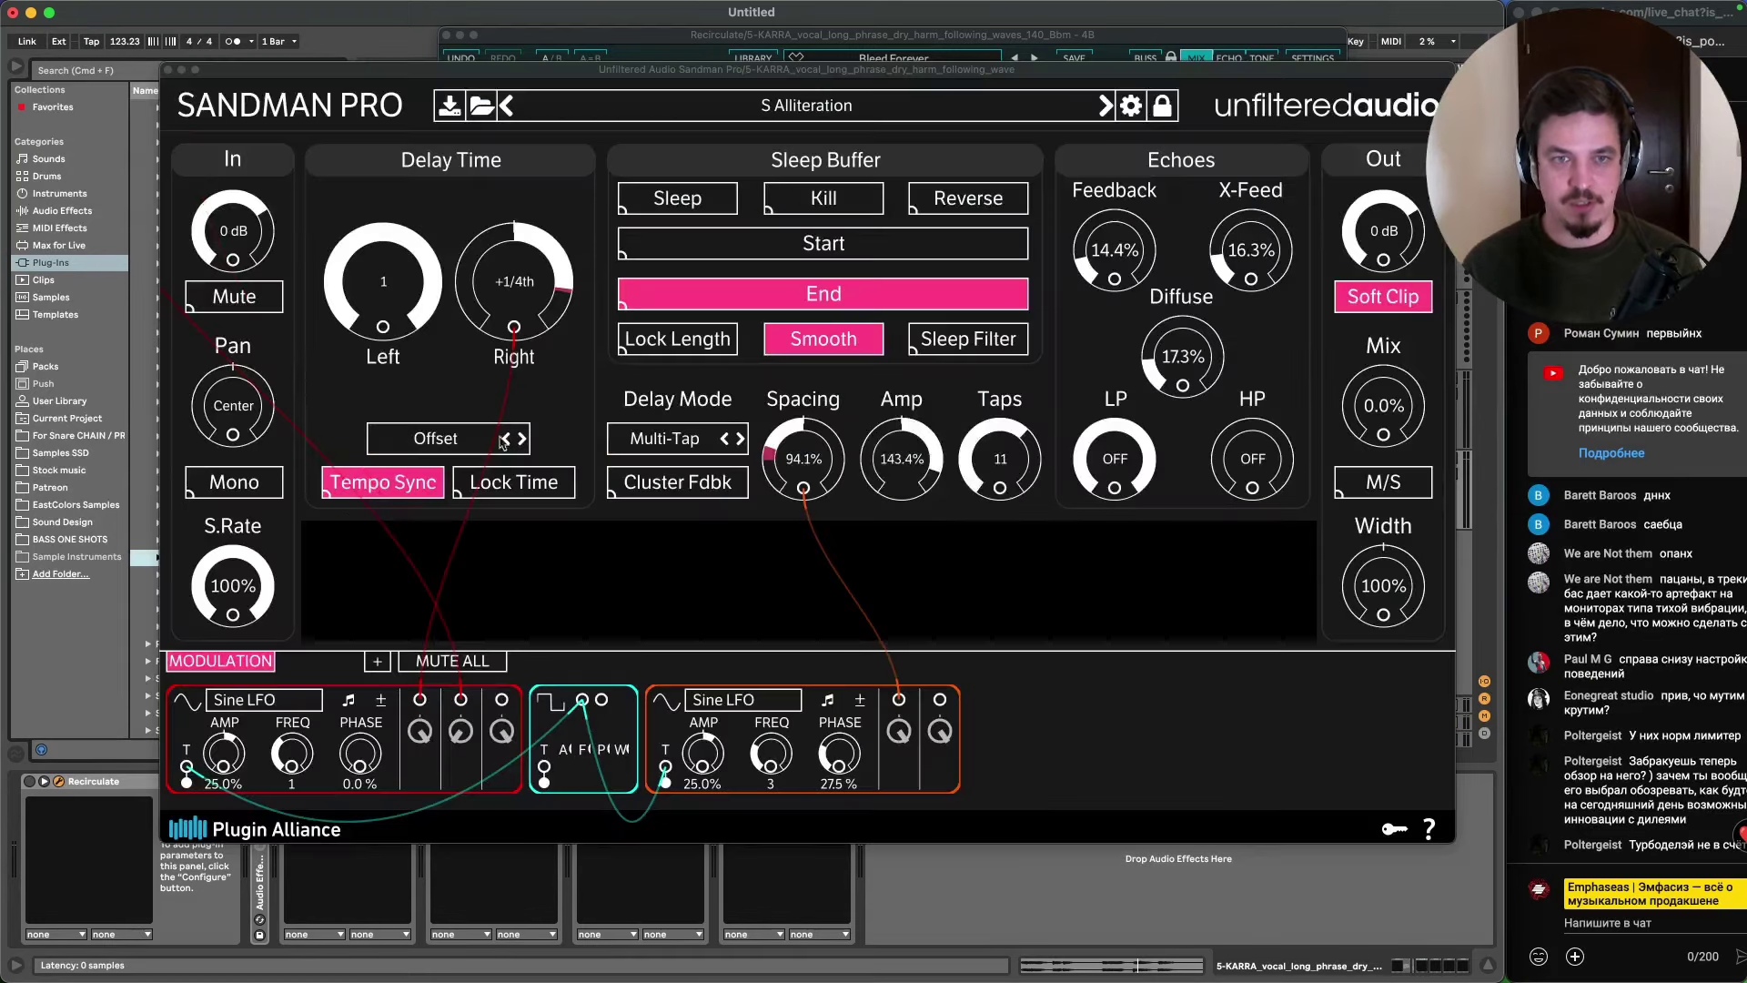
left_click_drag(599, 81, 498, 65)
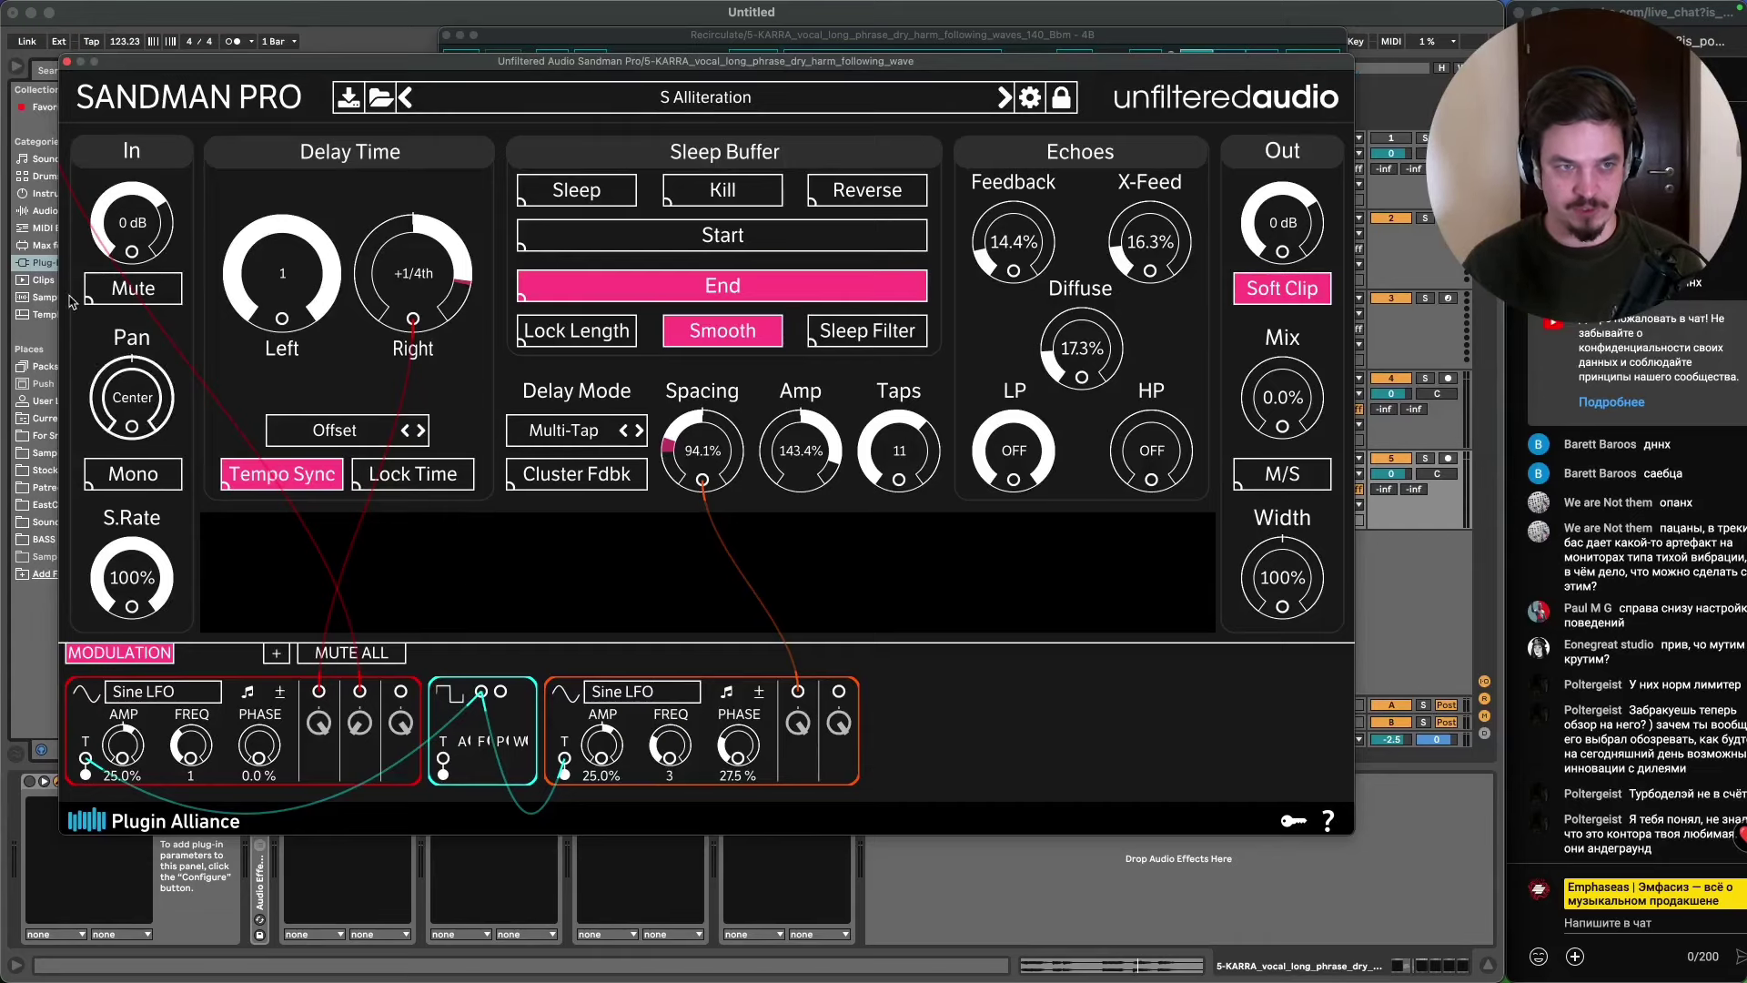
left_click(69, 62)
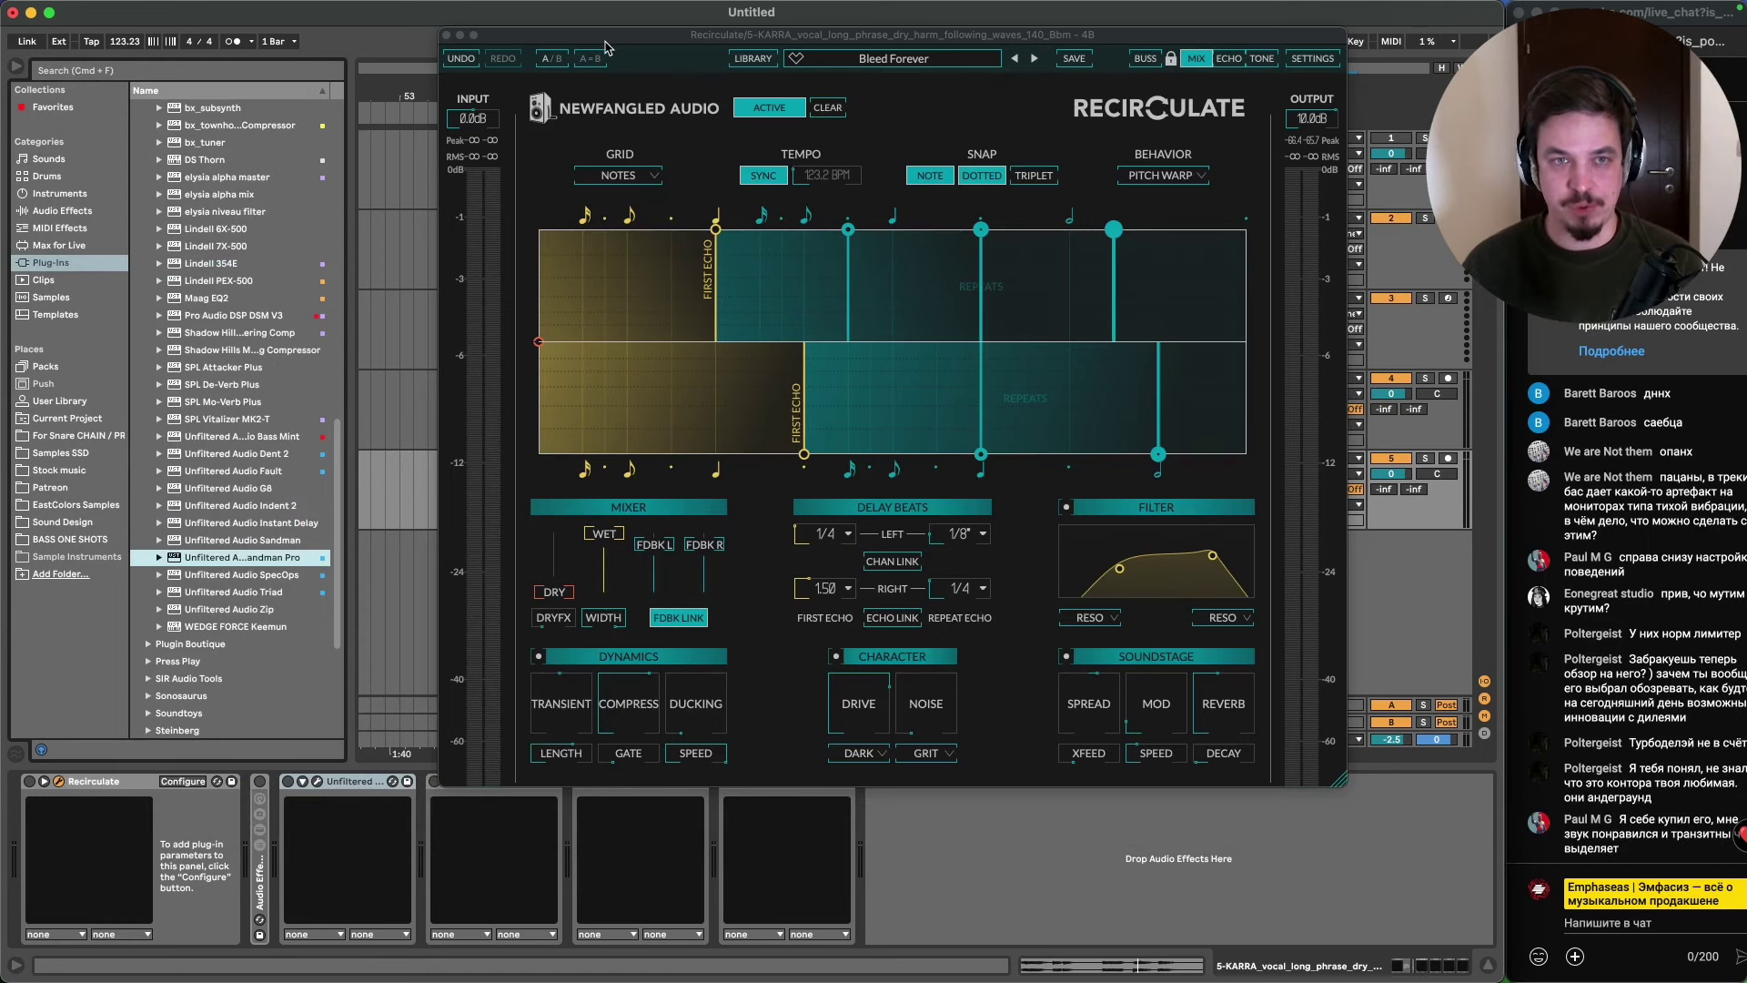
left_click_drag(613, 42, 333, 8)
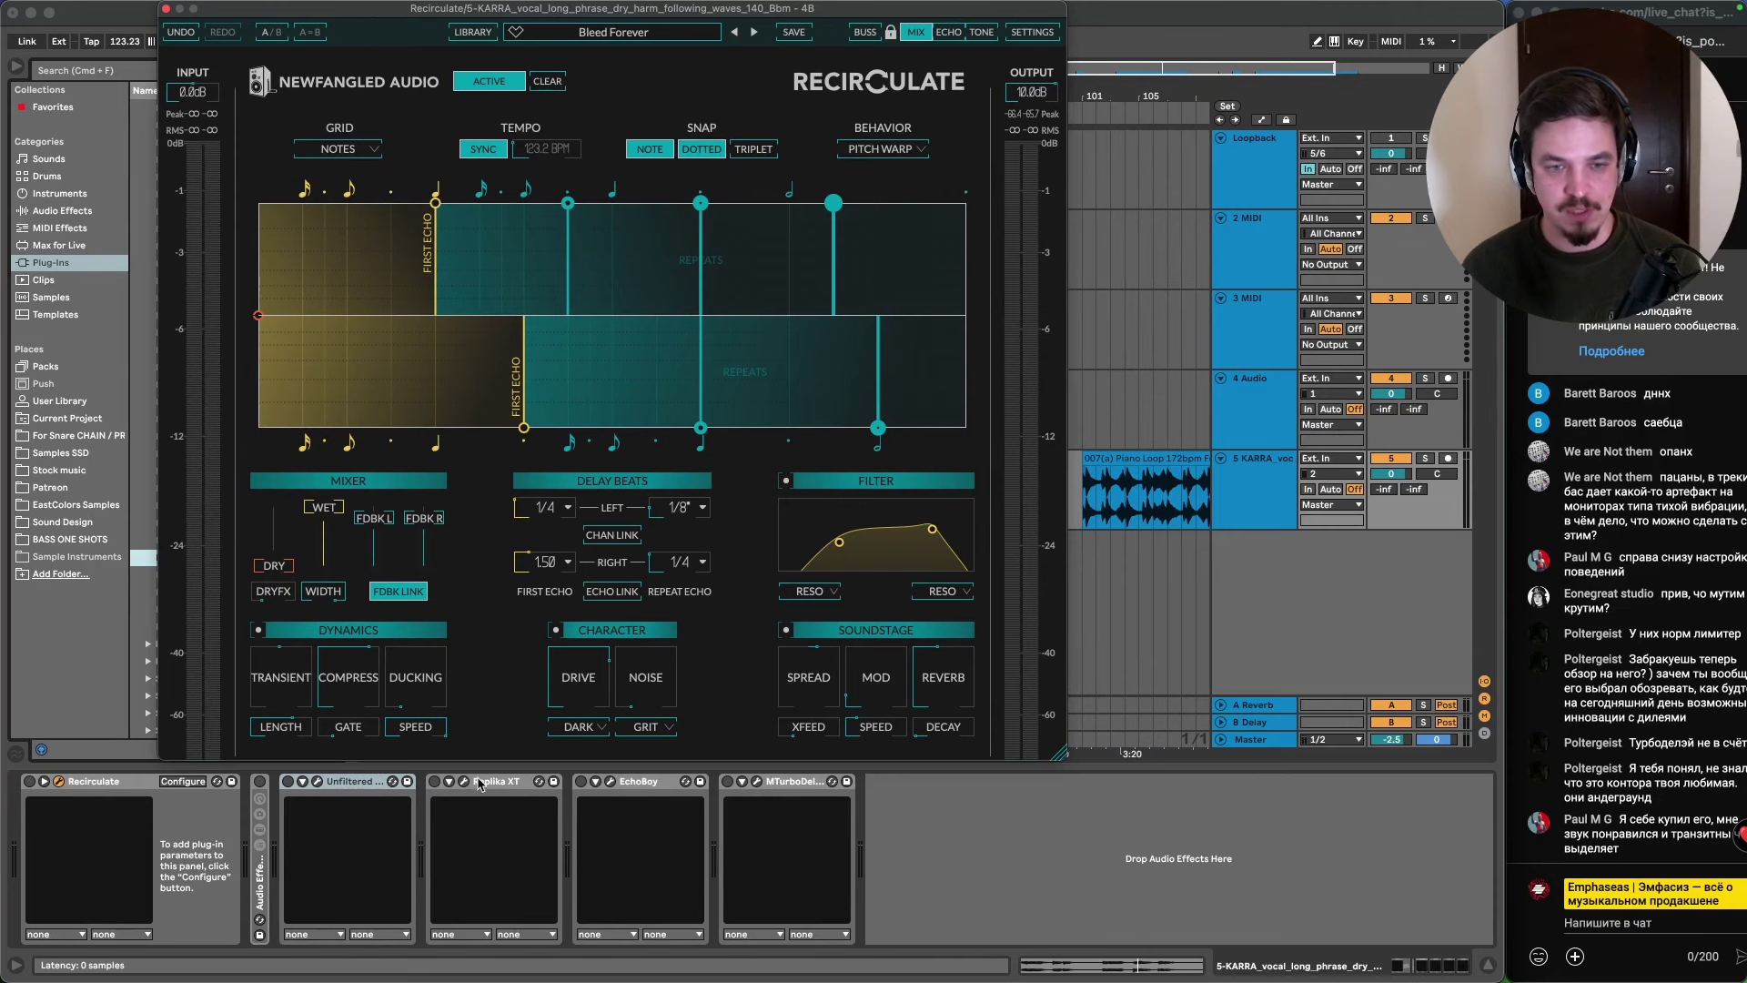
- Open MTurboDelay and look through its Delay devices, loading Double dribble and Fragments
left_click(759, 782)
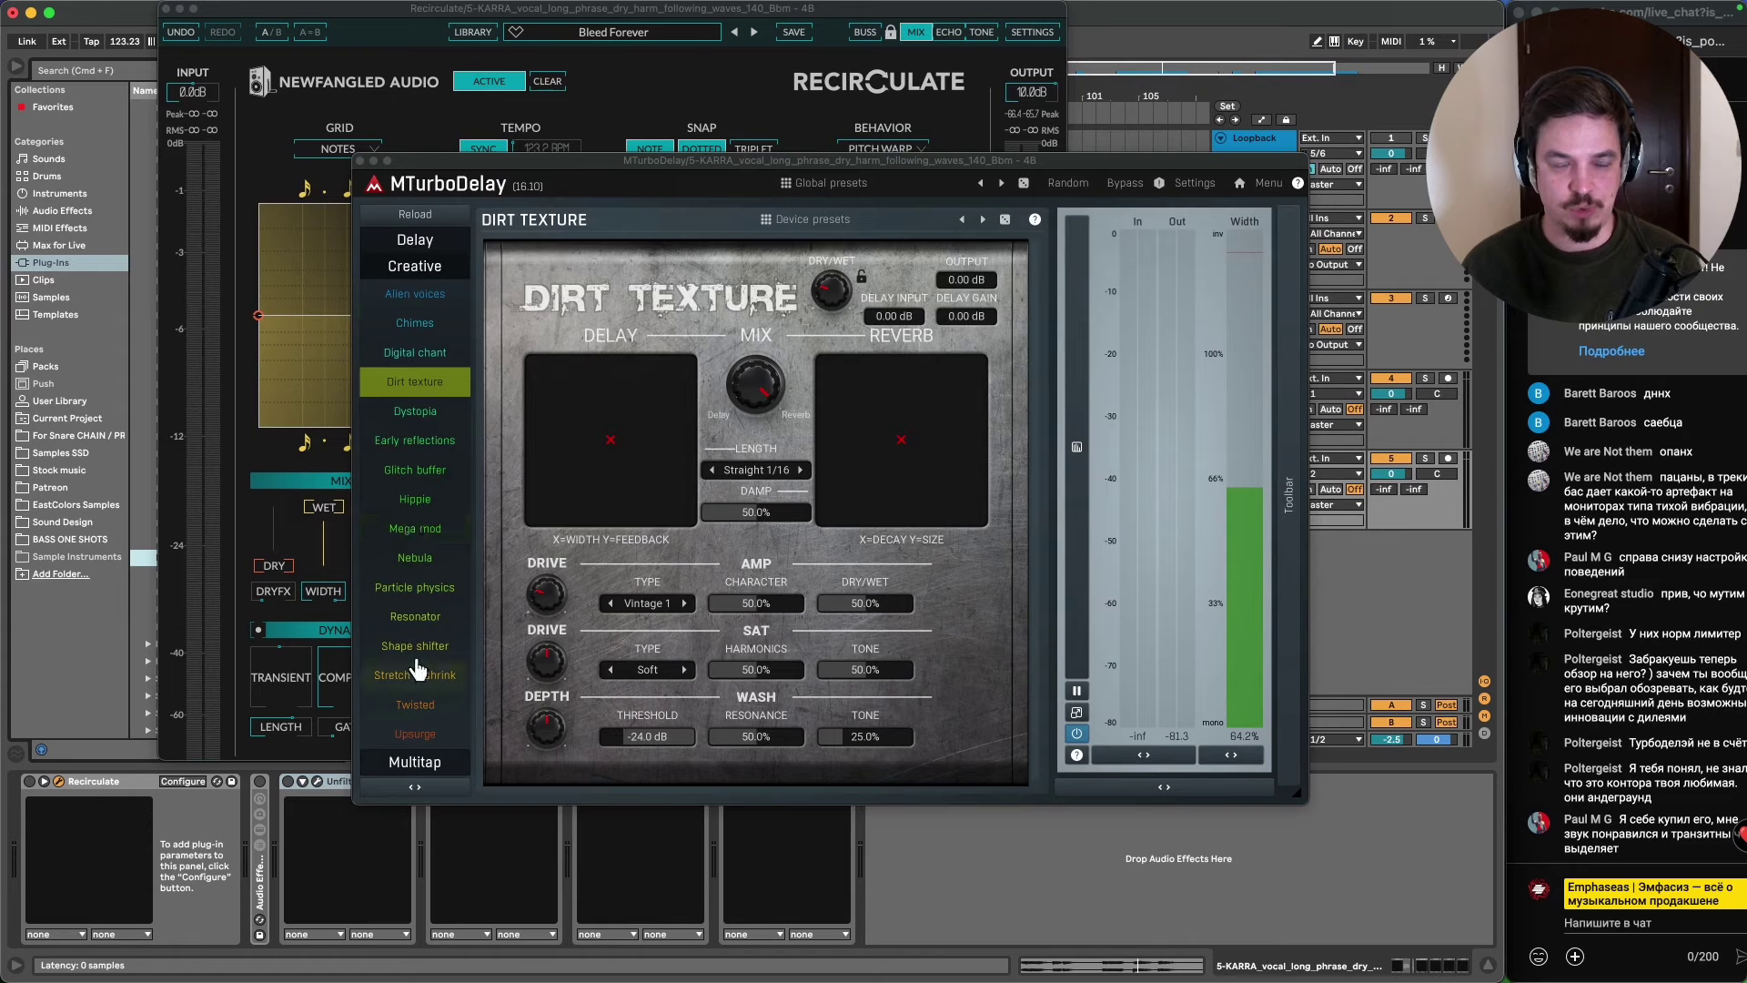
left_click(433, 248)
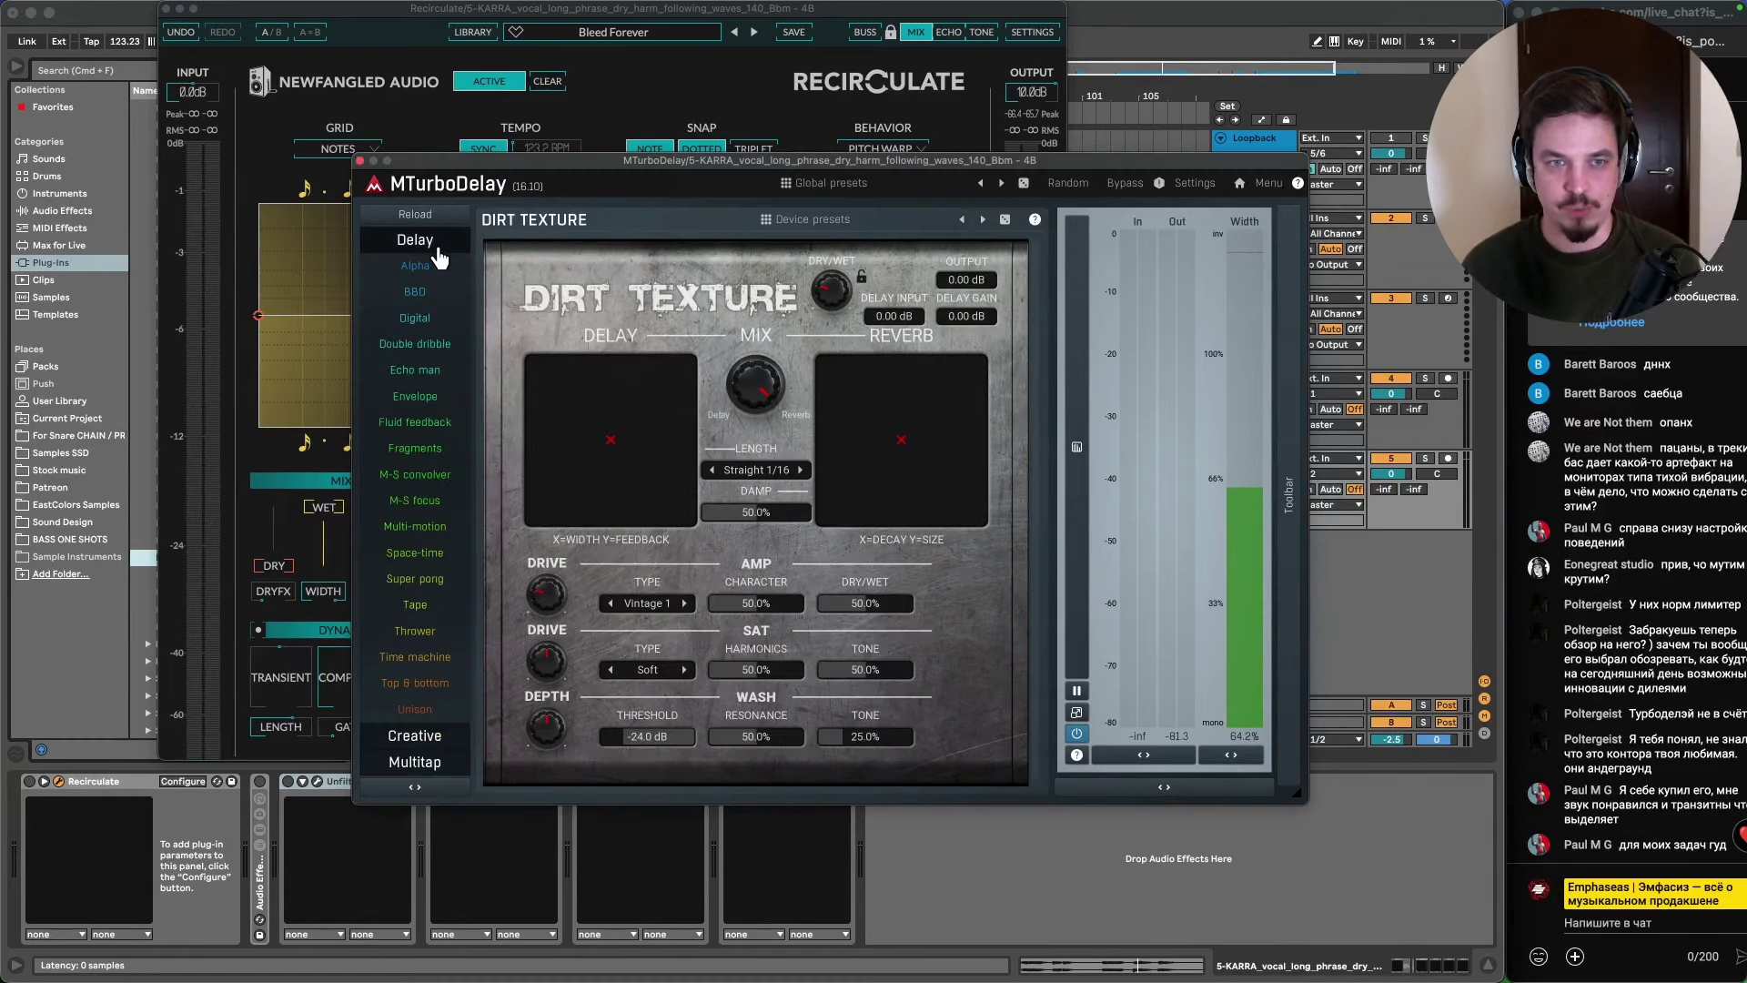
left_click(431, 346)
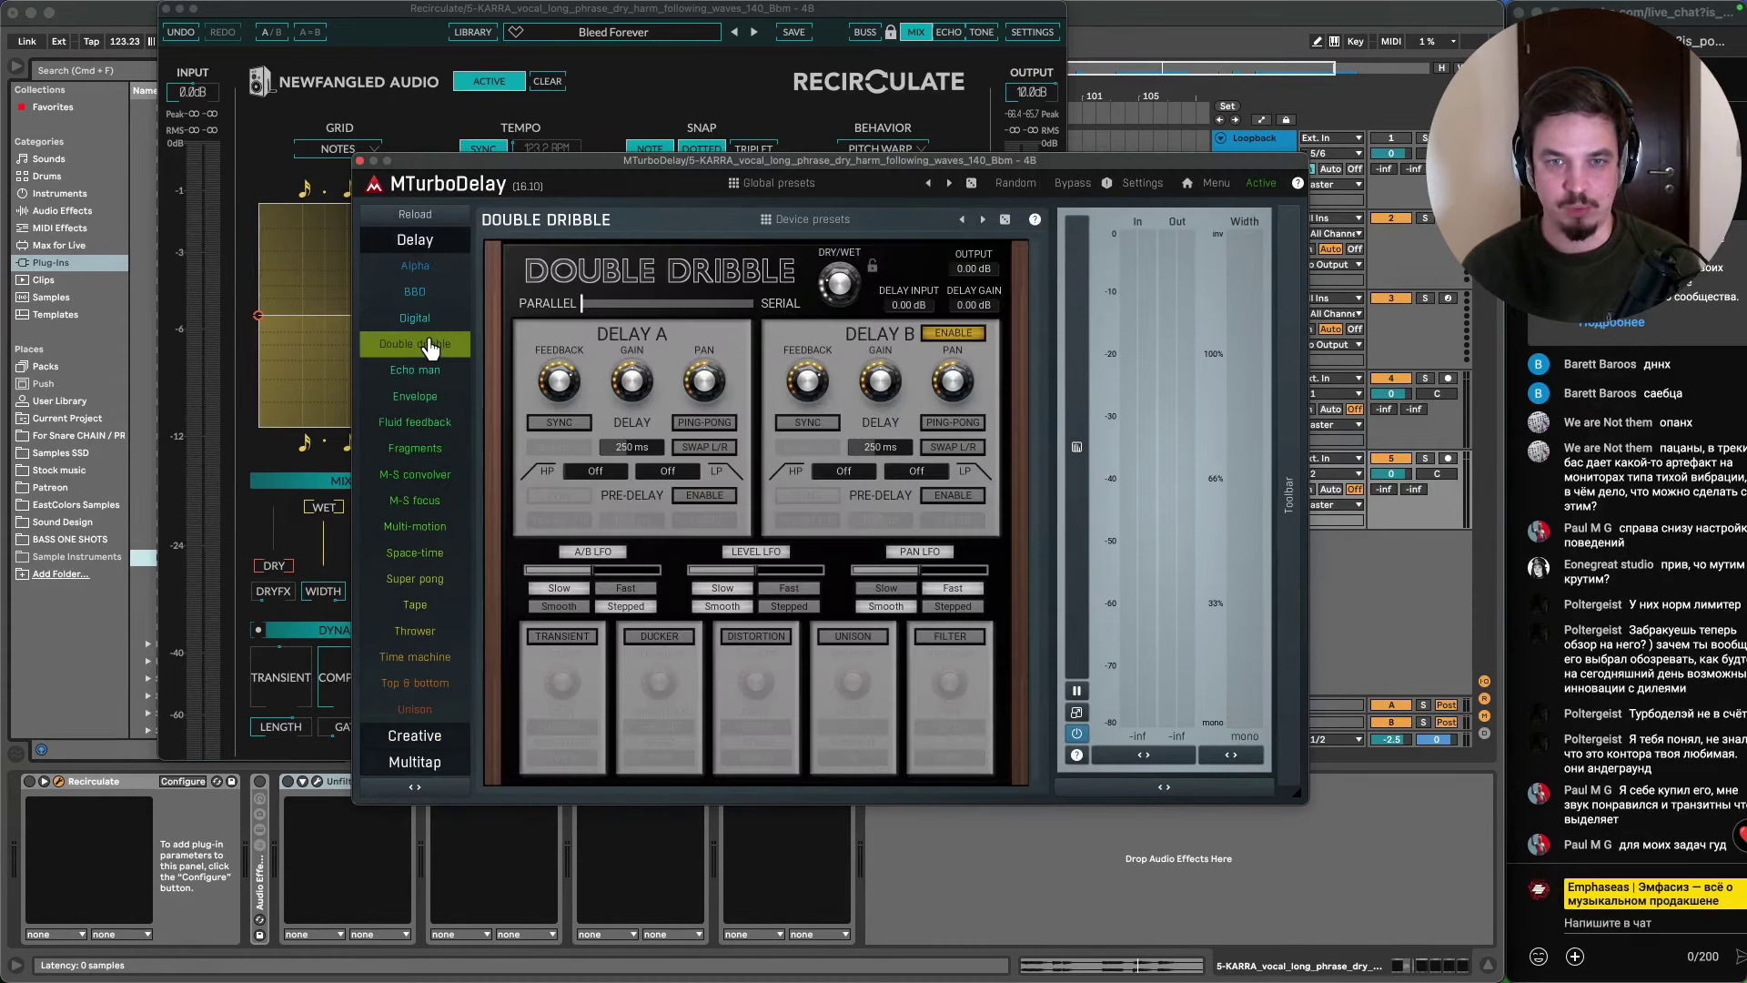
left_click(426, 451)
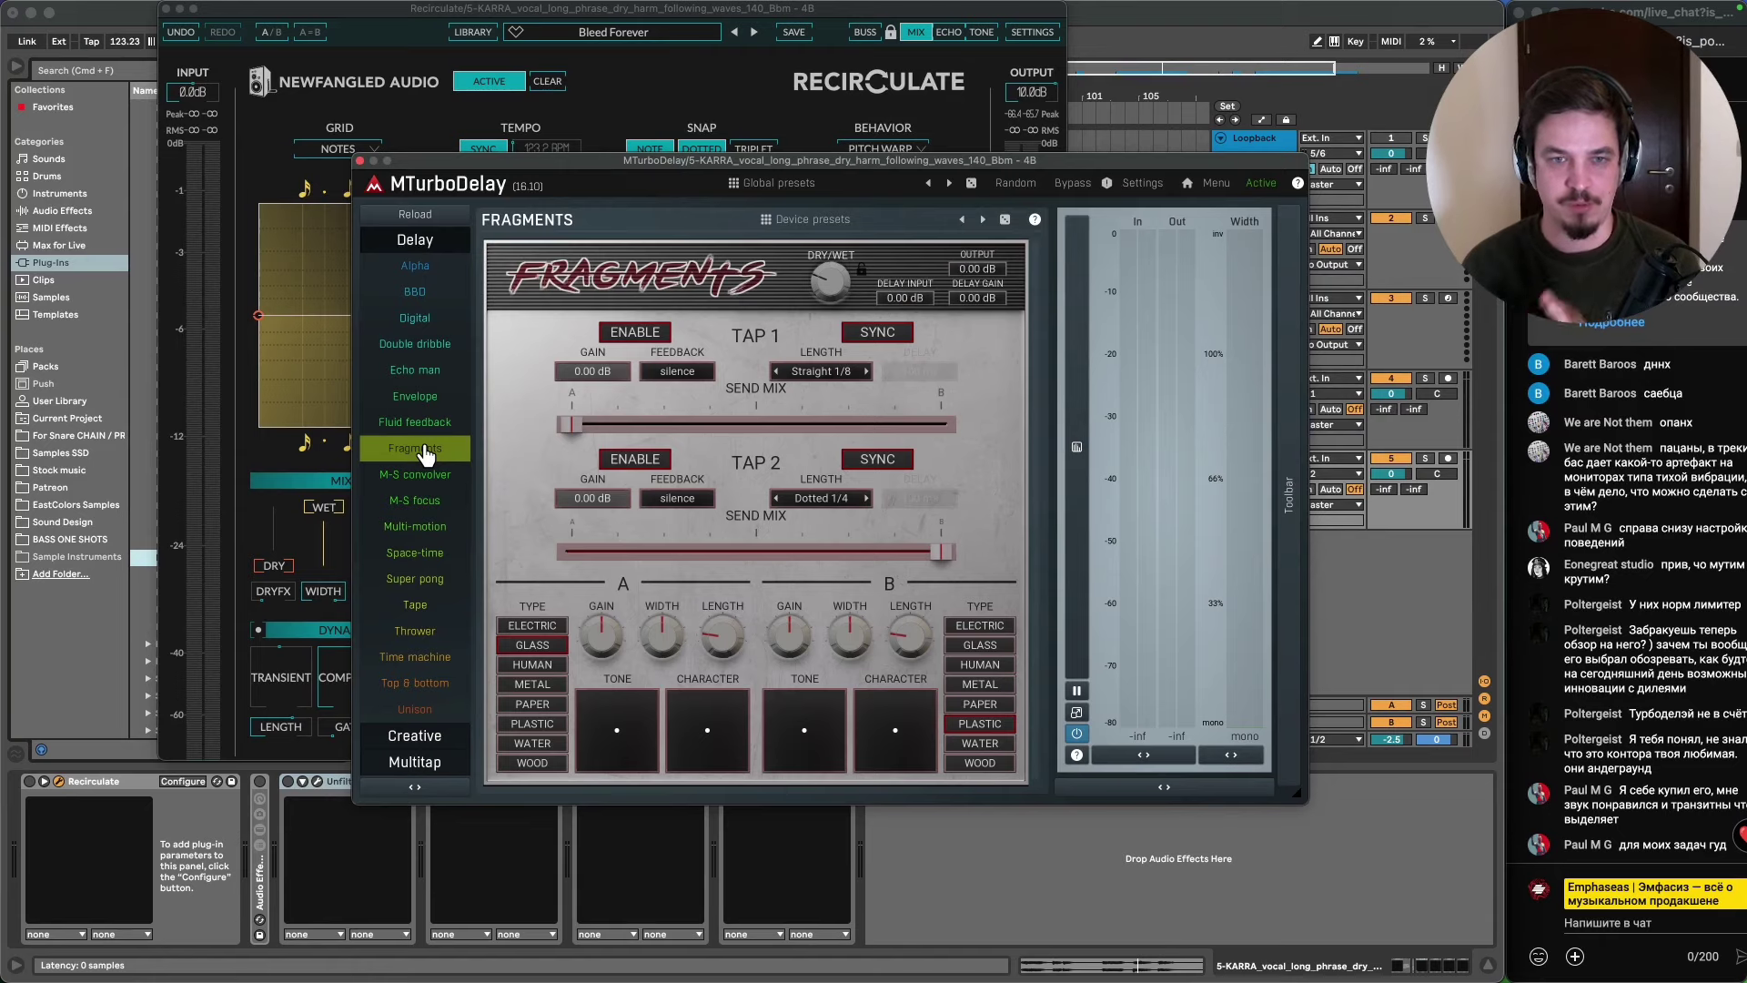
- Close the MTurboDelay window and reposition the Recirculate window clear of the plug-in browser
left_click(360, 161)
left_click_drag(429, 14, 532, 14)
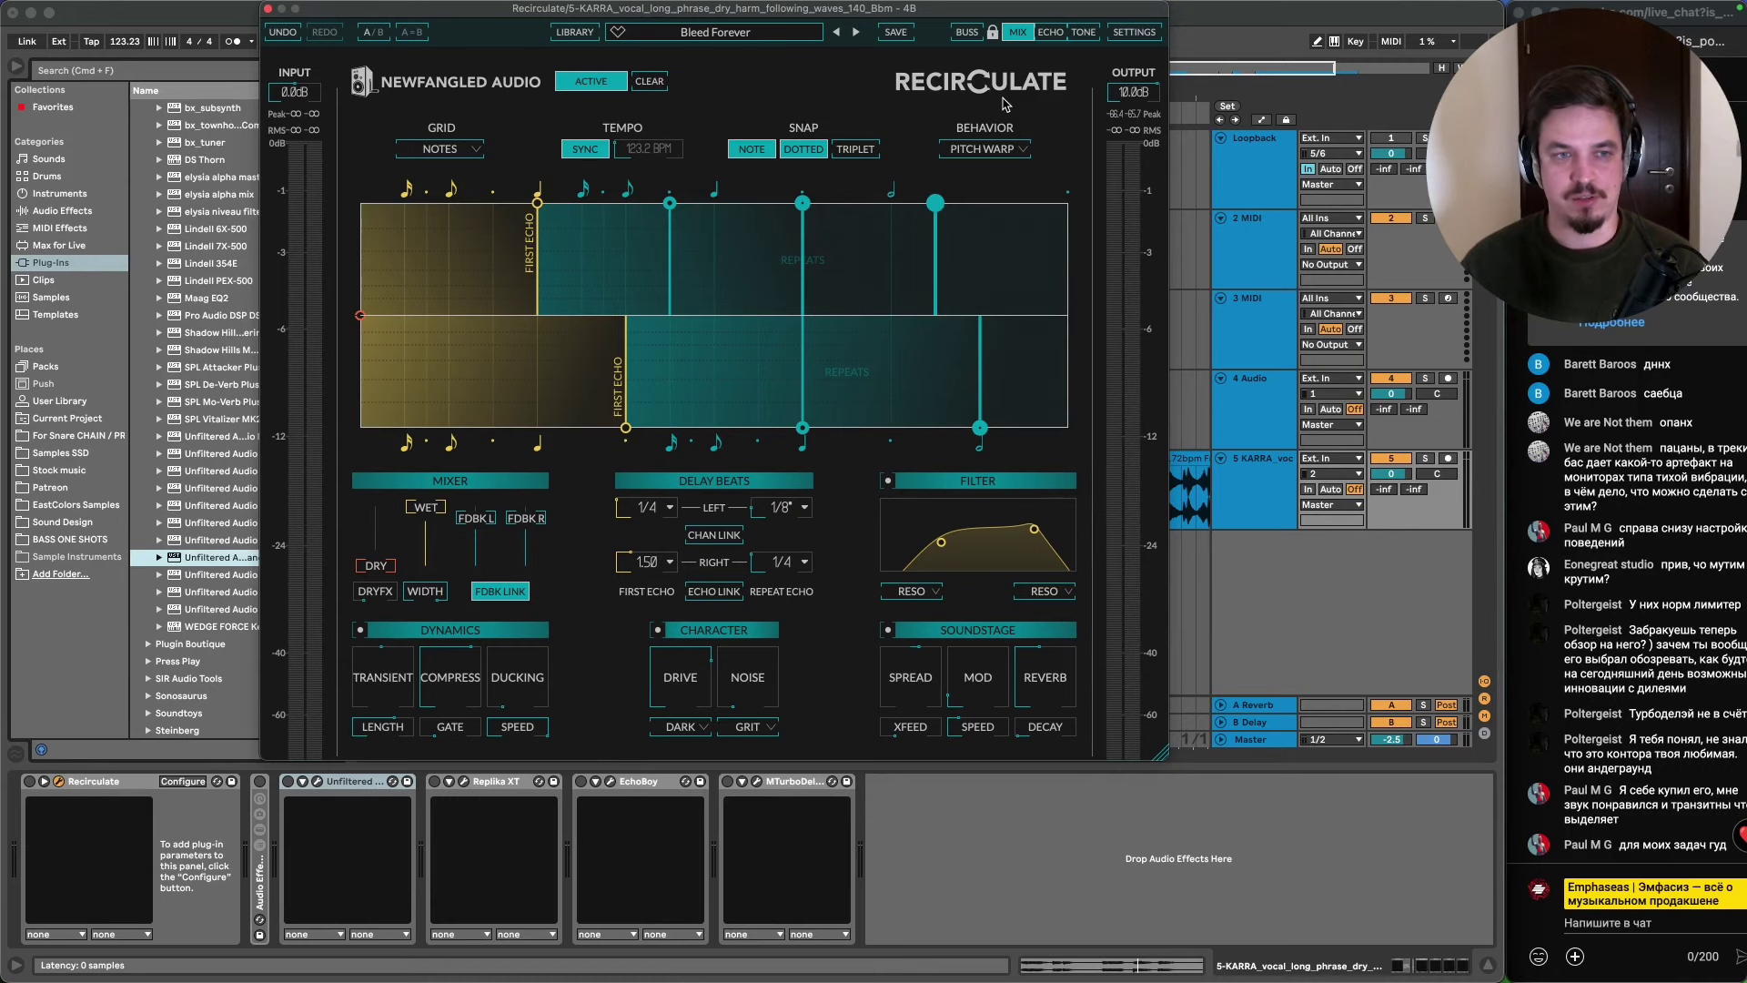
left_click_drag(953, 32, 1099, 34)
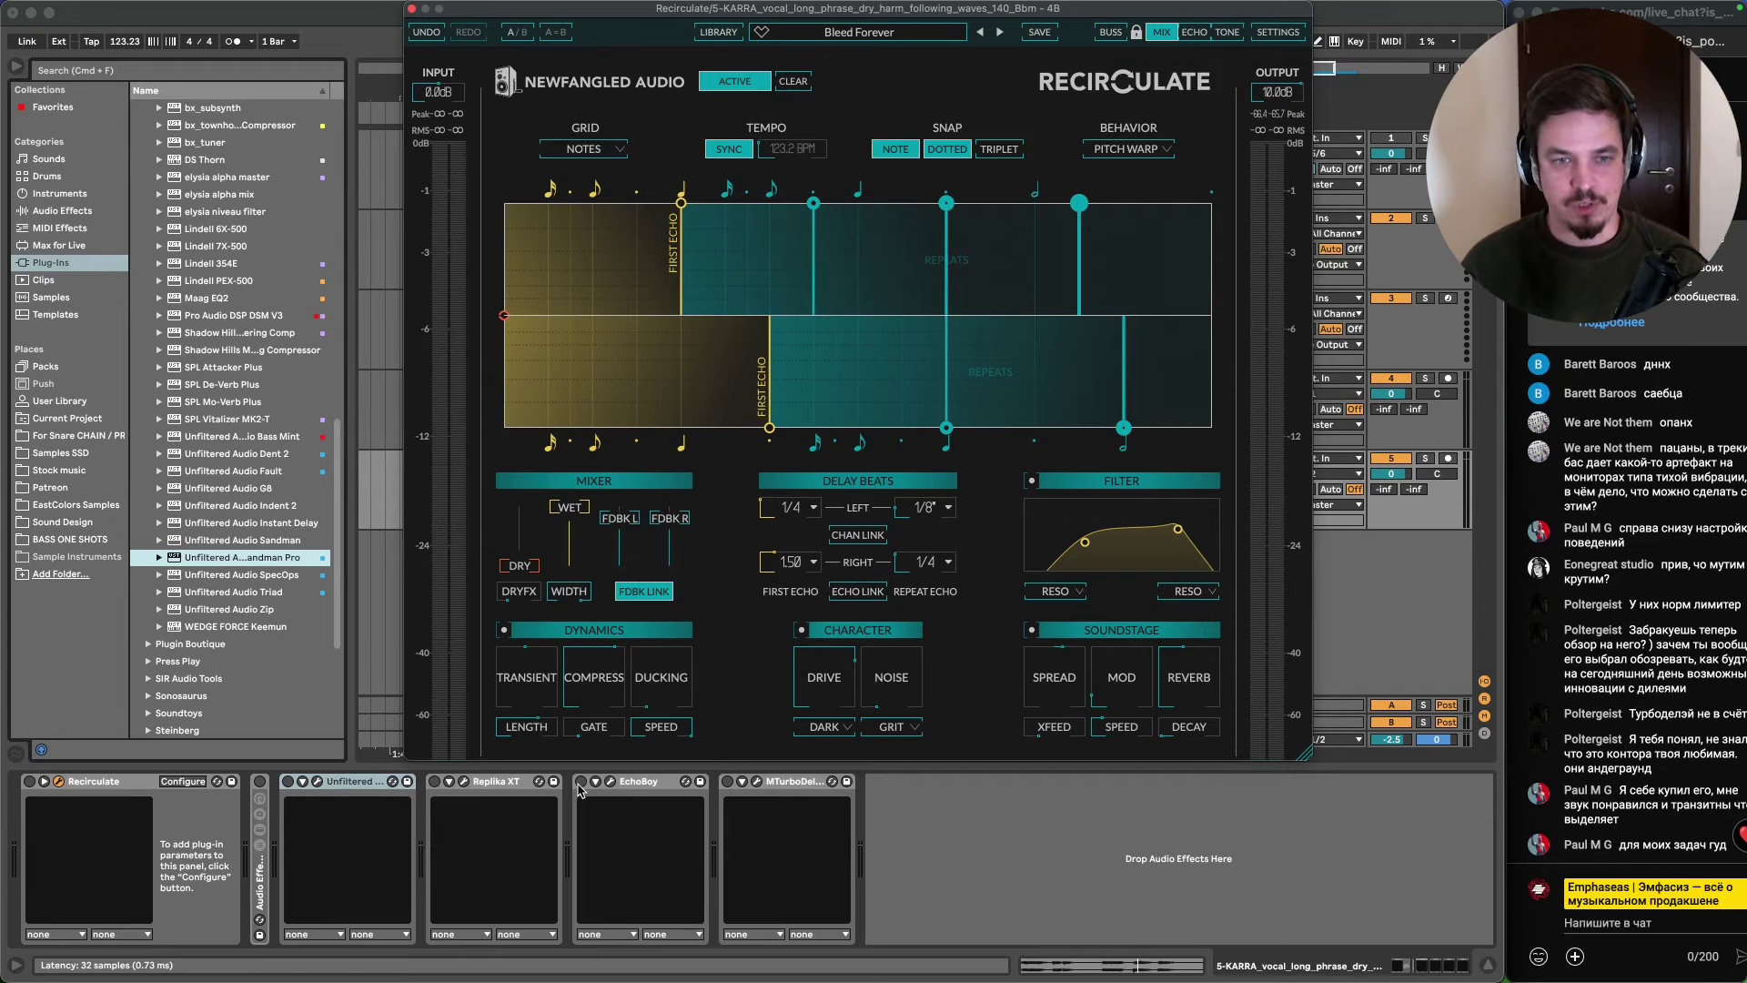
- Switch to Chrome to review the Recirculate product page, and return to Ableton Live to tweak Recirculate's Transient control
left_click(598, 942)
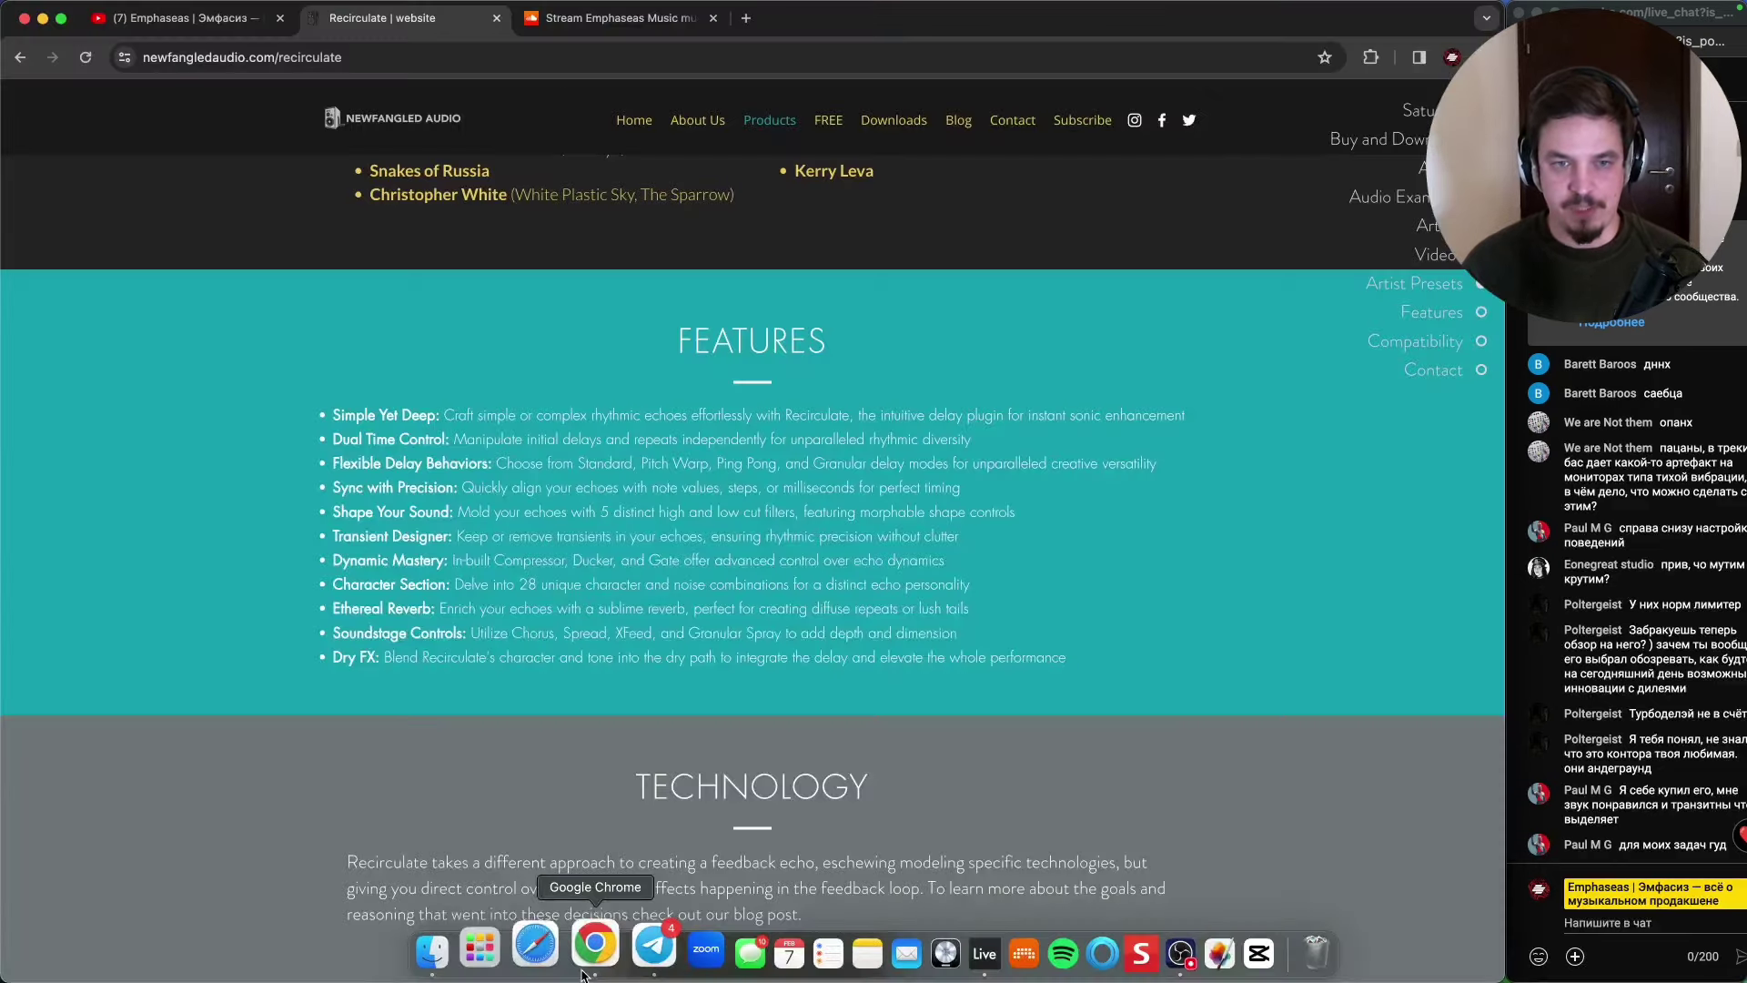
scroll(650, 577, "up", 10)
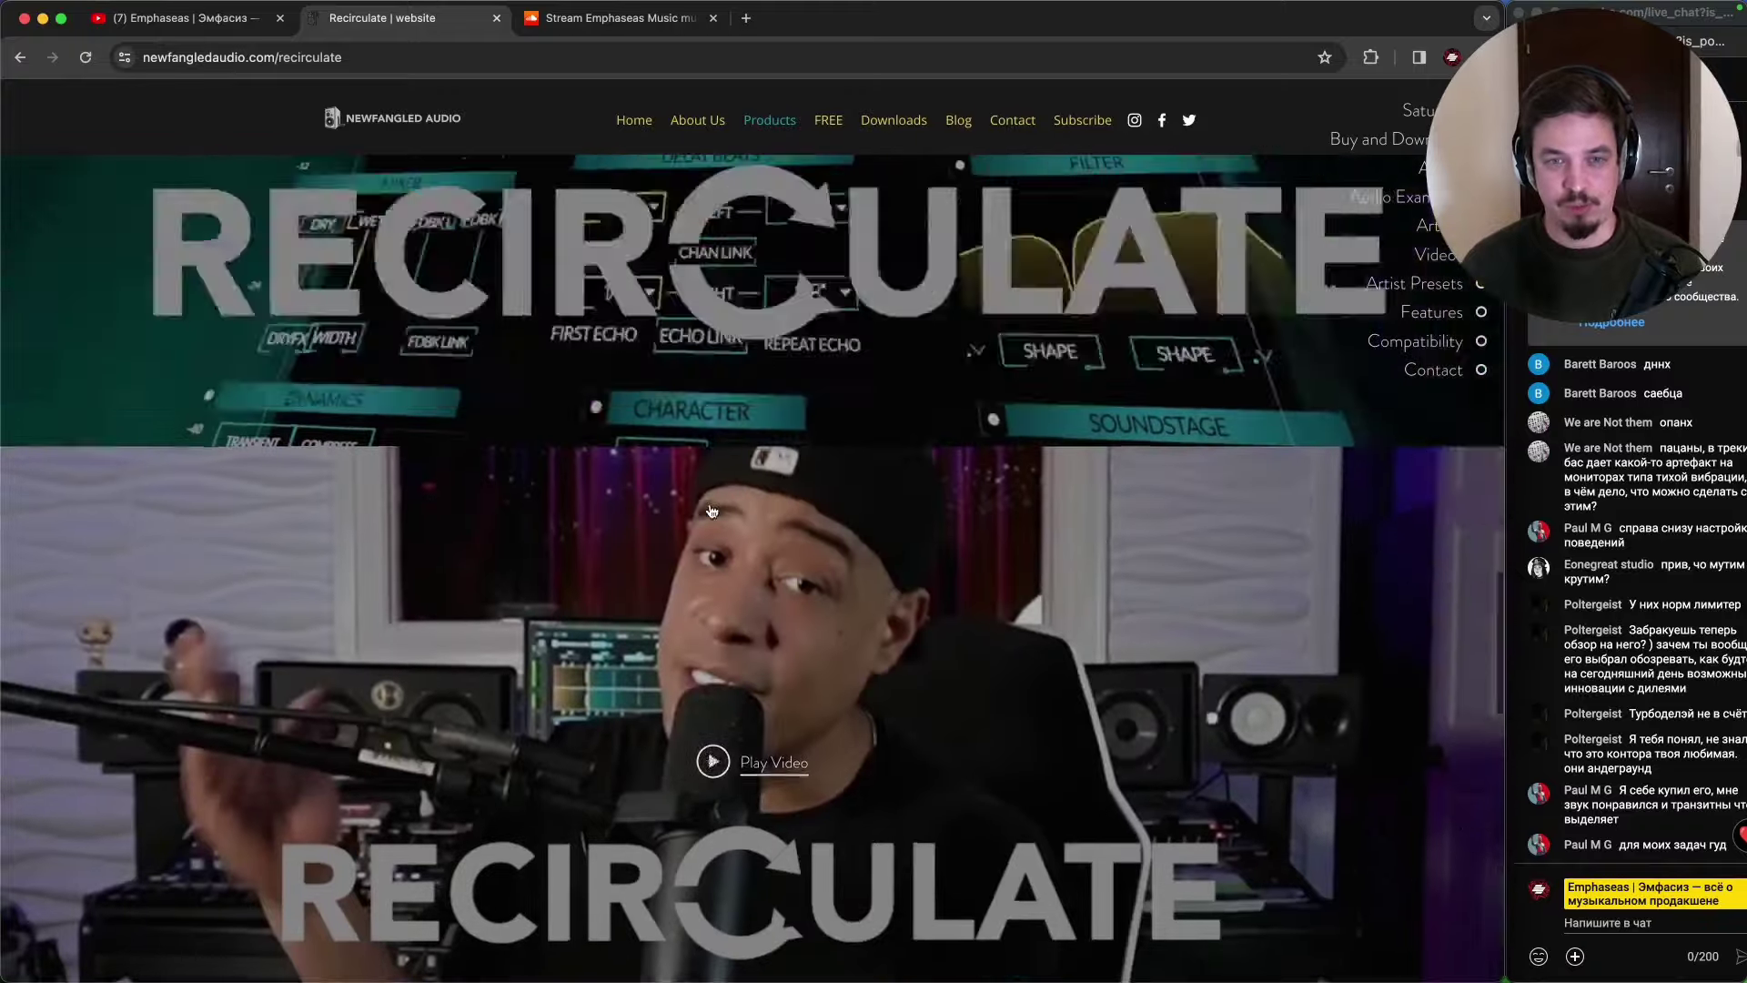
scroll(739, 460, "down", 15)
scroll(738, 460, "up", 15)
scroll(640, 501, "down", 5)
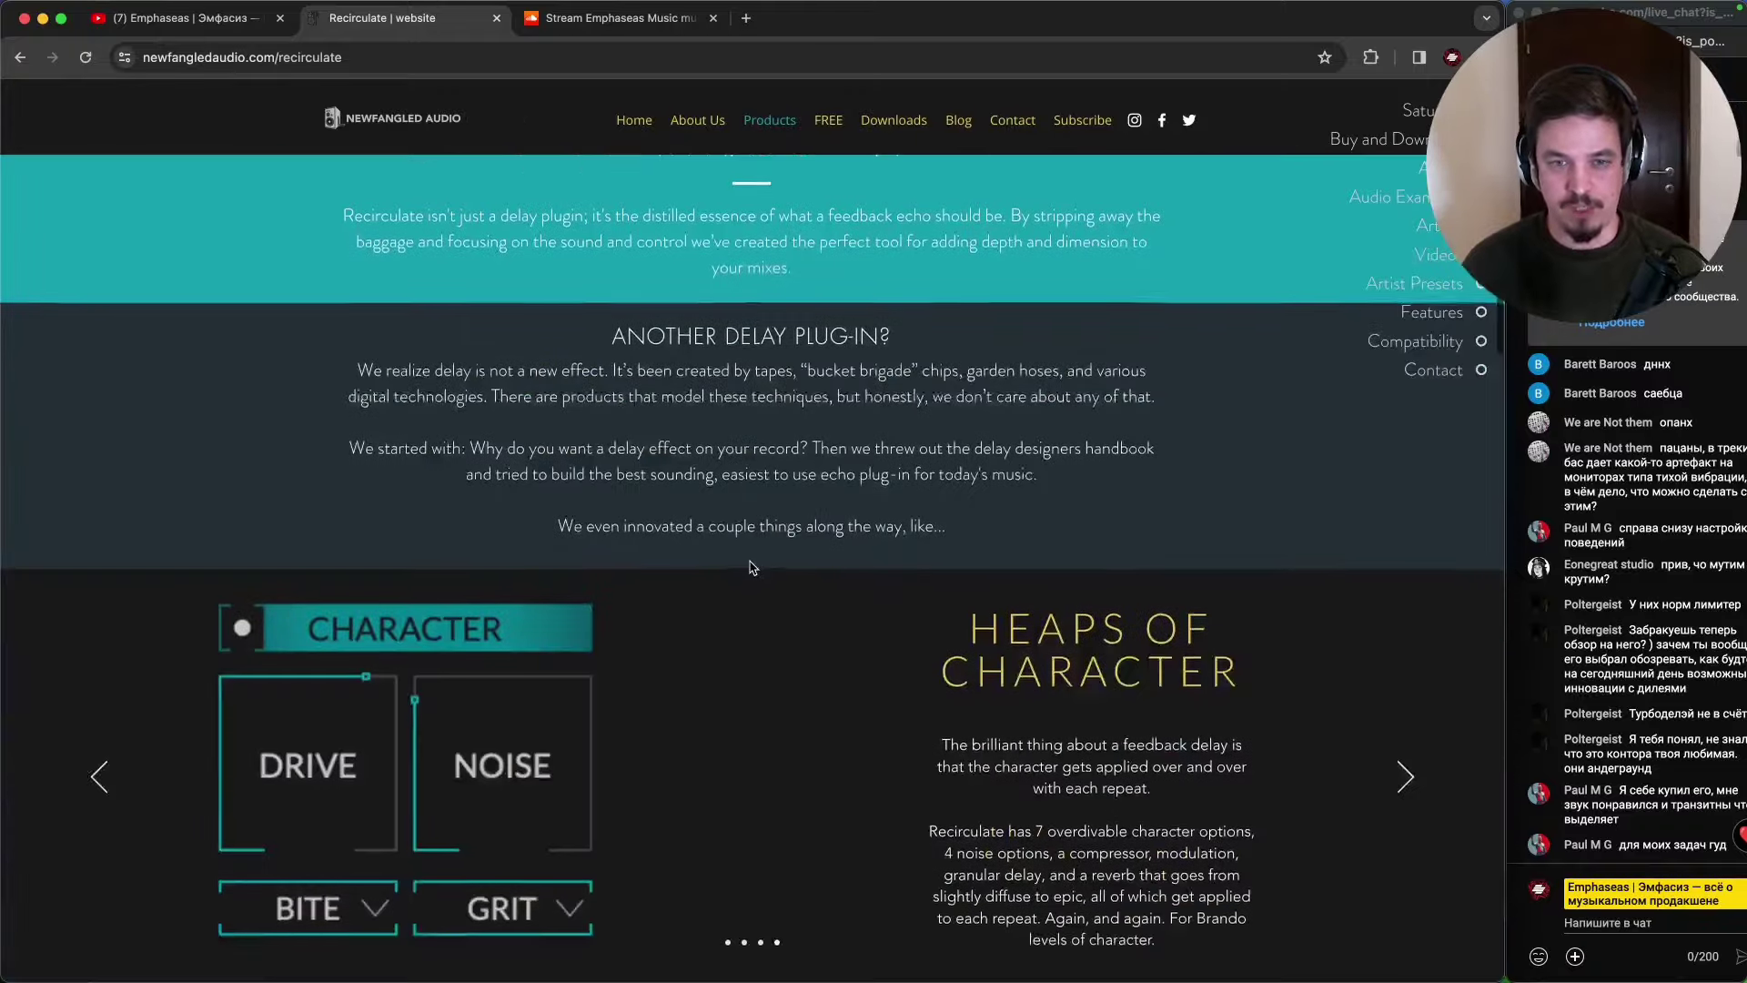
scroll(641, 501, "up", 1)
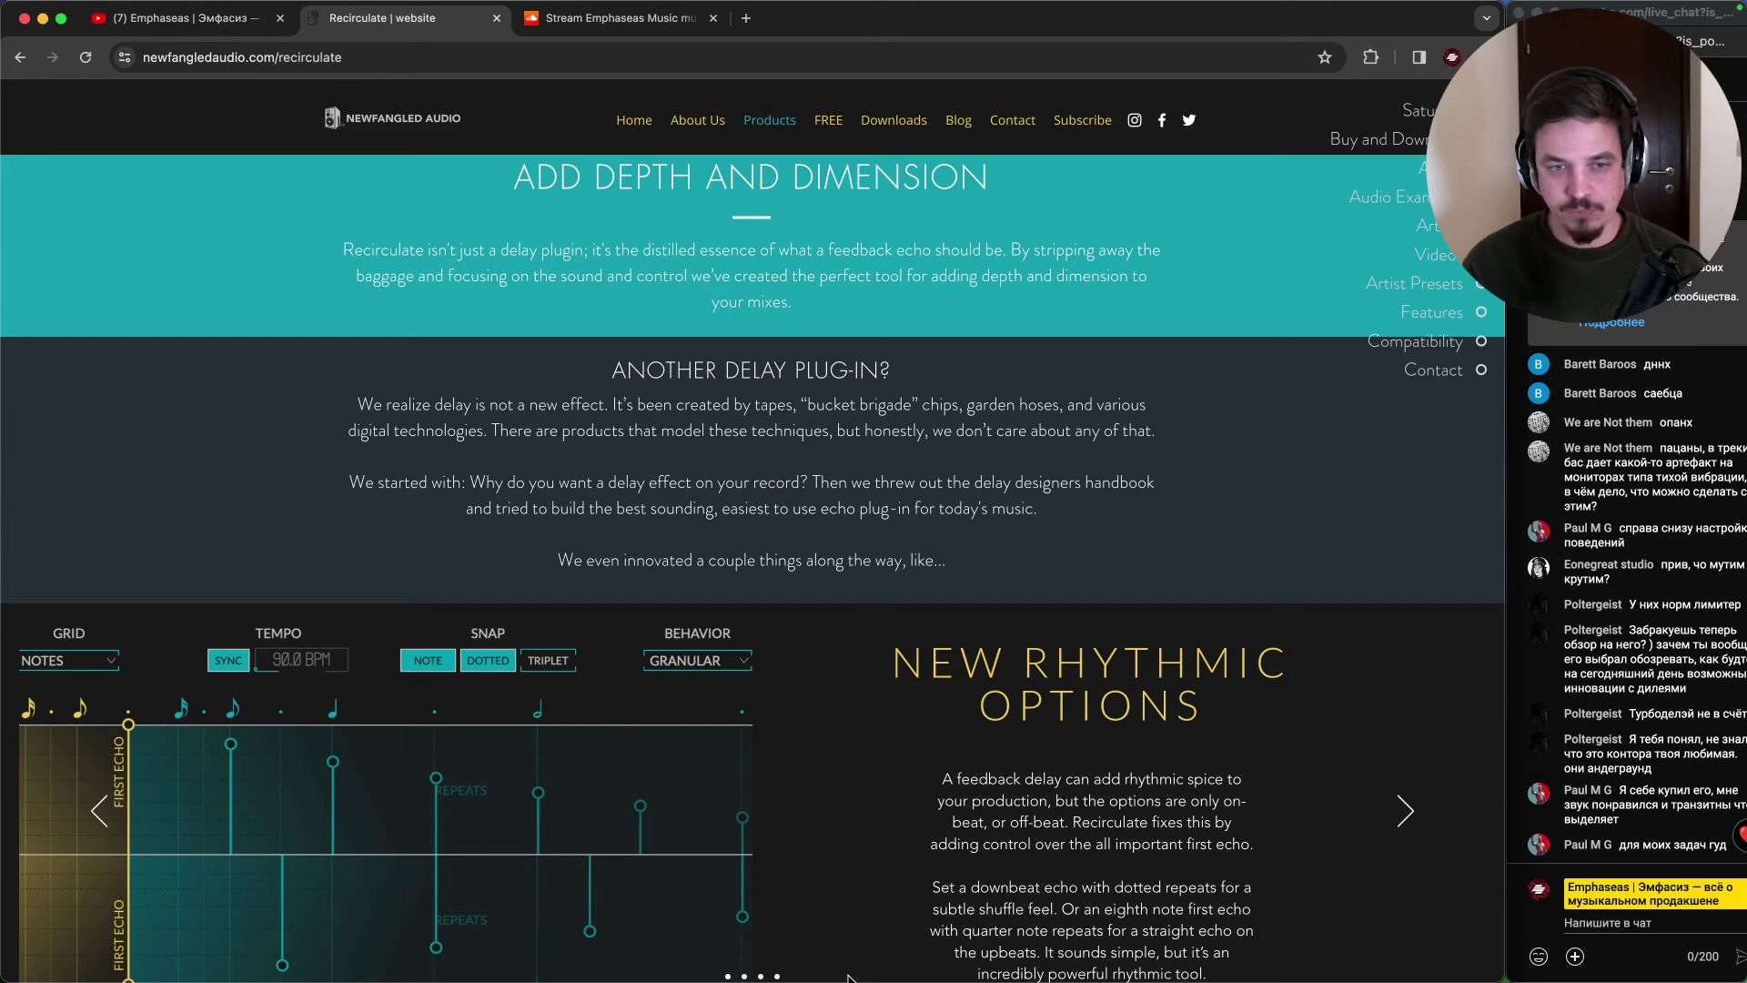
mouse_move(822, 970)
left_click(965, 973)
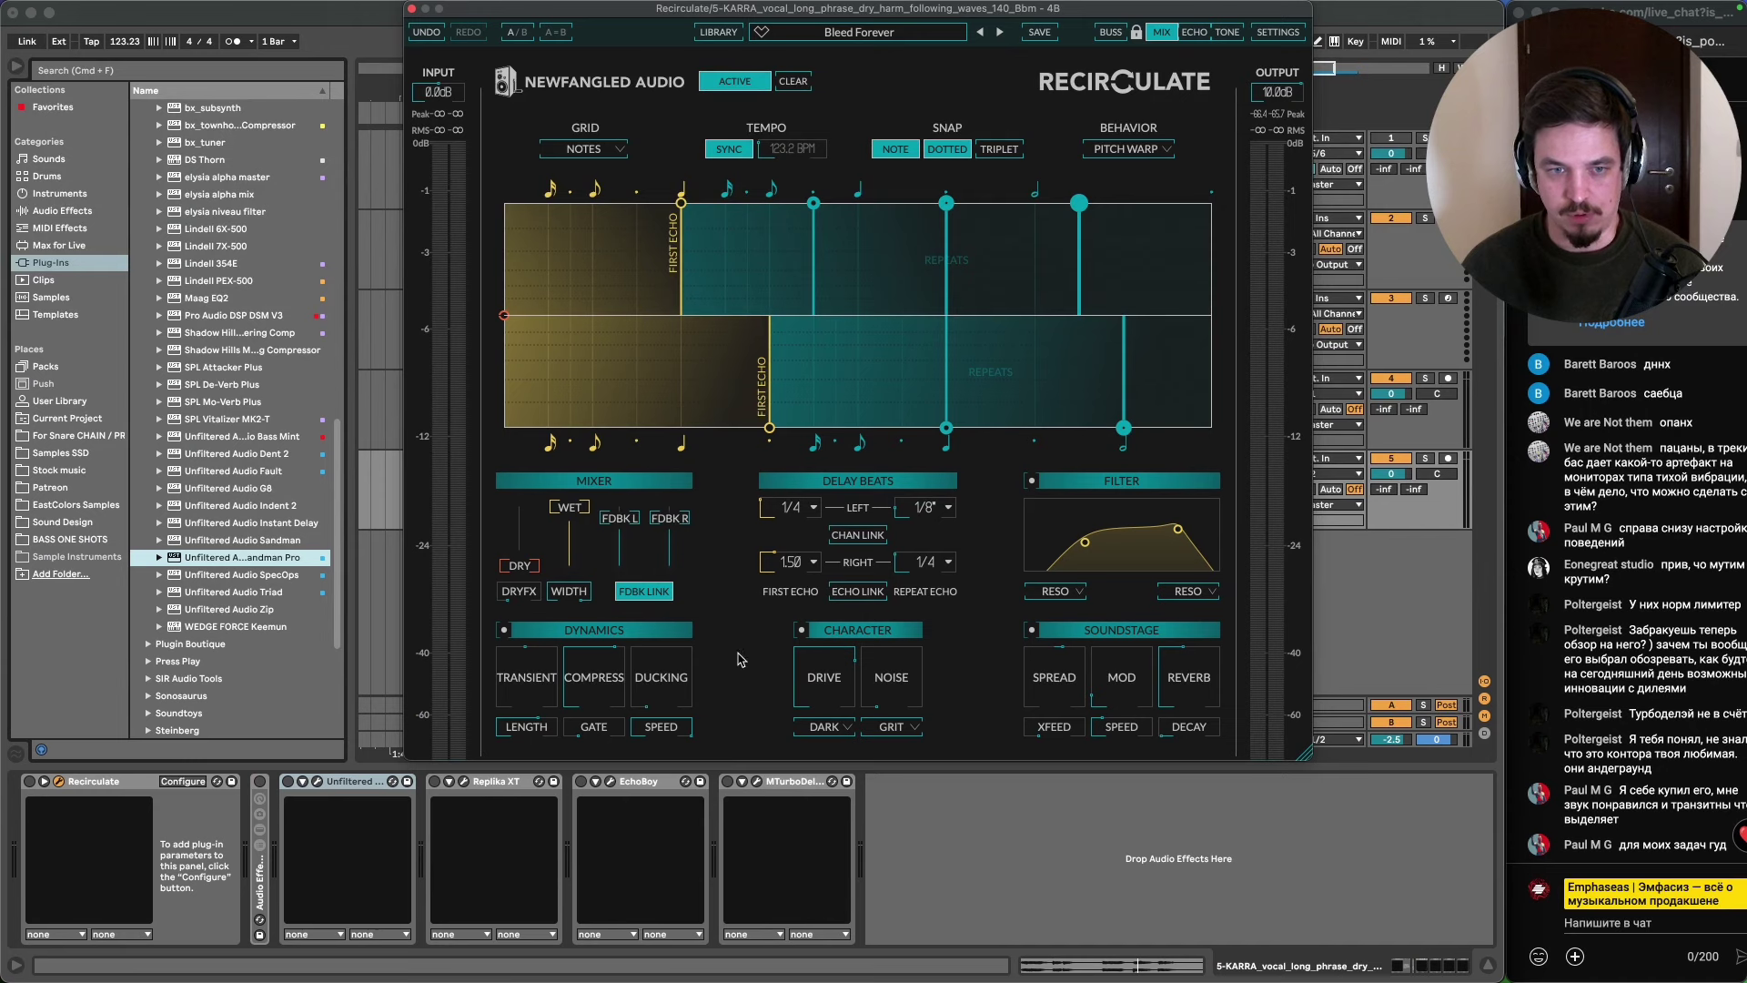
mouse_move(526, 696)
left_mouse_down()
mouse_move(541, 642)
mouse_move(541, 709)
left_mouse_up()
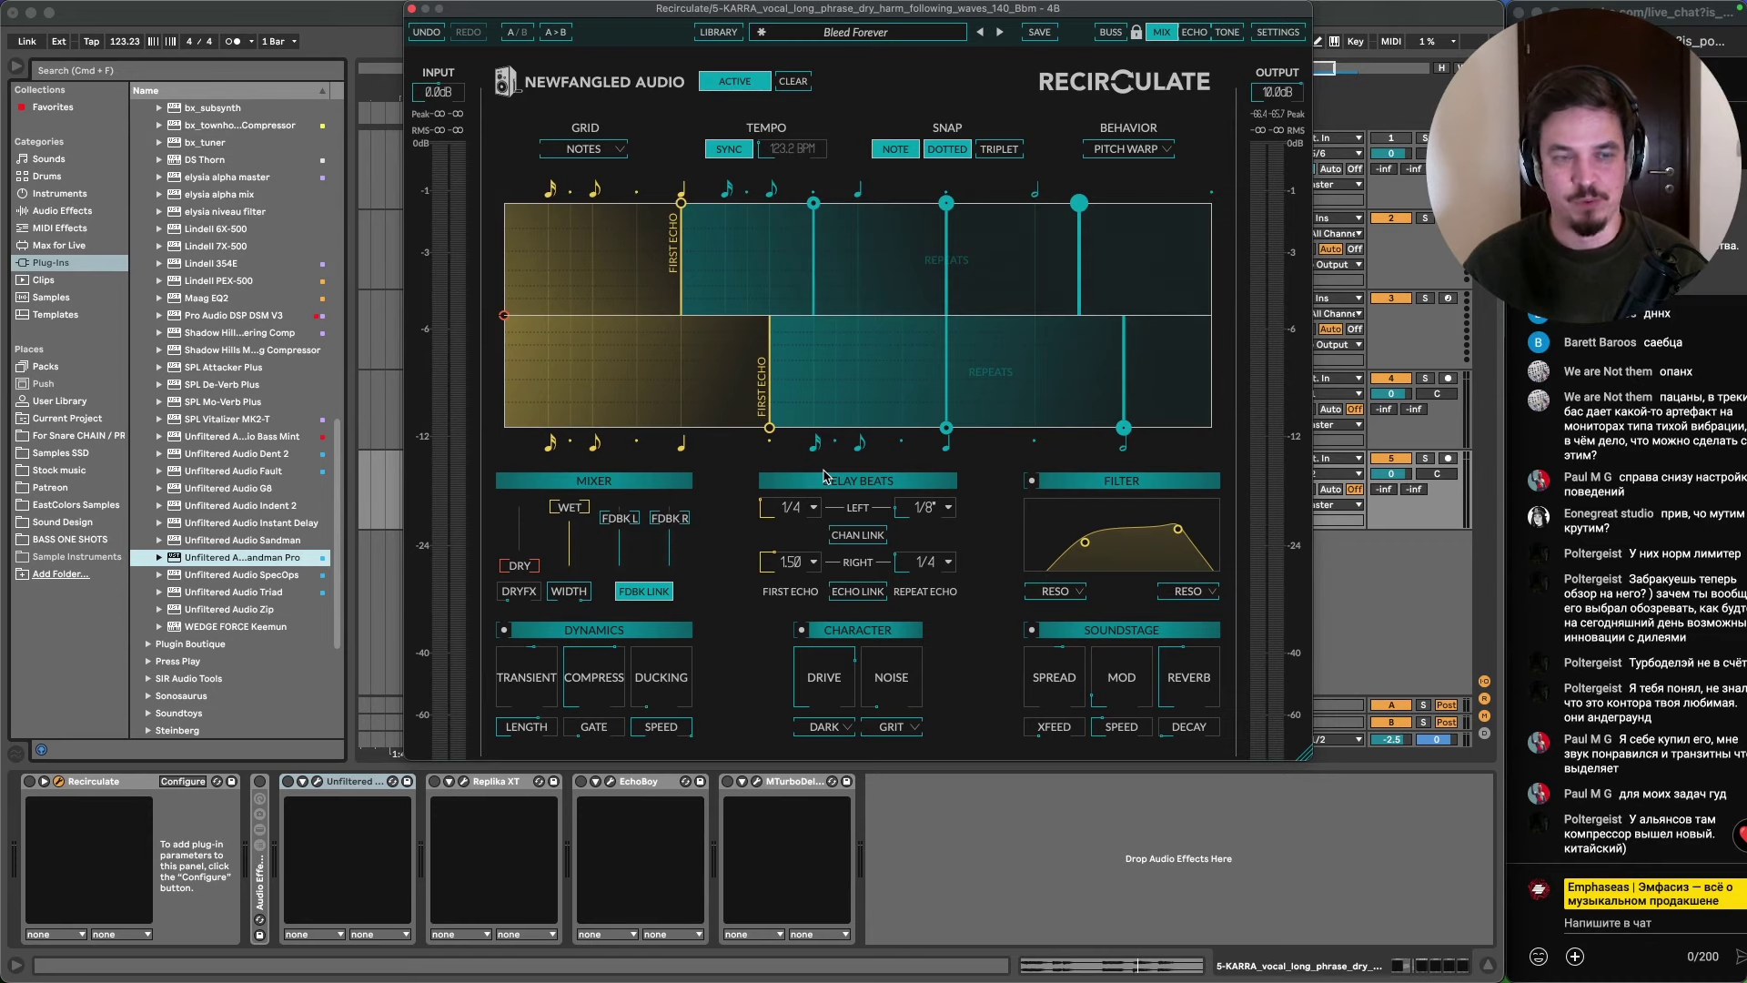
- In a new Chrome tab, search Google Images for "delay designer logic" and open the Apple Support picture of Delay Designer
left_click(585, 963)
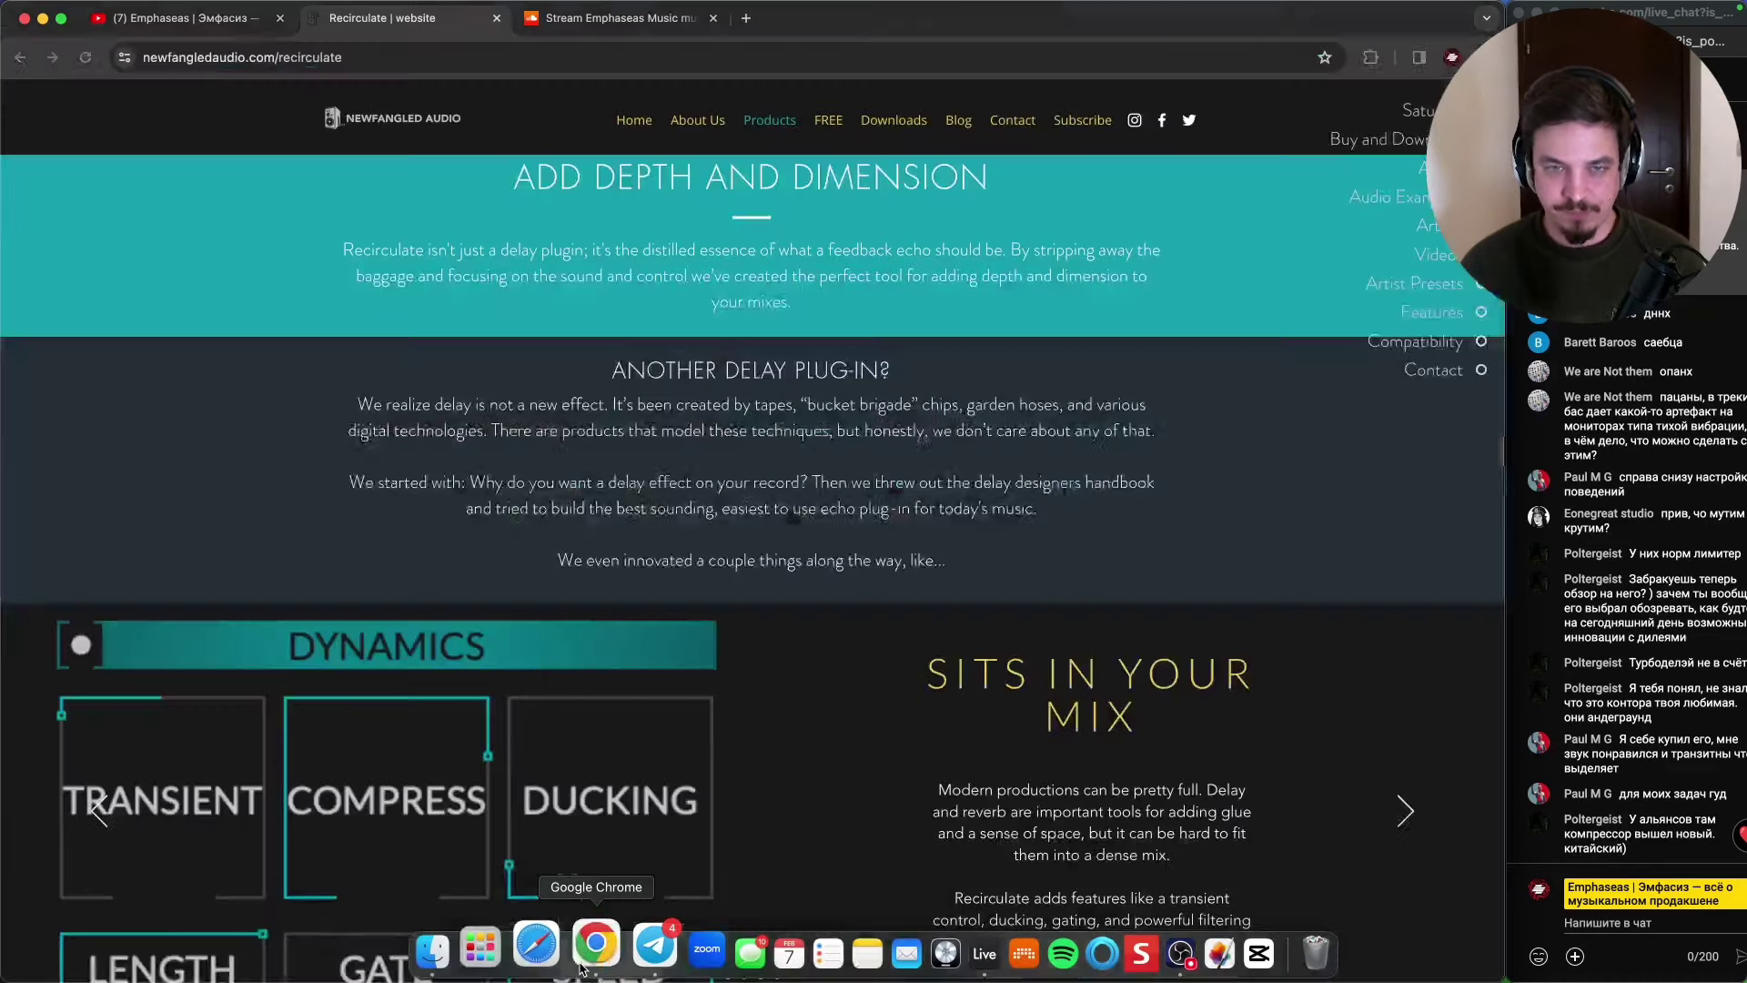
key("super+t")
type("dela")
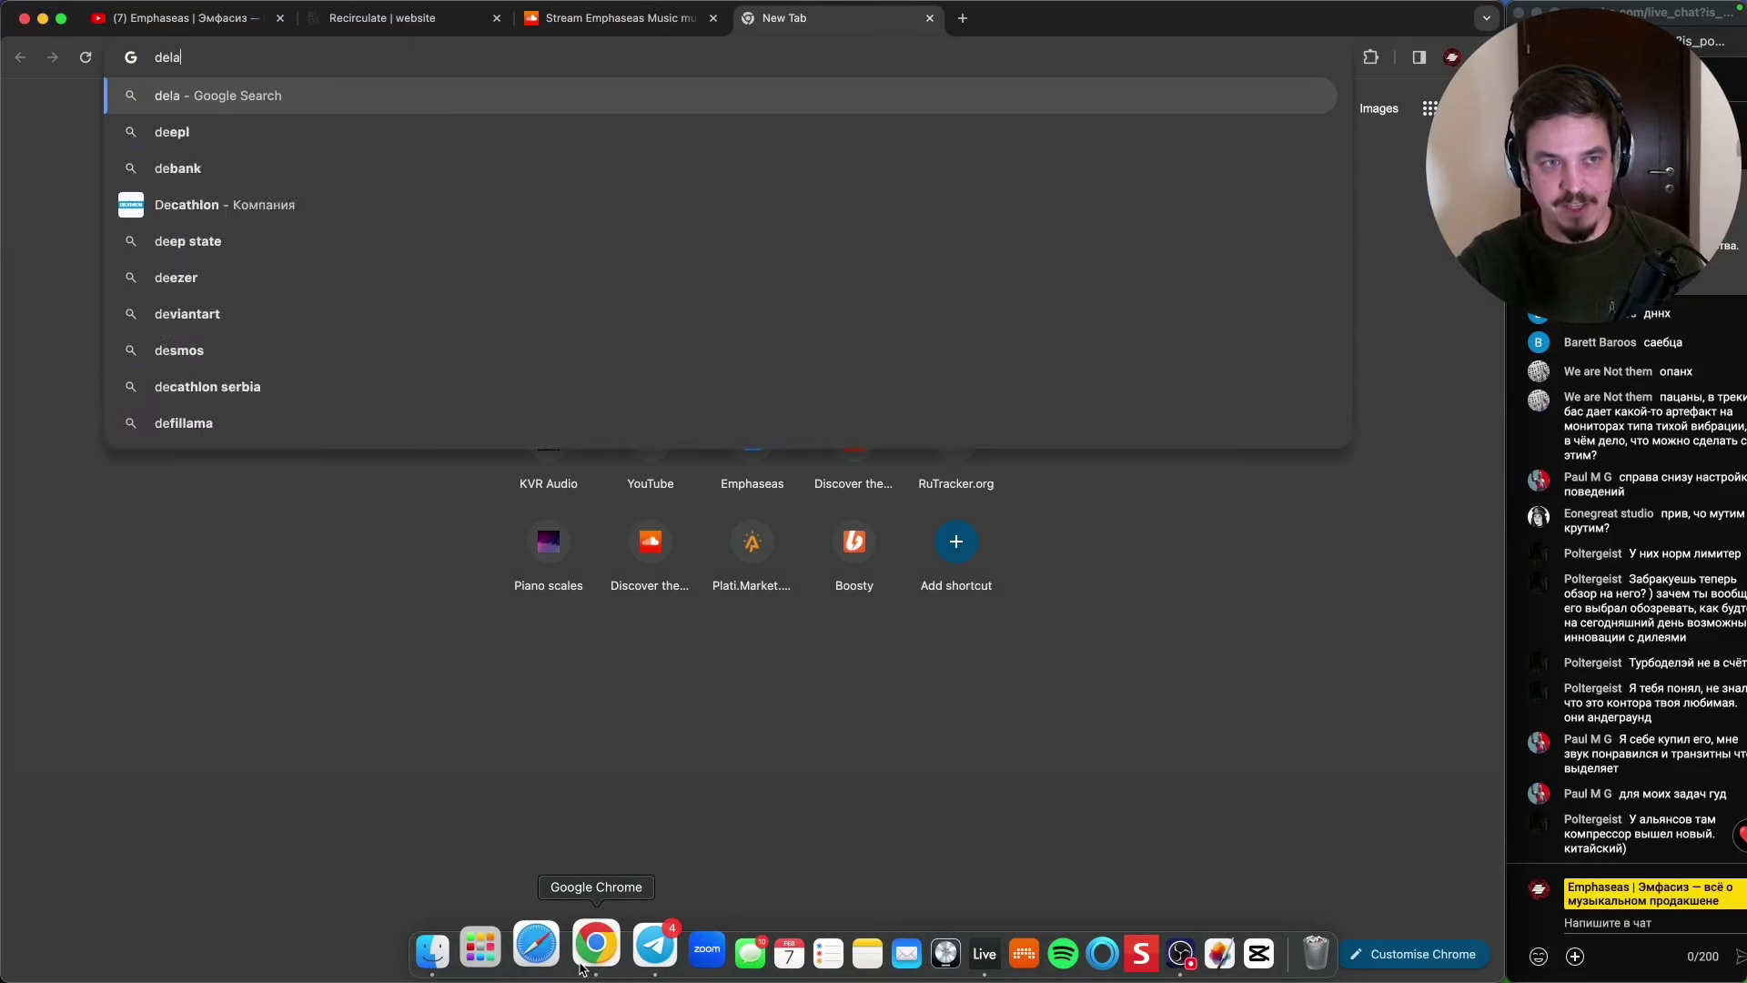
type("y des")
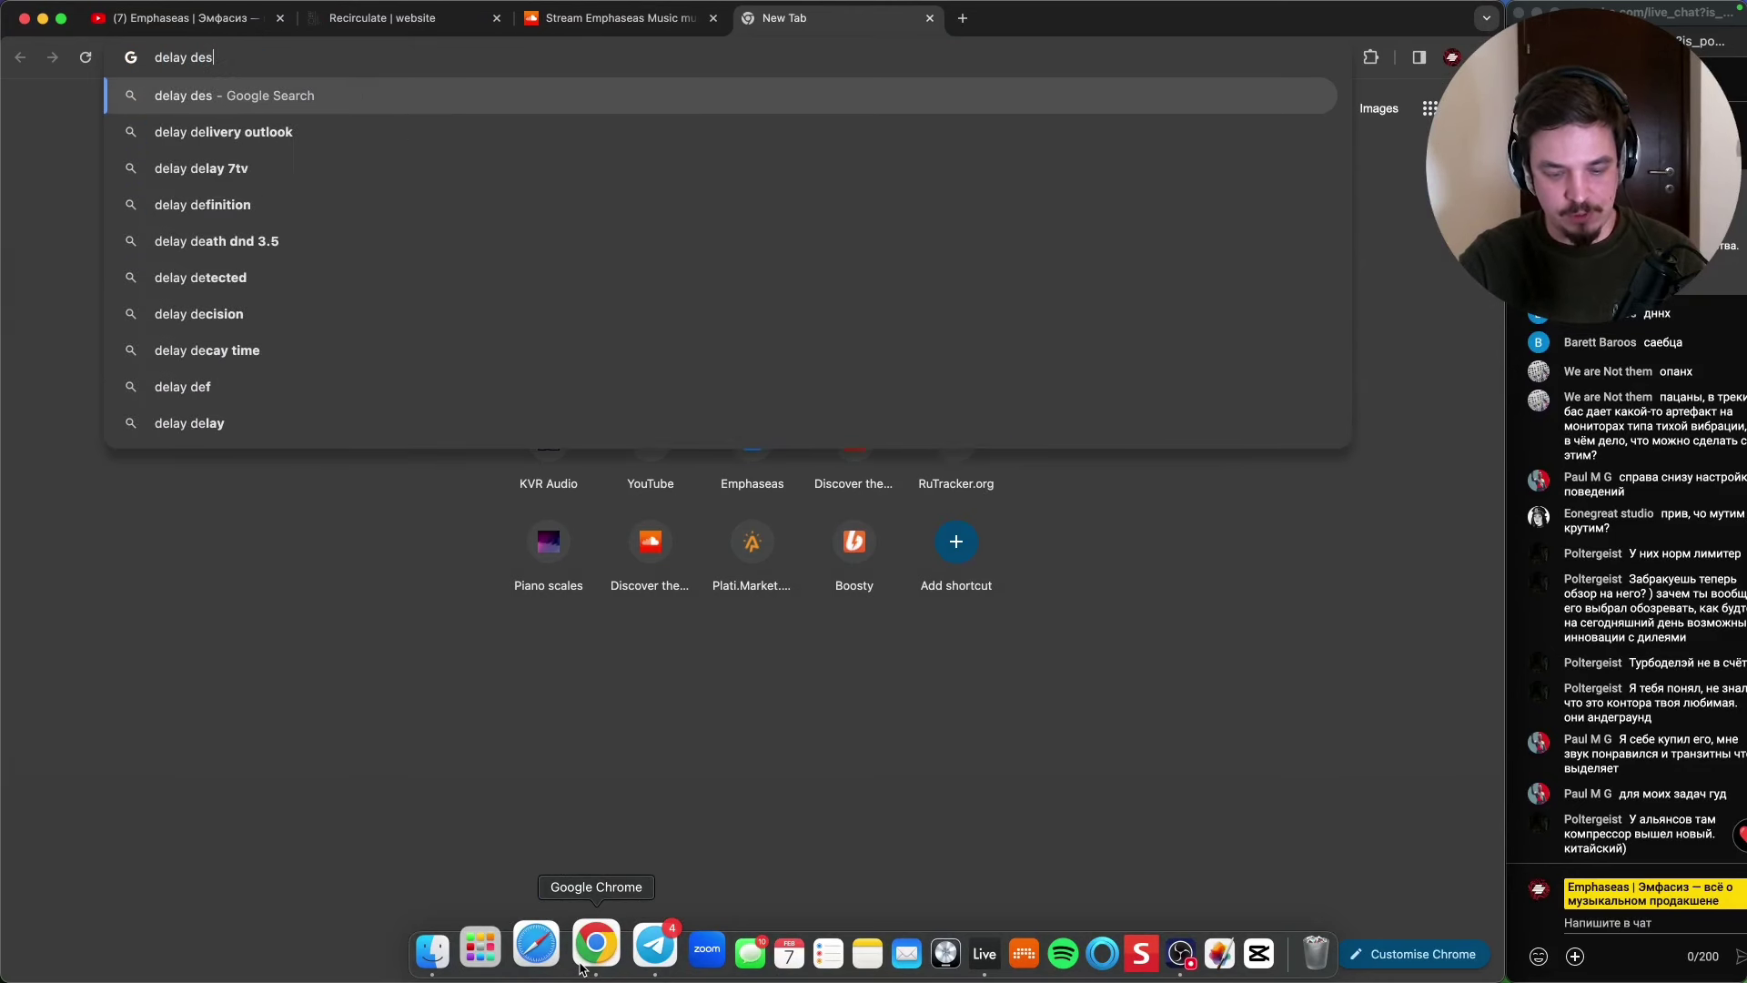
type("ign")
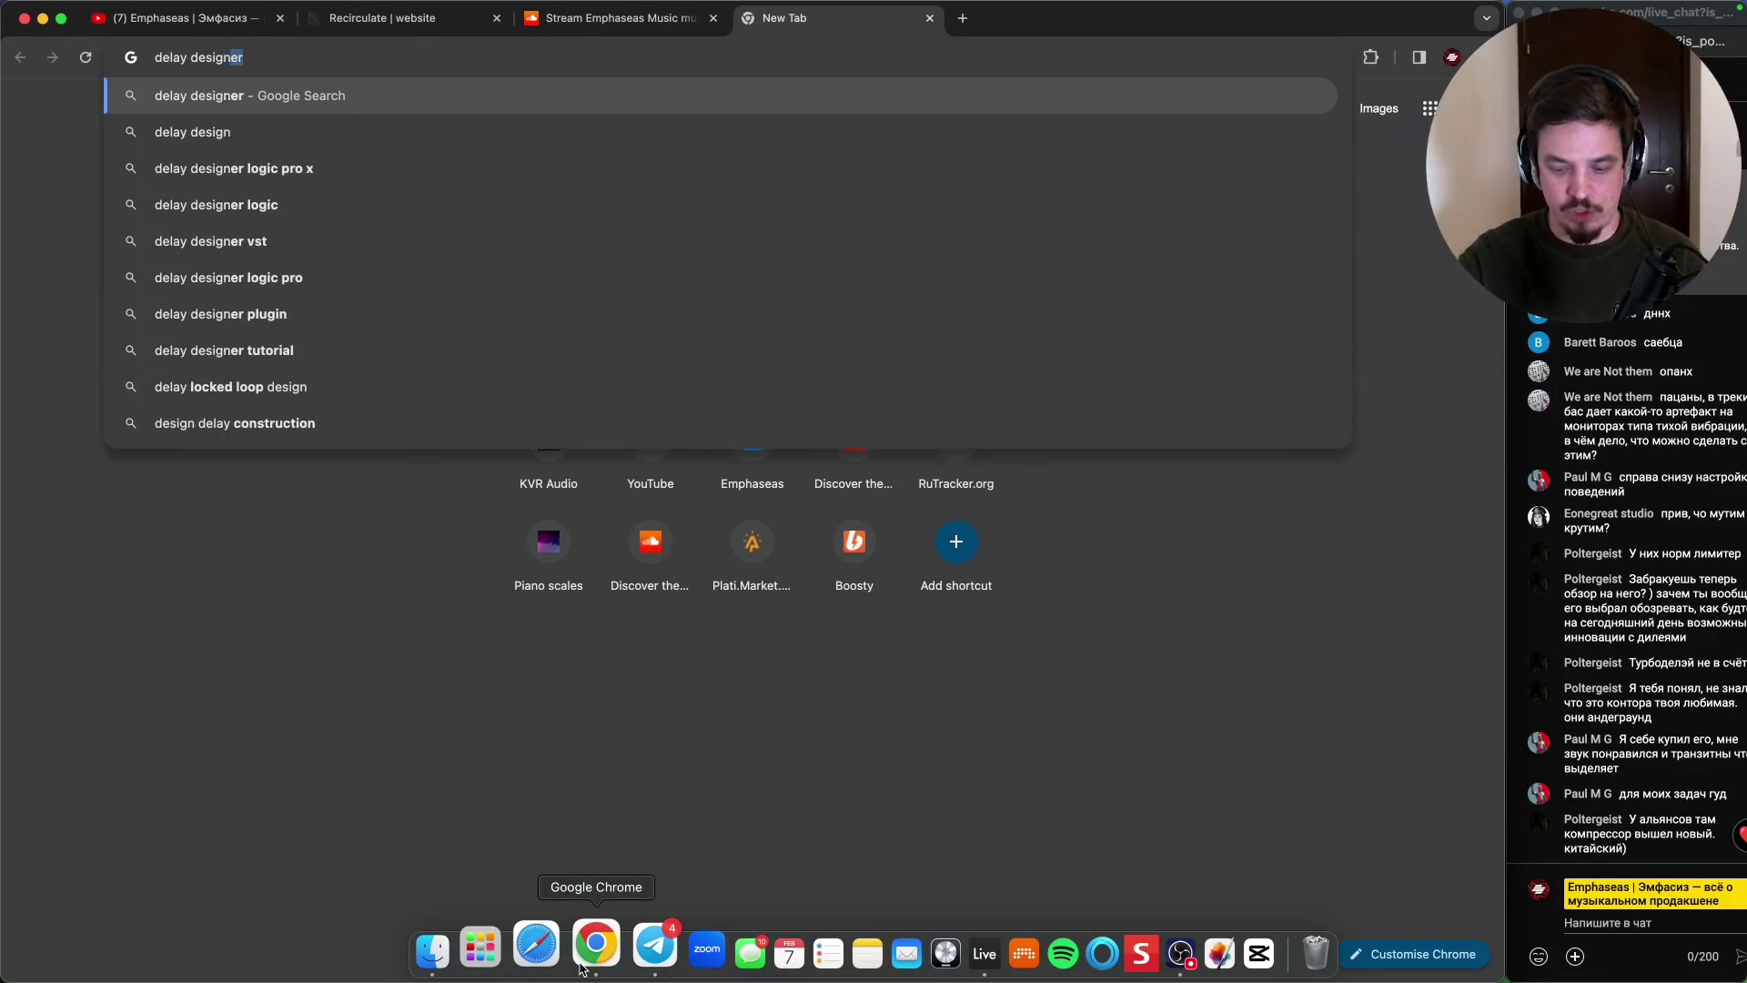
type("er logic")
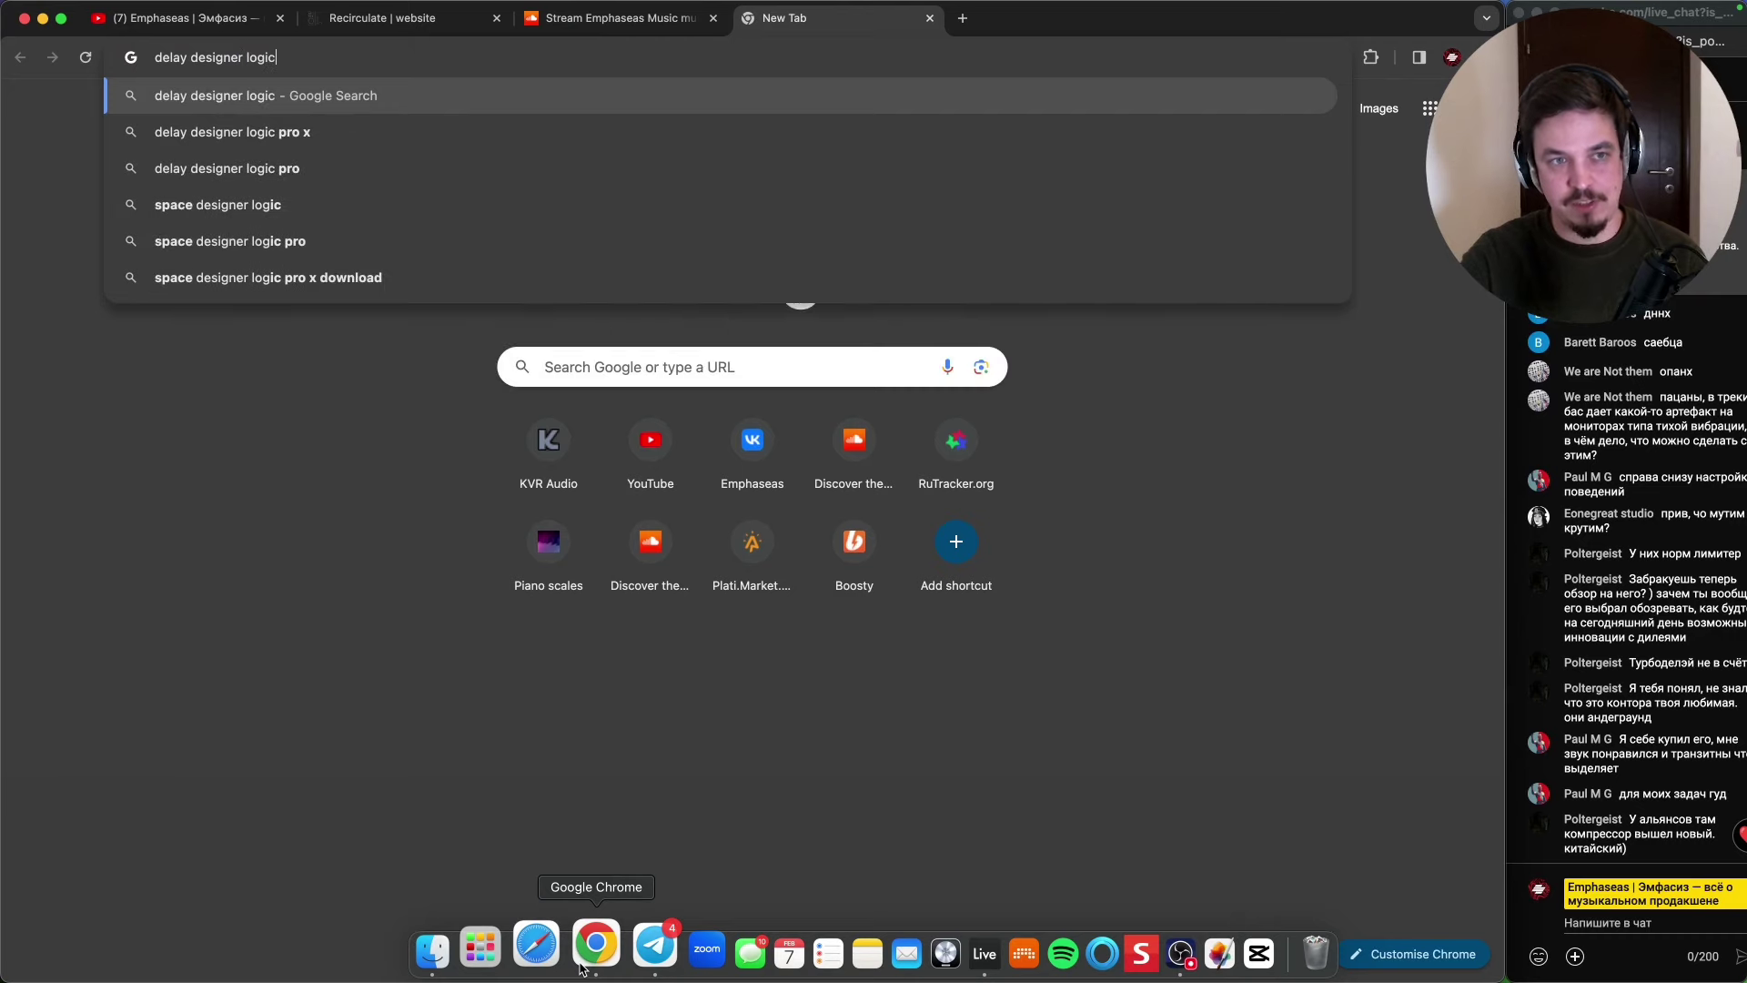
key("Return")
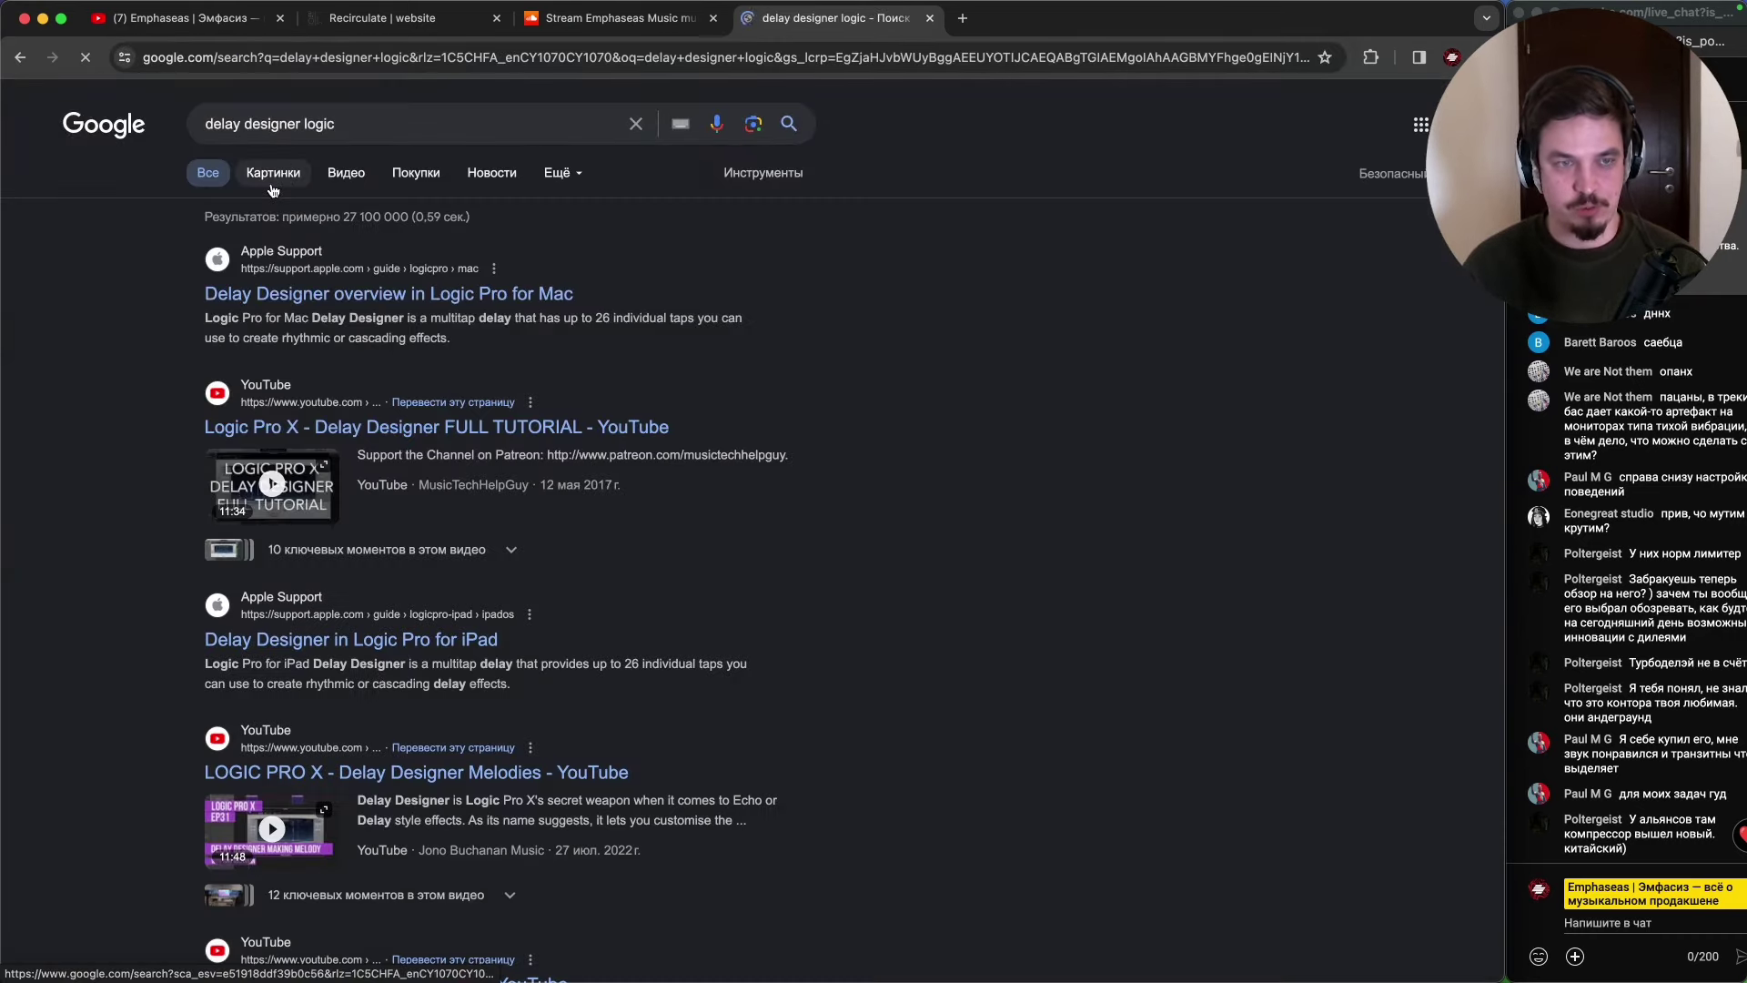
left_click(272, 185)
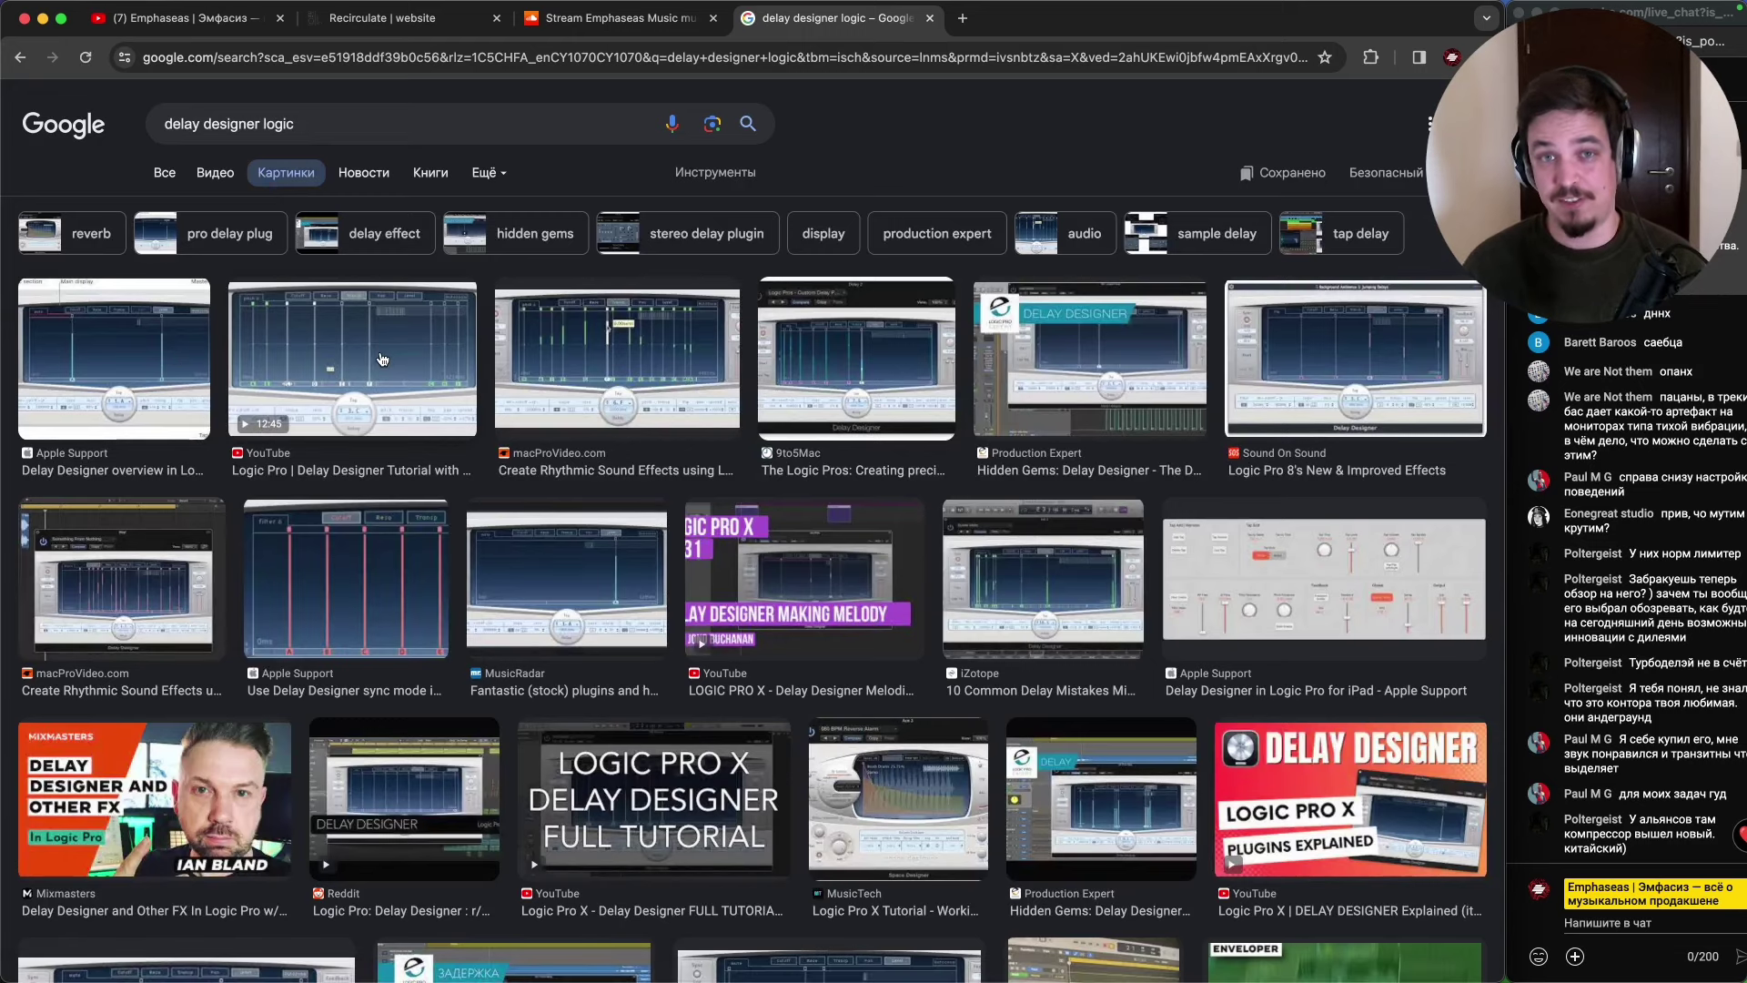
left_click(182, 367)
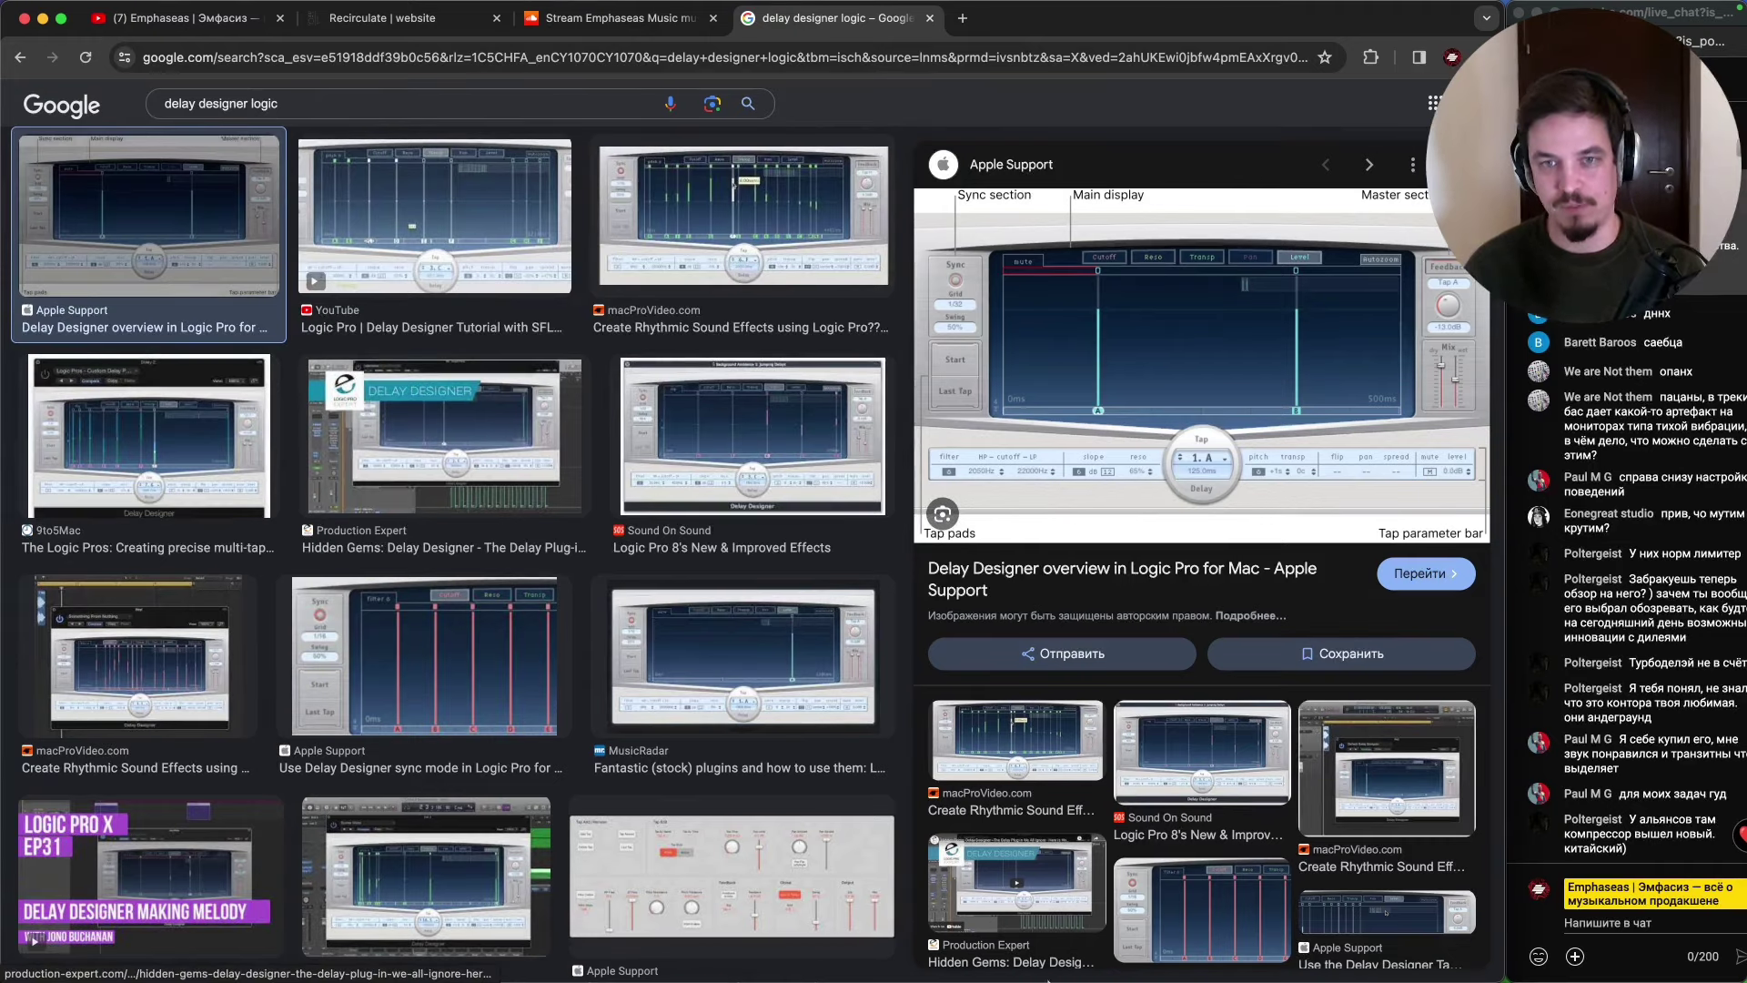
- Compare Recirculate in Ableton Live with the plug-in picture and intro offer shown on its product page in Chrome
left_click(941, 974)
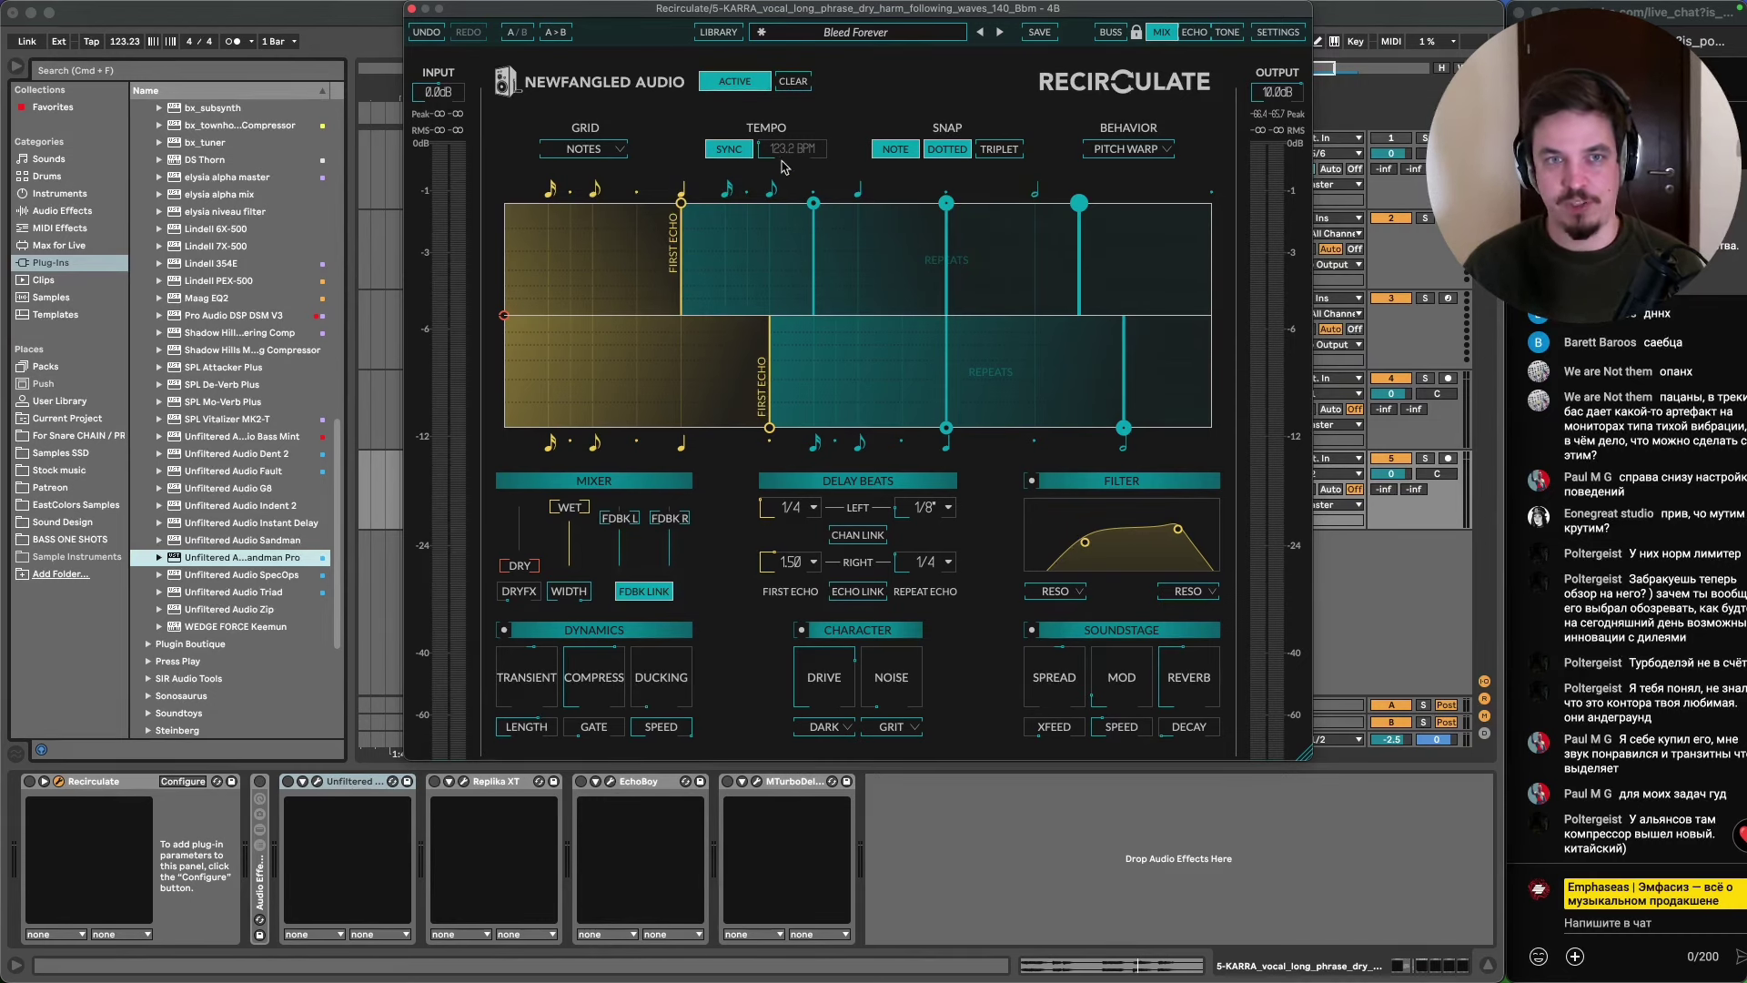
mouse_move(772, 16)
left_mouse_down()
mouse_move(752, 30)
mouse_move(741, 13)
left_mouse_up()
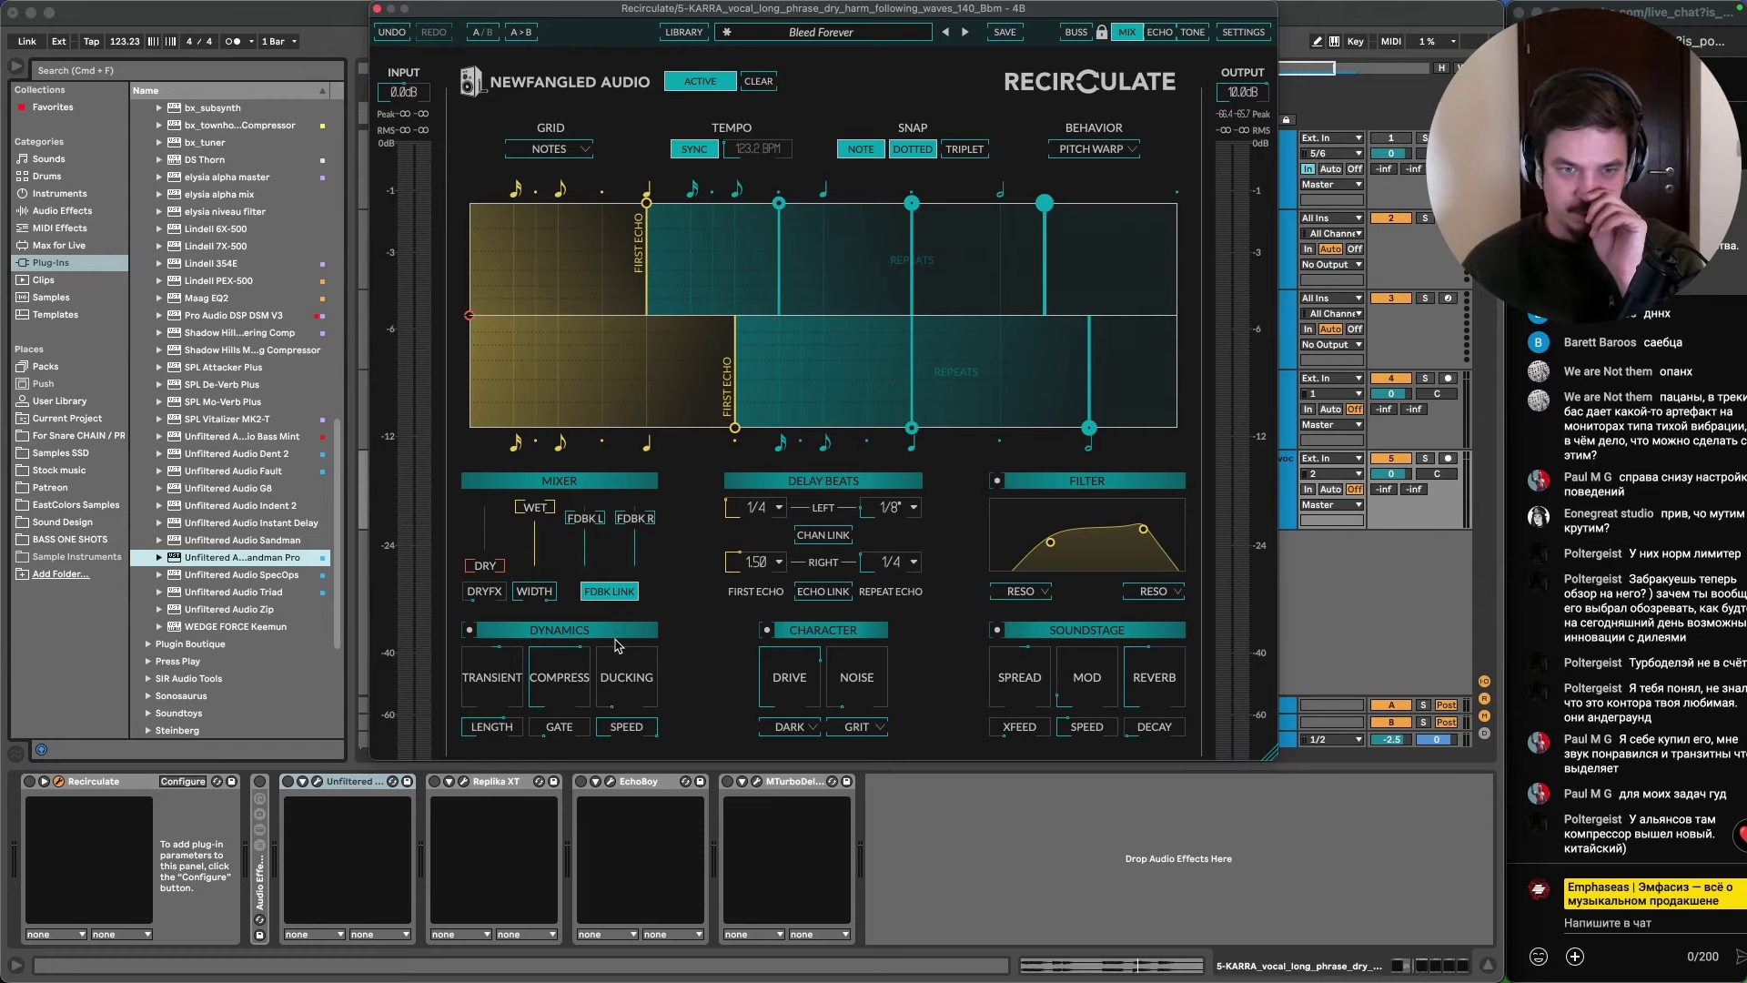
left_click(591, 960)
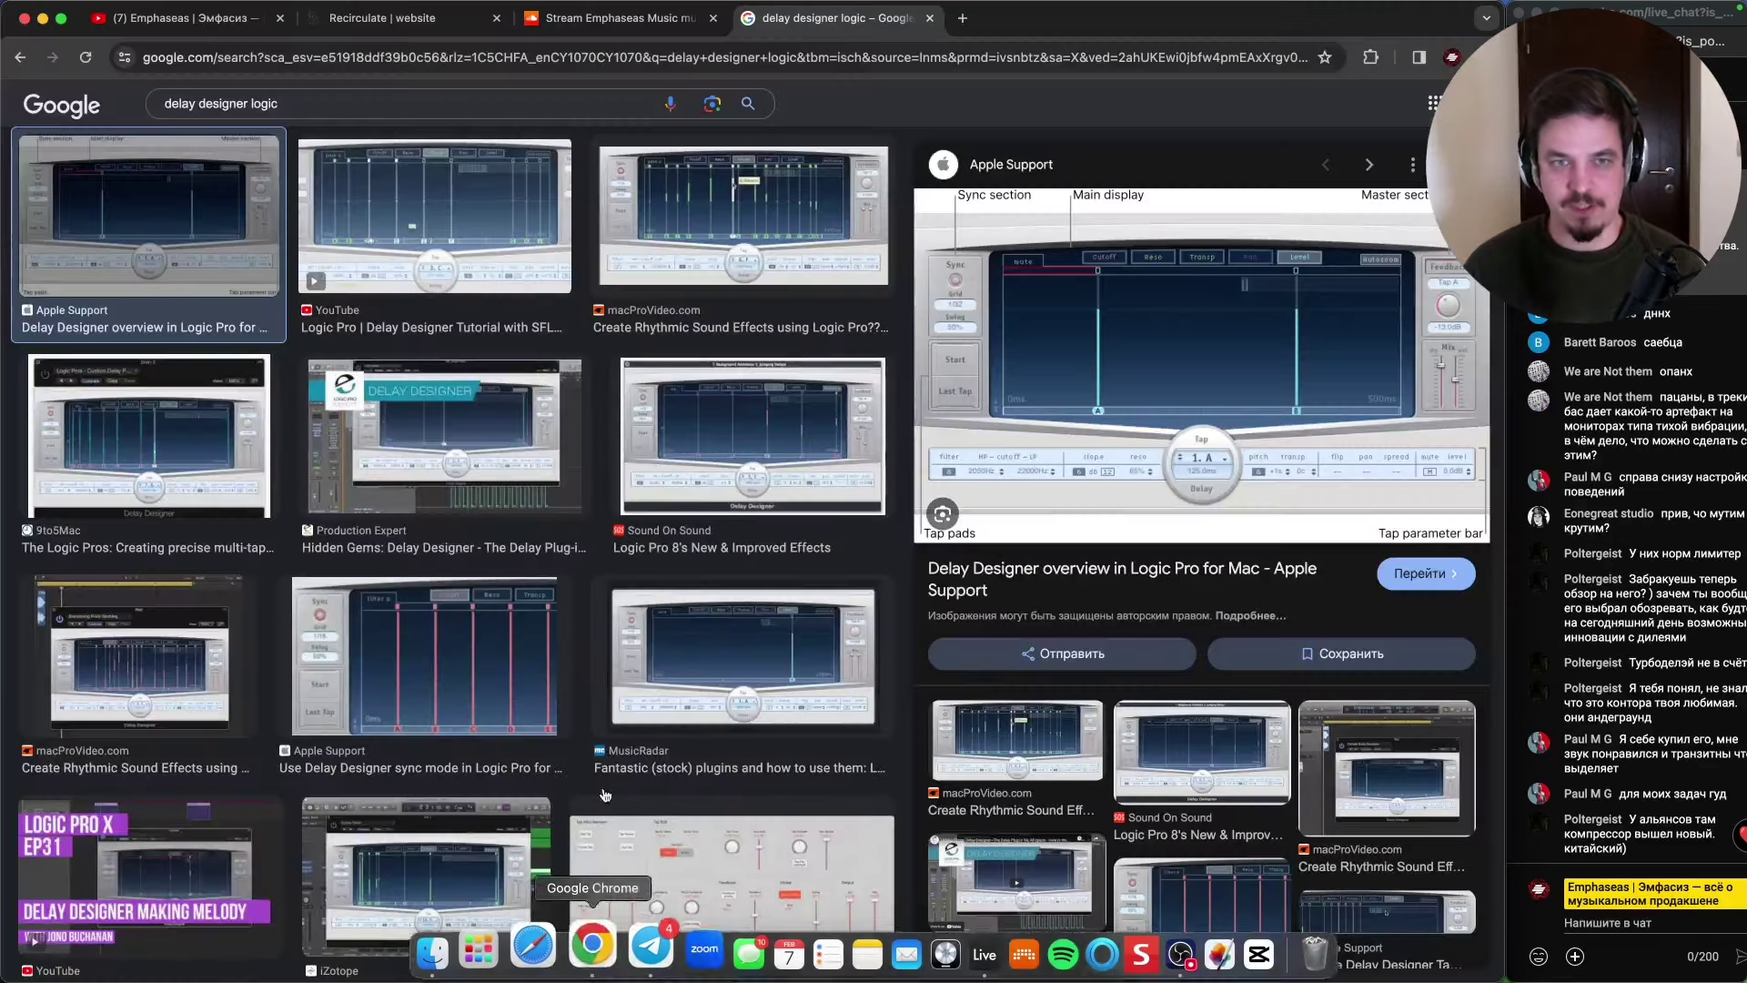
left_click(393, 20)
scroll(923, 425, "up", 10)
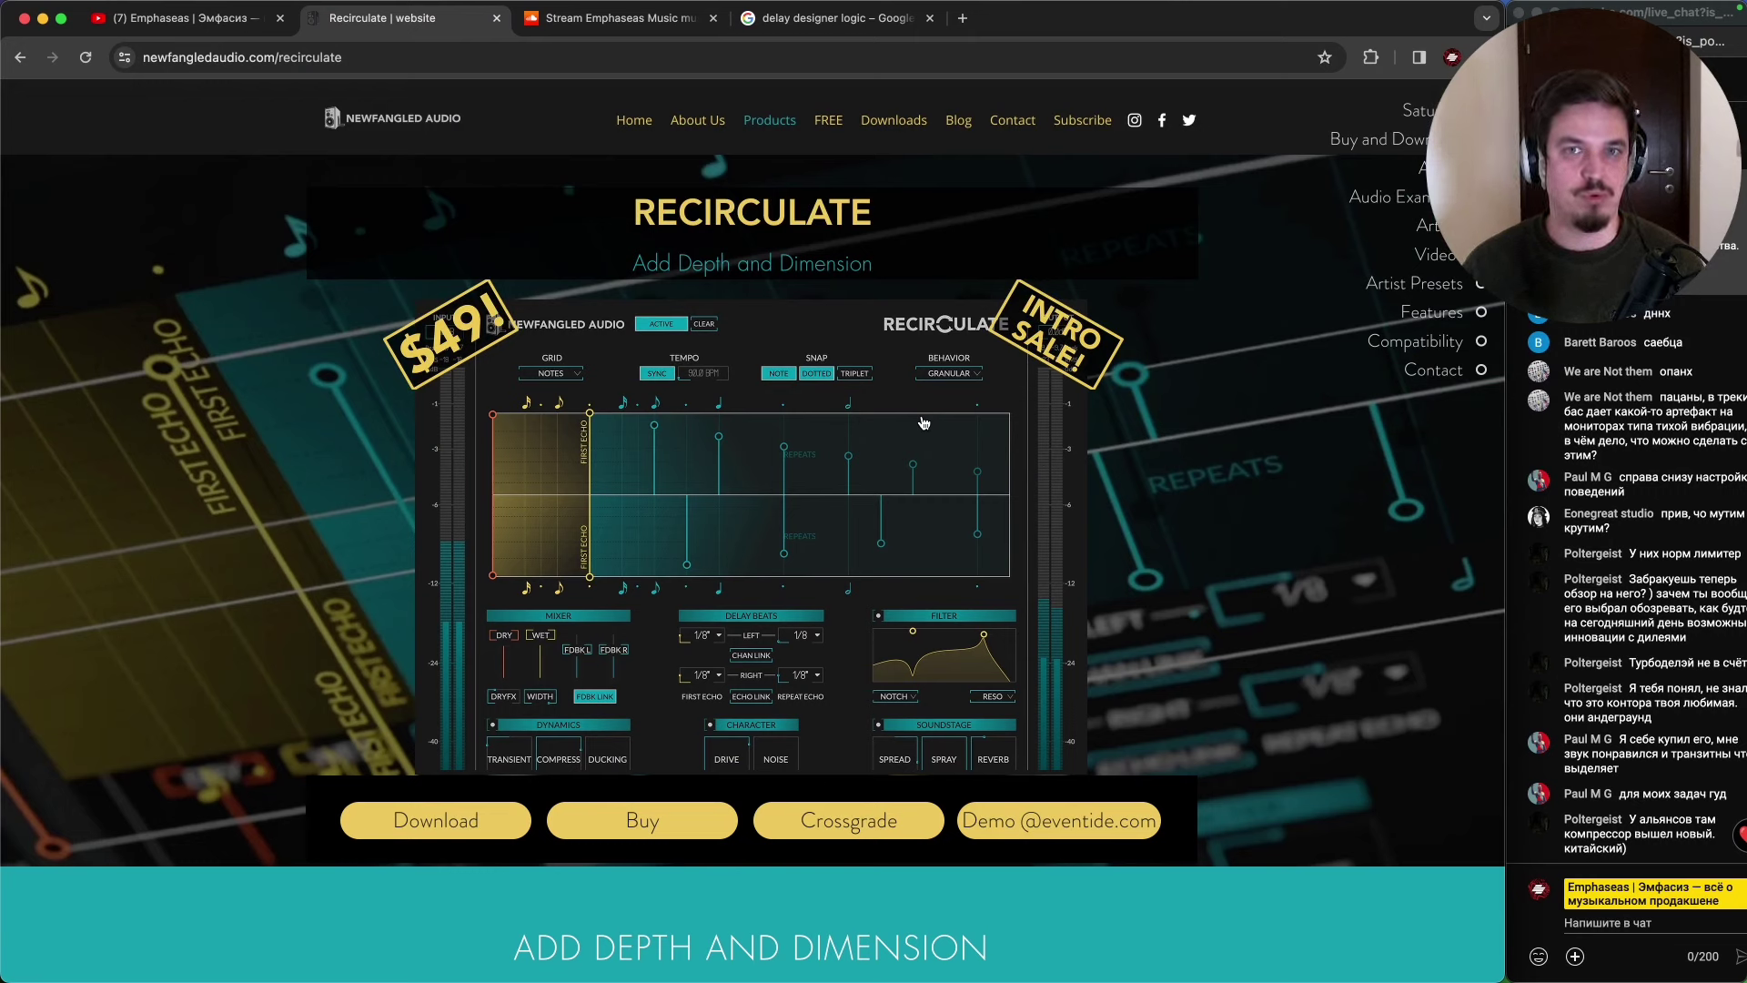
mouse_move(1038, 978)
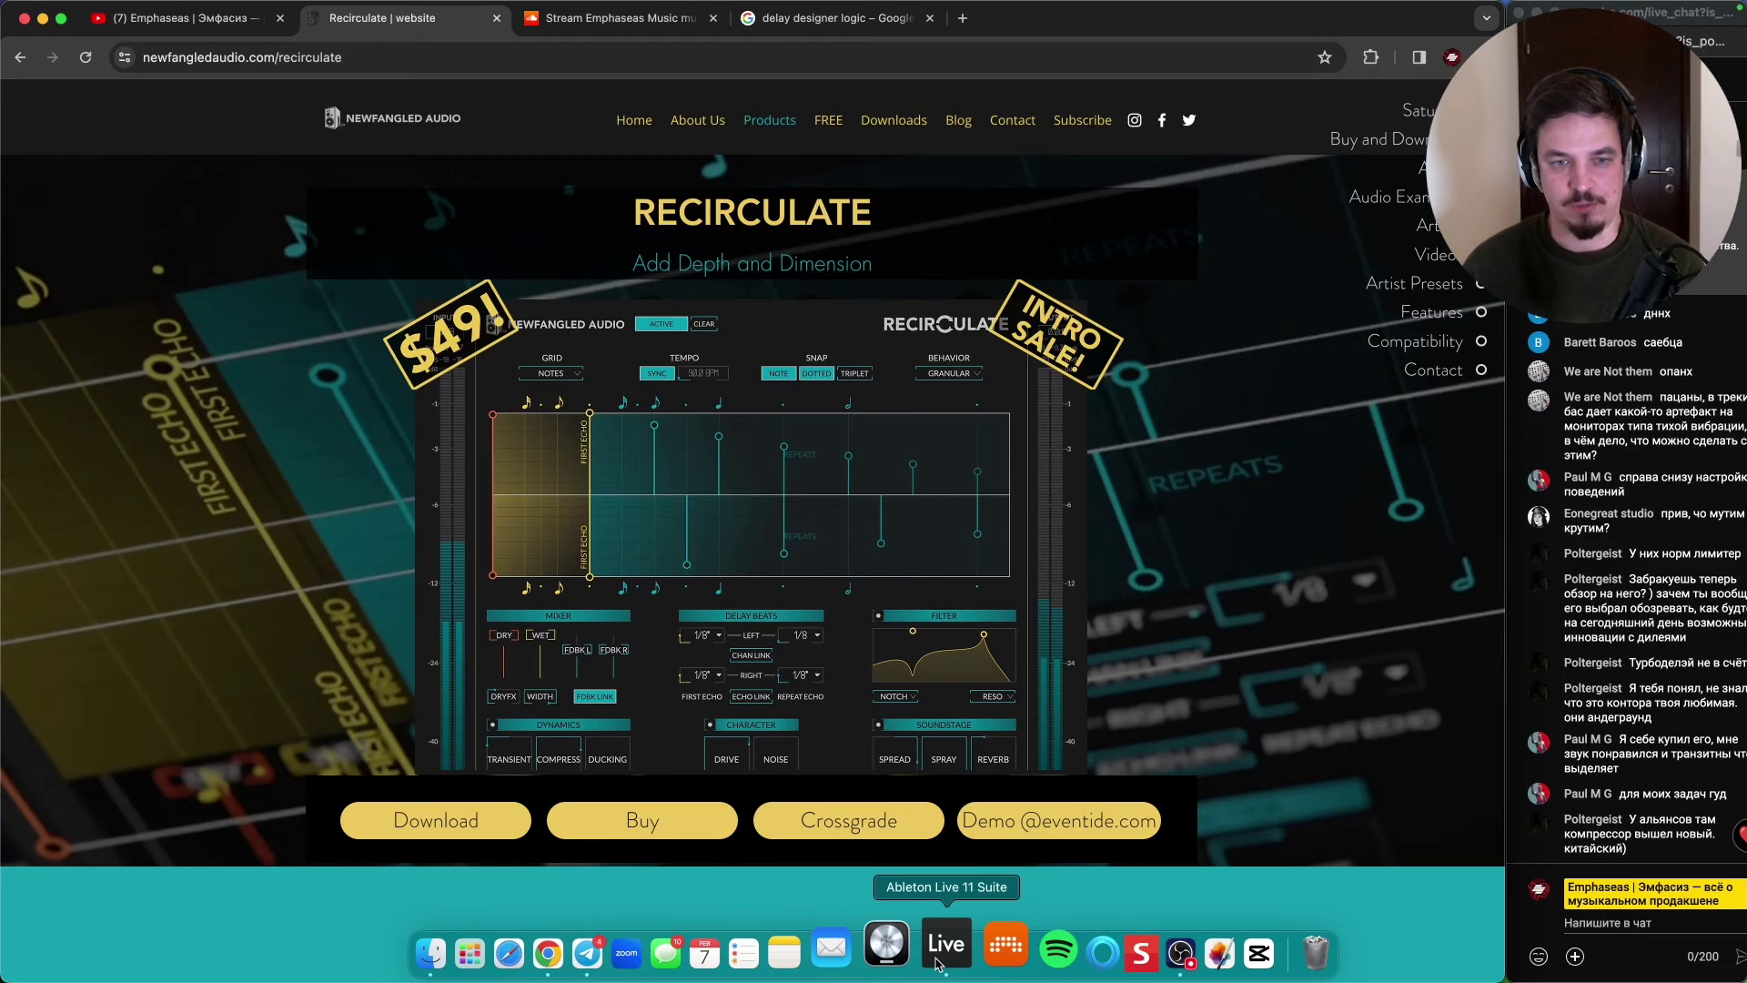
left_click(945, 950)
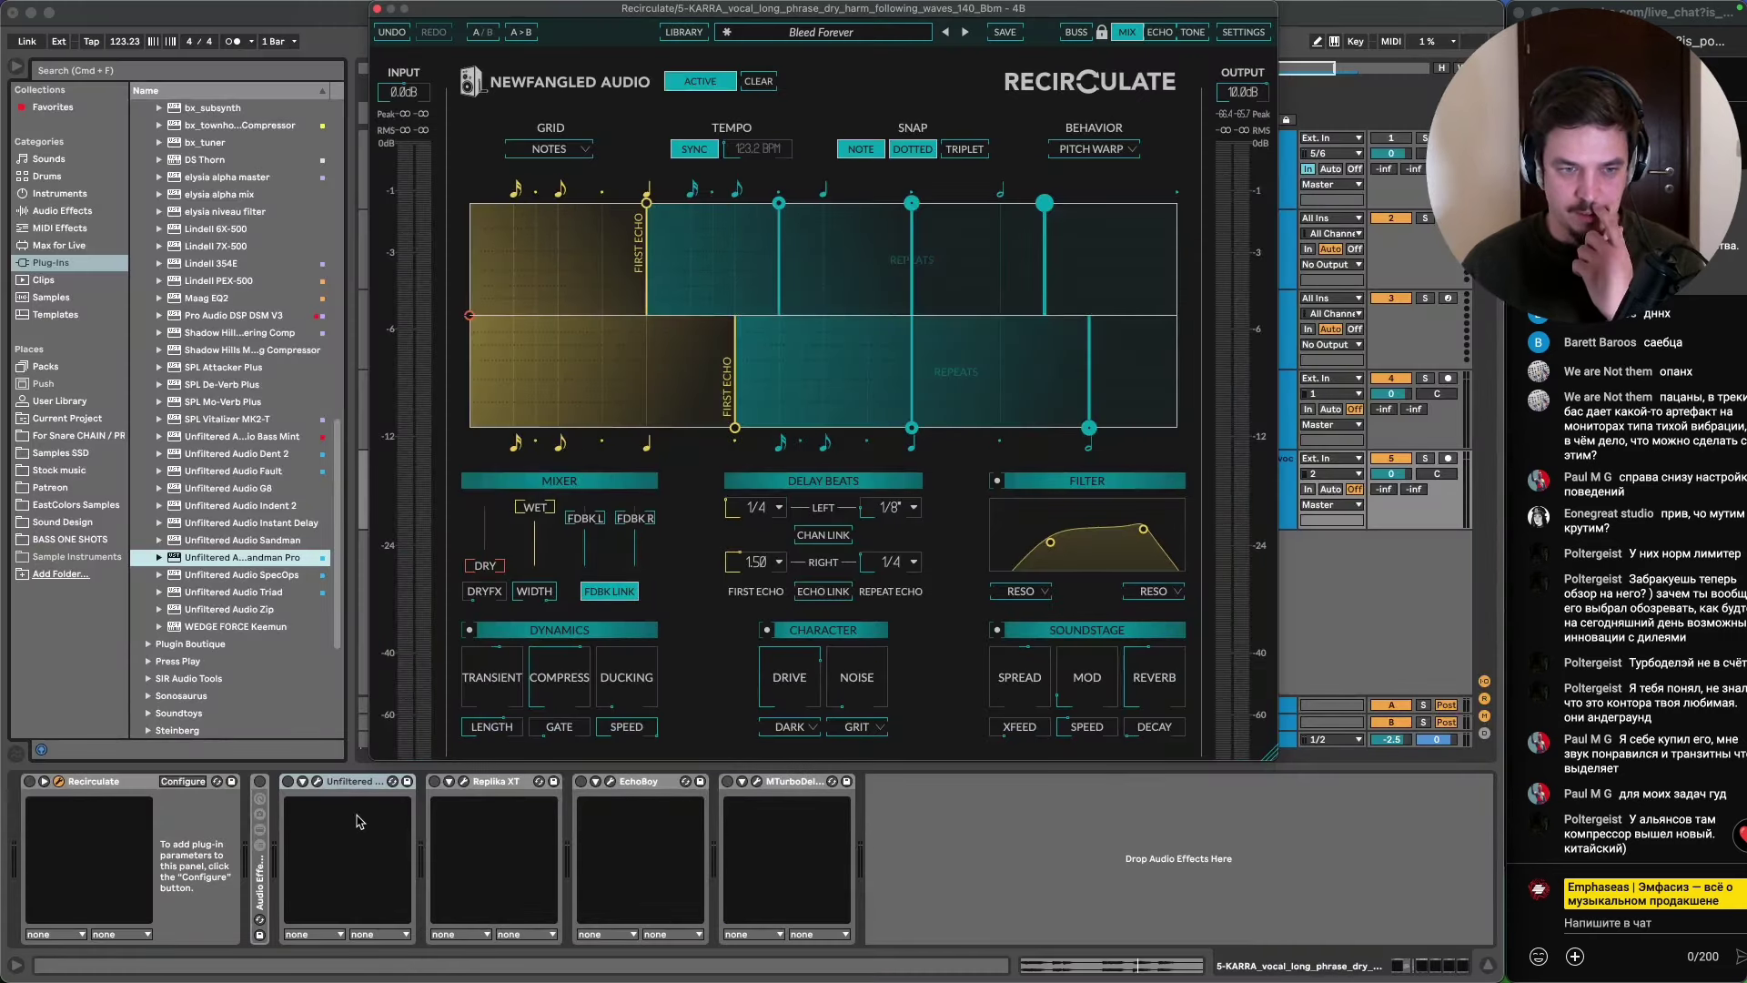
- Browse Live's Delay & Loop audio effects, select Filter Delay, and shift the Recirculate window slightly aside
left_click(316, 781)
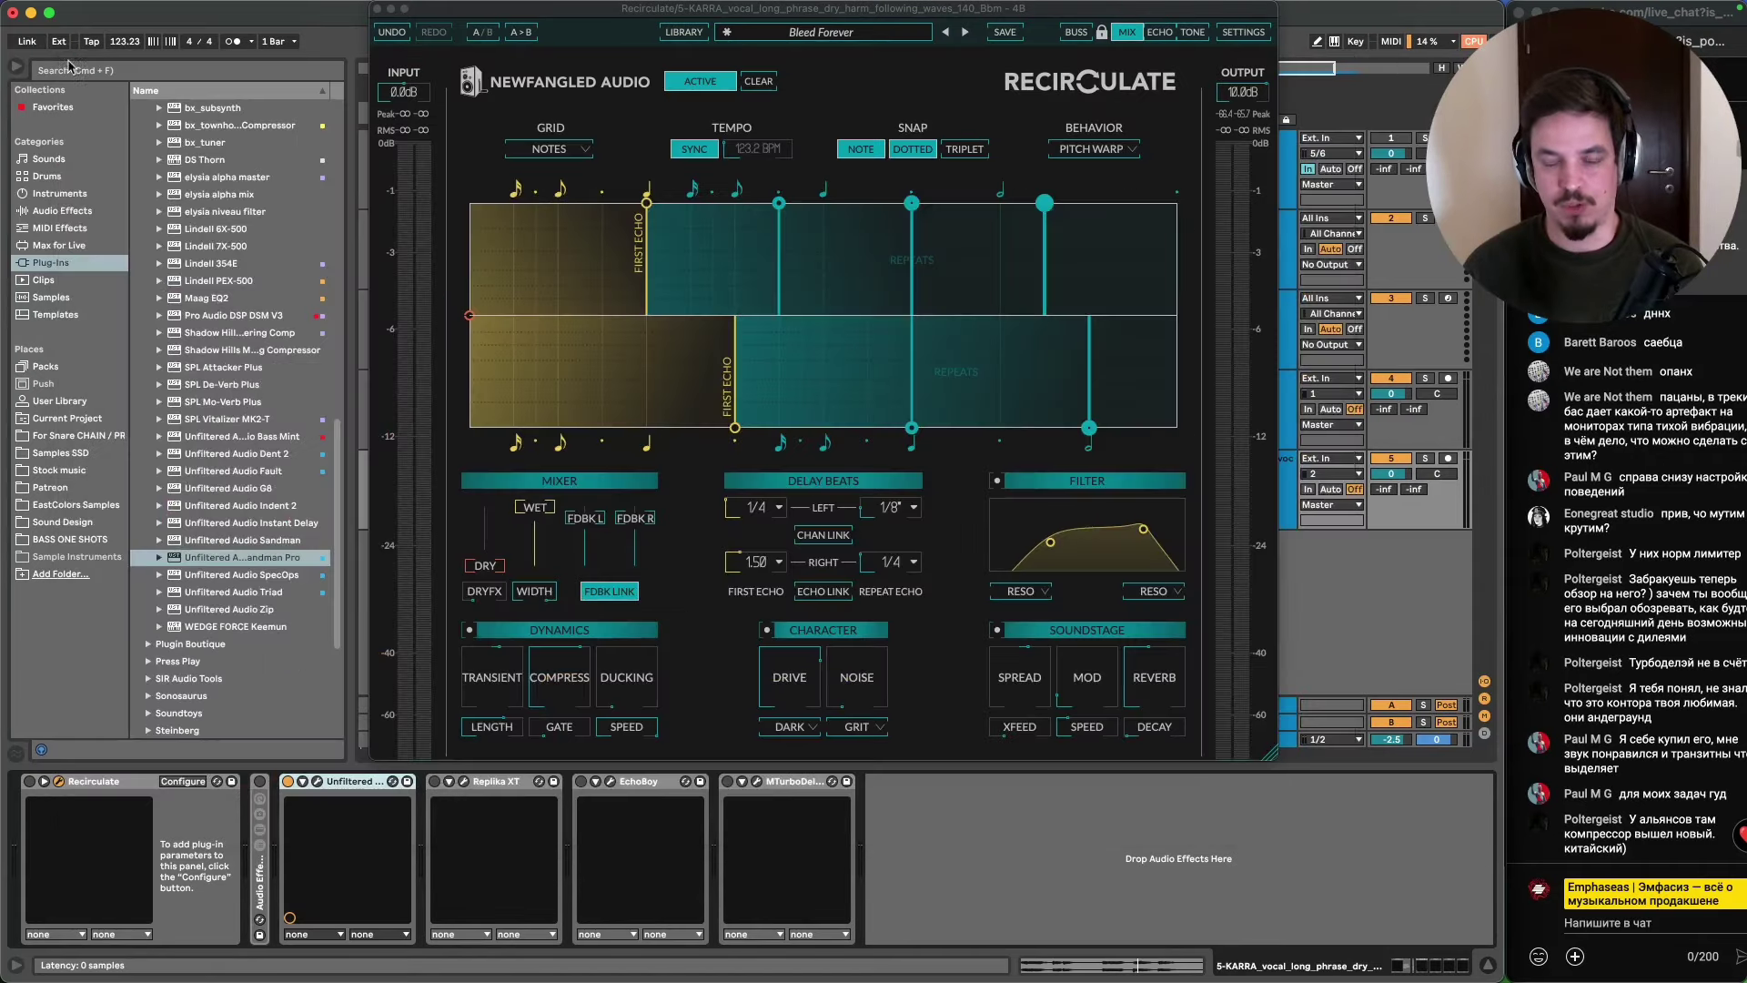
left_click(67, 62)
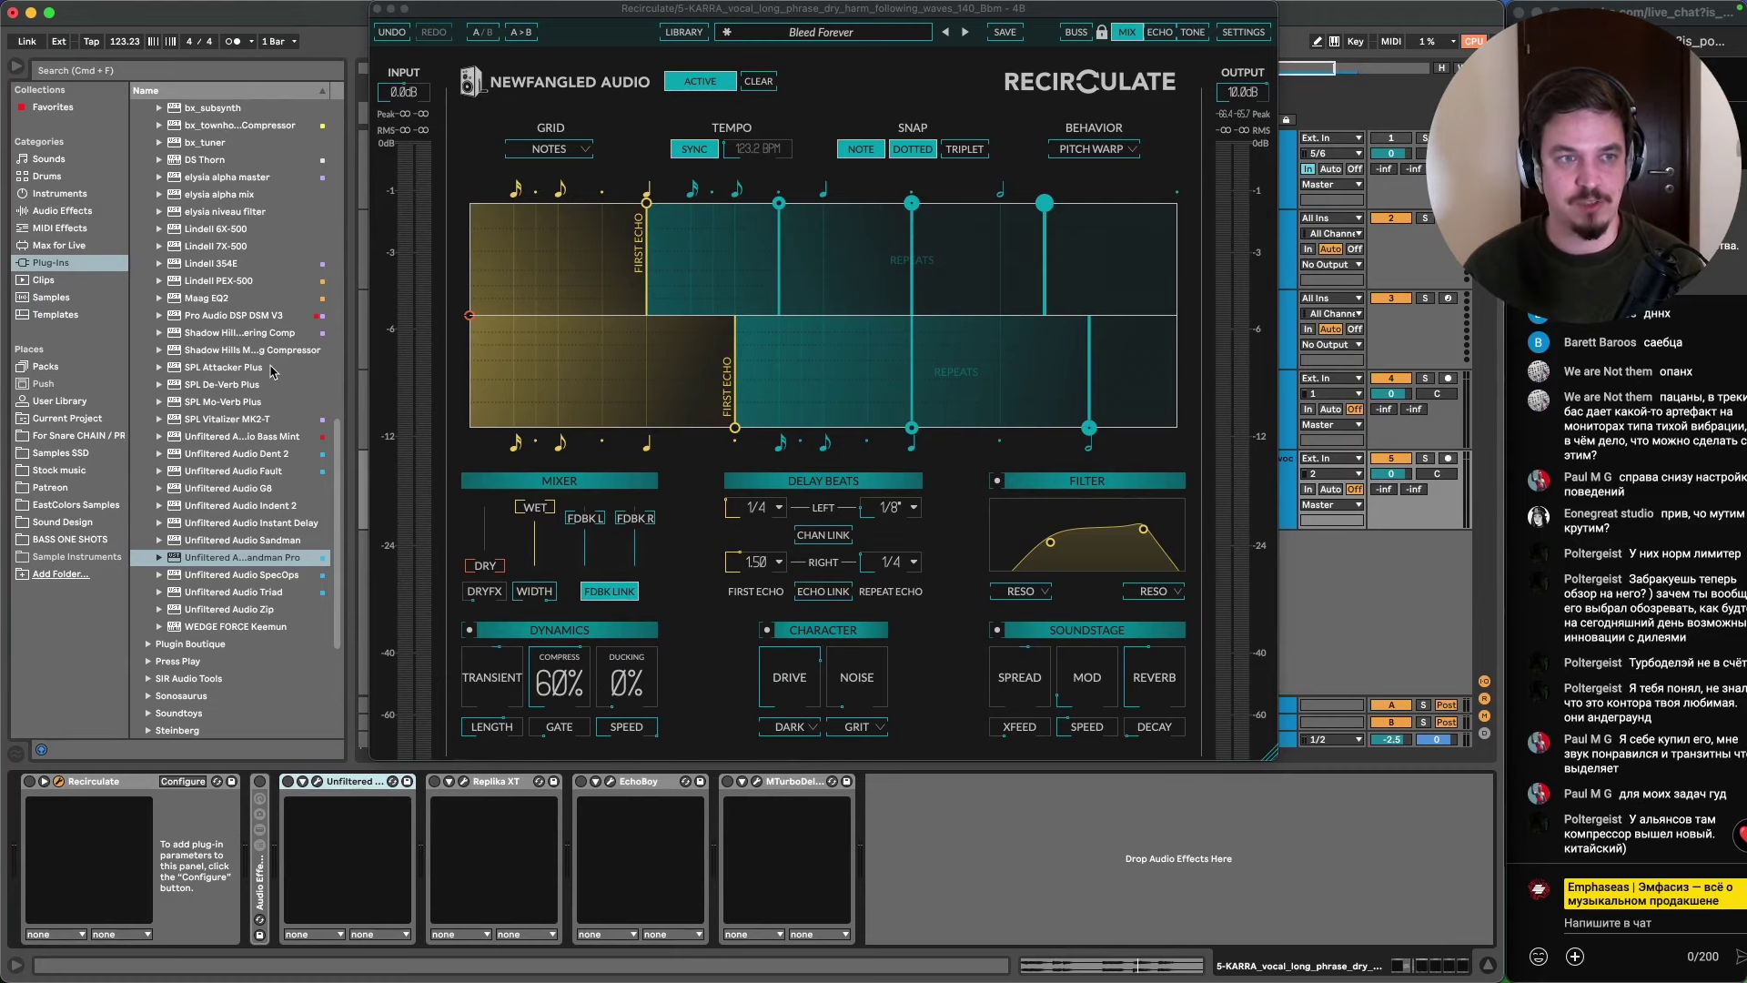
left_click(97, 212)
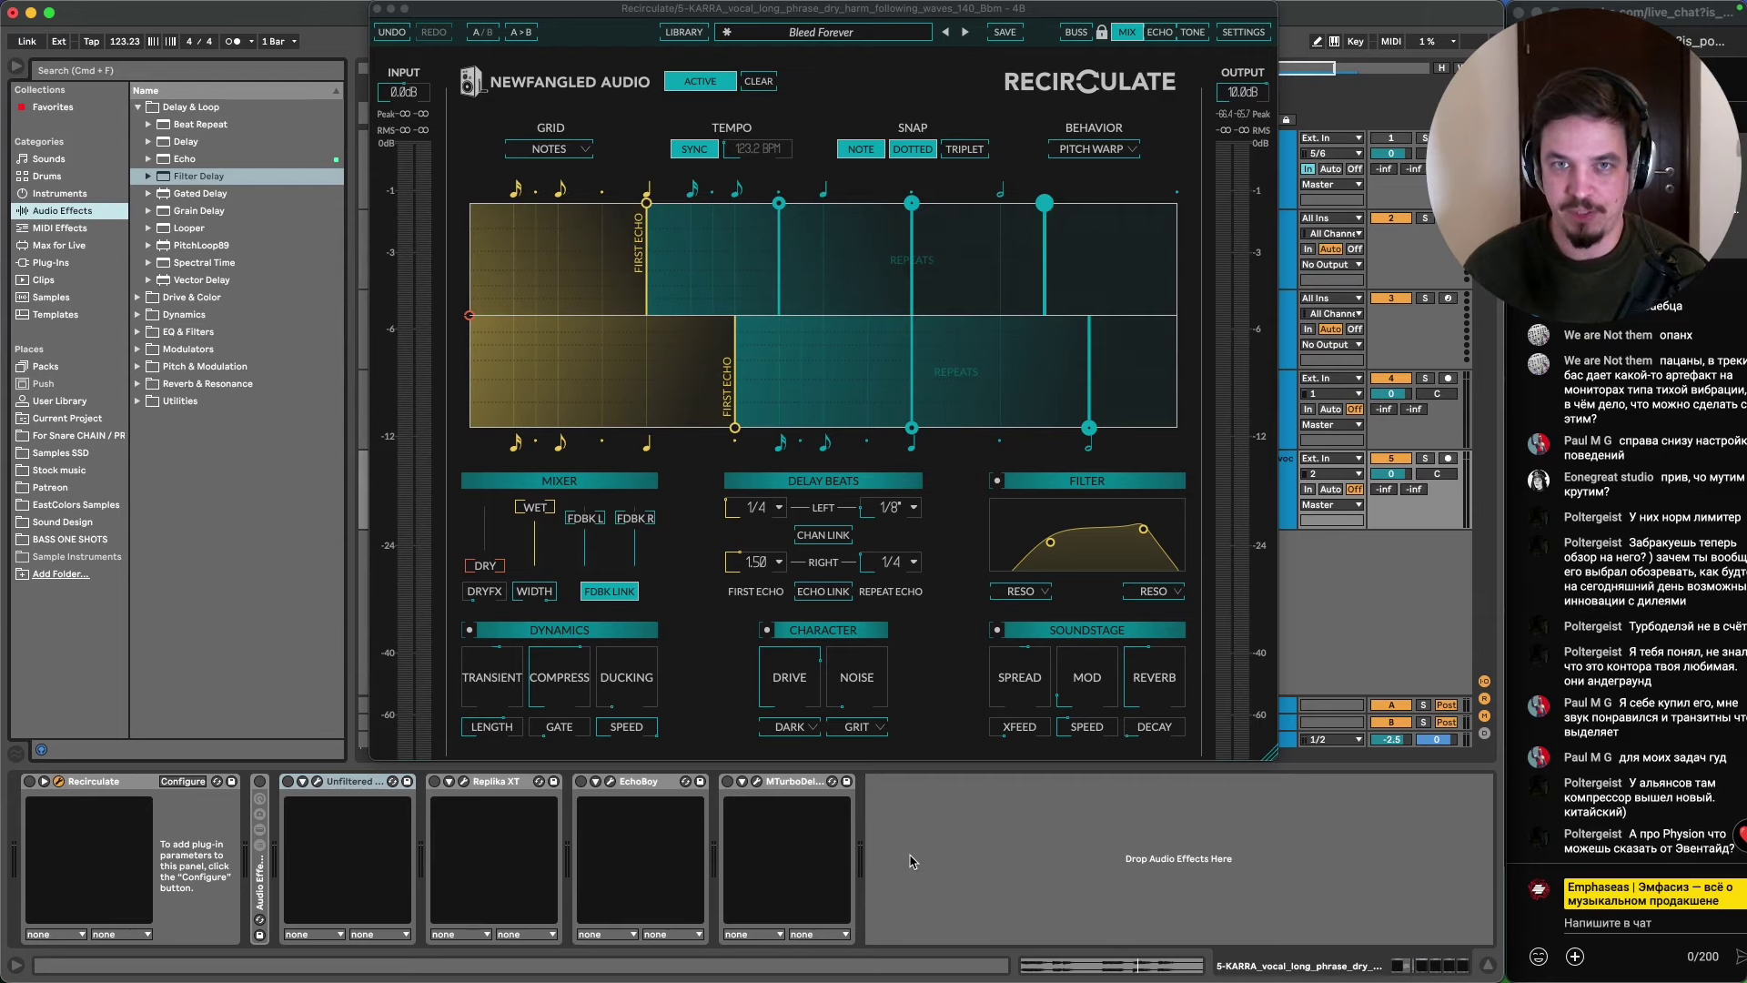
mouse_move(555, 11)
left_mouse_down()
mouse_move(582, 91)
mouse_move(540, 6)
left_mouse_up()
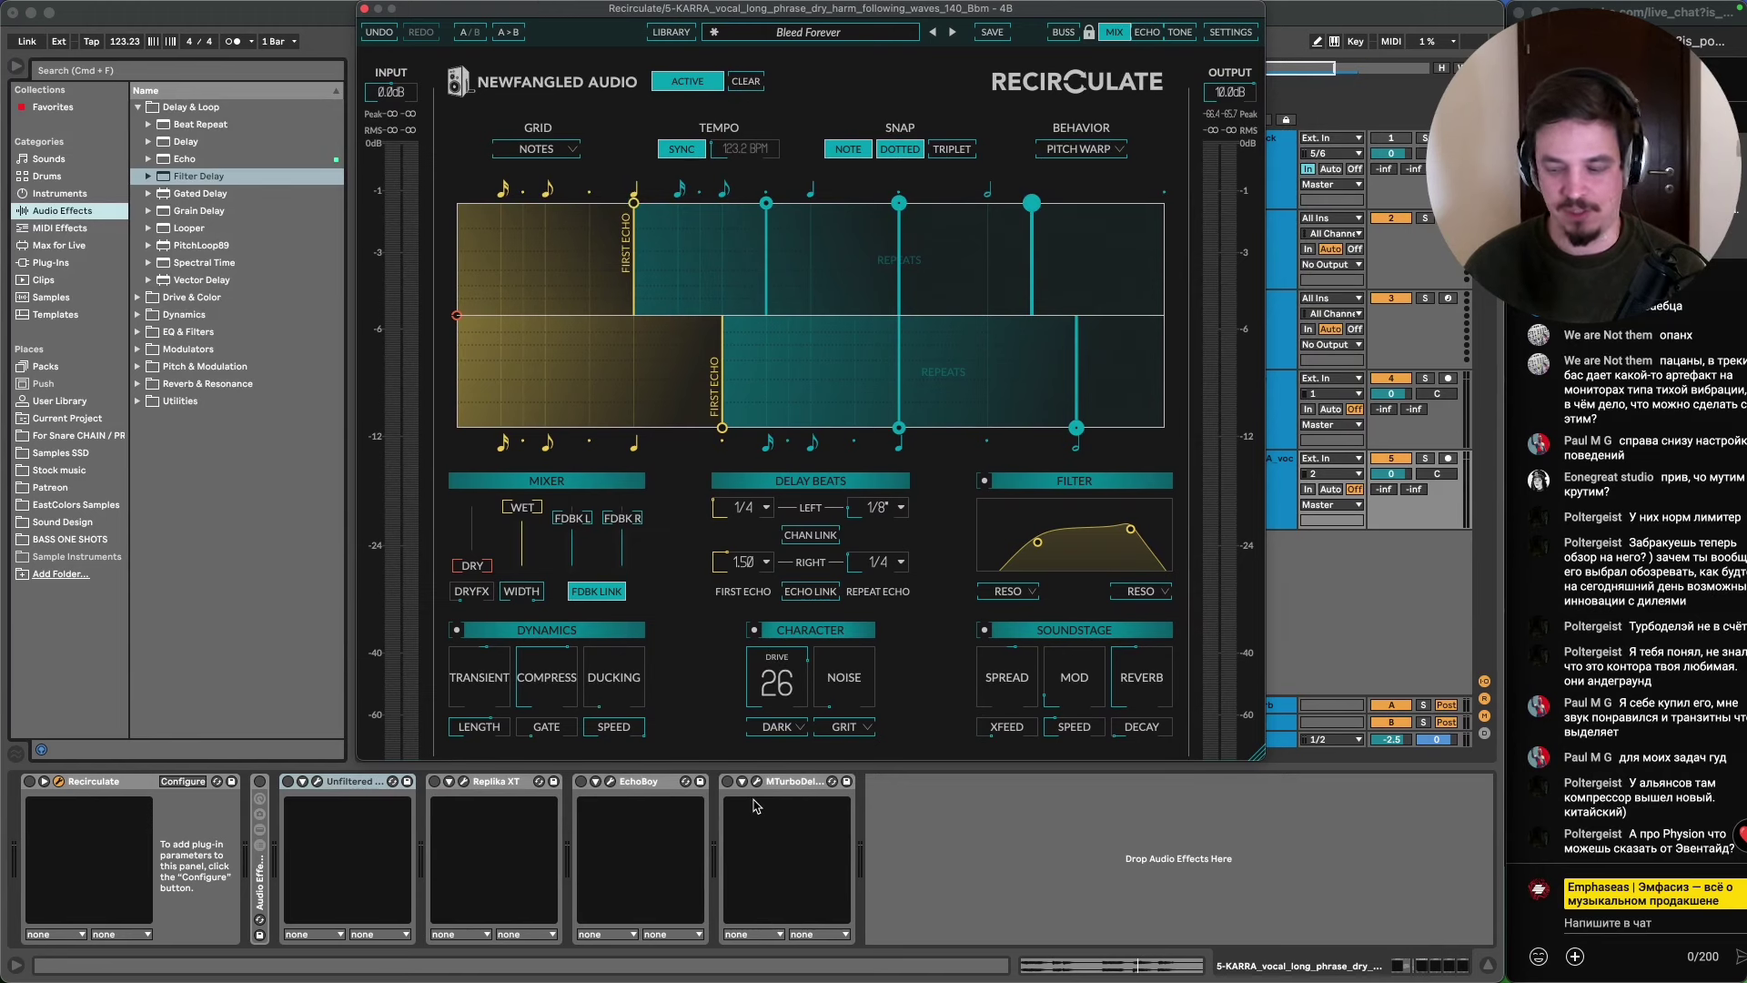
- Return to the plug-in list, collapse the Plugin Alliance folder, and expand the Newfangled Audio folder
mouse_move(743, 980)
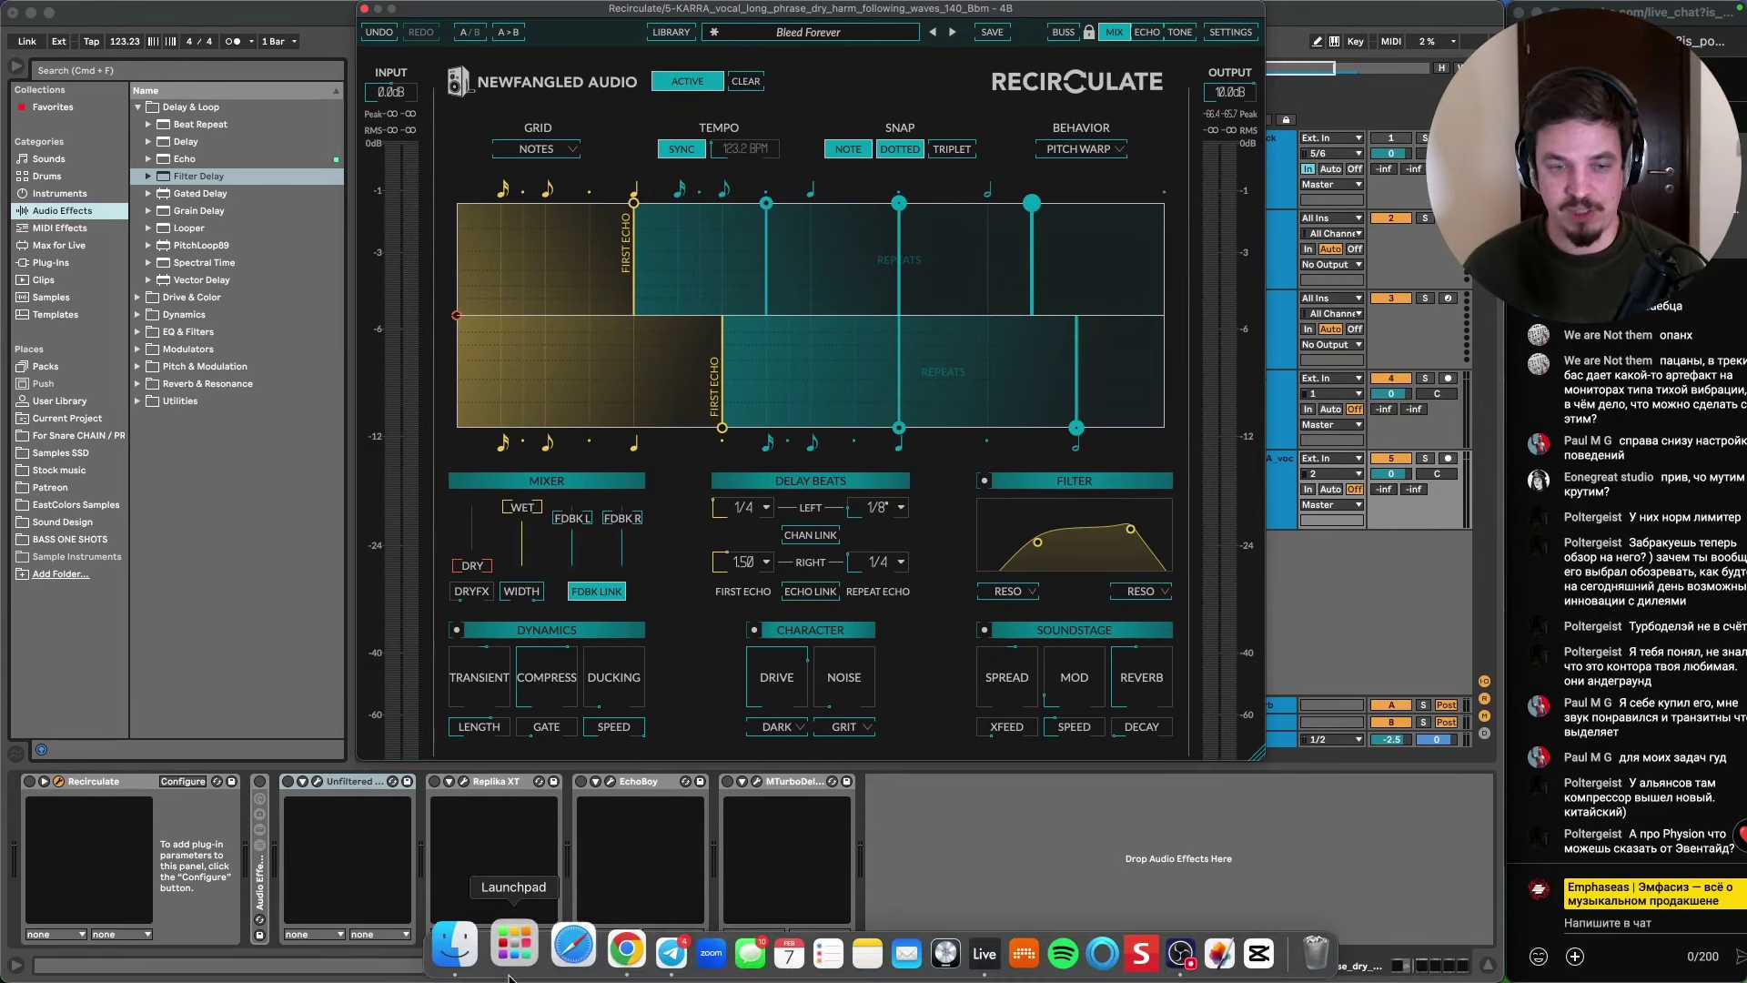
left_click(52, 263)
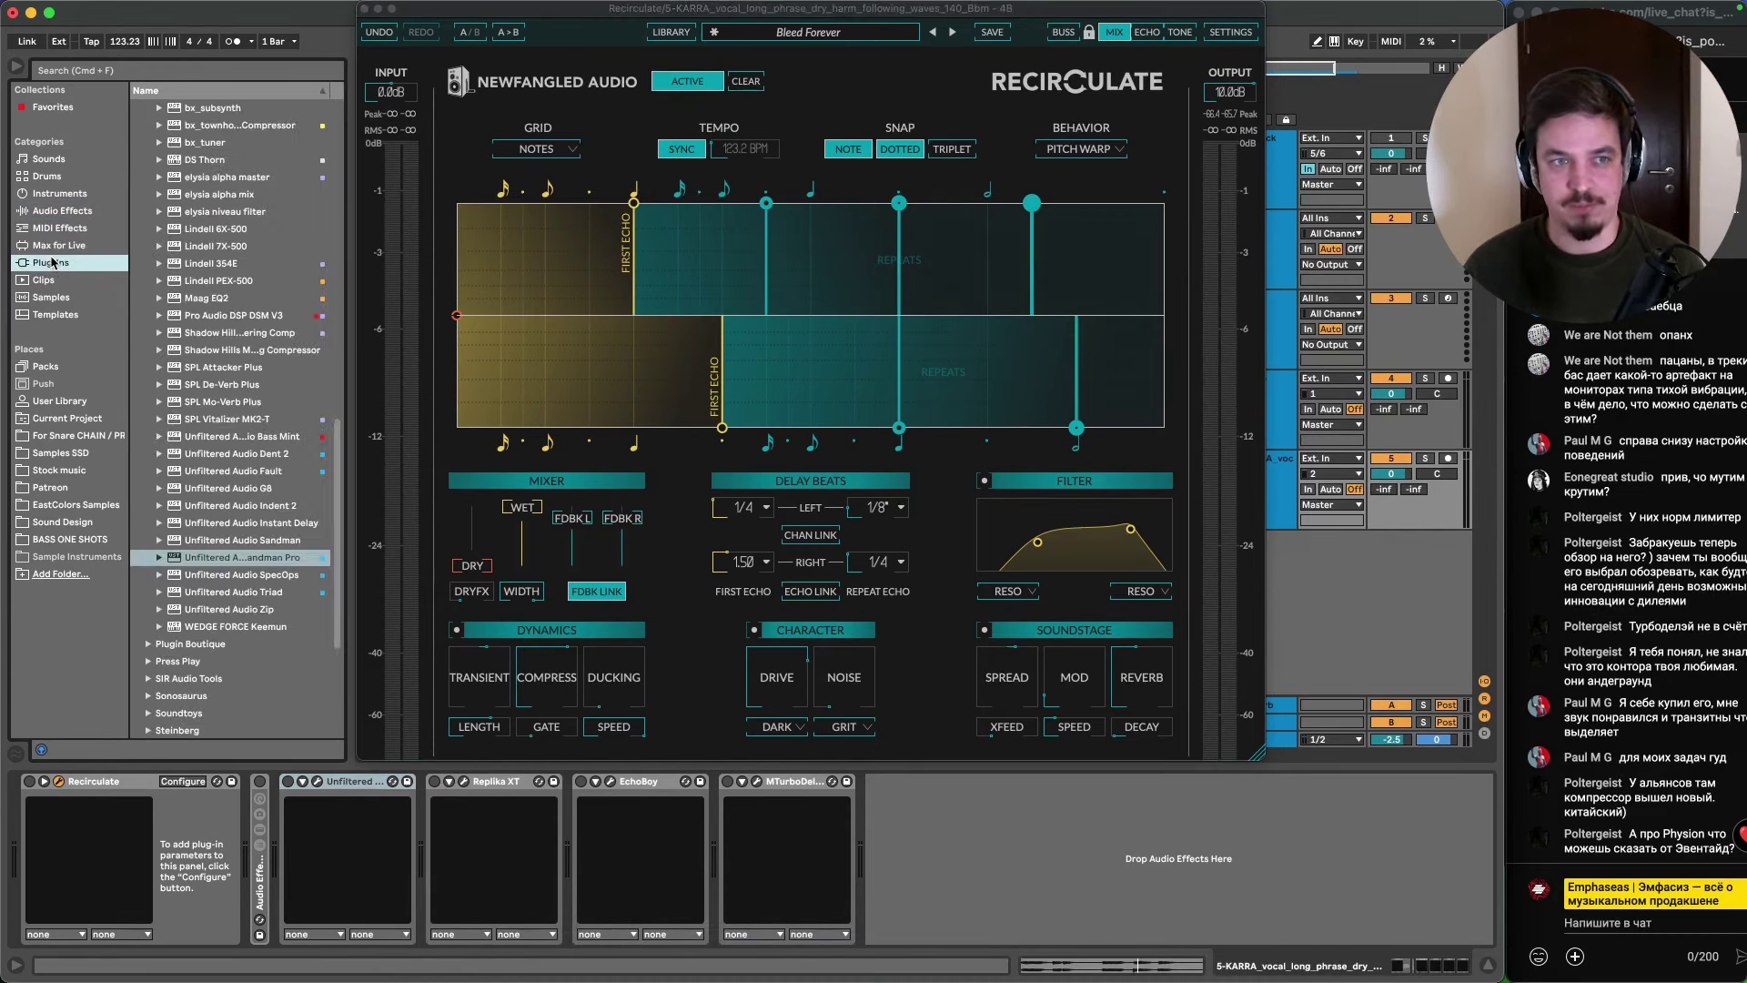
scroll(194, 364, "up", 10)
left_click(159, 366)
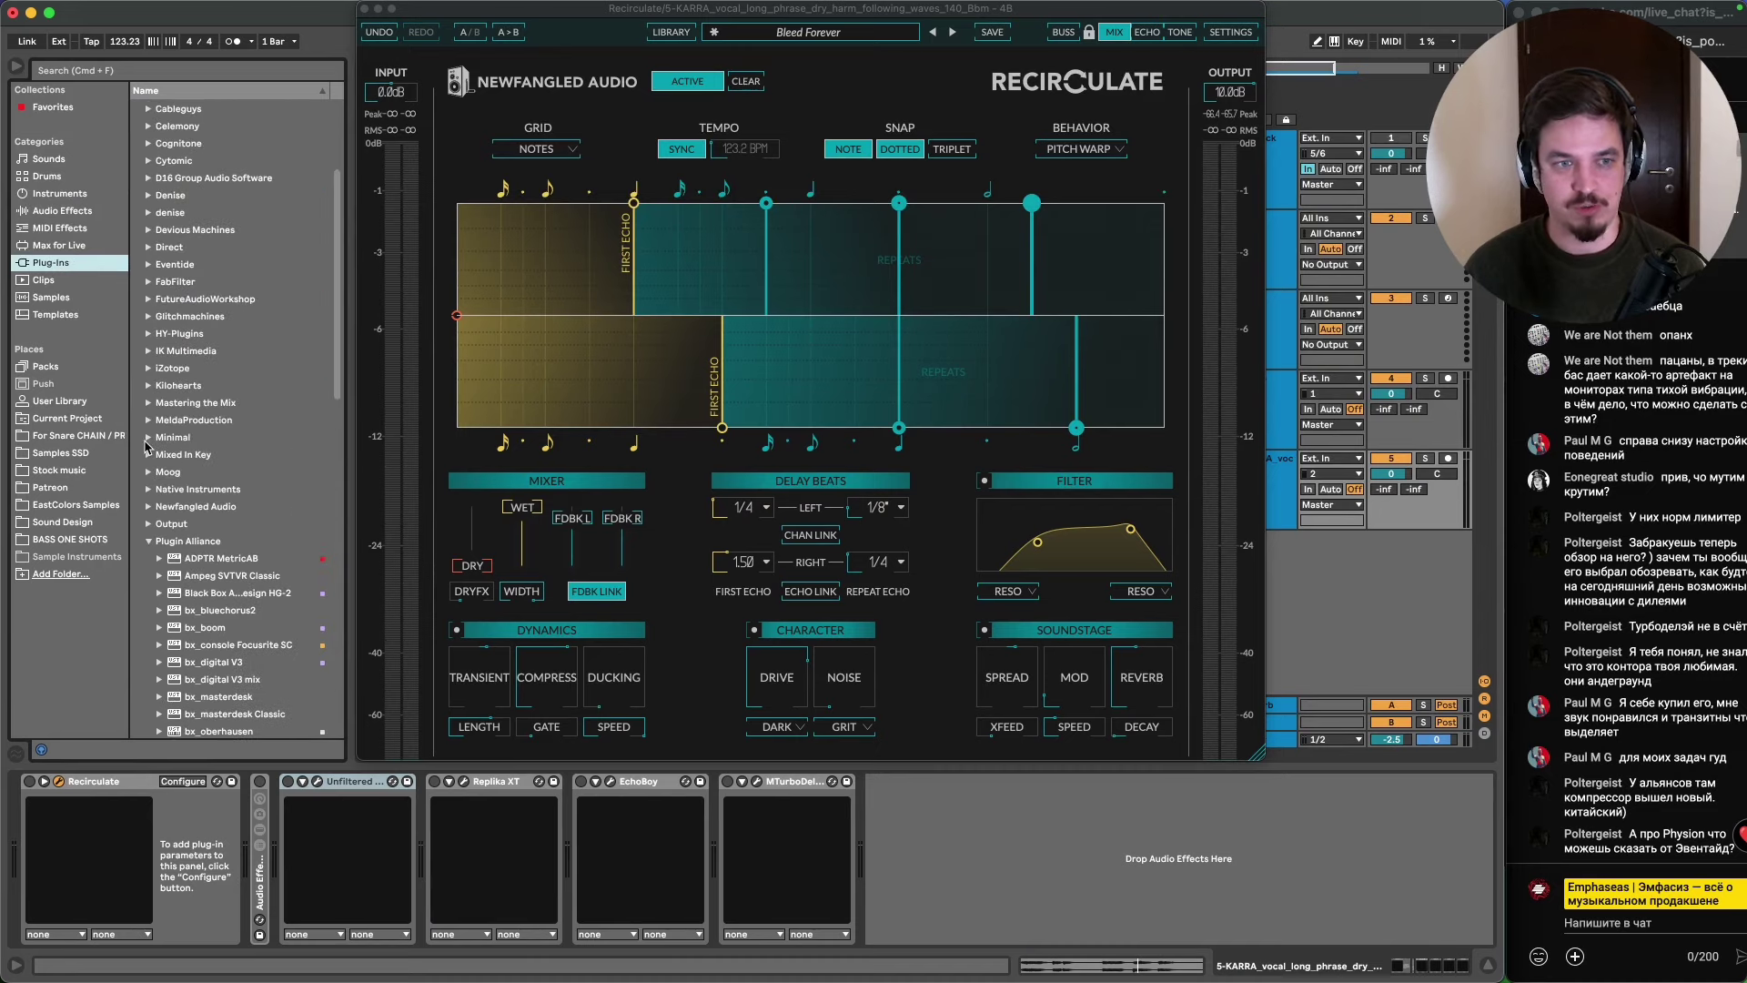
left_click(146, 542)
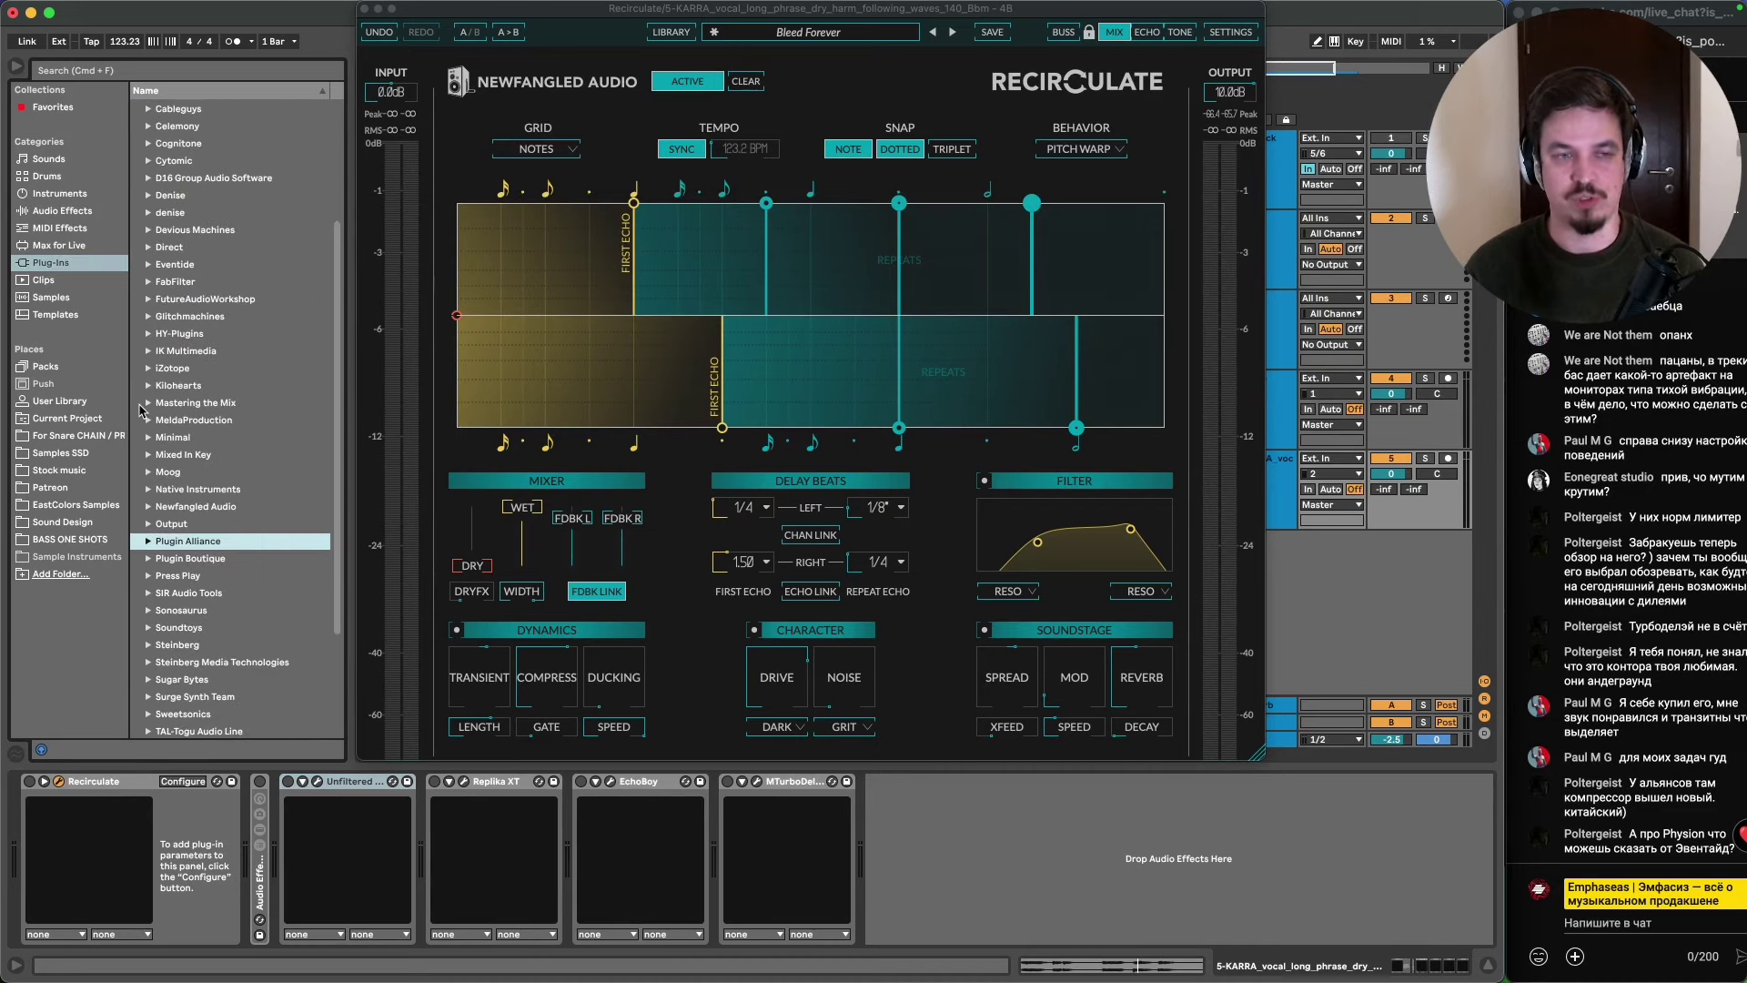
left_click(149, 507)
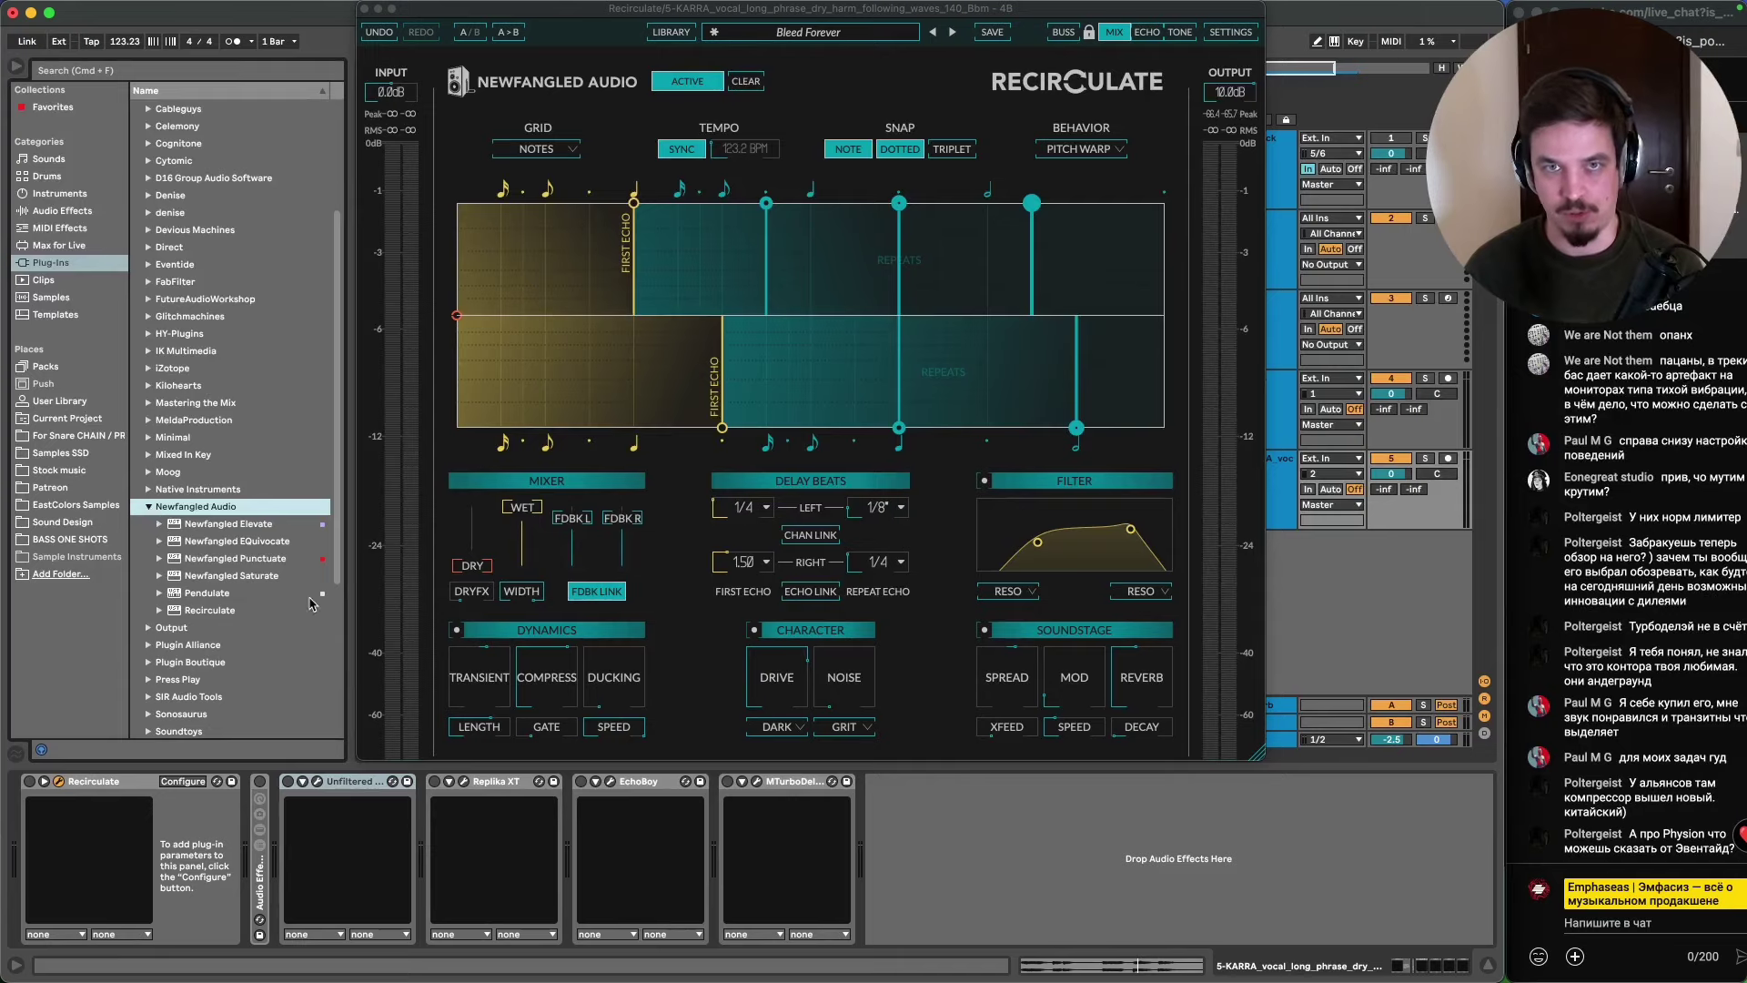
- Switch to Chrome, open Newfangled Audio's Generate product page, and view the Pendulate page in a separate tab
left_click(599, 955)
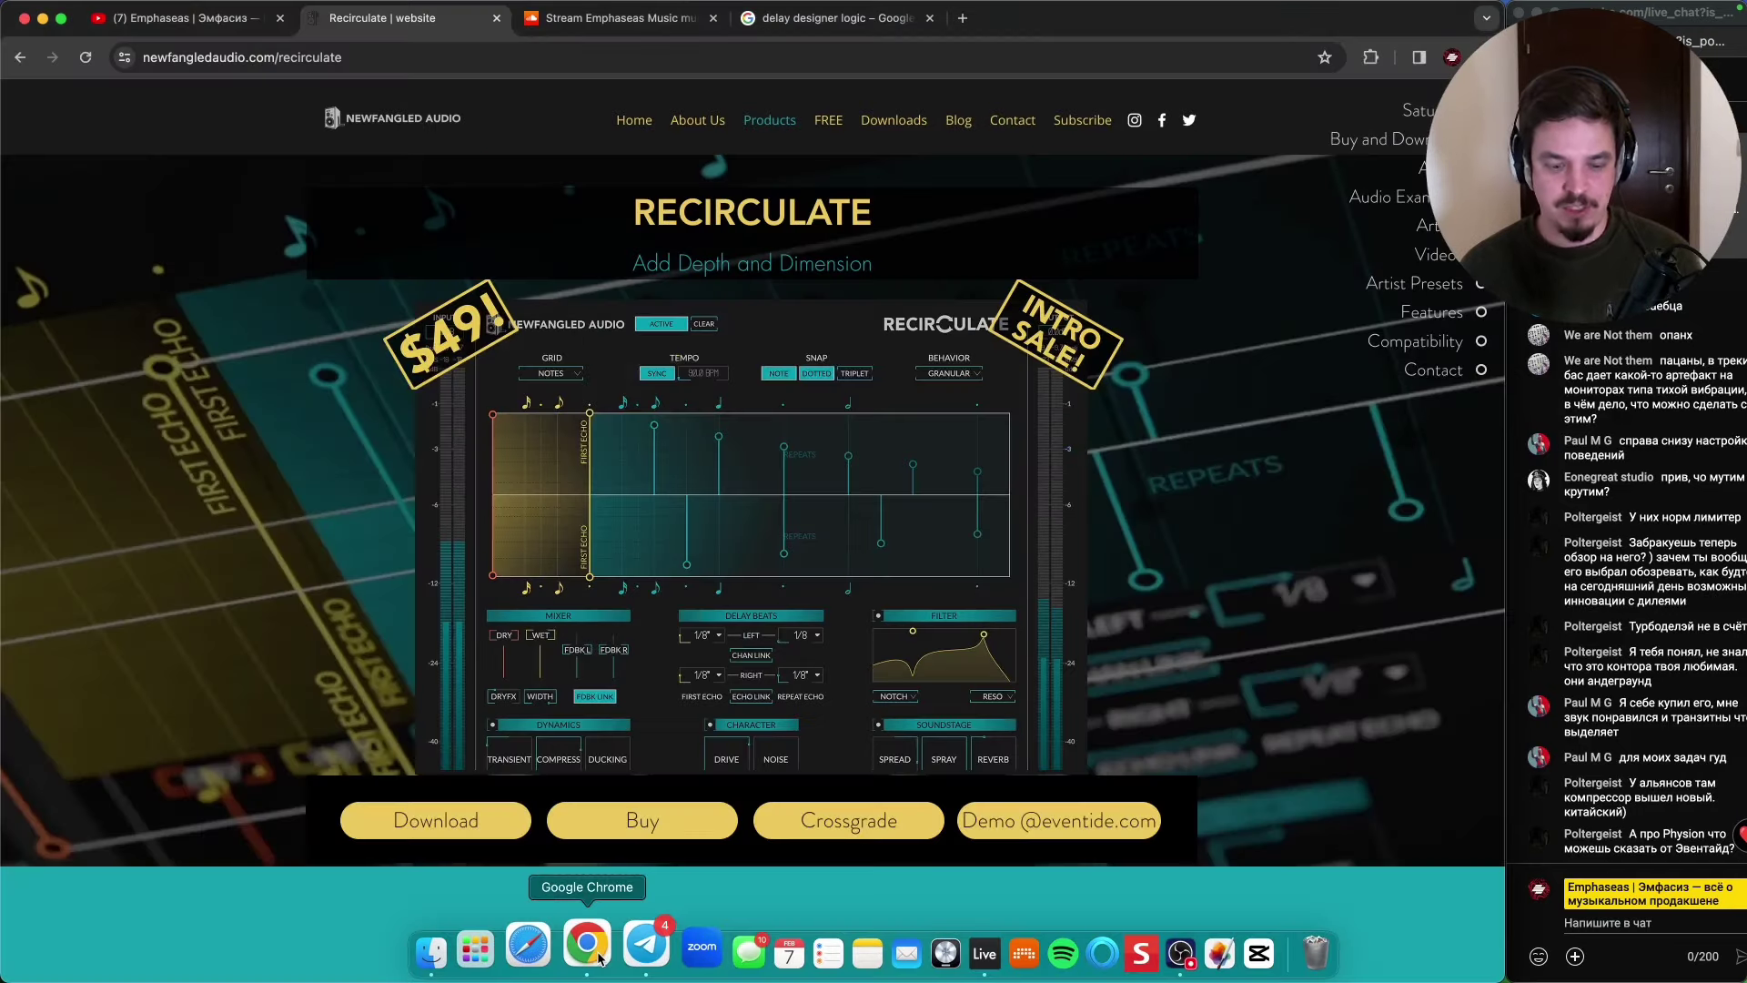
mouse_move(786, 119)
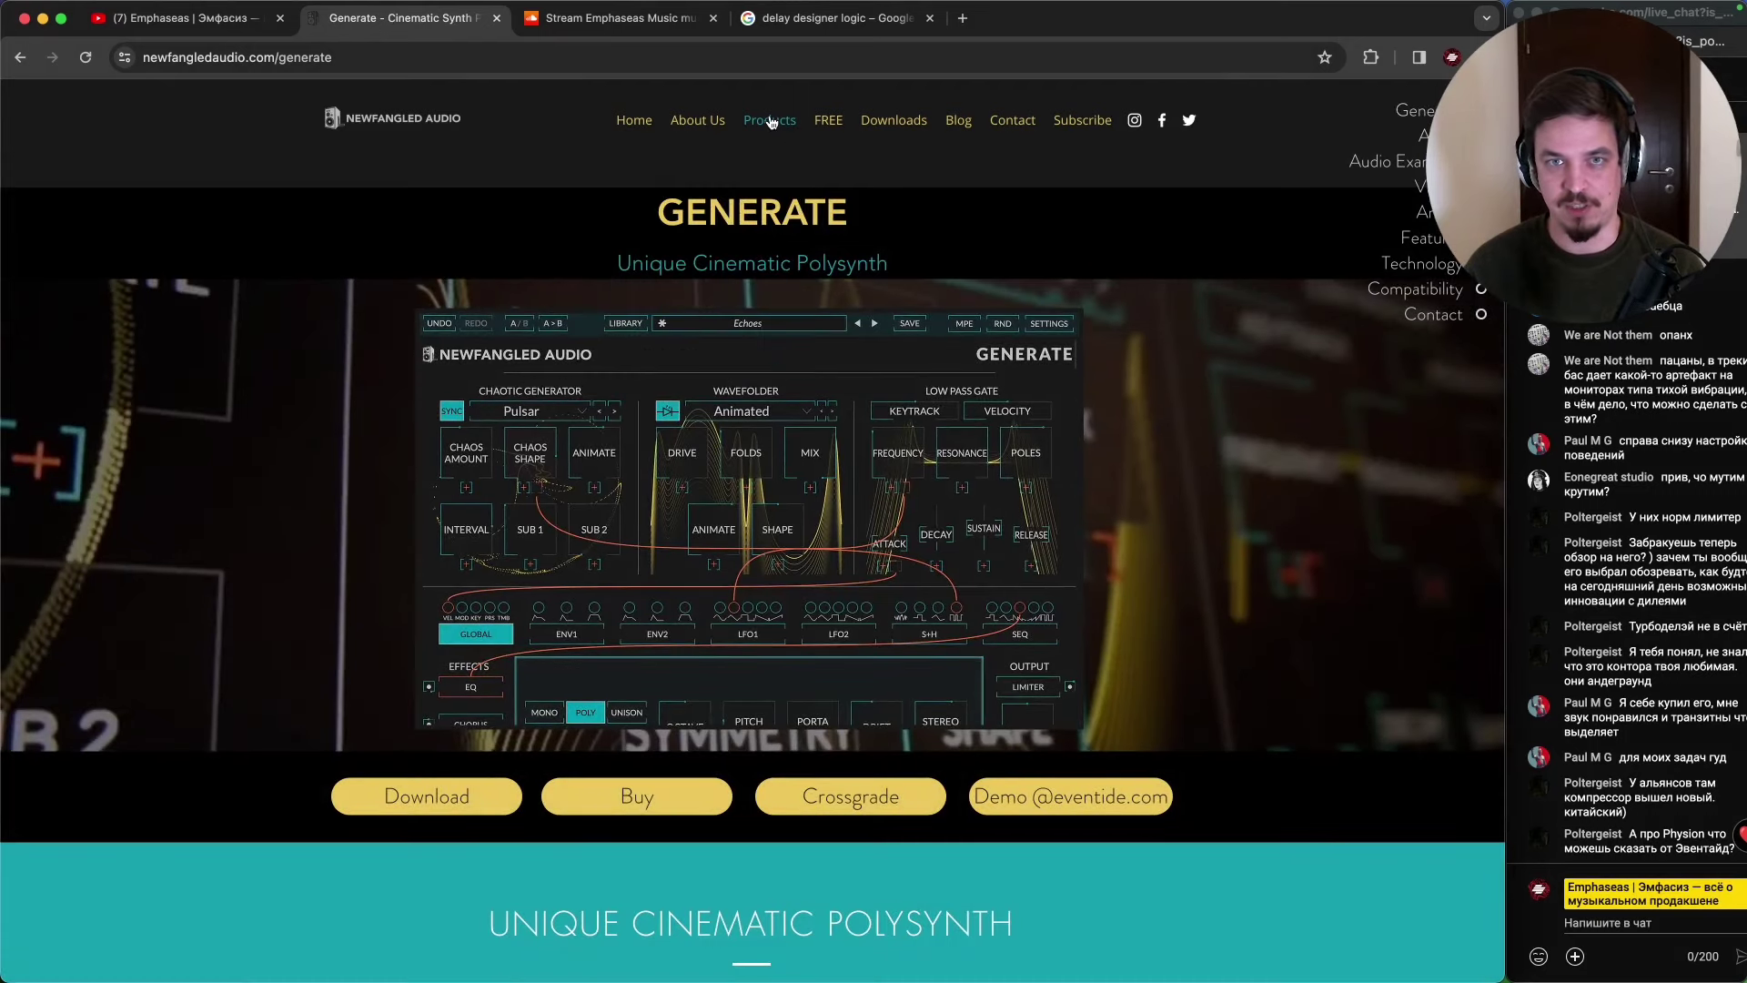
mouse_move(769, 120)
middle_click(764, 365)
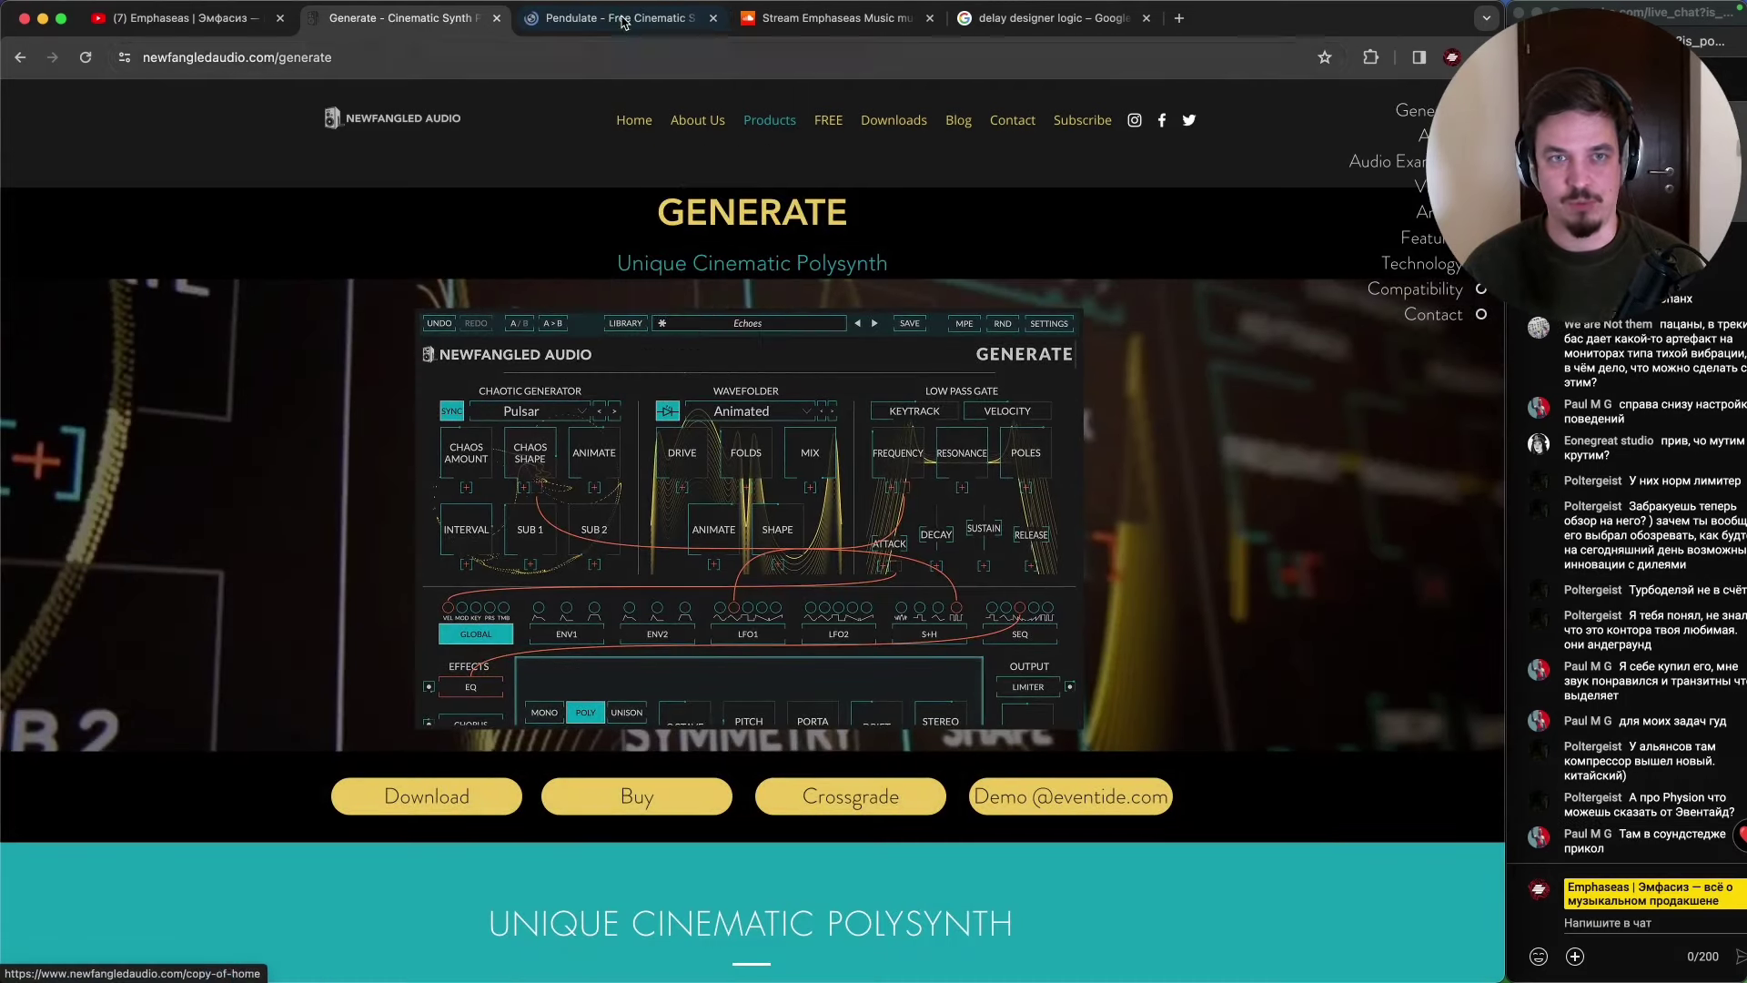
key("ctrl+Tab")
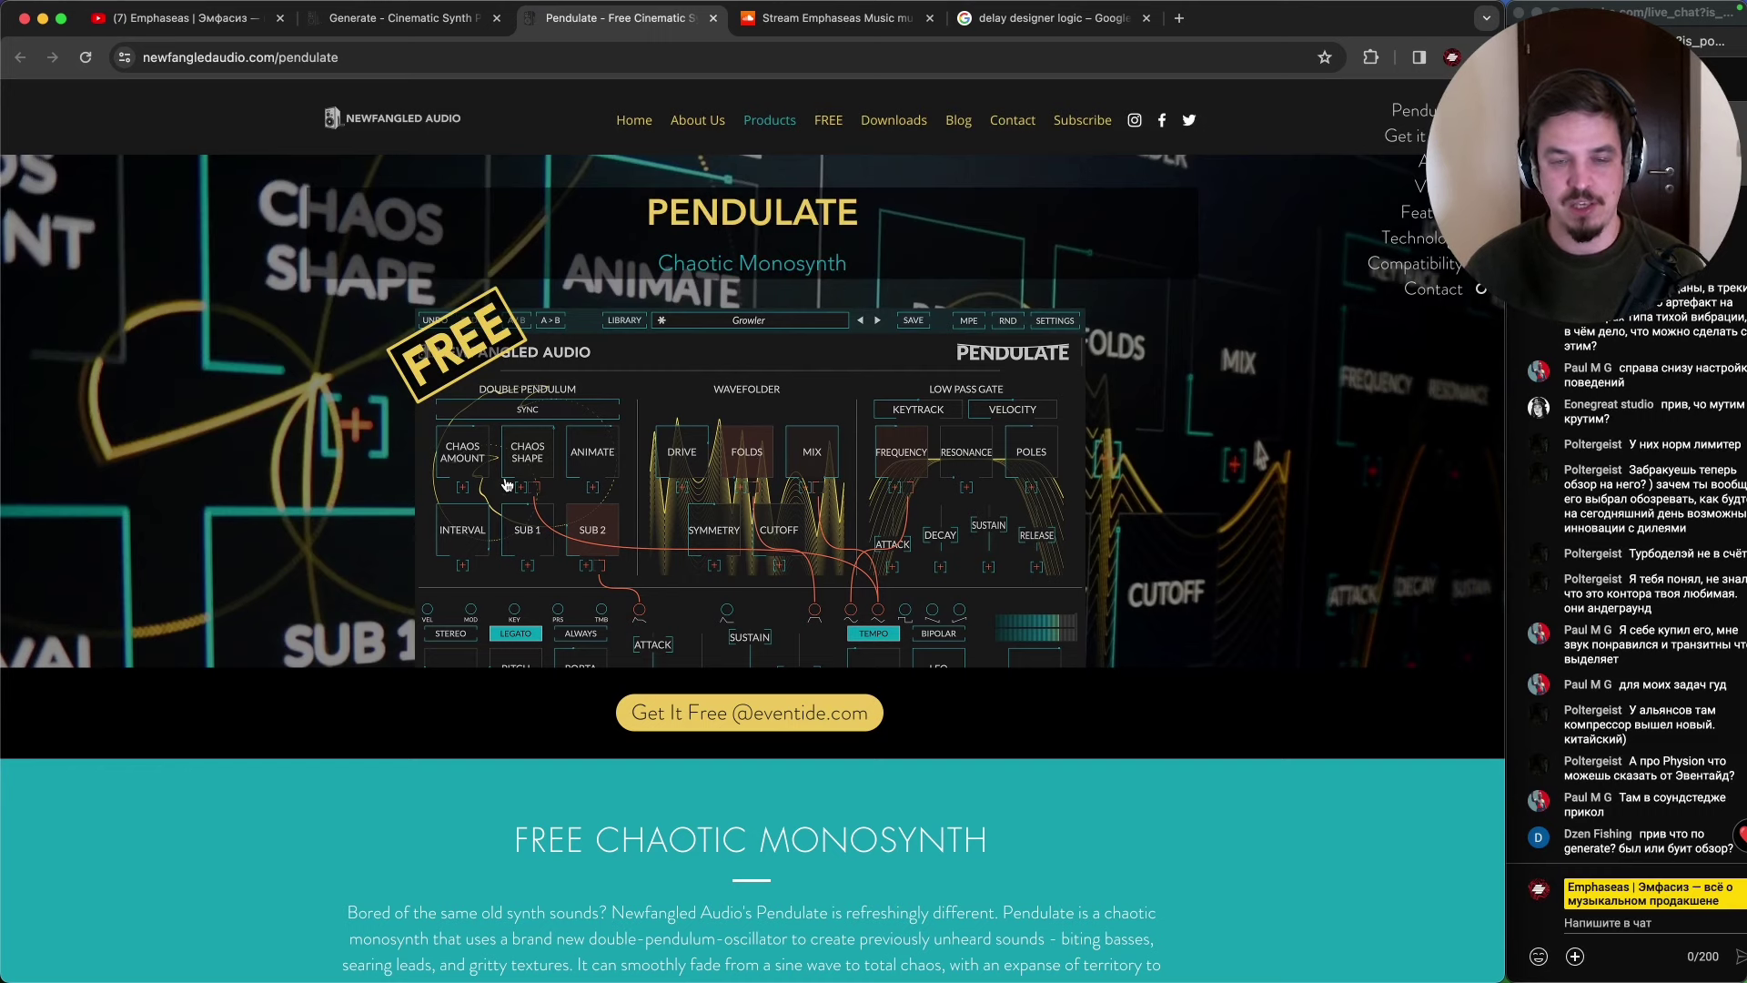
- Return to the Generate product page and look over its interface picture and description
left_click(412, 17)
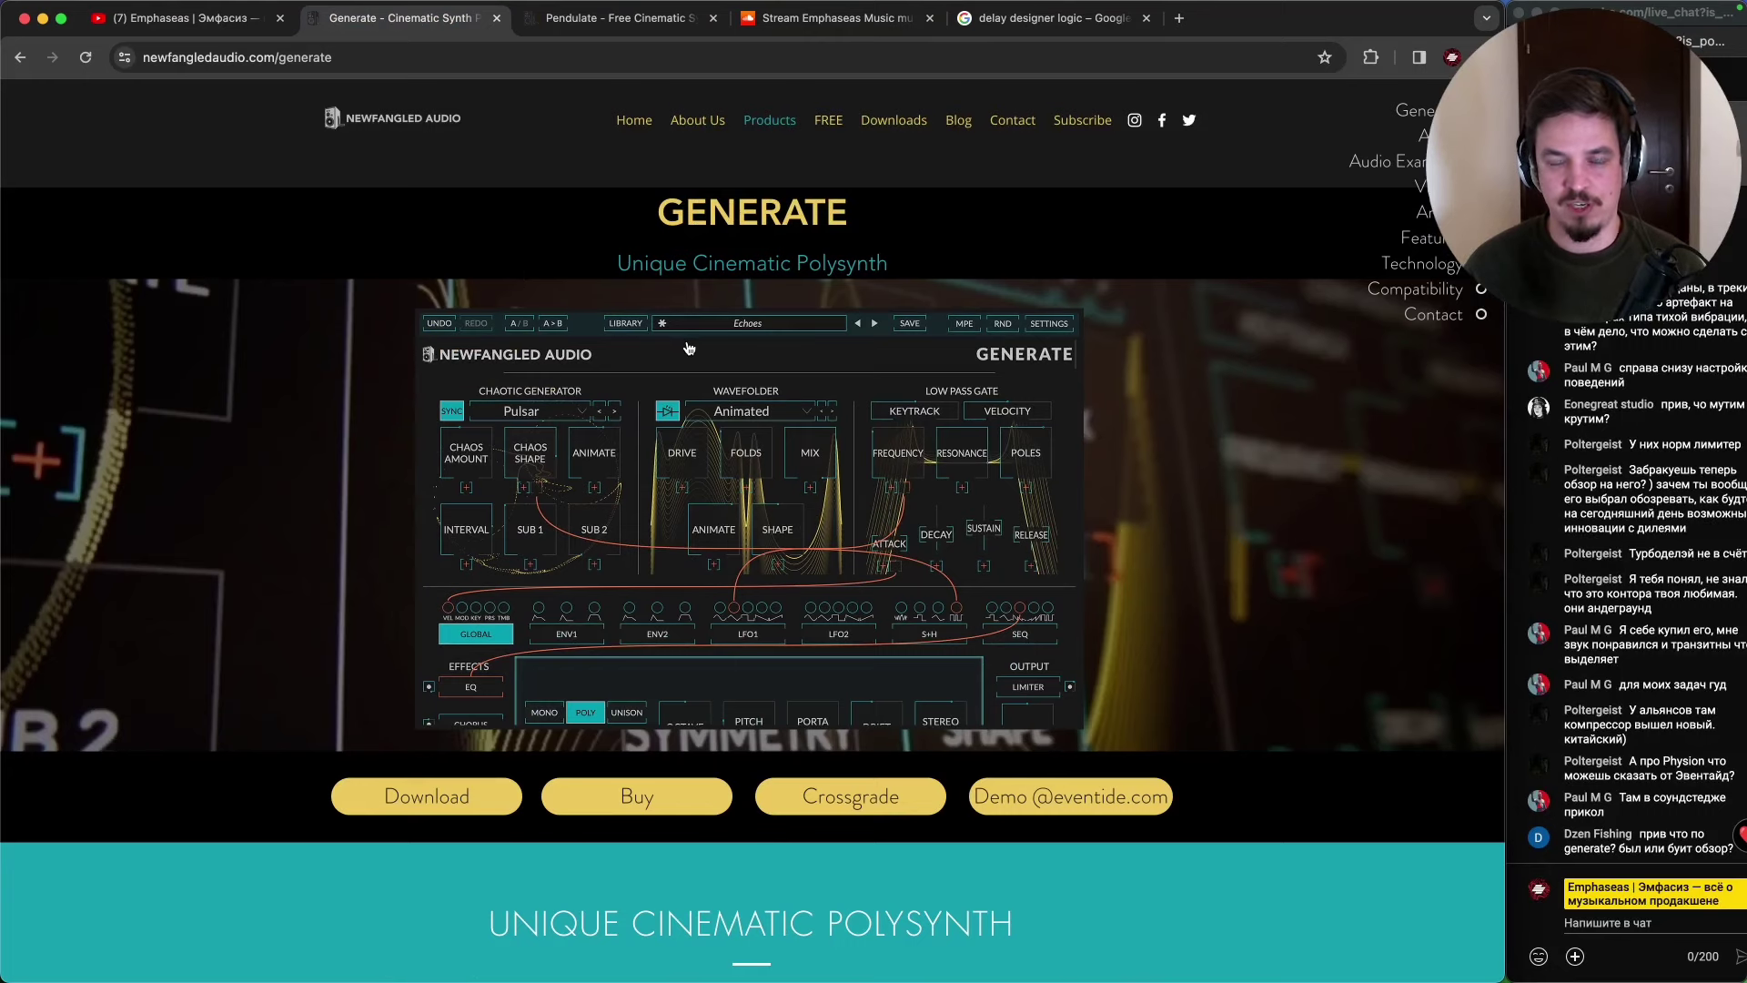
scroll(710, 502, "down", 4)
scroll(709, 495, "up", 4)
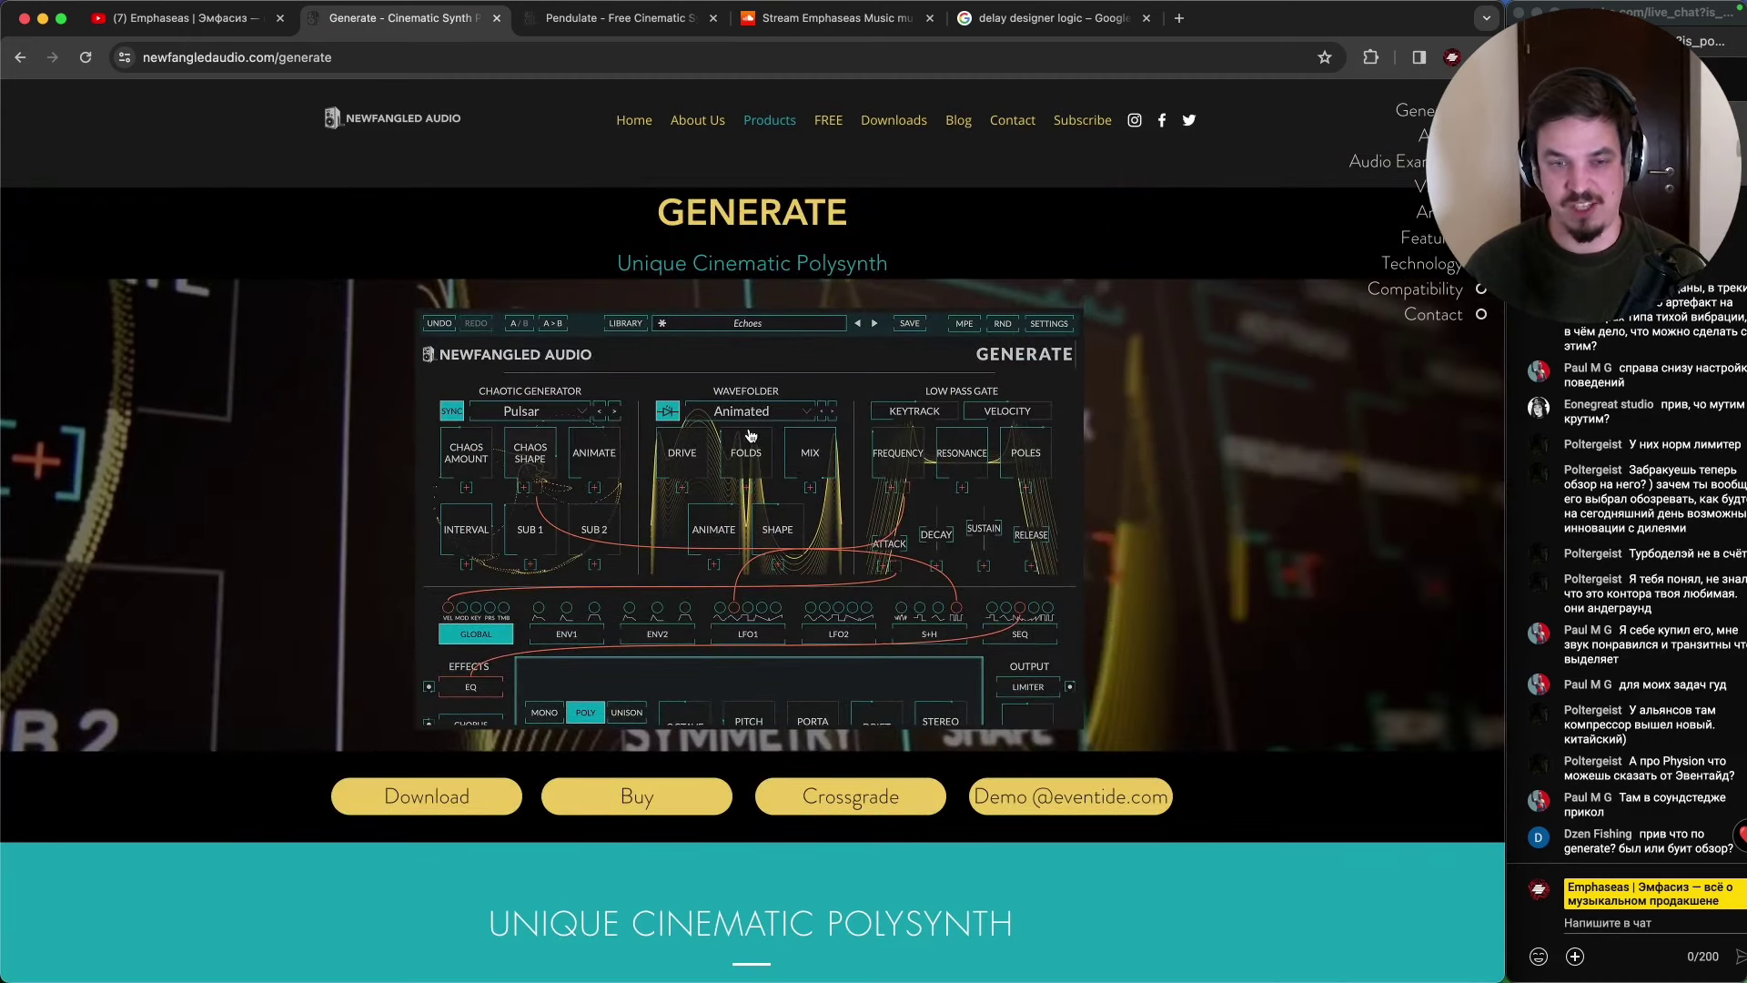
- Switch to Ableton Live, advance Recirculate through its presets to Classic Water Dream, and play the vocal through it
mouse_move(763, 974)
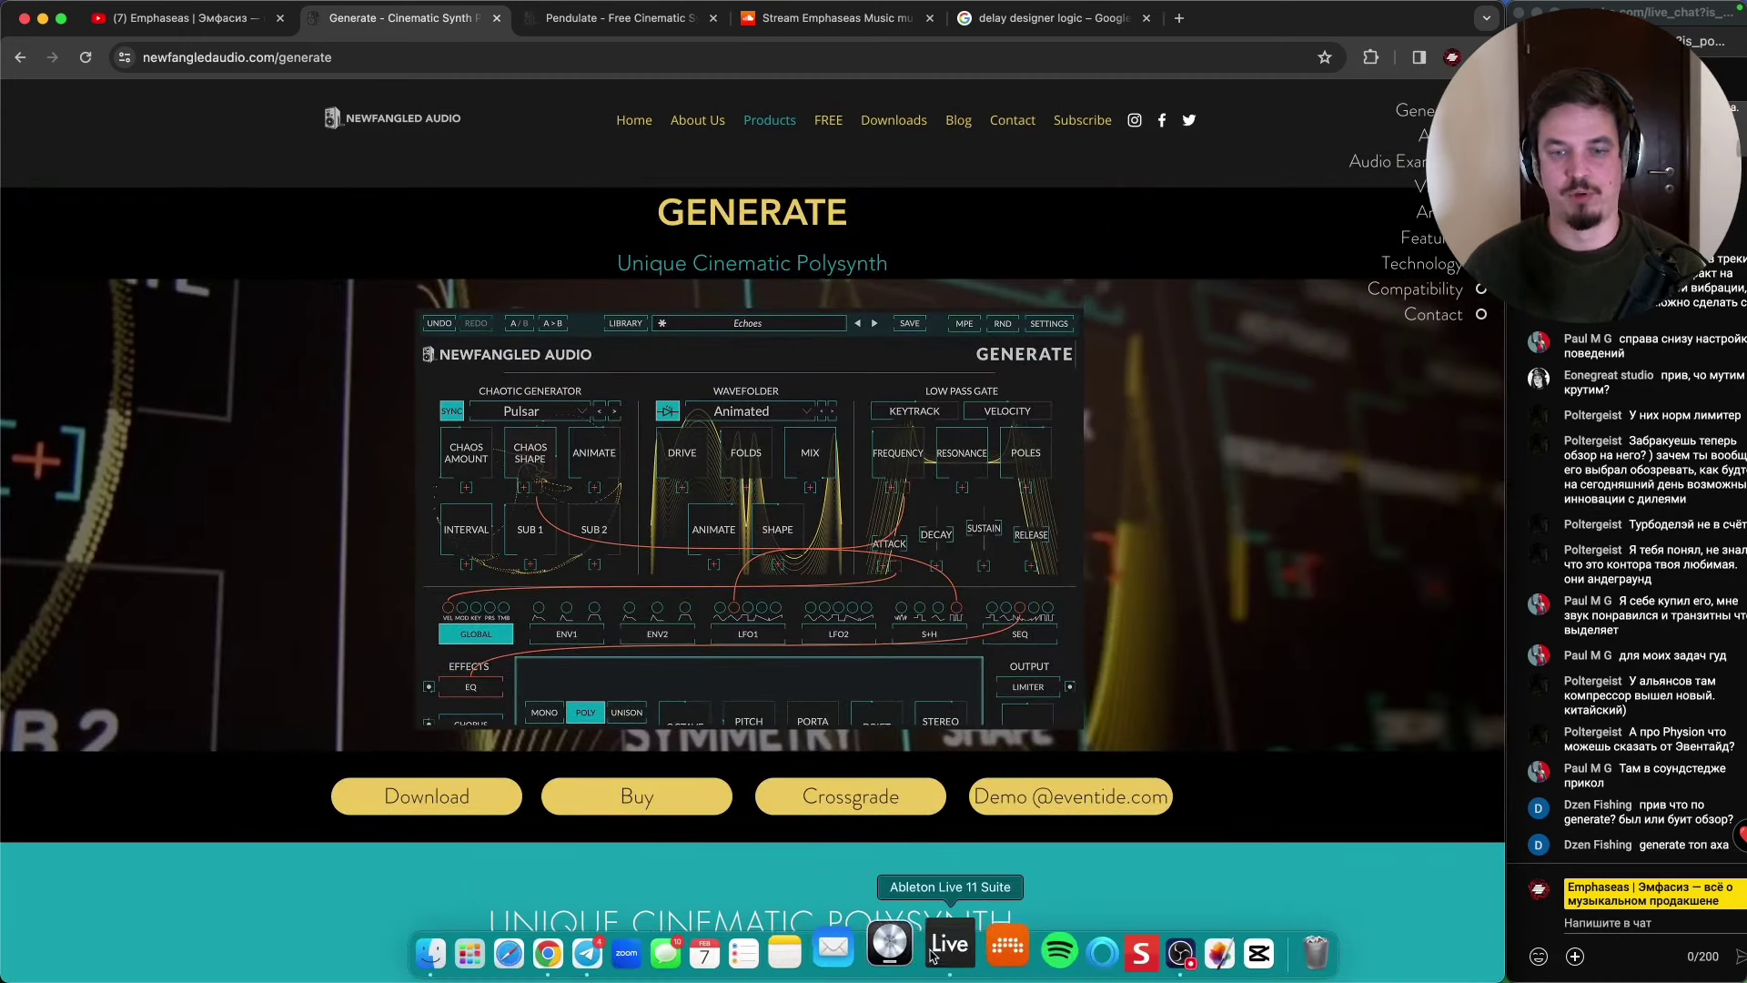
left_click(944, 956)
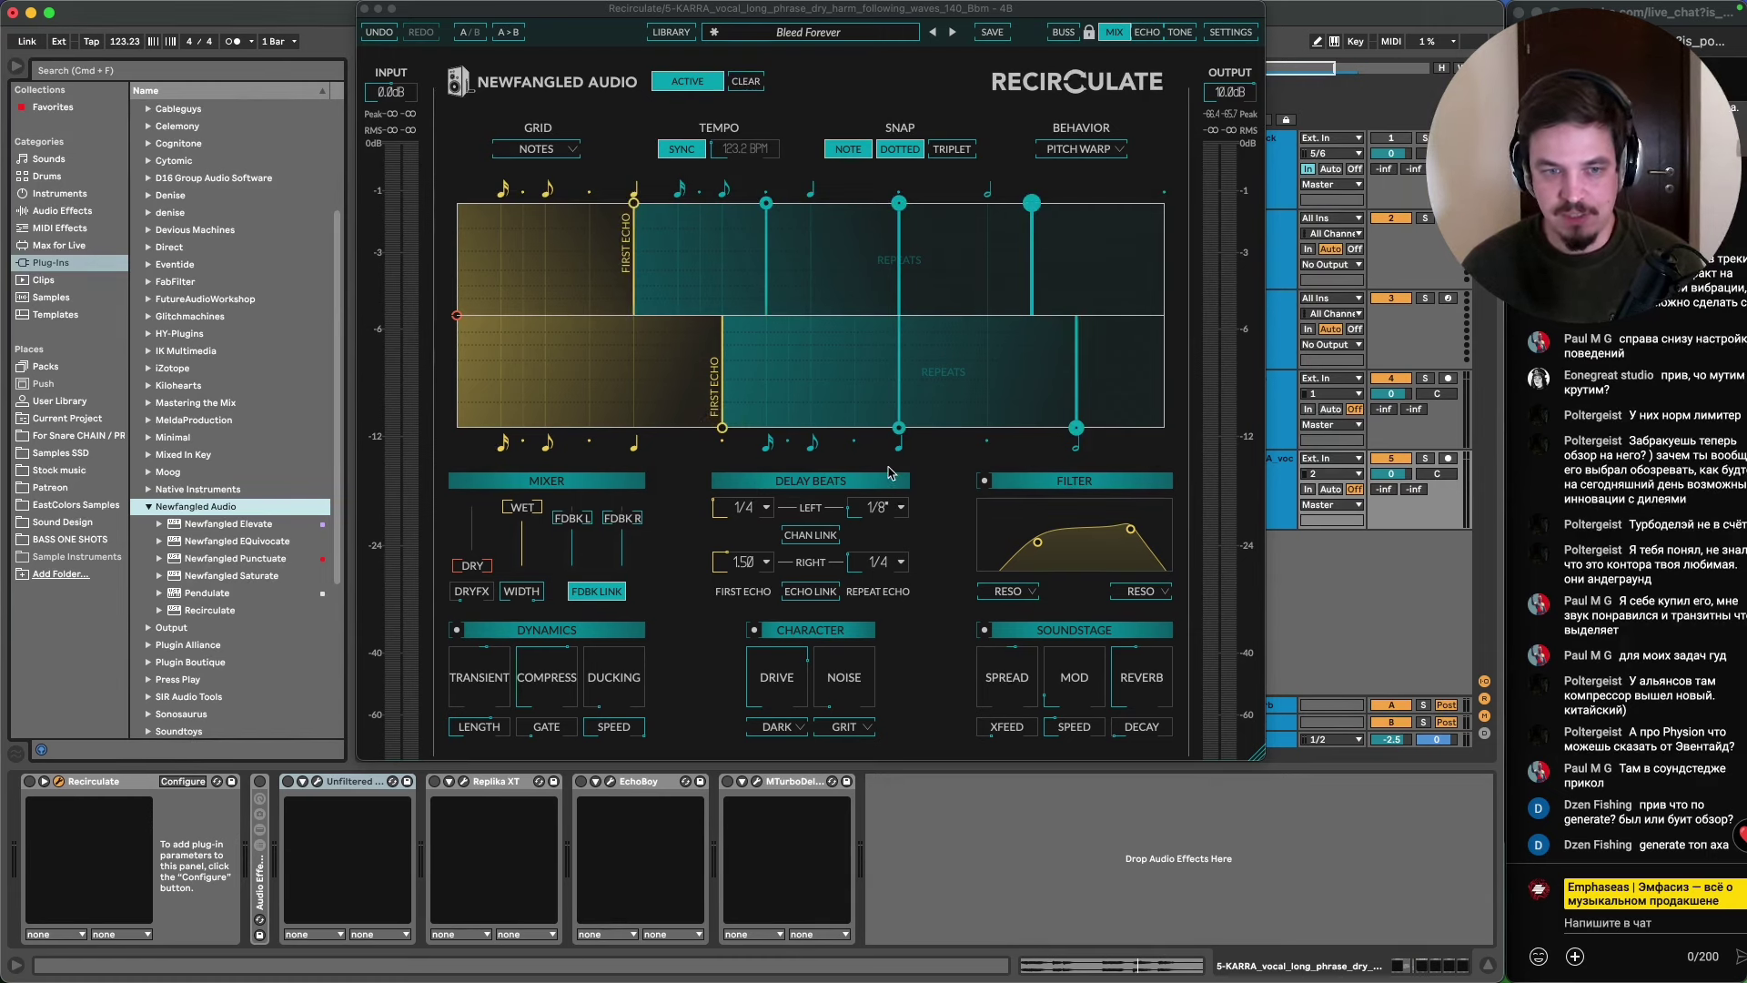
left_click(952, 33)
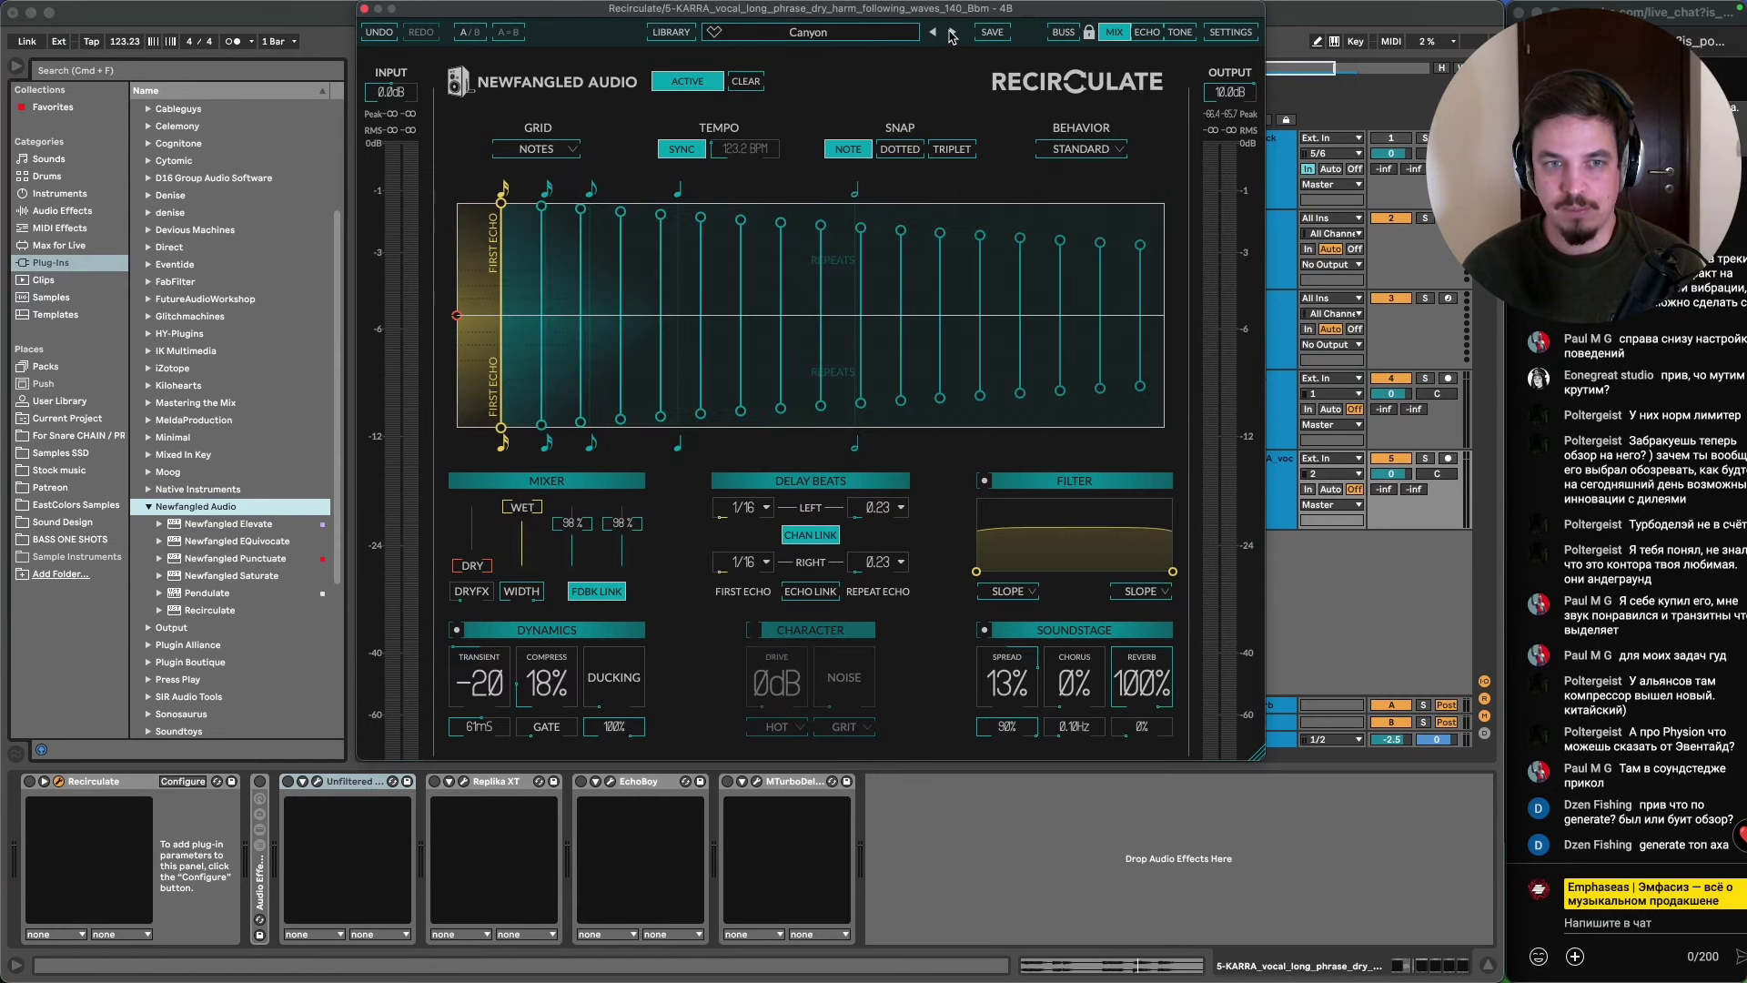
left_click(952, 32)
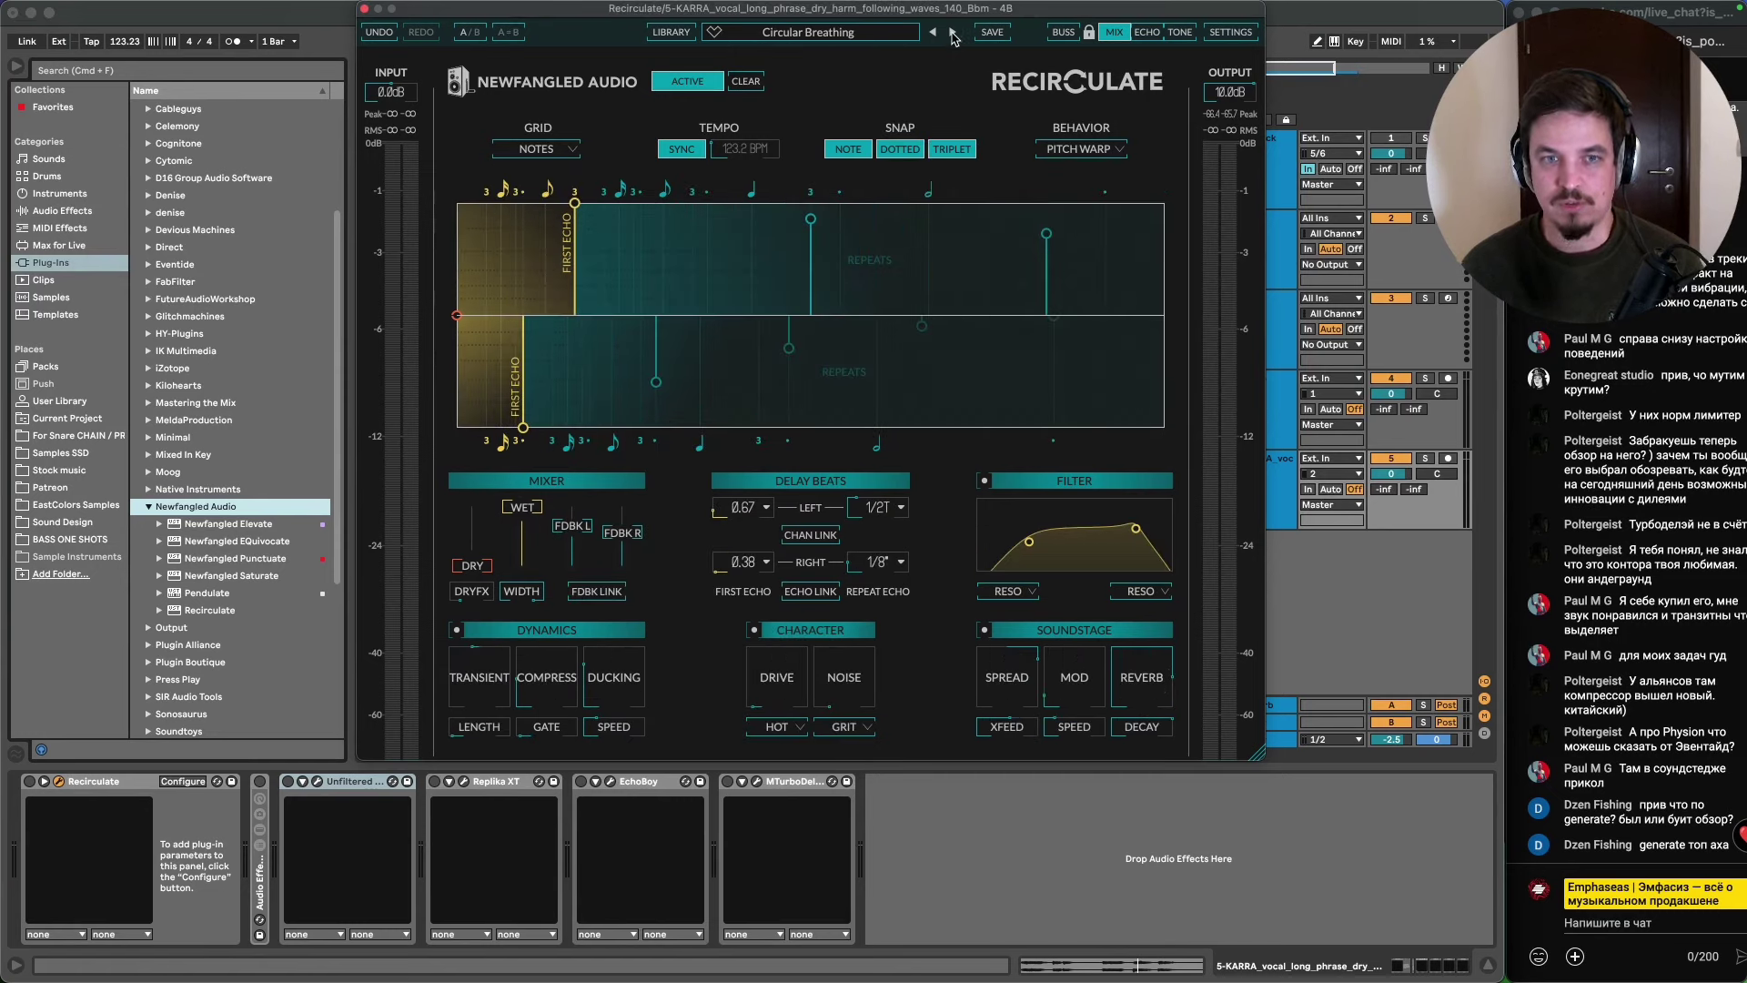
left_click(952, 33)
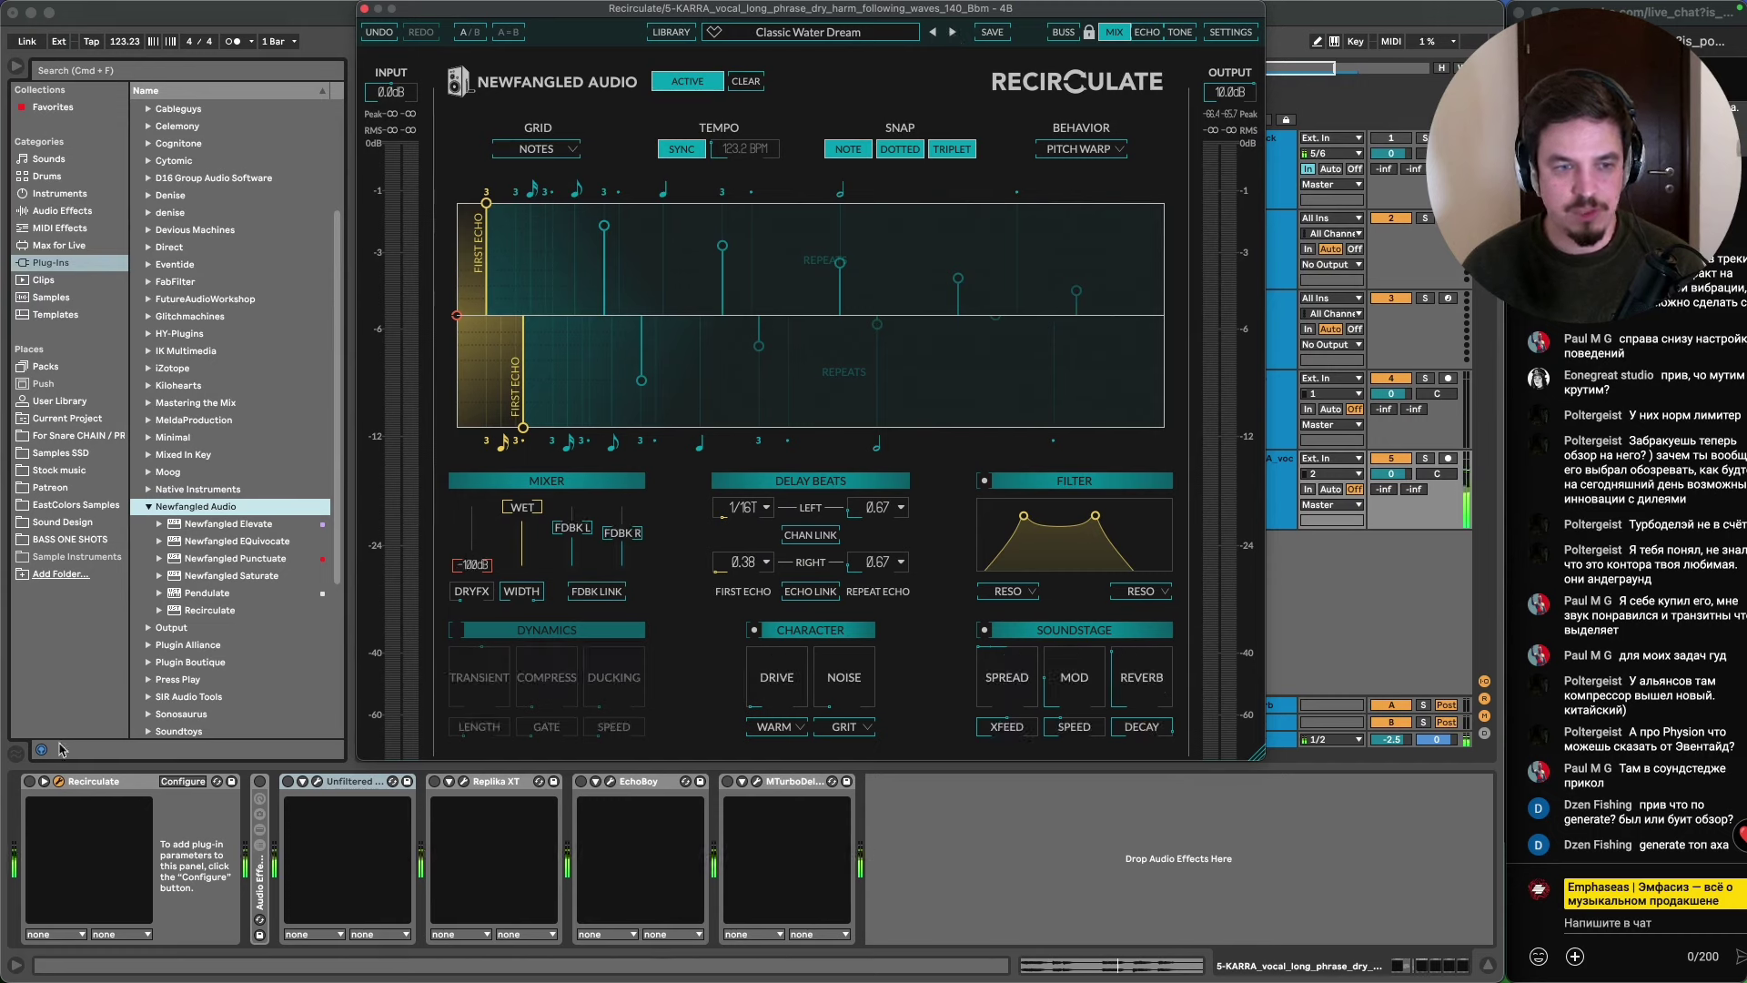
key("space")
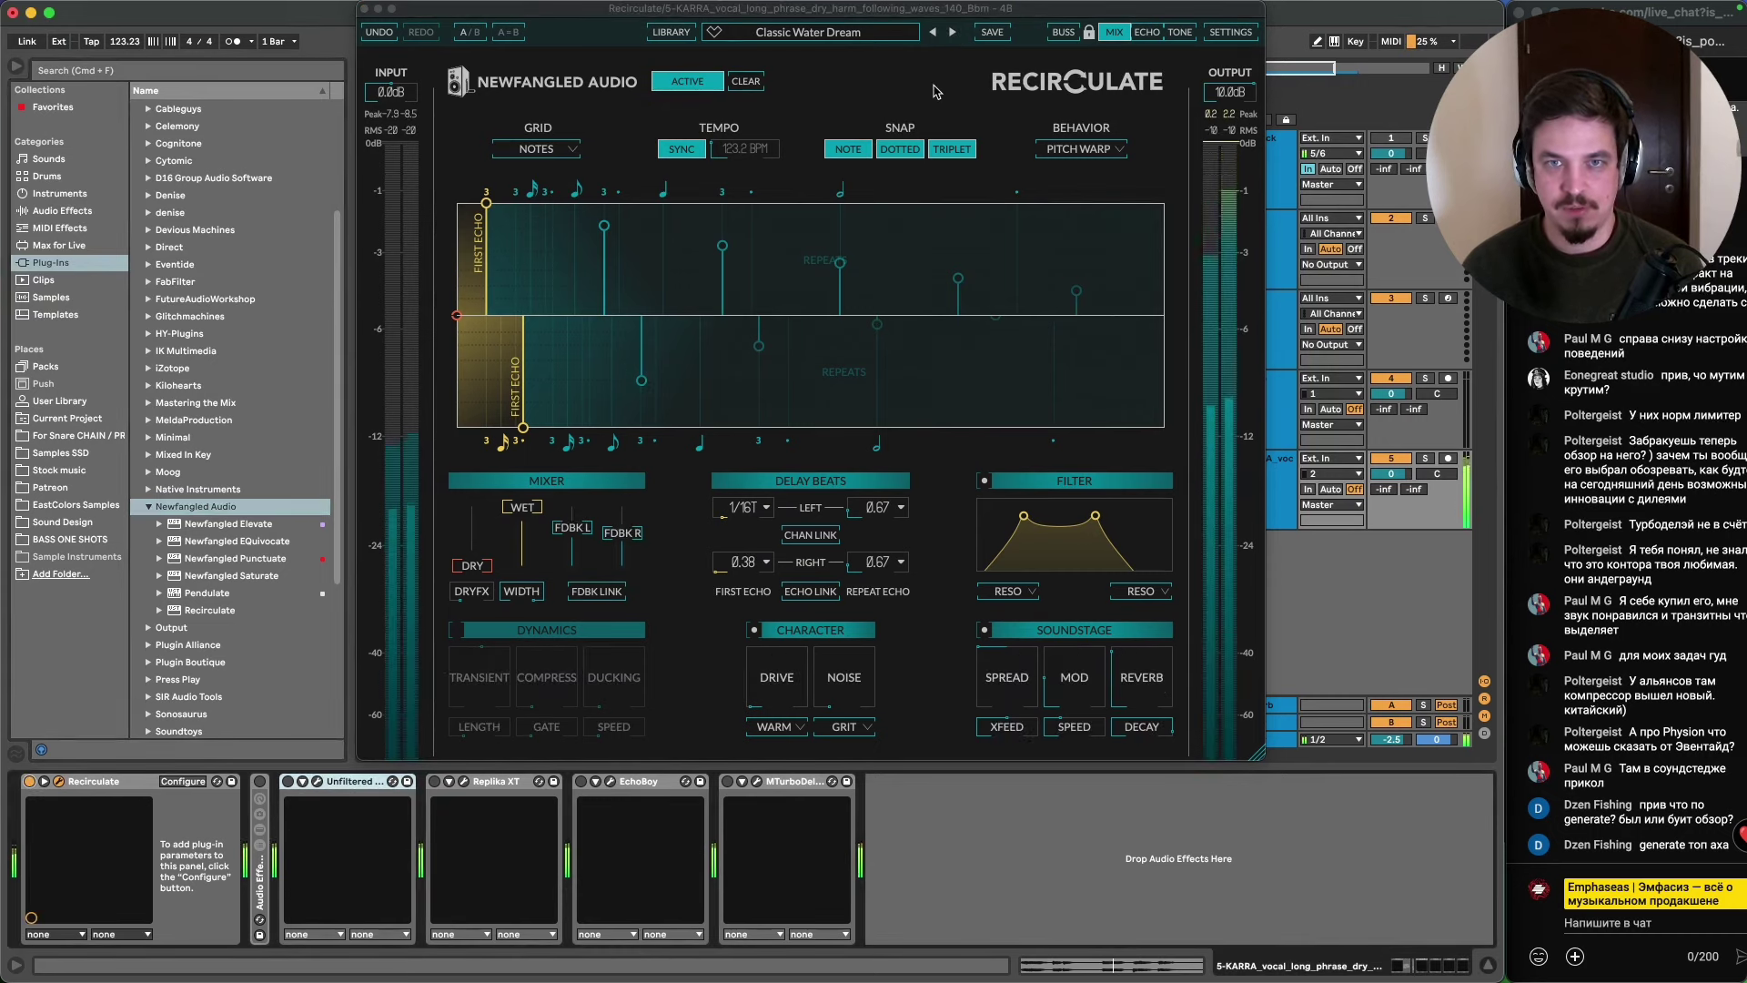
- Advance Recirculate's presets through Dark Canyon to Dream State and slightly adjust the linked left and right feedback
left_click(952, 33)
left_click(952, 33)
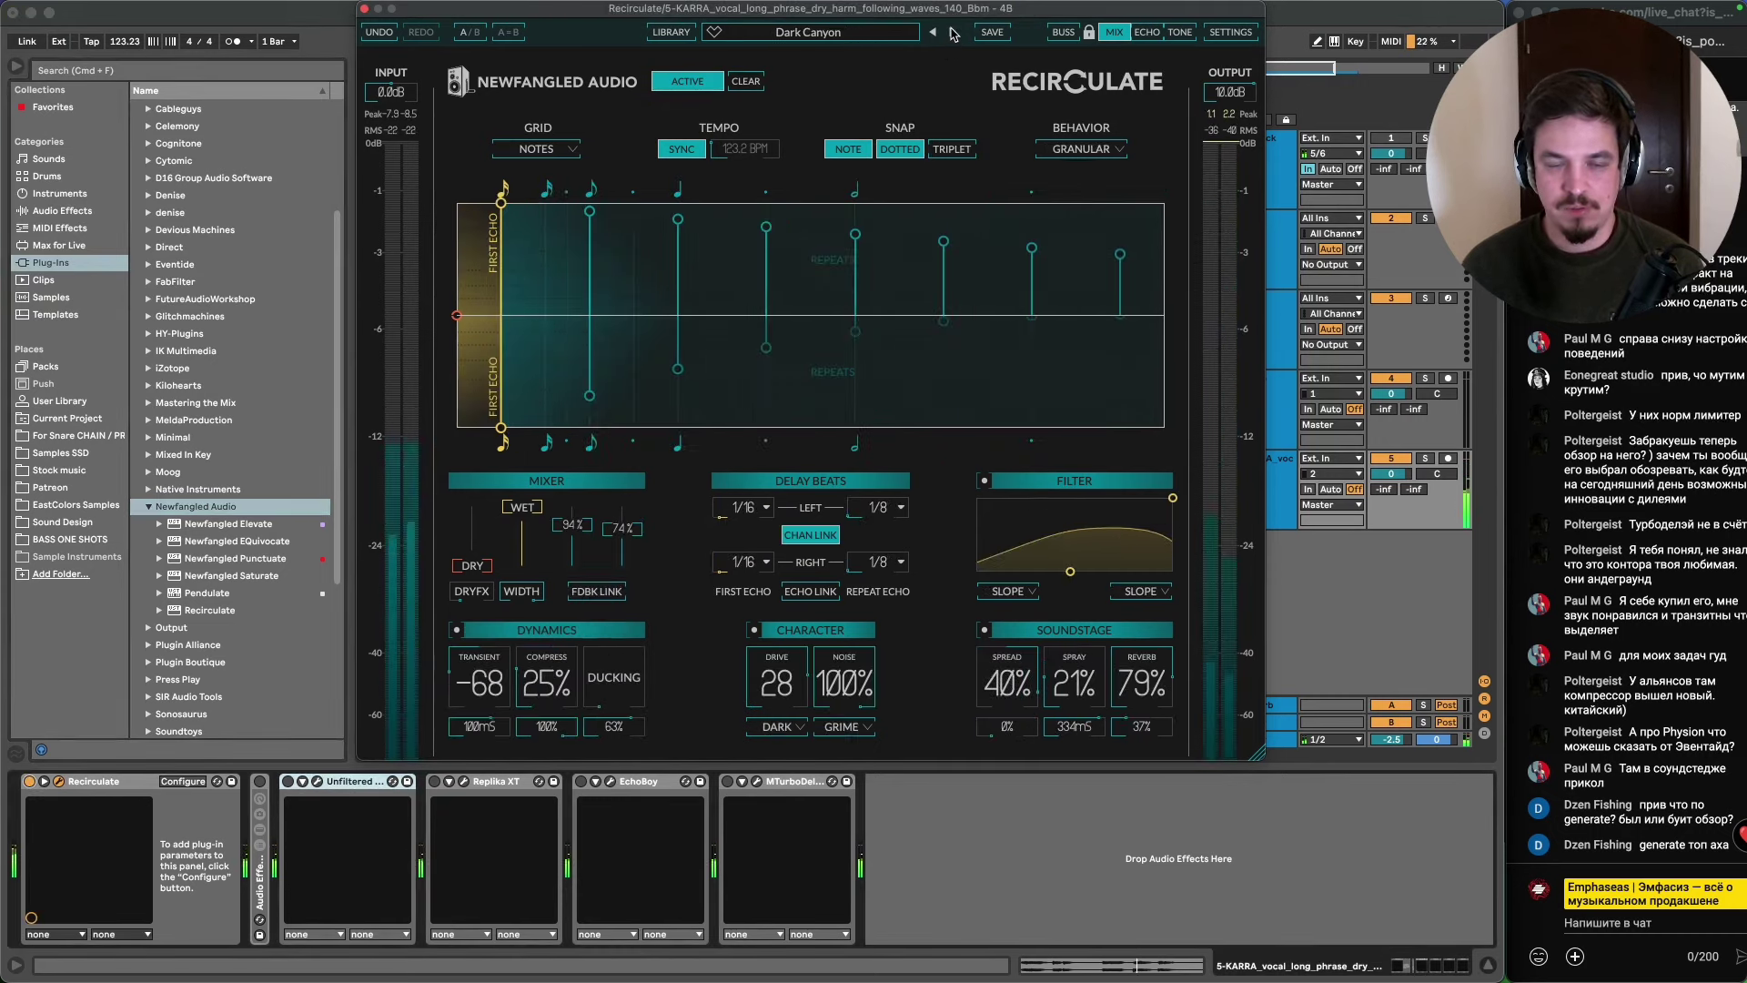
left_click(952, 33)
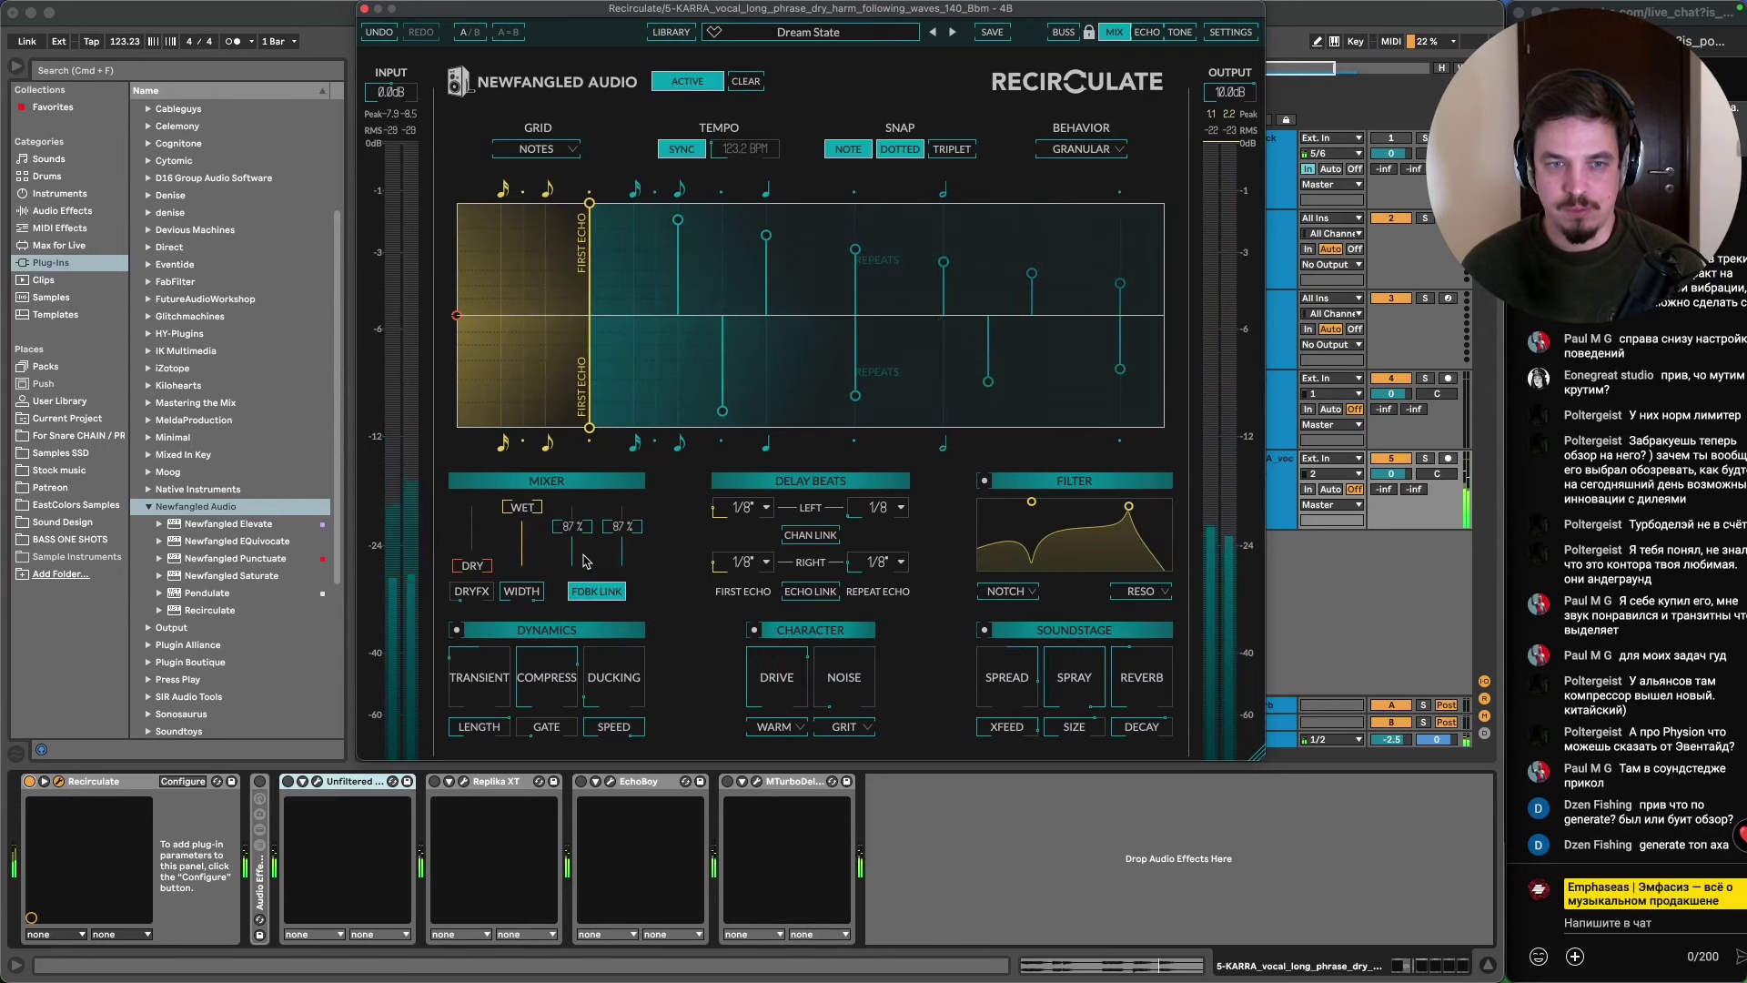
left_click_drag(585, 561, 585, 546)
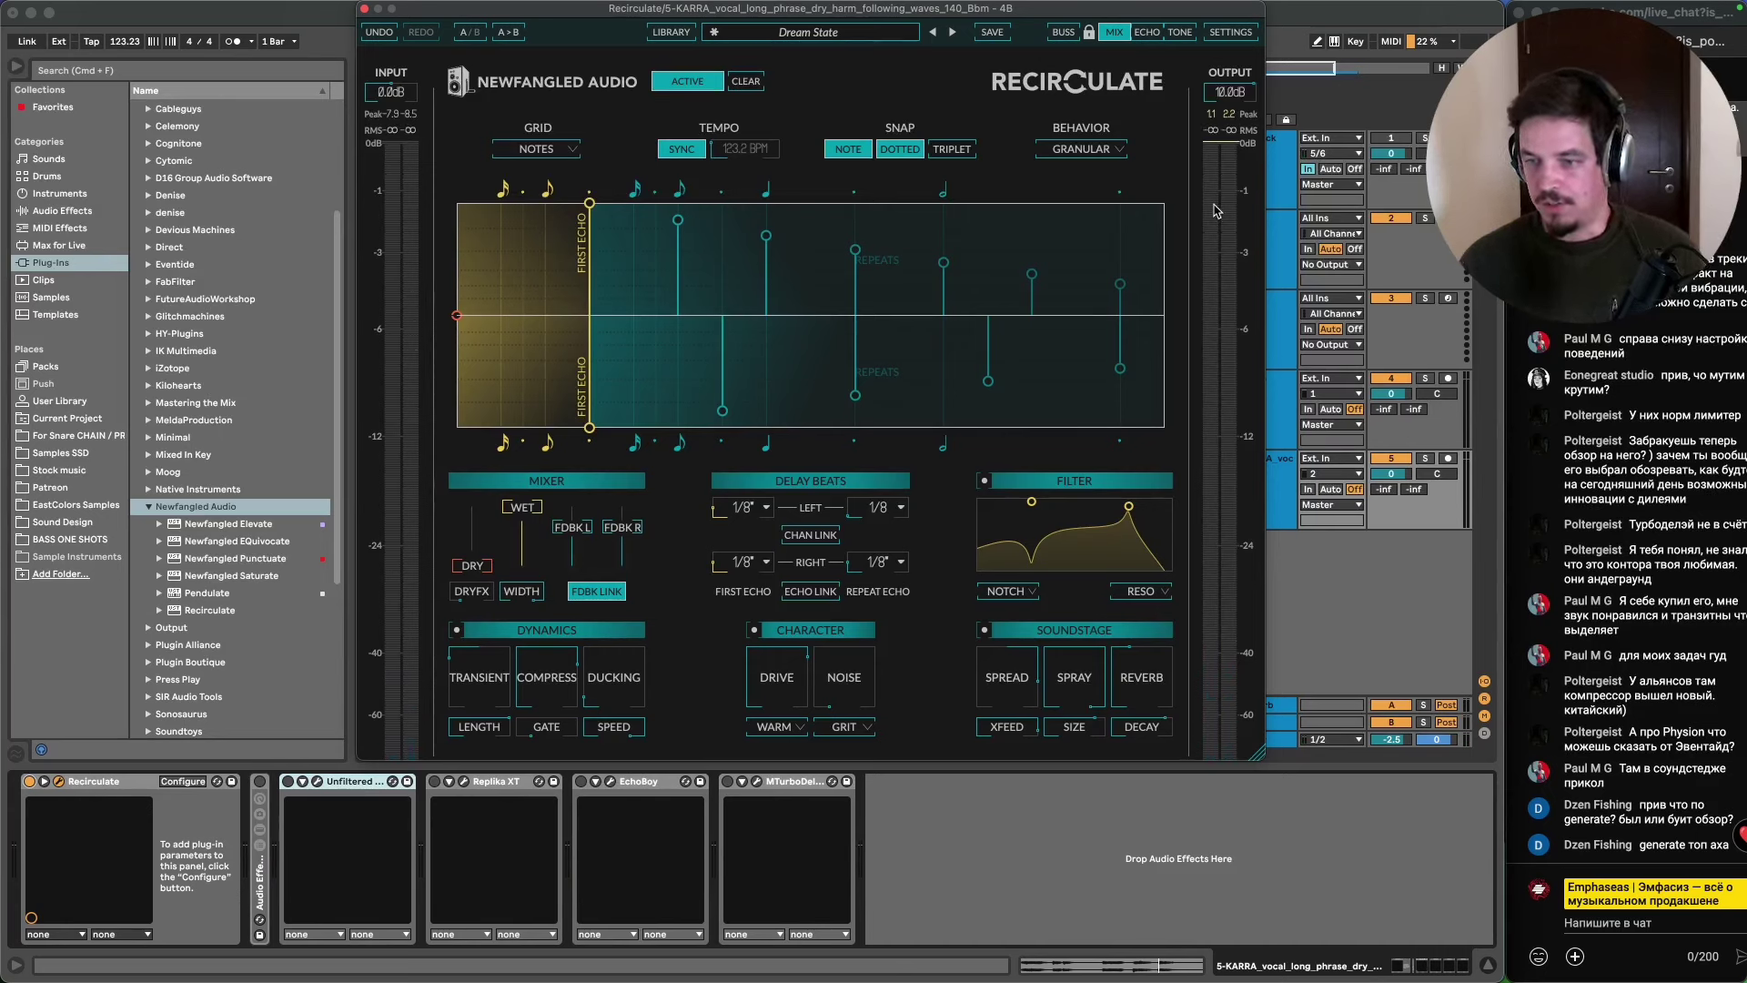
left_click(950, 871)
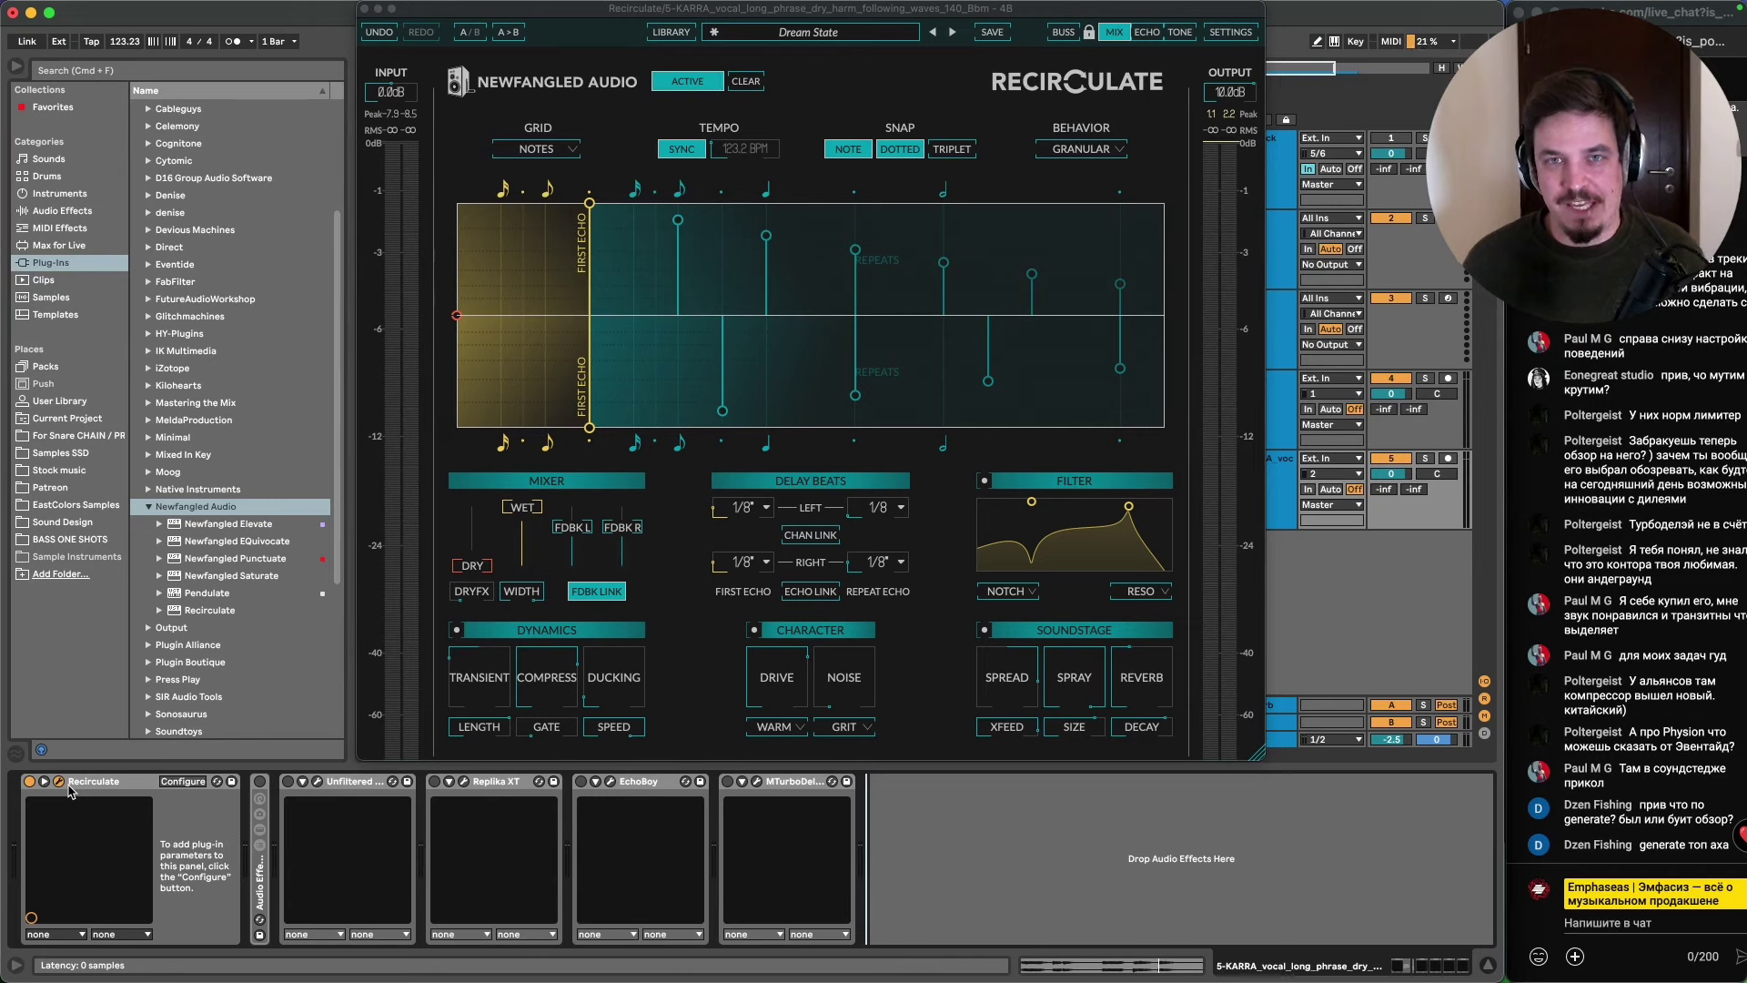
- Show the MTurboDelay window with its Fragments device for comparison, then close it
mouse_move(531, 972)
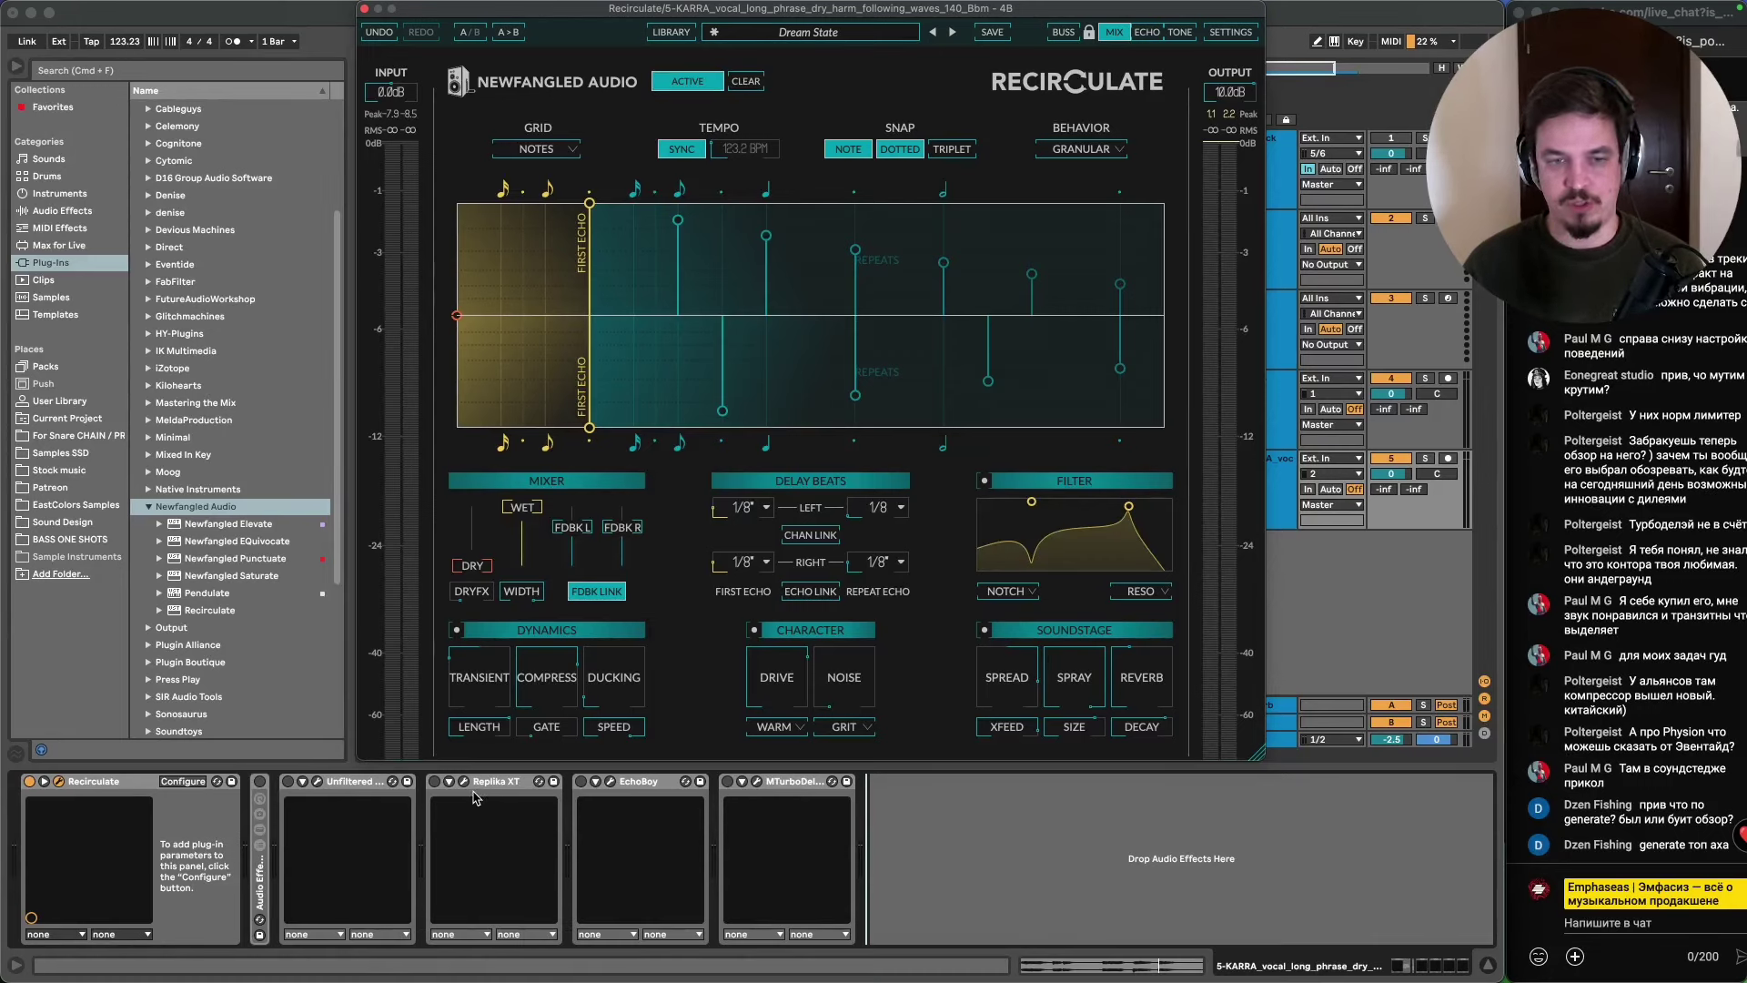
left_click(761, 788)
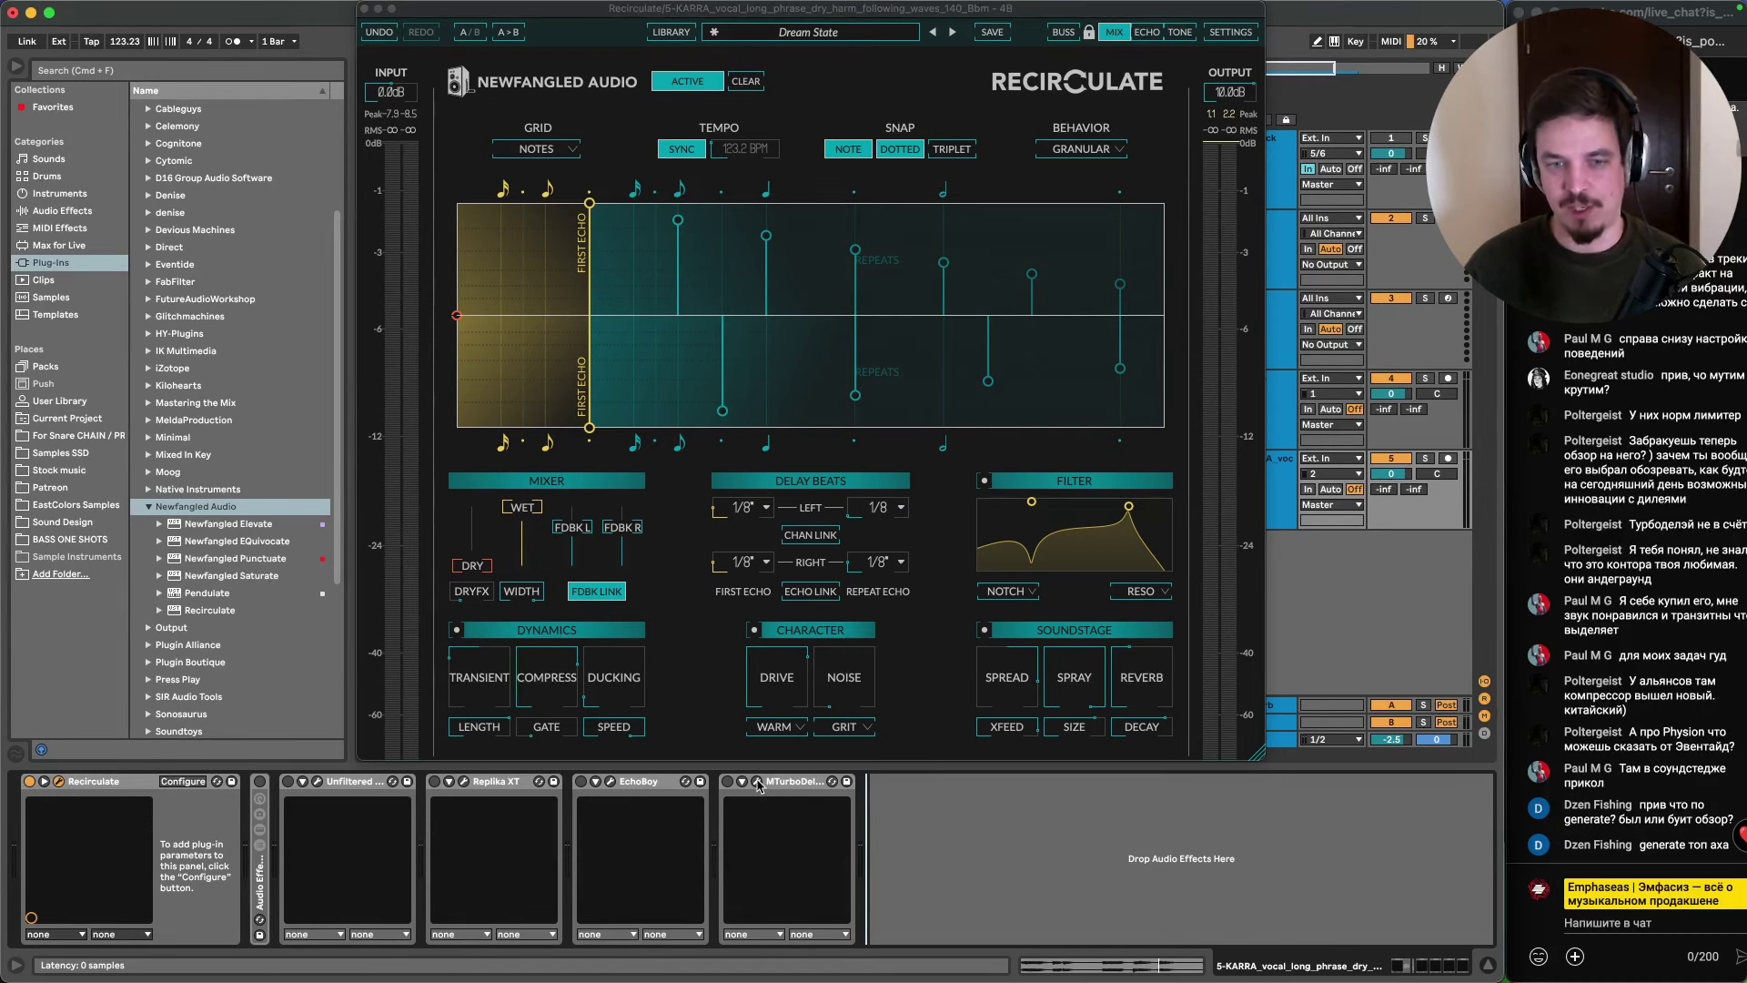
left_click(757, 782)
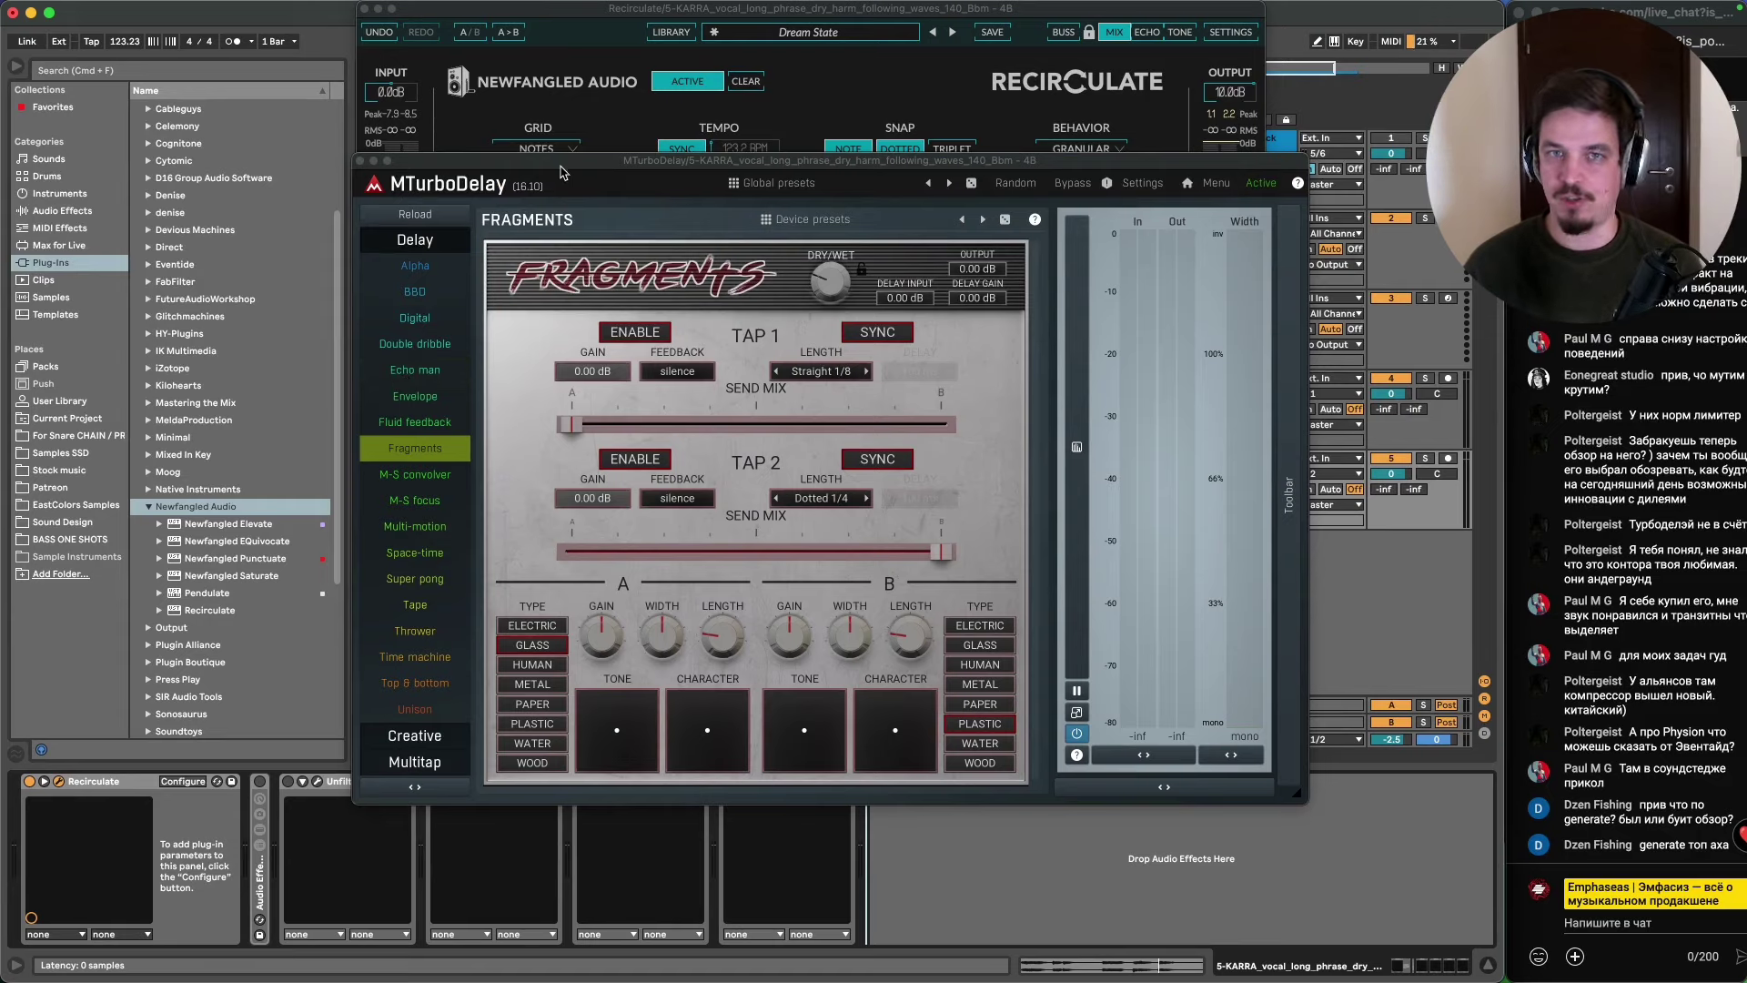
left_click(463, 343)
left_click(460, 346)
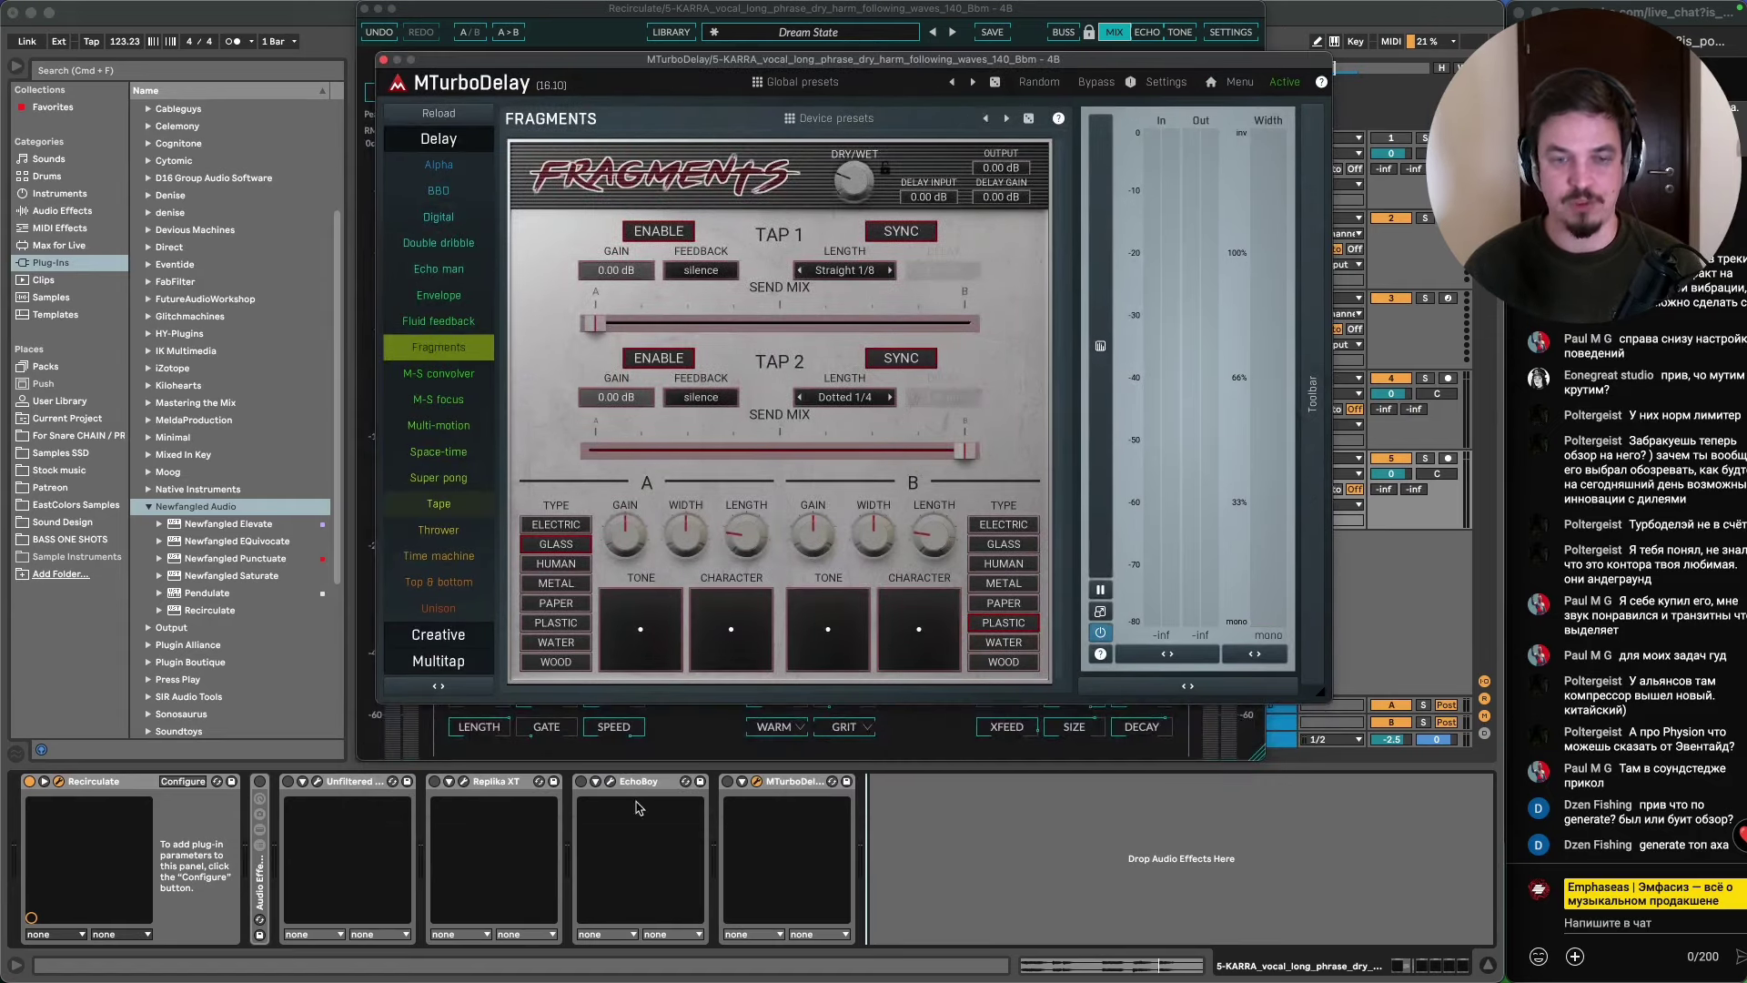
left_click(758, 781)
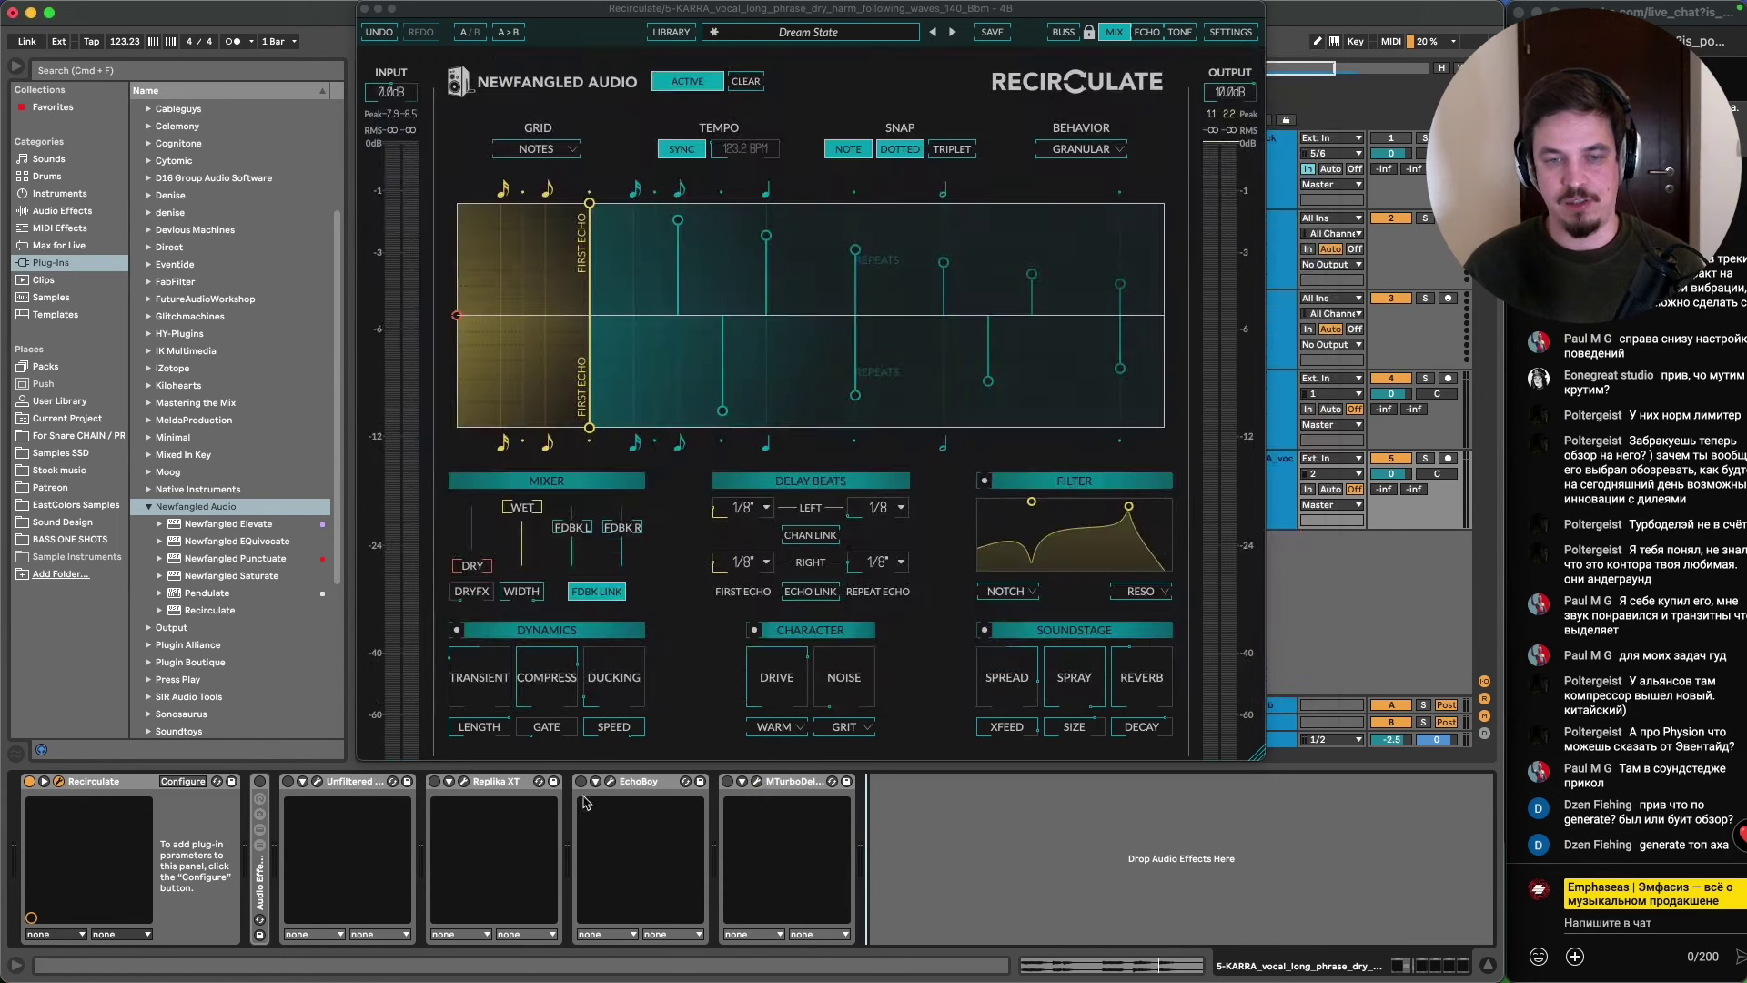
- Show the Replika XT and EchoBoy windows for comparison, leaving Replika XT deactivated and EchoBoy's window moved toward the centre
left_click(434, 782)
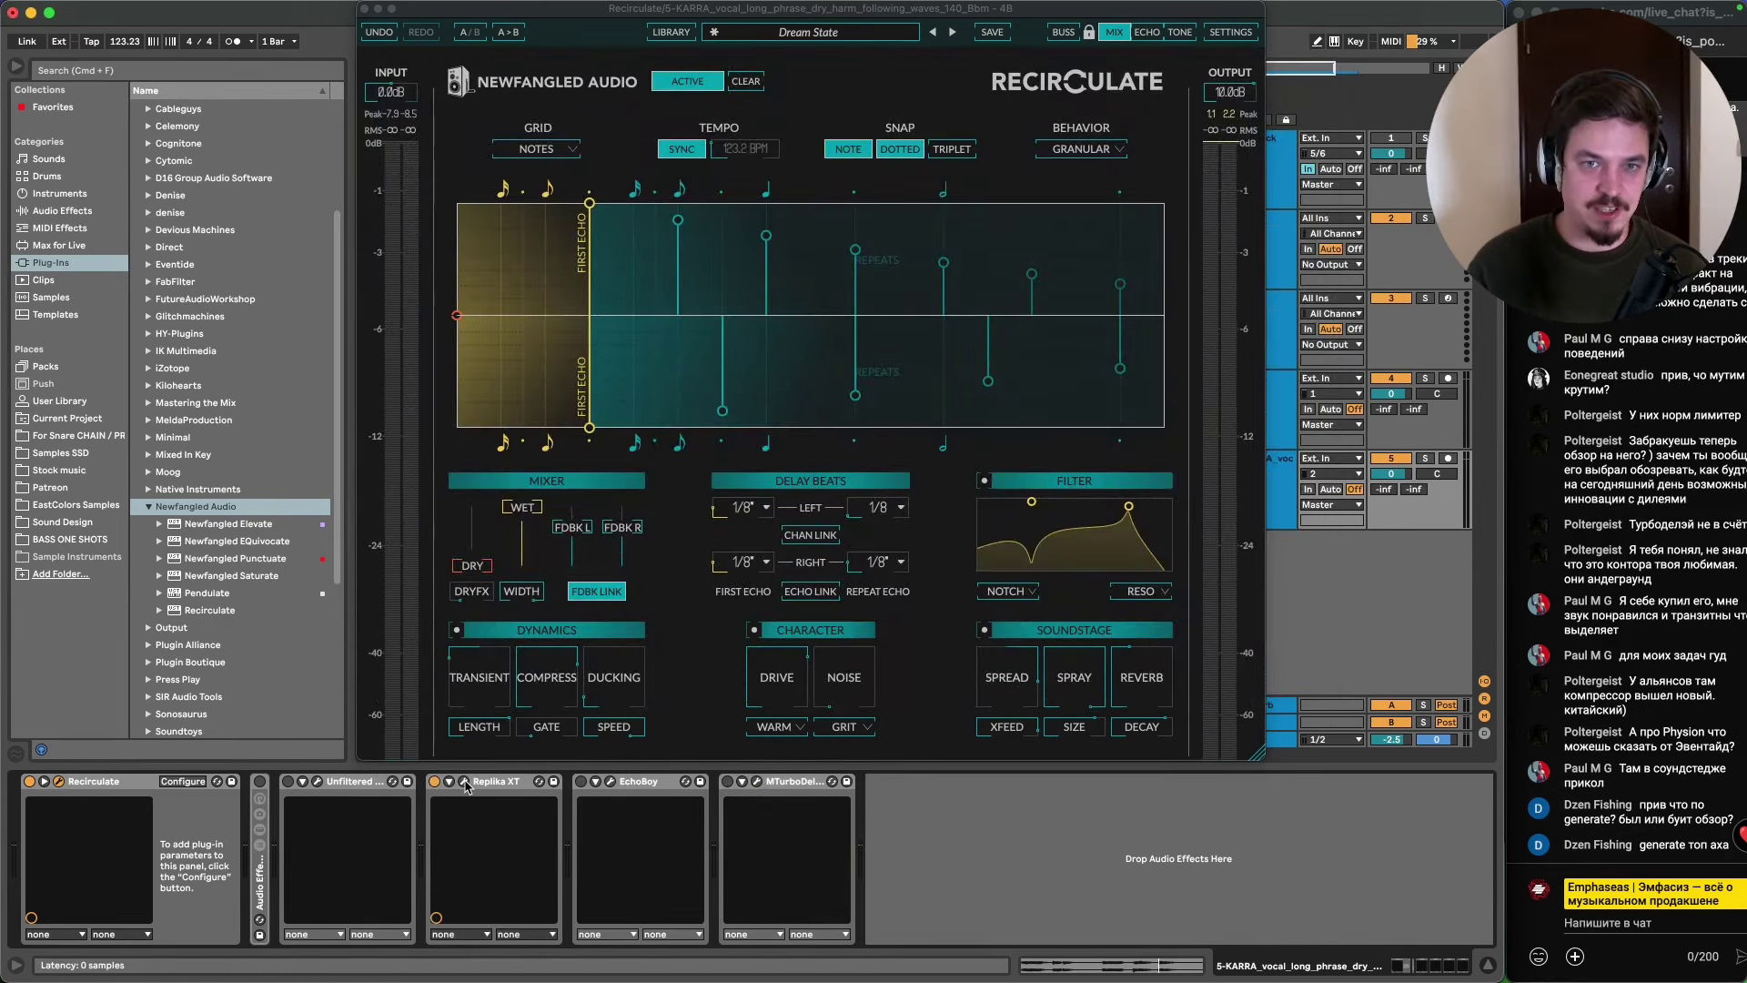
left_click(464, 782)
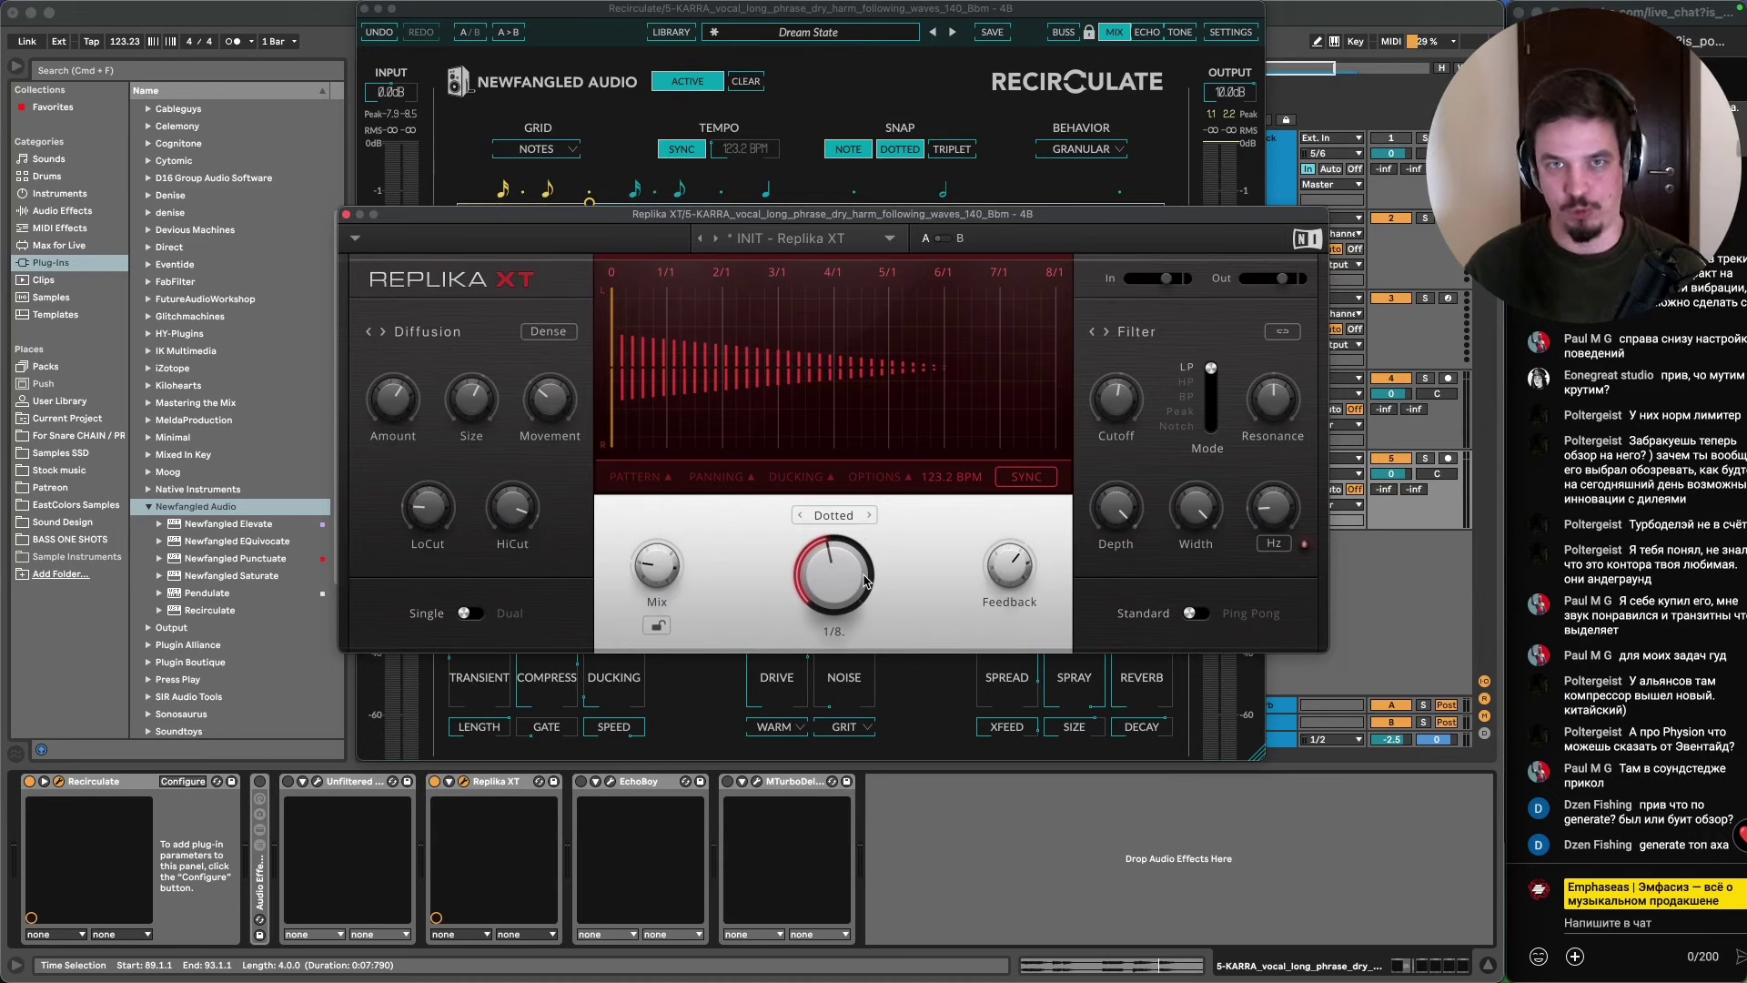
left_click(428, 805)
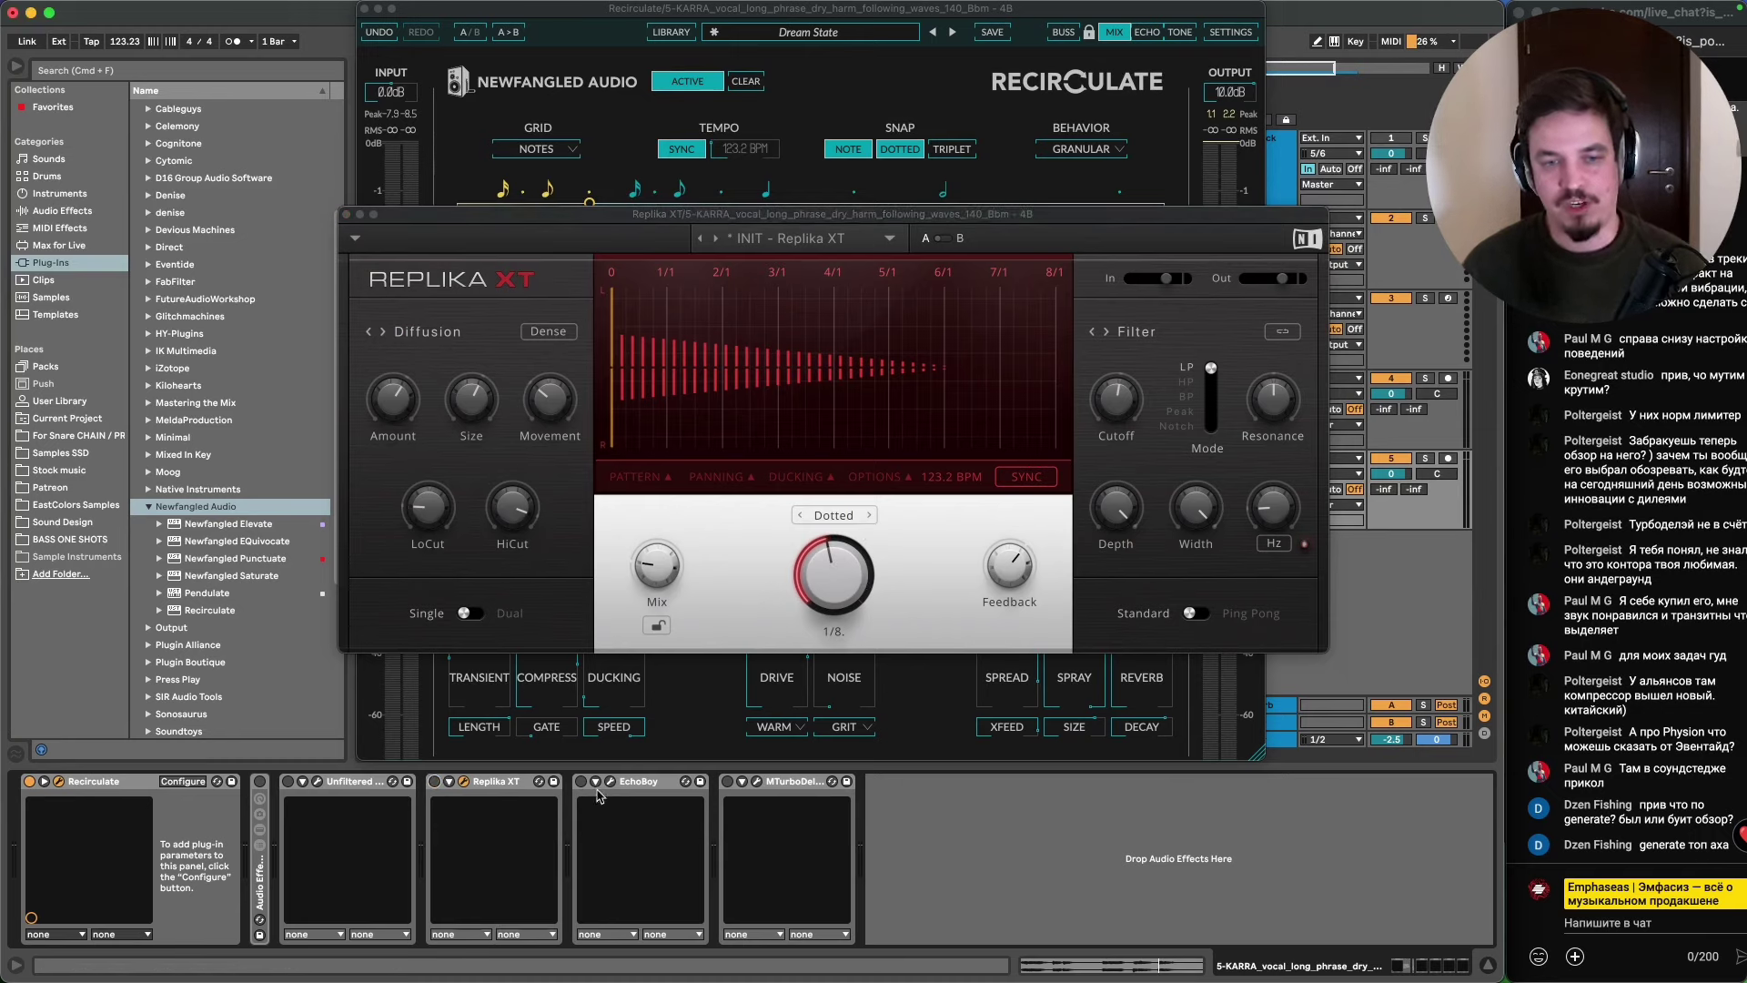
left_click(611, 782)
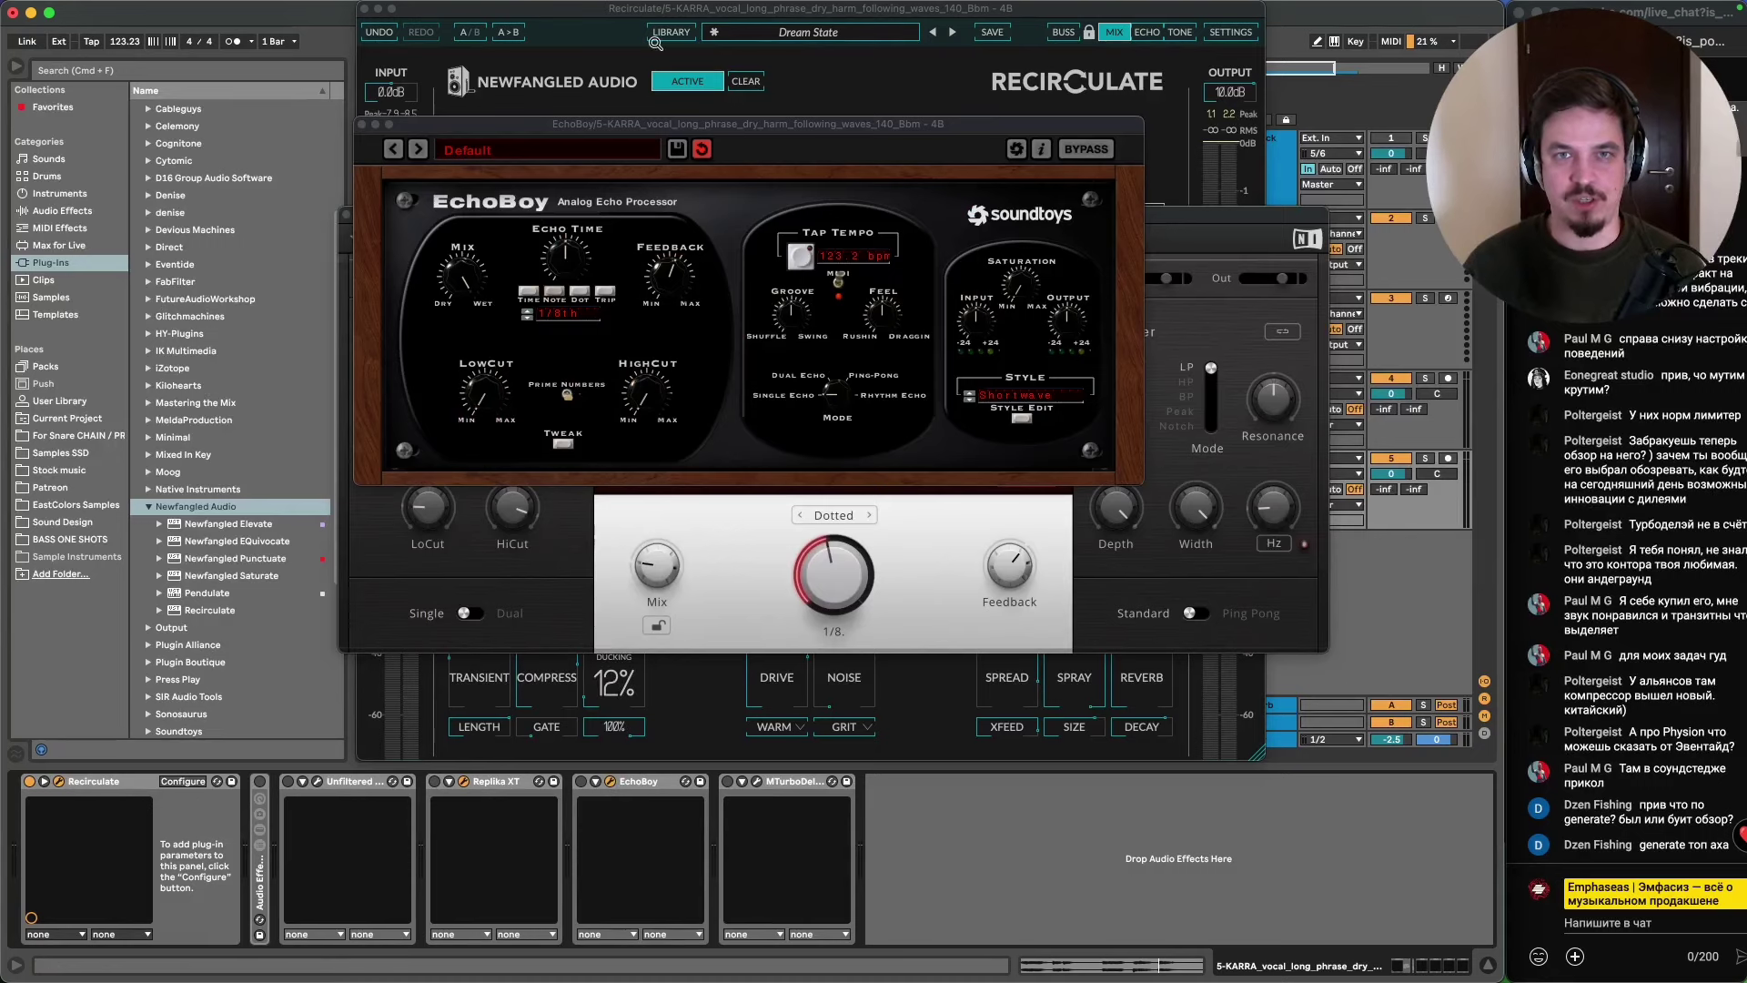
left_click_drag(719, 179, 779, 251)
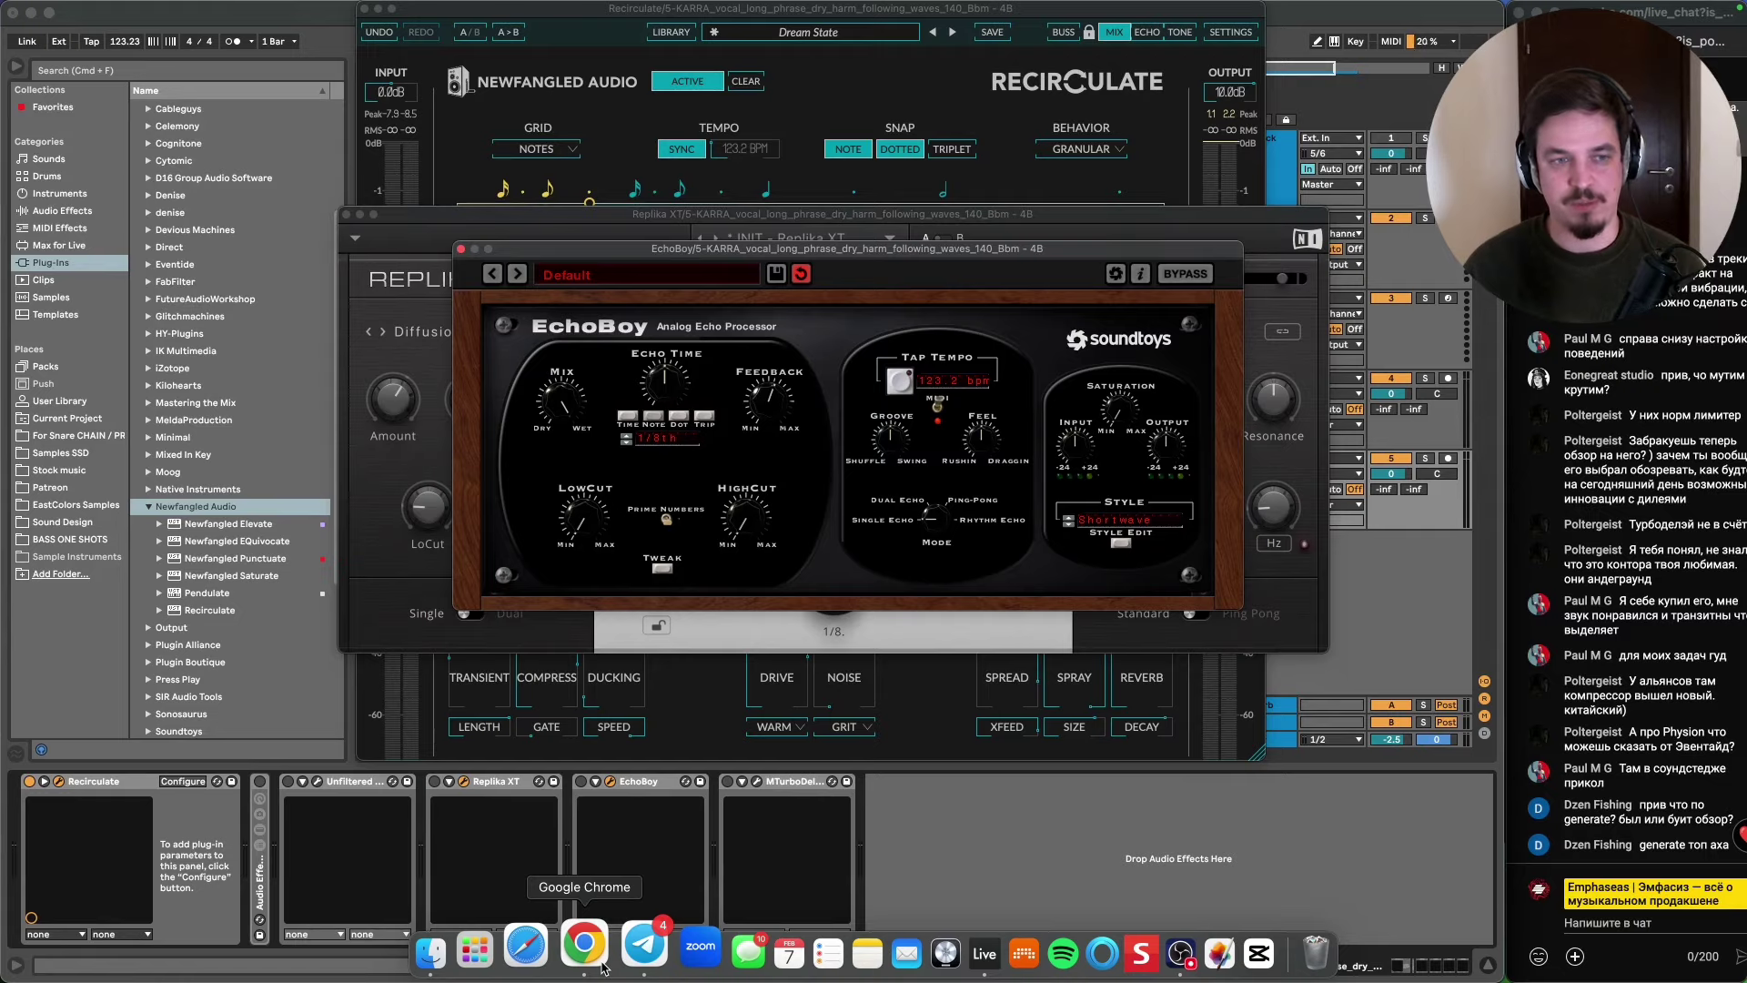
- Switch to Chrome, look over the Emphaseas YouTube channel's home page, and open its list of uploaded videos
left_click(600, 966)
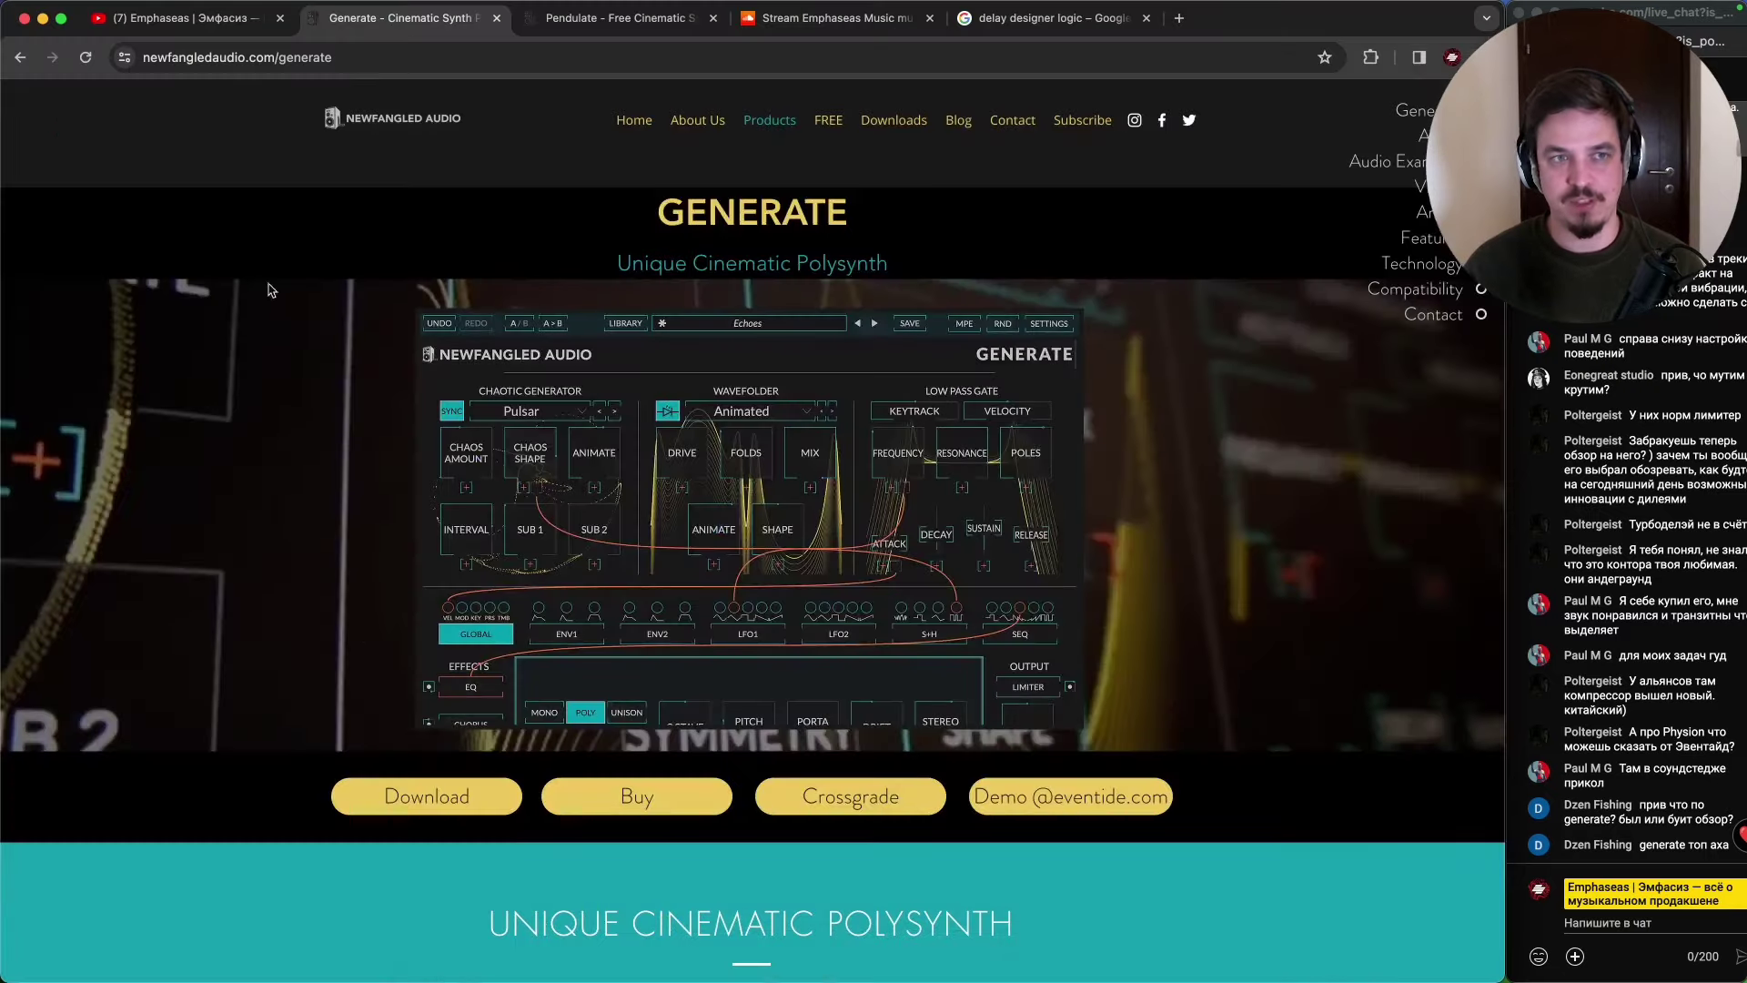
left_click(173, 20)
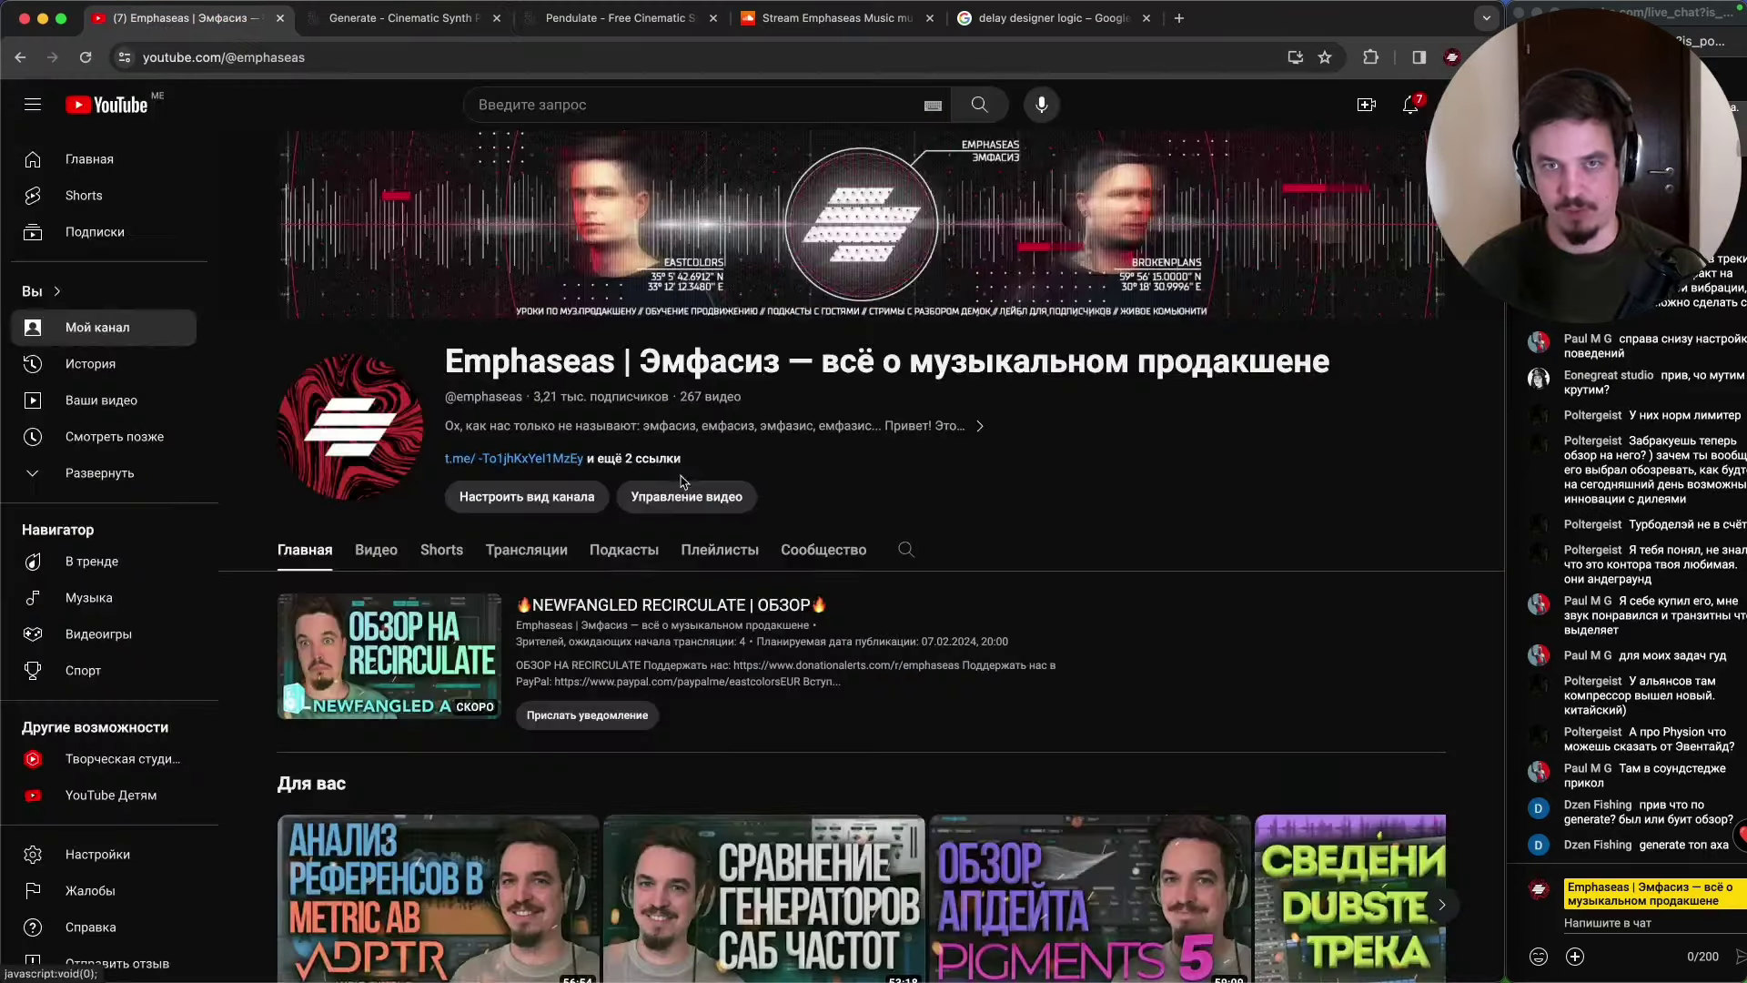
scroll(733, 480, "down", 6)
scroll(733, 479, "up", 4)
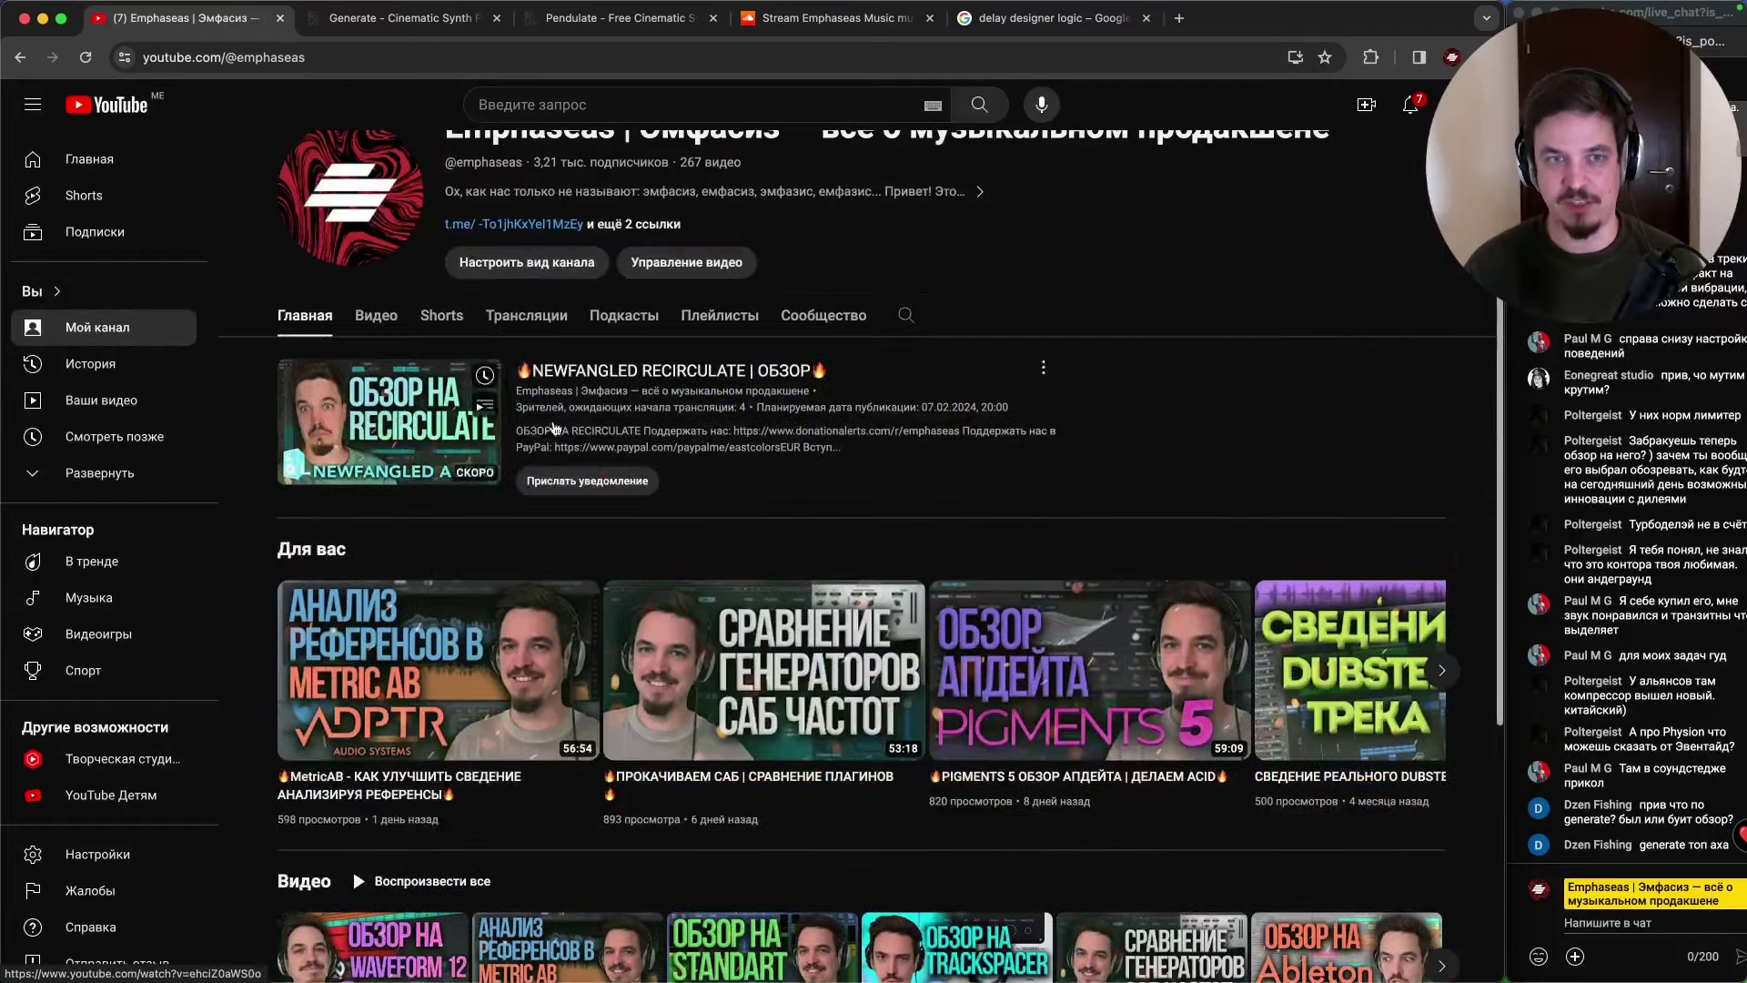
left_click(374, 314)
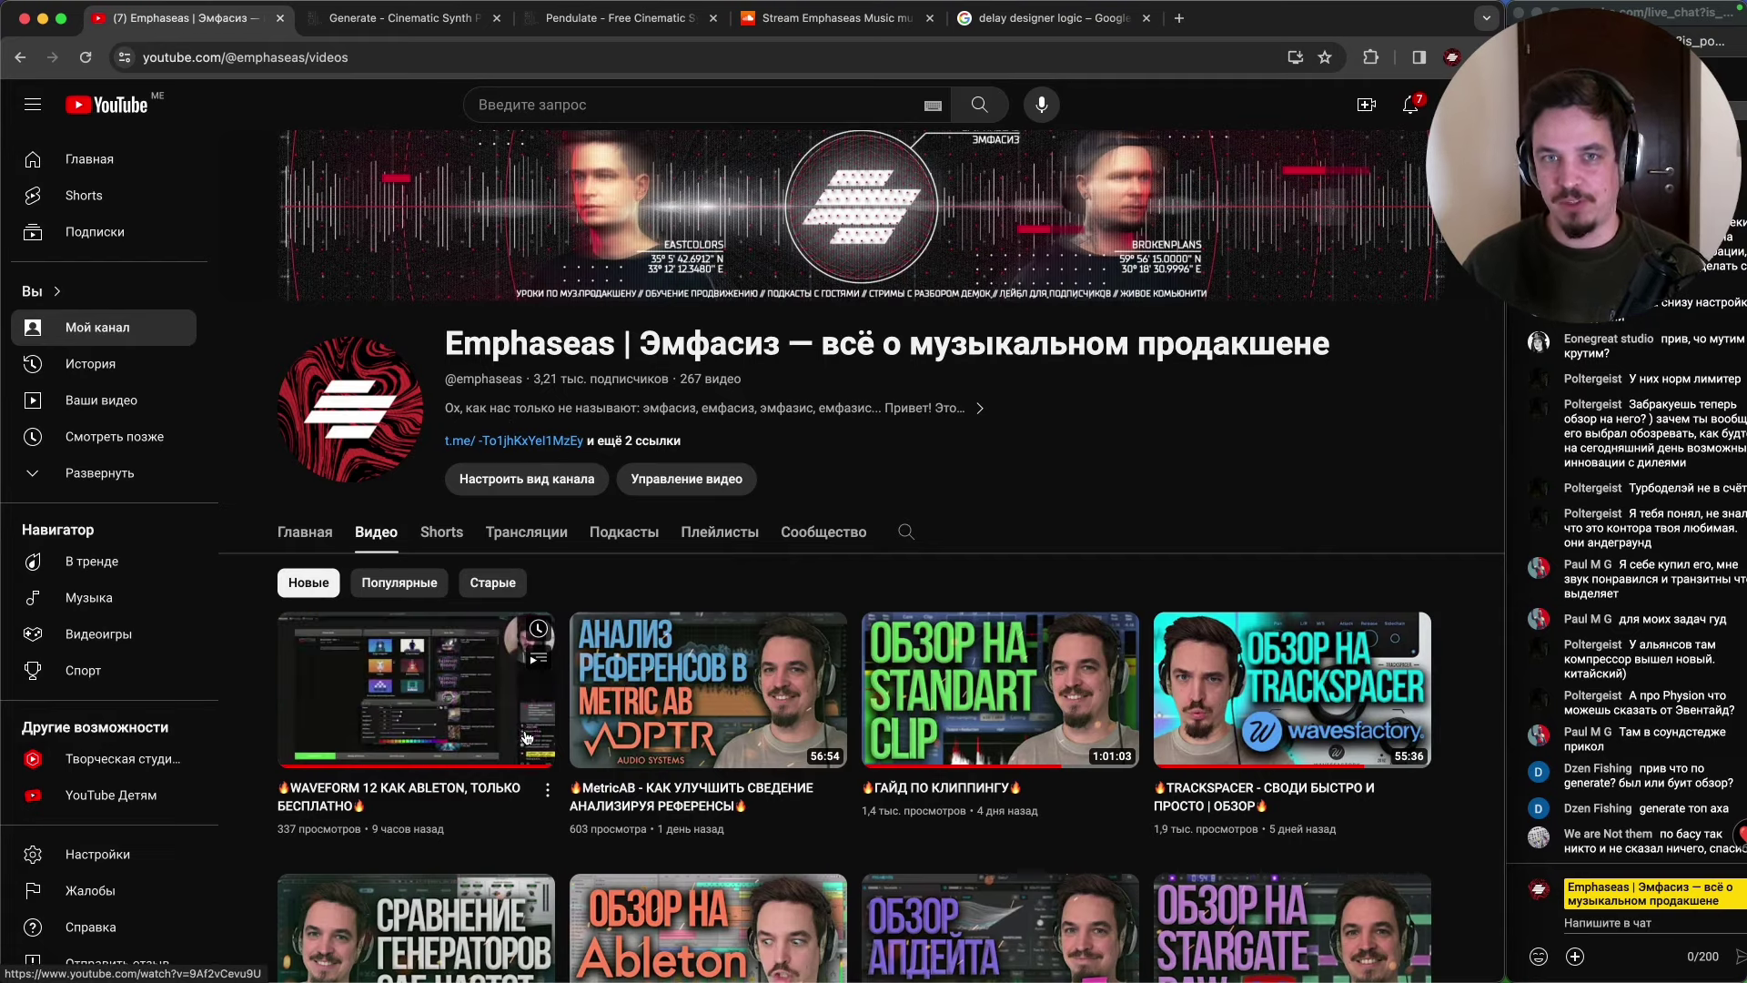
- Switch to Telegram and browse the Emphaseas channel from the Recirculate review announcement back to the BitSong NFT post
mouse_move(573, 963)
left_click(639, 943)
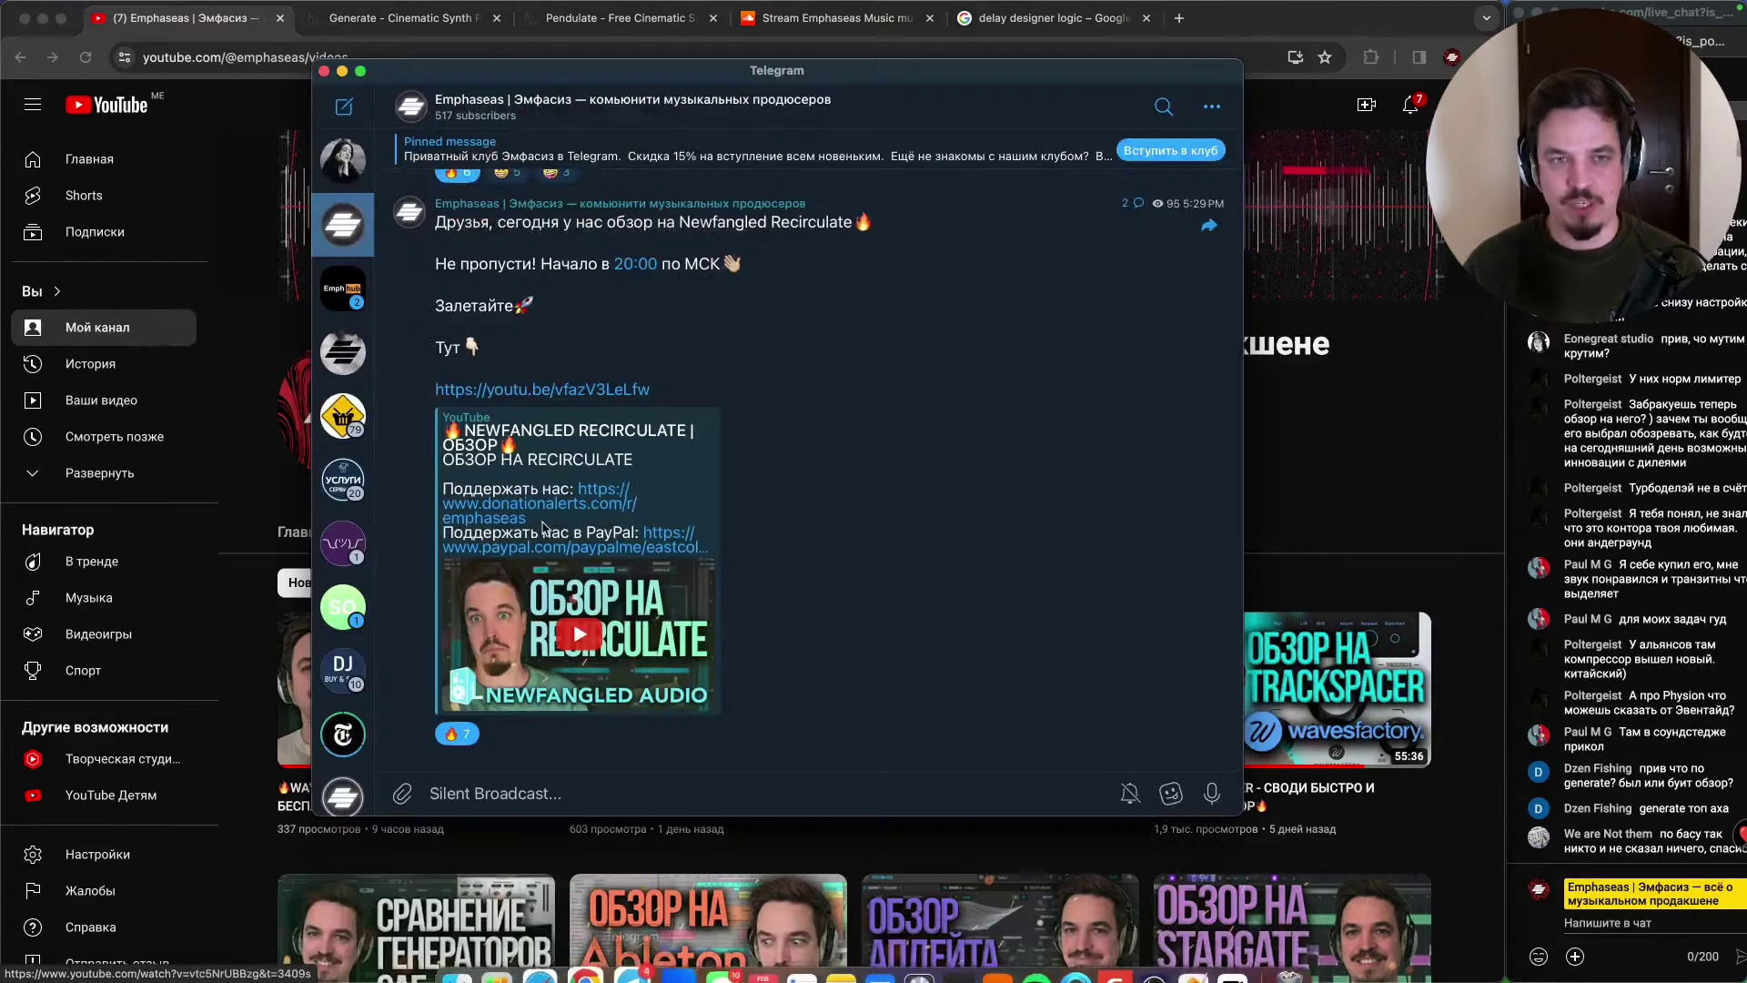
scroll(813, 464, "up", 5)
scroll(813, 465, "up", 10)
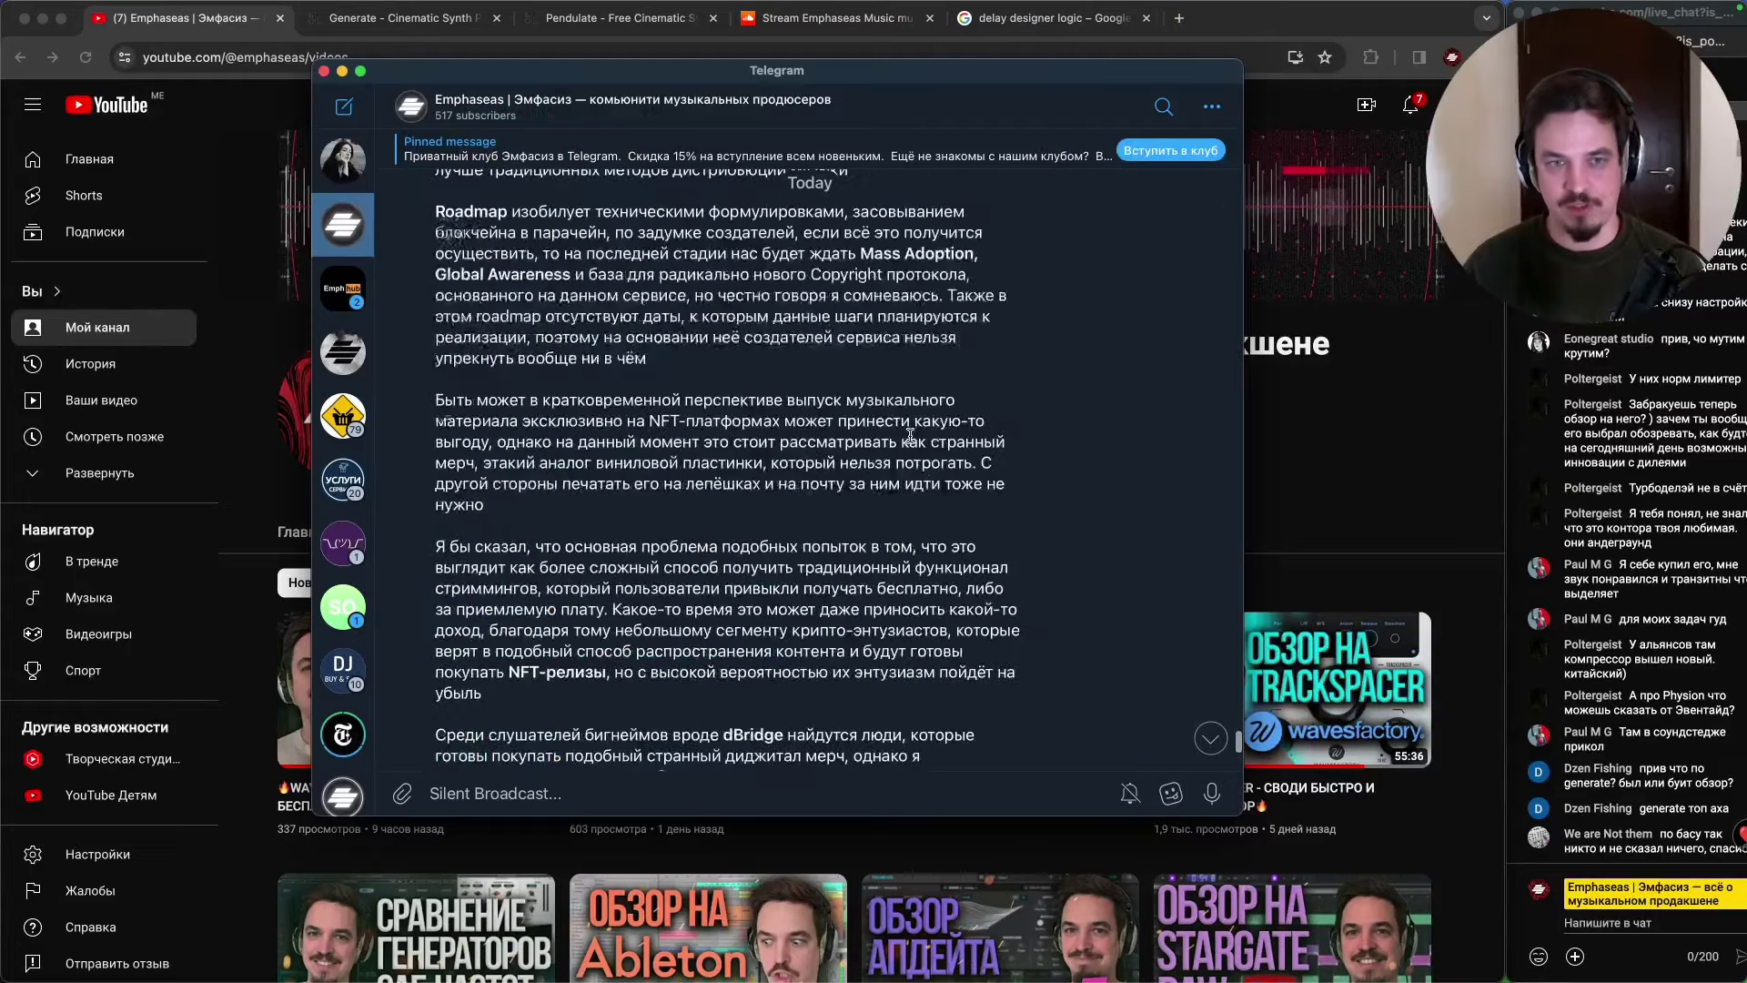
scroll(1016, 436, "up", 4)
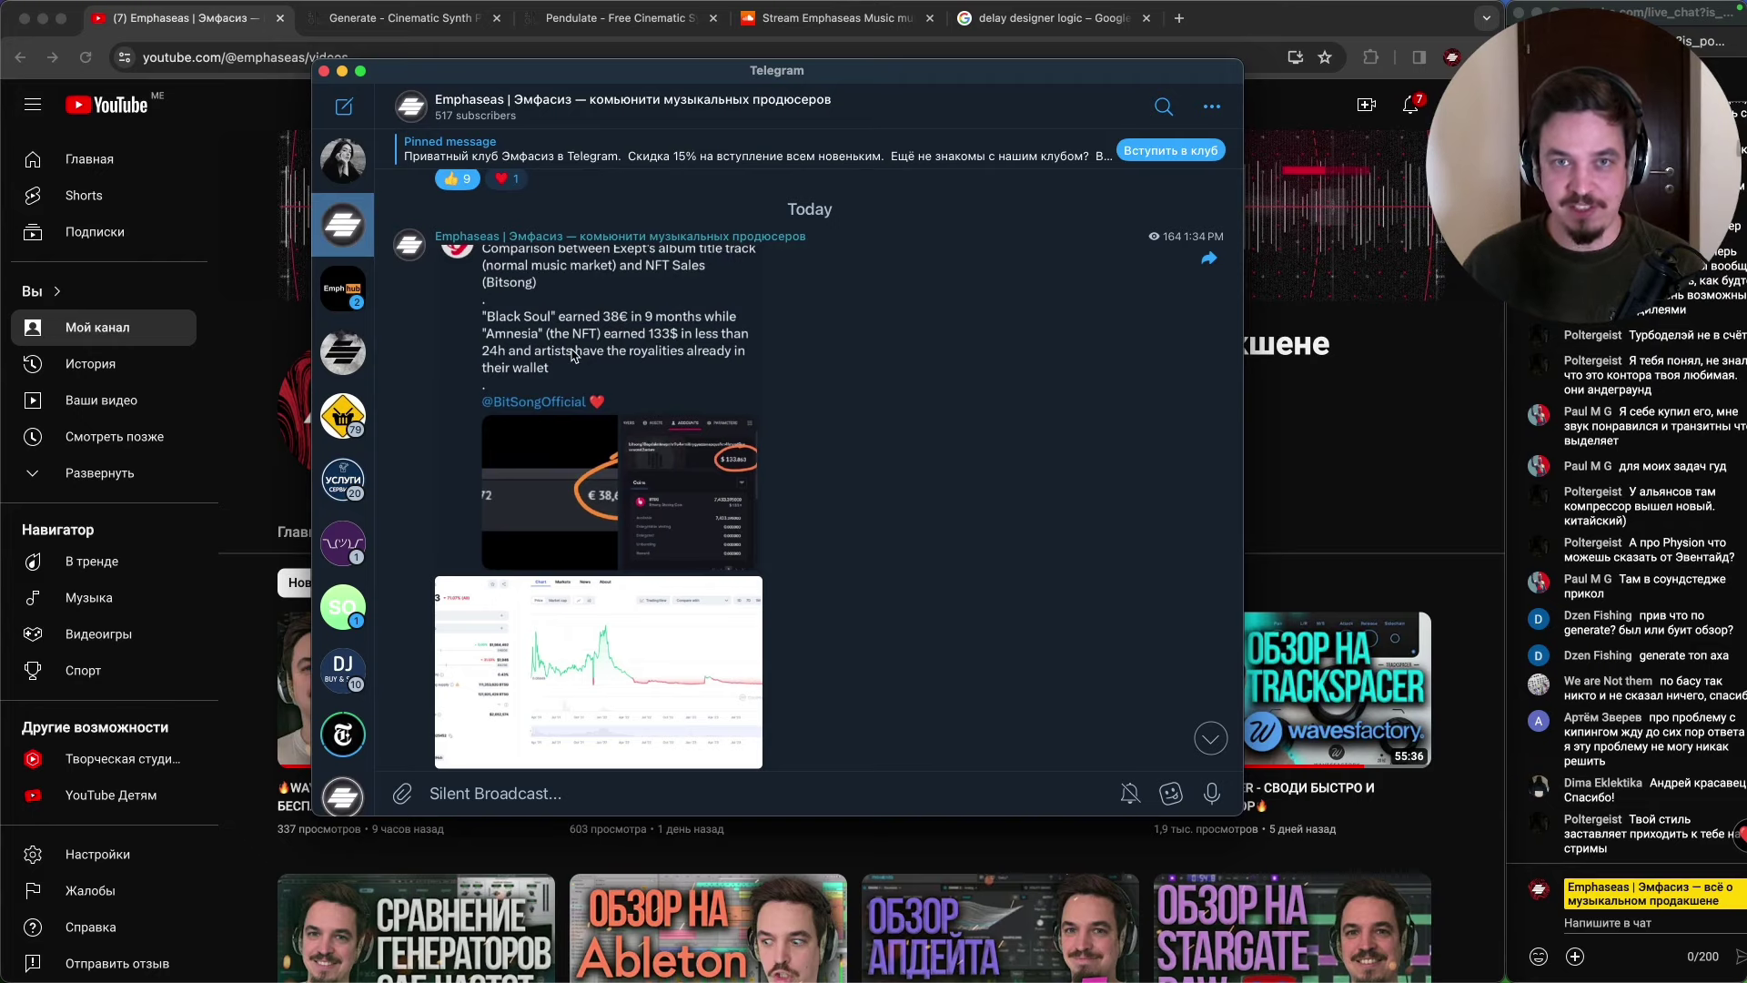
scroll(745, 392, "down", 5)
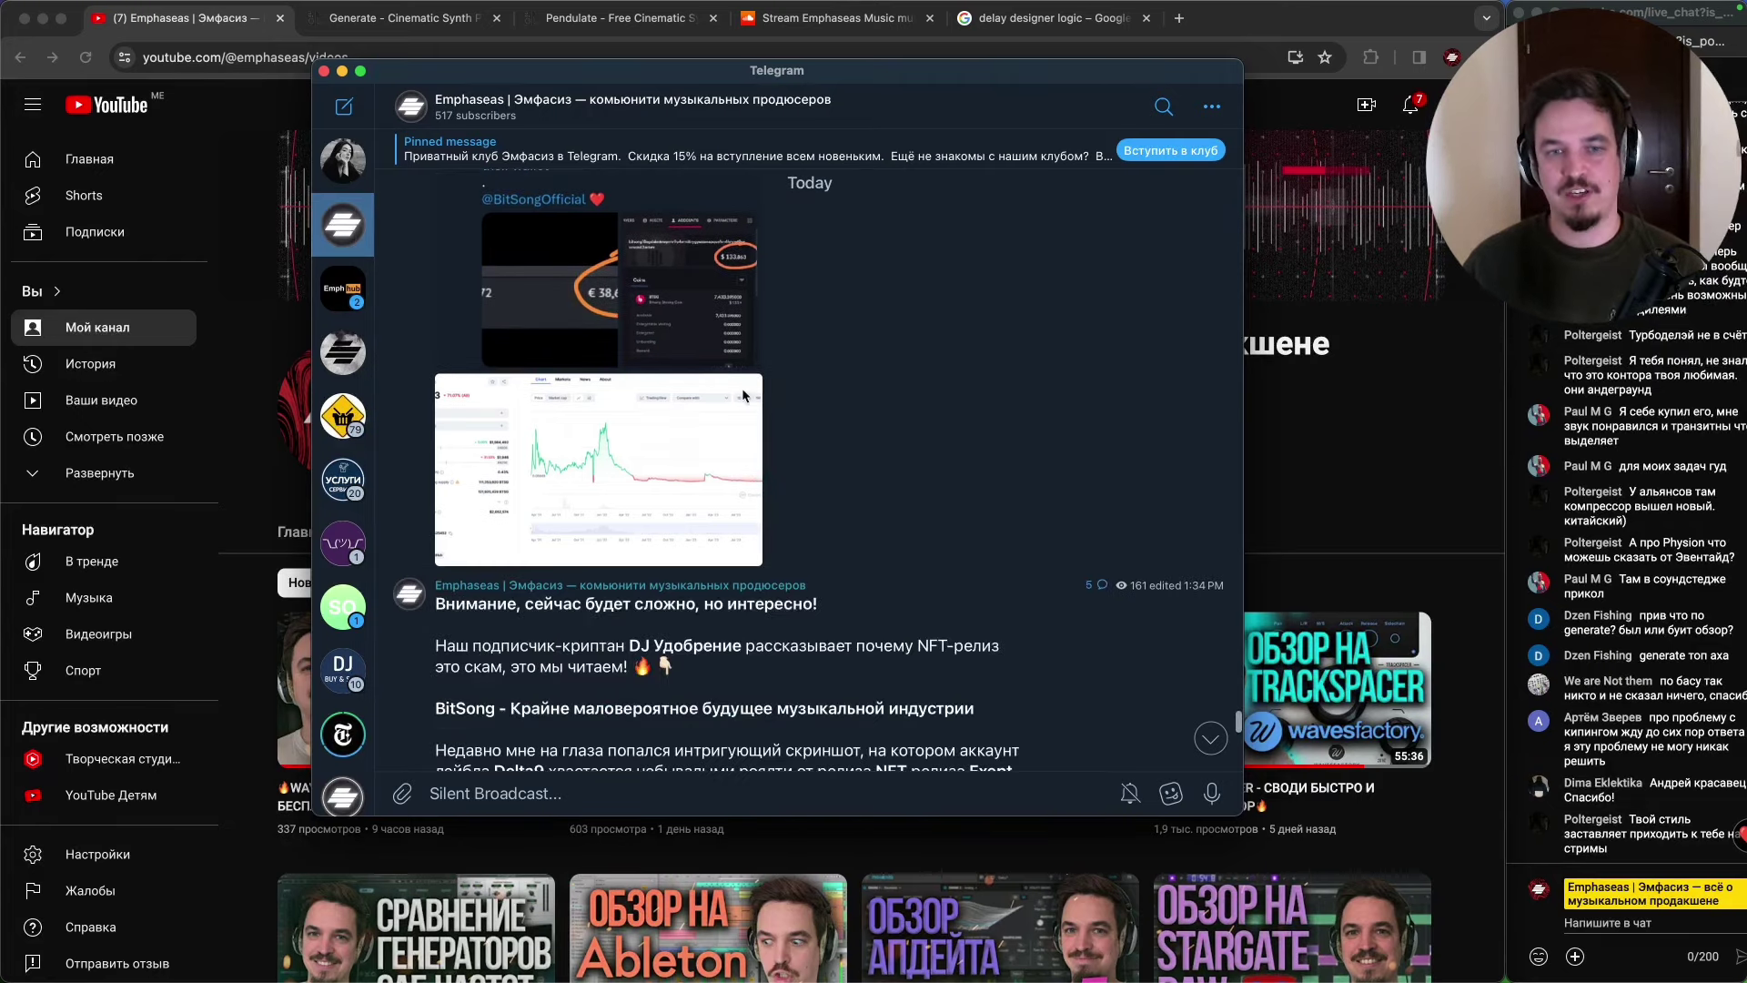